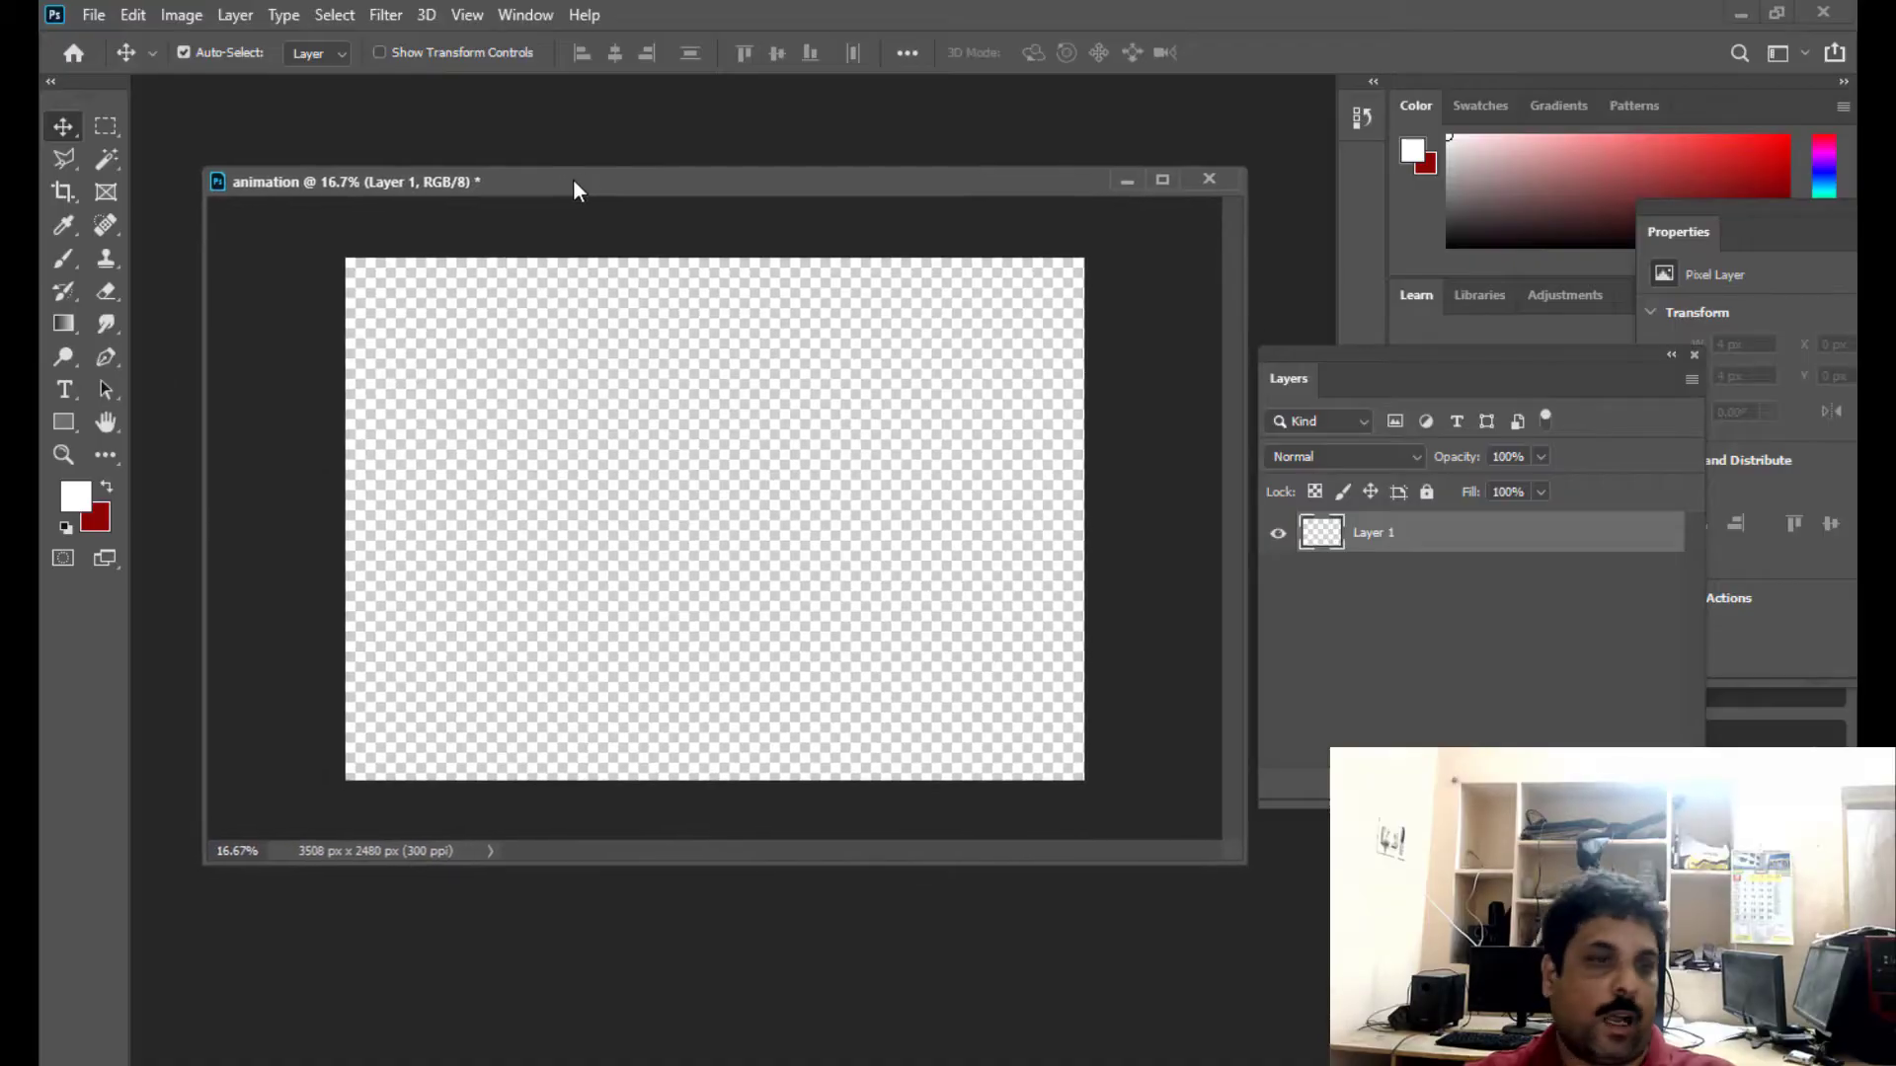
- Start a horizontal text line in the left half of the canvas and clear its placeholder text
left_click_drag(573, 180, 554, 201)
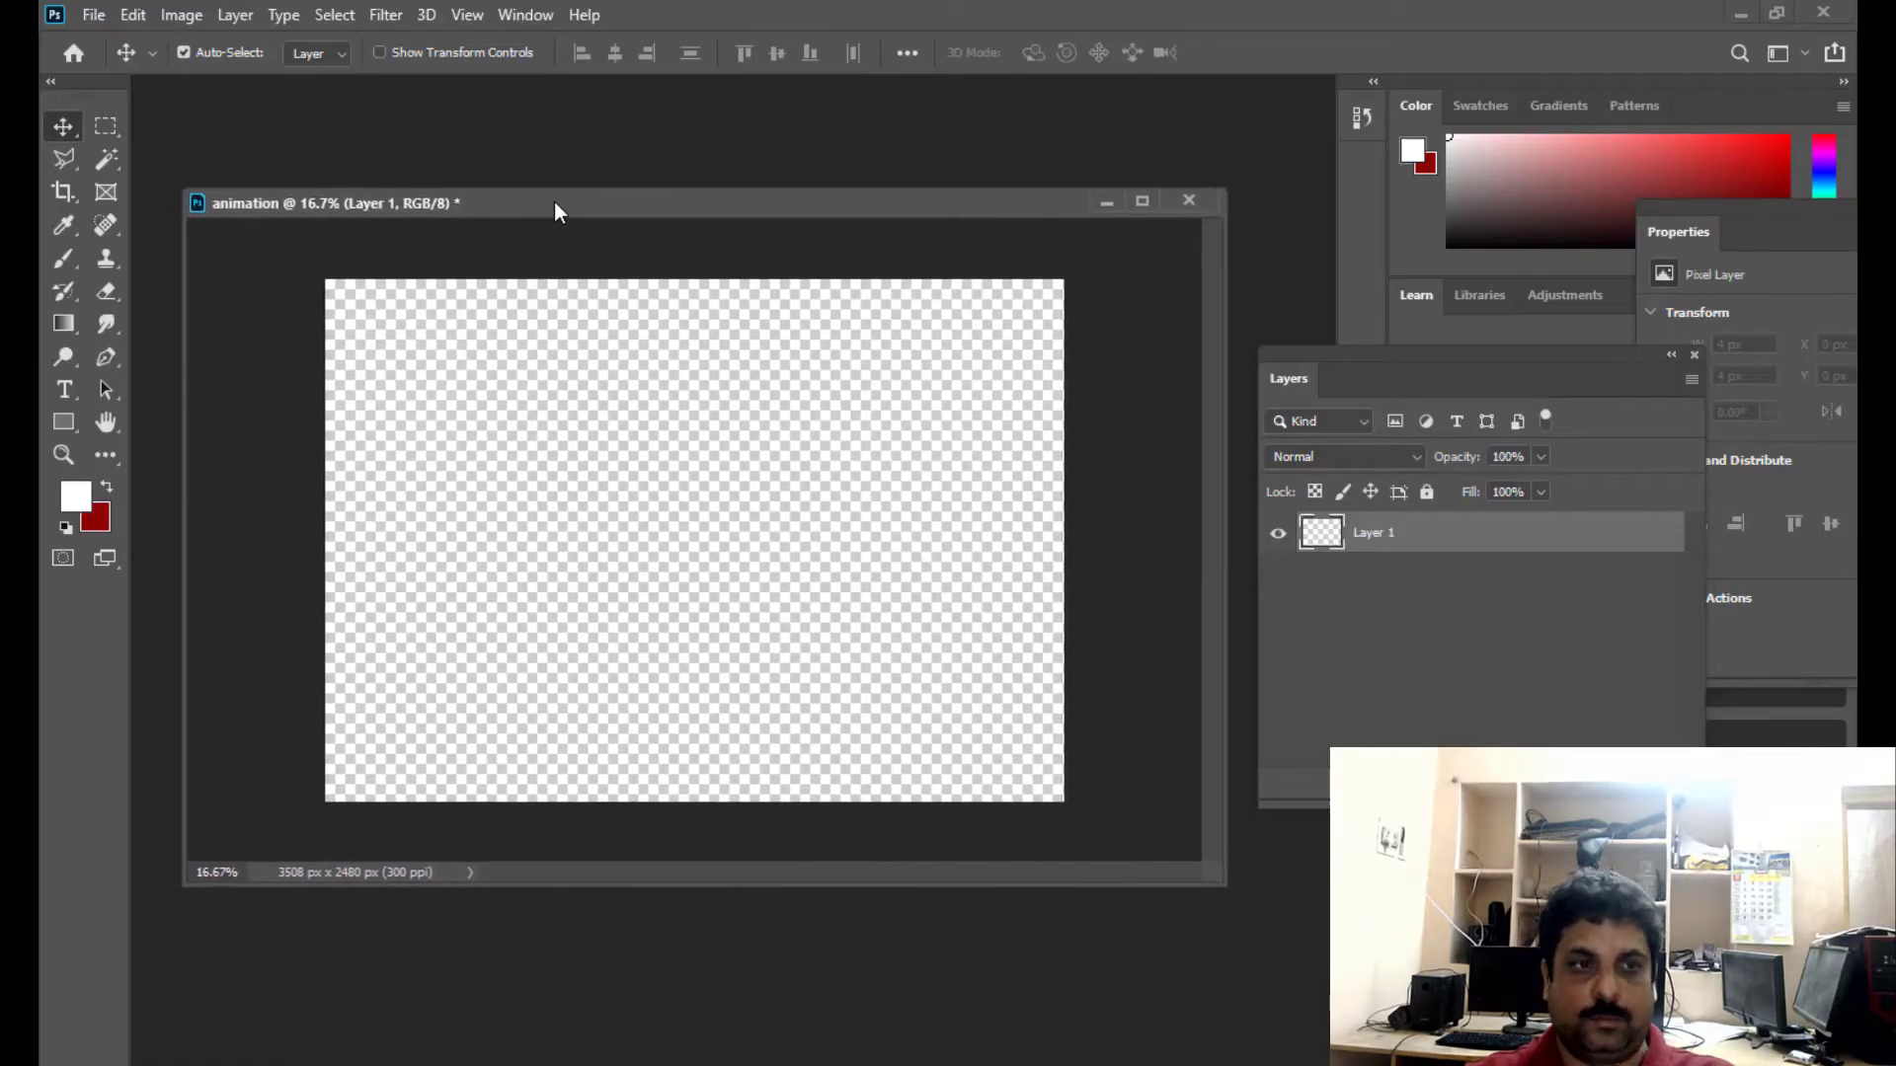
left_click(64, 390)
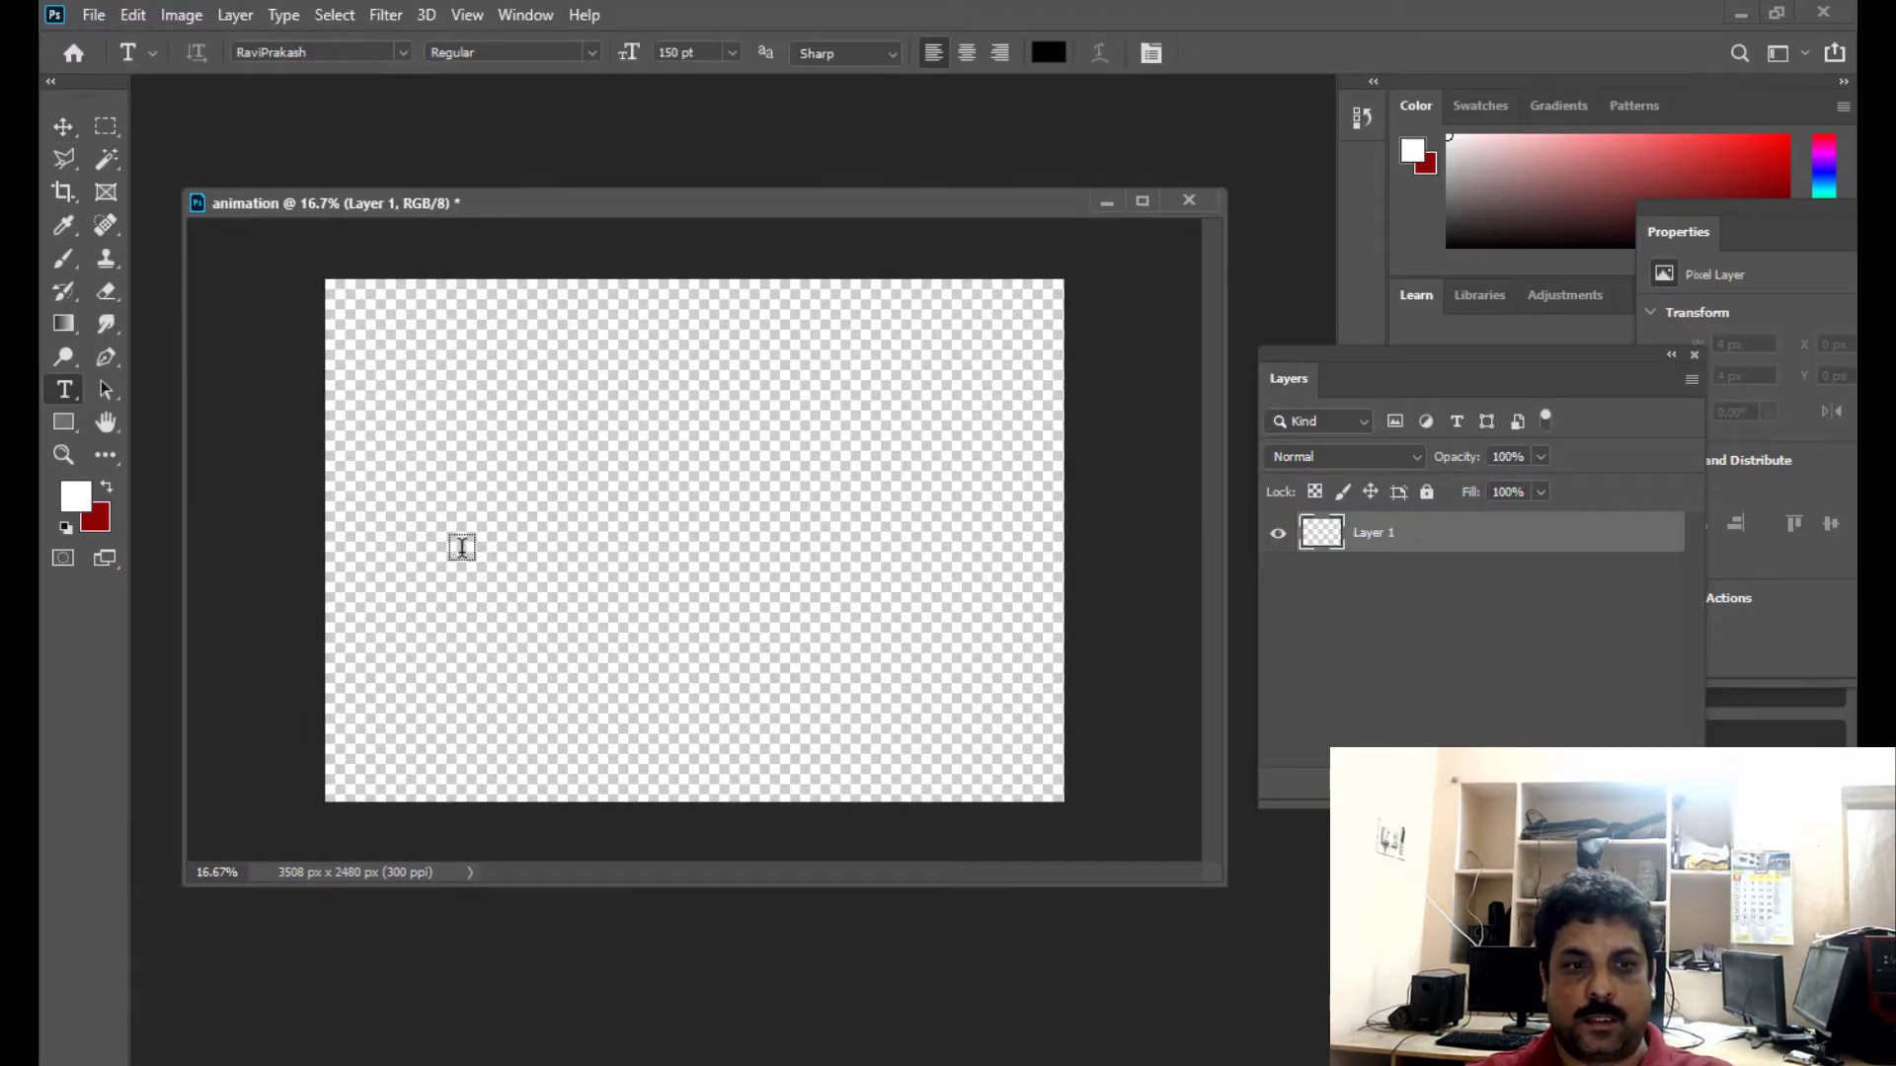
left_click(461, 546)
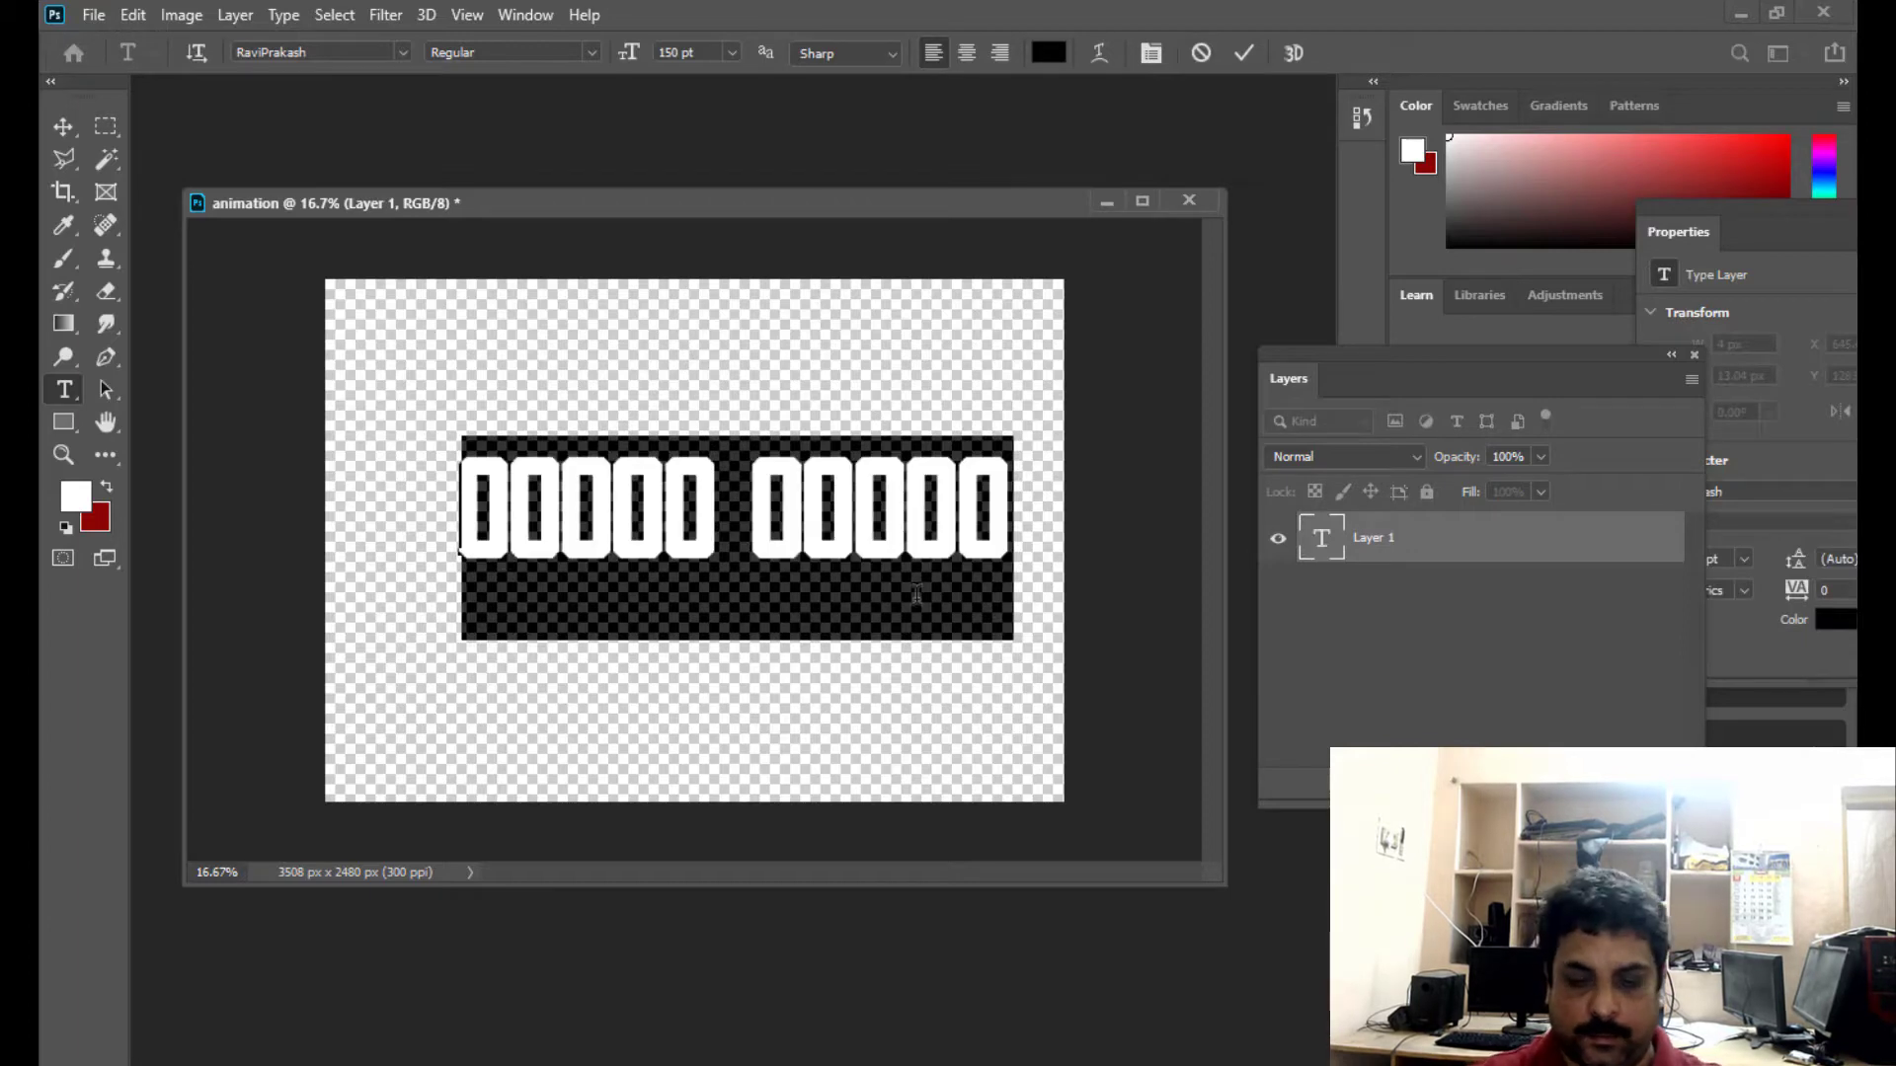
key("BackSpace")
- Set the font of the new text to Arial Black
left_click(402, 52)
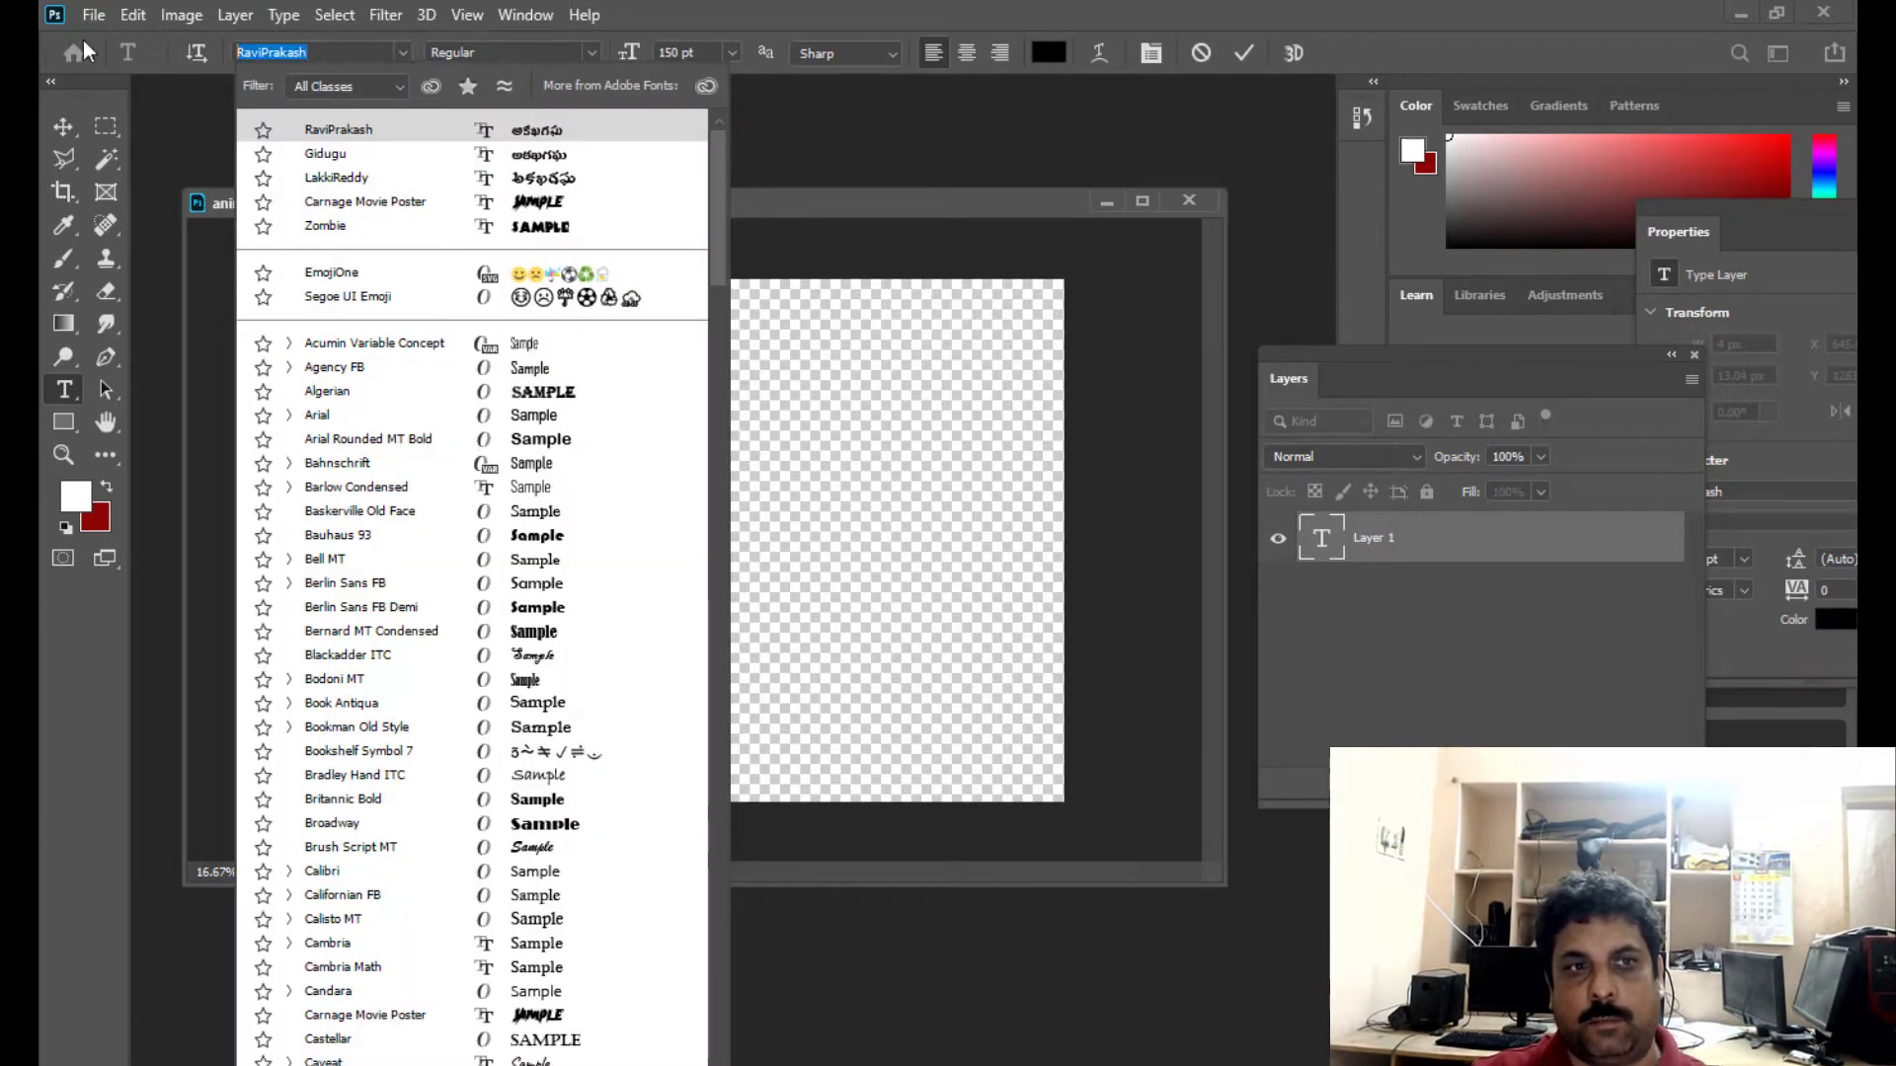
type("ra")
key("BackSpace")
key("BackSpace")
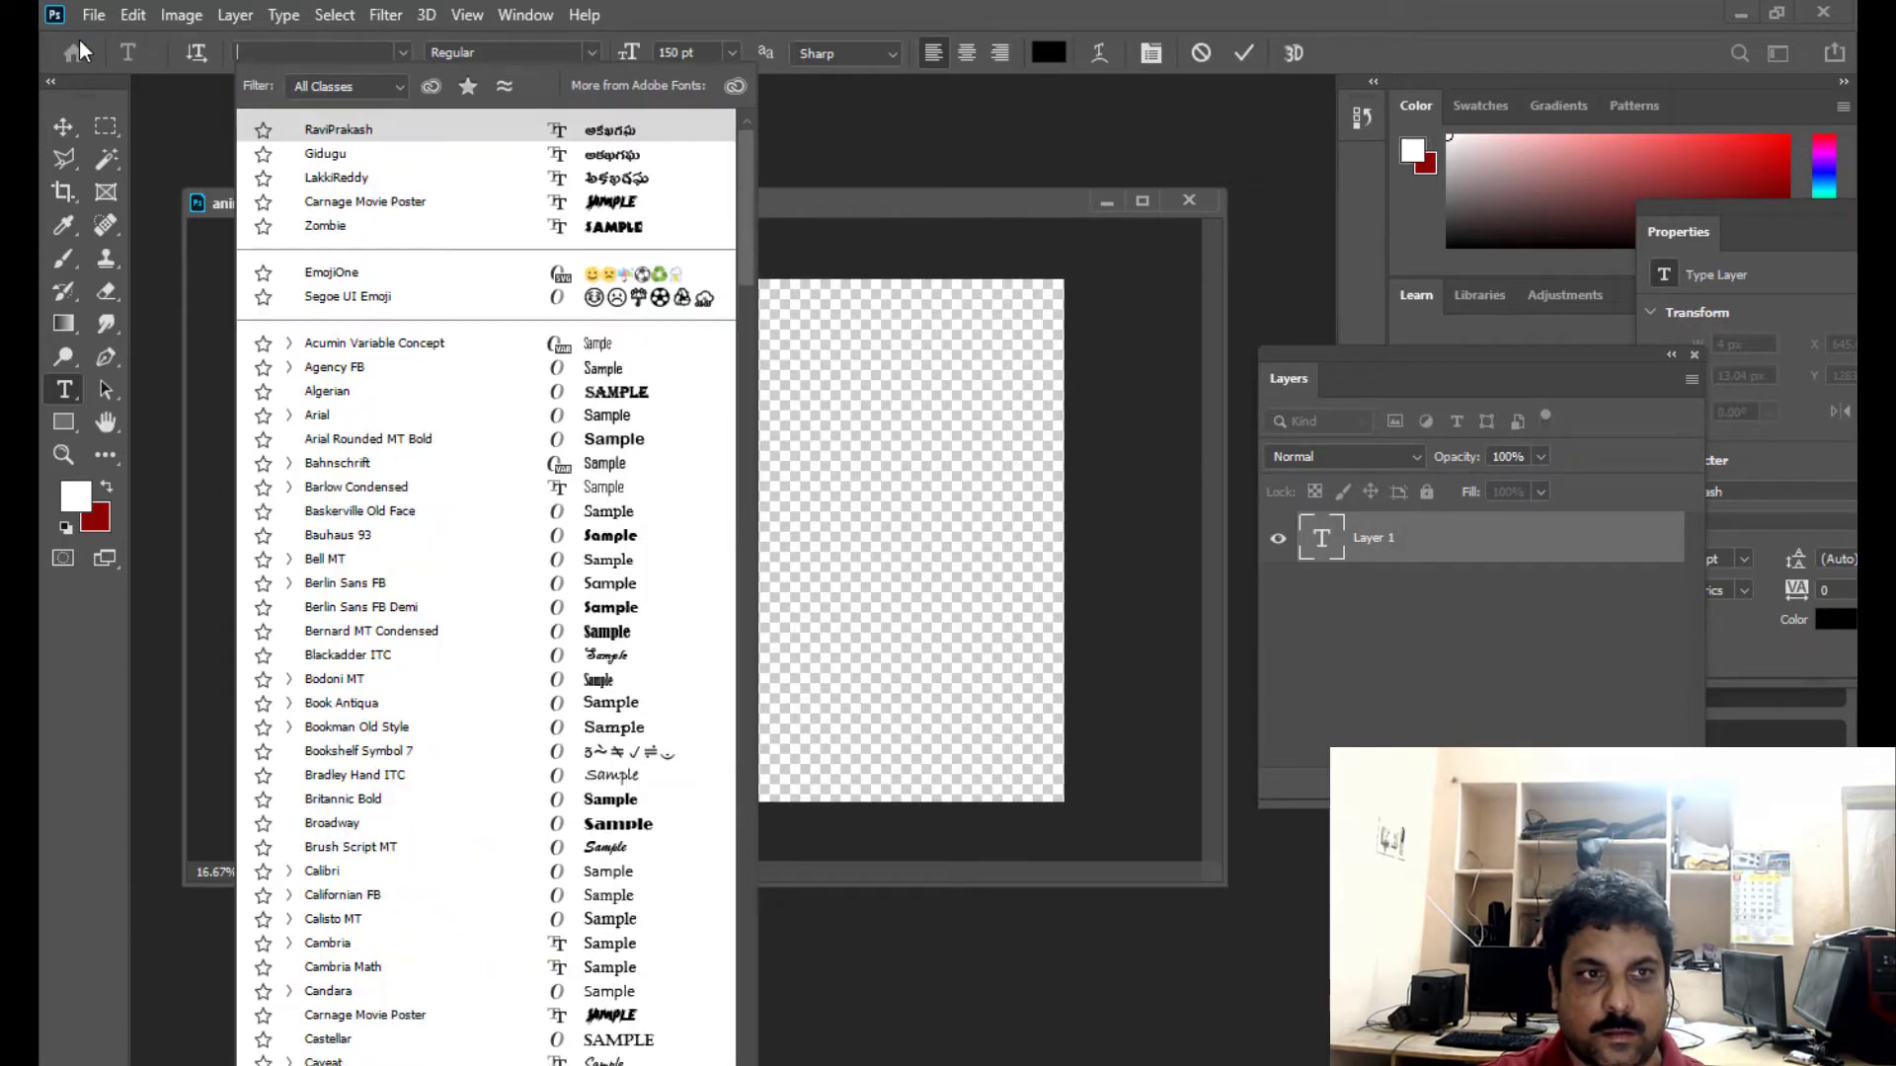
type("arial")
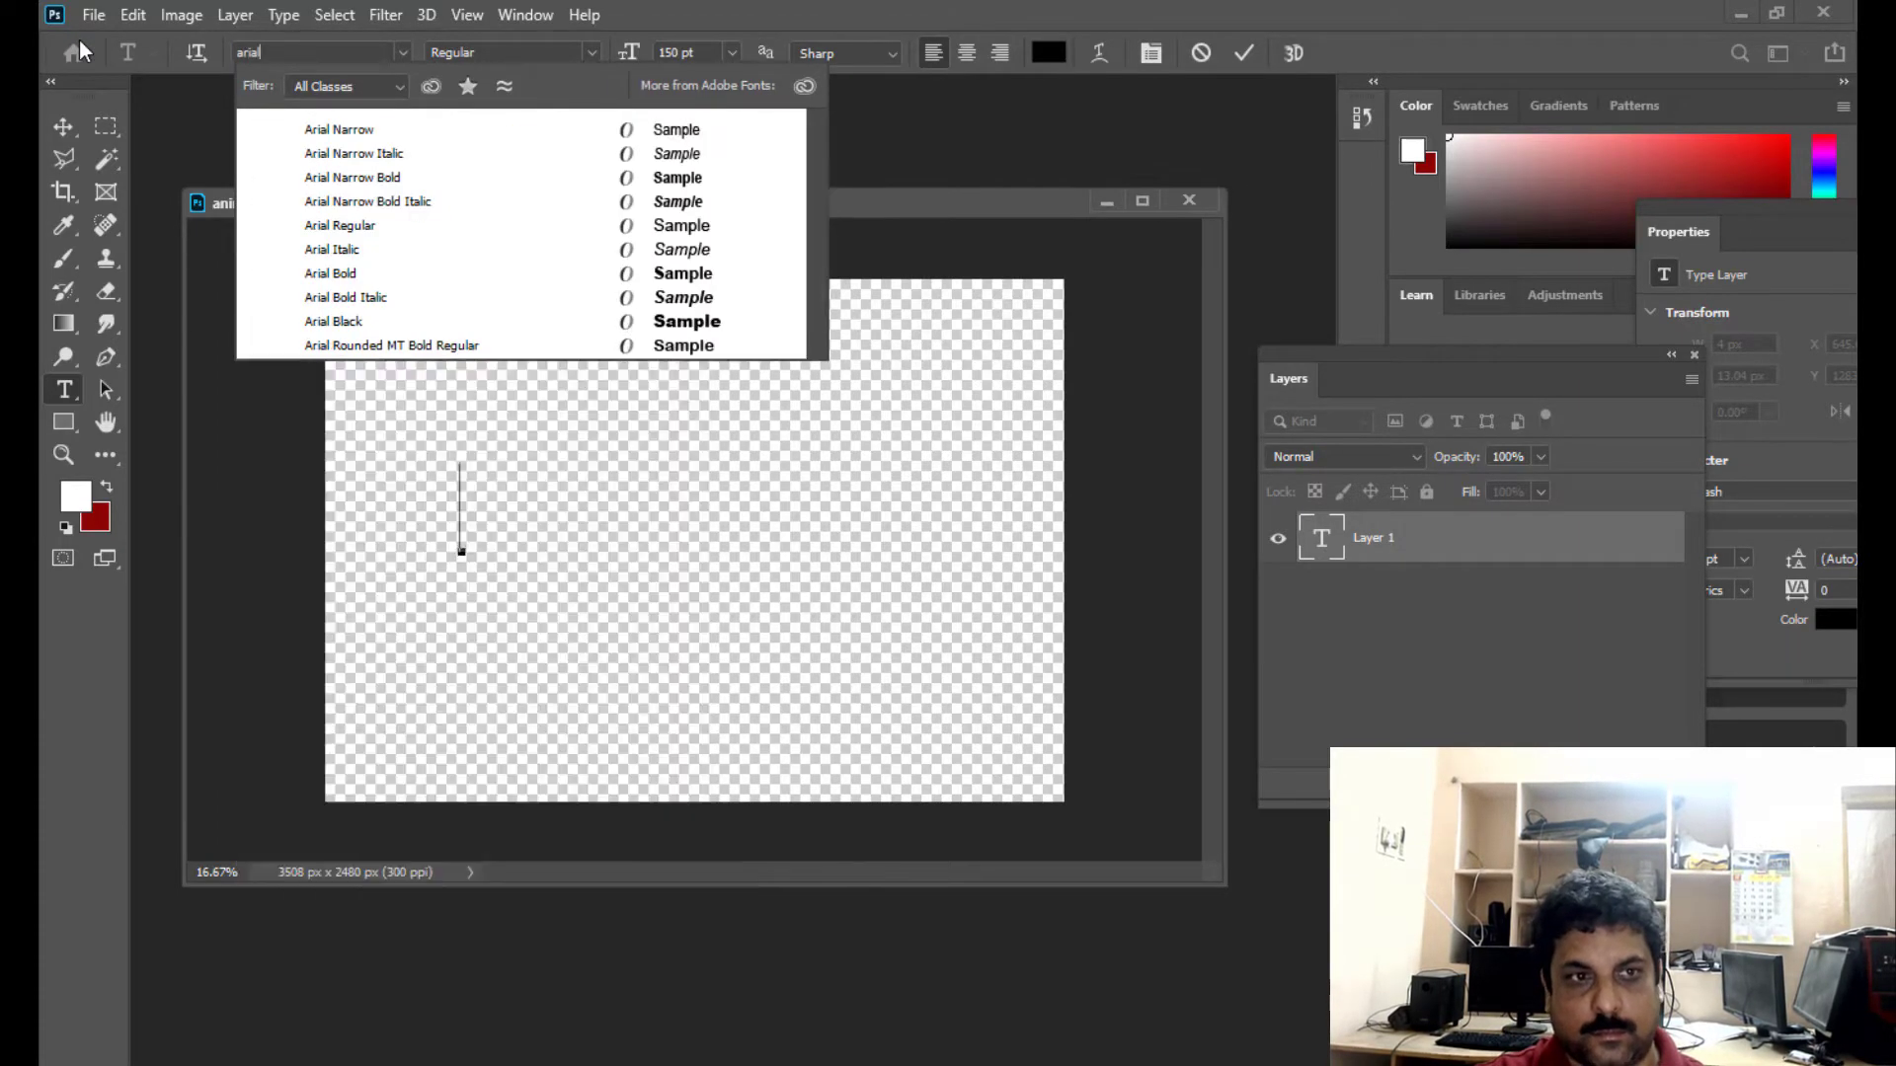
key("Down")
key("Down")
key("Down")
key("Down")
key("Down")
key("Down")
key("Down")
key("Down")
key("Down")
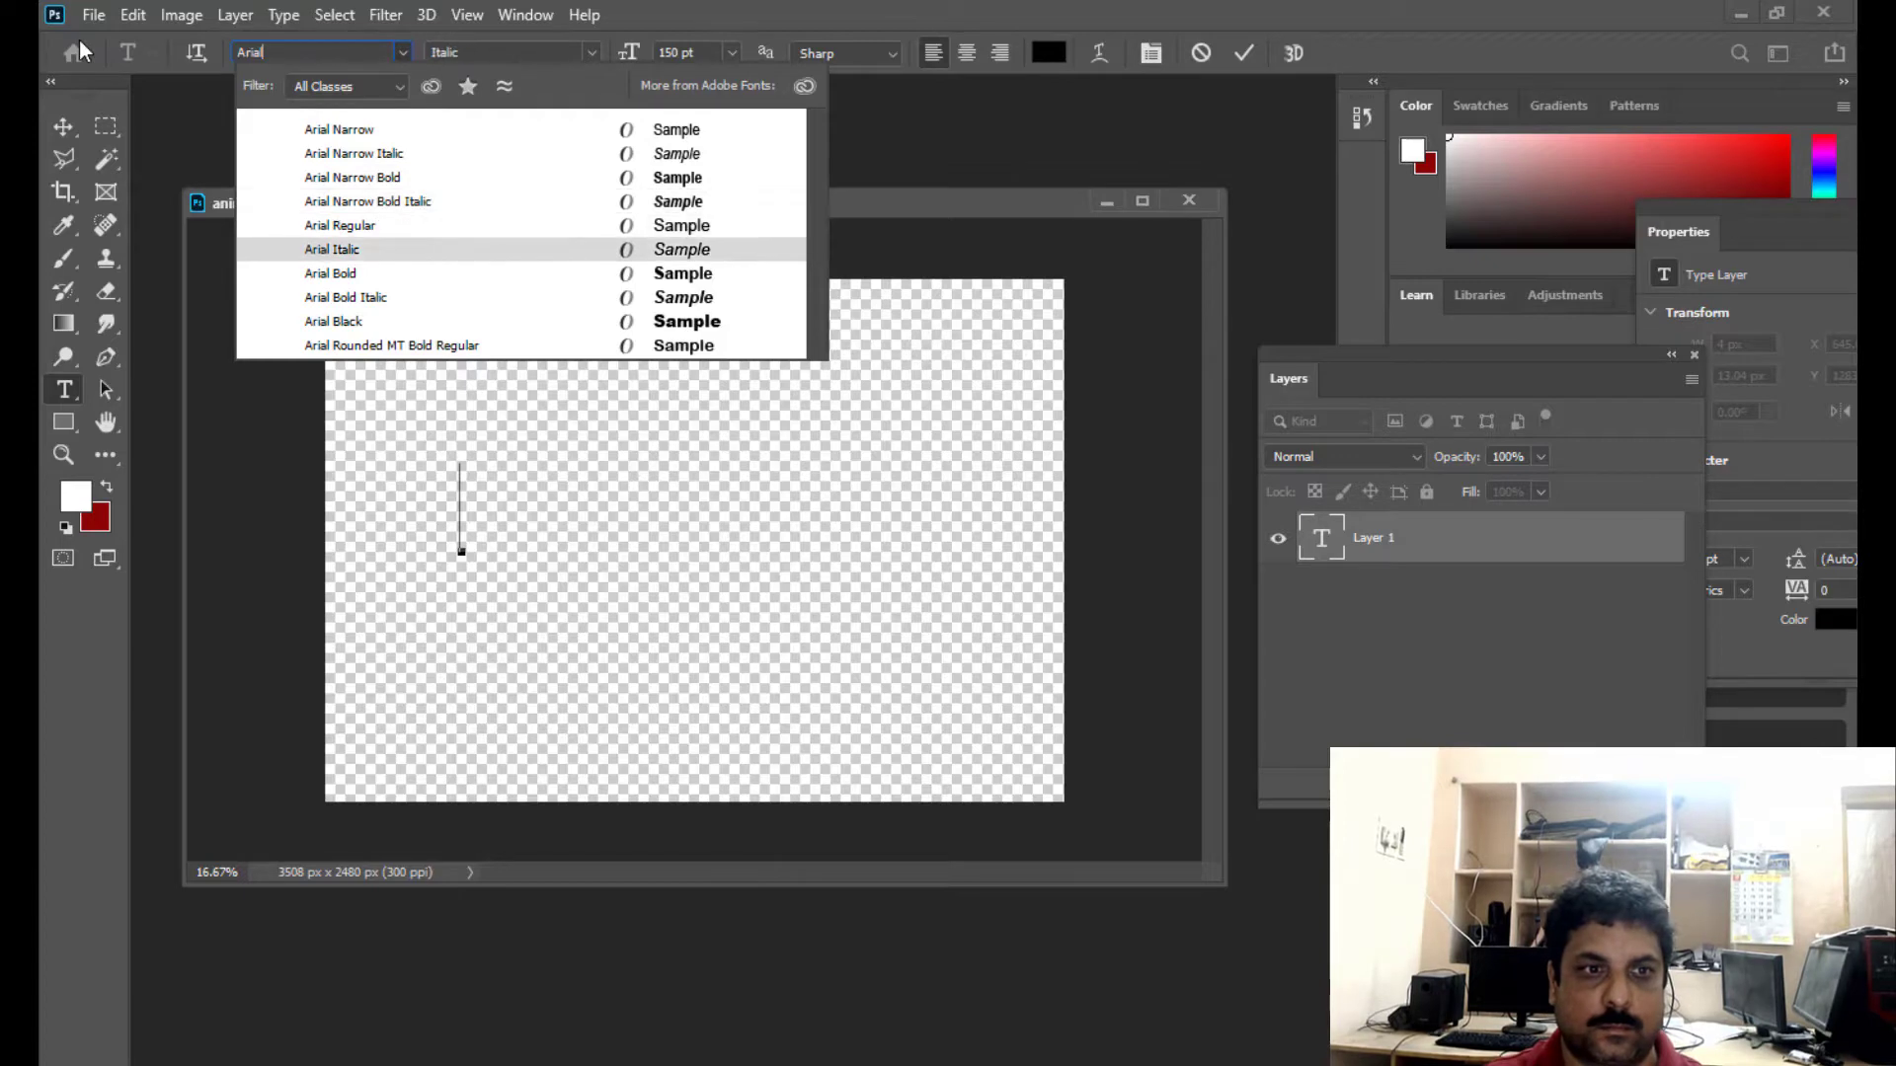
key("Return")
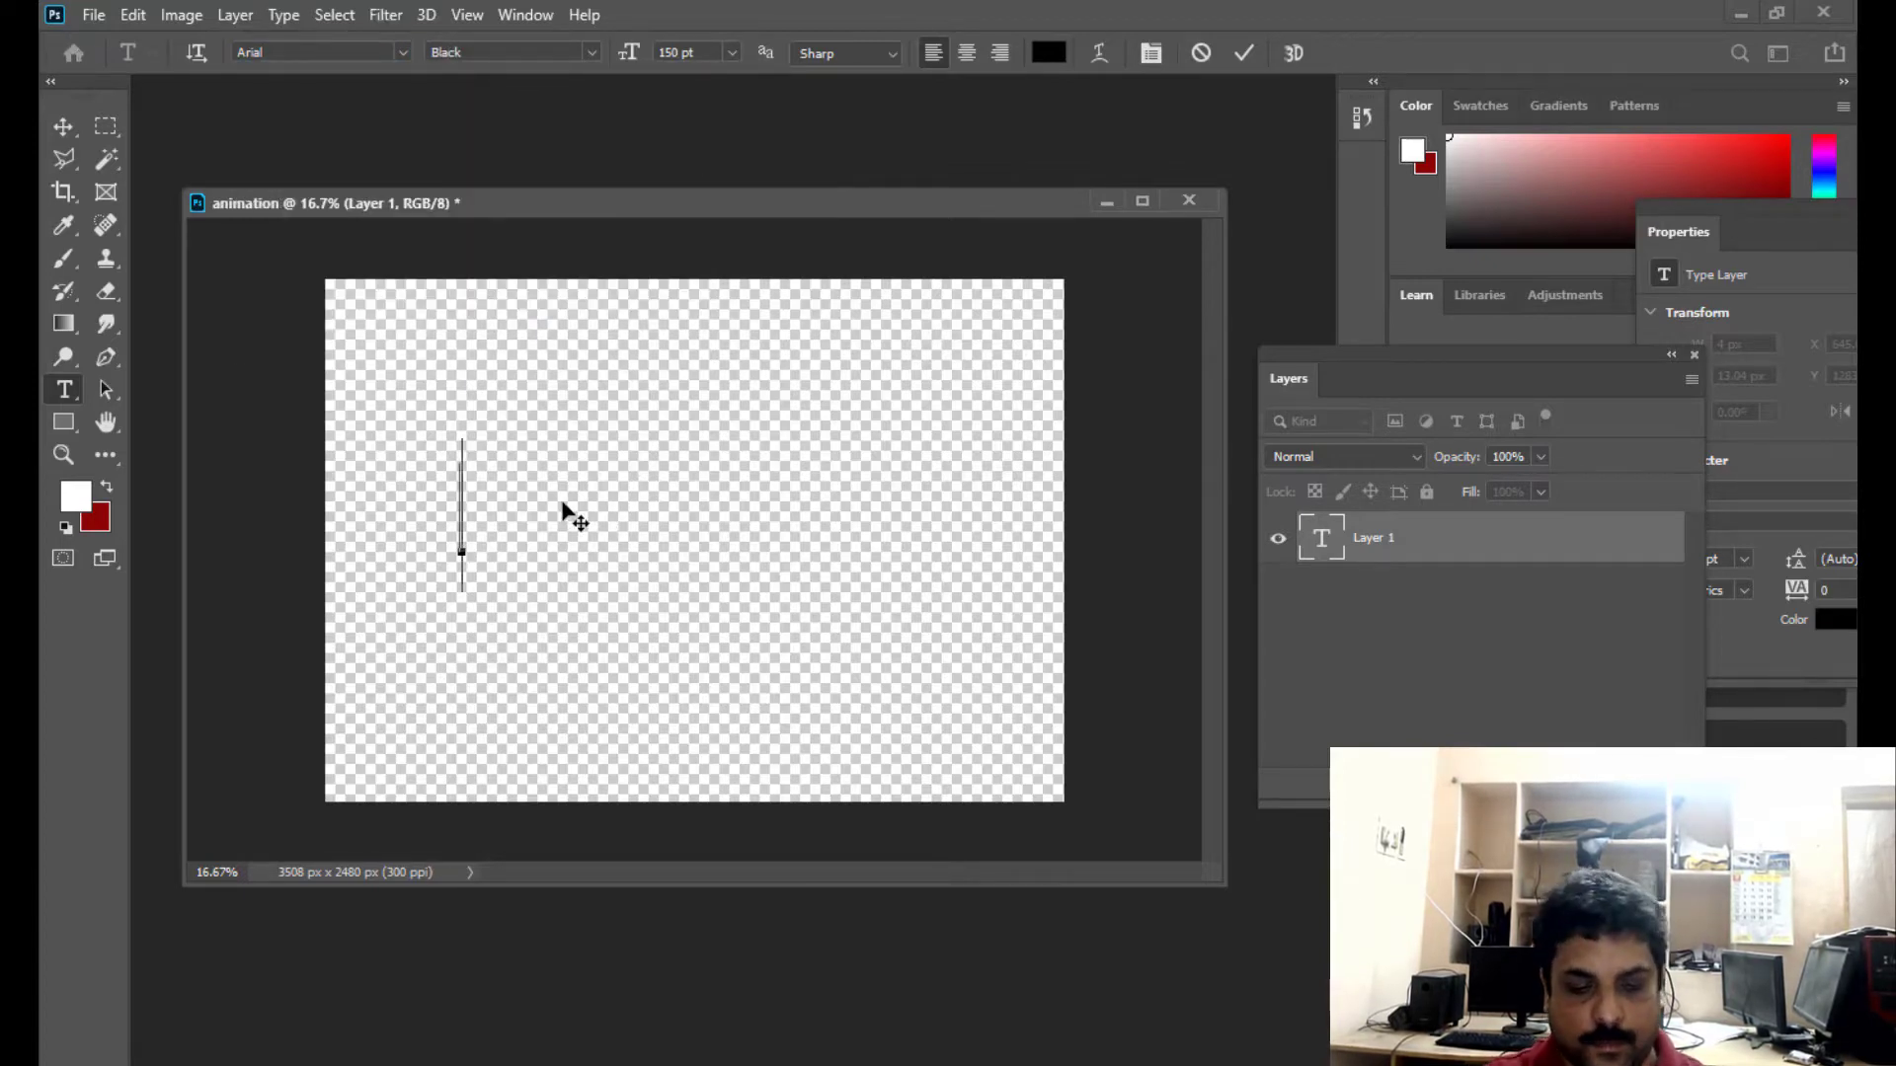
- Enter the word RSART in capitals as the text
type("m")
key("BackSpace")
type("r")
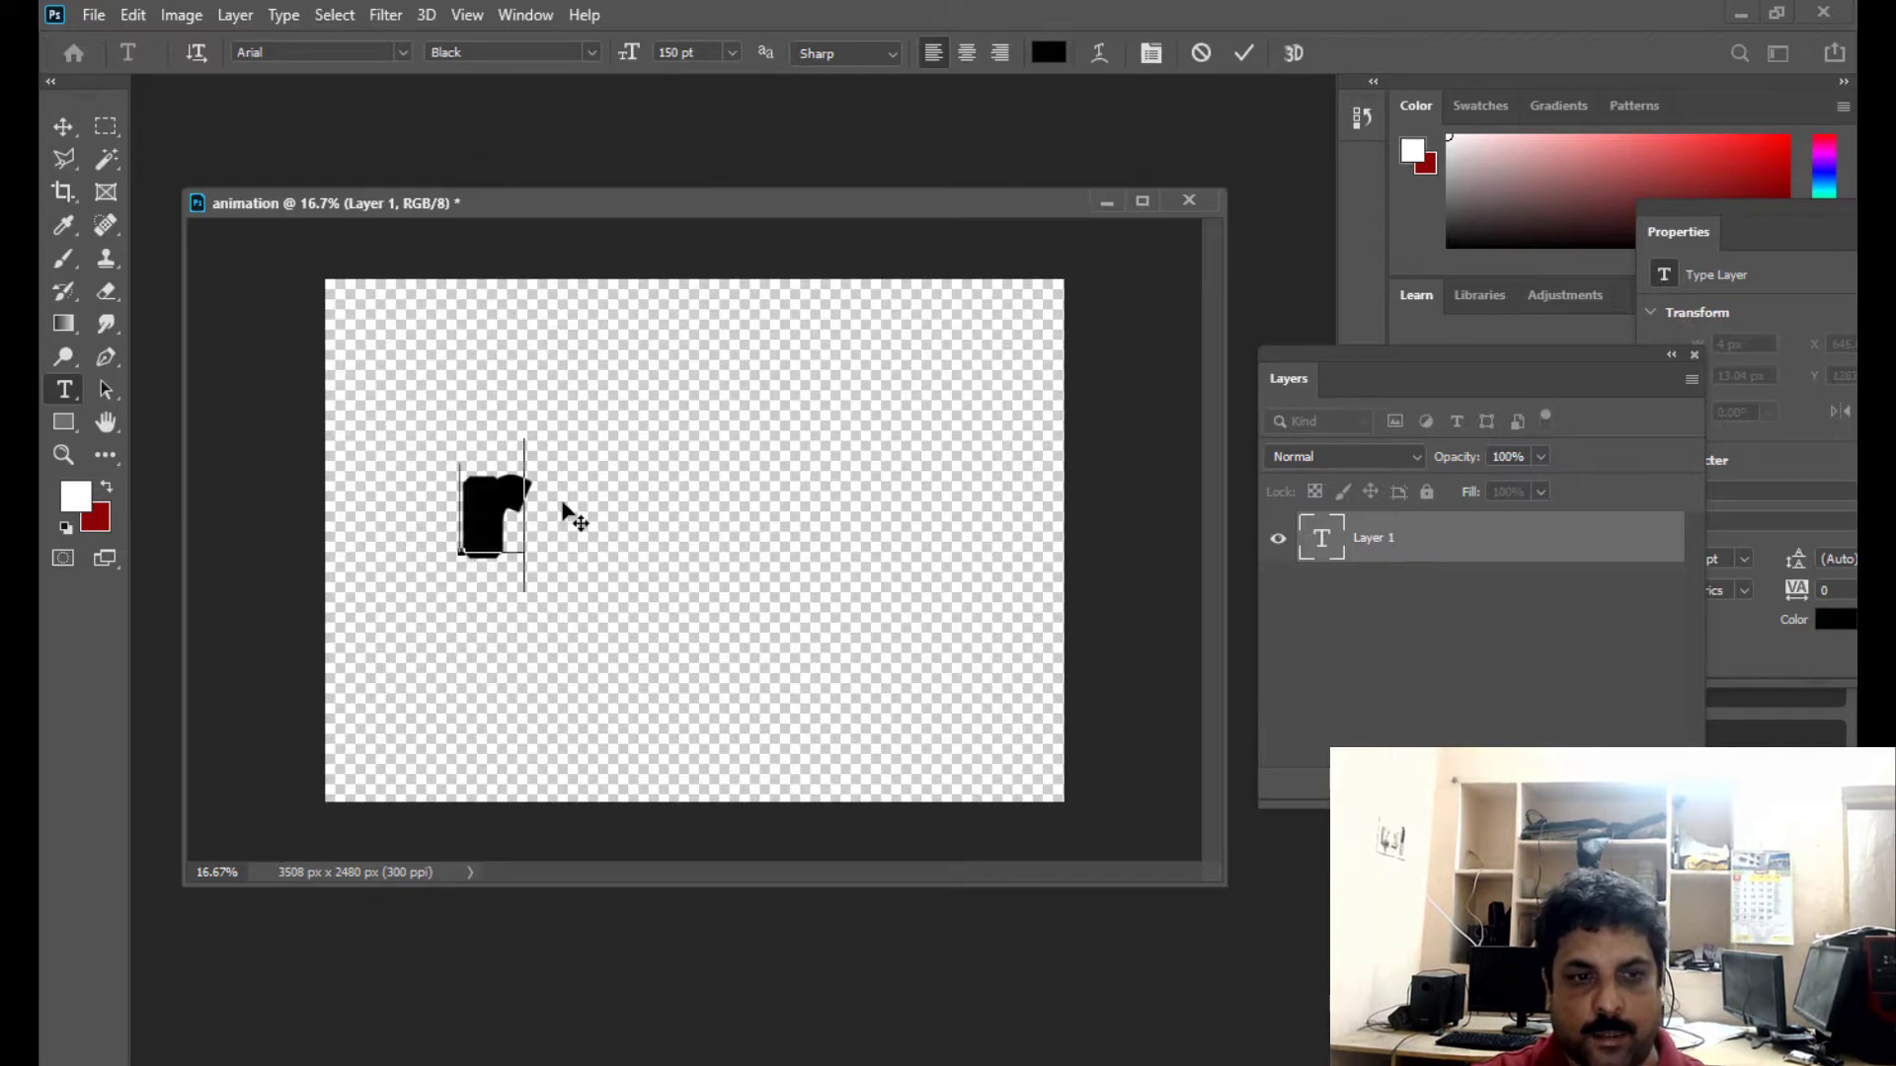
key("BackSpace")
type("RS")
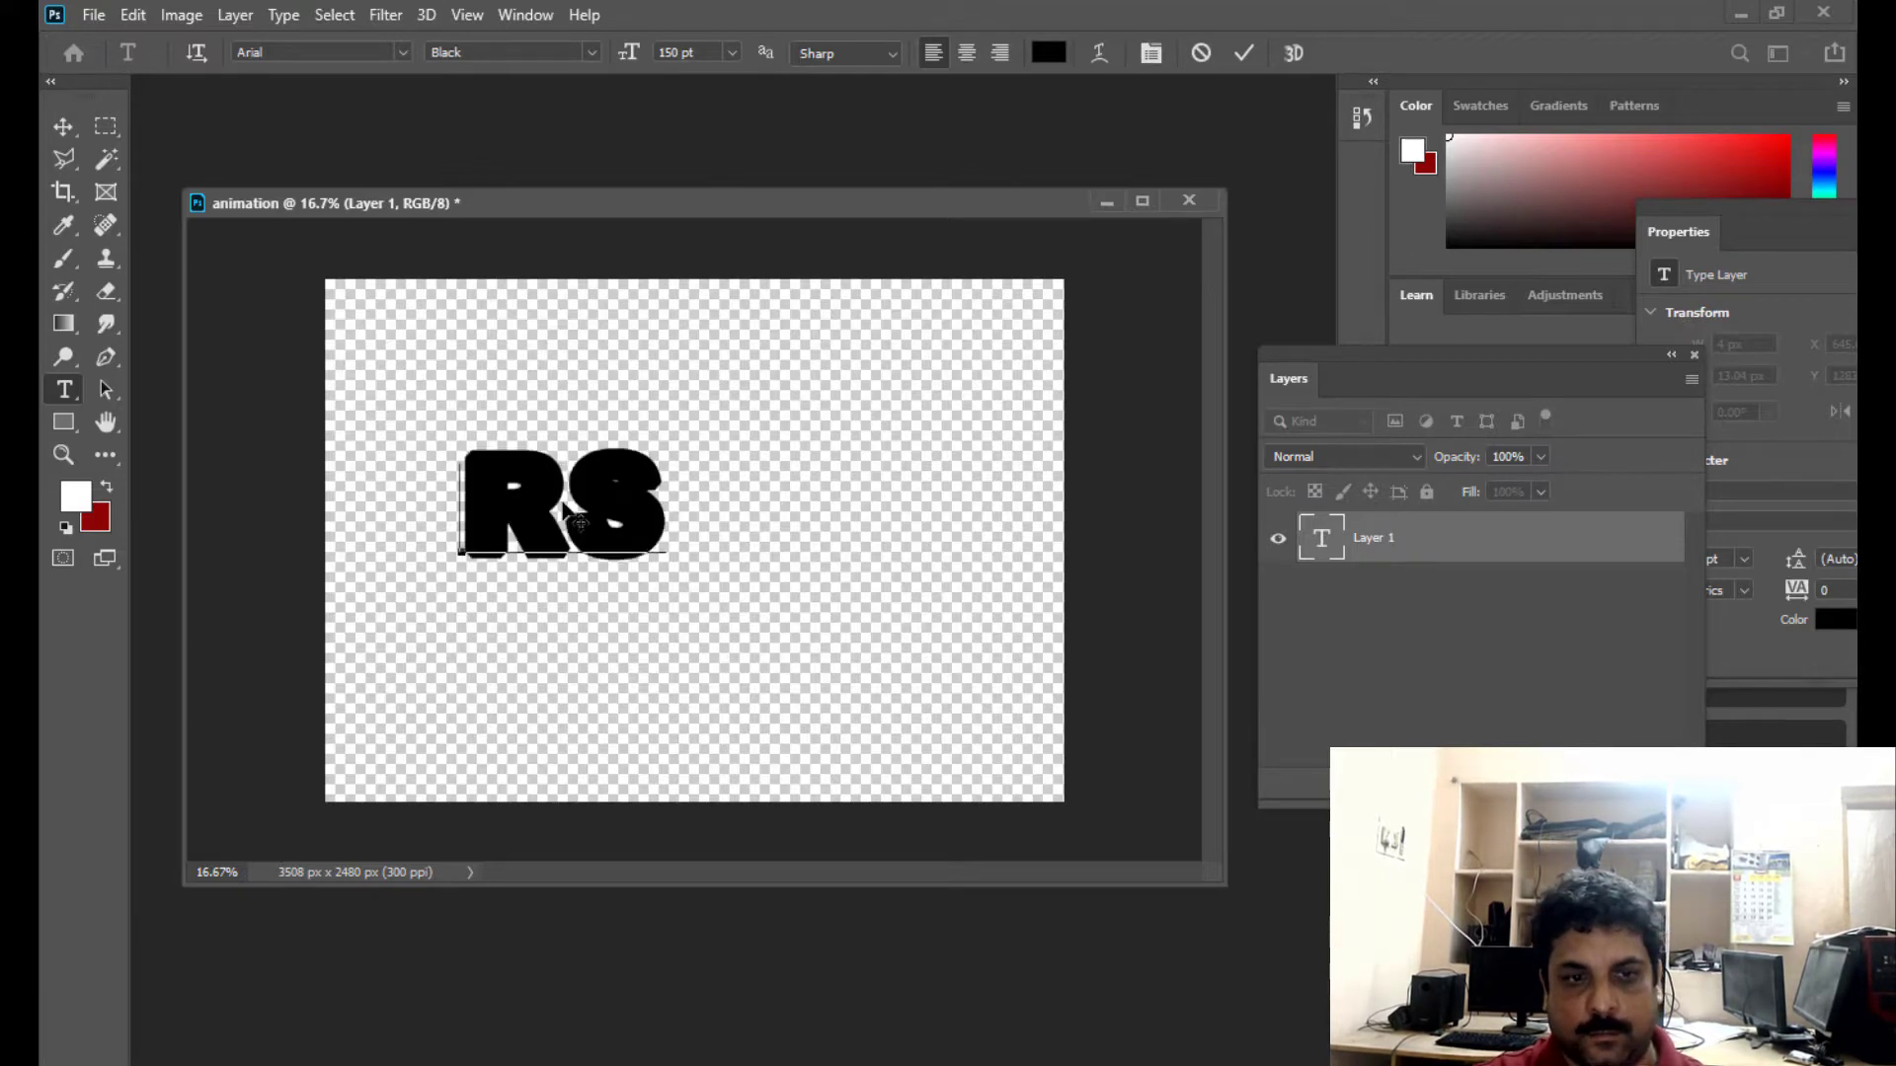
type("ART")
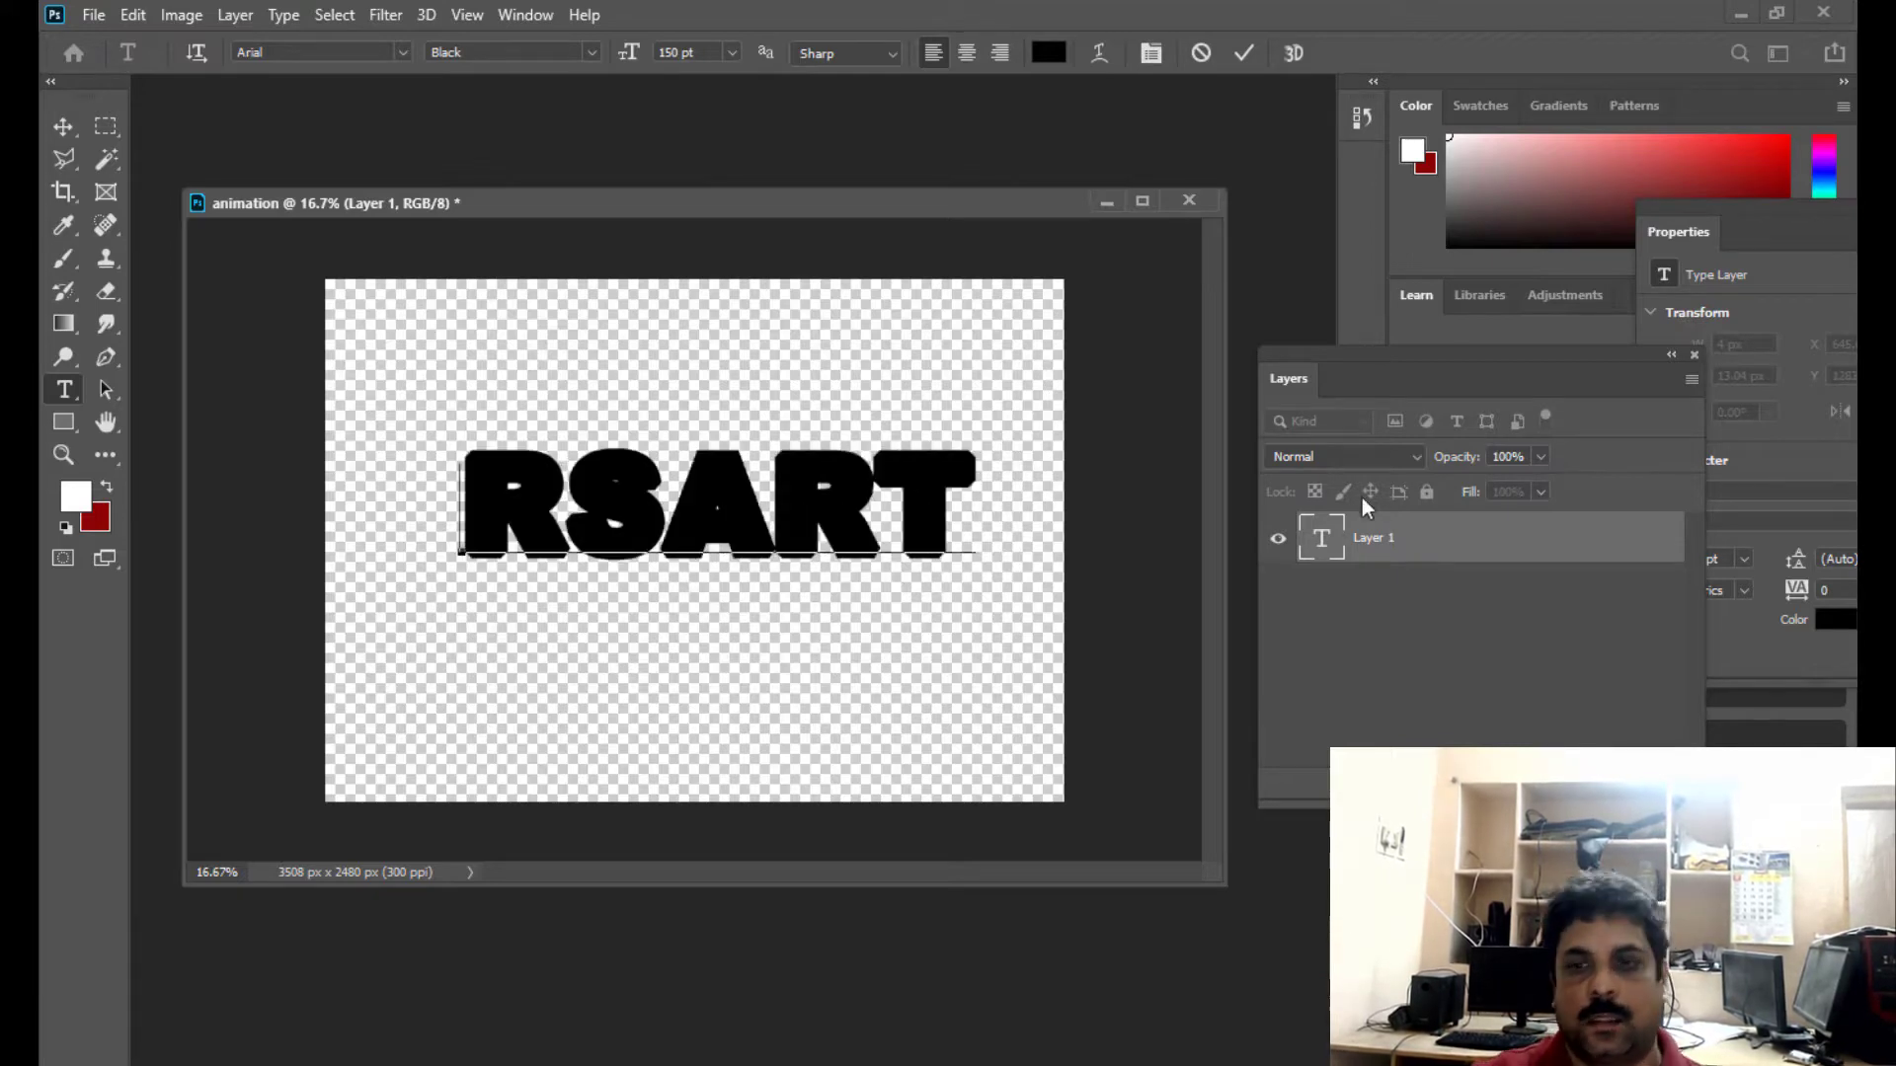
- Select the whole RSART text and set its colour to red, ff0000
double_click(1335, 538)
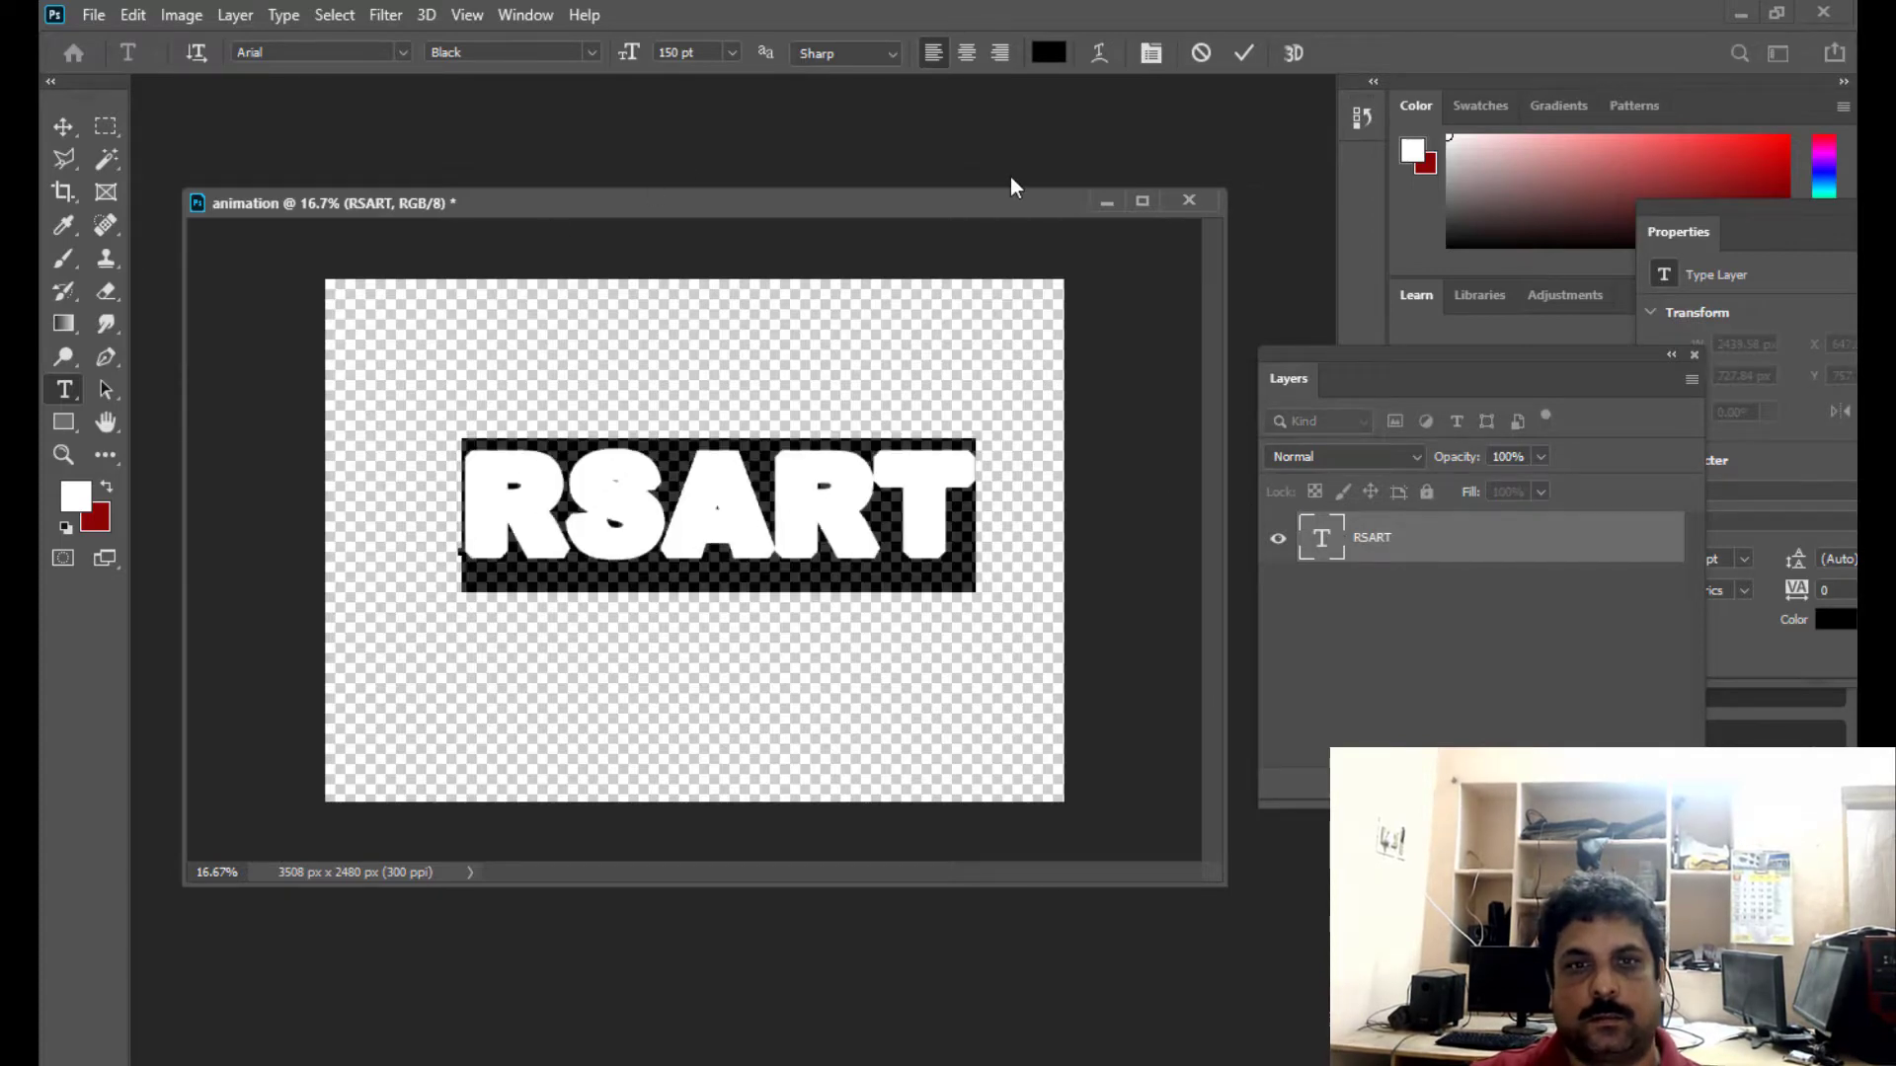
left_click(1048, 53)
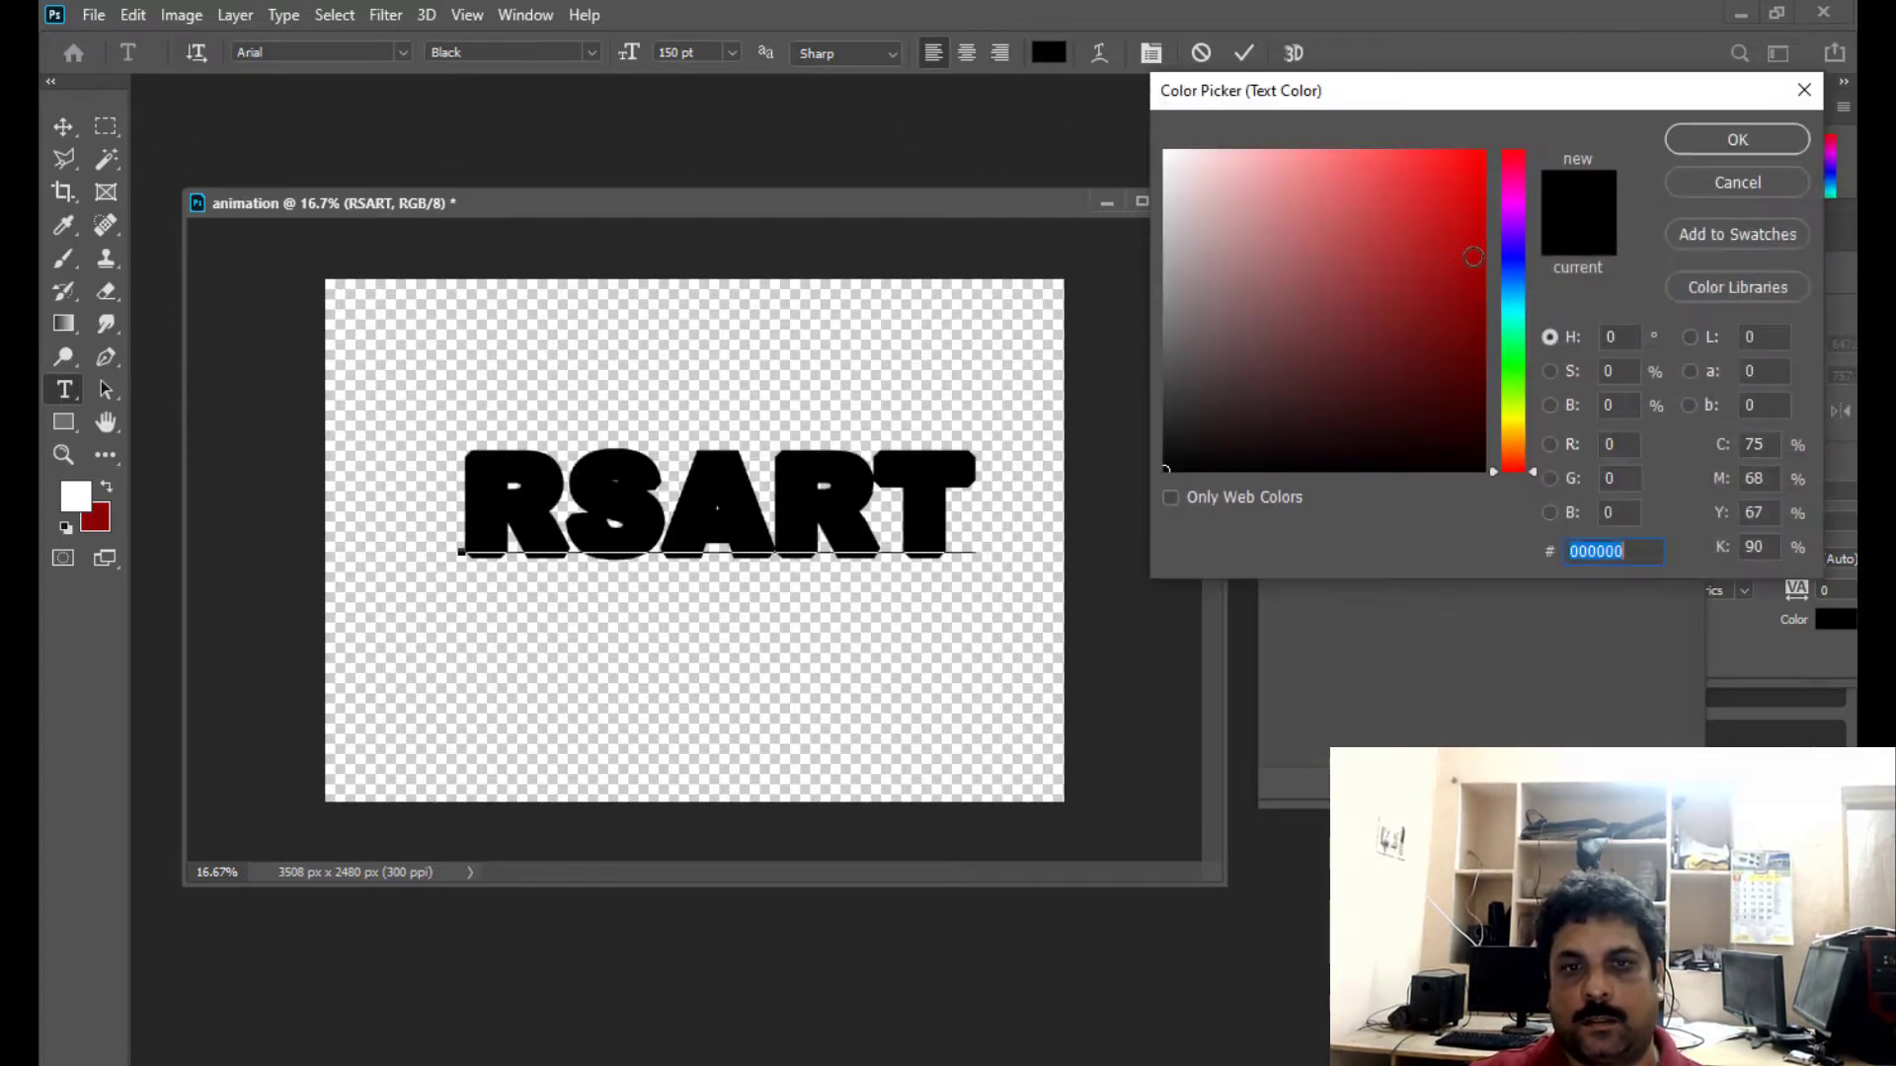
type("ff0000")
left_click(1737, 138)
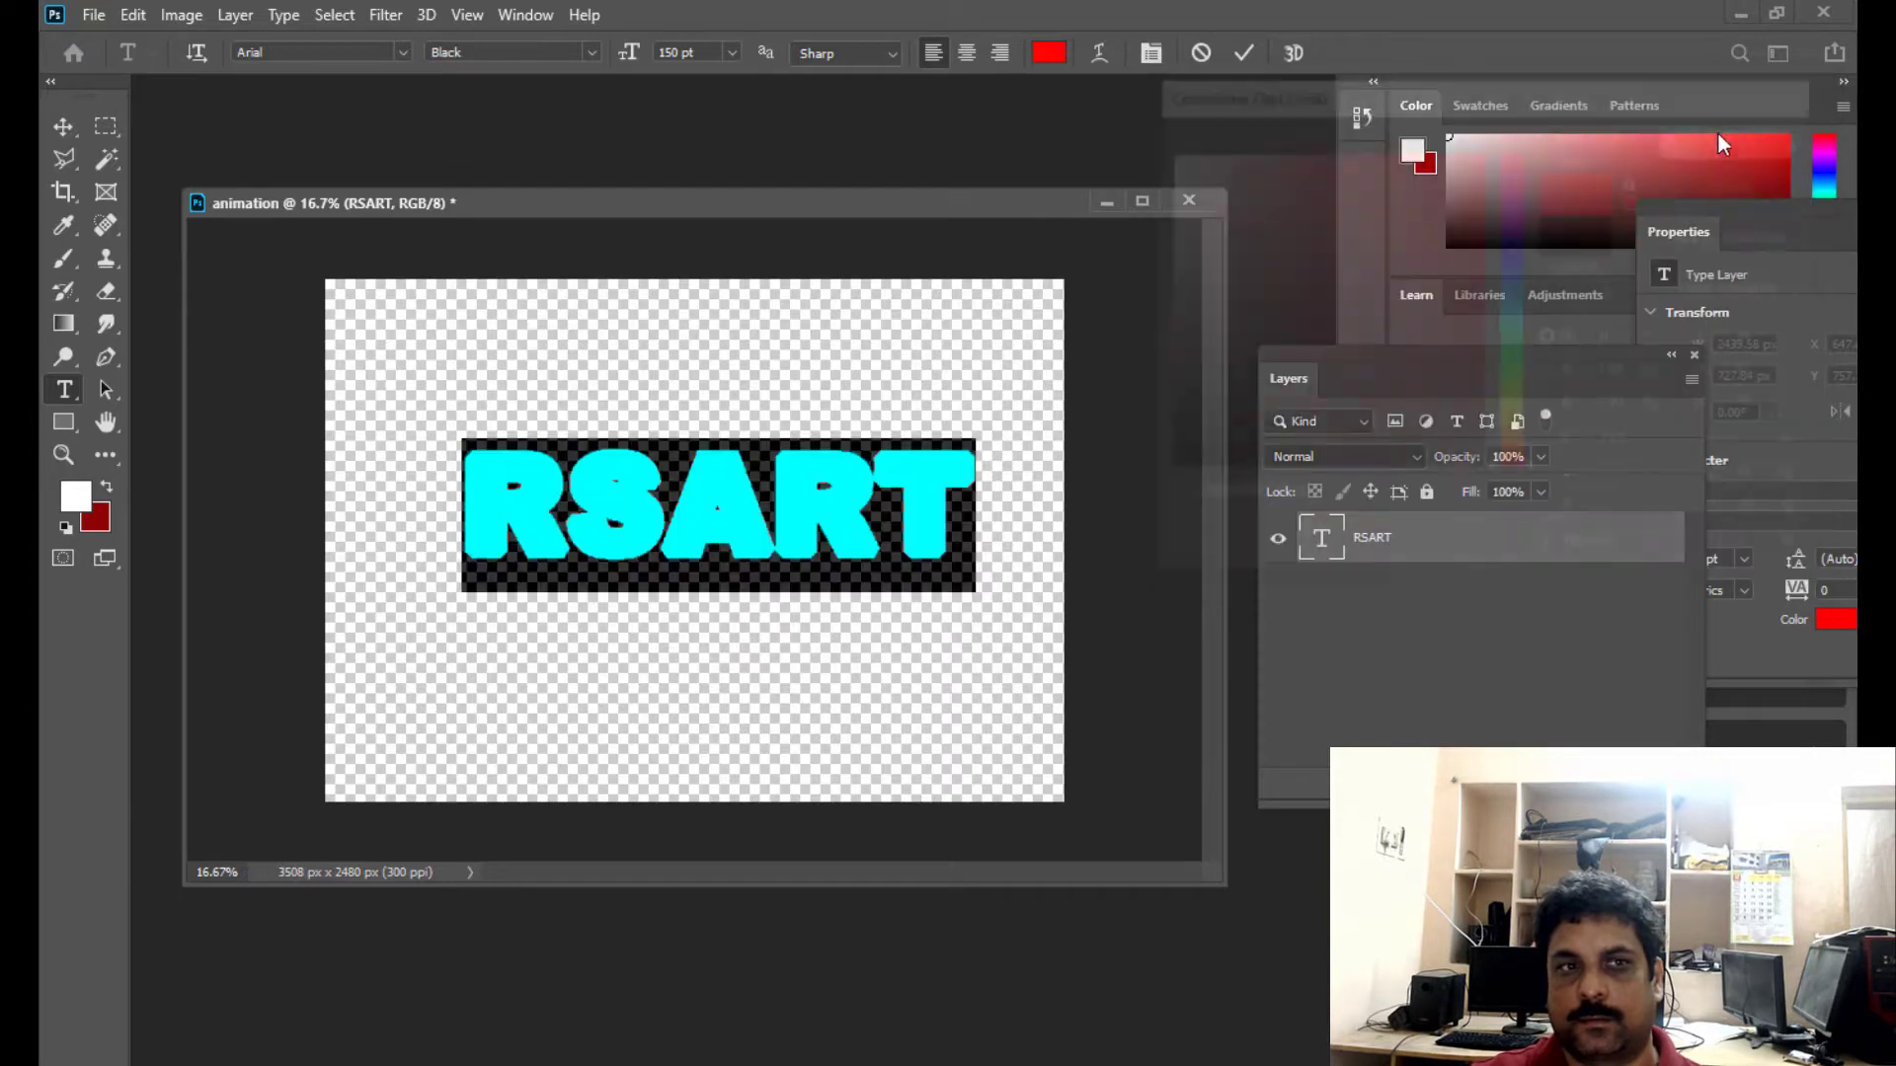
- Commit the RSART text and move it so that it is centred horizontally on the canvas
left_click_drag(681, 191, 716, 189)
left_click(63, 128)
mouse_move(775, 521)
left_mouse_down()
mouse_move(749, 505)
mouse_move(754, 528)
left_mouse_up()
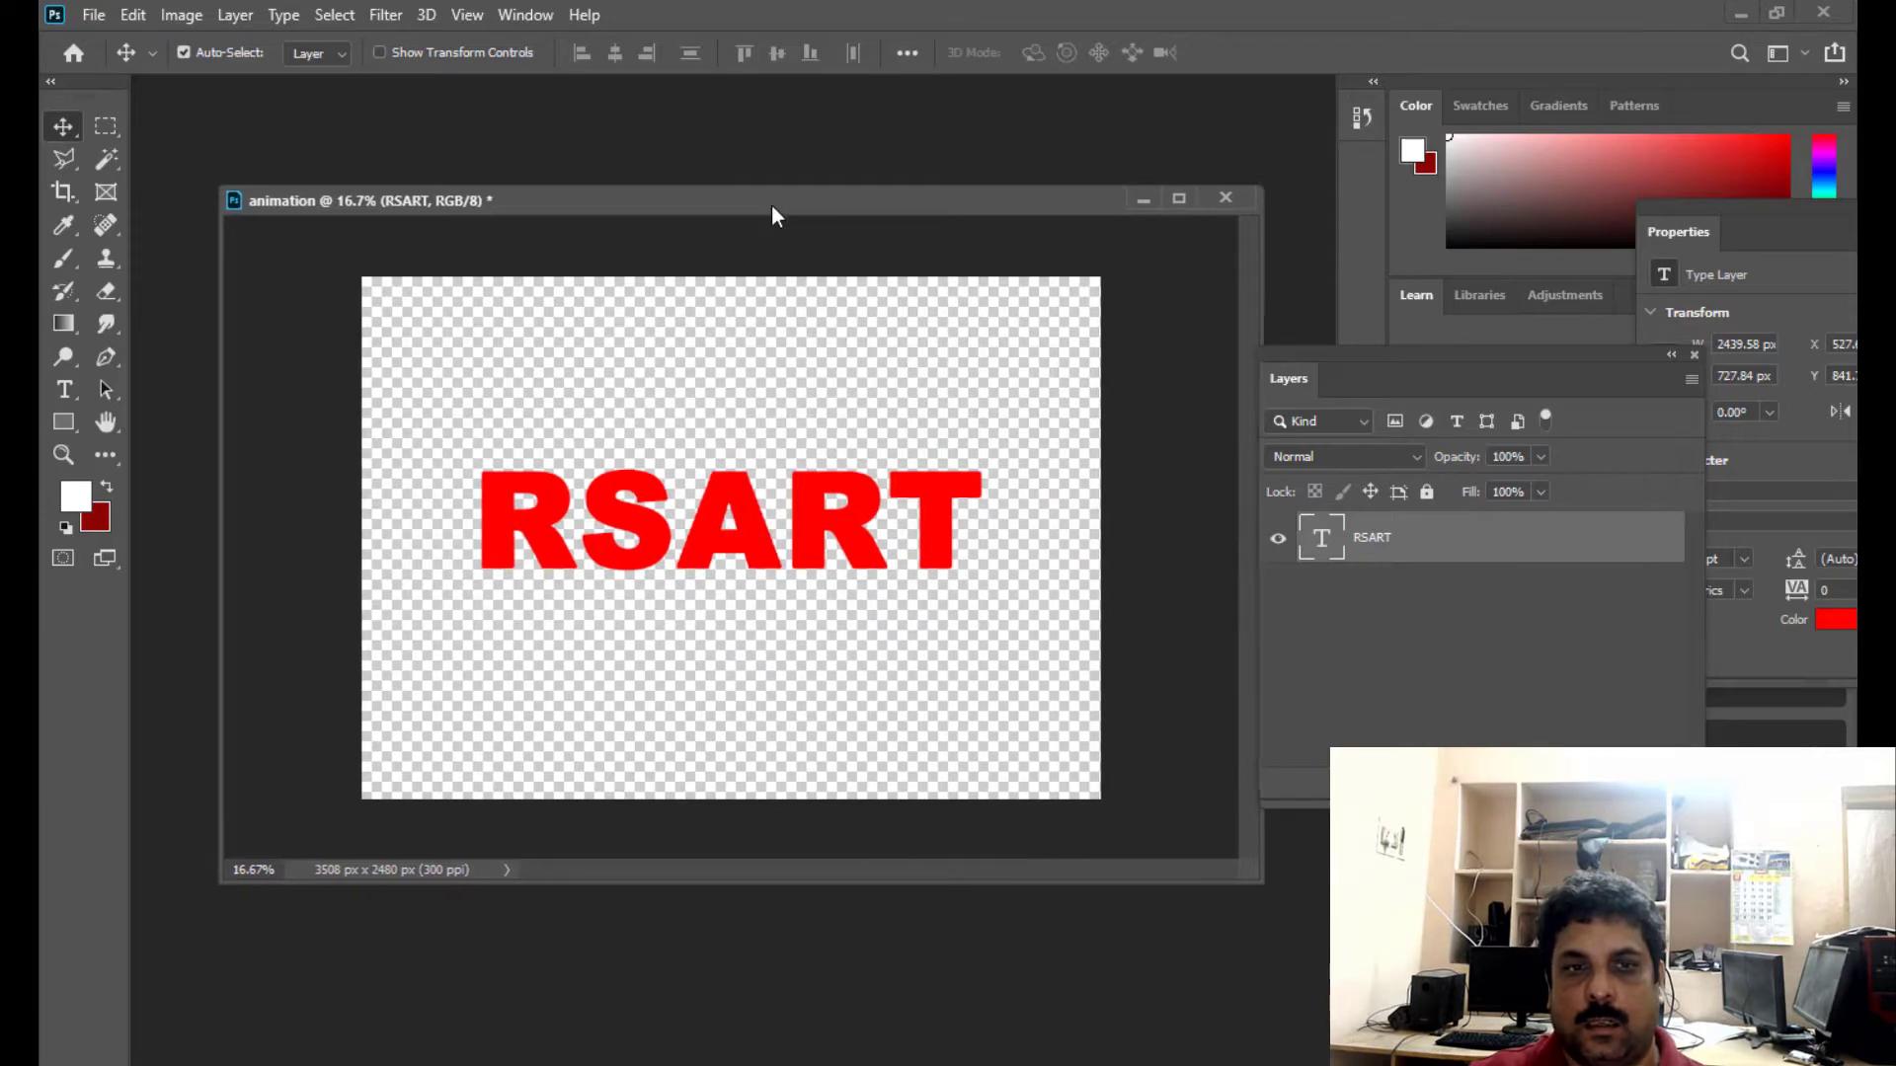
left_click_drag(772, 203, 817, 210)
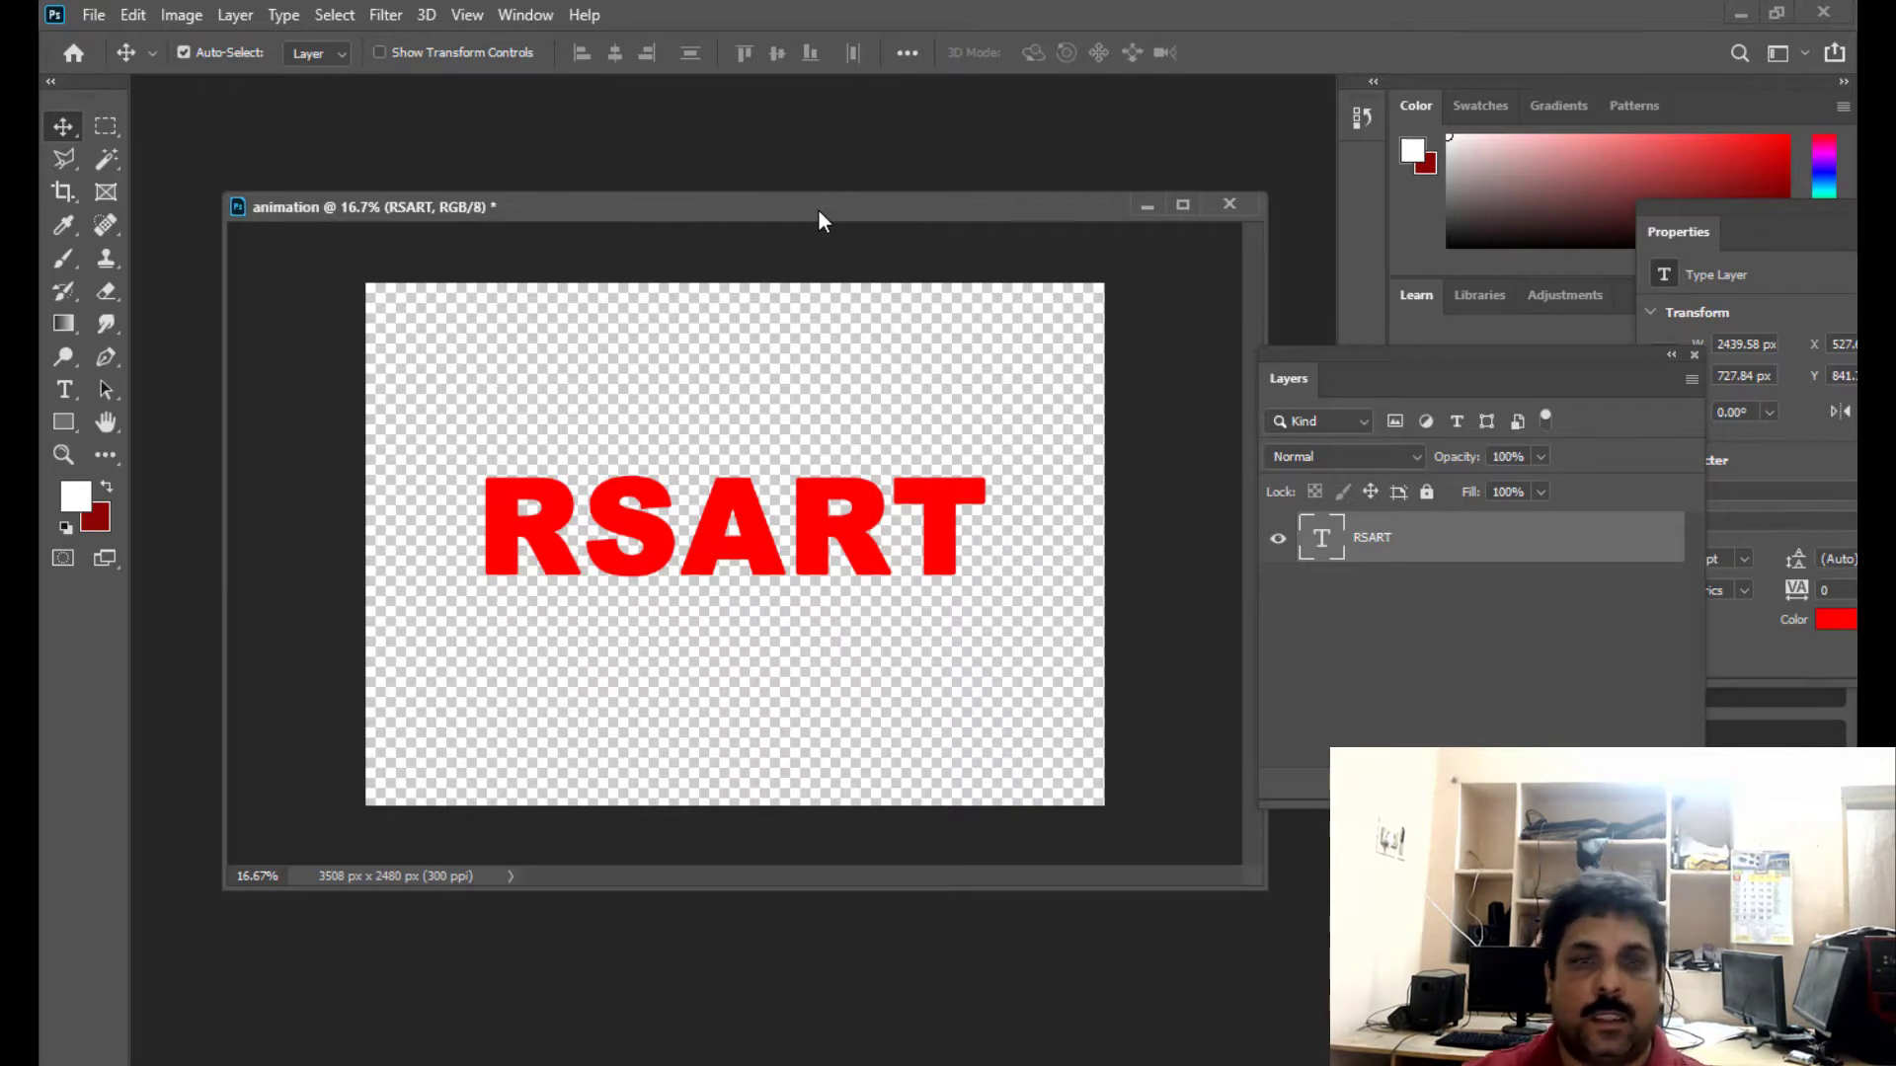
left_click_drag(817, 209, 891, 198)
mouse_move(1321, 353)
left_mouse_down()
mouse_move(1340, 348)
mouse_move(1304, 351)
left_mouse_up()
left_click_drag(780, 185, 779, 165)
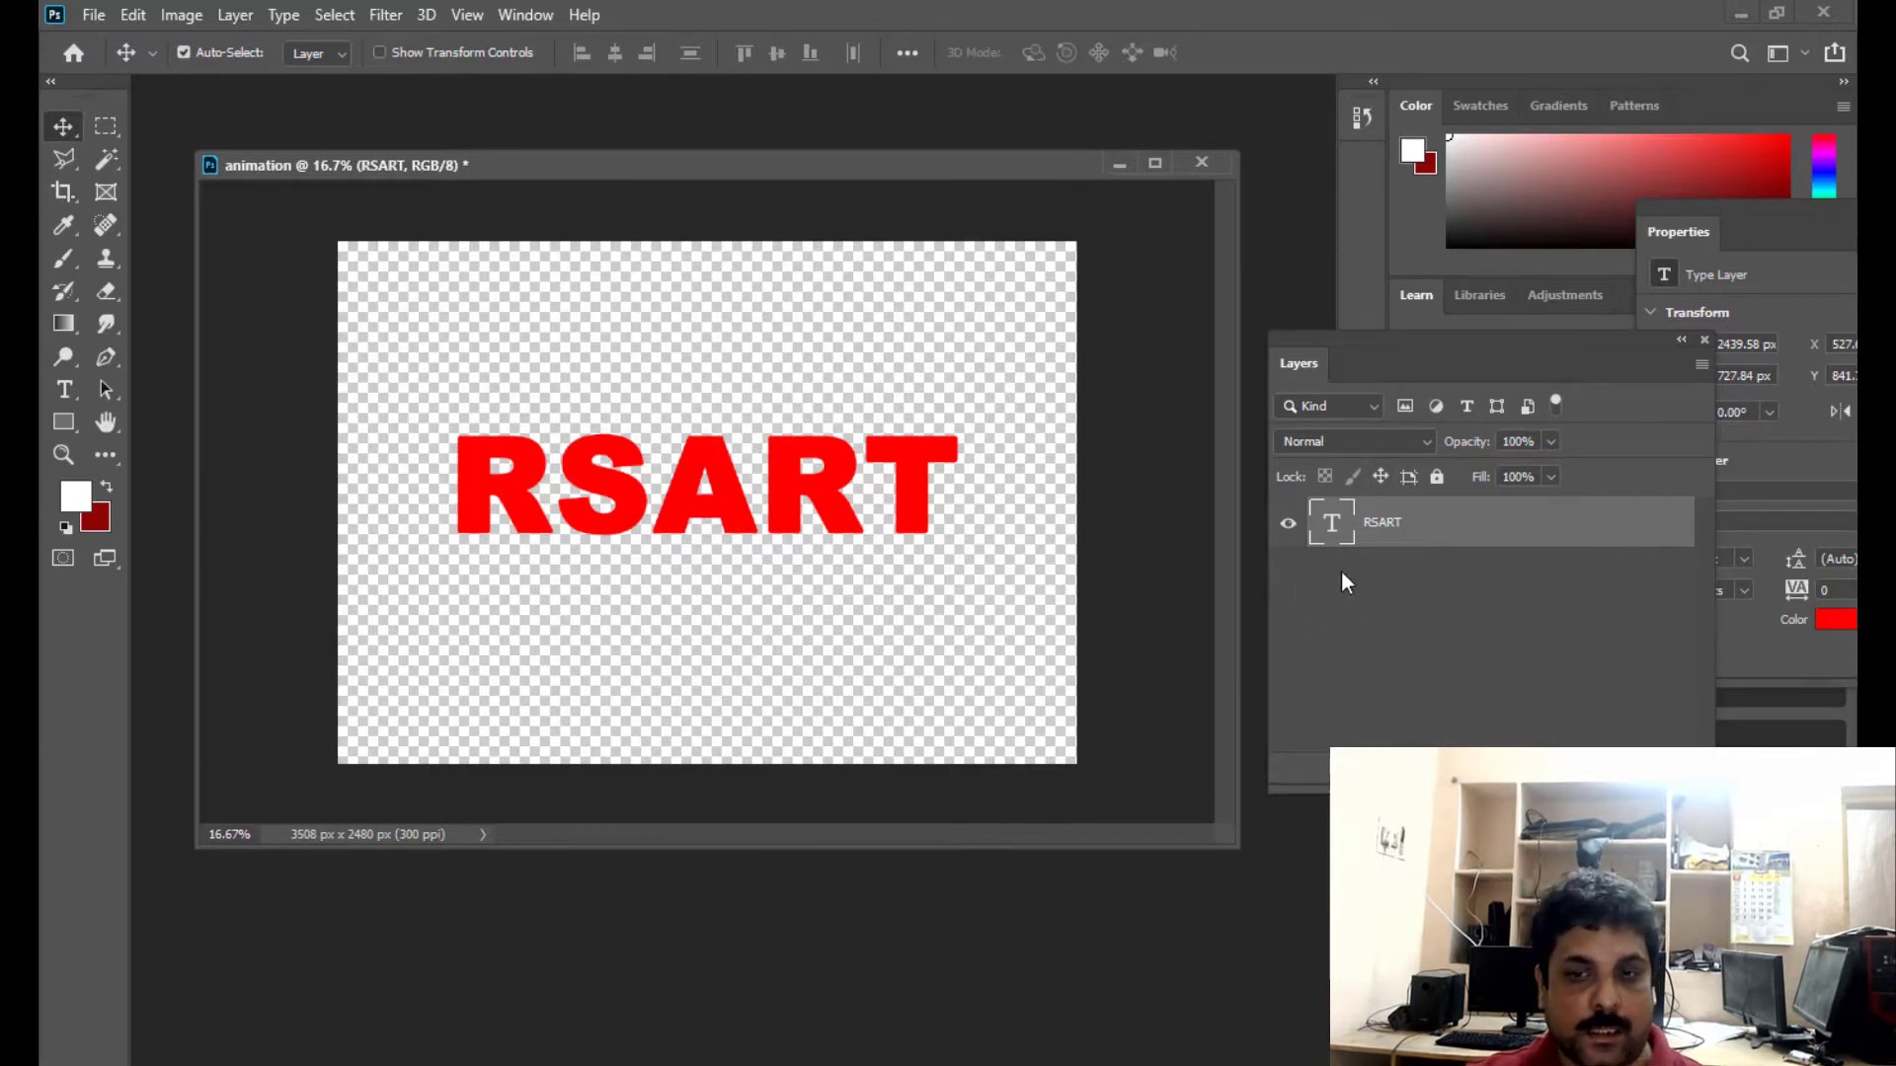
left_click_drag(620, 168, 621, 155)
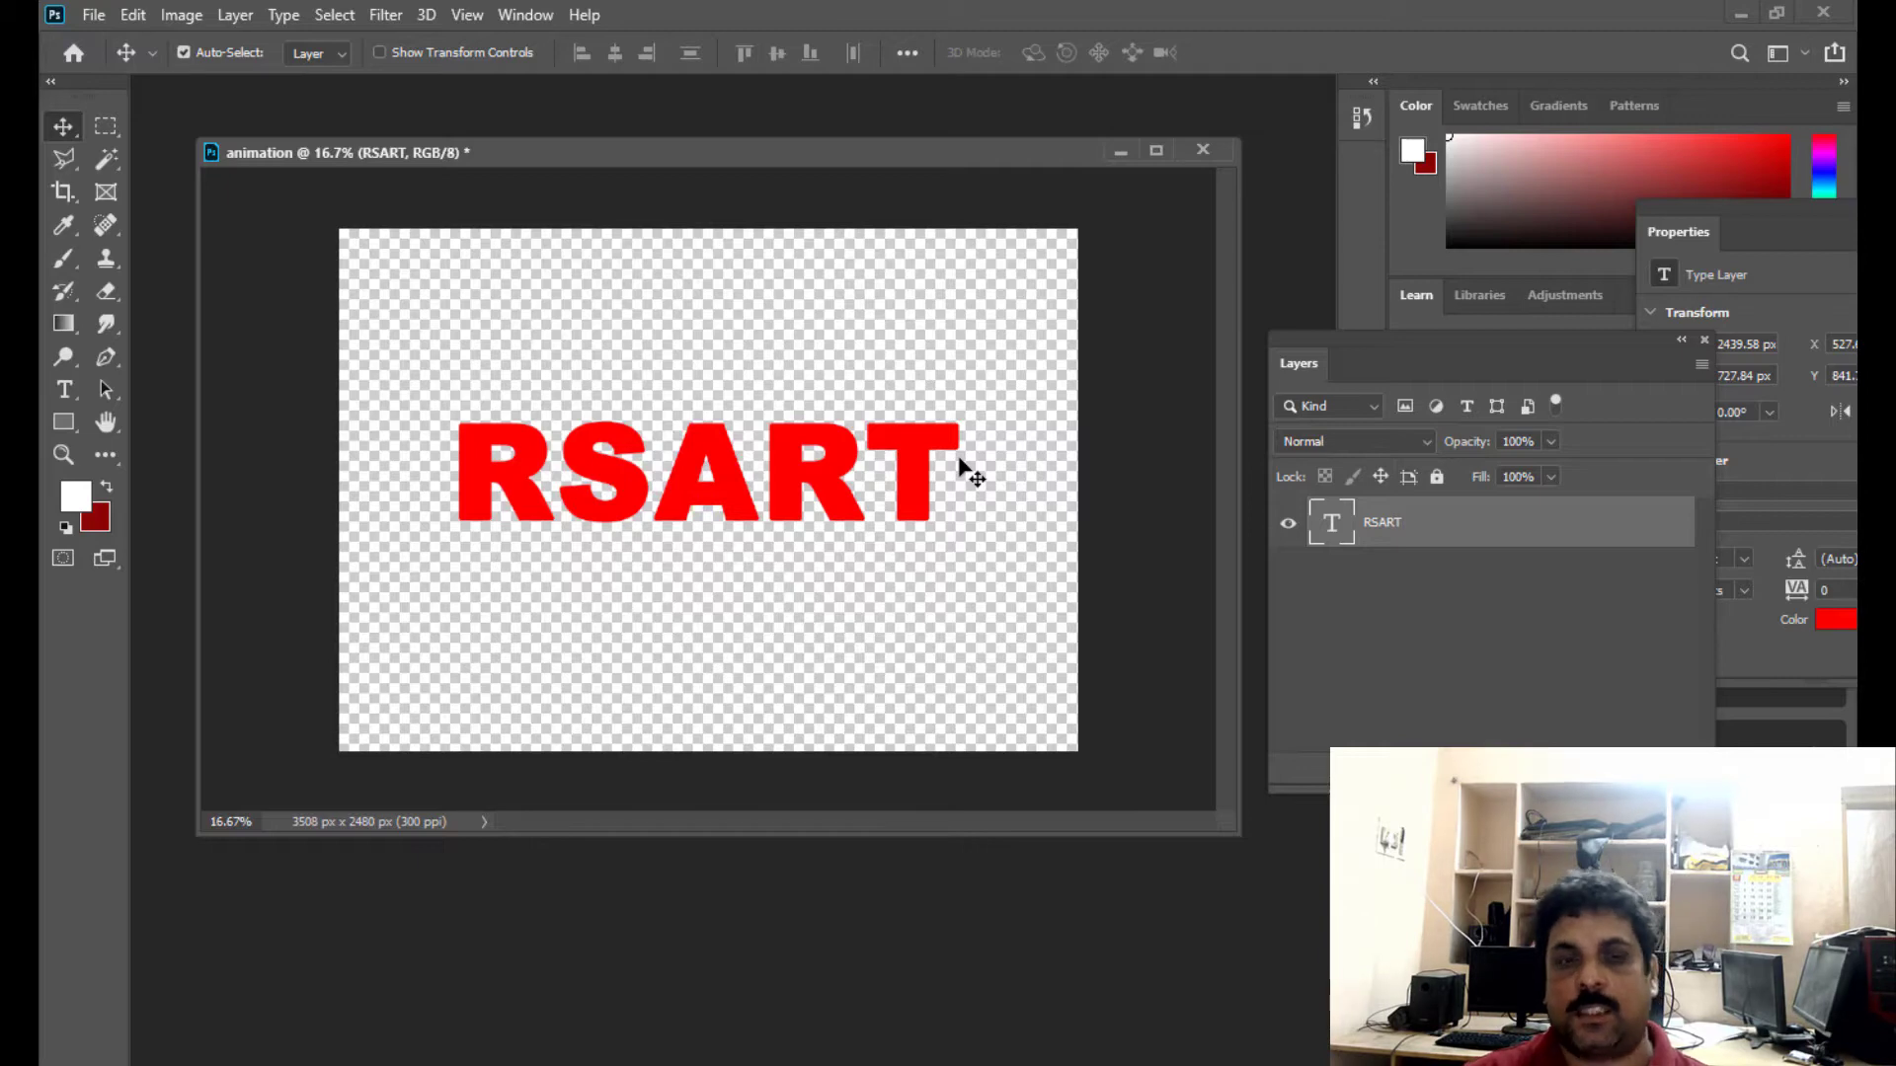
left_click_drag(637, 161, 649, 161)
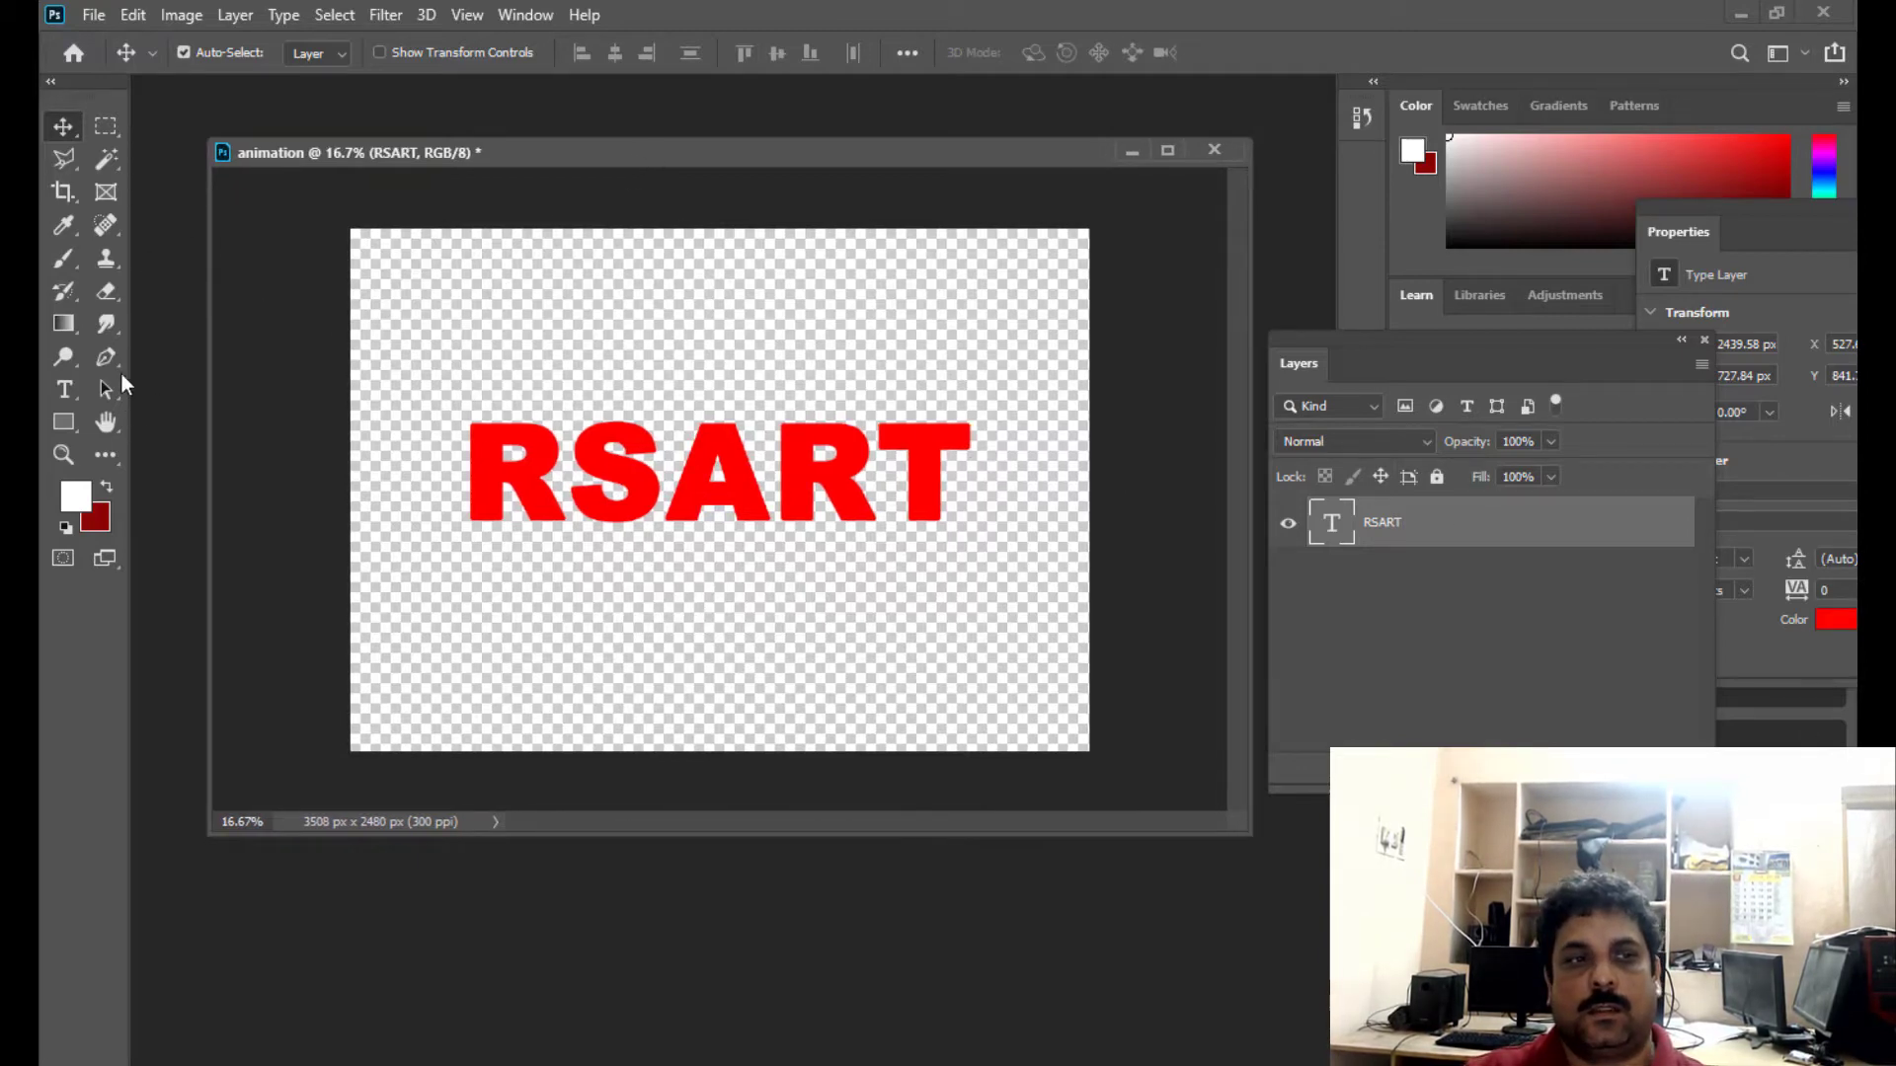
- Recolour only the letter R at the start of RSART dark green, 1b4e02, and commit the text
left_click(67, 390)
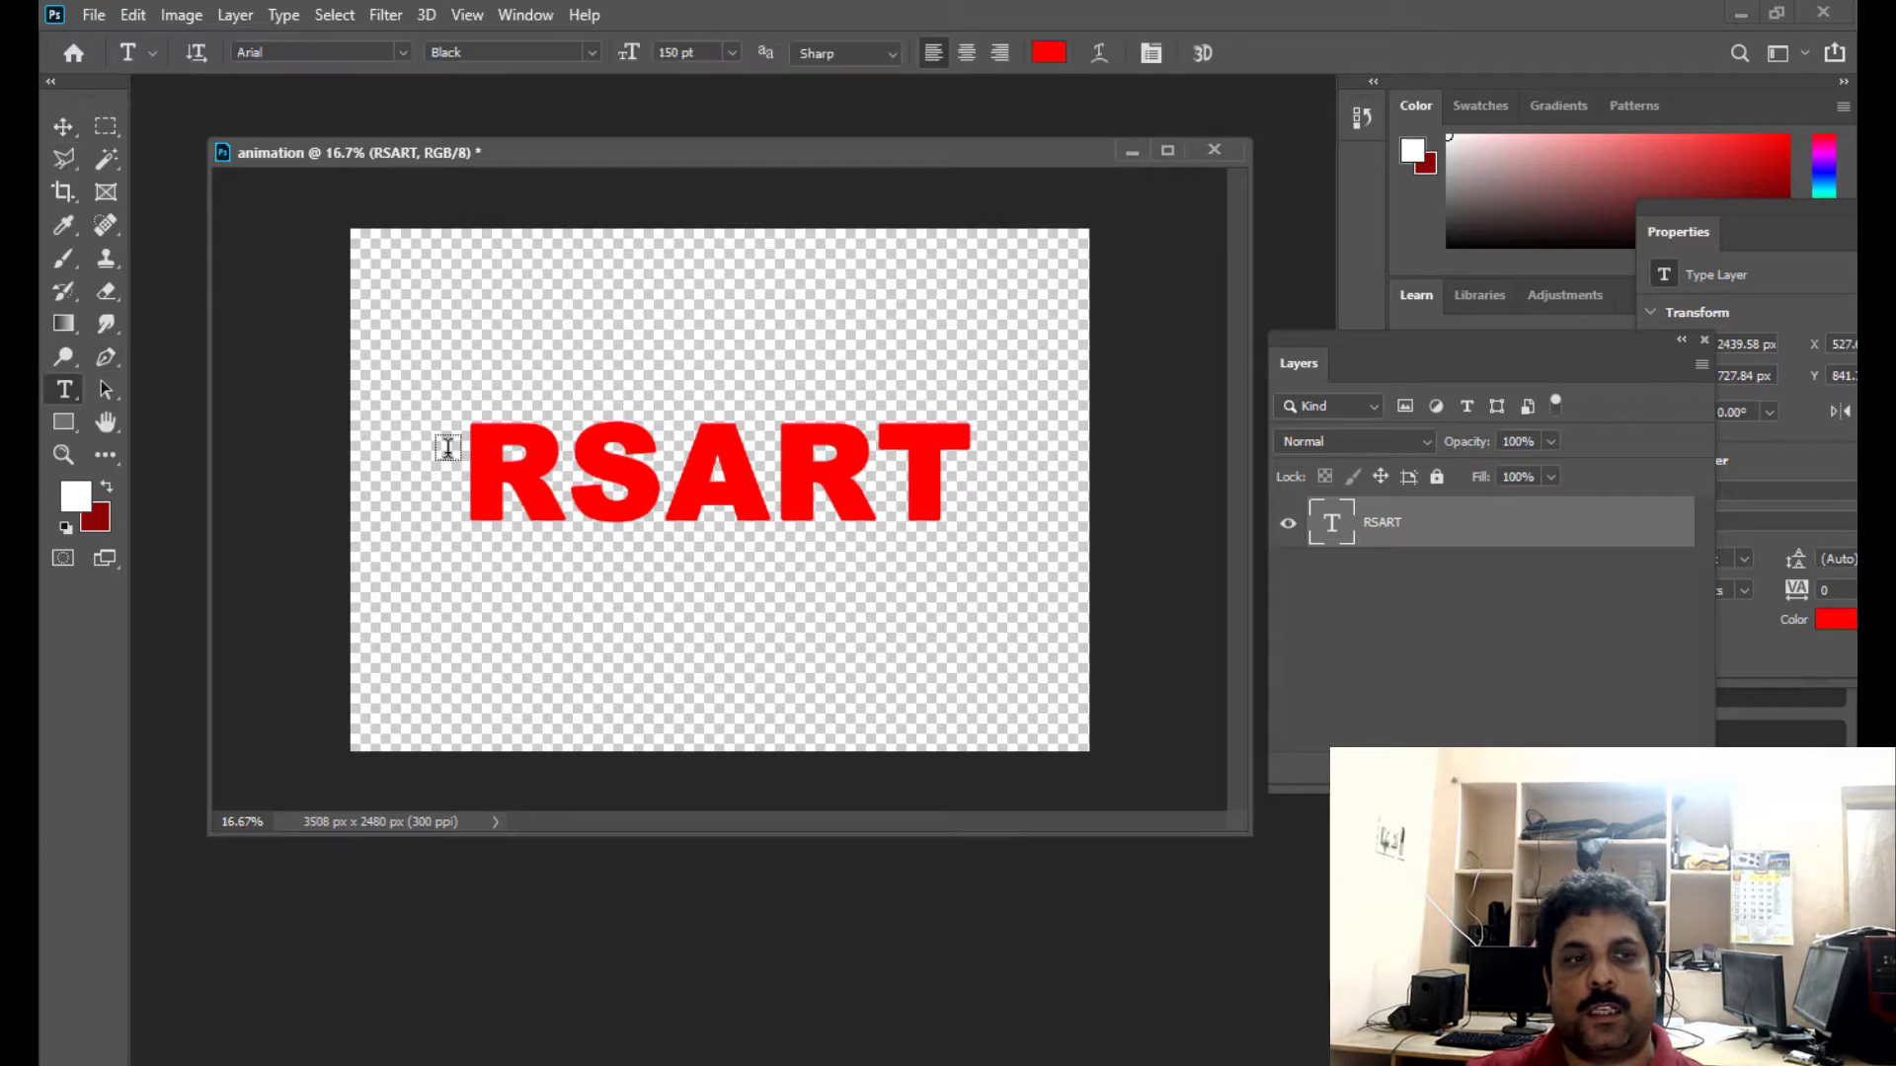
left_click(556, 444)
left_click_drag(556, 445, 485, 444)
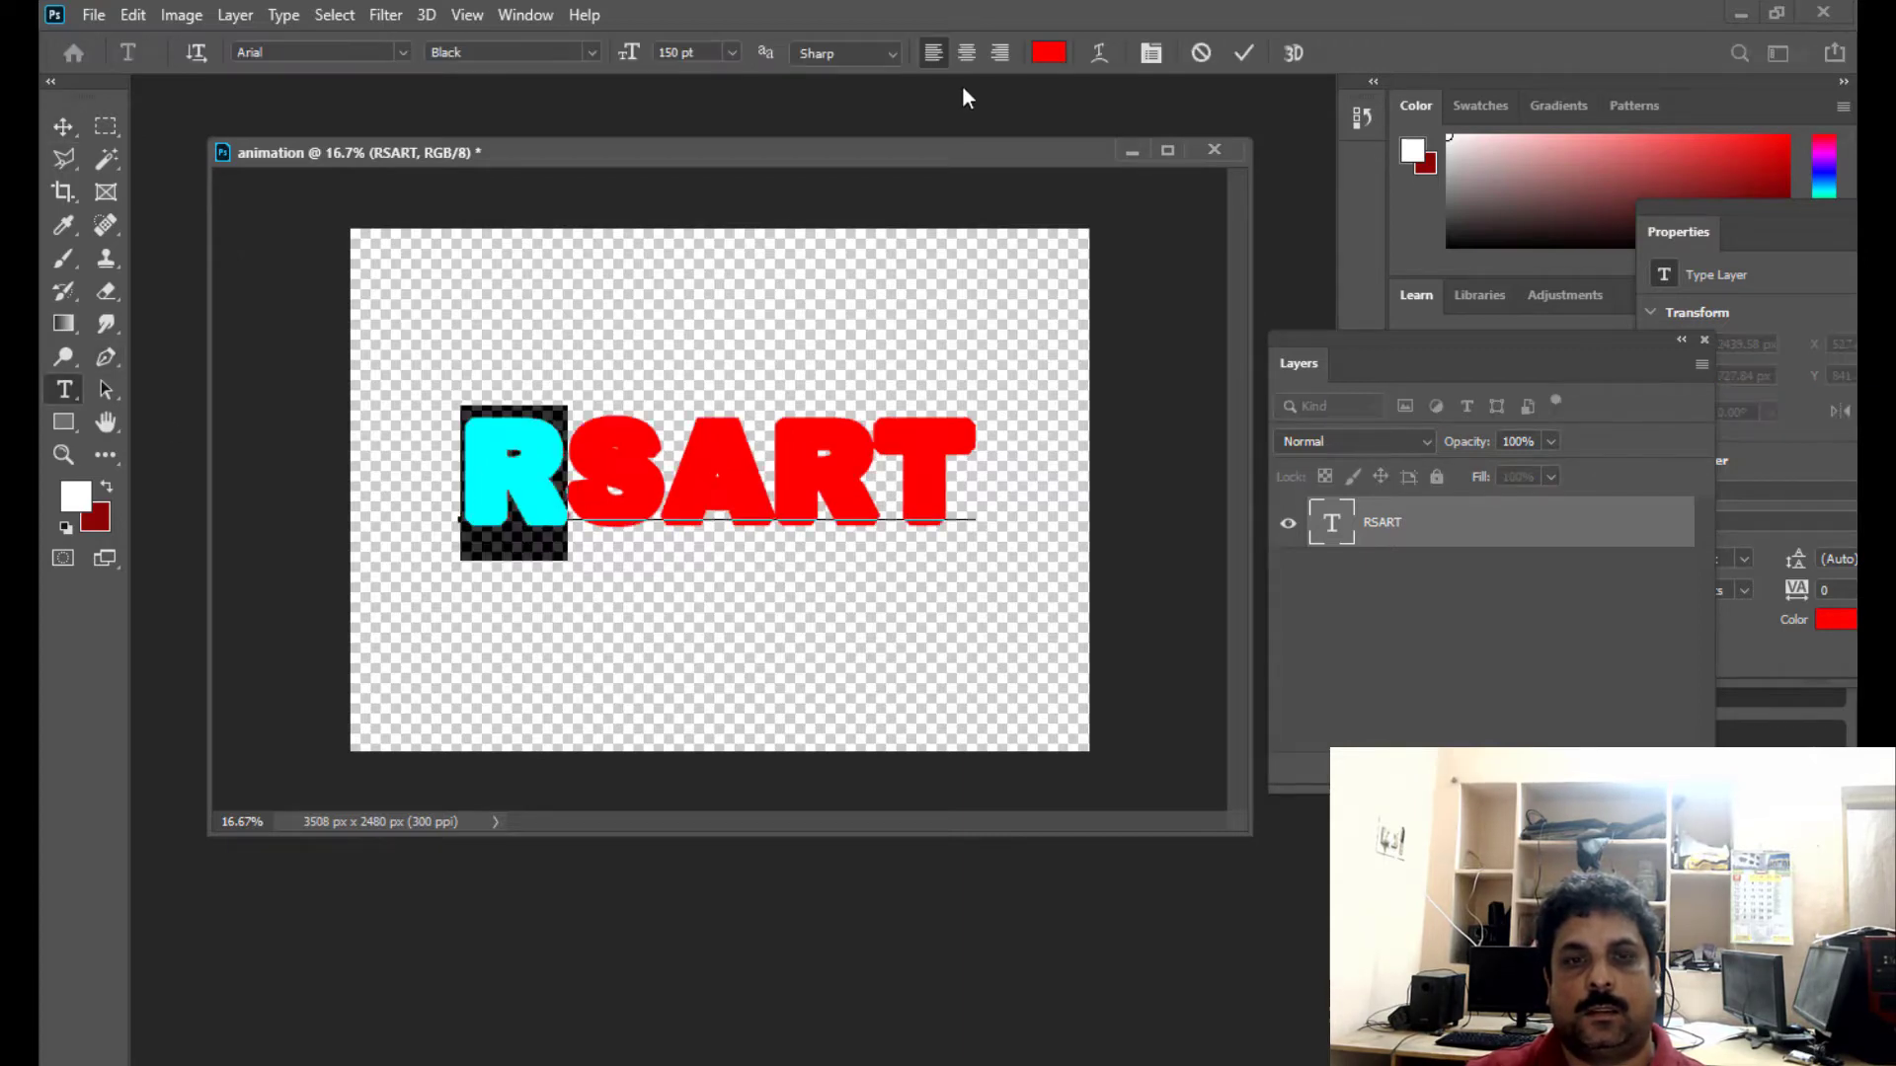
left_click(1049, 54)
left_click(1516, 383)
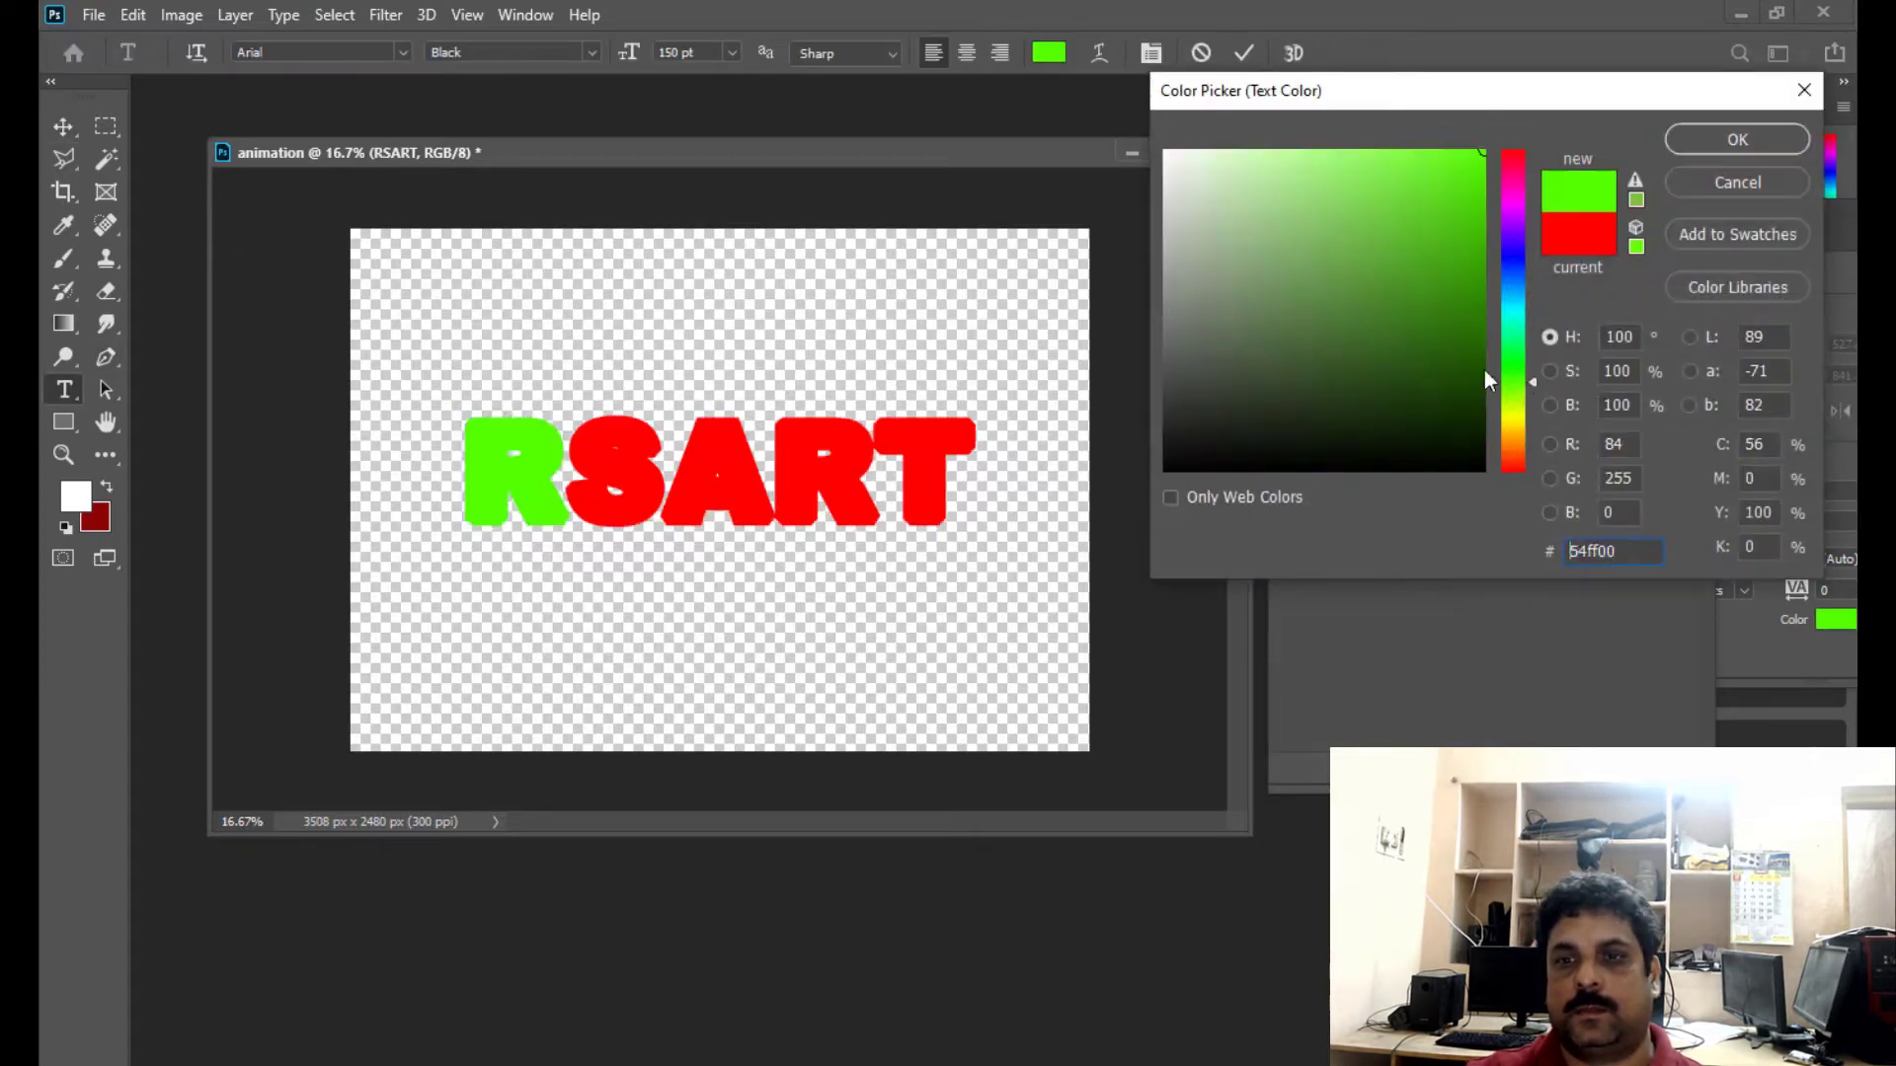
left_click(1472, 352)
left_click(1475, 375)
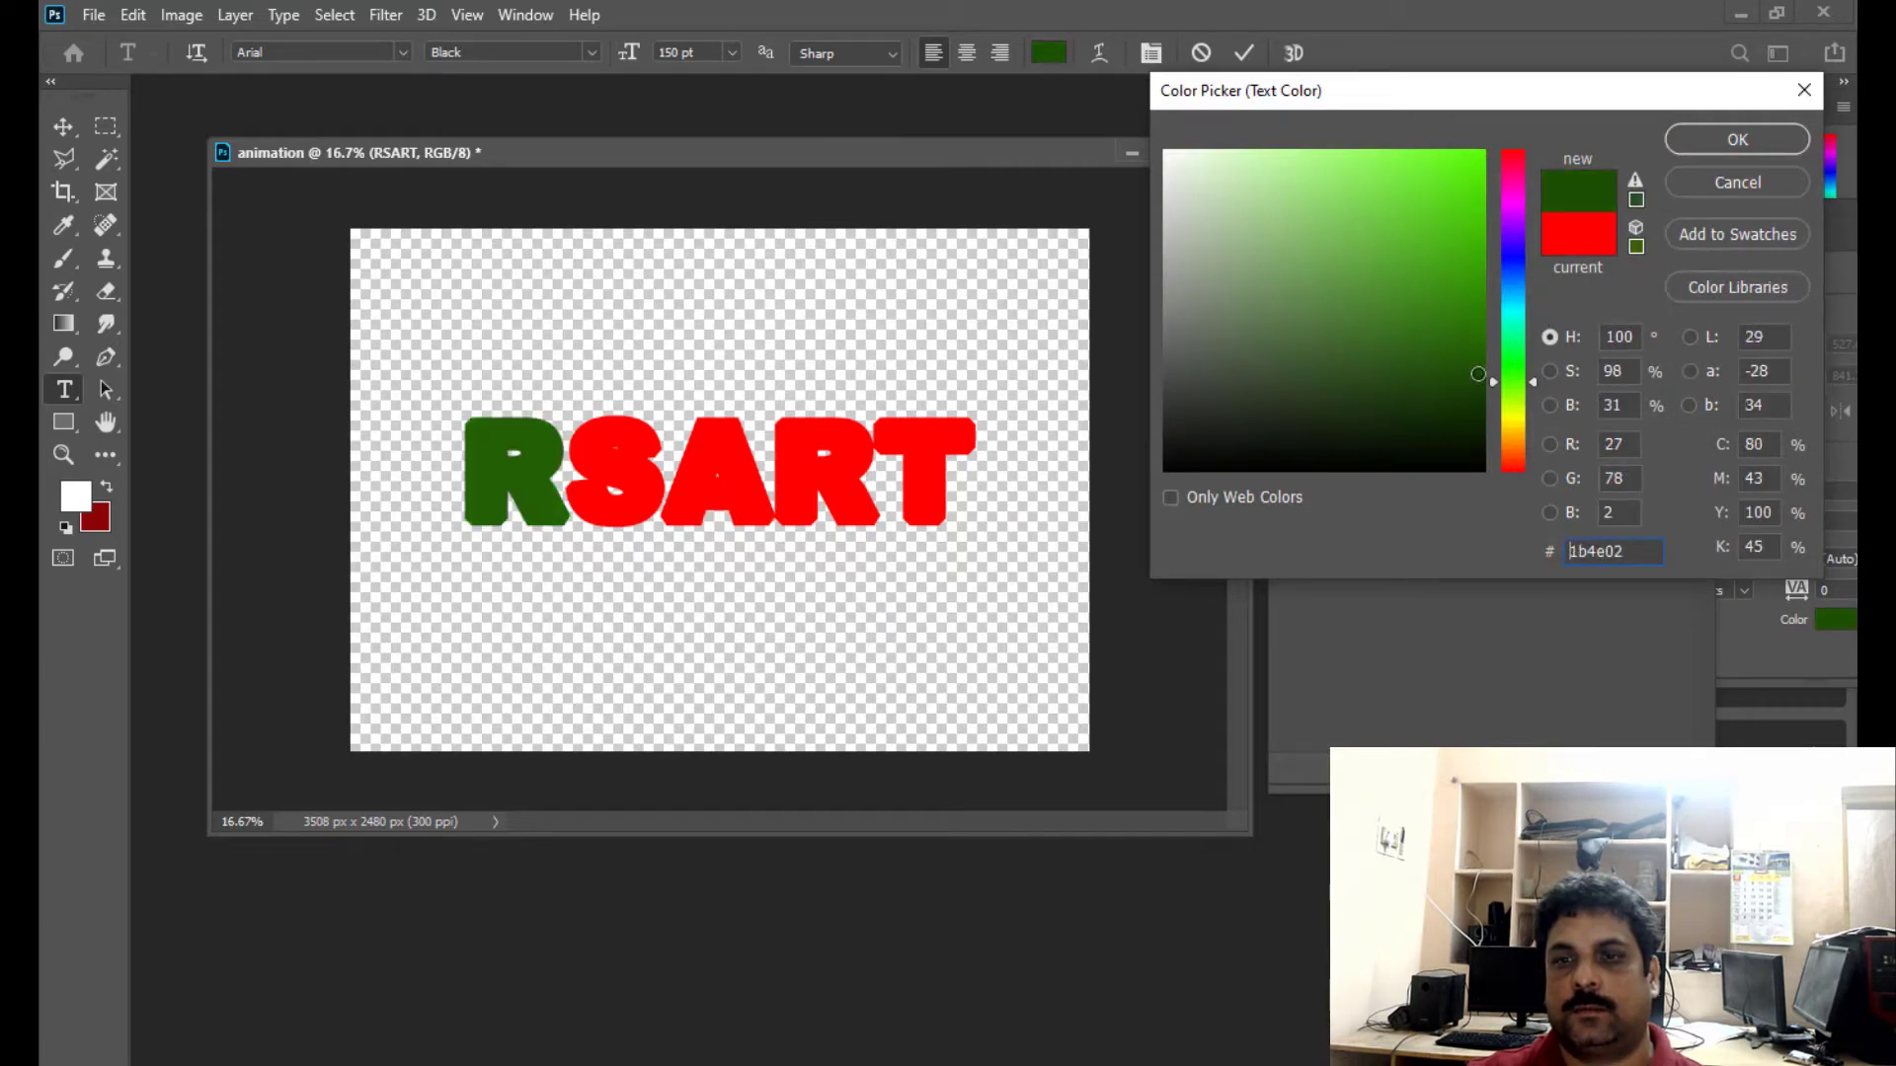
left_click(1737, 139)
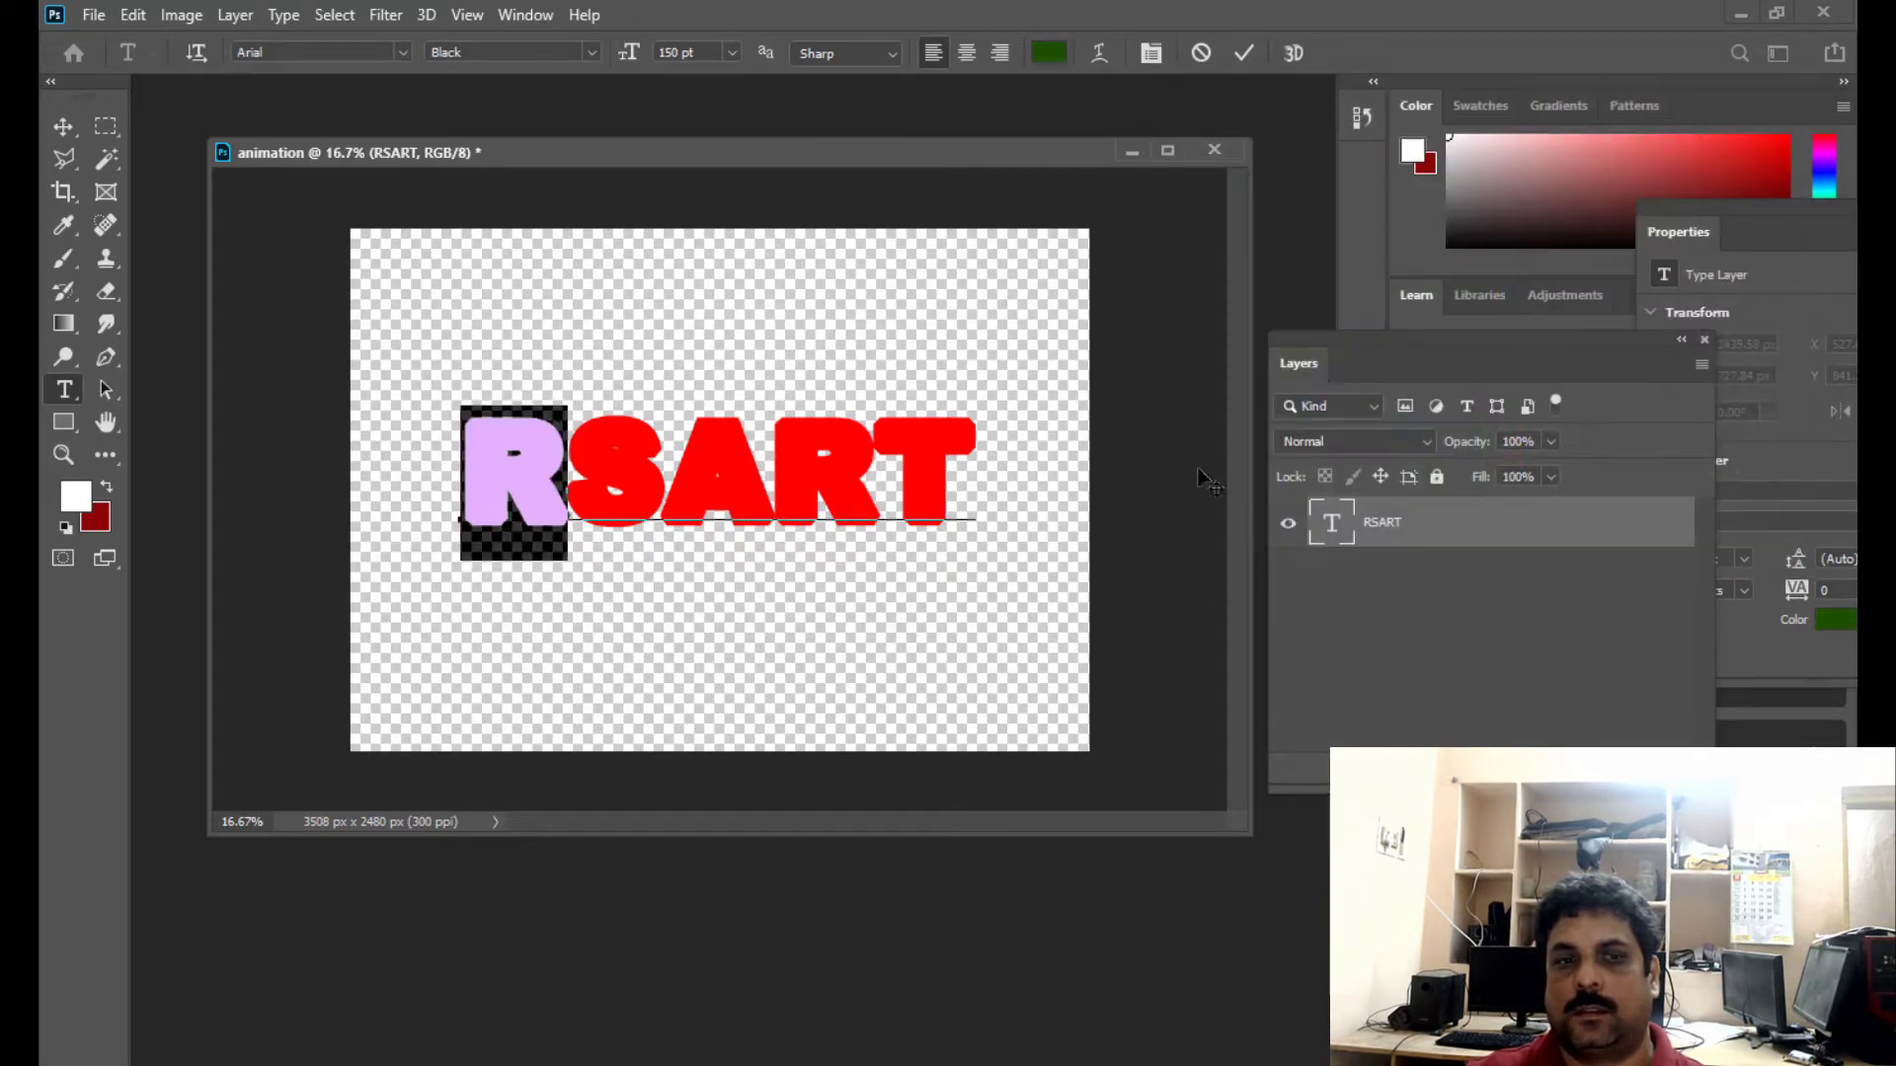
left_click(63, 127)
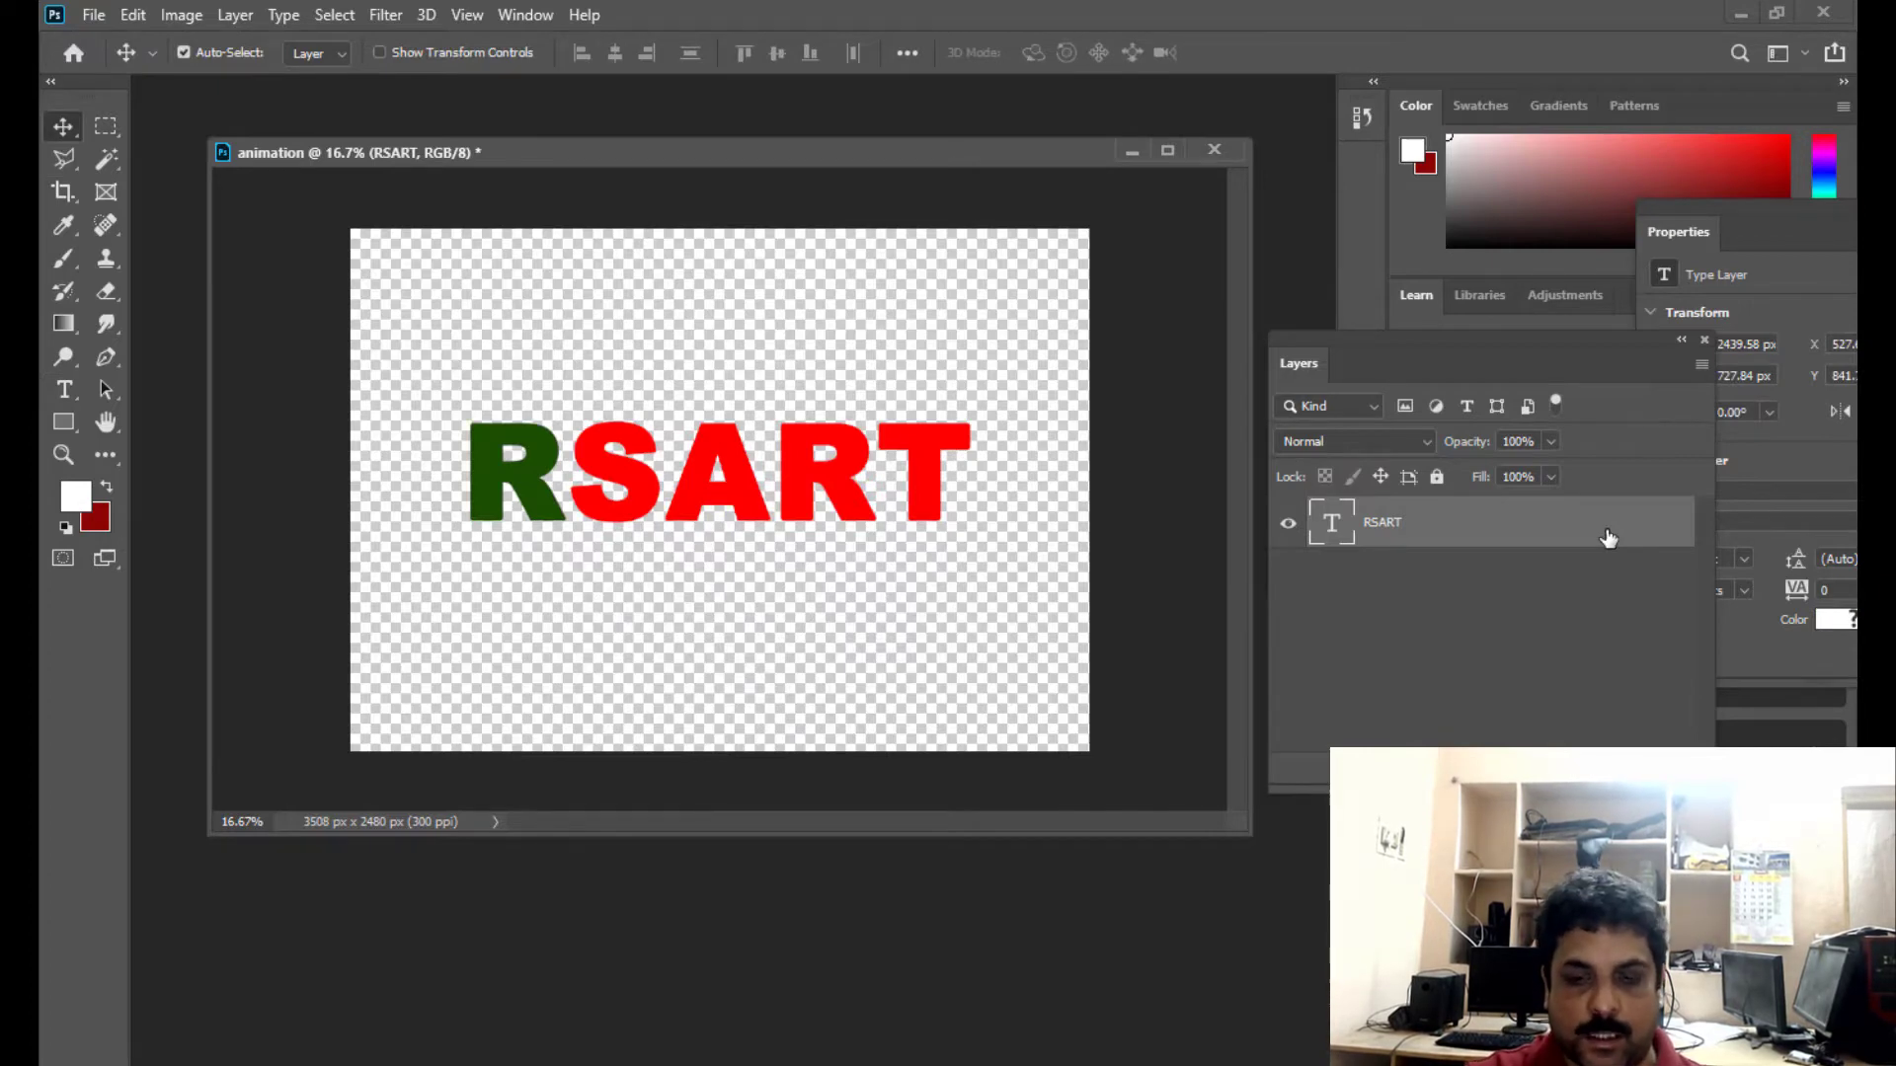
- Duplicate the RSART text layer and recolour the S in the copy with the dark green sampled from the first R
key("ctrl+j")
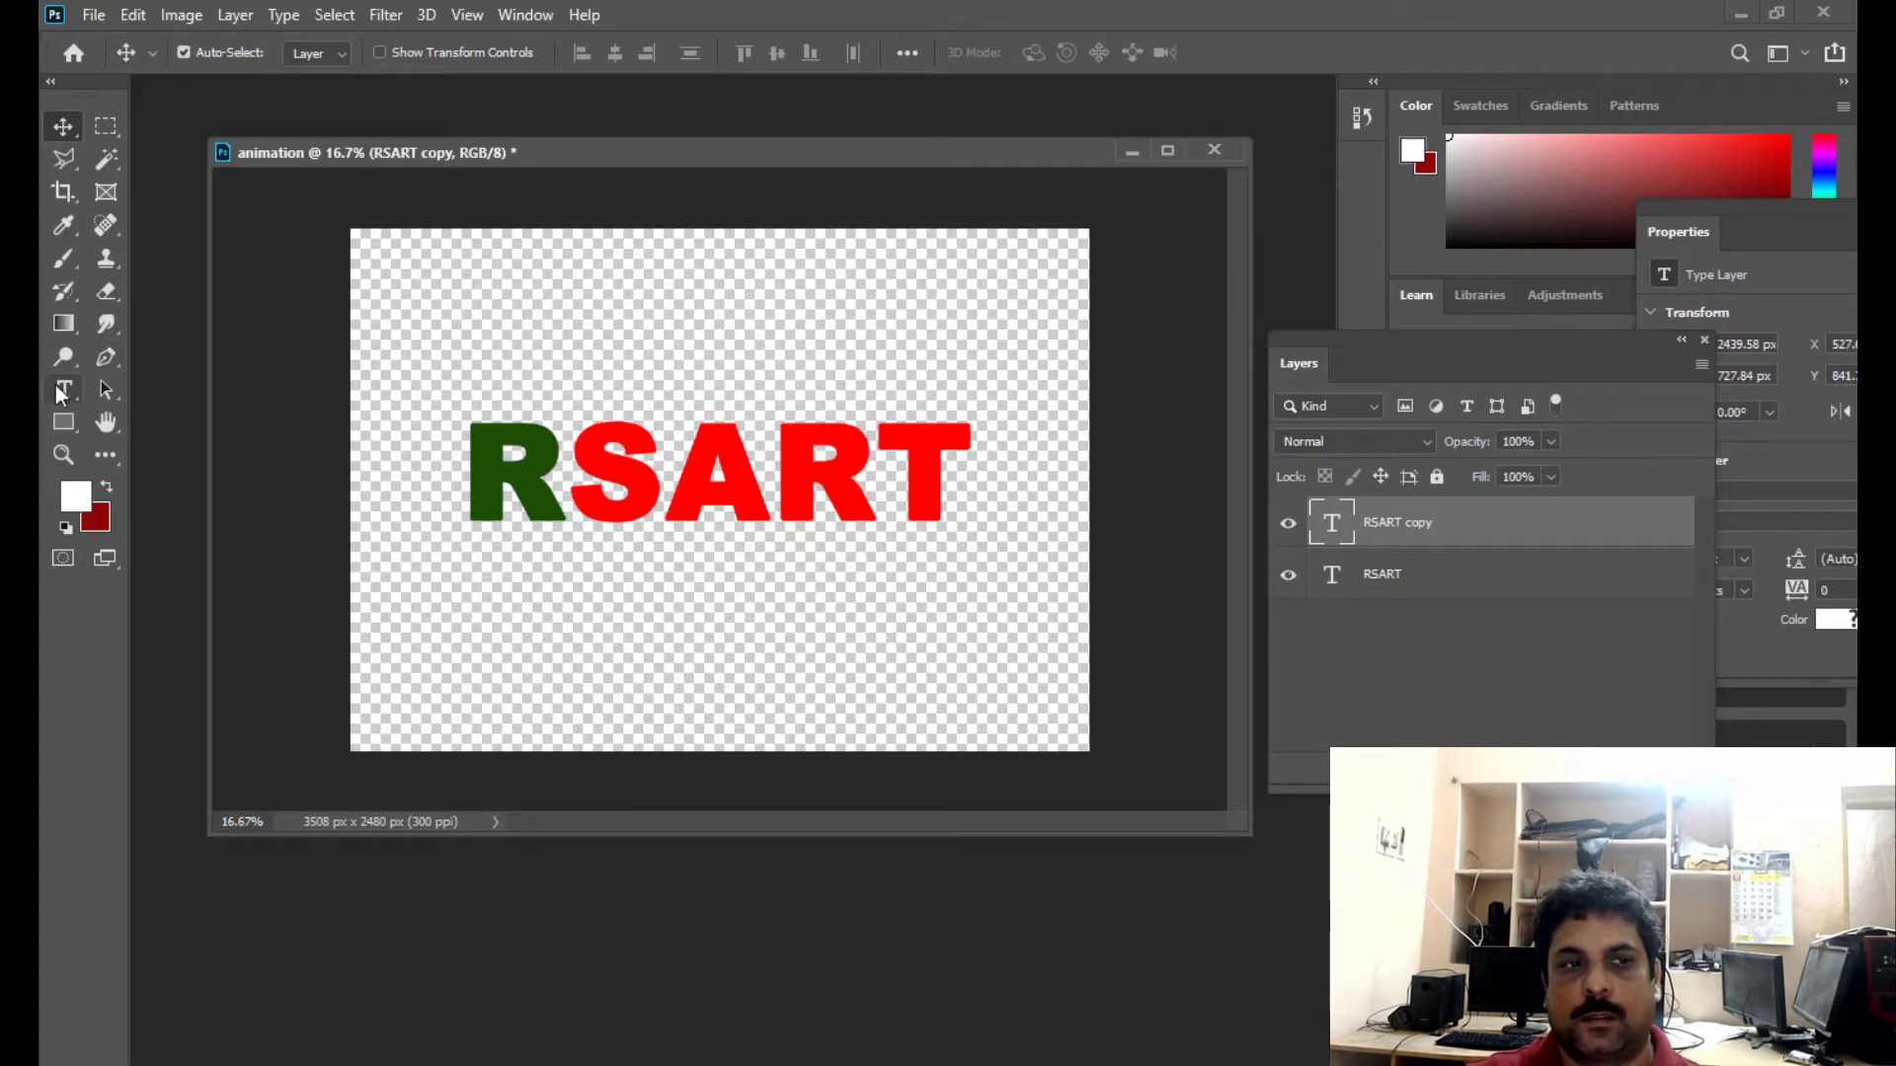
left_click(63, 390)
left_click_drag(654, 456, 588, 457)
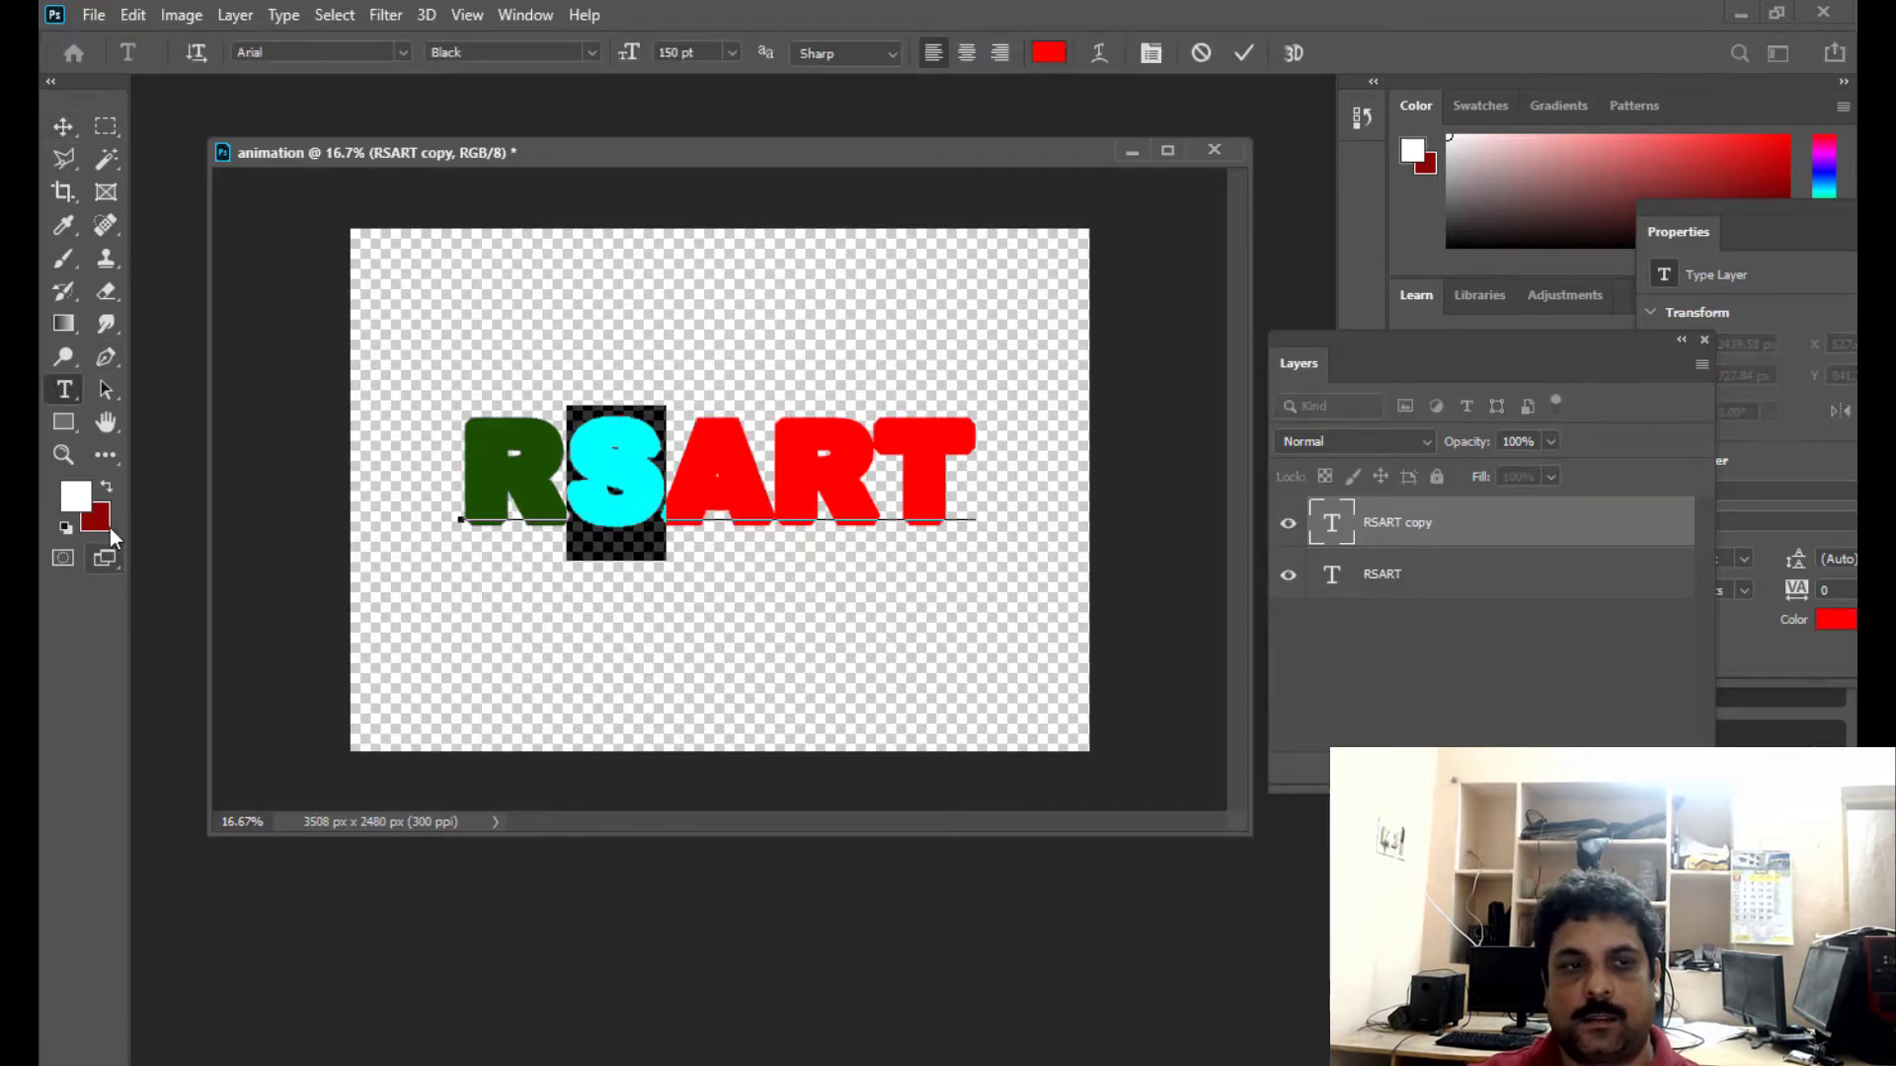
left_click(79, 498)
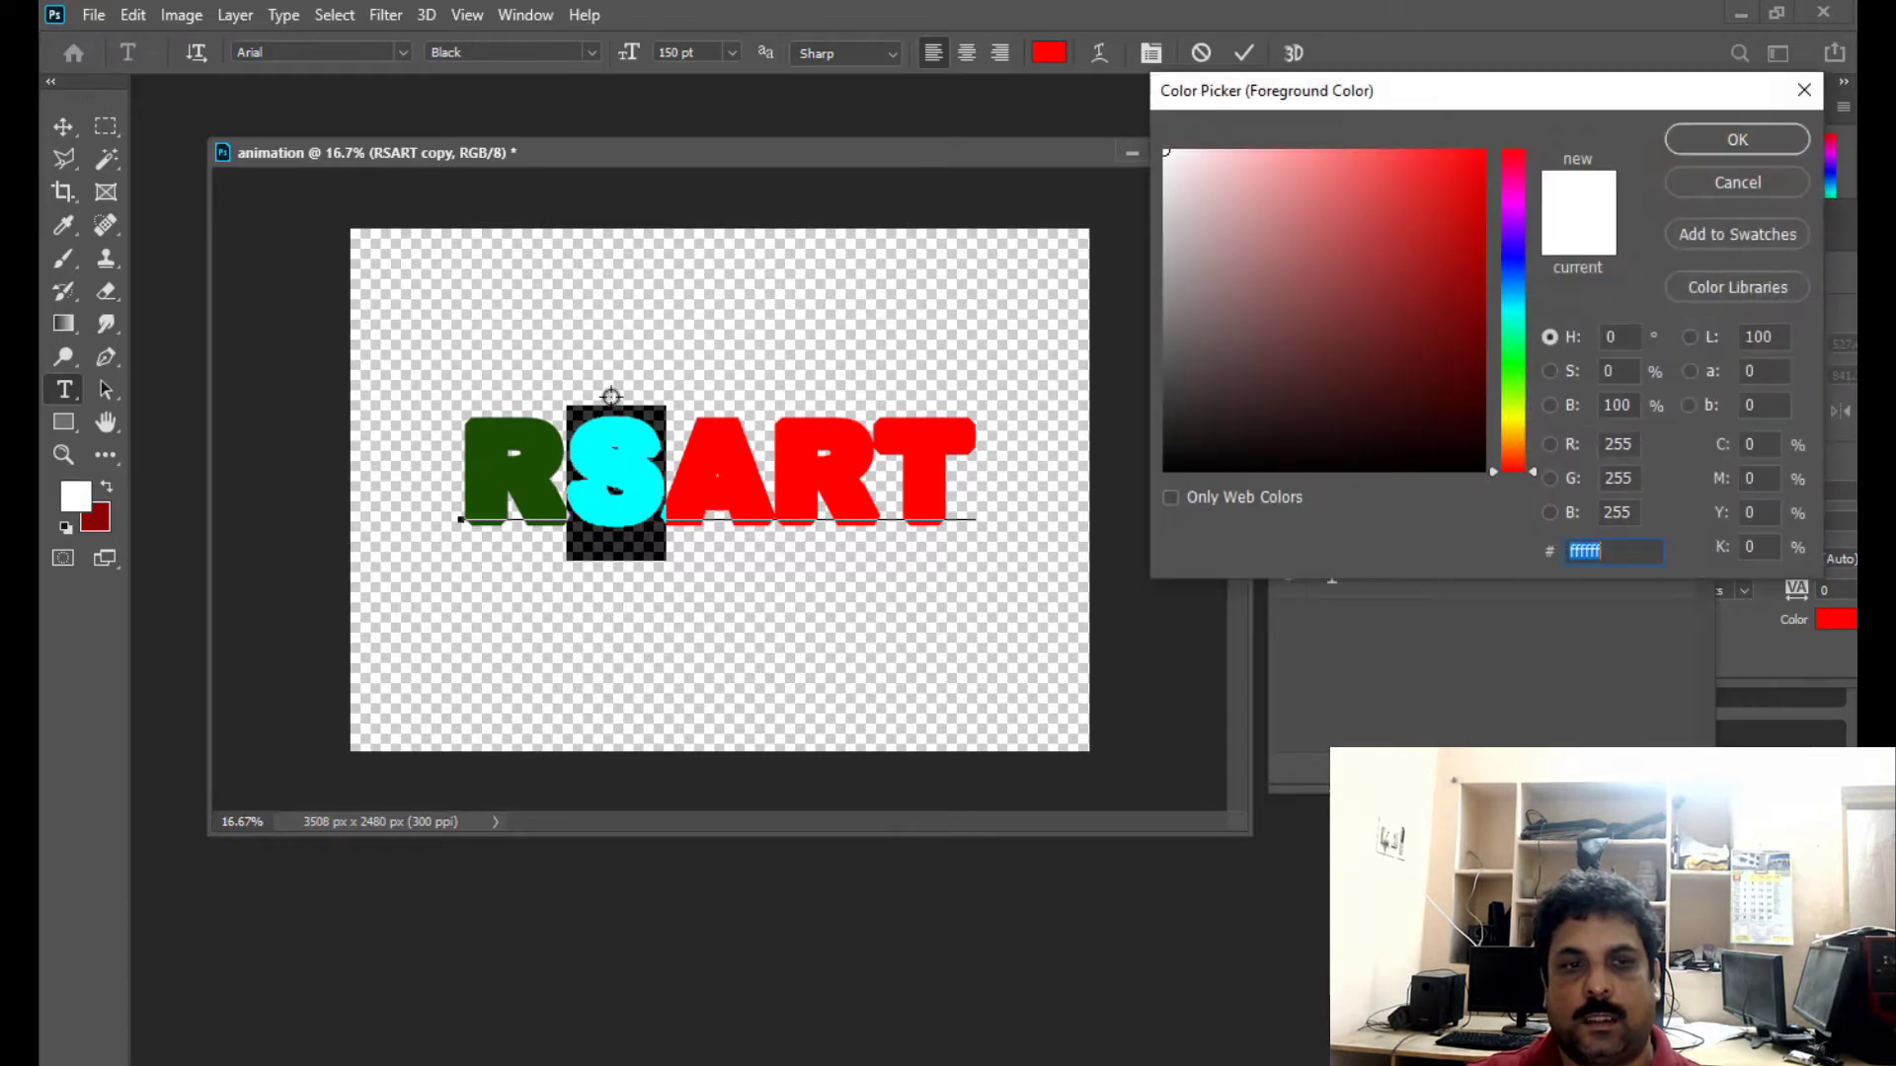
left_click(542, 433)
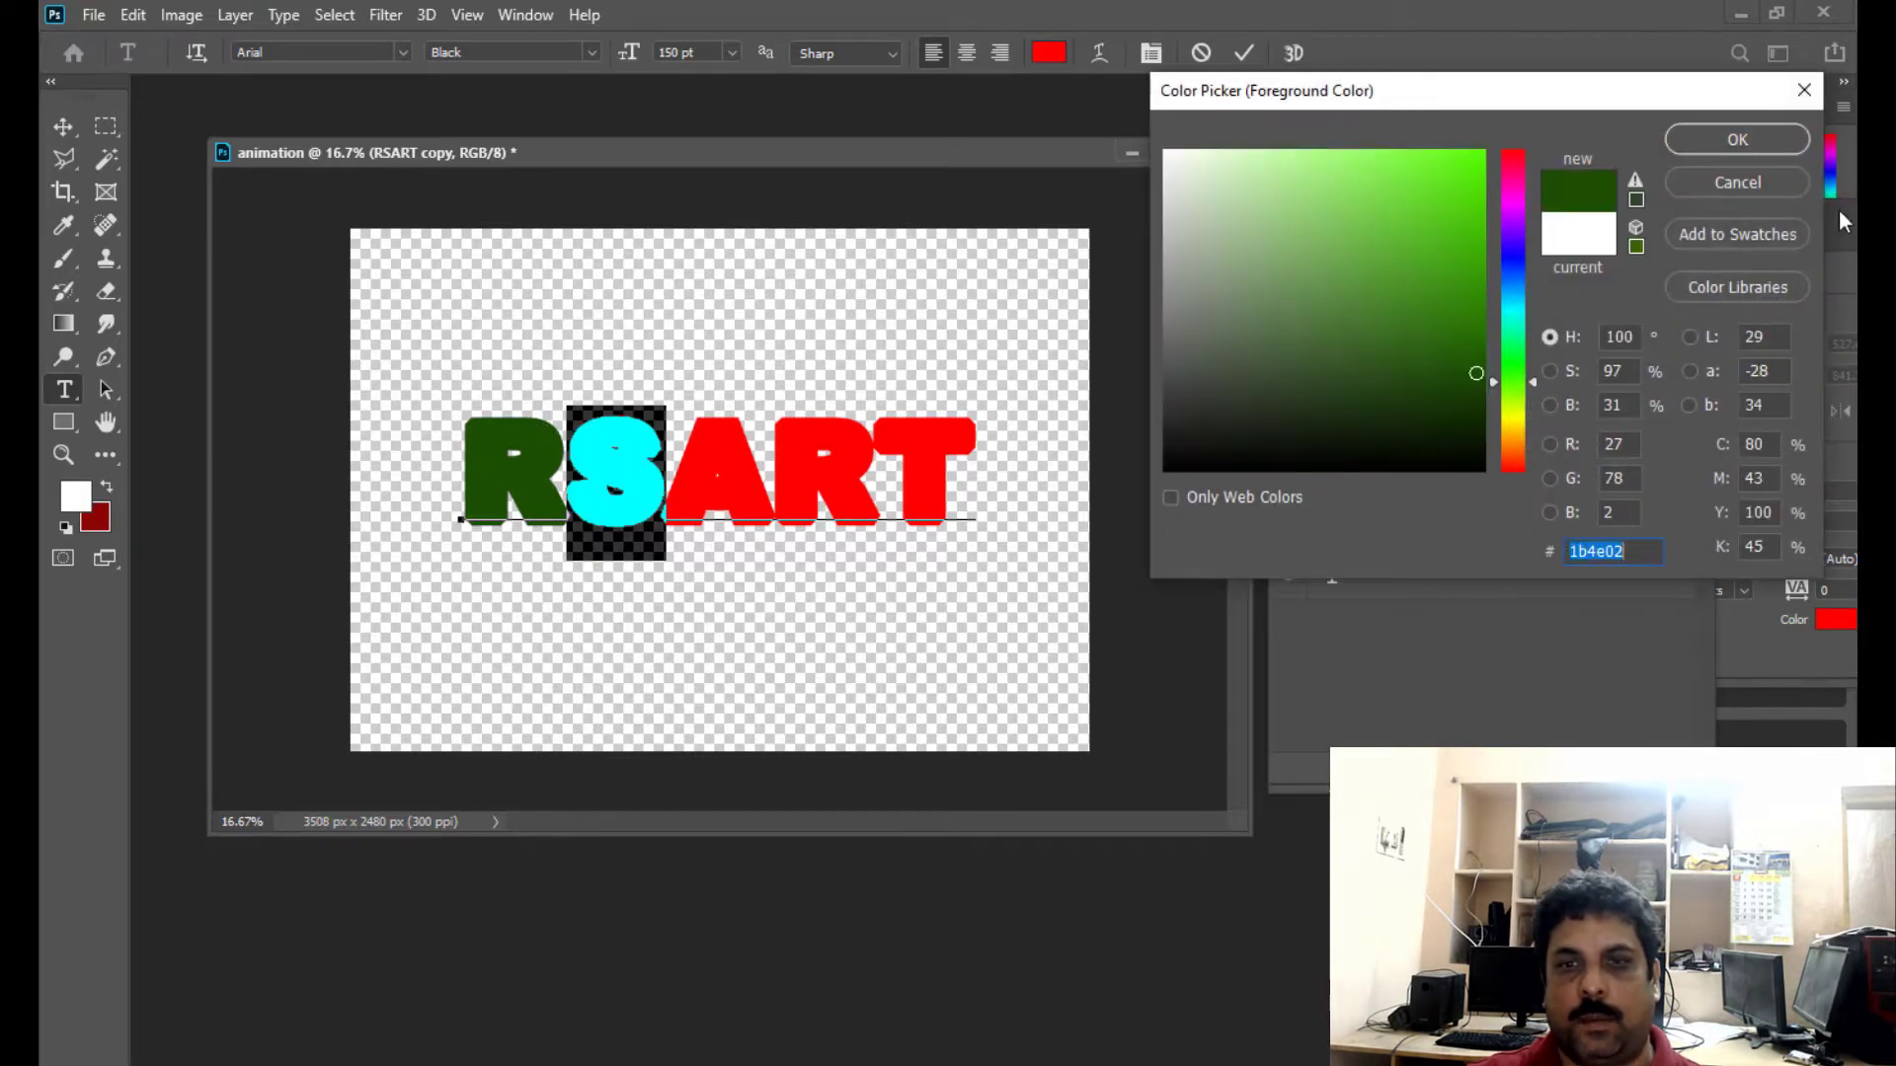
left_click(1738, 139)
- Recolour the first R in the copied text with the red sampled from the letter A, and commit the text
left_click_drag(562, 482, 457, 483)
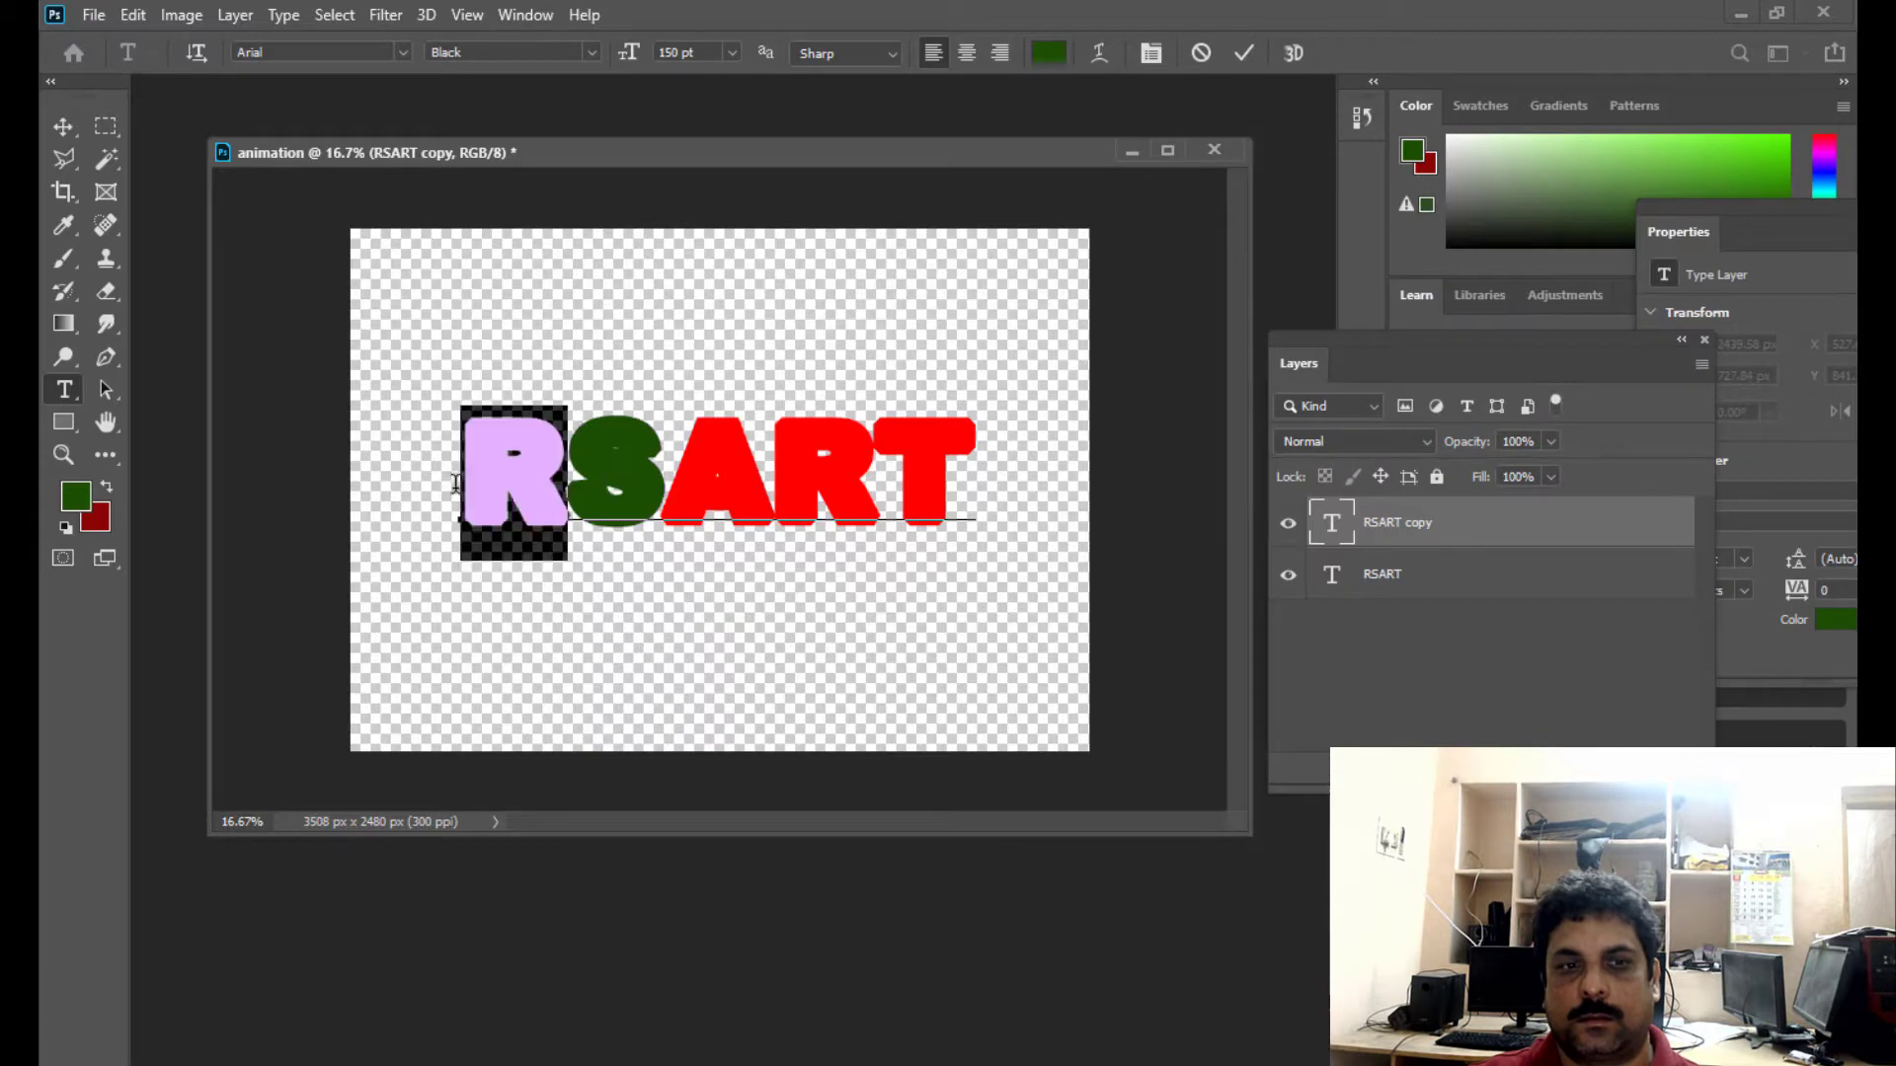
left_click(77, 497)
left_click(690, 488)
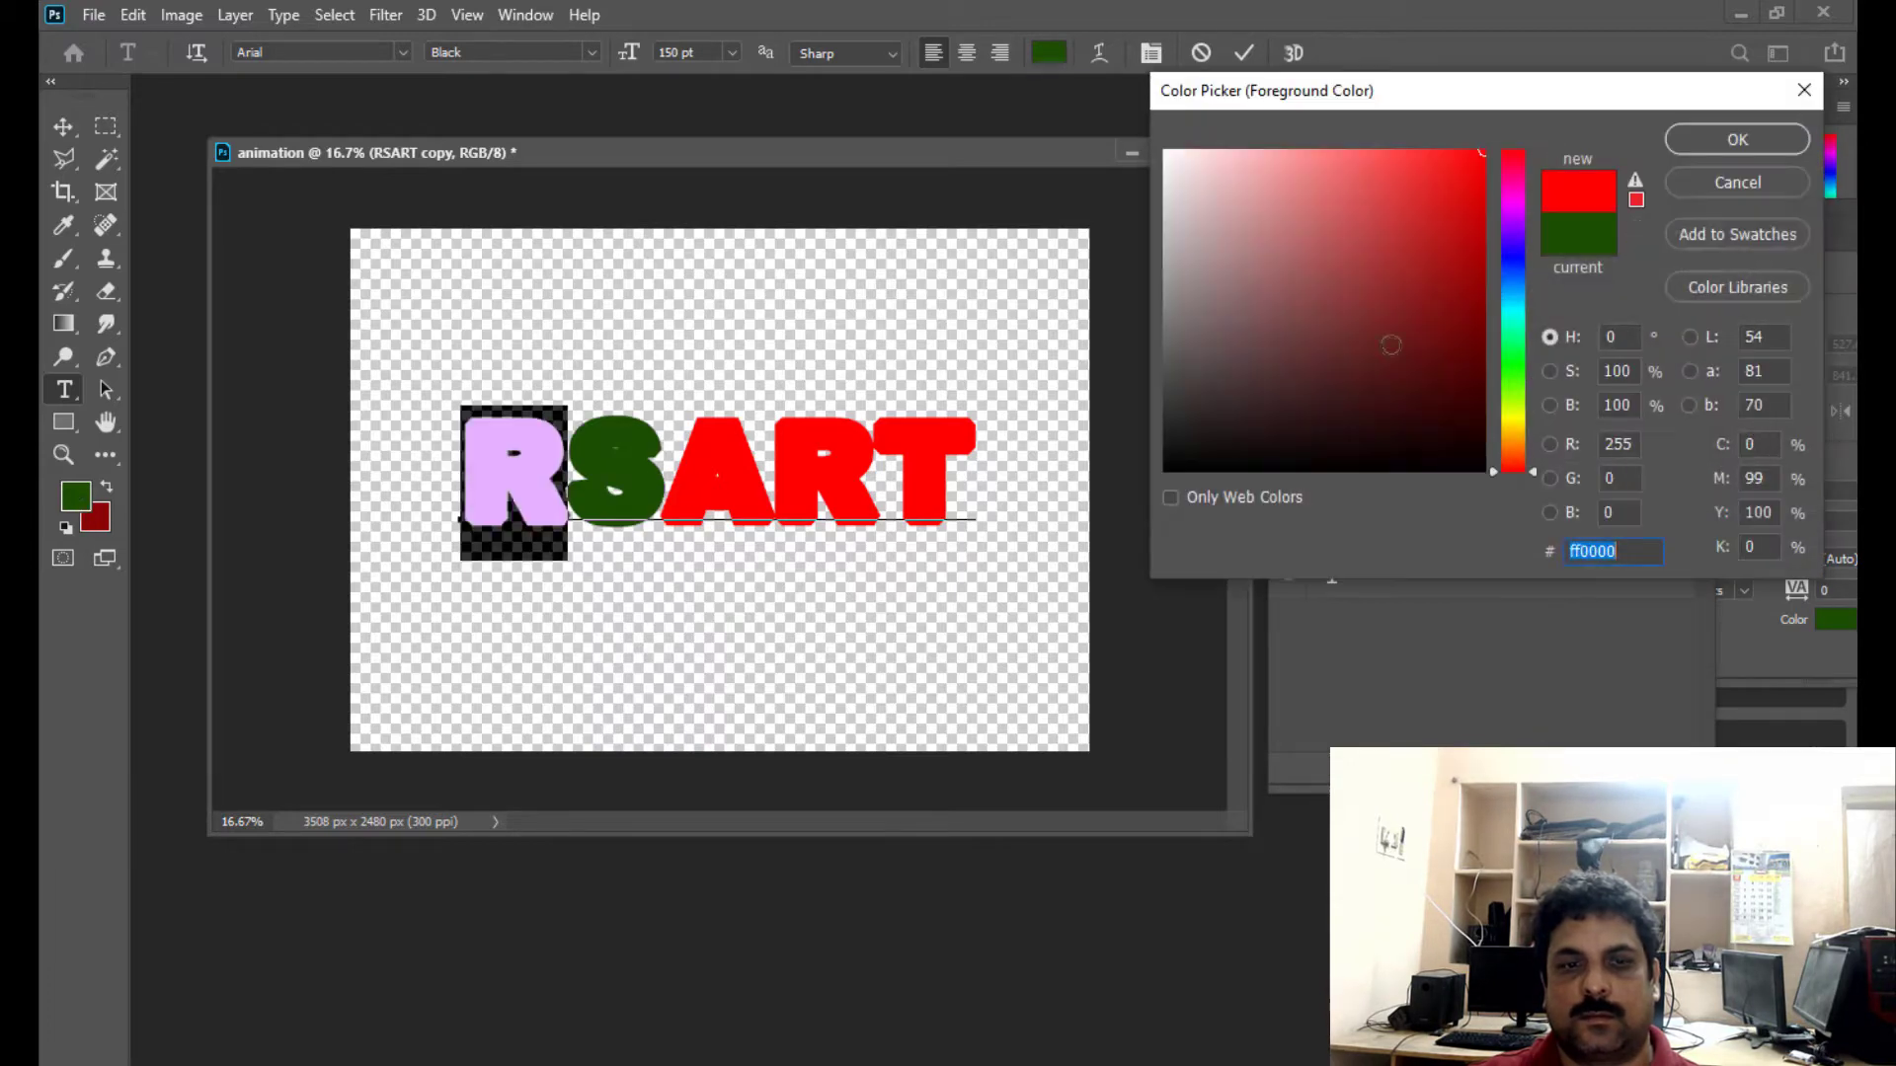
left_click(1738, 139)
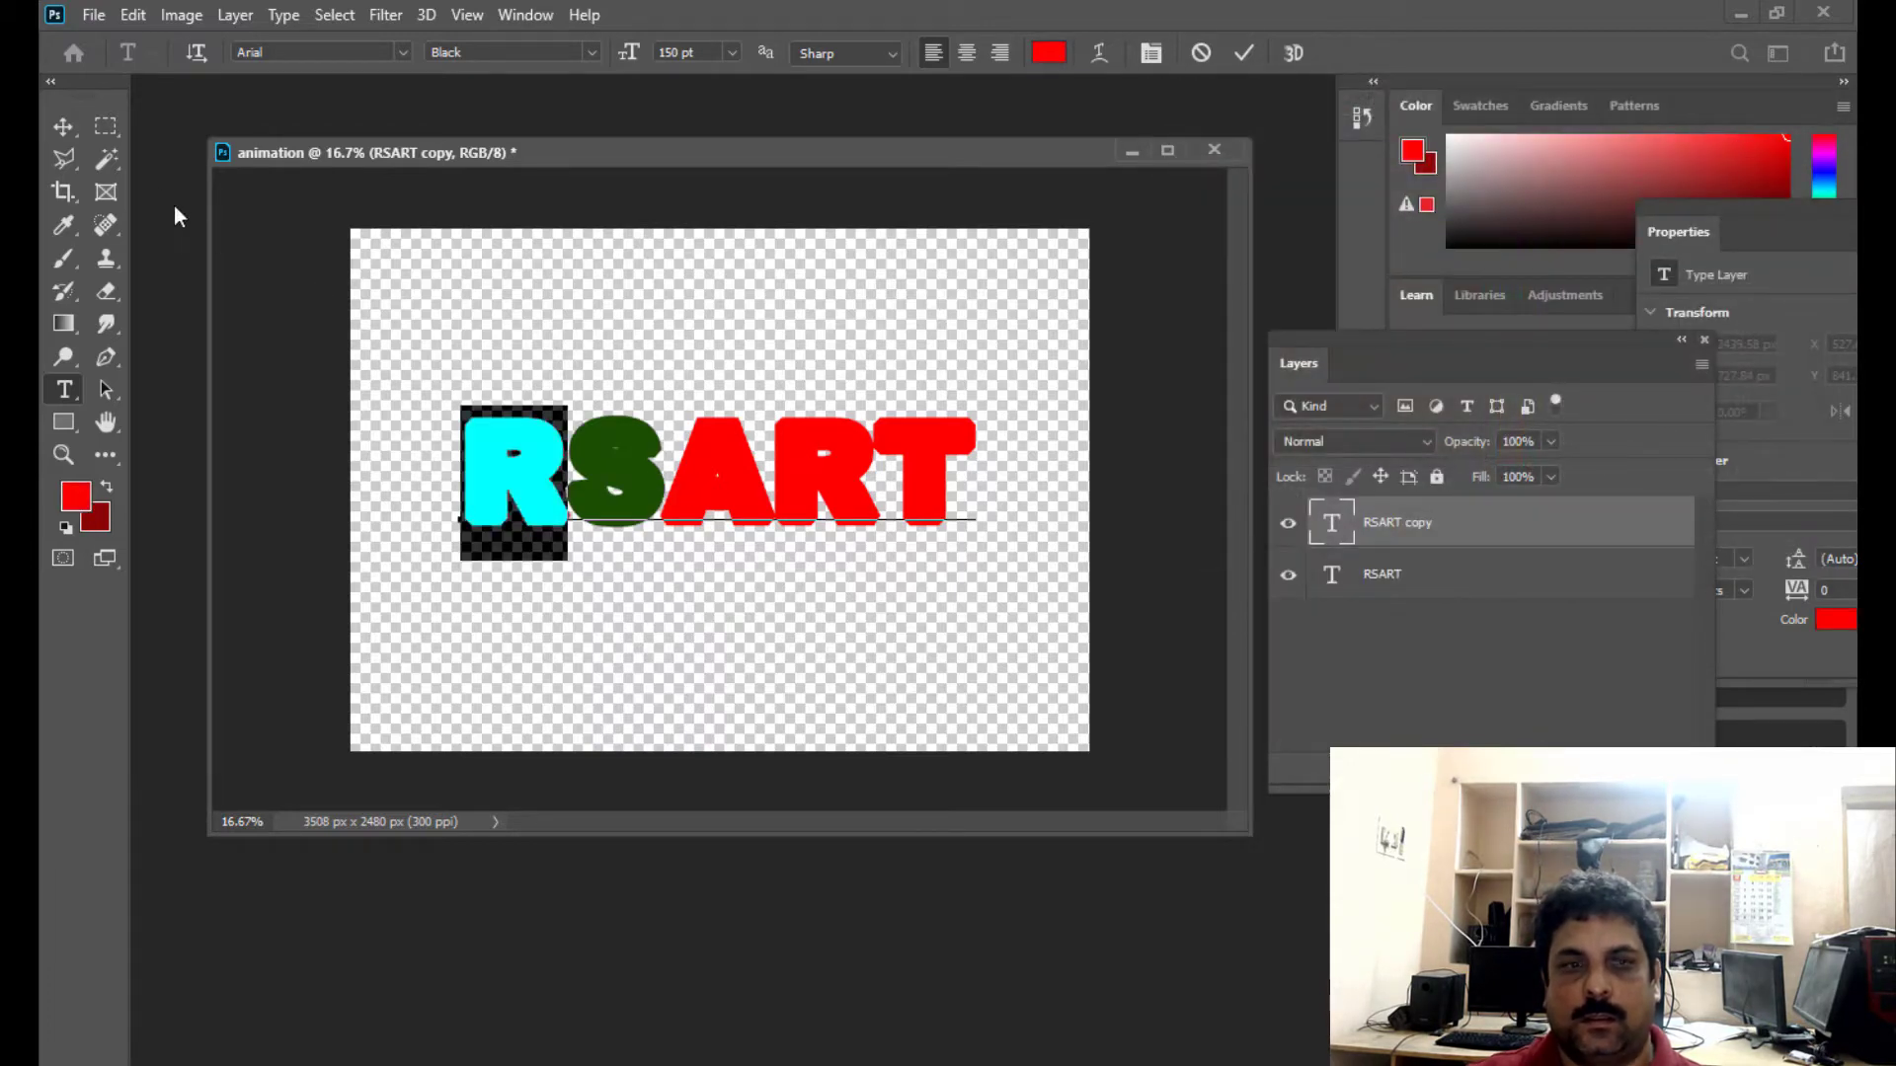
left_click(62, 127)
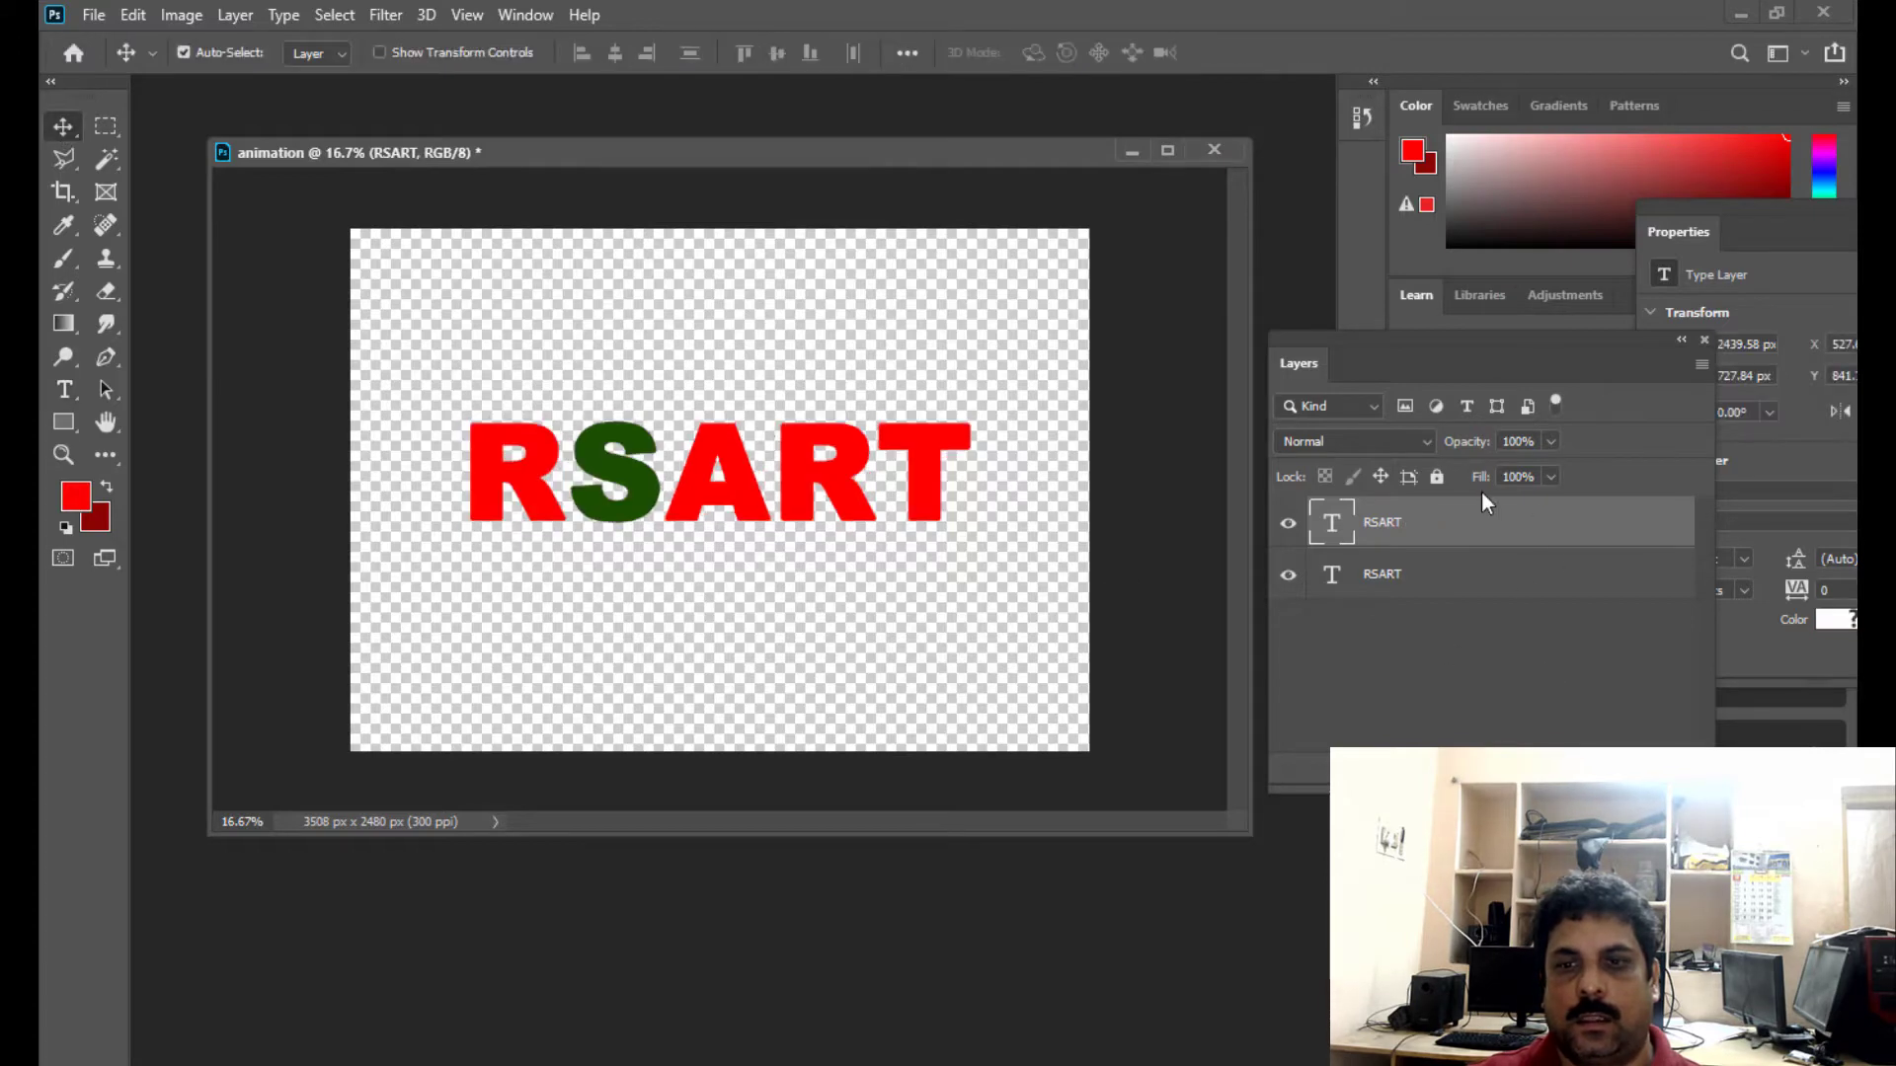
- Duplicate the RSART layer with the green S and recolour the A in the copy with the dark green sampled from the S
key("ctrl+j")
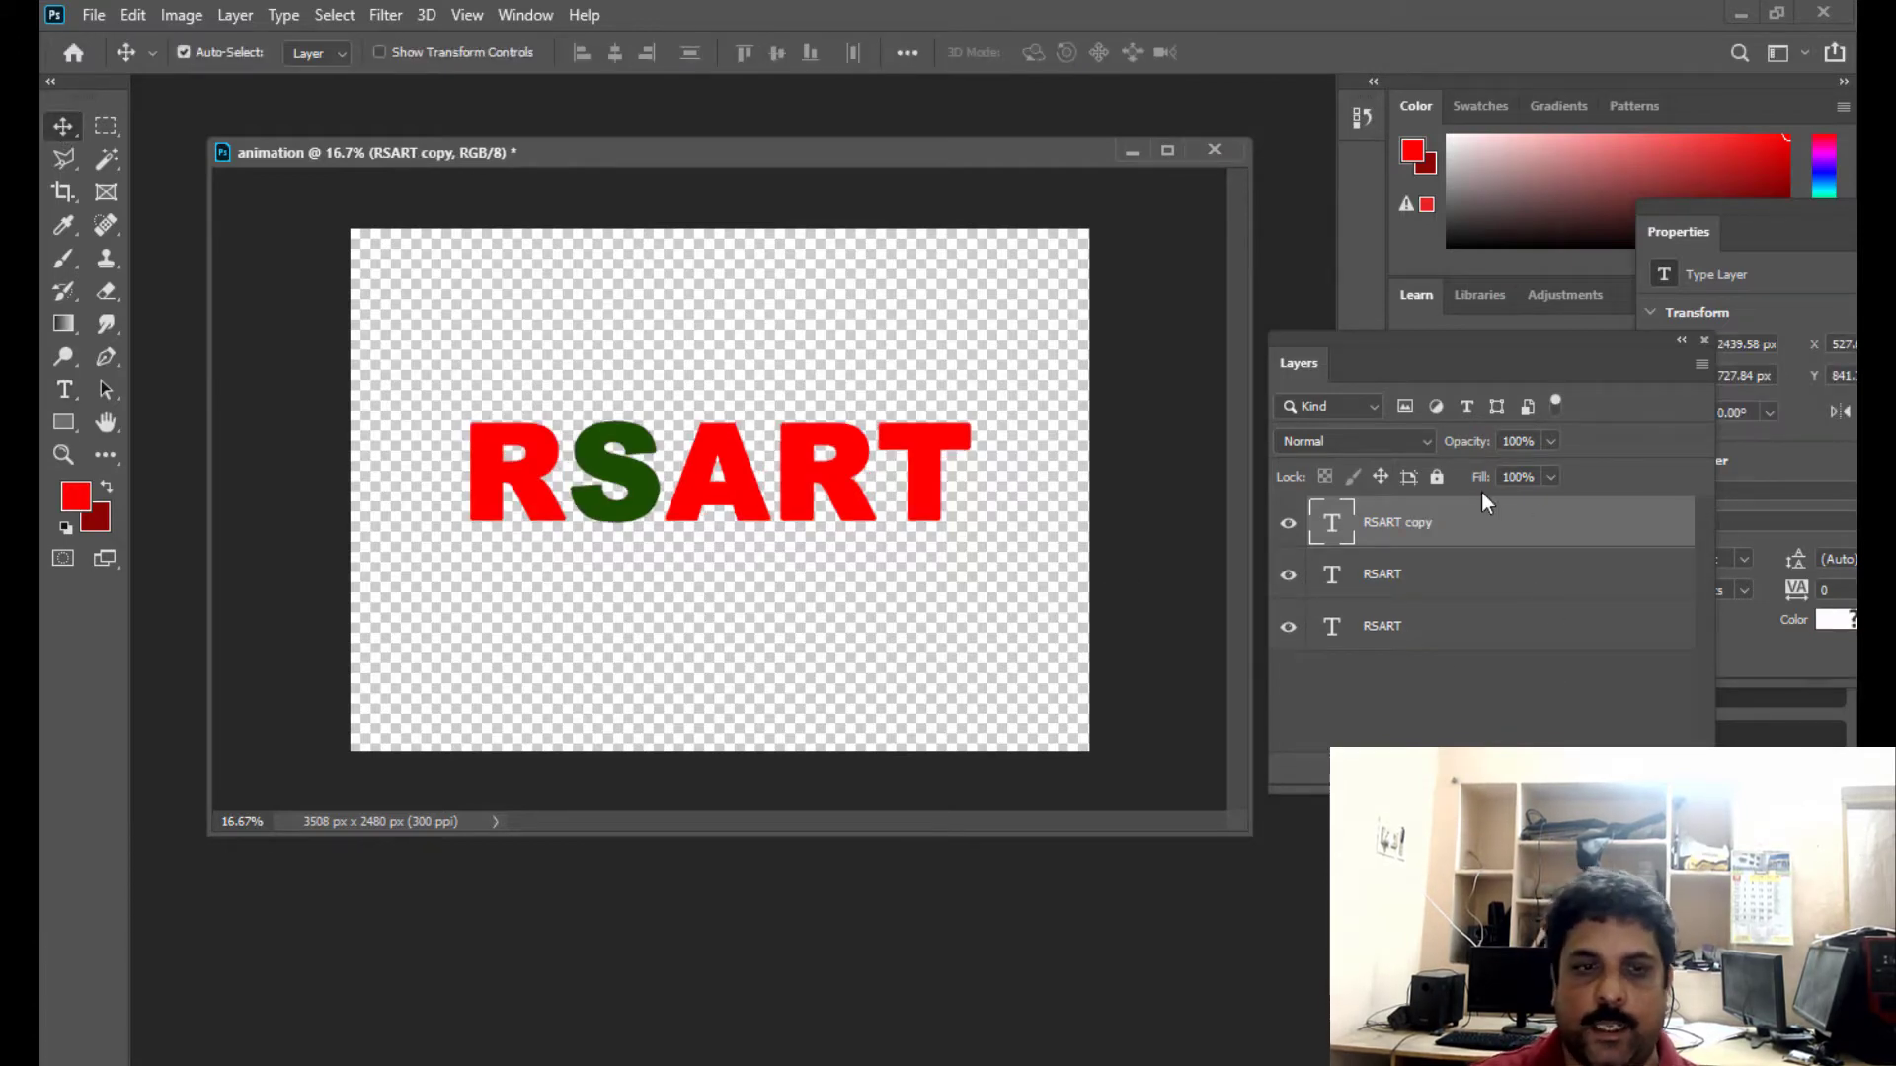
left_click(64, 389)
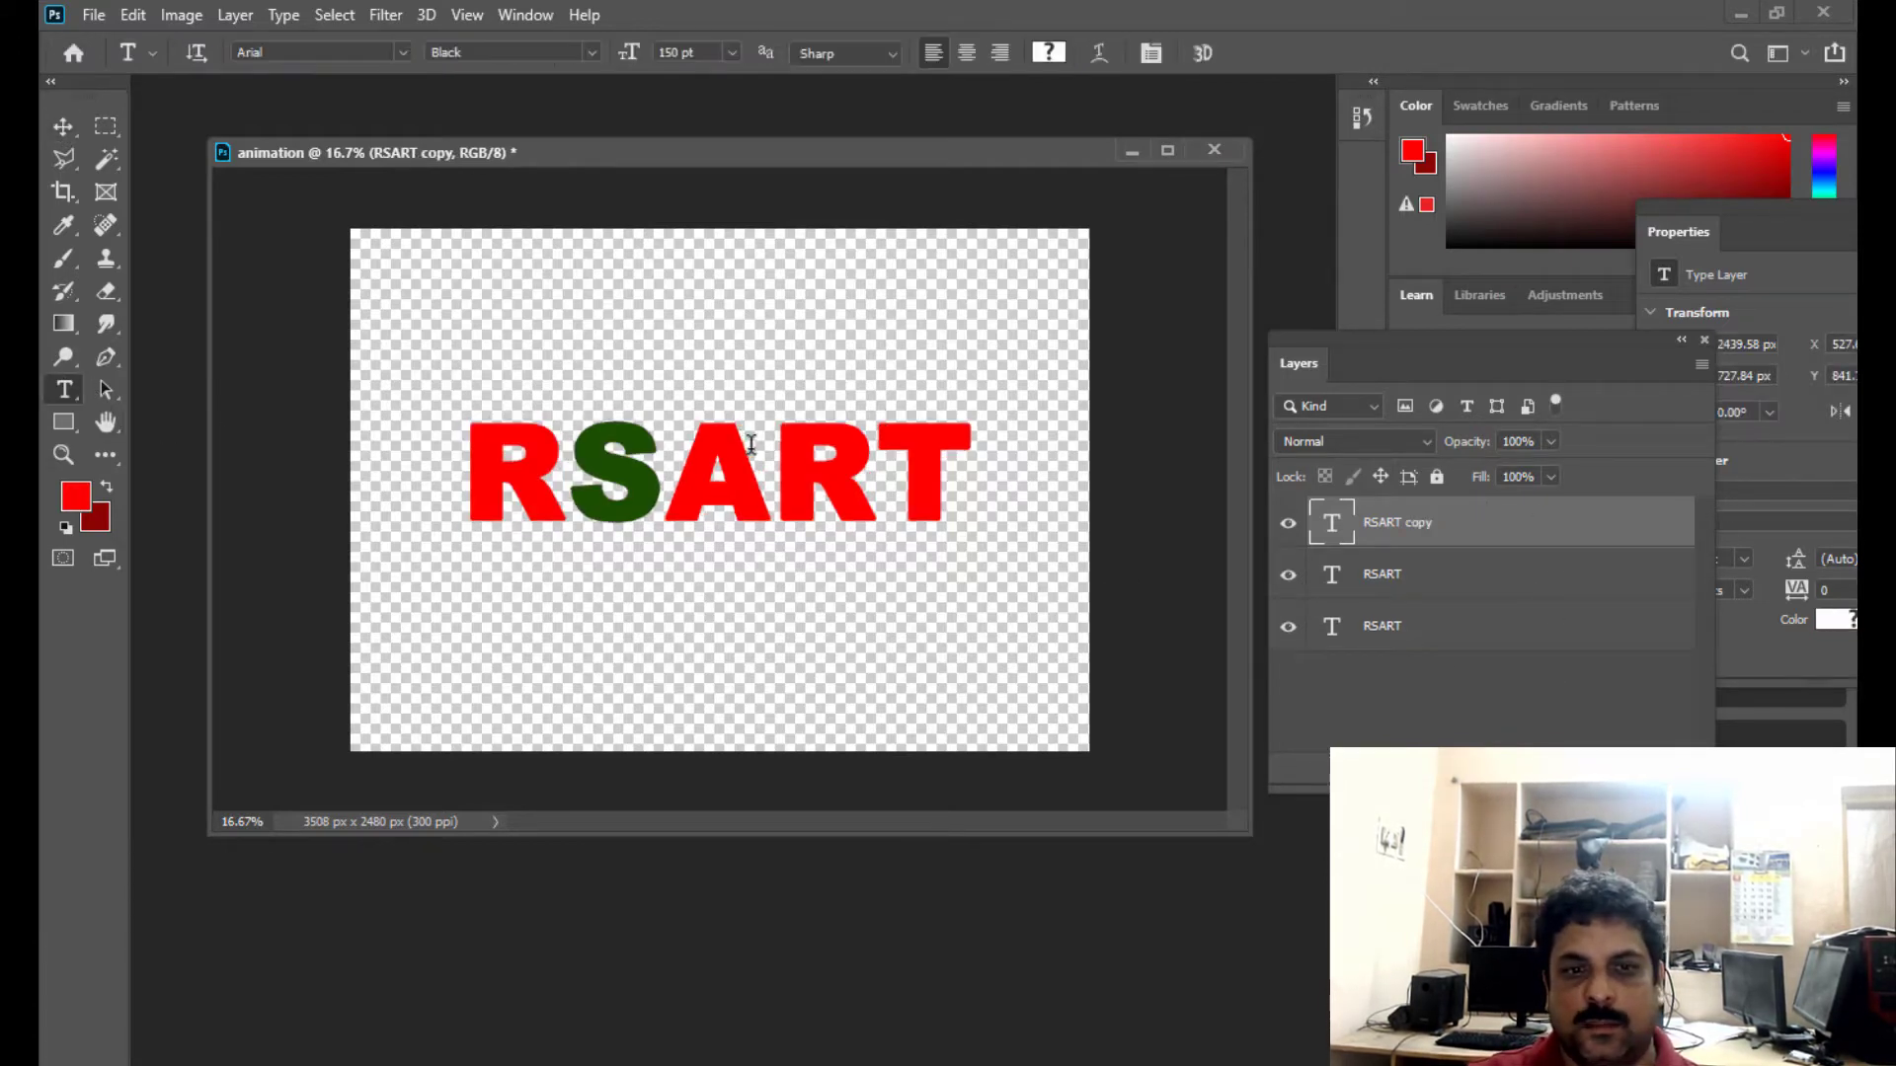
left_click_drag(750, 444, 668, 446)
left_click(75, 496)
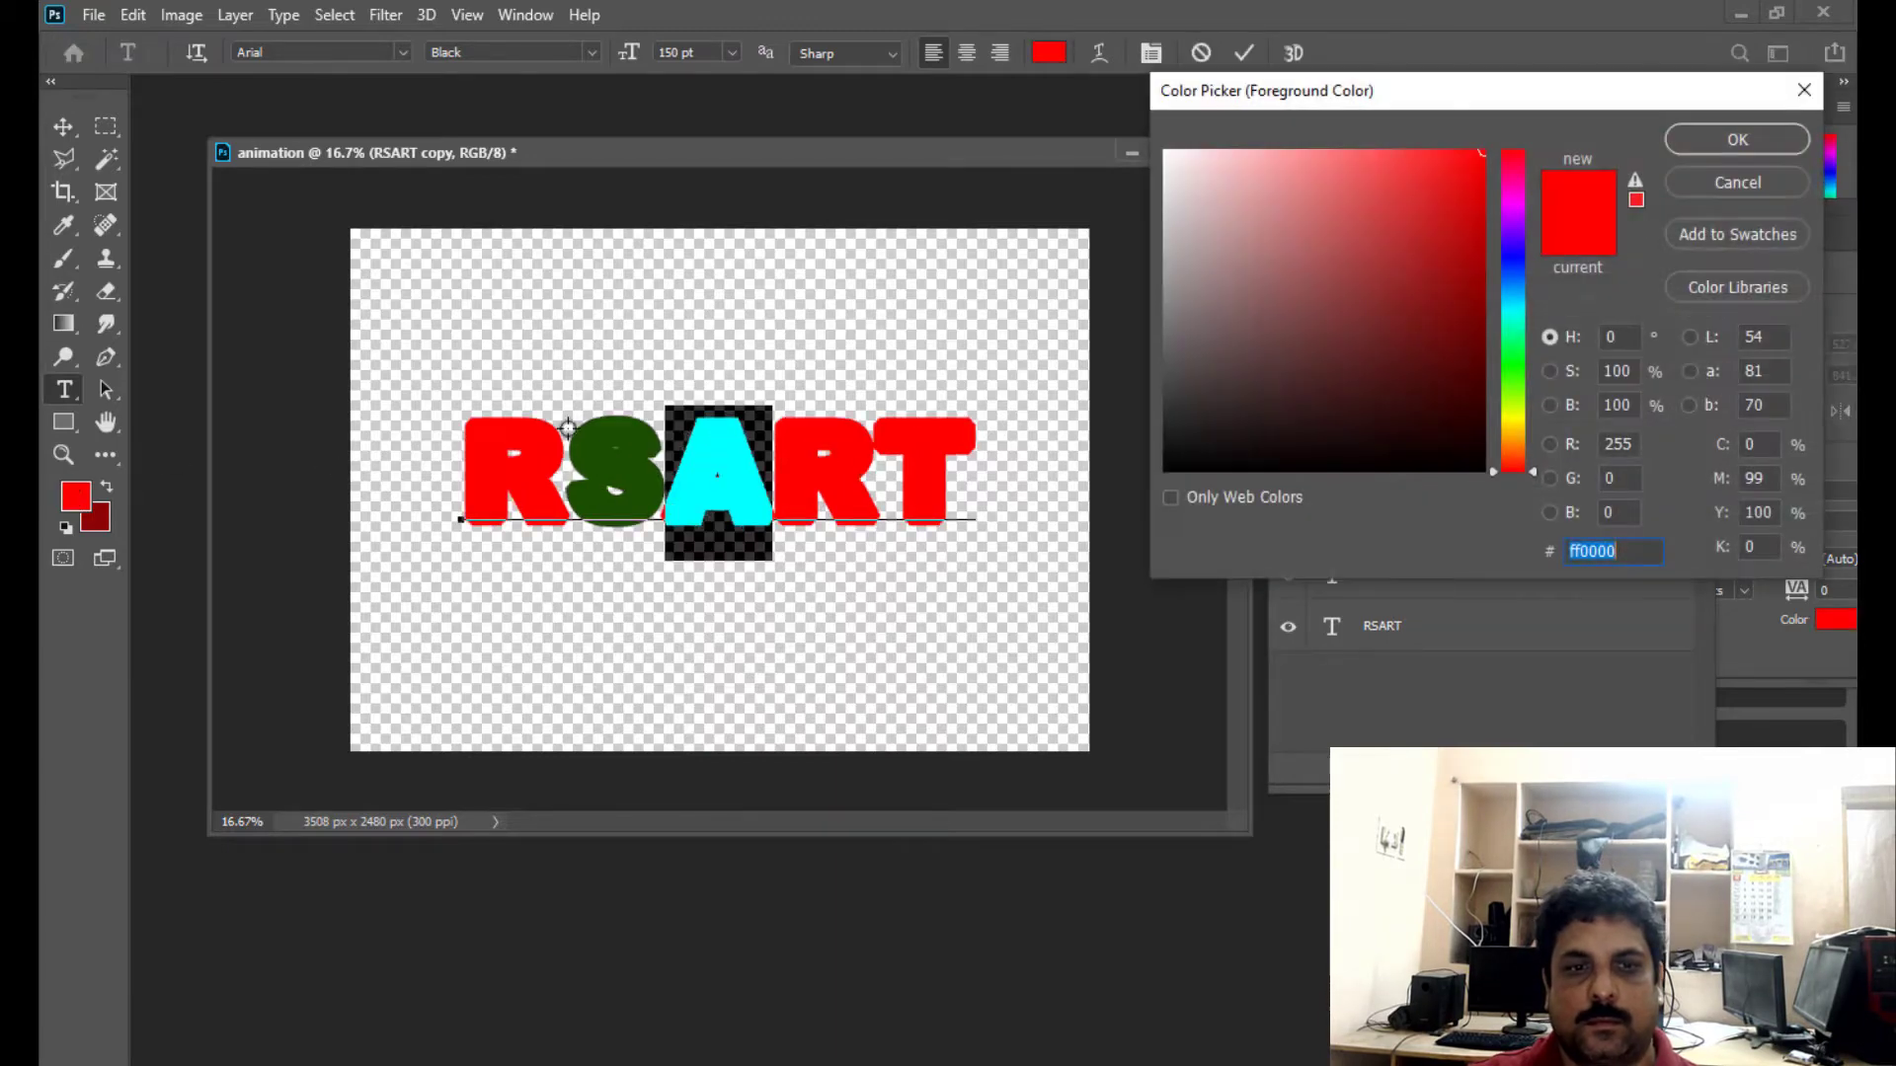
left_click(588, 451)
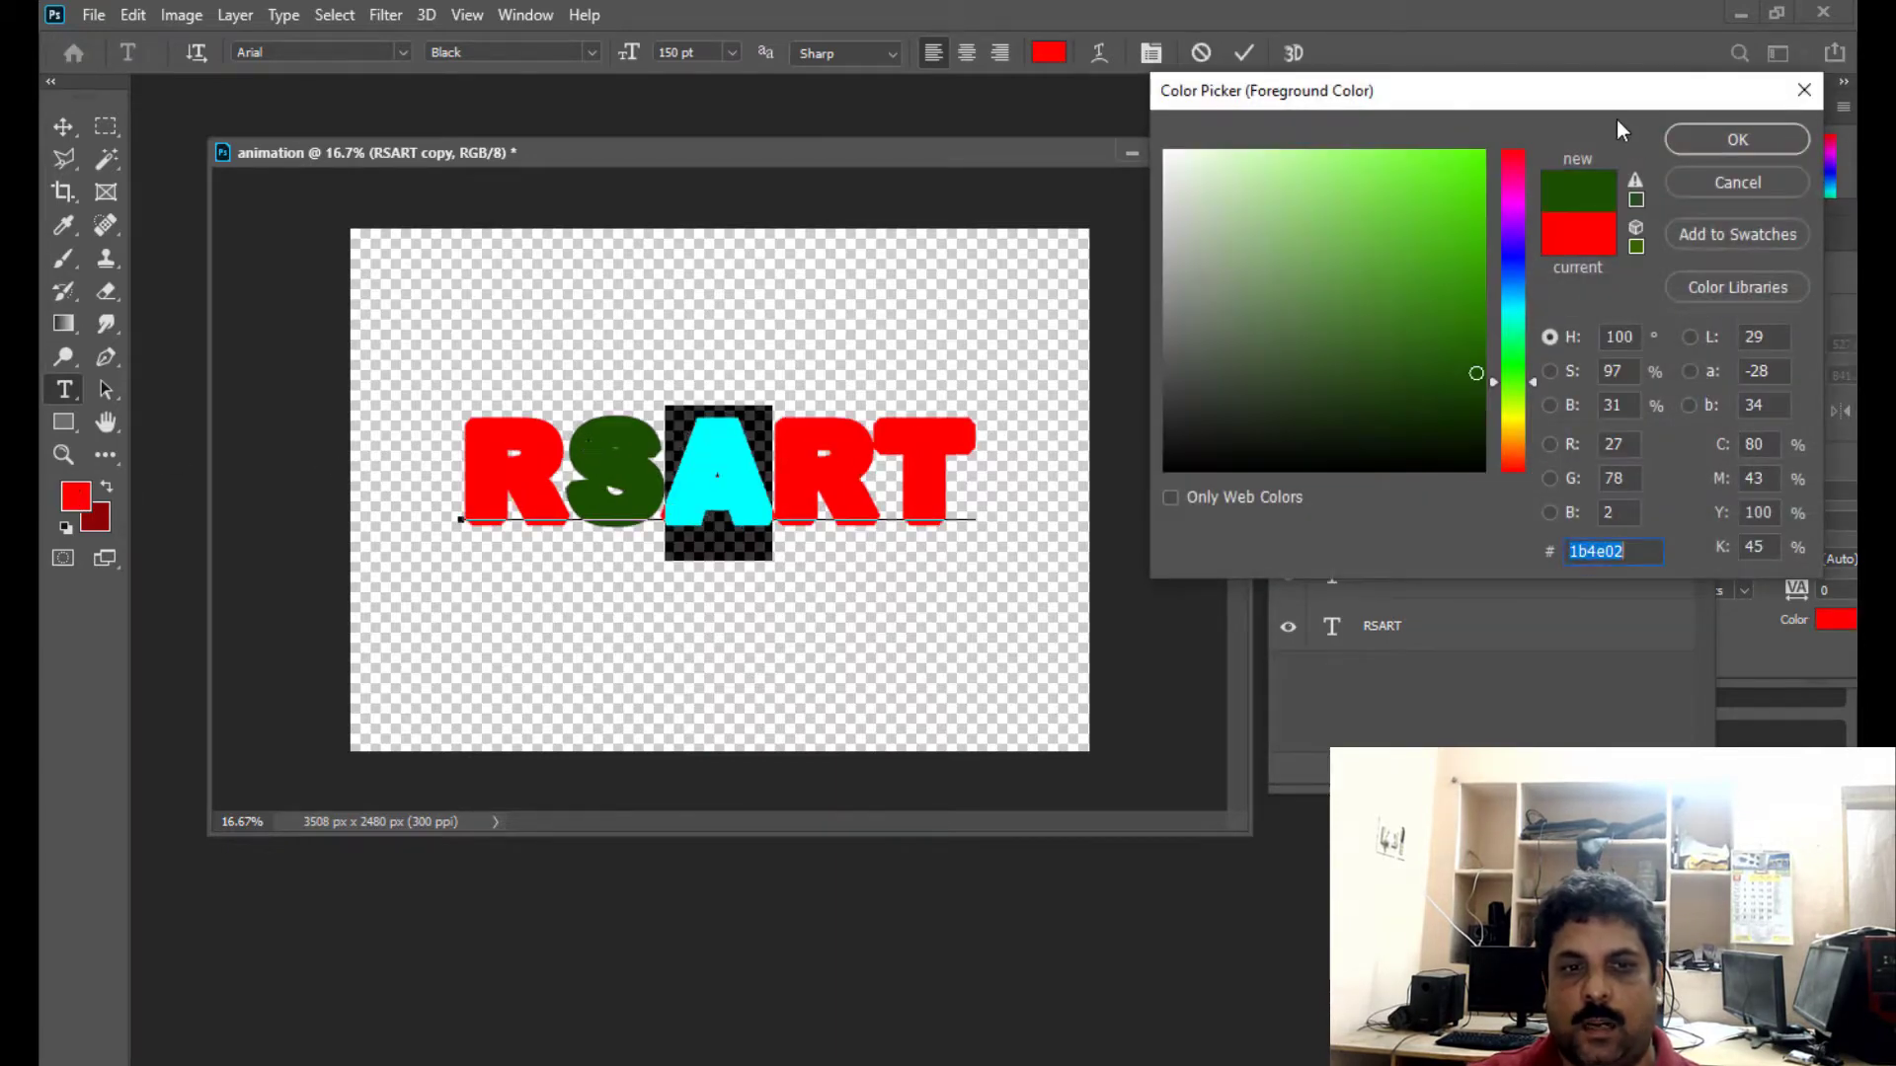
left_click(1708, 142)
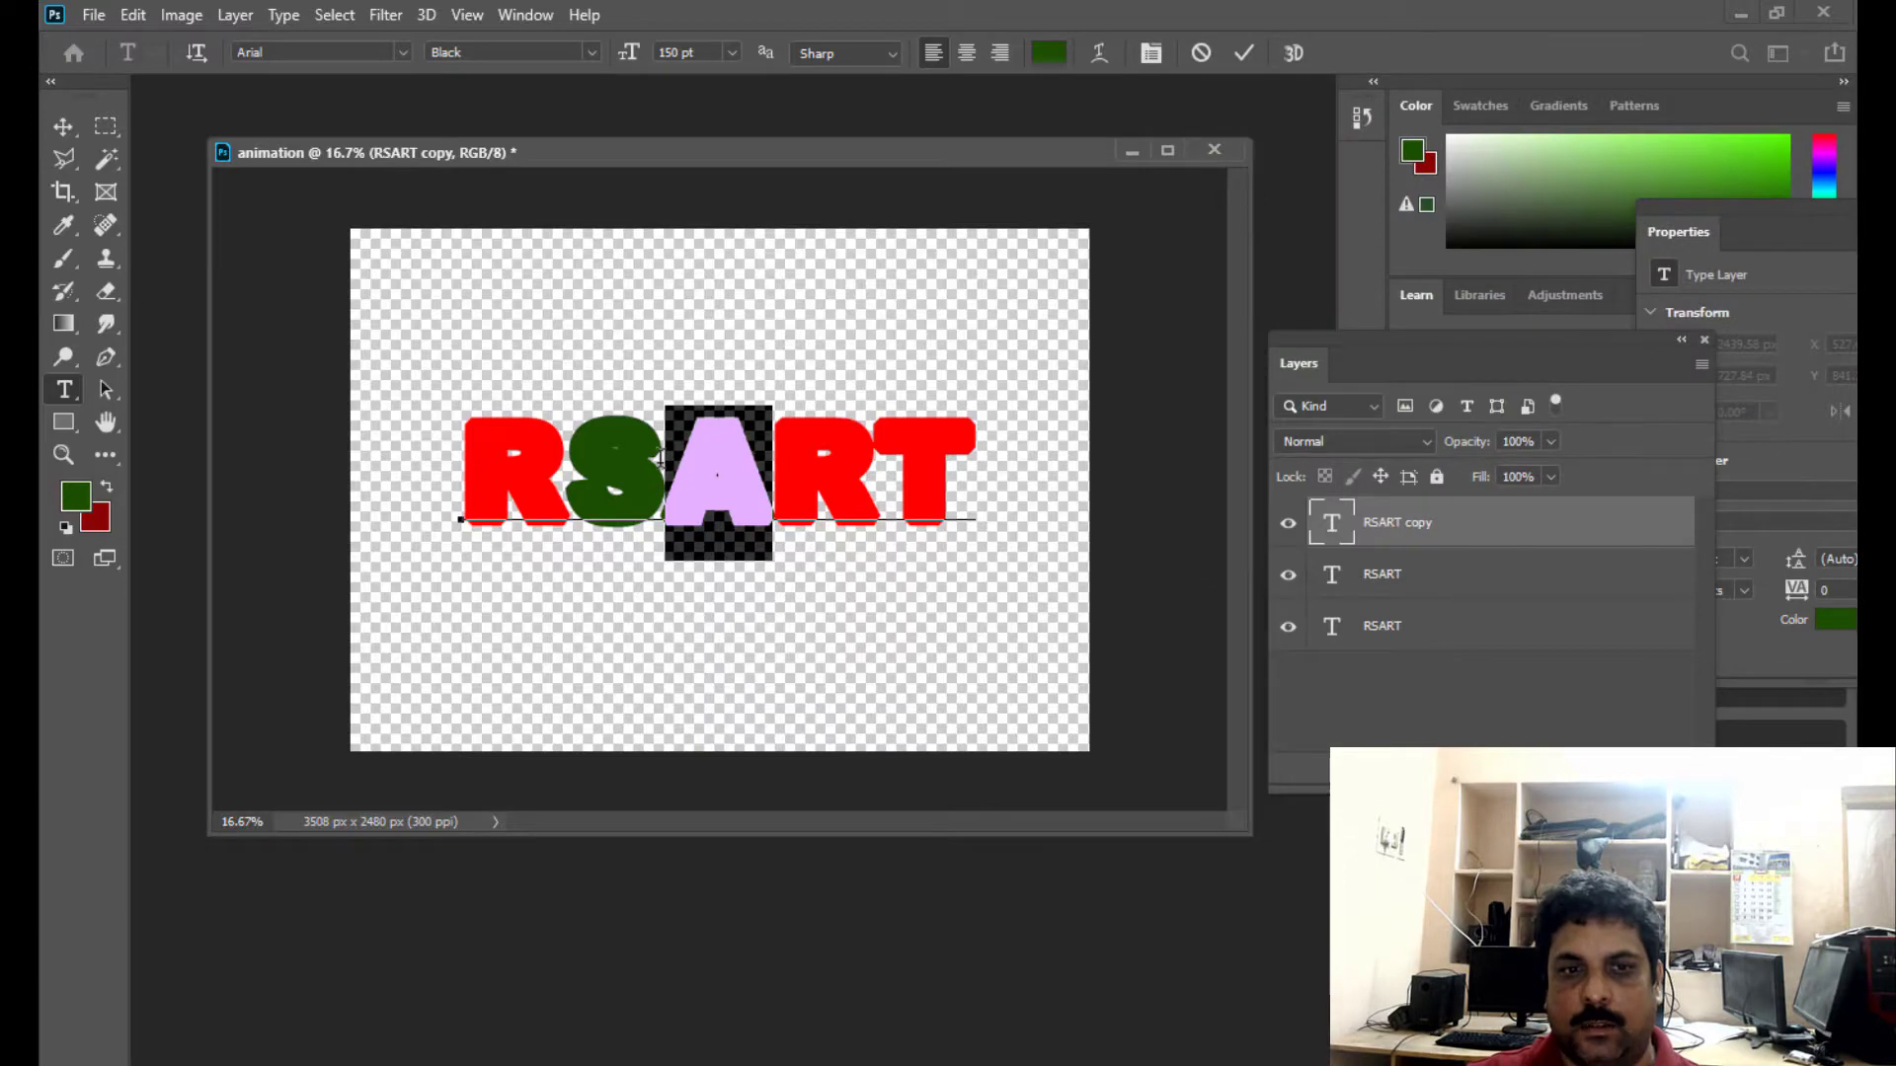
- Recolour the S in the new copy with the red sampled from the first R, and commit the text
left_click_drag(660, 459, 587, 462)
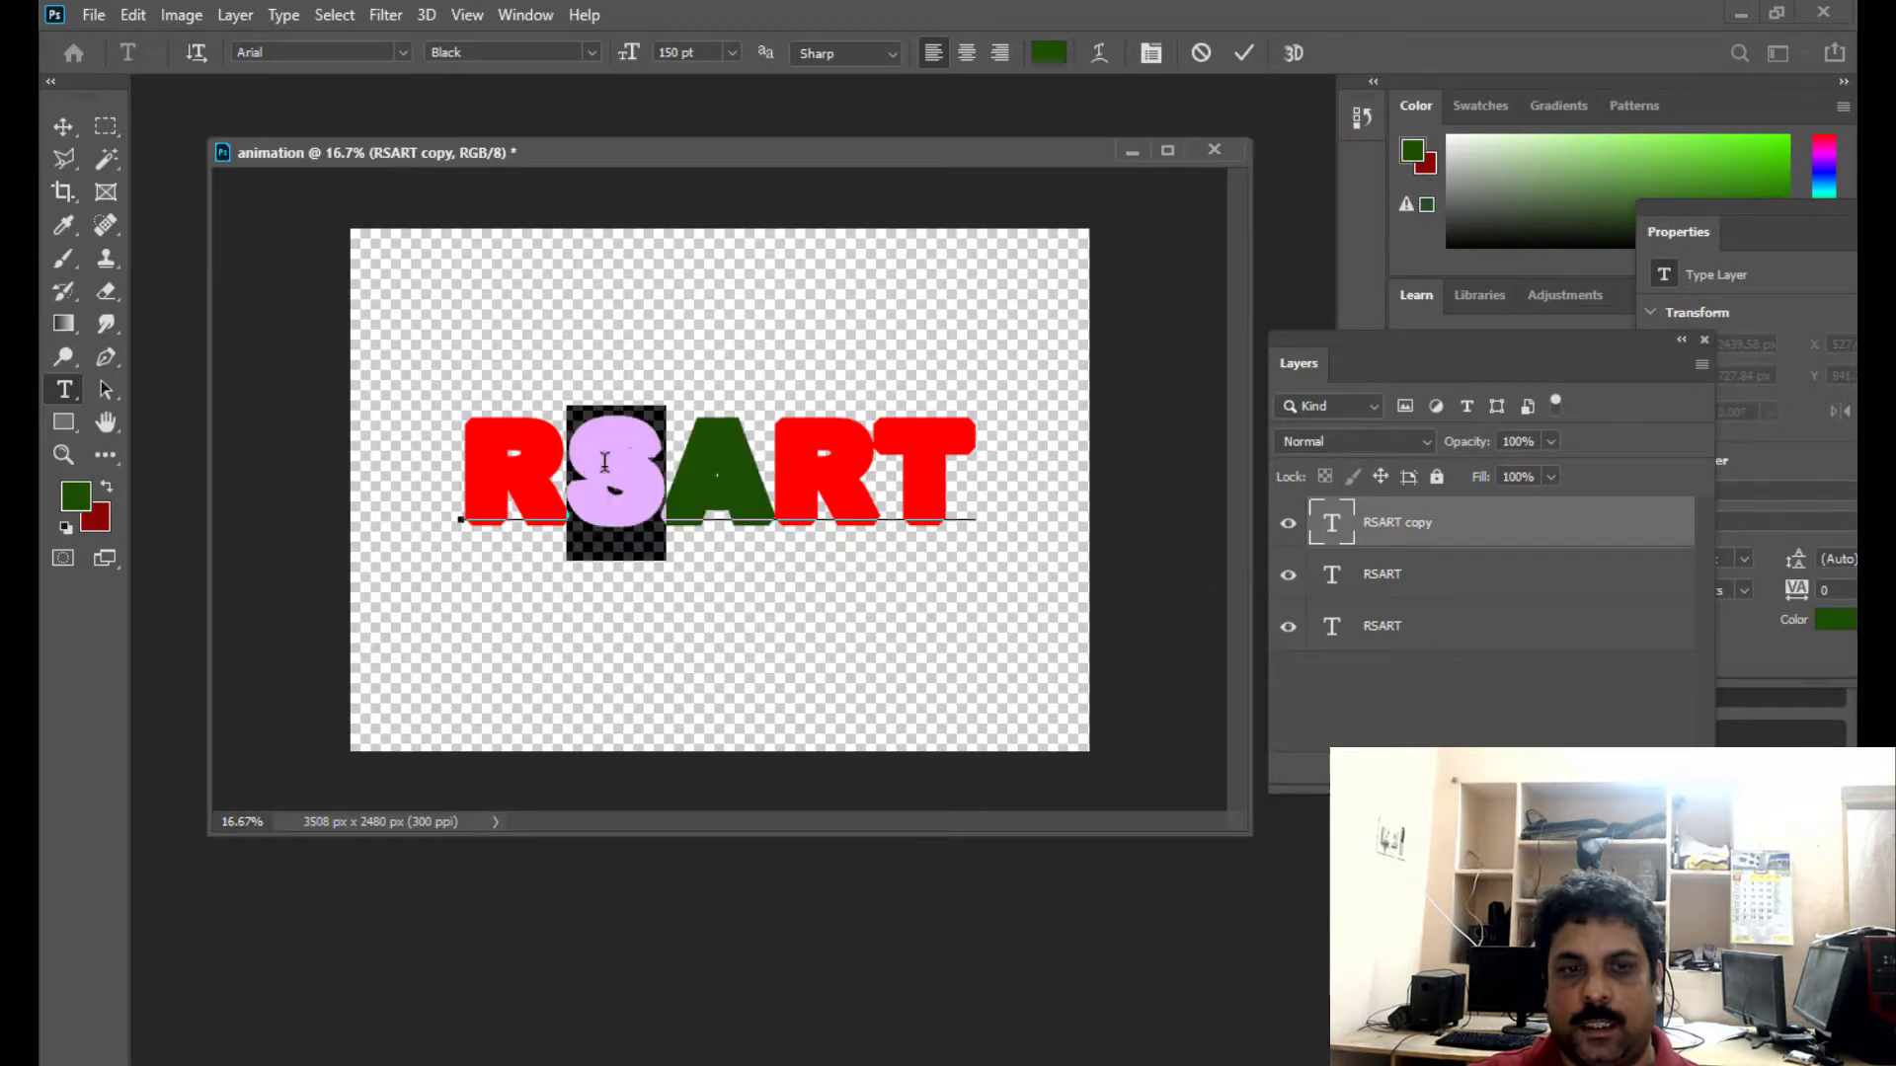
left_click(74, 497)
left_click(480, 456)
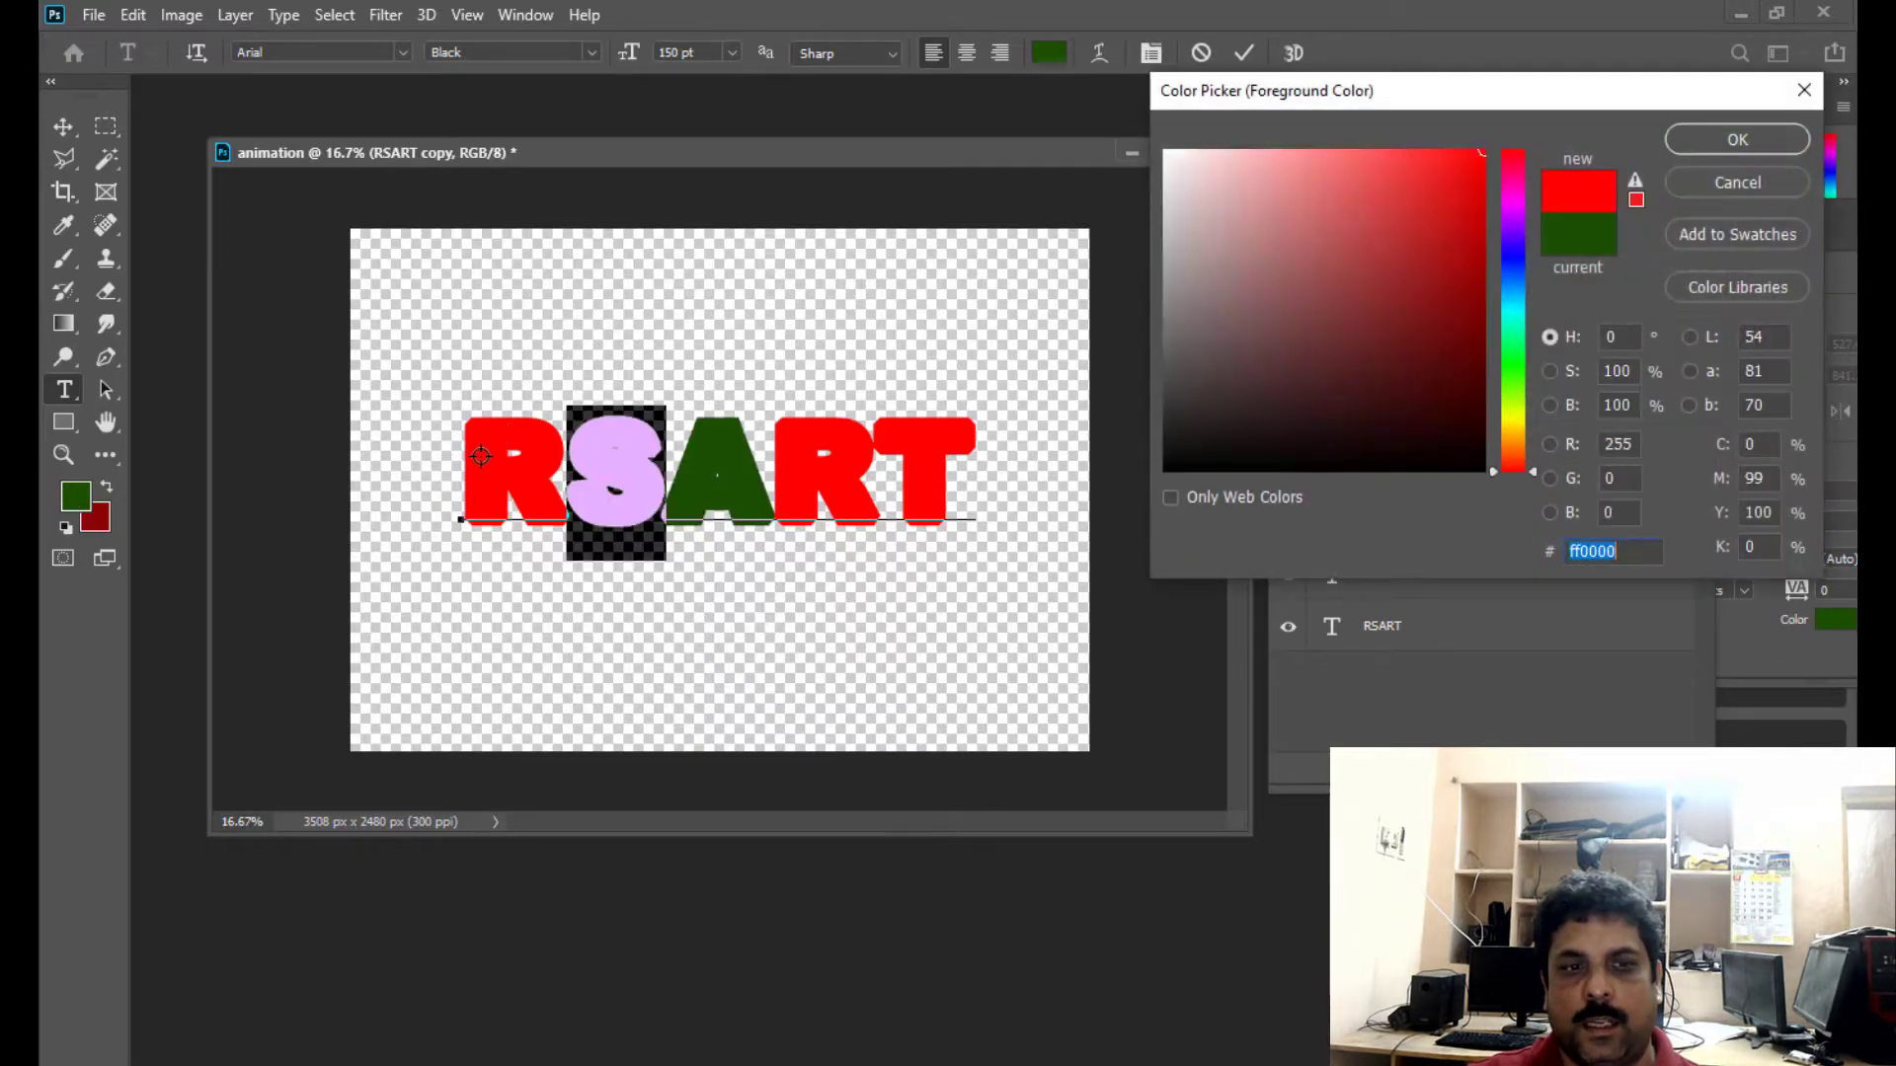
left_click(1737, 139)
left_click(62, 126)
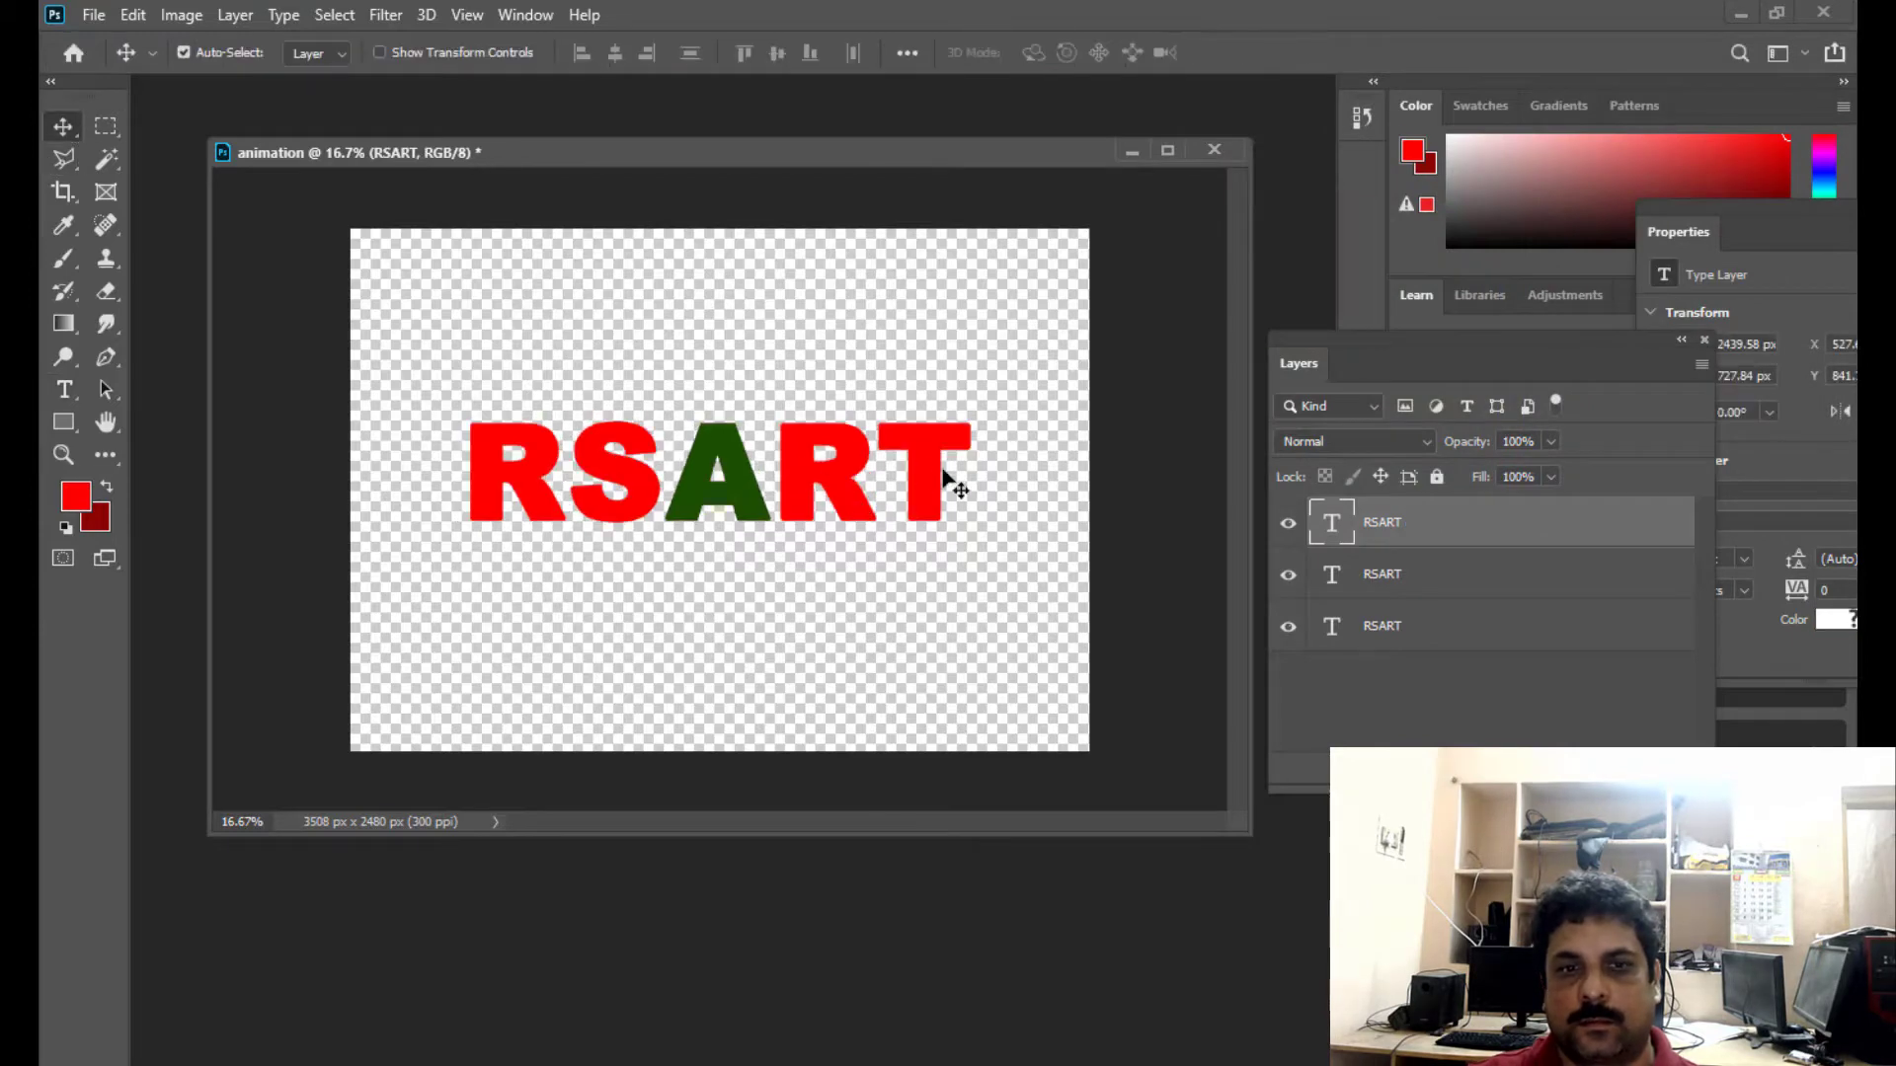
- Duplicate the RSART layer with the green A and recolour the second R in the copy with the dark green sampled from the A
key("ctrl+j")
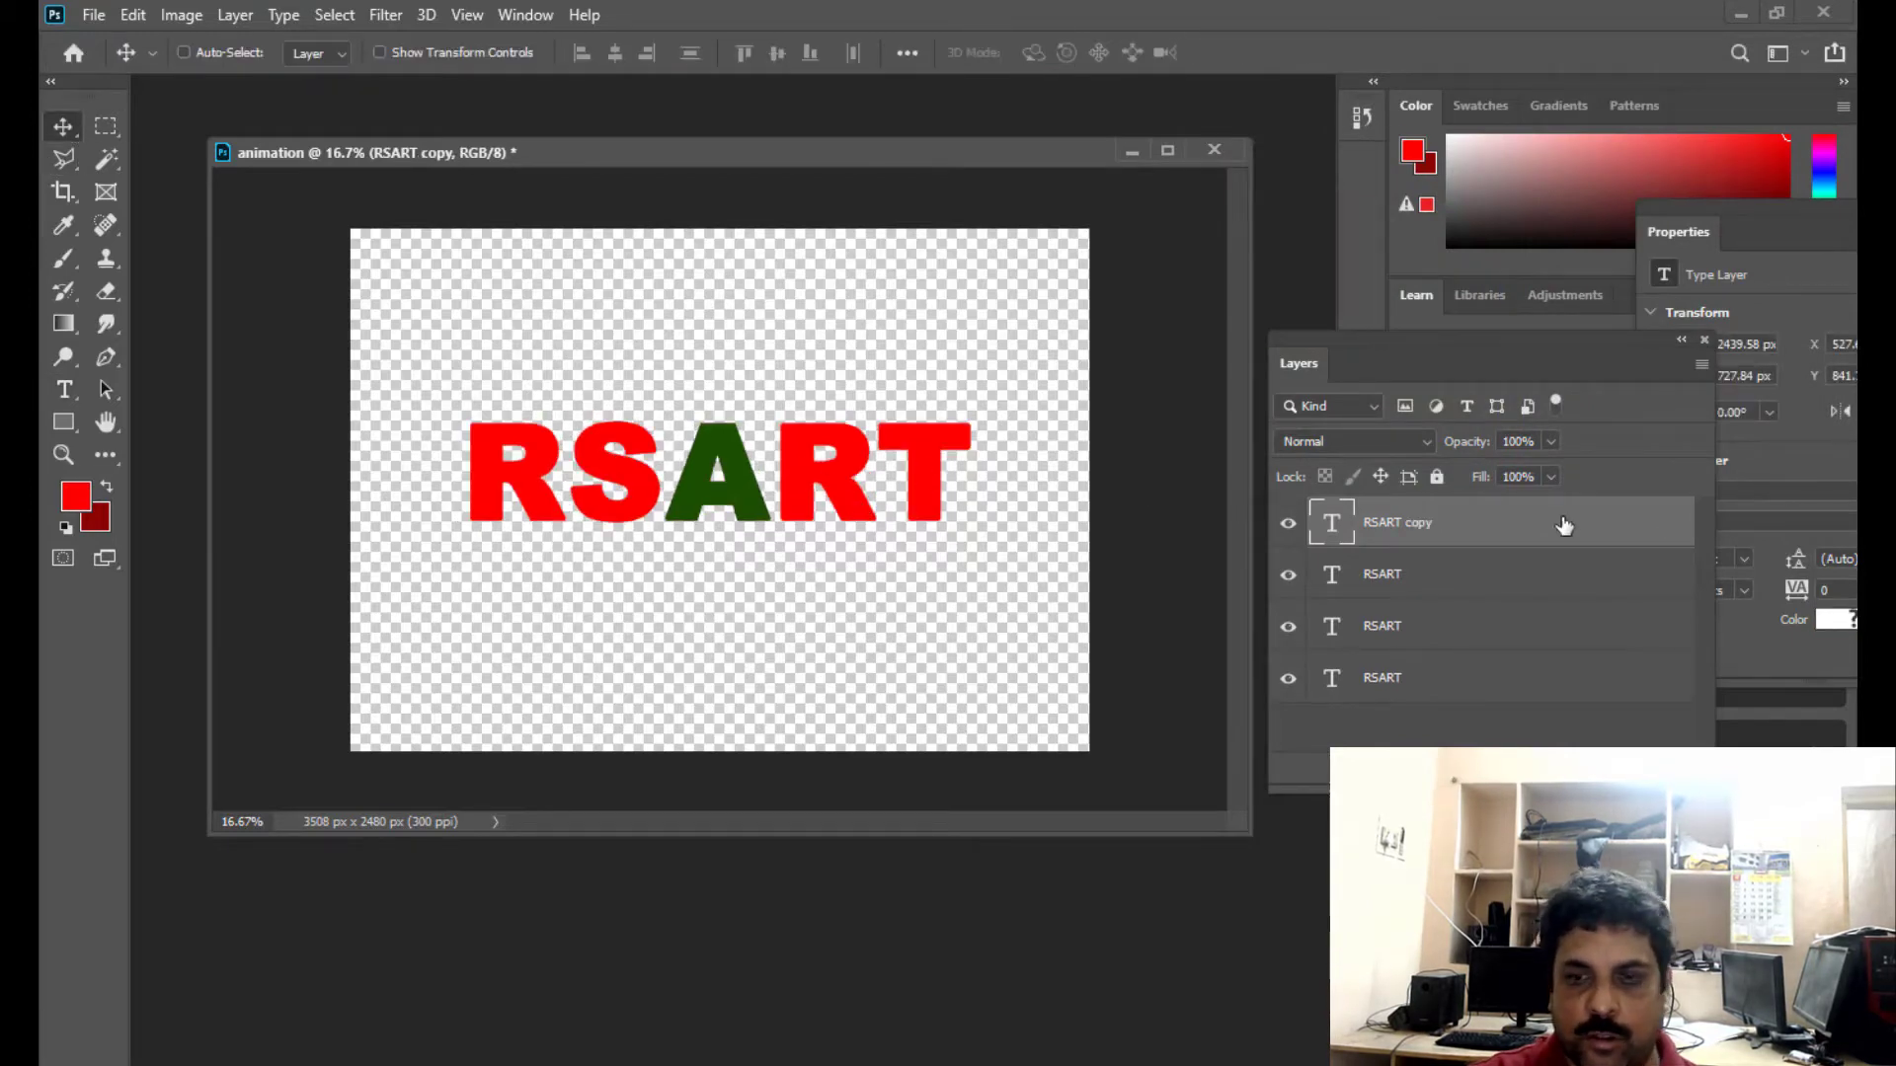
left_click(65, 391)
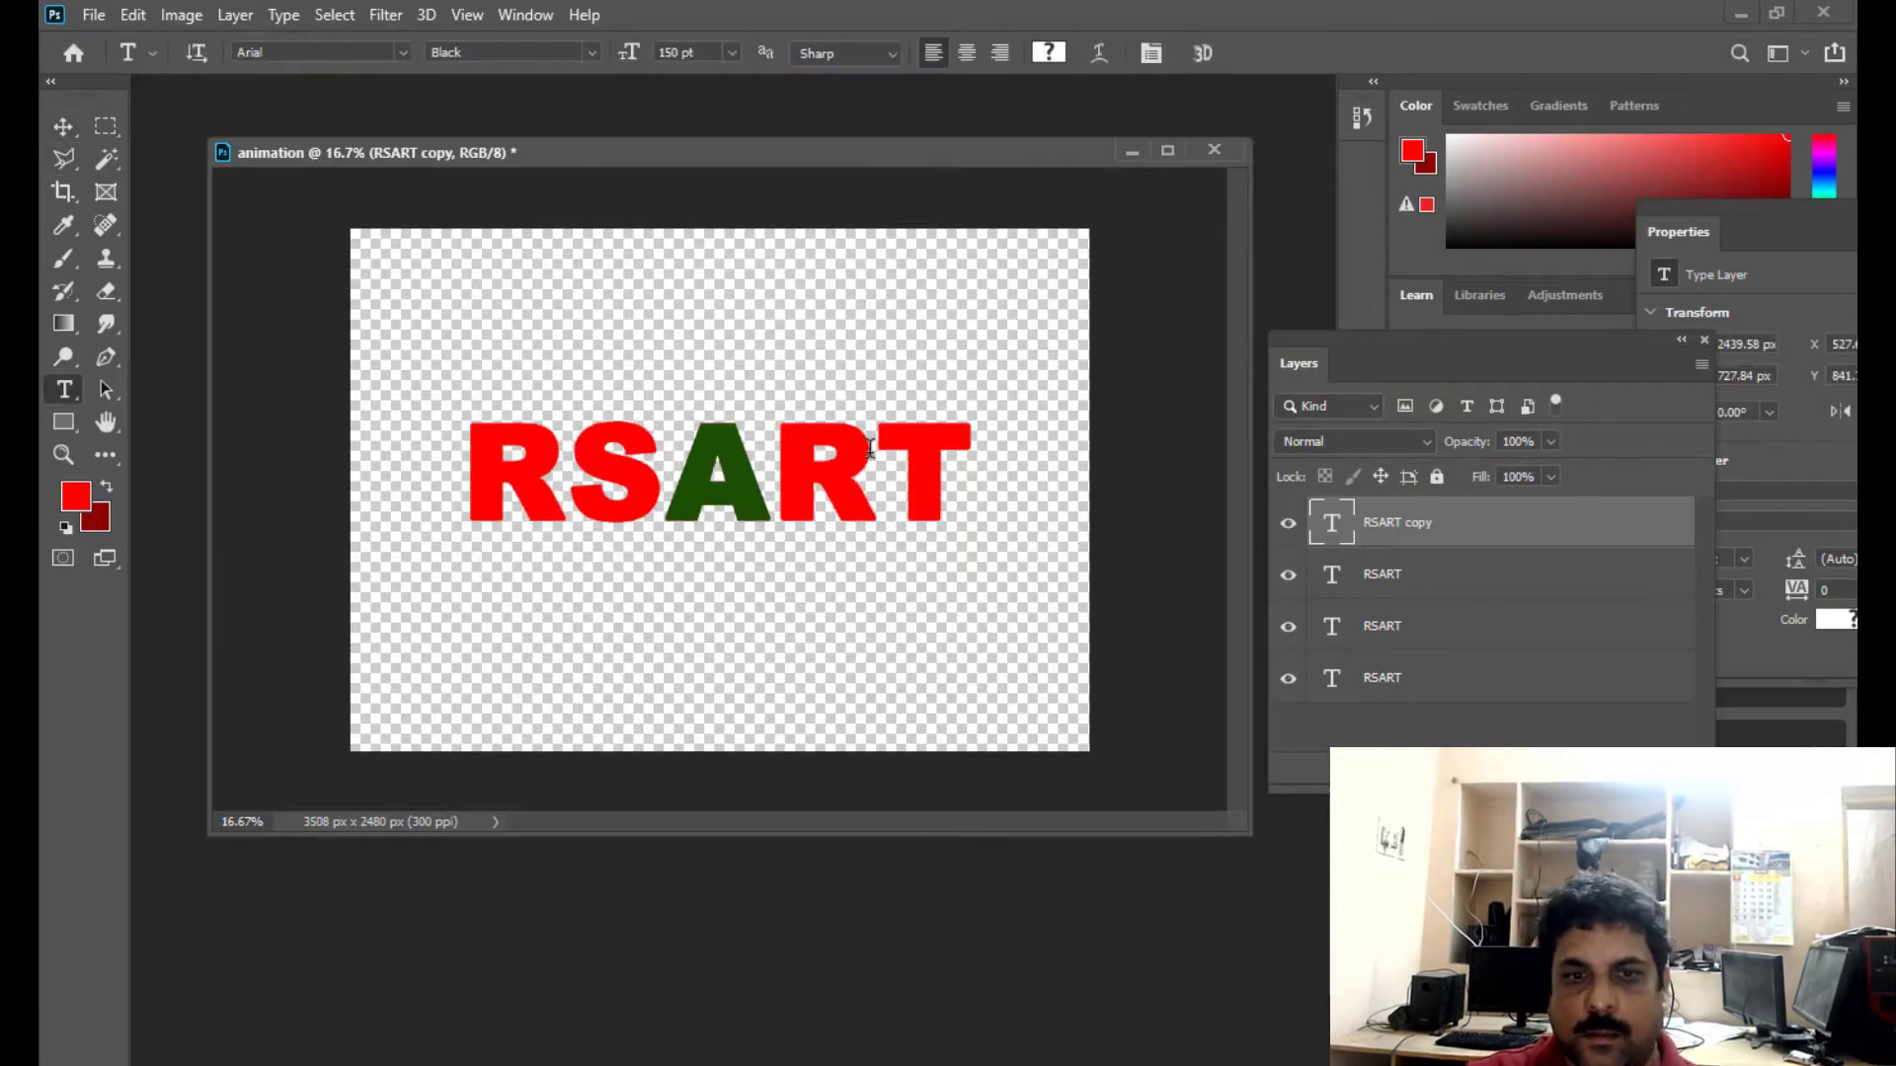
left_click_drag(872, 449, 794, 449)
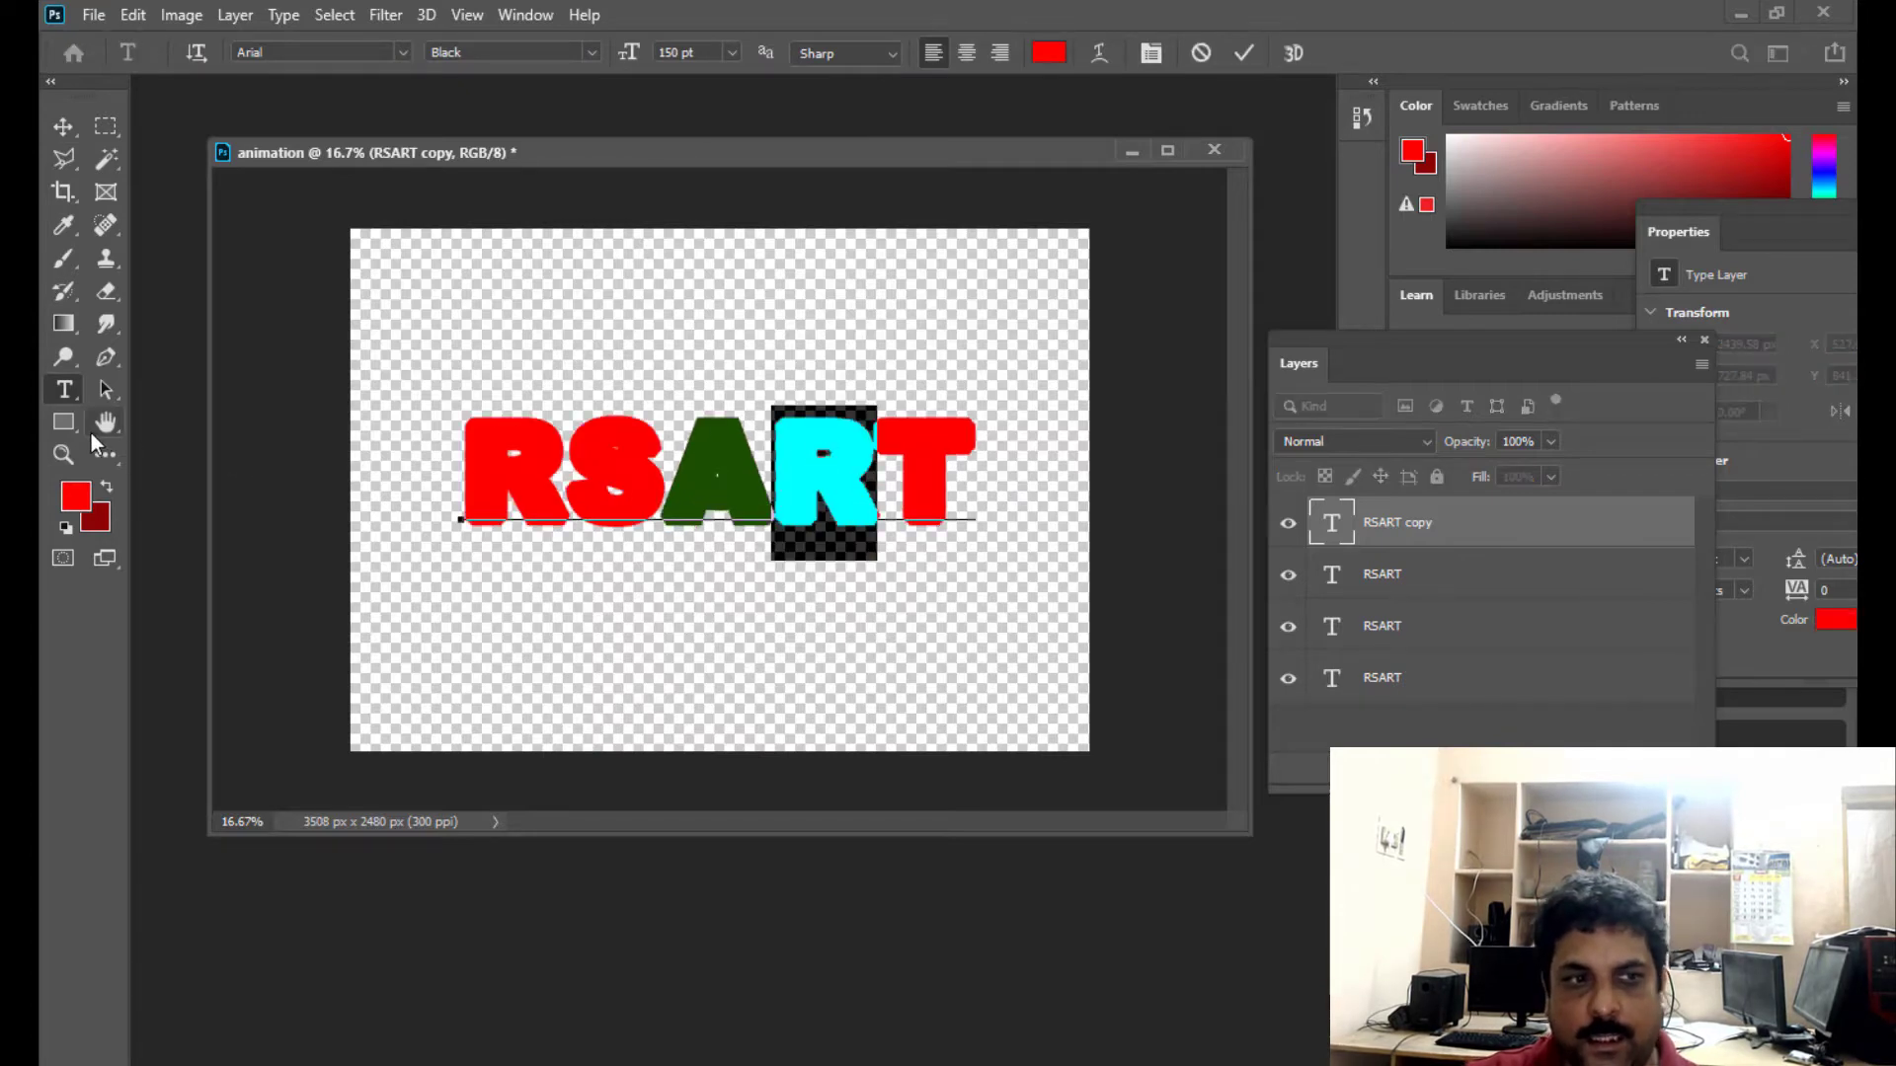
left_click(75, 498)
left_click(719, 440)
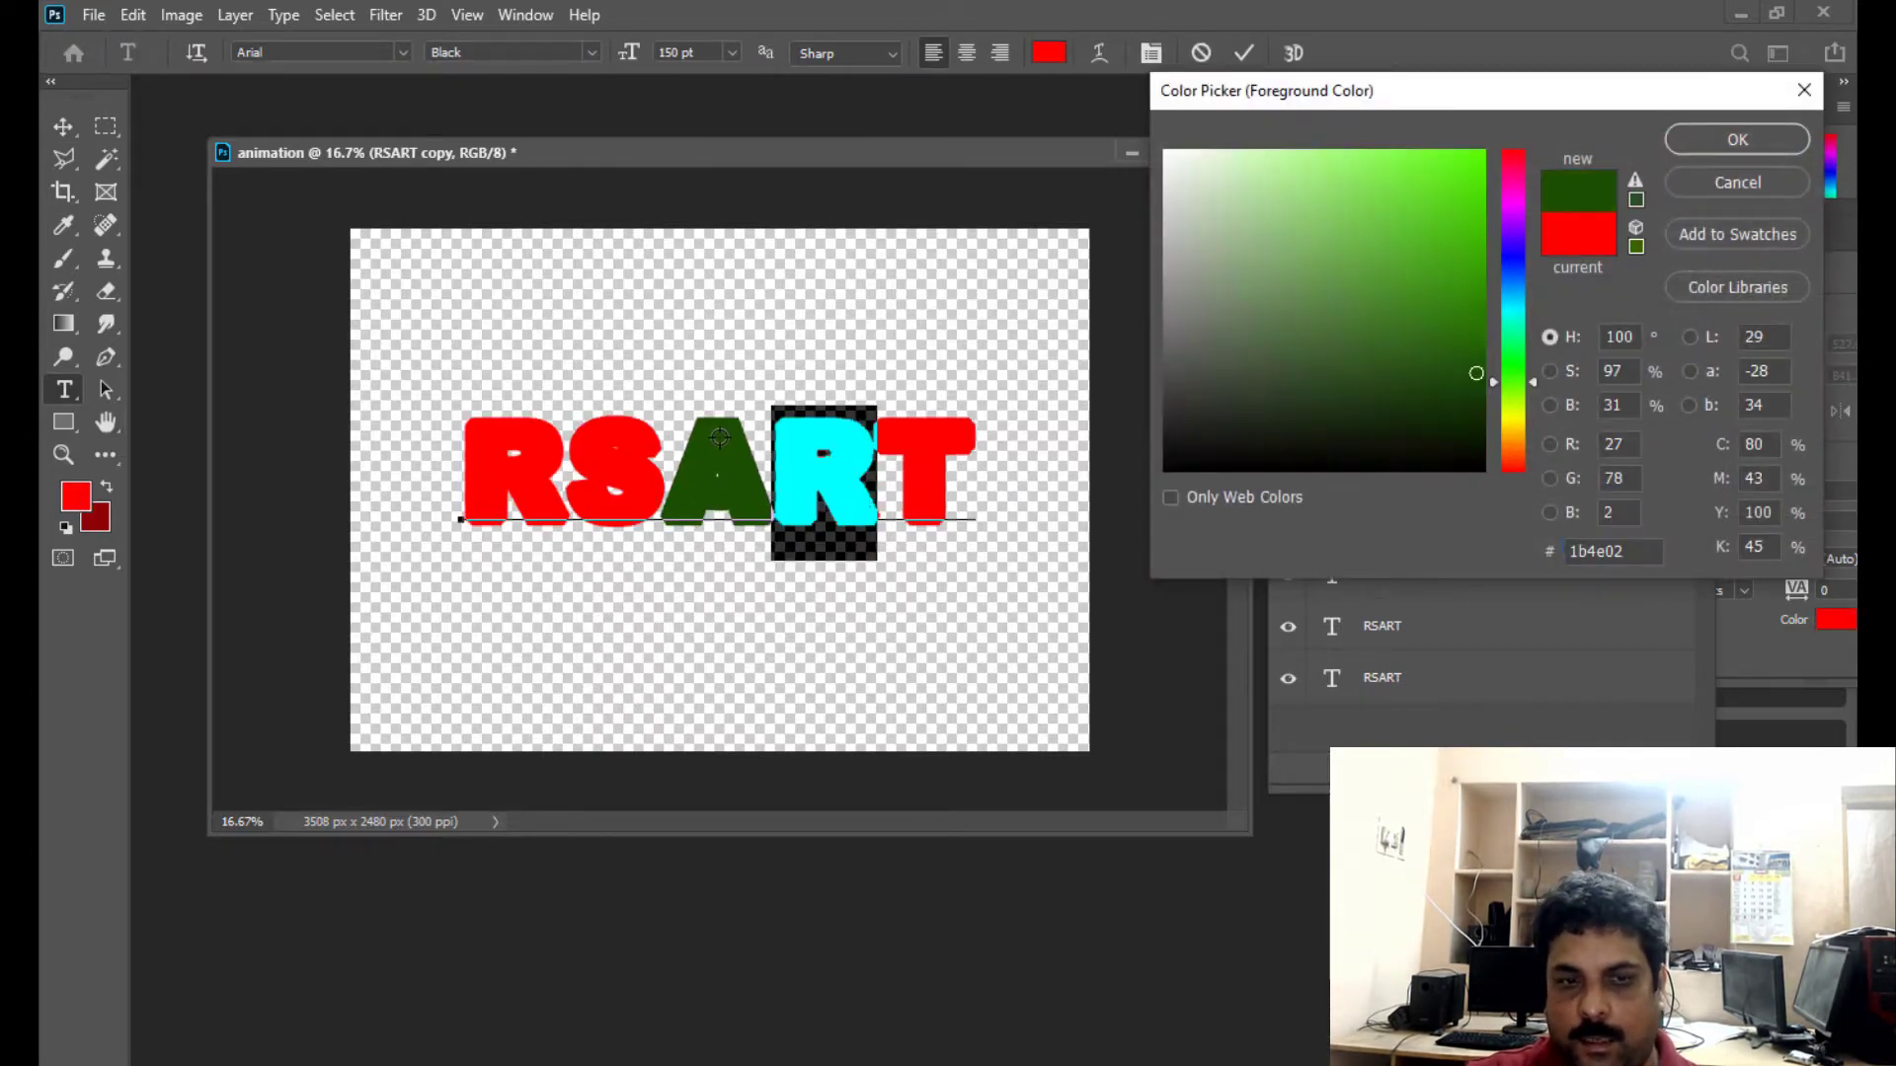
left_click(1735, 139)
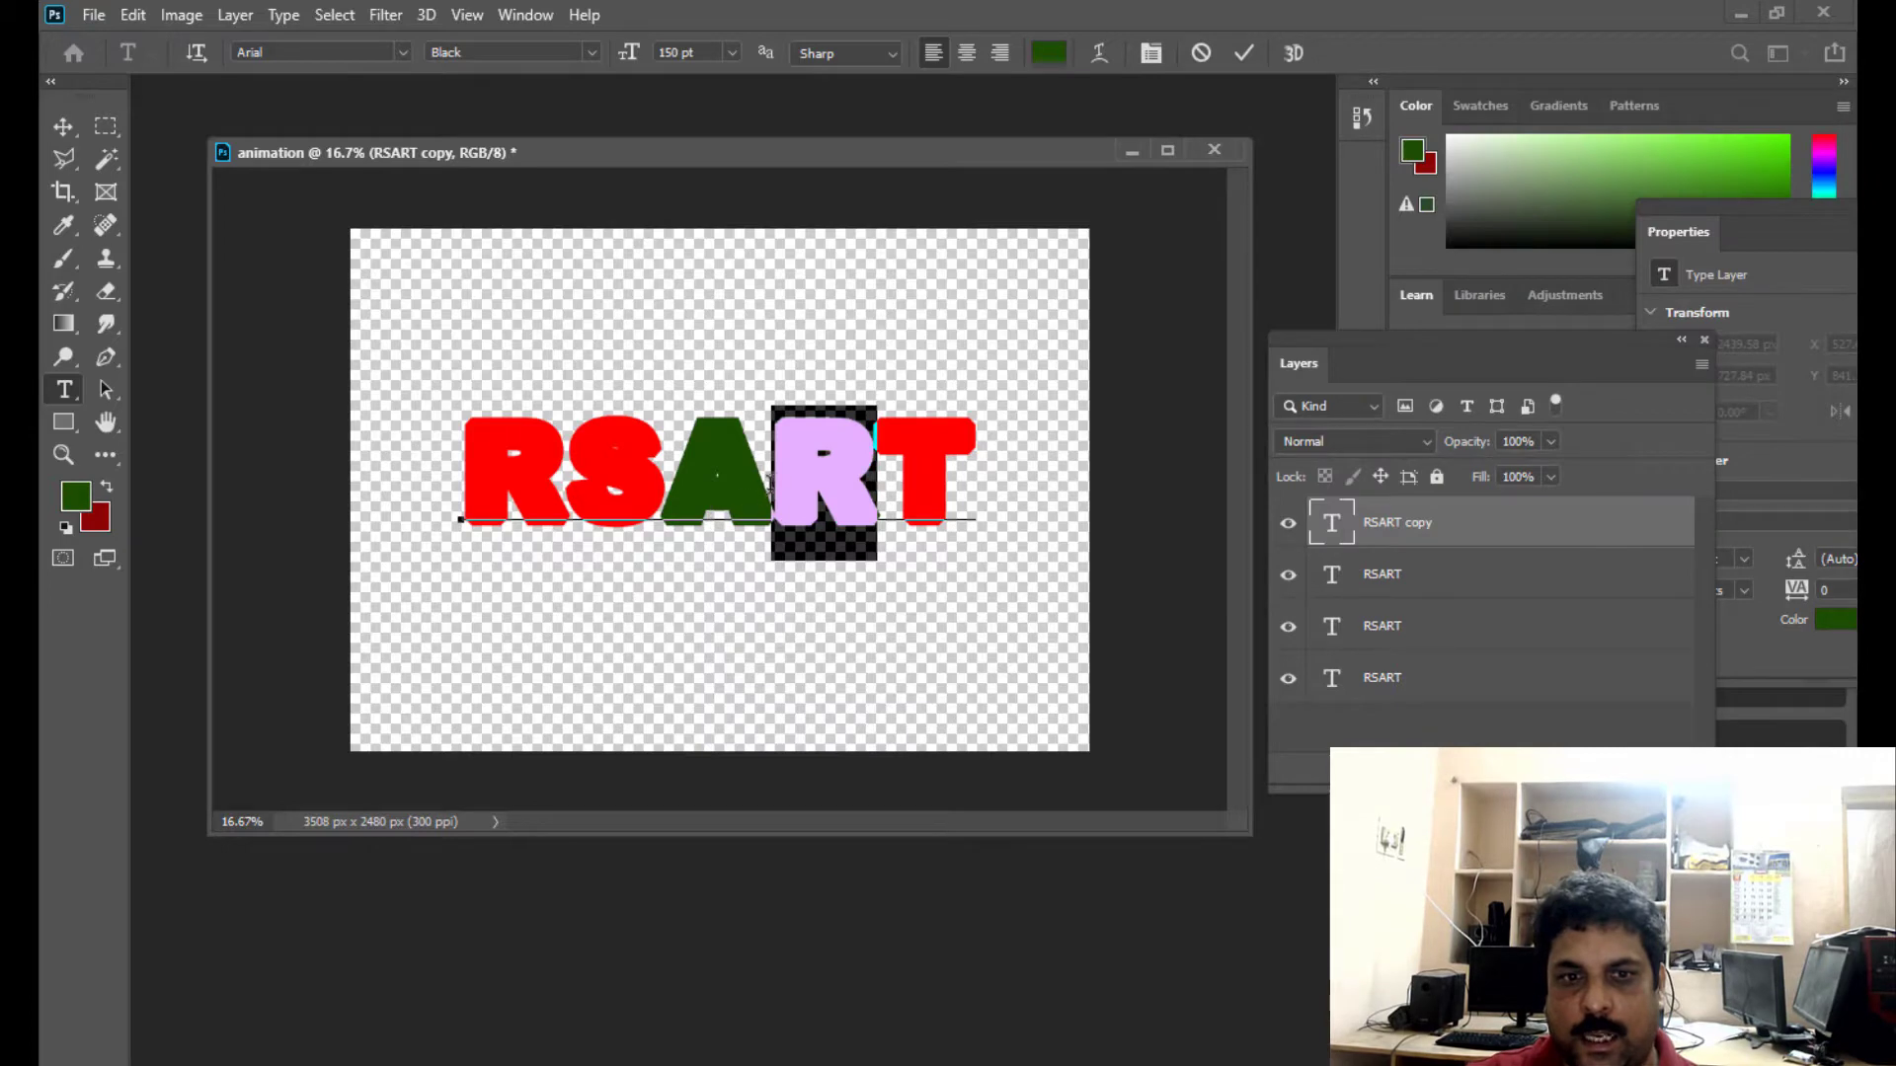
- Recolour the A in this copy with the red sampled from the first R, and commit the text
left_click_drag(769, 480, 662, 484)
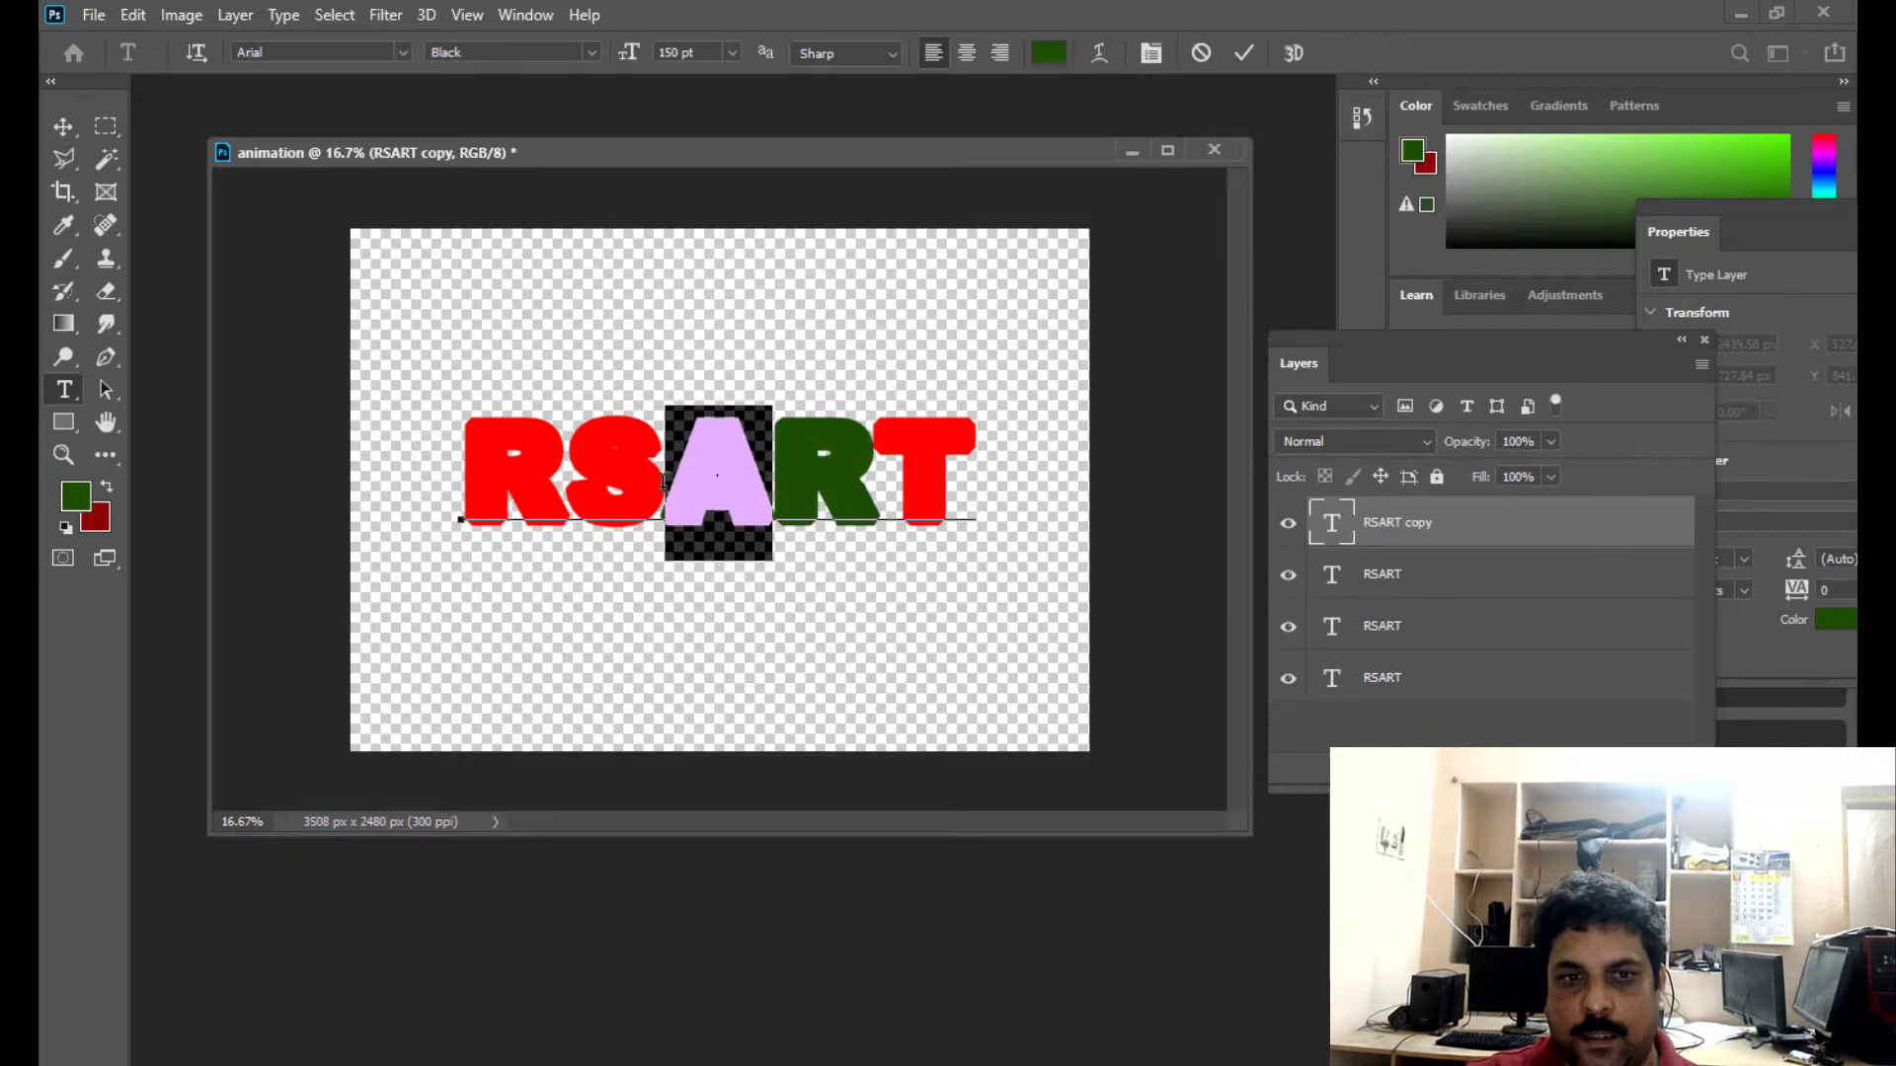
left_click(73, 496)
left_click(533, 438)
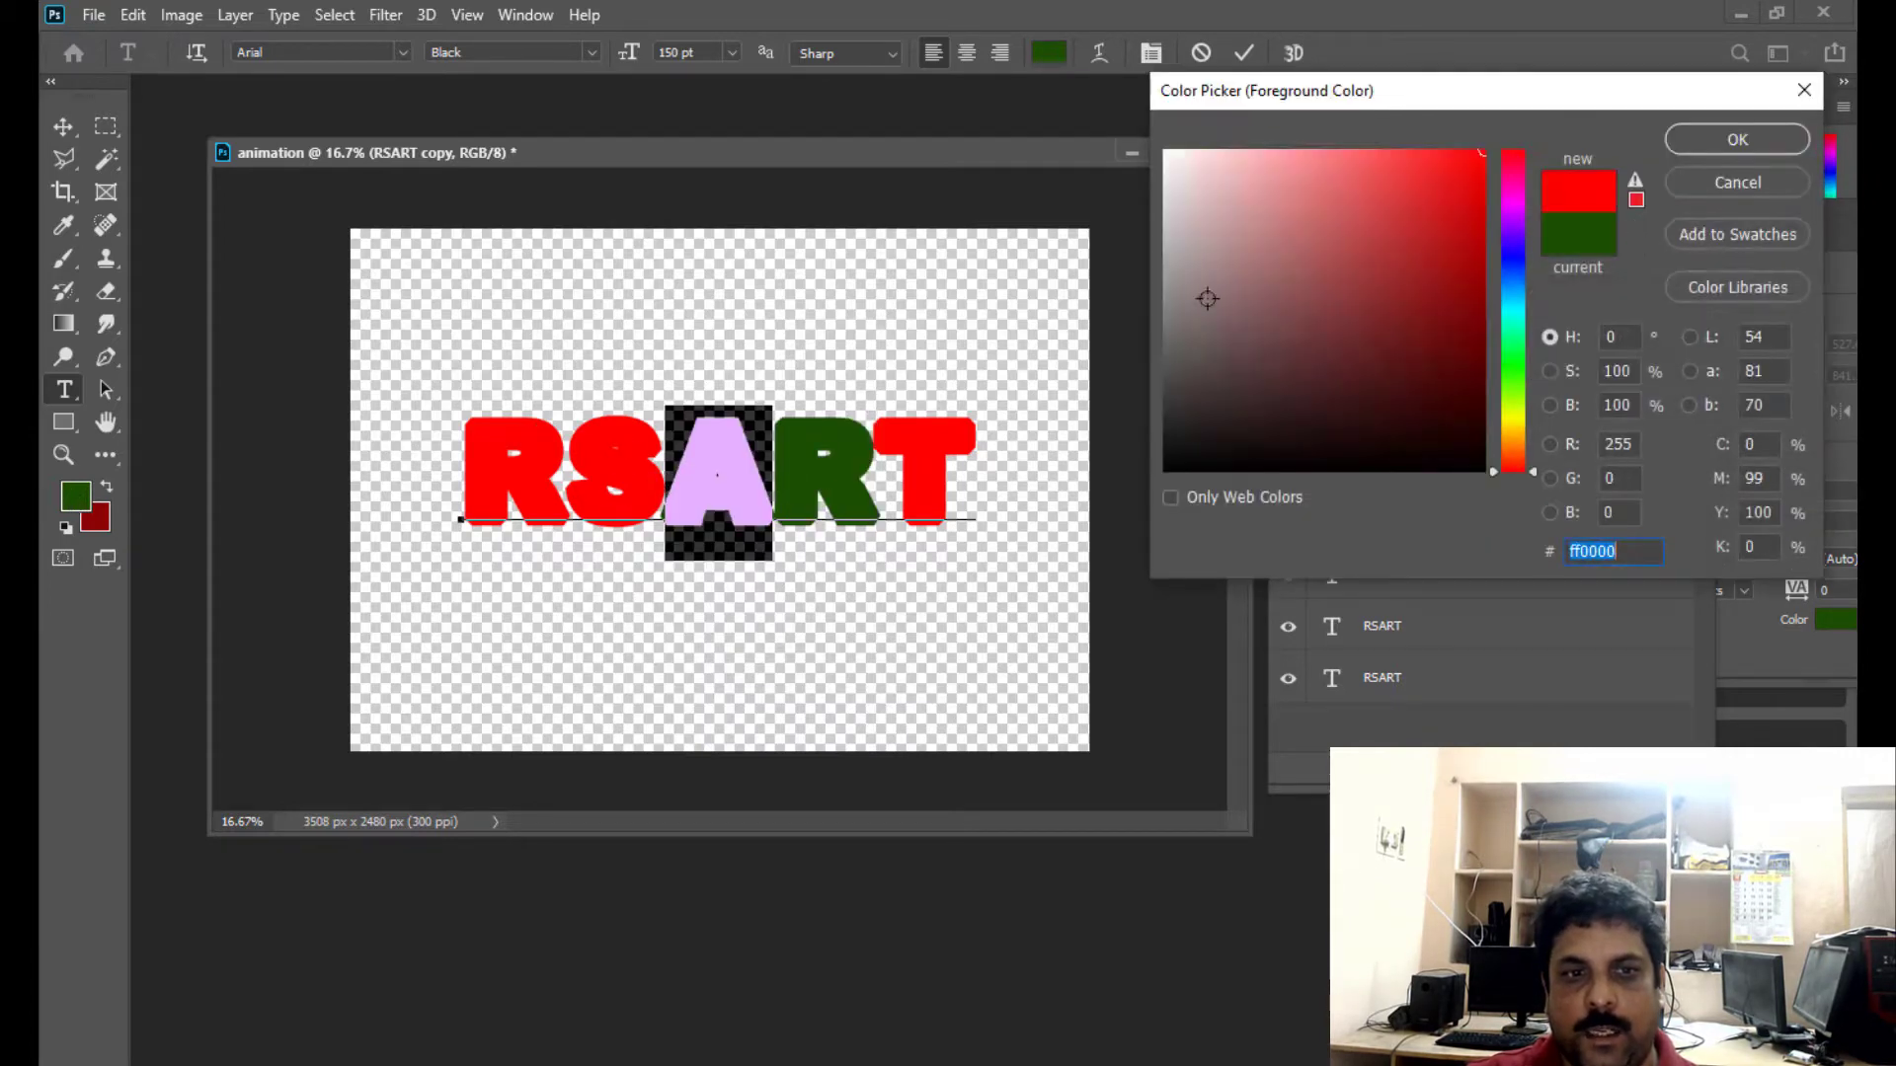
left_click(1723, 140)
left_click(62, 127)
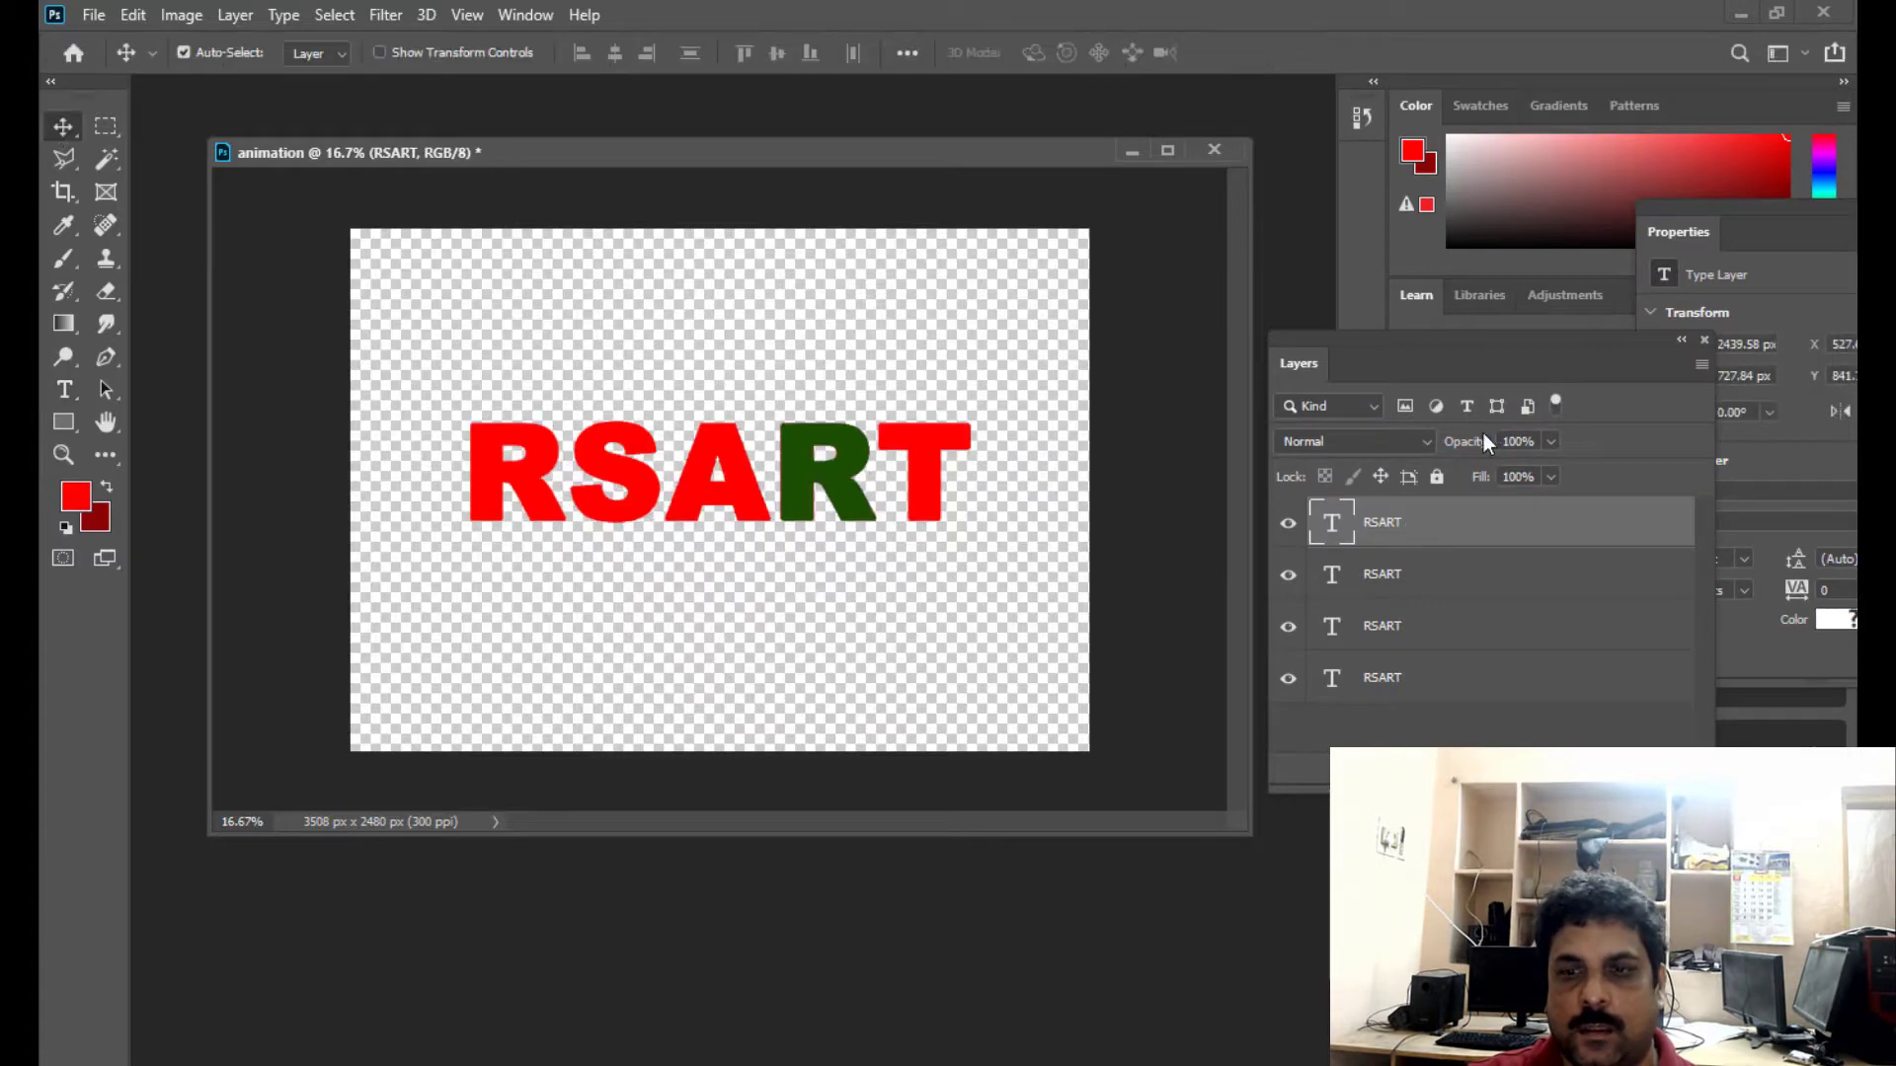
- Duplicate the RSART layer with the green second R and recolour the T in the copy with the dark green sampled from that R
key("ctrl+j")
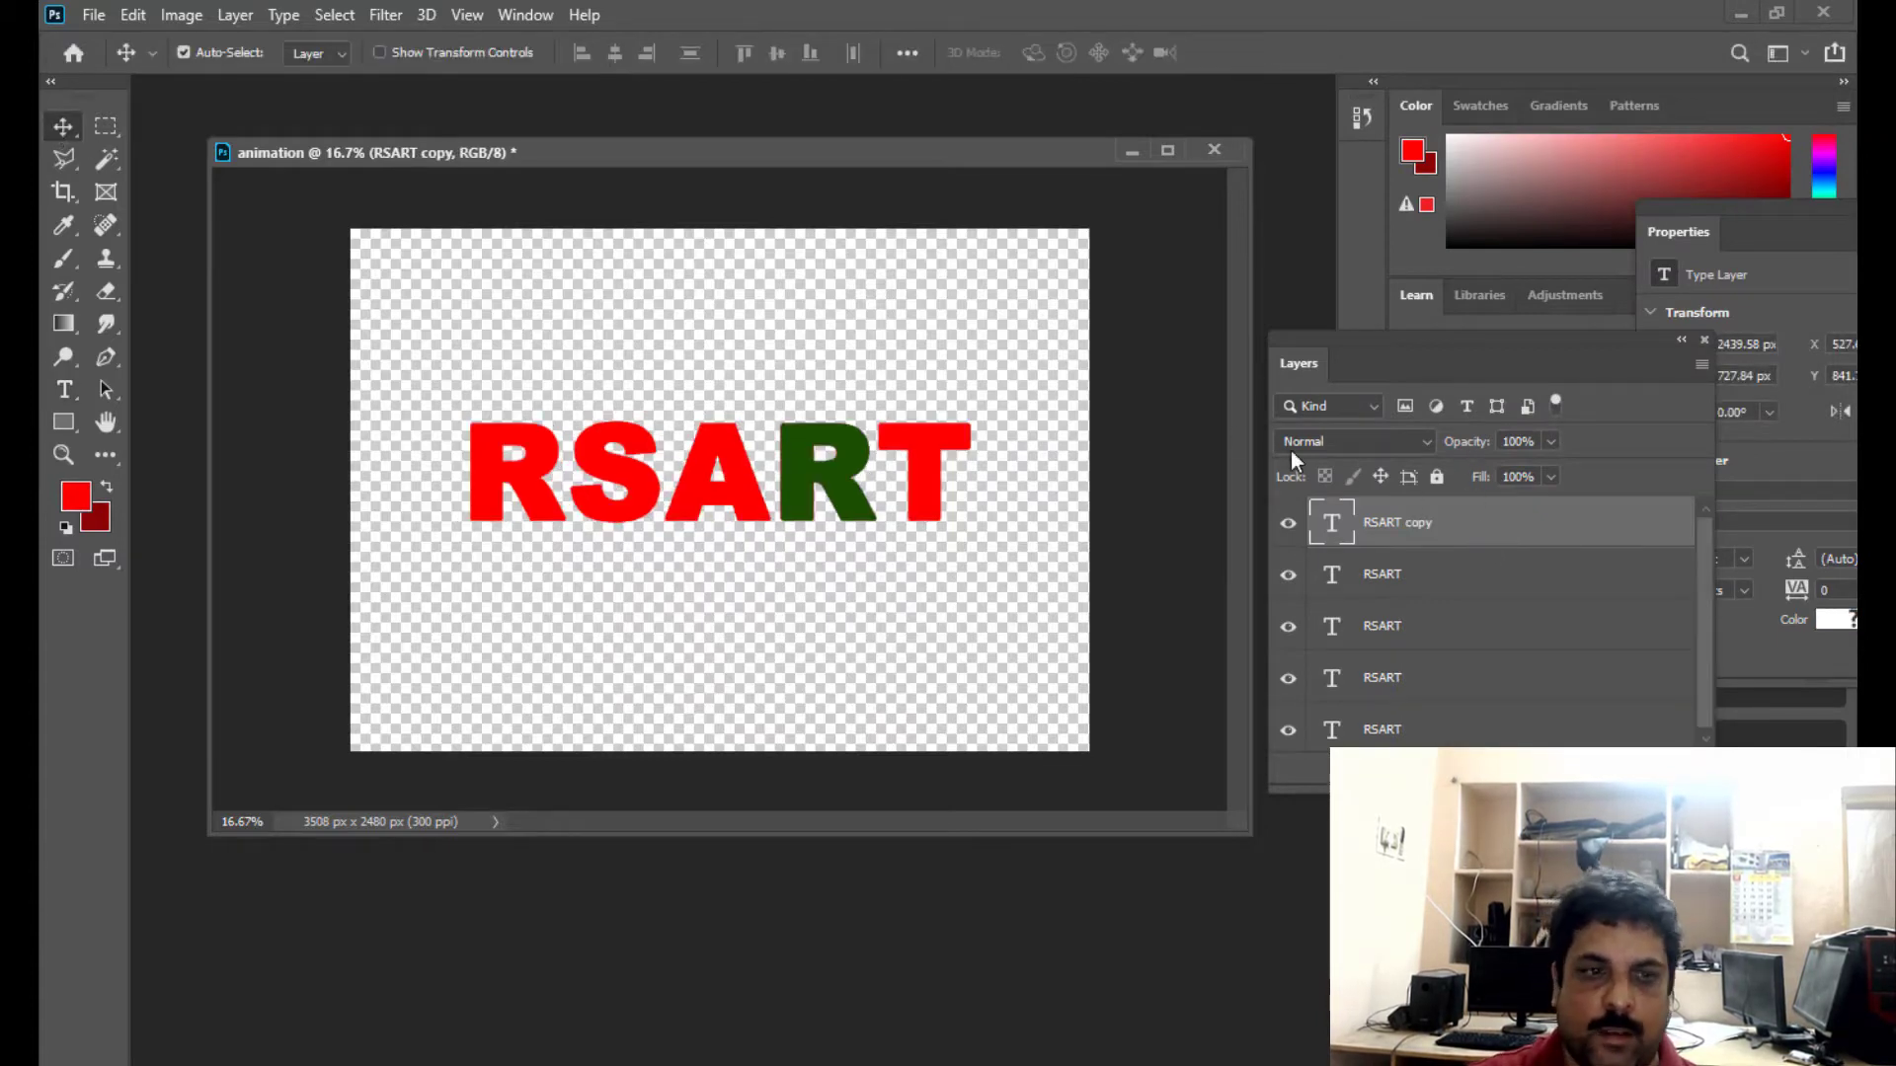
left_click(64, 390)
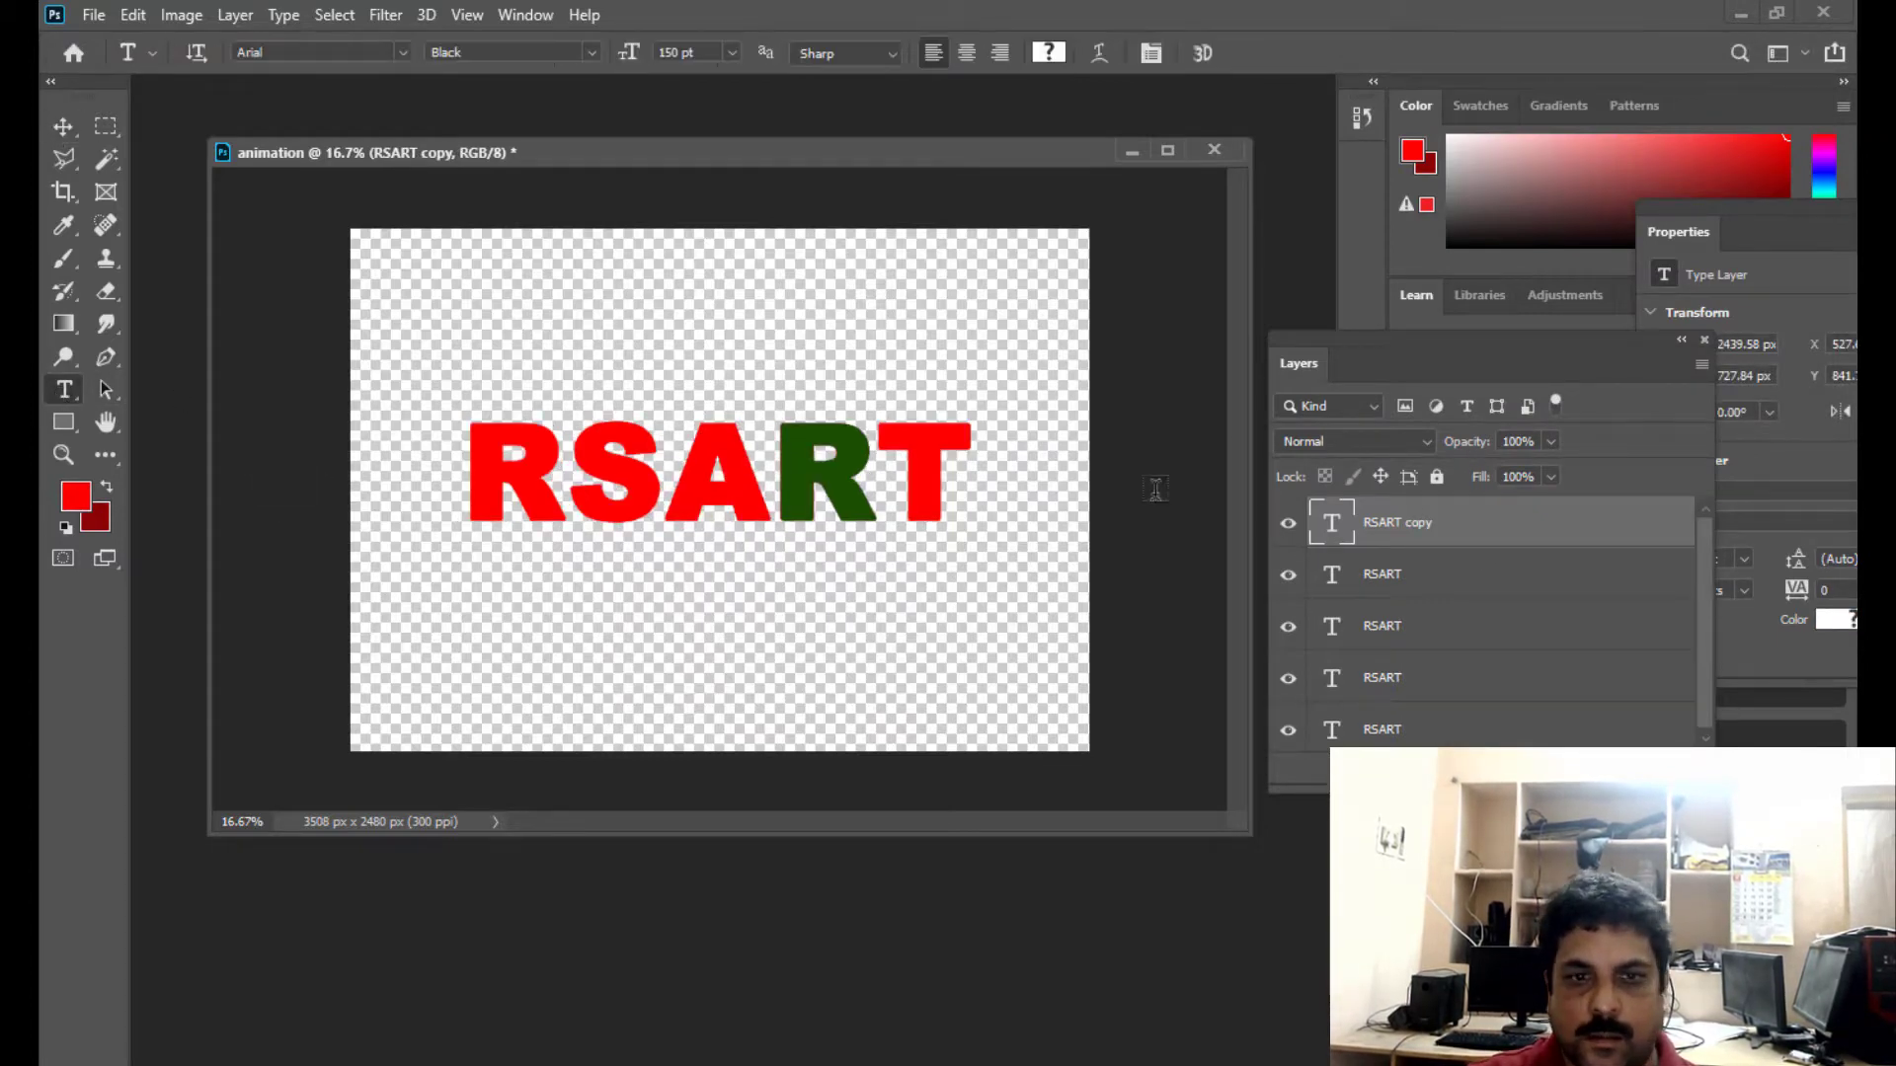
left_click(962, 443)
left_click_drag(969, 443, 891, 436)
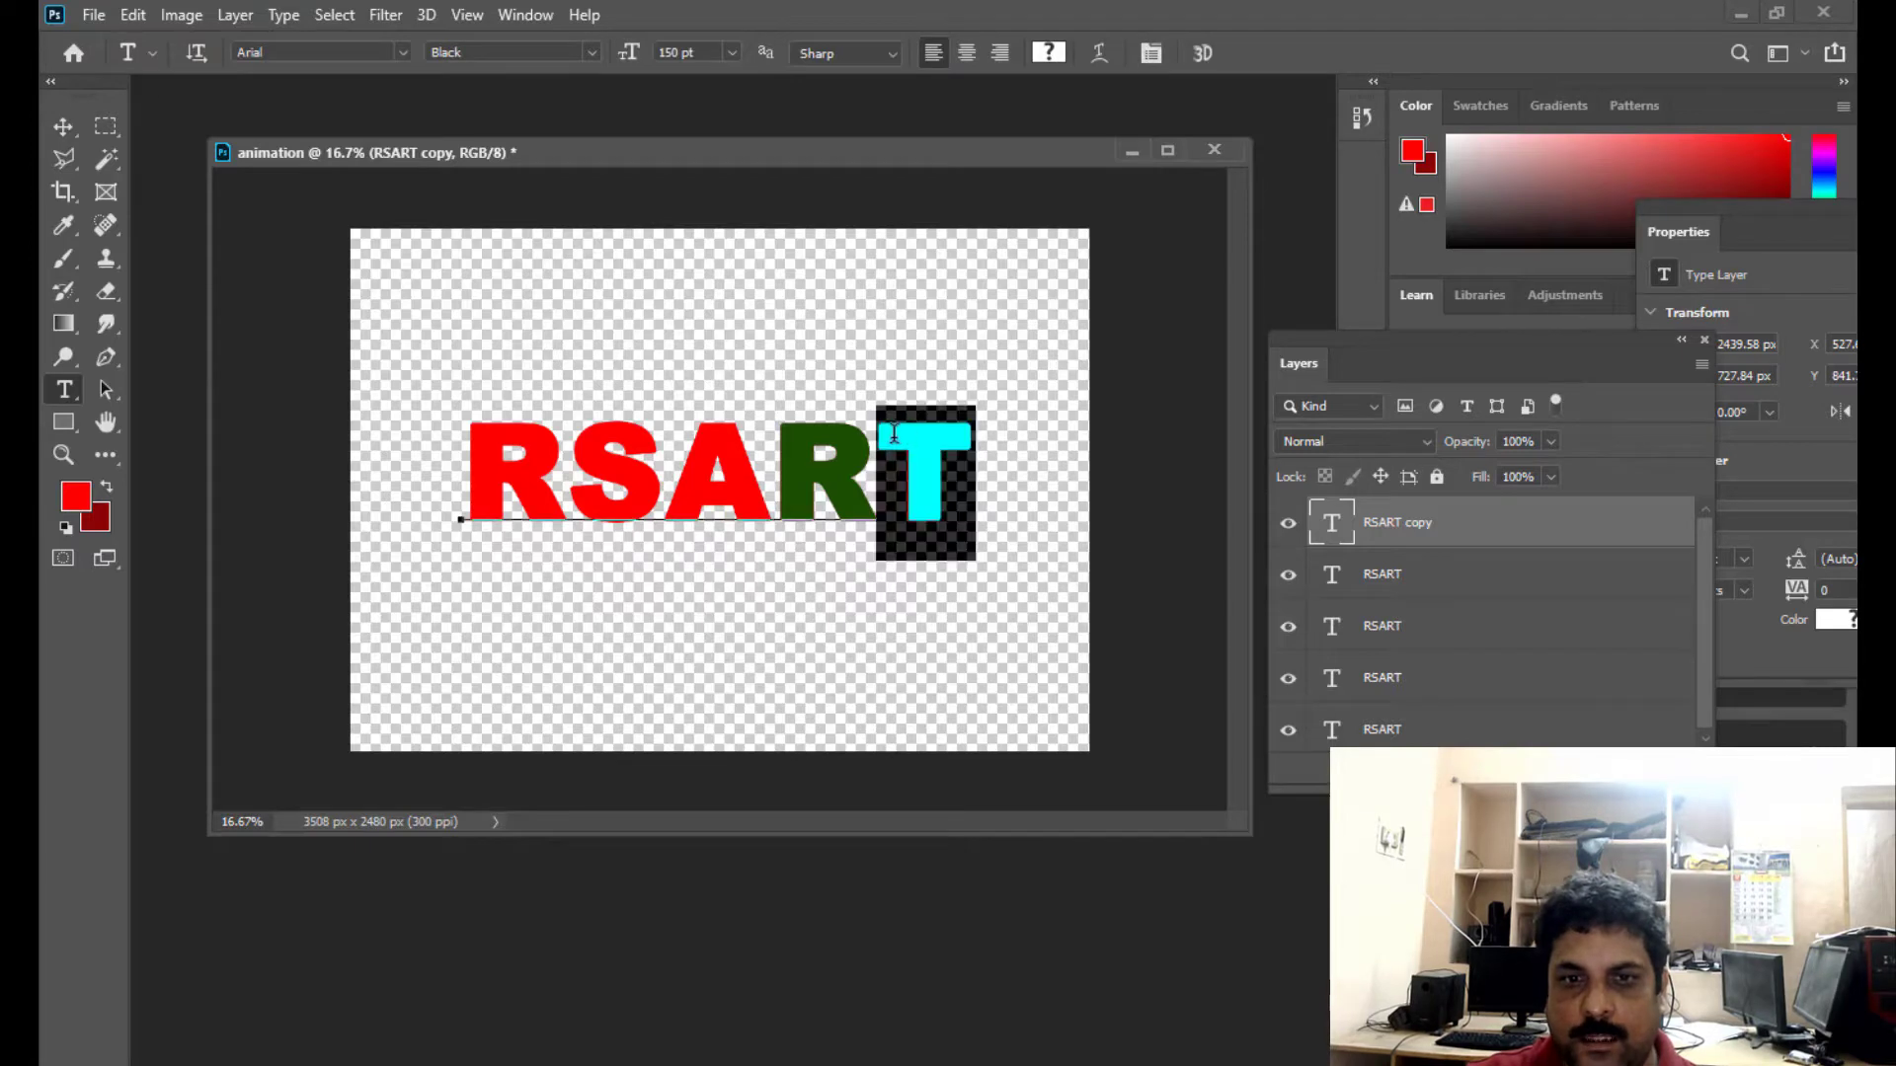
left_click(83, 501)
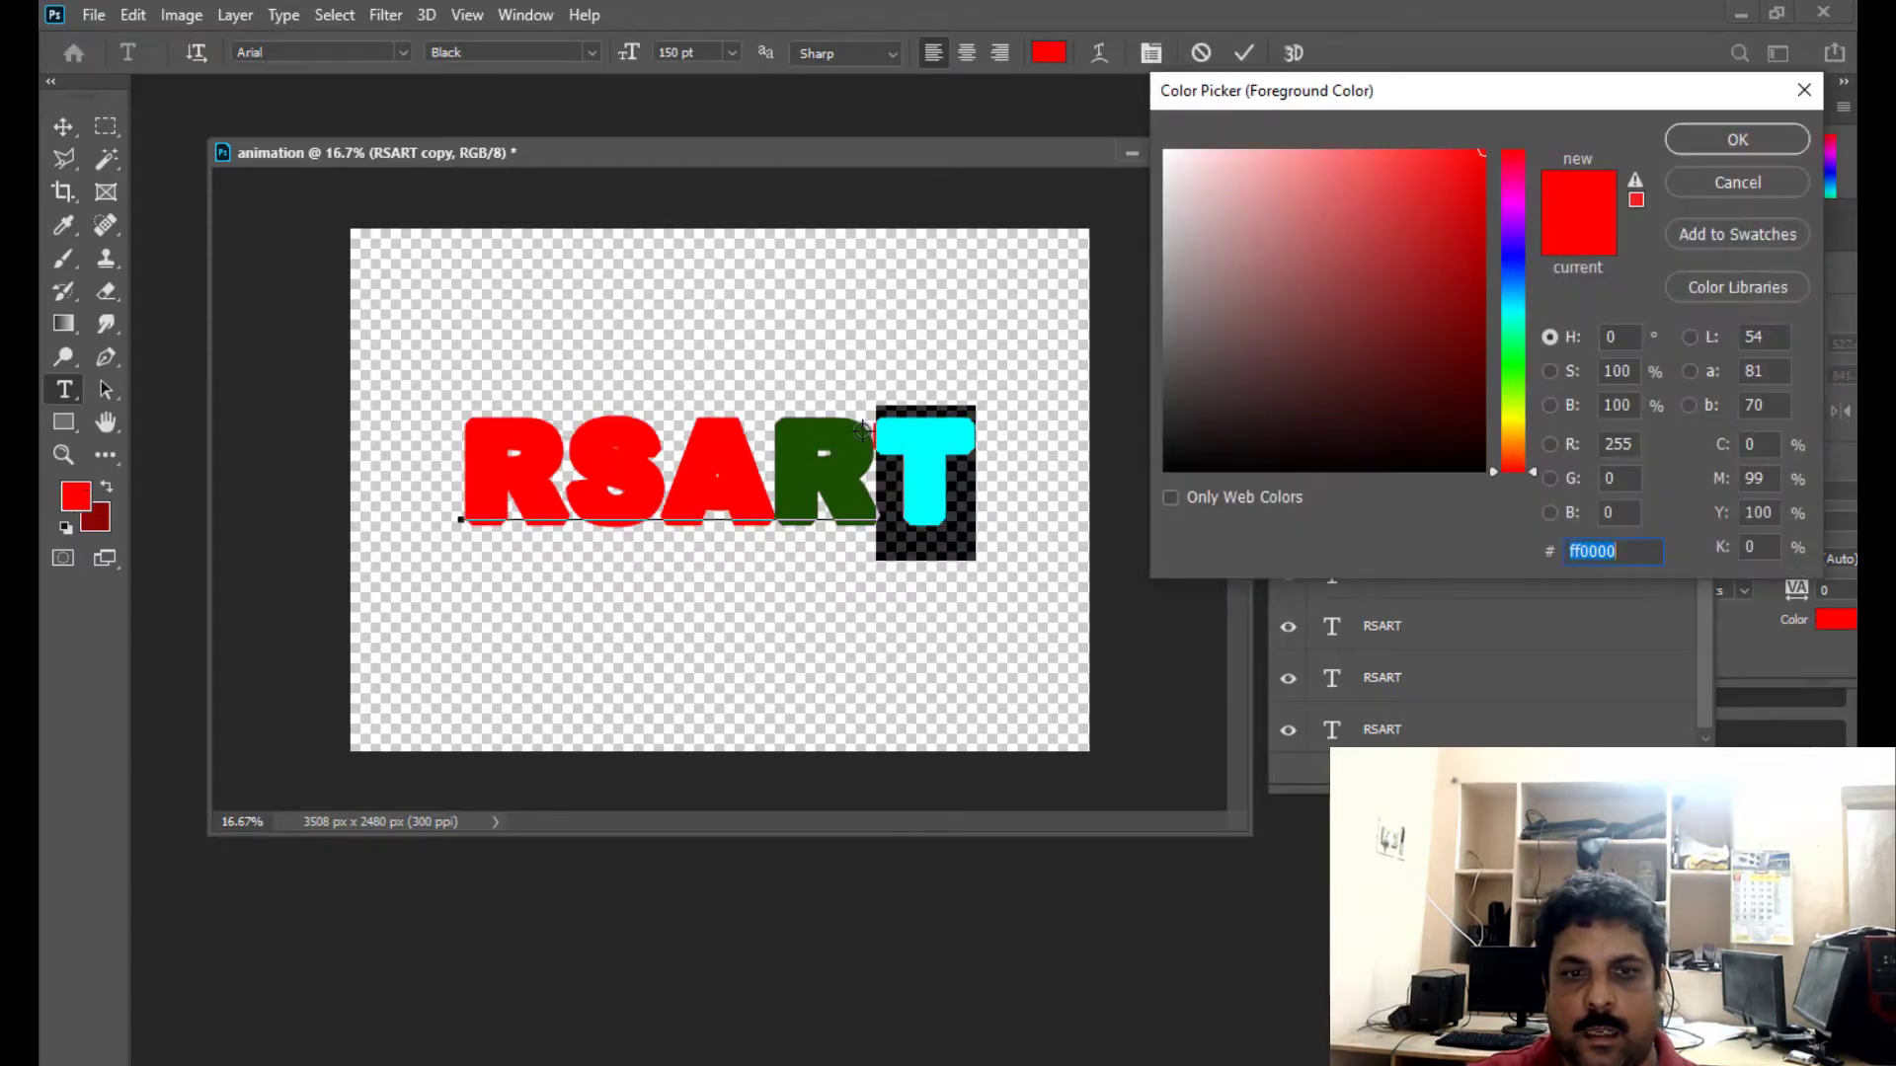
left_click(862, 431)
left_click(1737, 139)
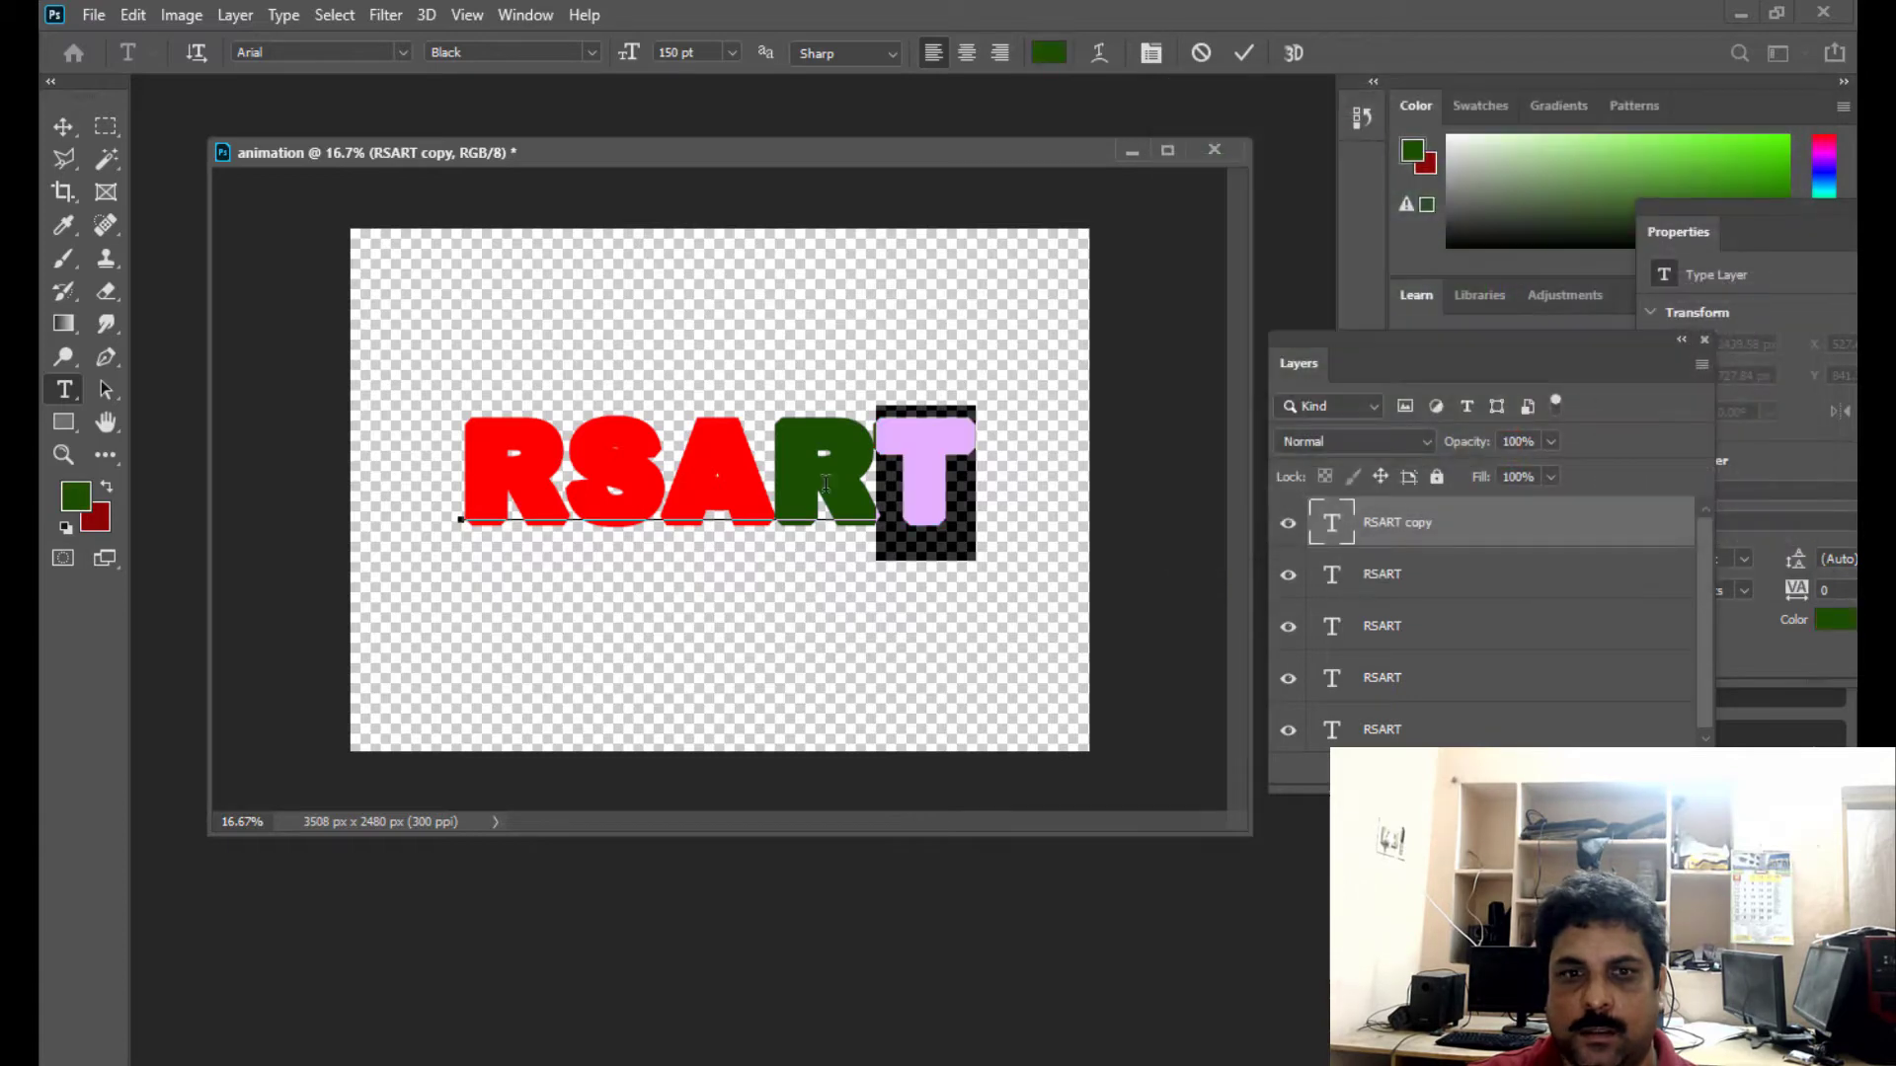
- Recolour the second R in the newest copy with the red sampled from the first R, and commit the text
left_click_drag(874, 471, 785, 474)
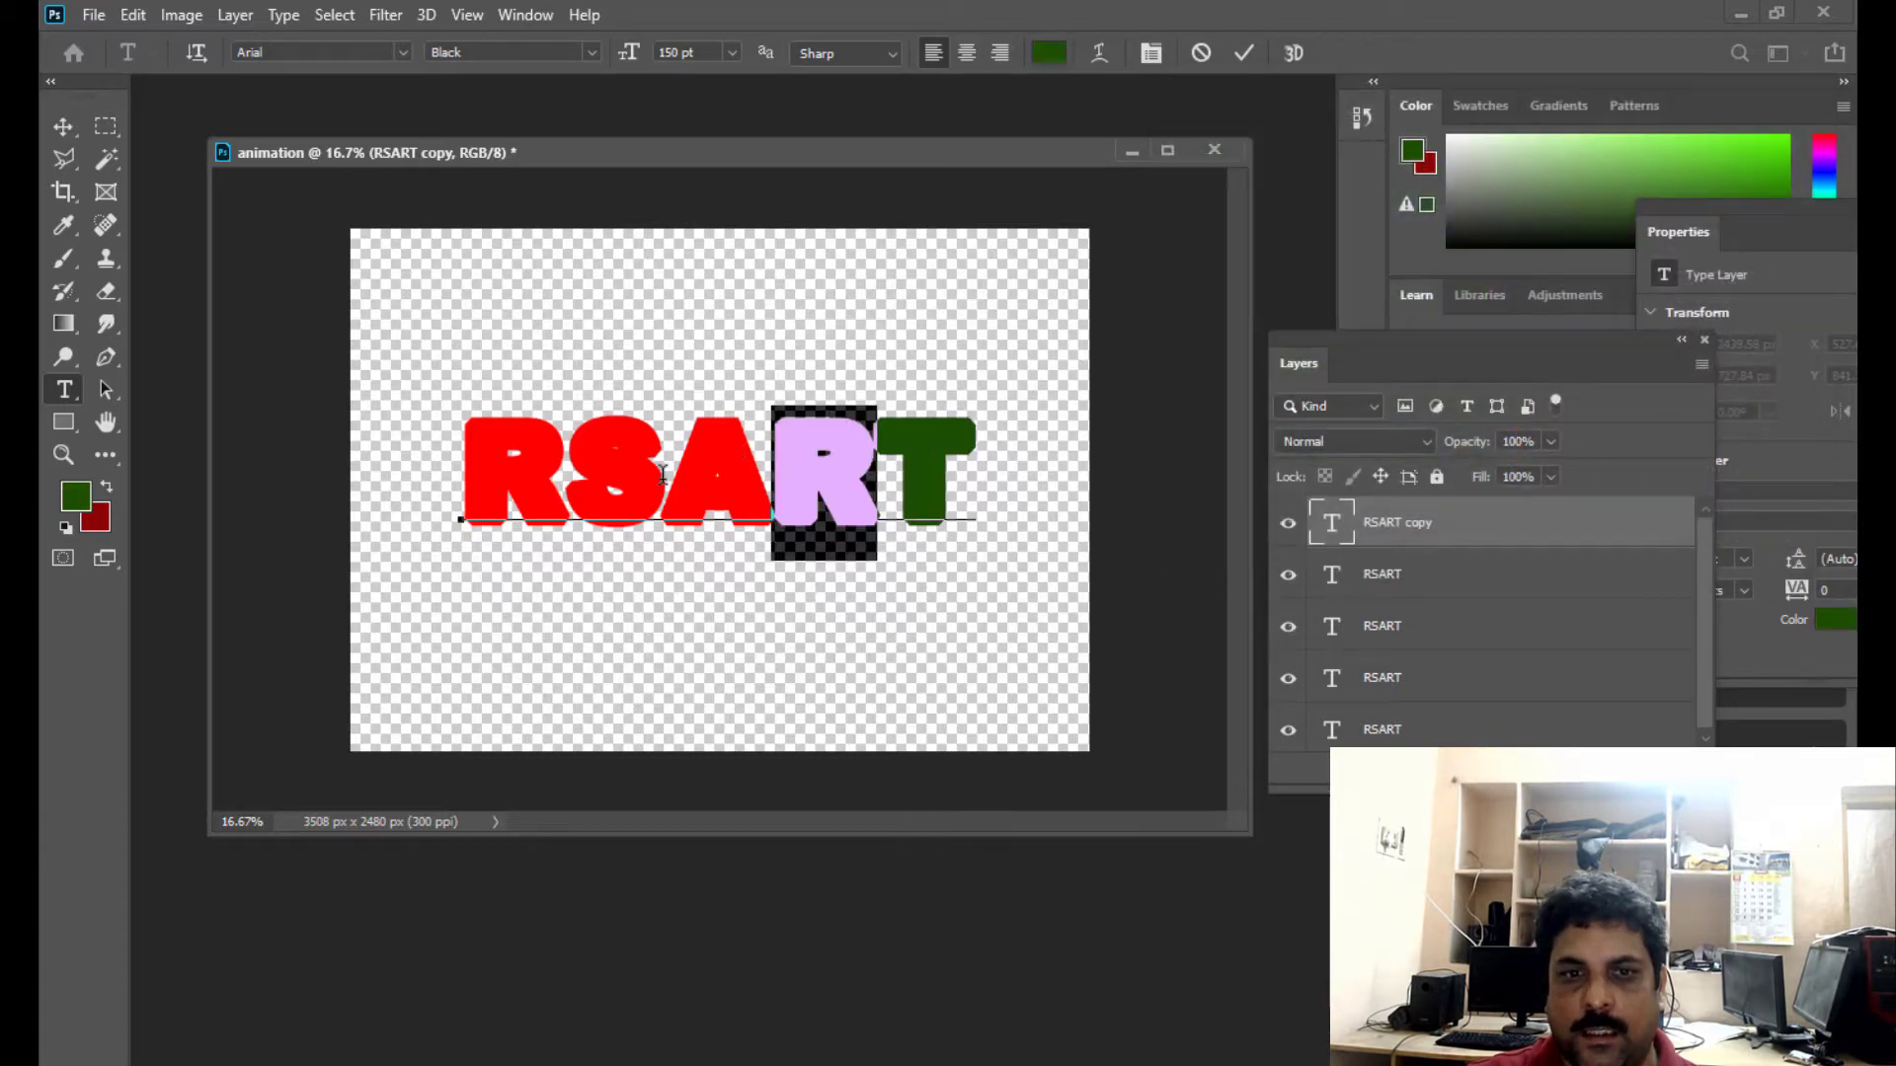
left_click(73, 497)
left_click(540, 431)
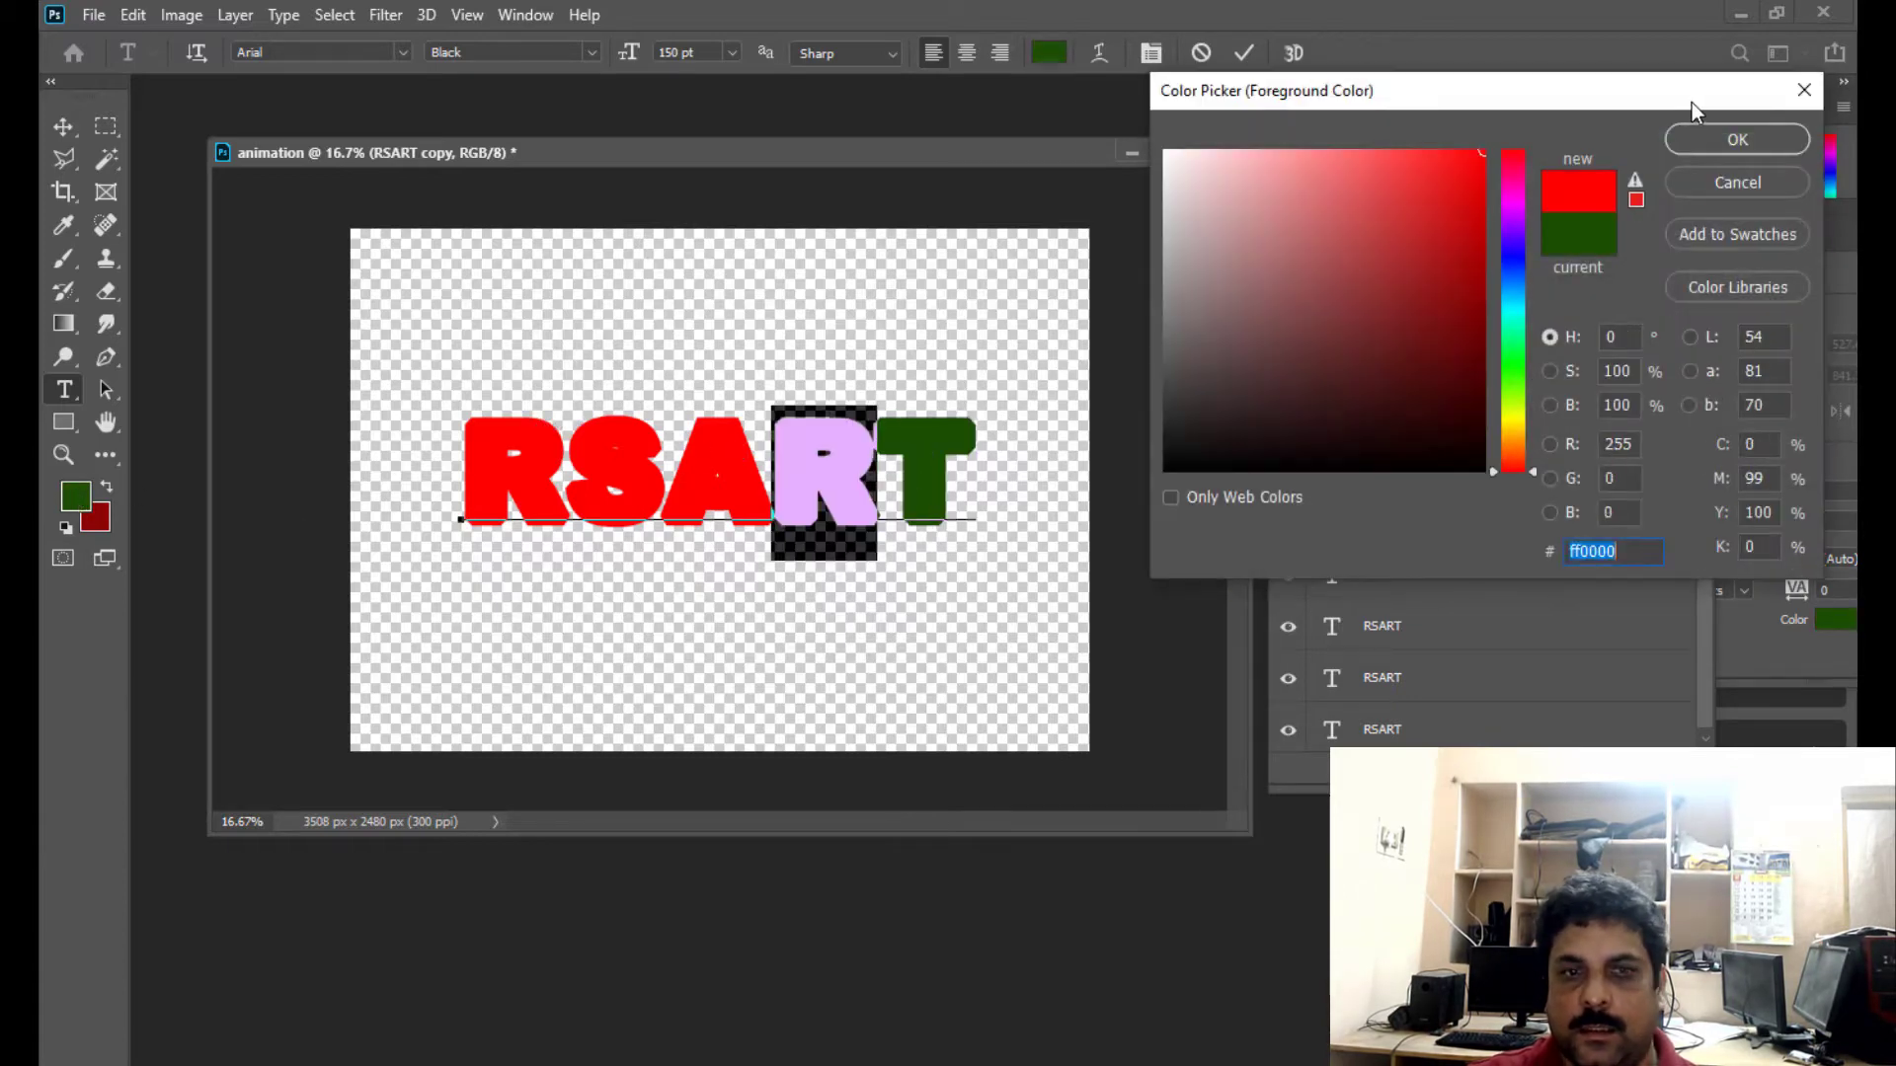
left_click(1711, 142)
left_click(60, 129)
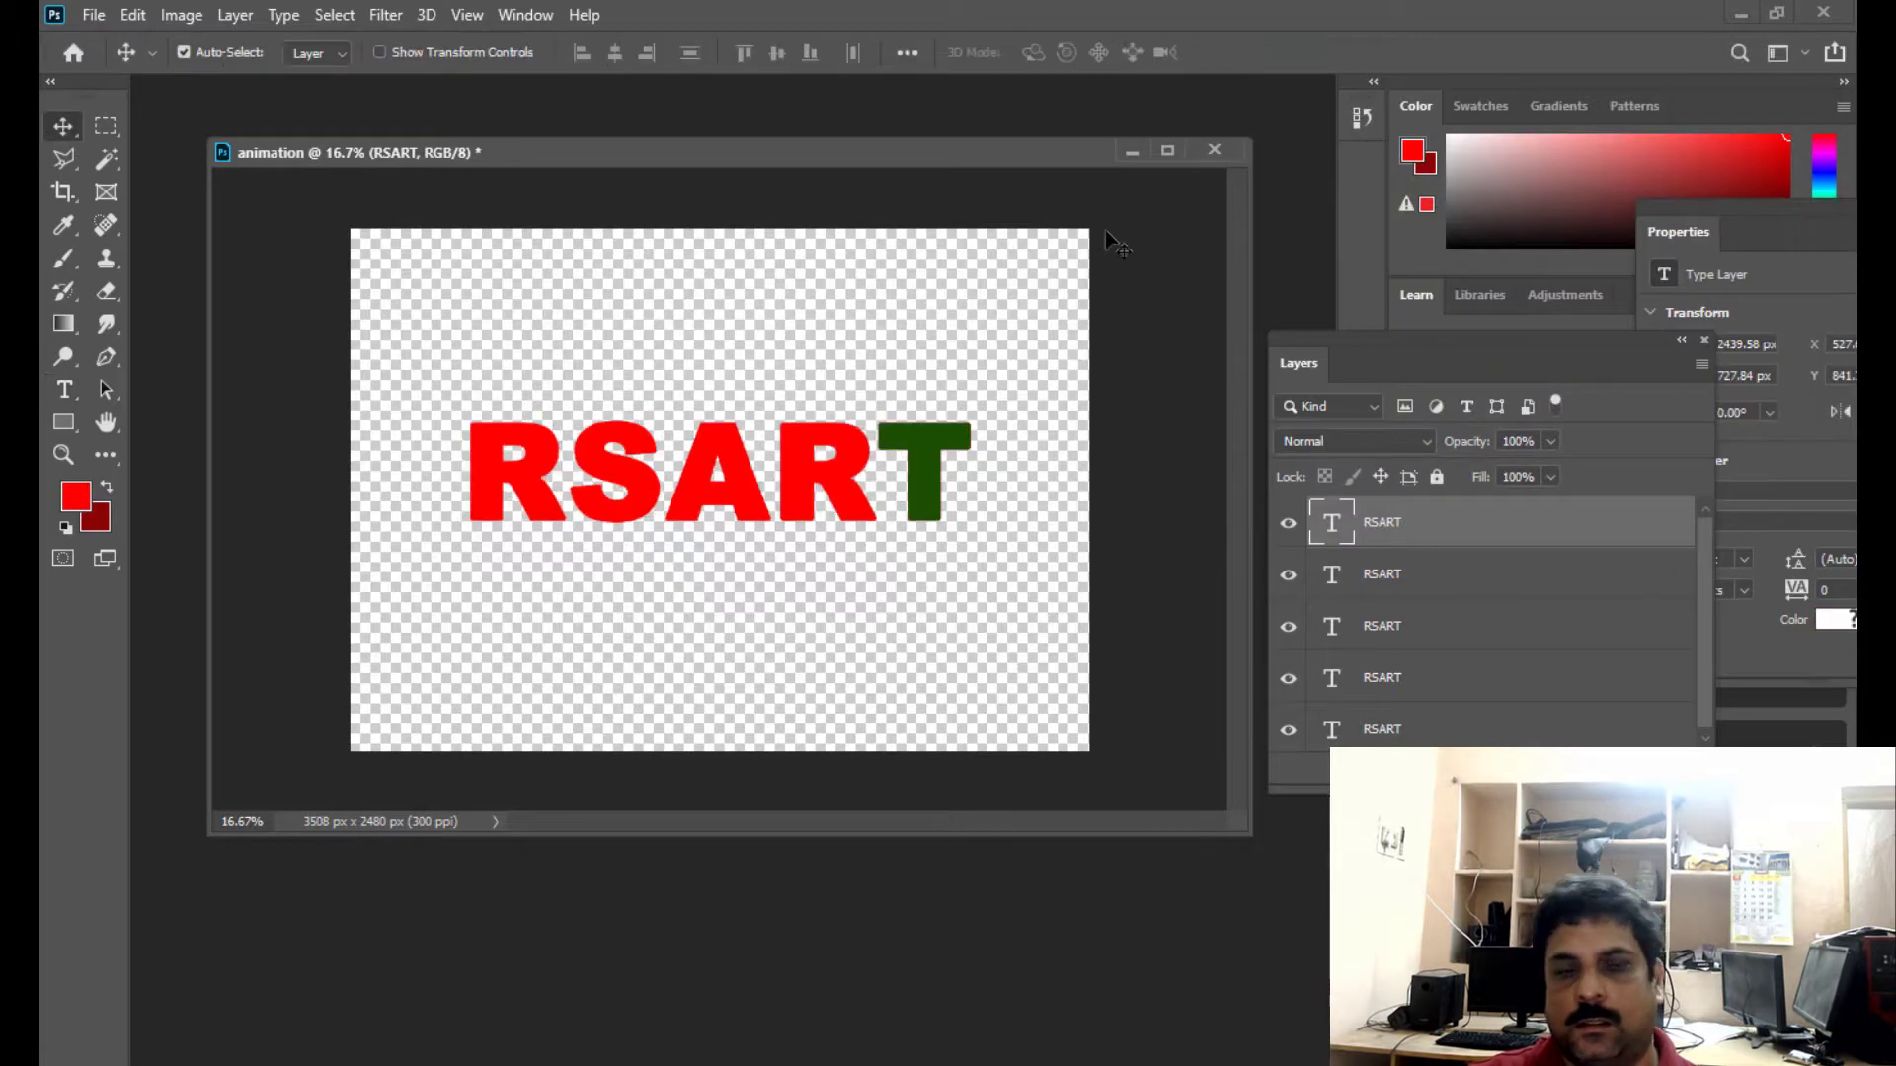
- Move and enlarge the Layers window until all five RSART layers fit, and shift the document window slightly
left_click_drag(1380, 336, 1379, 260)
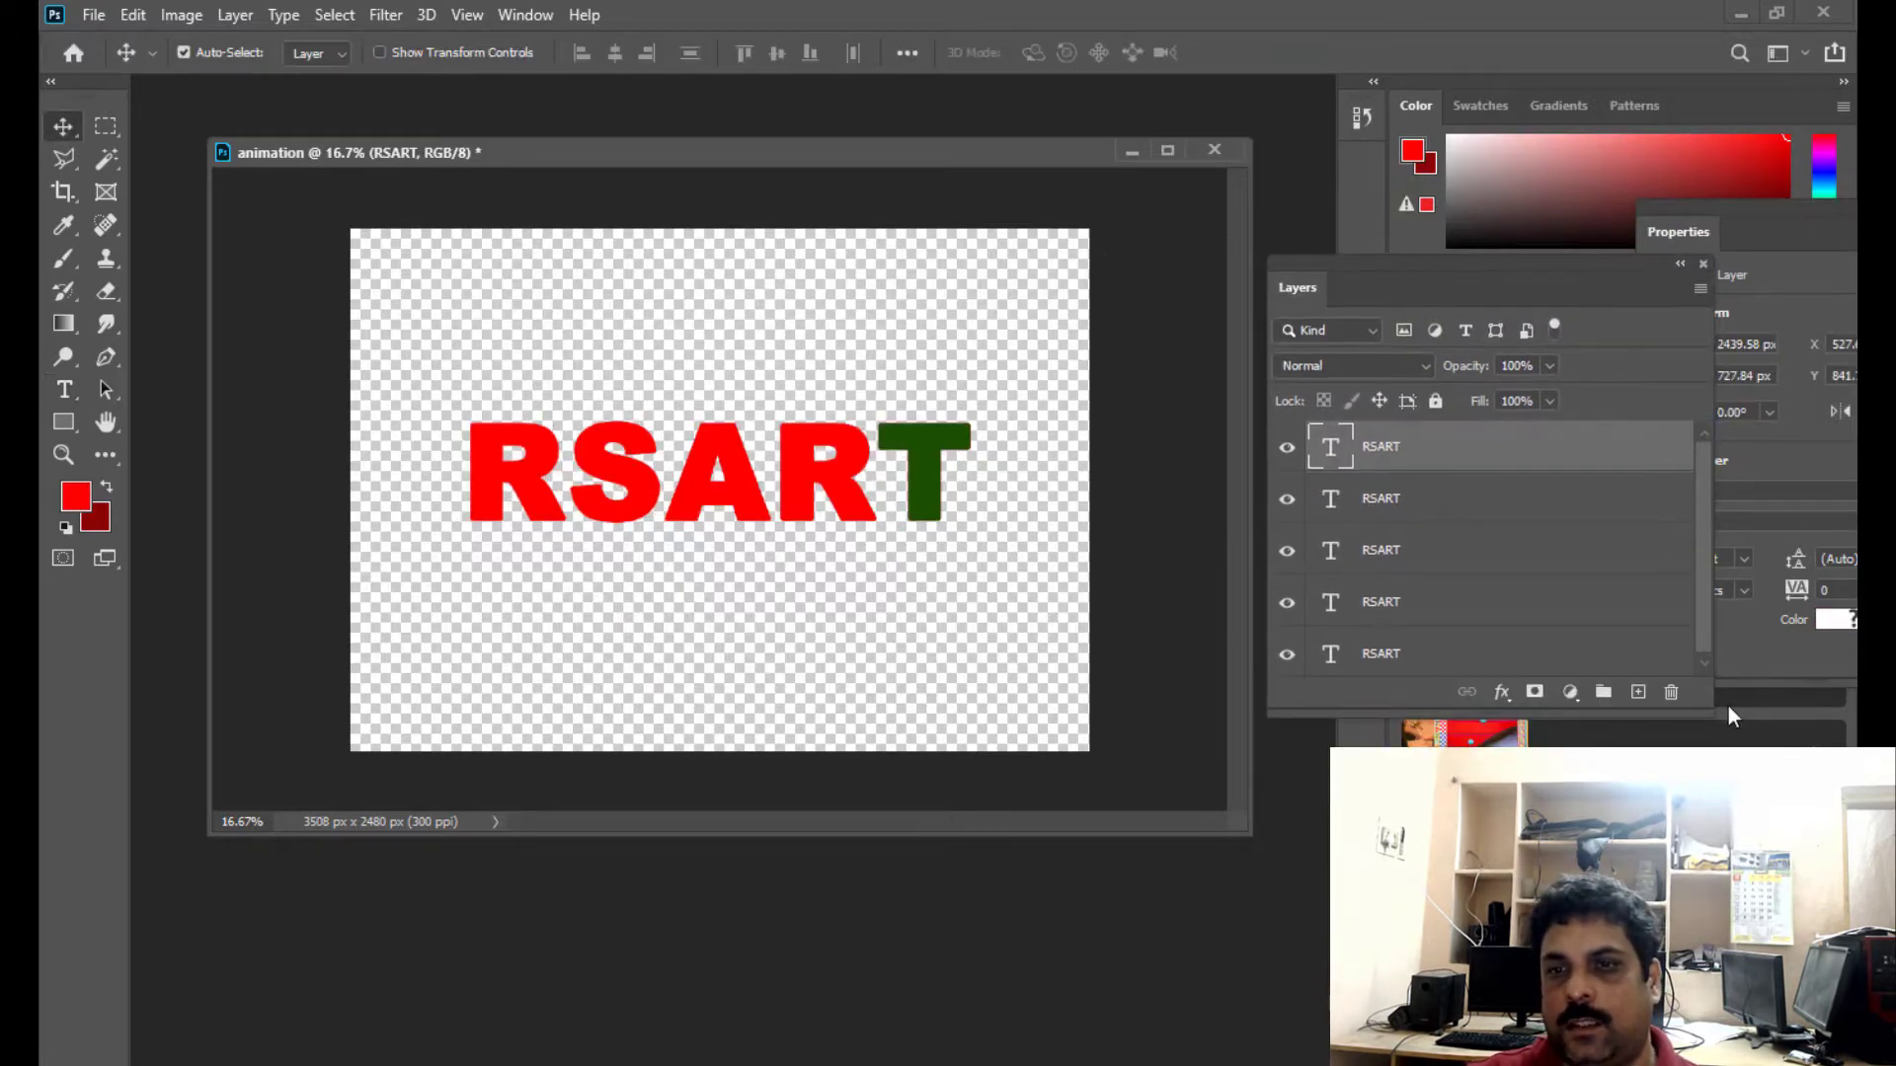
left_click_drag(1696, 702, 1727, 800)
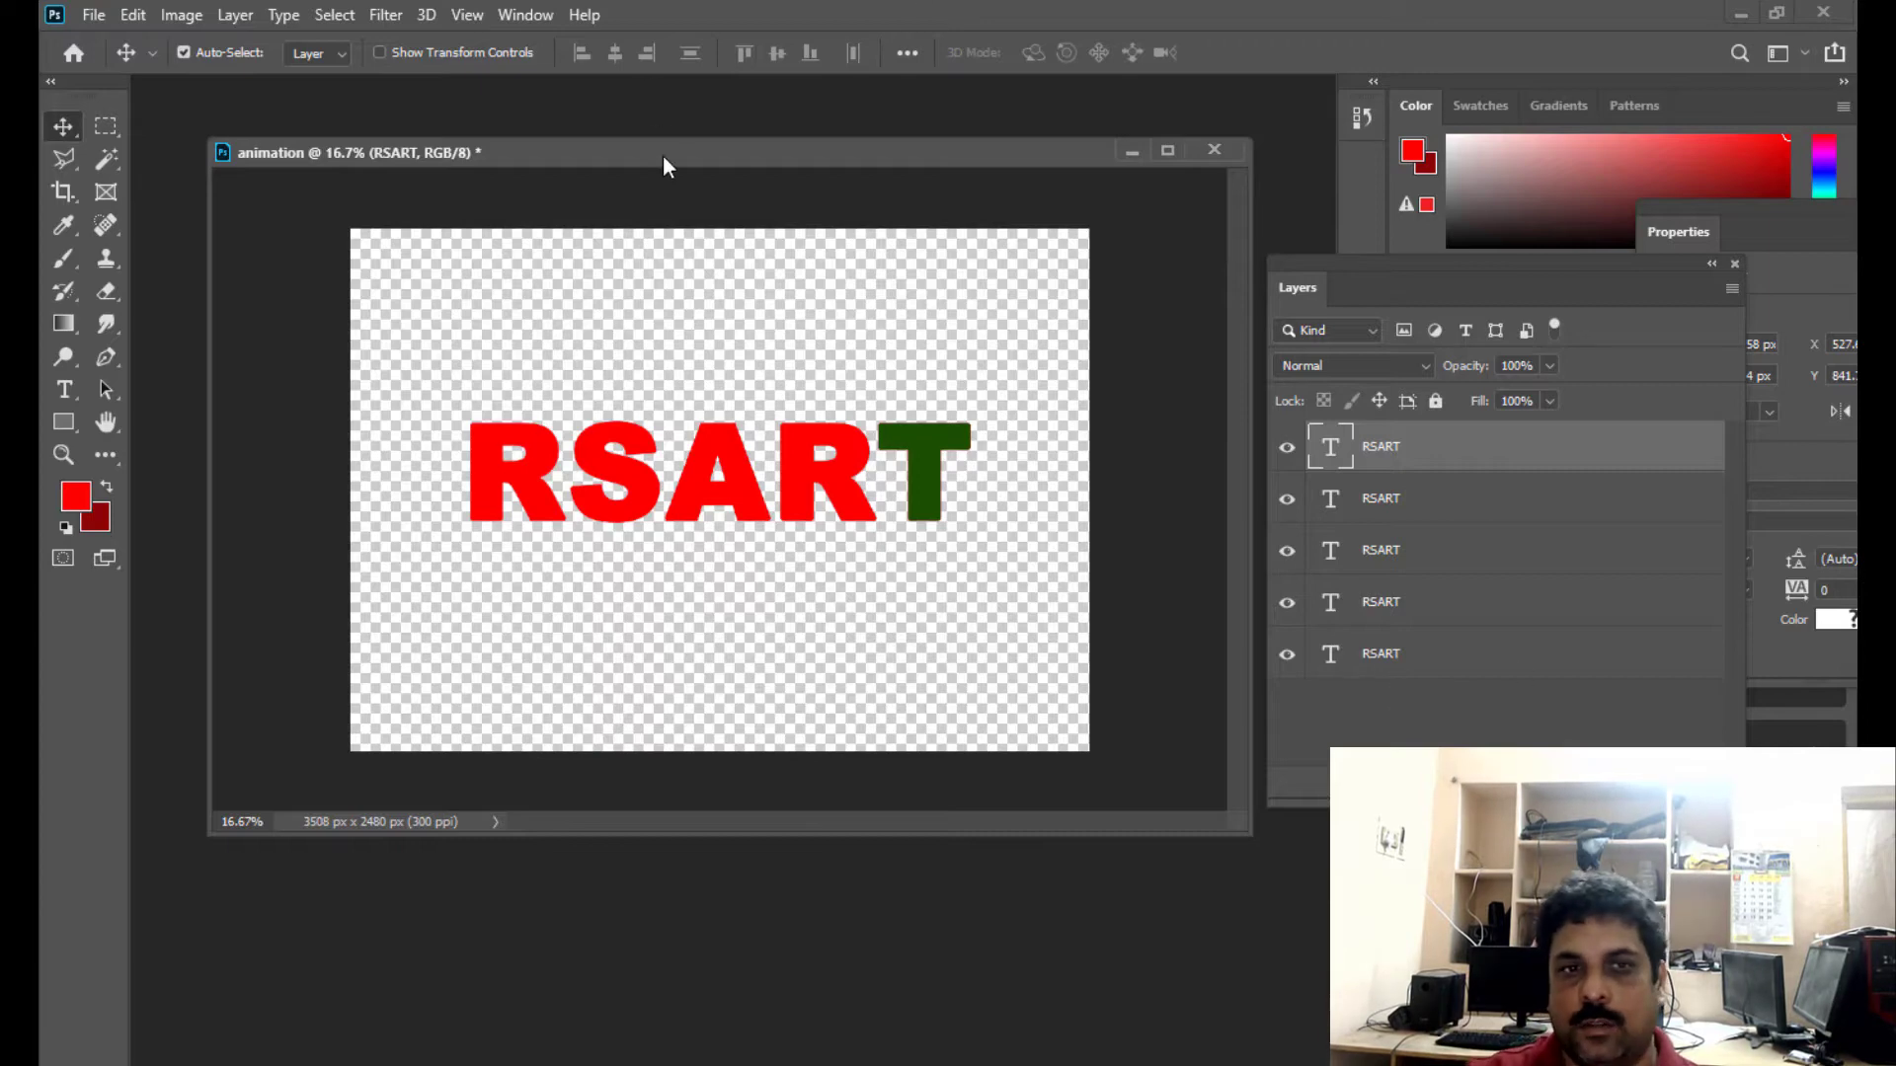
left_click_drag(664, 156, 653, 173)
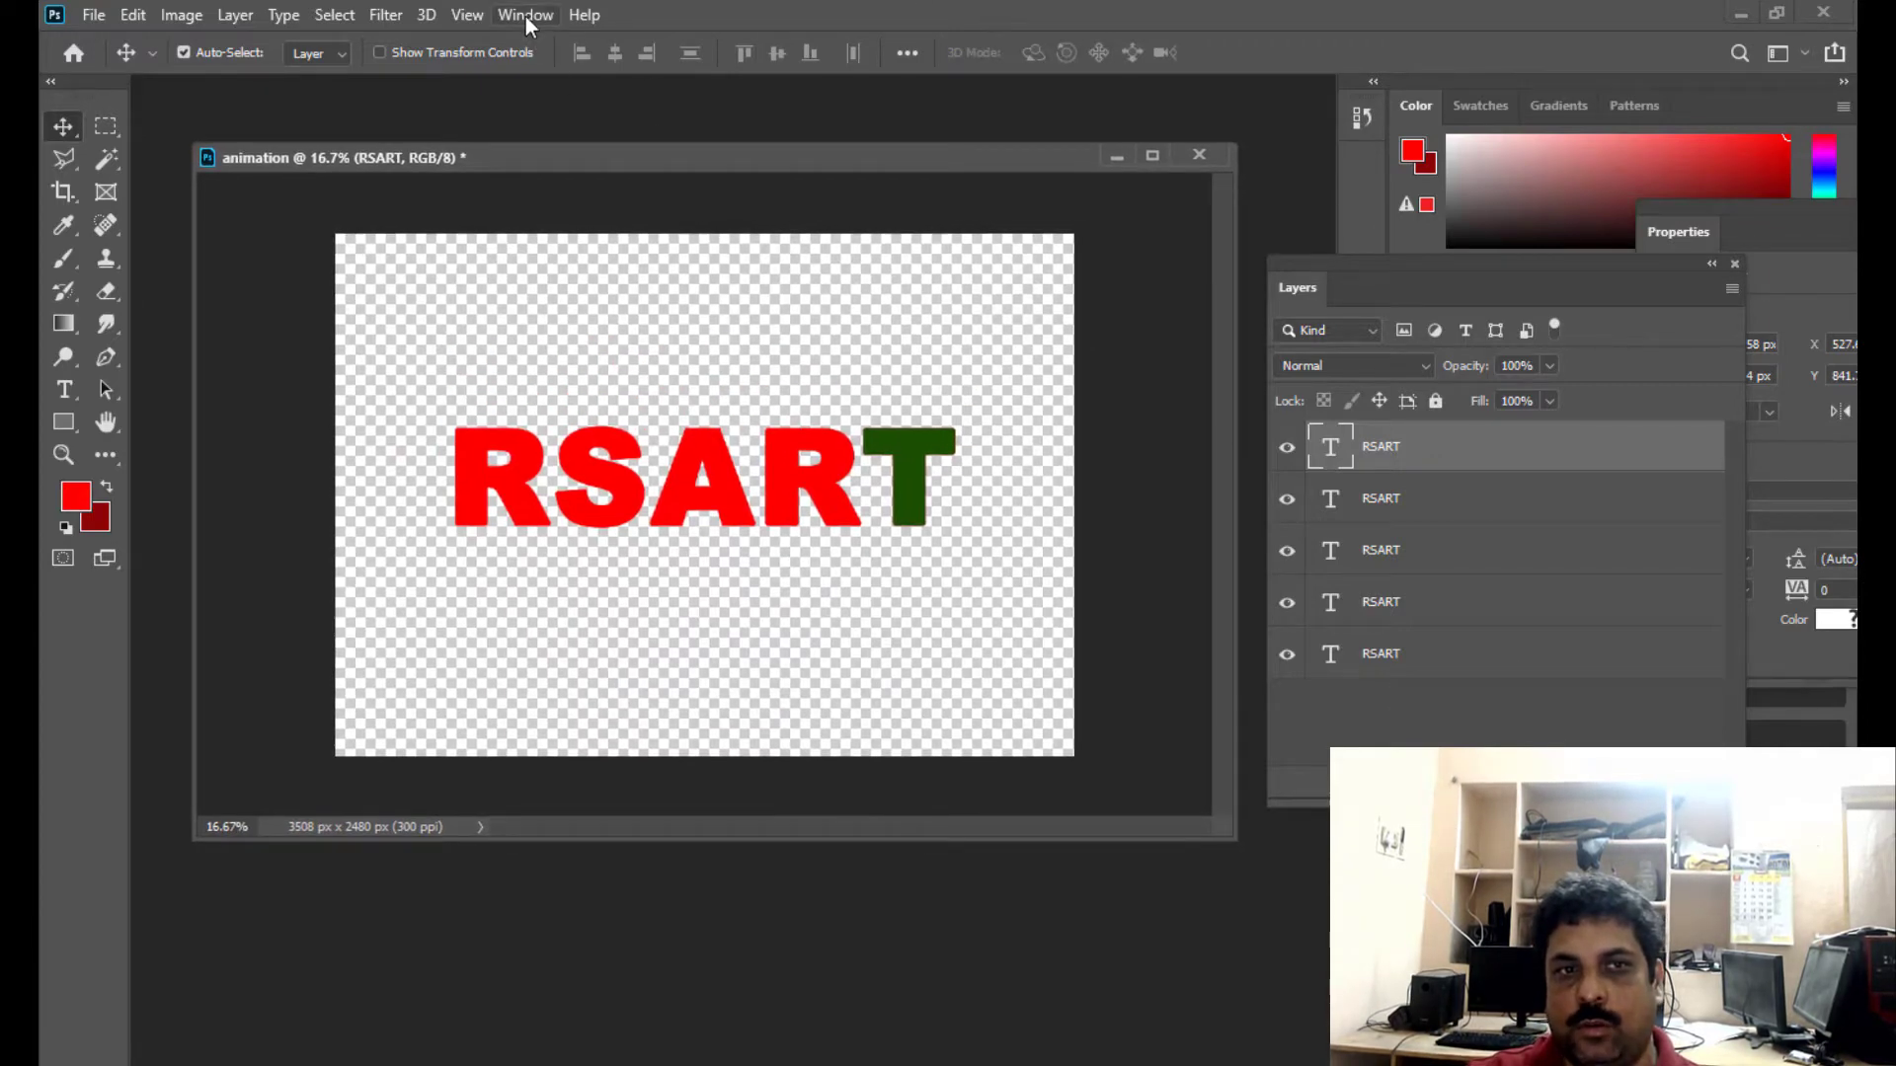
- Show the Timeline and float it over the canvas area below the RSART text
left_click(526, 16)
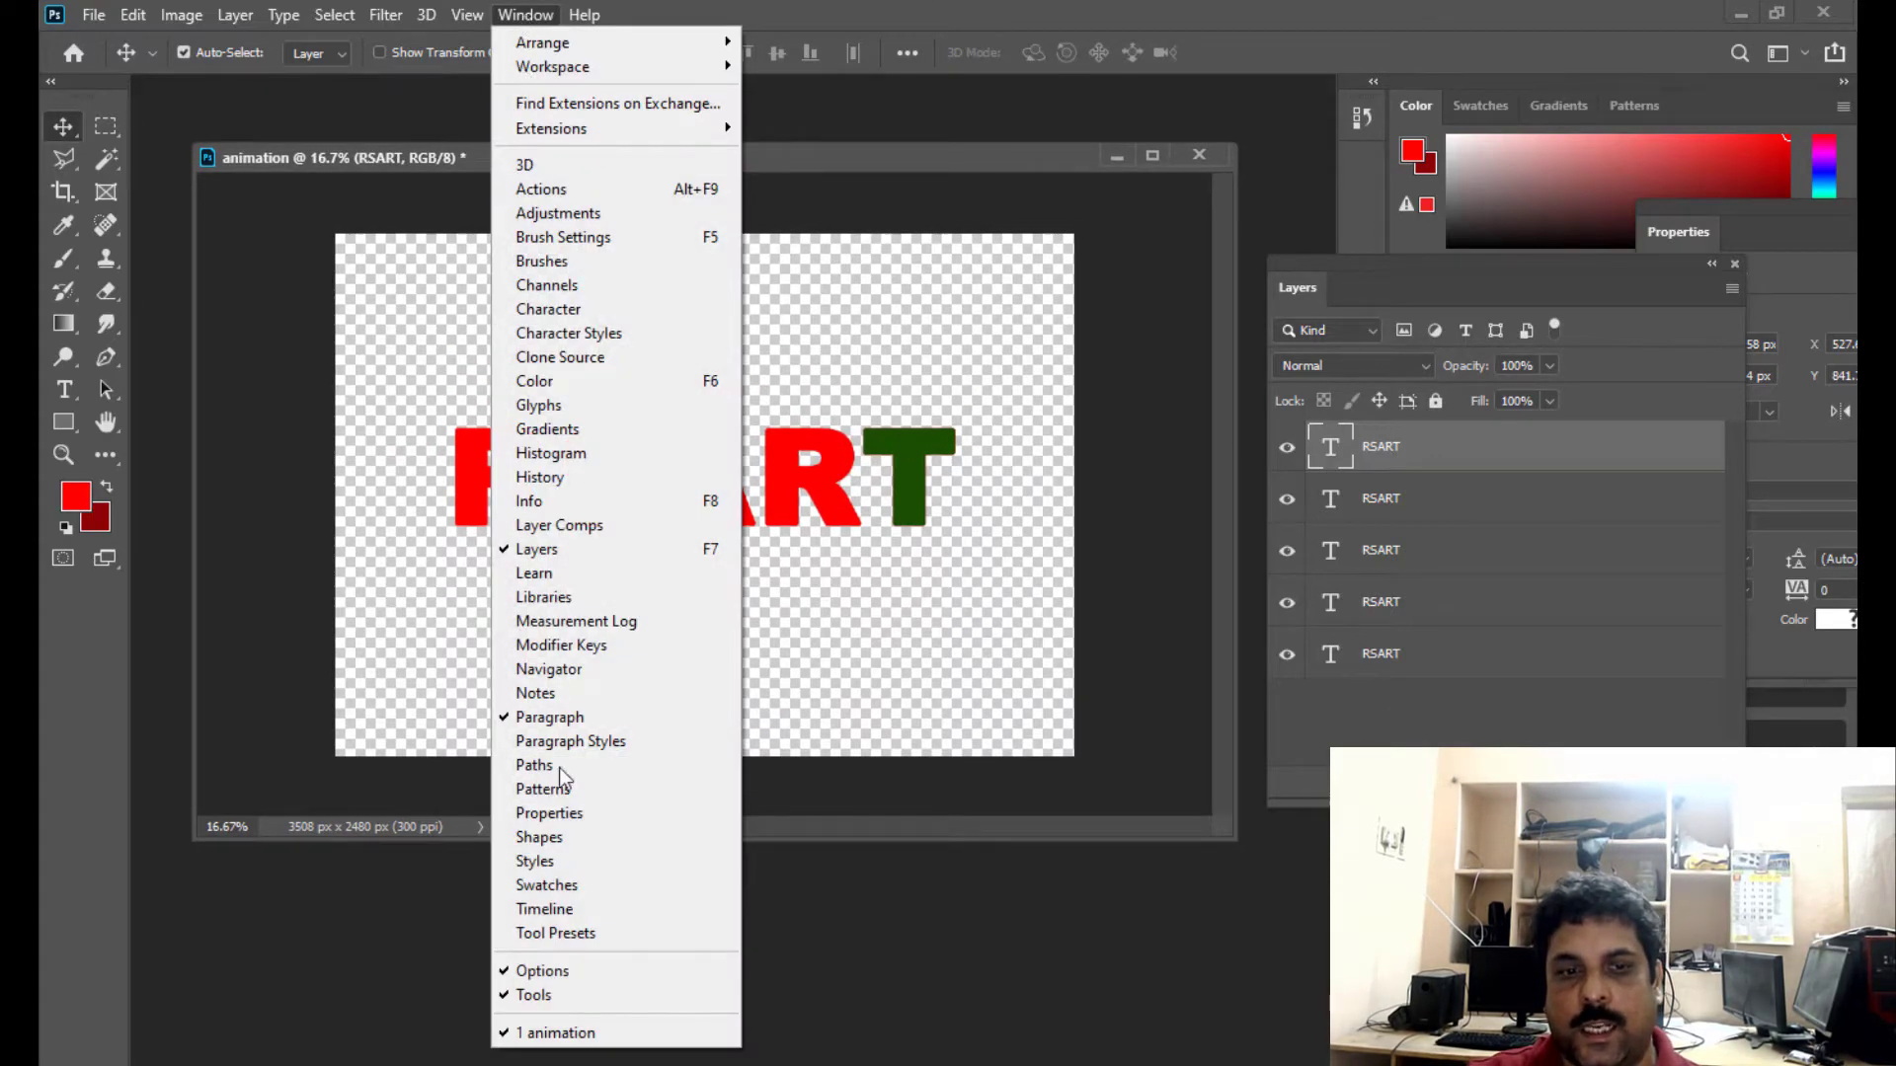
left_click(546, 908)
left_click_drag(163, 924, 247, 661)
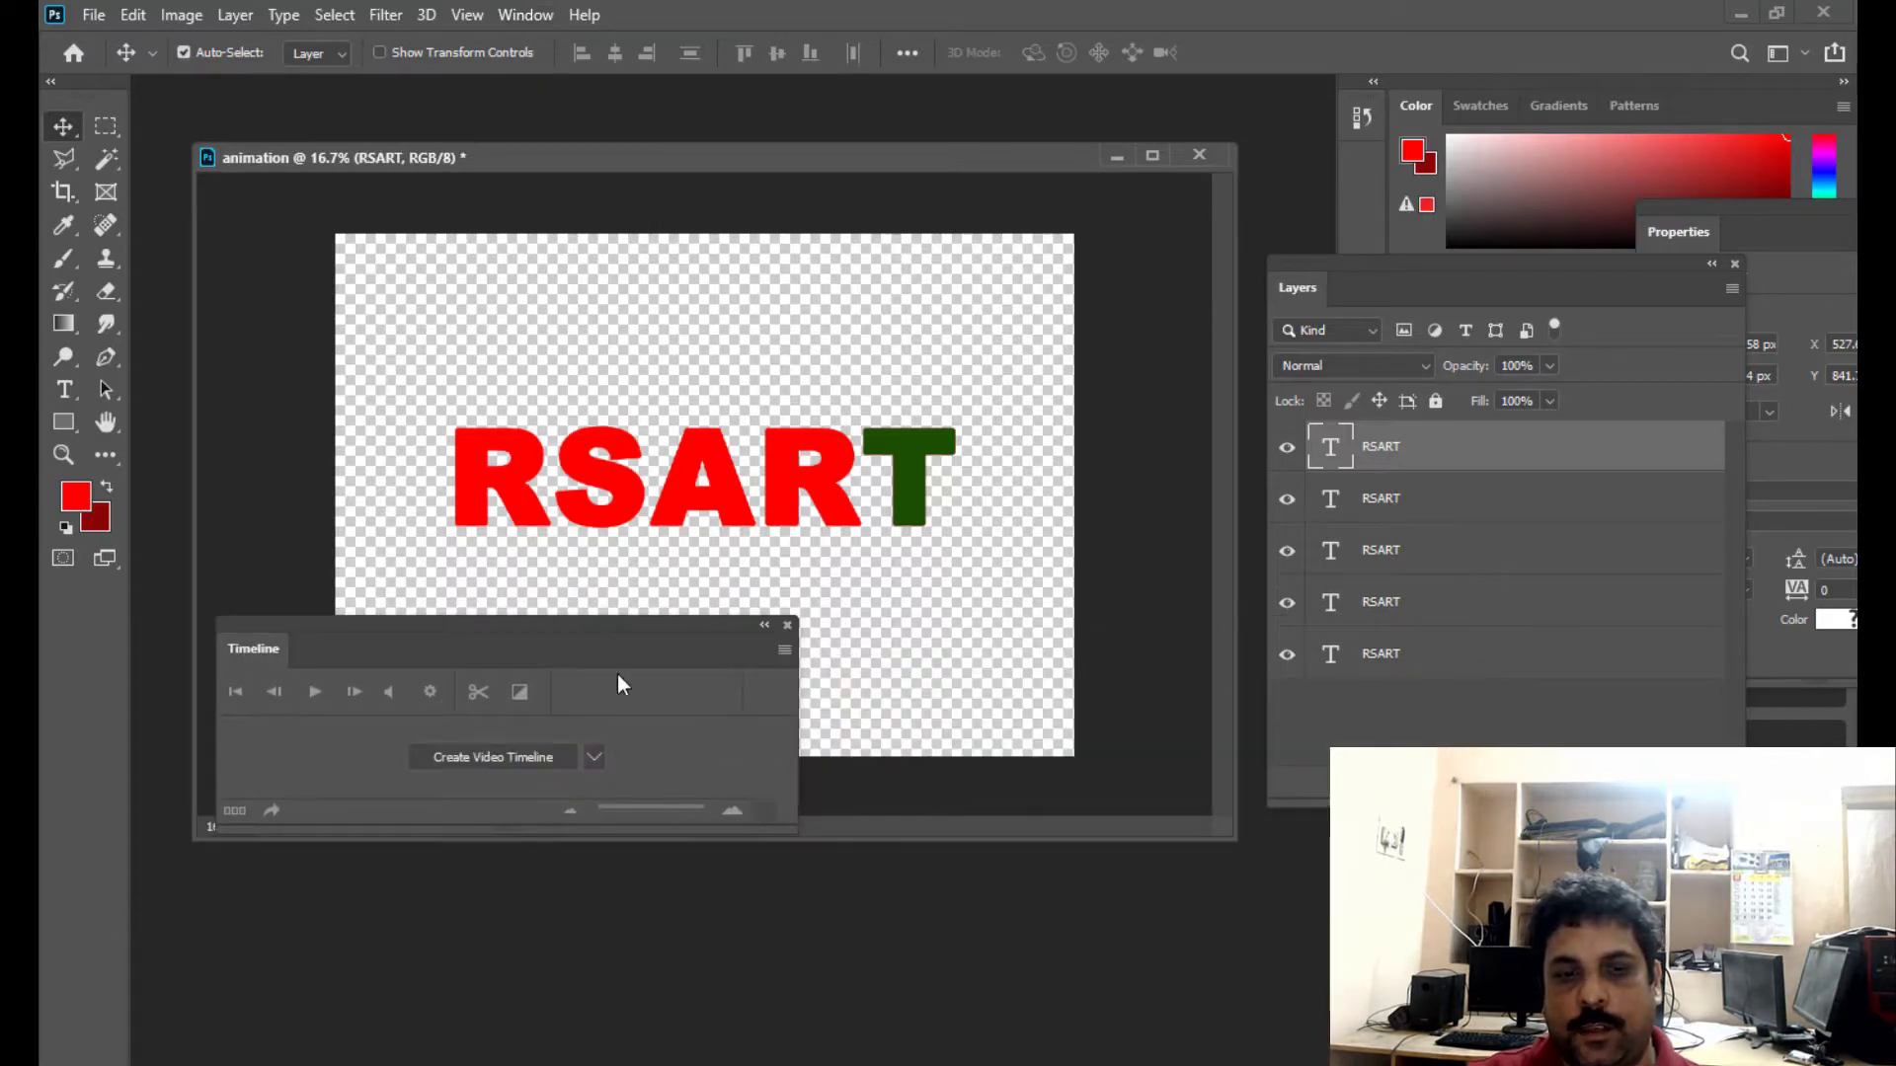
left_click_drag(571, 626, 711, 634)
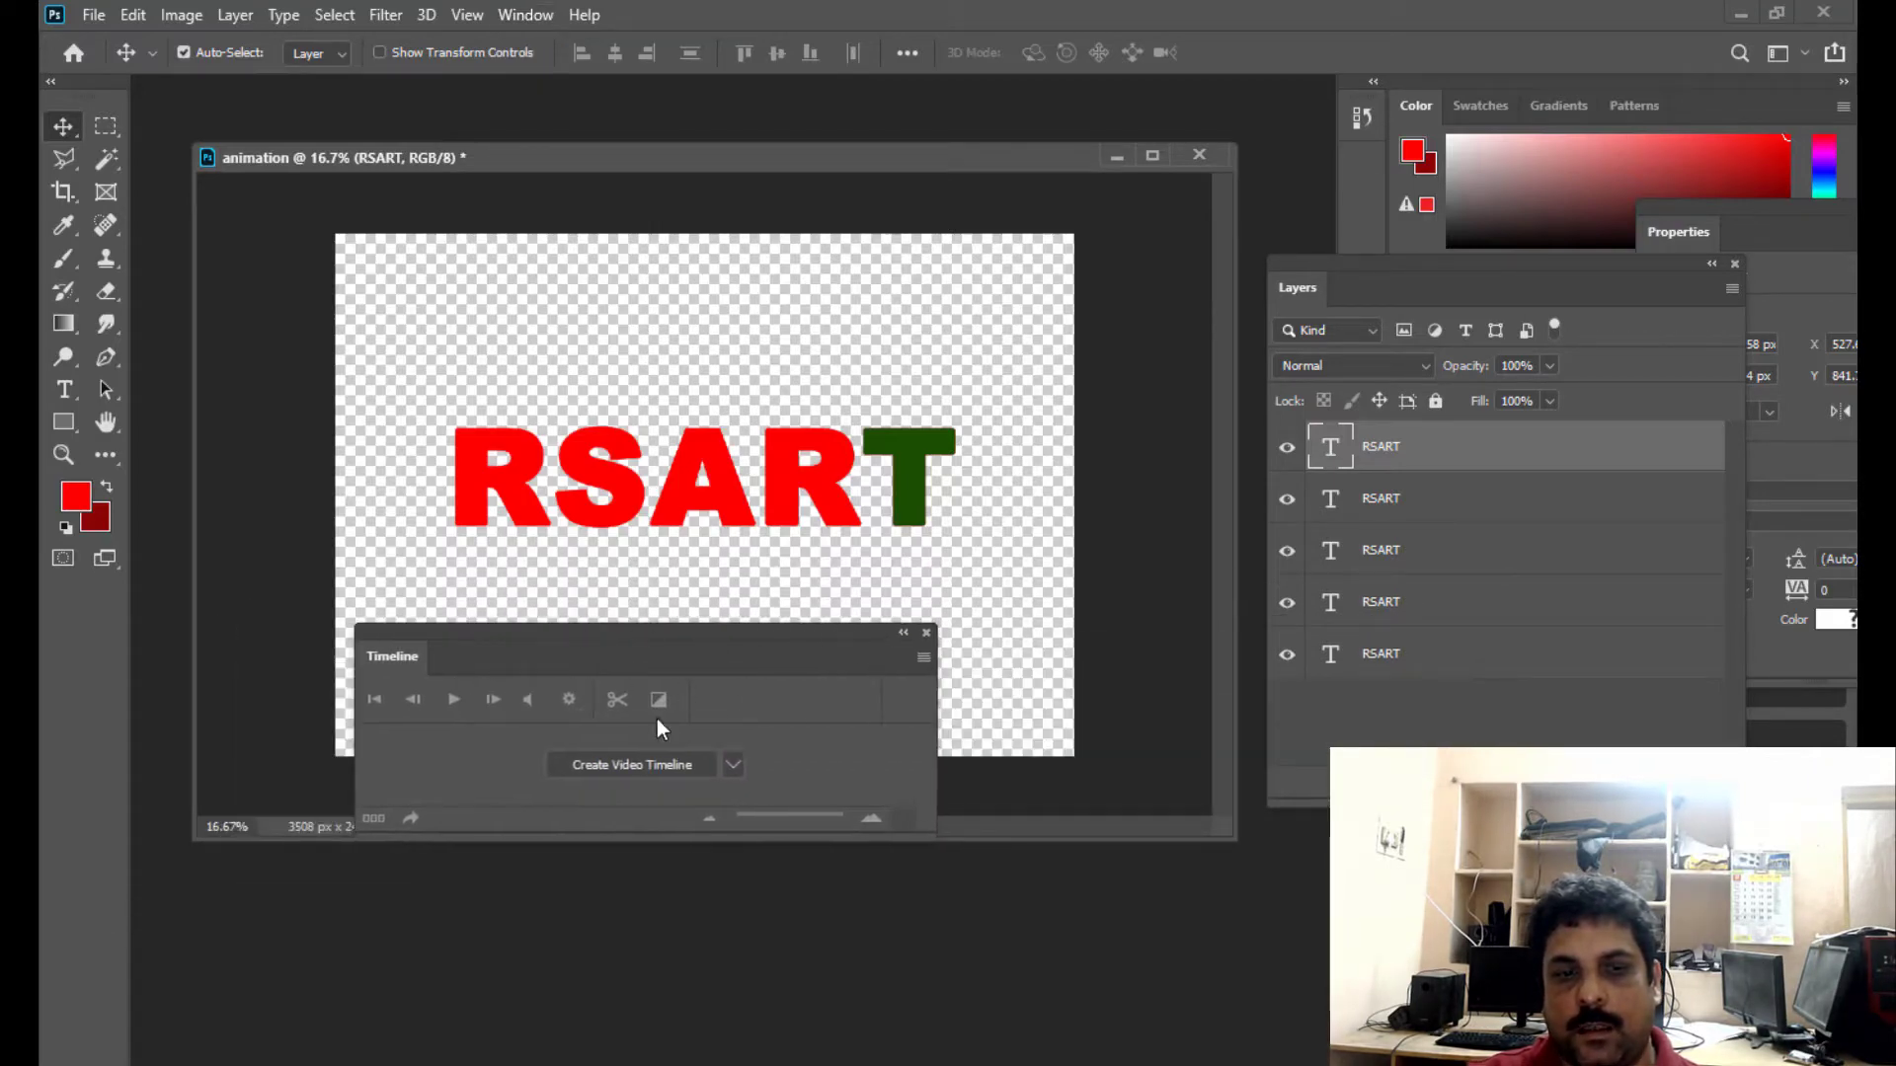
- Create a frame animation in the Timeline and reposition the Timeline window clear of the RSART text
left_click(732, 764)
left_click(675, 811)
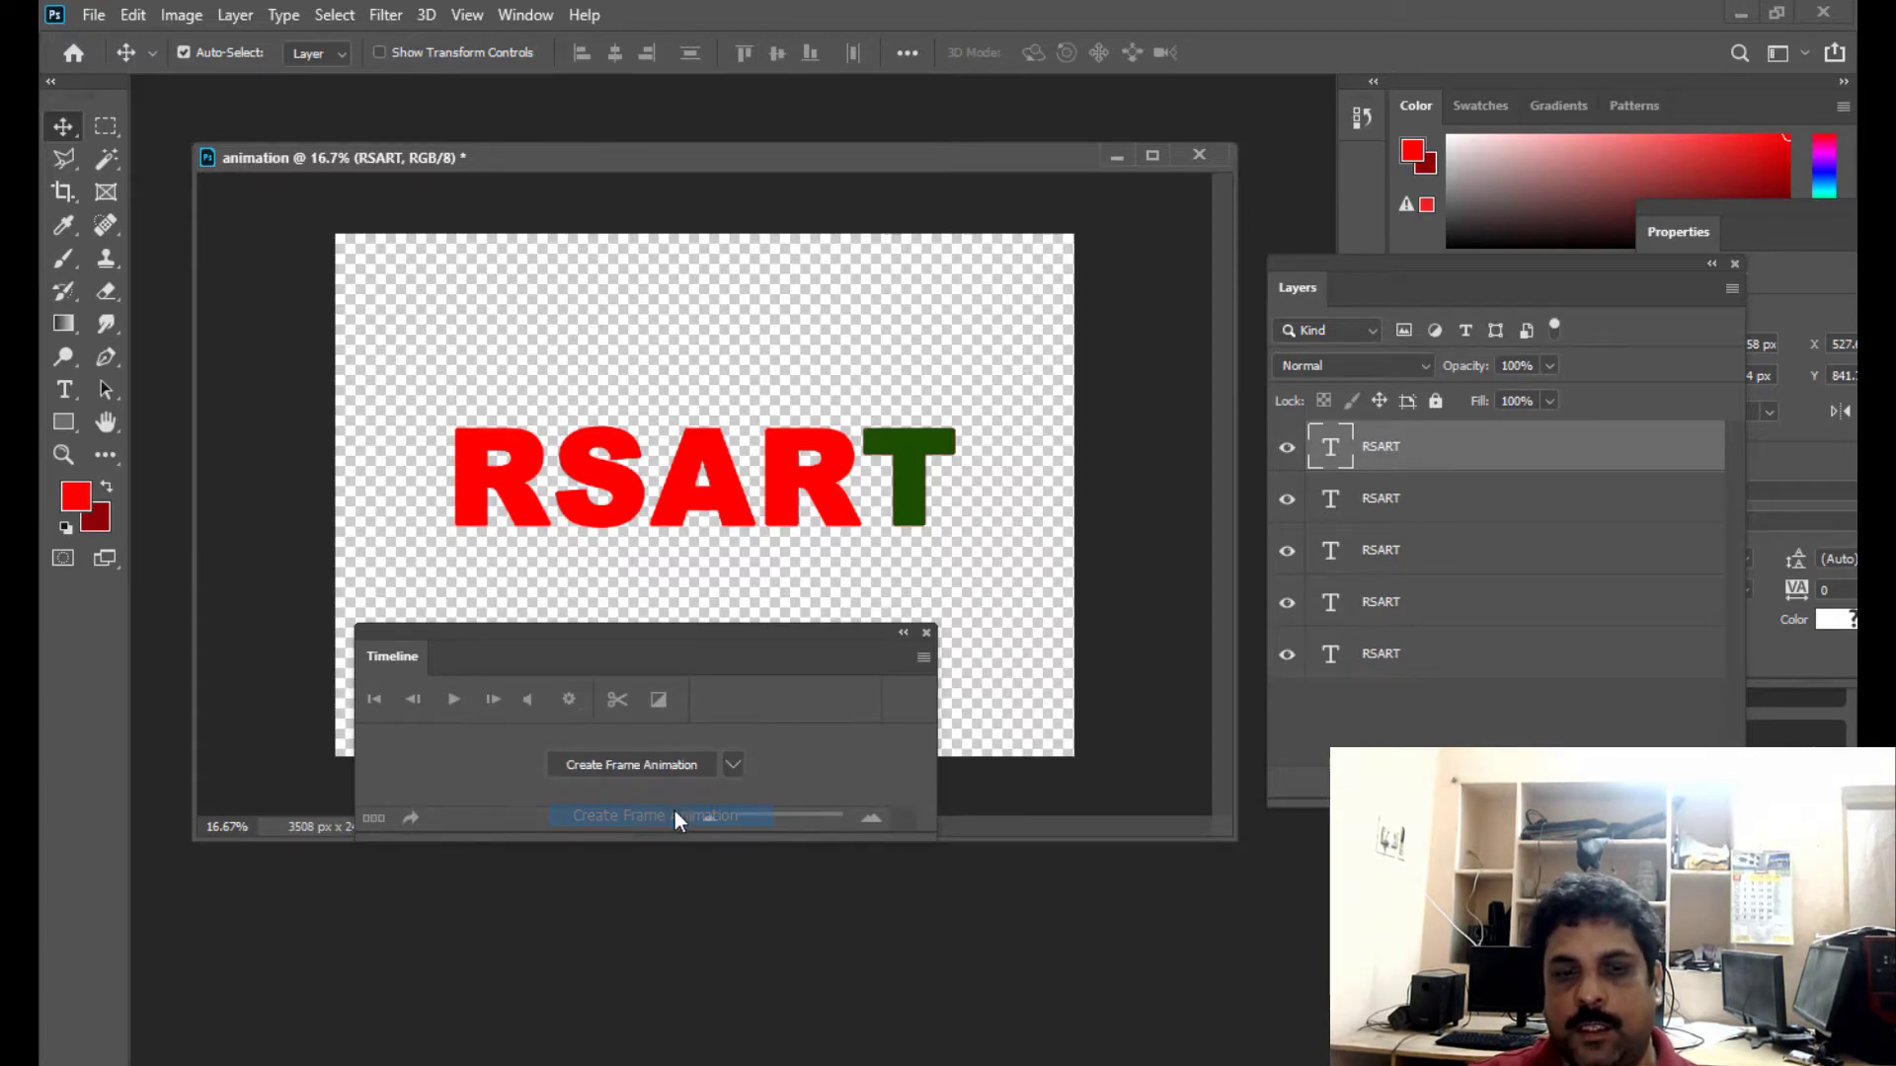
left_click_drag(648, 638, 786, 634)
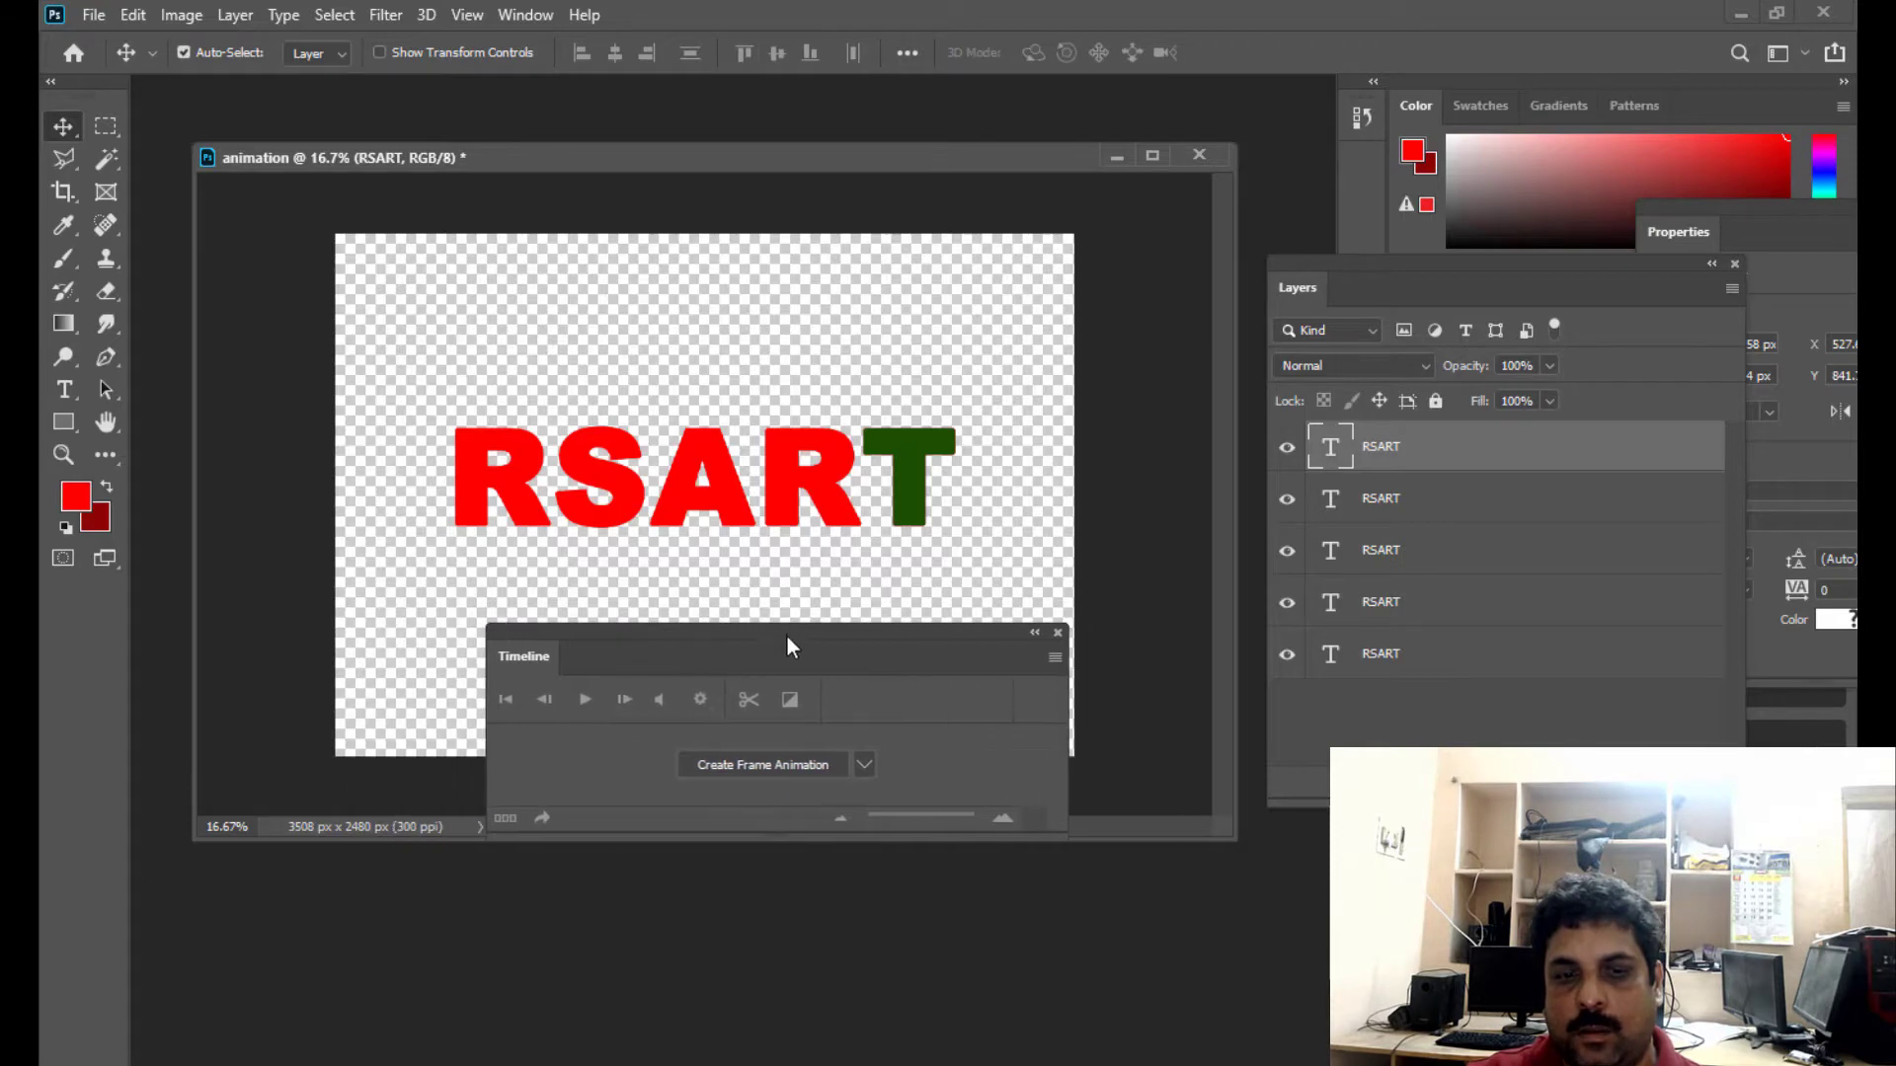
left_click(767, 765)
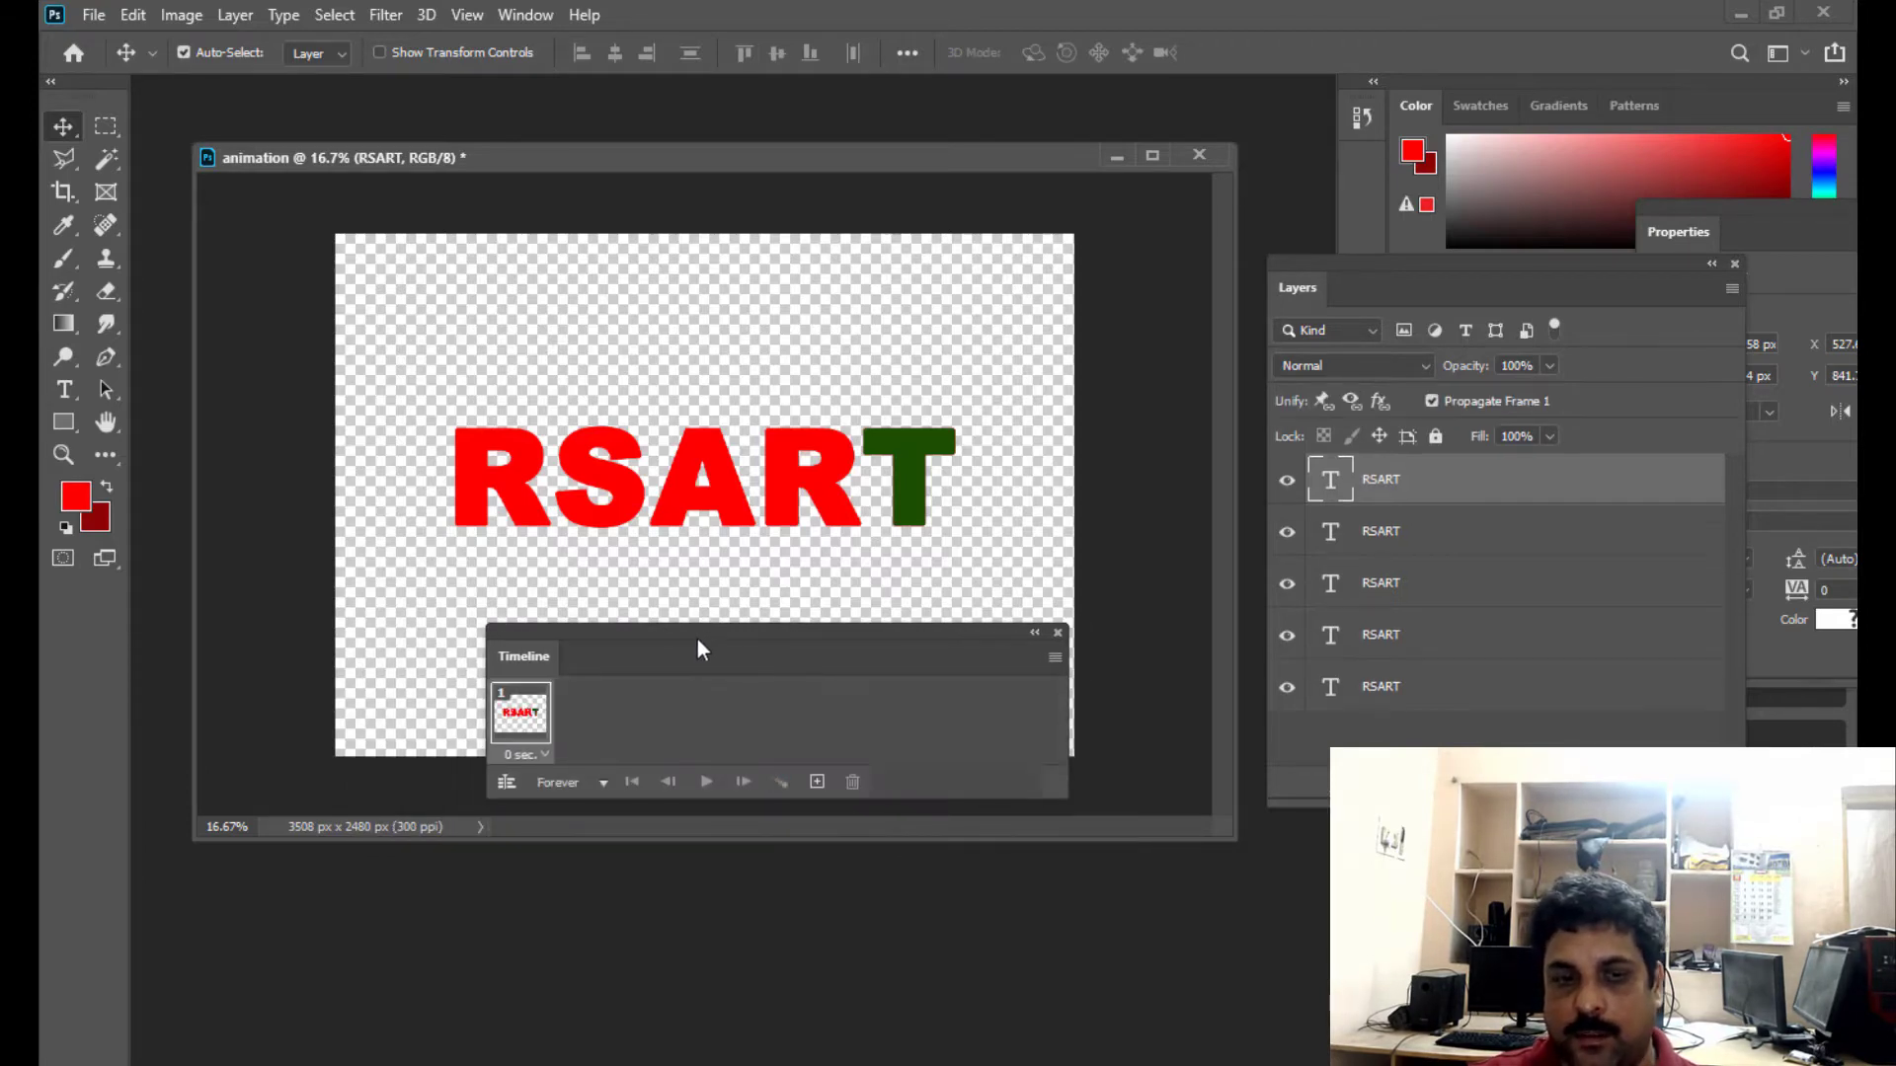
left_click_drag(698, 638, 866, 706)
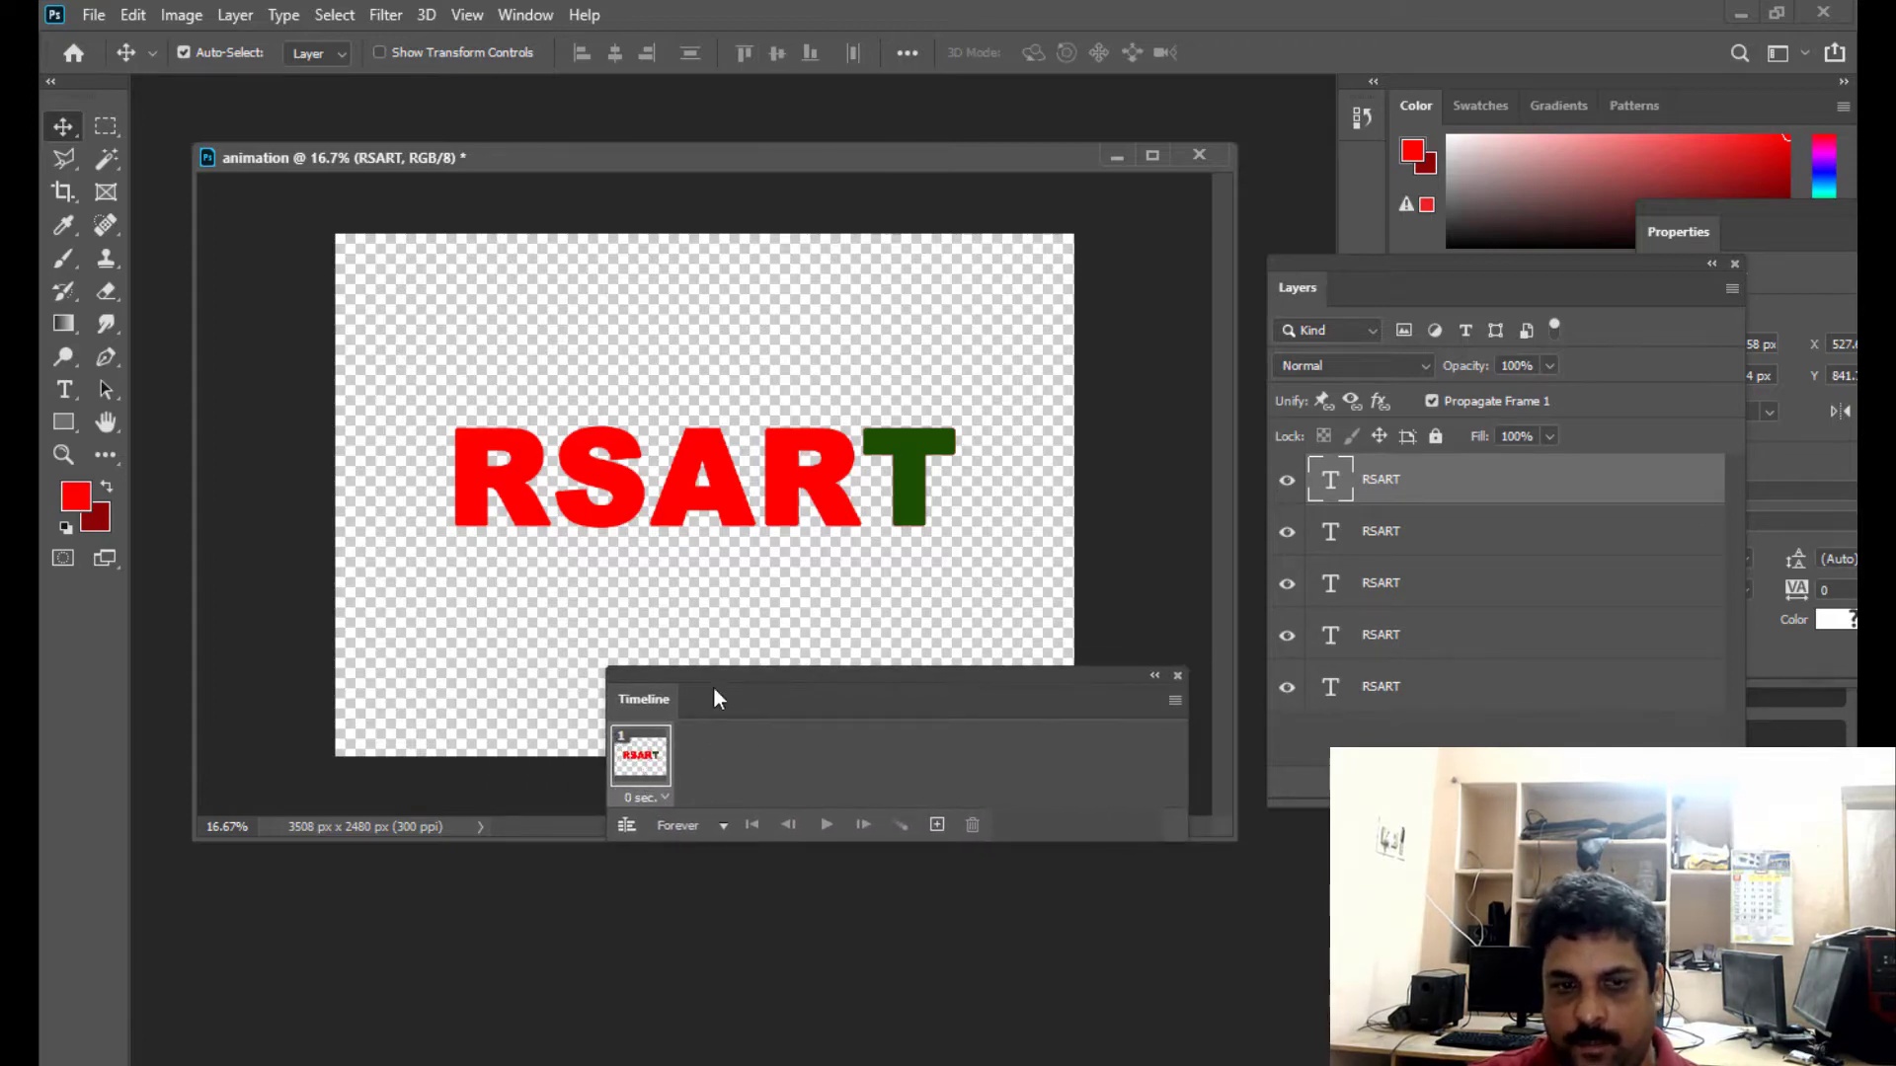
mouse_move(715, 681)
left_mouse_down()
mouse_move(771, 718)
mouse_move(717, 713)
left_mouse_up()
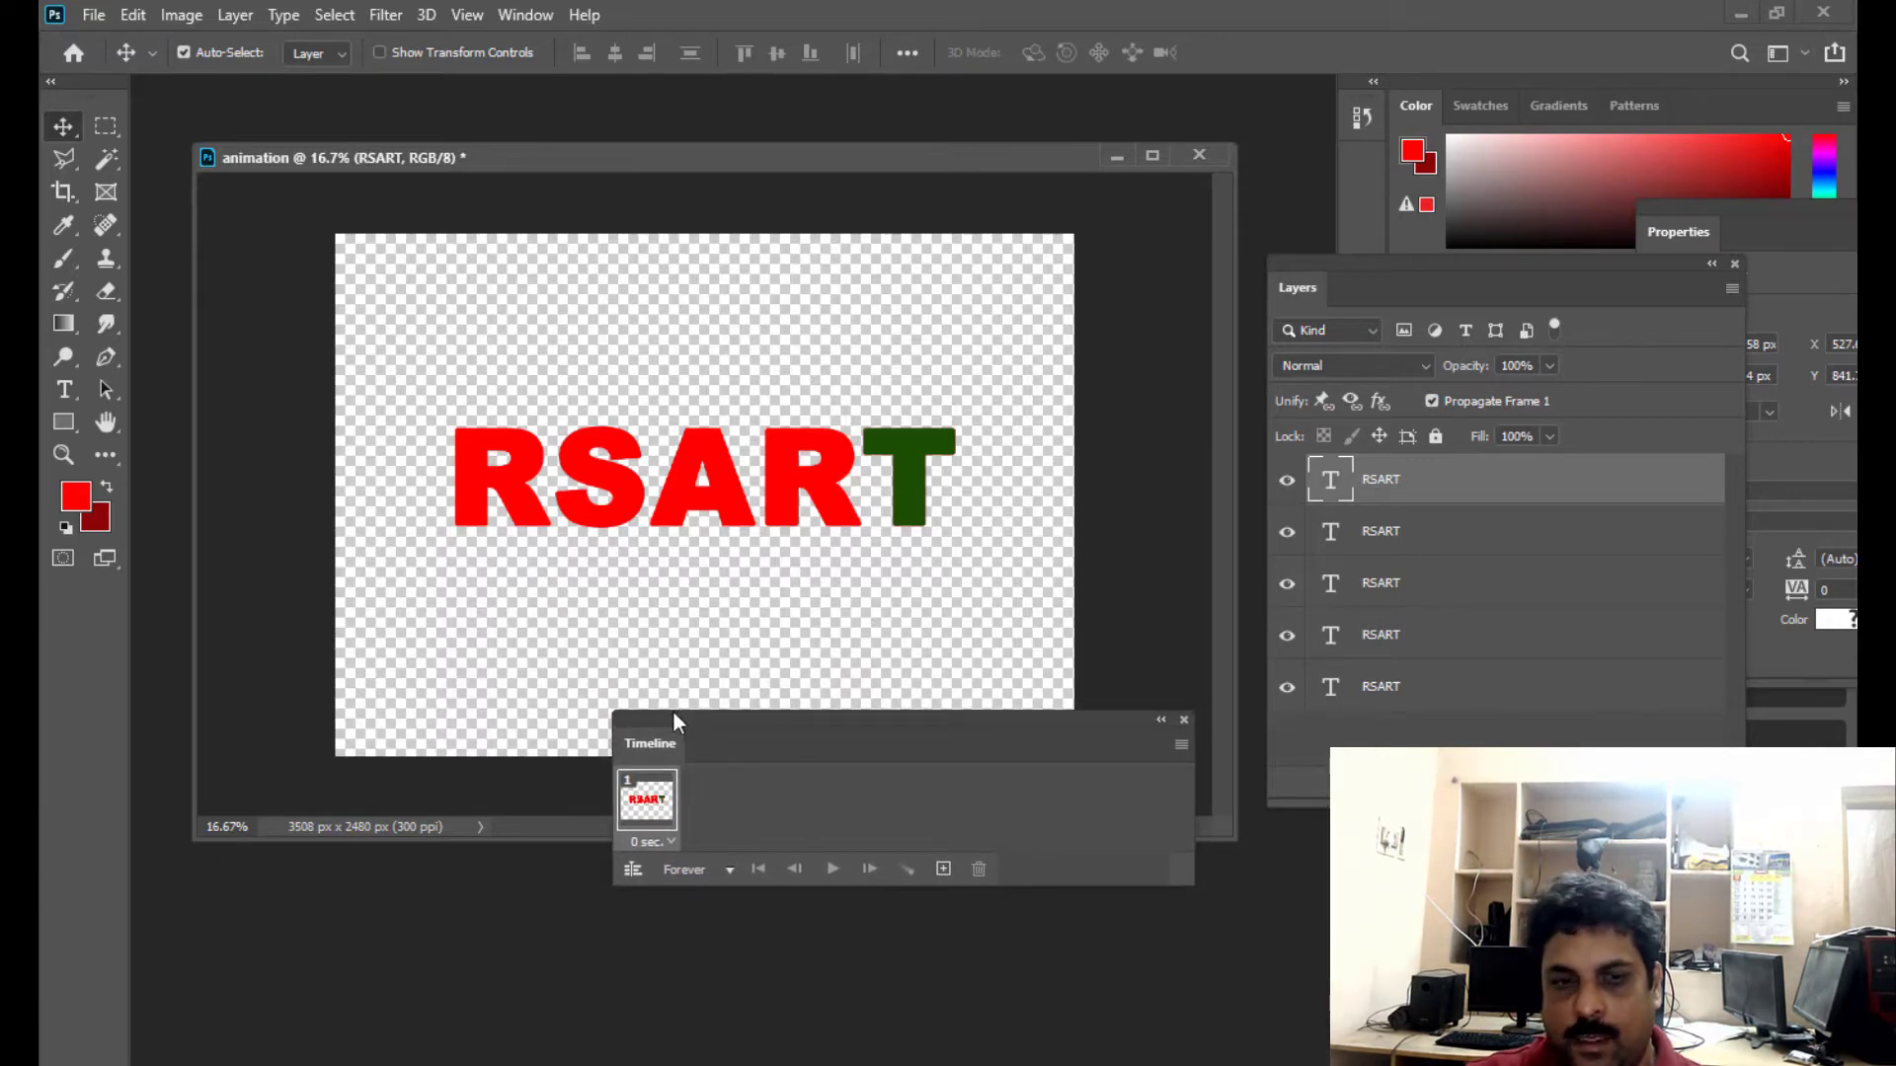
- Make animation frames from the five RSART layers and reposition the Timeline window below the text
left_click_drag(669, 728, 518, 700)
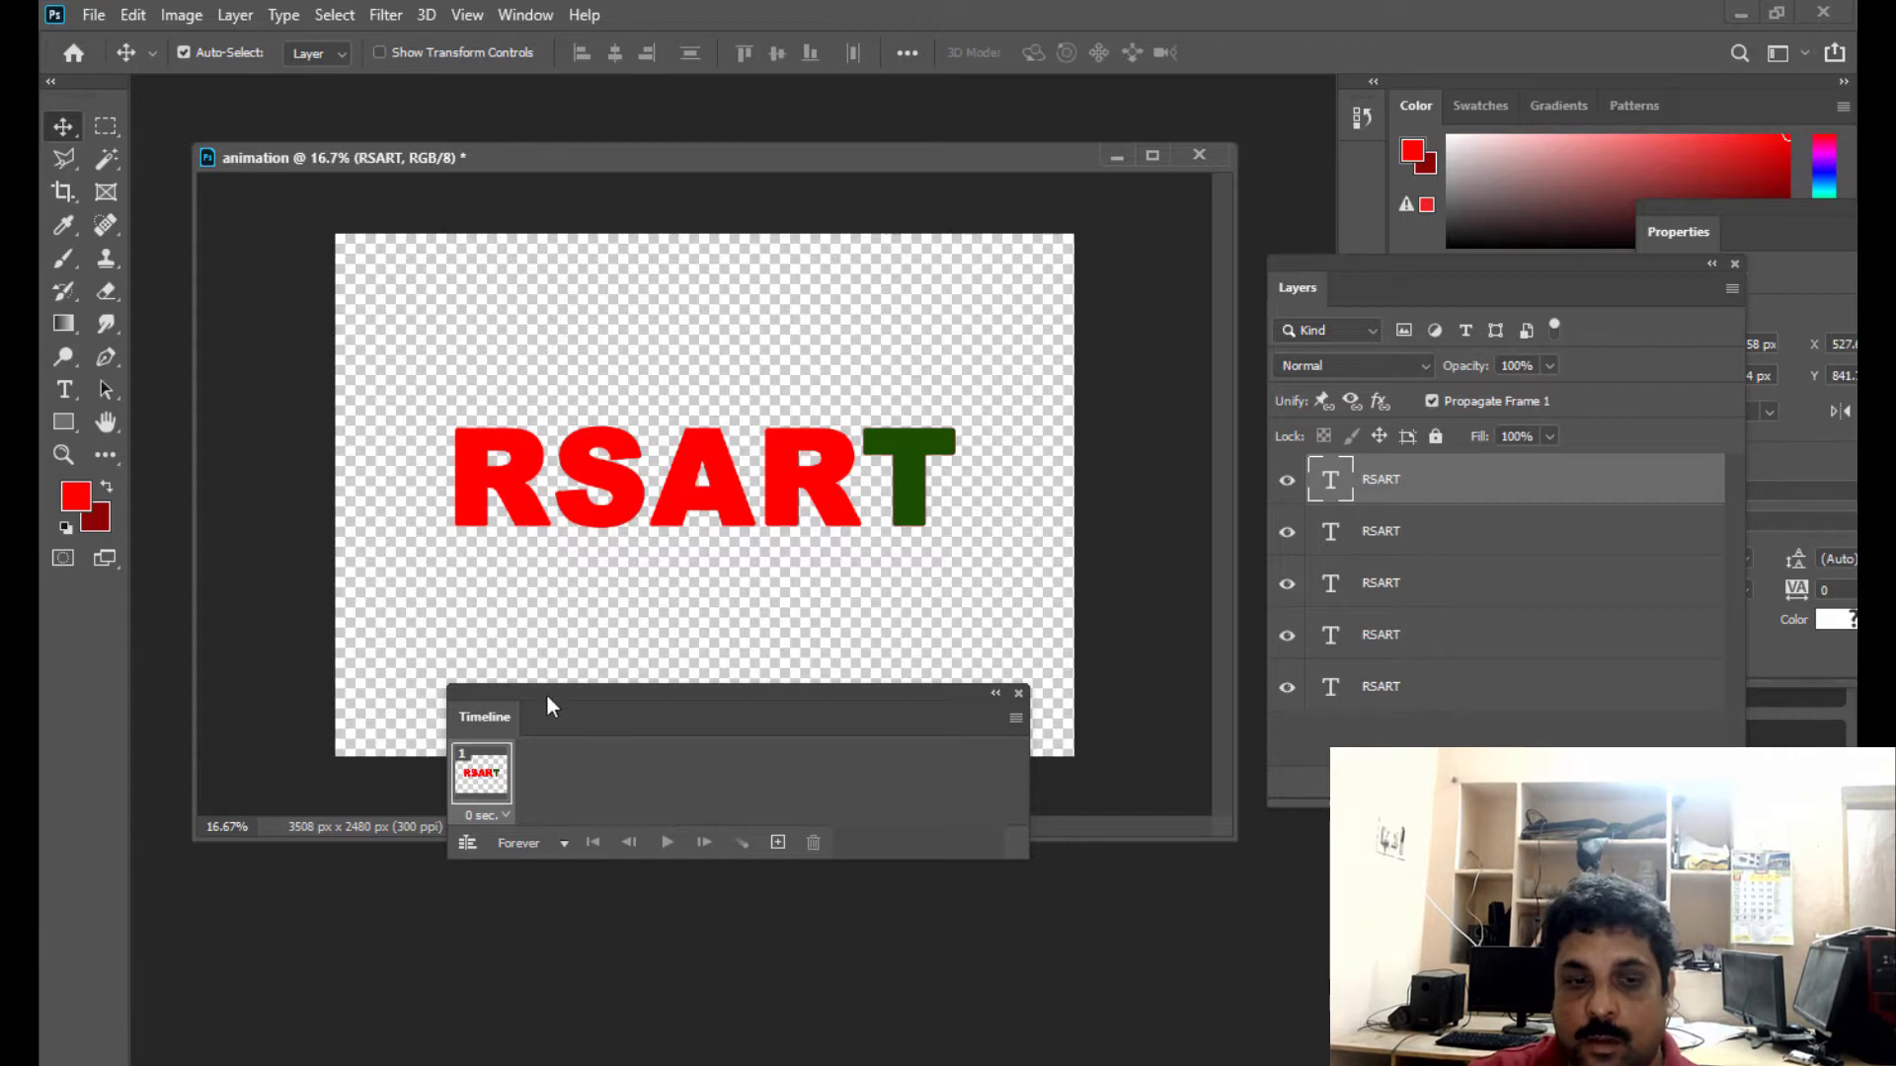
left_click_drag(559, 703, 499, 677)
left_click_drag(774, 690, 855, 653)
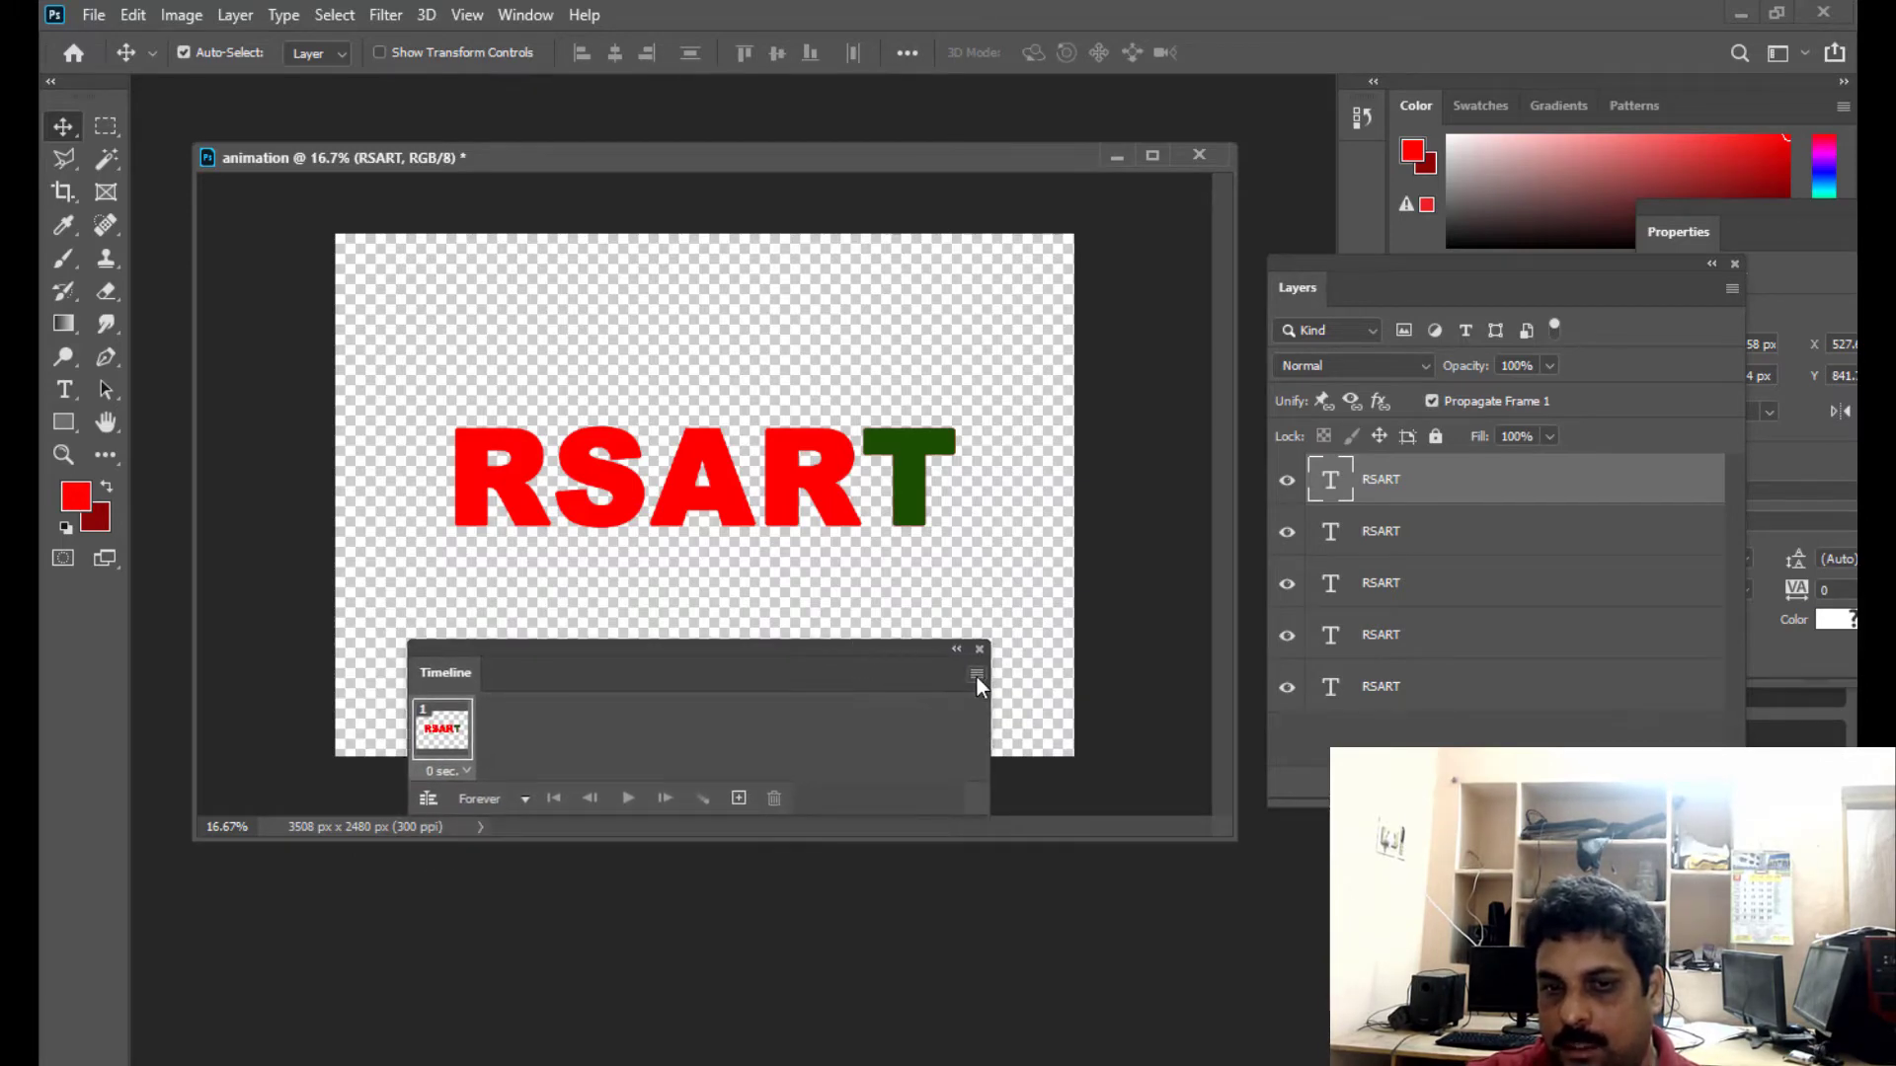
left_click(975, 676)
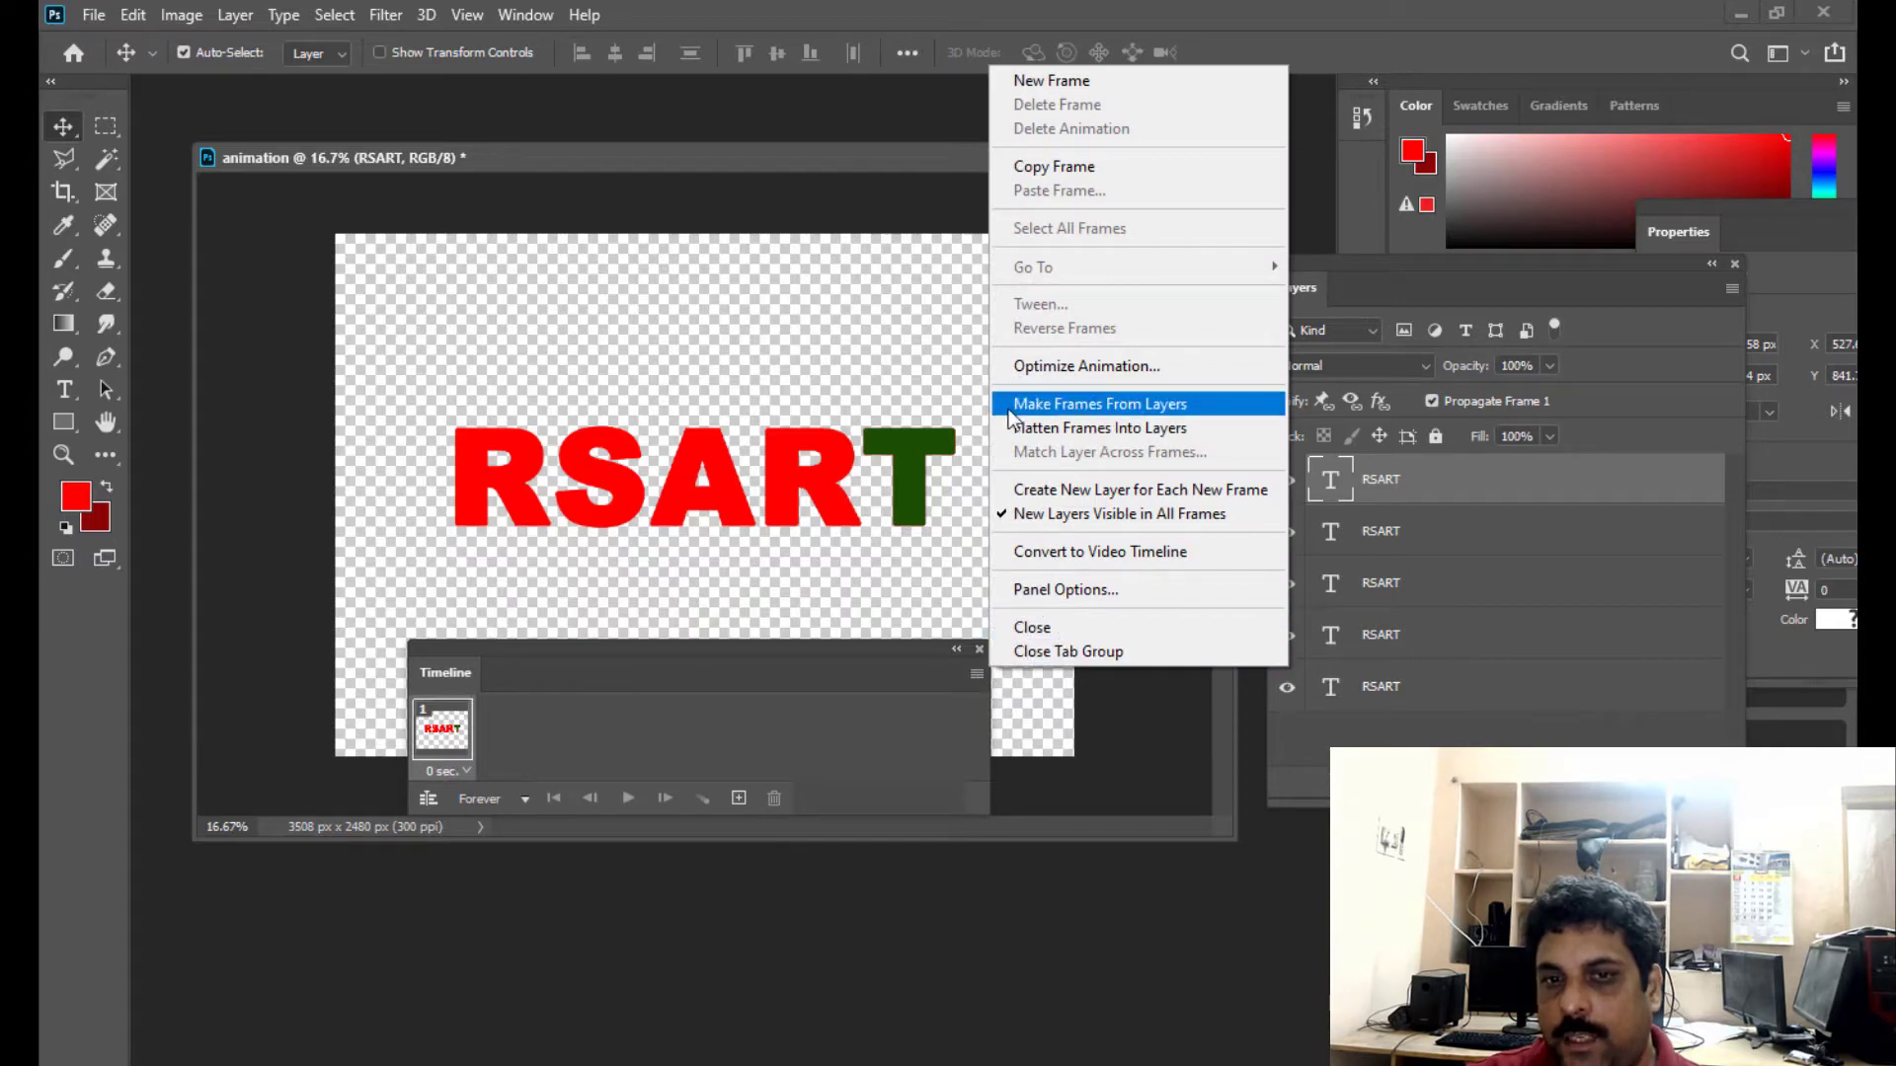
left_click(1159, 409)
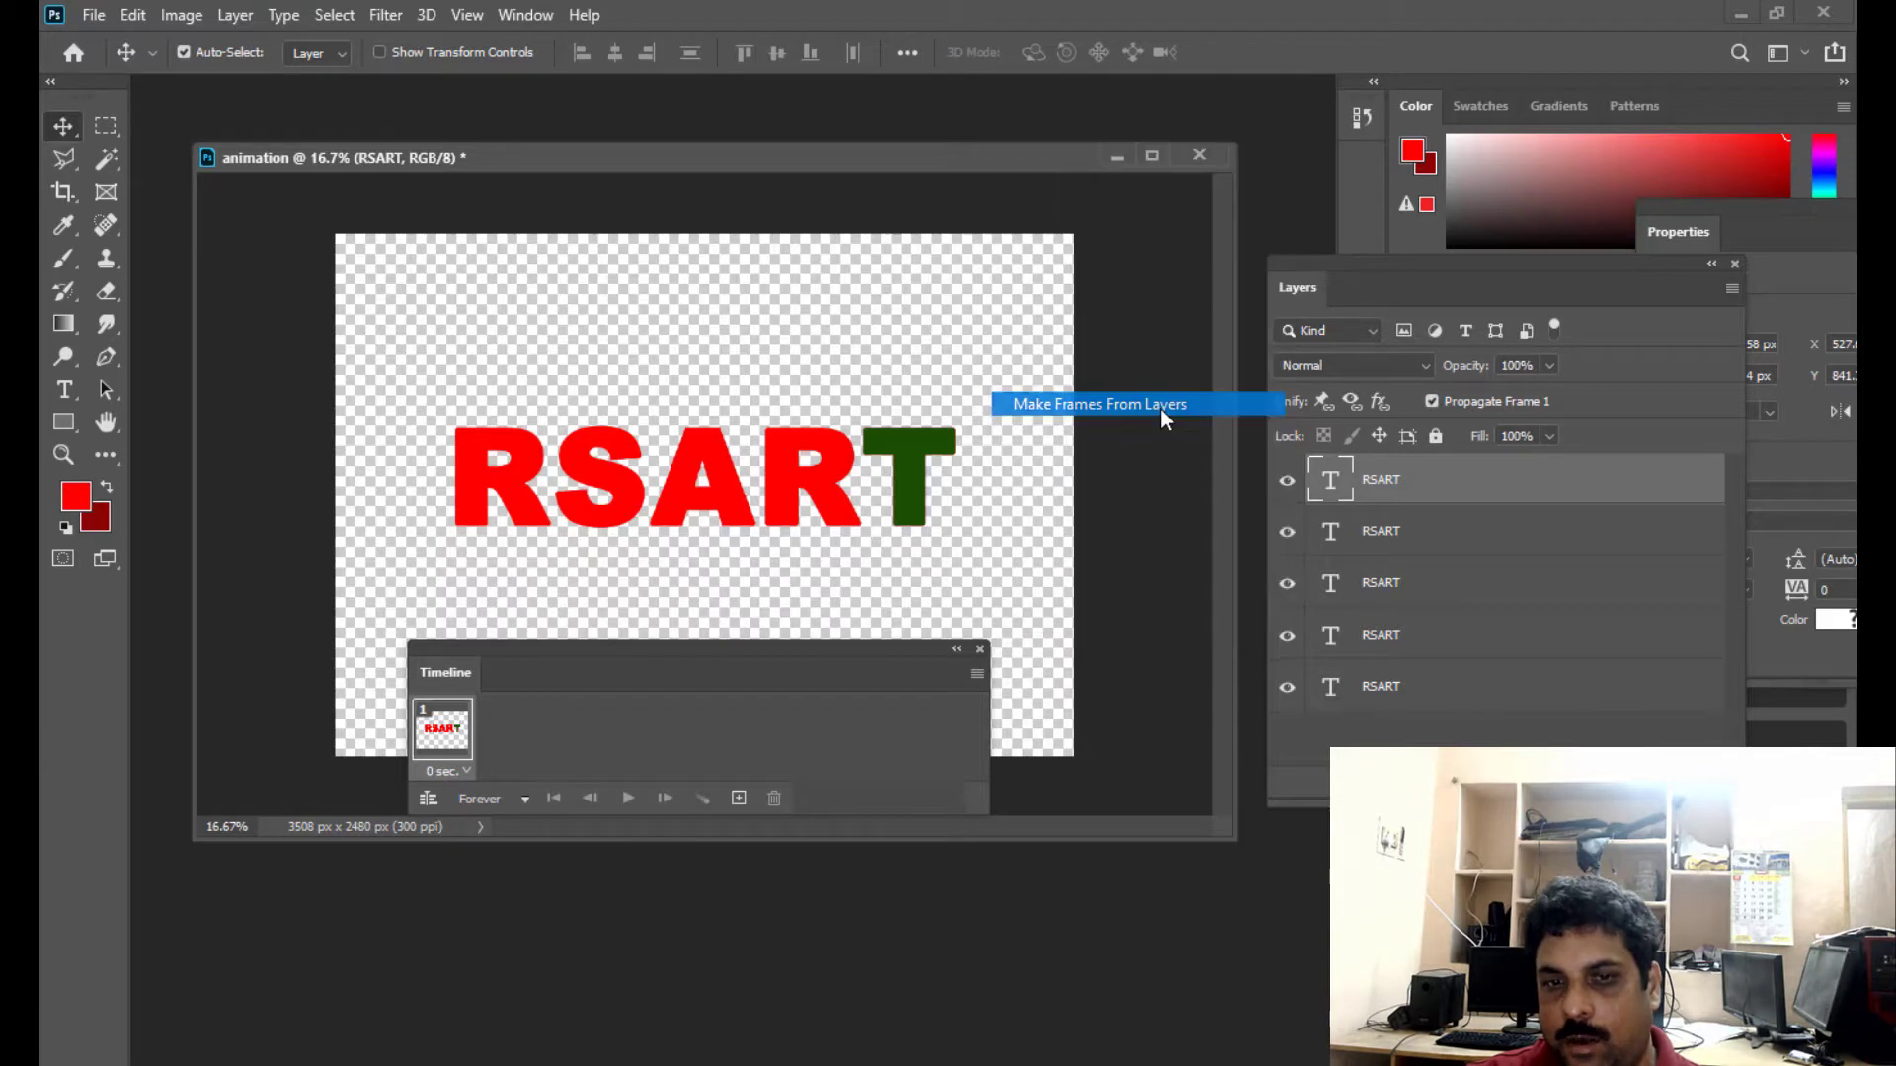
left_click_drag(526, 647, 631, 659)
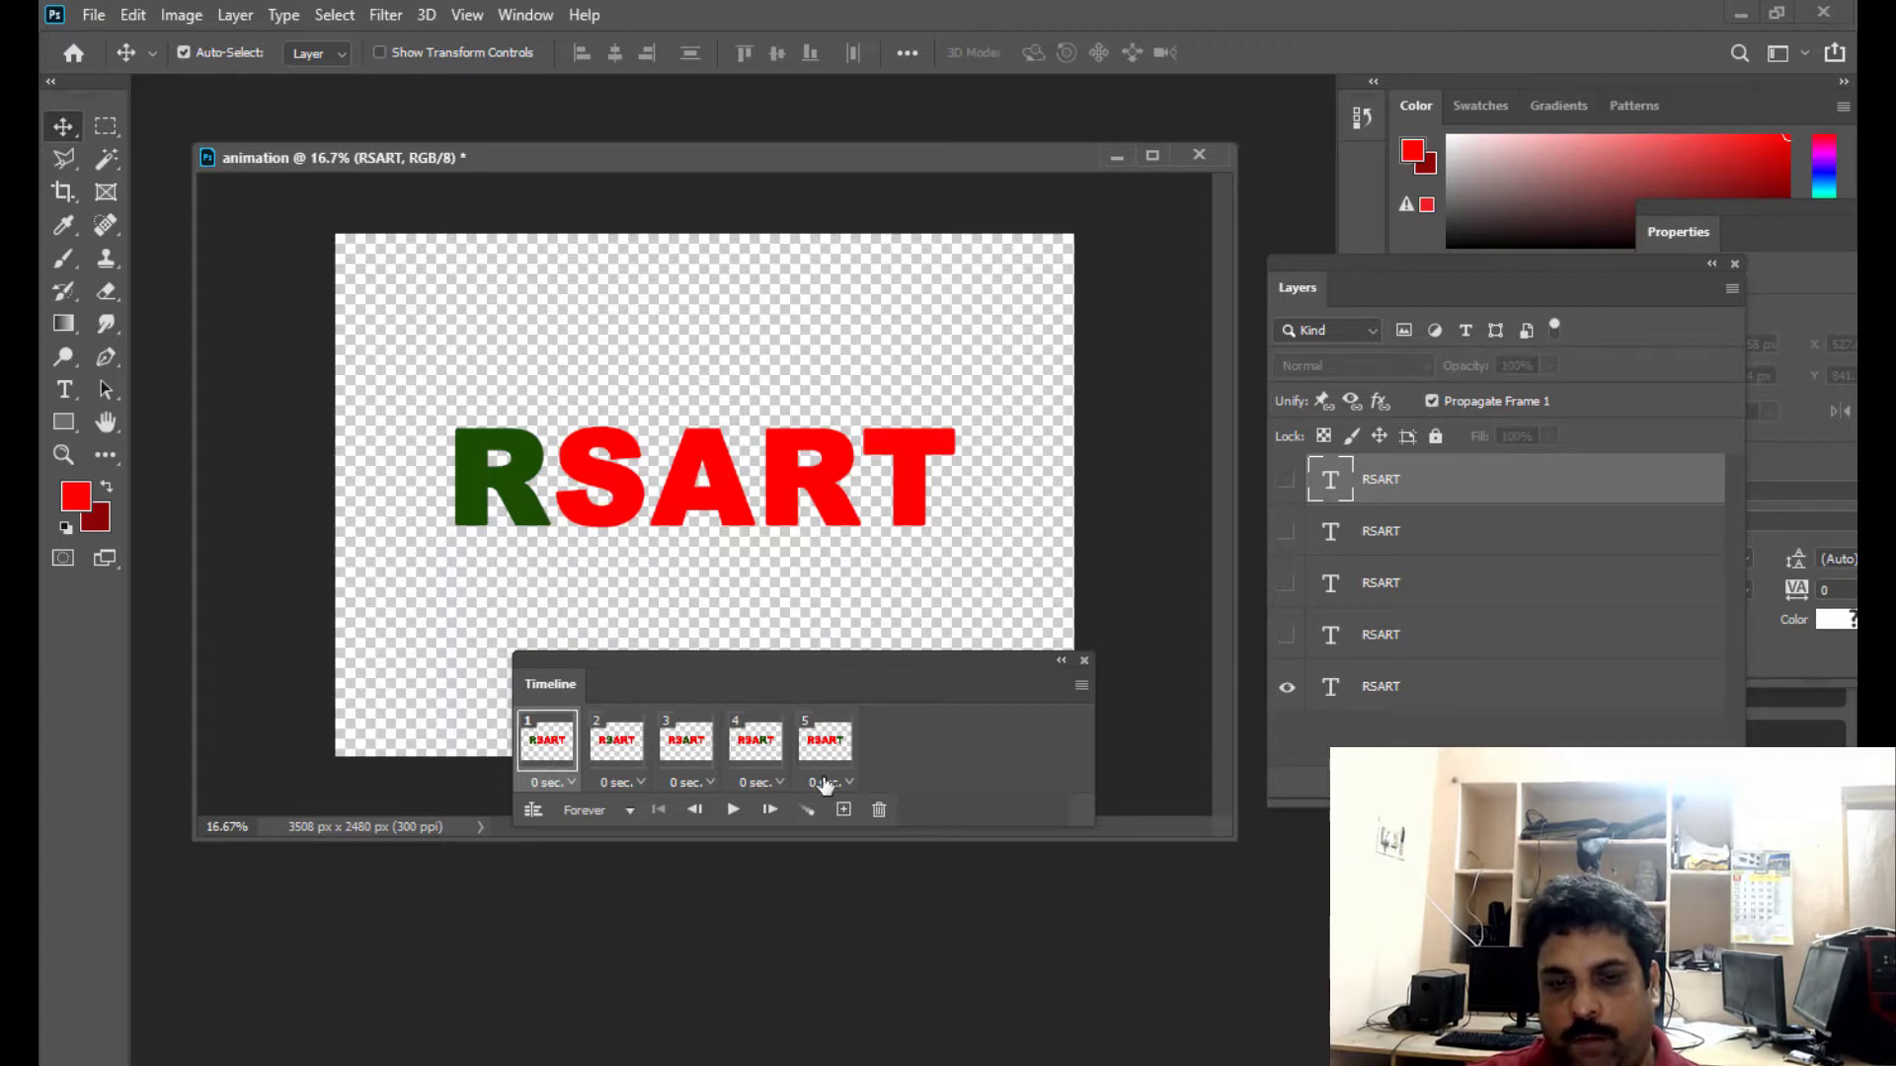
mouse_move(756, 653)
left_mouse_down()
mouse_move(732, 614)
mouse_move(748, 653)
mouse_move(749, 636)
left_mouse_up()
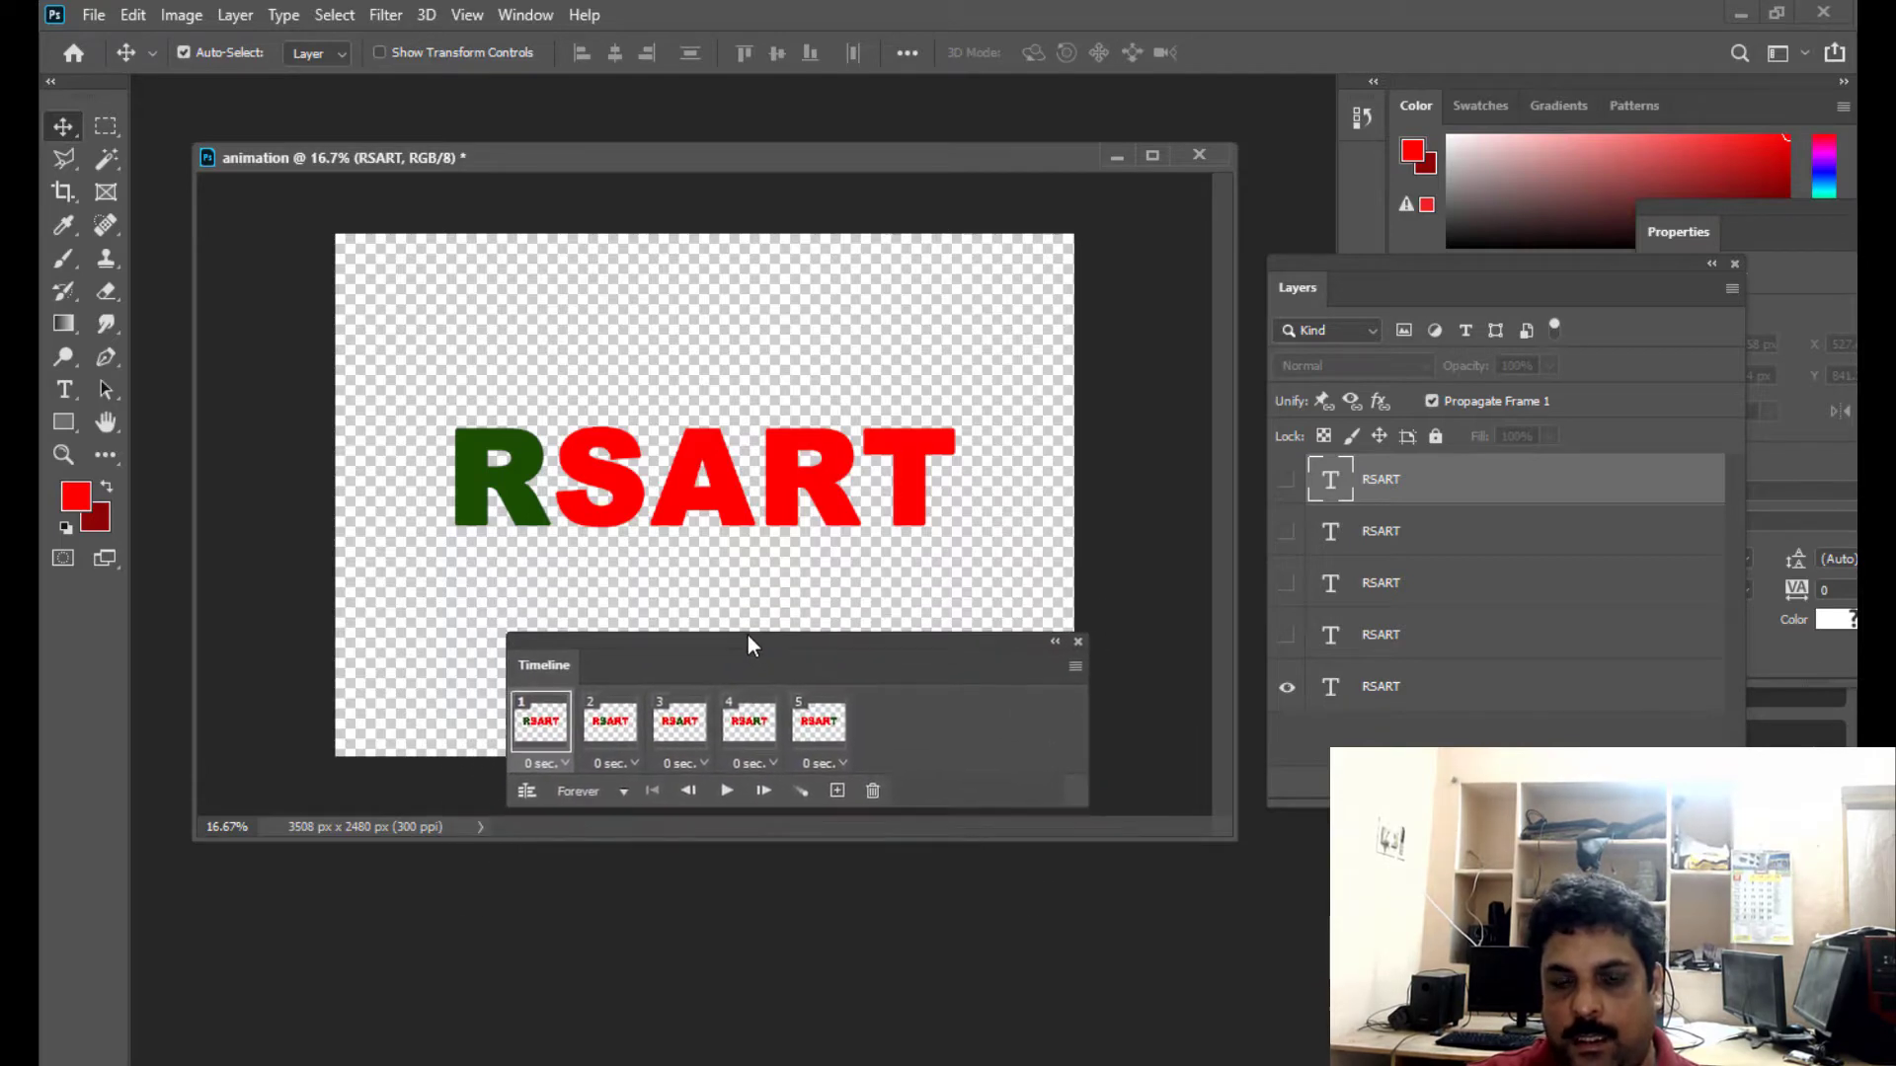
- Play the RSART frame animation and stop it, then replay it from the first frame and stop it again
left_click(727, 793)
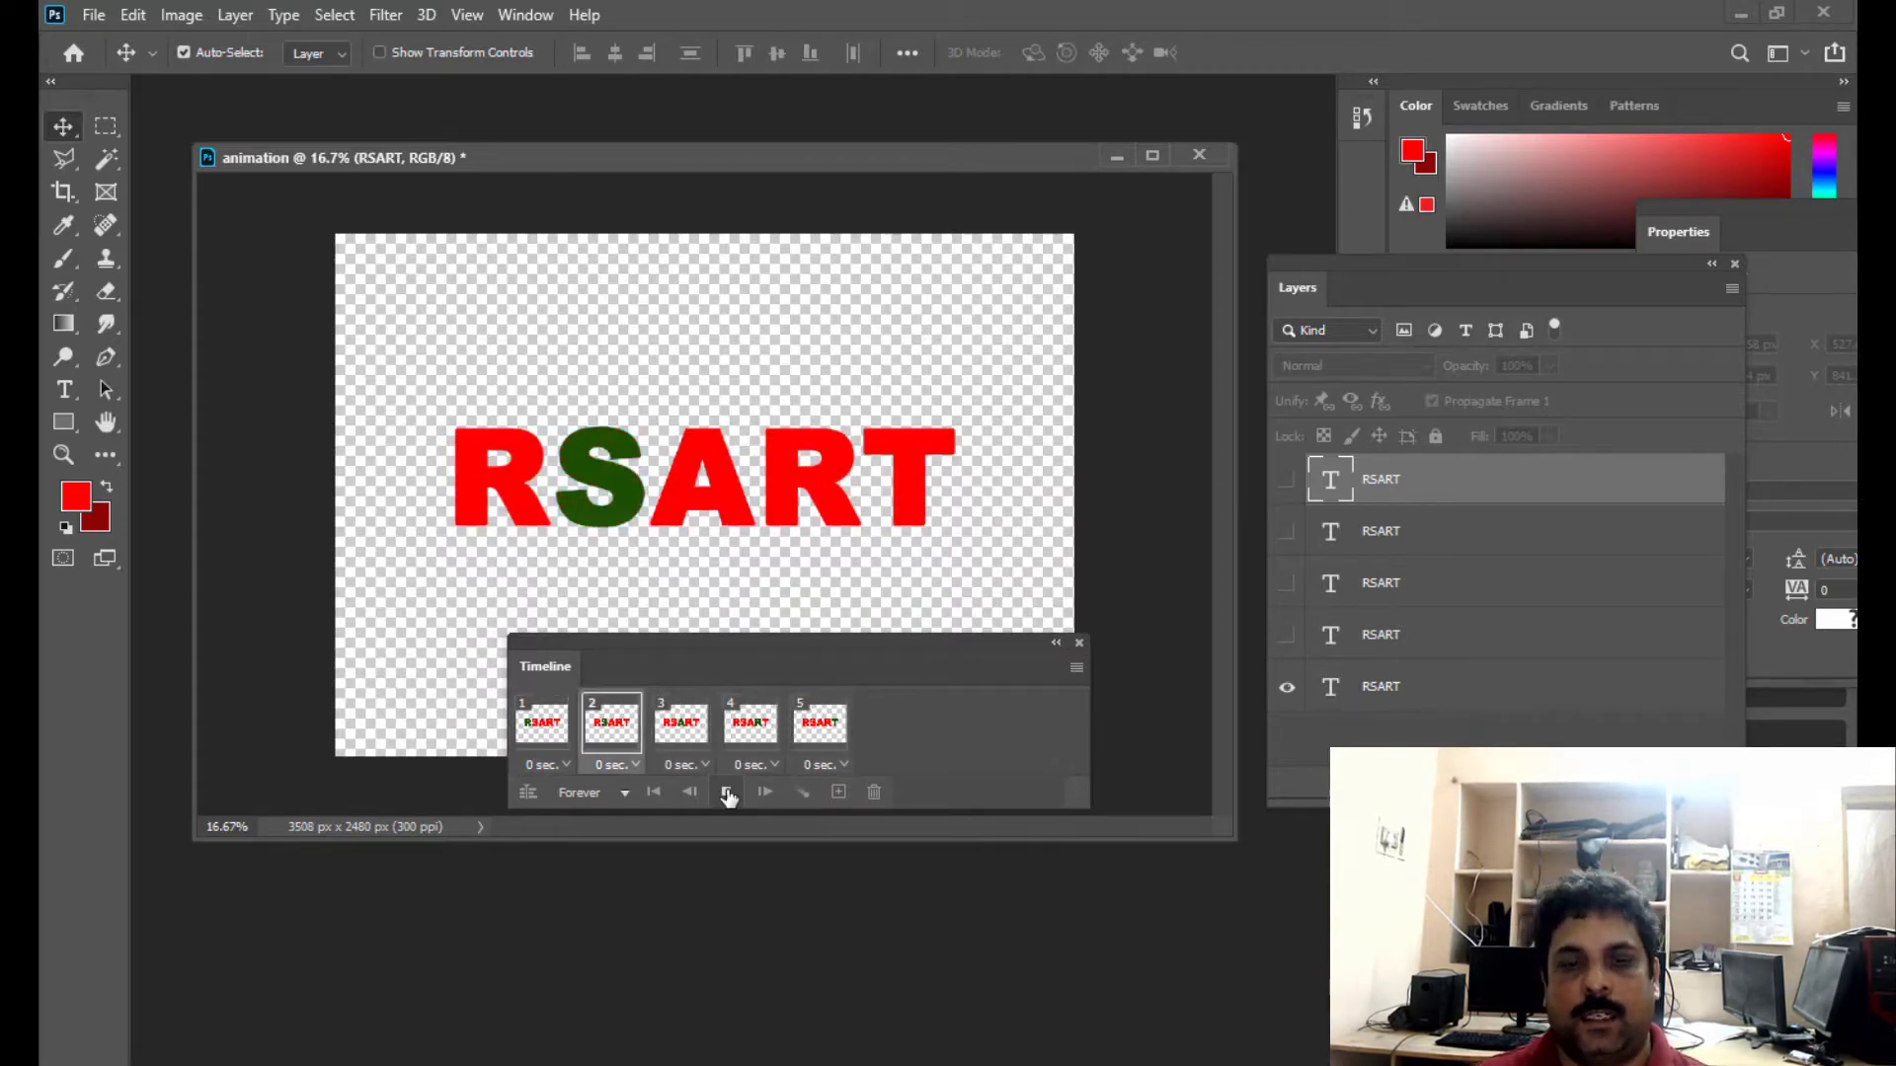
left_click(728, 796)
left_click(543, 746)
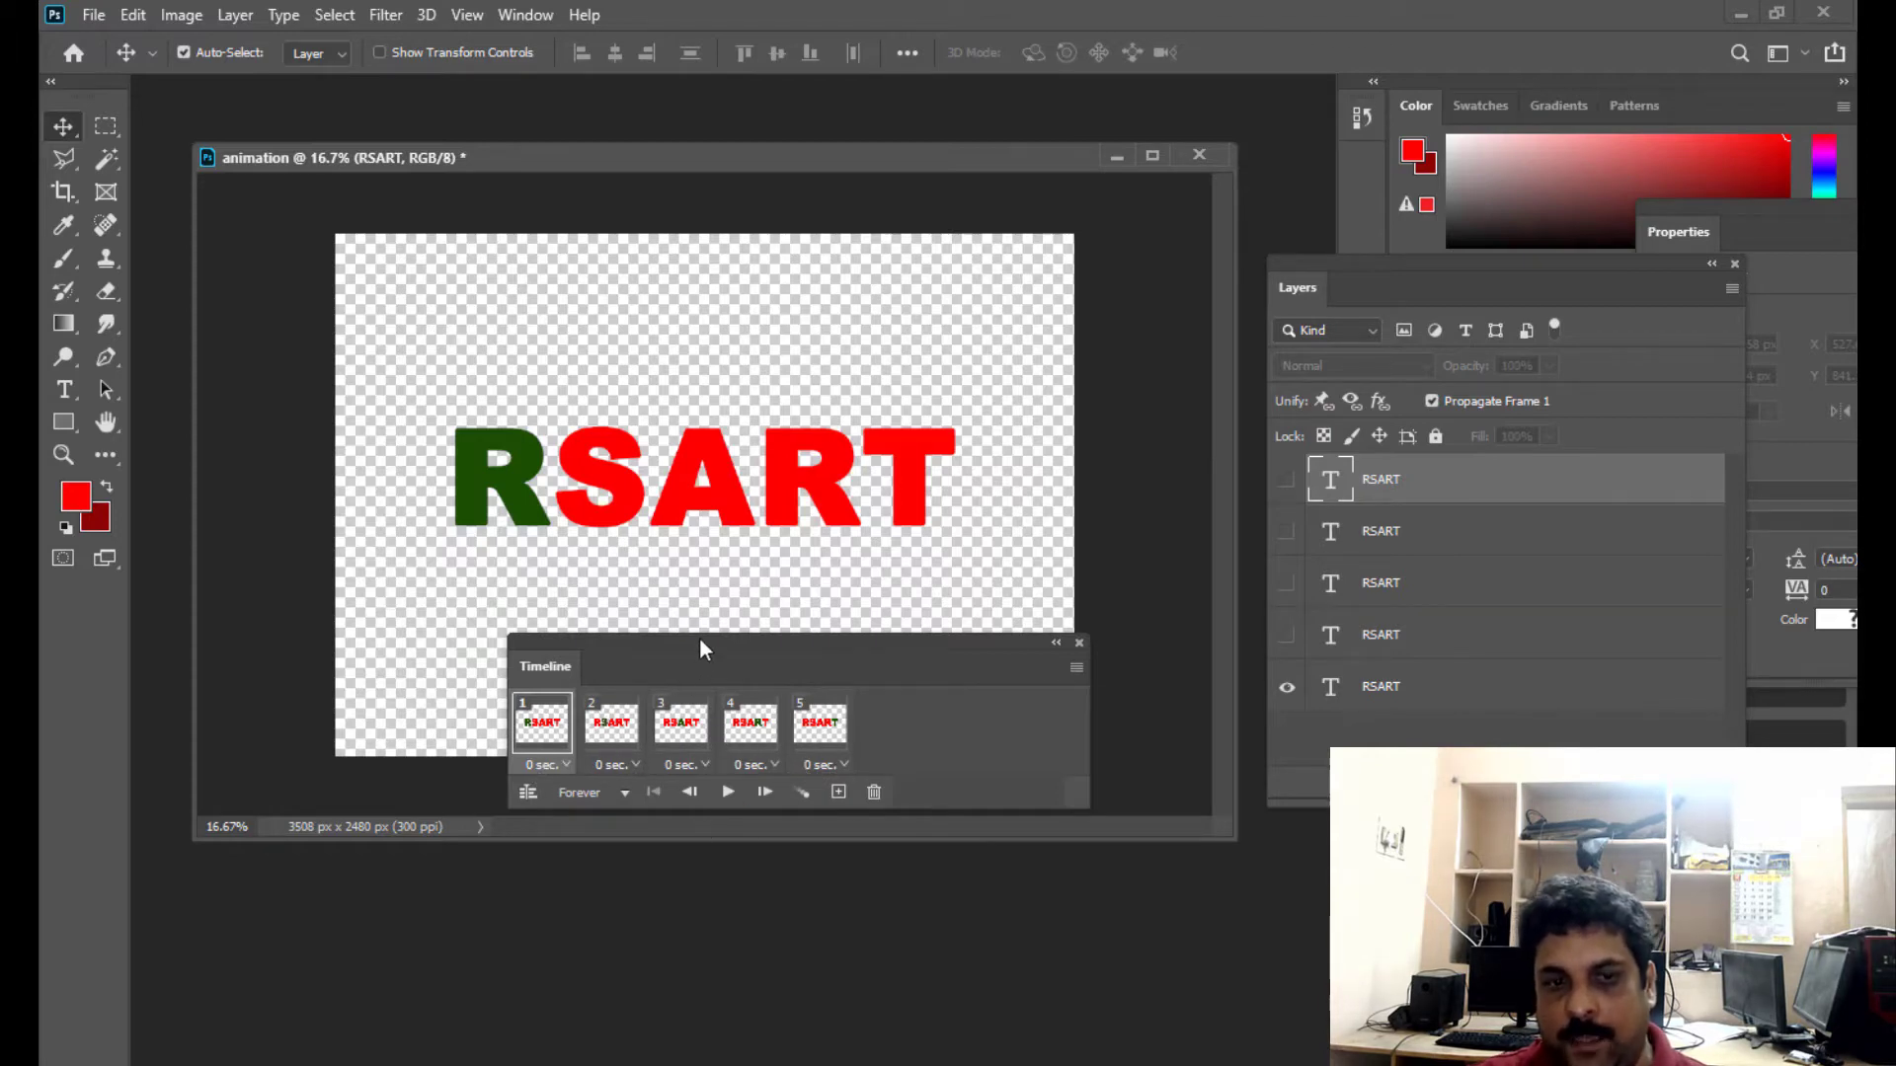
mouse_move(699, 649)
left_mouse_down()
mouse_move(768, 675)
mouse_move(681, 641)
left_mouse_up()
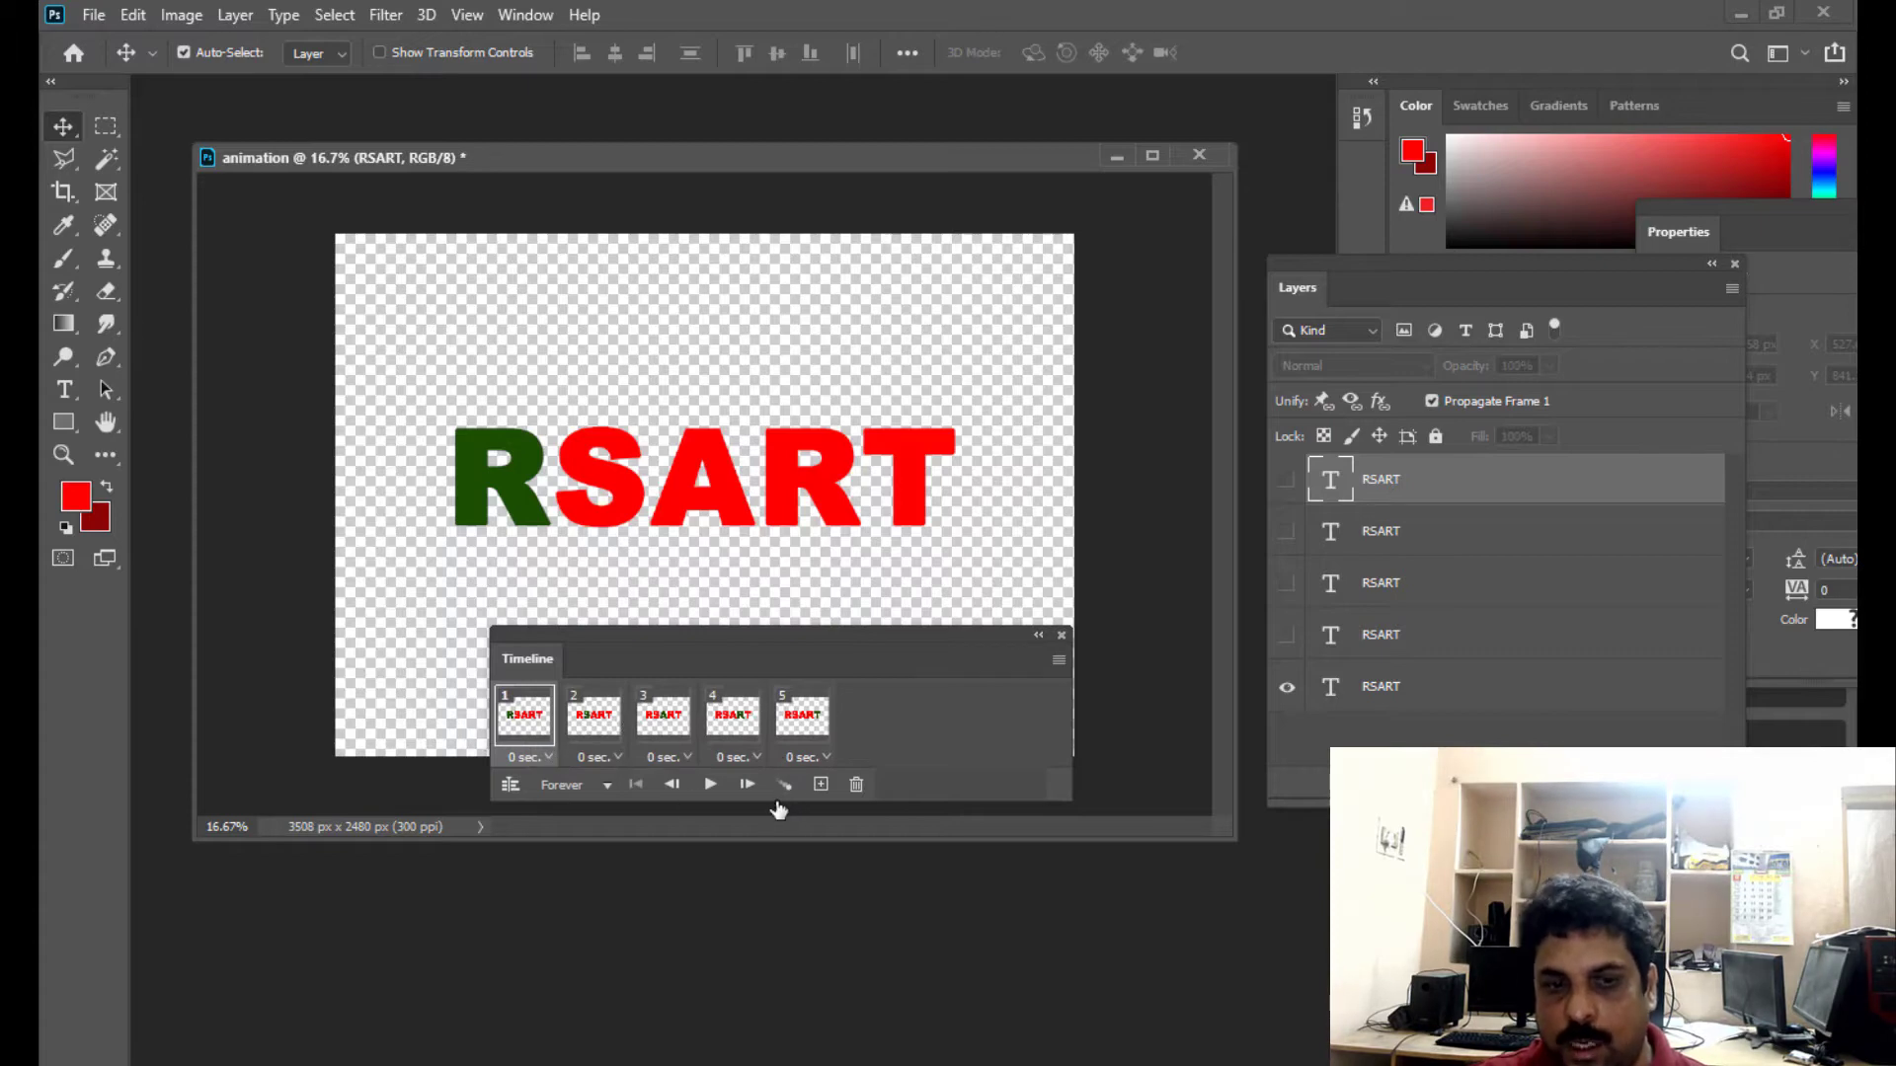
left_click(710, 785)
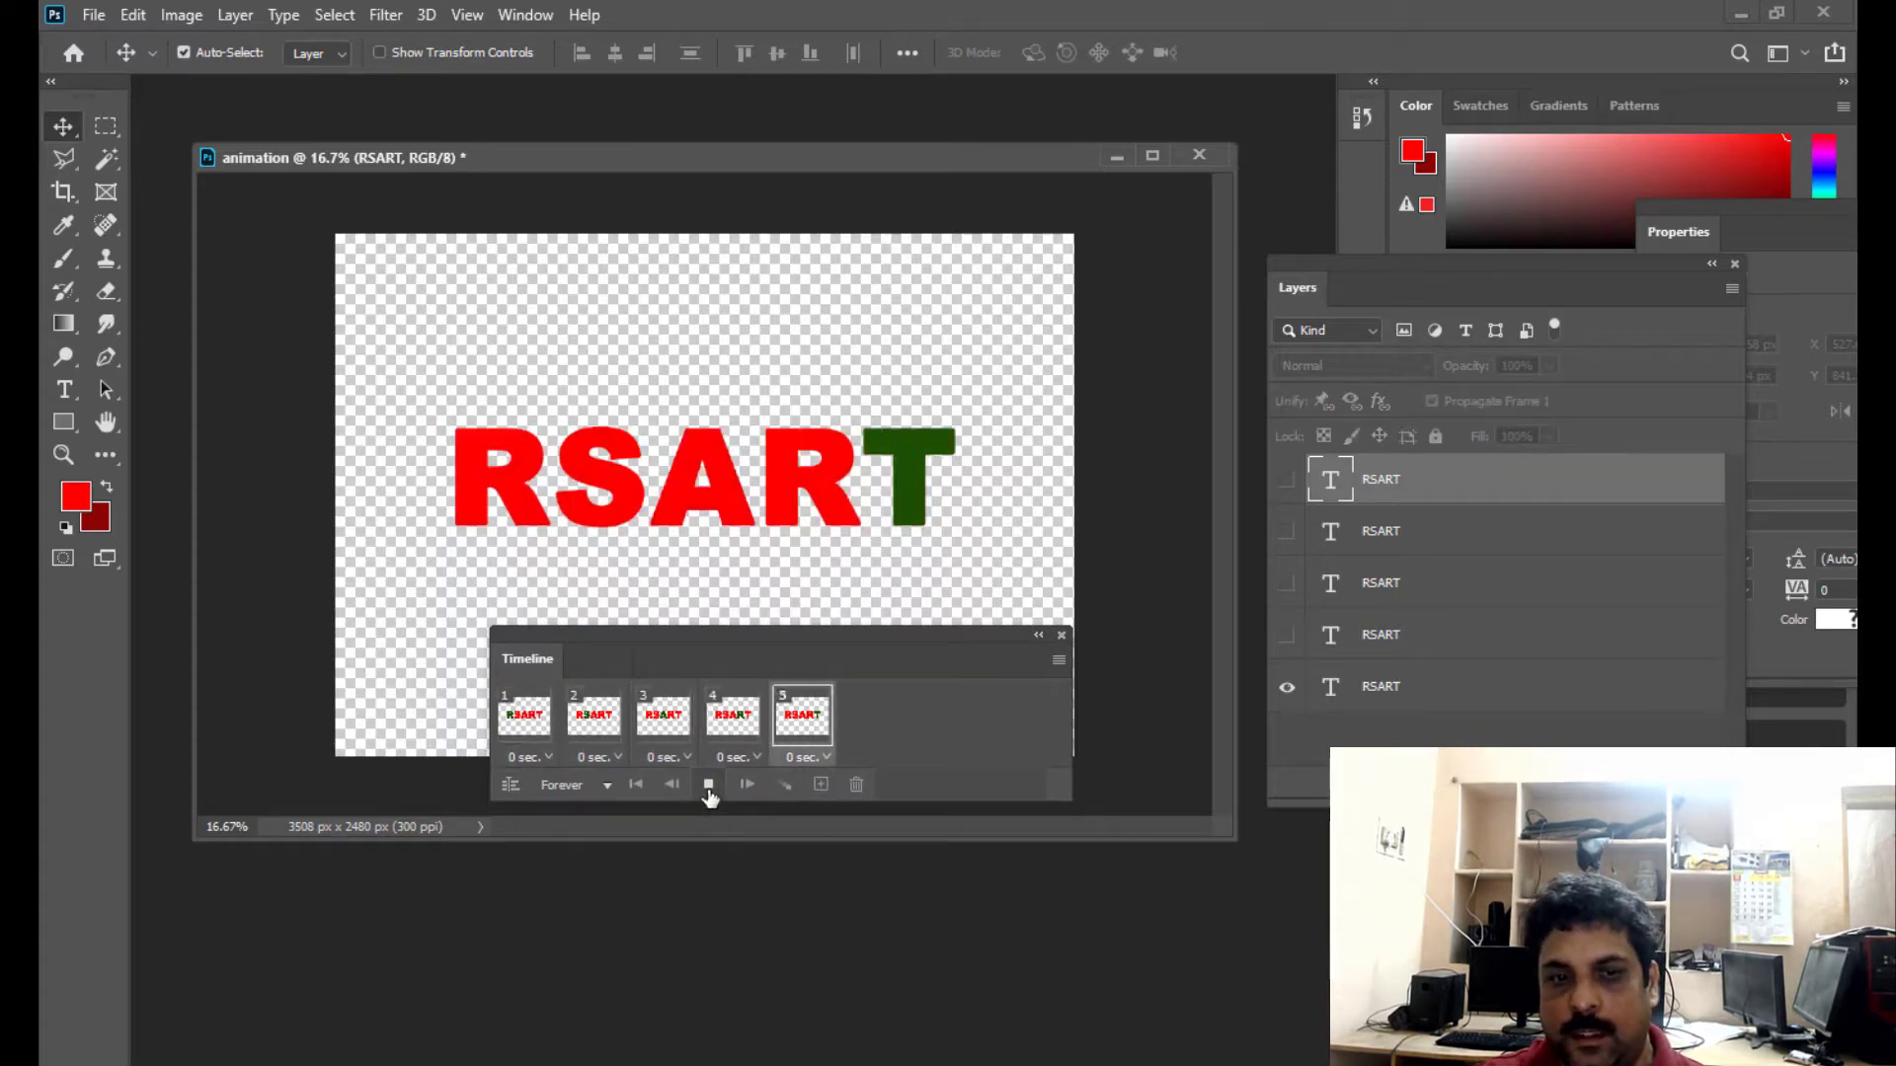
left_click(709, 790)
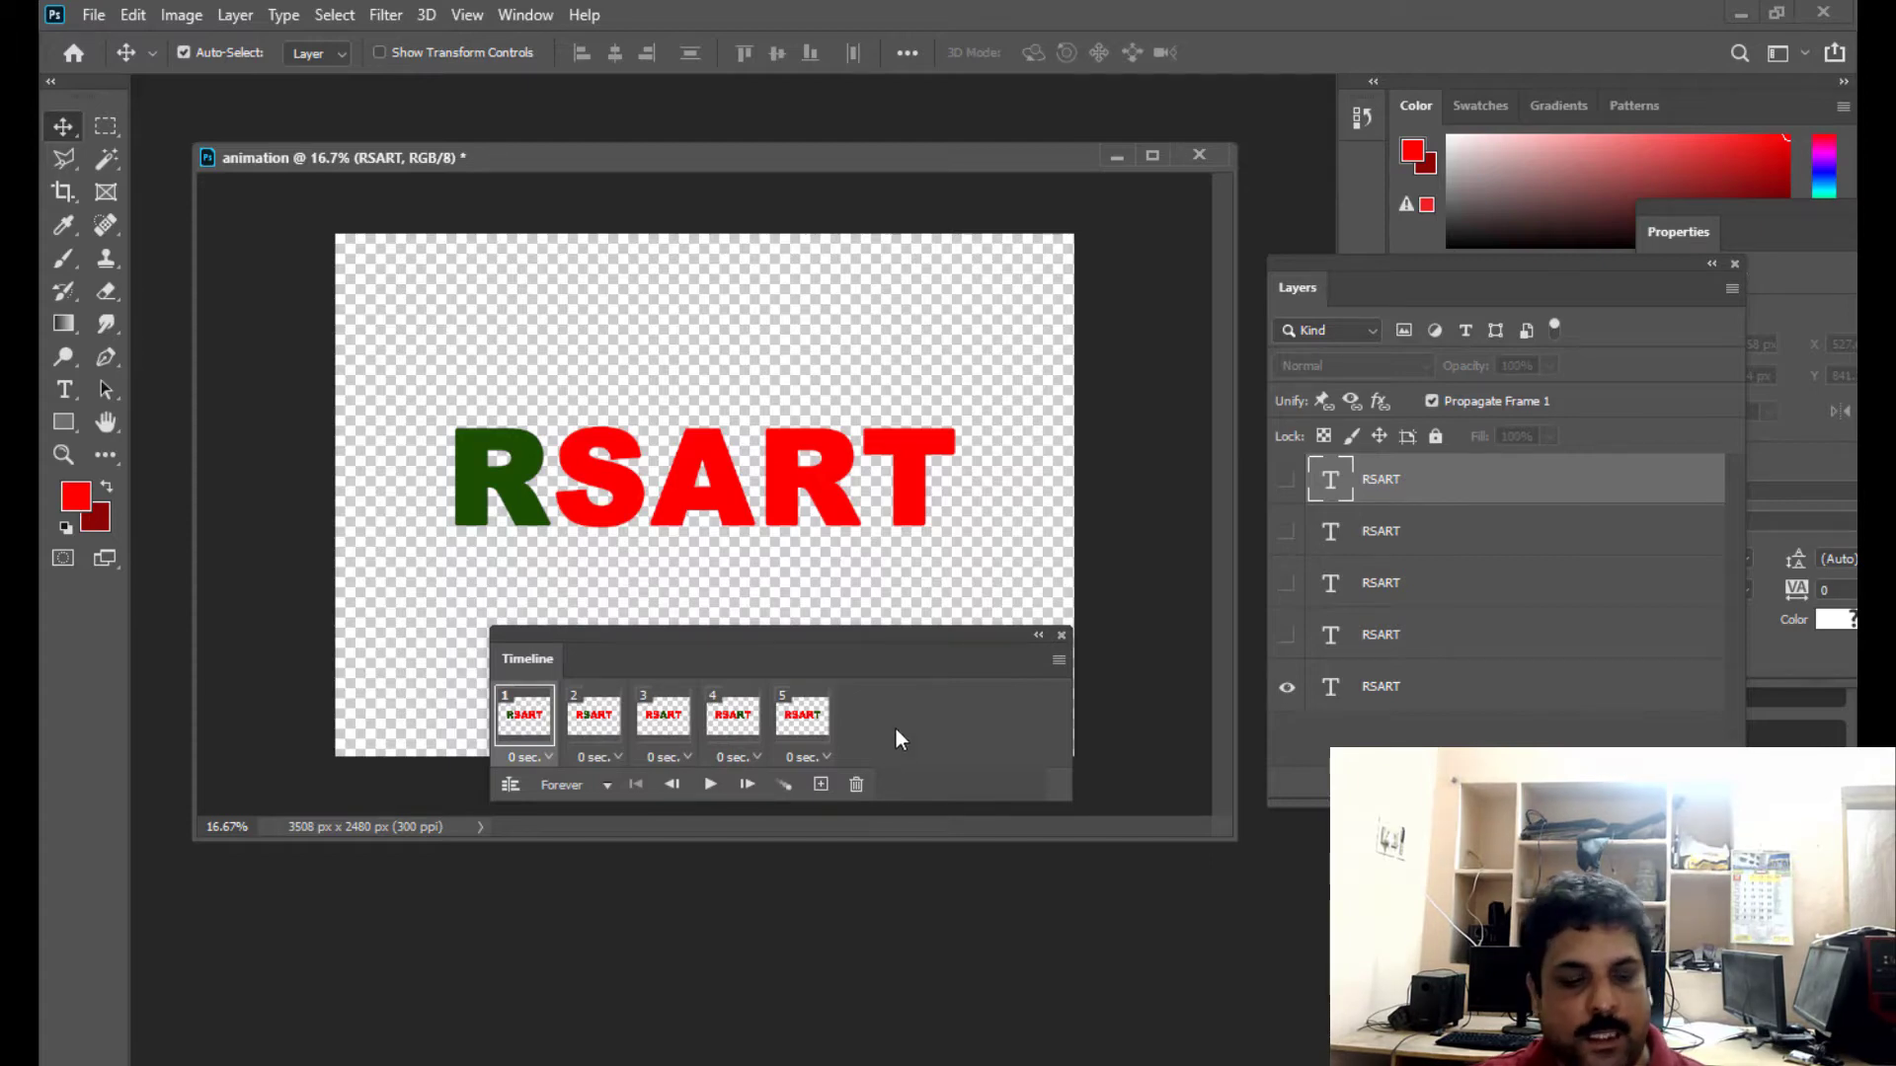
- Select all five Timeline frames and set their frame delay to 0.2 seconds
left_click(808, 721, "shift")
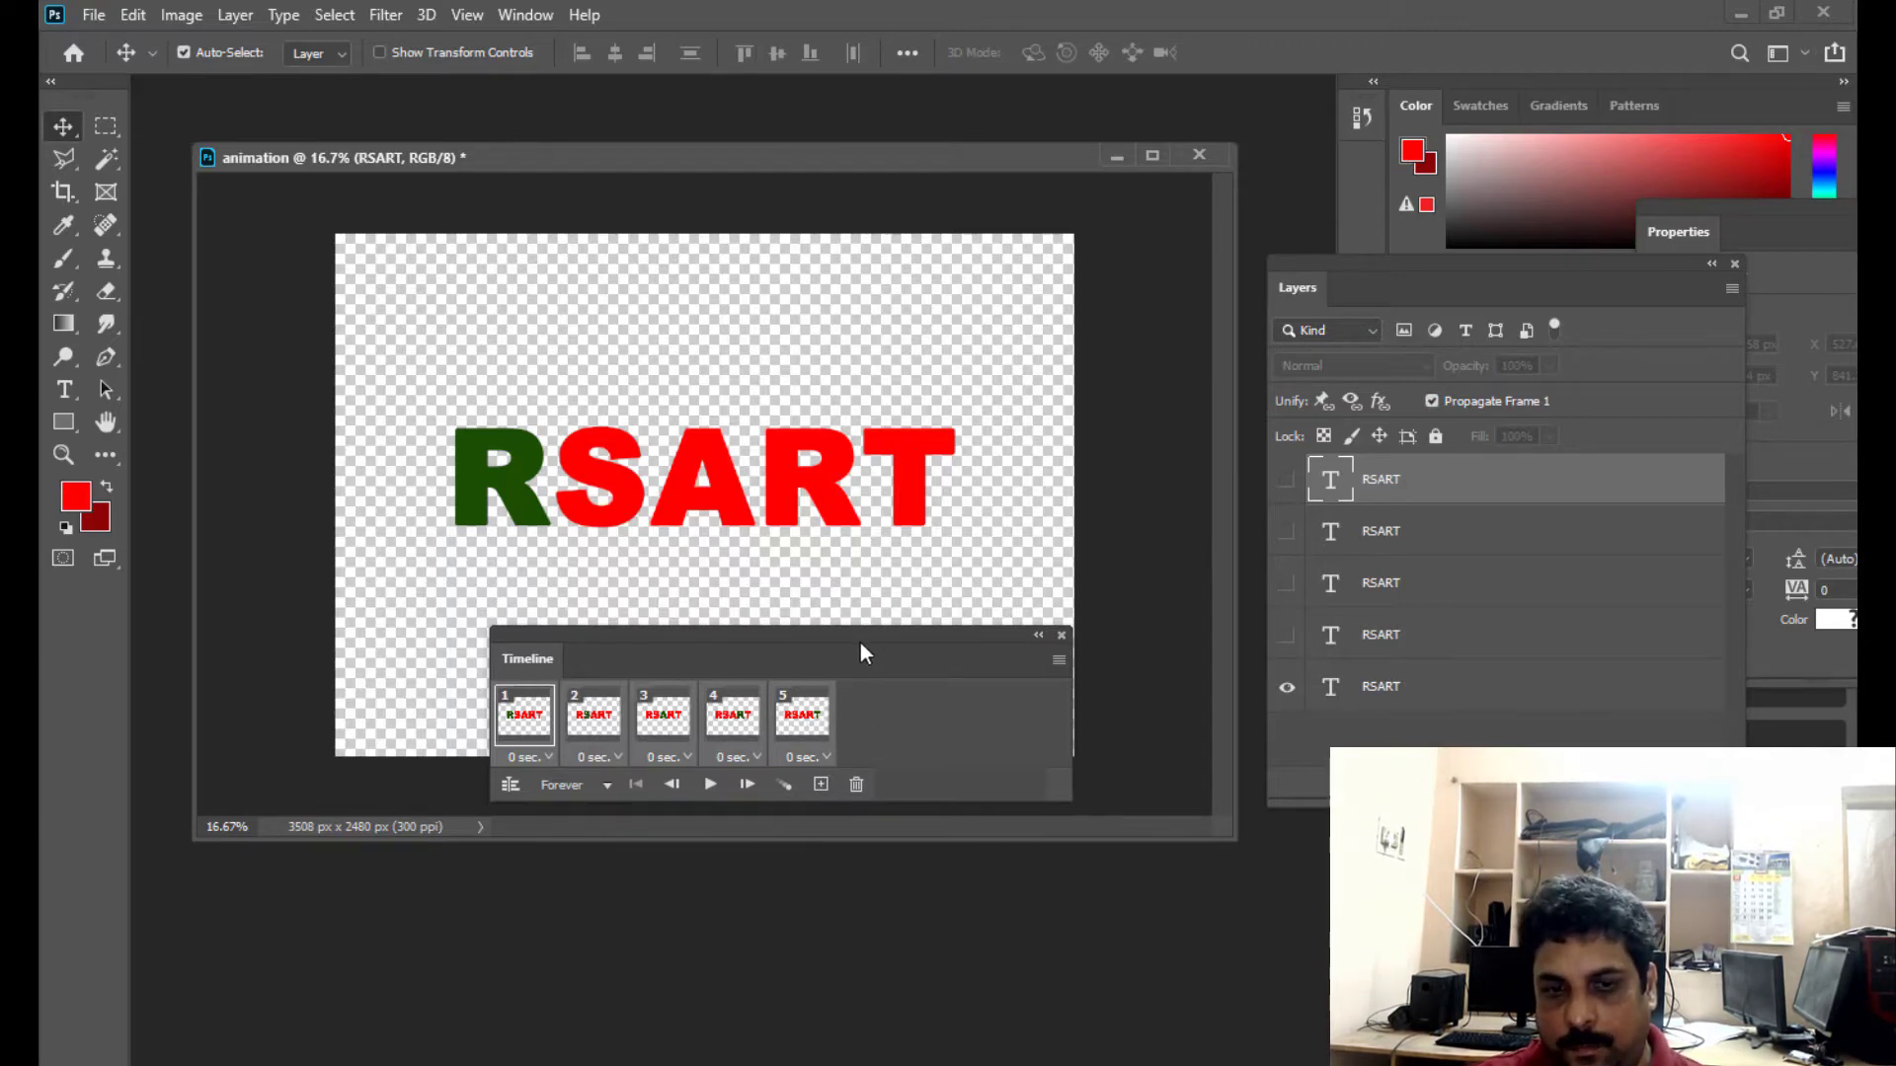
left_click_drag(861, 643, 875, 642)
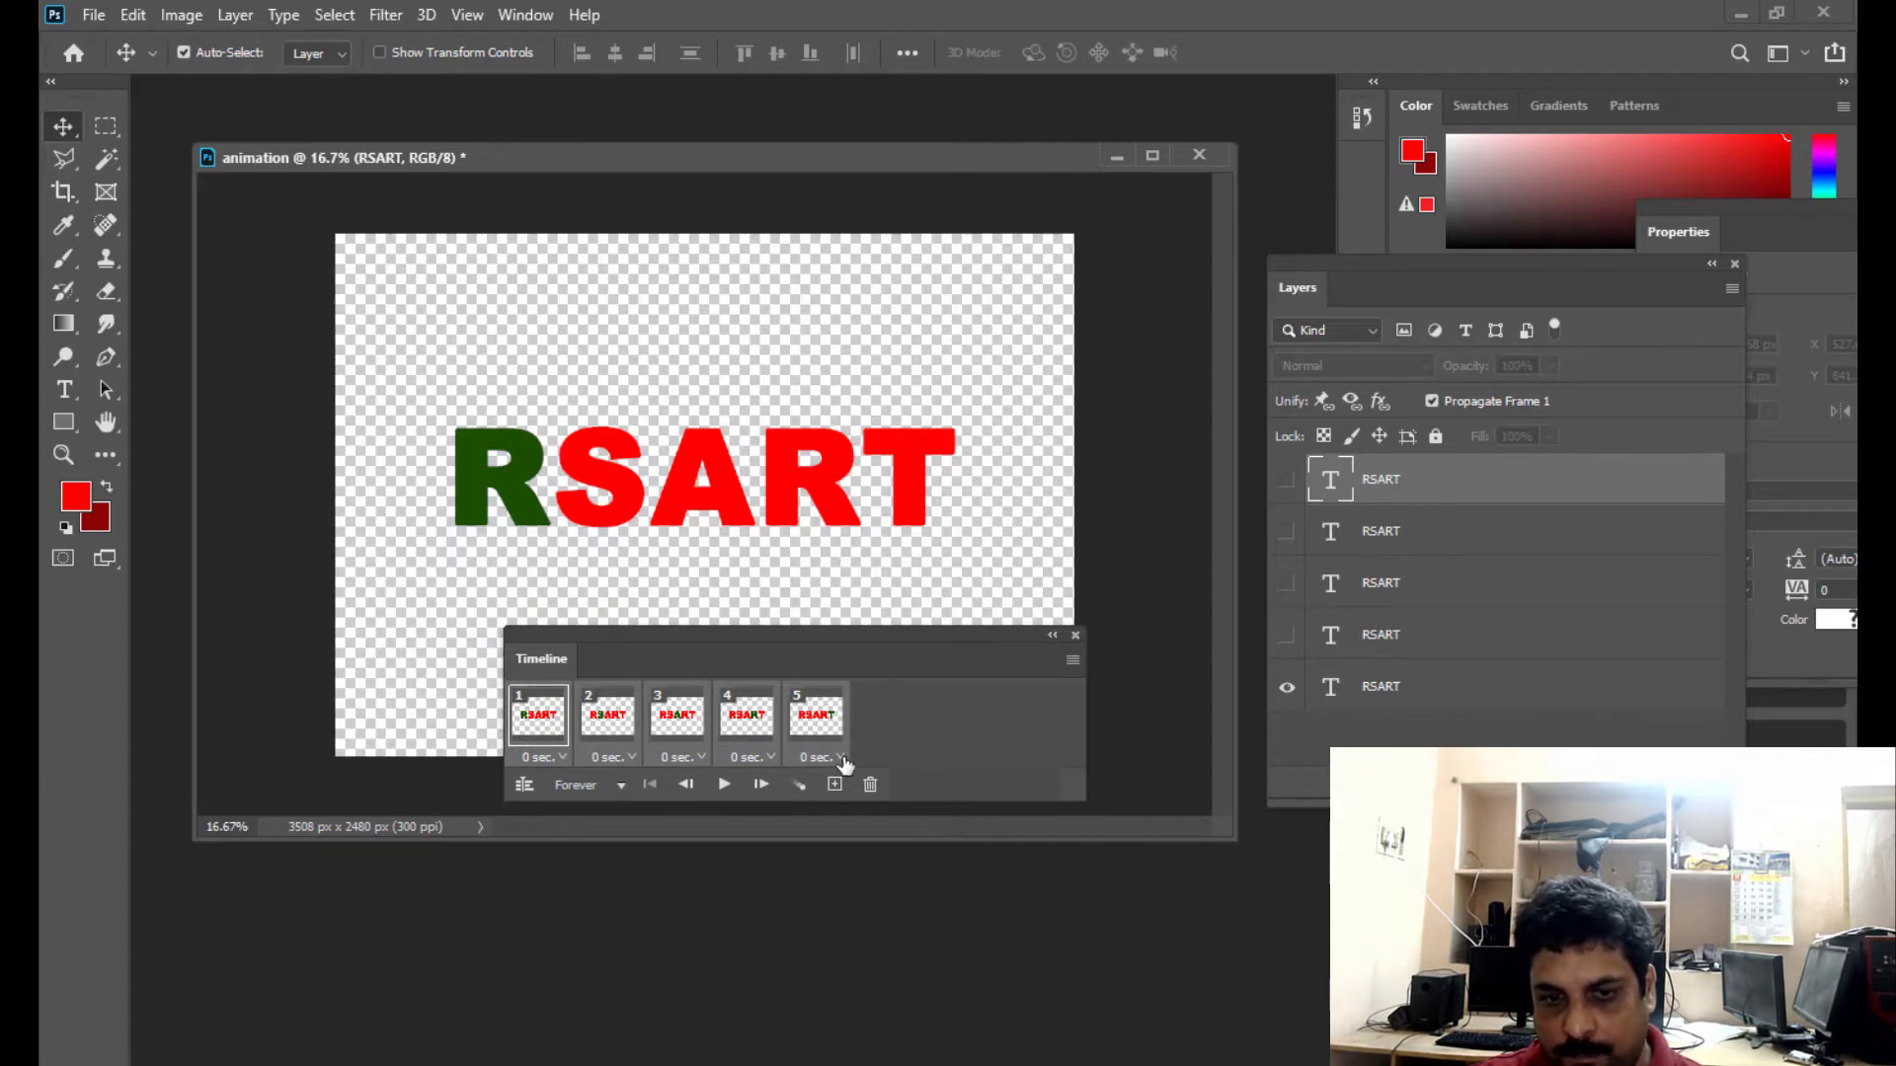
left_click(841, 758)
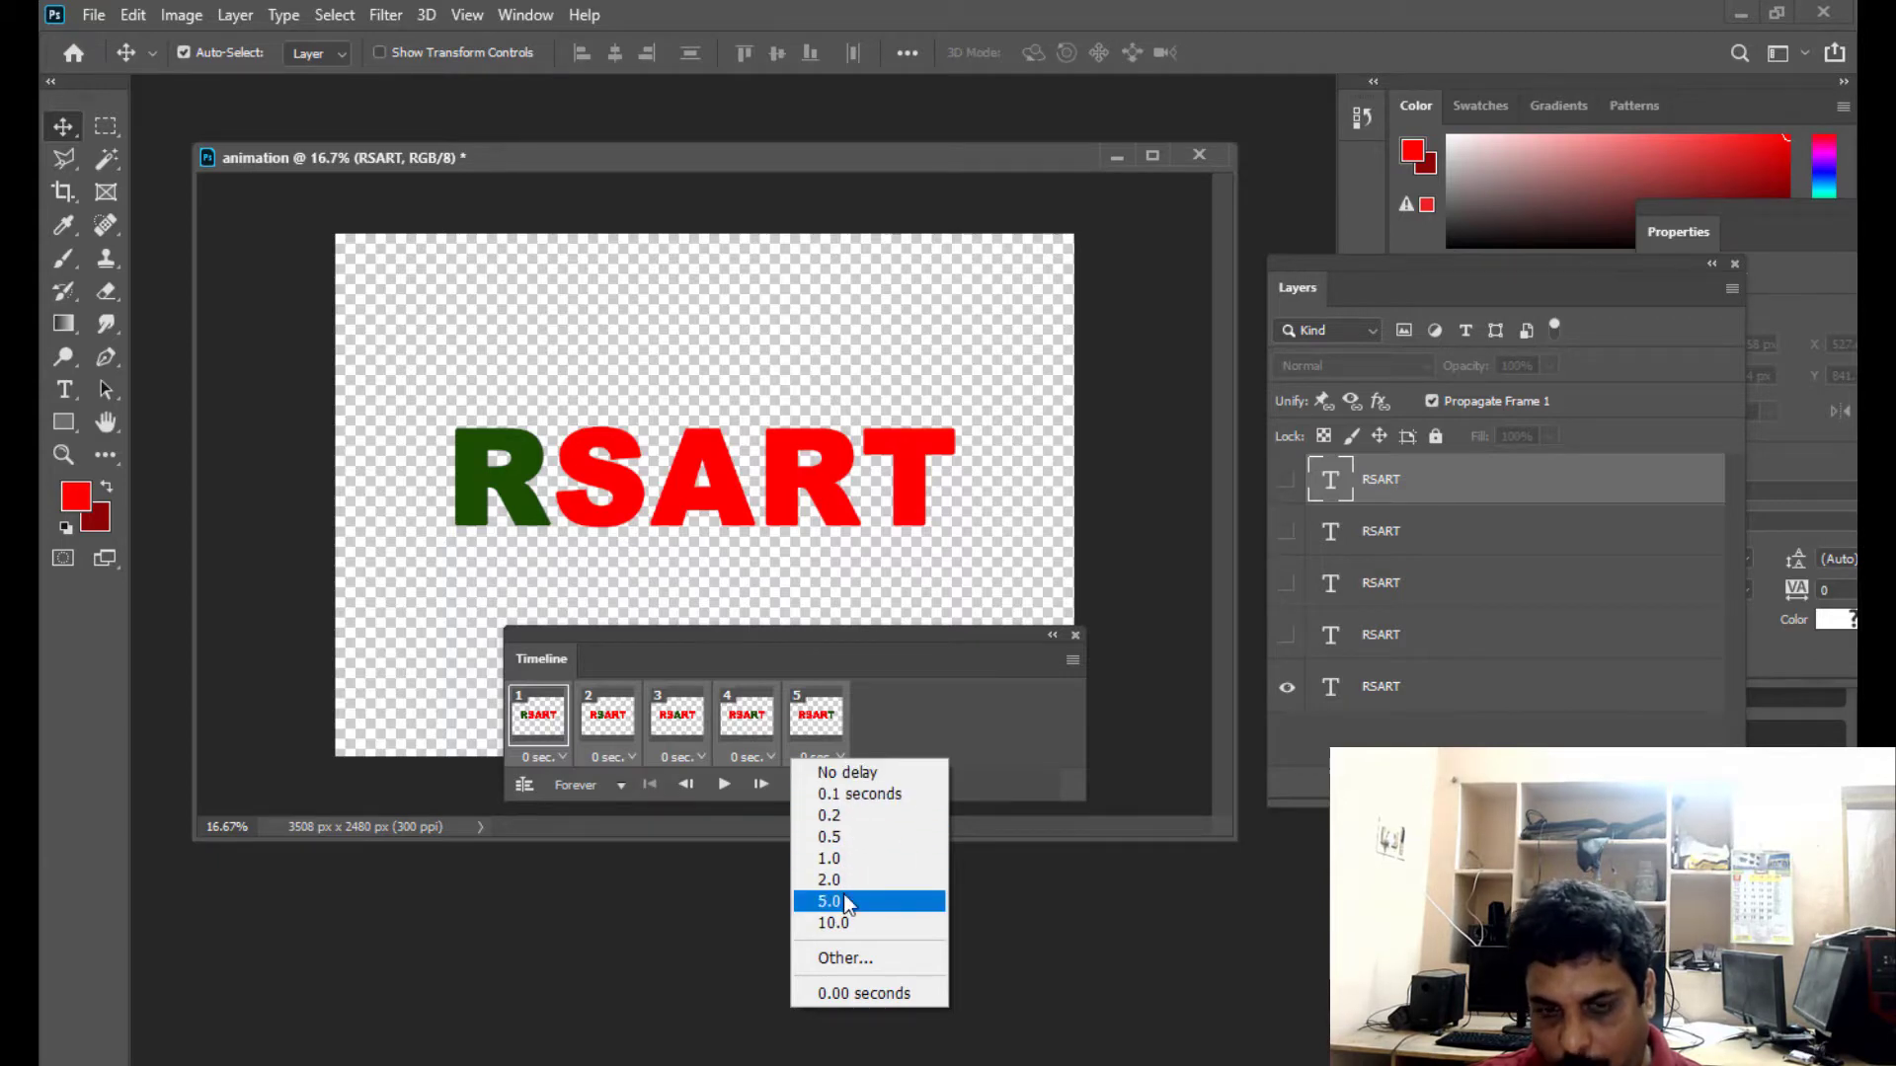
left_click(844, 819)
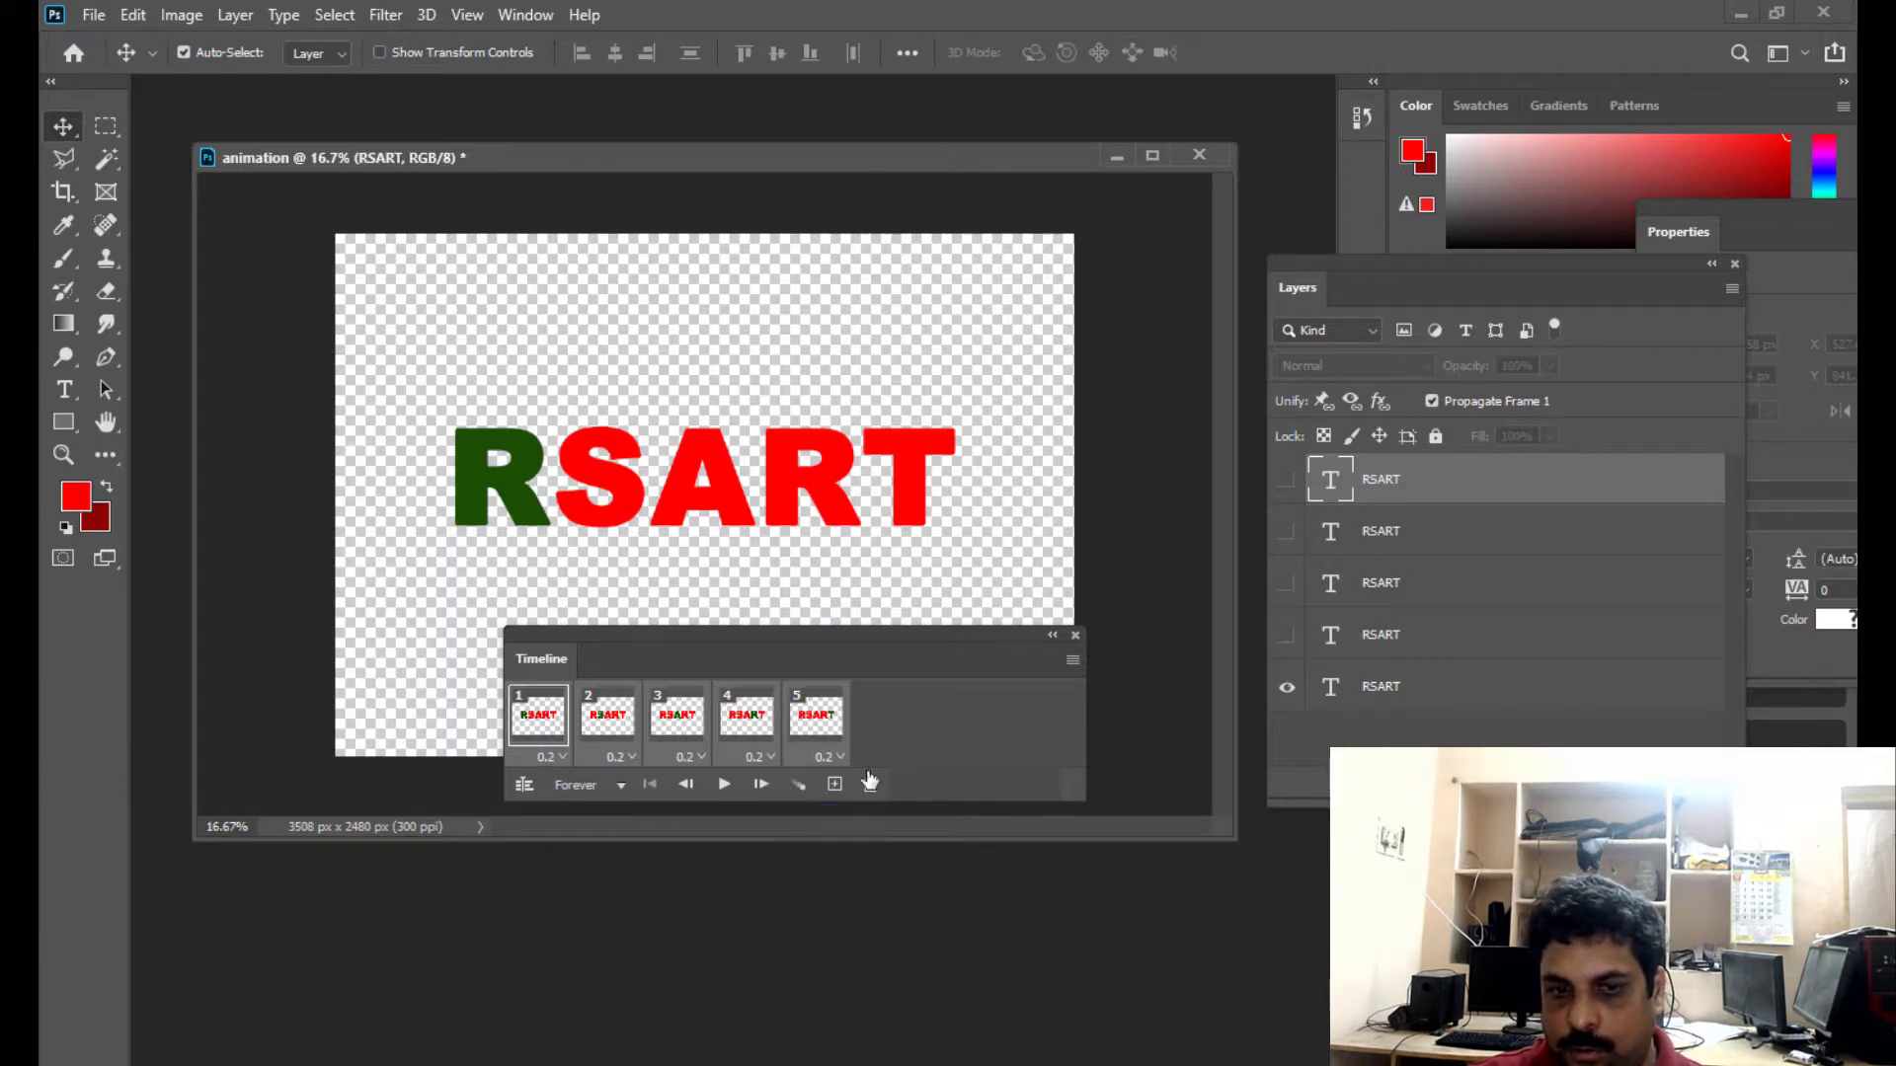
- Play the animation with the 0.2-second frame delay and stop it
left_click_drag(741, 629, 763, 629)
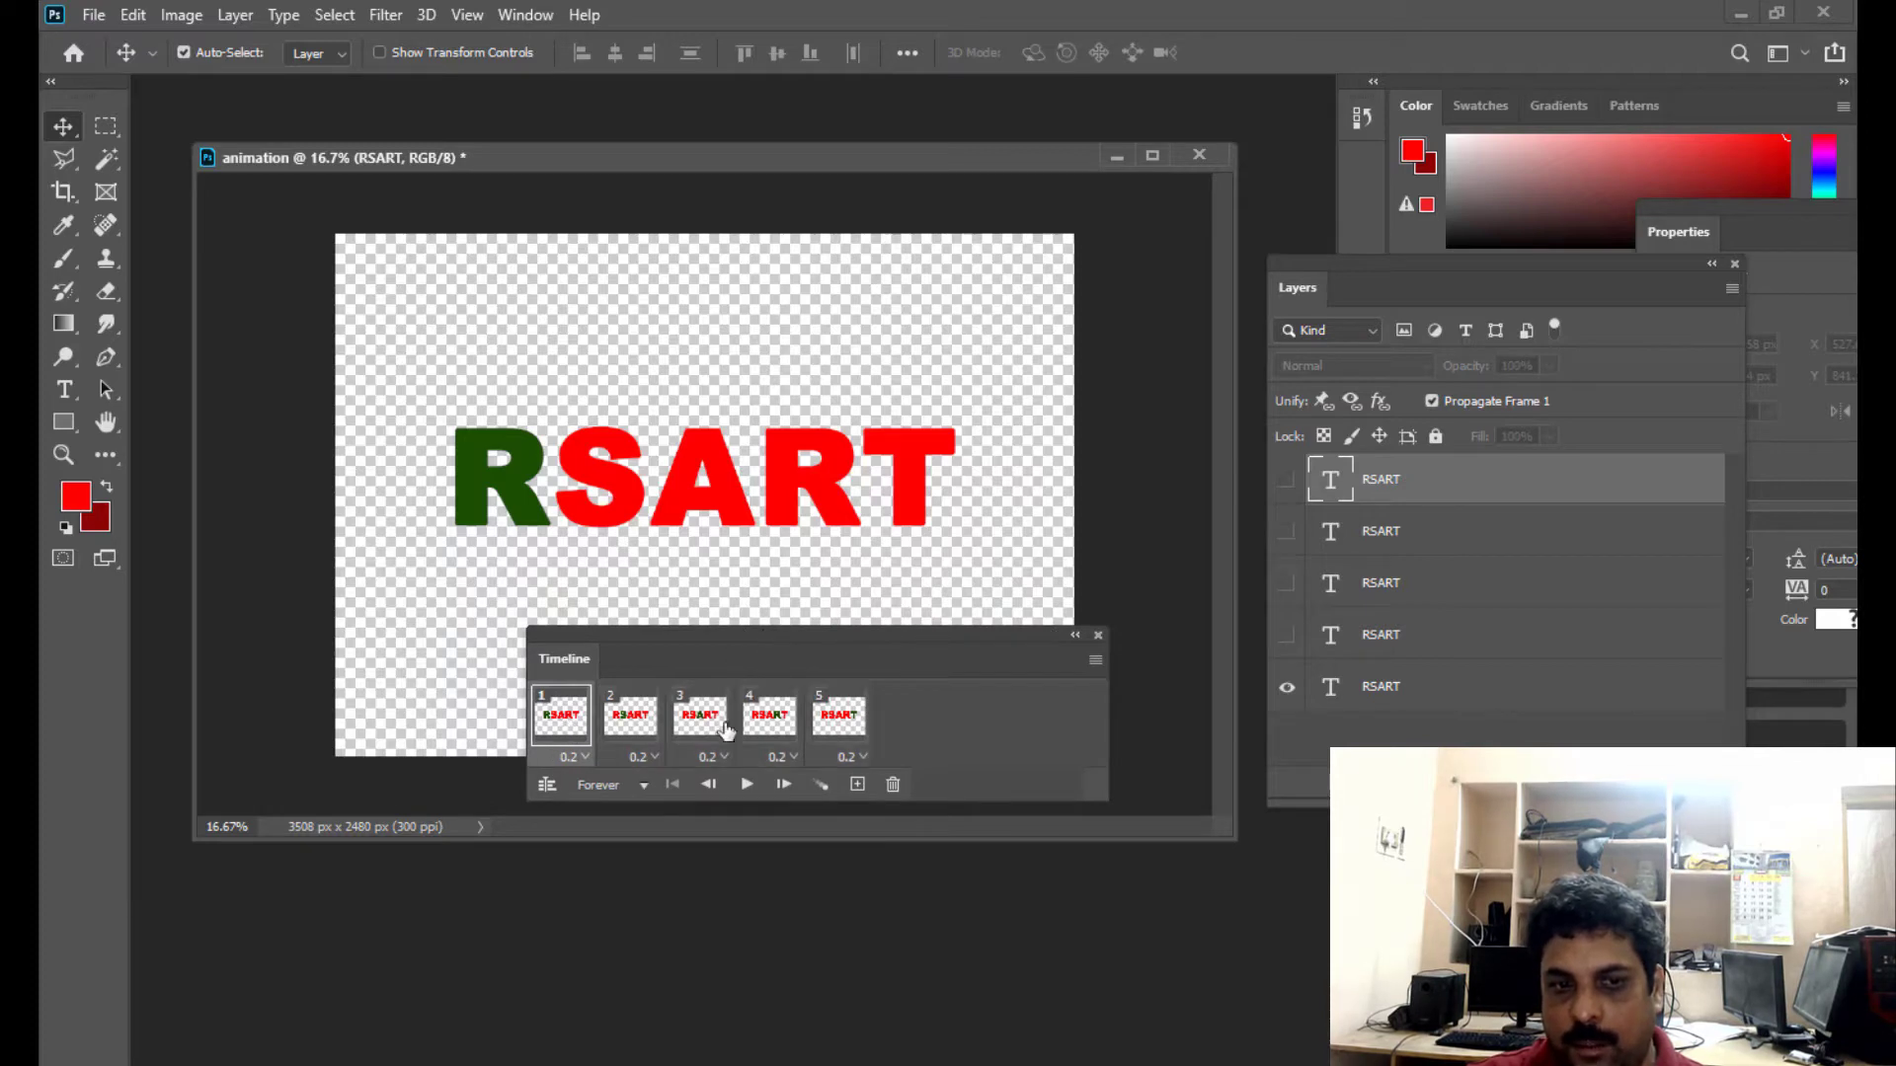
left_click(744, 788)
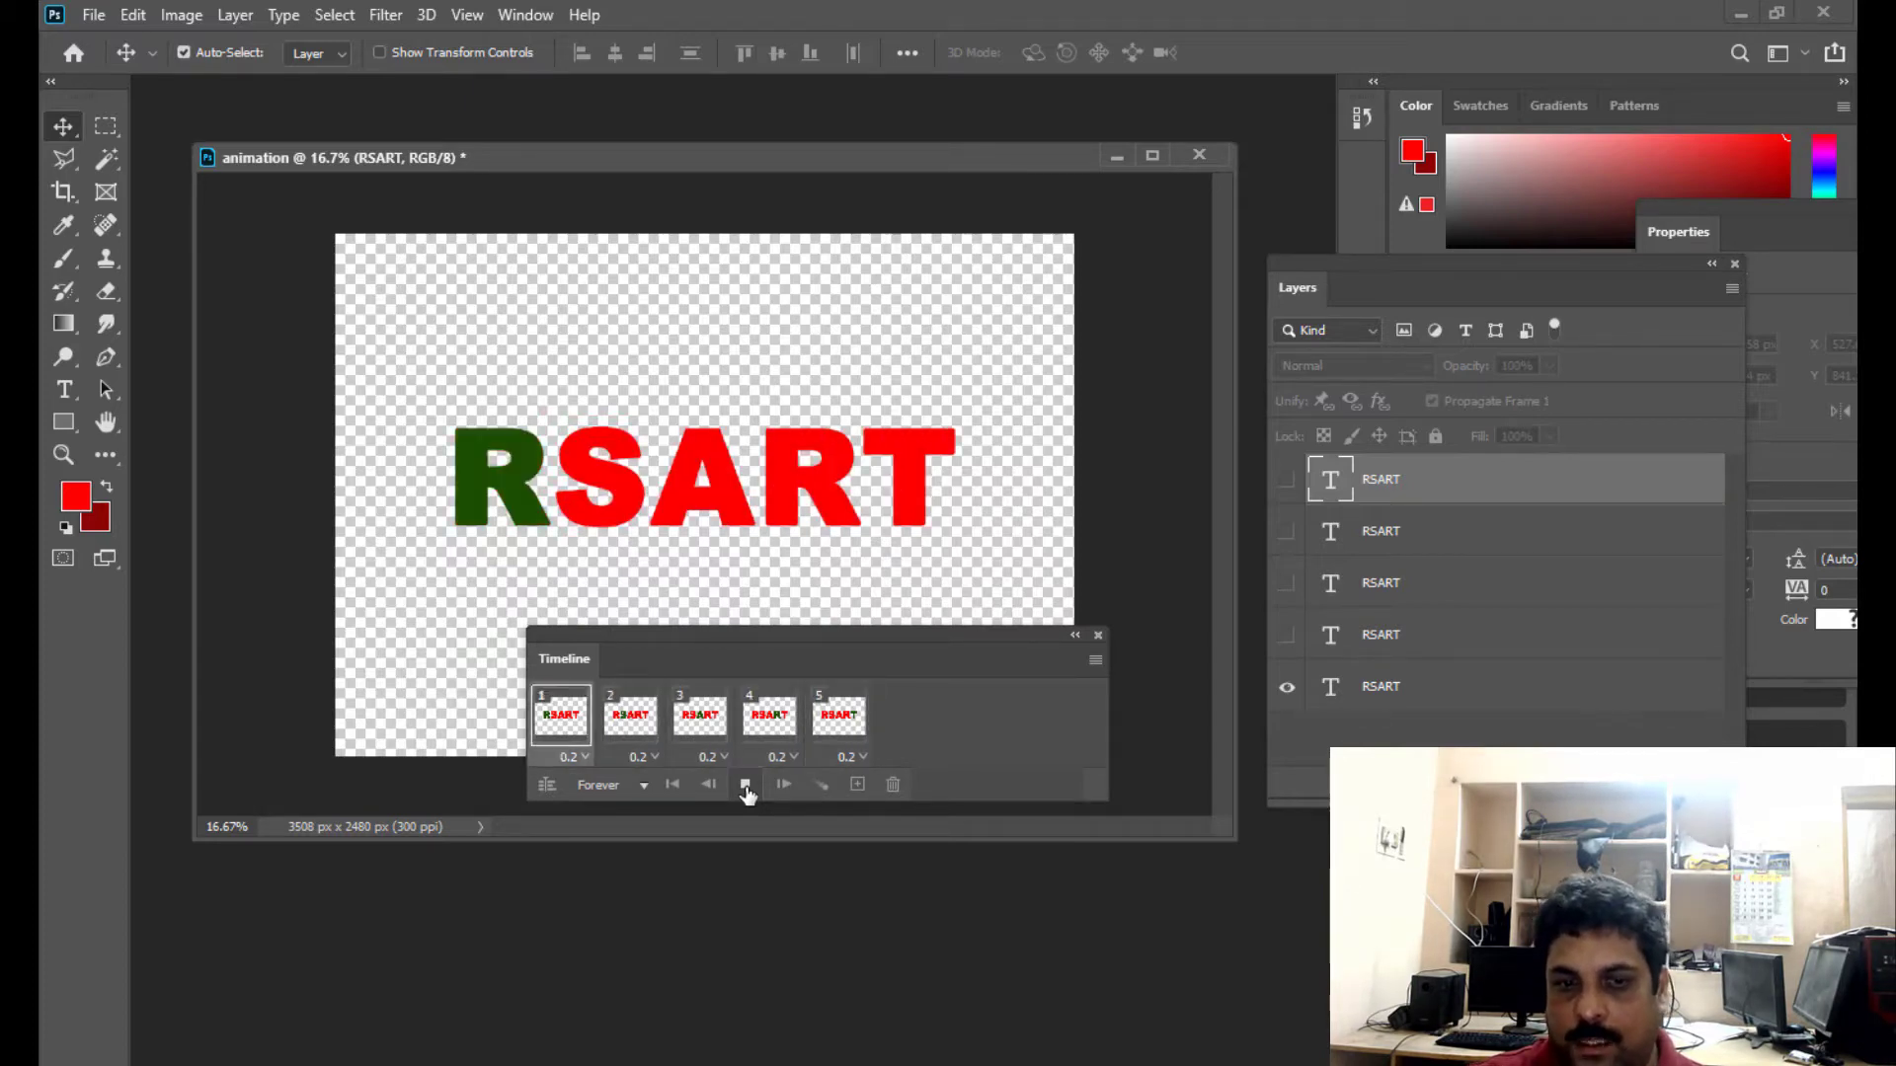
left_click(747, 790)
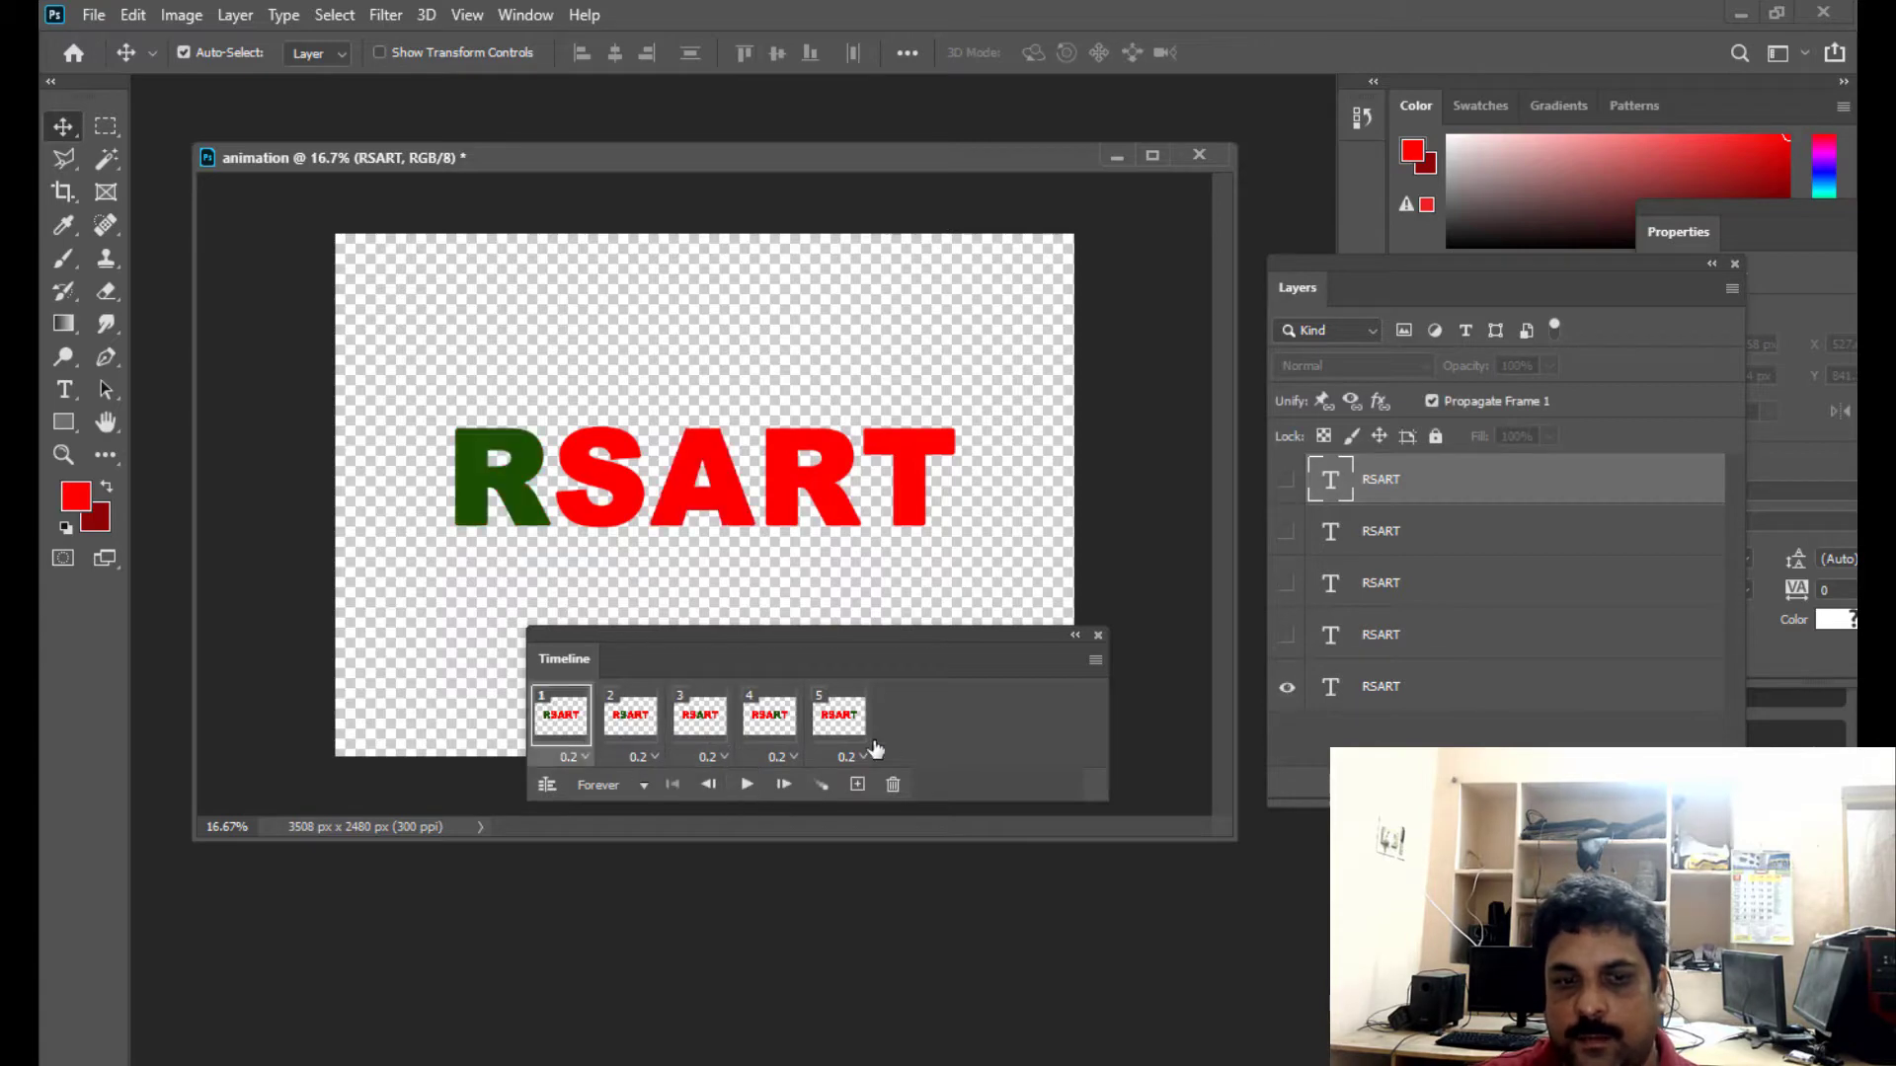
- Move the Timeline window lower and open the Save for Web (Legacy) export for the animation
left_click_drag(705, 630, 708, 640)
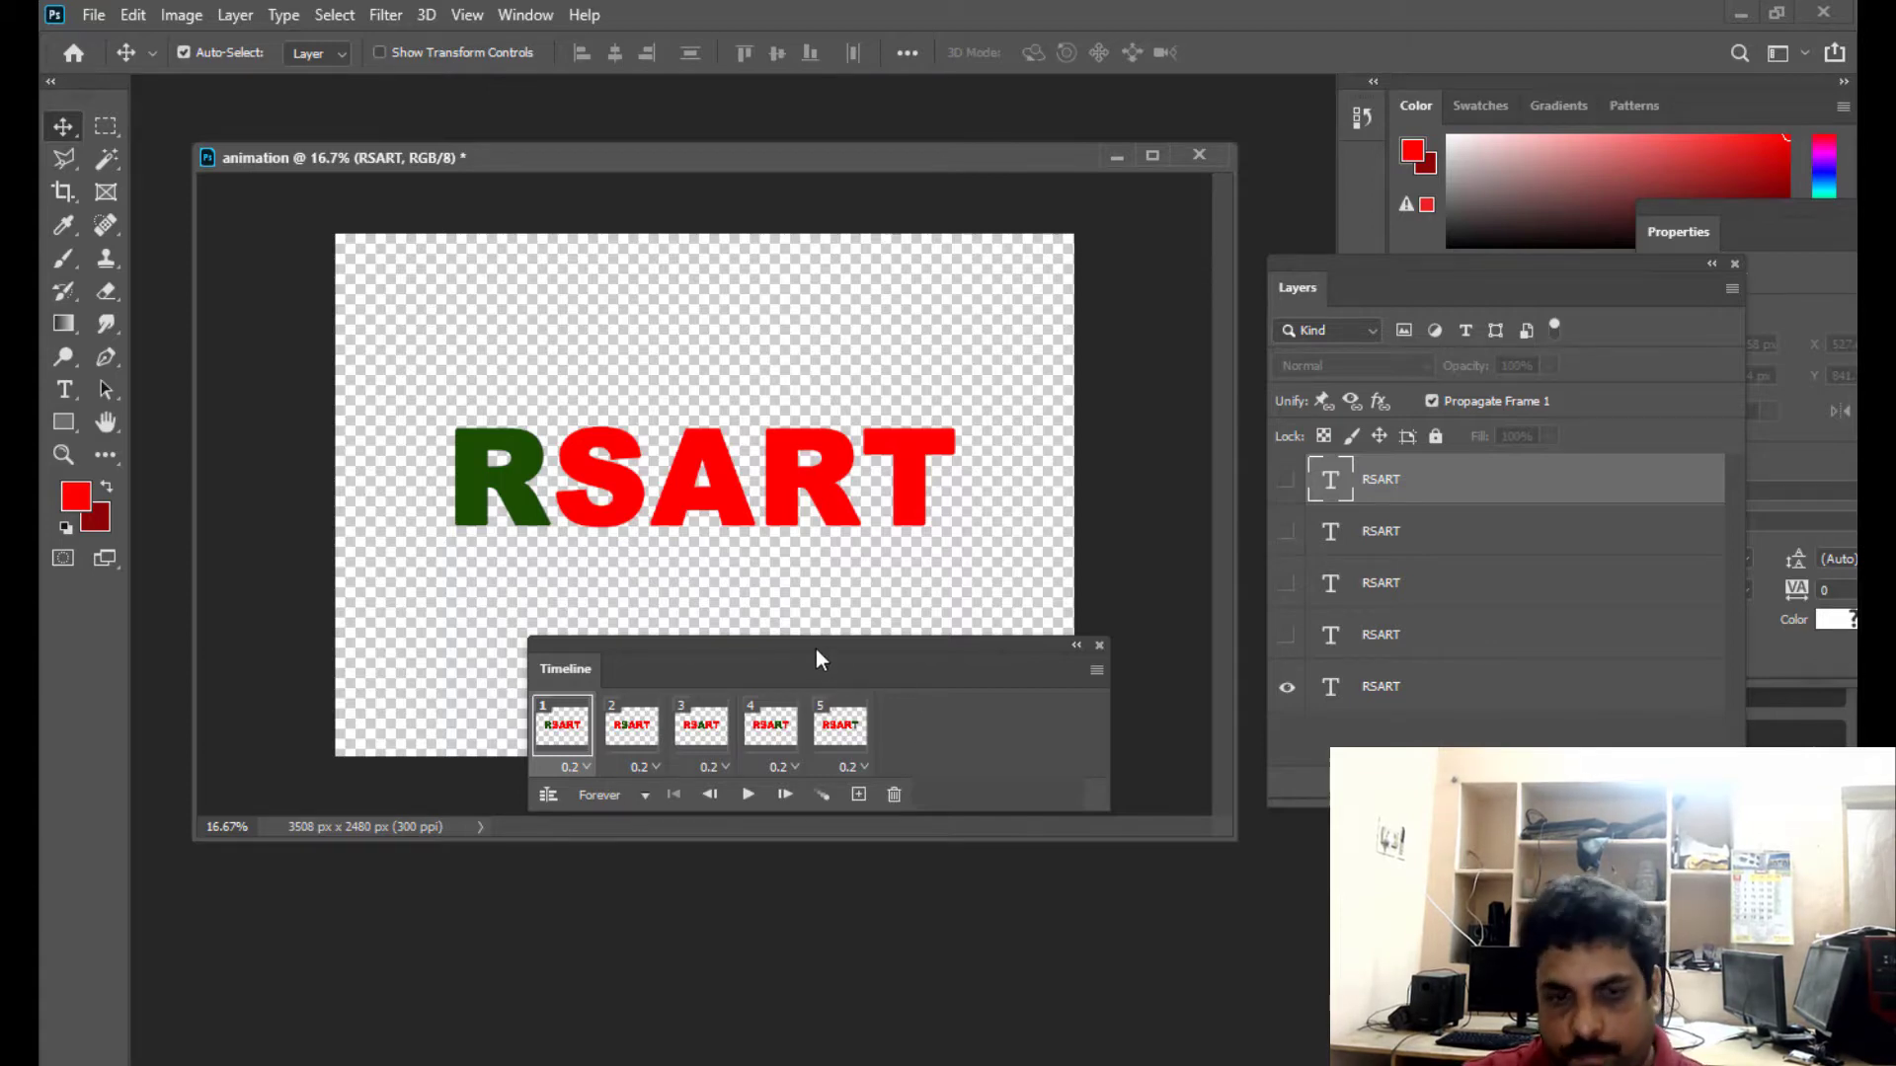
left_click_drag(821, 644, 770, 653)
left_click(95, 15)
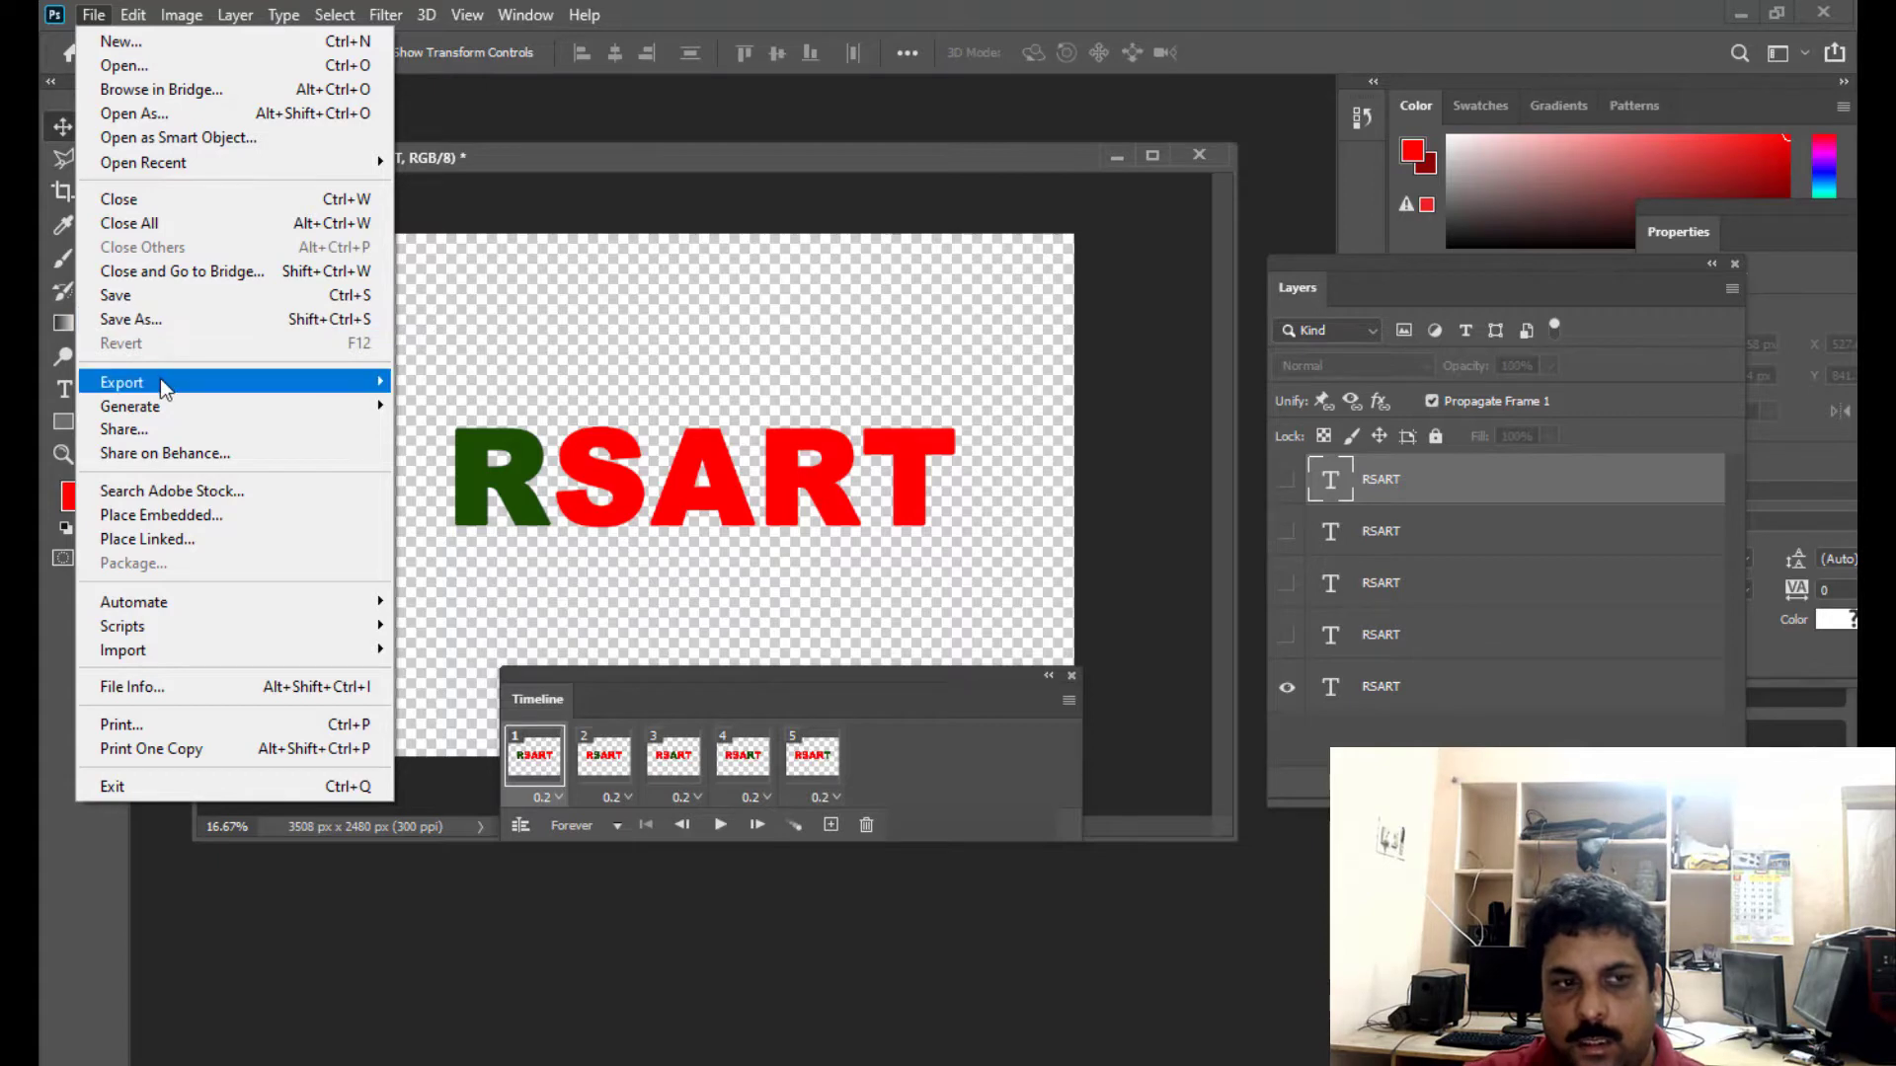
mouse_move(146, 381)
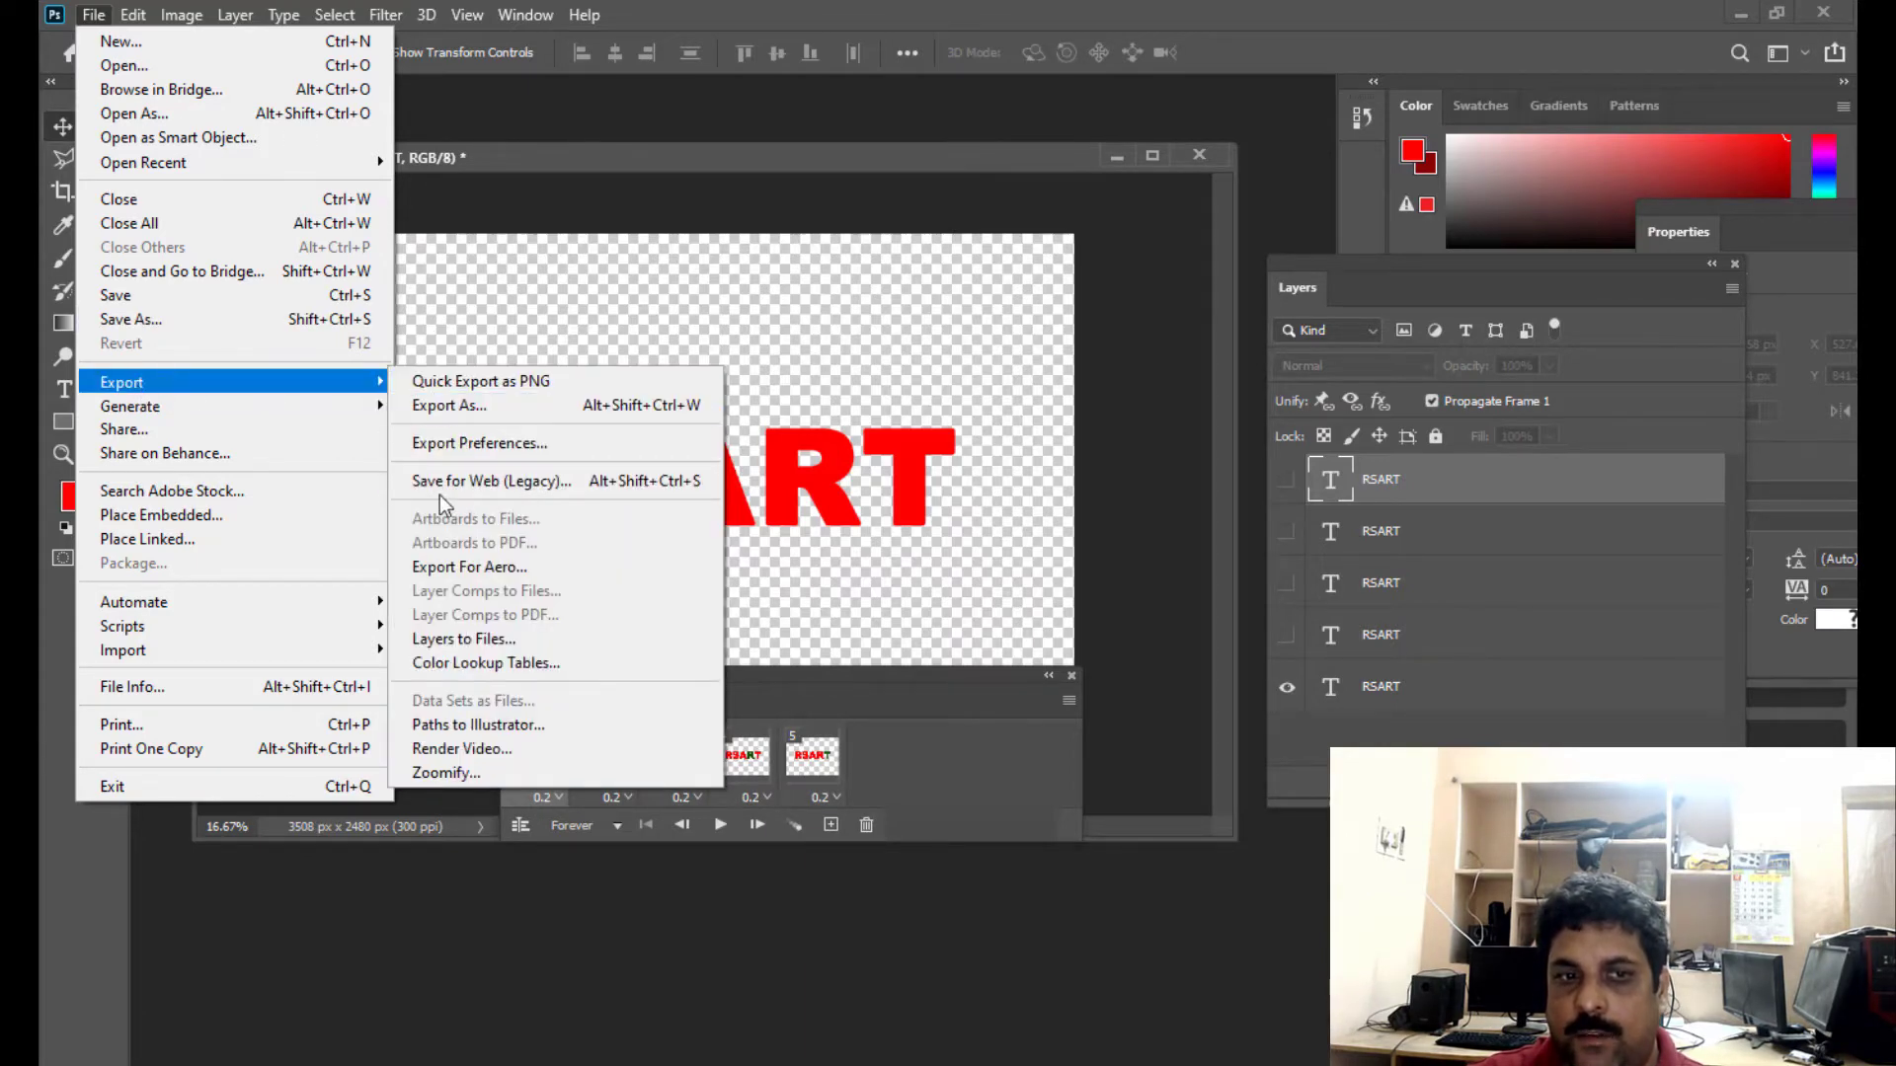
left_click(611, 484)
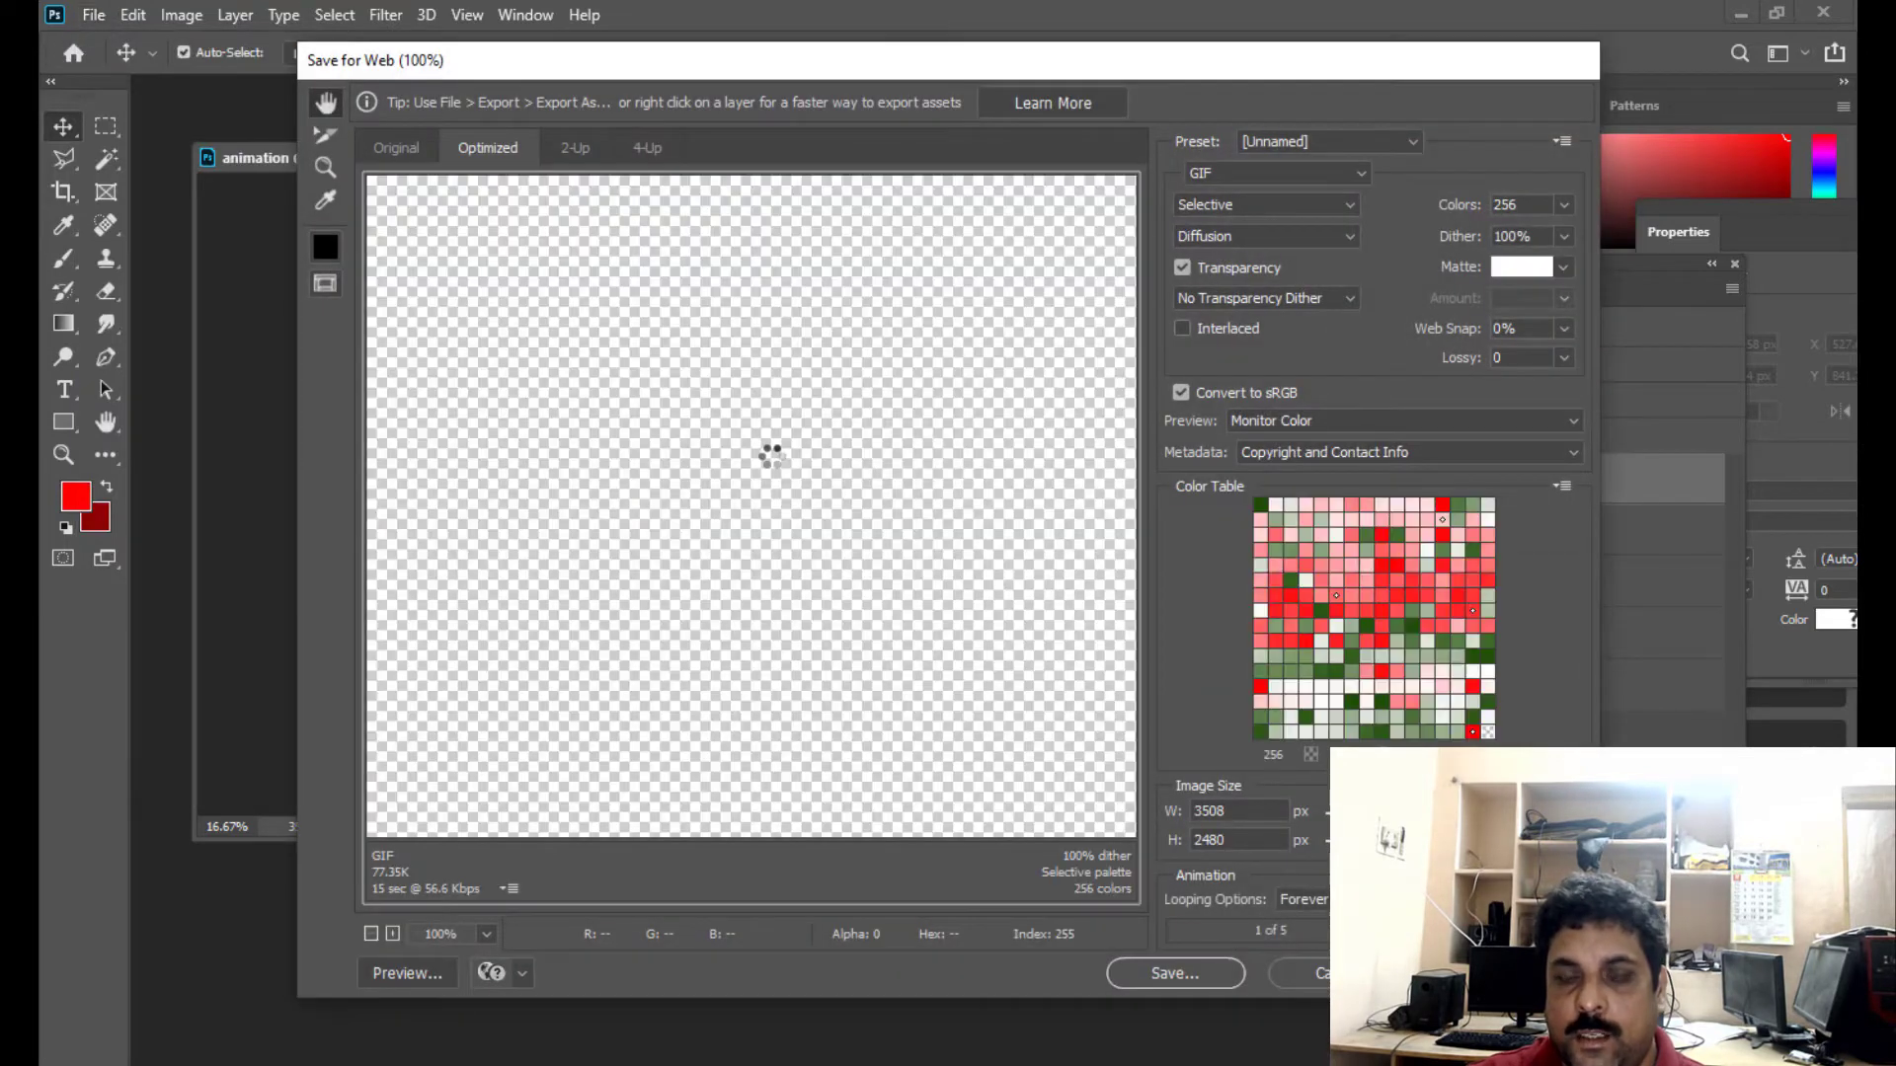
- Reduce the export preview to 12.5% so the whole RSART canvas fits, and shift the dialog to expose the image size settings
left_click(372, 934)
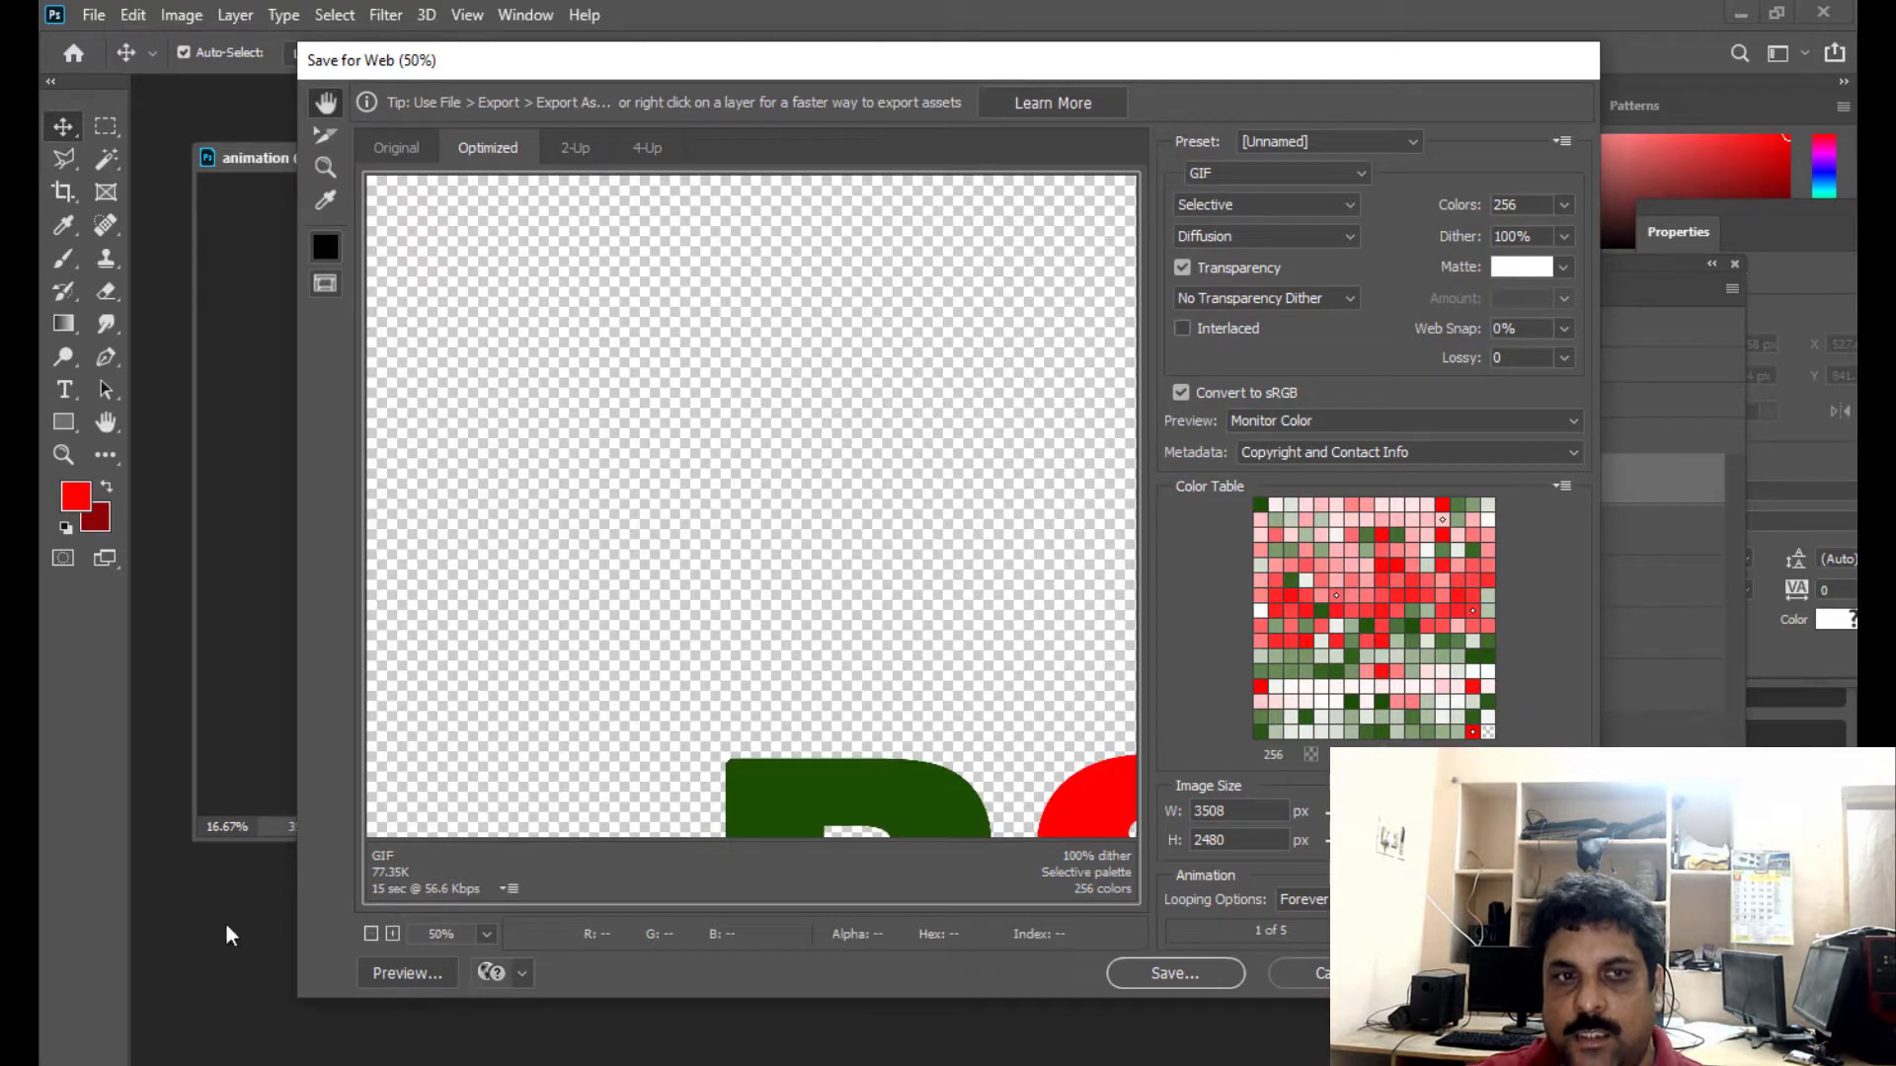
left_click(372, 933)
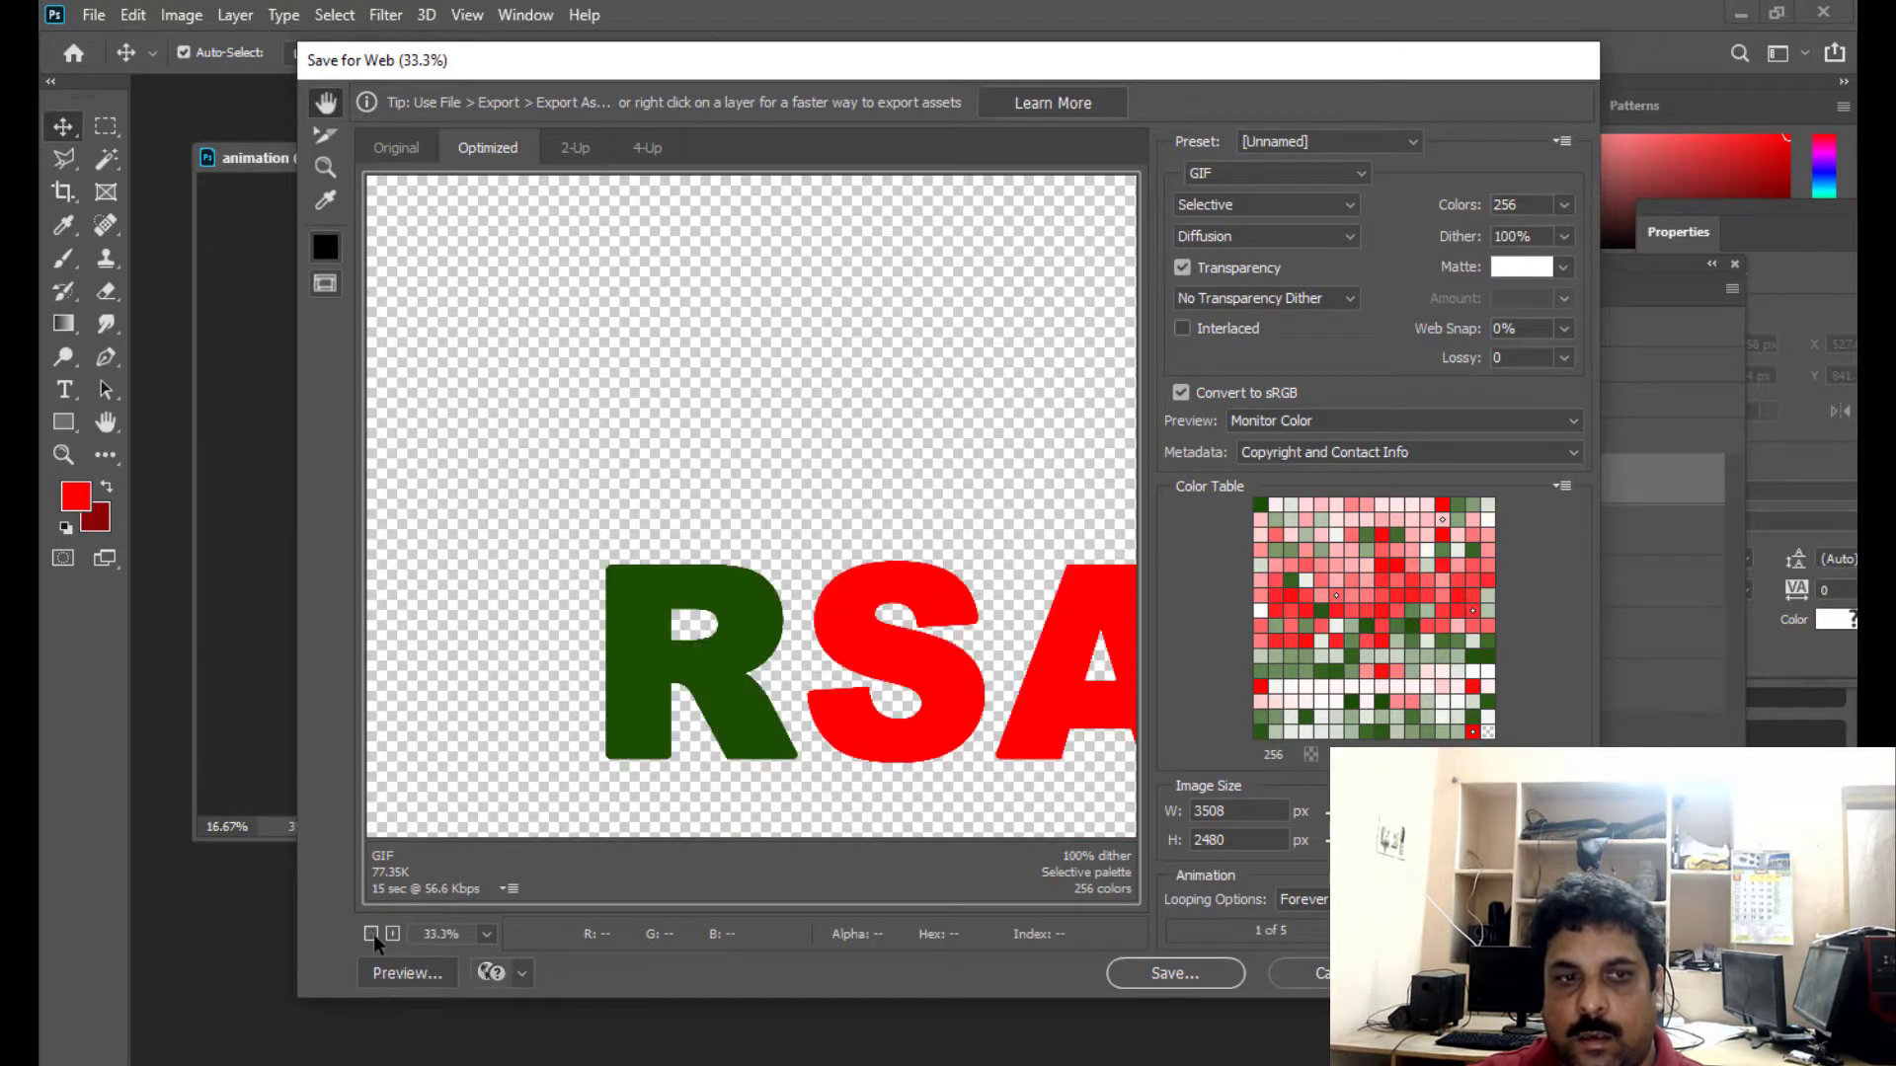
left_click(372, 933)
left_click(372, 933)
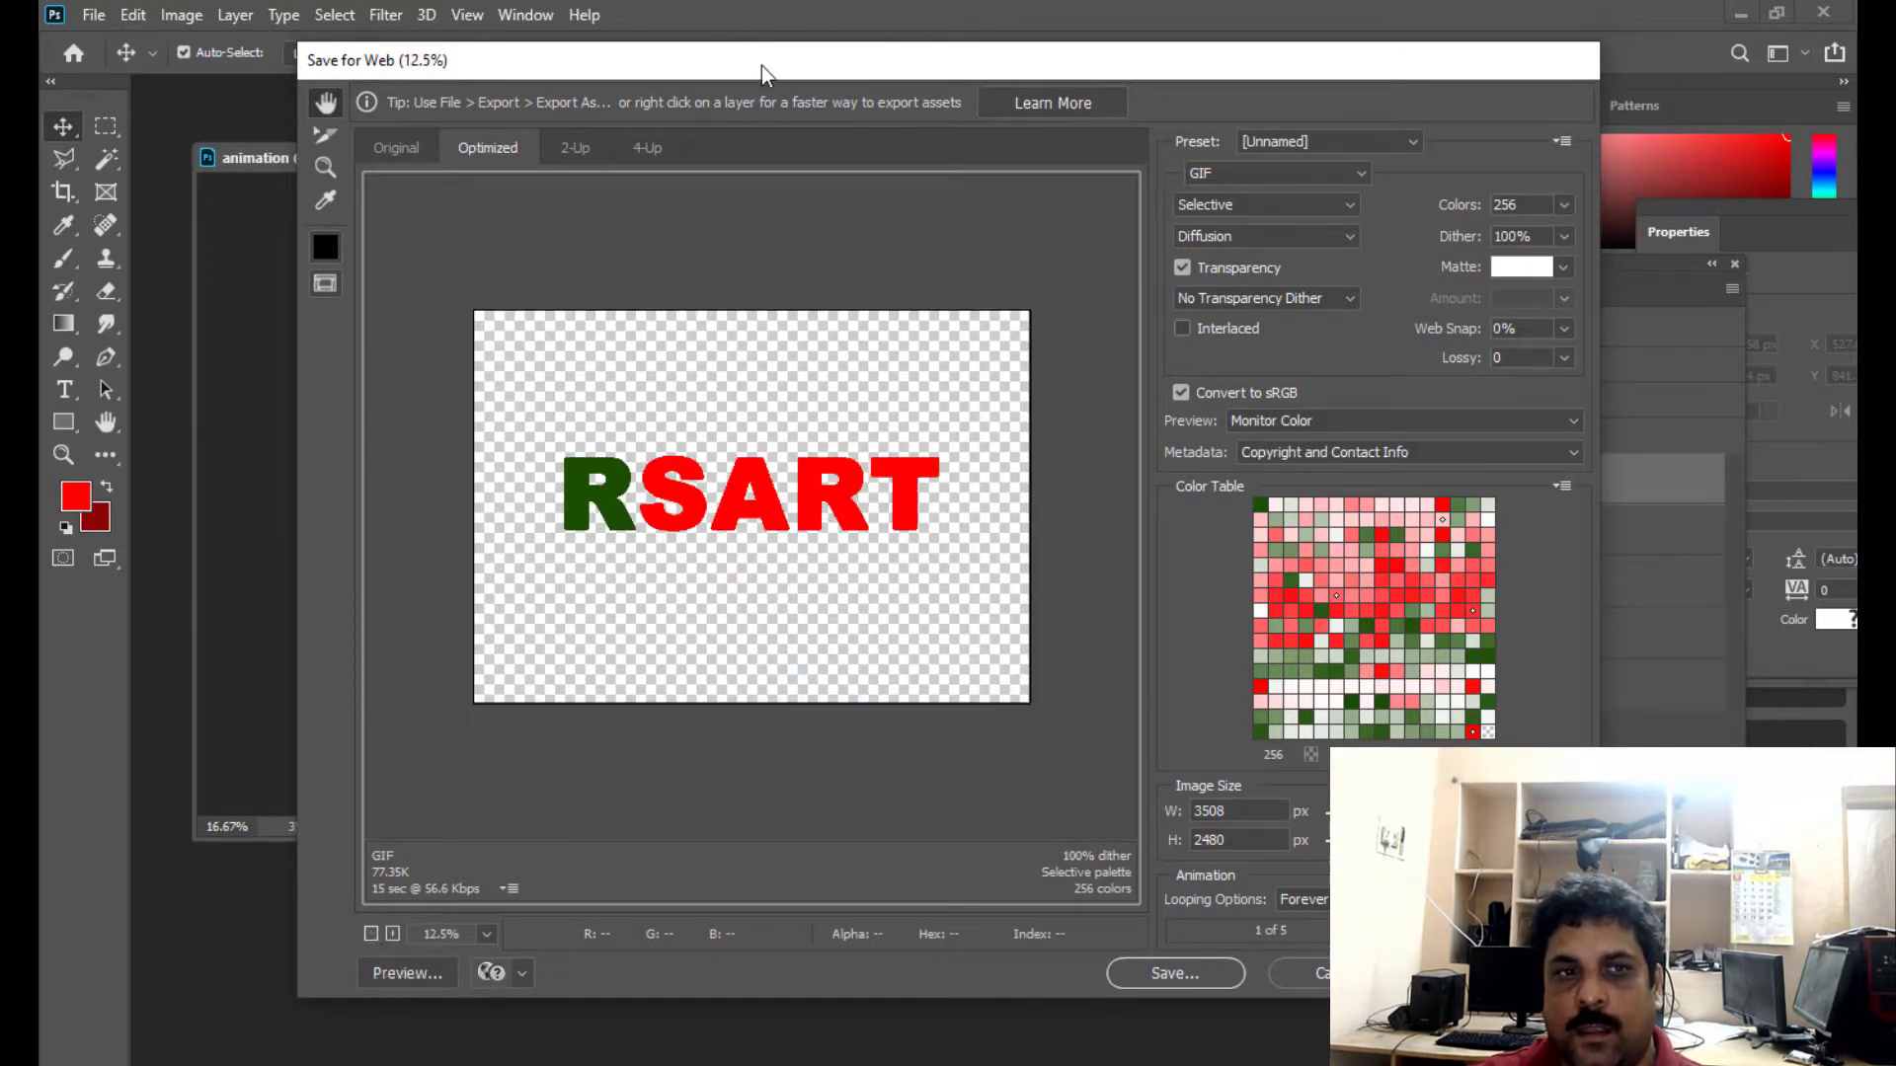
mouse_move(761, 65)
left_mouse_down()
mouse_move(702, 67)
mouse_move(763, 61)
left_mouse_up()
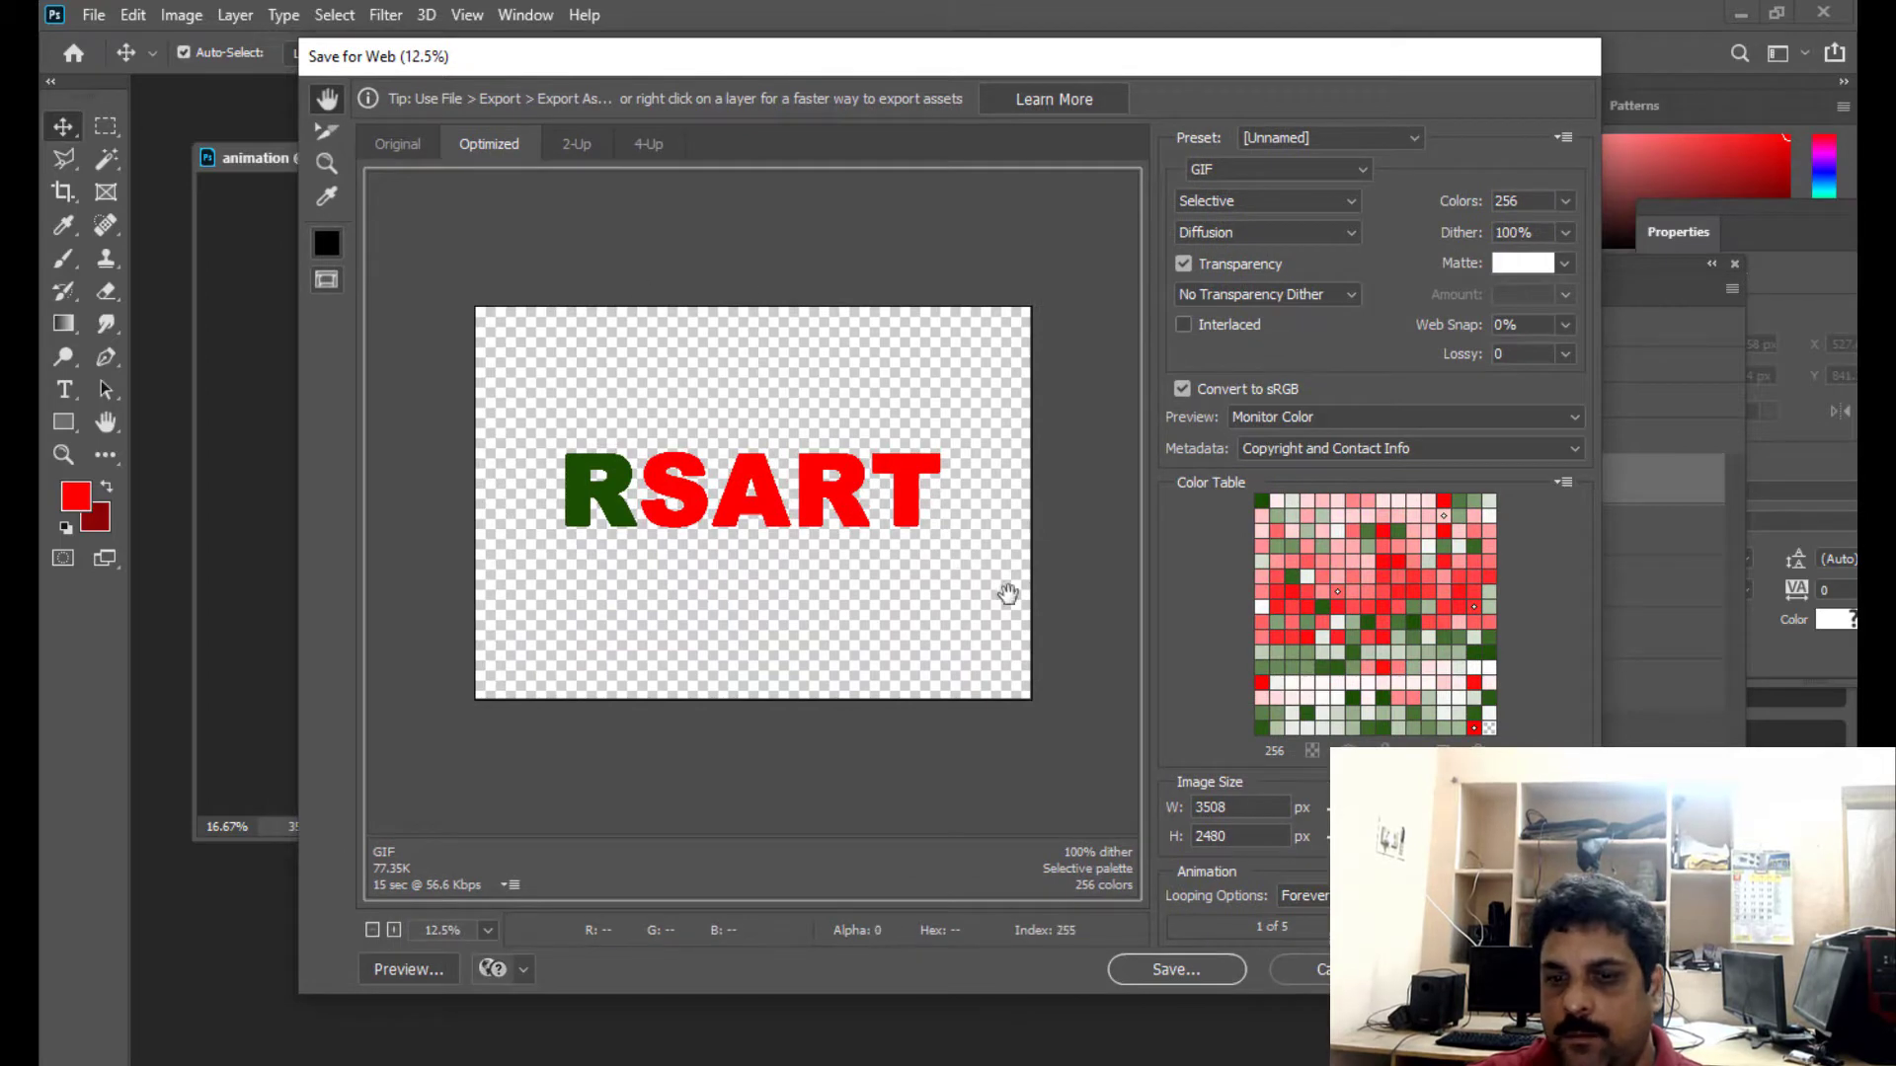
left_click_drag(1009, 54, 922, 71)
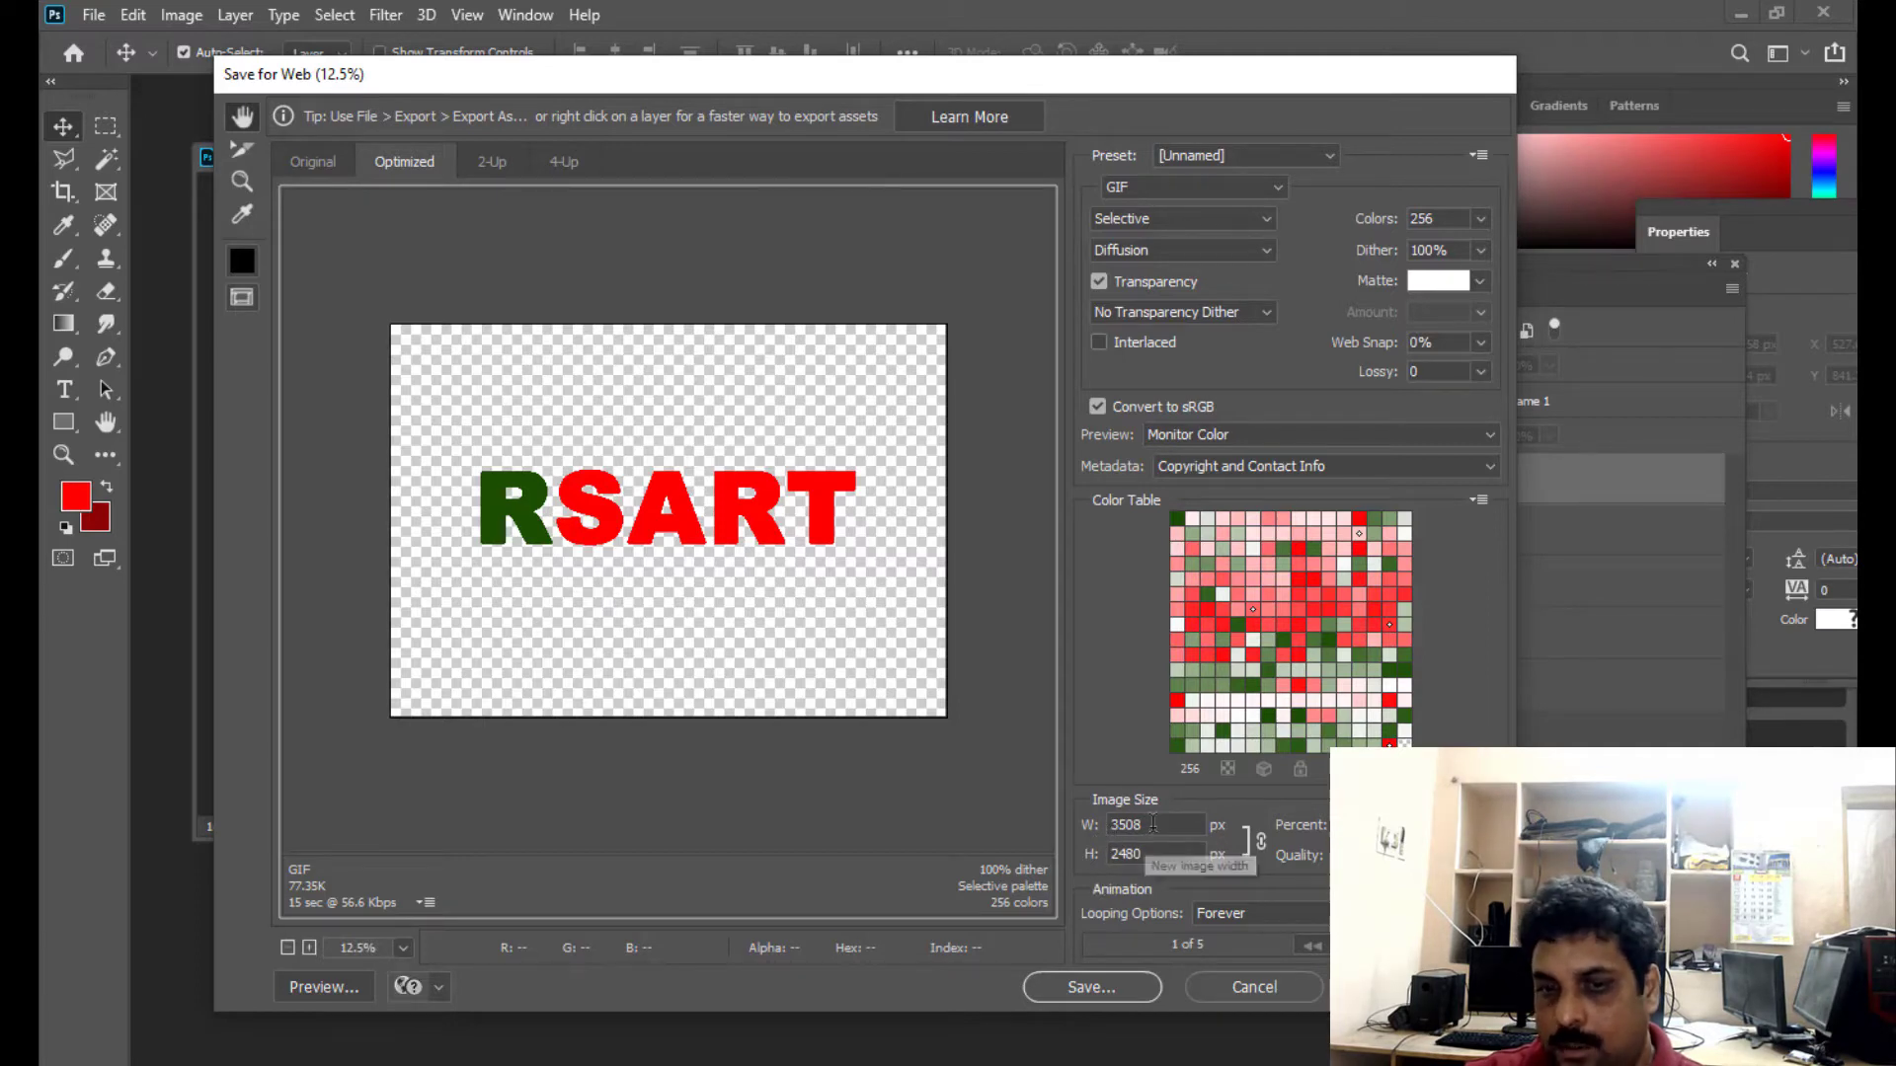
- Set the exported image width to 1000 px with proportions linked
double_click(1108, 823)
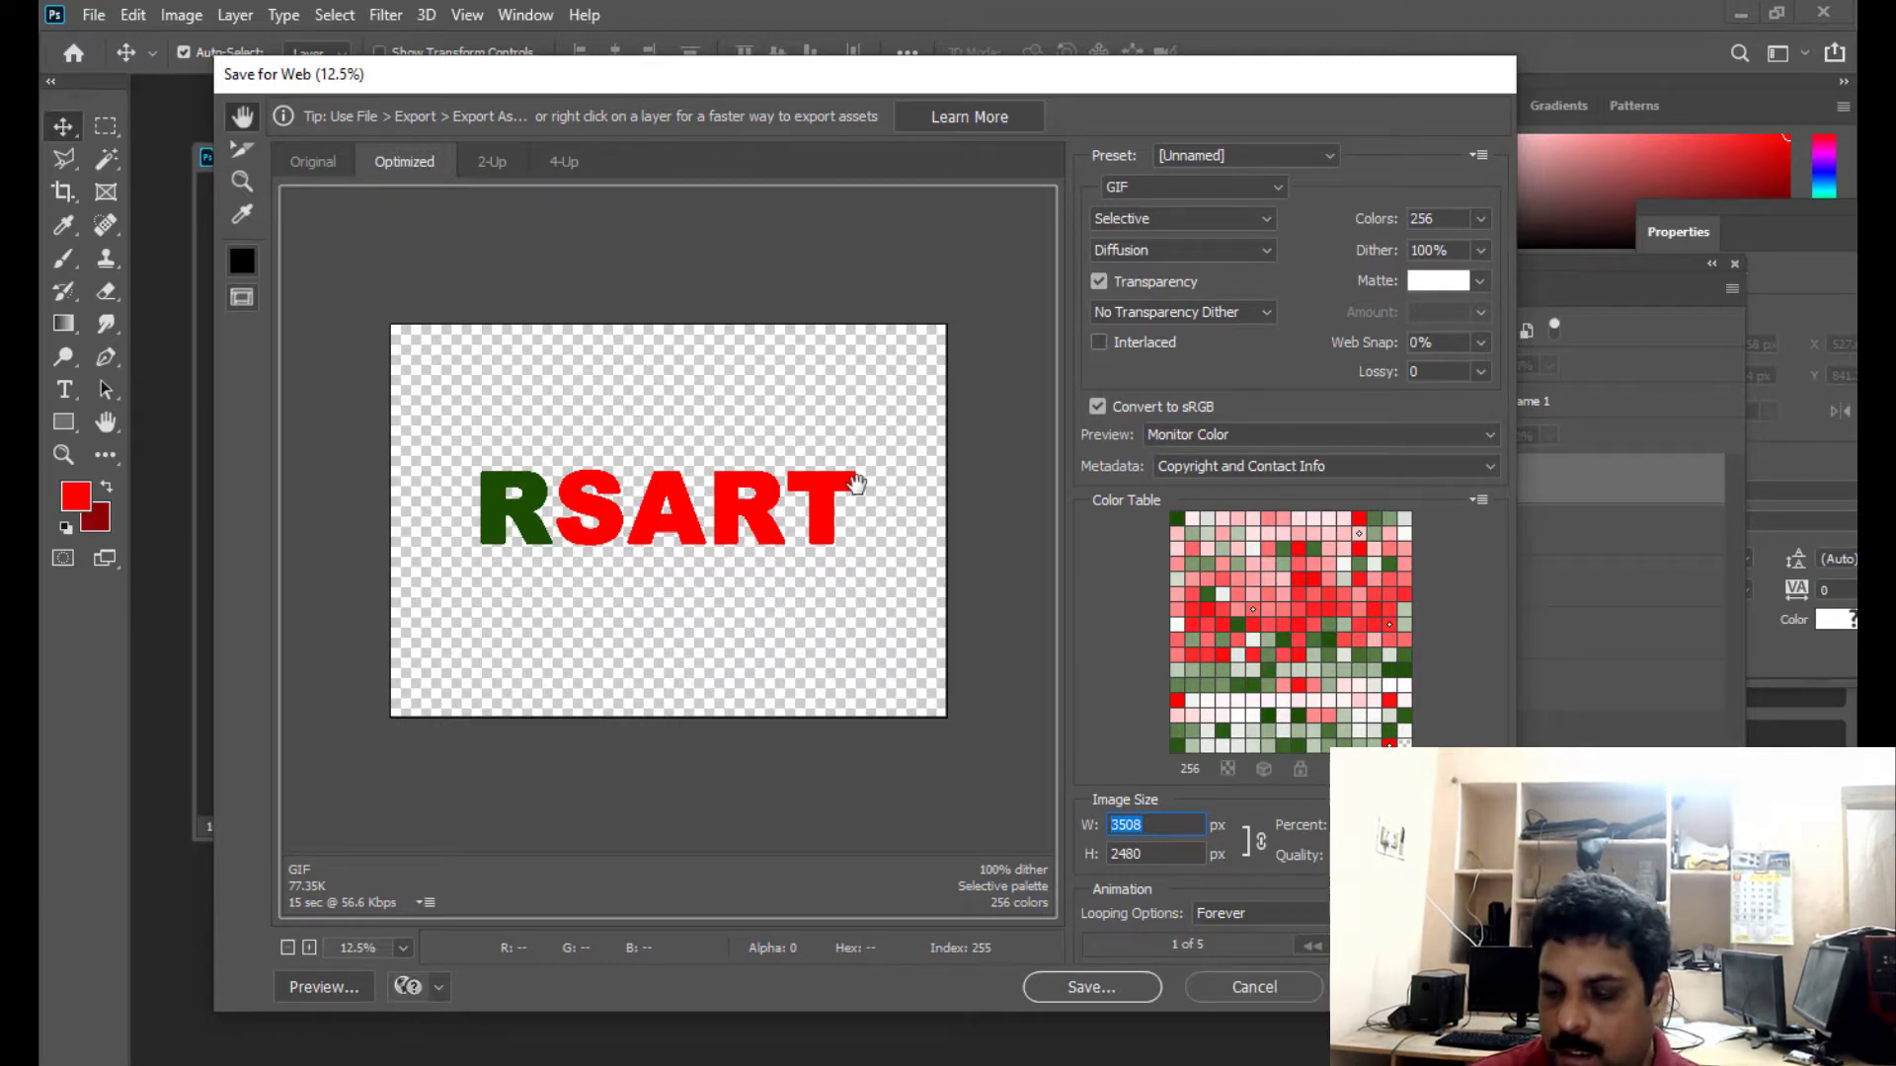
type("1000")
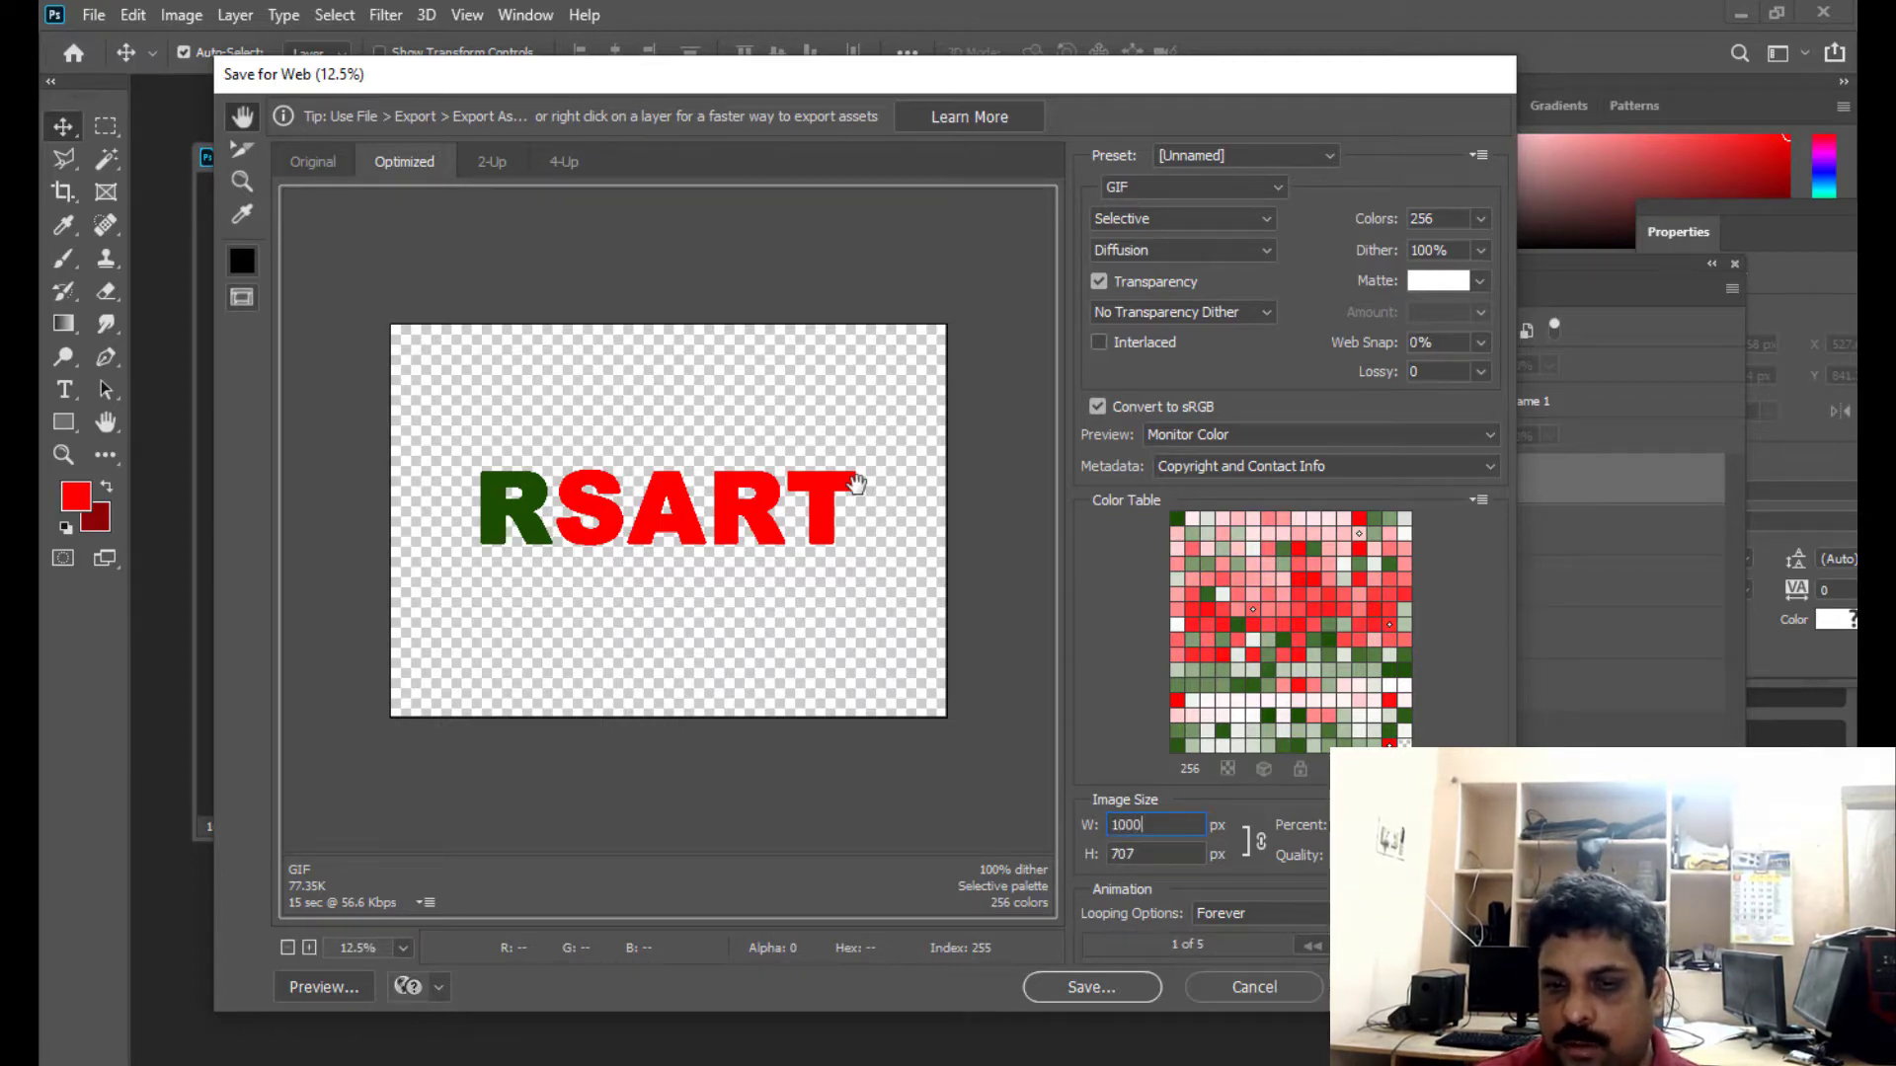
key("Return")
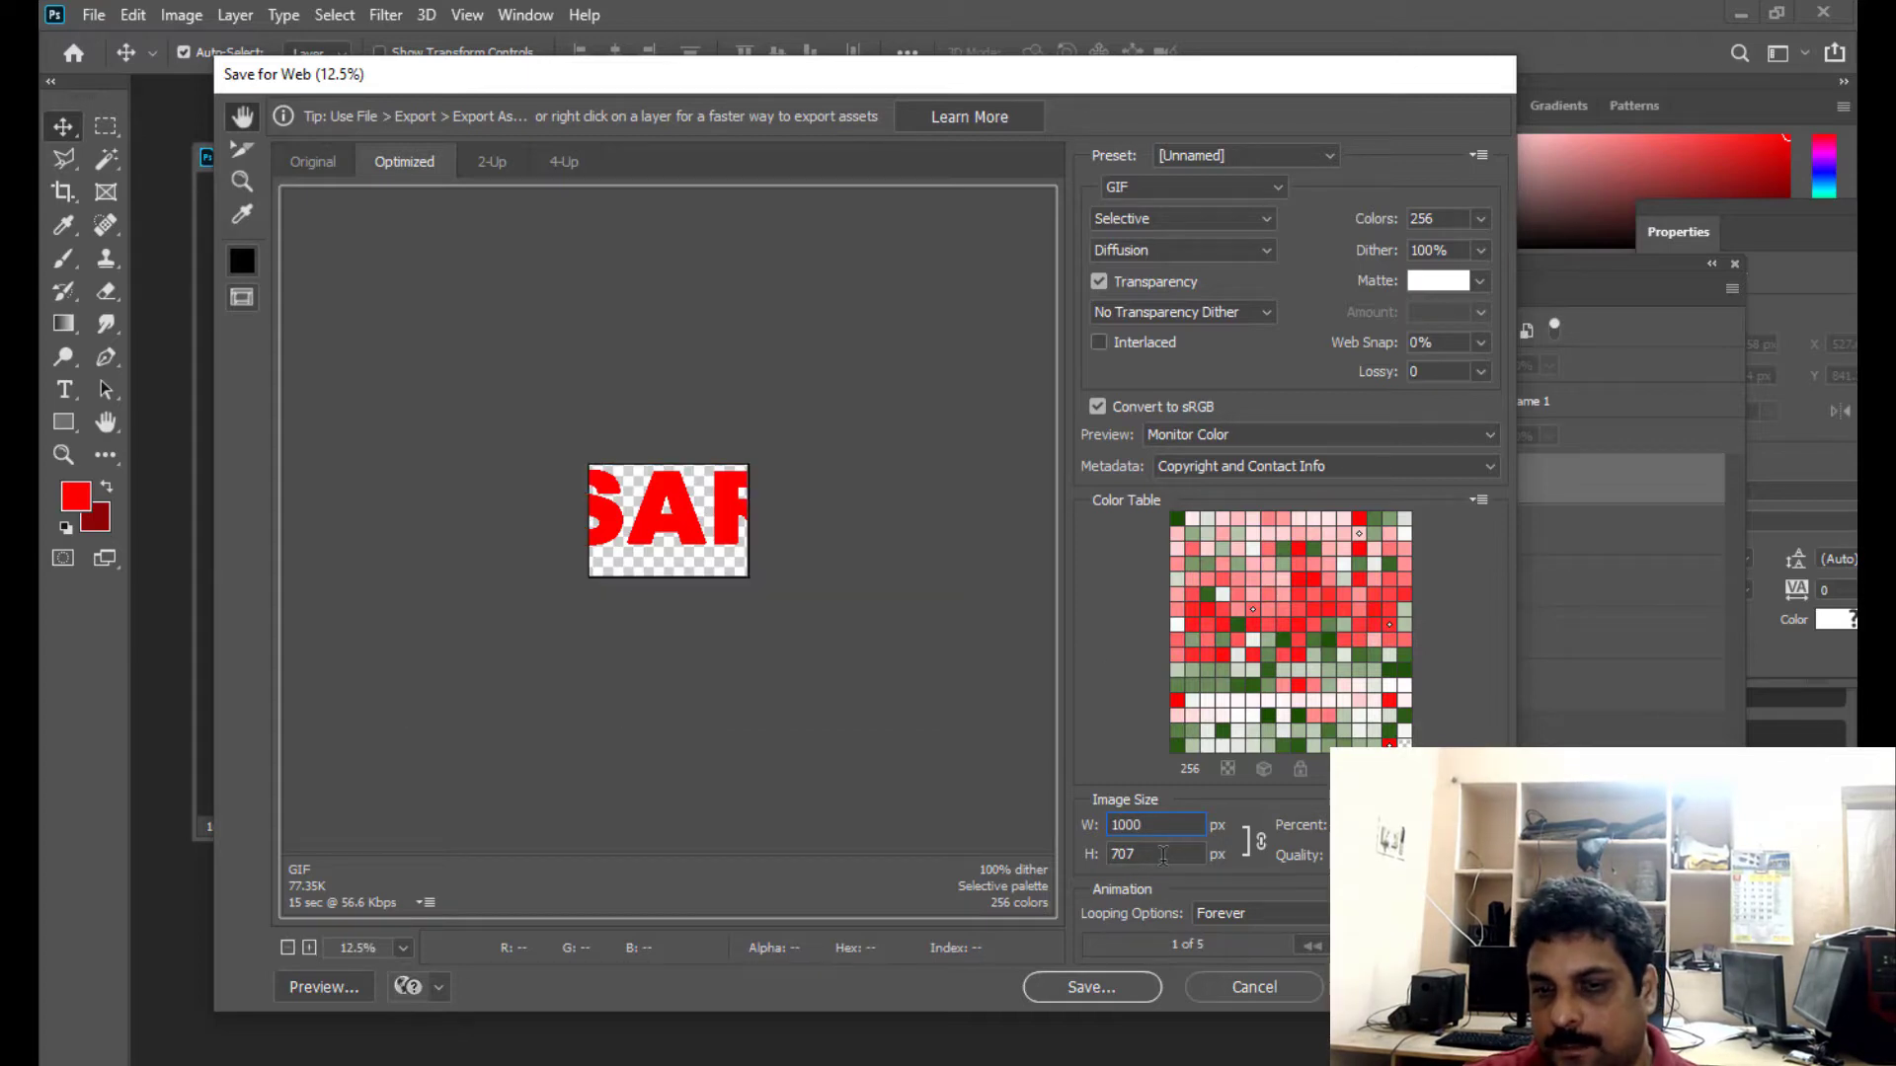
left_click(1185, 855)
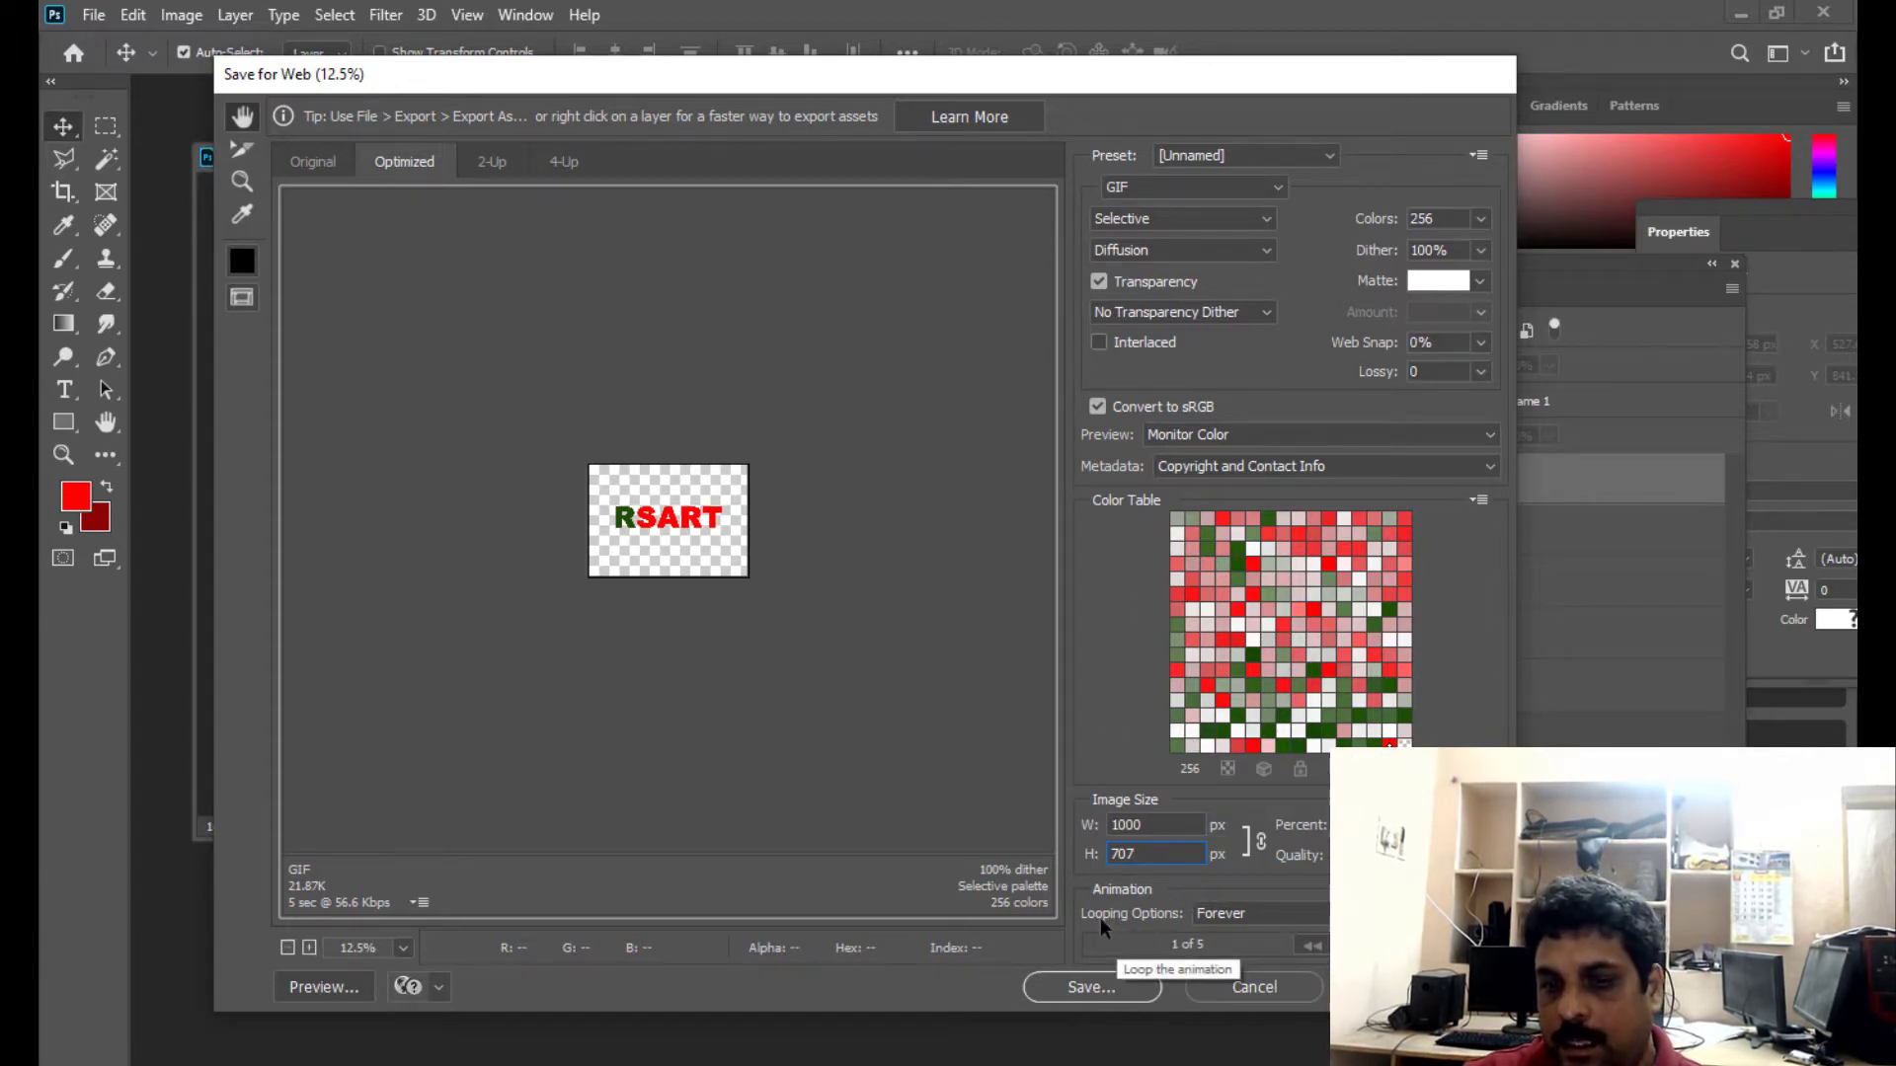
- Set the exported animation's looping option to Forever
left_click(1257, 914)
left_click(1255, 913)
left_click(1256, 912)
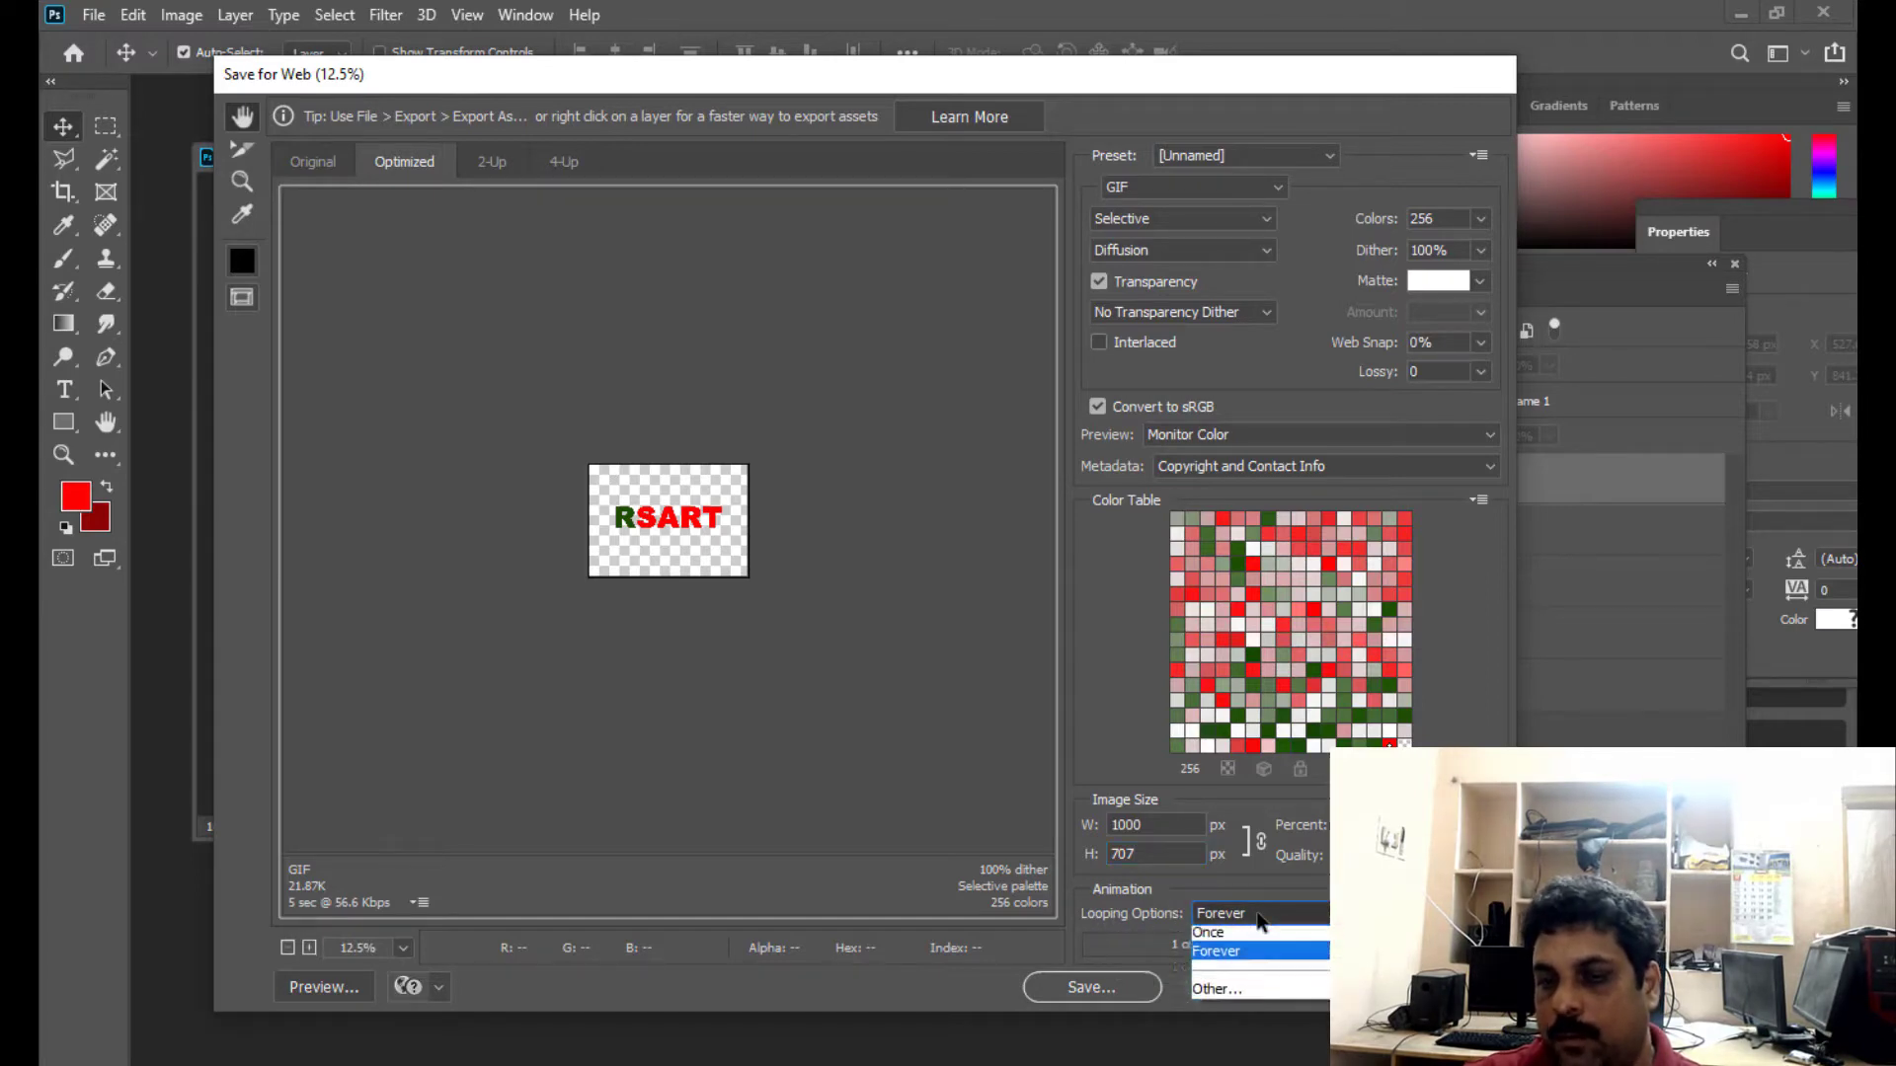
left_click(1220, 954)
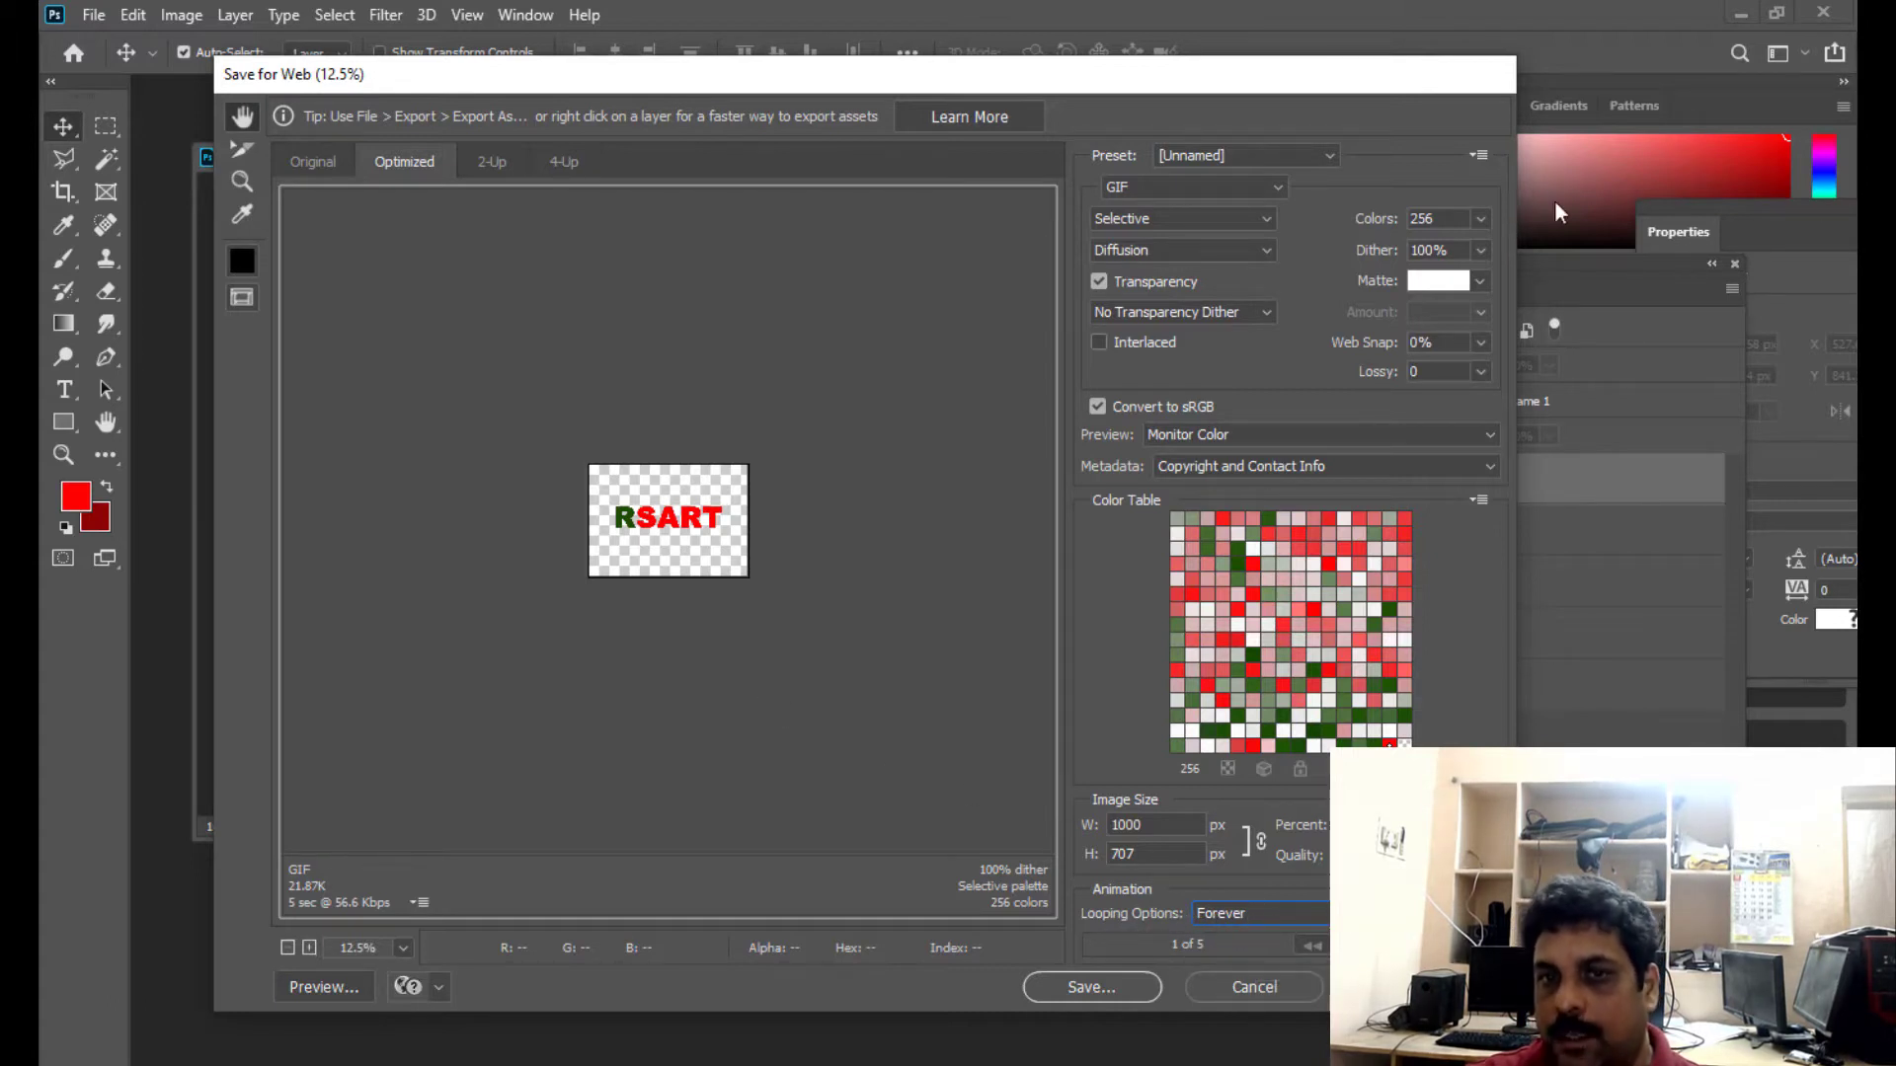
- Keep GIF as the export file format and review the available color counts, leaving 256 selected
left_click_drag(1171, 81, 1189, 94)
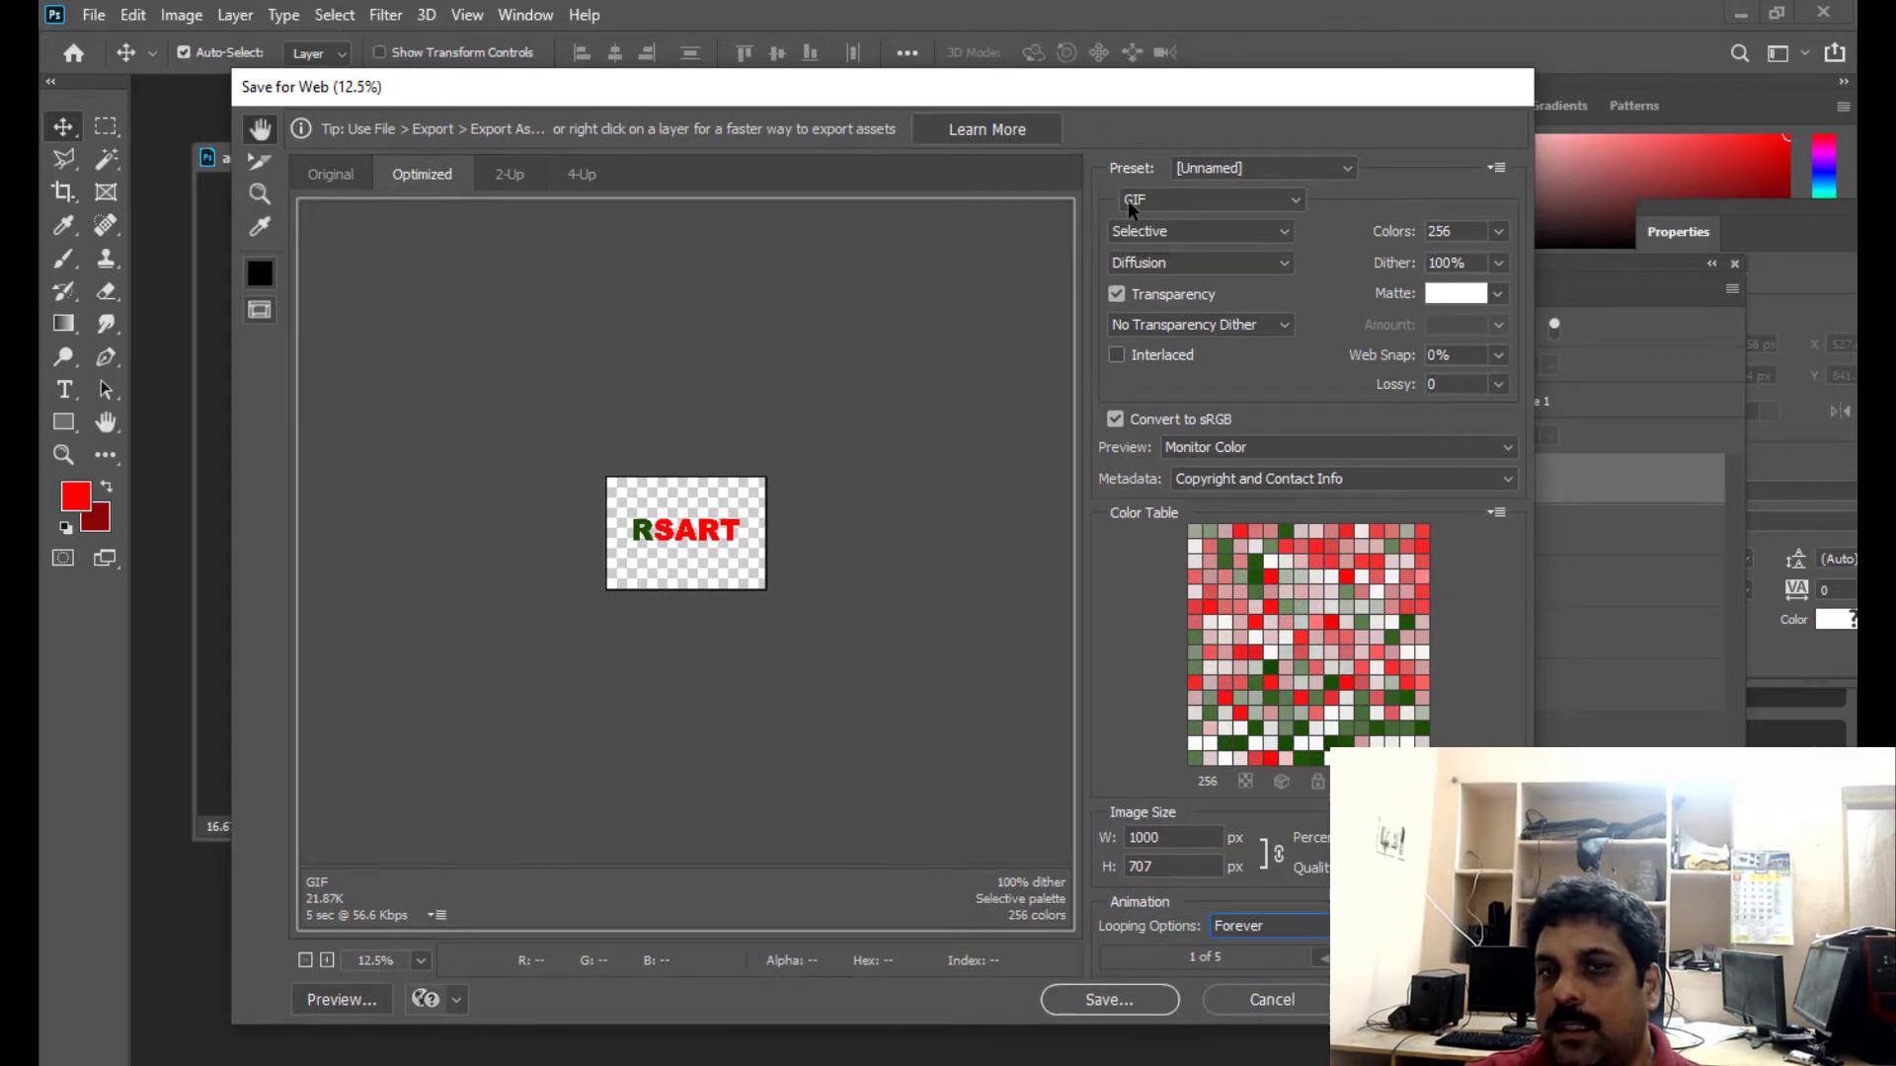
left_click(1183, 203)
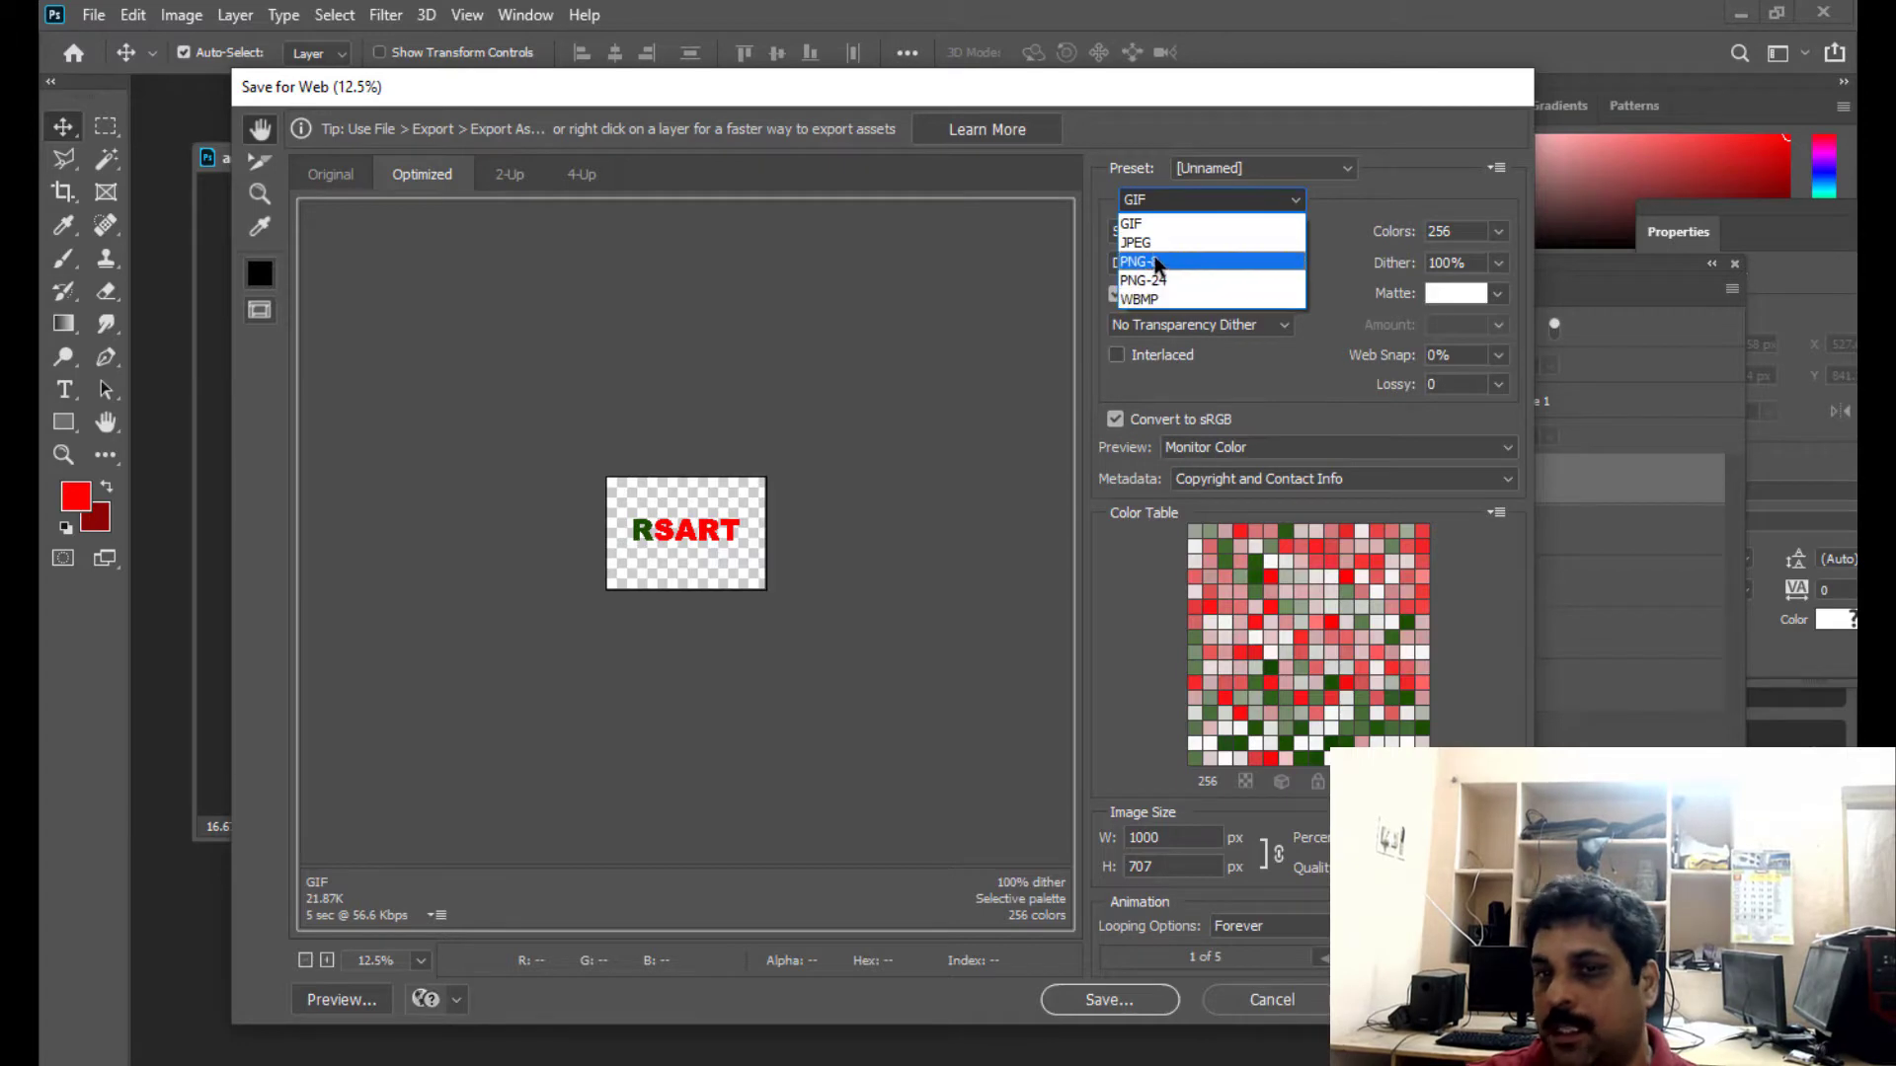
left_click(1171, 225)
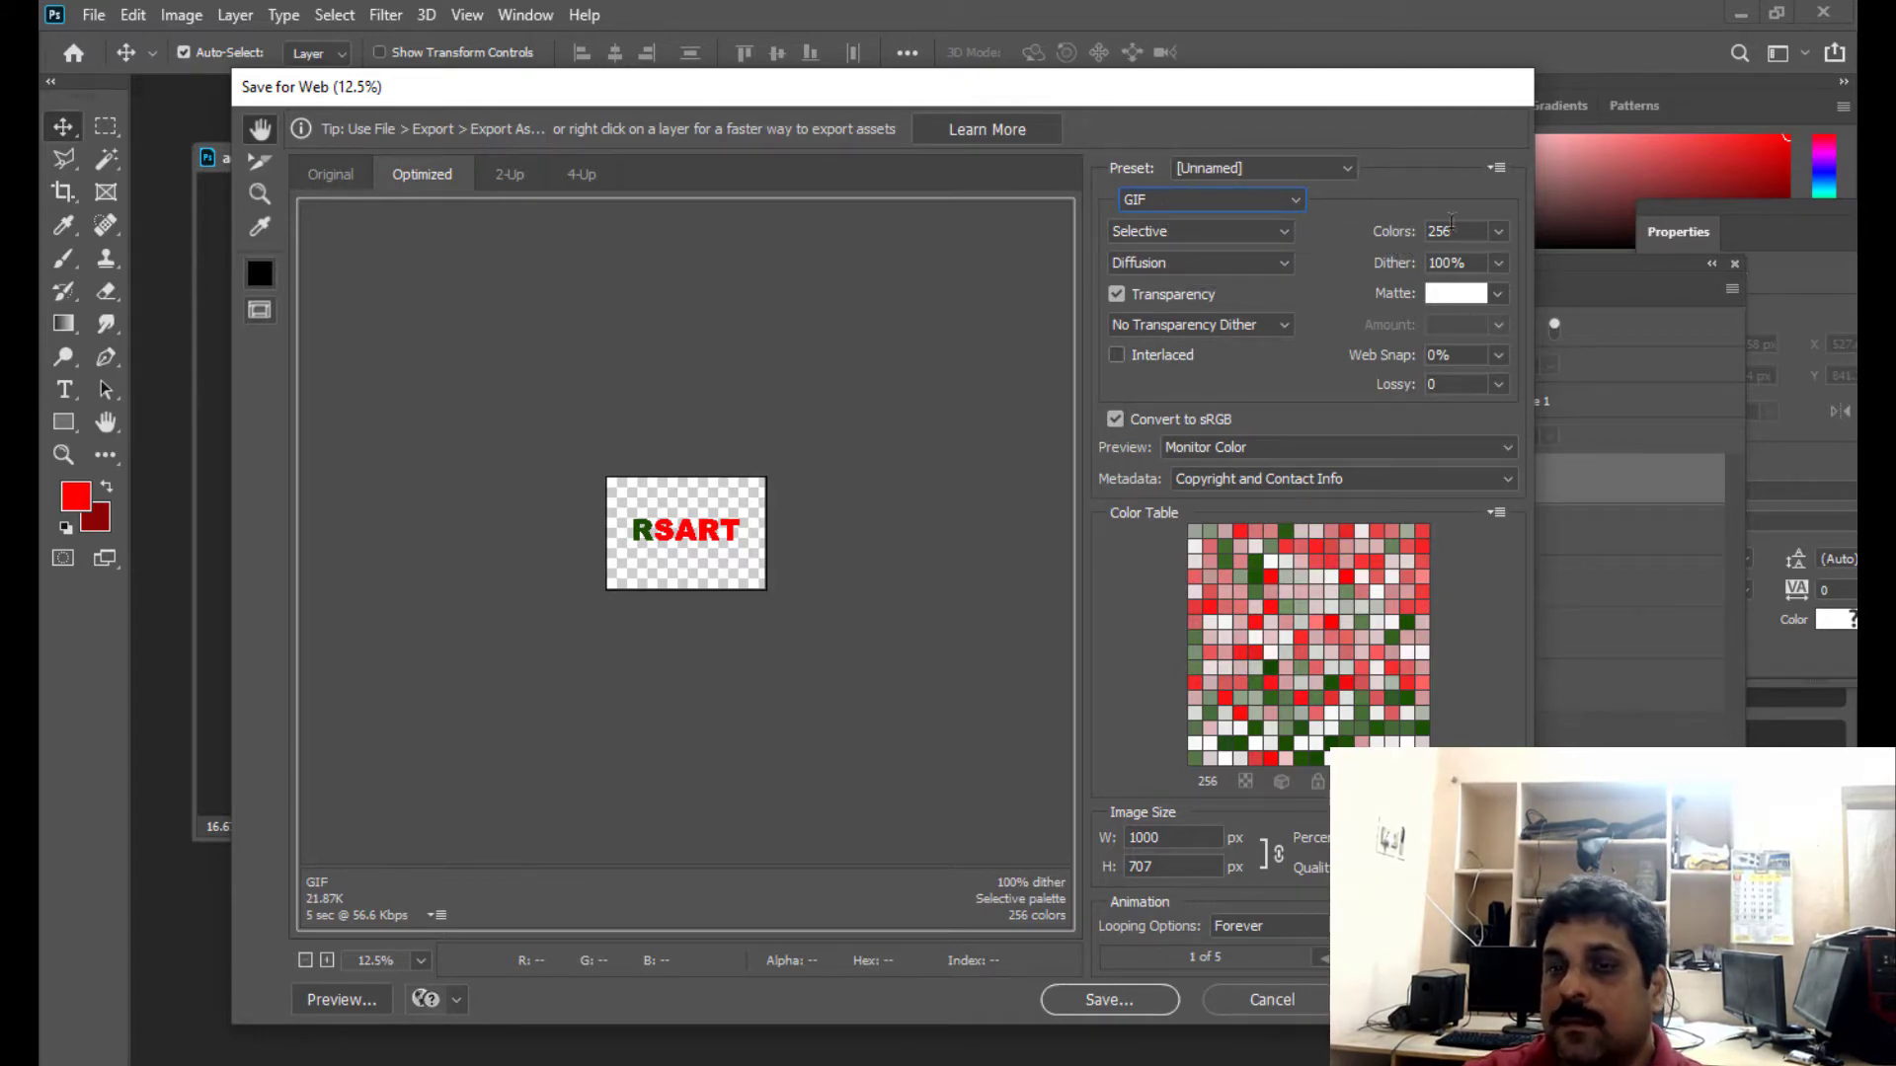
left_click(1499, 231)
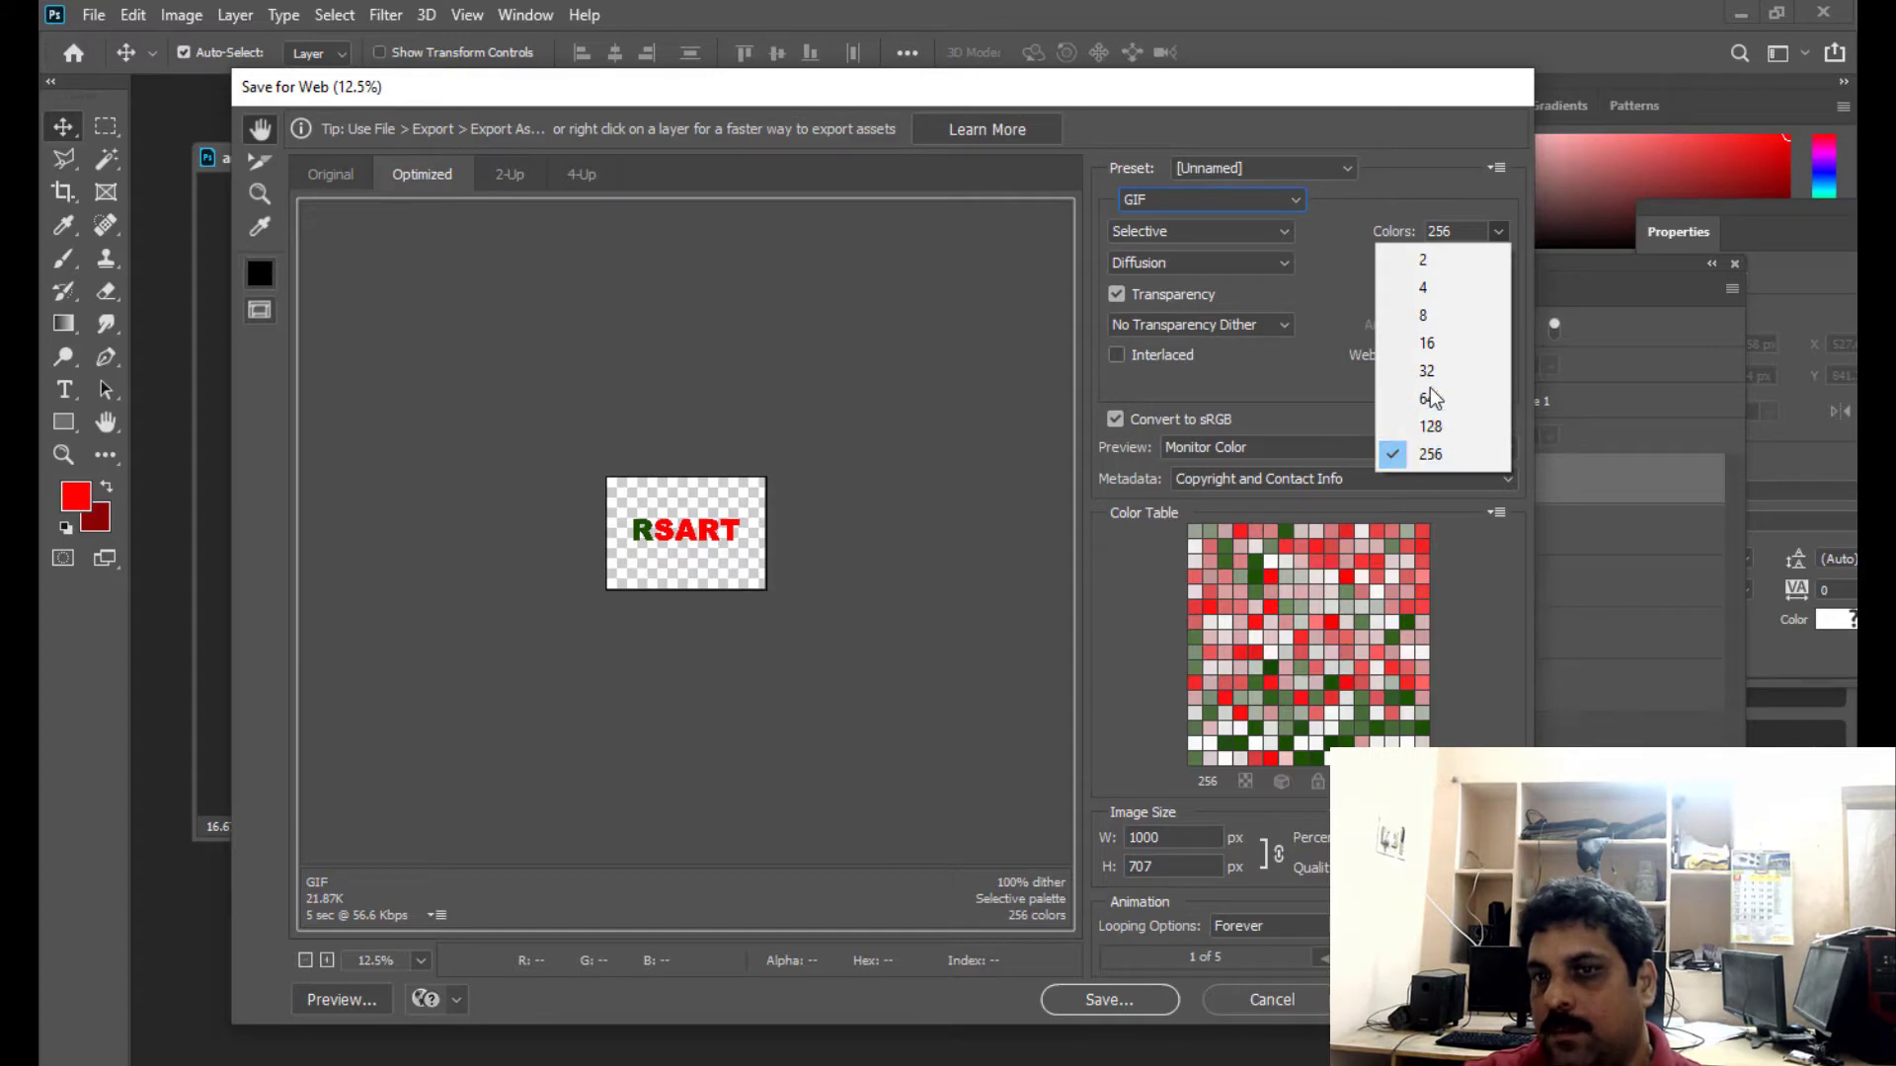
left_click(1402, 201)
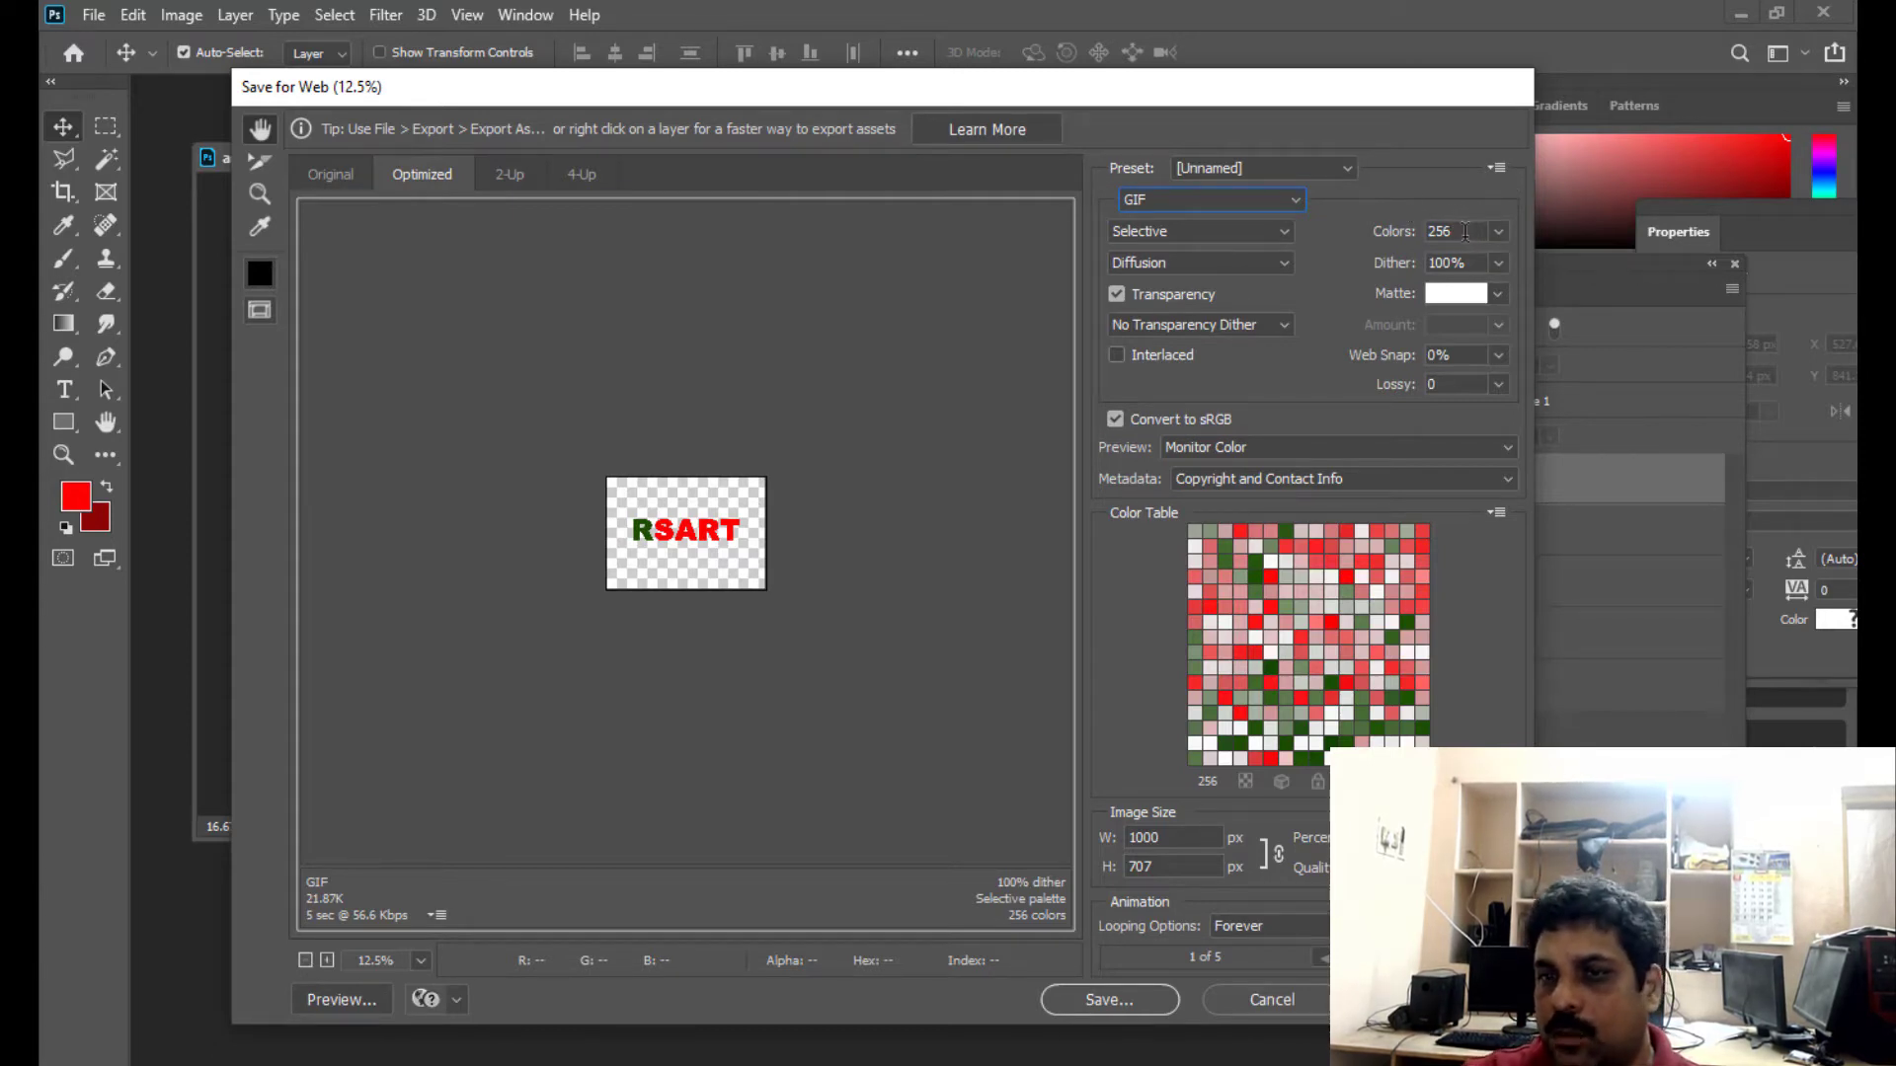
mouse_move(1160, 87)
left_mouse_down()
mouse_move(1195, 64)
mouse_move(1162, 88)
left_mouse_up()
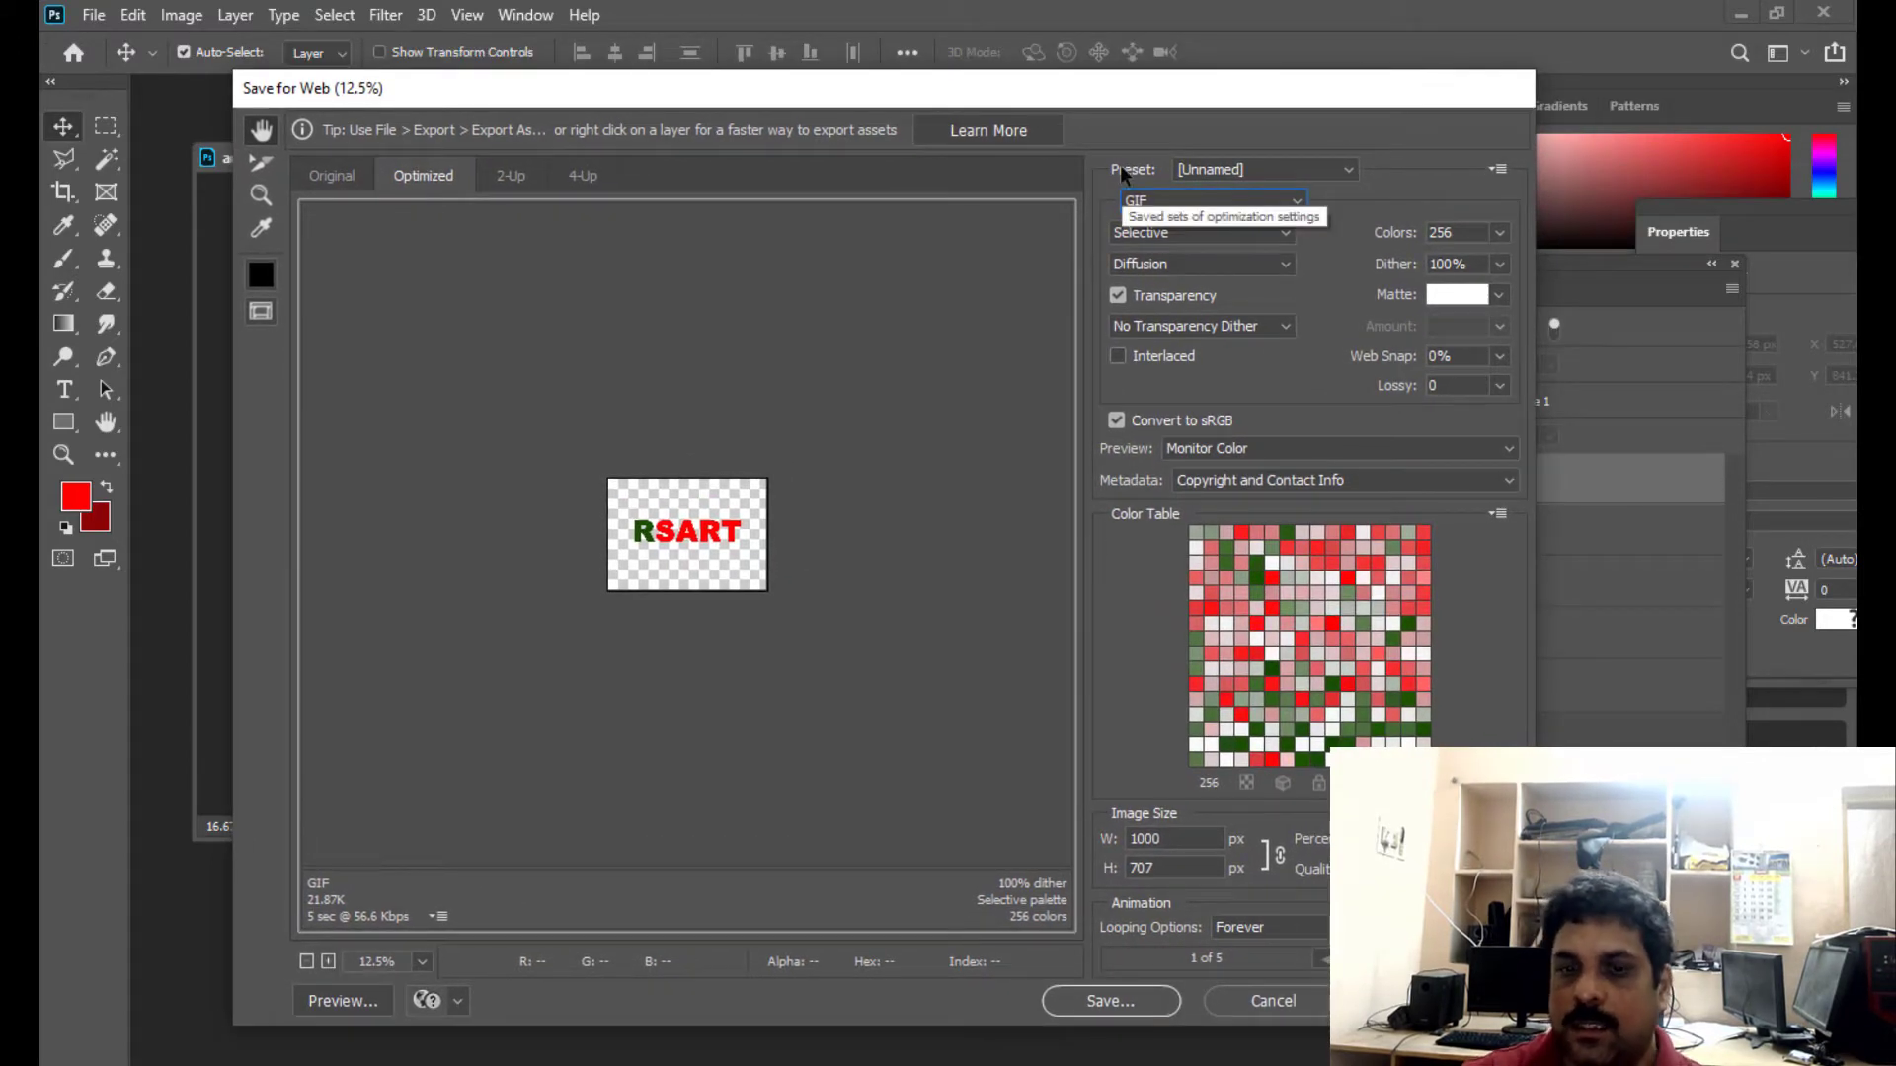
left_click_drag(1140, 99, 1143, 81)
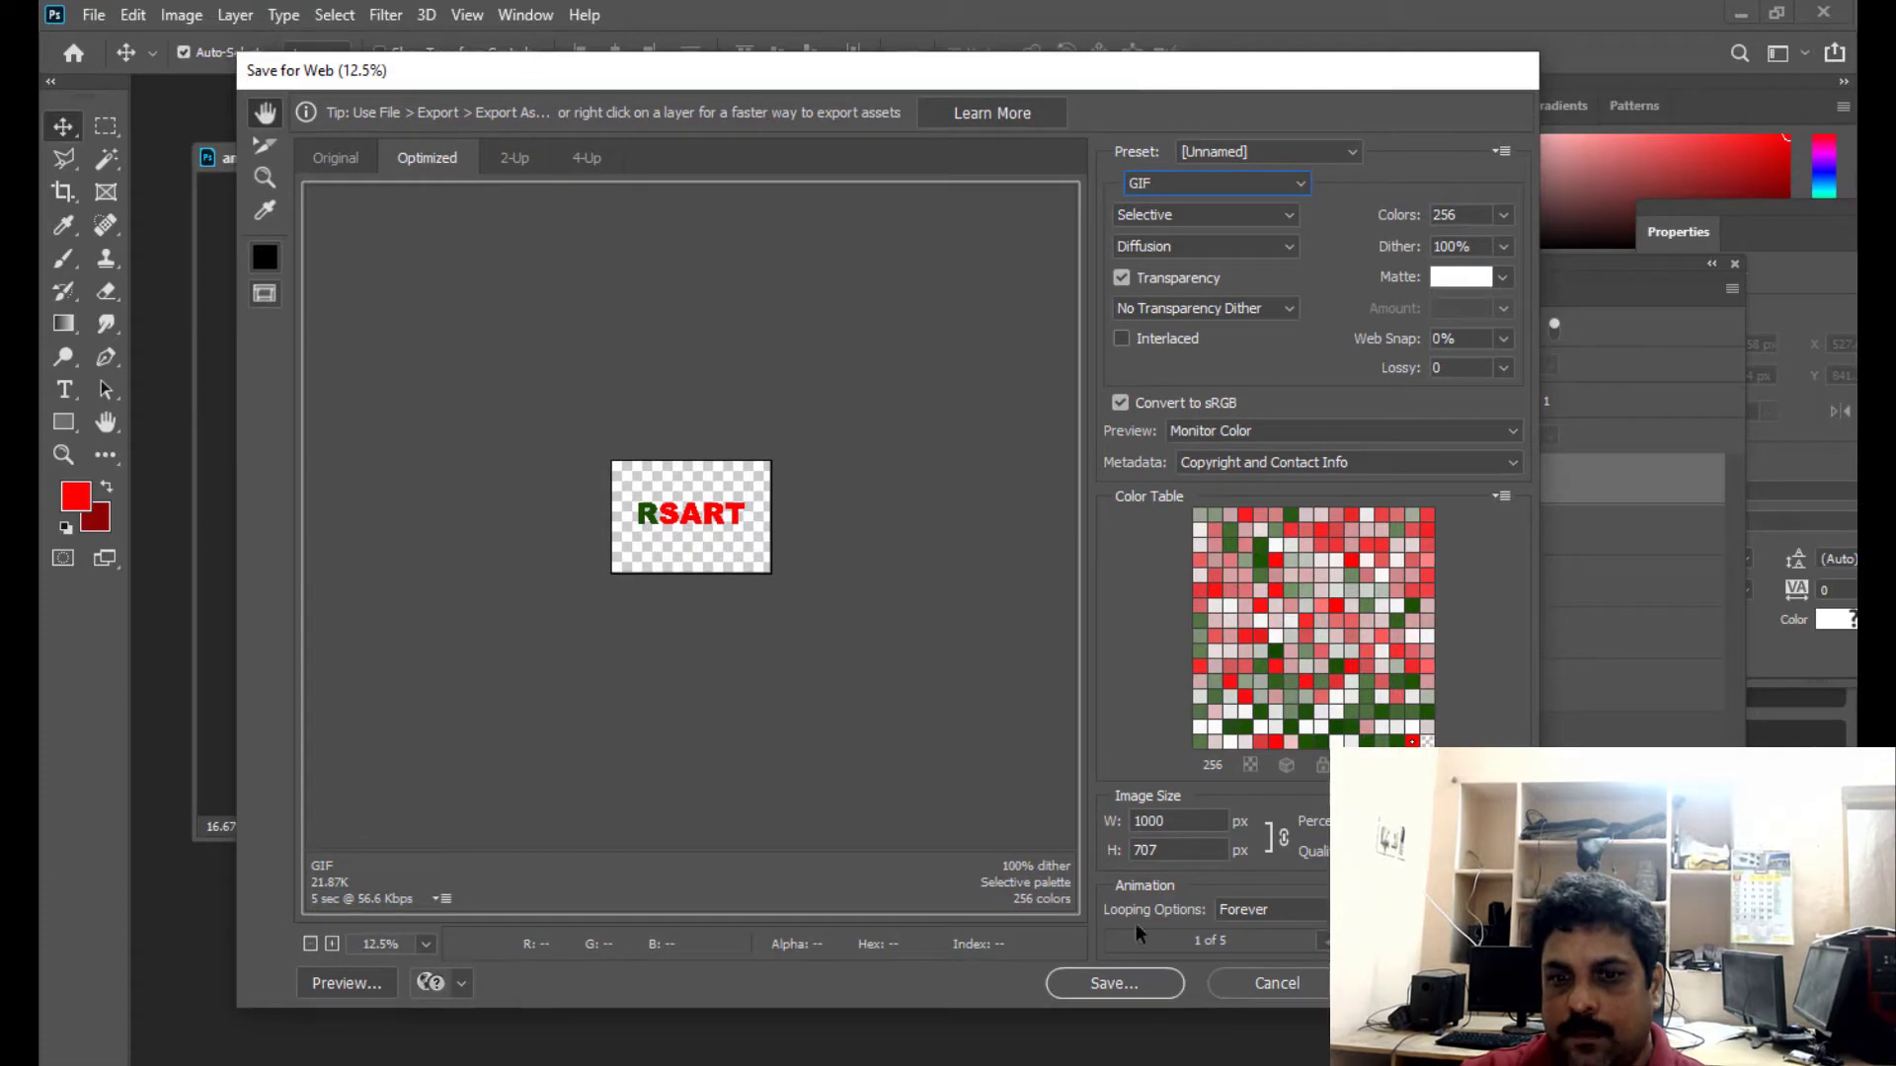
- Start saving the optimized animation and choose the Desktop as its destination folder
left_click(1110, 981)
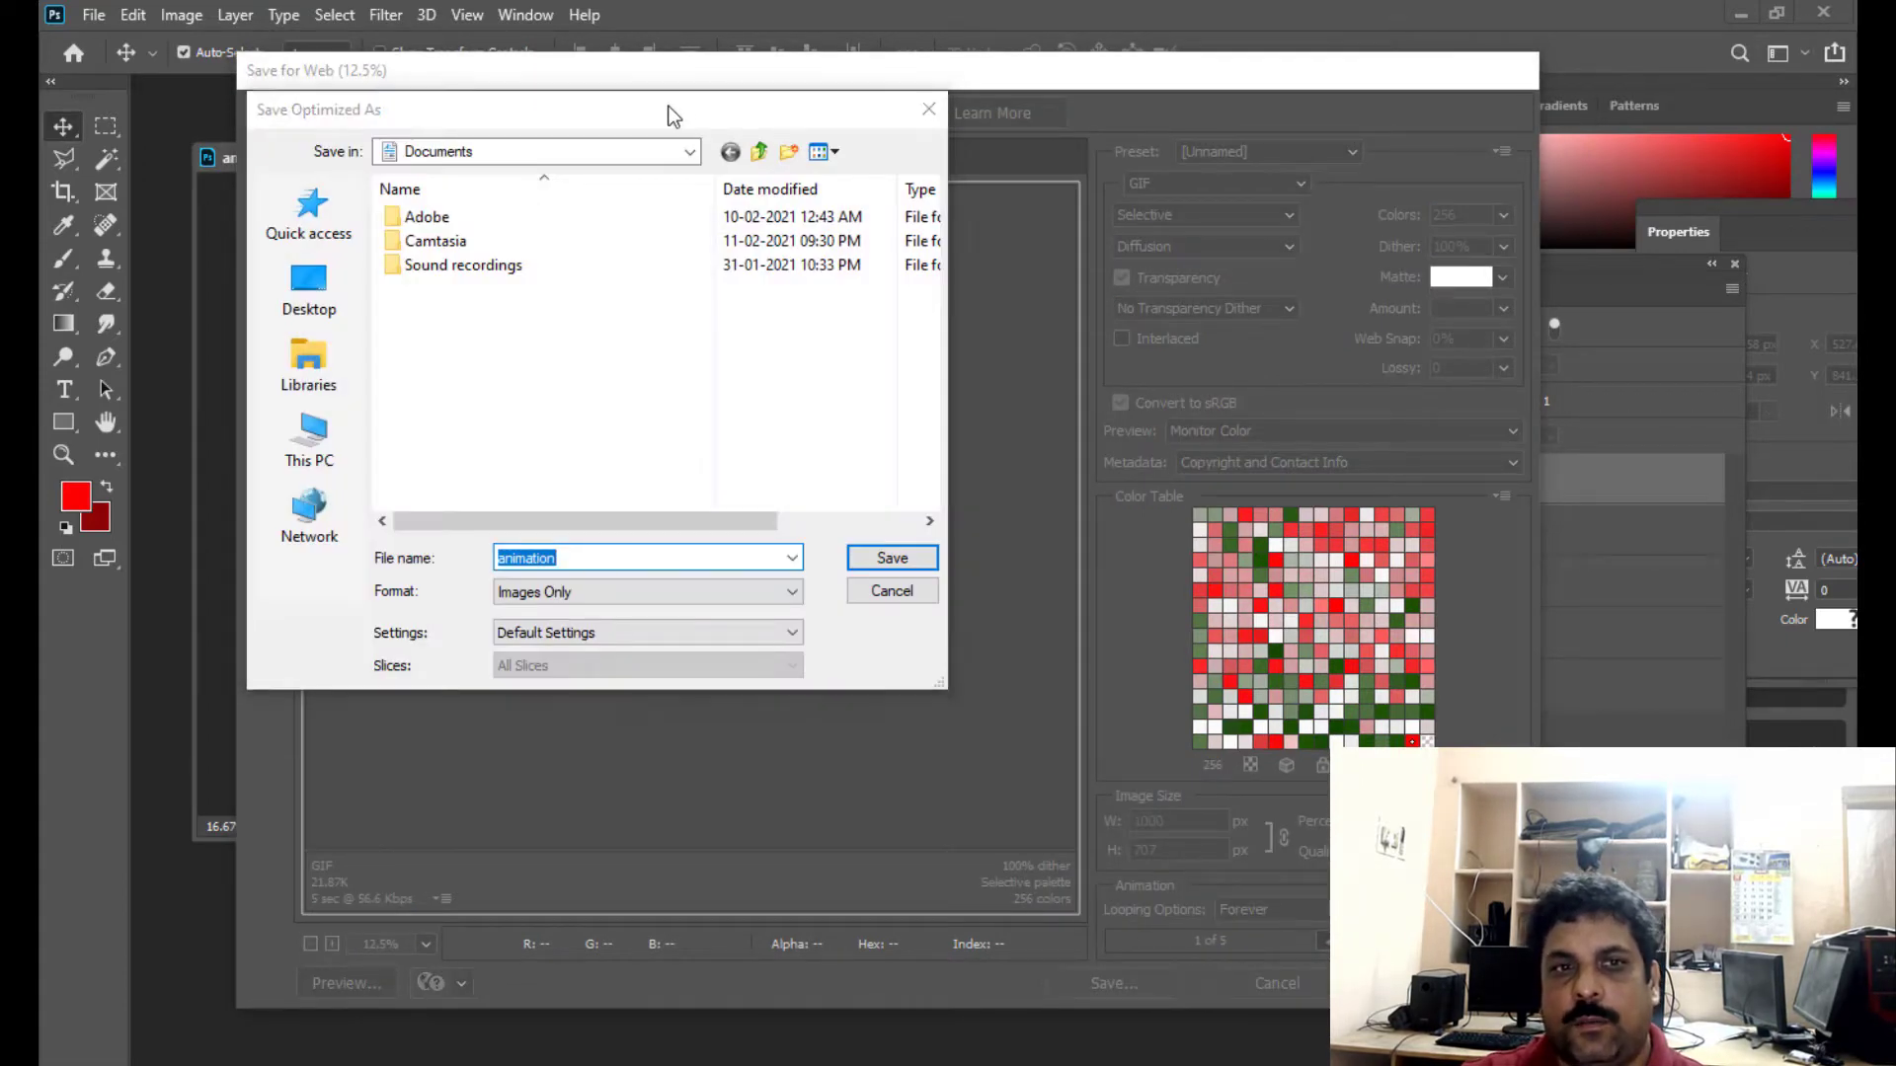
left_click_drag(665, 115, 1055, 203)
left_click(956, 235)
left_click(955, 238)
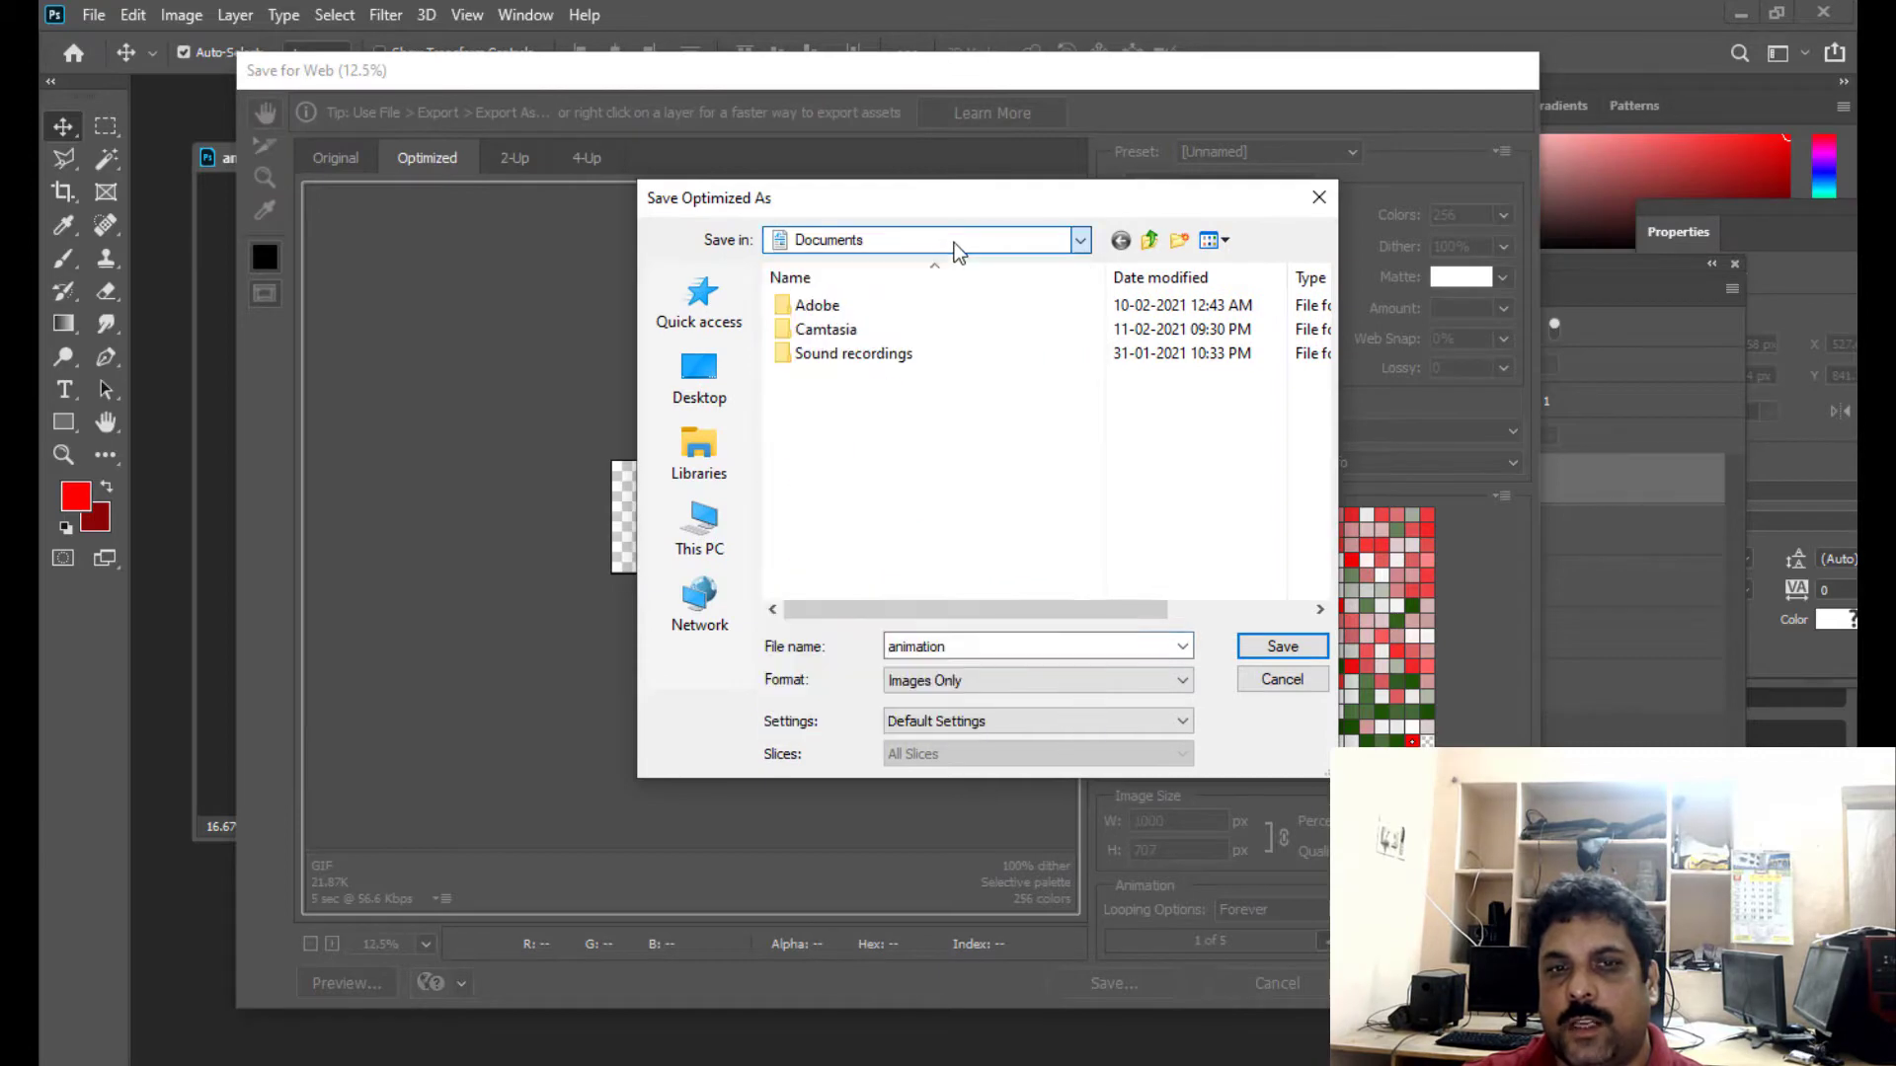
left_click(955, 245)
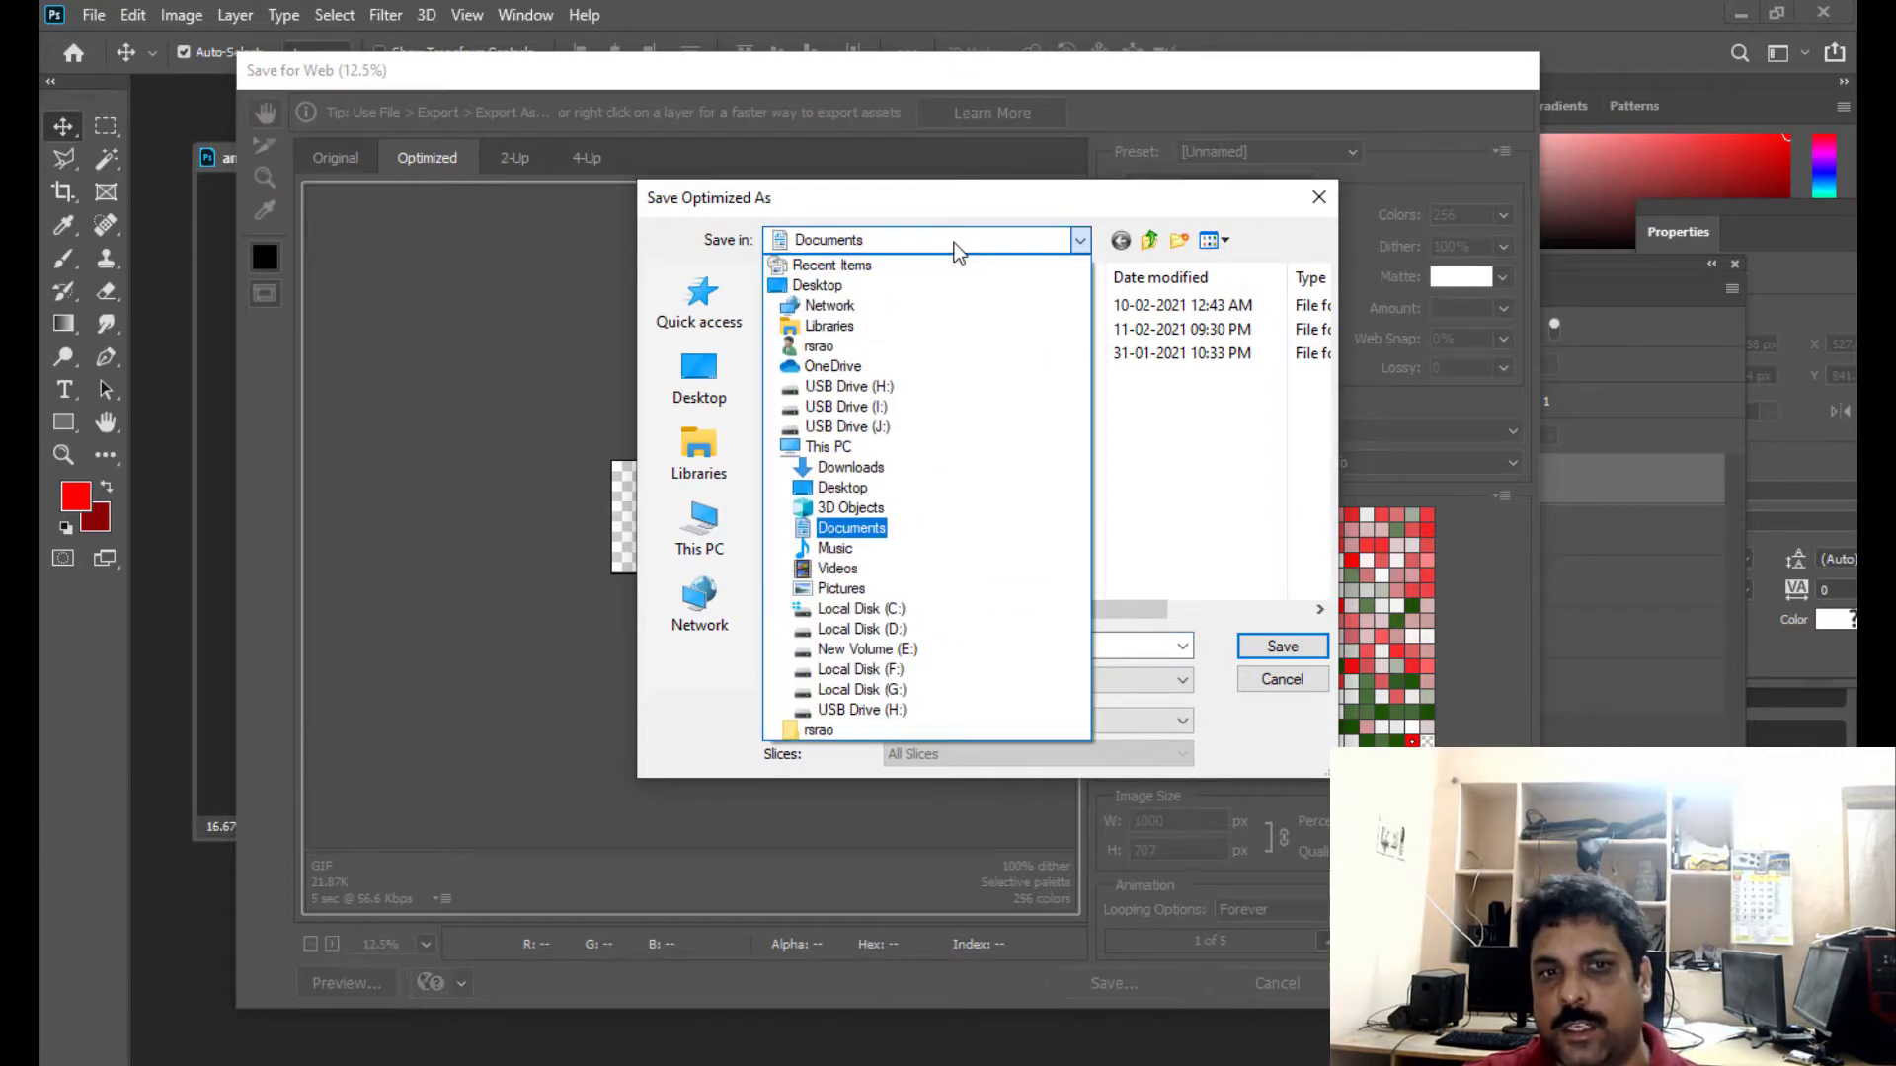
left_click(869, 287)
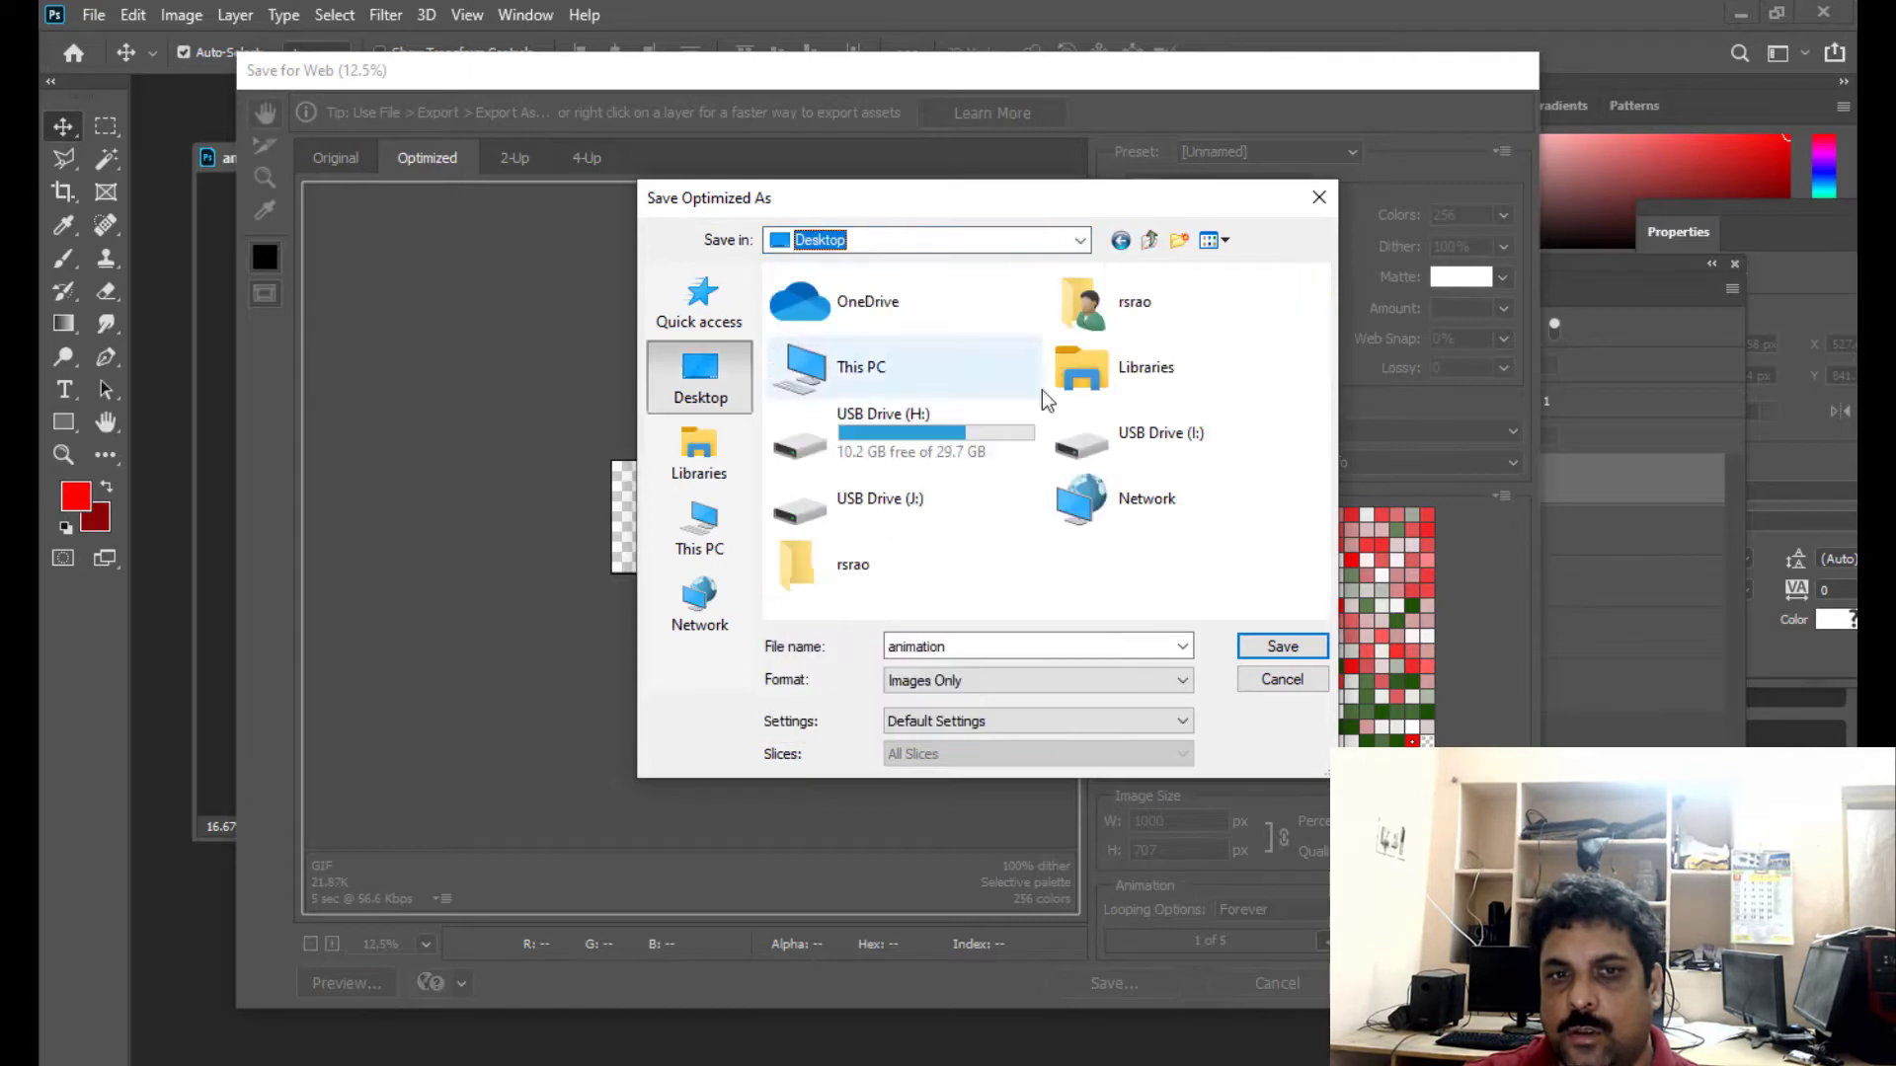
- Name the export TEXTANIMATION with the Images Only format and save it
double_click(963, 645)
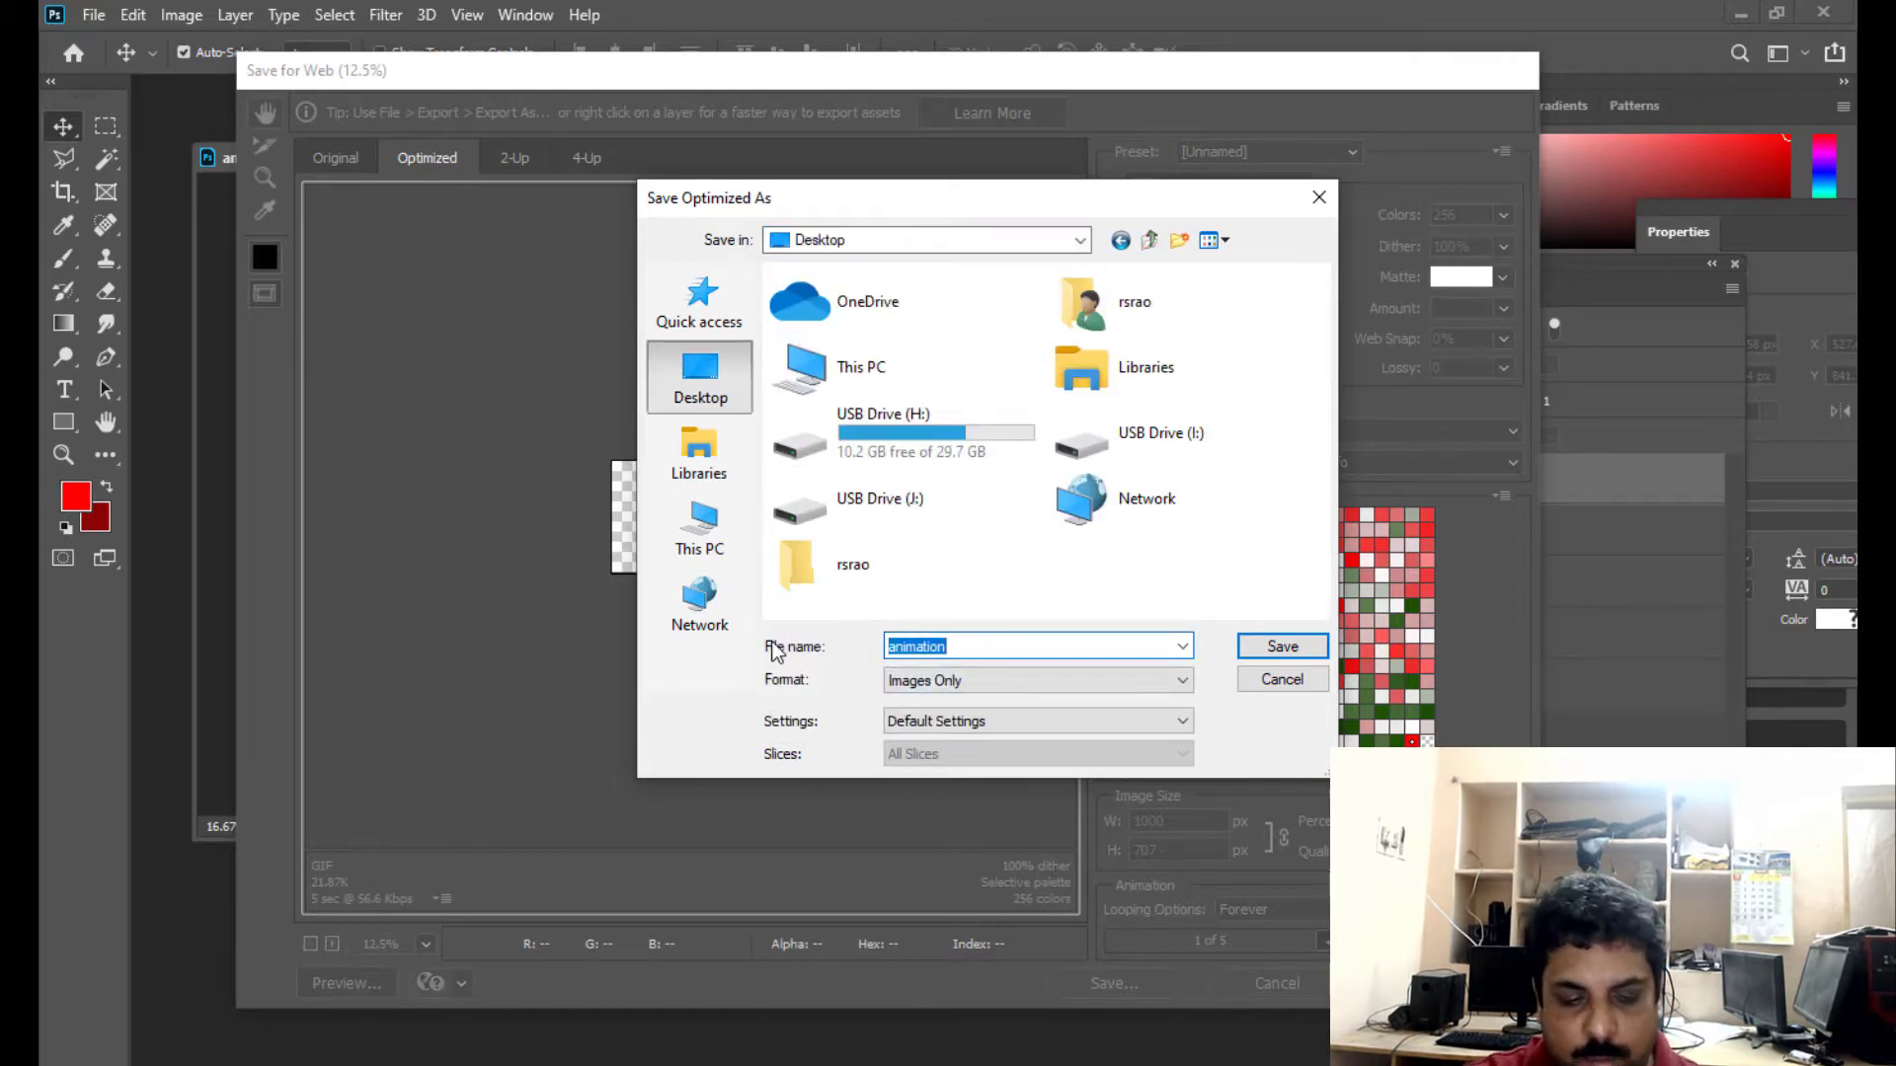
type("TEXTANI")
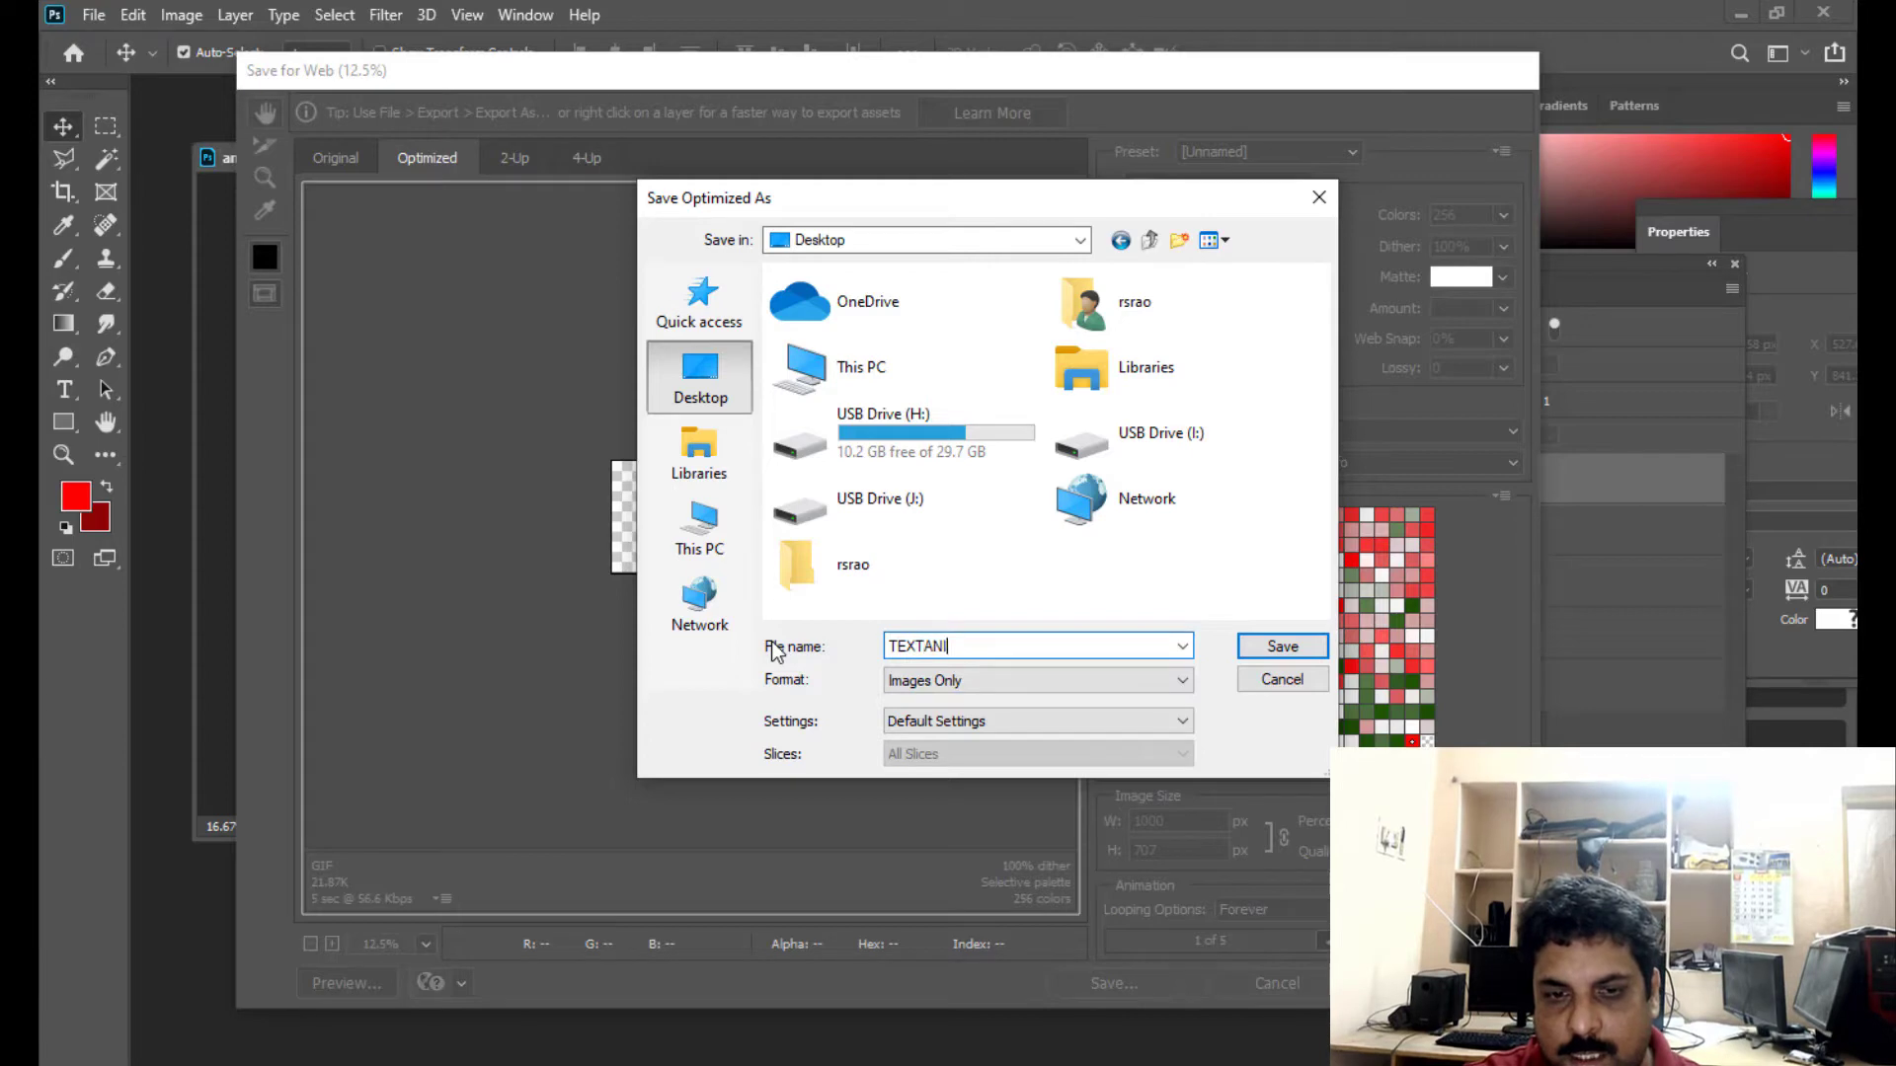
type("MATION")
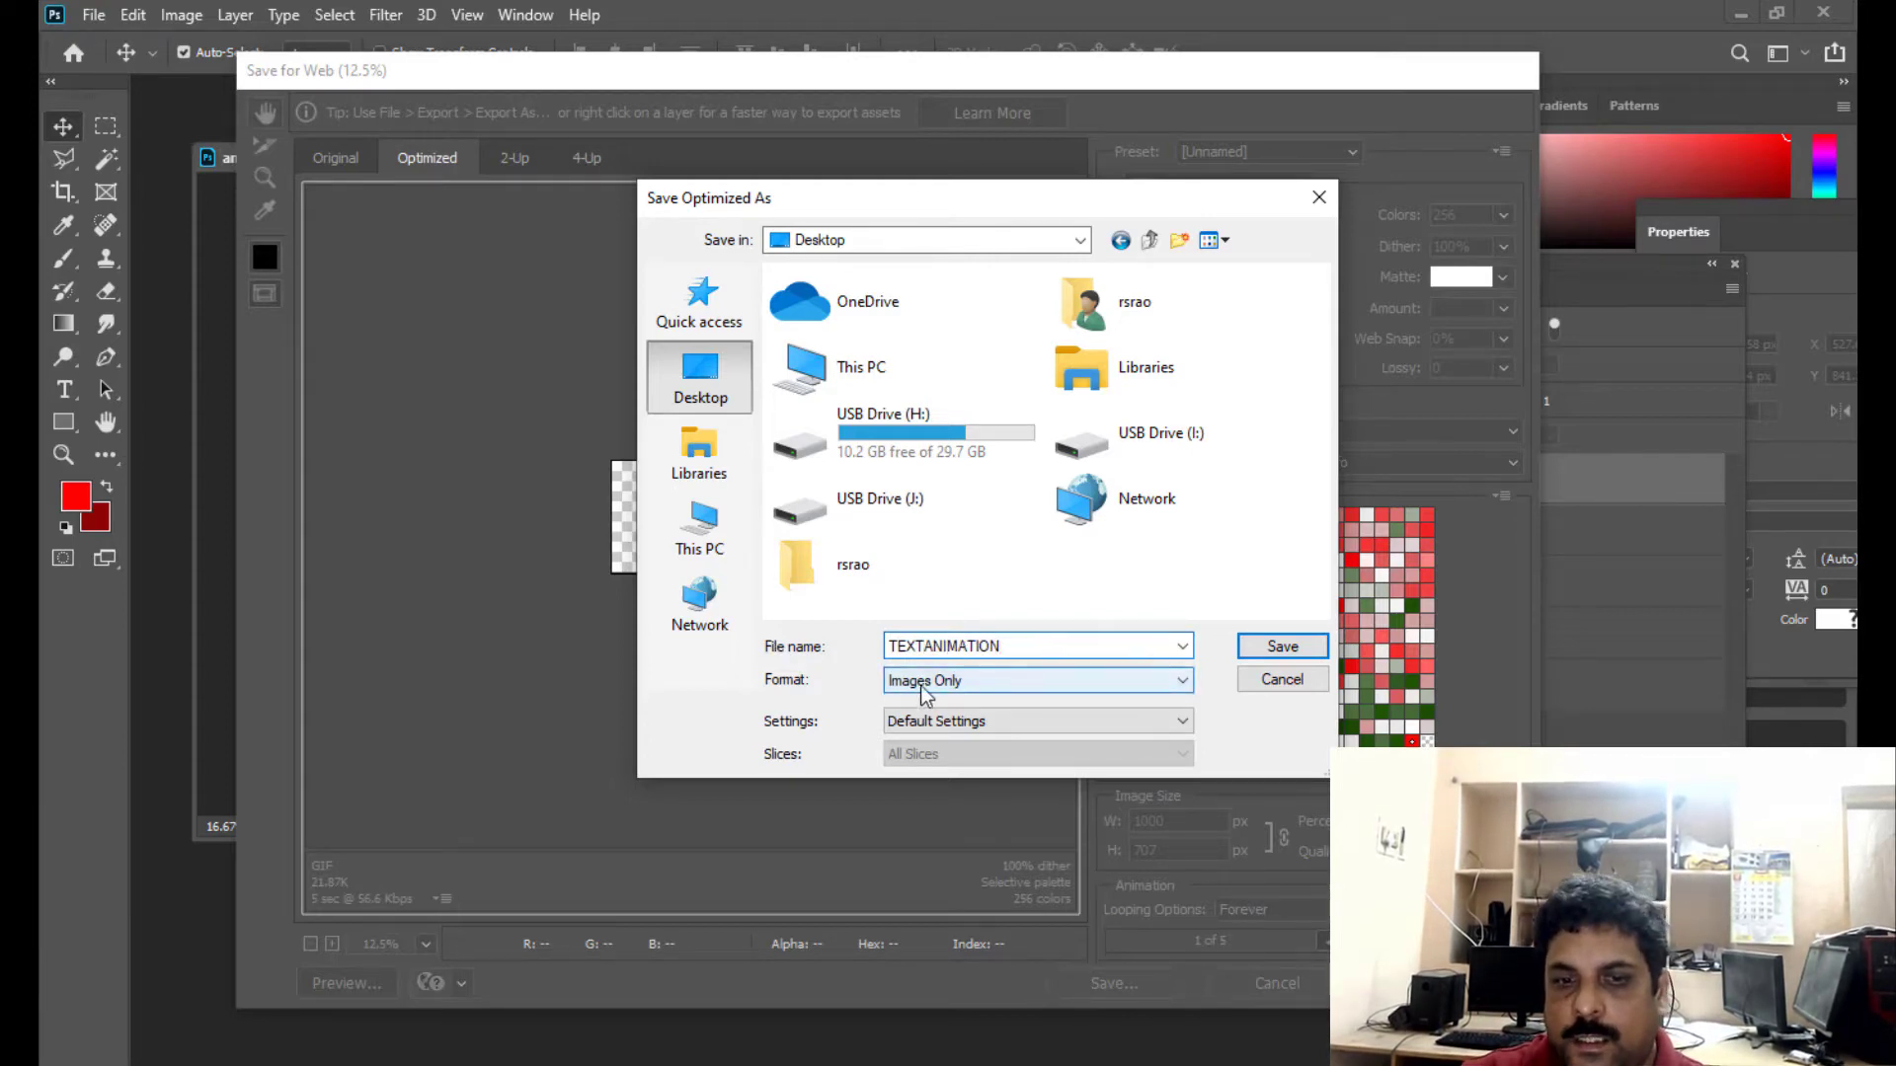
left_click(971, 687)
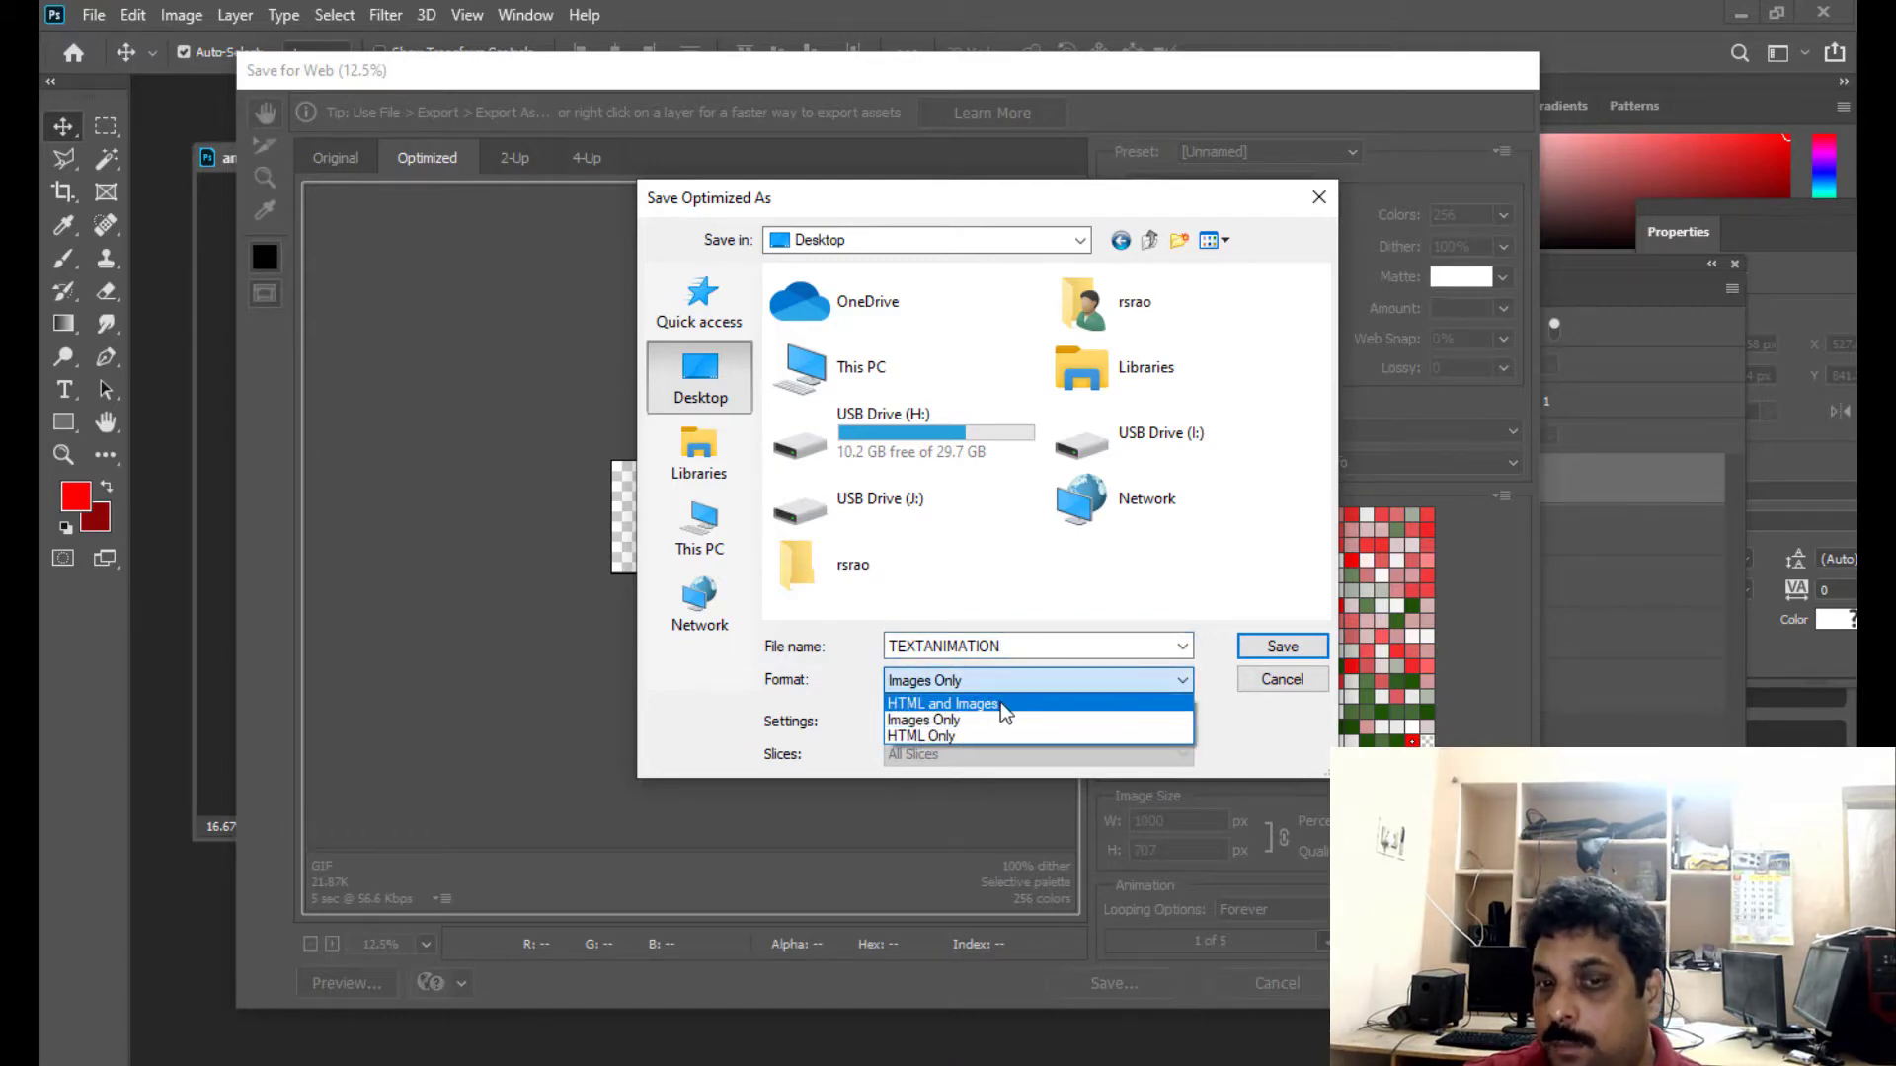
left_click(906, 721)
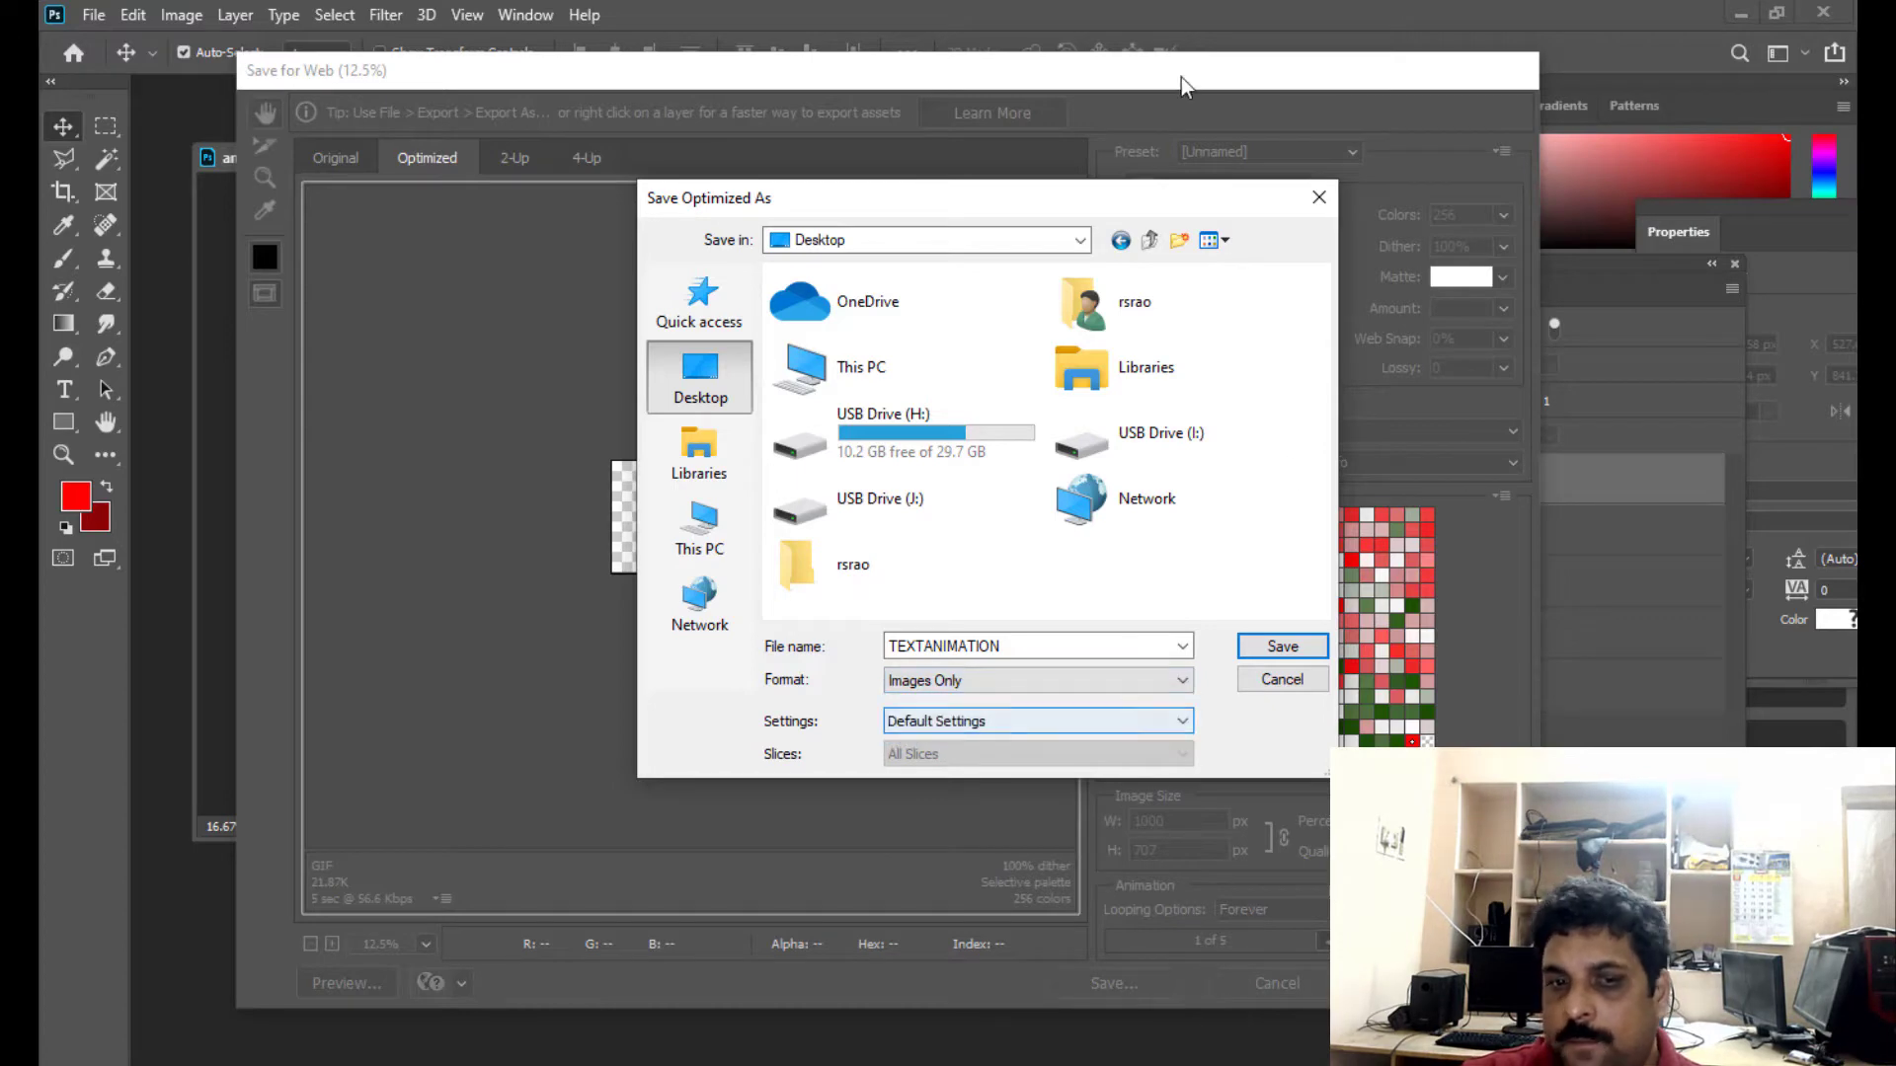
left_click_drag(944, 212, 868, 210)
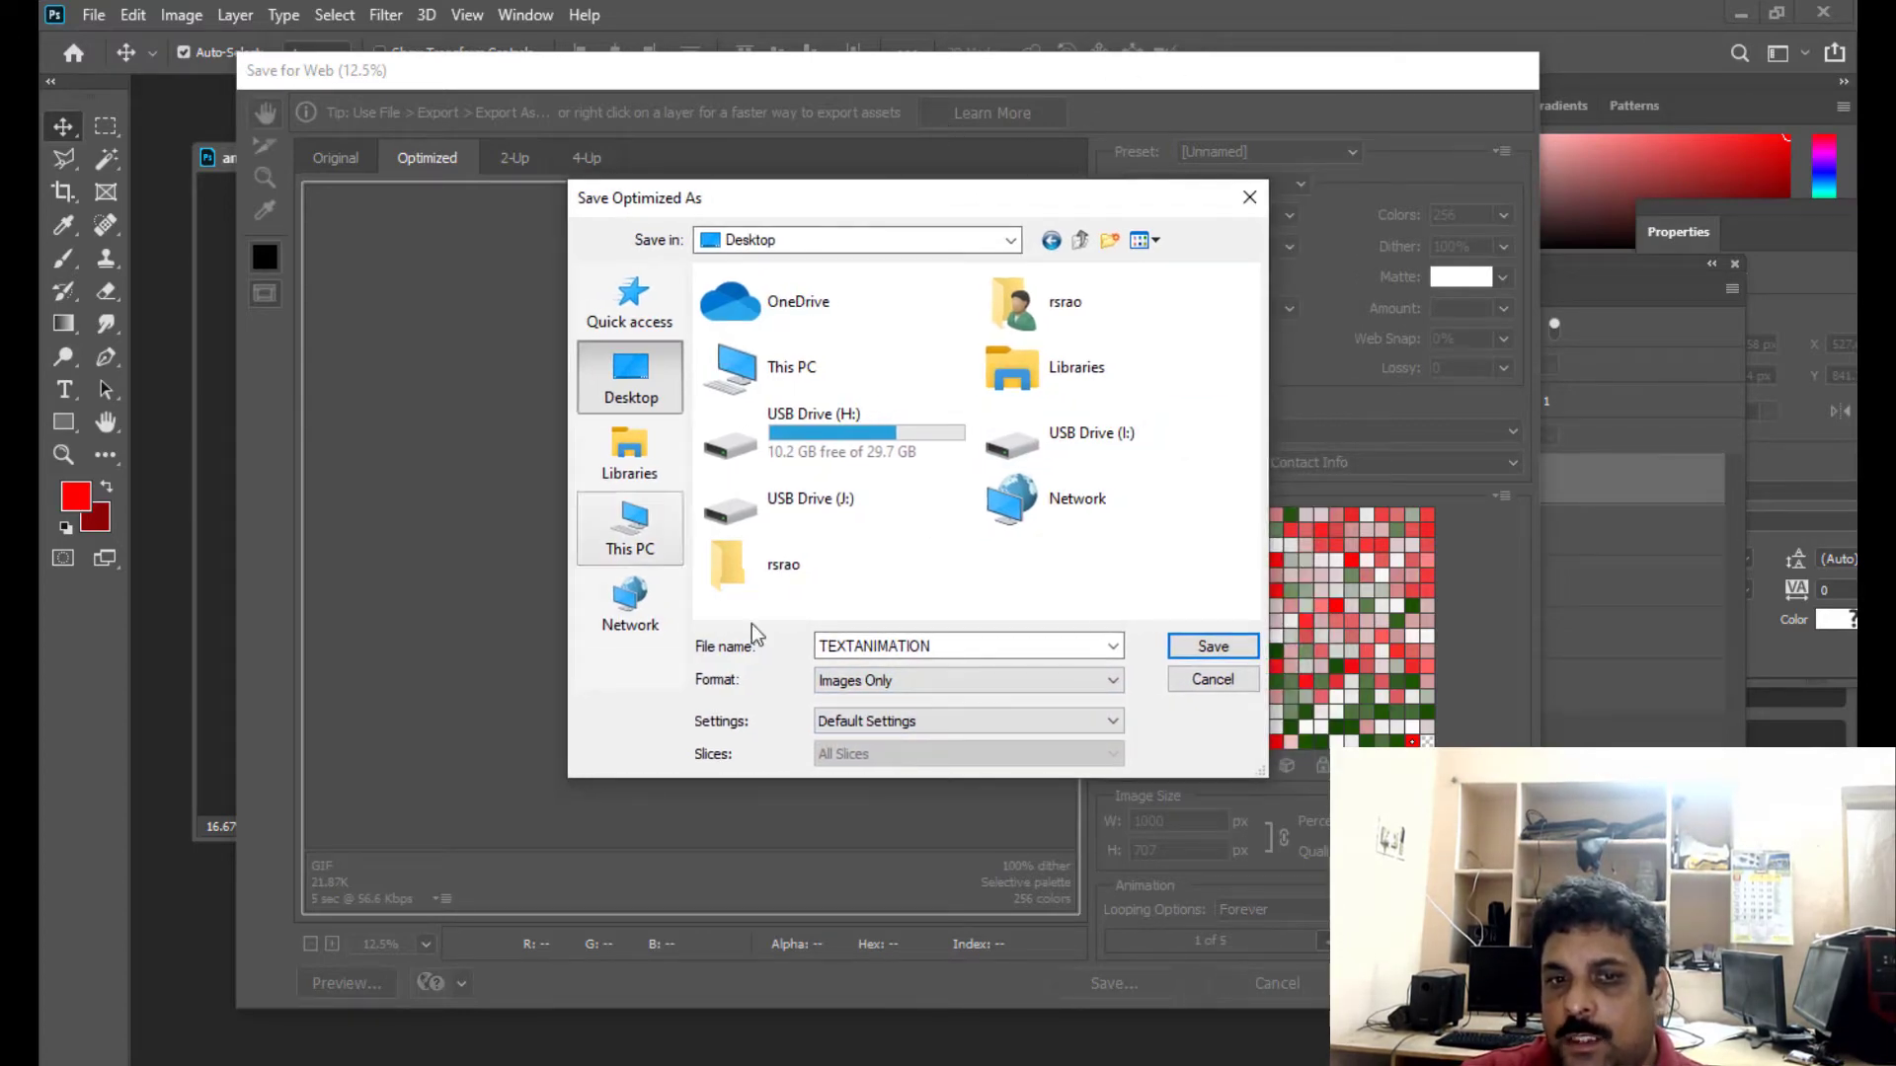
left_click(1213, 647)
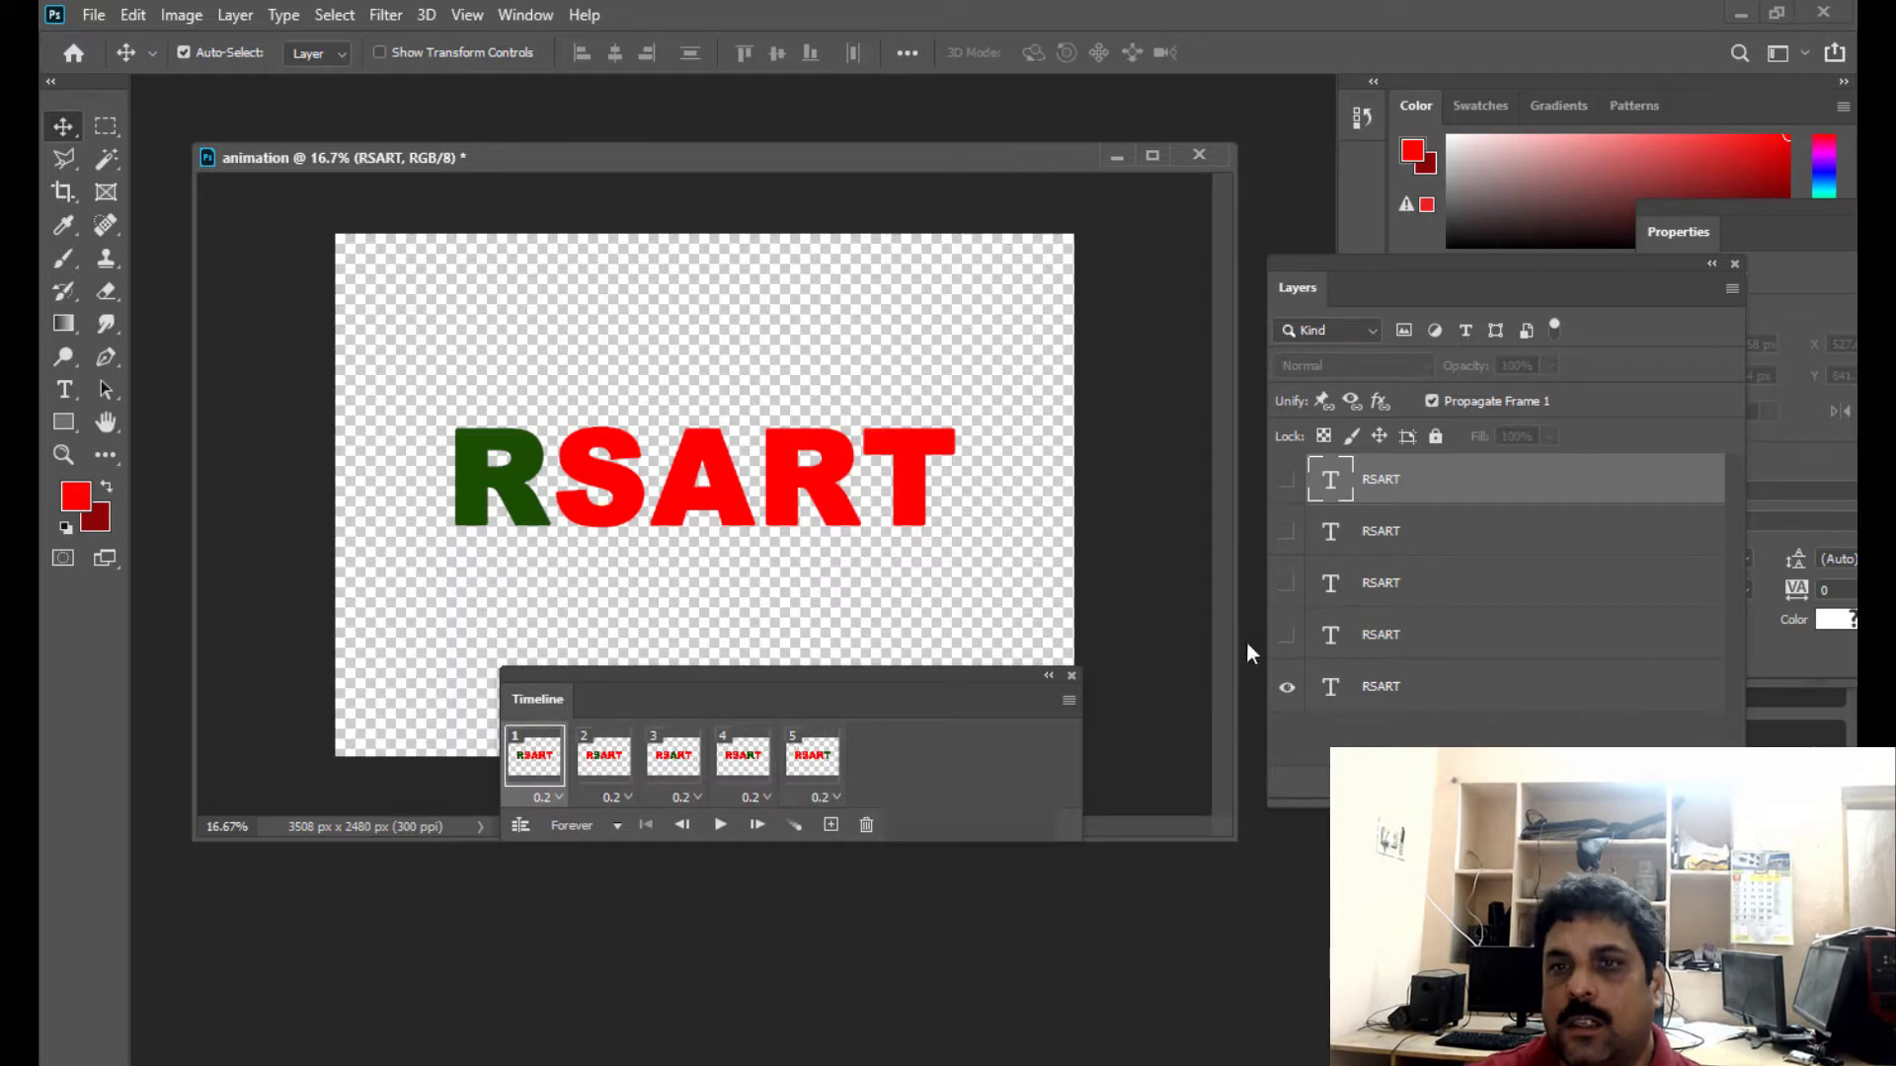
- Switch to the Windows desktop and open the TEXTANIMATION GIF in Photos to check its playback
left_click(1742, 12)
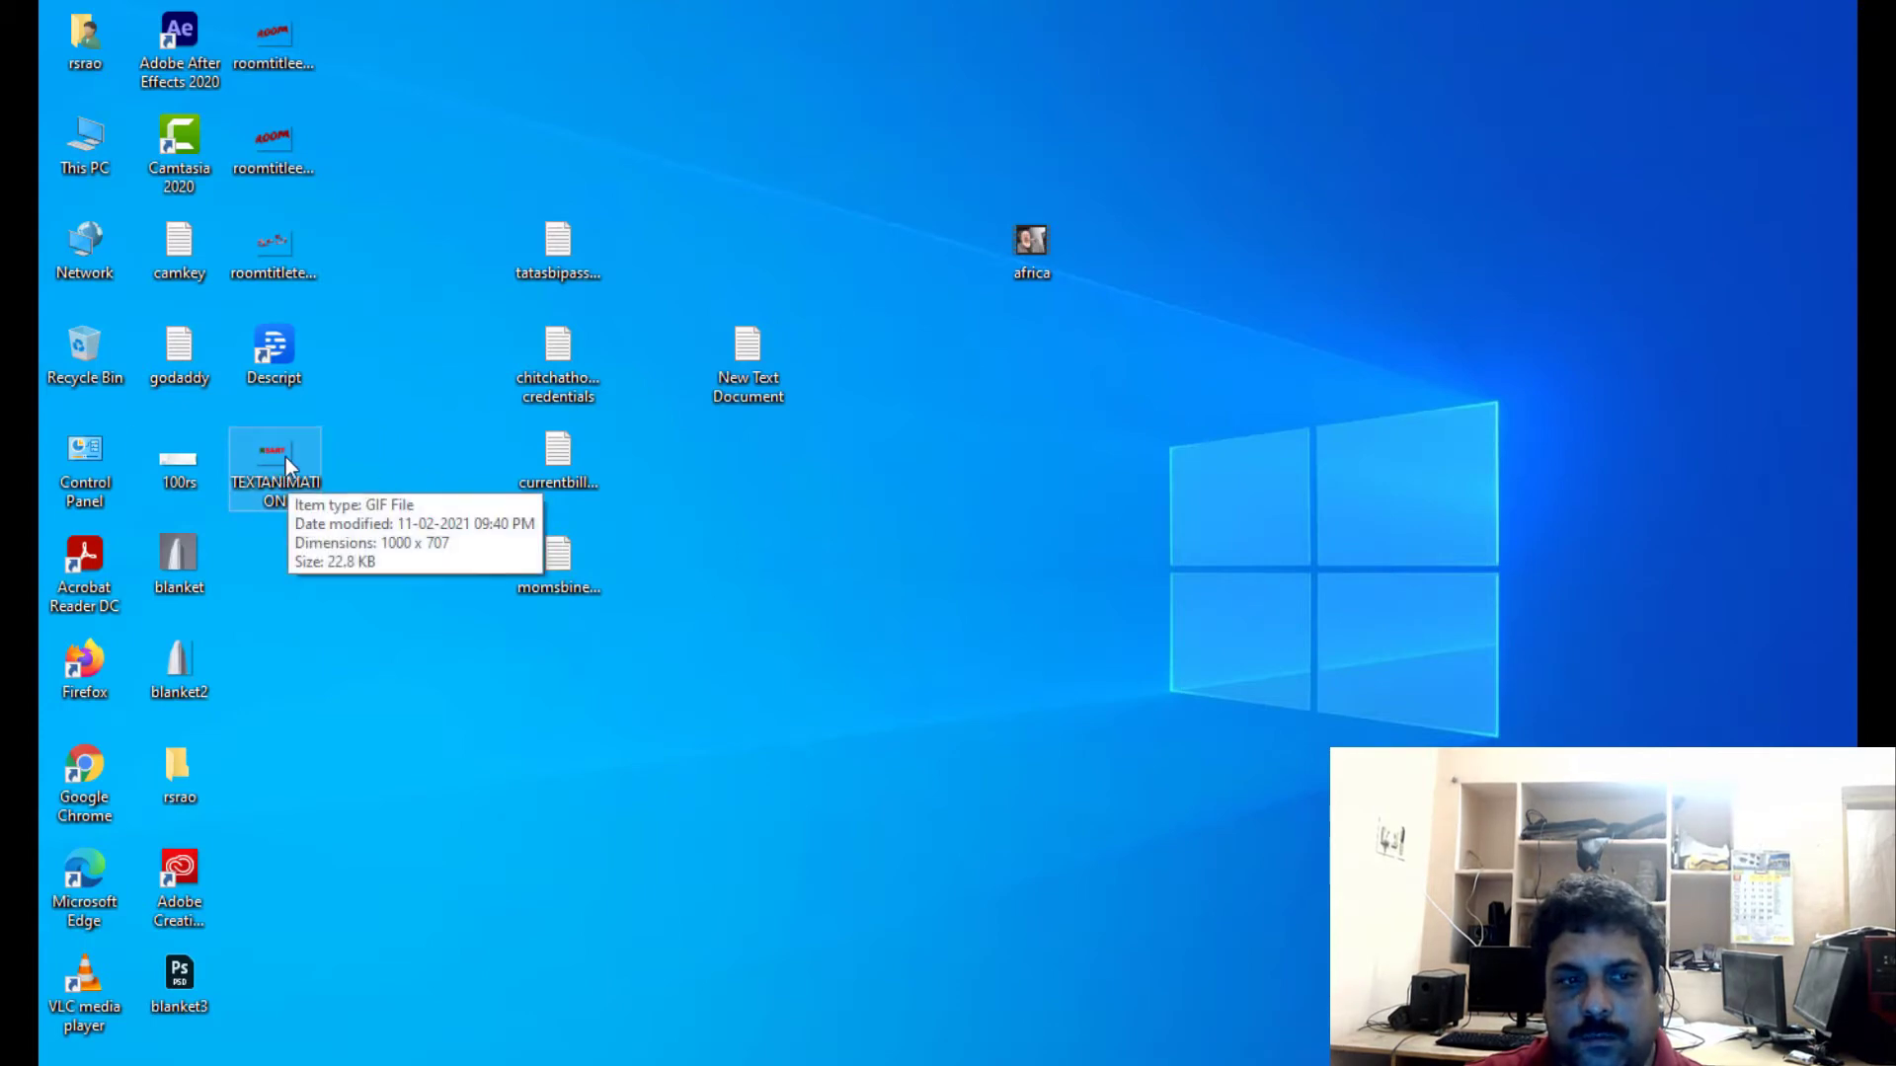
double_click(283, 460)
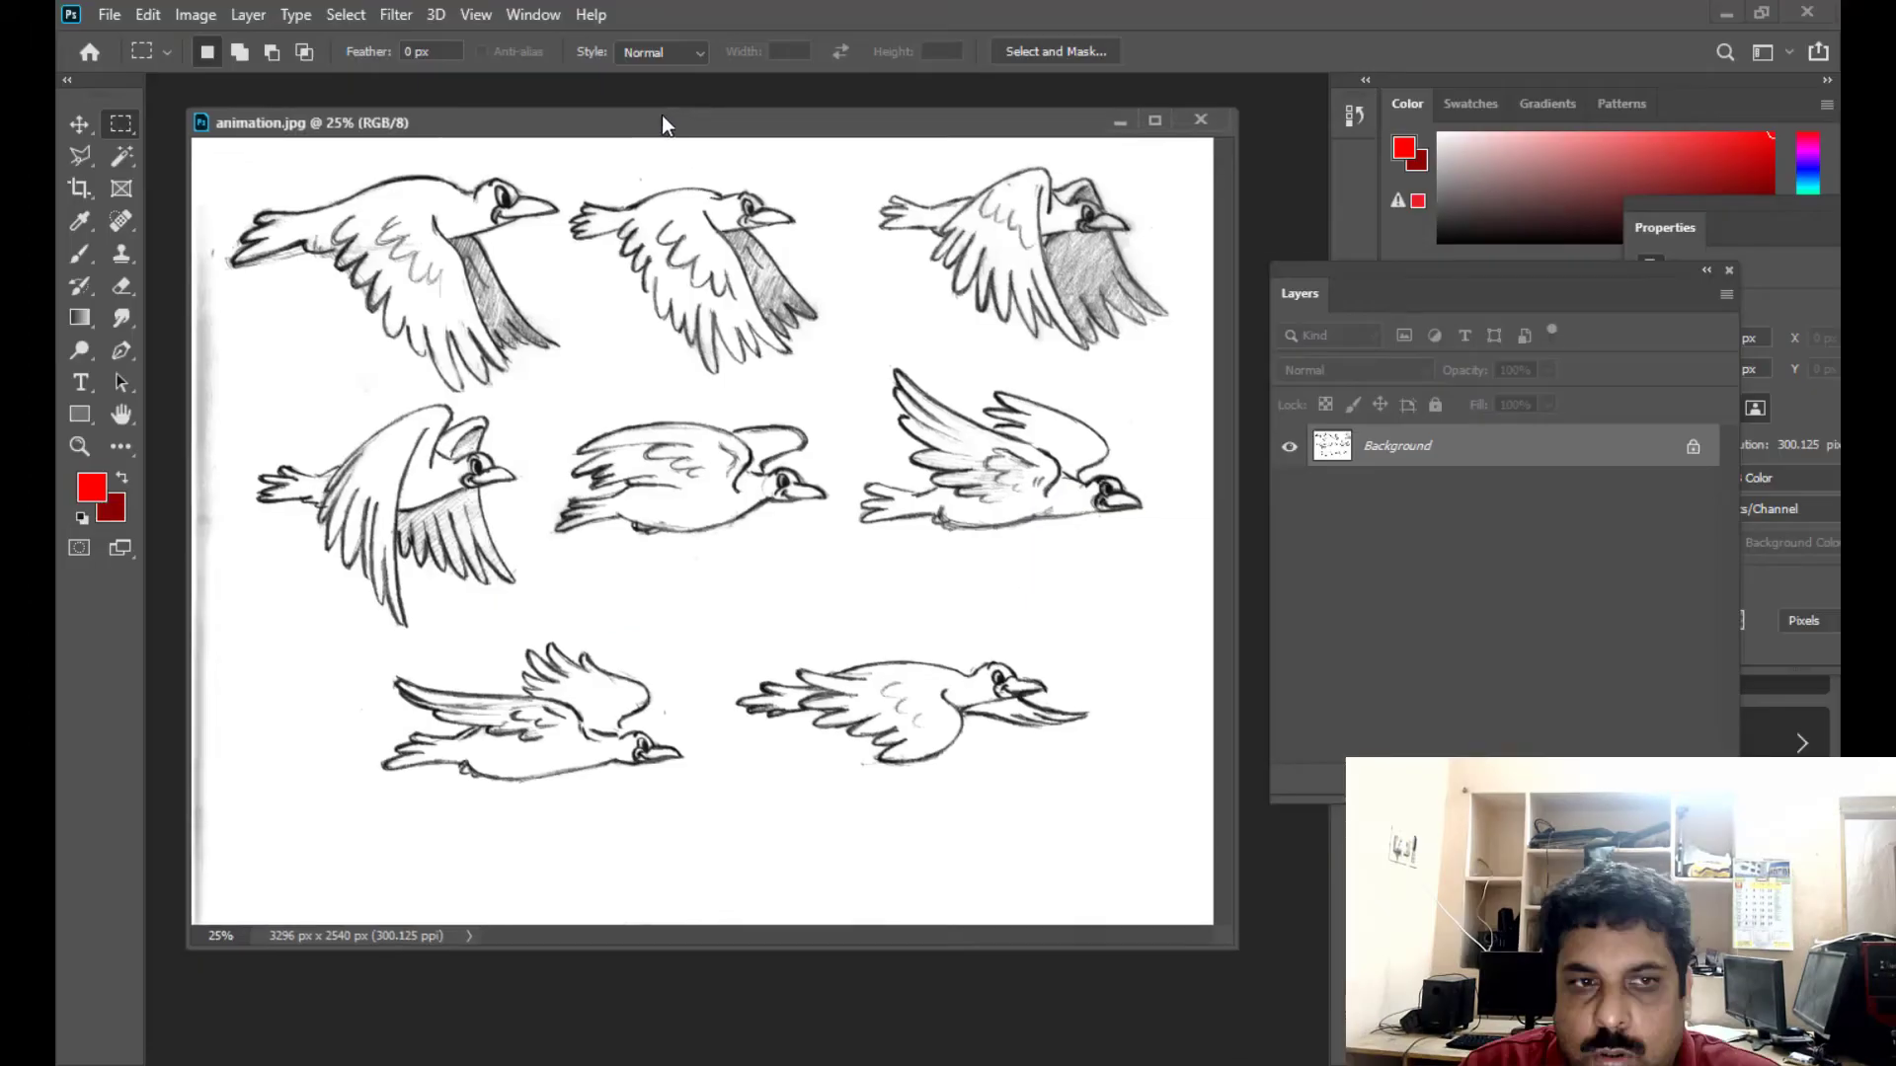
left_click_drag(663, 118, 689, 140)
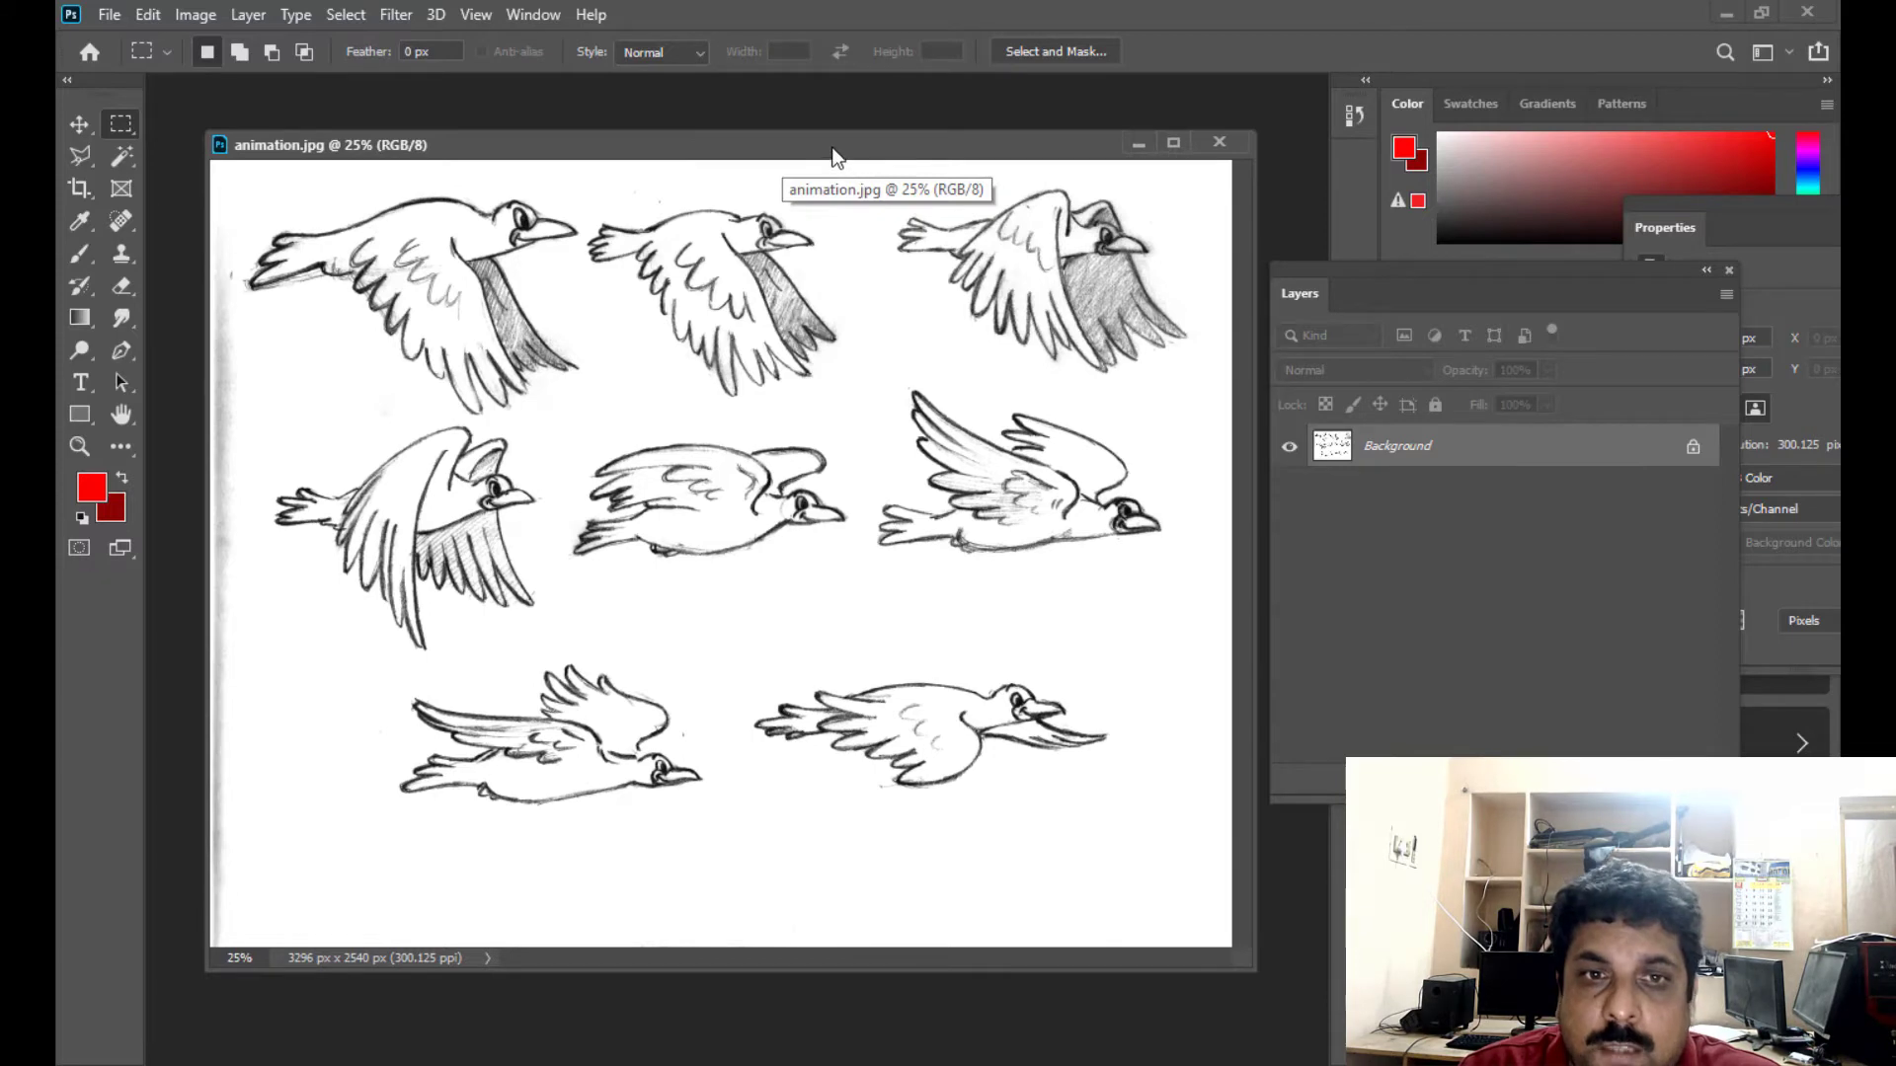
- Convert the locked Background of animation.jpg into a regular editable layer with the default settings
left_click_drag(840, 150, 850, 149)
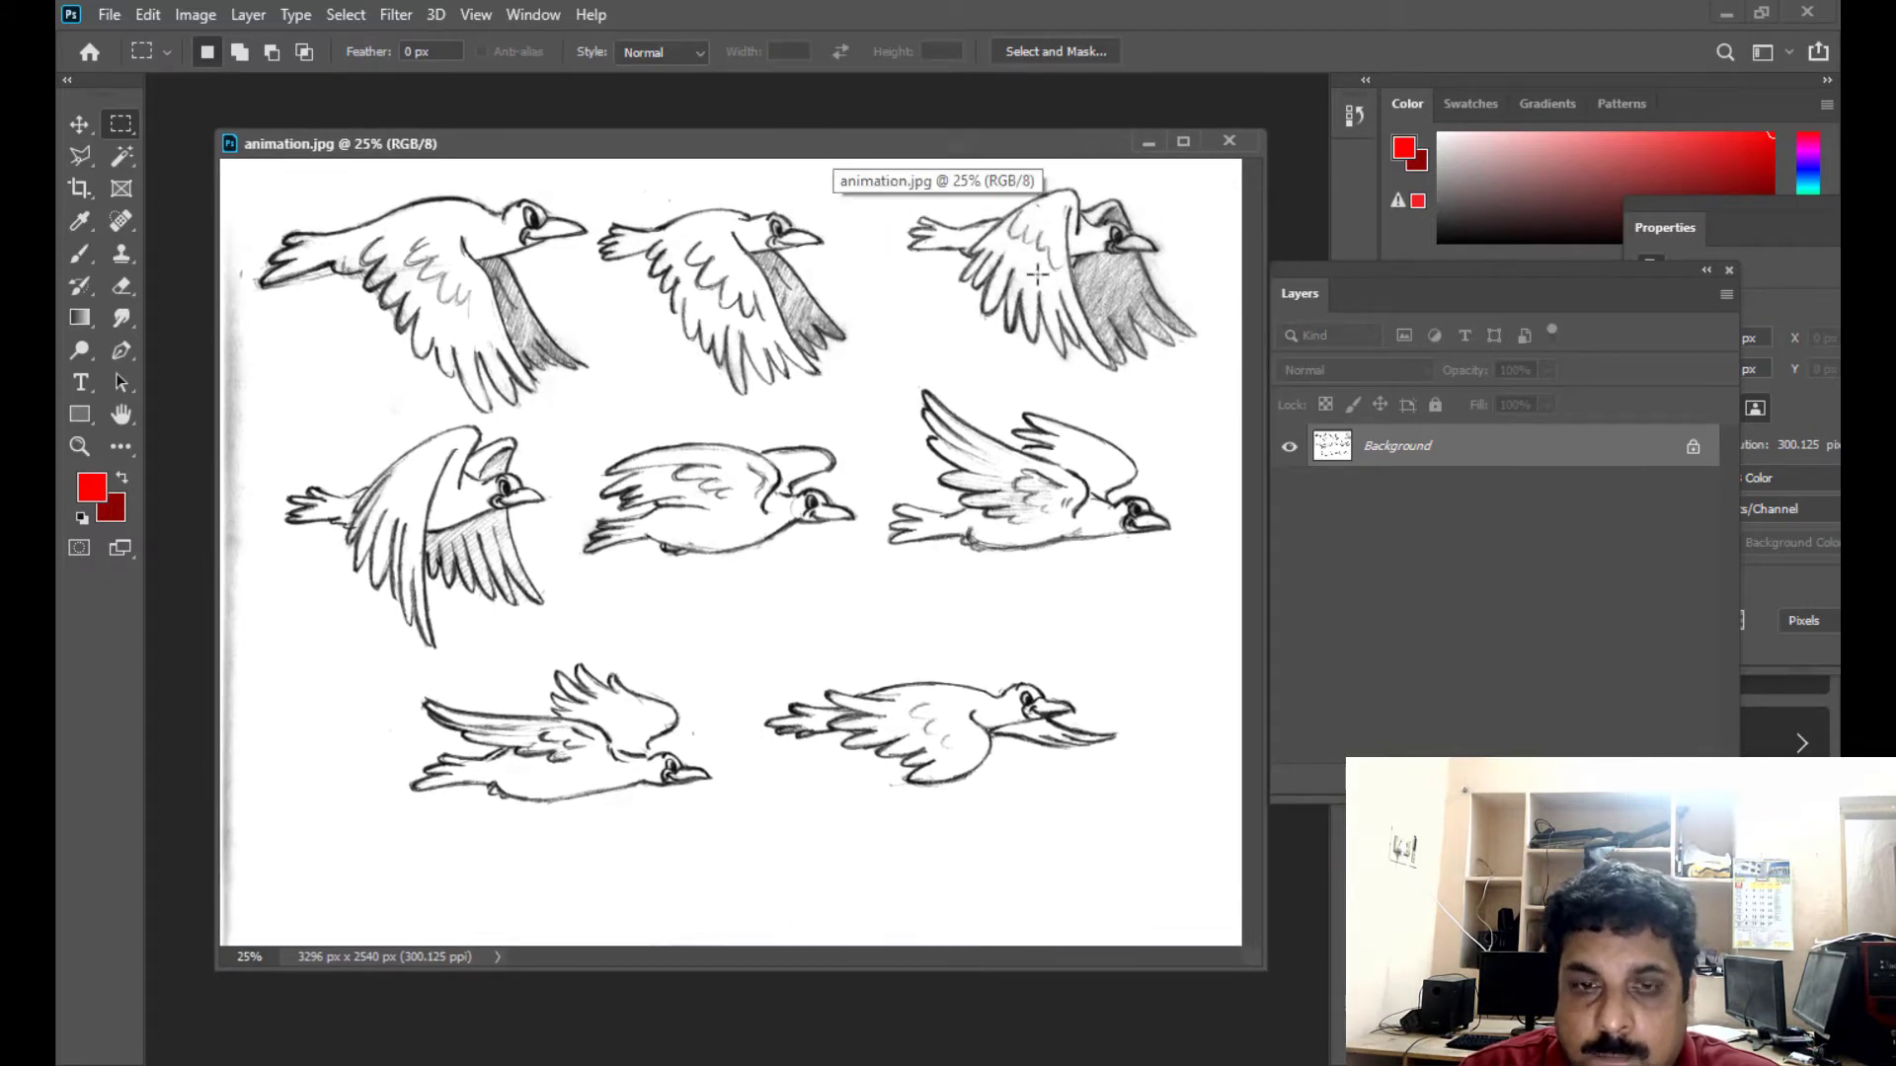
mouse_move(689, 148)
left_mouse_down()
mouse_move(655, 140)
mouse_move(685, 145)
left_mouse_up()
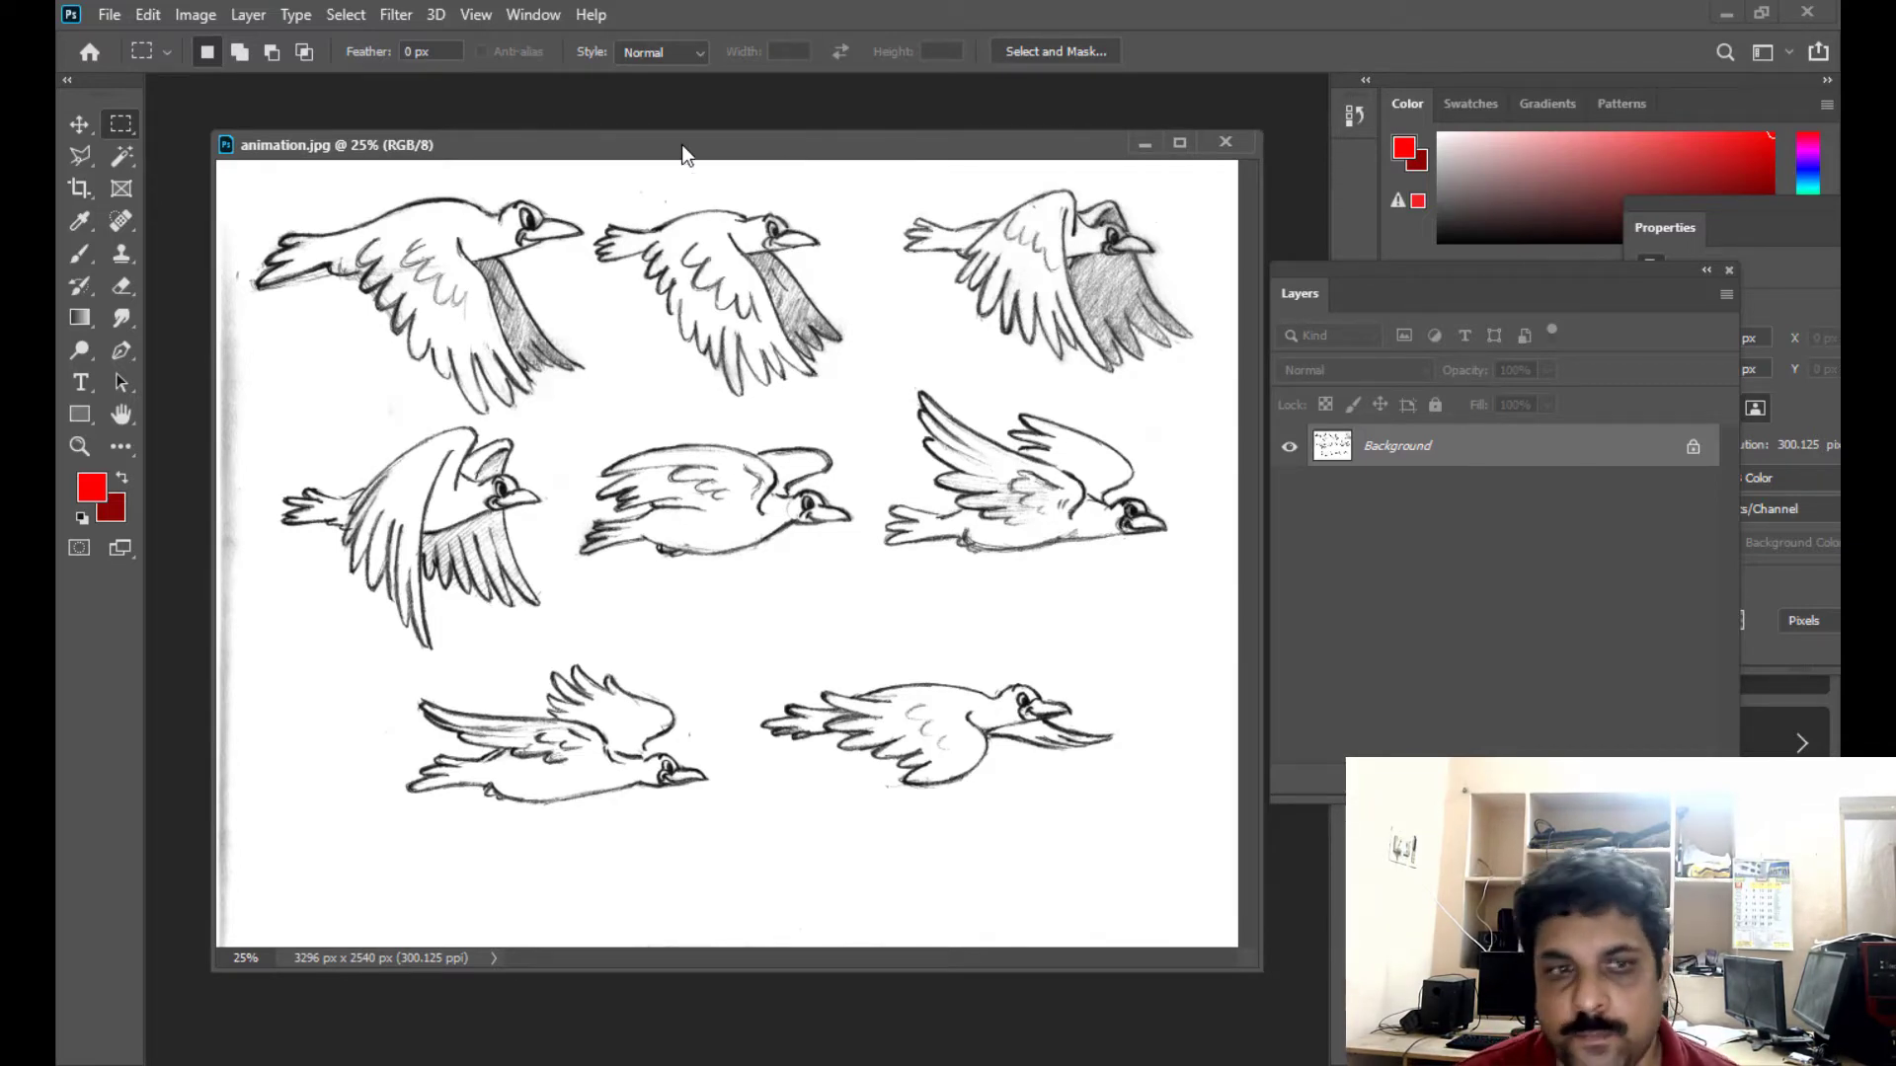
left_click_drag(466, 148, 450, 140)
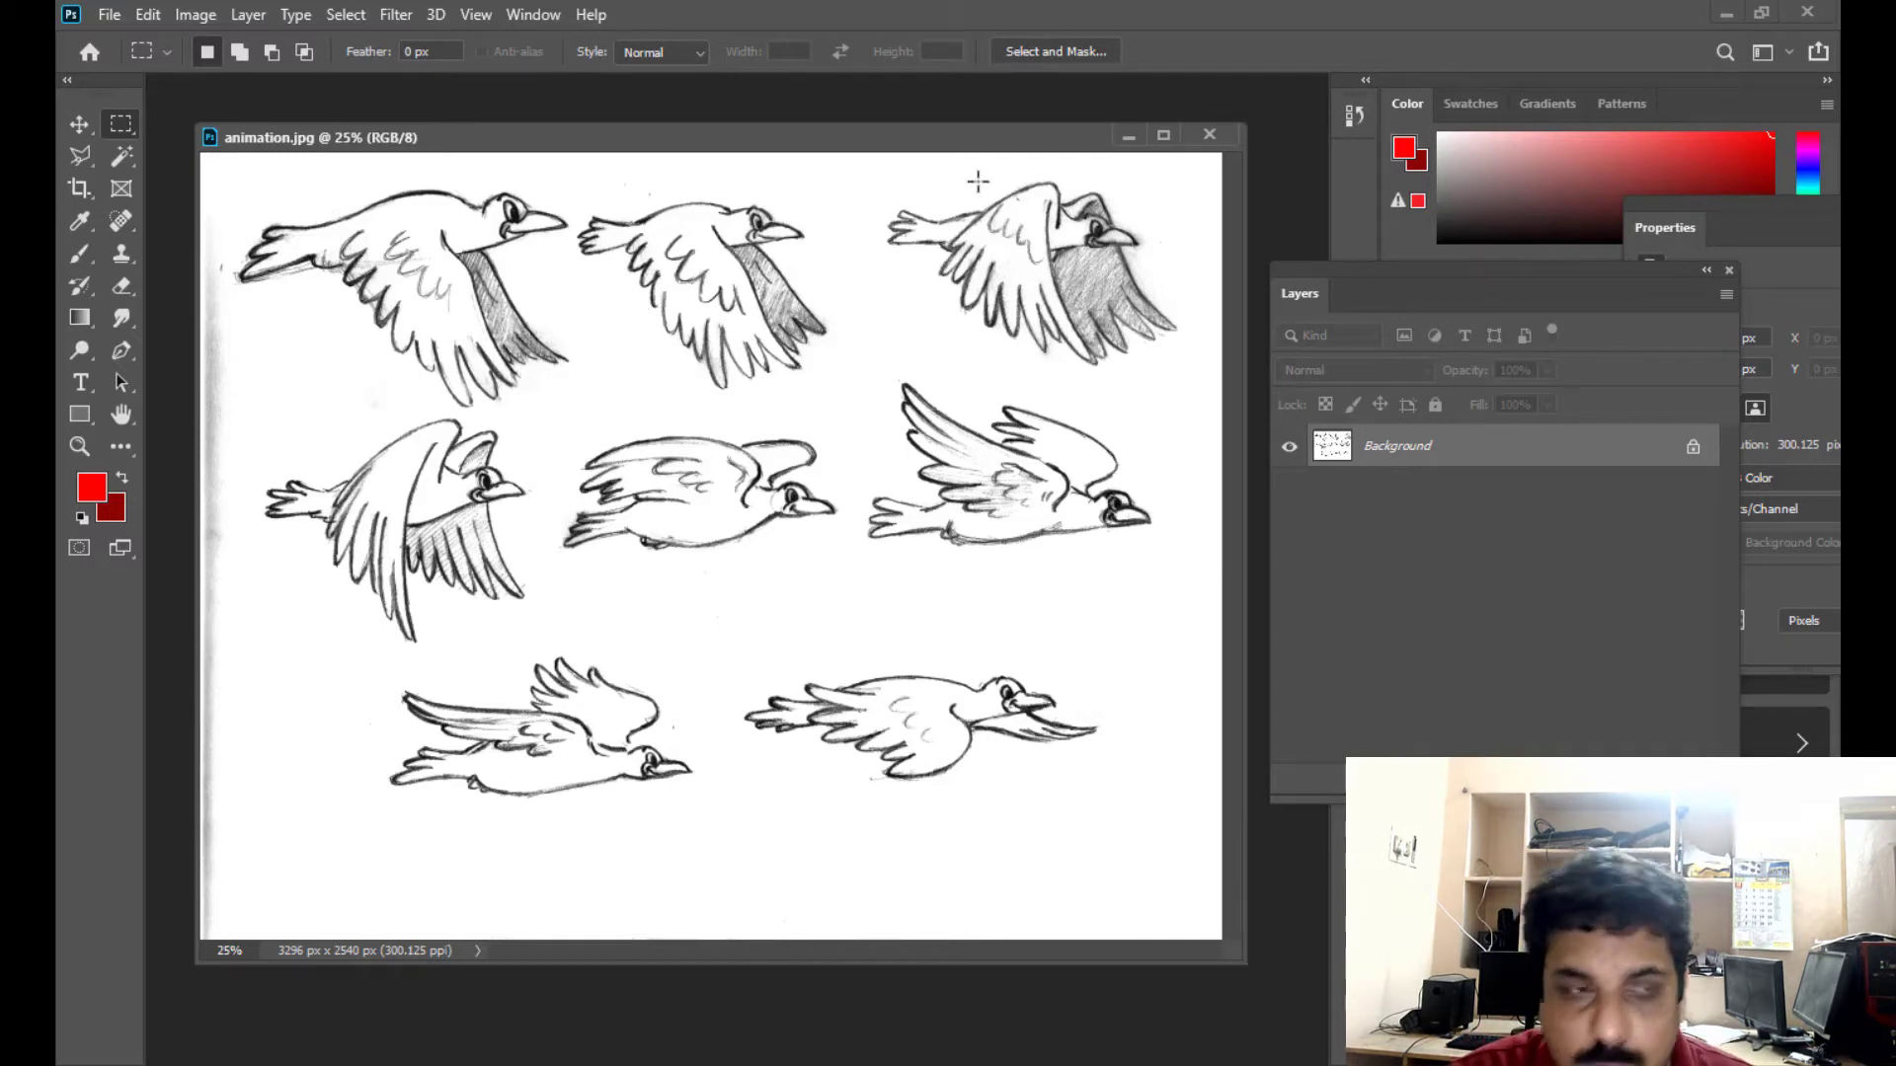
double_click(1509, 446)
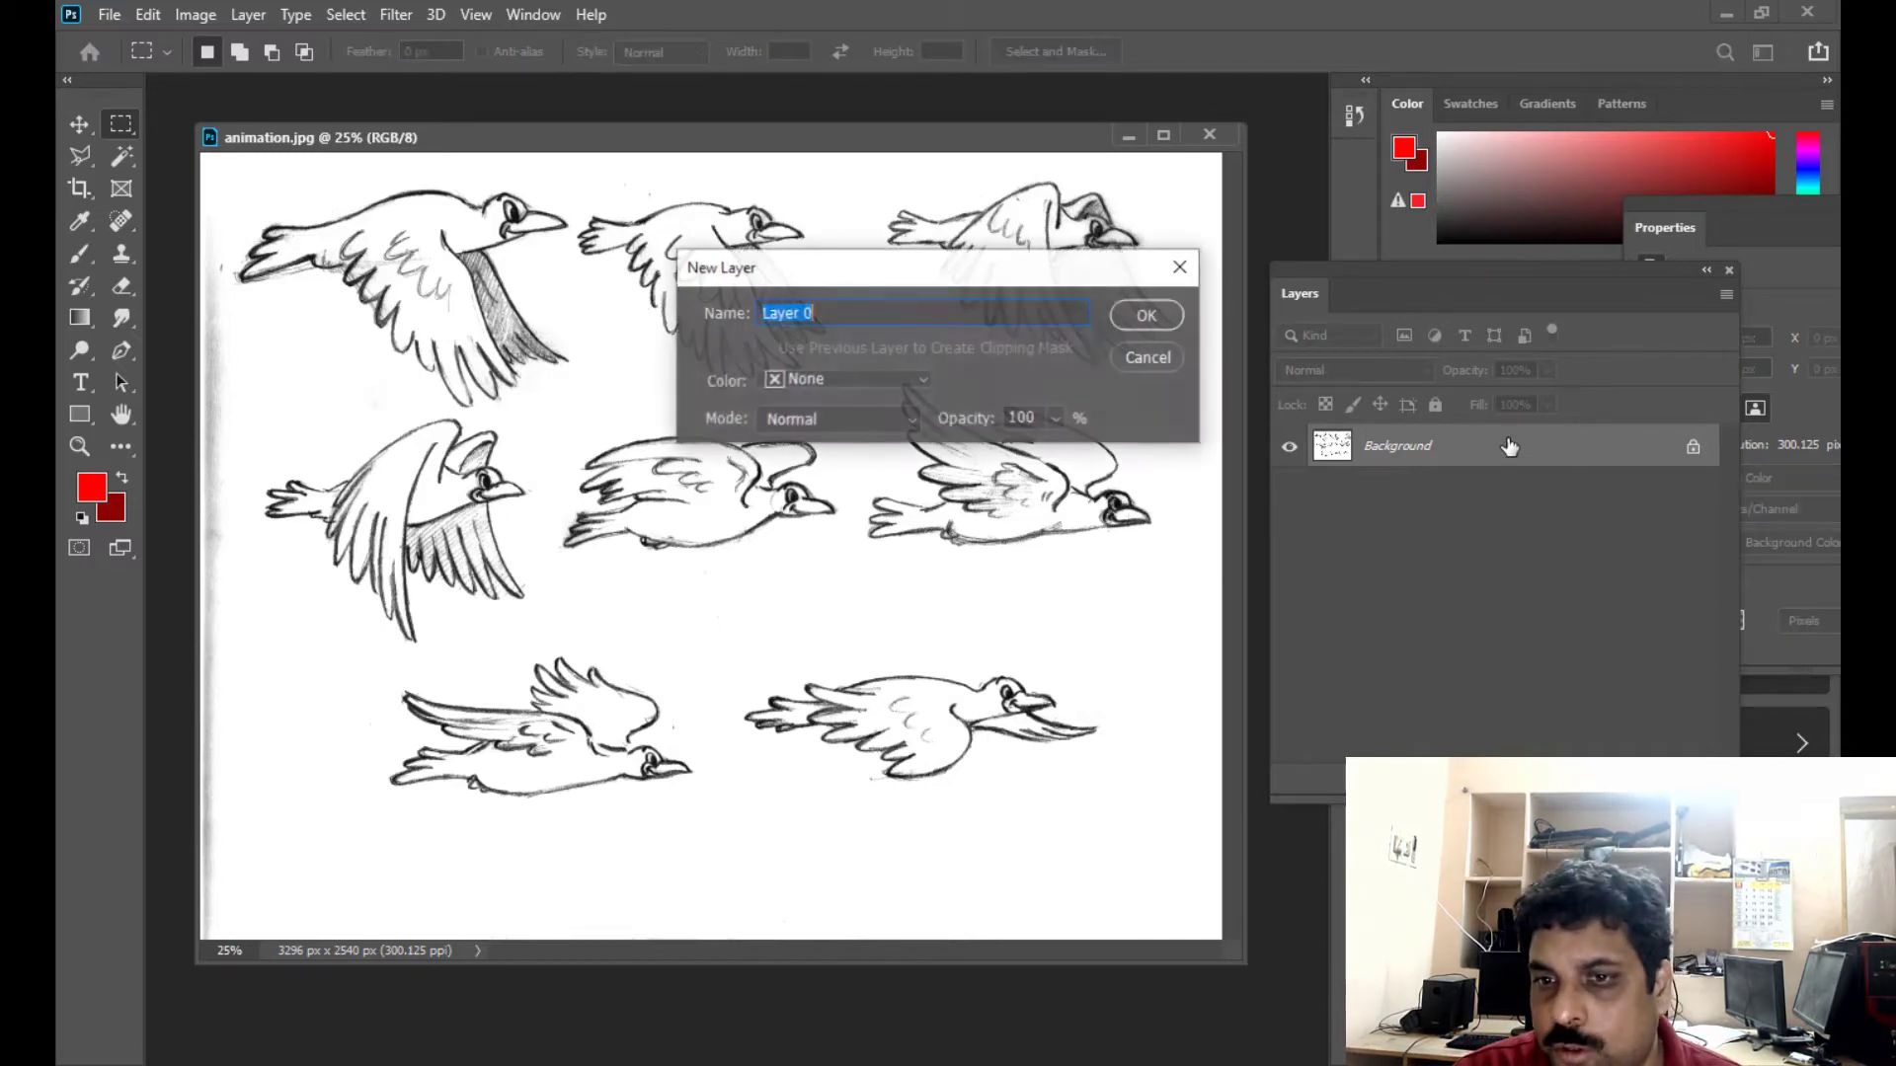
left_click(1146, 324)
- Cut the first bird of the upper row with a rectangular marquee, paste it onto its own layer and hide that layer
right_click(119, 133)
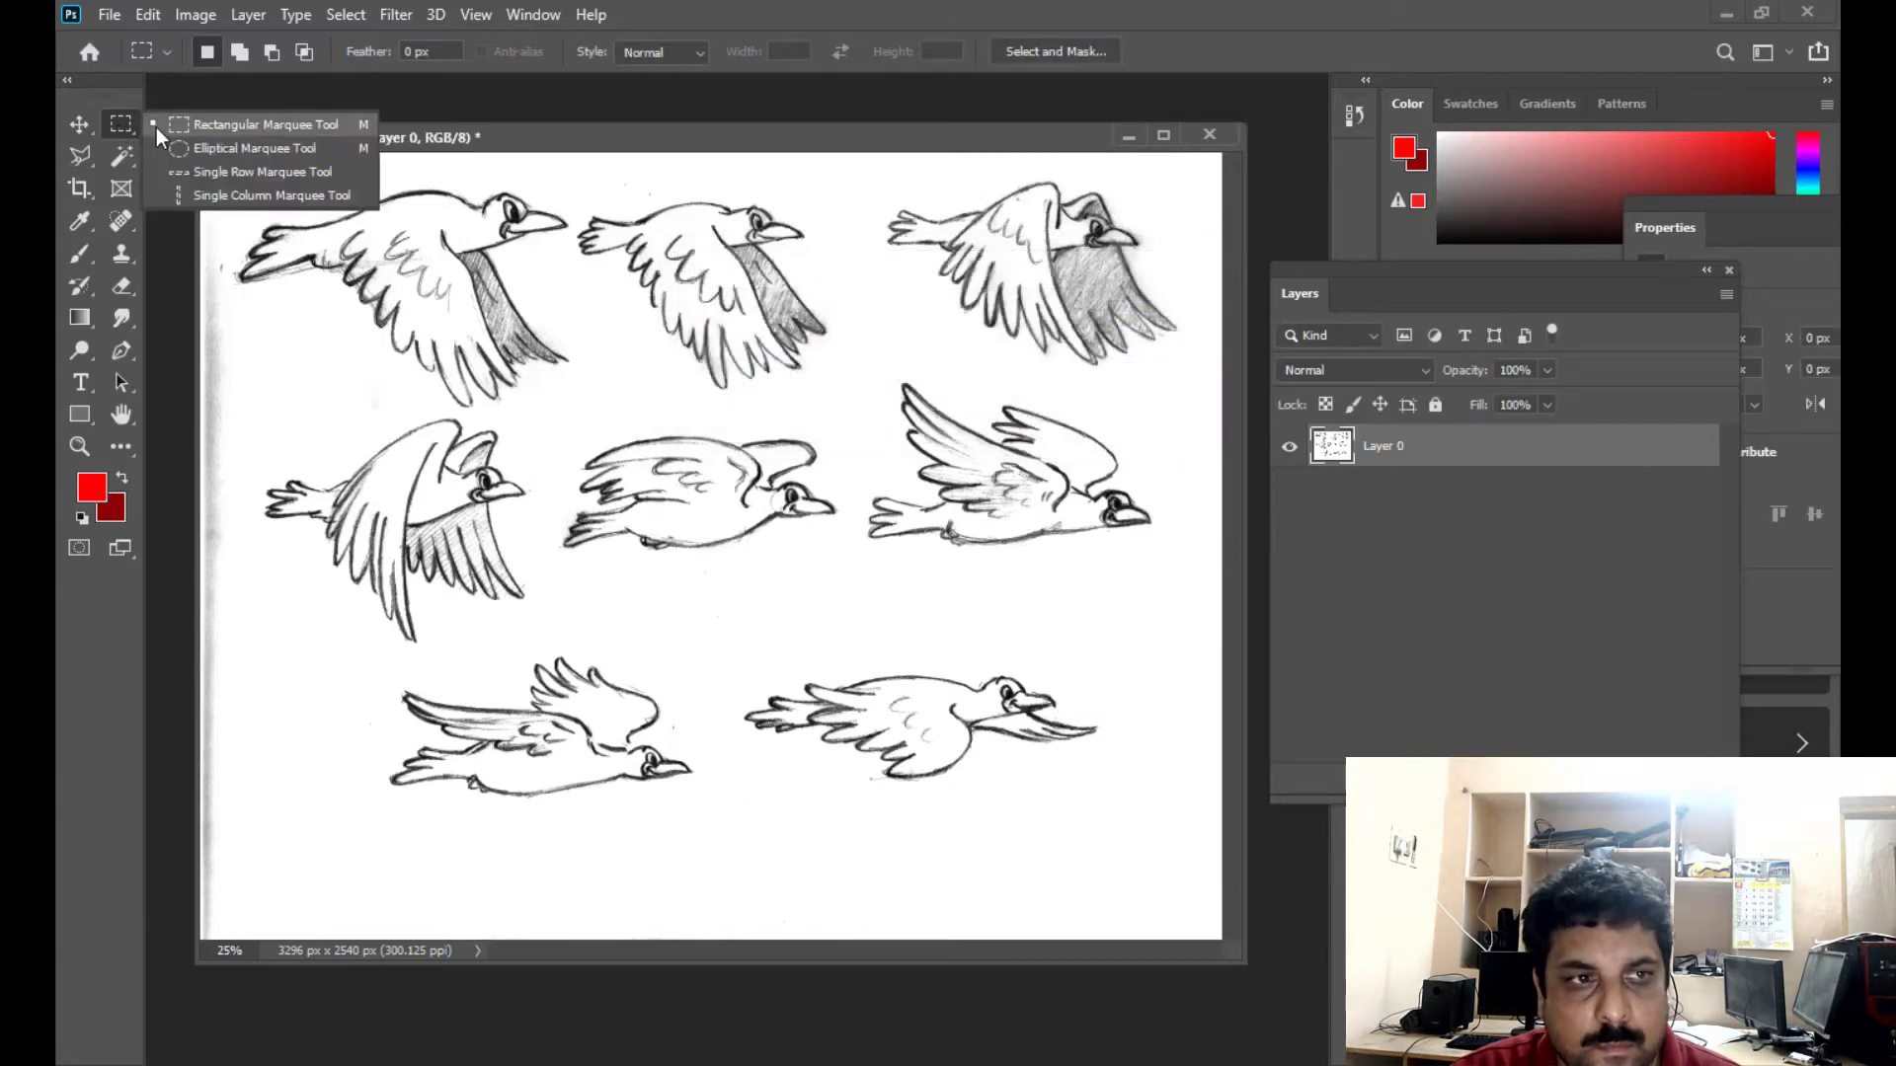
left_click(157, 130)
left_click_drag(228, 182, 574, 412)
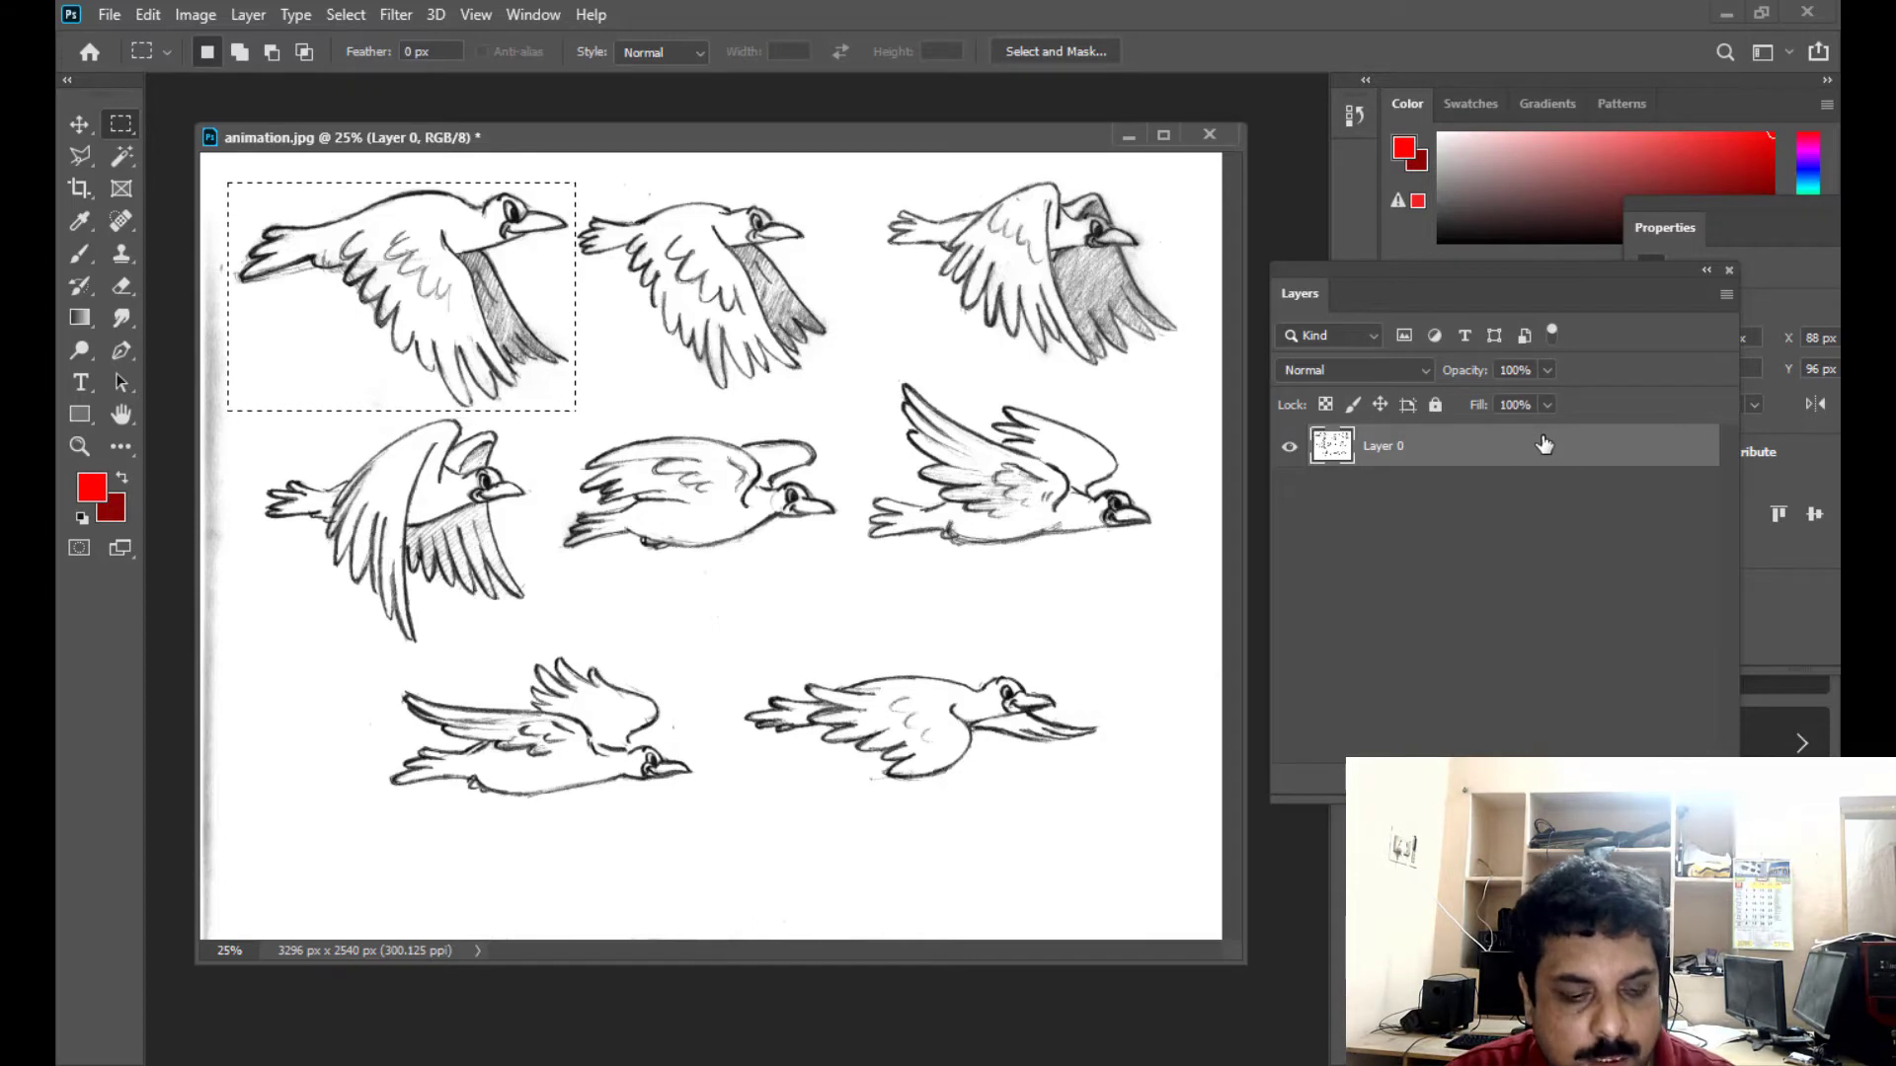
key("ctrl+x")
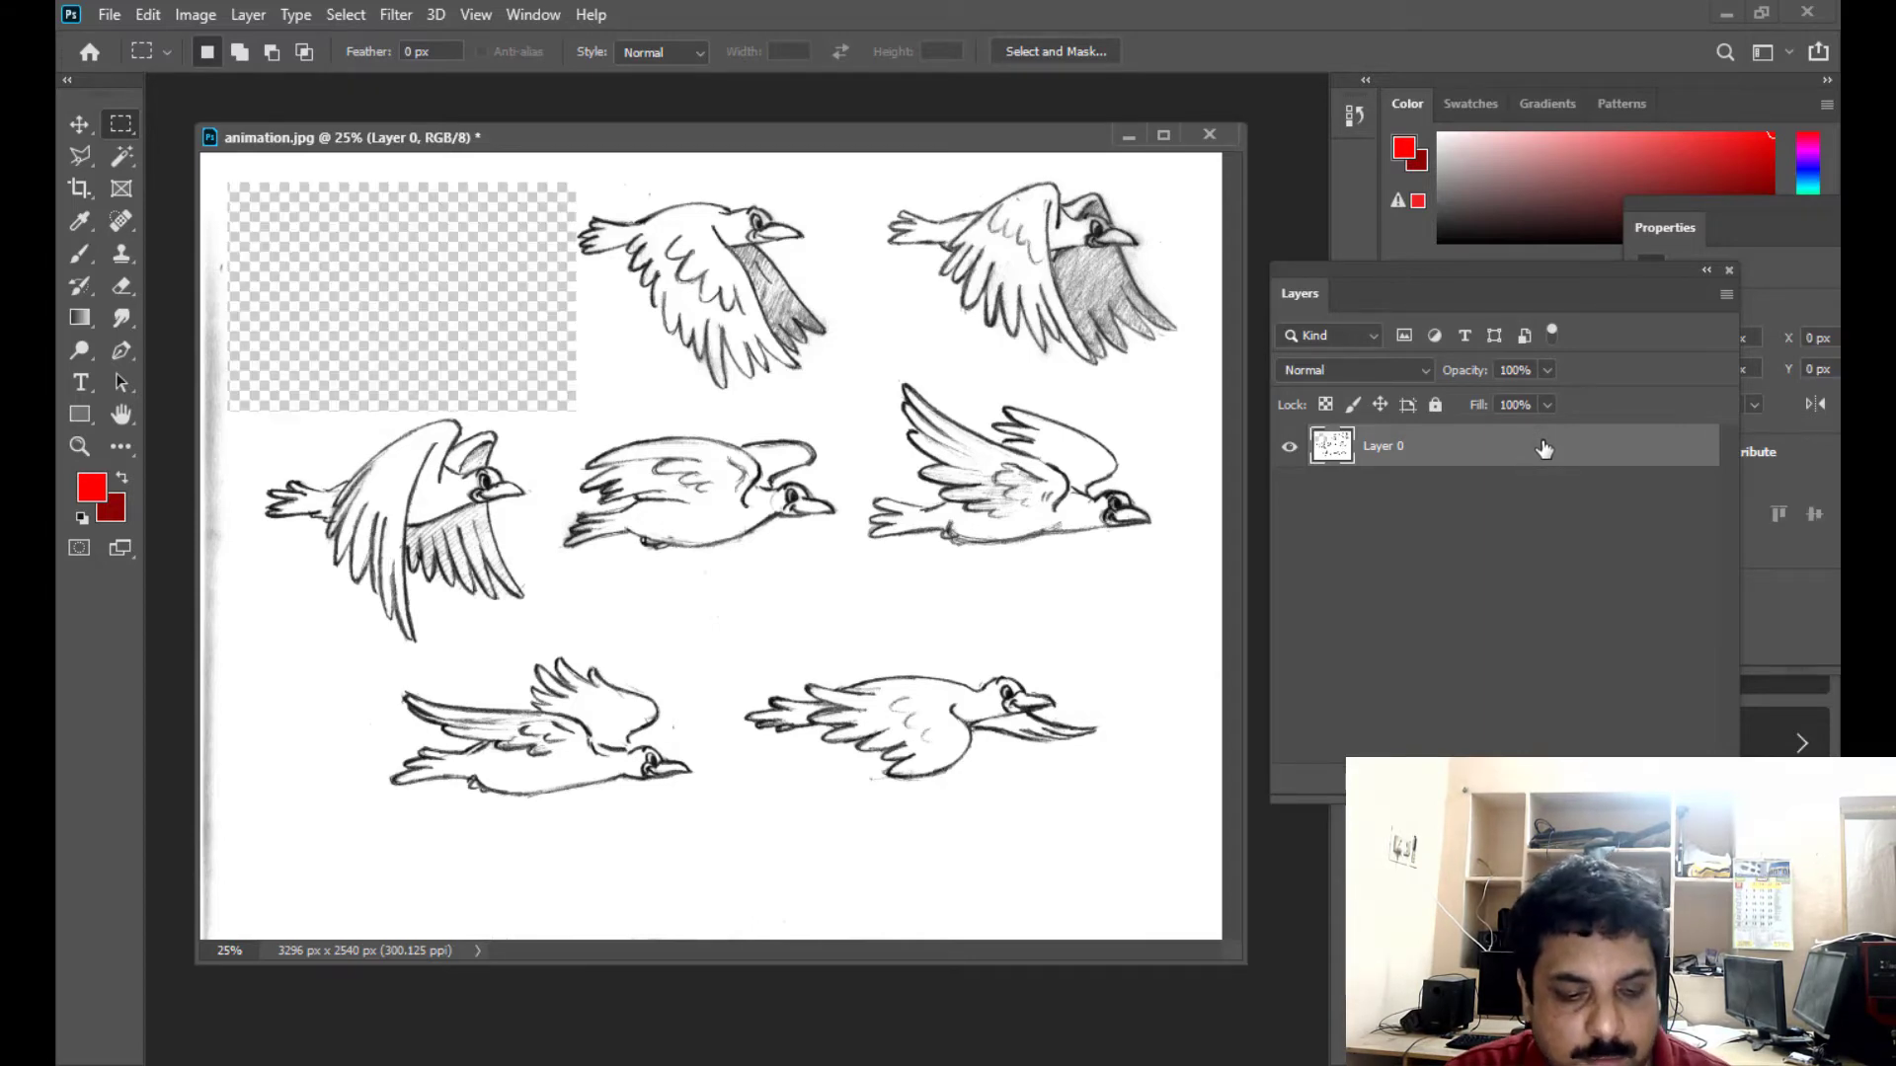
key("ctrl+v")
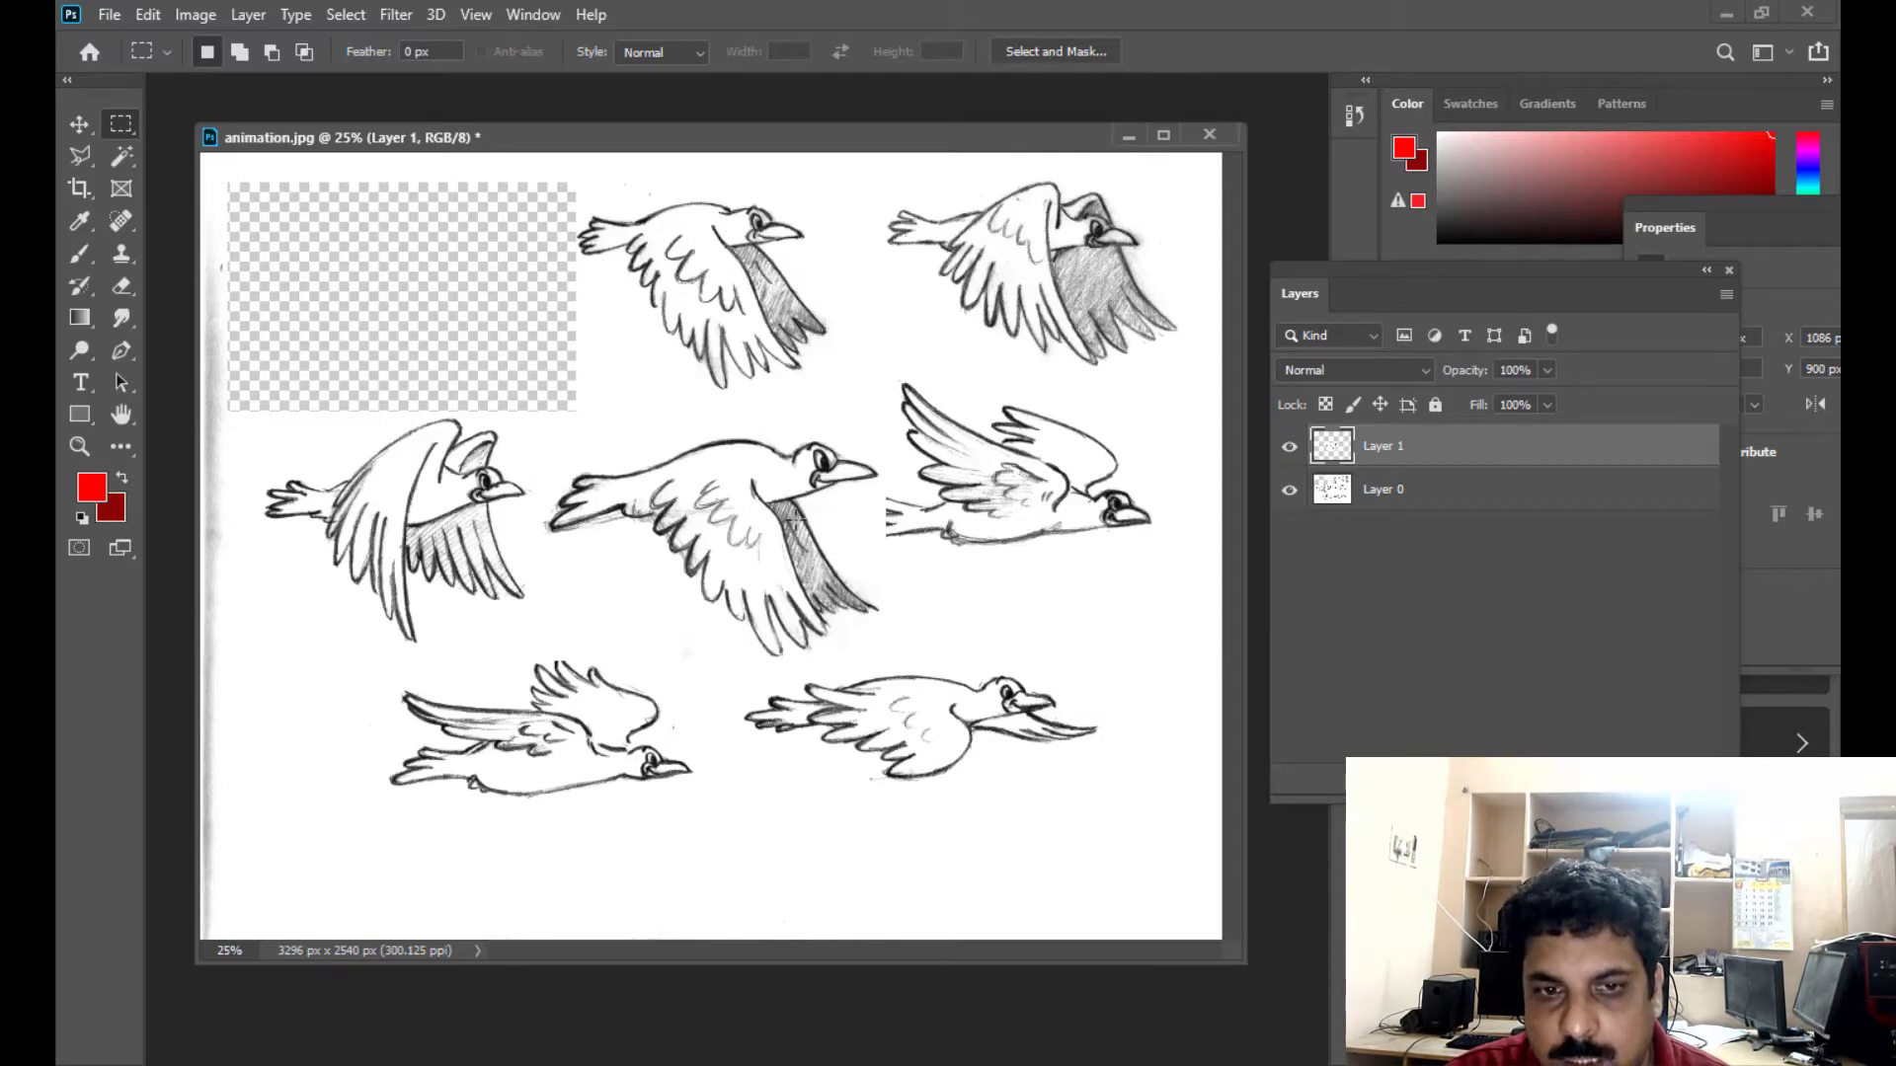
left_click(1290, 448)
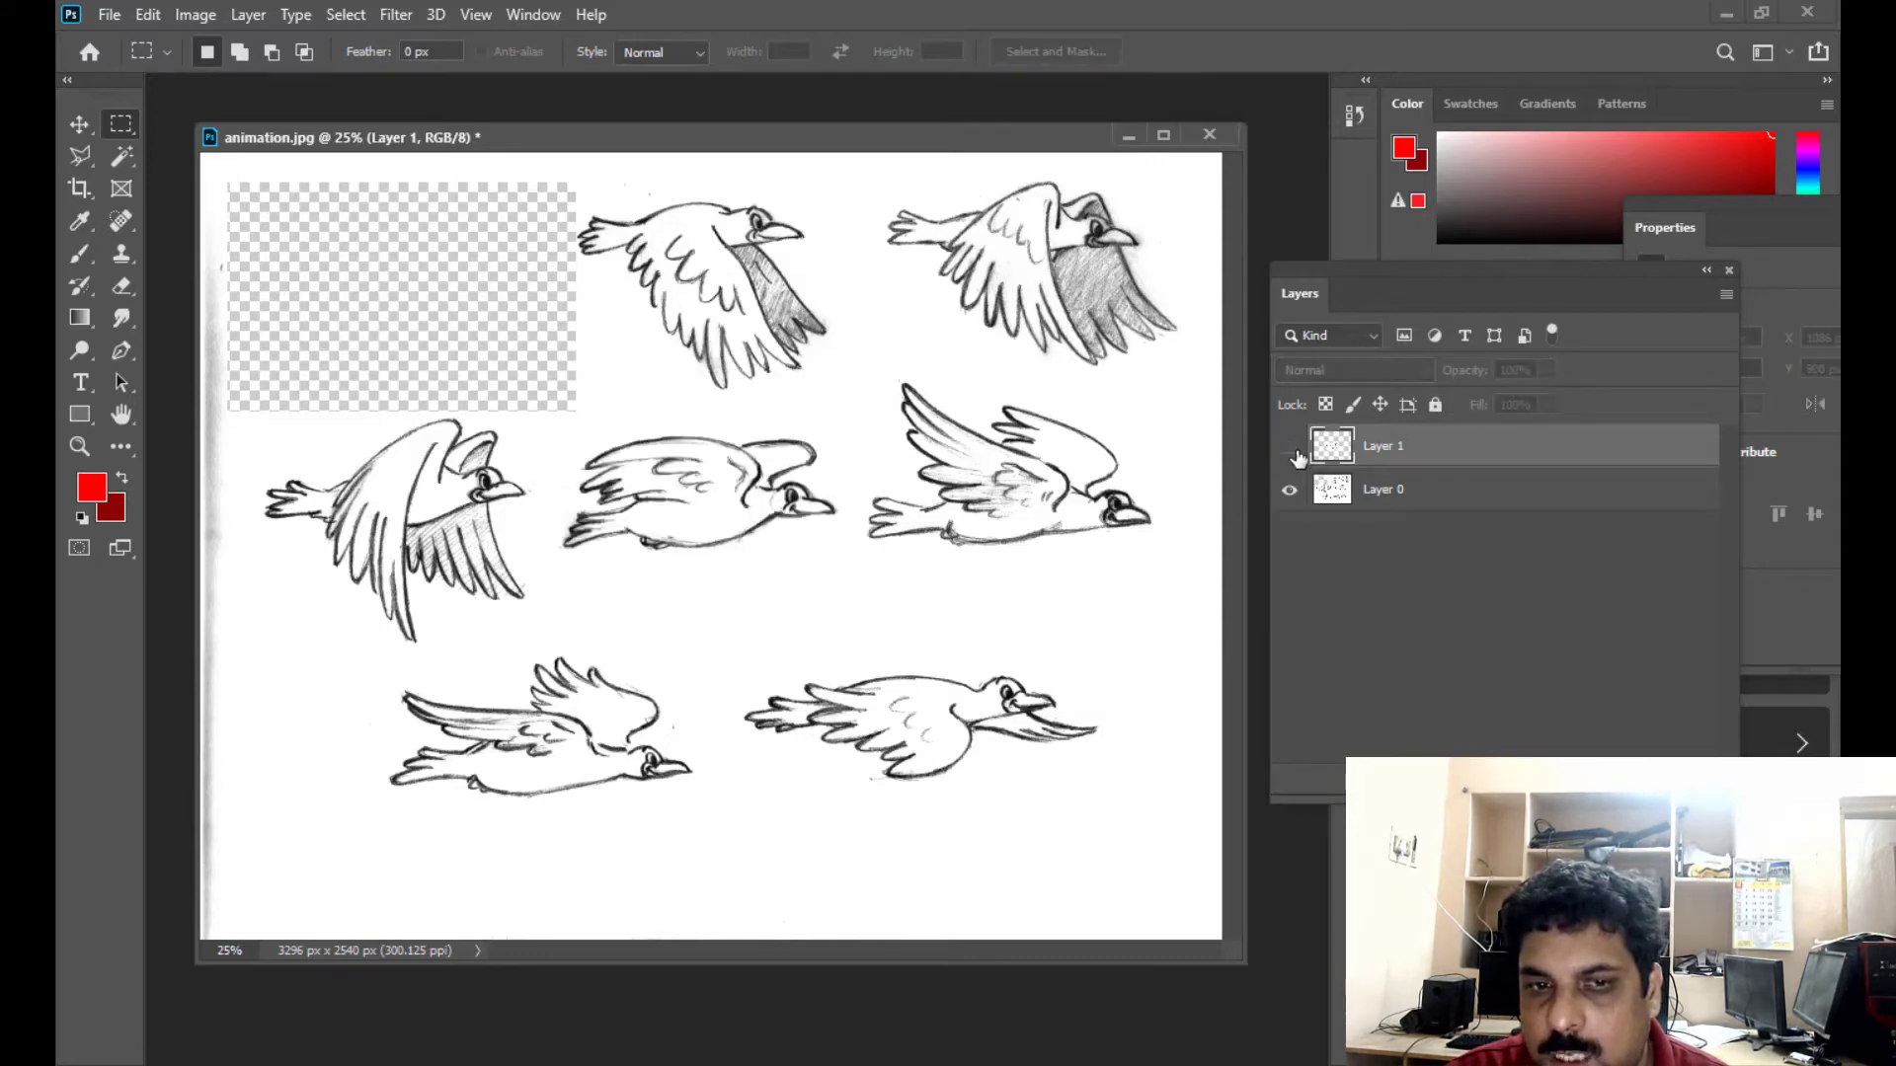
- Cut the second bird of the upper row from Layer 0, paste it onto its own layer, and hide that layer
left_click(1404, 489)
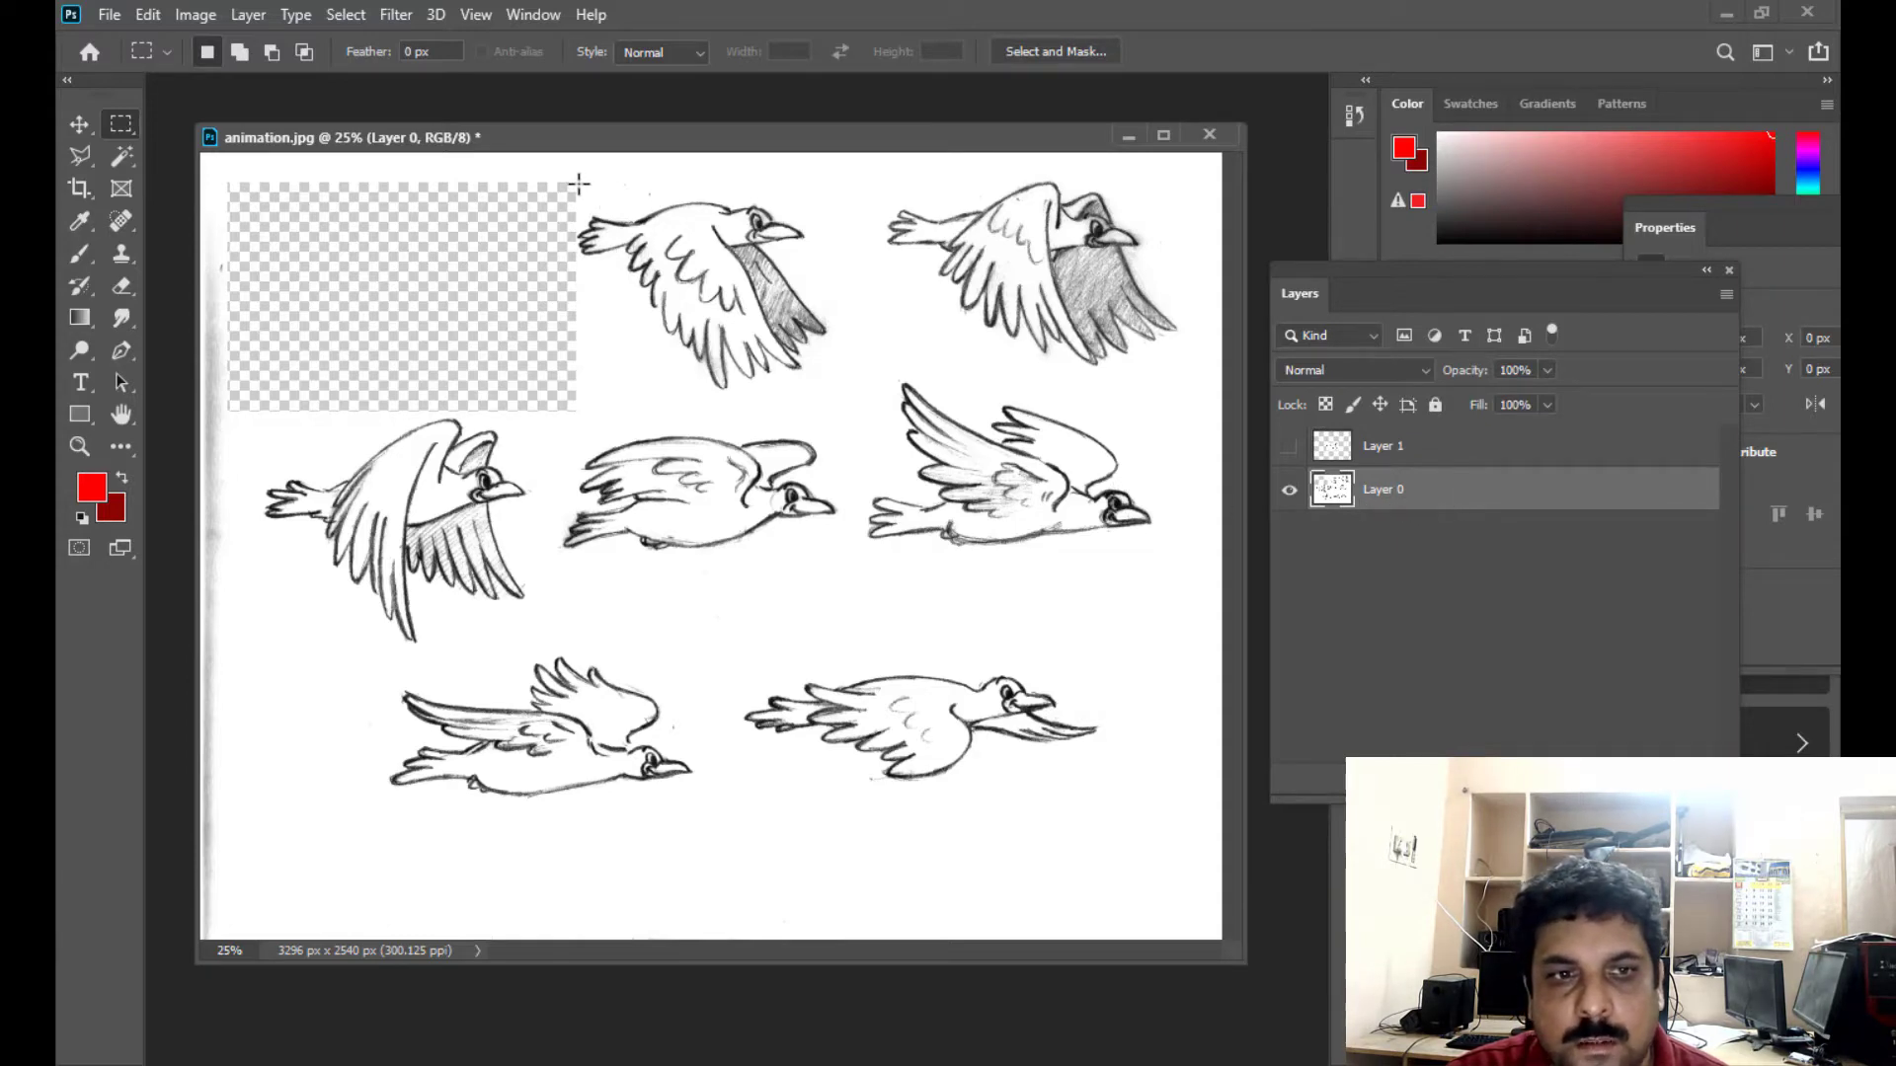
left_click_drag(576, 182, 855, 408)
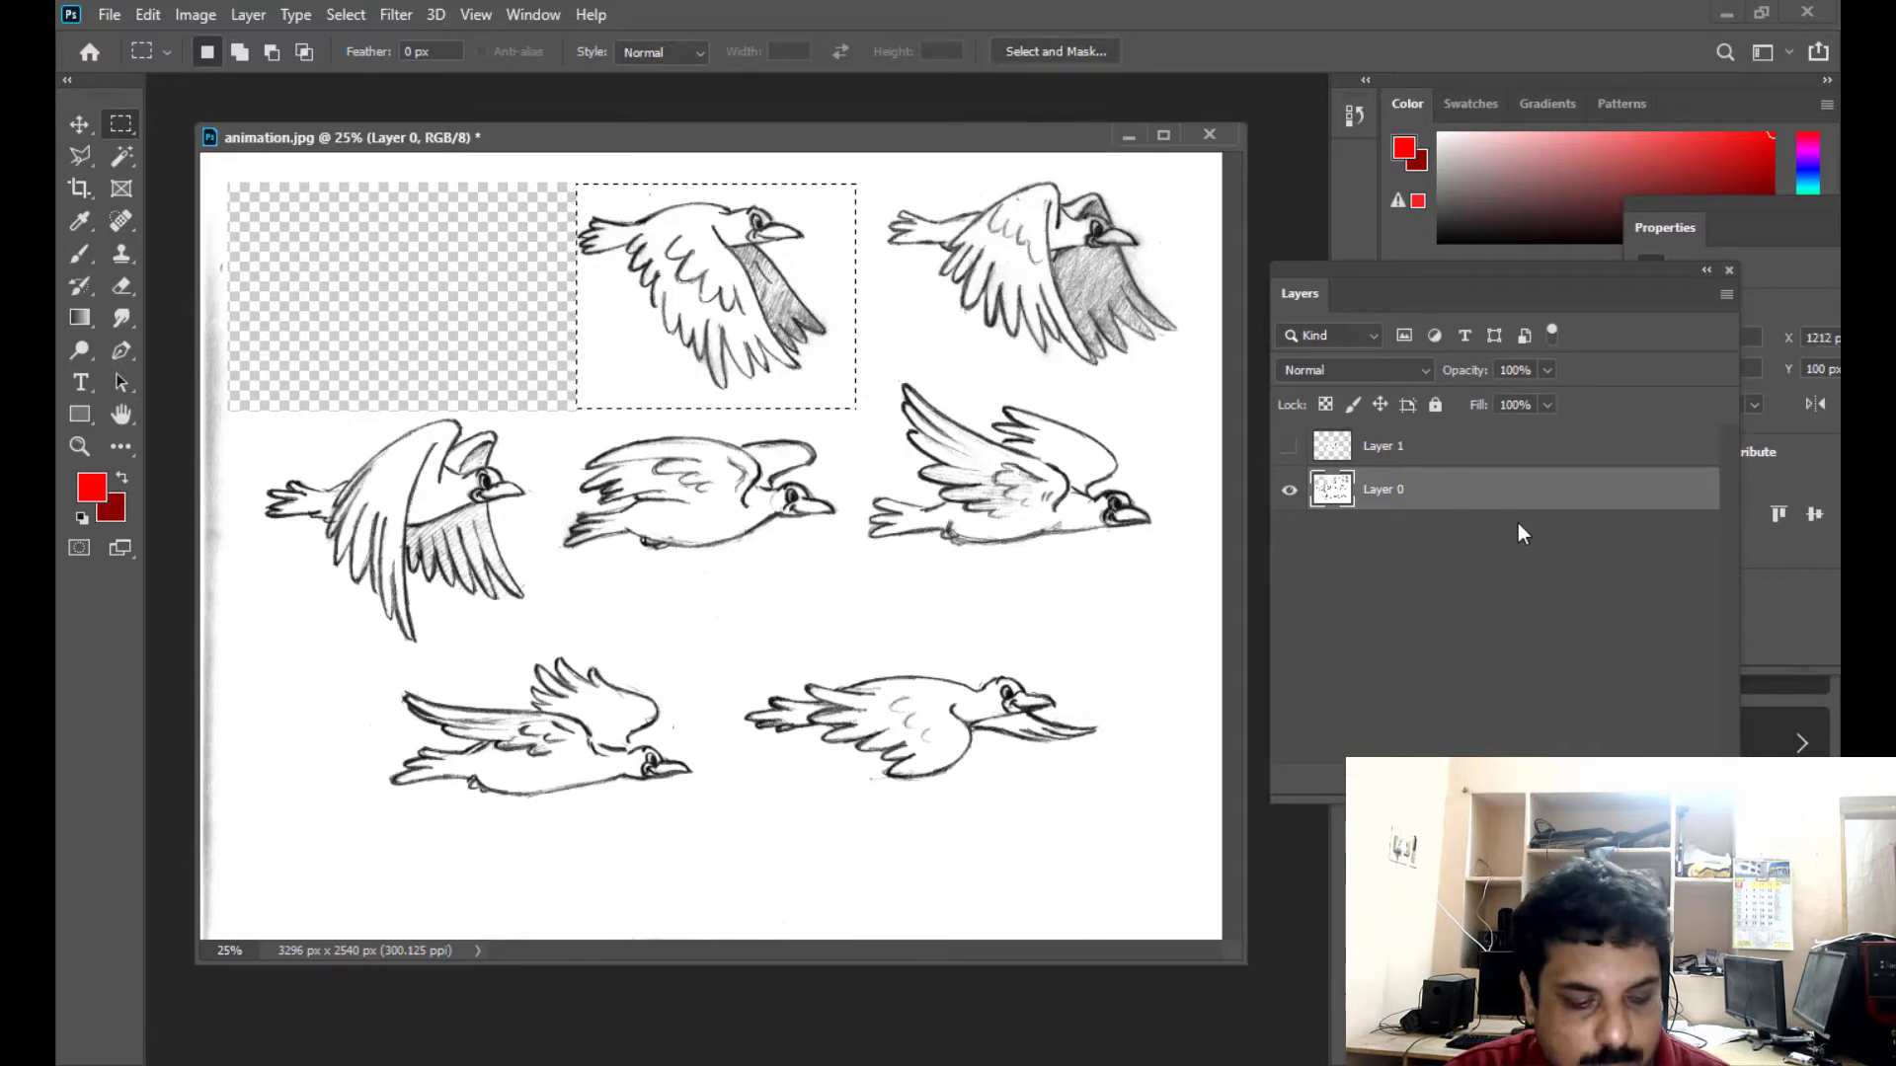
key("ctrl+x")
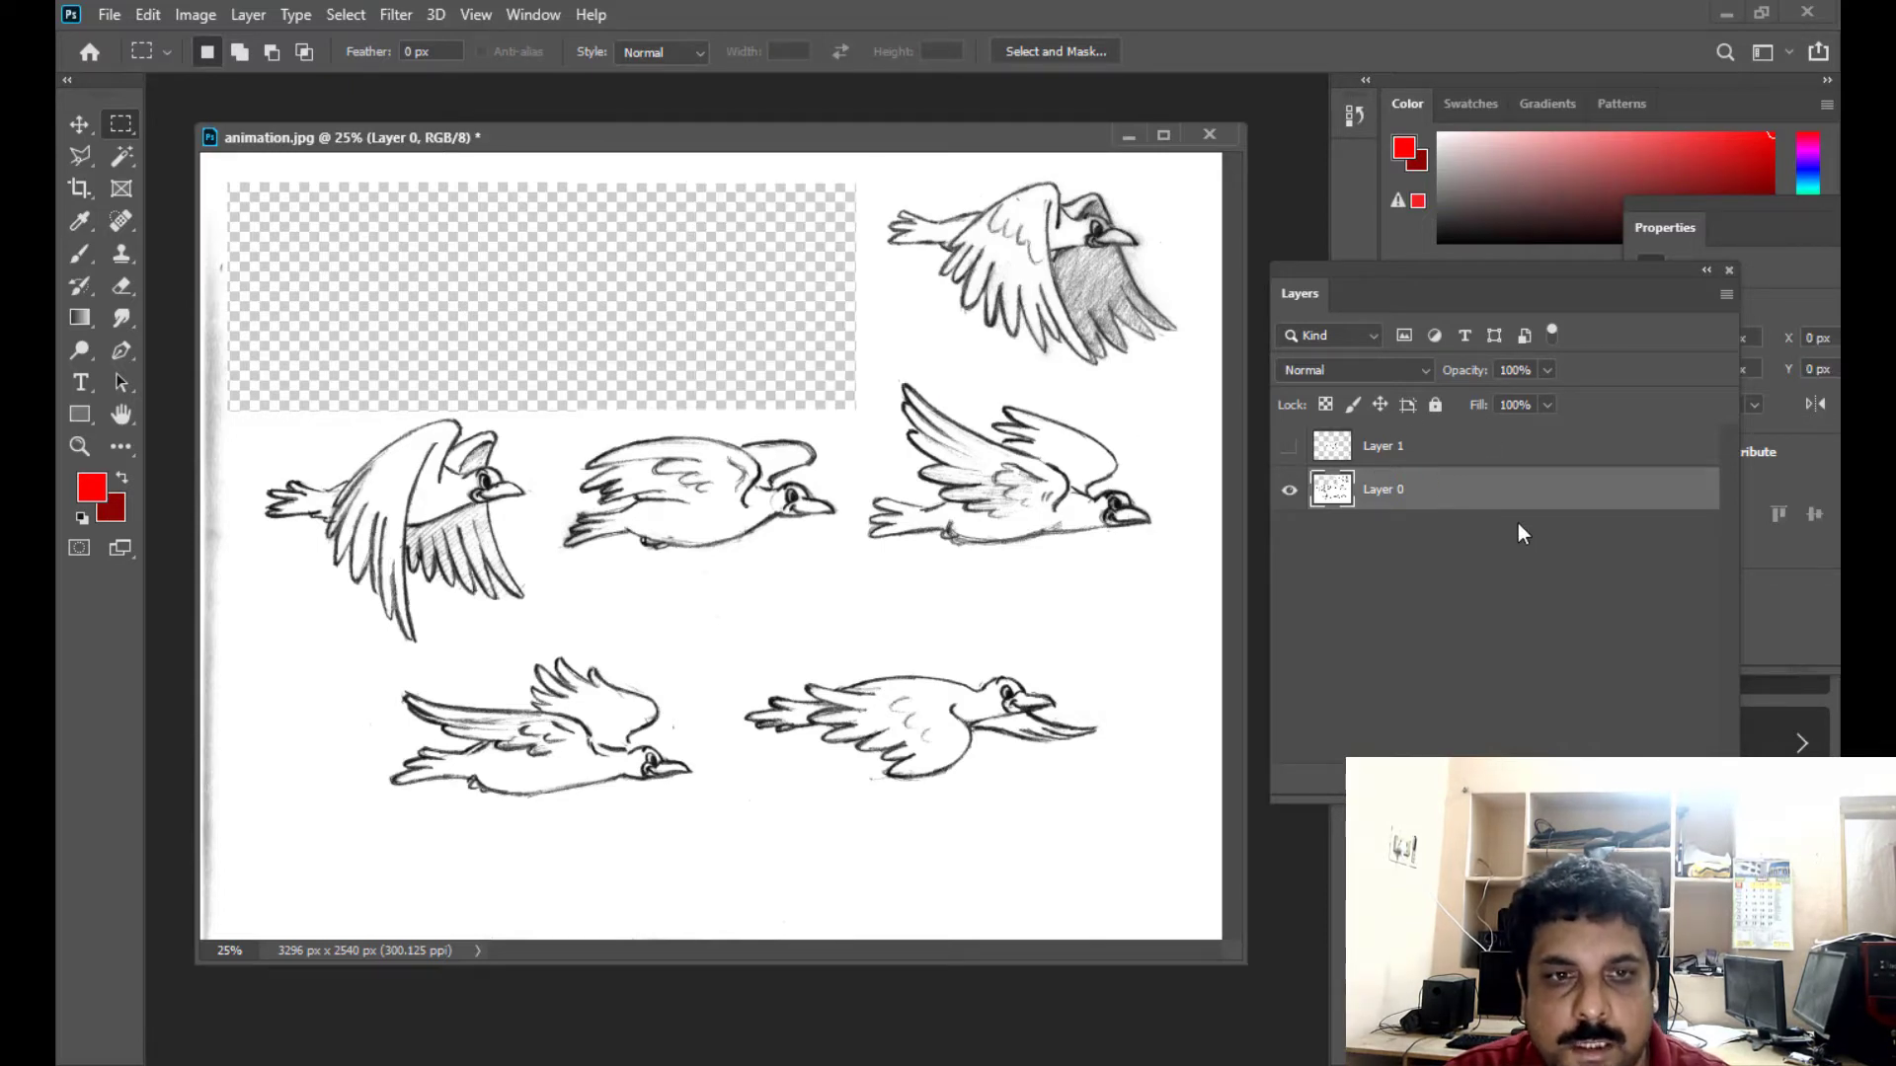
key("ctrl+v")
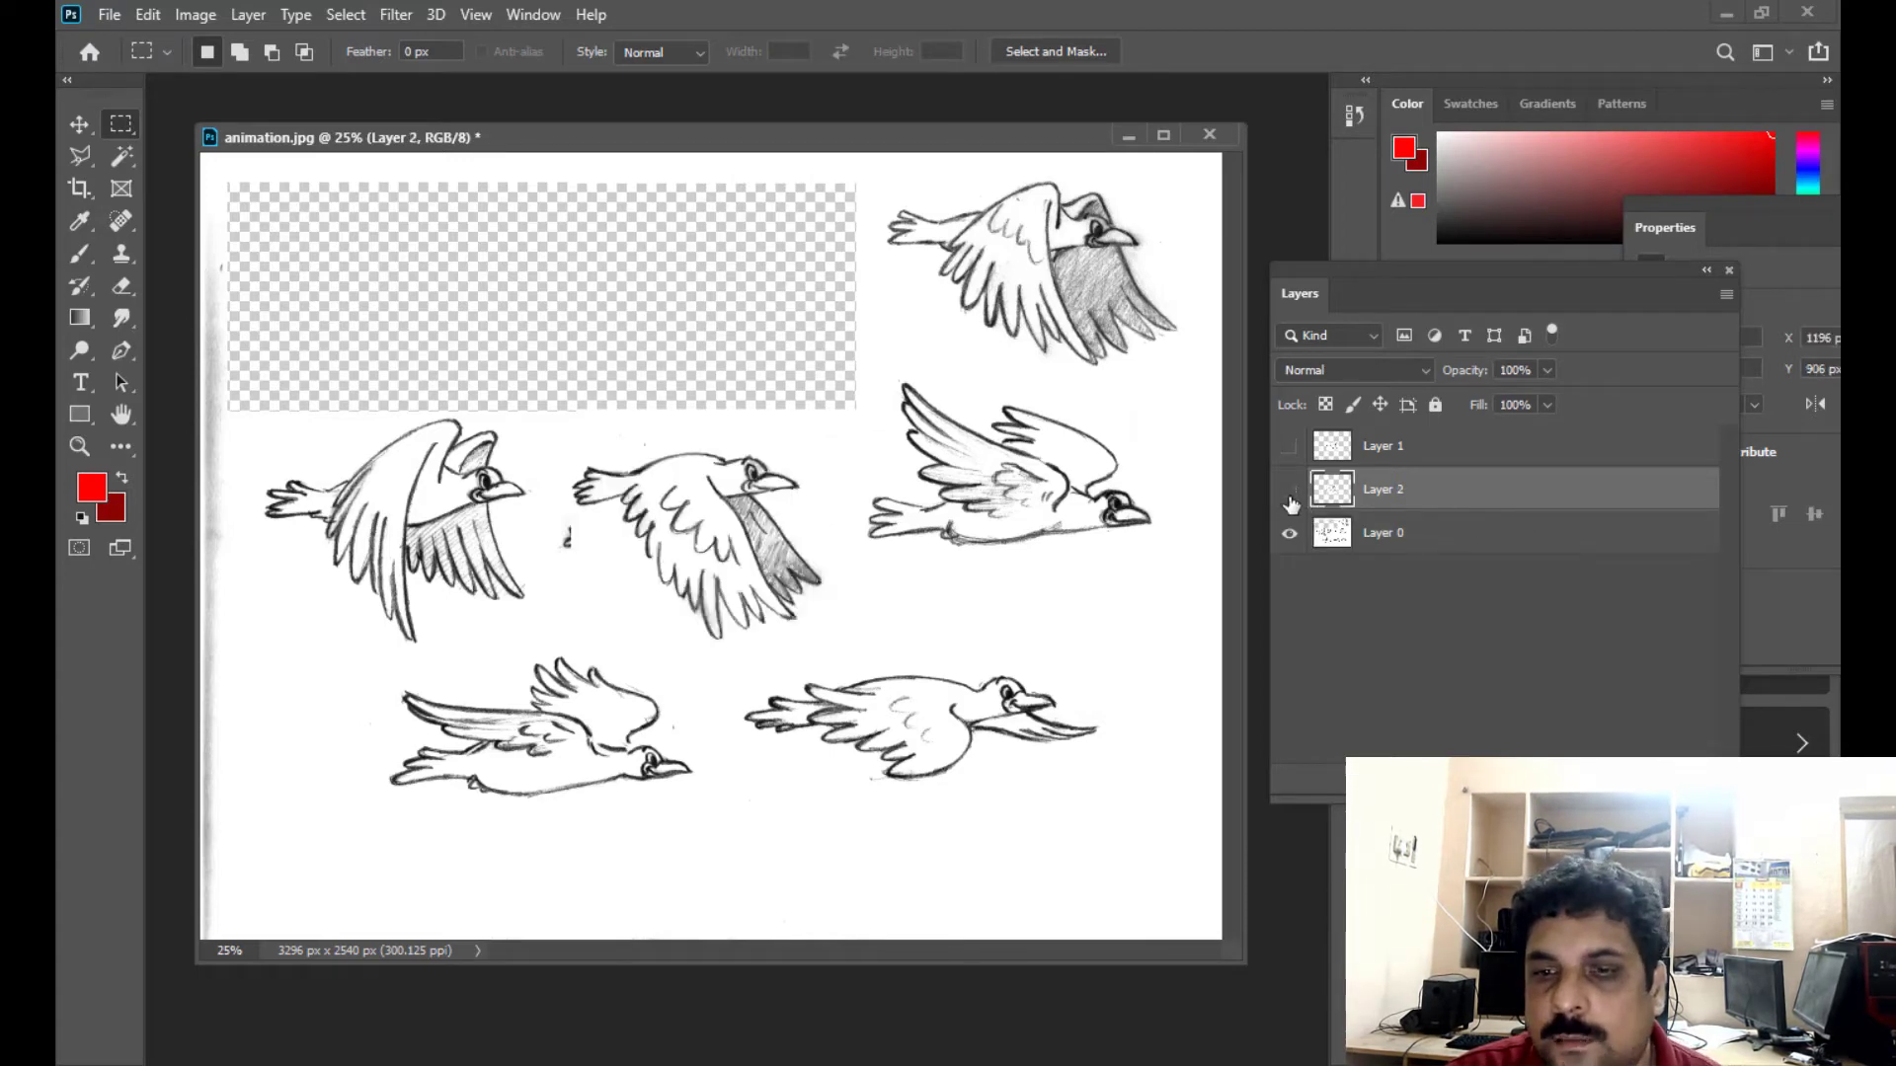
left_click(1289, 490)
left_click(1444, 538)
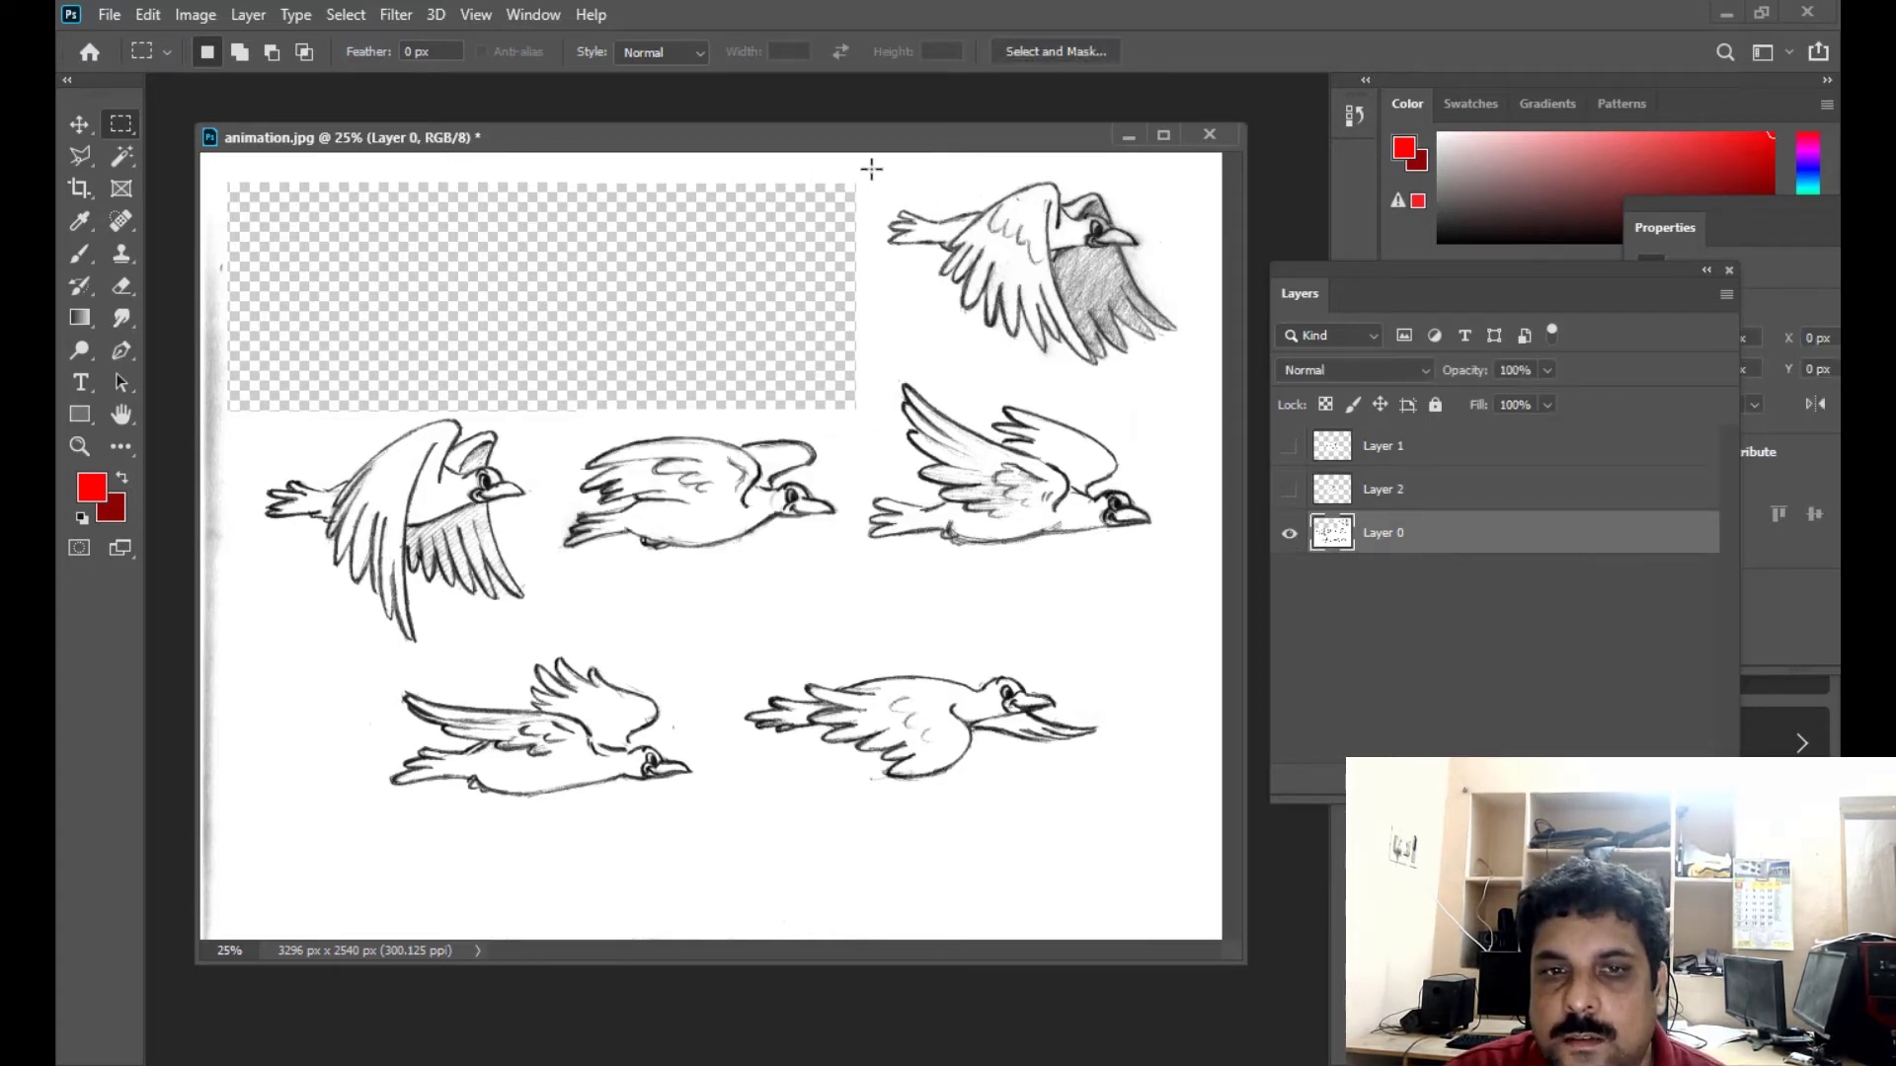
- Cut the third bird of the upper row from Layer 0, paste it onto its own layer, and hide that layer
left_click_drag(871, 169, 1194, 376)
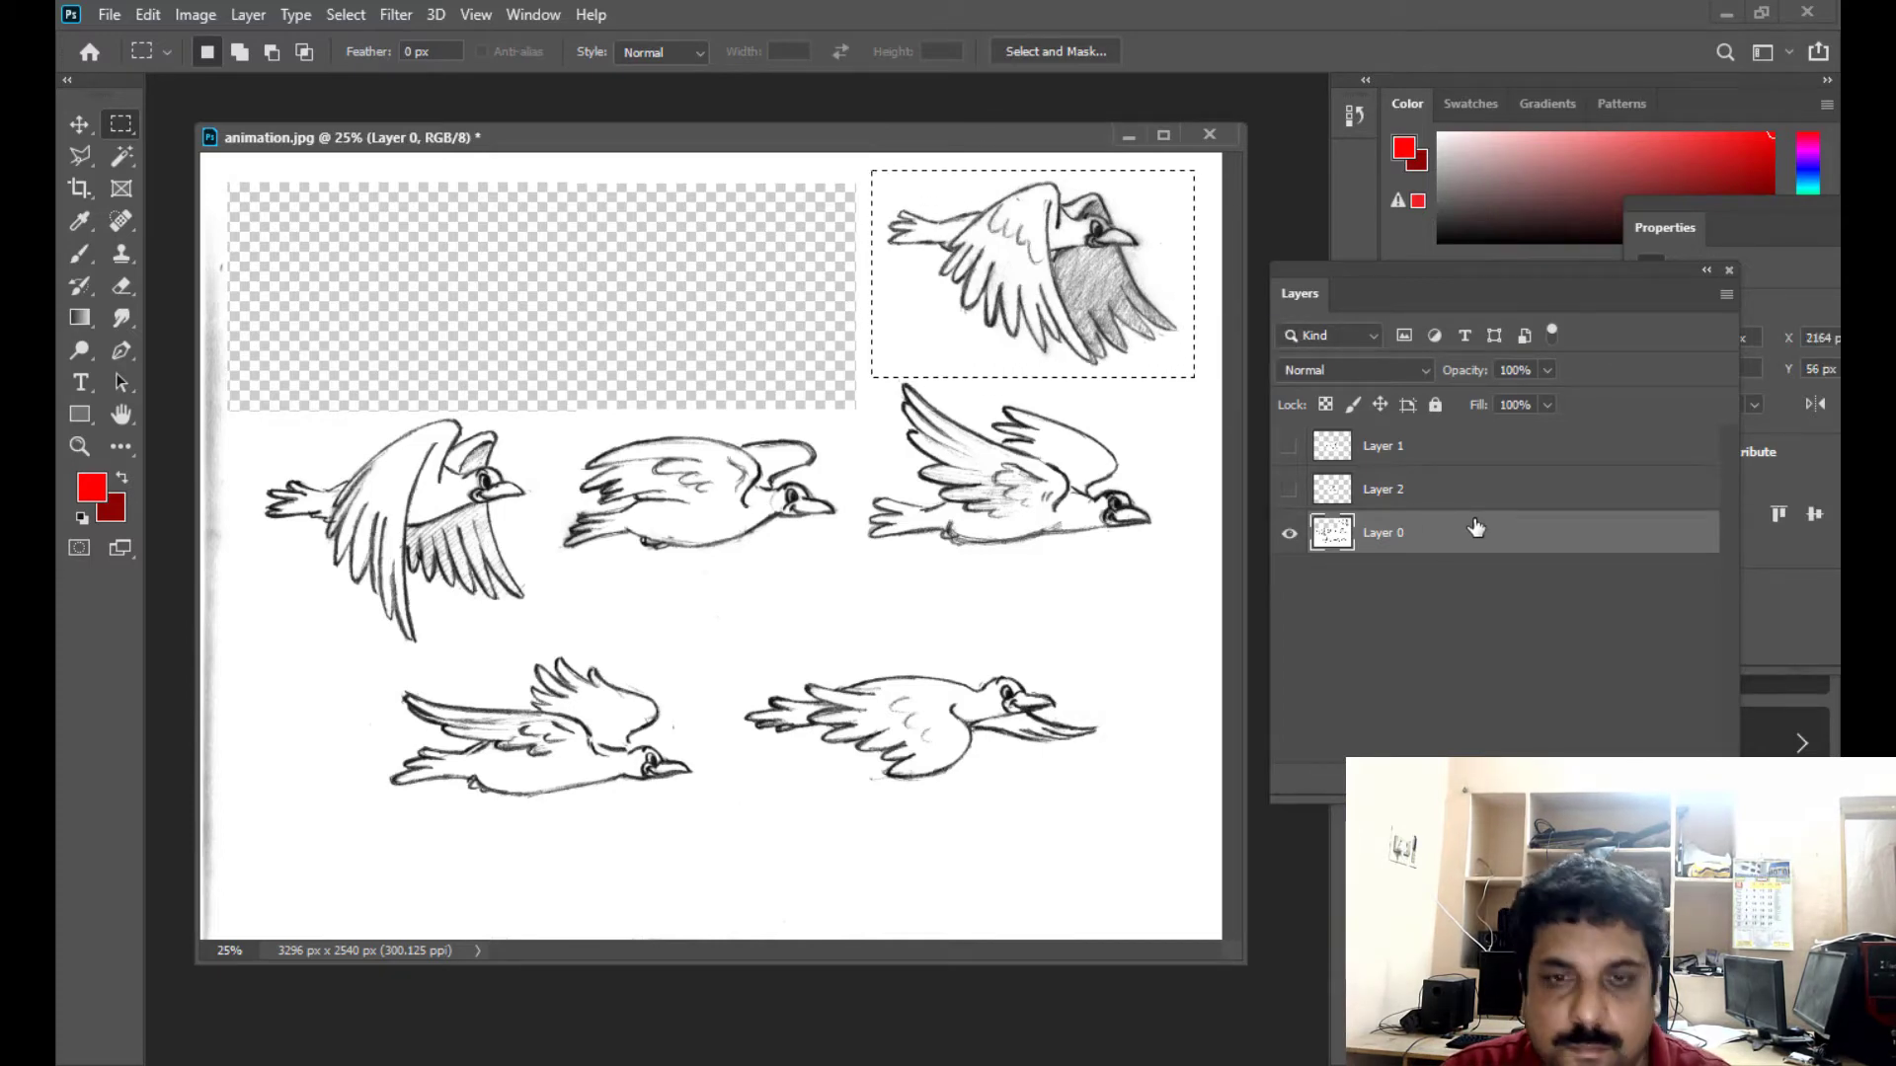
key("ctrl+x")
key("ctrl+v")
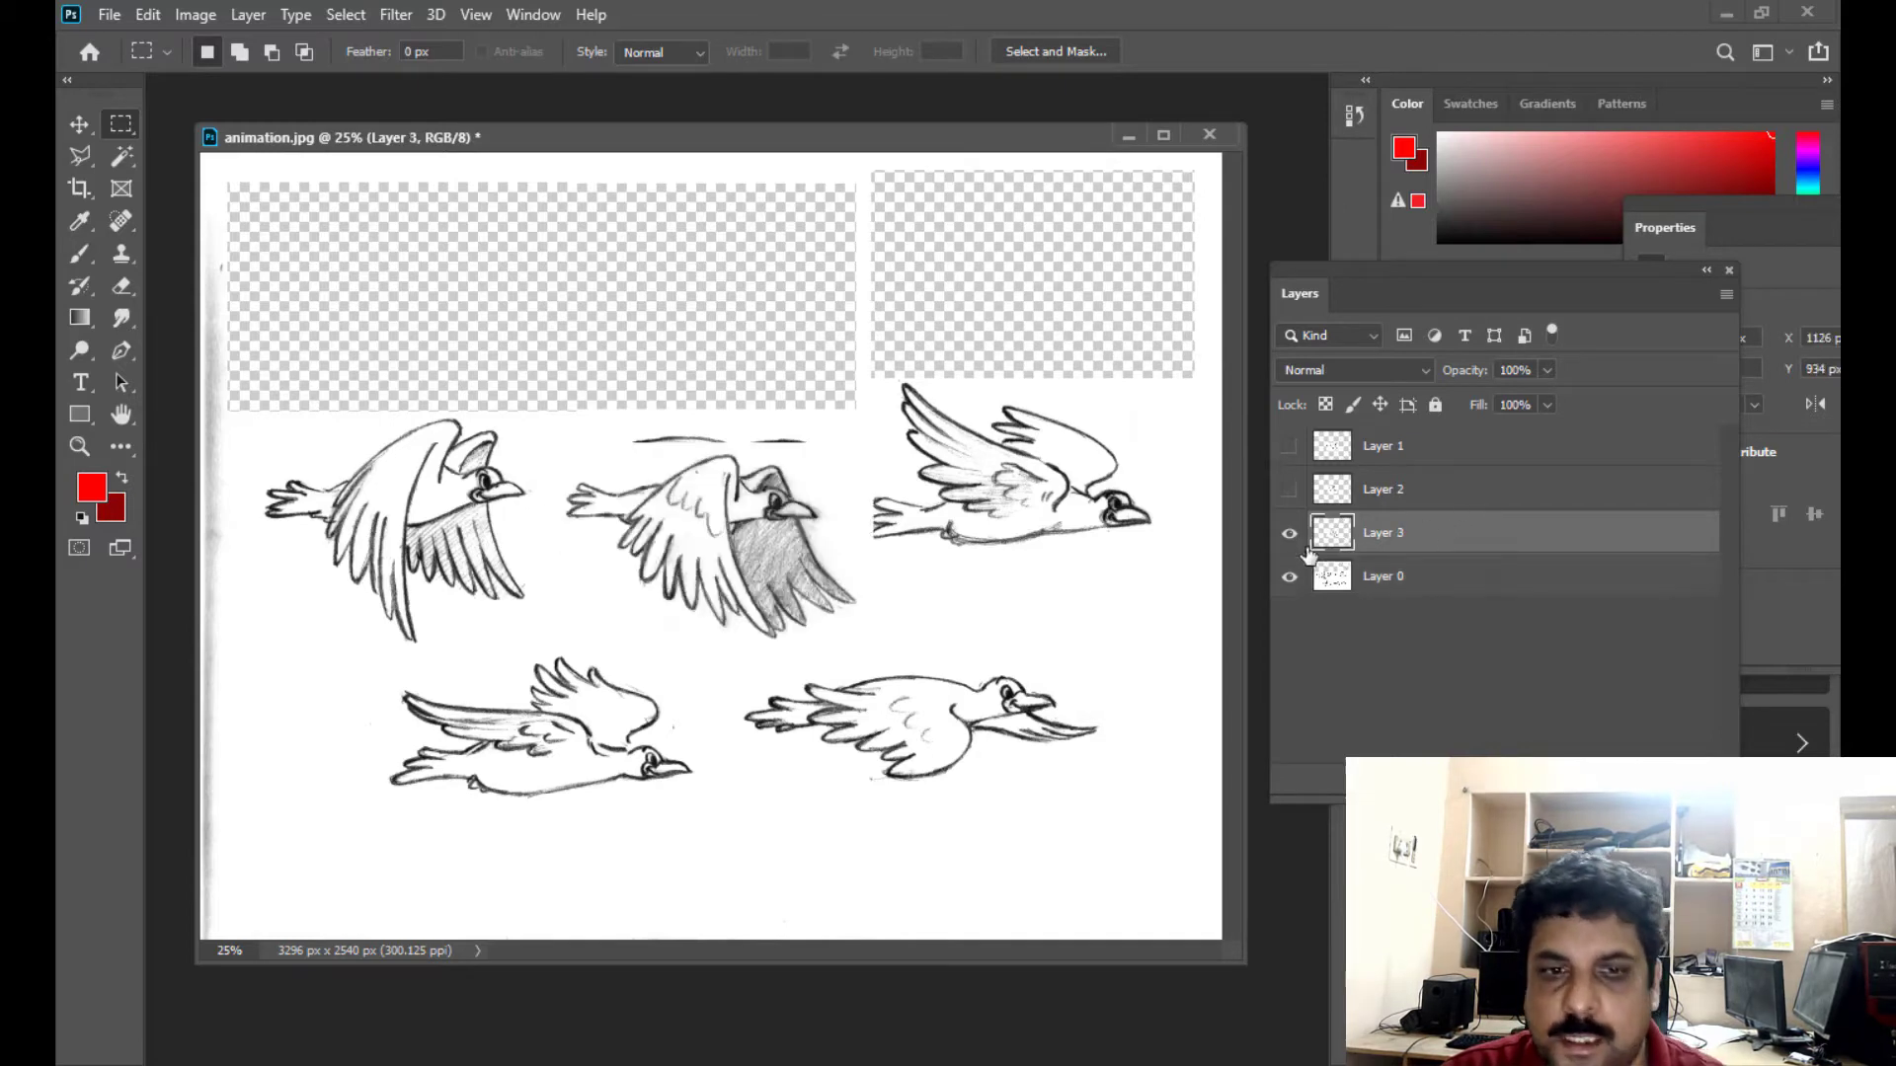
left_click(1289, 533)
- Cut the first bird of the middle row from Layer 0, paste it onto its own layer, and hide that layer
left_click(1383, 581)
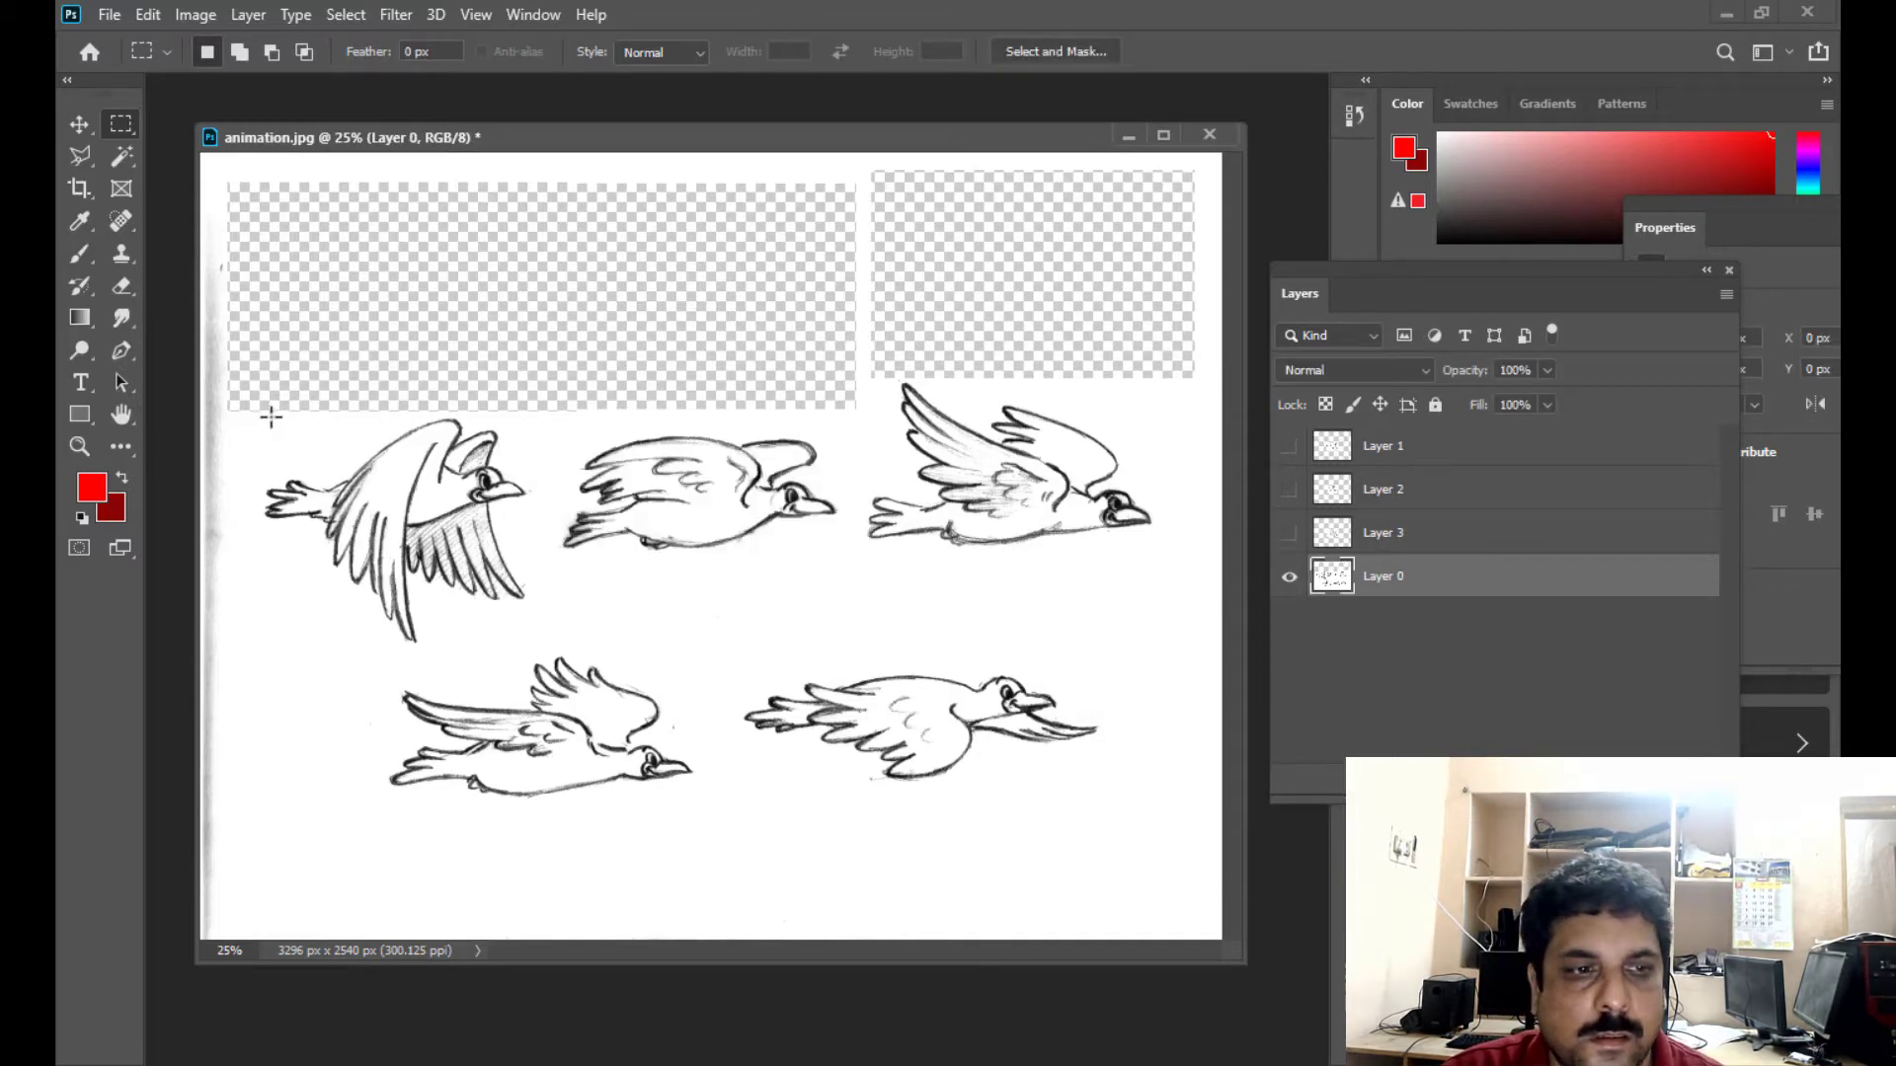
left_click_drag(256, 406, 538, 647)
key("ctrl+x")
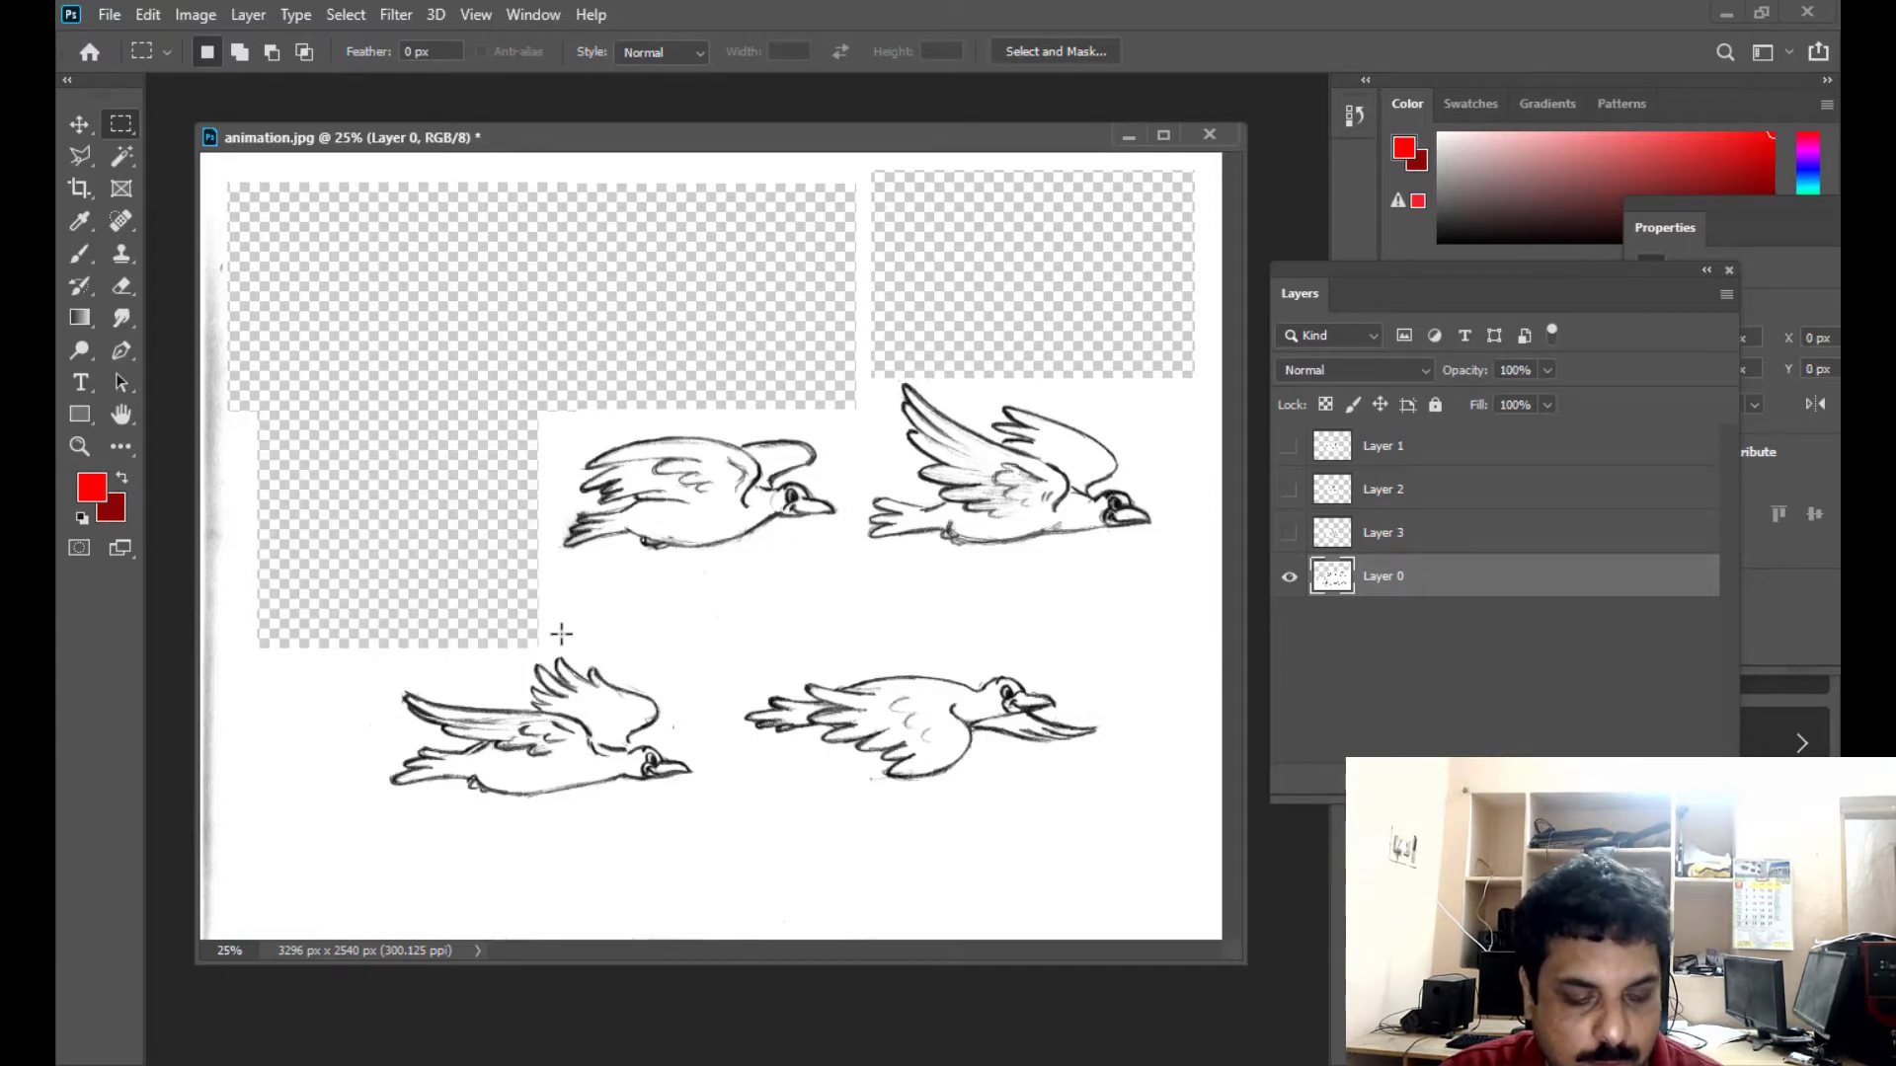
key("ctrl+v")
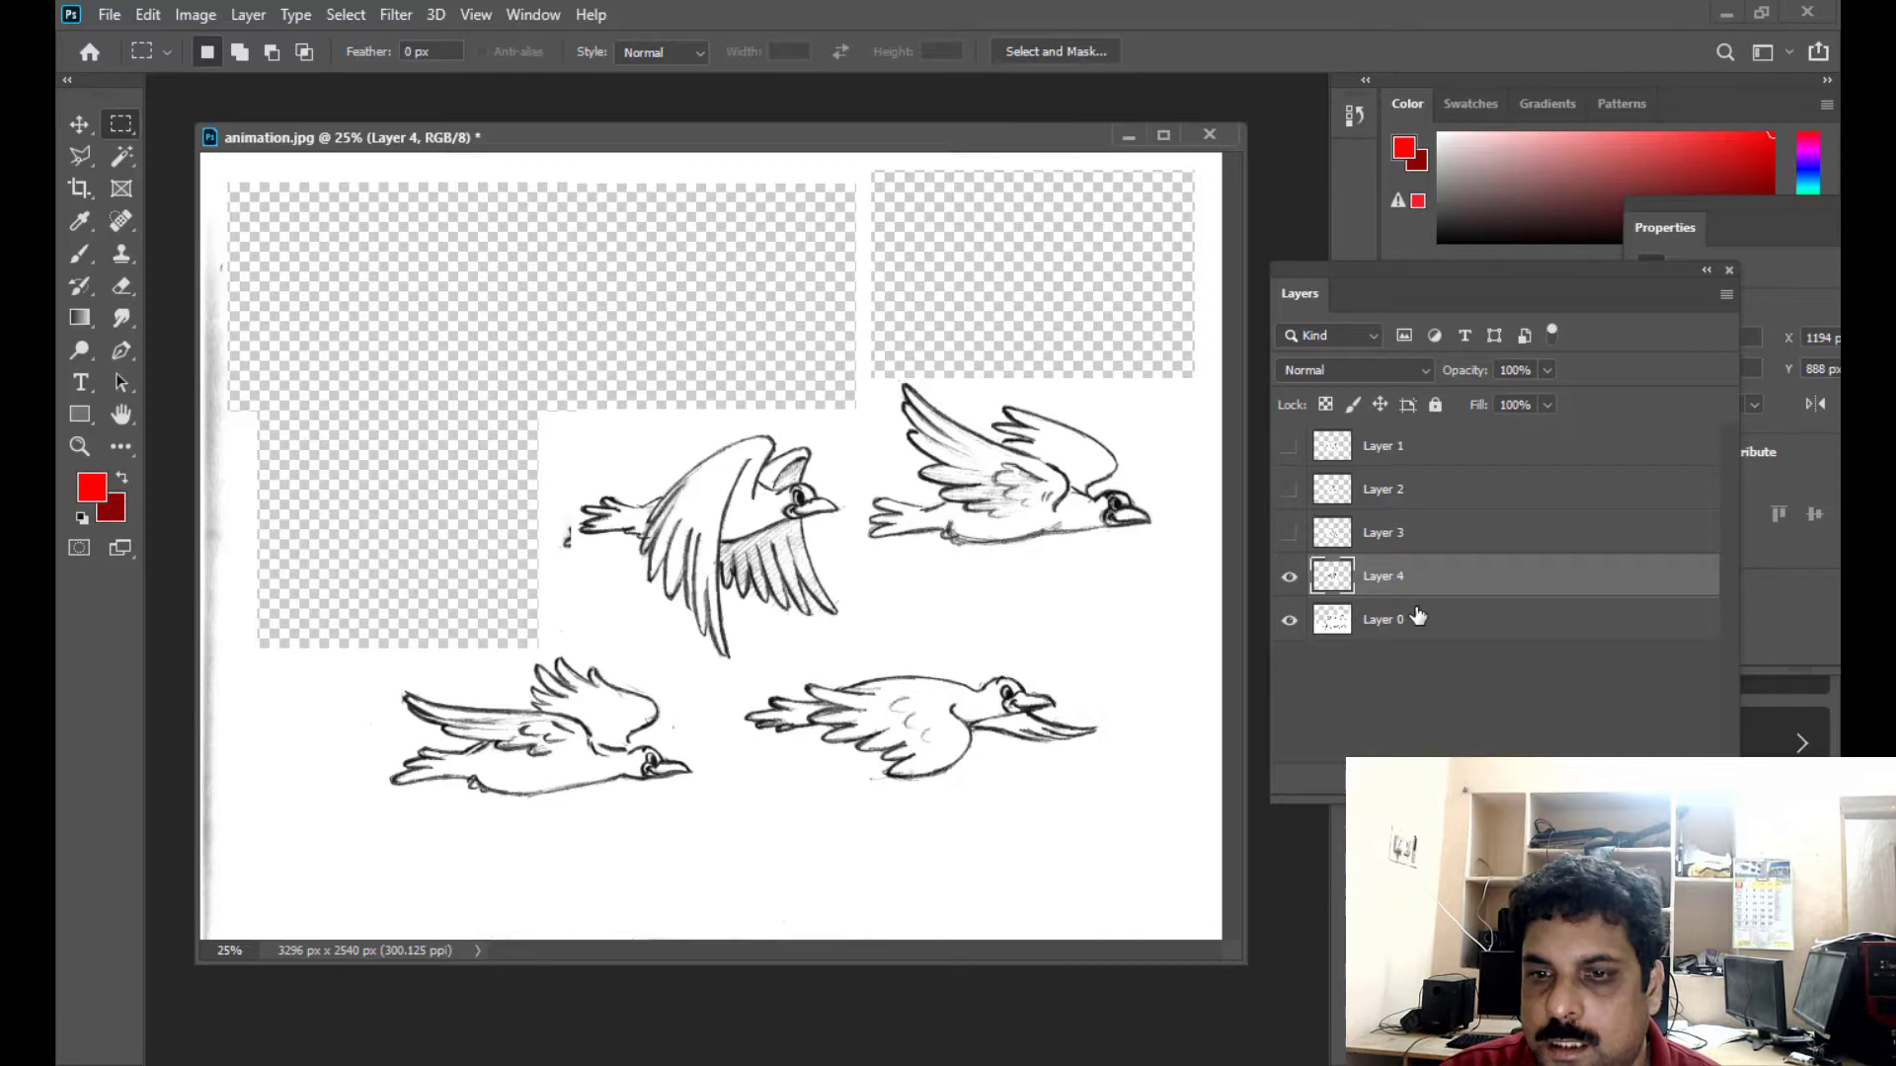
left_click(1288, 576)
- Cut the second bird of the middle row from Layer 0, paste it onto its own layer, and hide that layer
left_click(1387, 620)
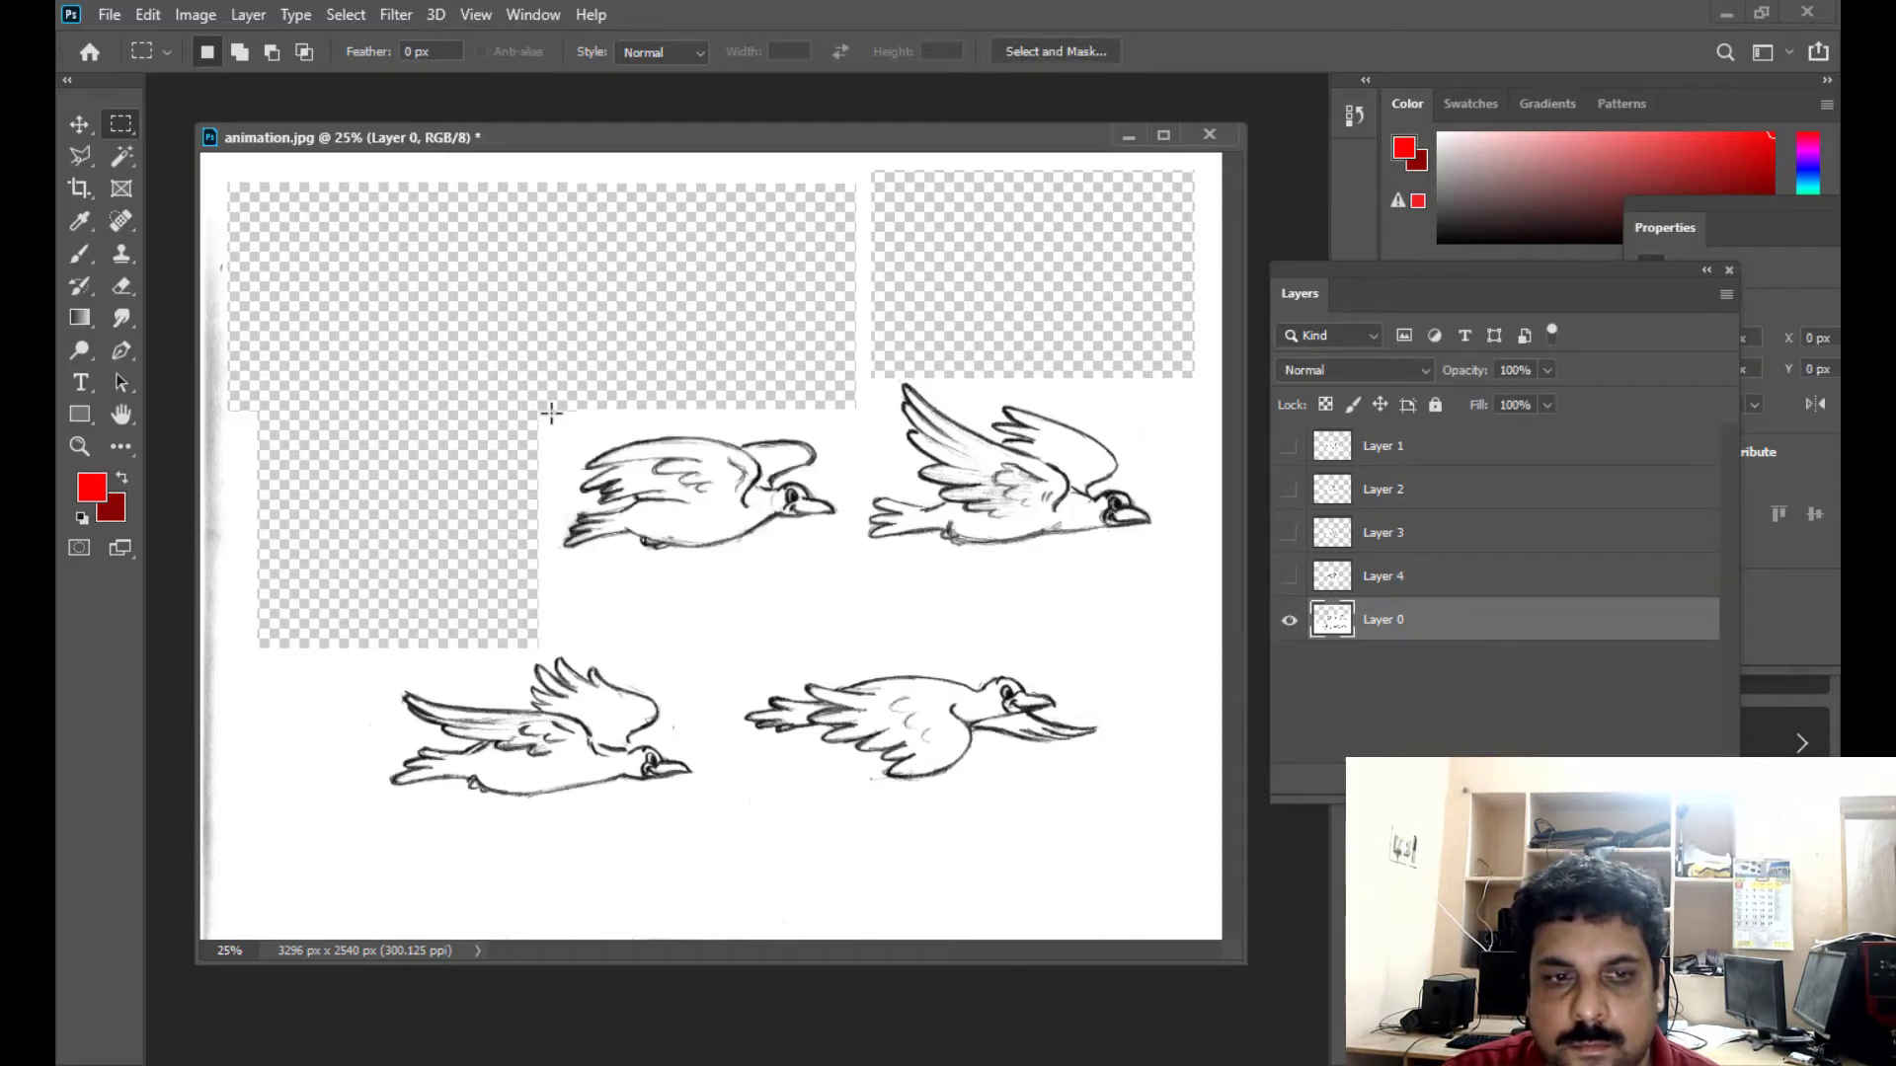
left_click_drag(550, 406, 846, 620)
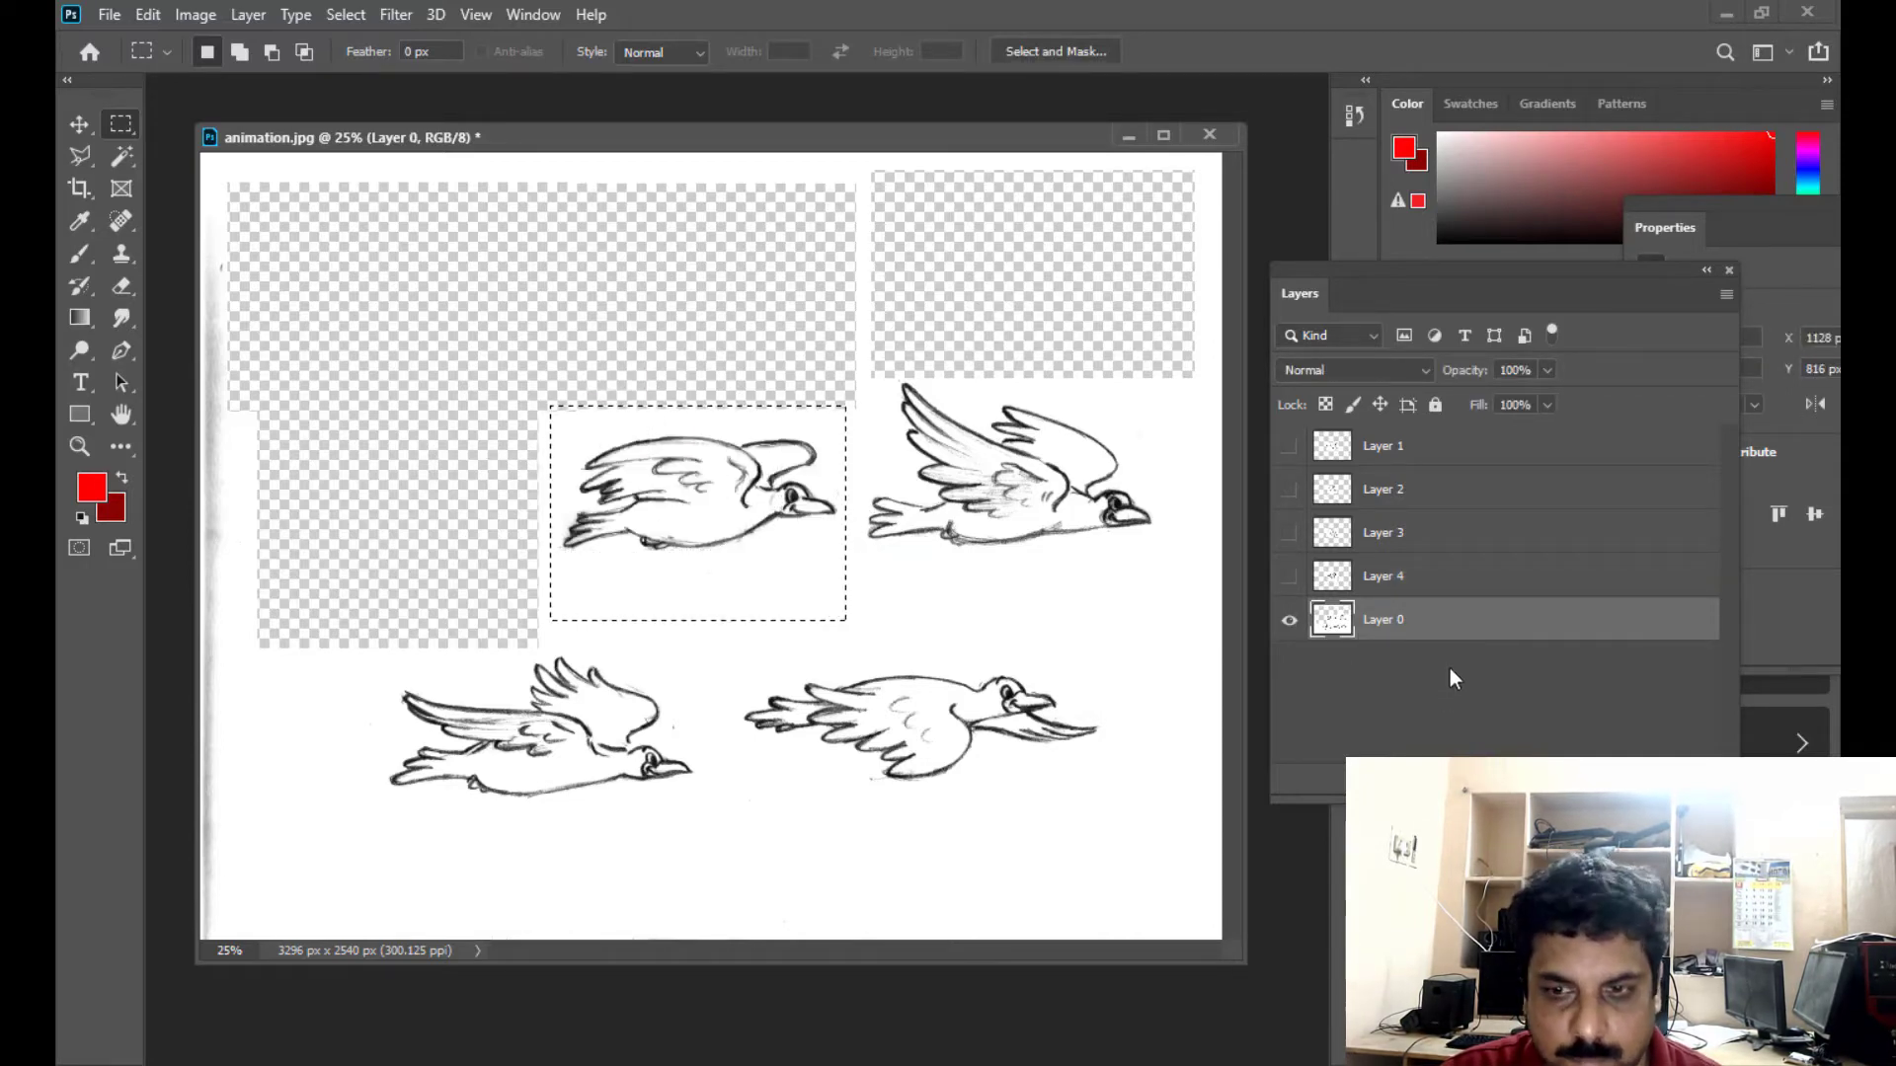
key("ctrl+x")
key("ctrl+v")
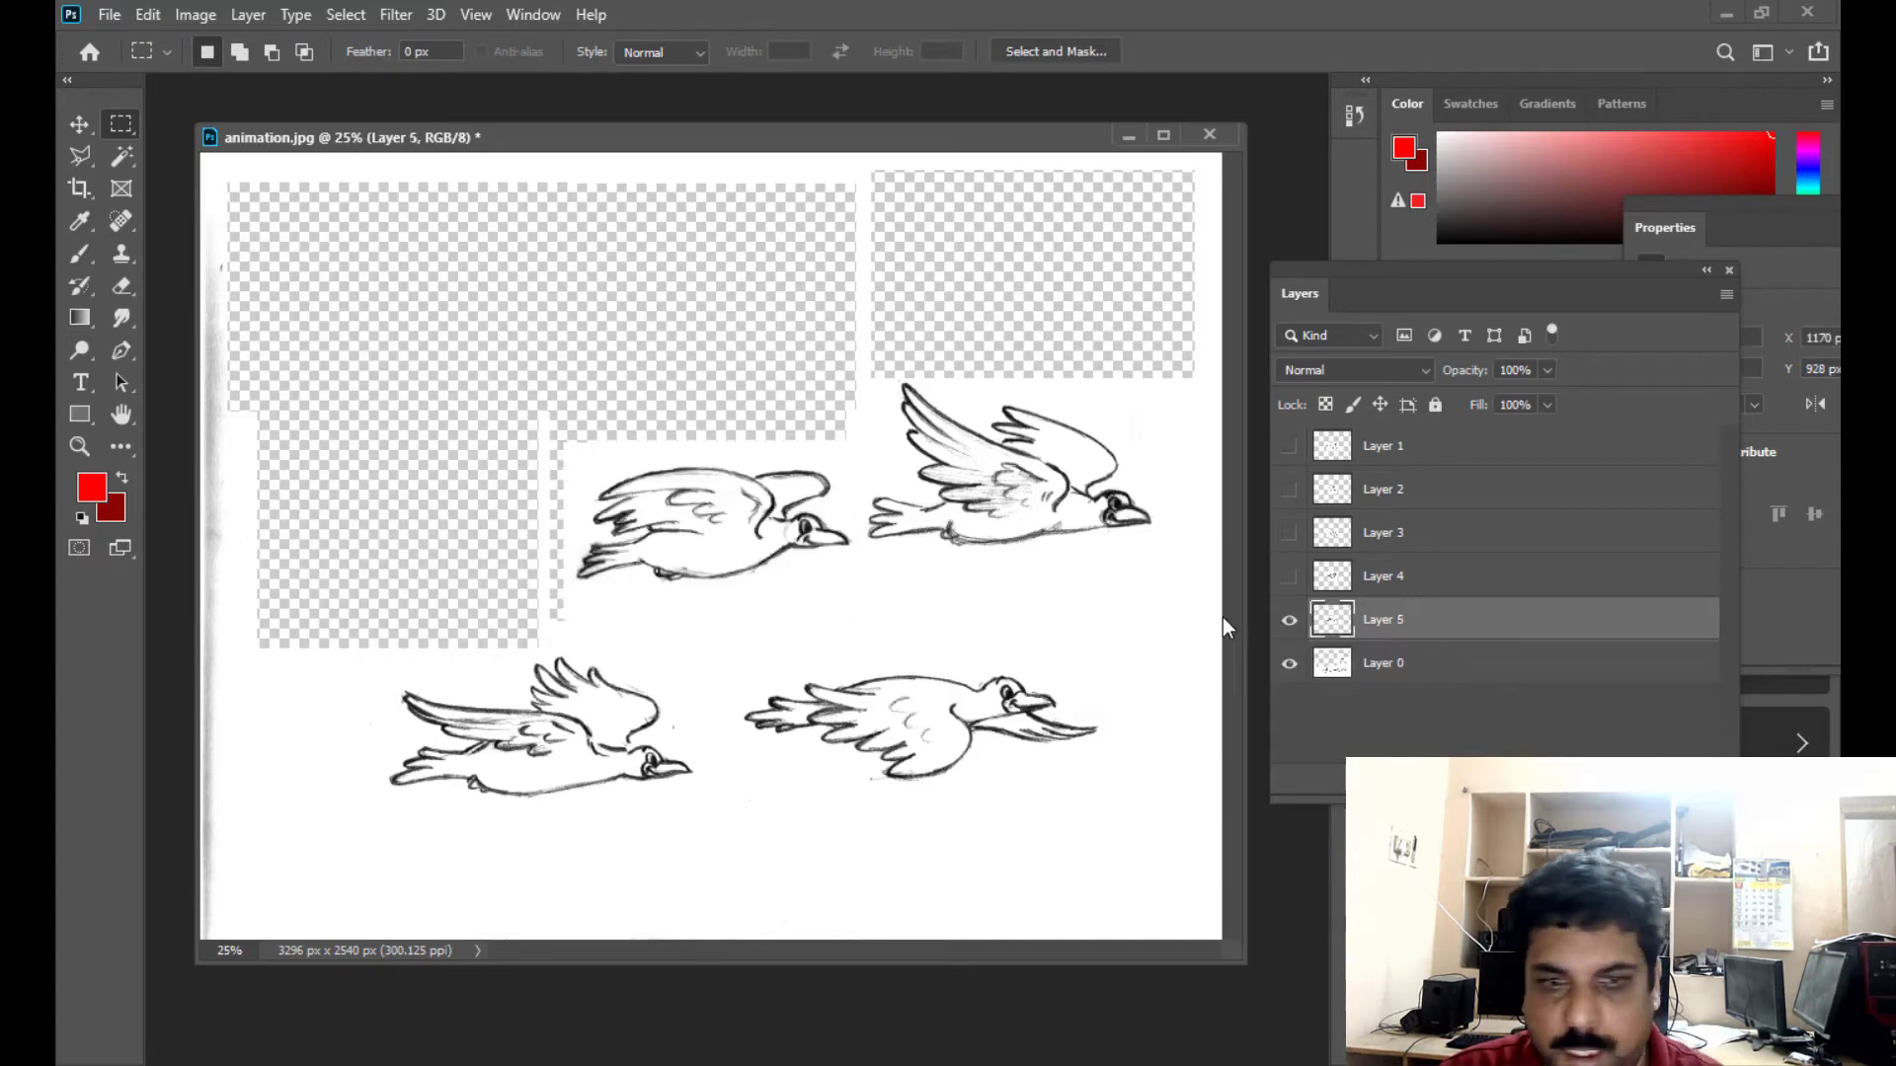
left_click(1290, 622)
- Cut the third bird of the middle row from Layer 0, paste it onto its own layer, and hide that layer
left_click(1365, 660)
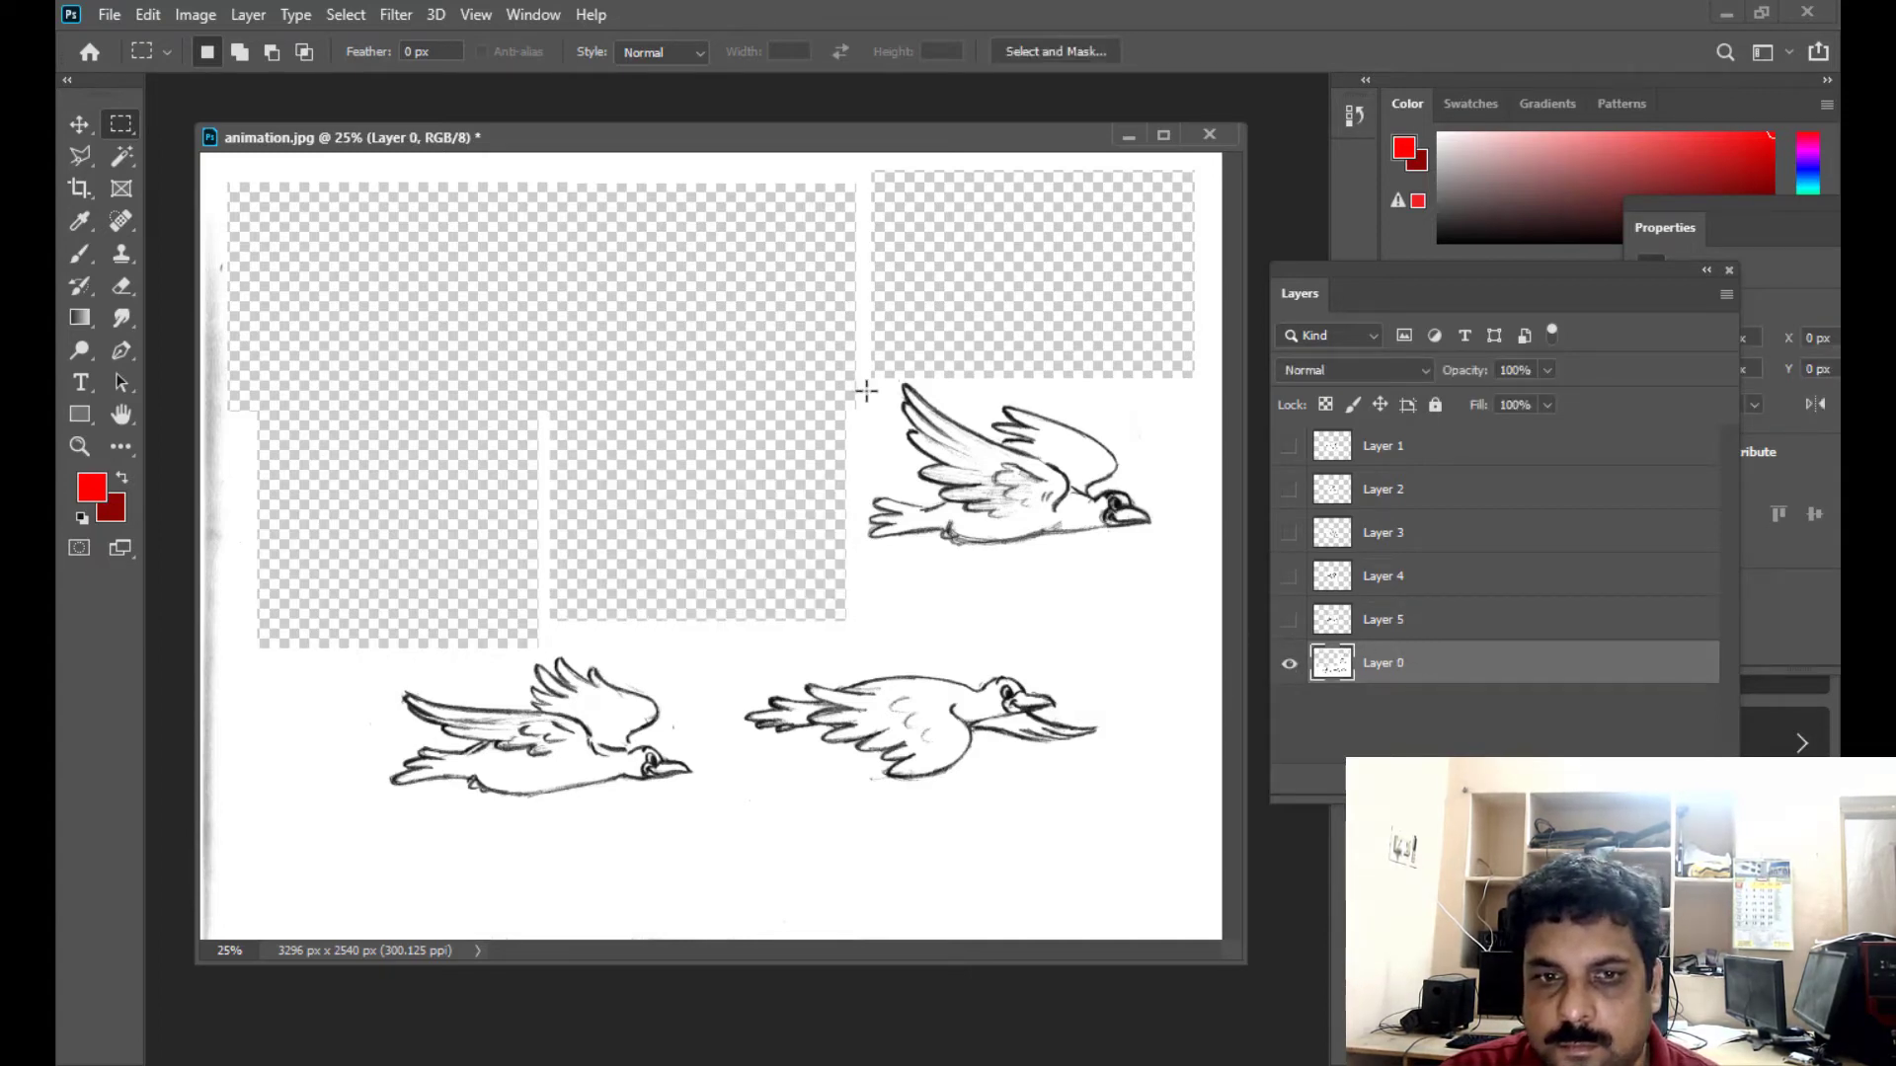
left_click_drag(861, 373, 1182, 616)
key("ctrl+x")
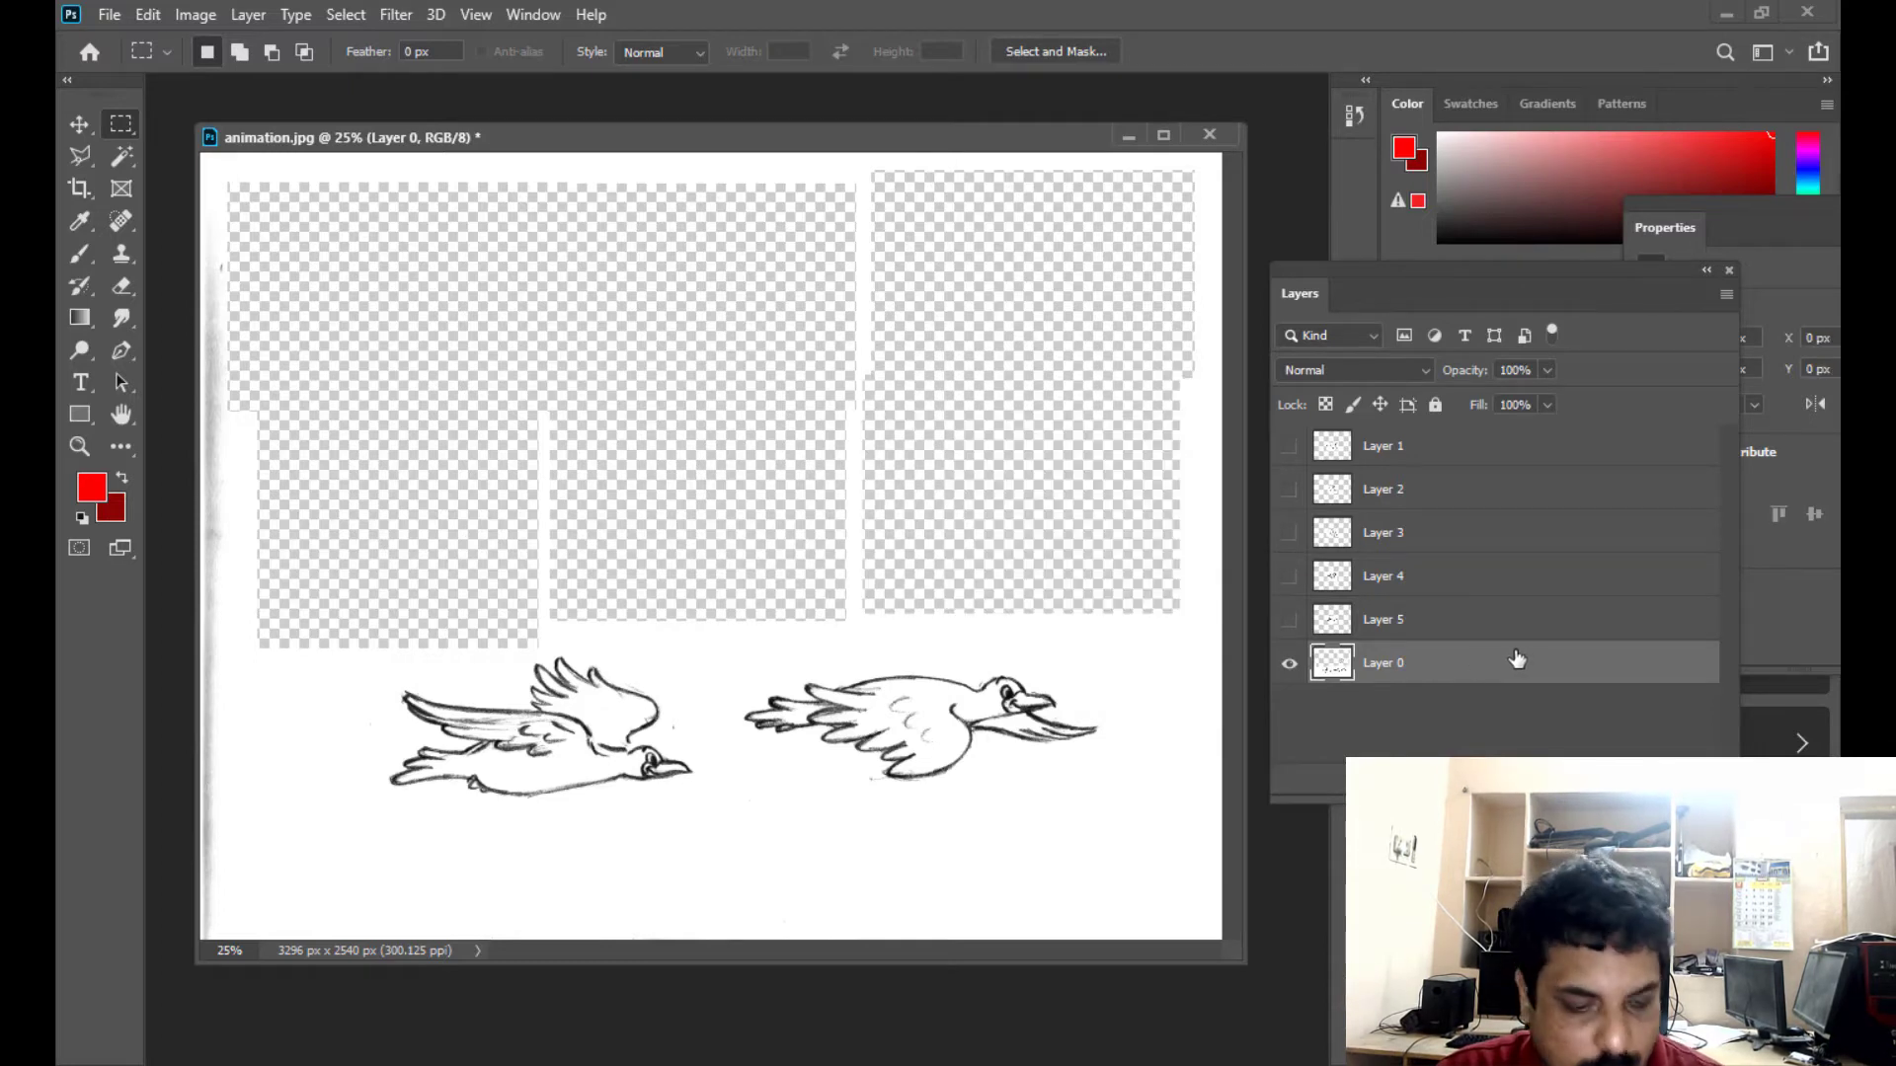
key("ctrl+v")
left_click(1288, 667)
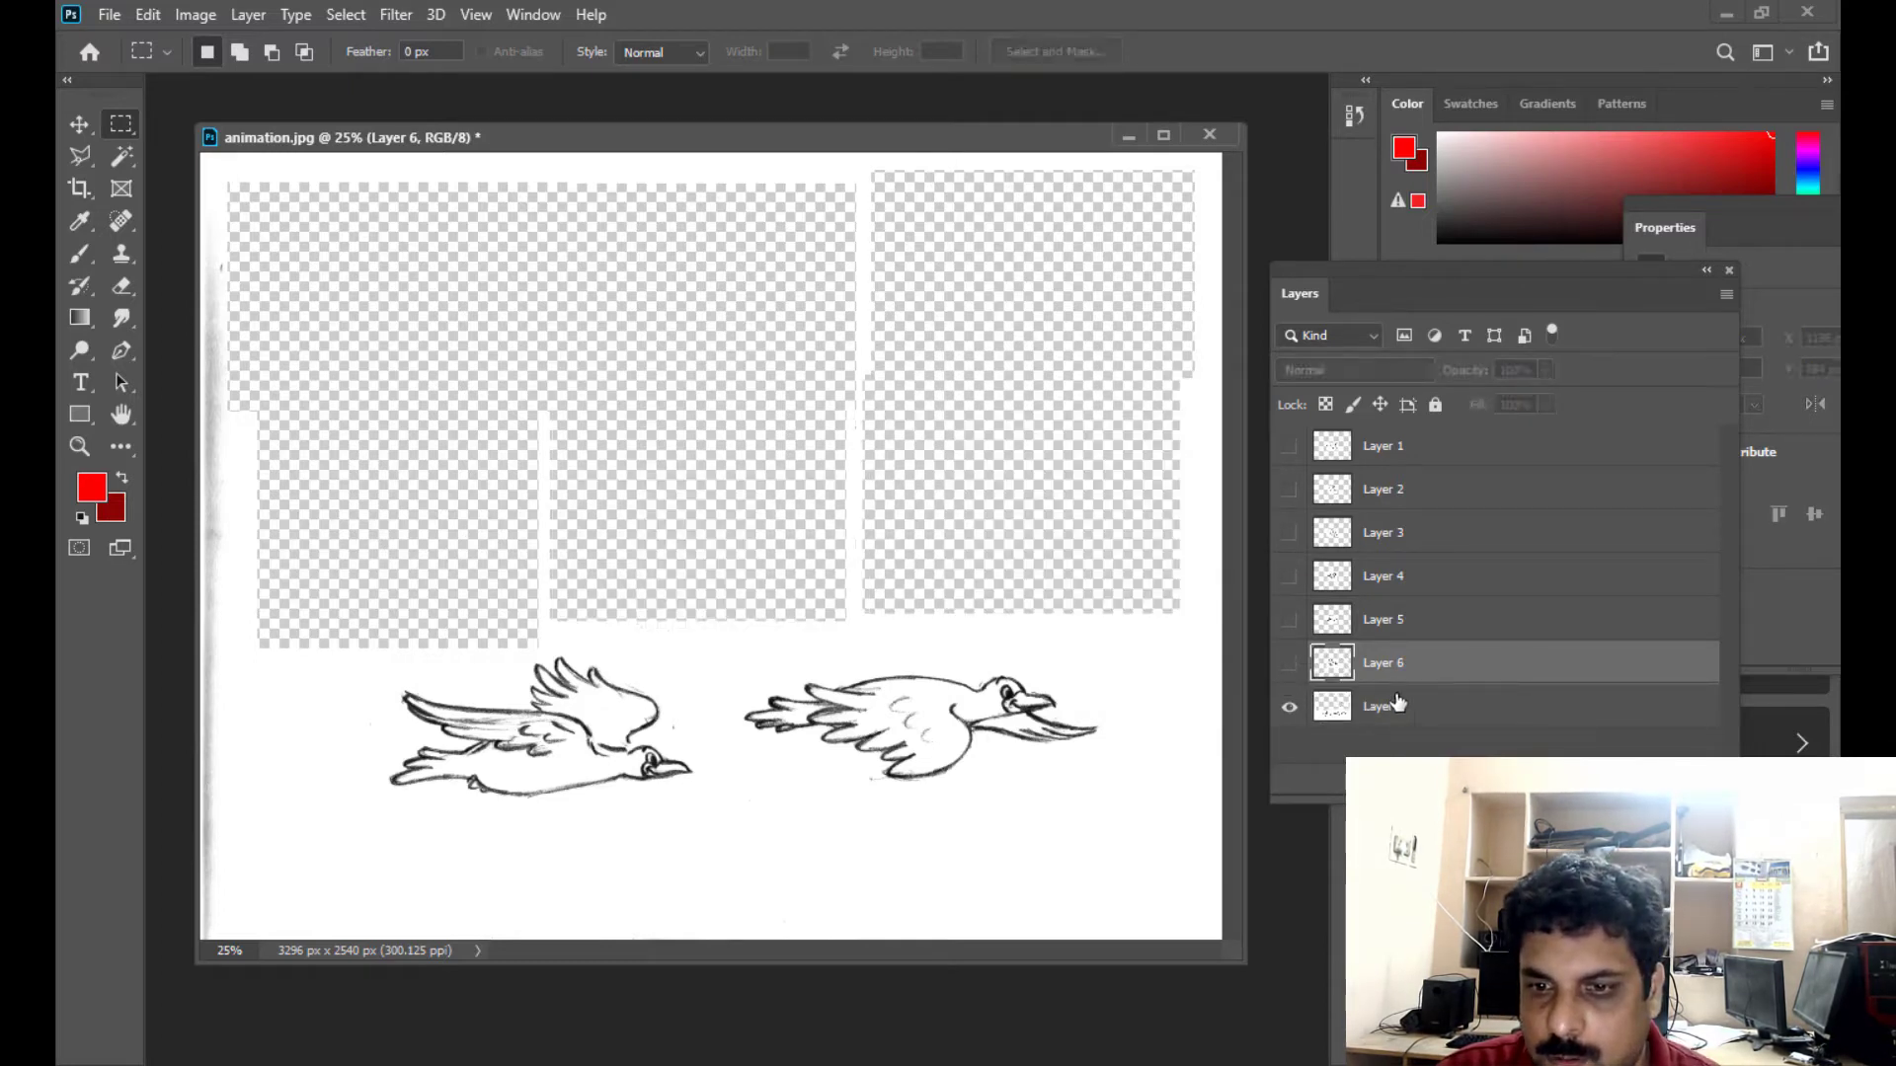
- Cut the first bird of the lower row from Layer 0, paste it onto its own layer, and hide that layer
left_click(1399, 705)
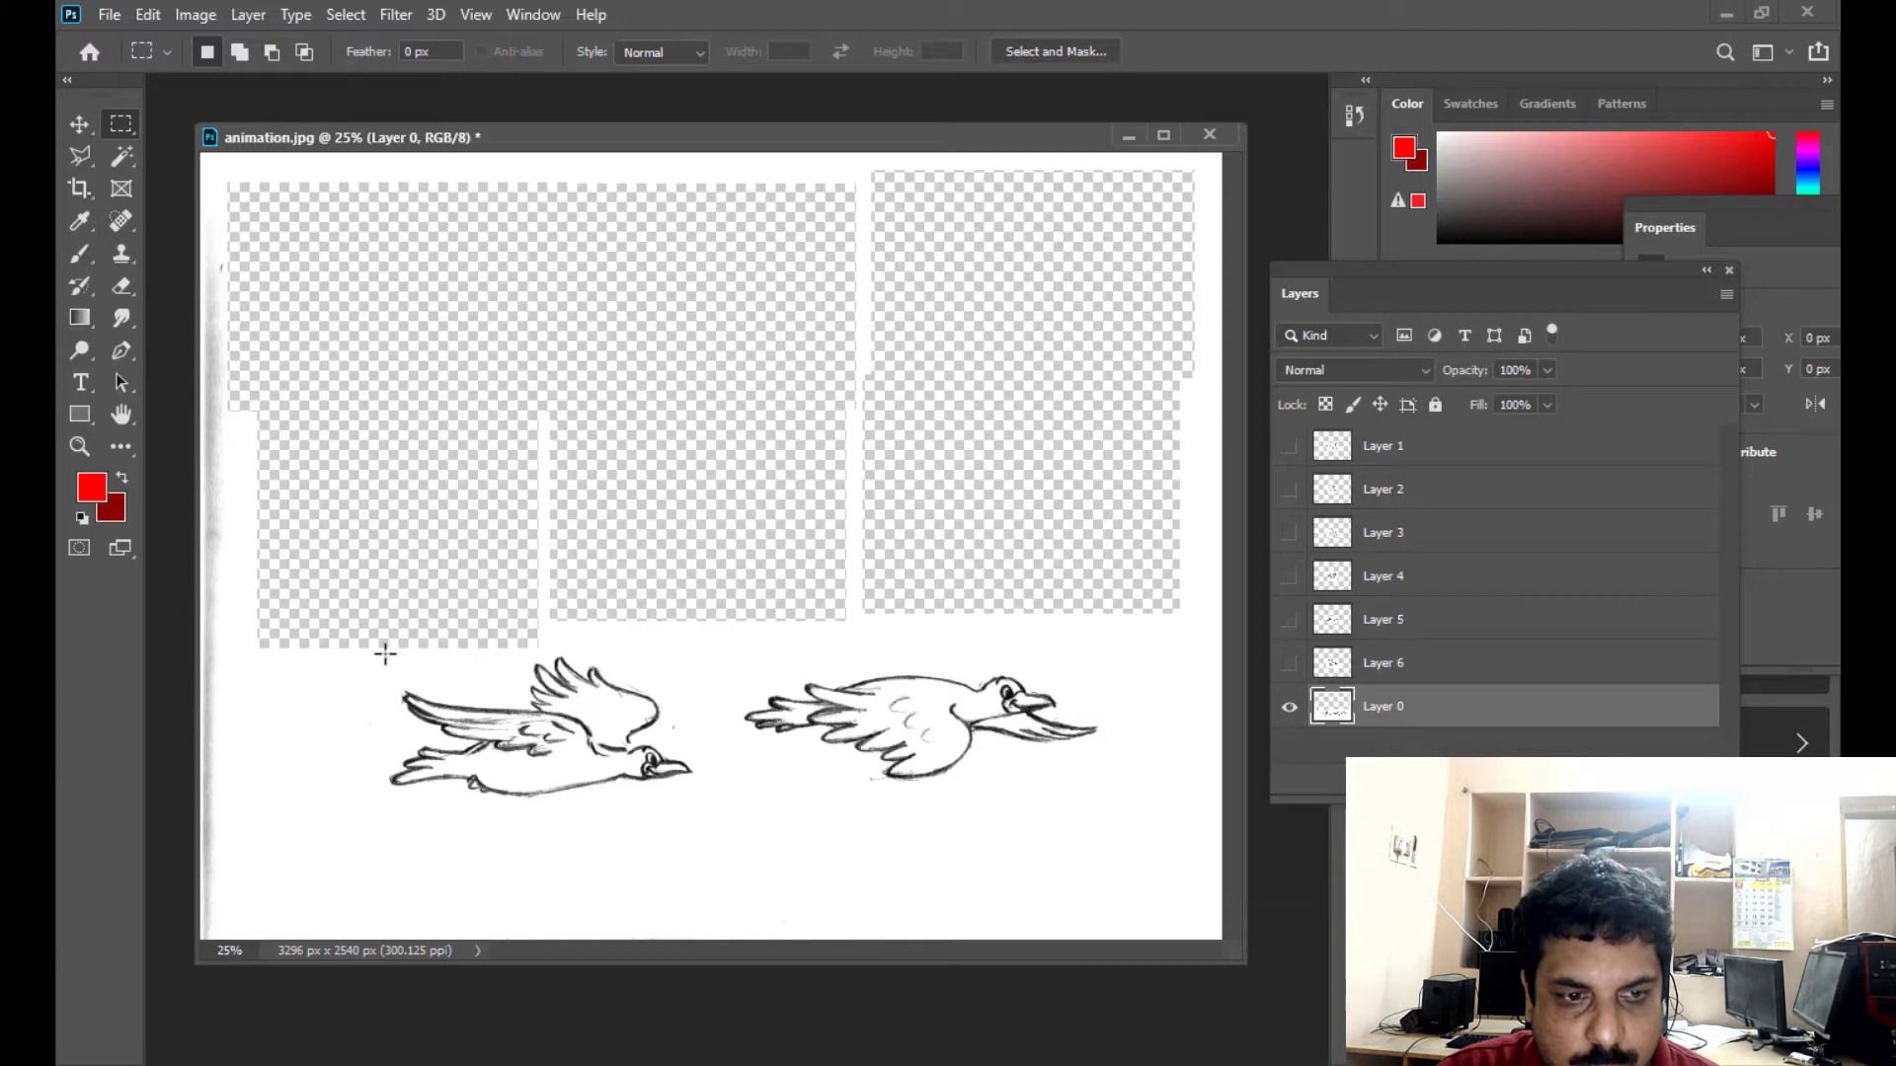
left_click_drag(381, 656, 681, 828)
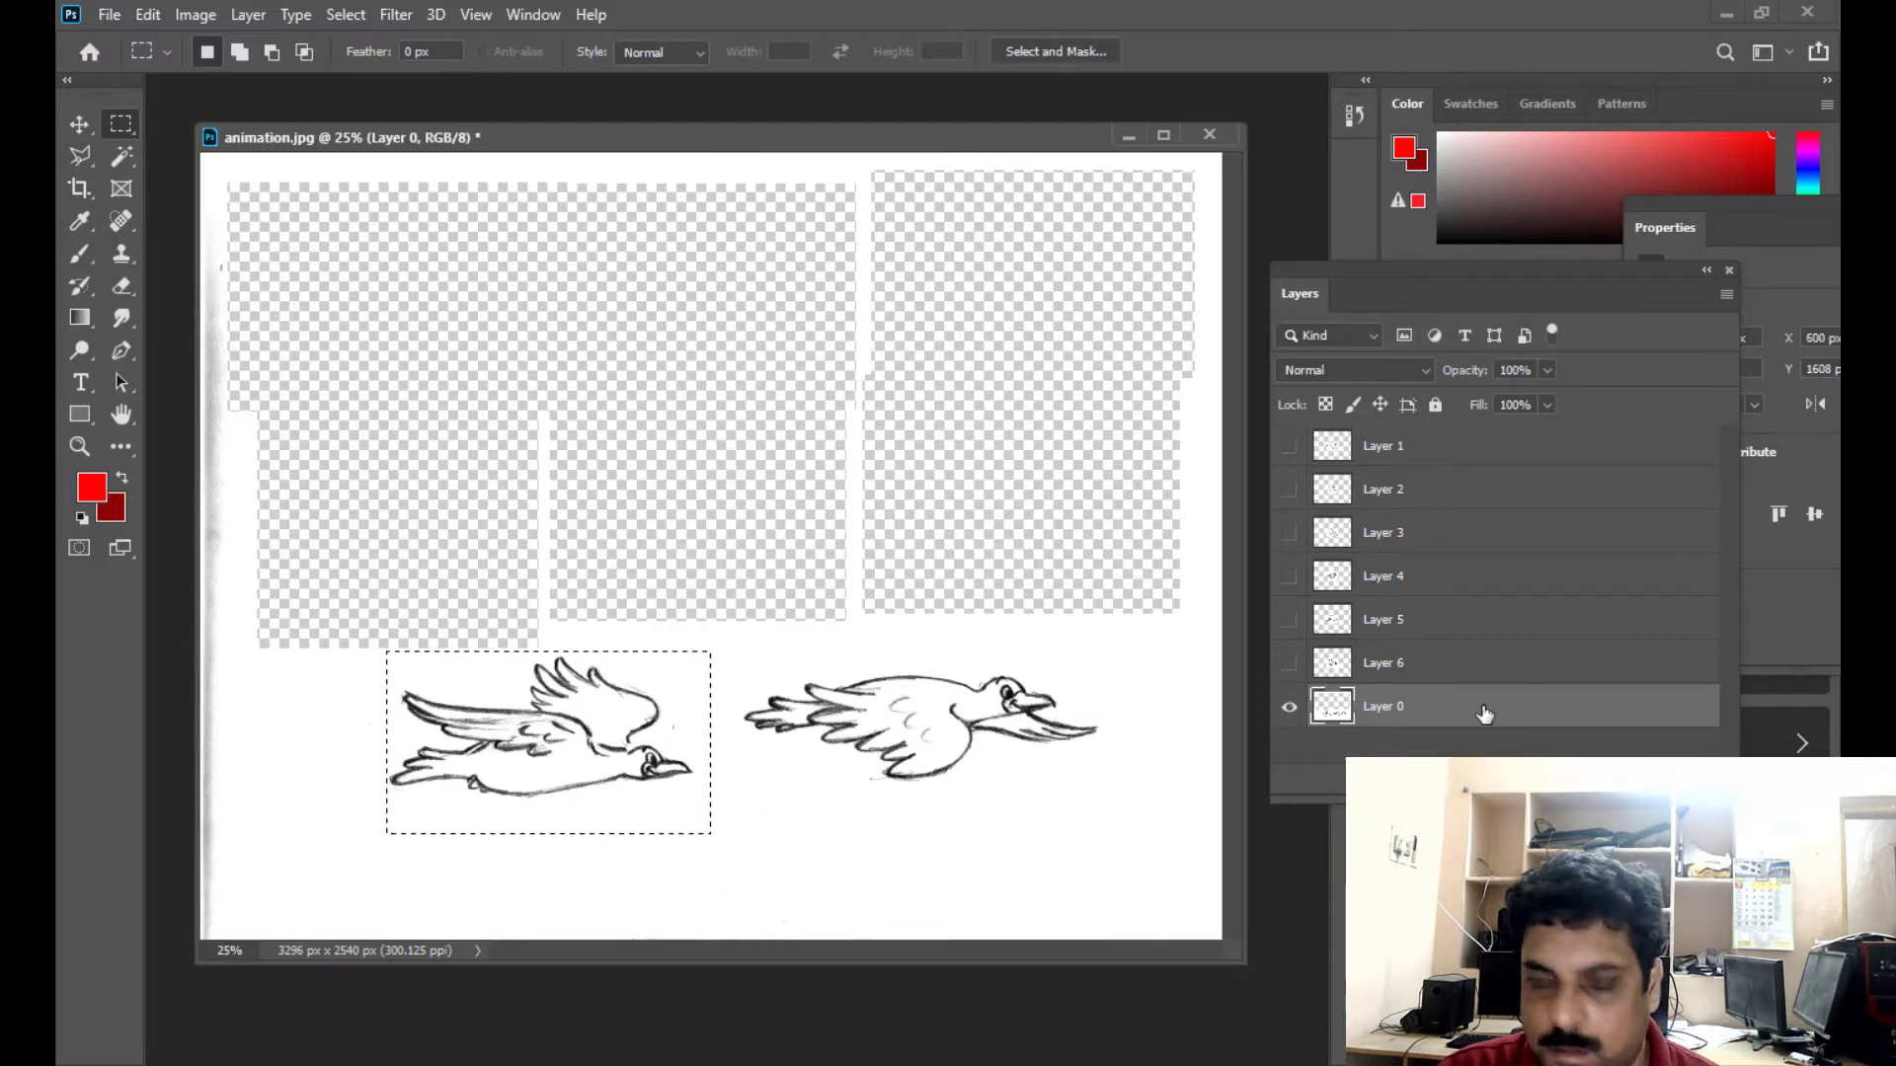
key("ctrl+x")
key("ctrl+v")
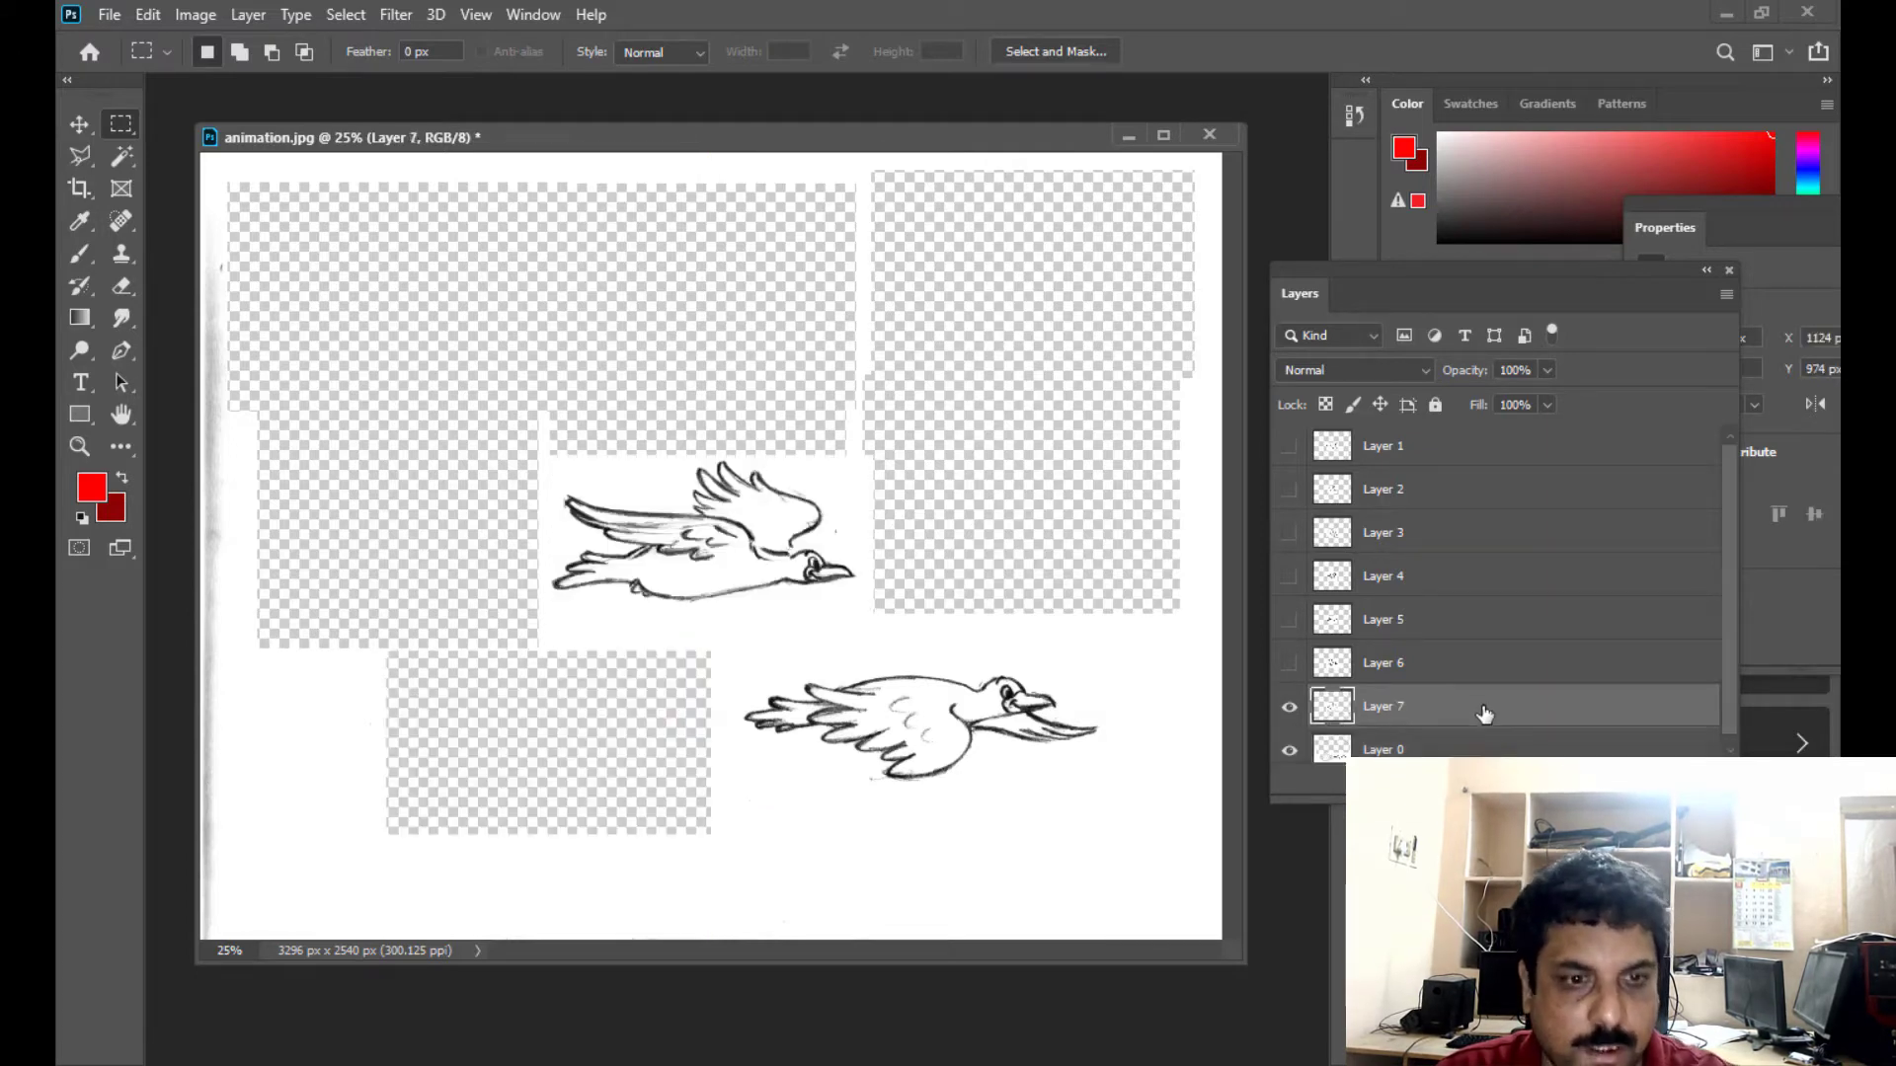
left_click(1290, 707)
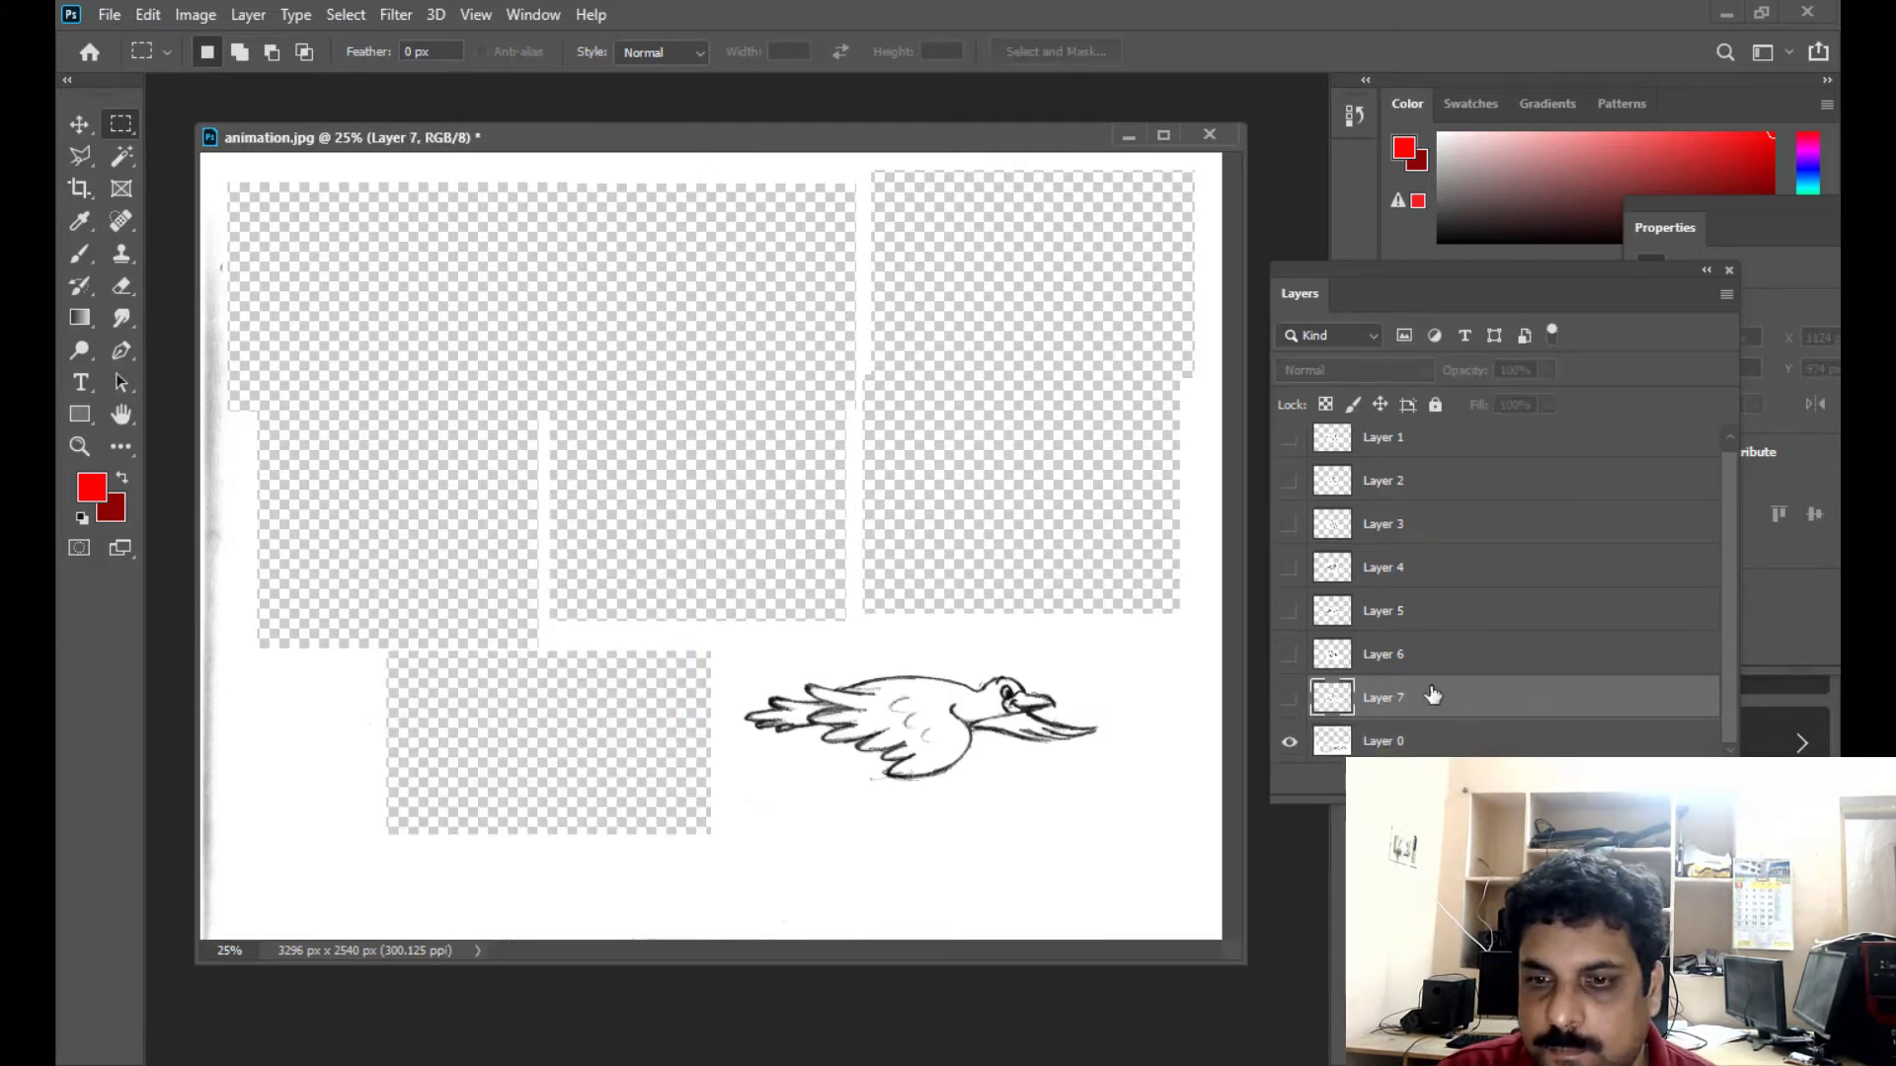
- Cut the last bird of the lower row from Layer 0, paste it onto its own layer, and hide that layer
left_click(1416, 742)
left_click_drag(733, 653, 1123, 843)
key("ctrl+x")
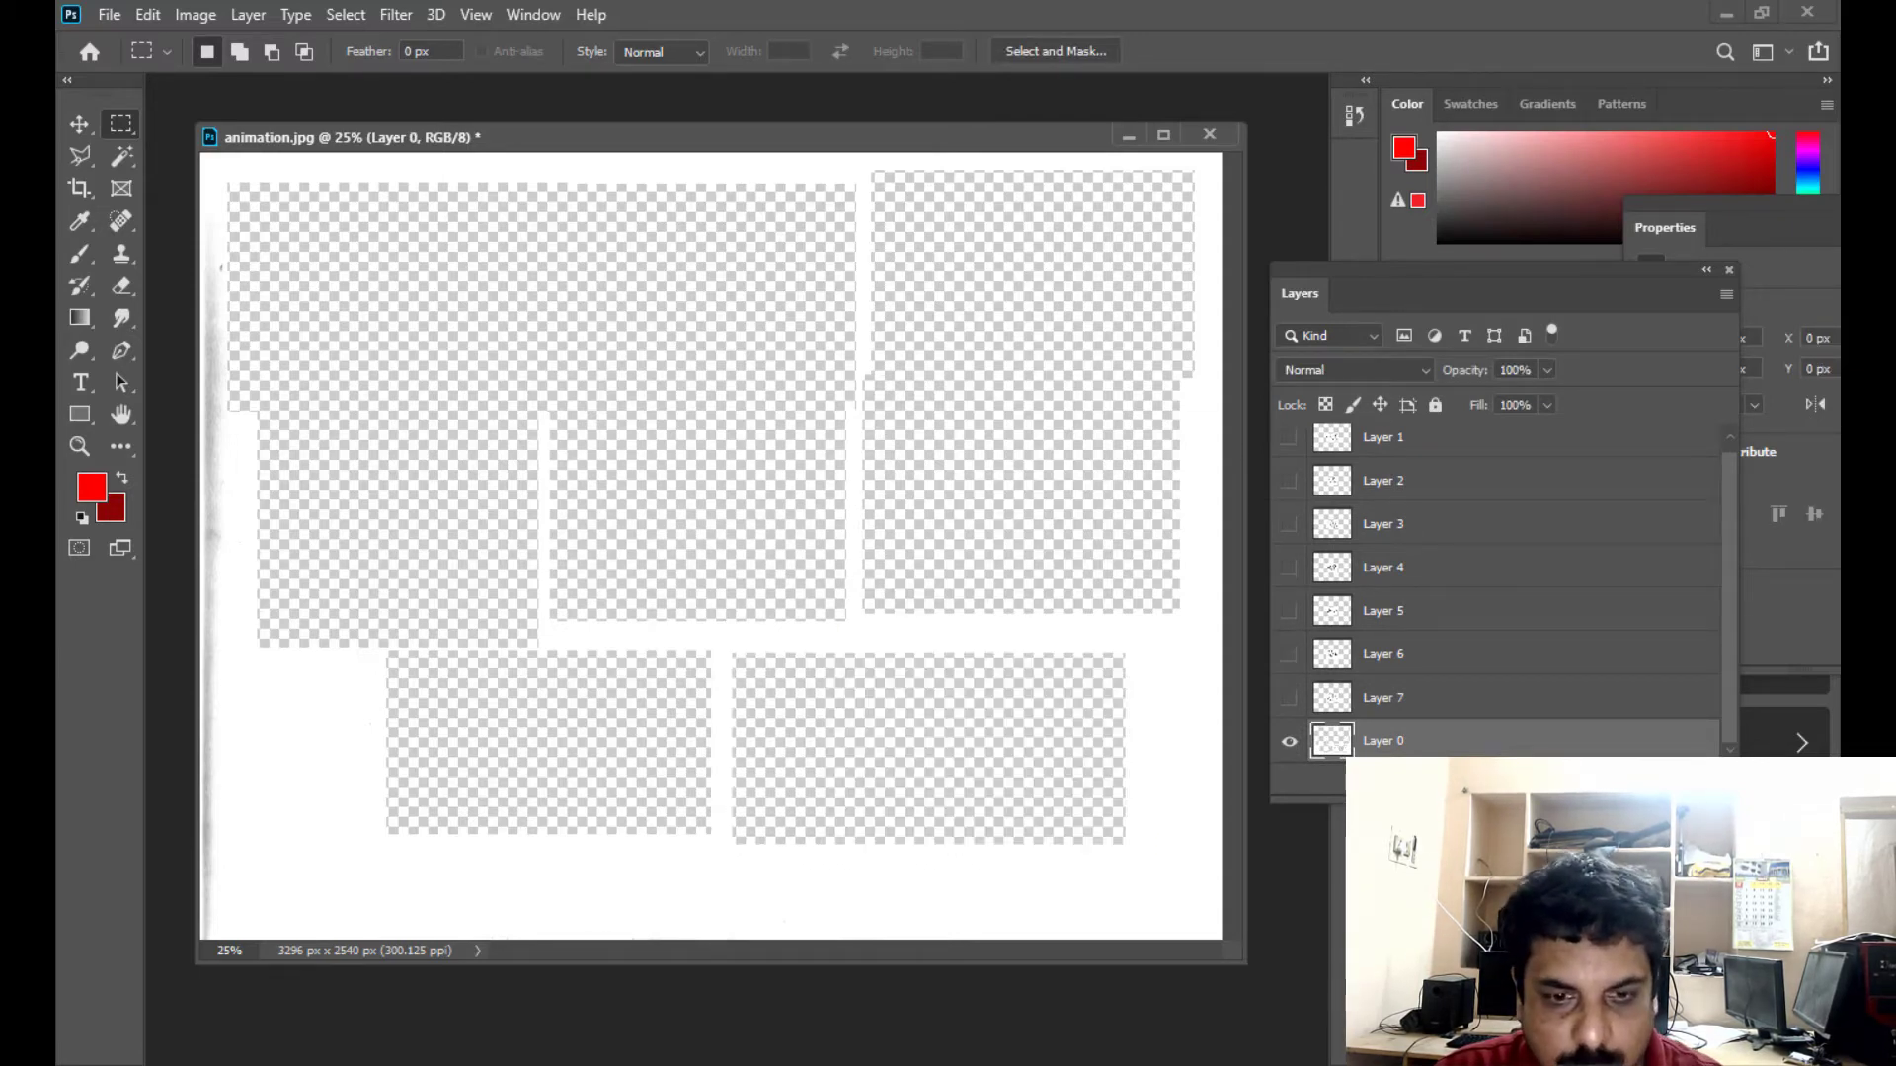
key("ctrl+v")
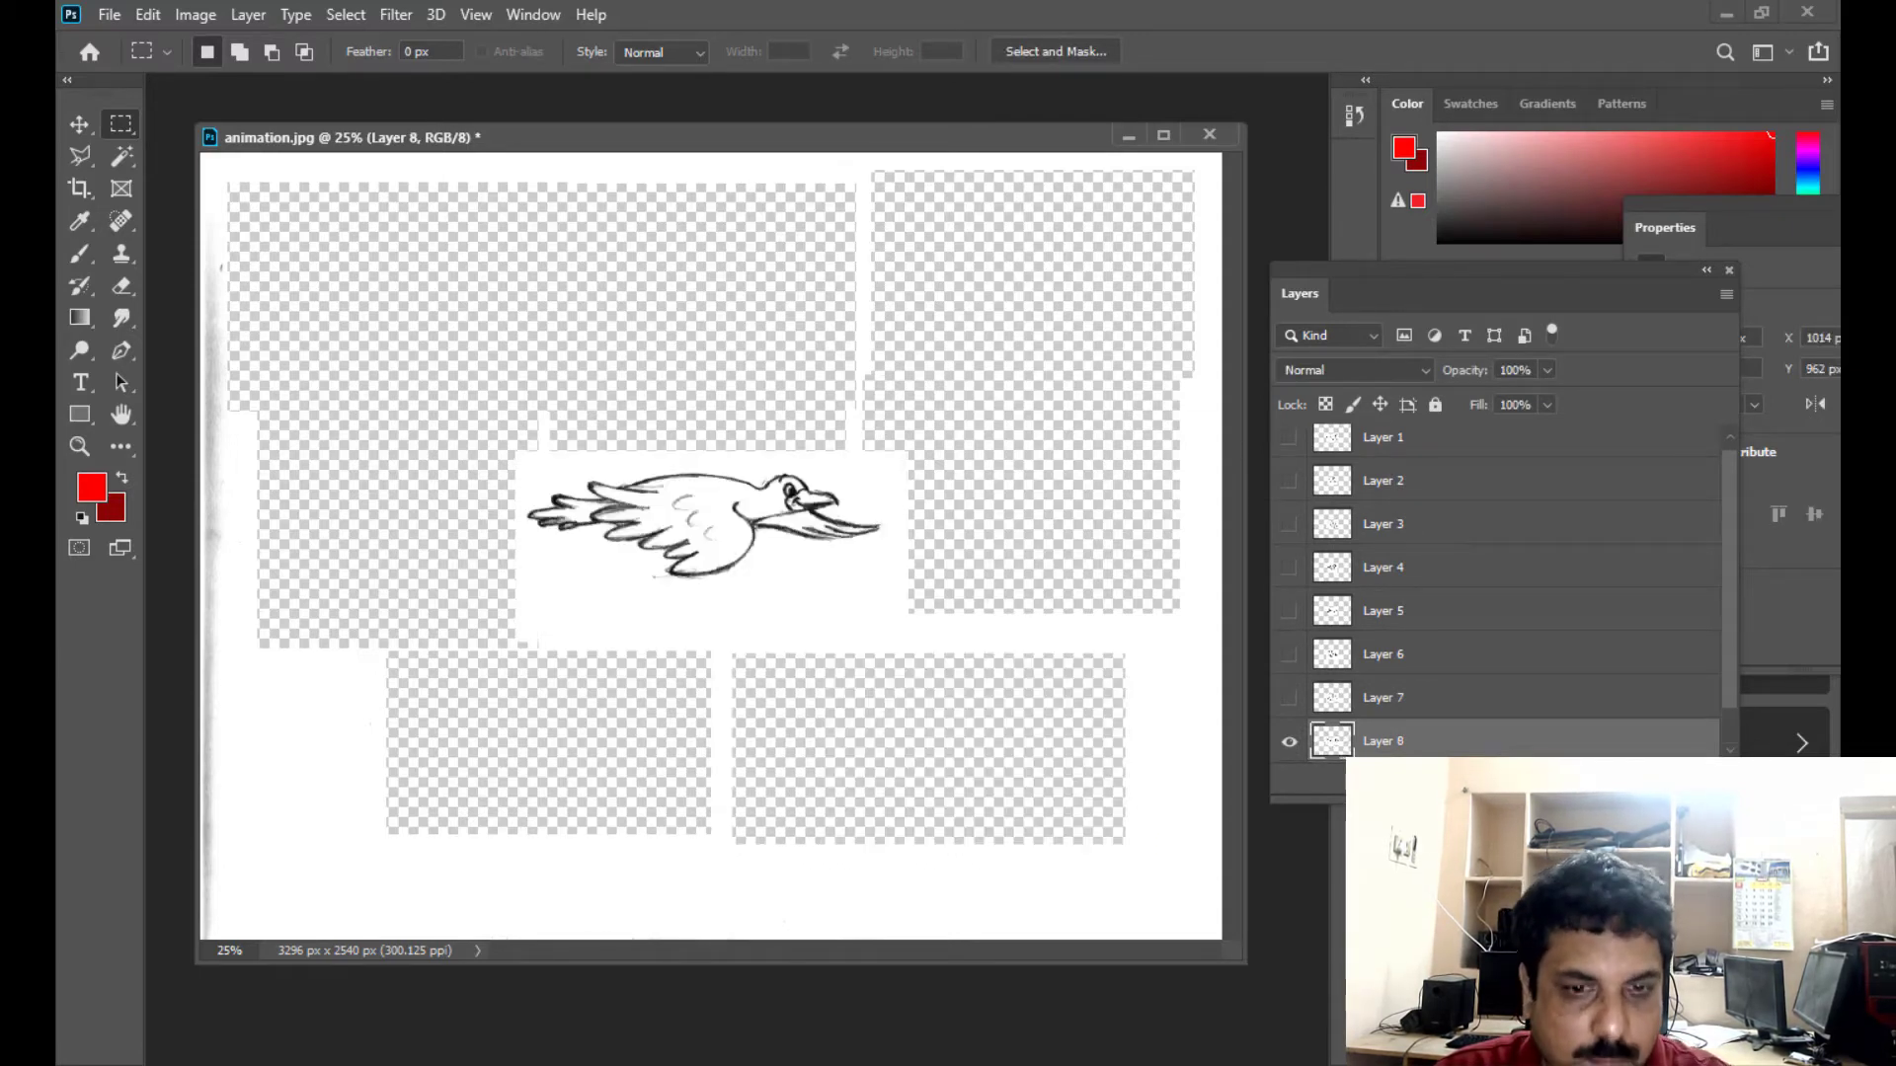
left_click(1289, 741)
- Delete the leftover Layer 0 and make all eight bird layers visible
scroll(1460, 647, "down", 1)
left_click(1383, 742)
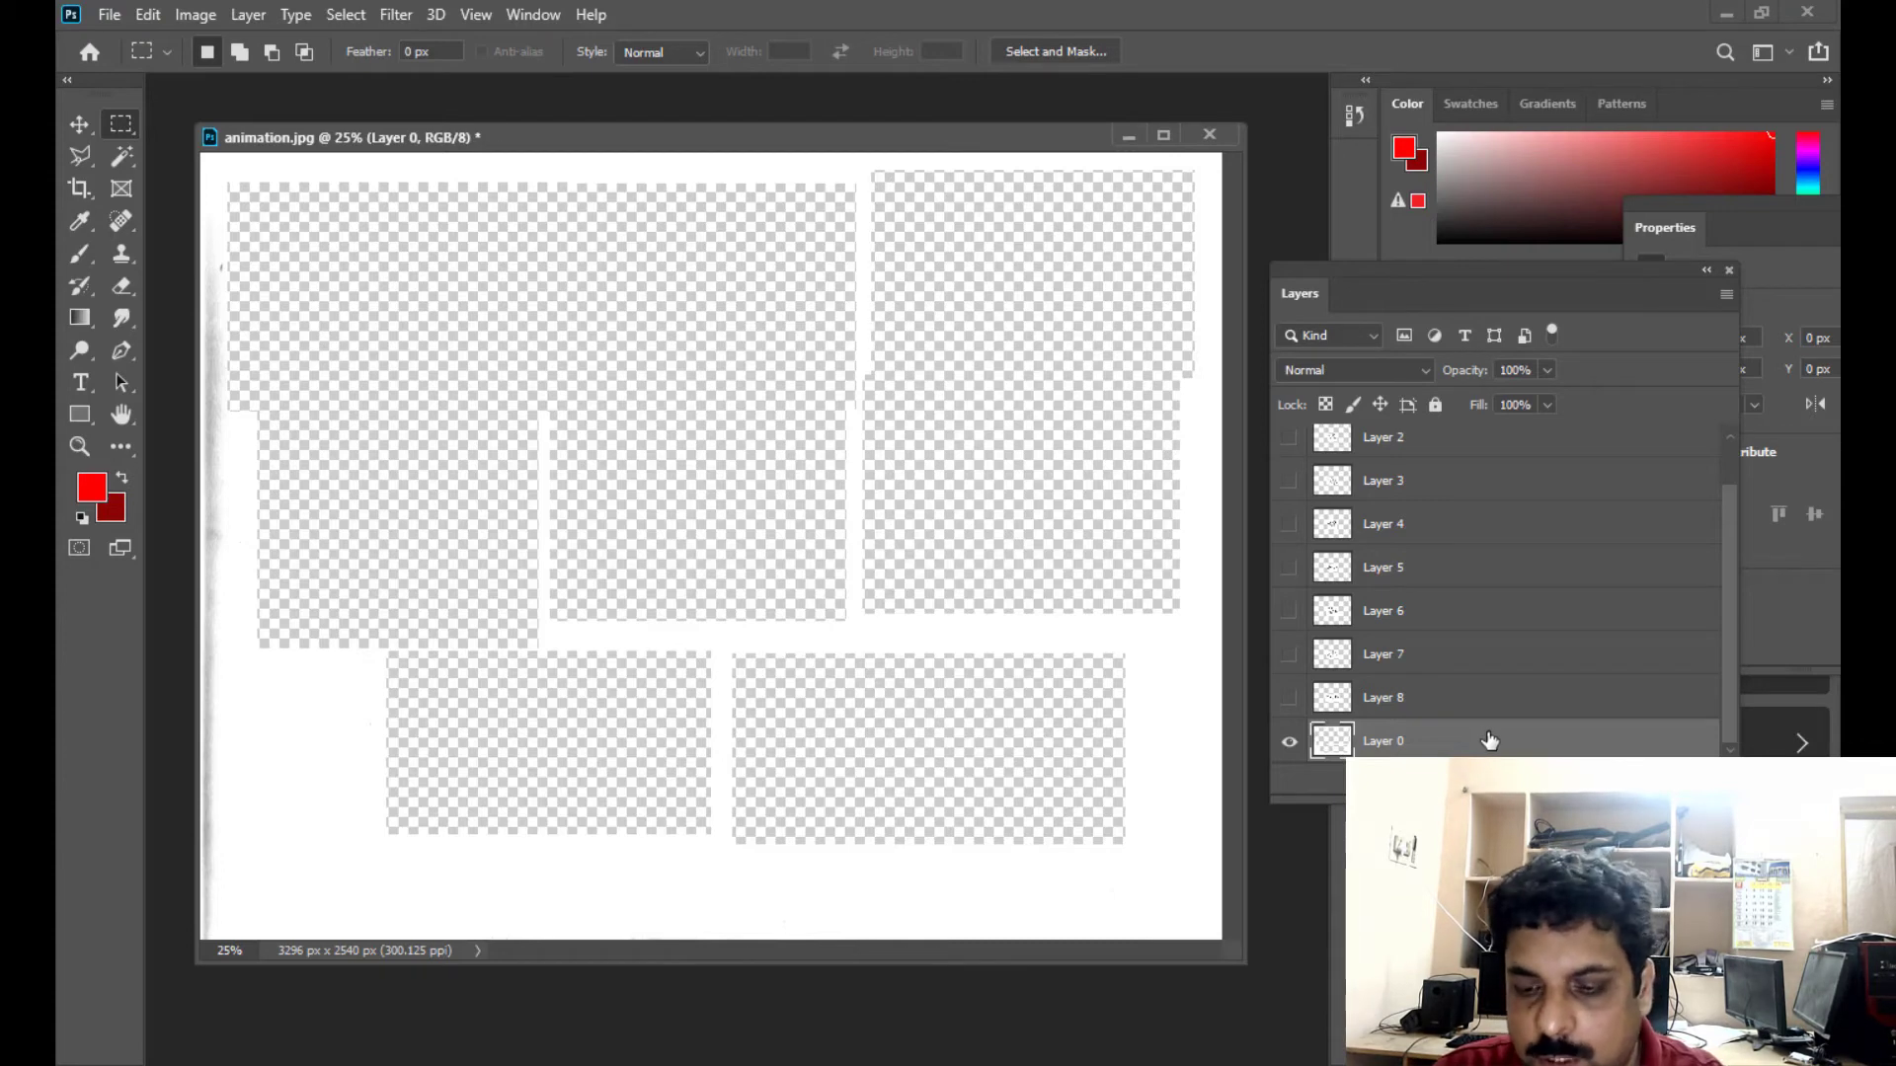
key("Delete")
left_click_drag(1288, 446, 1293, 790)
- Reposition and enlarge the Layers panel so all eight bird layers fit in it, and make Layer 1 active
left_click_drag(1353, 264, 1297, 198)
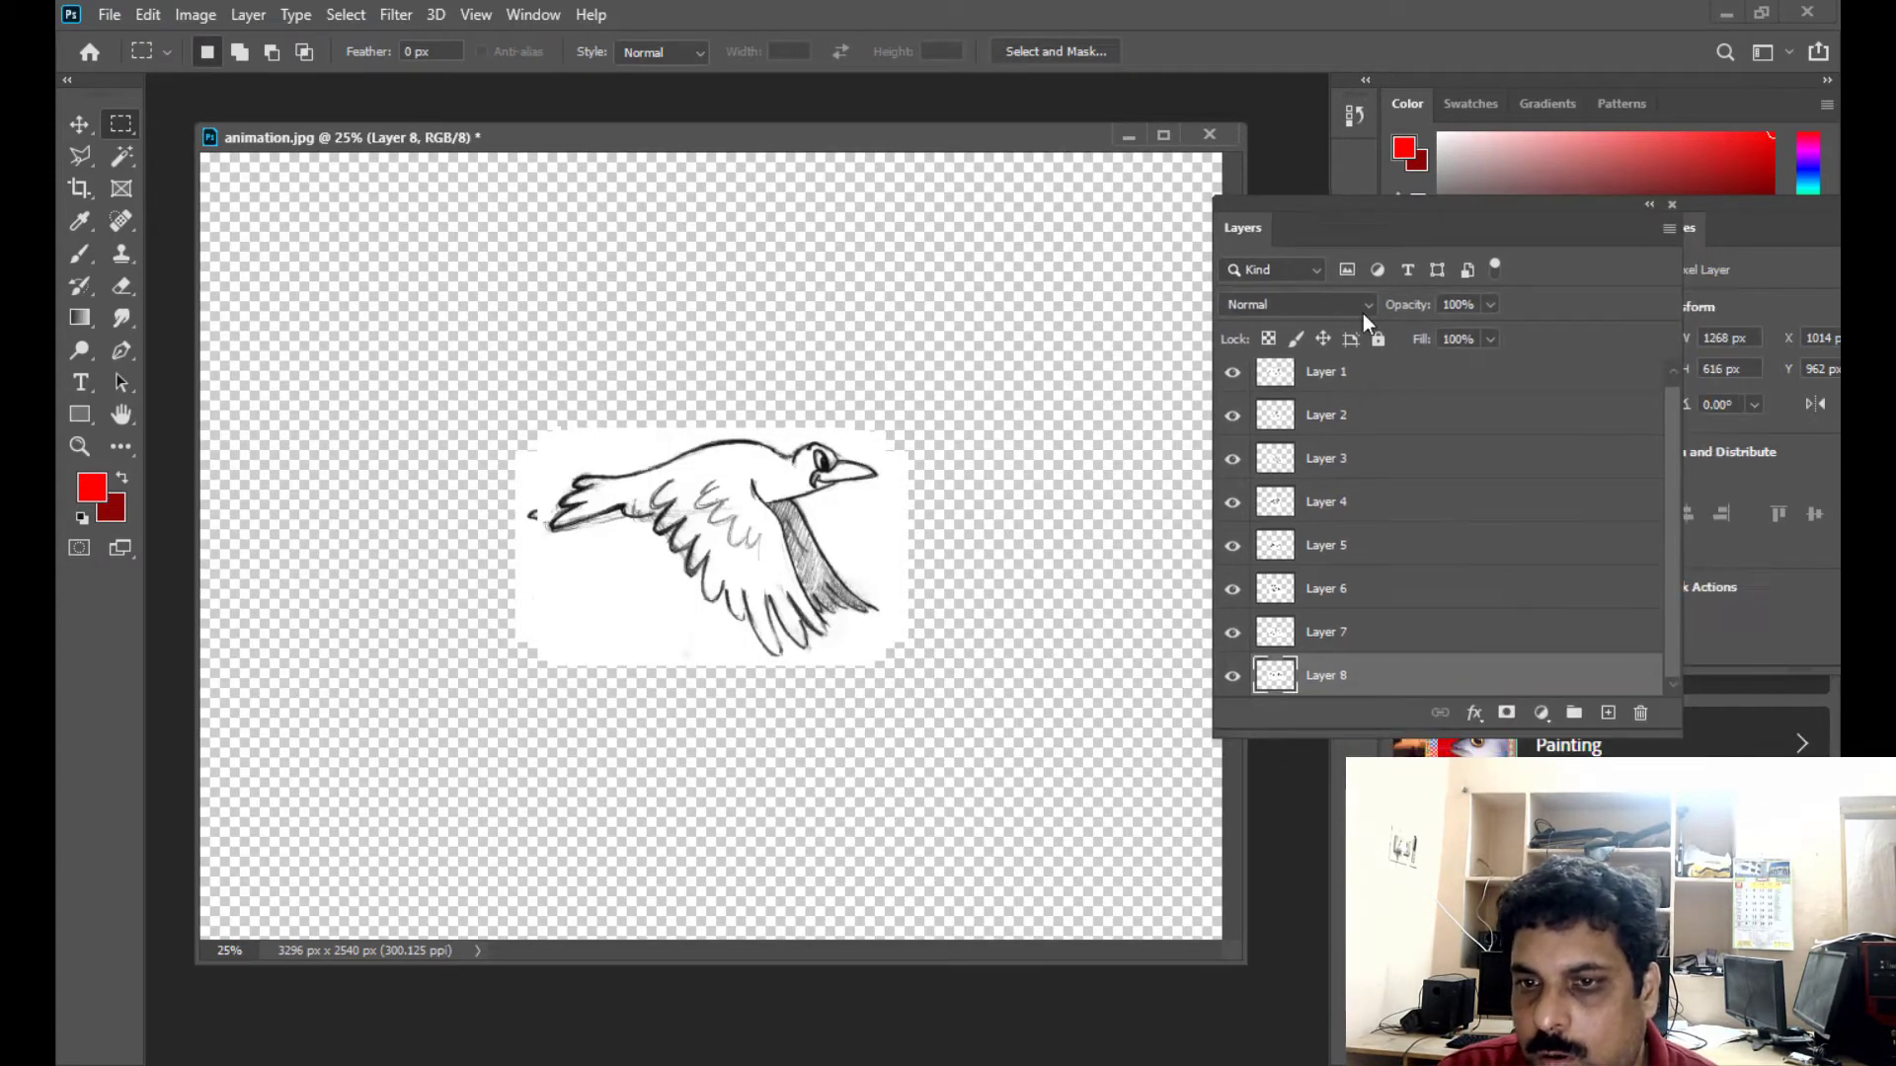
left_click_drag(1671, 731, 1704, 865)
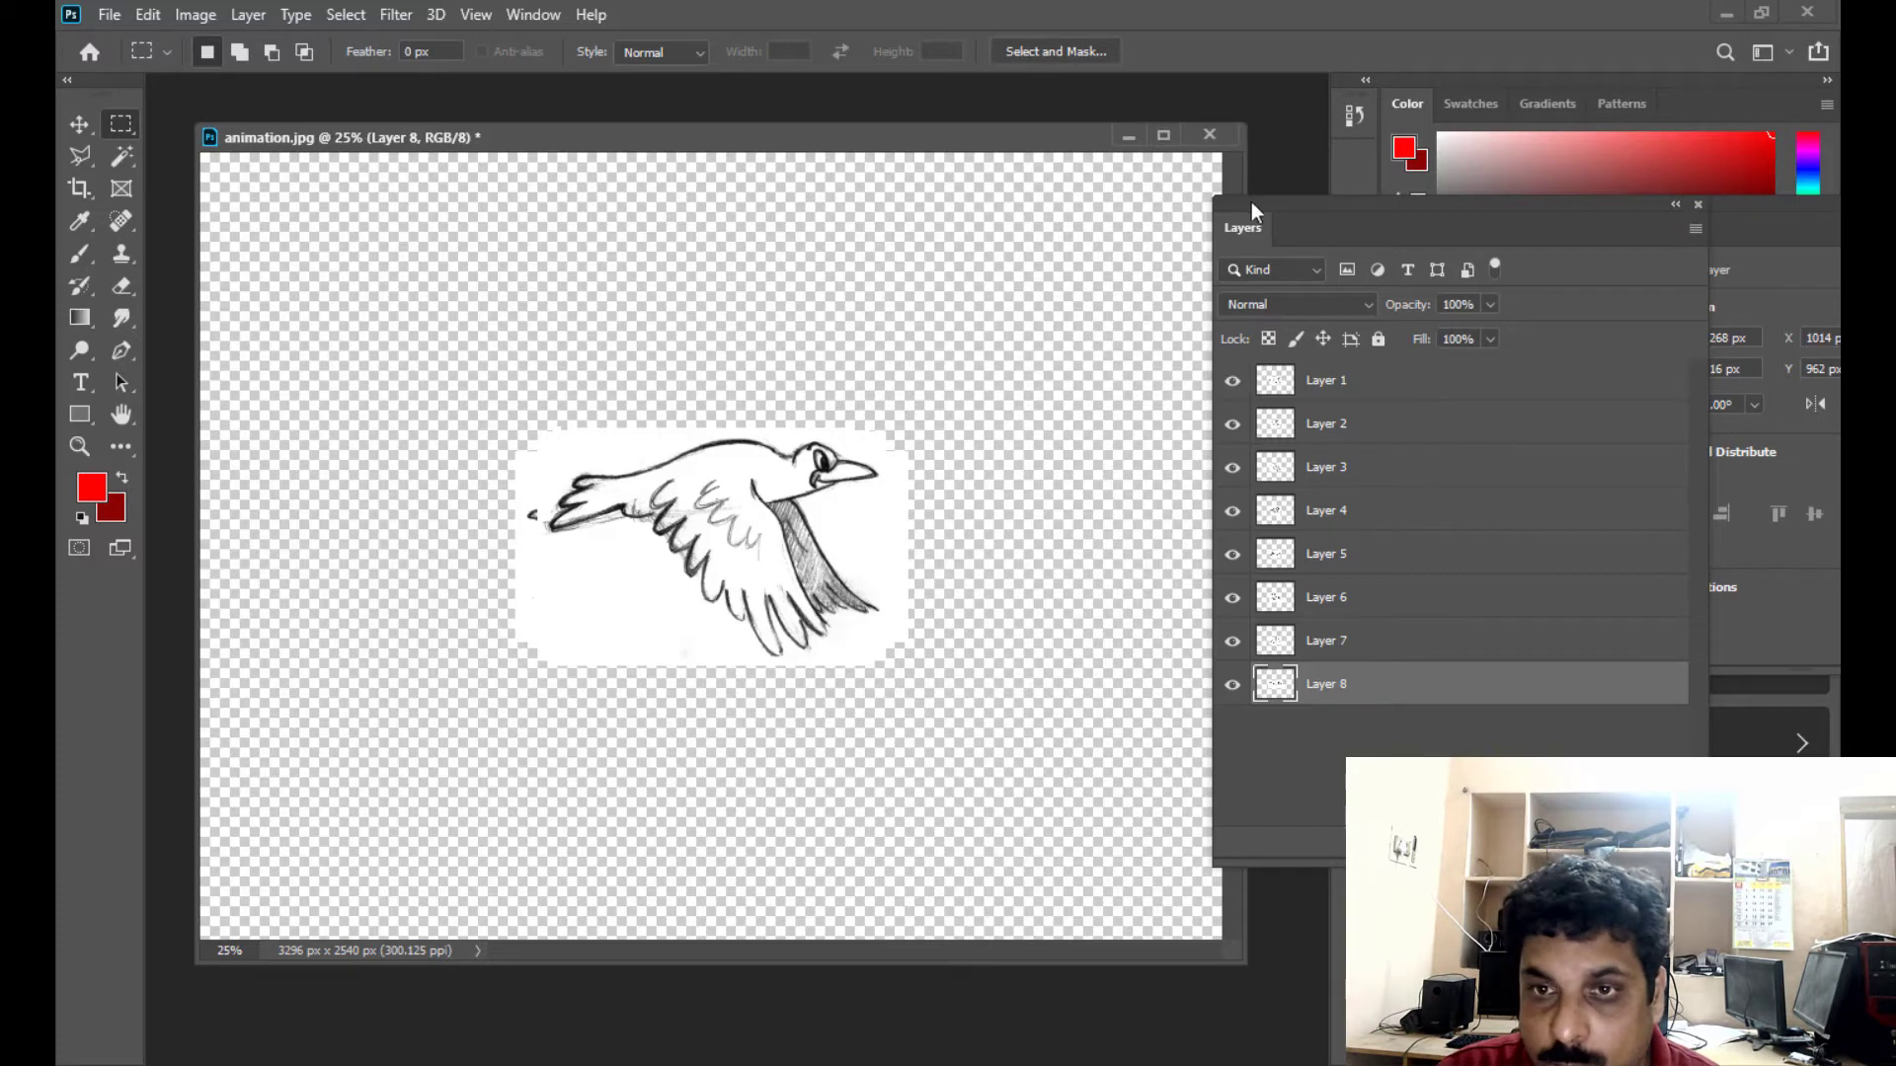
mouse_move(1252, 209)
left_mouse_down()
mouse_move(1300, 226)
mouse_move(1274, 234)
left_mouse_up()
left_click(1422, 407)
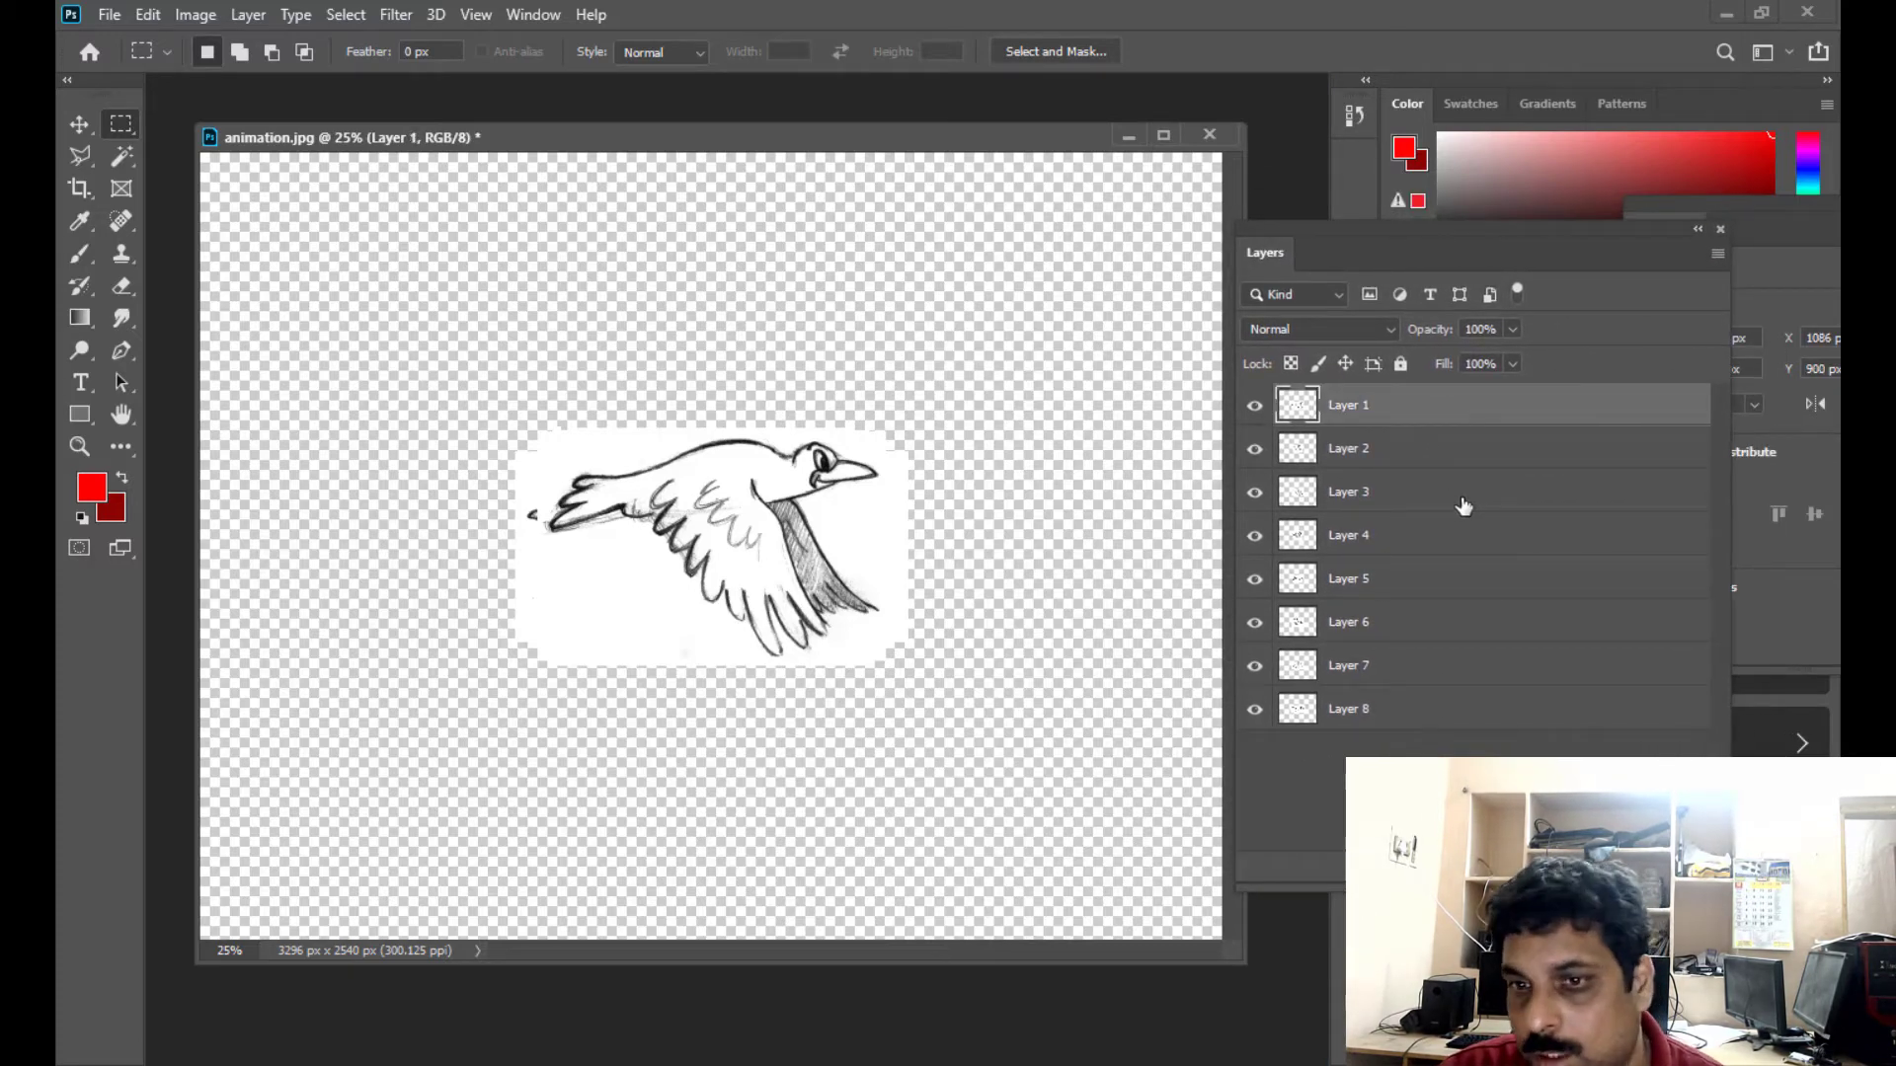
left_click_drag(1301, 252, 1276, 253)
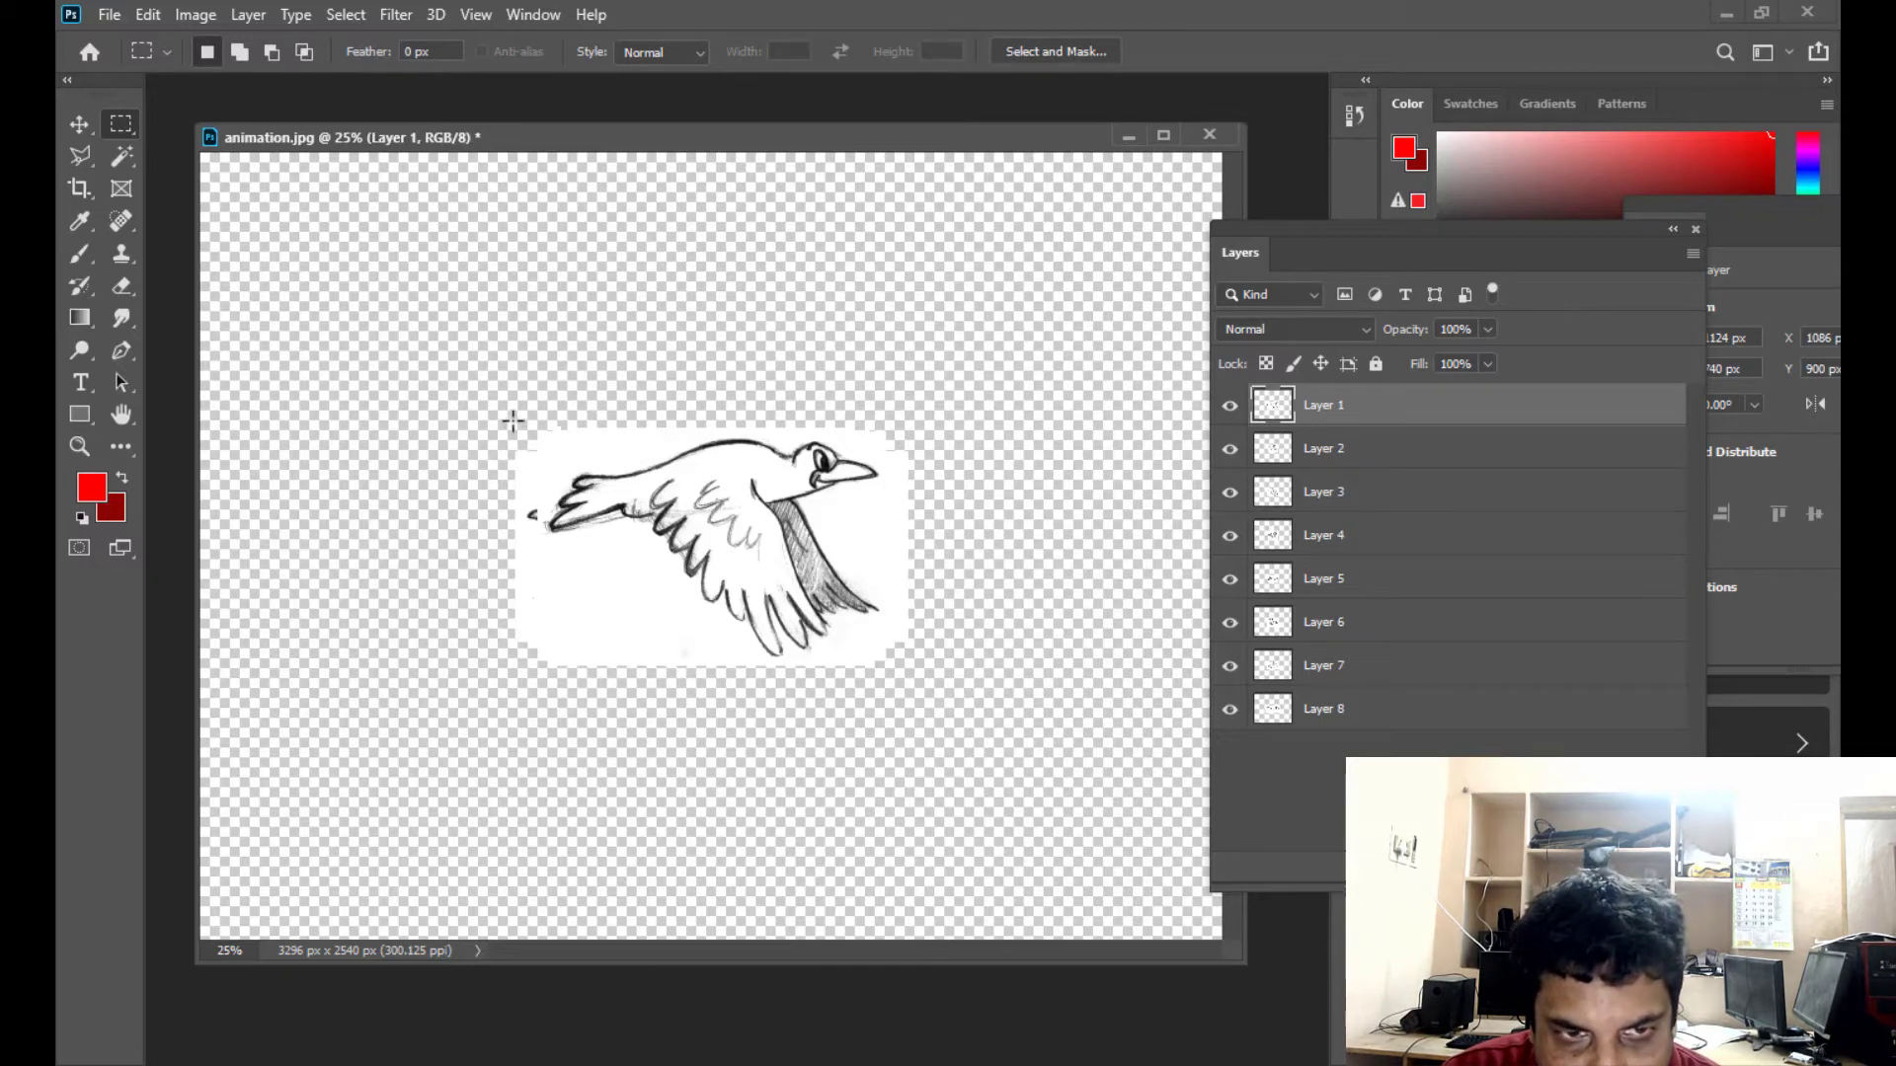
- Crop the canvas to a rectangular marquee of about 1272 x 780 px around the stacked birds
left_click_drag(513, 421, 906, 664)
left_click(194, 14)
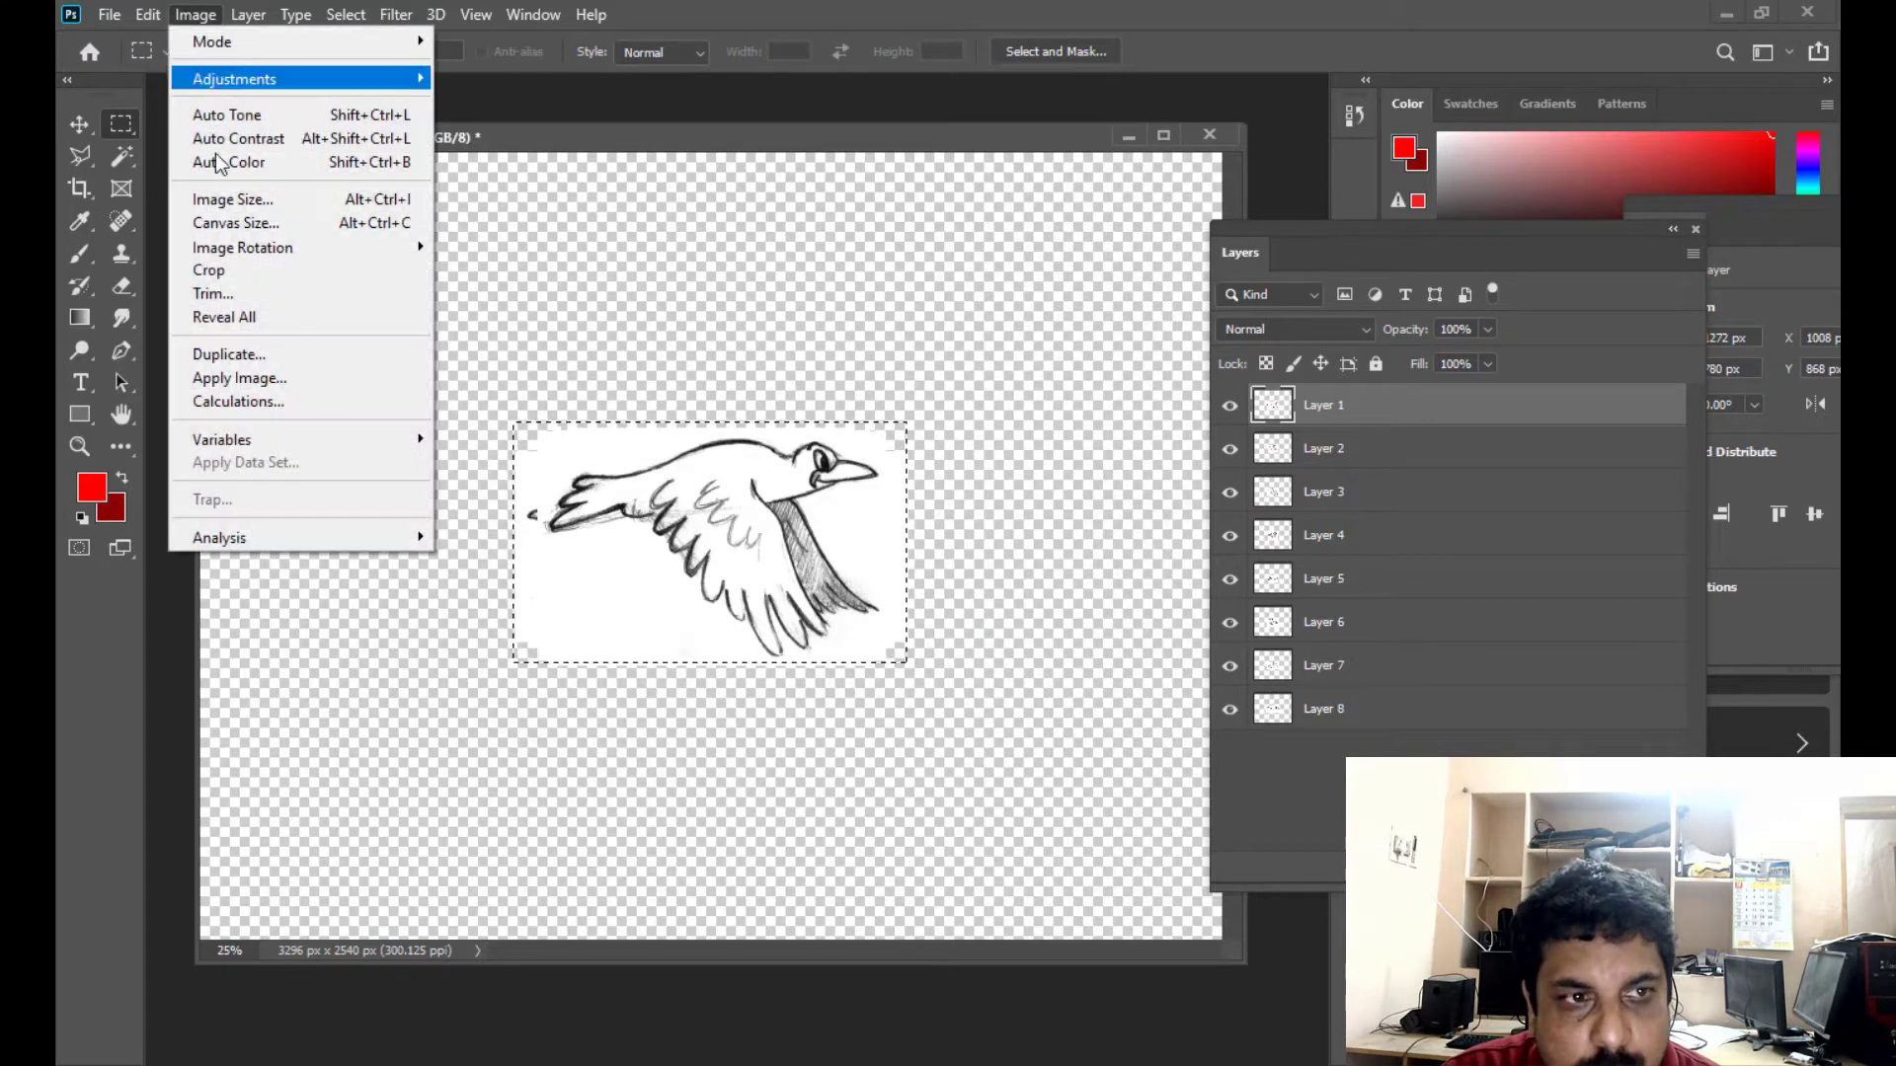
left_click(263, 263)
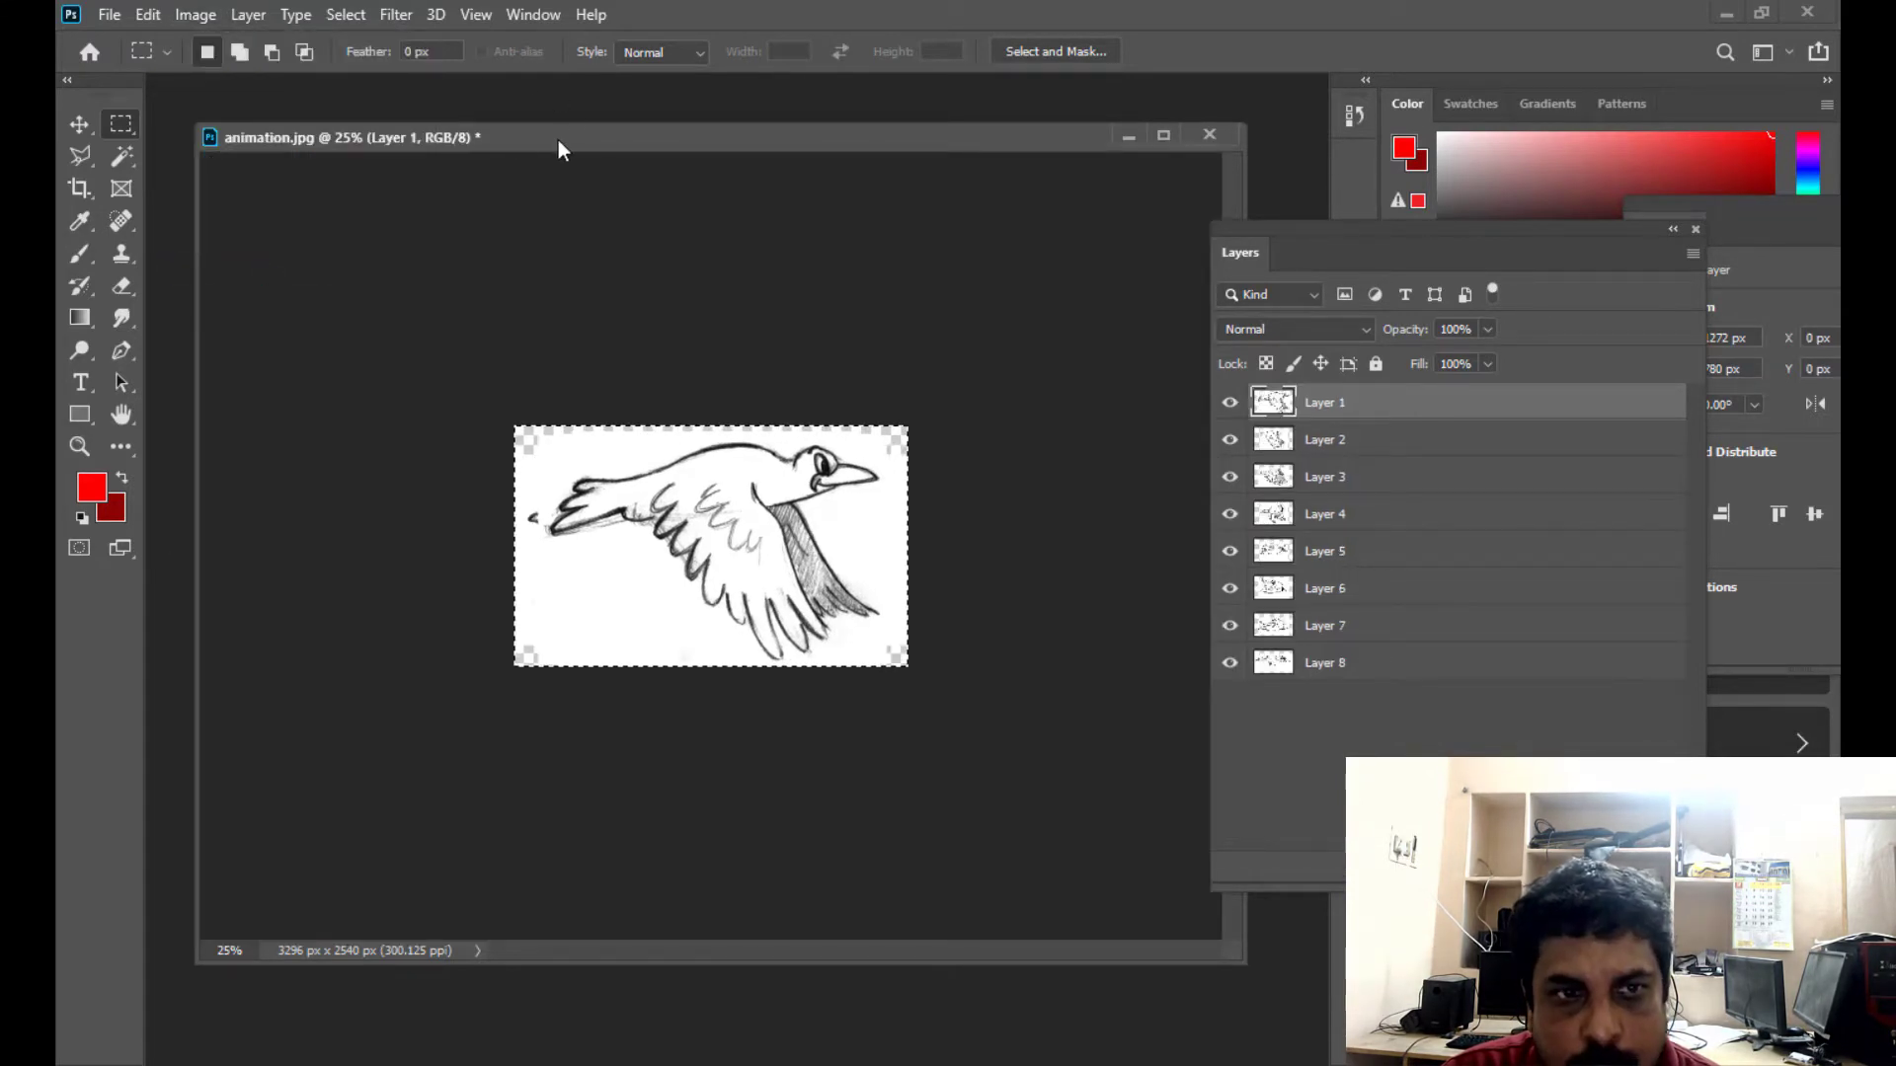
- Stretch Layer 1 with Free Transform until its white background fills the whole cropped canvas, and hide the layer
left_click_drag(558, 148, 614, 162)
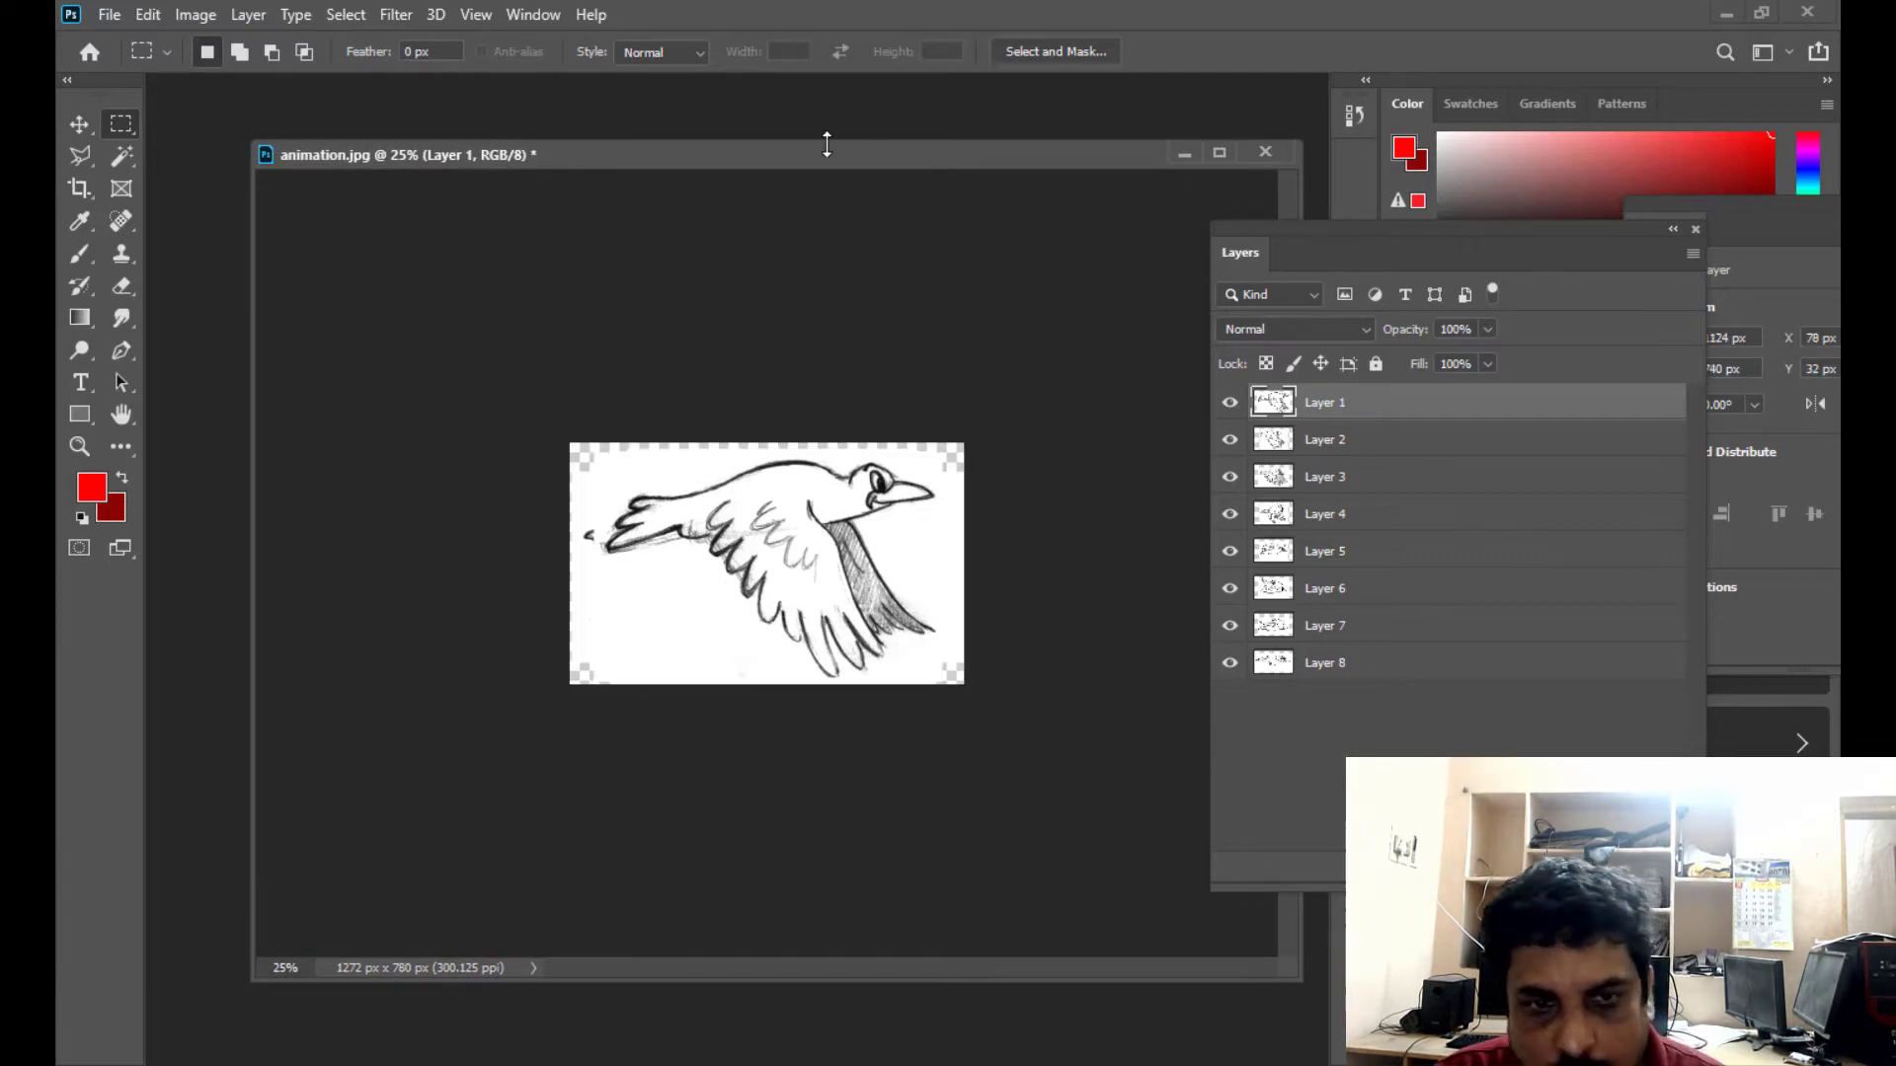
left_click_drag(827, 144, 786, 144)
key("ctrl+plus")
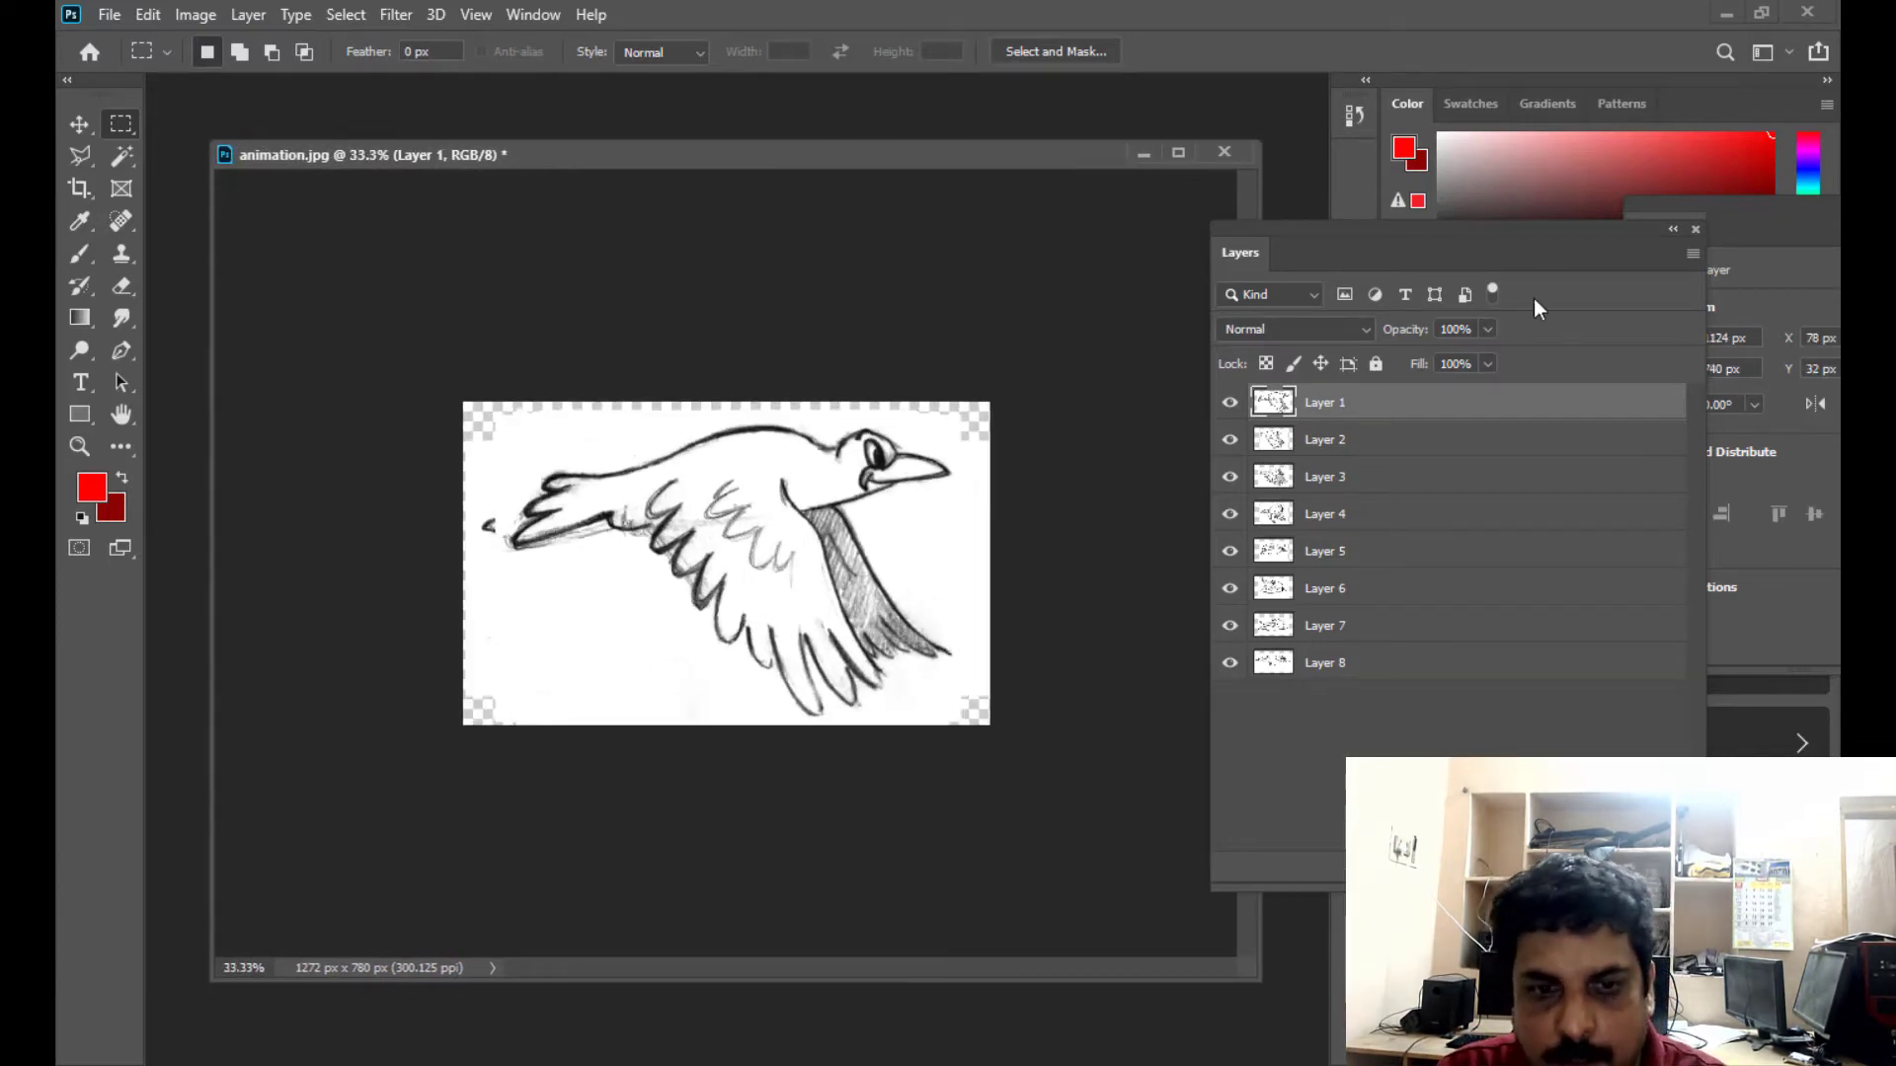
key("ctrl+t")
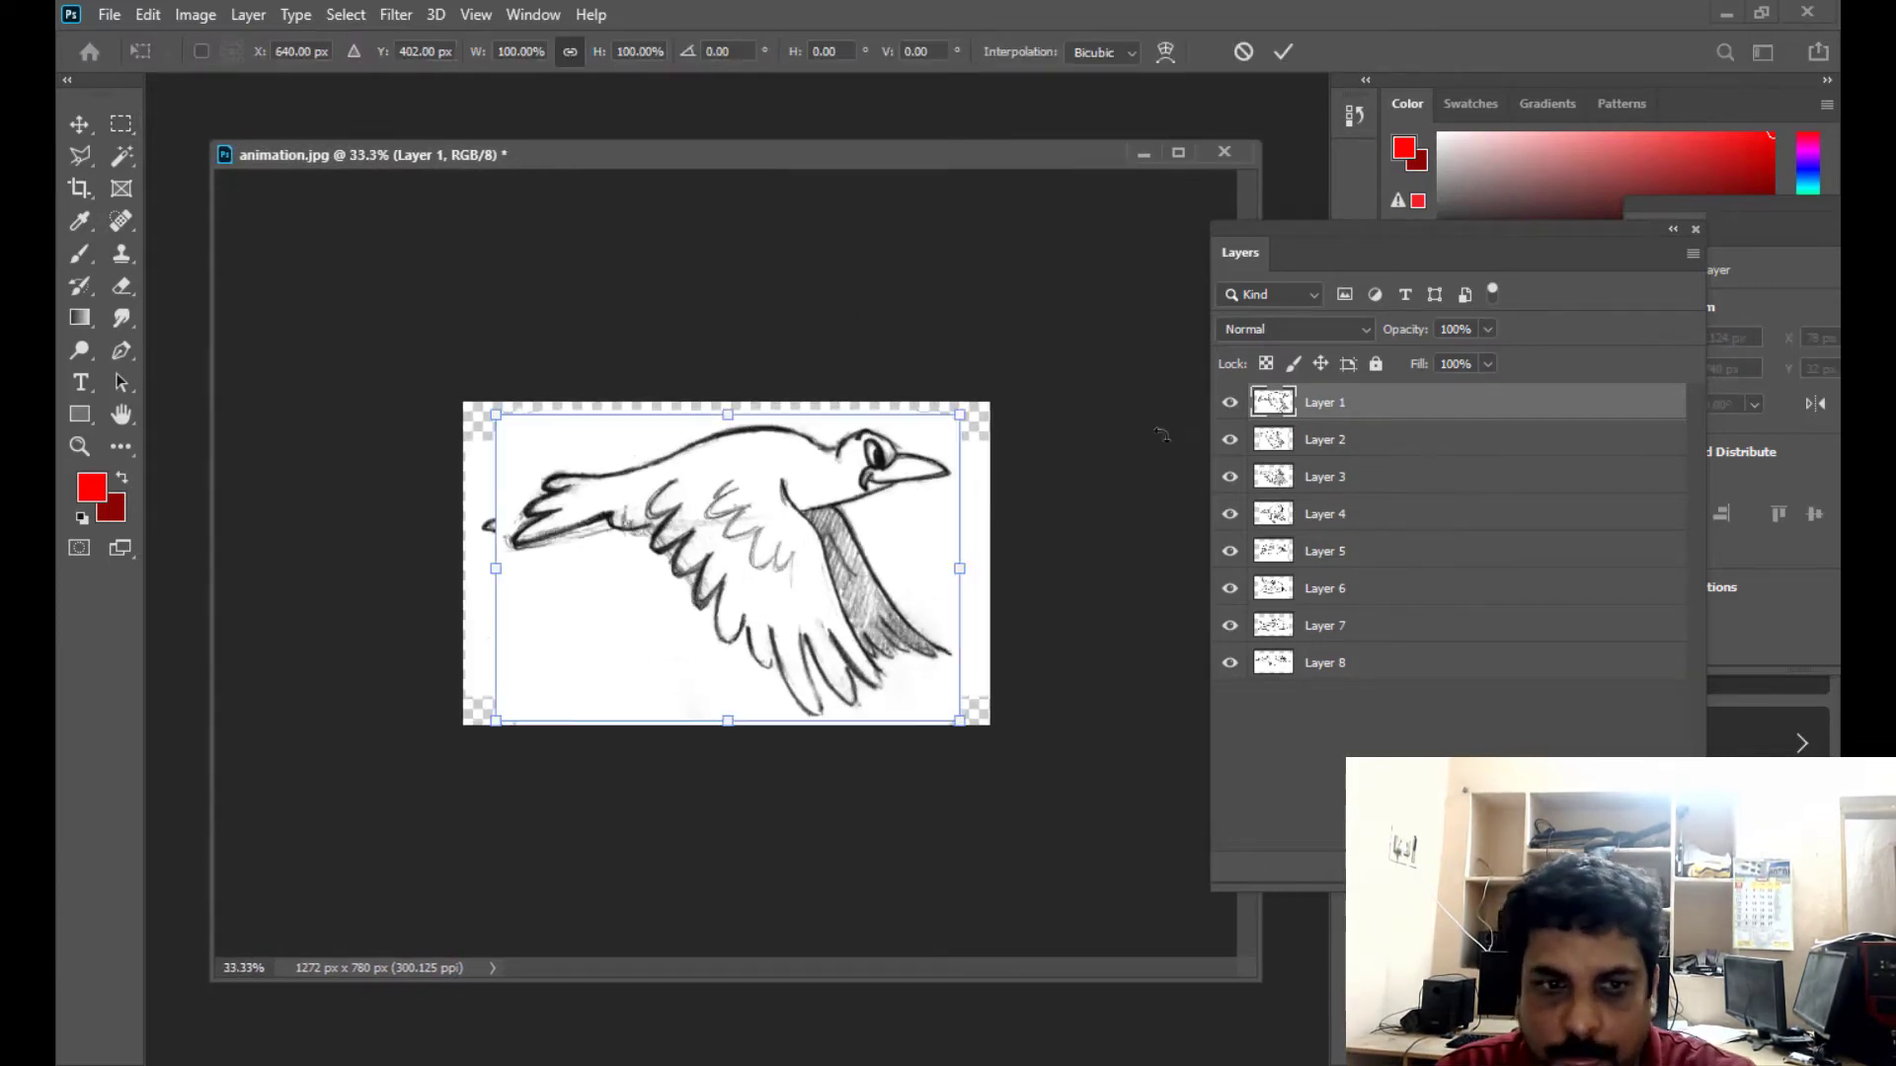
left_click_drag(968, 413, 990, 398)
left_click_drag(982, 555, 989, 551)
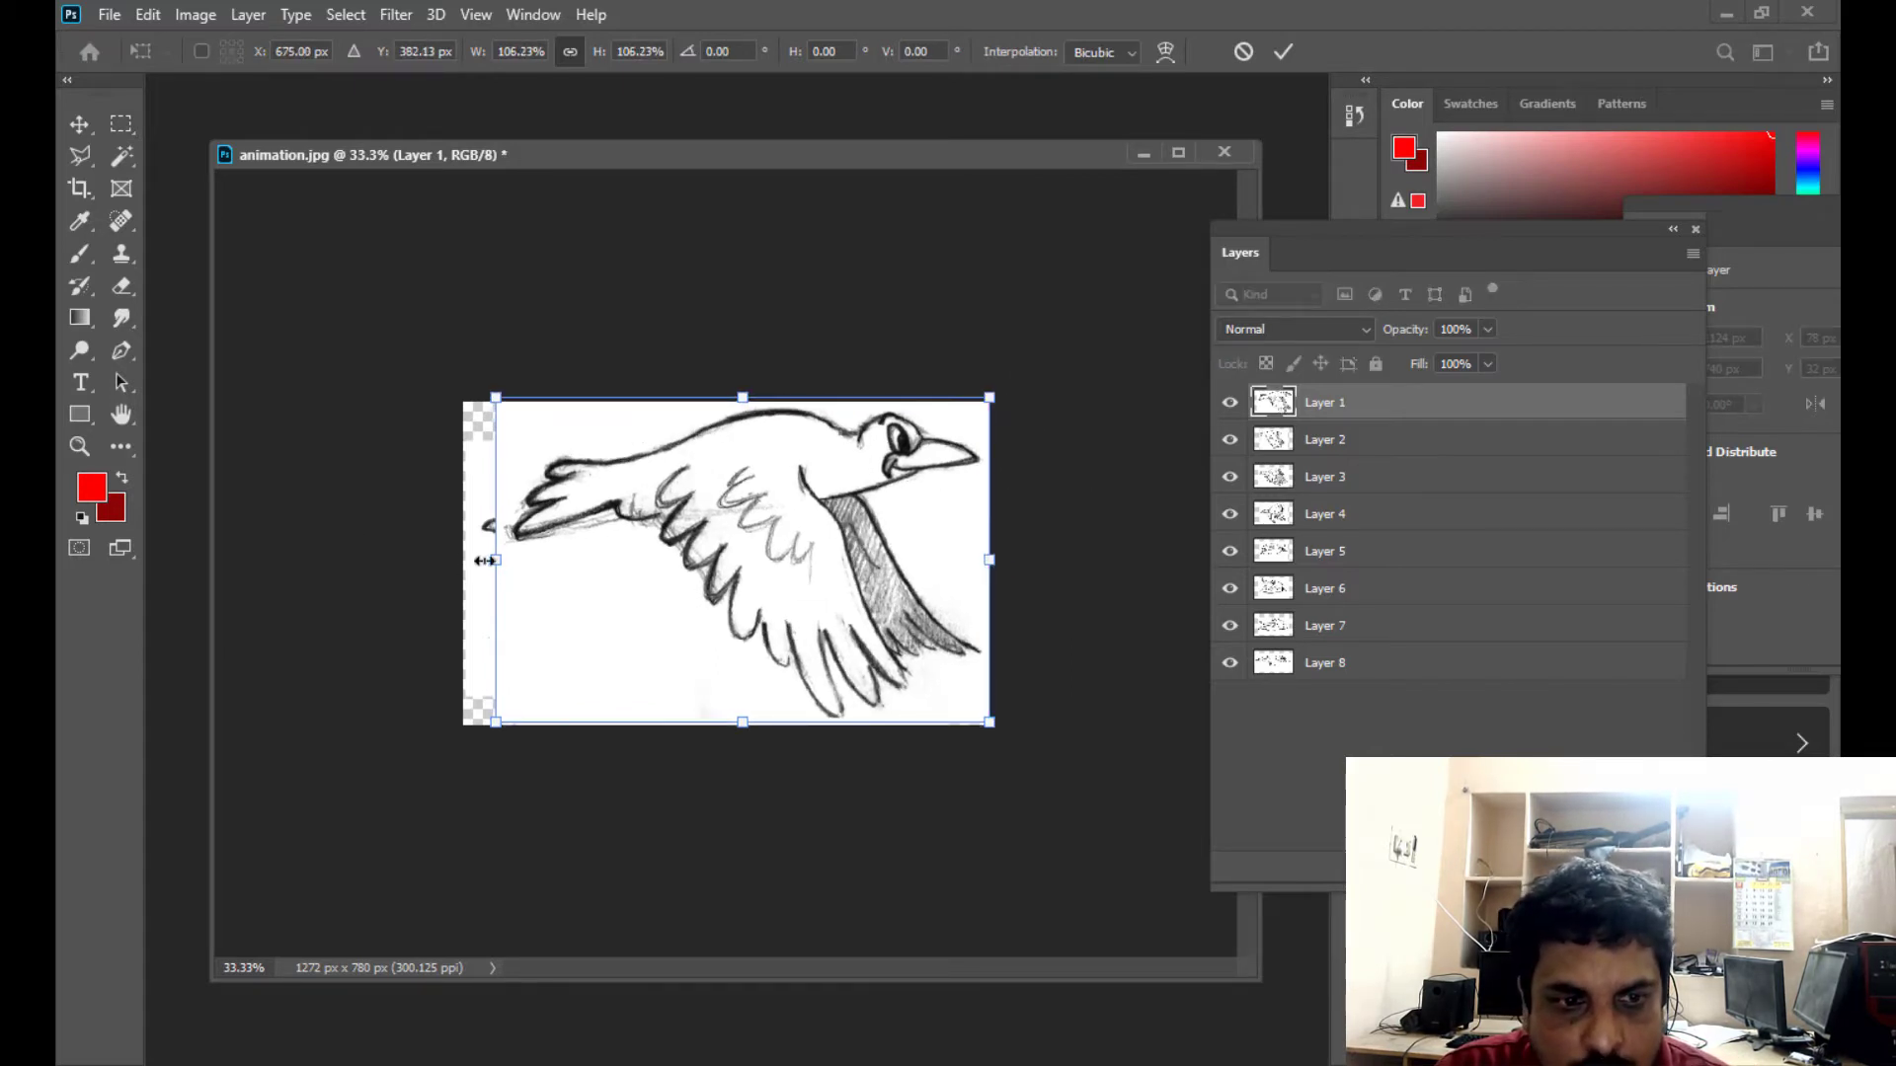
left_click_drag(492, 559, 464, 559)
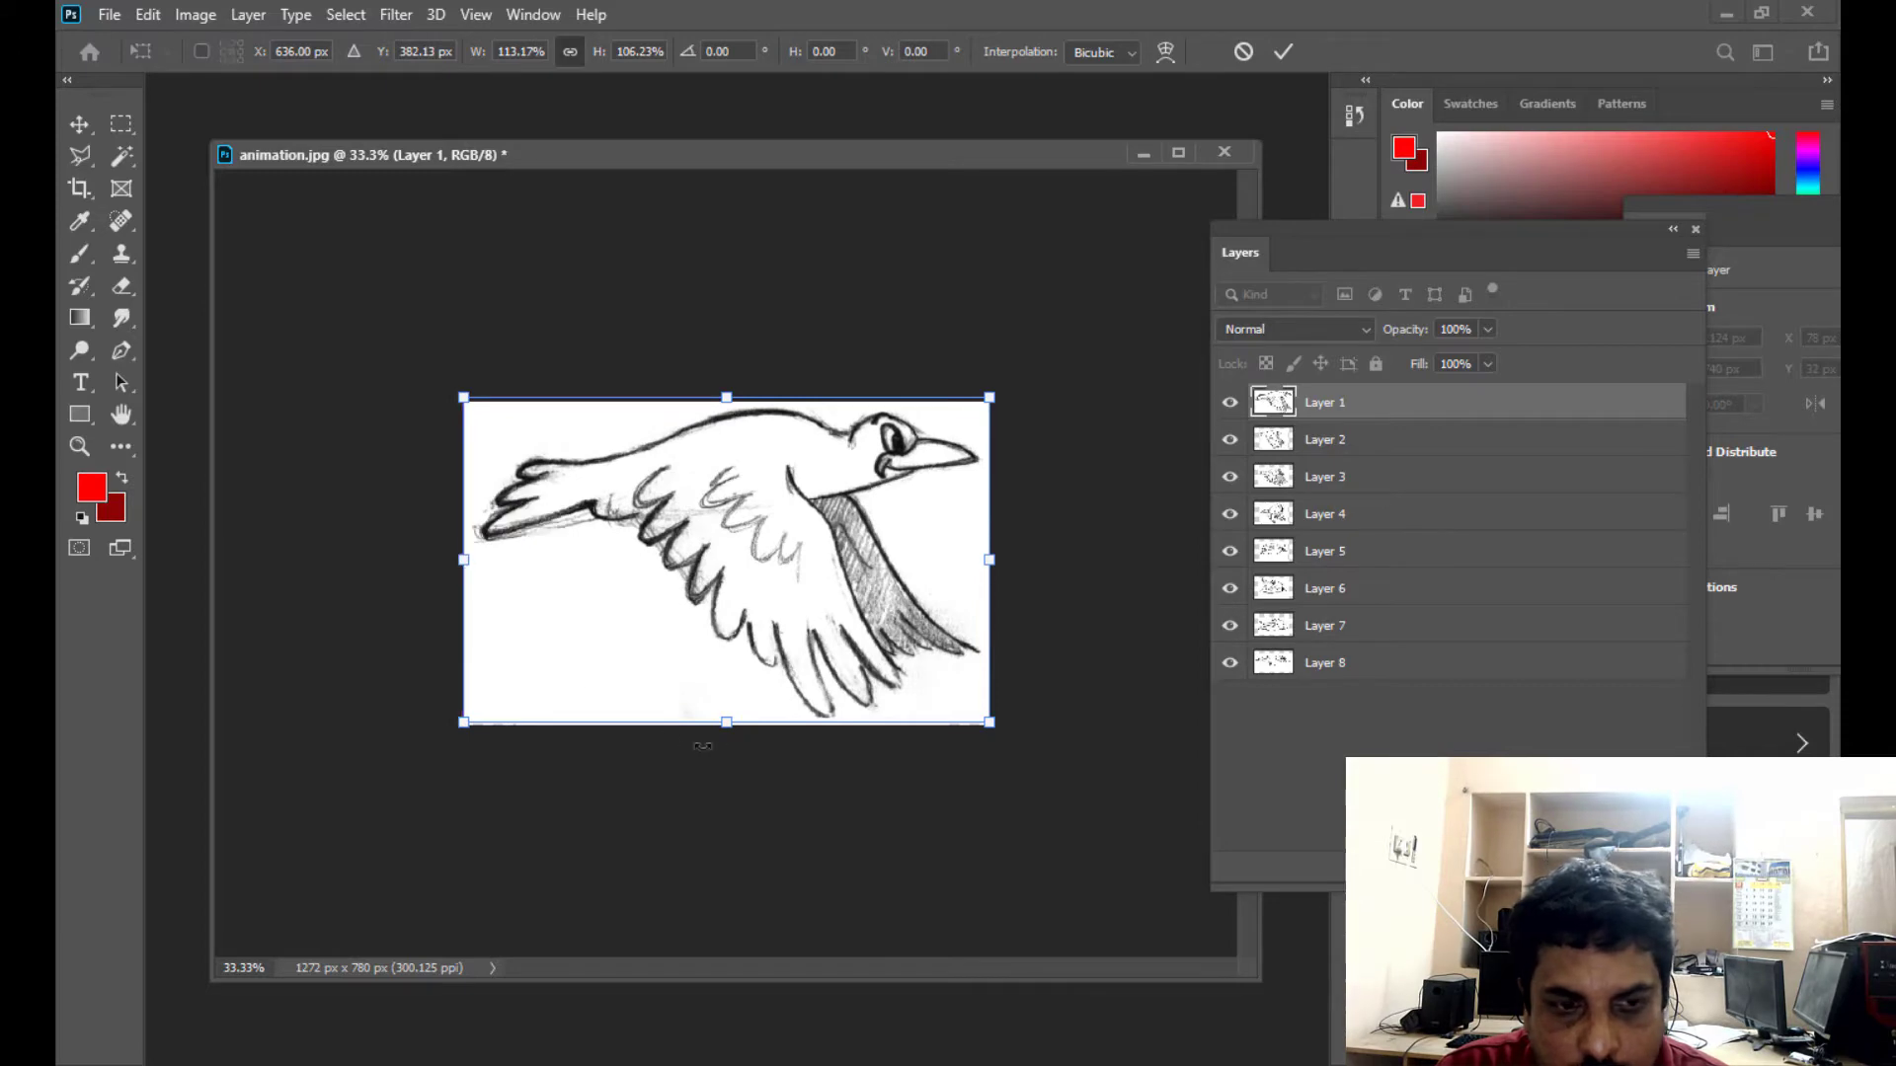
left_click_drag(728, 721, 728, 728)
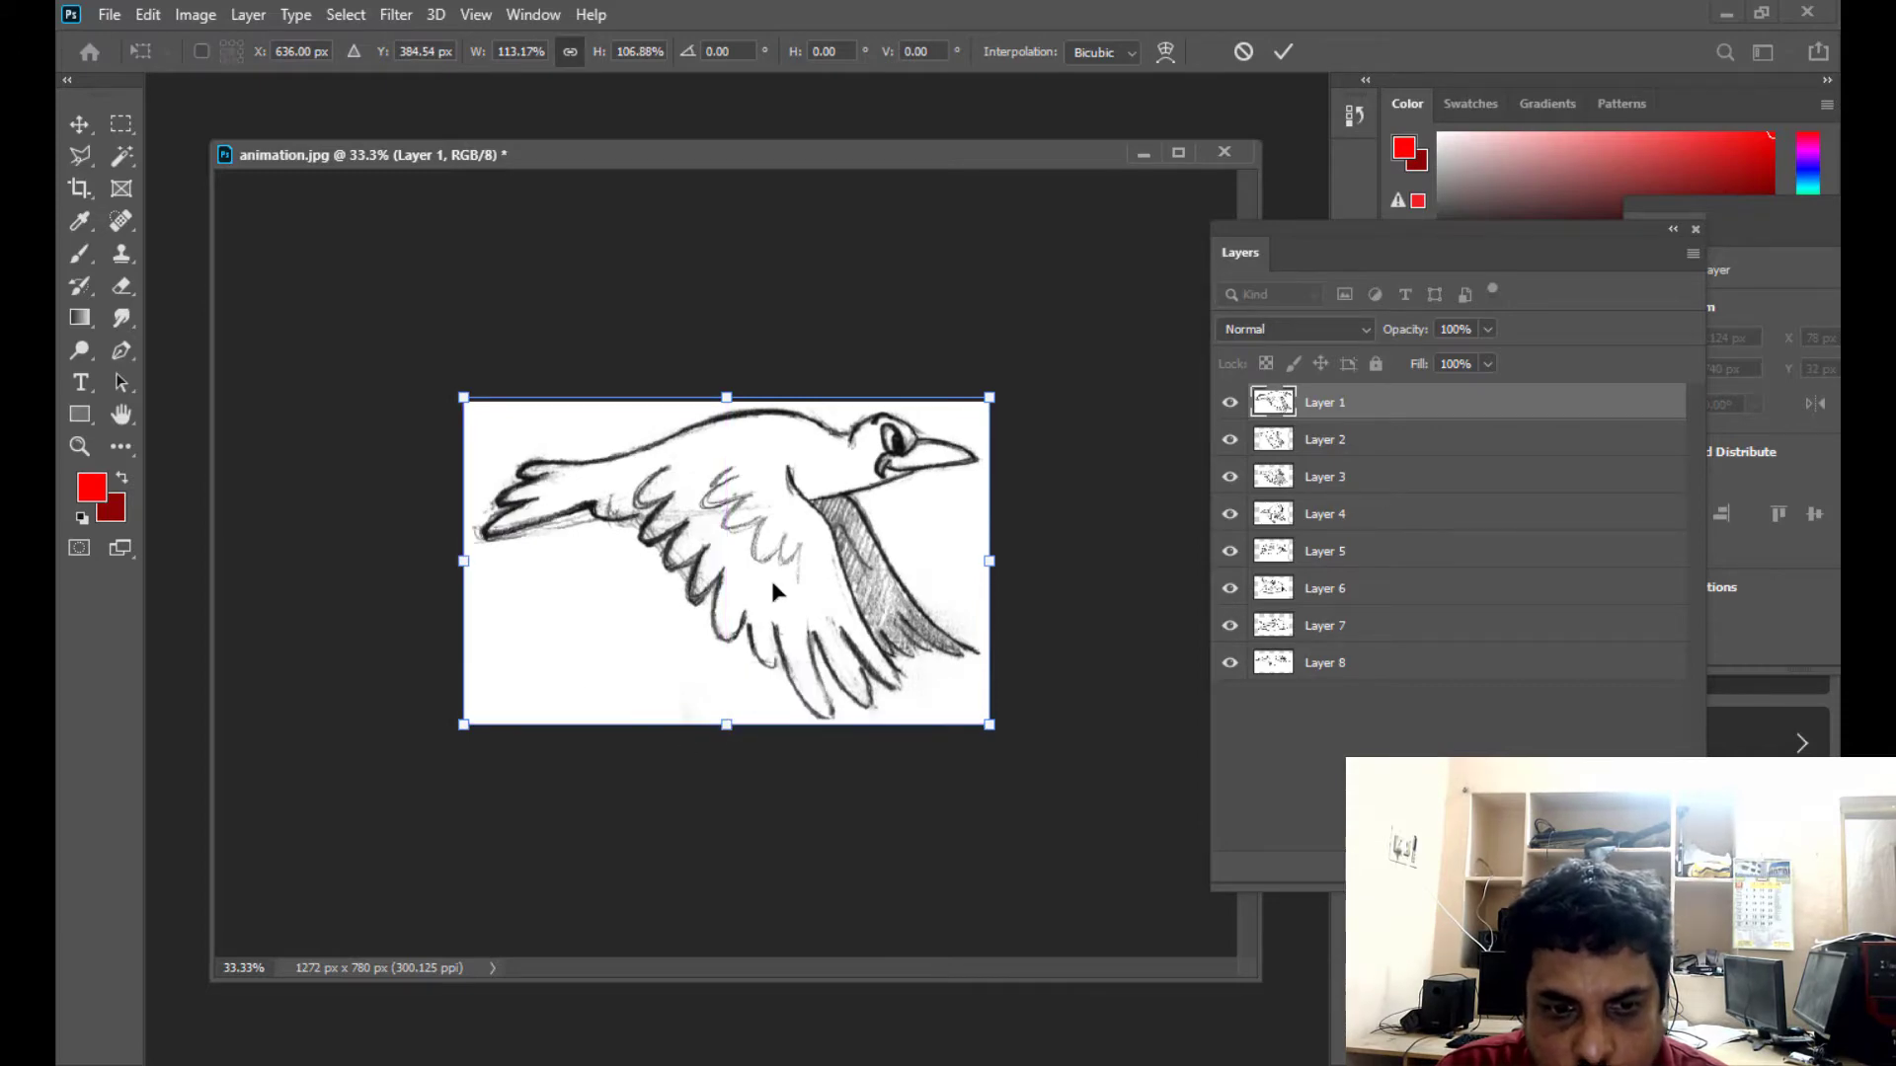
key("Return")
key("m")
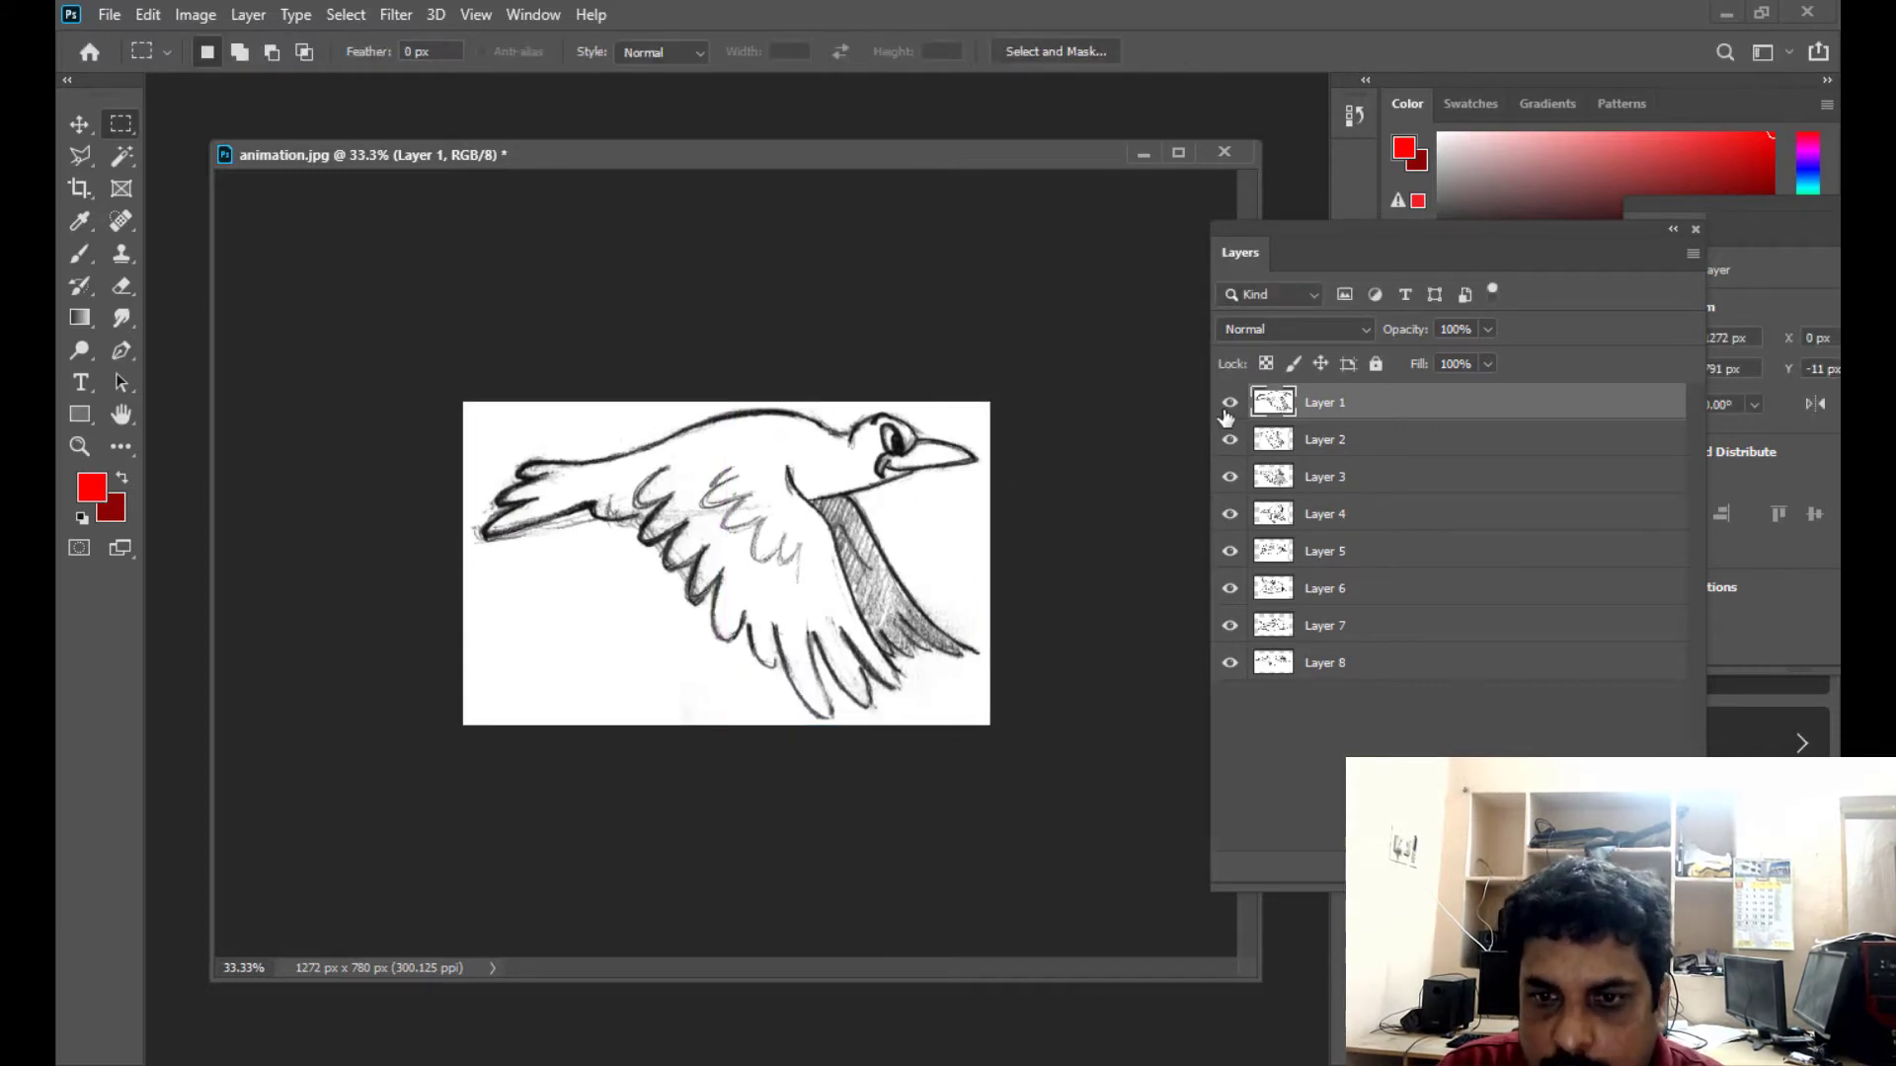
left_click(1229, 405)
- Stretch Layer 2 with Free Transform on all four sides until it fills the whole canvas
left_click(1317, 443)
key("ctrl+t")
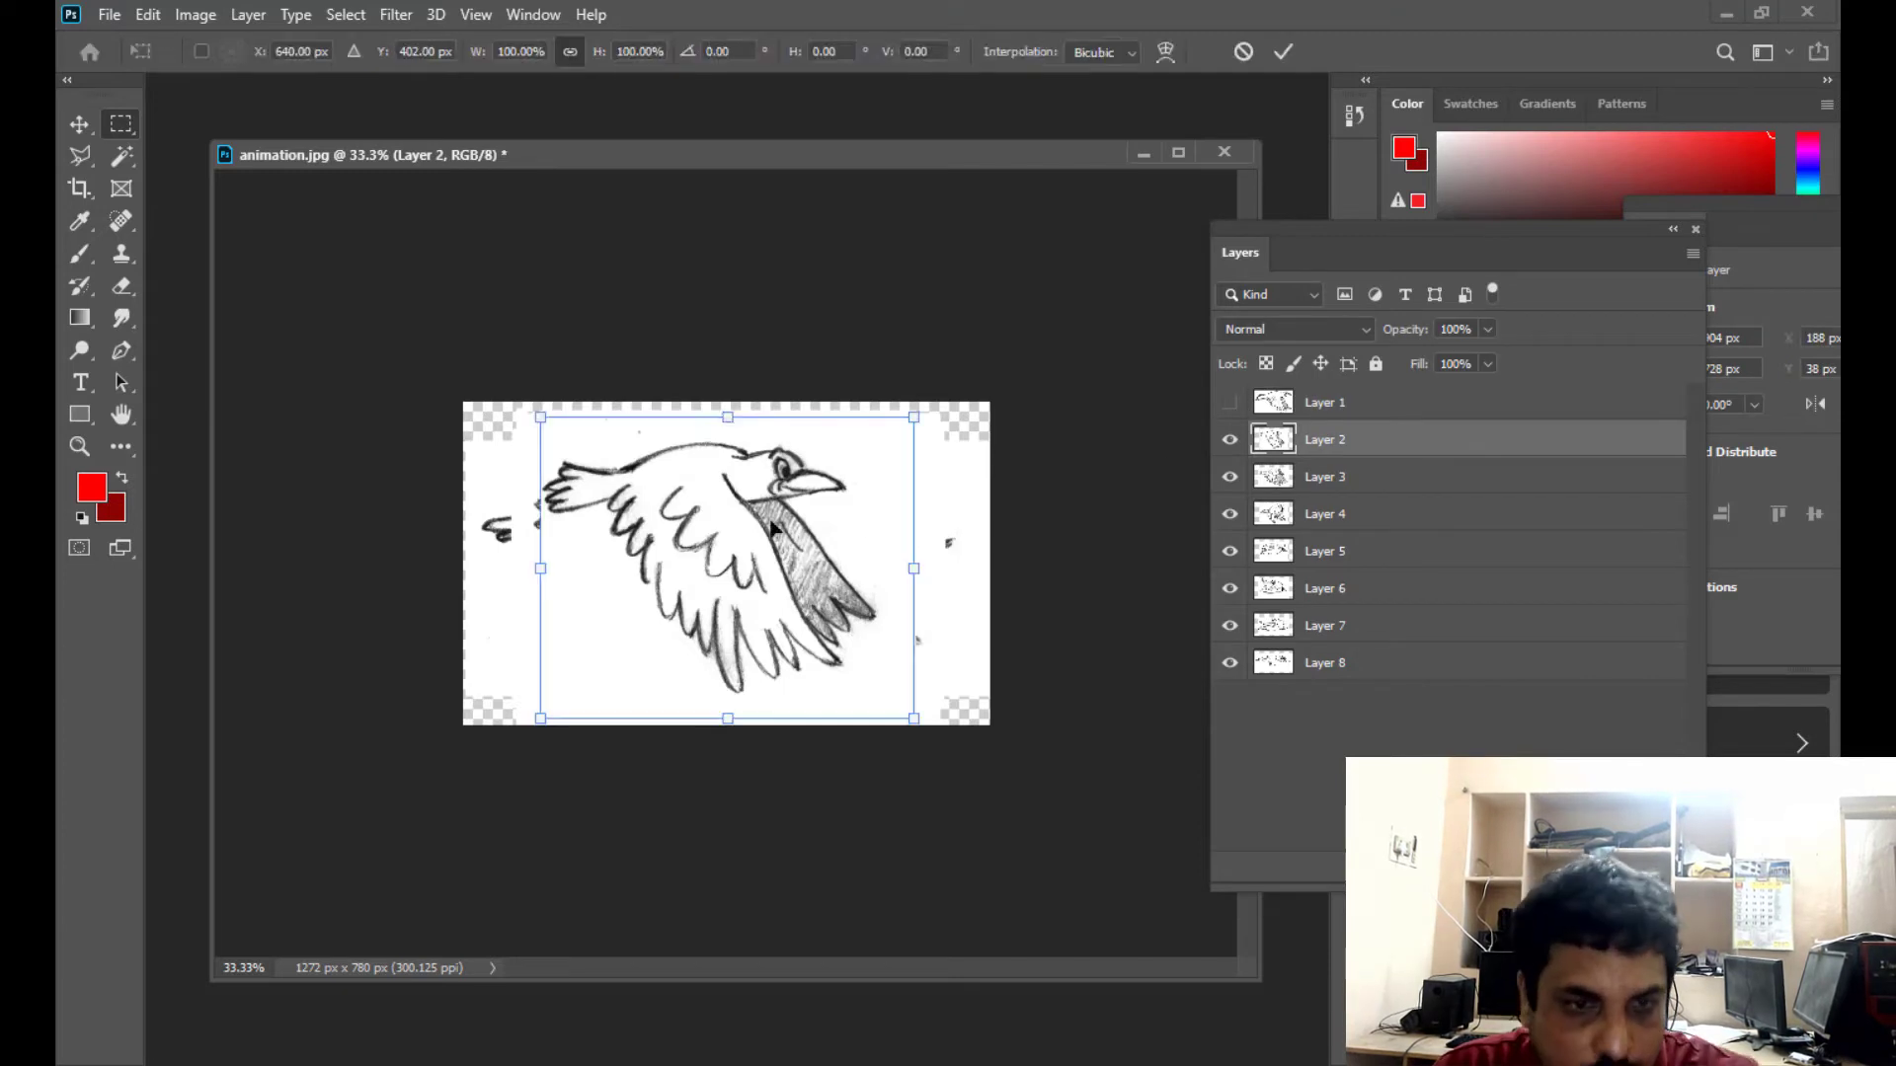
left_click_drag(730, 417, 730, 403)
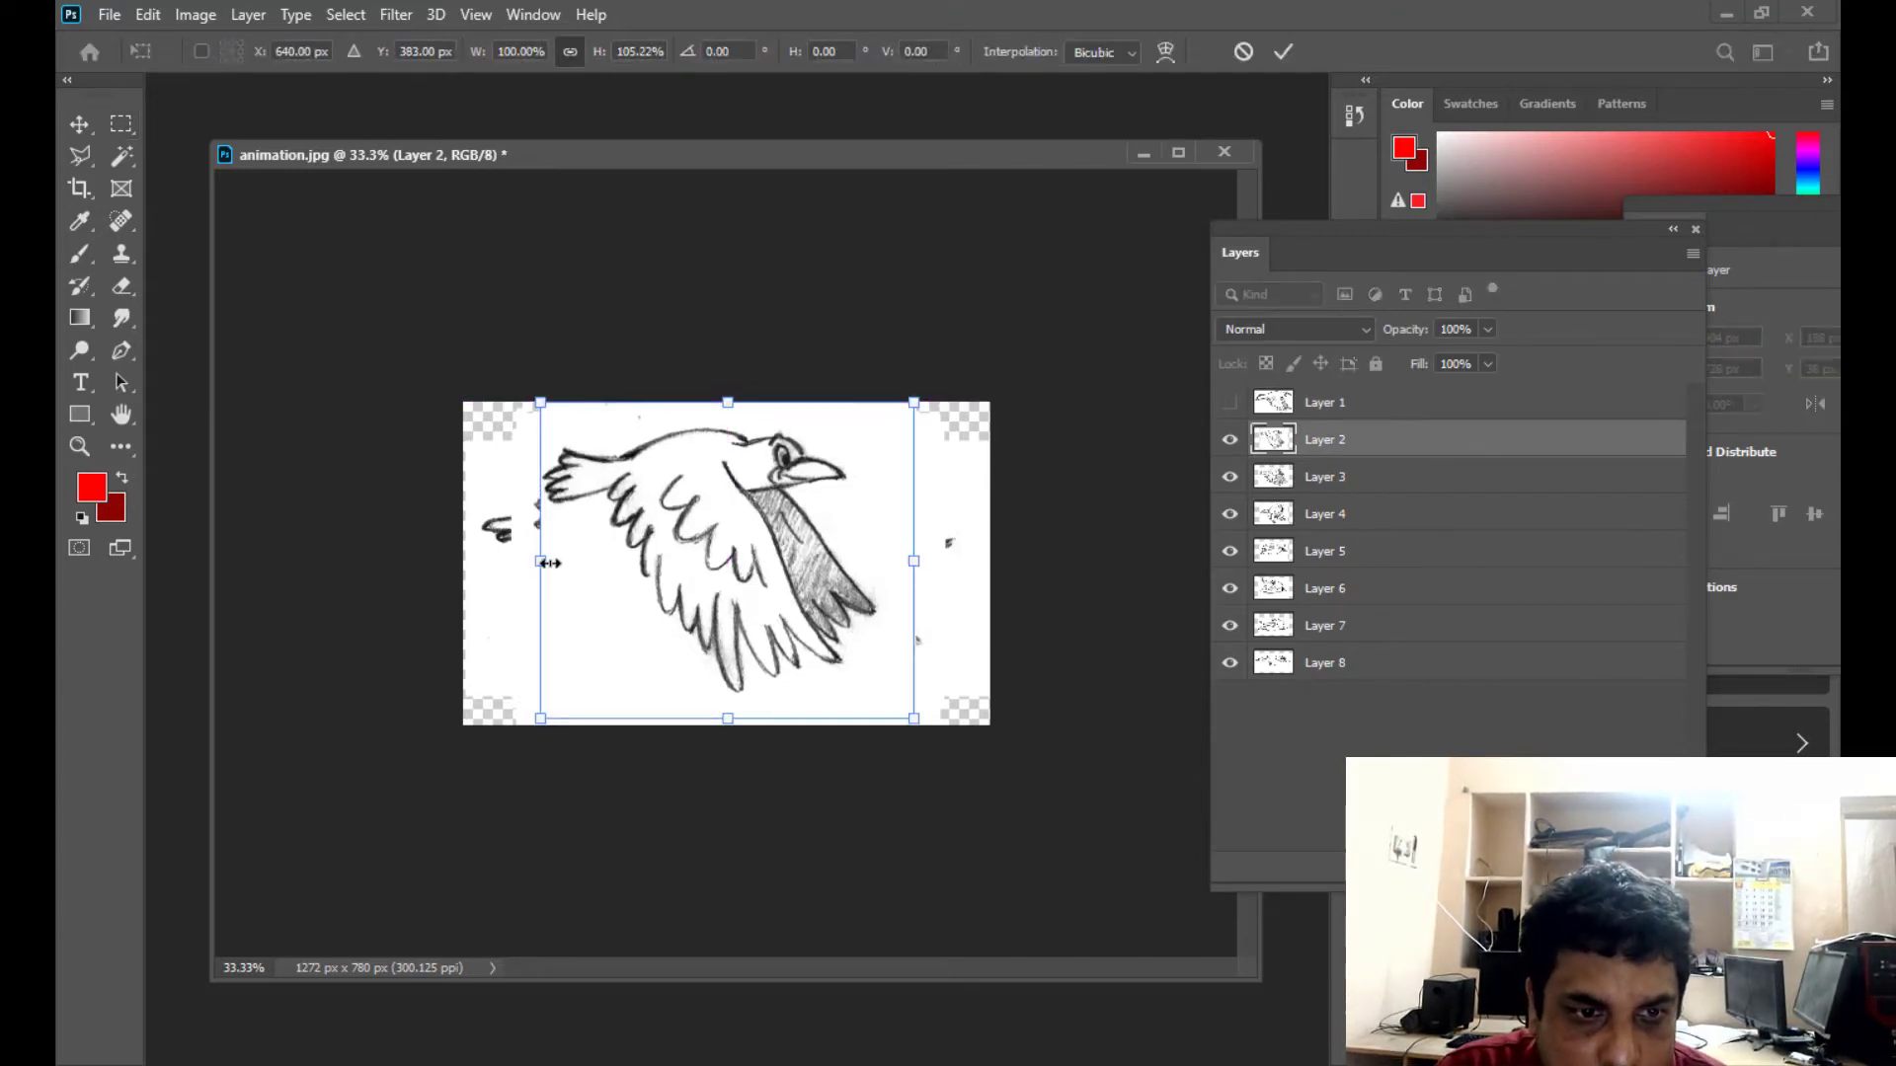
left_click_drag(540, 563, 463, 562)
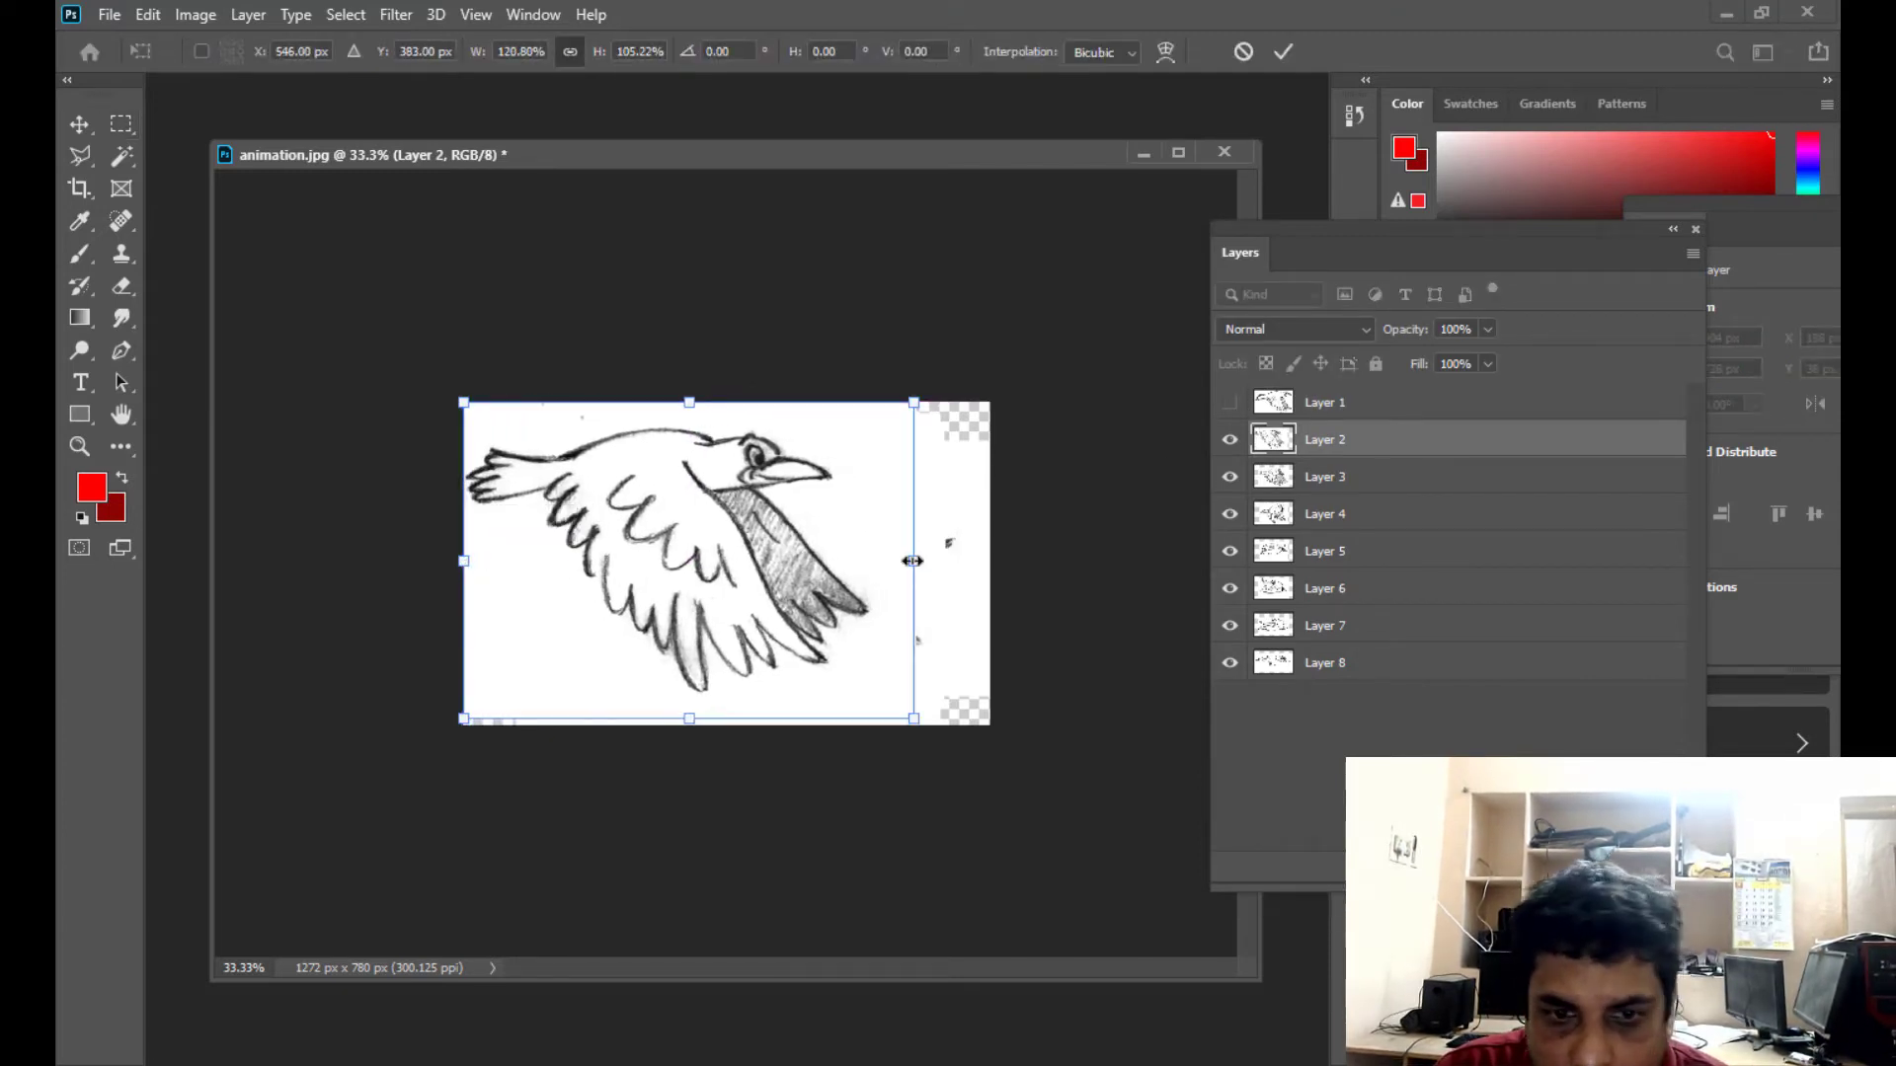
left_click_drag(915, 561, 989, 561)
left_click_drag(727, 719, 727, 726)
key("Return")
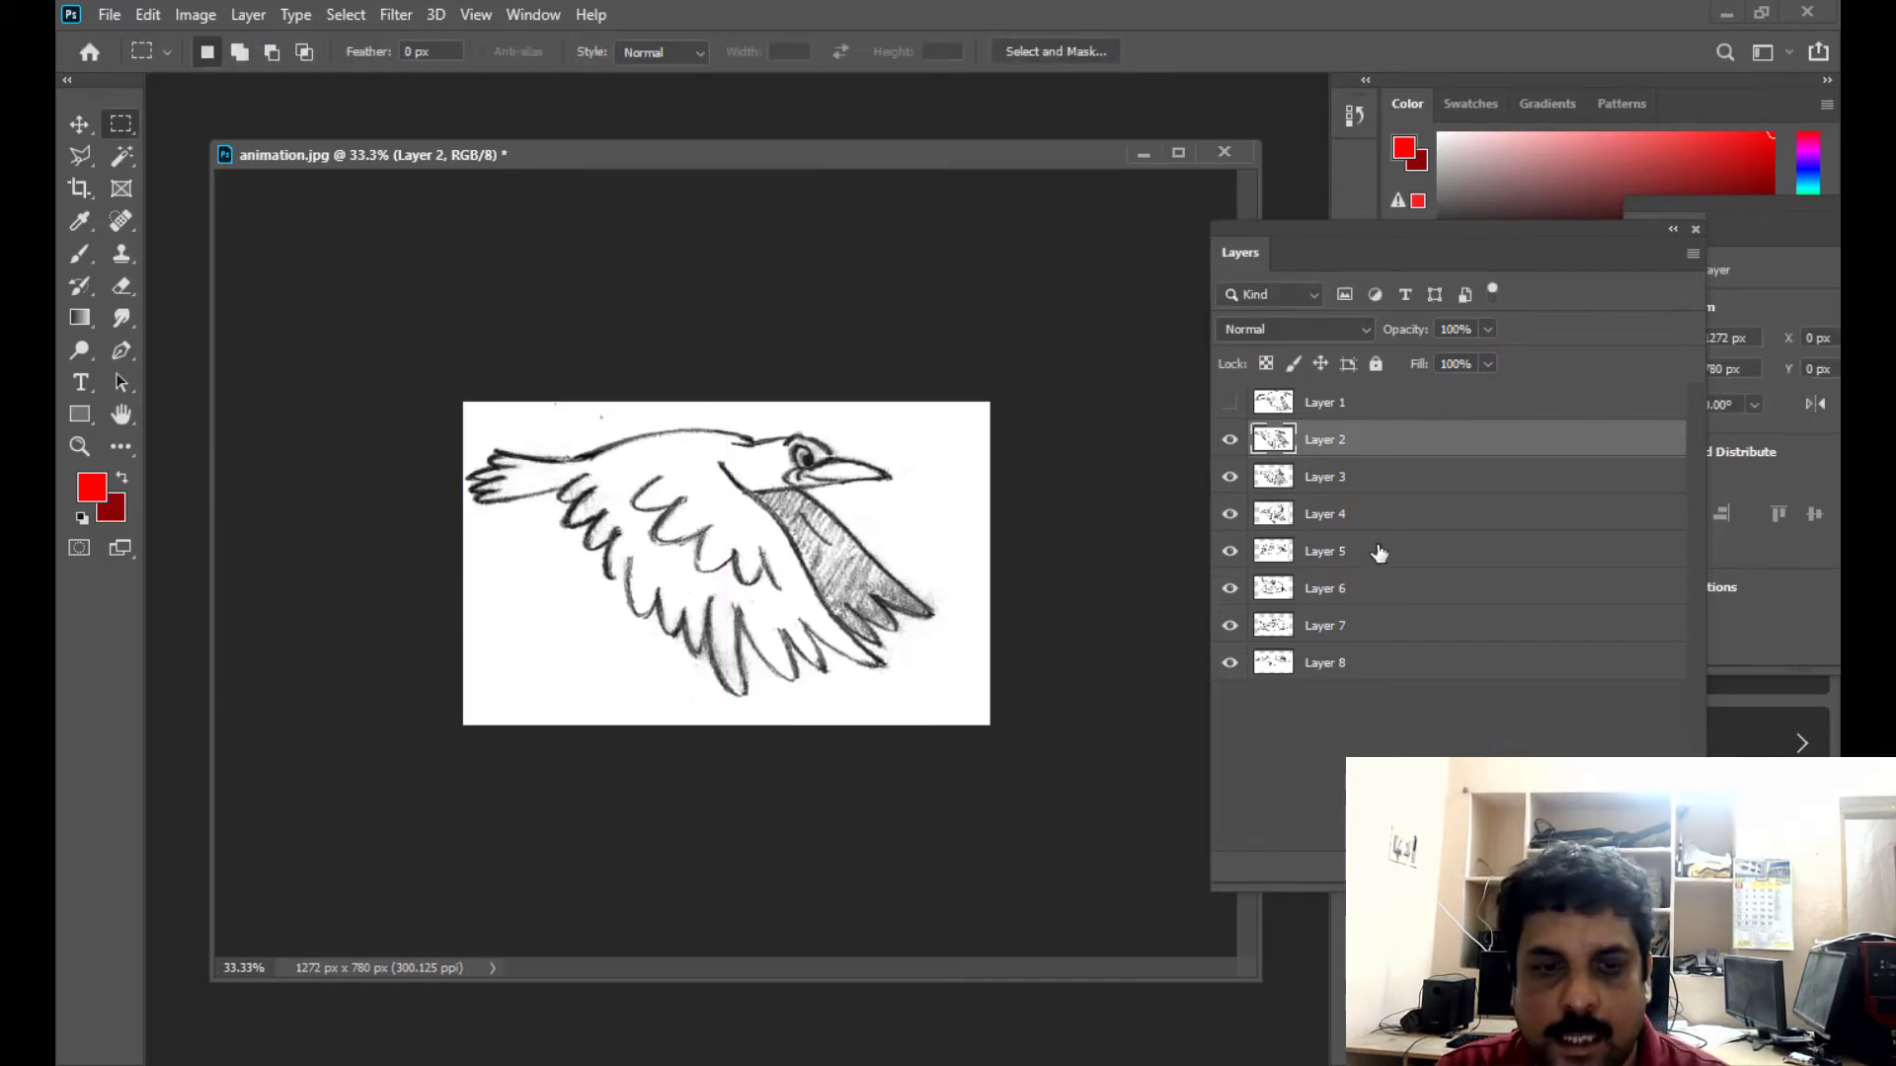
- Hide Layer 2 and stretch Layer 3 with Free Transform on all four sides until it fills the whole canvas
left_click(1230, 440)
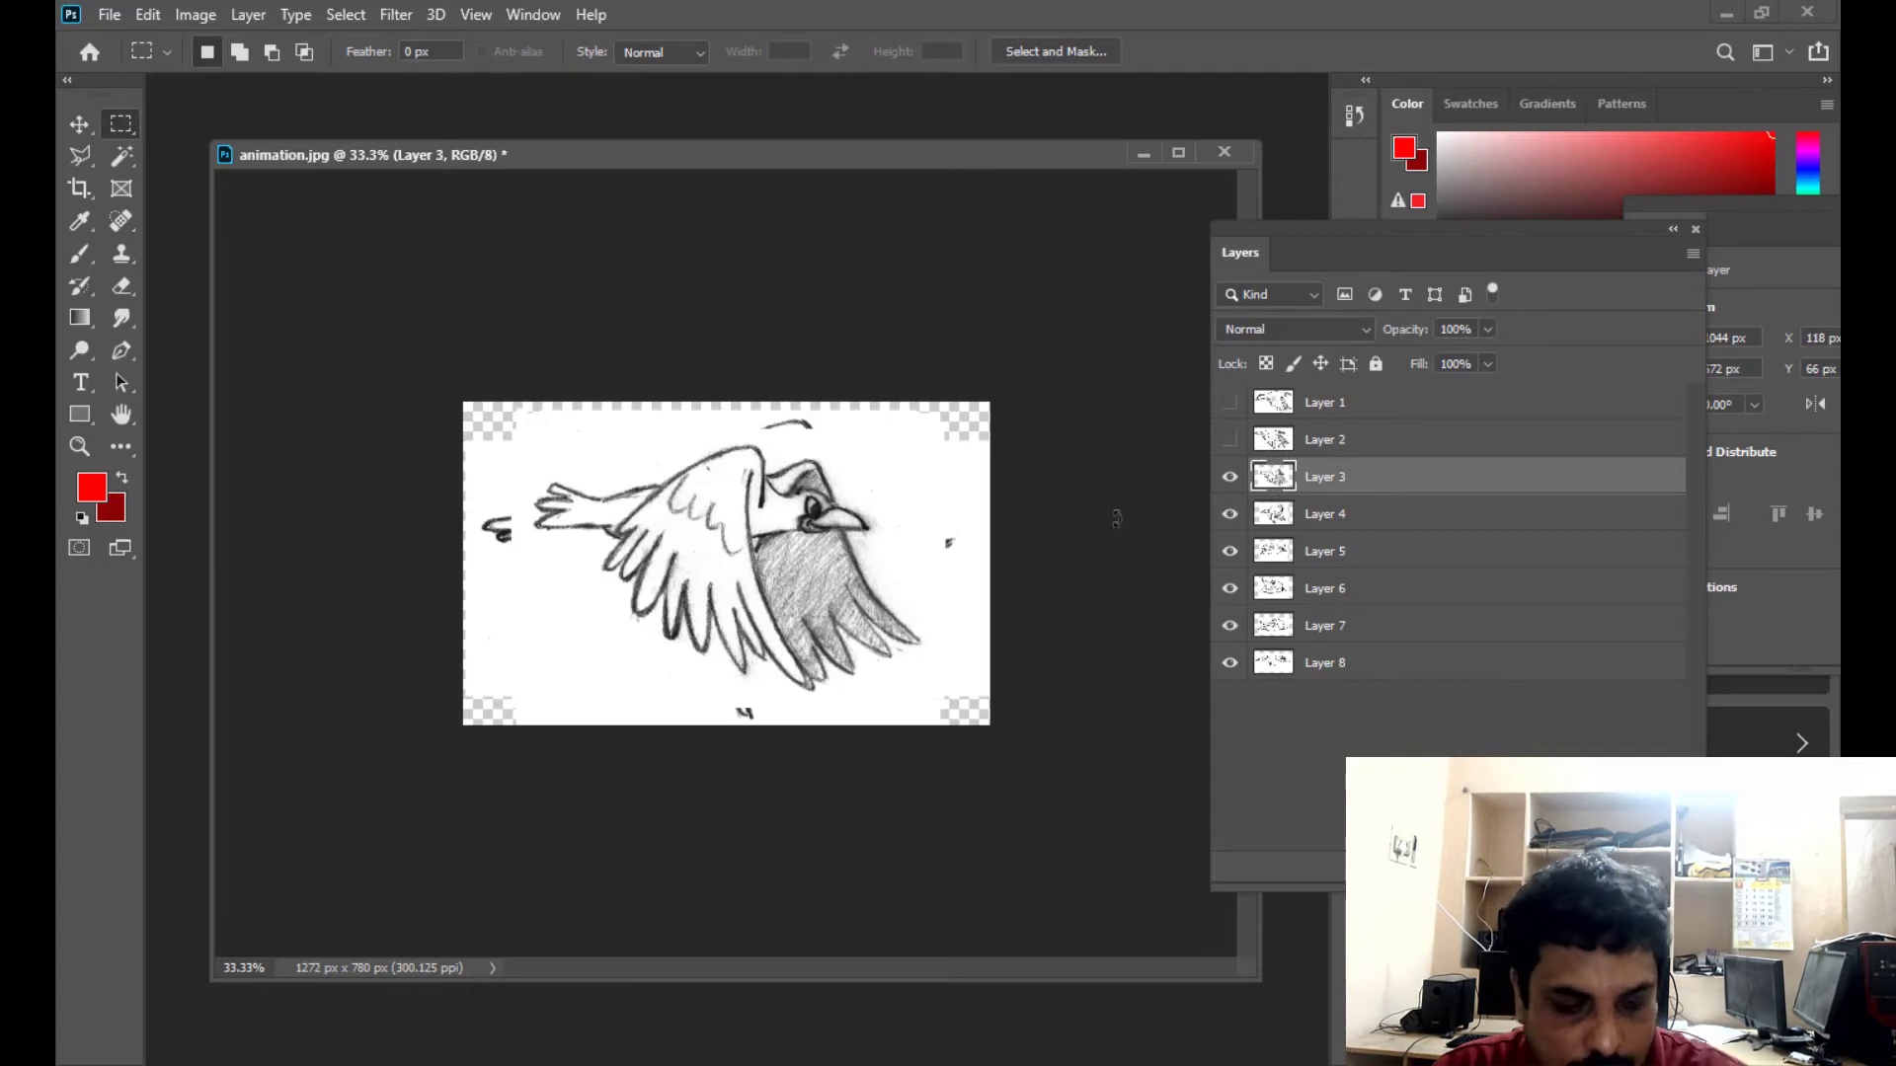
key("ctrl+t")
left_click_drag(727, 426, 730, 397)
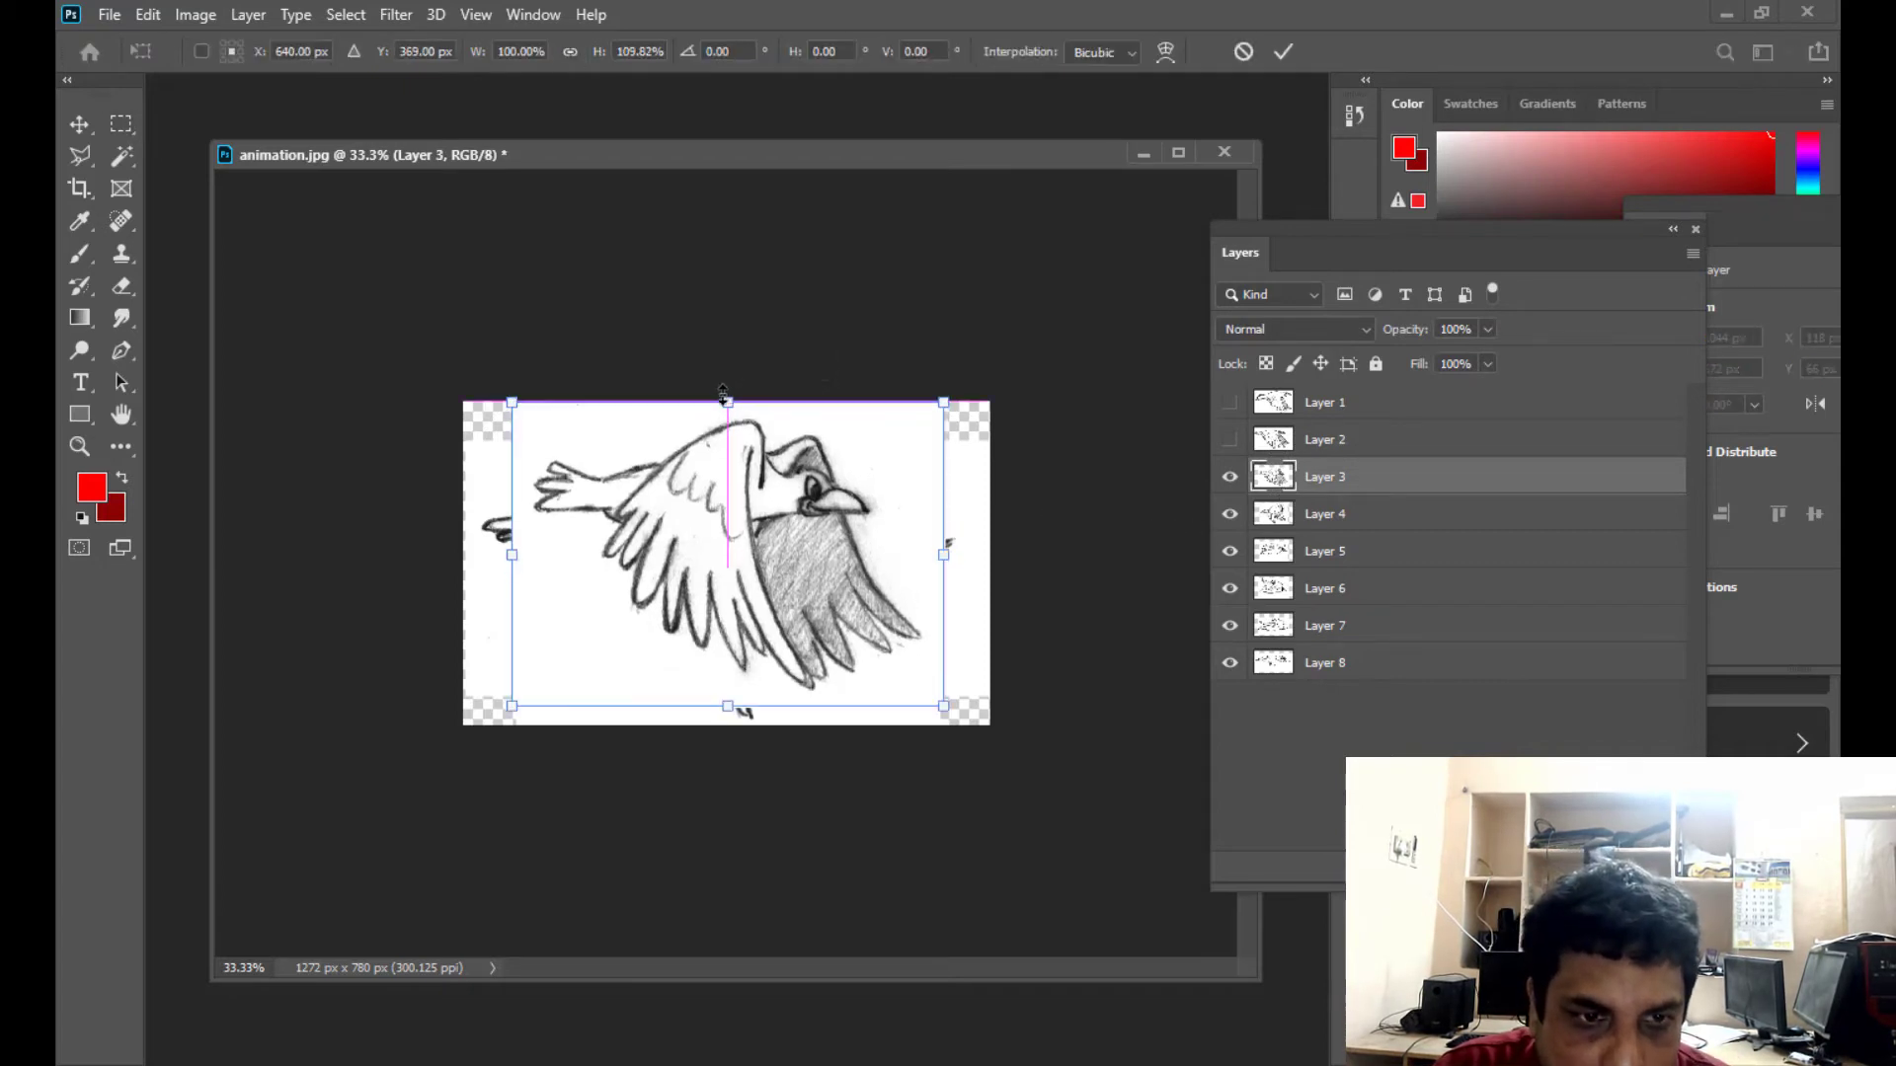
left_click_drag(511, 556, 464, 552)
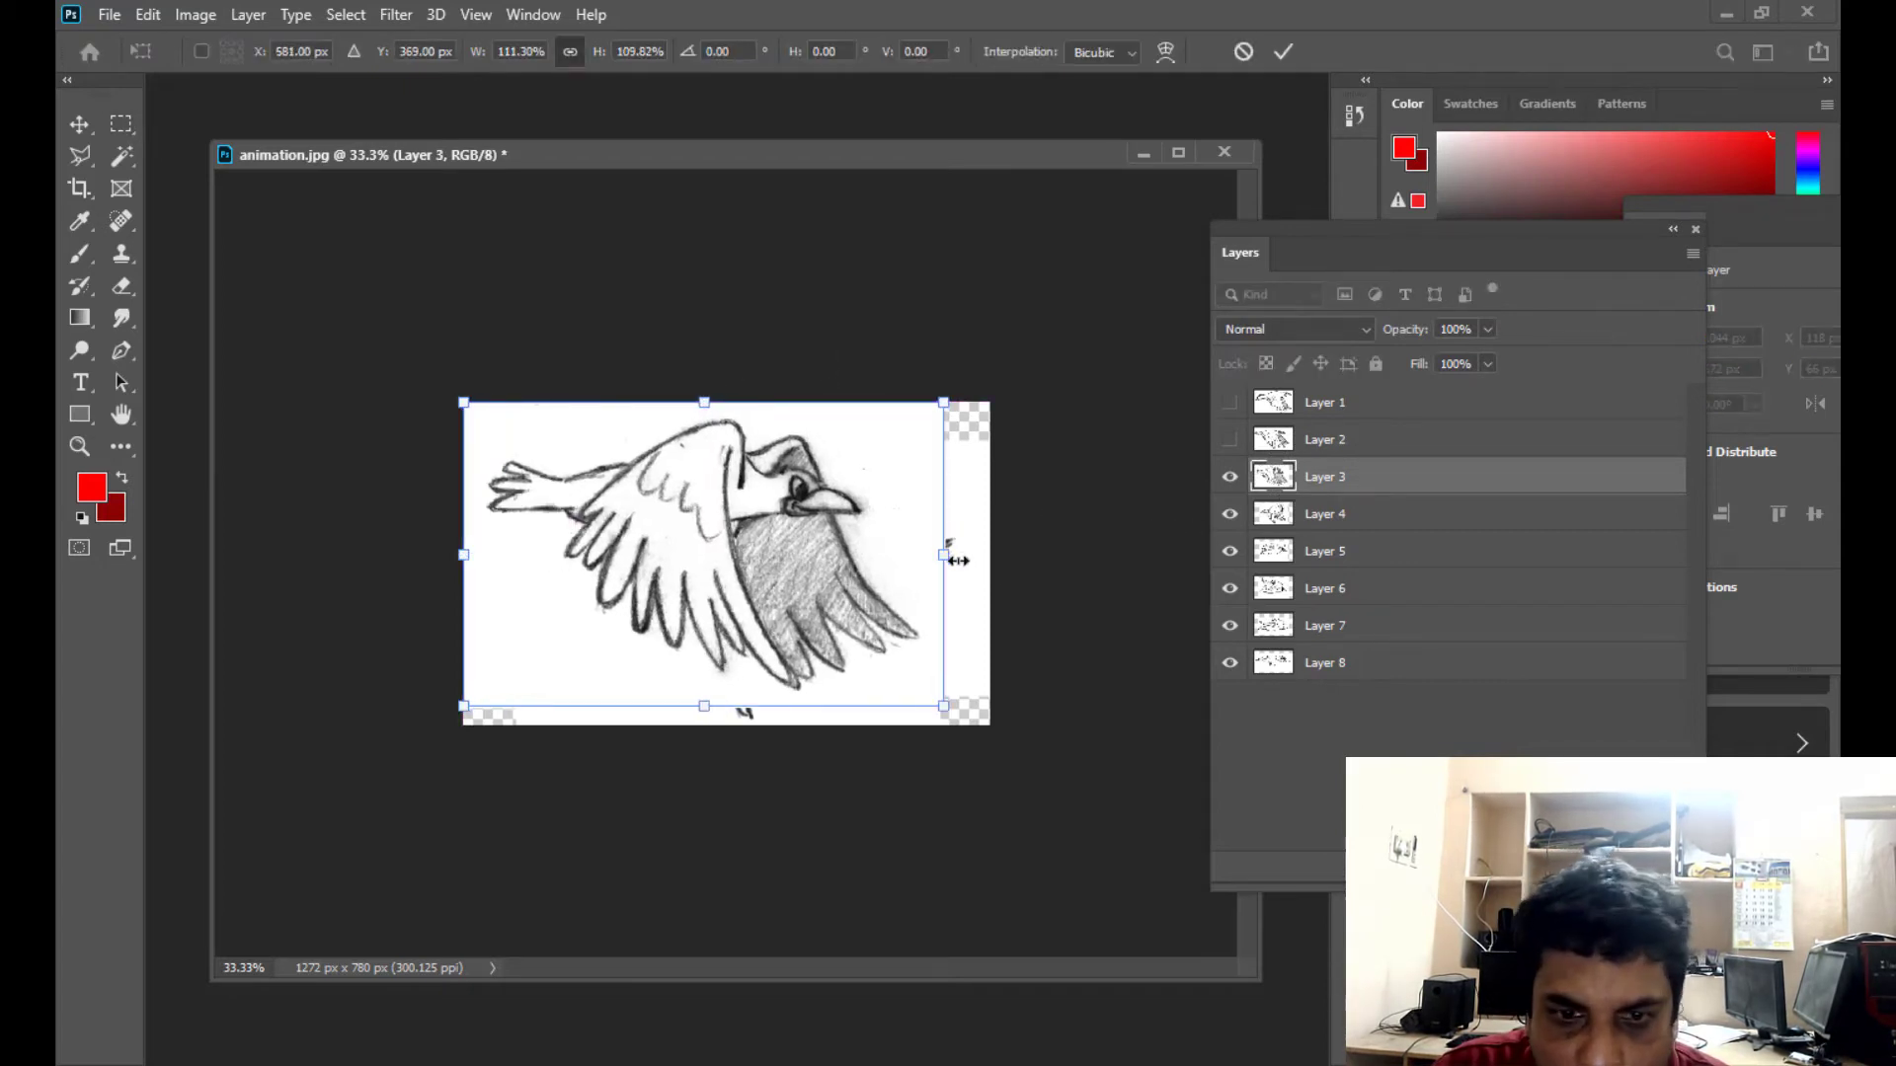
left_click_drag(950, 554, 990, 556)
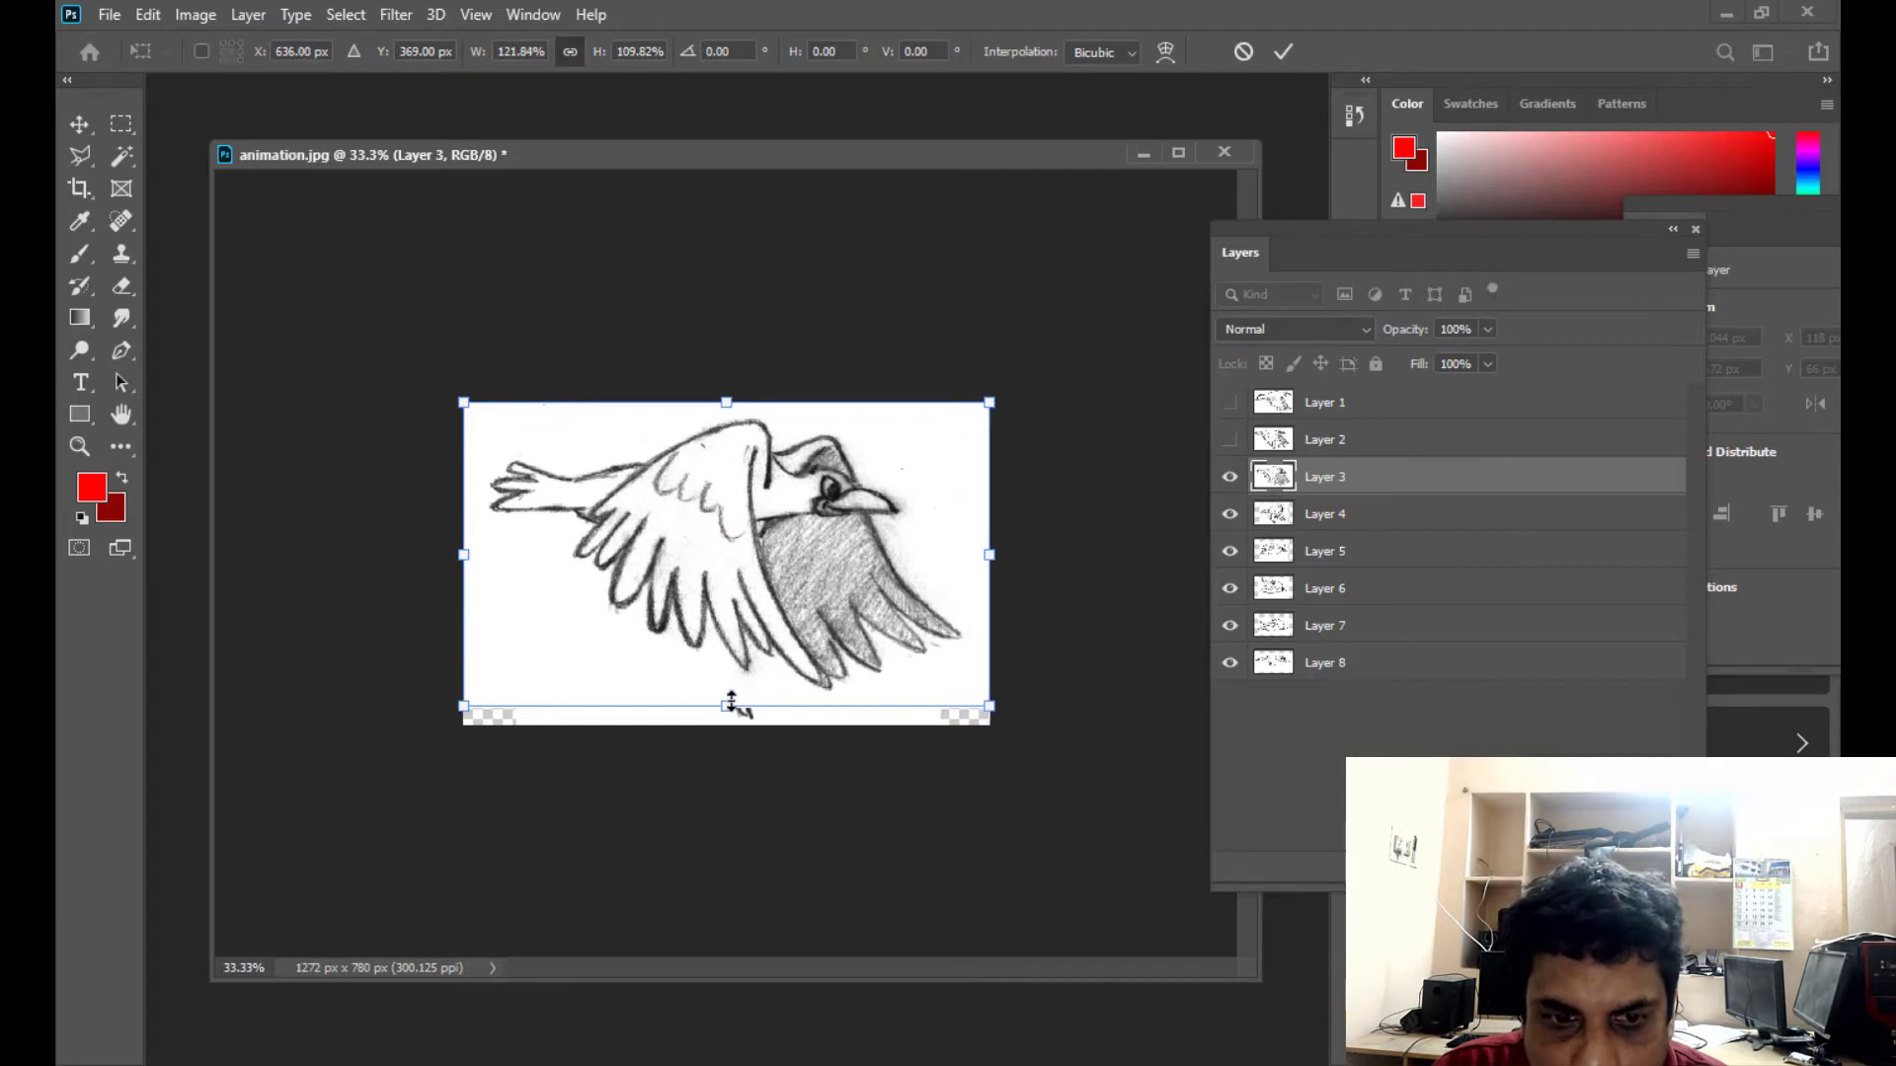
left_click_drag(728, 707, 731, 717)
key("Return")
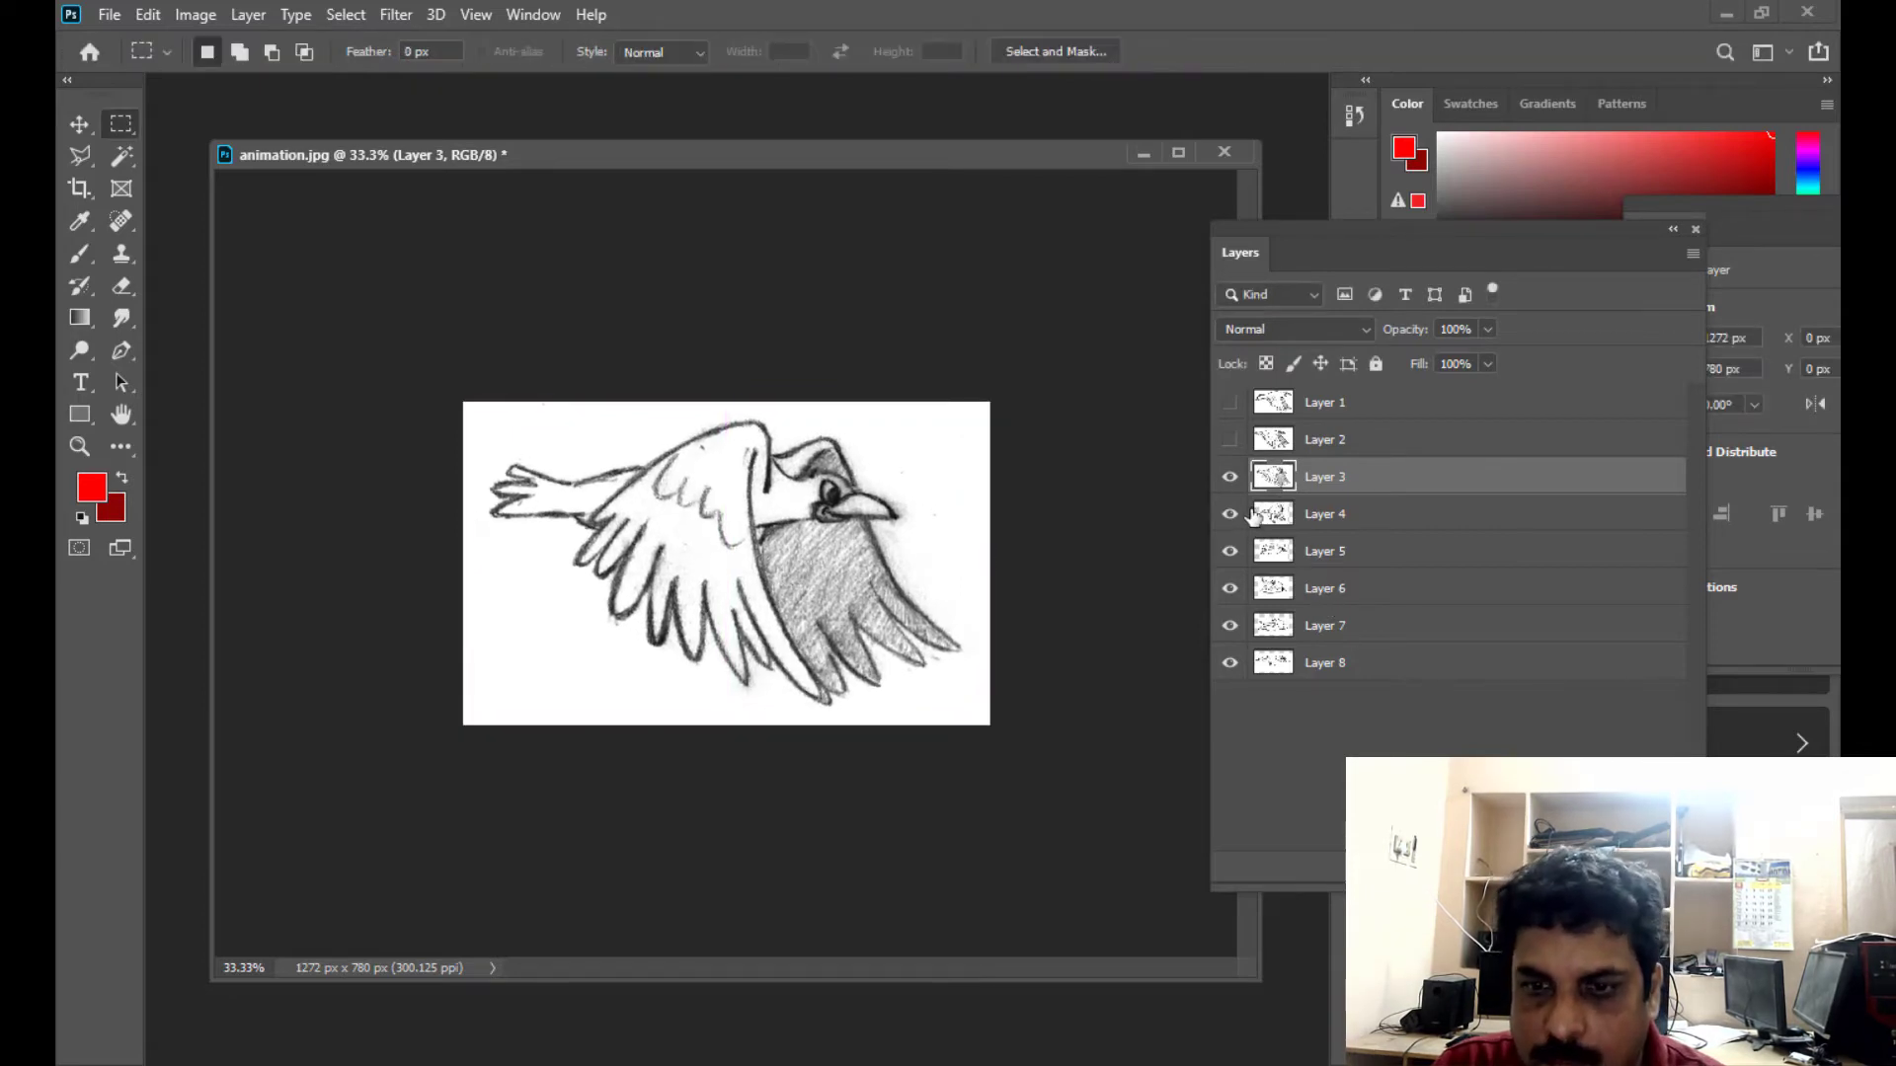
- Hide Layer 3 and stretch Layer 4 upward and sideways with Free Transform until it covers the whole canvas
left_click(1229, 477)
left_click(1362, 513)
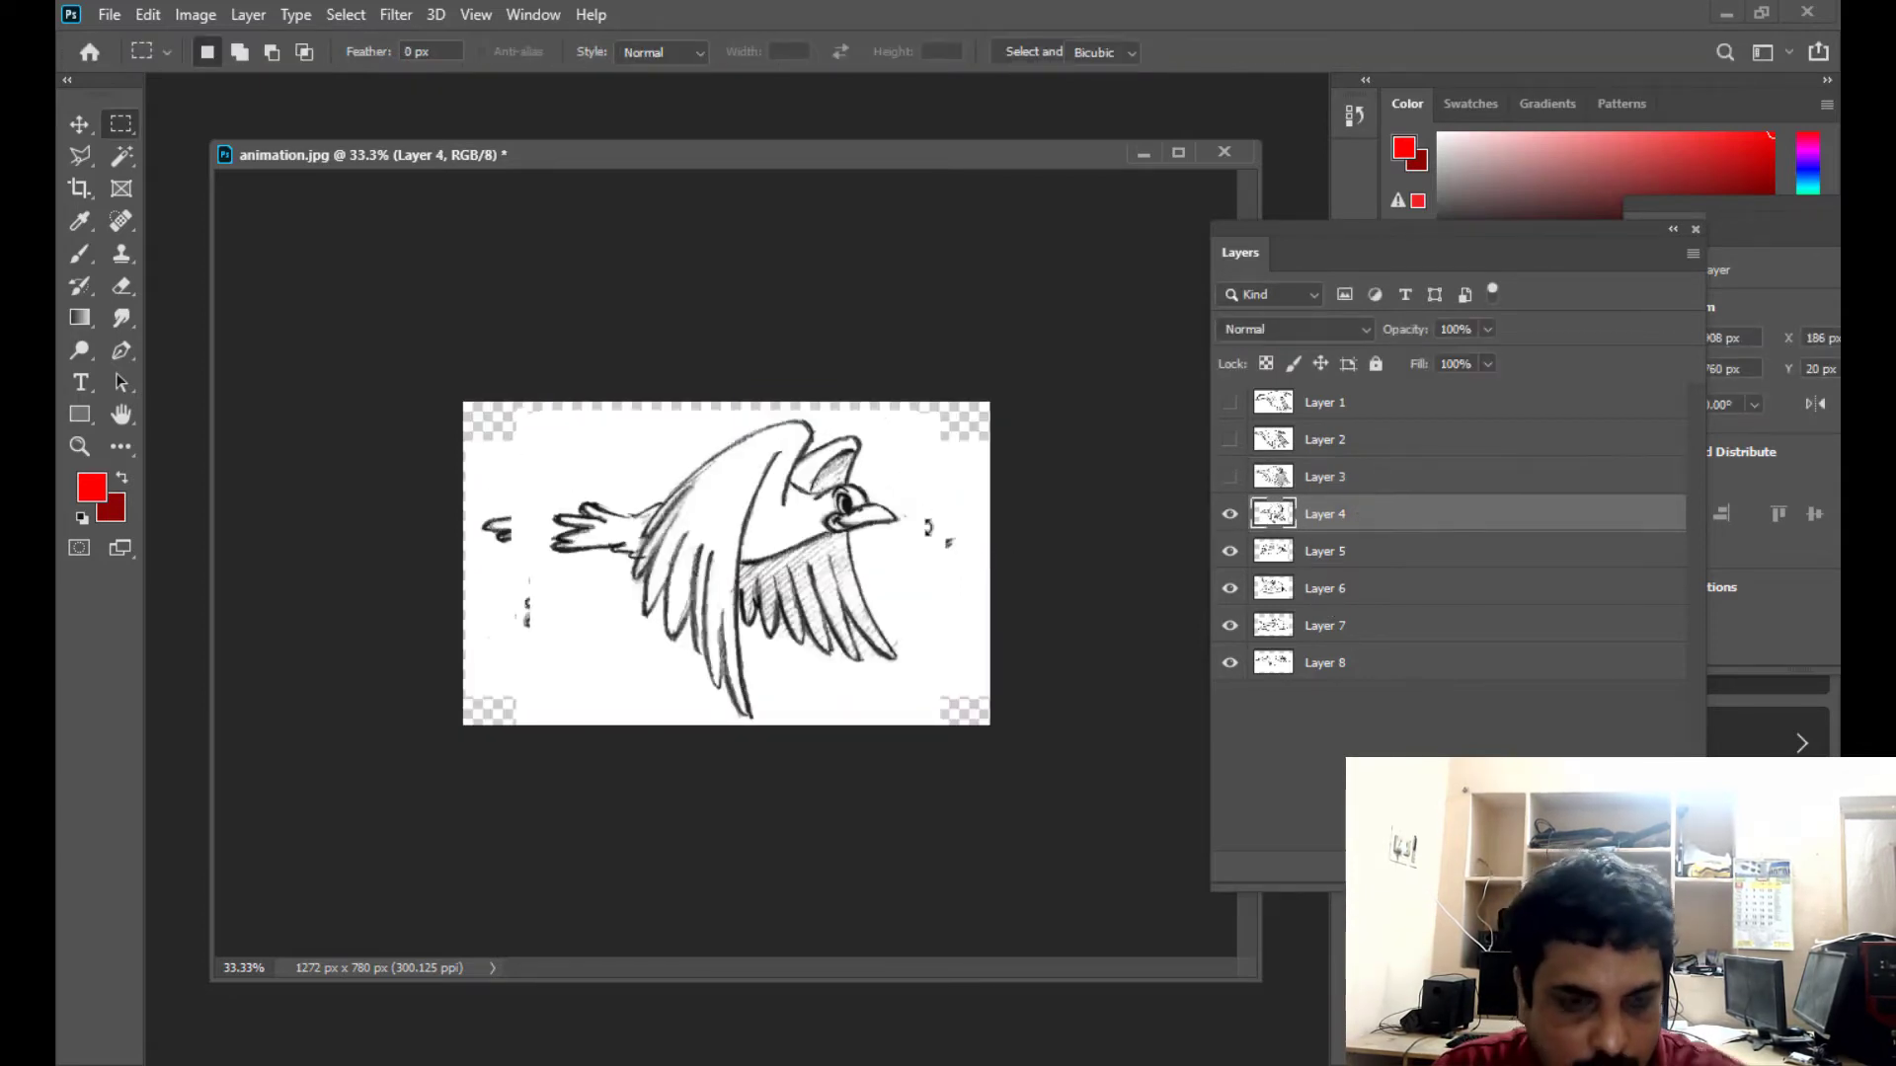
key("ctrl+t")
left_click_drag(729, 403, 732, 396)
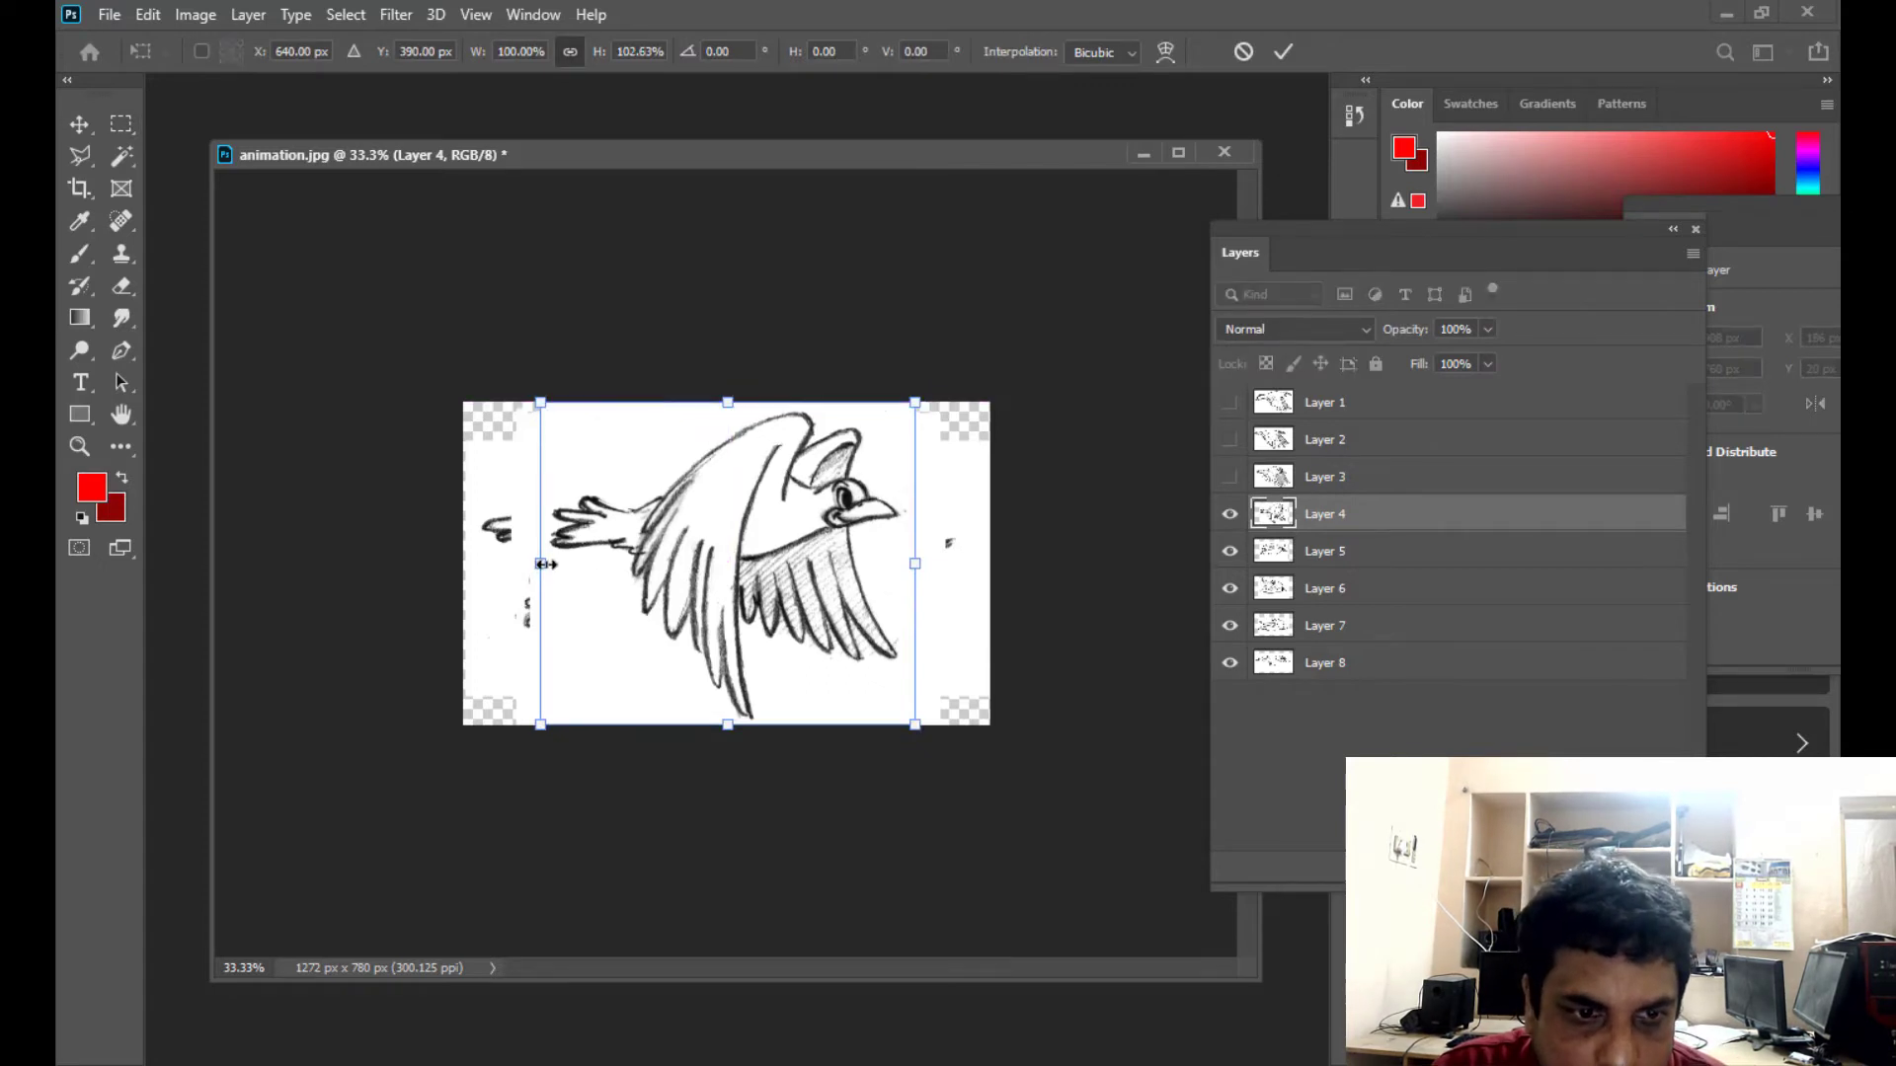
left_click_drag(540, 563, 463, 564)
left_click_drag(917, 564, 989, 564)
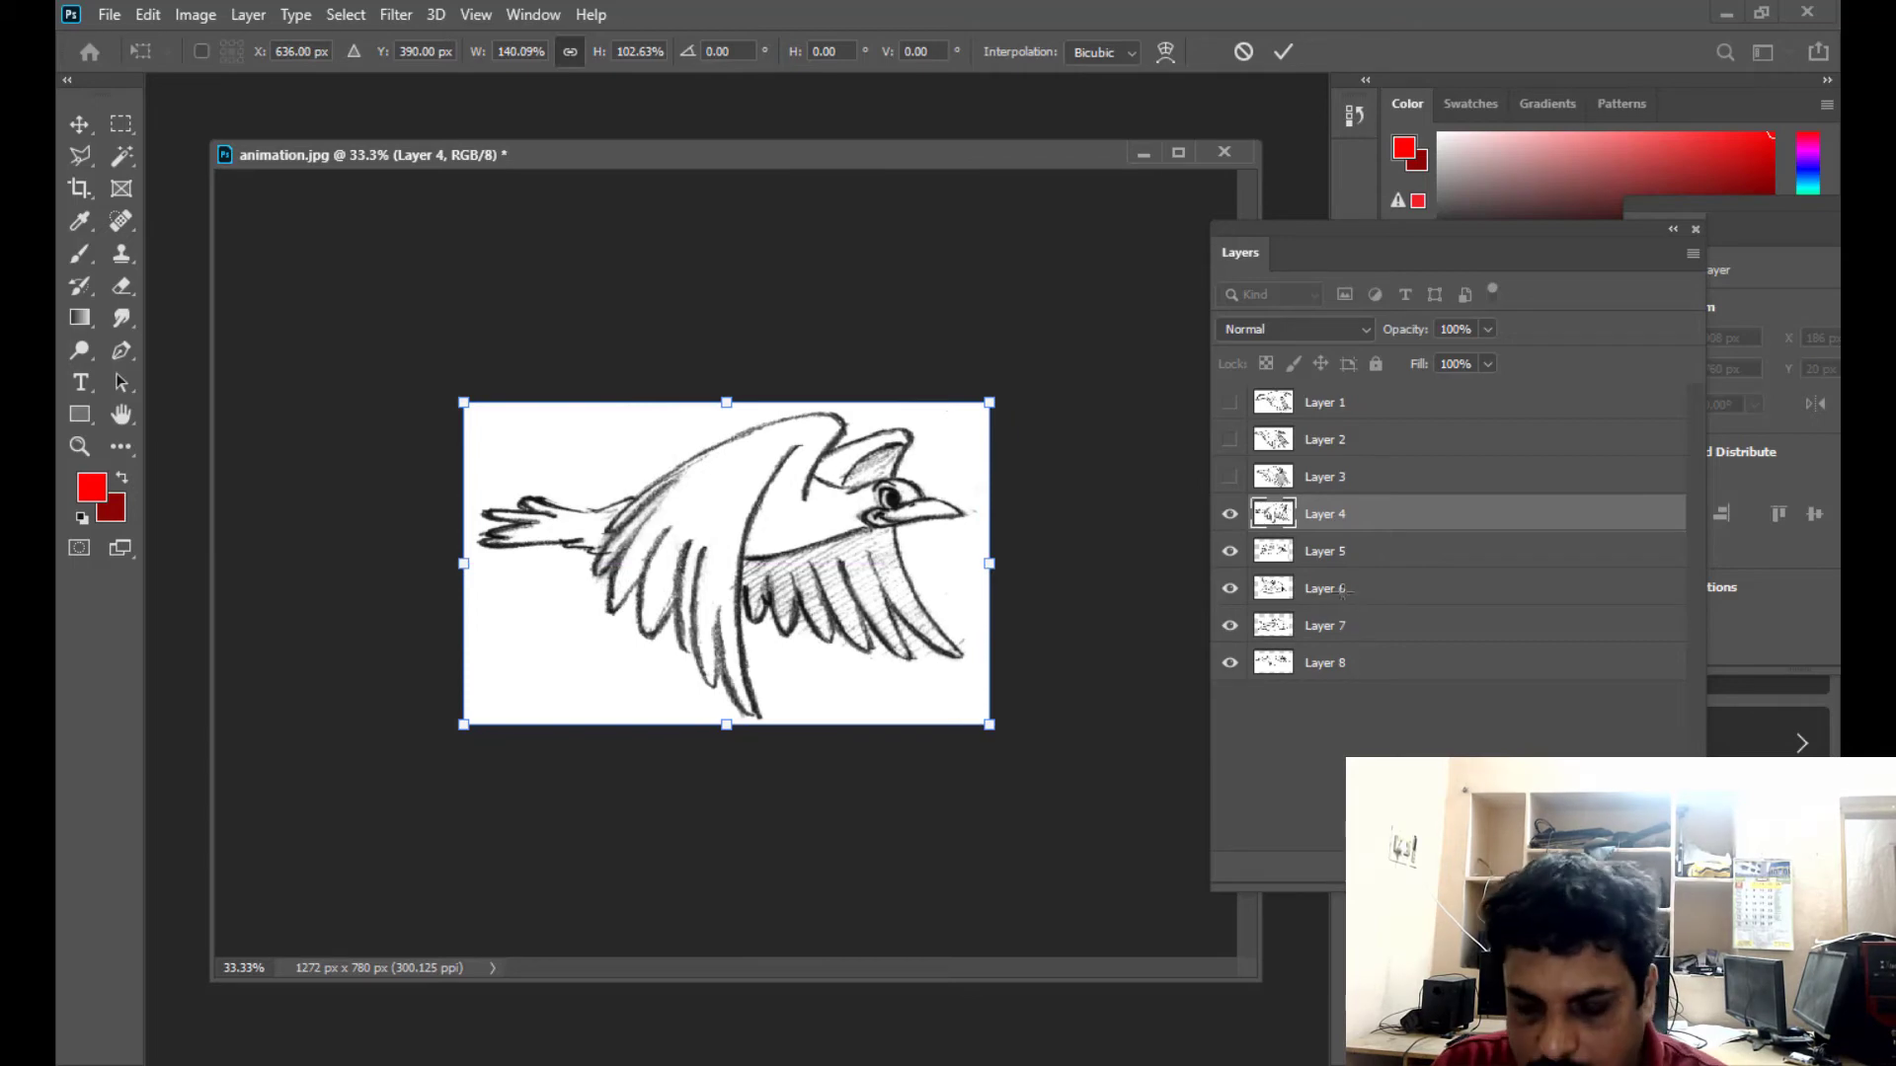
key("Return")
- Hide Layer 4 and stretch Layer 5 with Free Transform on all four sides until it fills the canvas
left_click(1230, 513)
left_click(1368, 564)
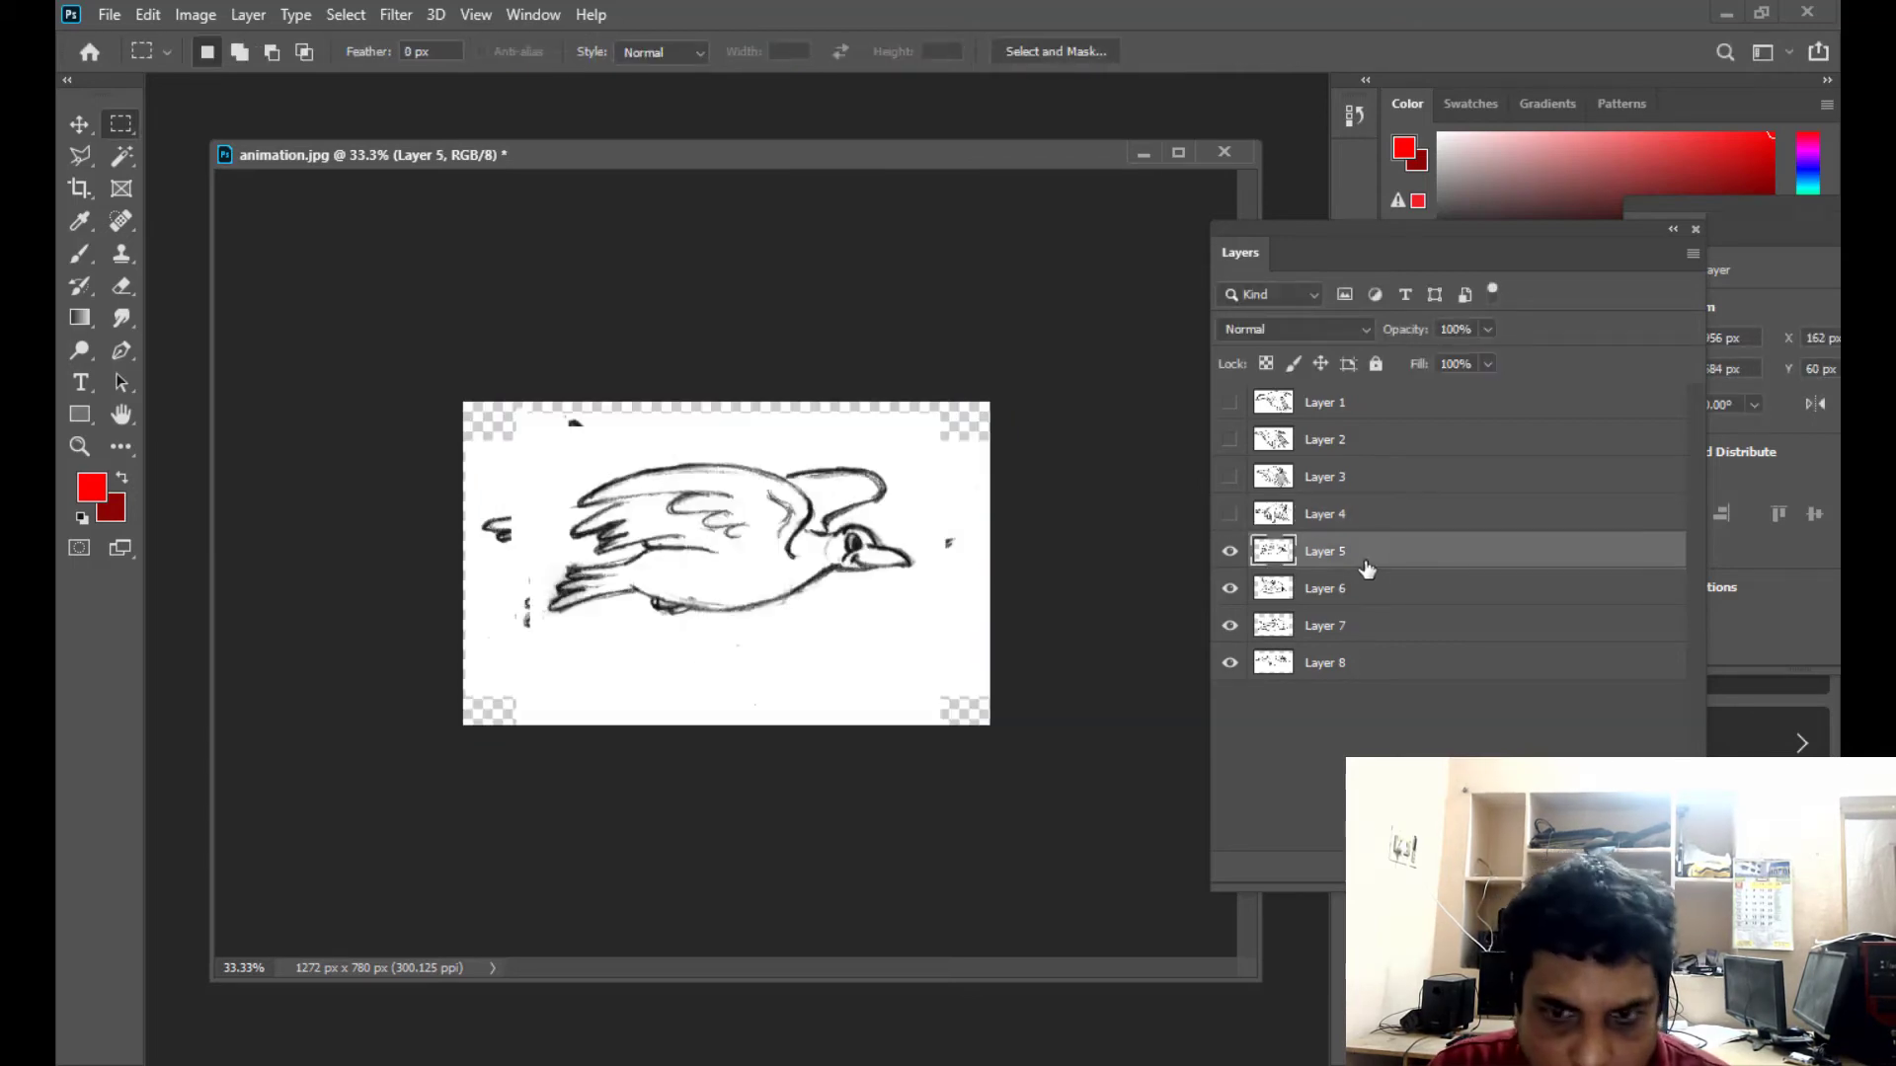
key("ctrl+t")
left_click_drag(729, 416, 731, 401)
left_click_drag(530, 559, 464, 557)
left_click_drag(933, 555, 989, 563)
left_click_drag(727, 707, 727, 728)
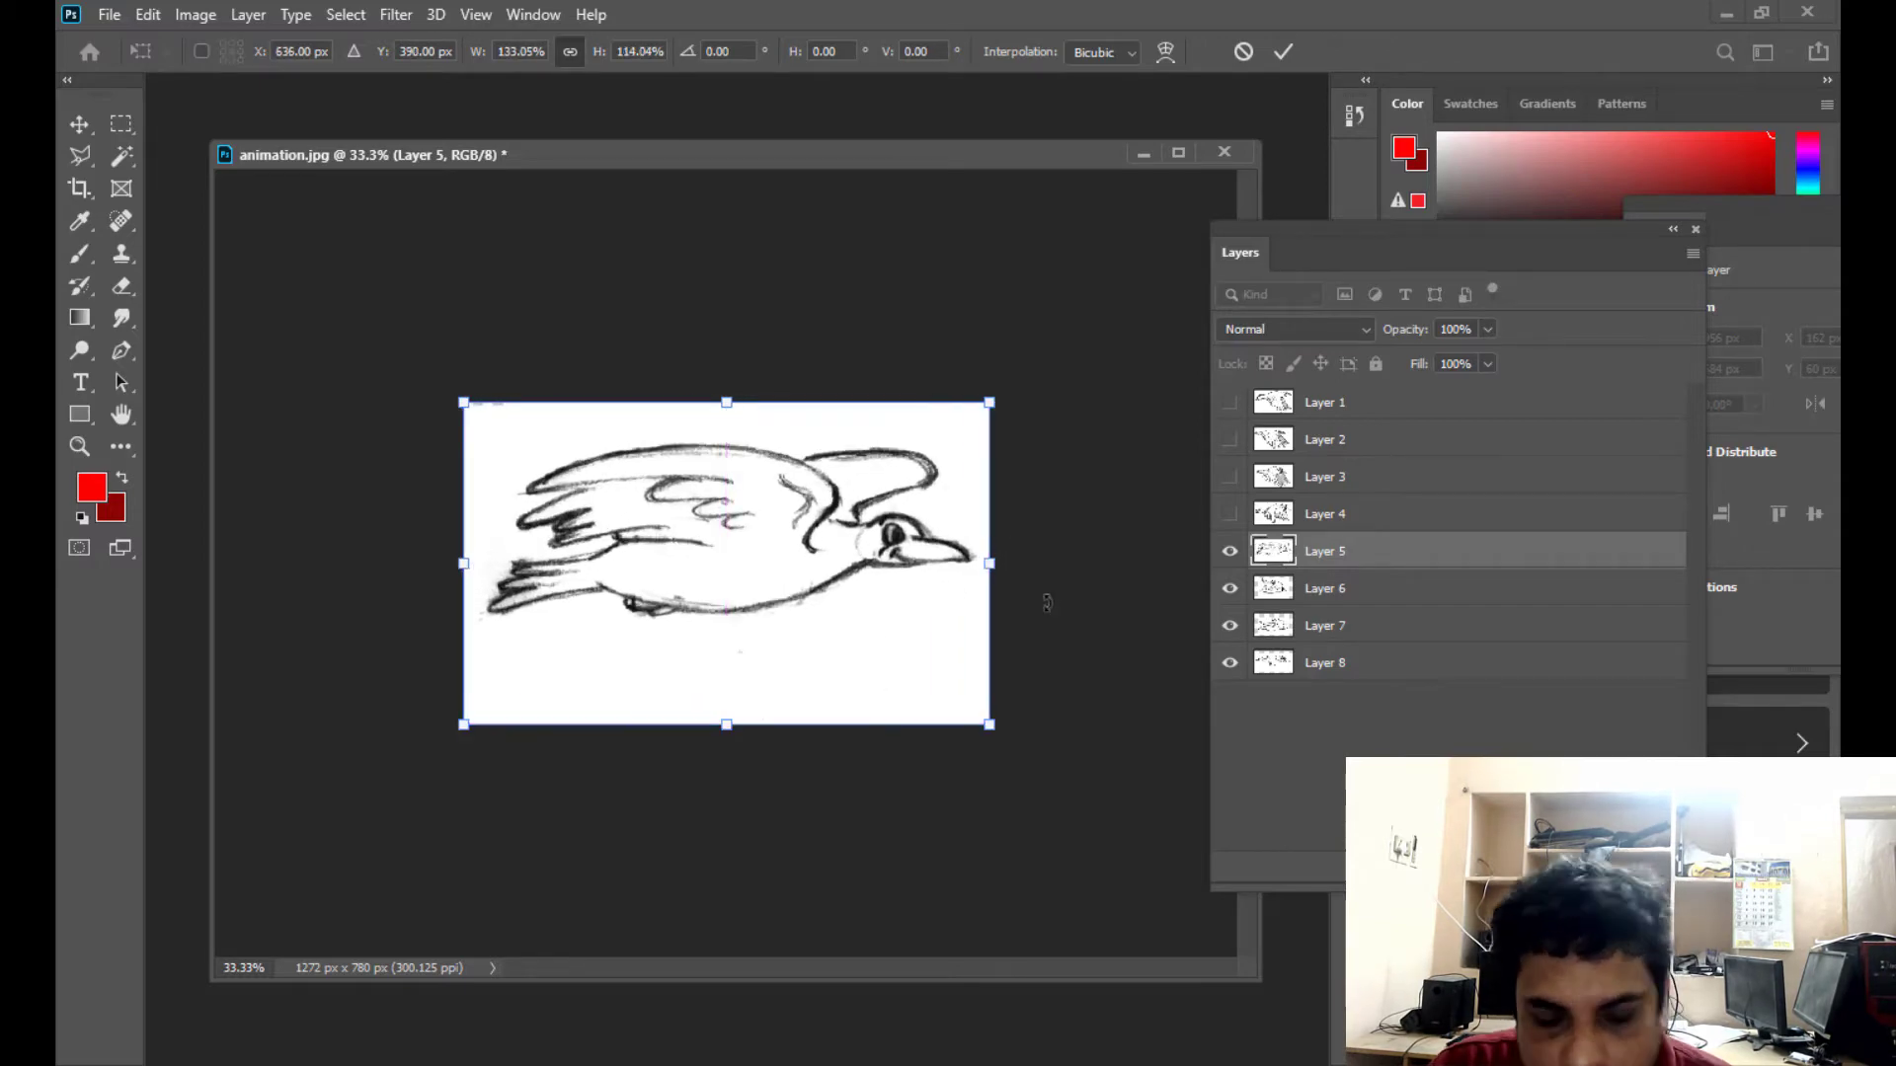
key("Return")
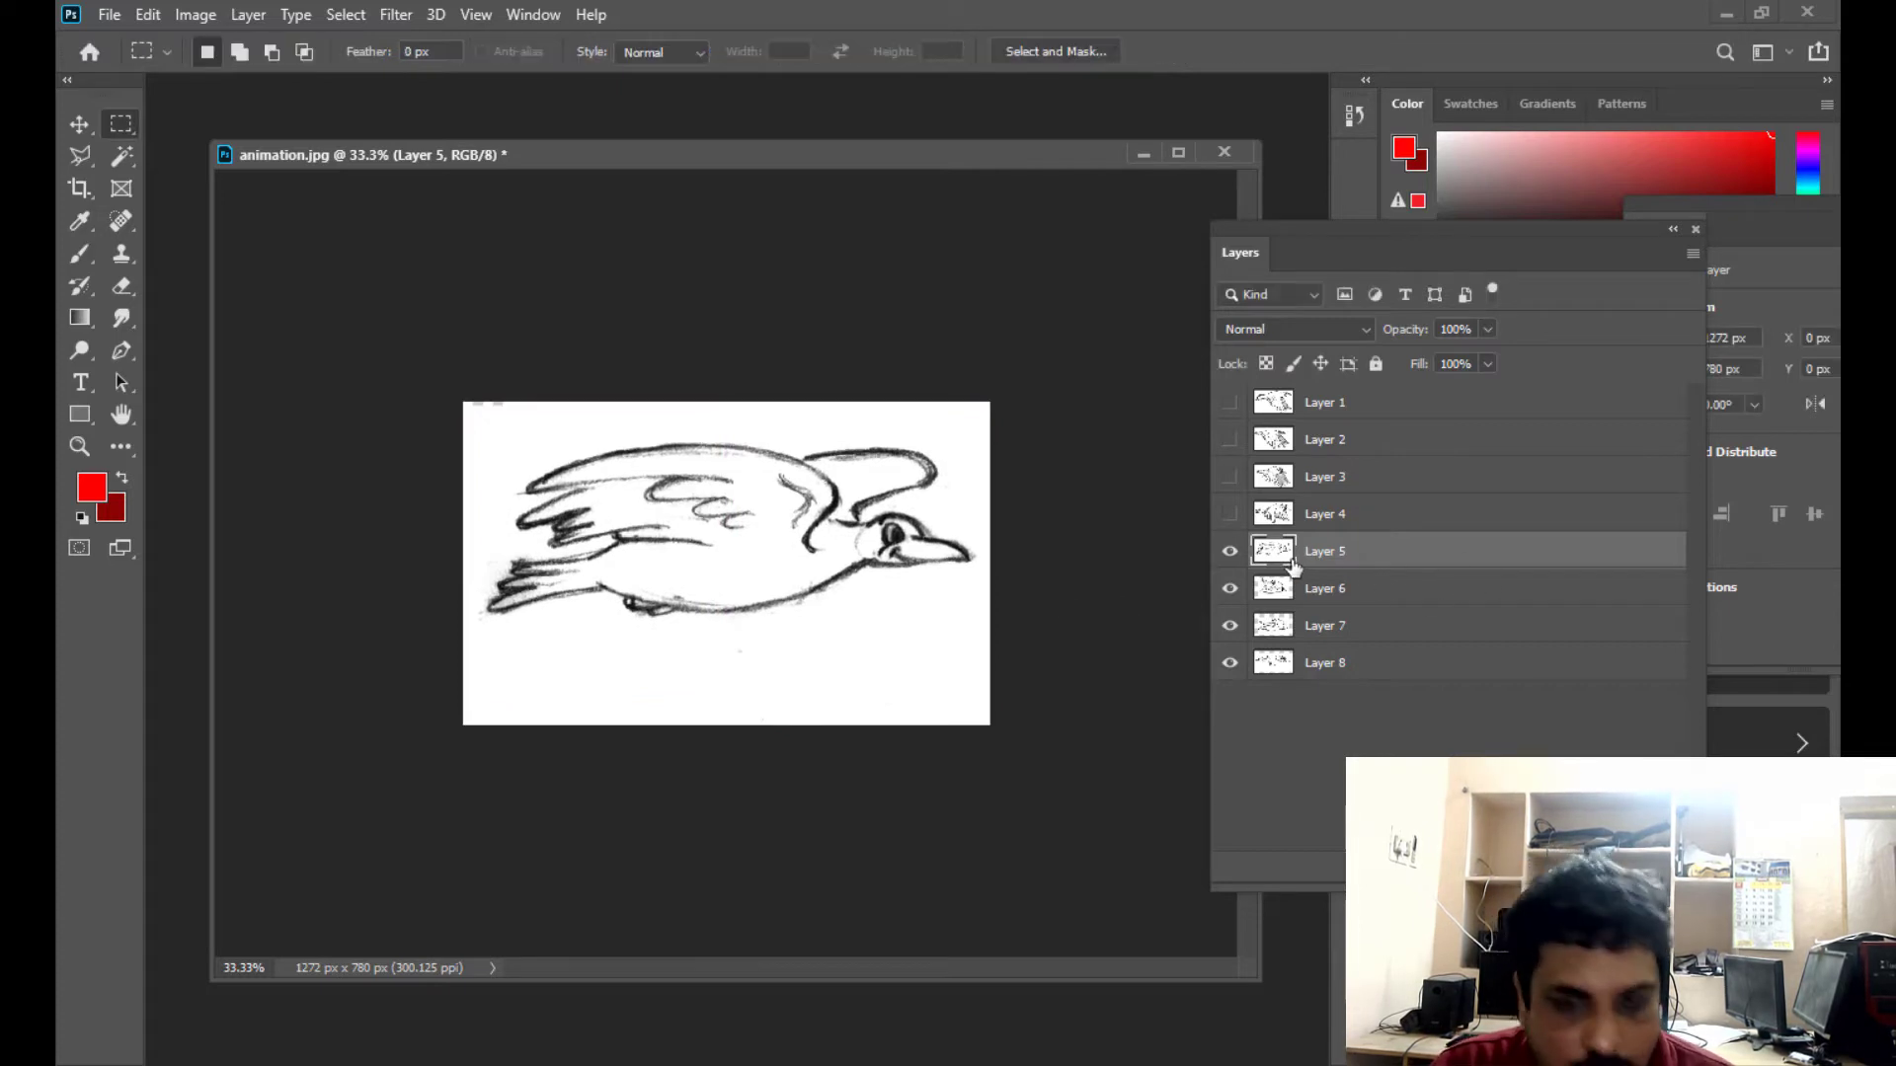
- Hide Layer 5 and stretch Layer 6 with Free Transform to the canvas's upper and left edges
left_click(1230, 551)
left_click(1362, 594)
key("ctrl+t")
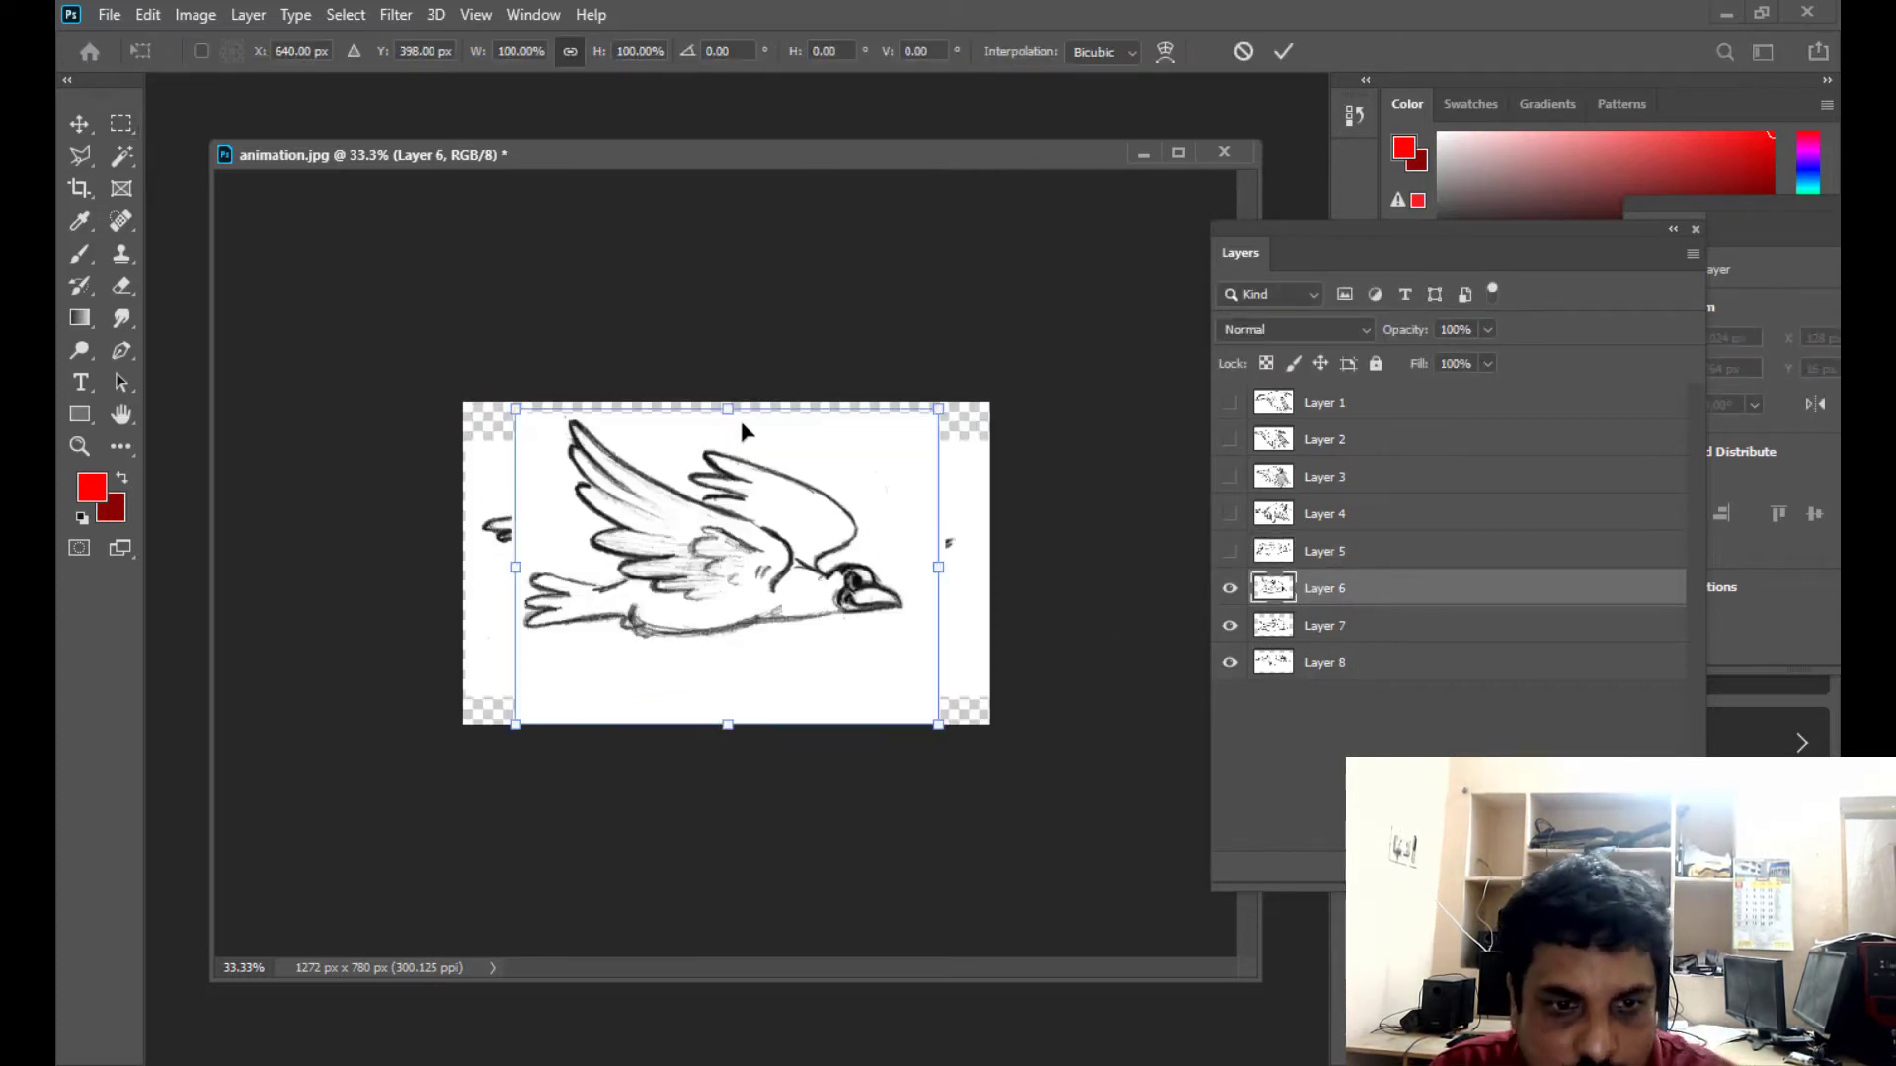
left_click_drag(728, 411, 729, 401)
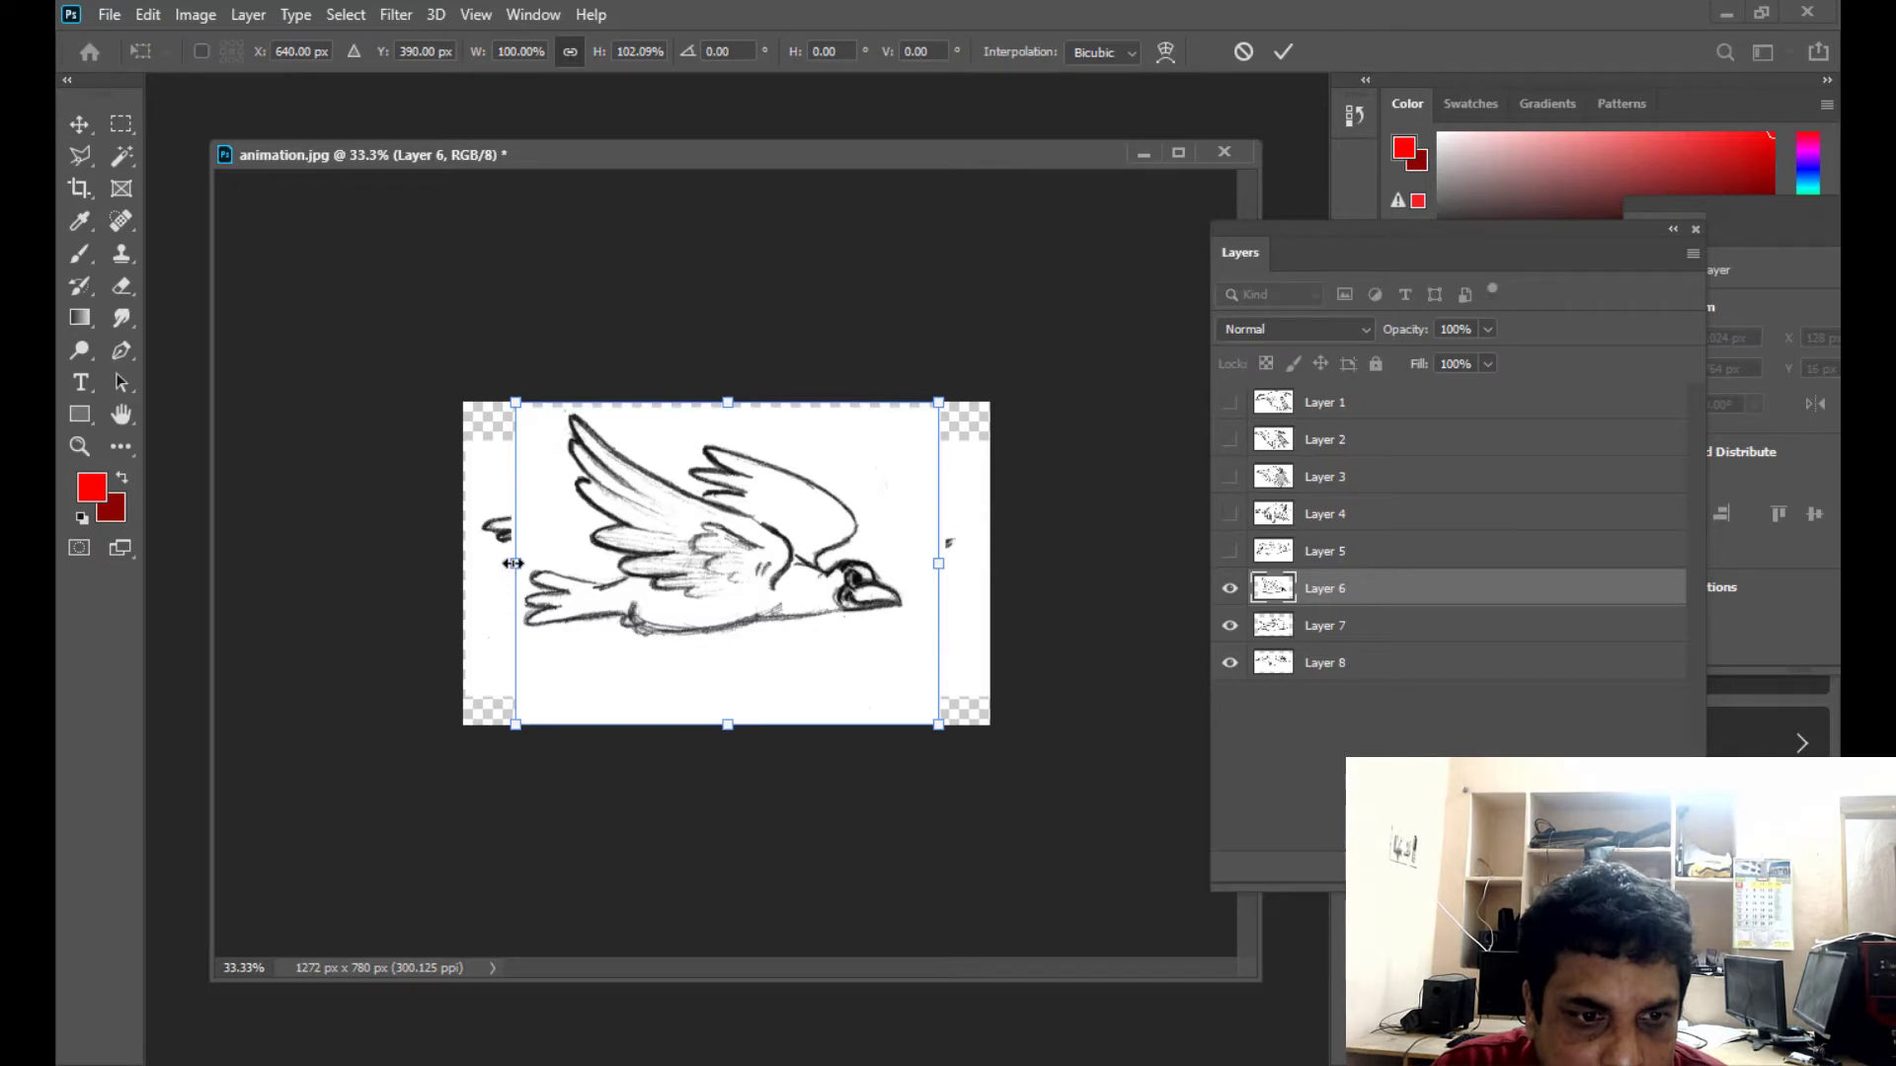
left_click_drag(512, 562, 463, 563)
left_click_drag(701, 401, 708, 389)
key("ctrl+z")
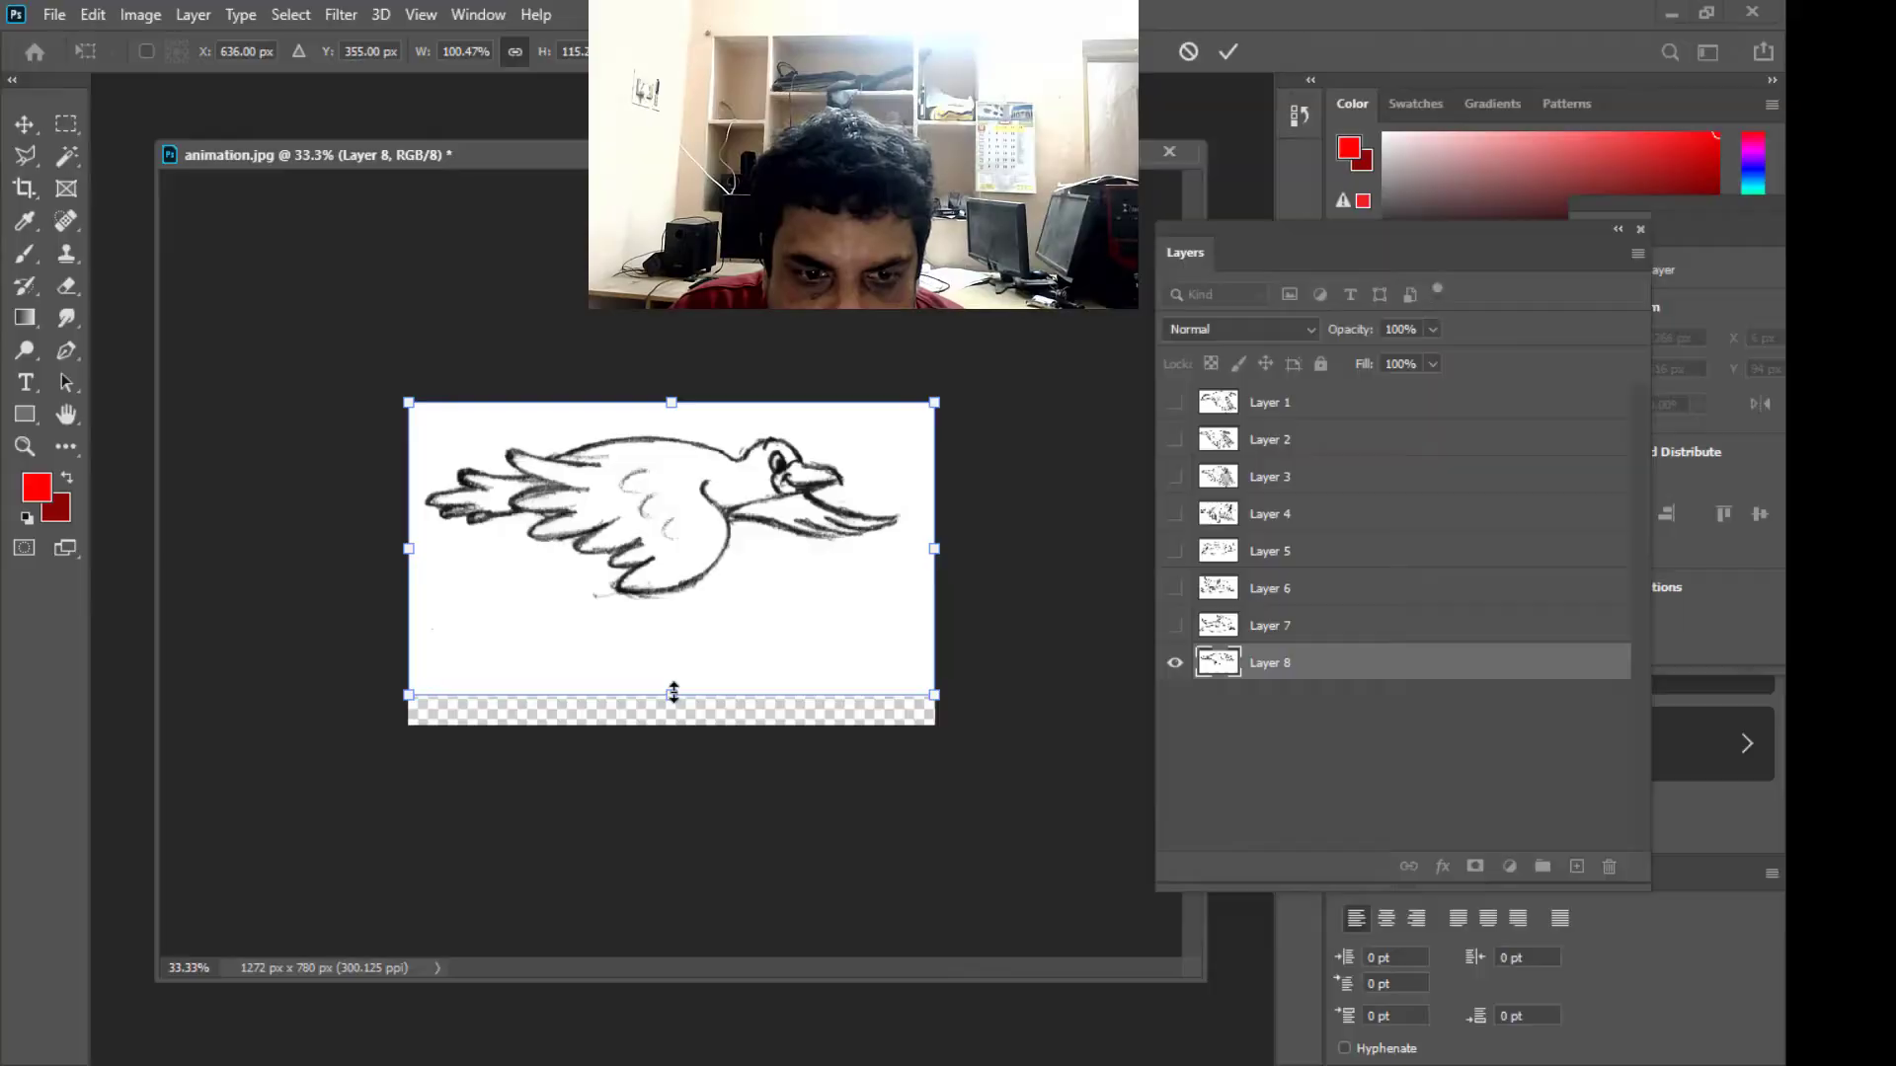
- Stretch Layer 8 down to the canvas's lower edge with Free Transform, and make Layers 1 to 7 visible again
left_click_drag(672, 687, 671, 724)
key("Return")
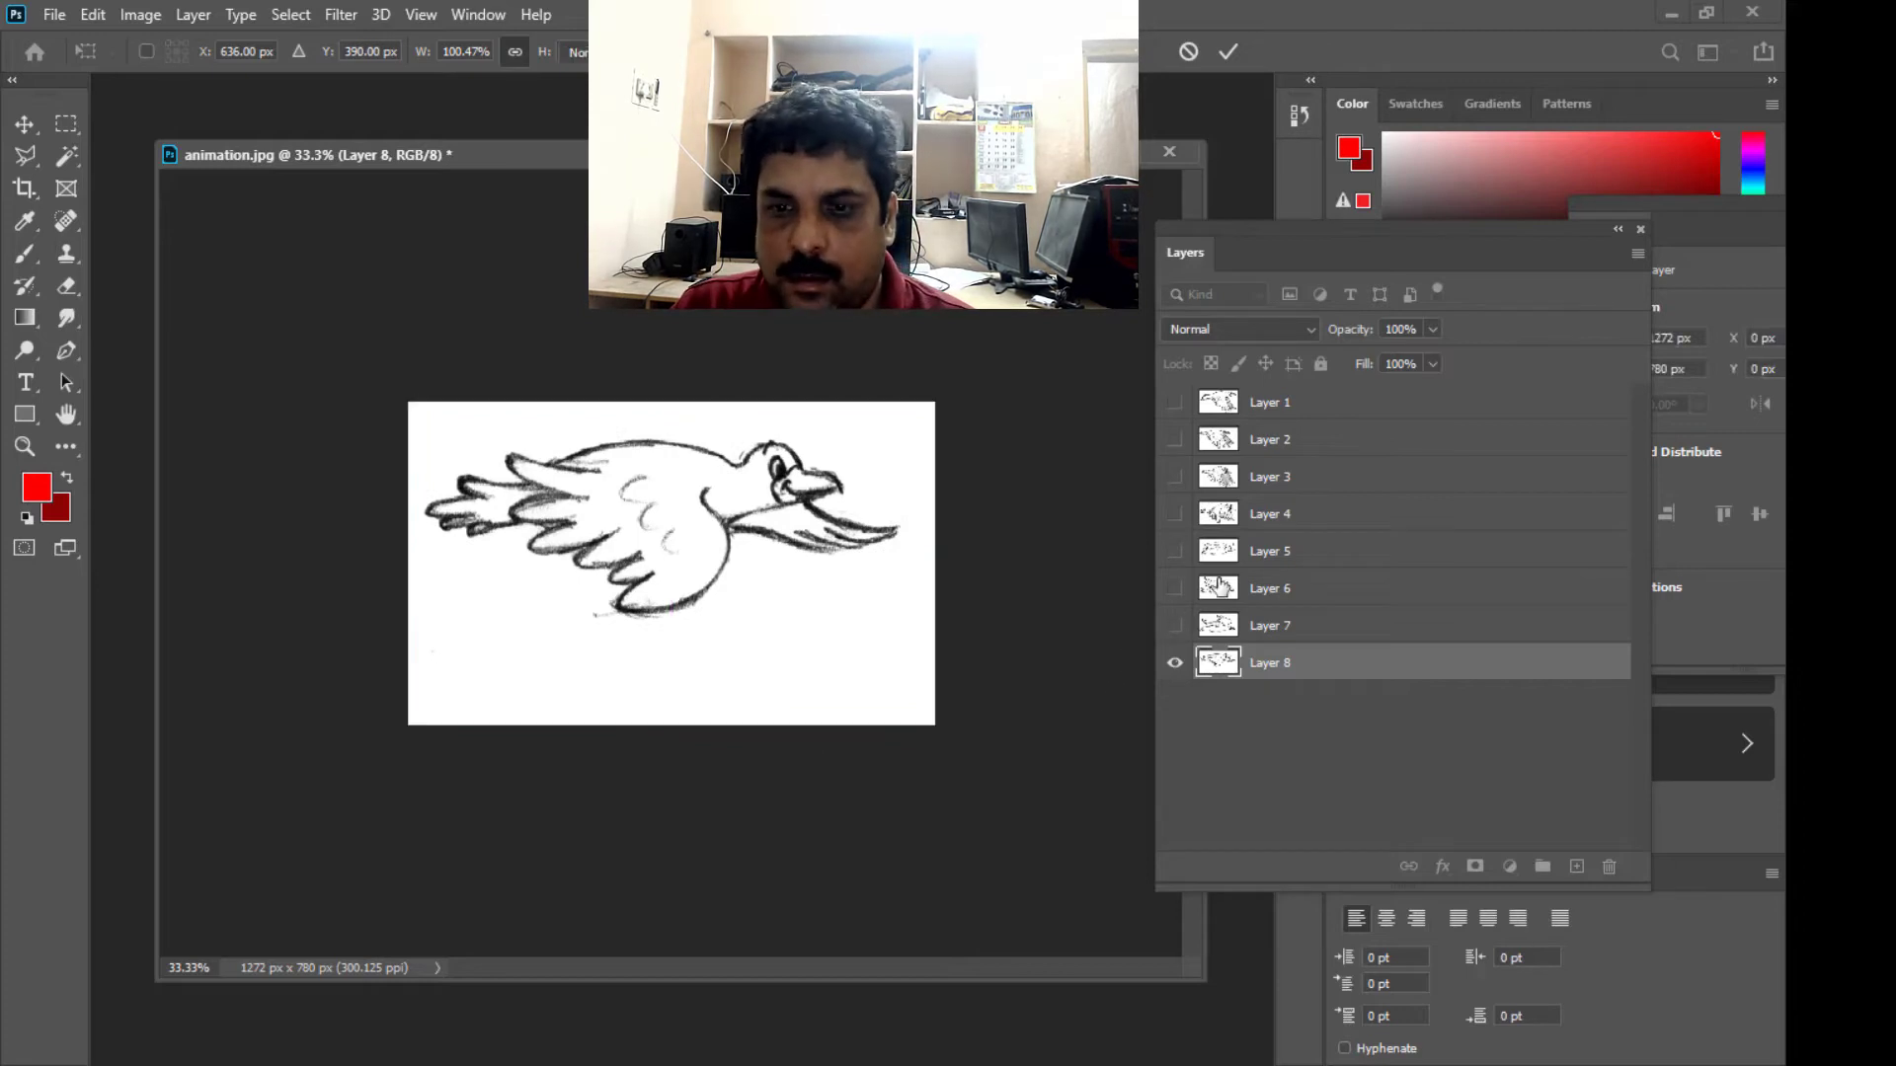
left_click_drag(1175, 402, 1168, 642)
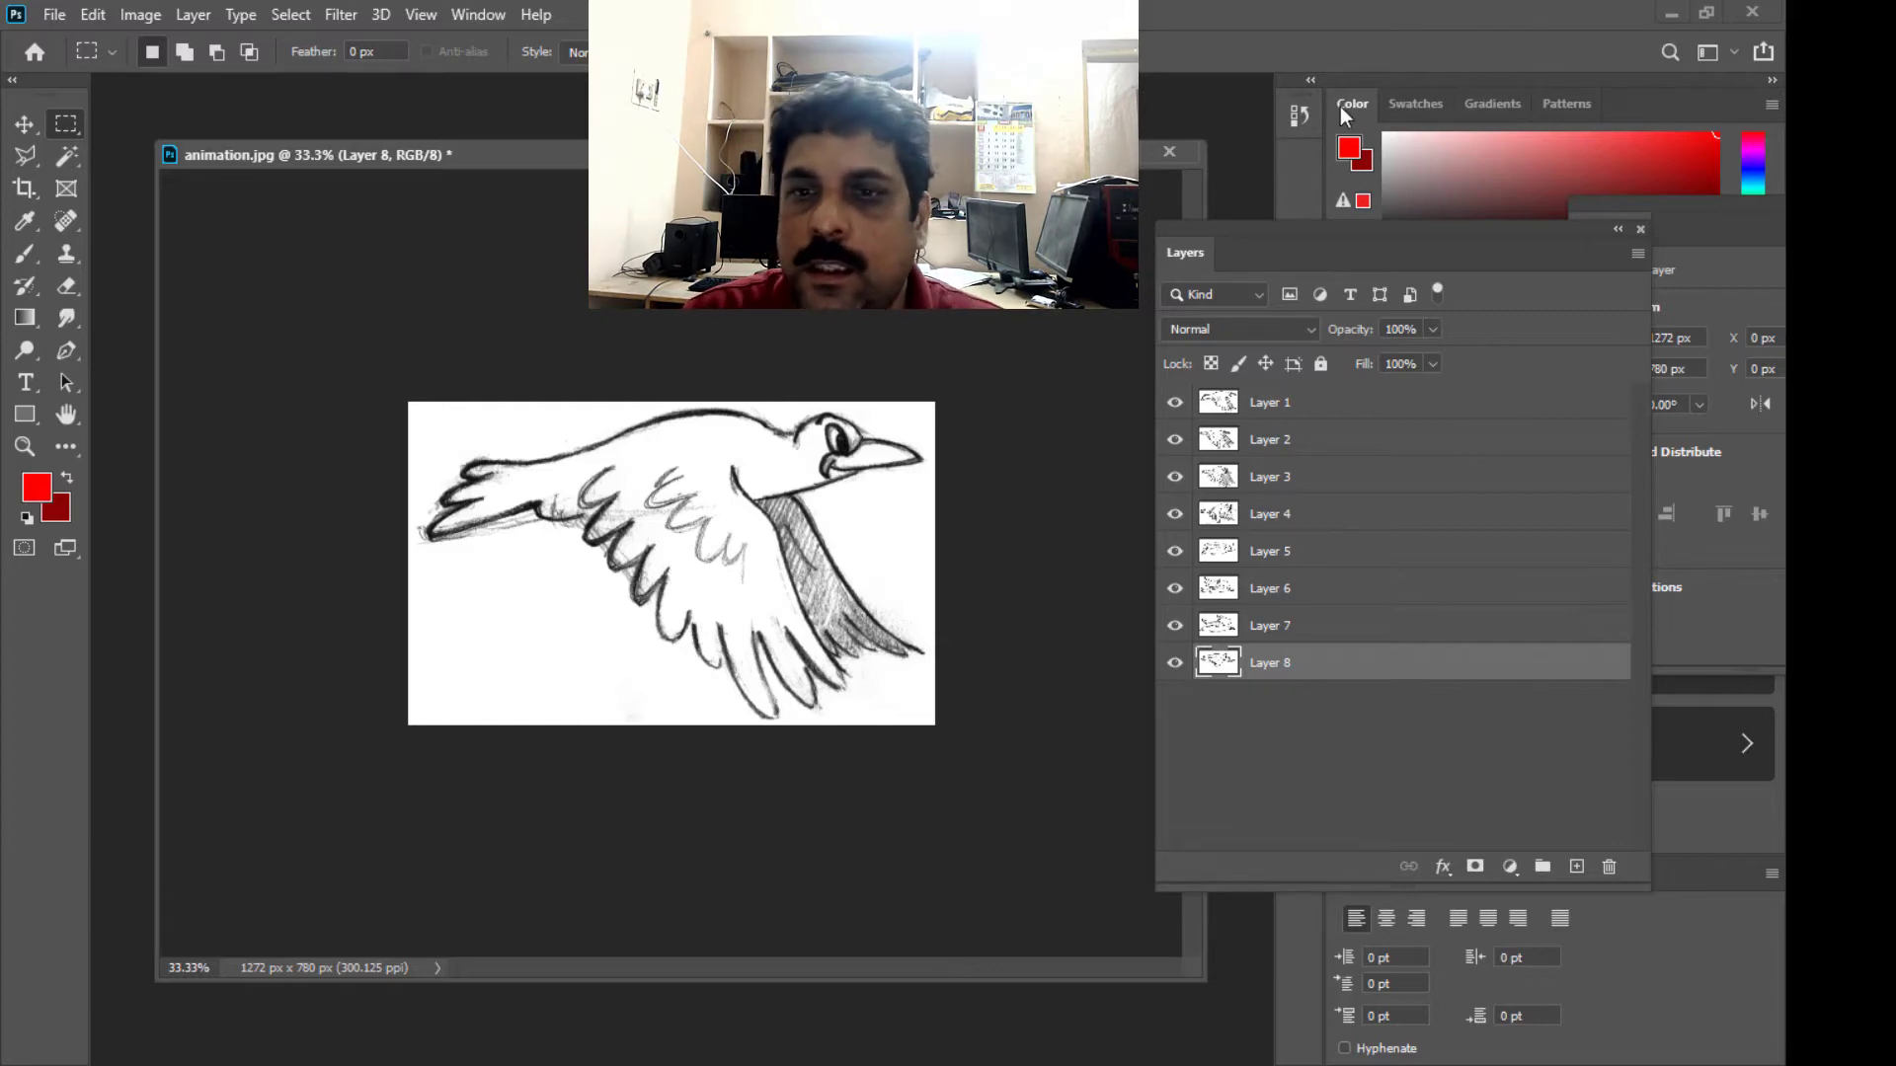
- Shift the Layers panel and the document window slightly apart, and create a frame animation in the Timeline
left_click_drag(1206, 237, 1224, 232)
left_click_drag(889, 155, 864, 145)
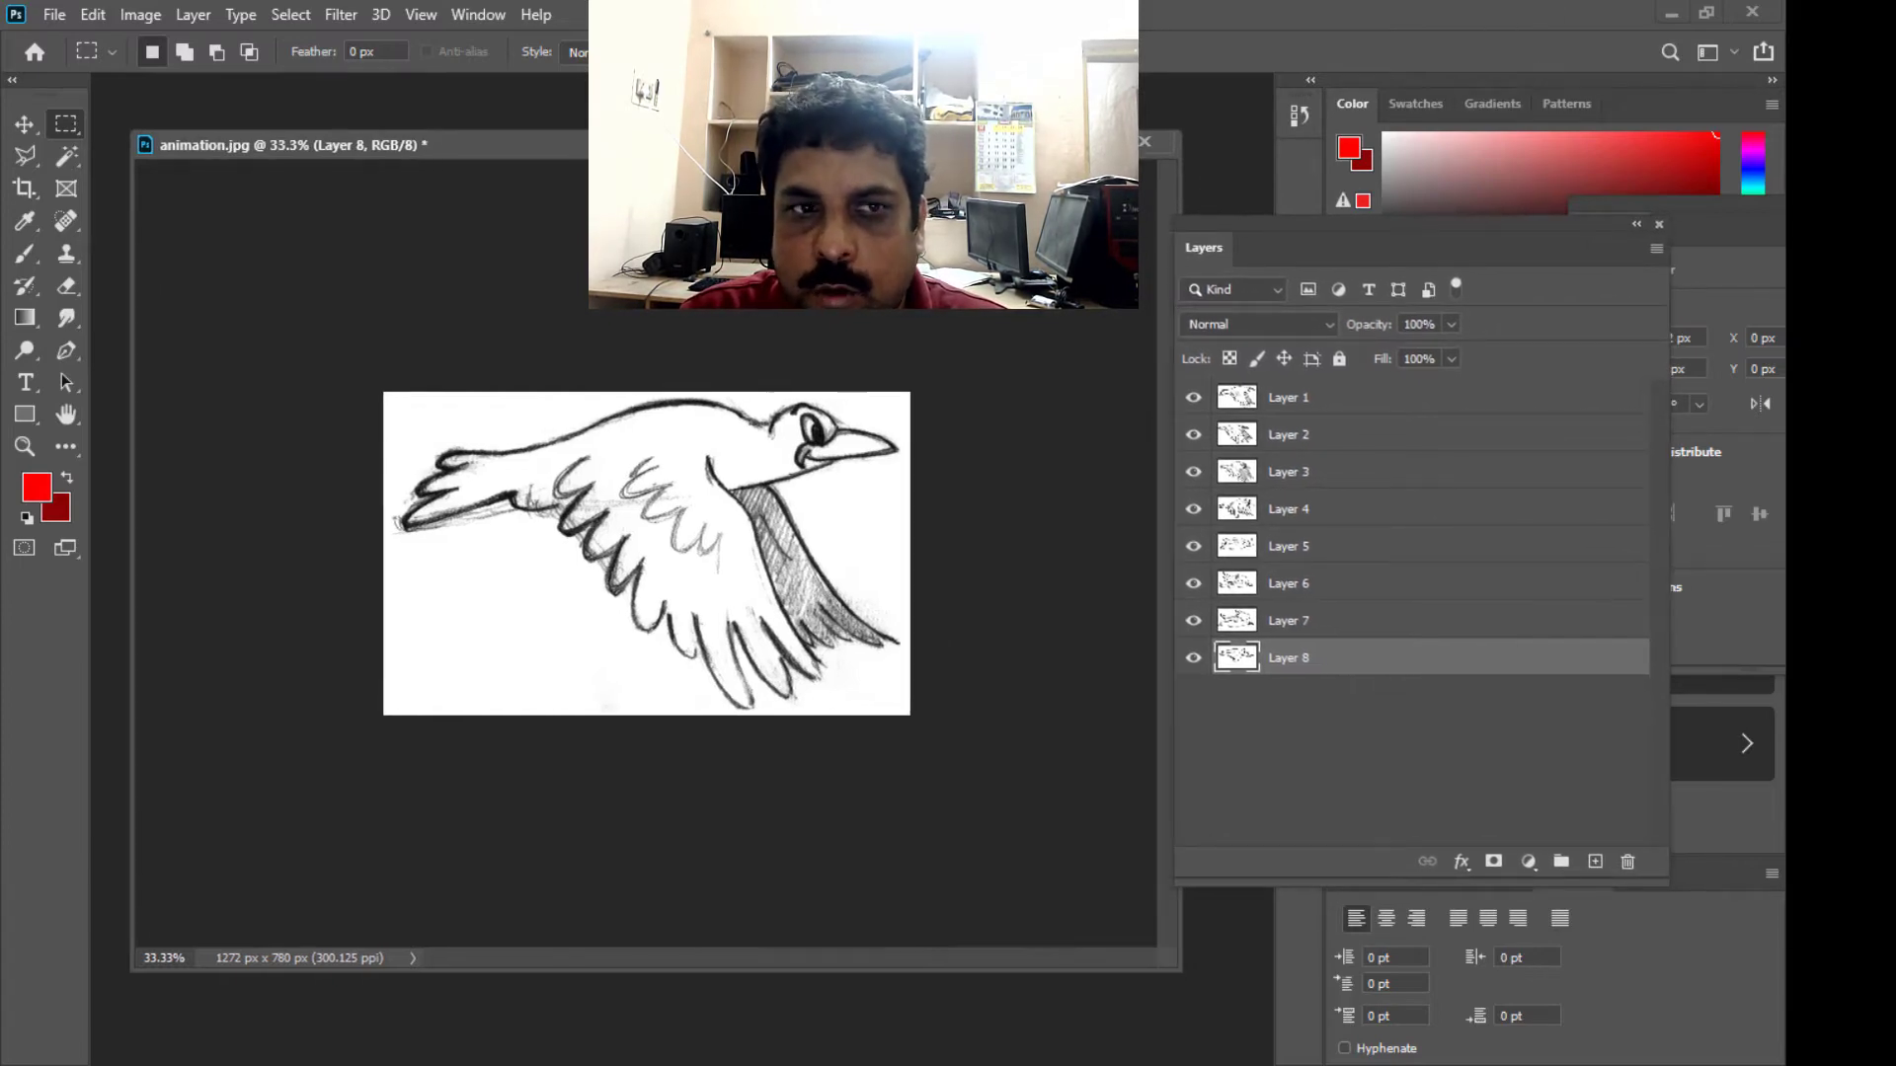
left_click(480, 15)
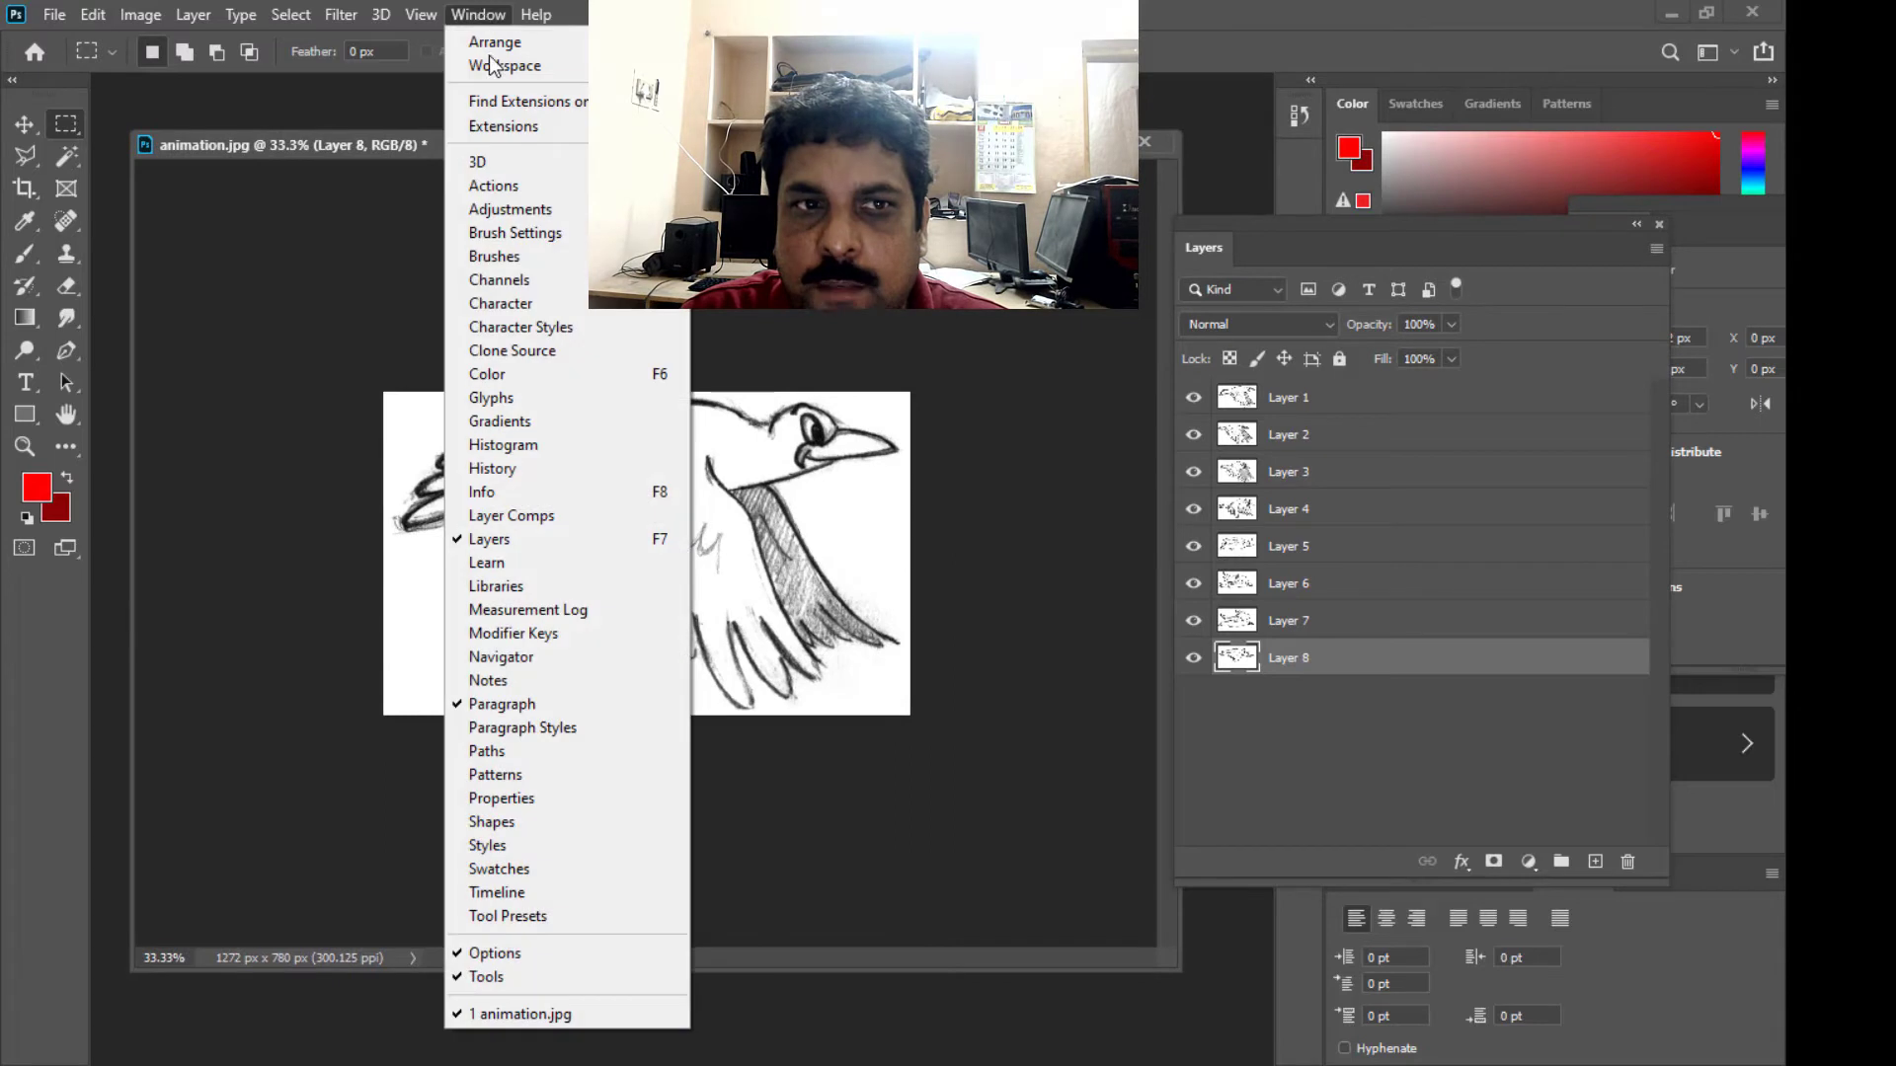
left_click(564, 895)
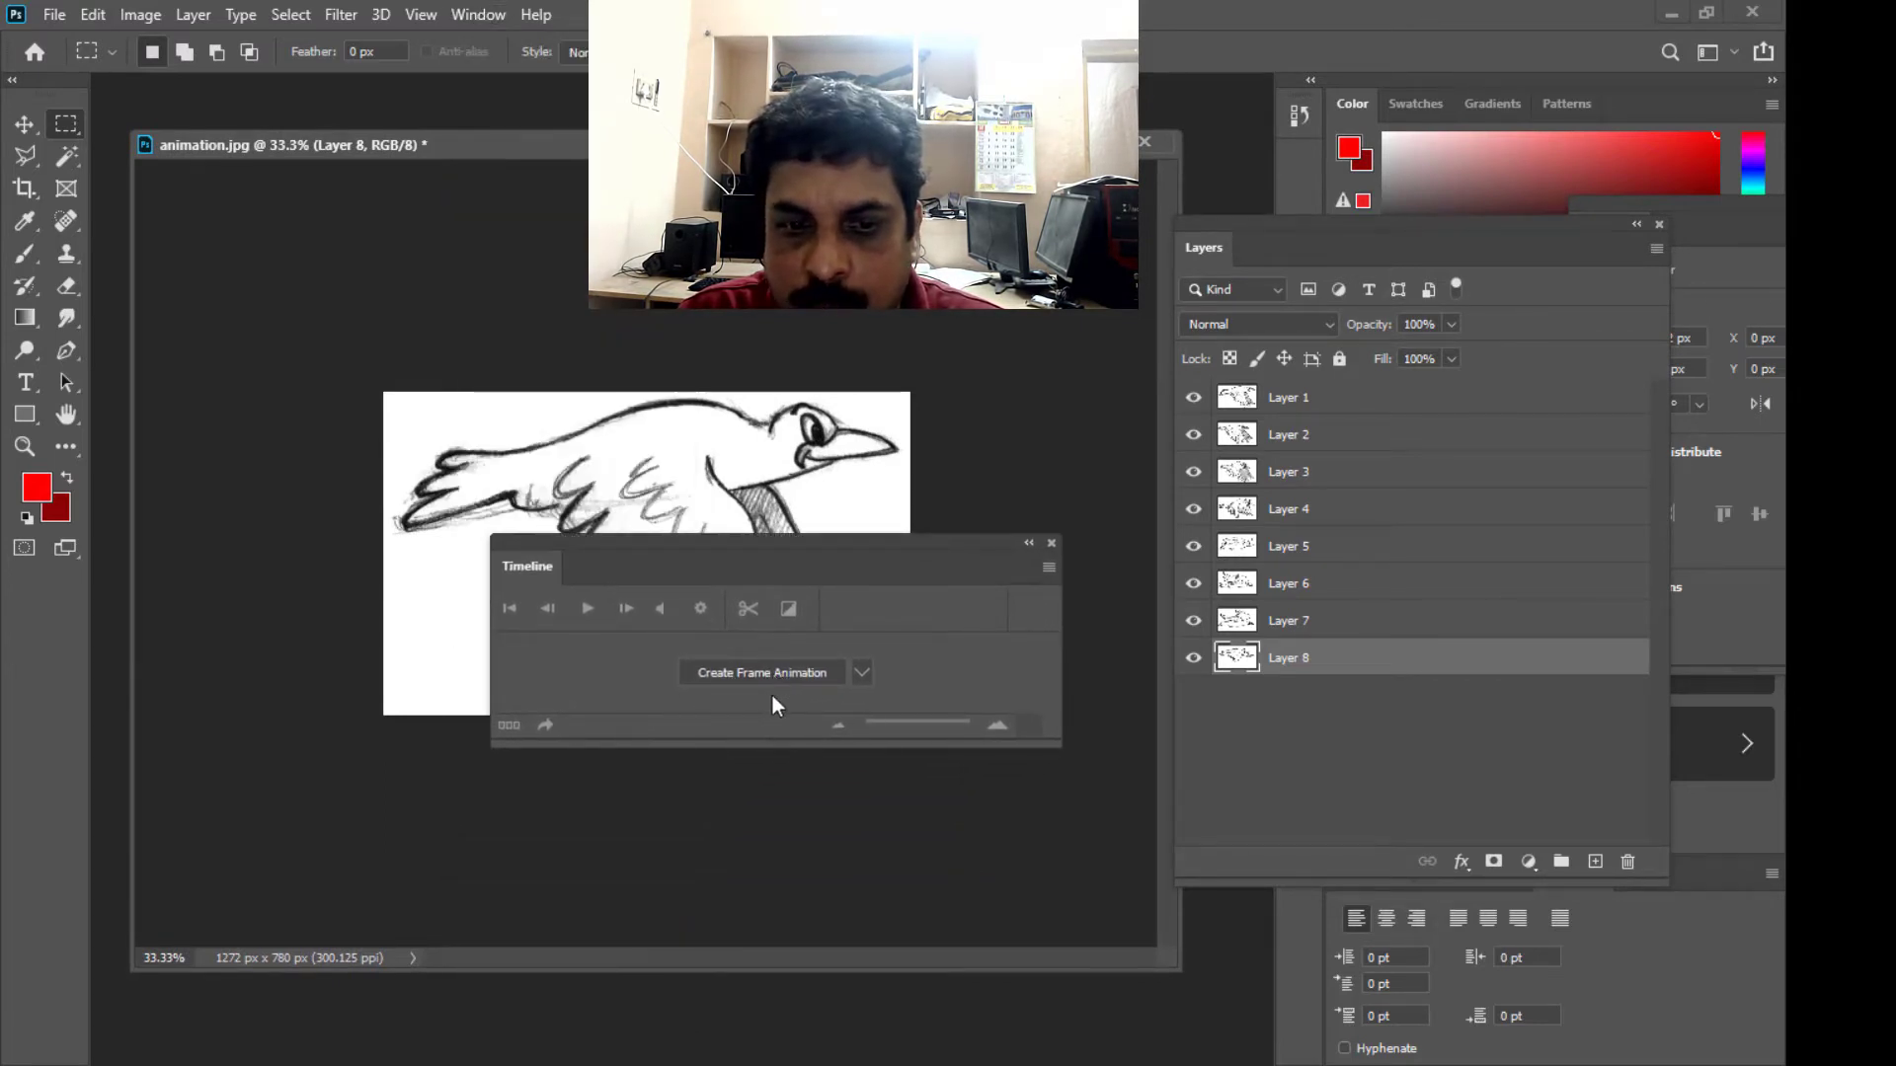
left_click(764, 675)
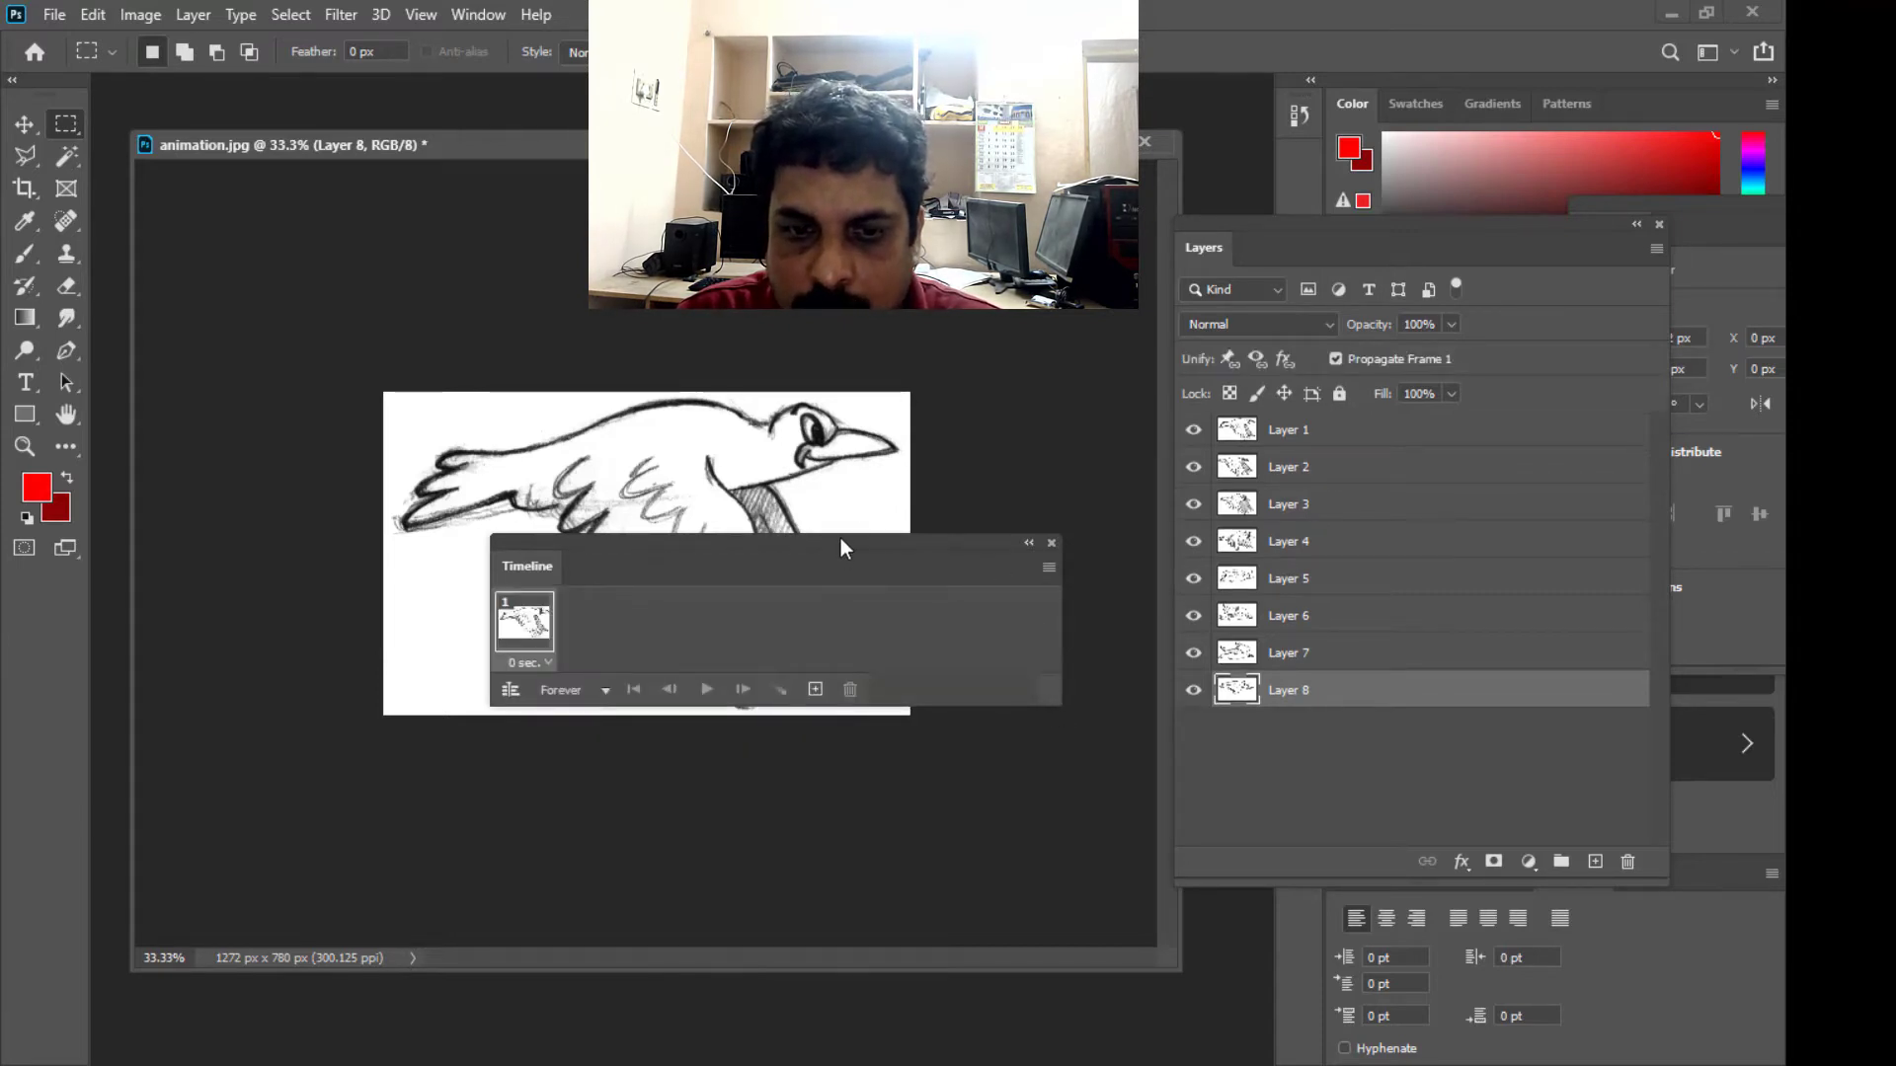
- Place the Timeline panel below the bird sketch and make animation frames from all the layers
left_click_drag(839, 538, 926, 620)
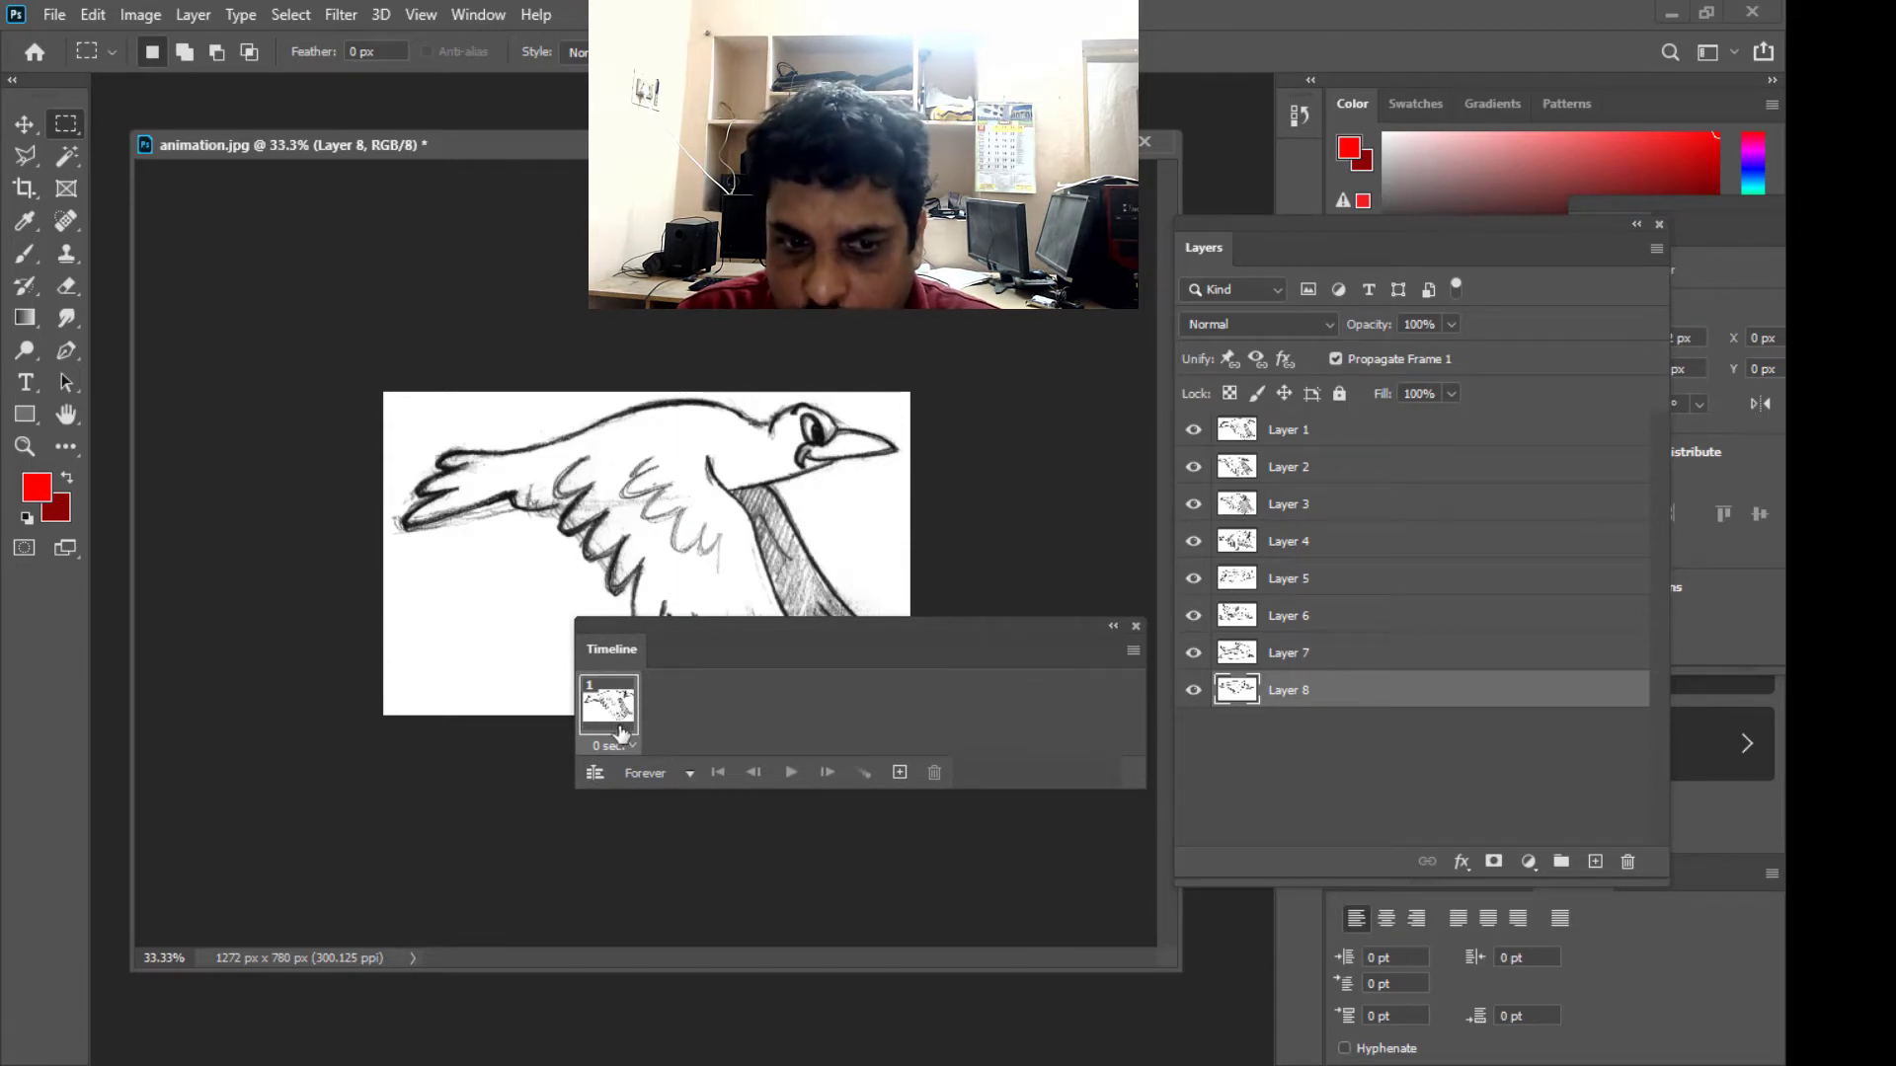
left_click_drag(730, 629, 707, 705)
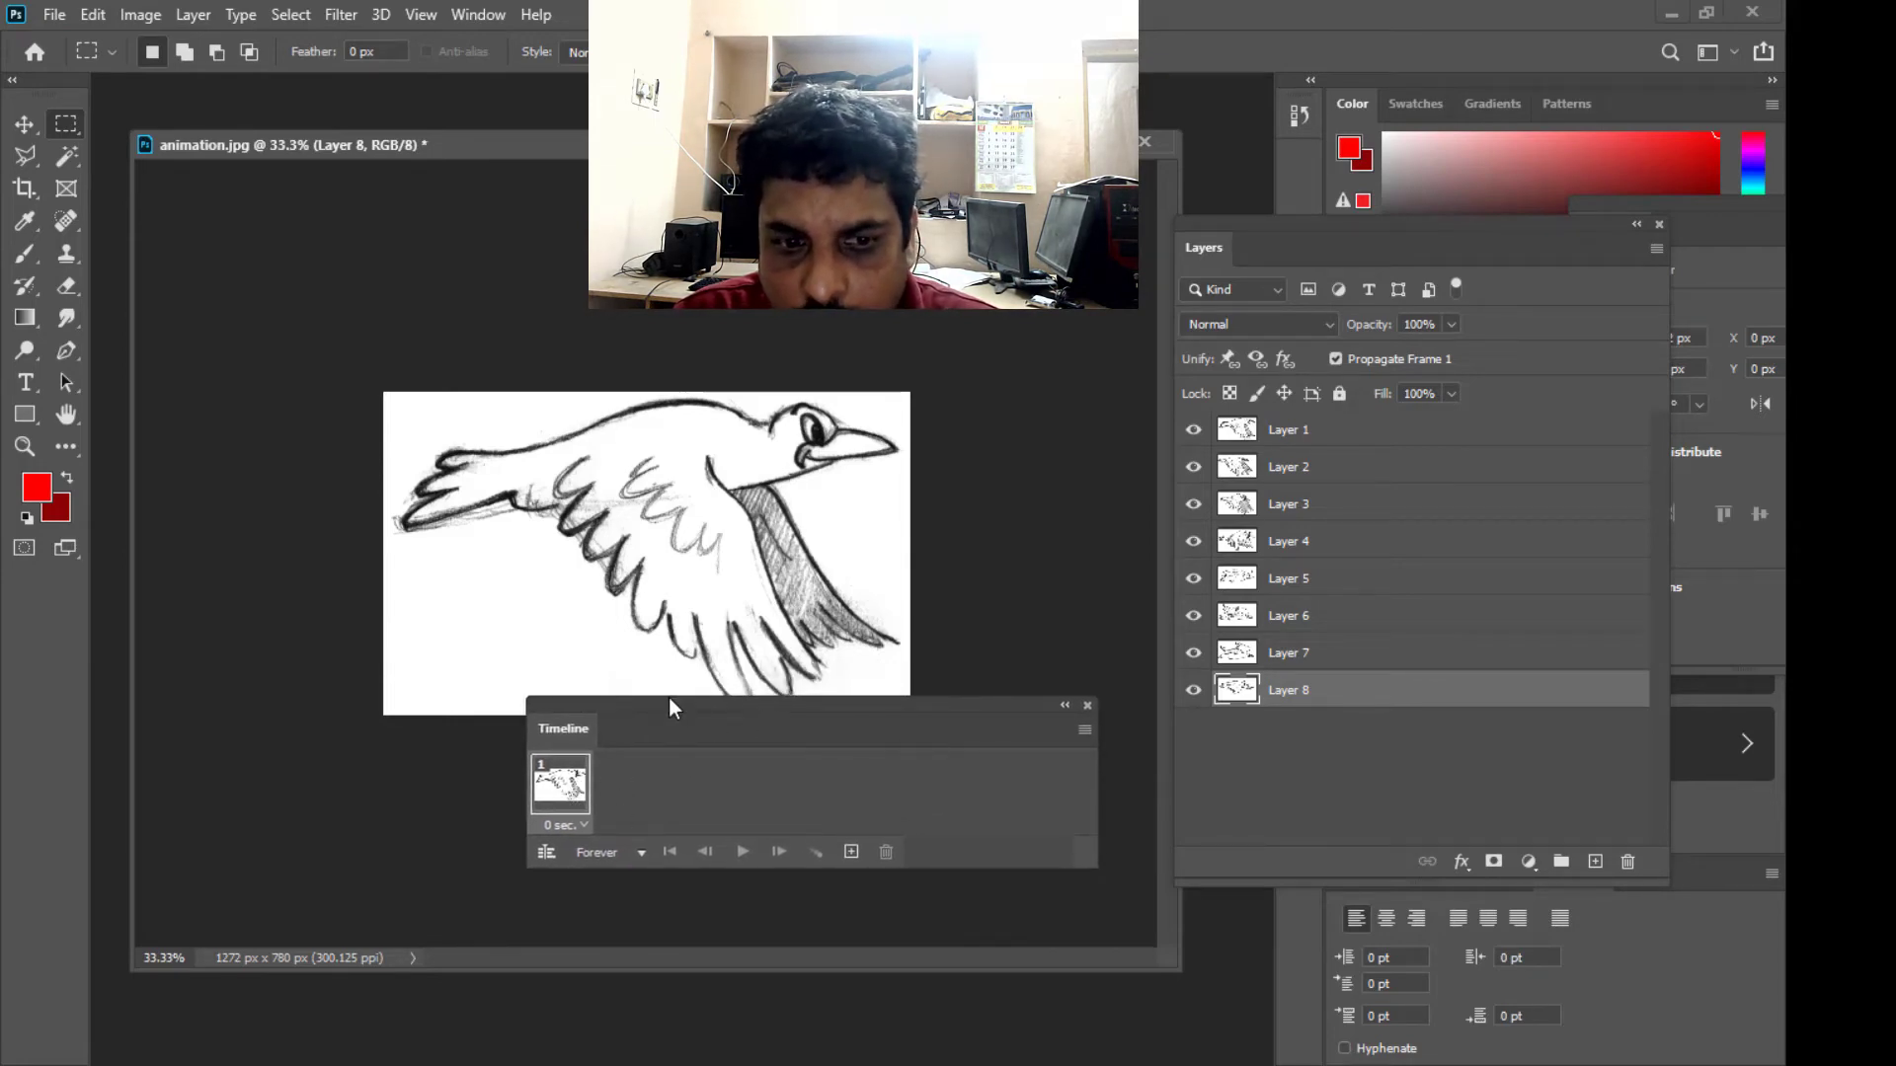
left_click_drag(669, 699, 642, 738)
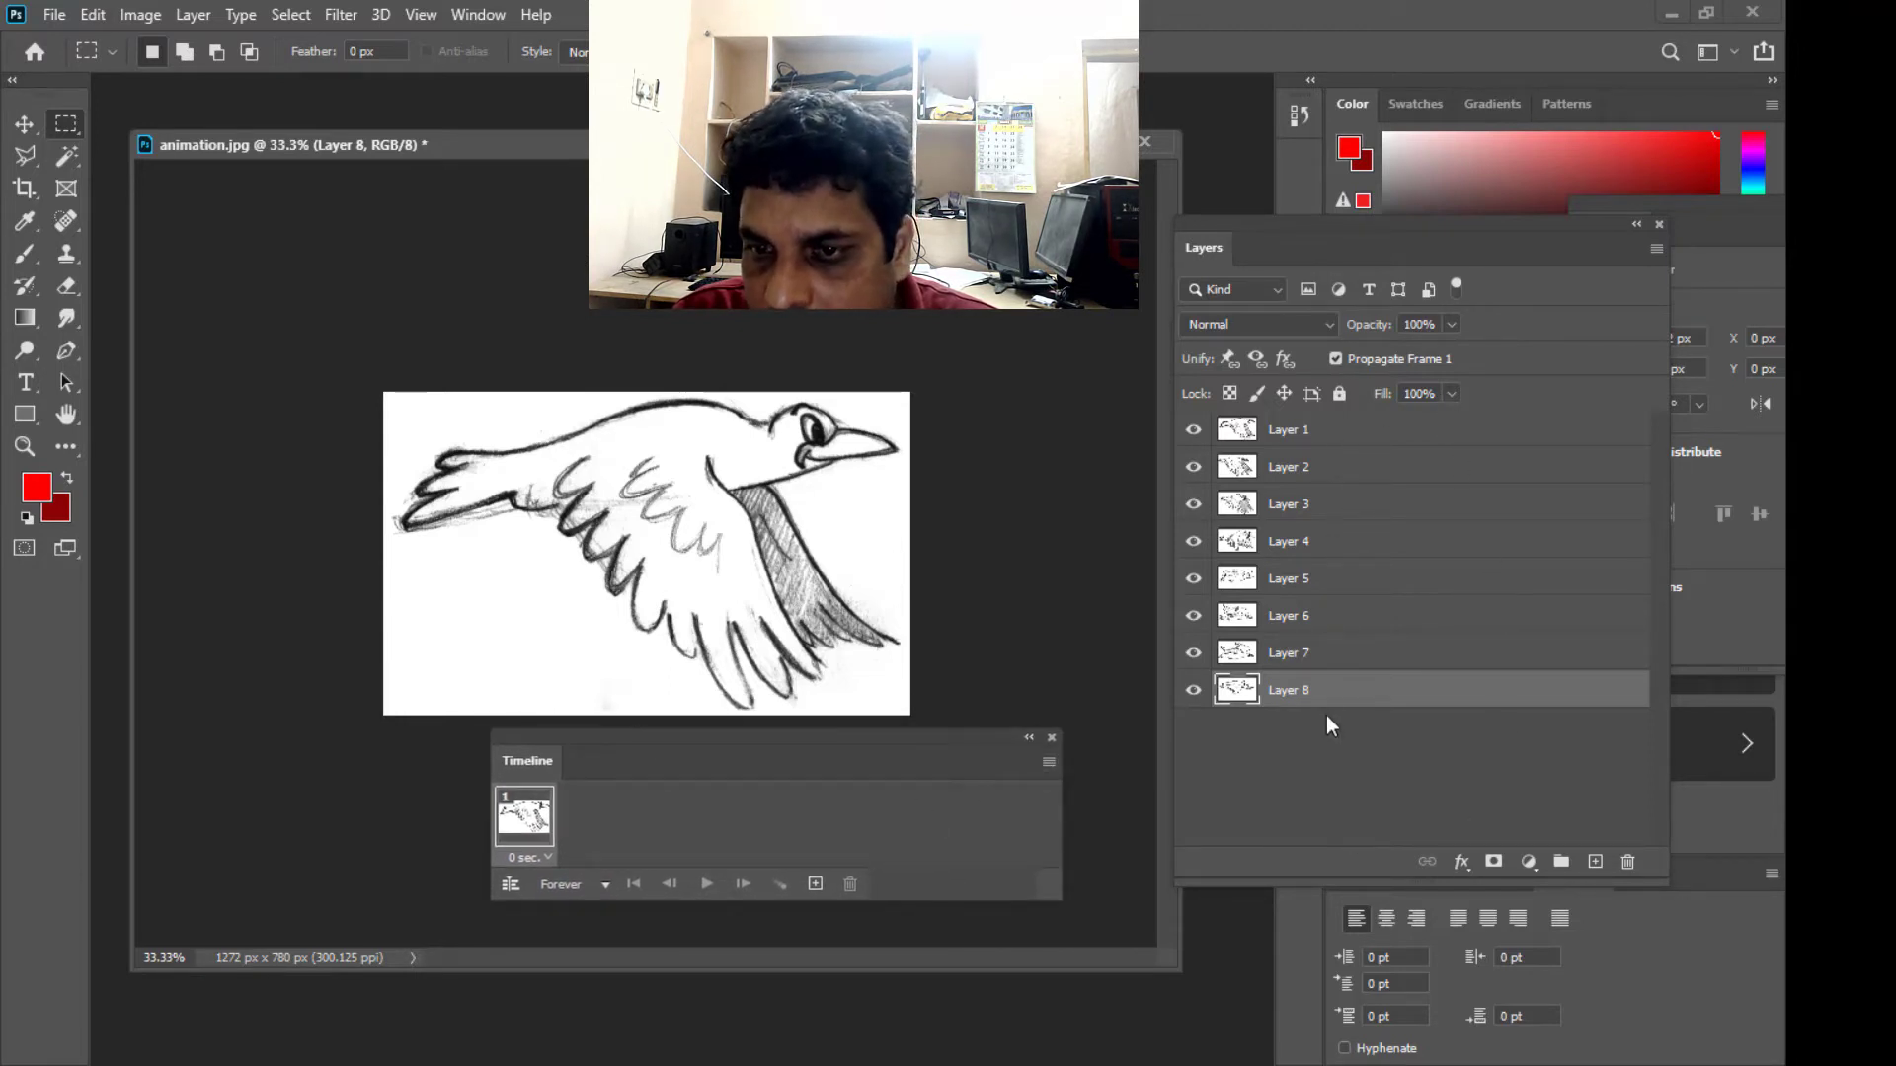
left_click(1049, 762)
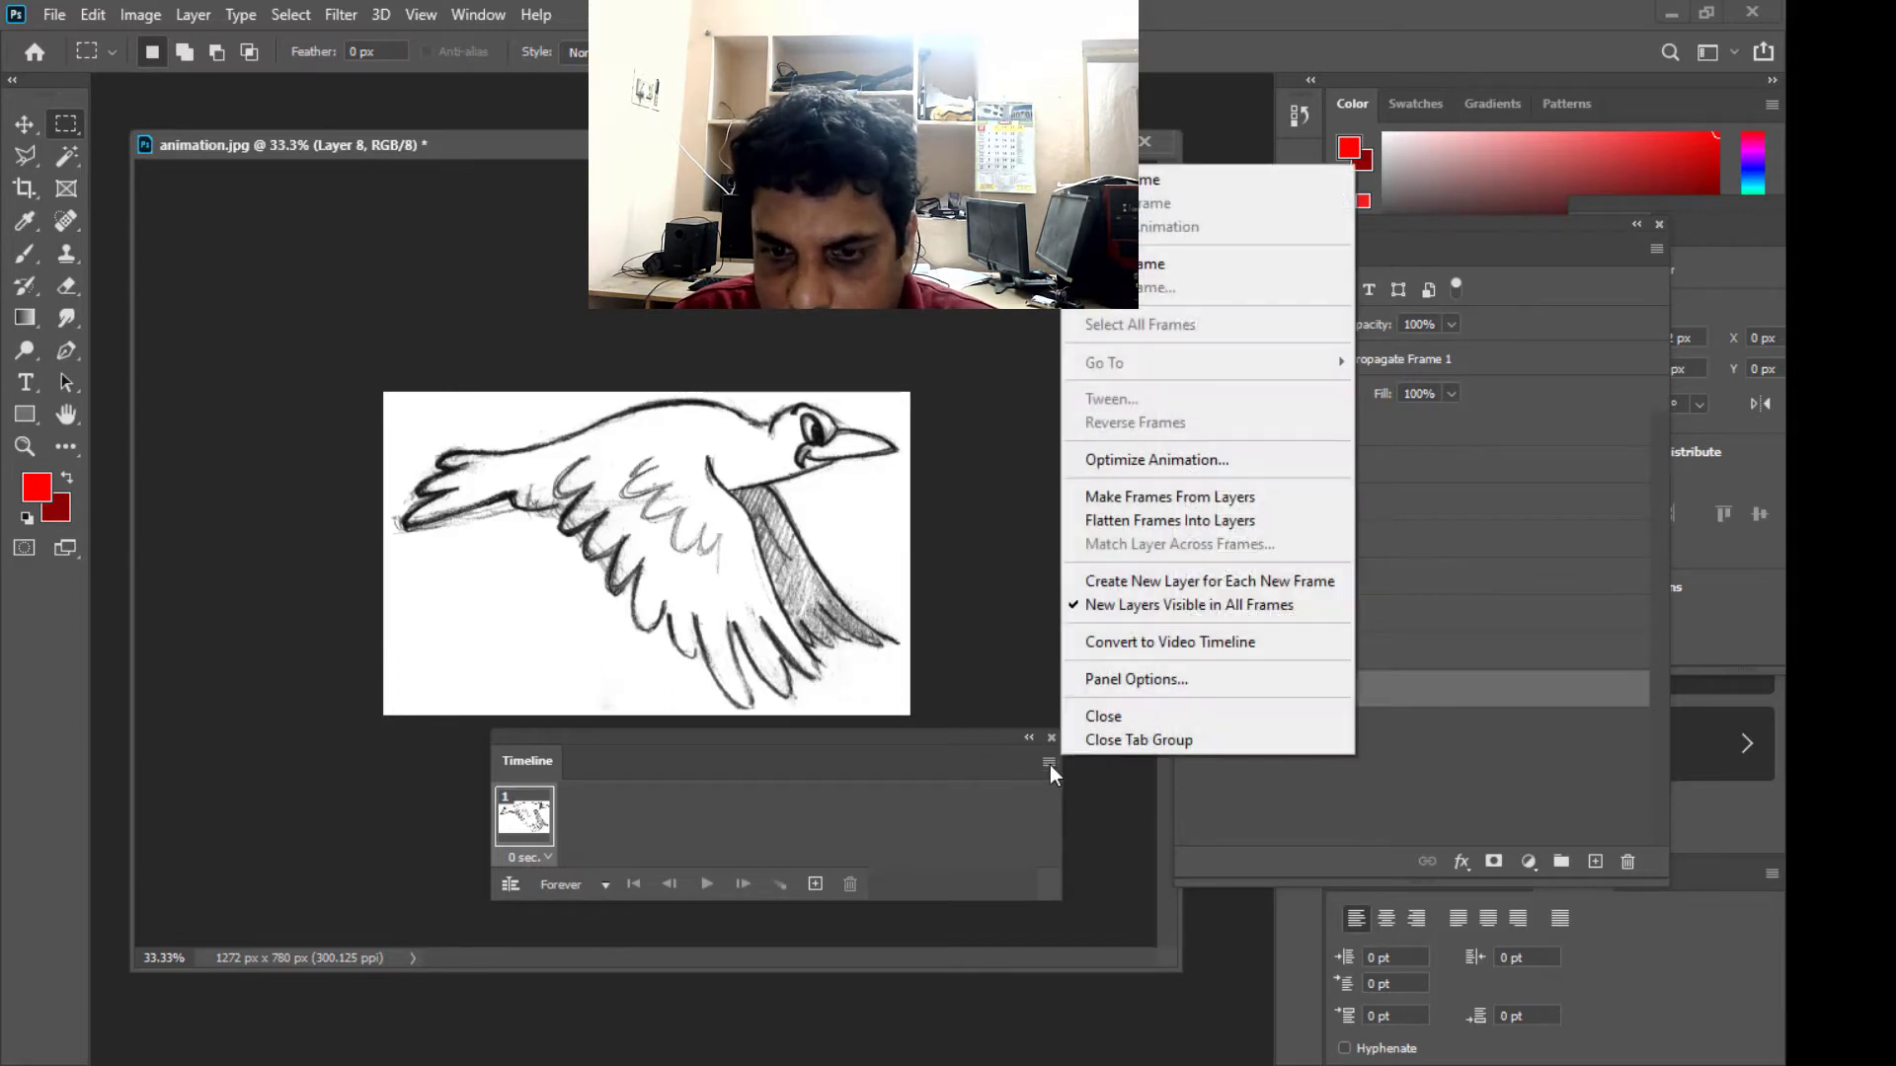
left_click(1121, 497)
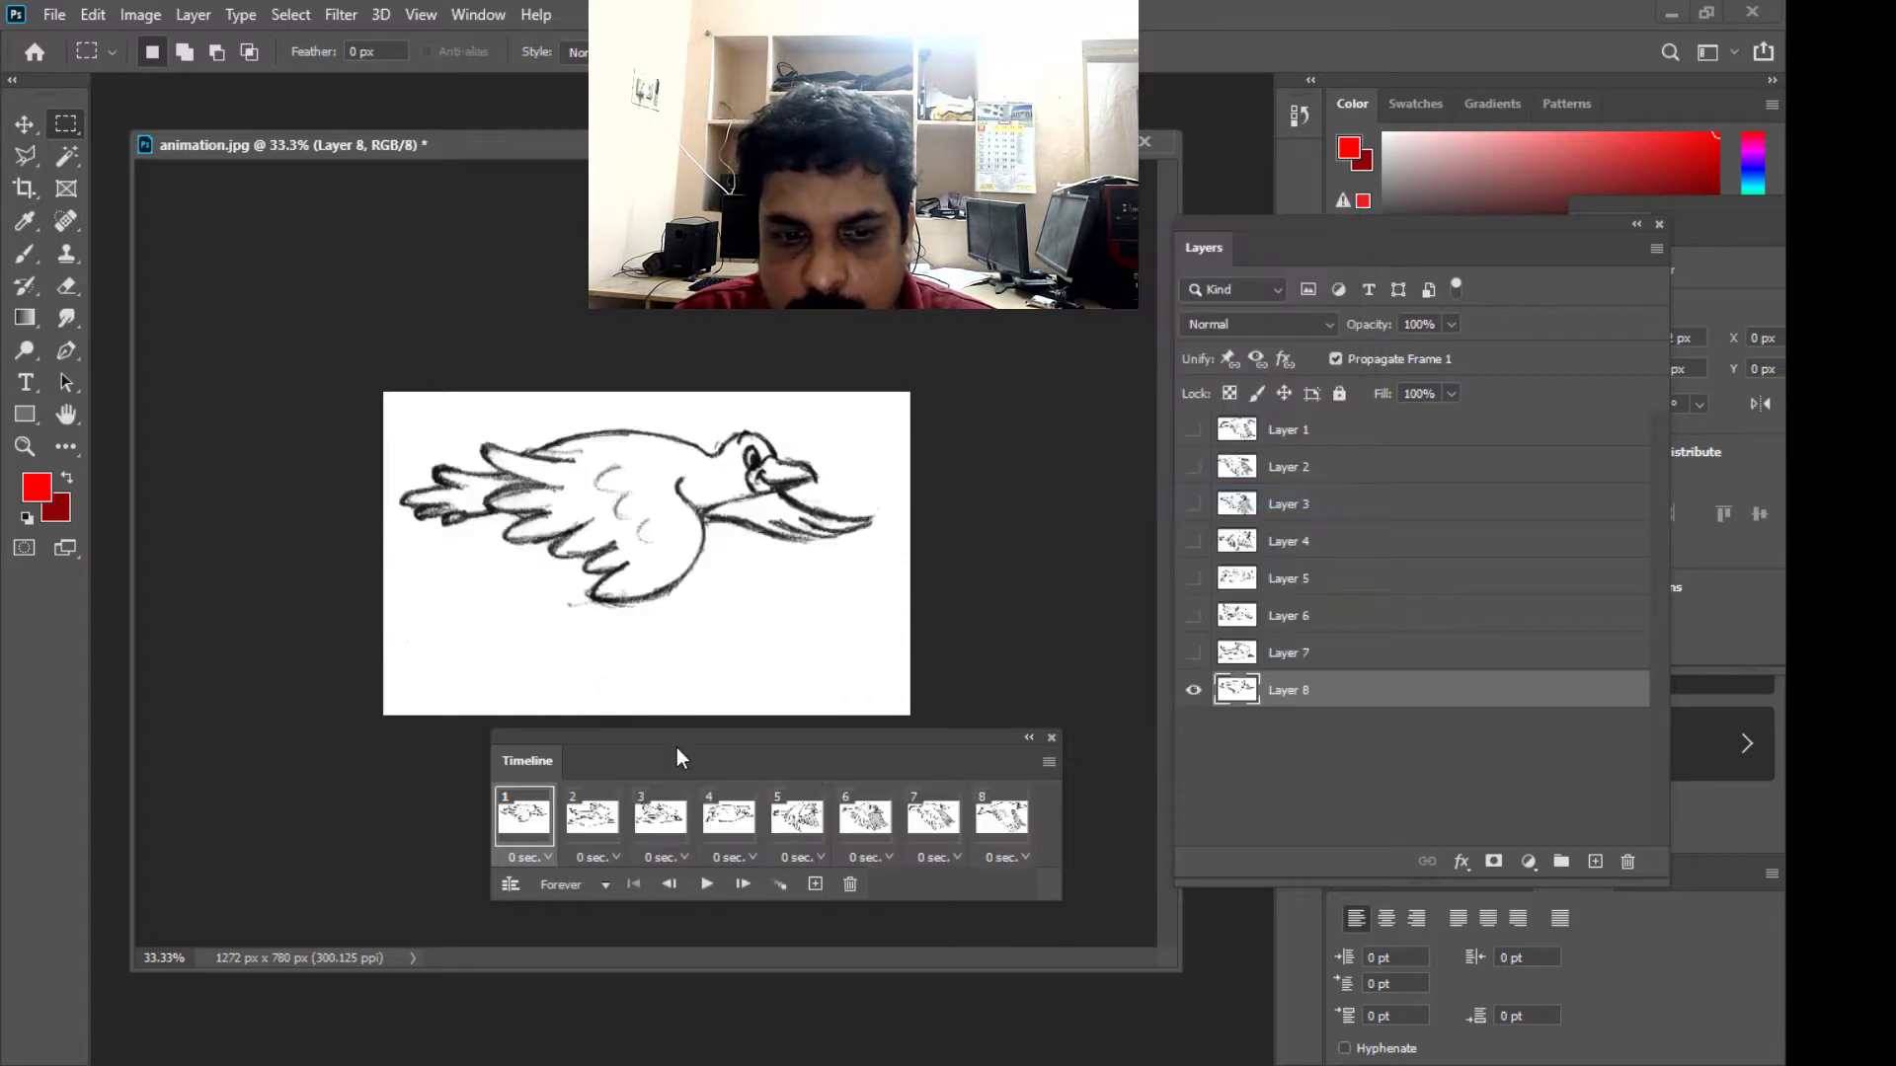
- Widen the Timeline panel, settle it beneath the canvas, and play the bird animation briefly before stopping it
left_click_drag(683, 731, 686, 744)
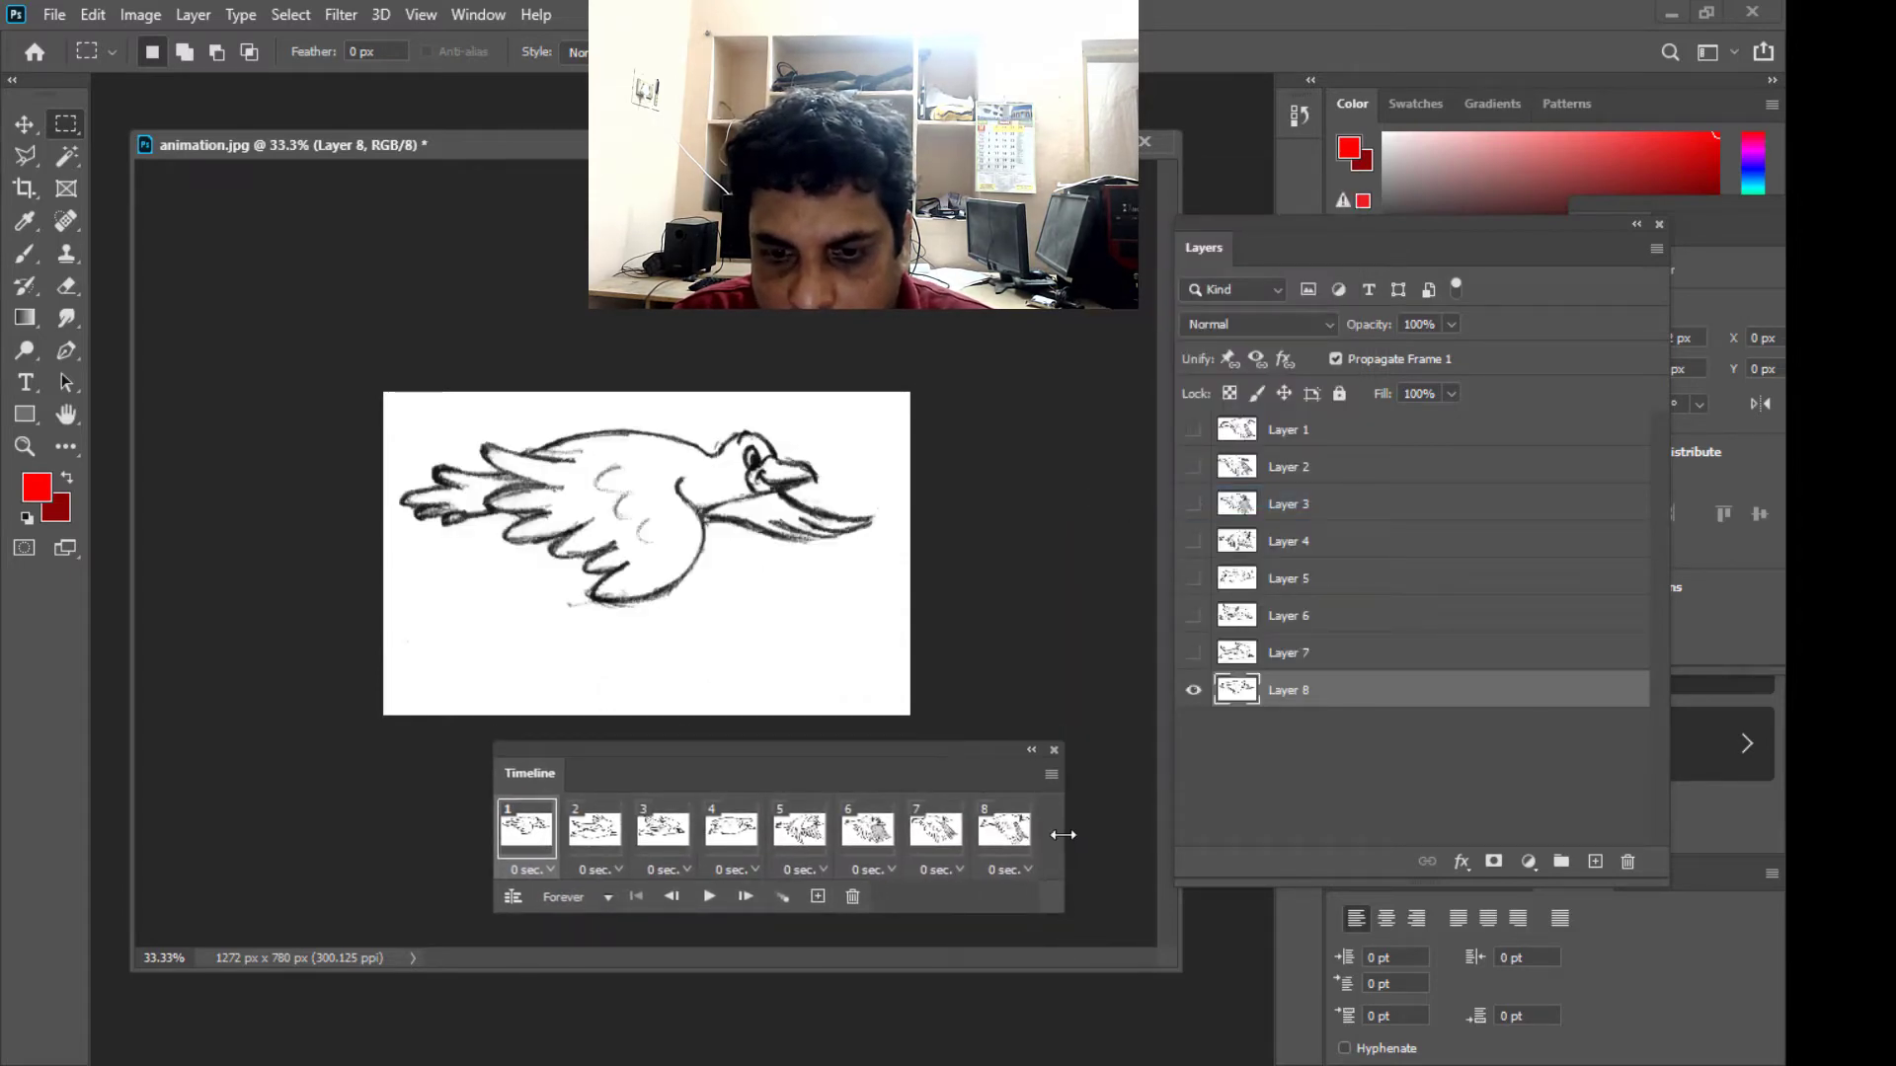
left_click_drag(1063, 834, 1206, 835)
left_click_drag(965, 753, 894, 761)
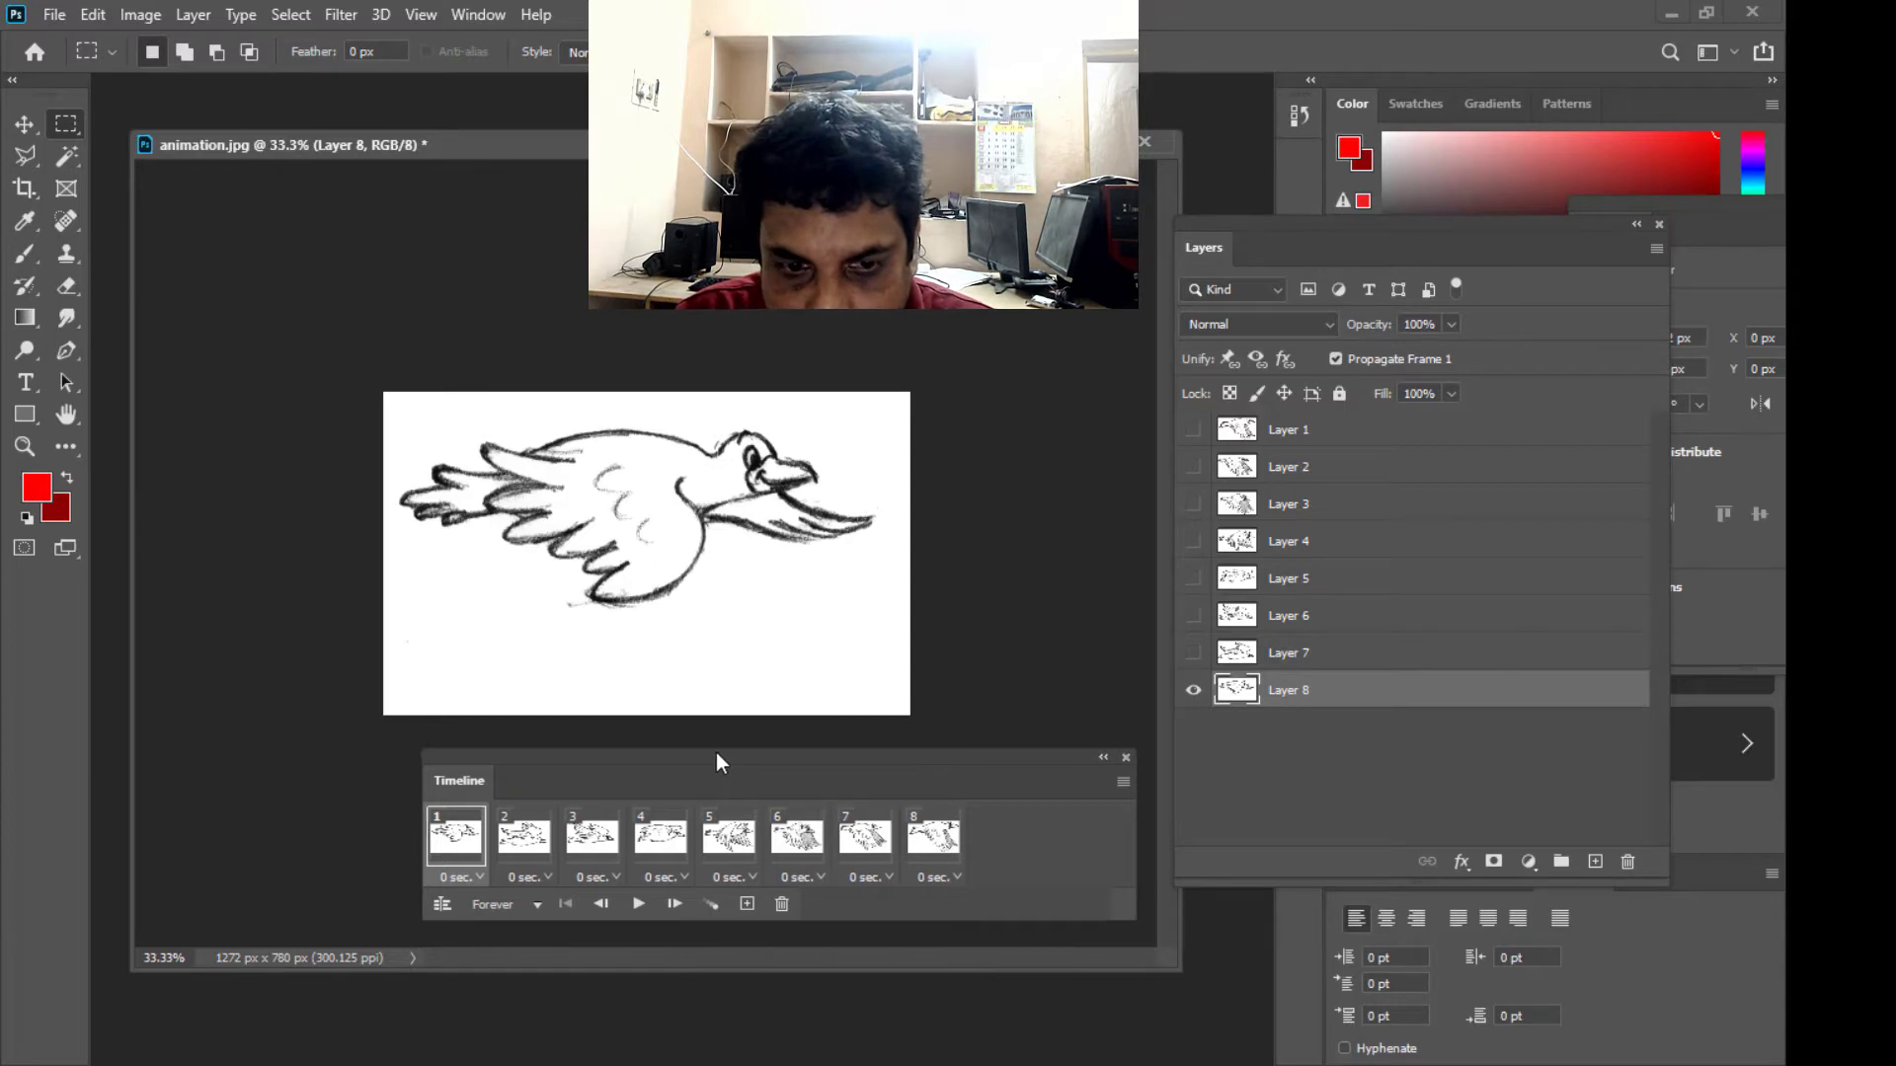
left_click_drag(715, 760, 738, 761)
left_click(660, 905)
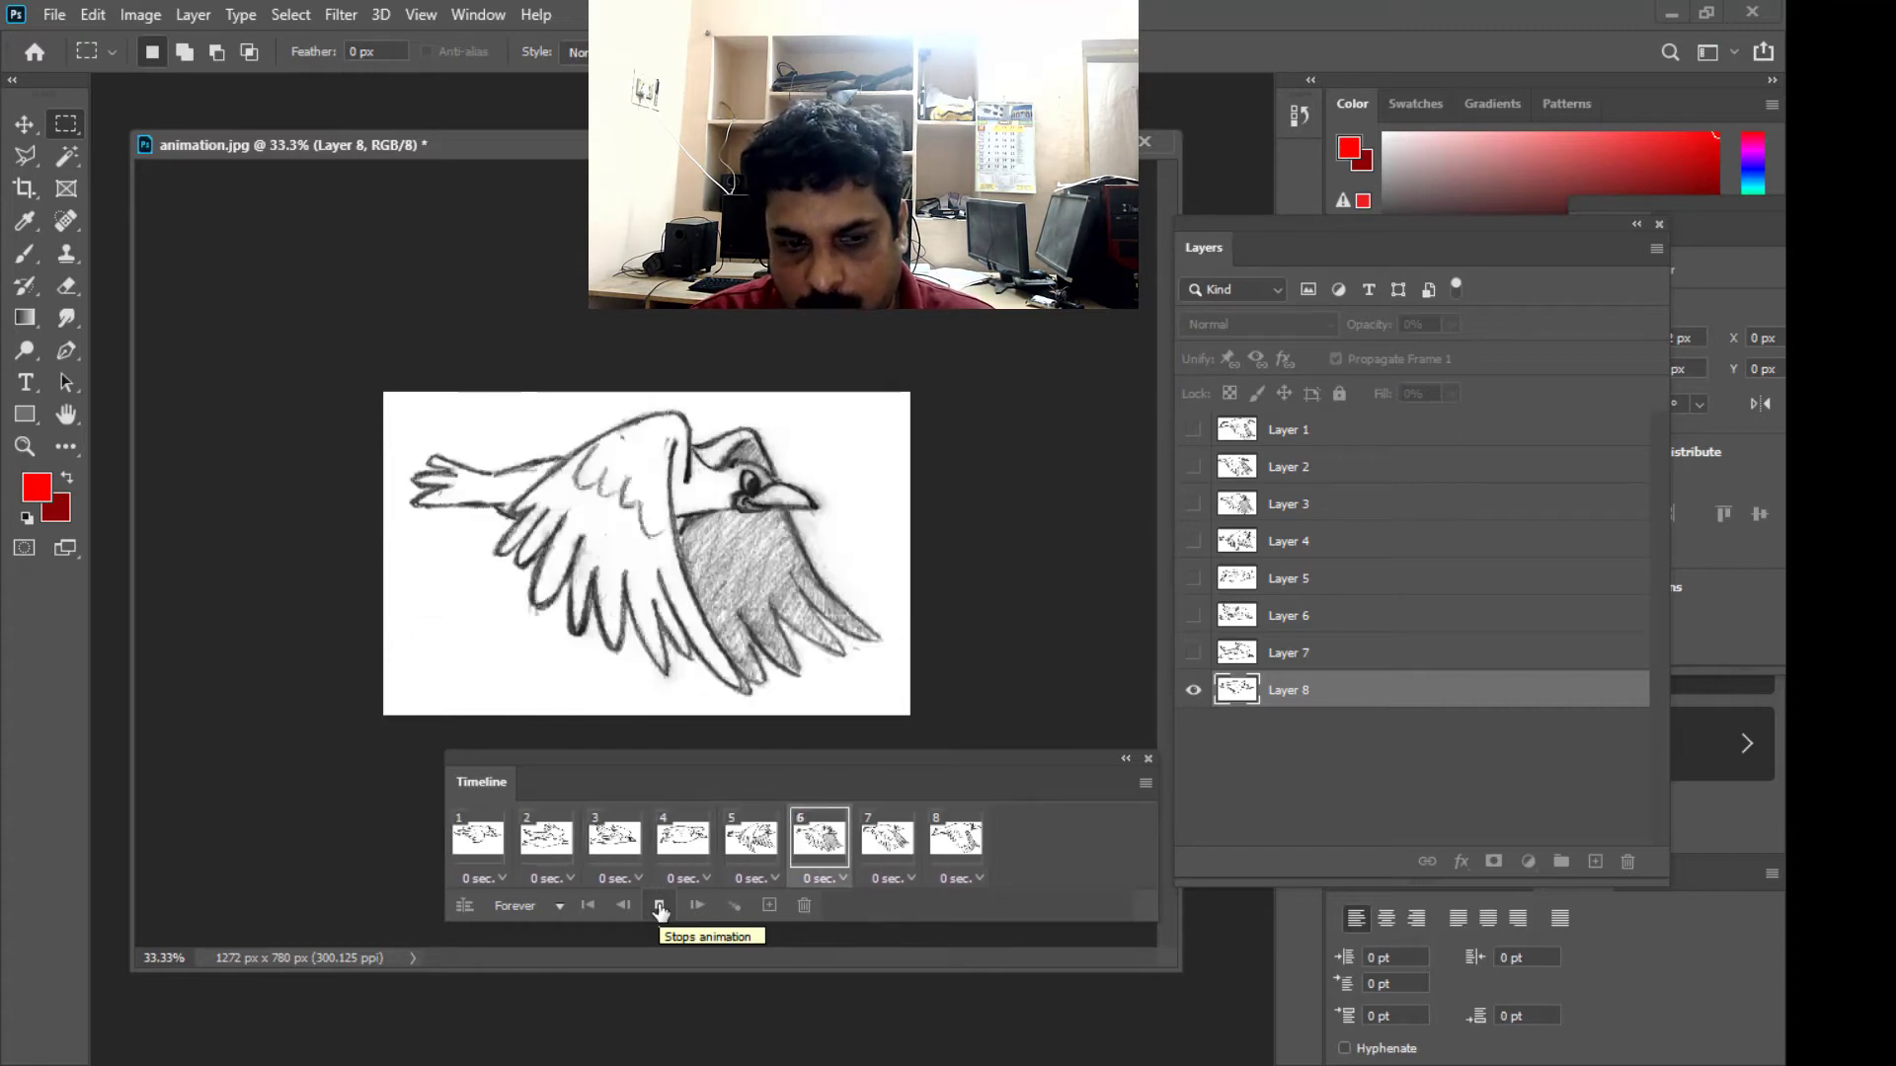
left_click(661, 905)
- Select all eight frames in the Timeline and set their delay to 0.2 seconds
left_click(474, 844)
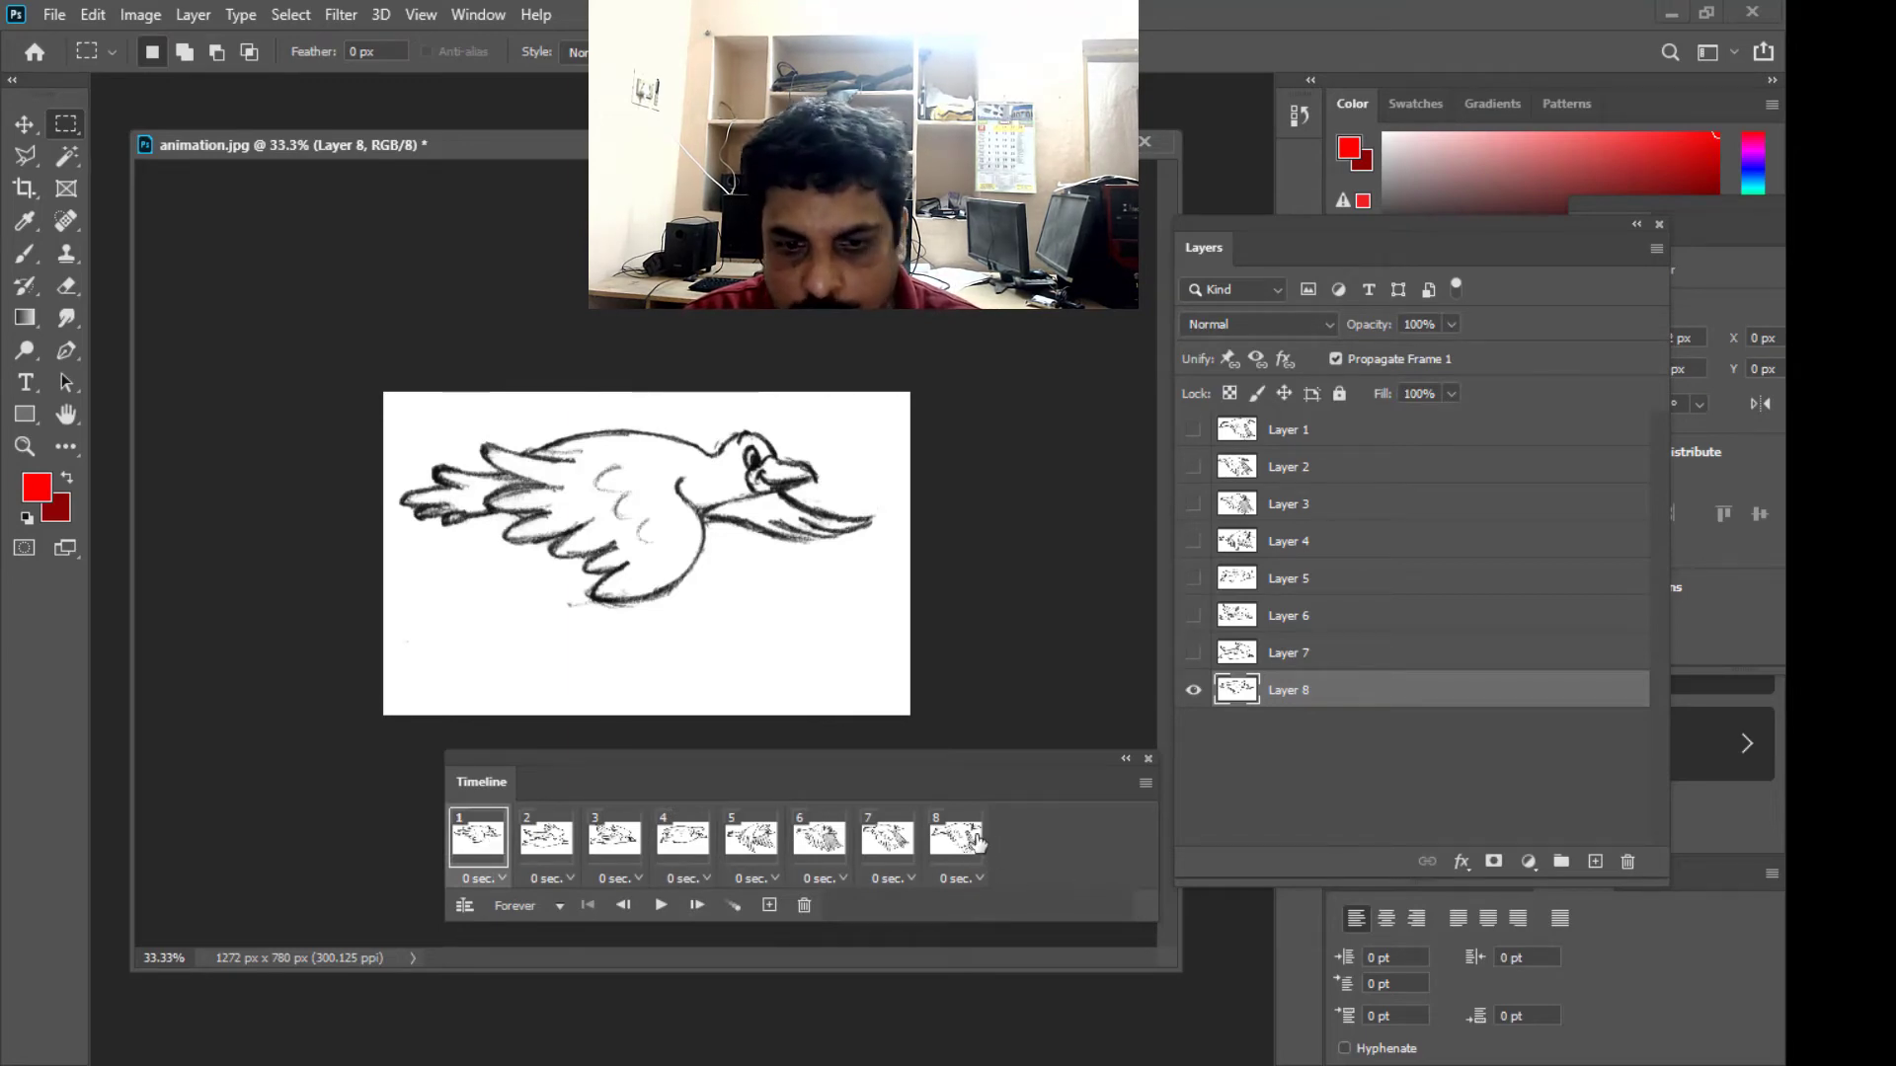
left_click(959, 841, "shift")
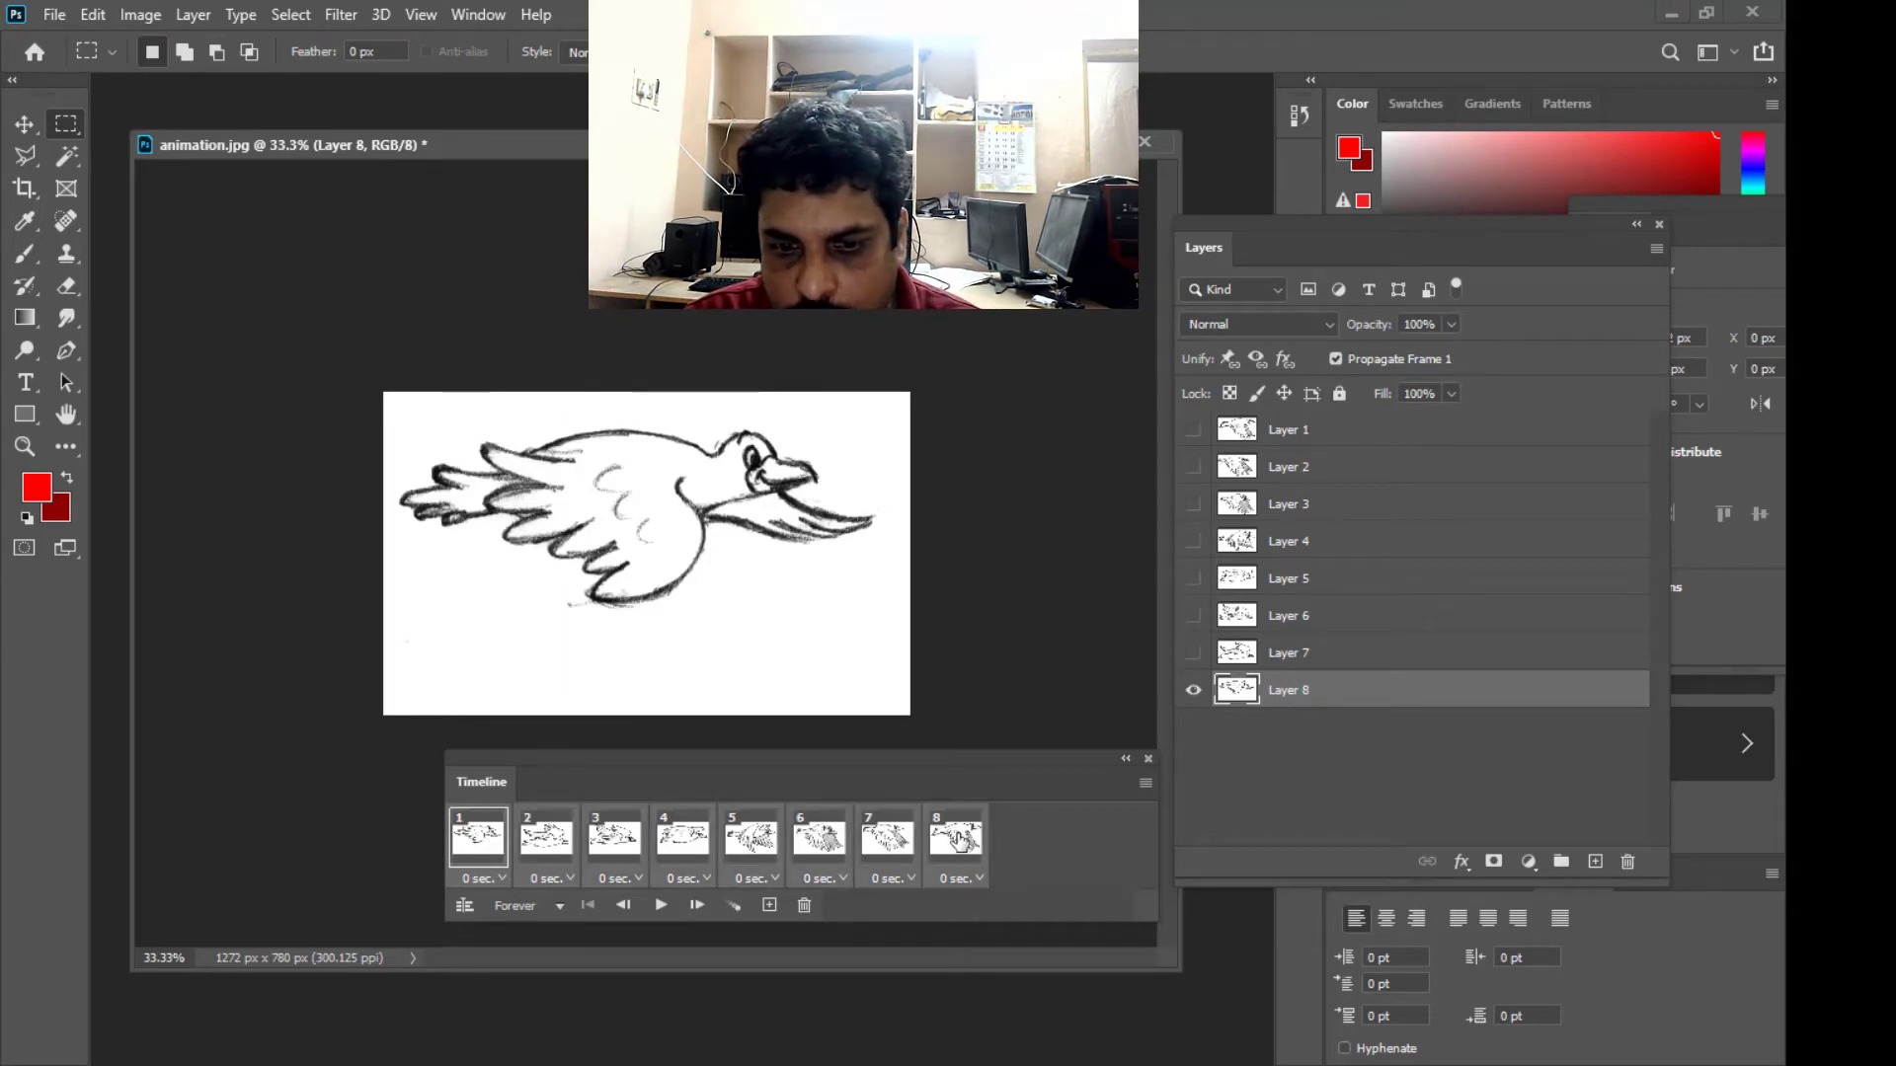
left_click(979, 878)
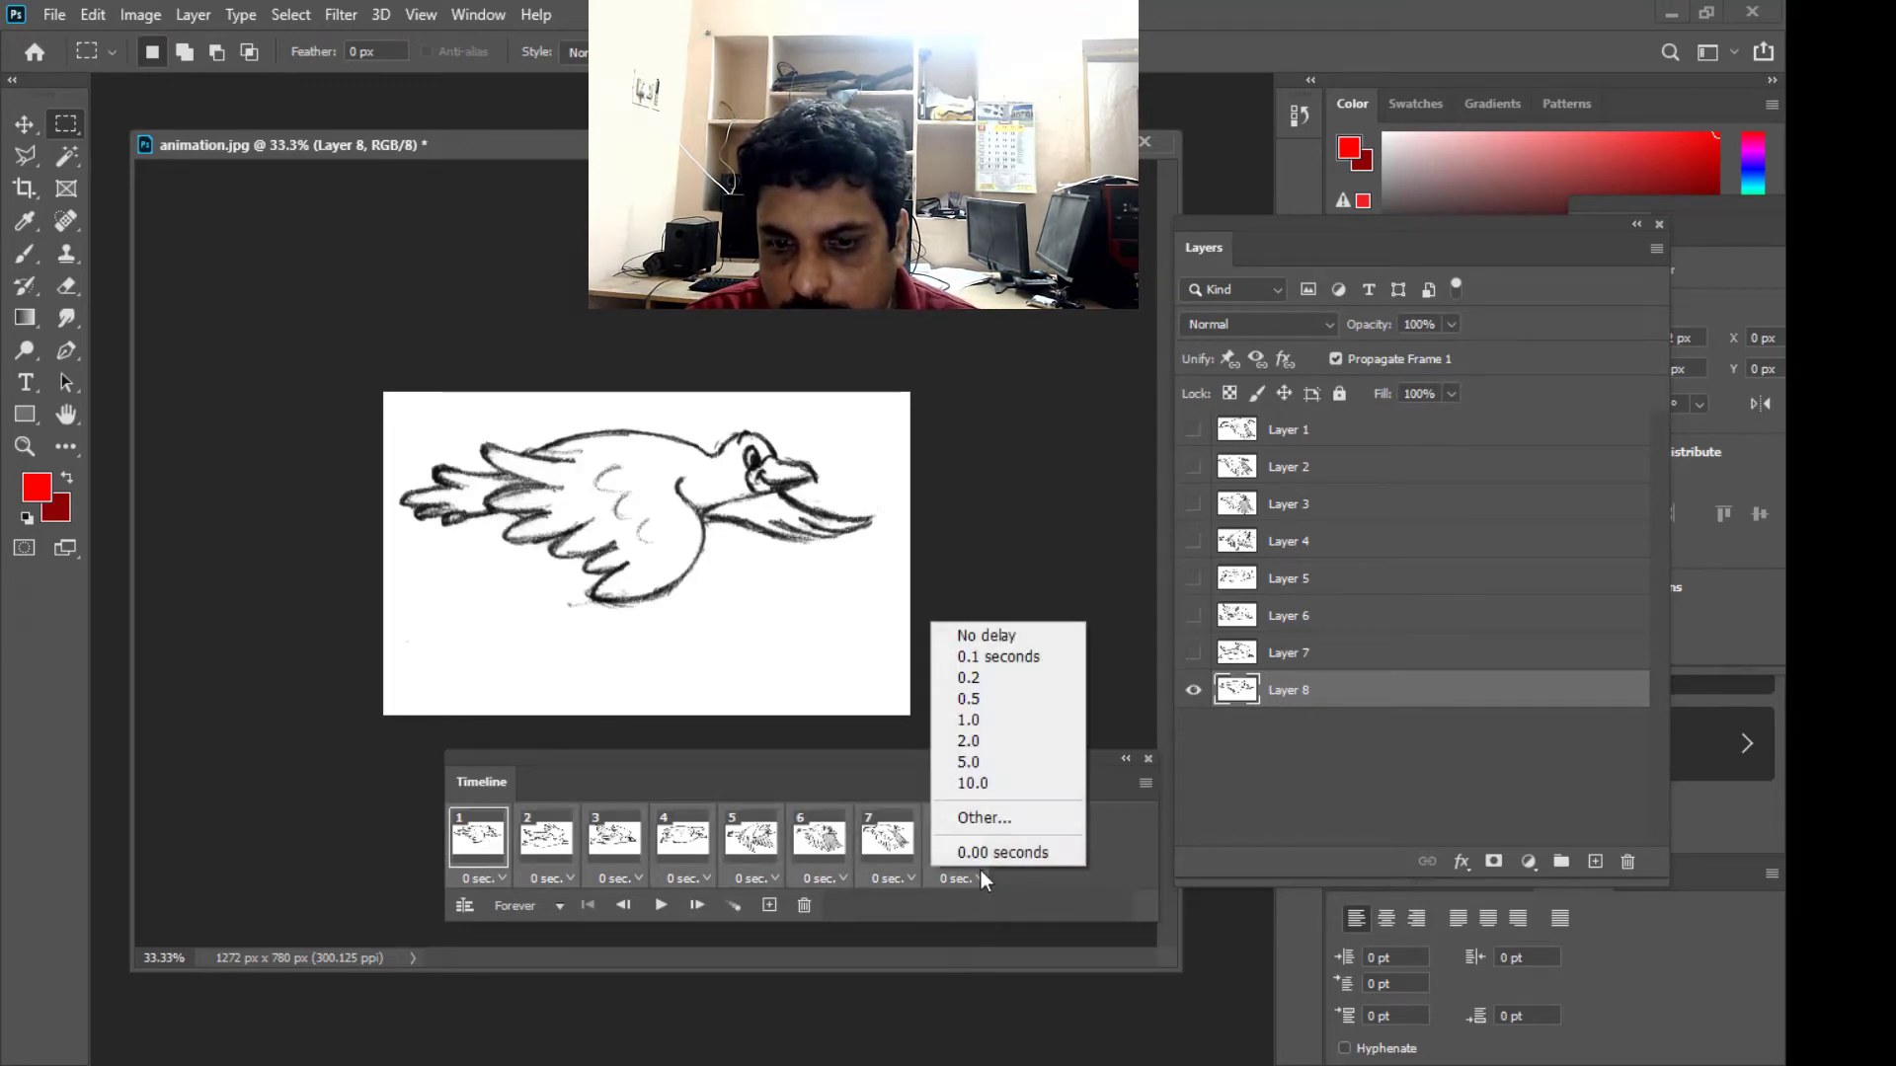
left_click(968, 677)
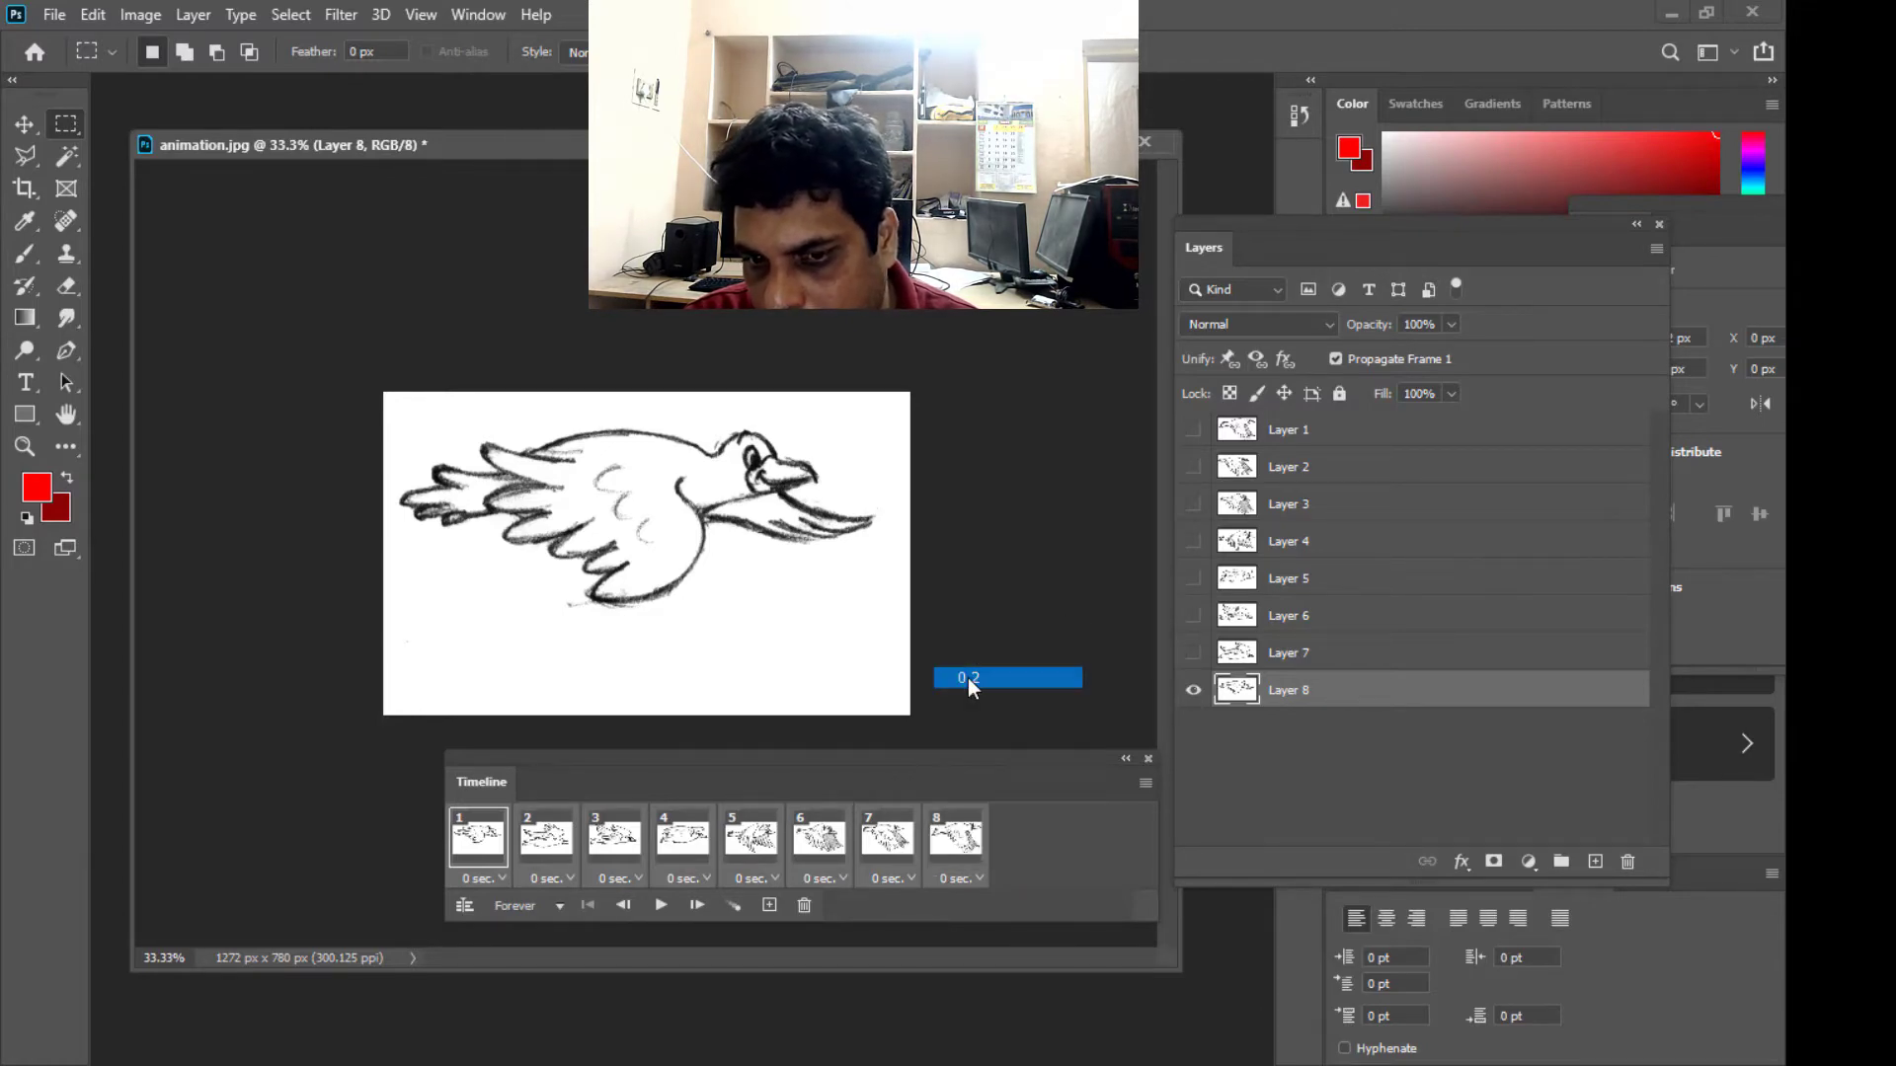
- Play the animation with the 0.2-second frame delay to check the wing movement, and stop the playback
left_click_drag(884, 754, 866, 755)
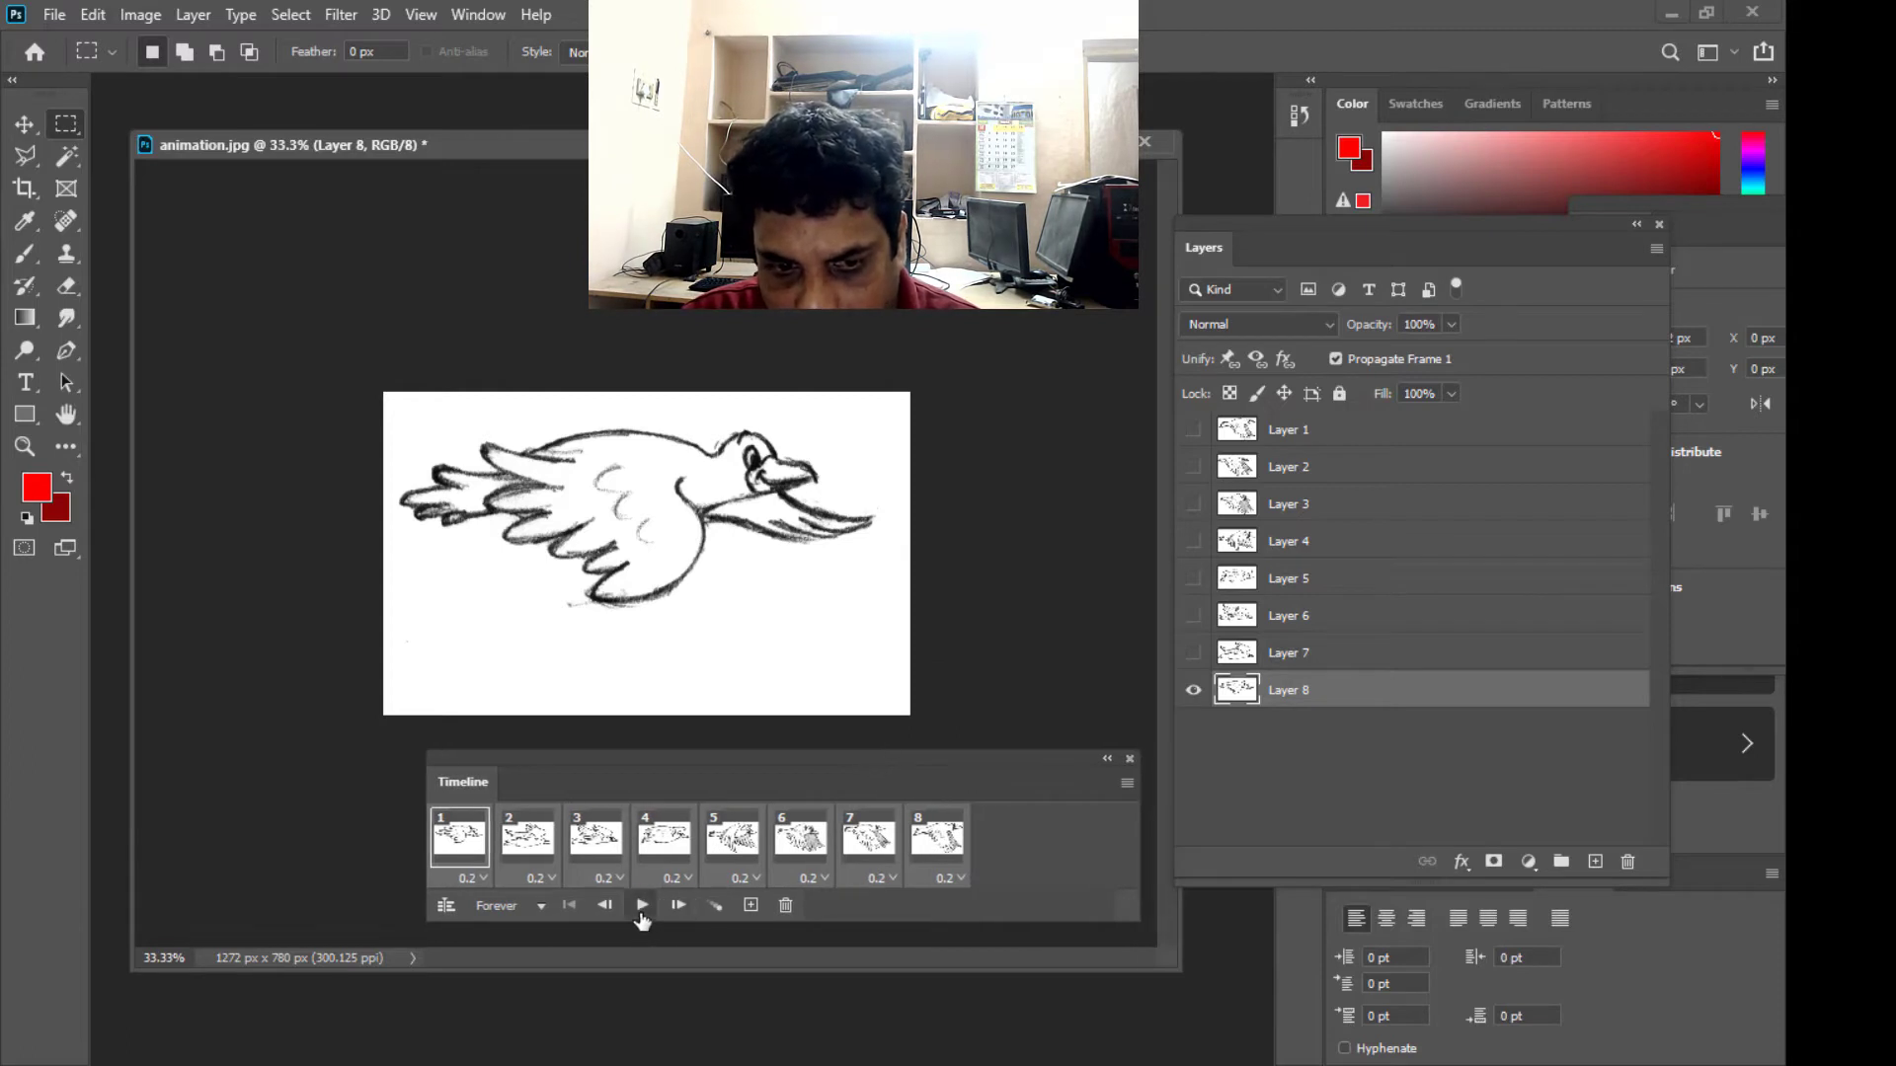
left_click(640, 908)
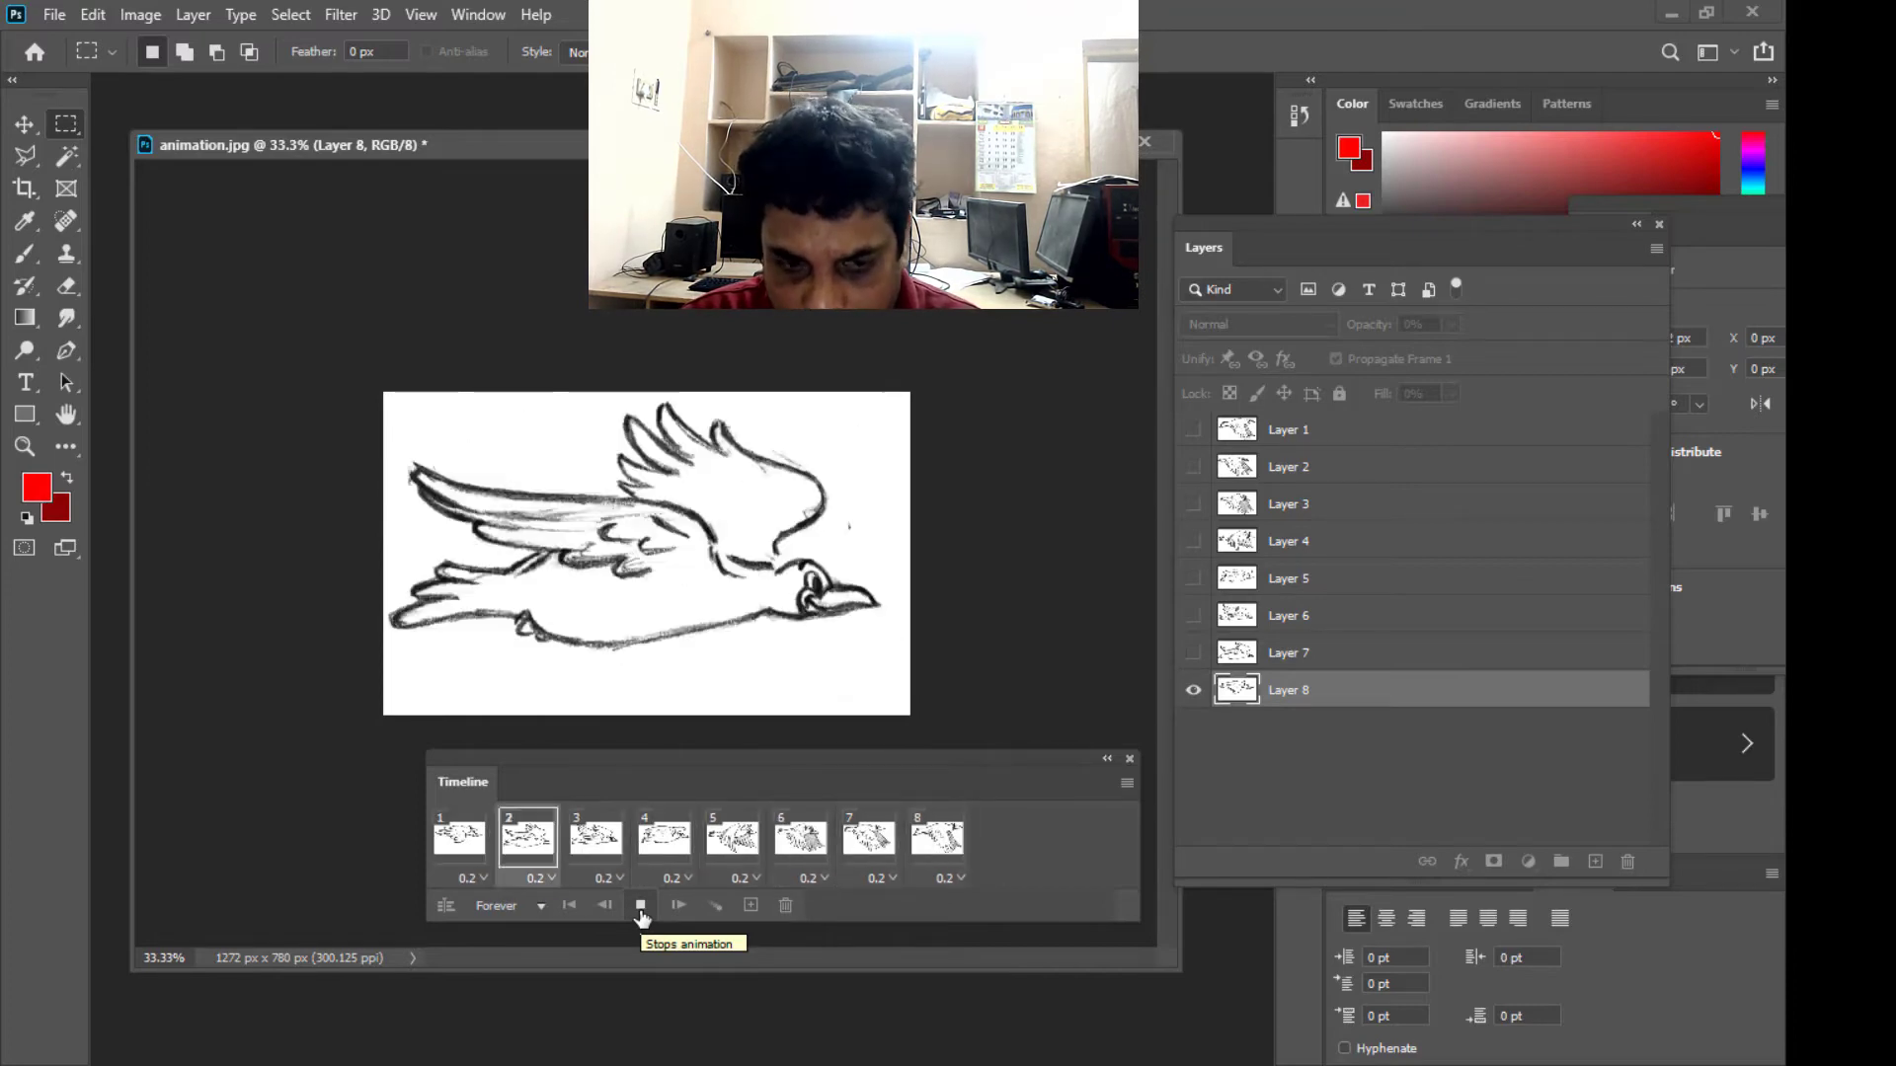
left_click(641, 907)
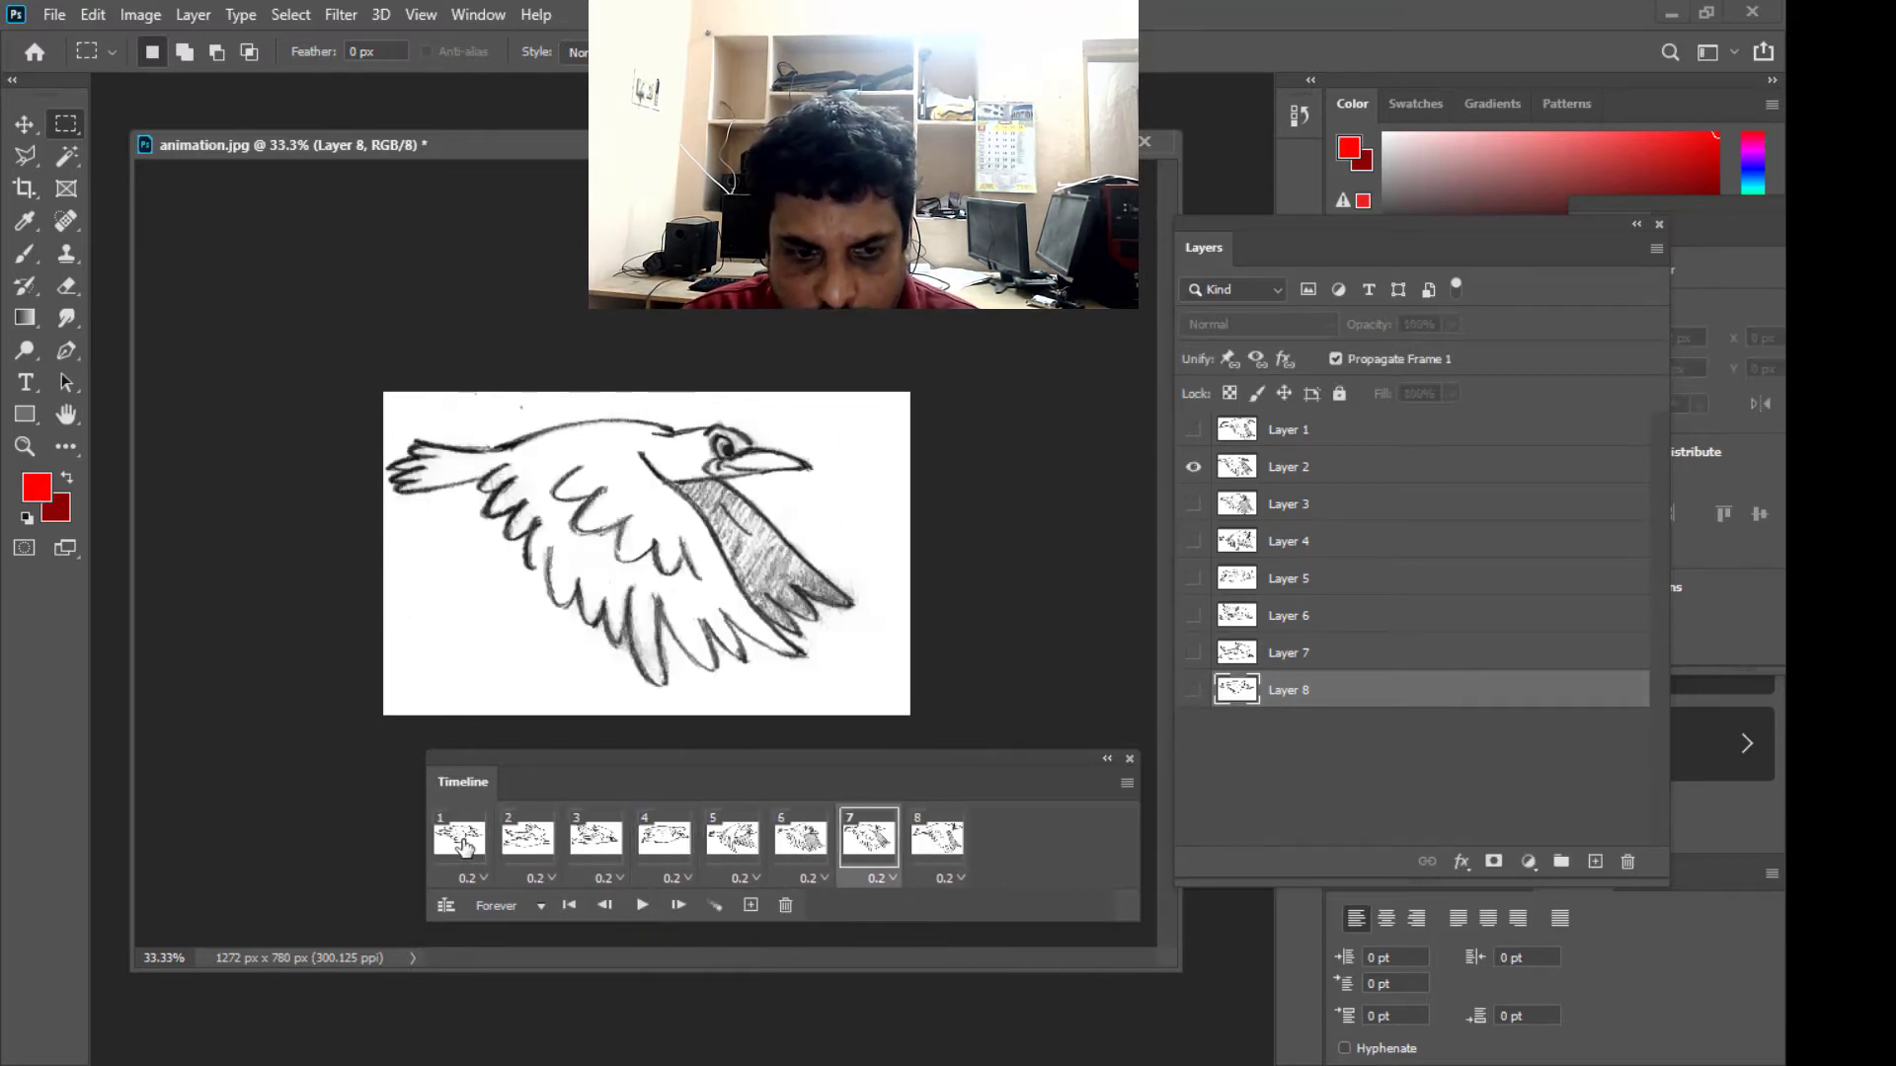
- Select all eight frames, widen and shift the Timeline panel, and duplicate the selected frames once to reach sixteen frames
left_click(462, 845)
left_click(936, 840, "shift")
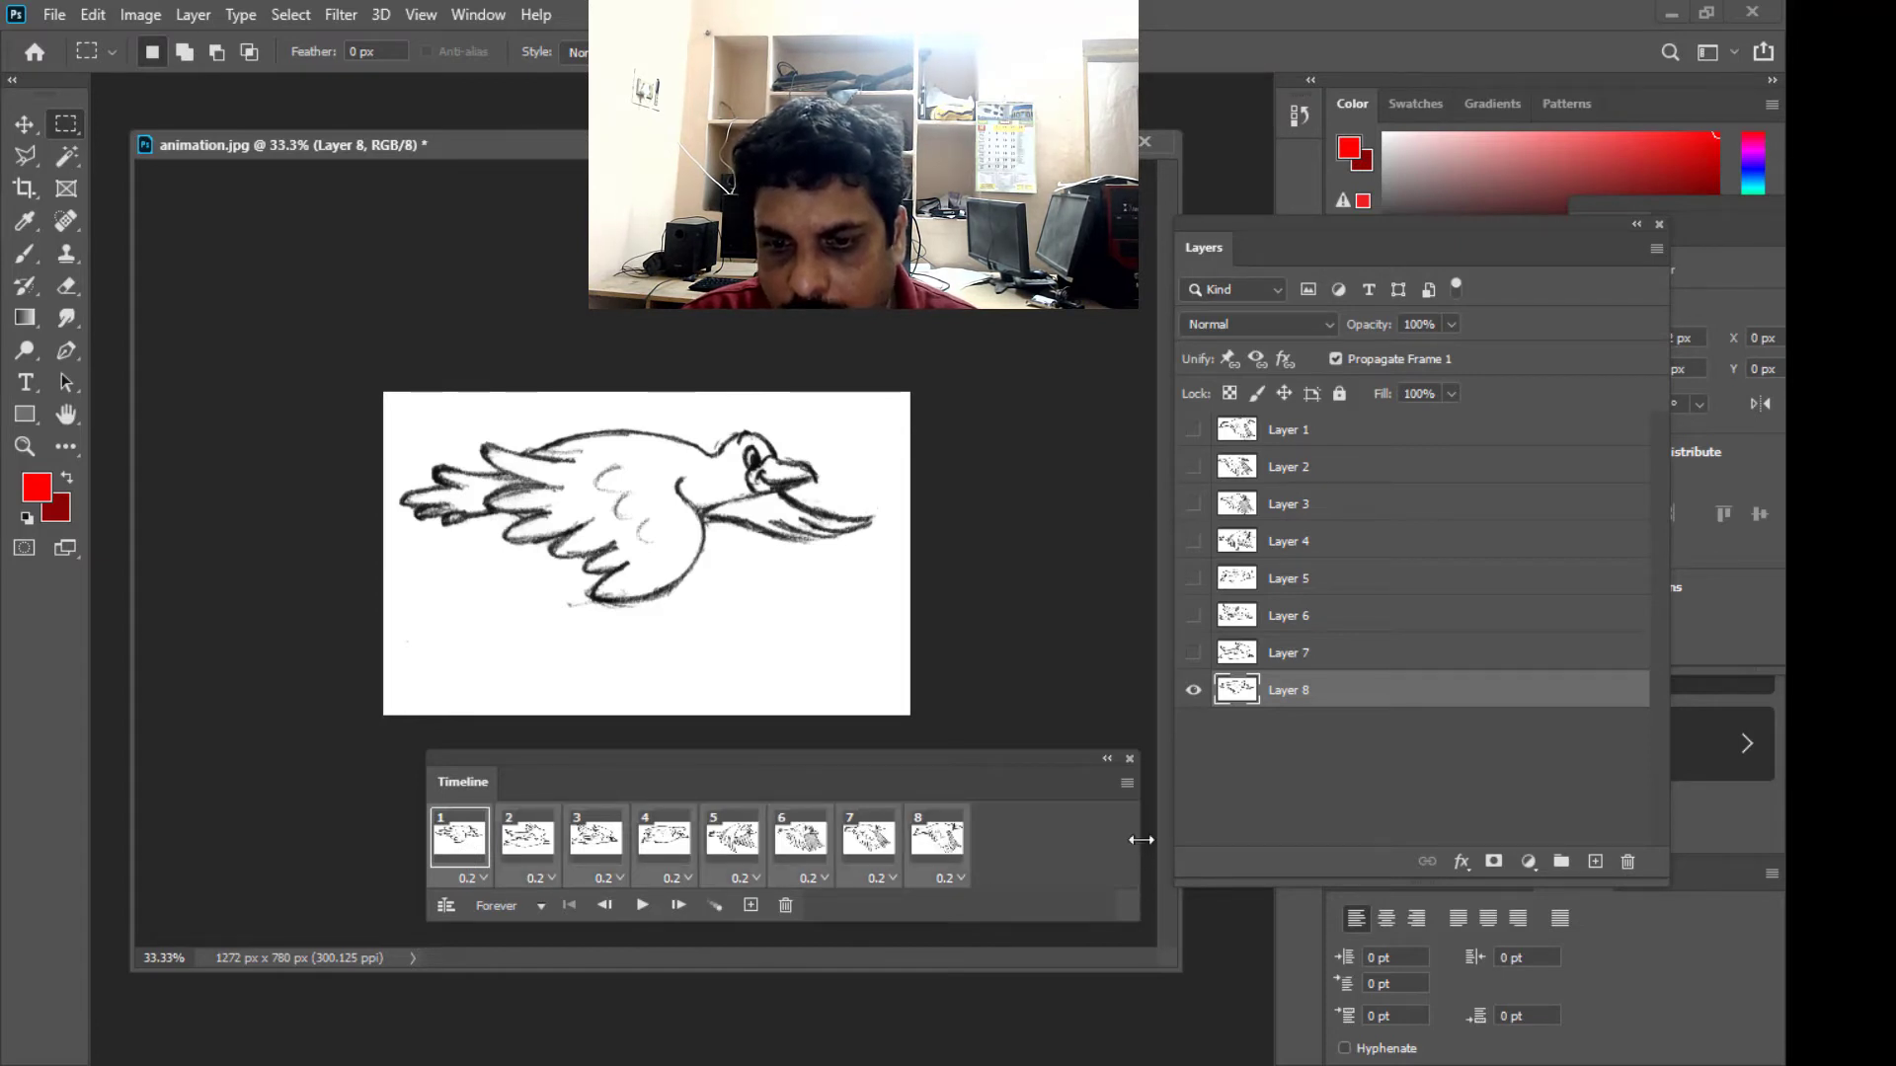
left_click_drag(1140, 840, 1609, 838)
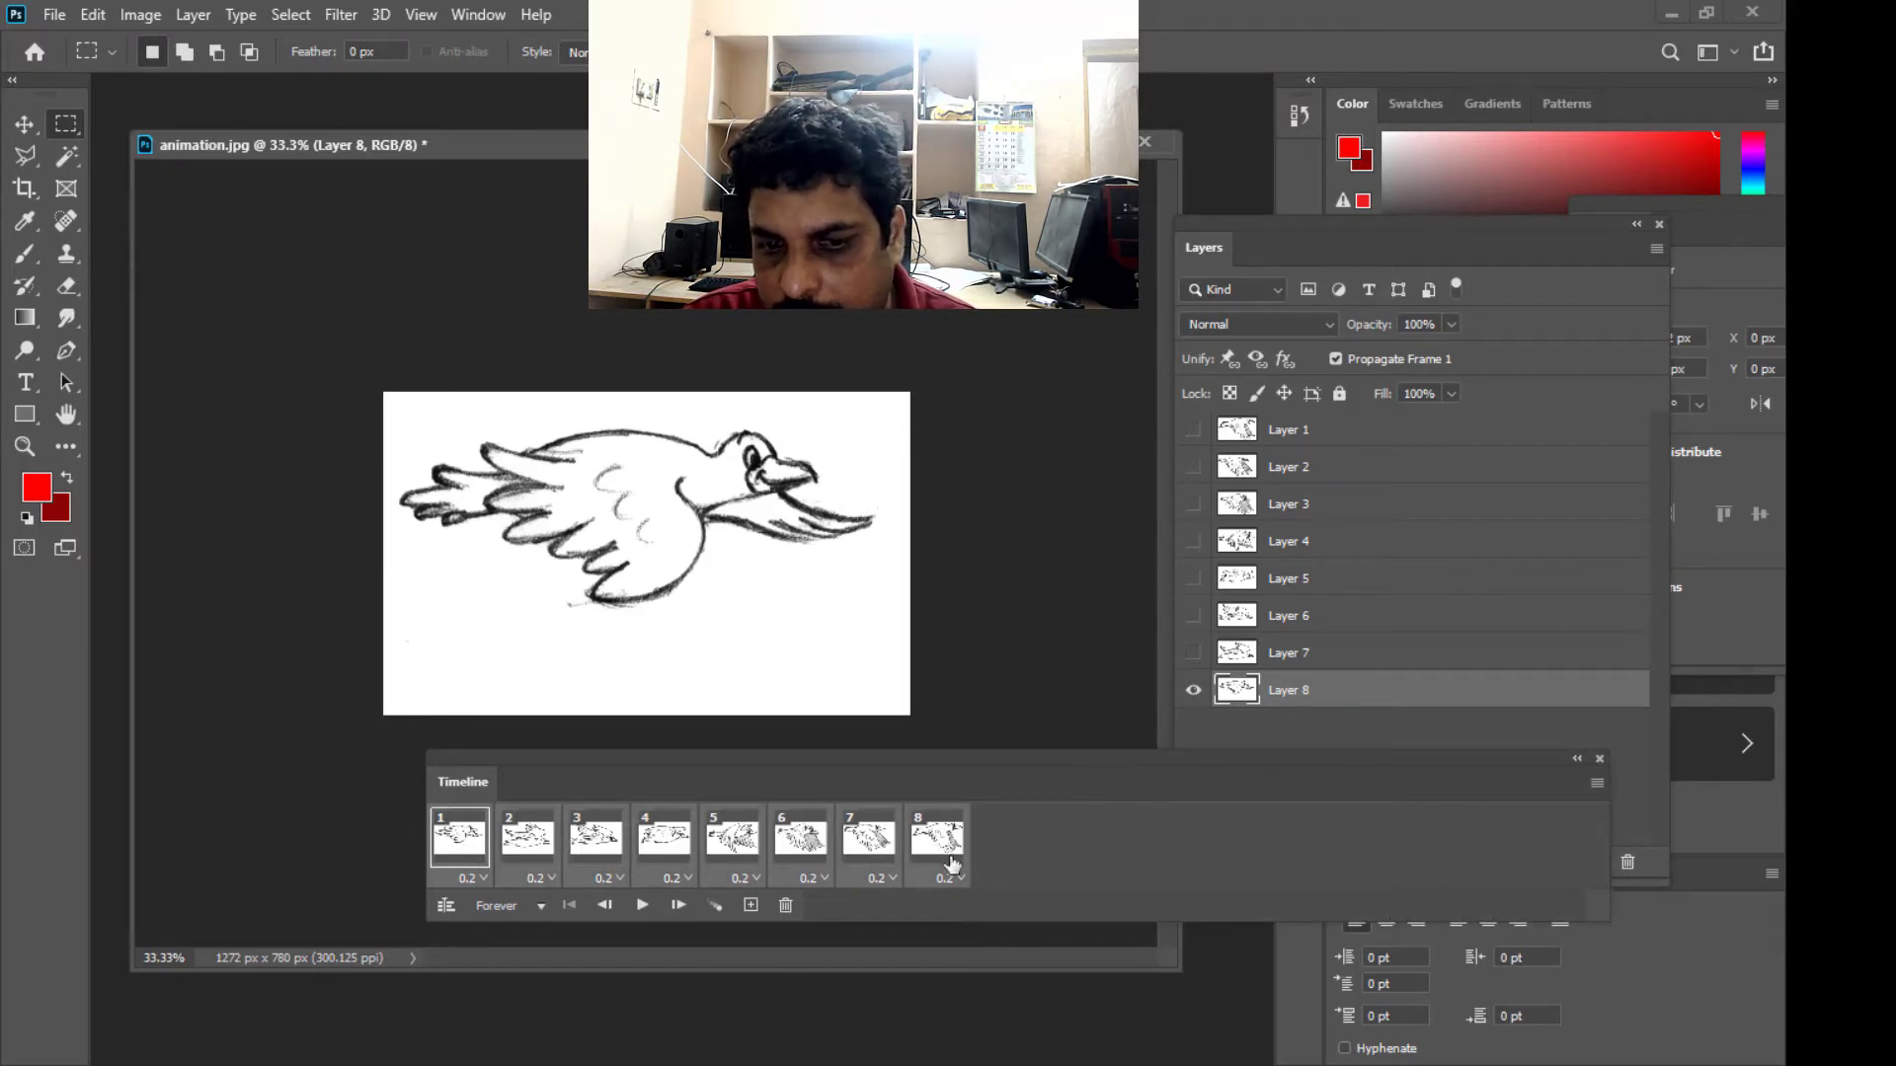
left_click_drag(910, 759, 841, 761)
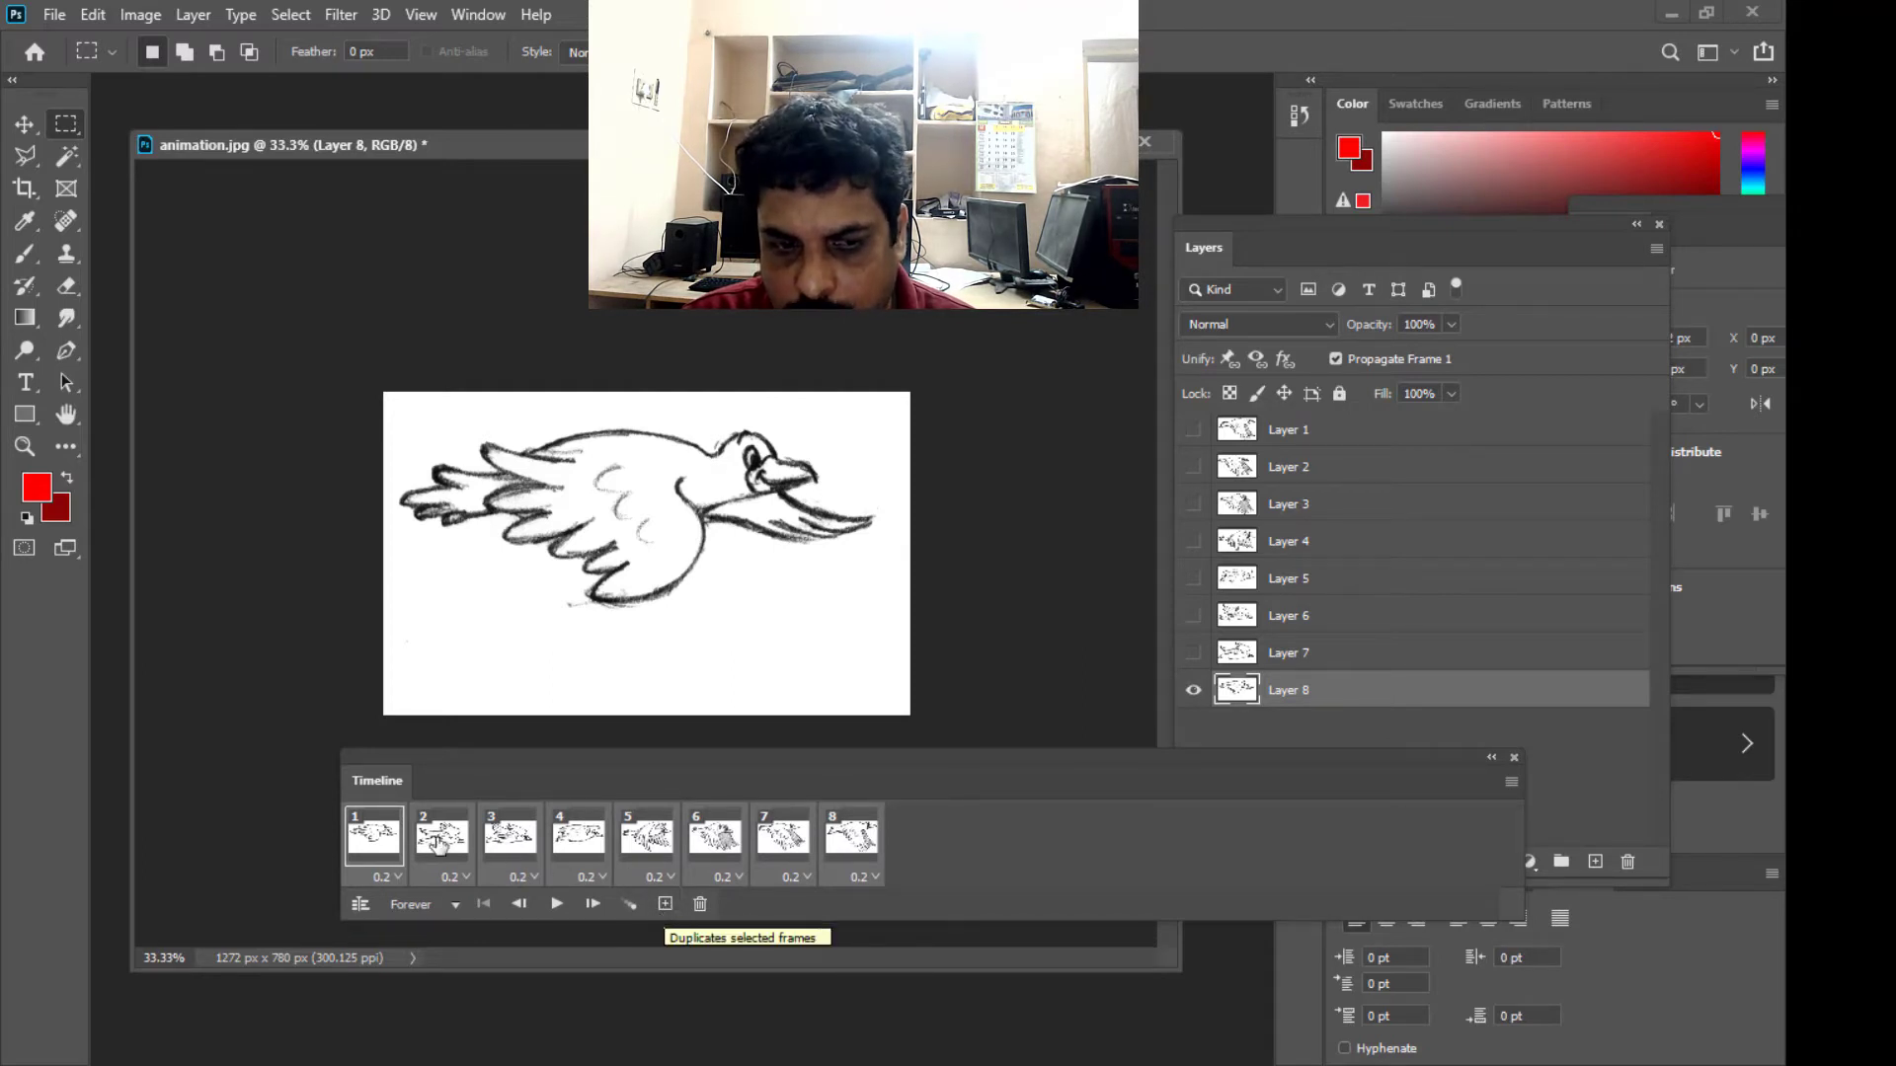
left_click(664, 905)
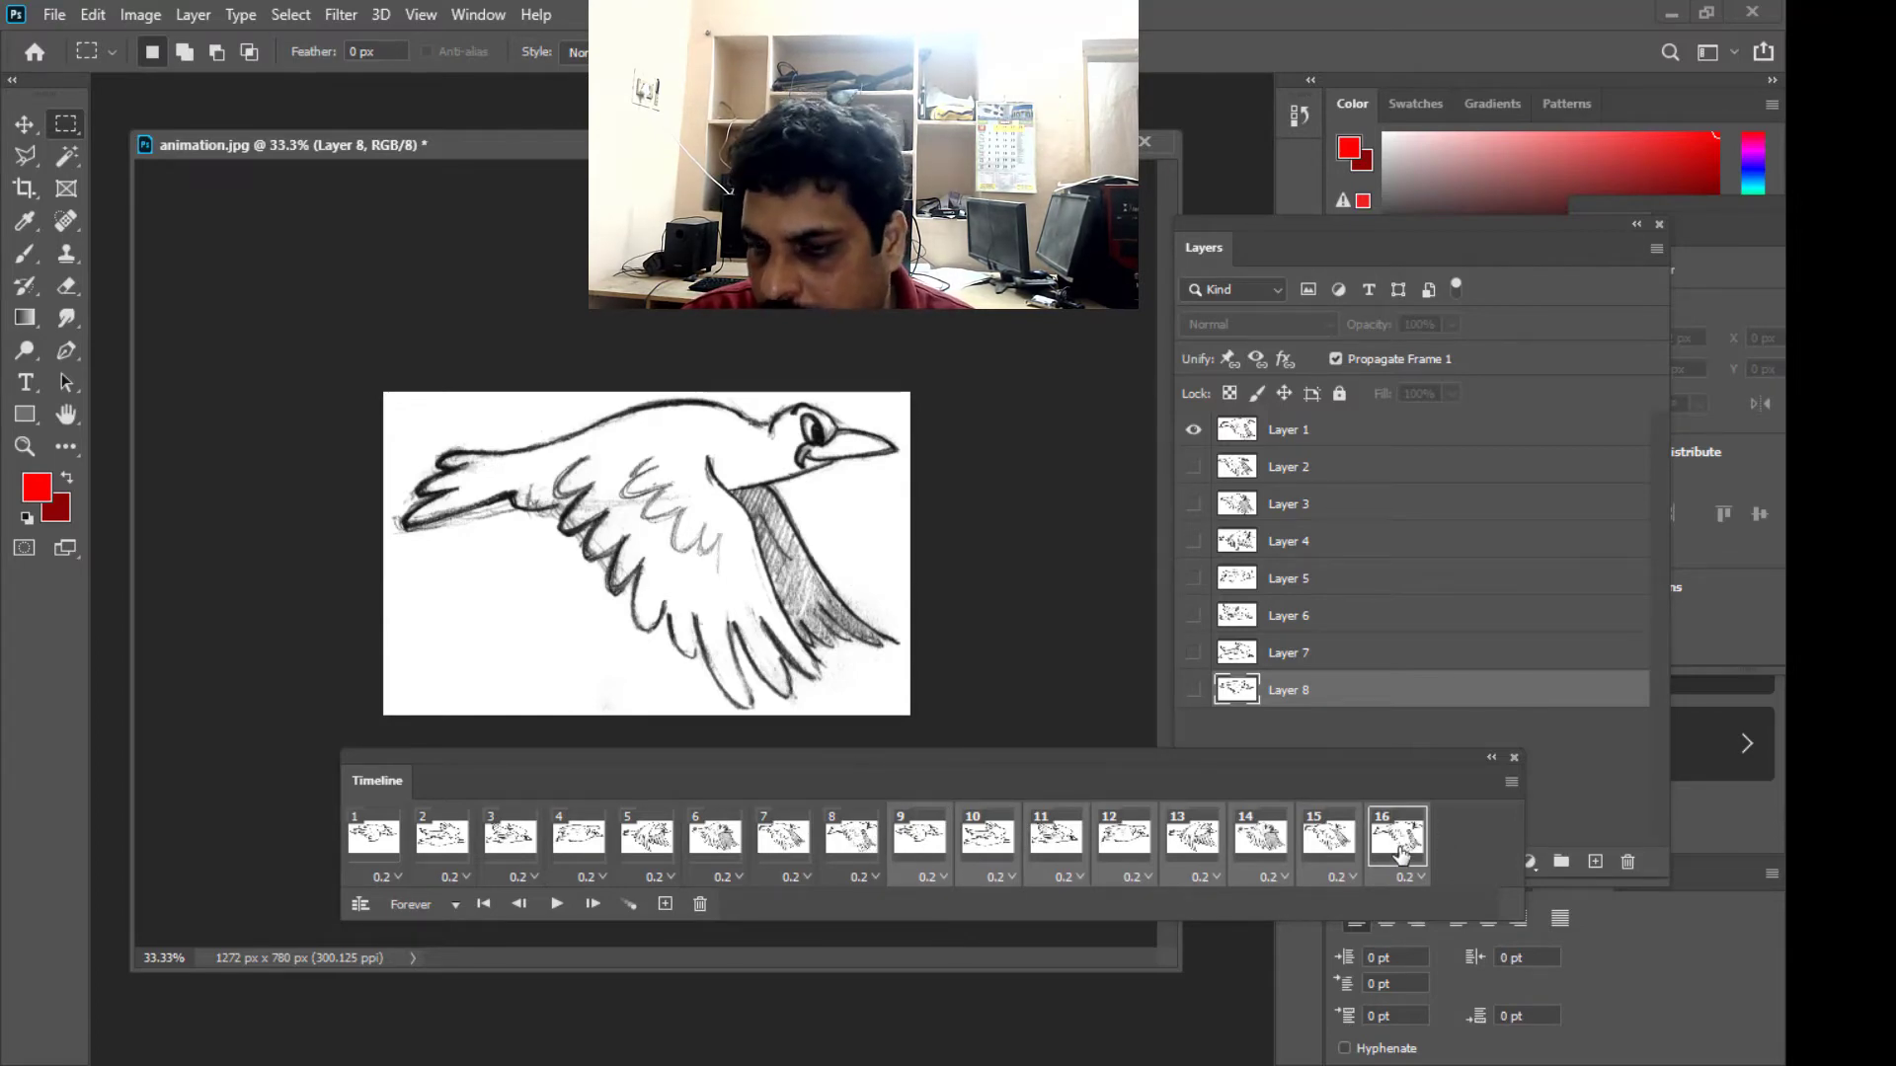
- Keep duplicating the selected eight-frame sequence until the Timeline holds 120 frames
left_click(664, 906)
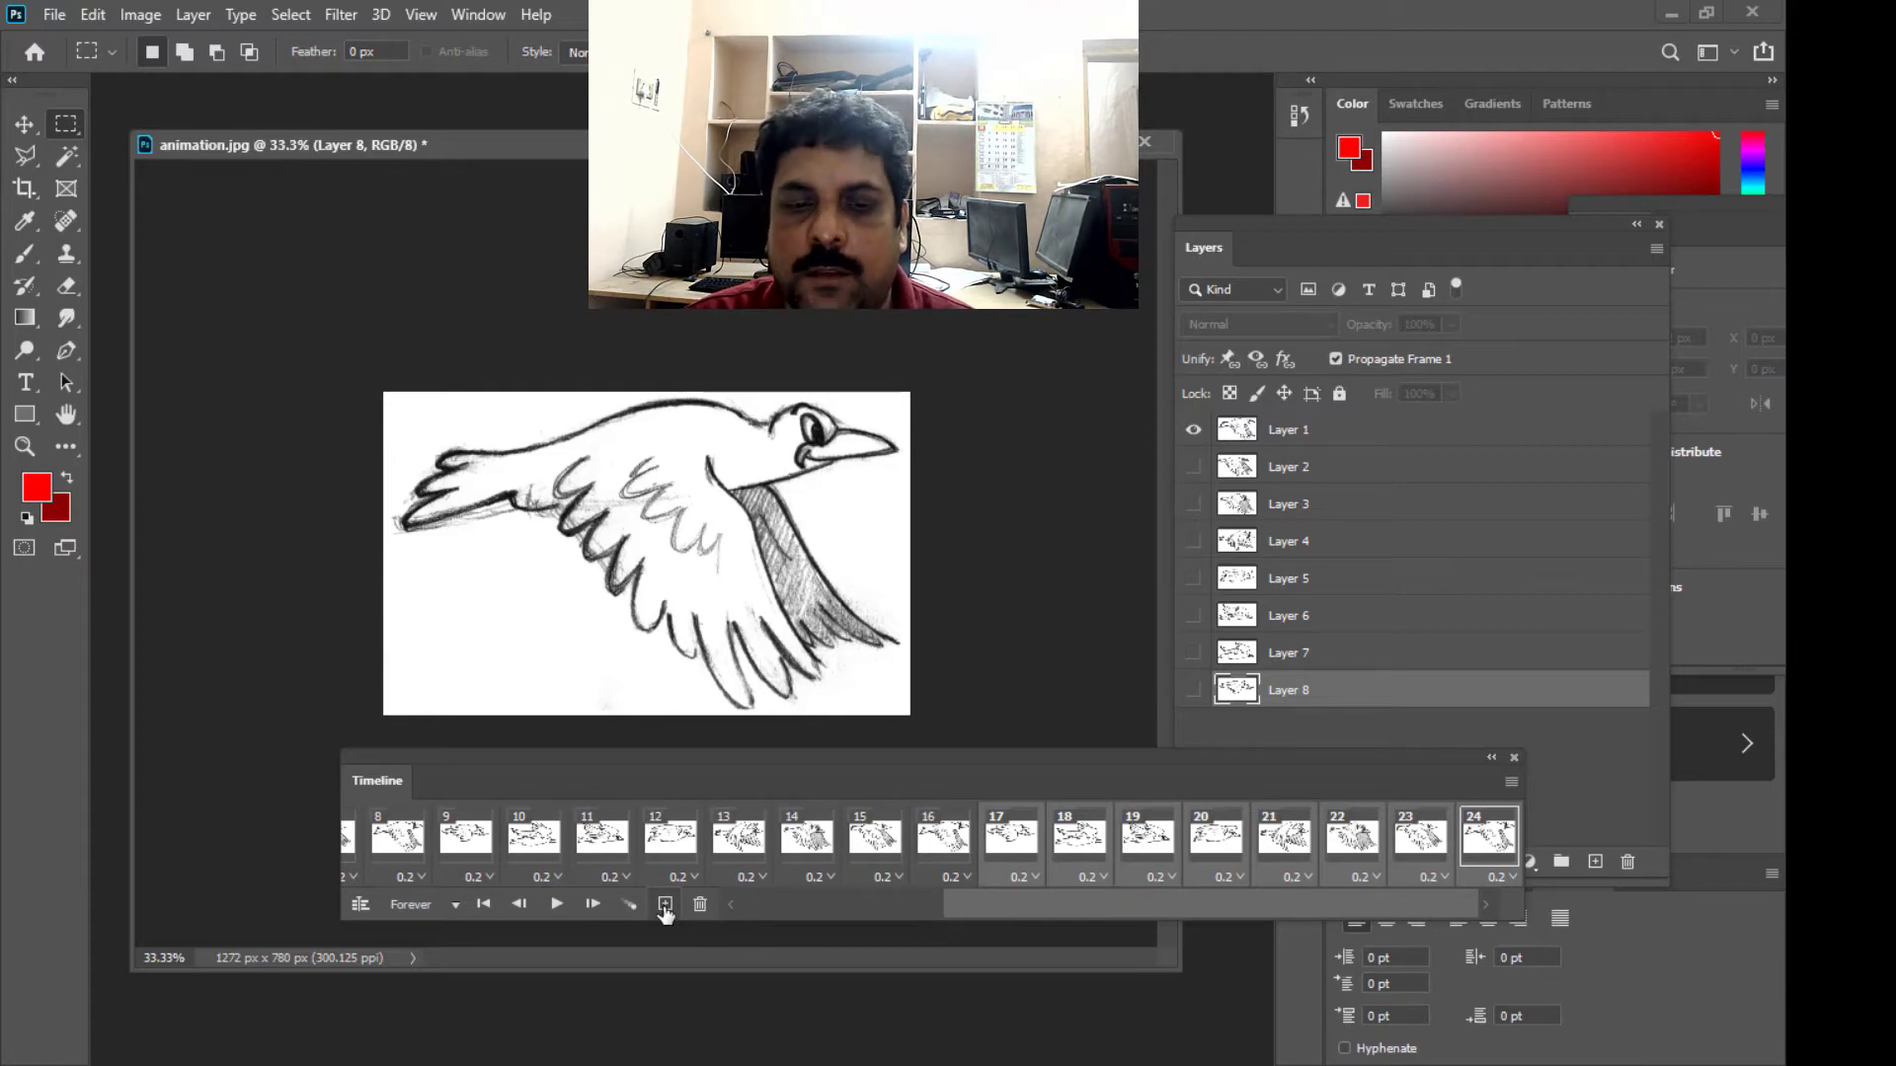
left_click(665, 907)
left_click(664, 906)
left_click(665, 906)
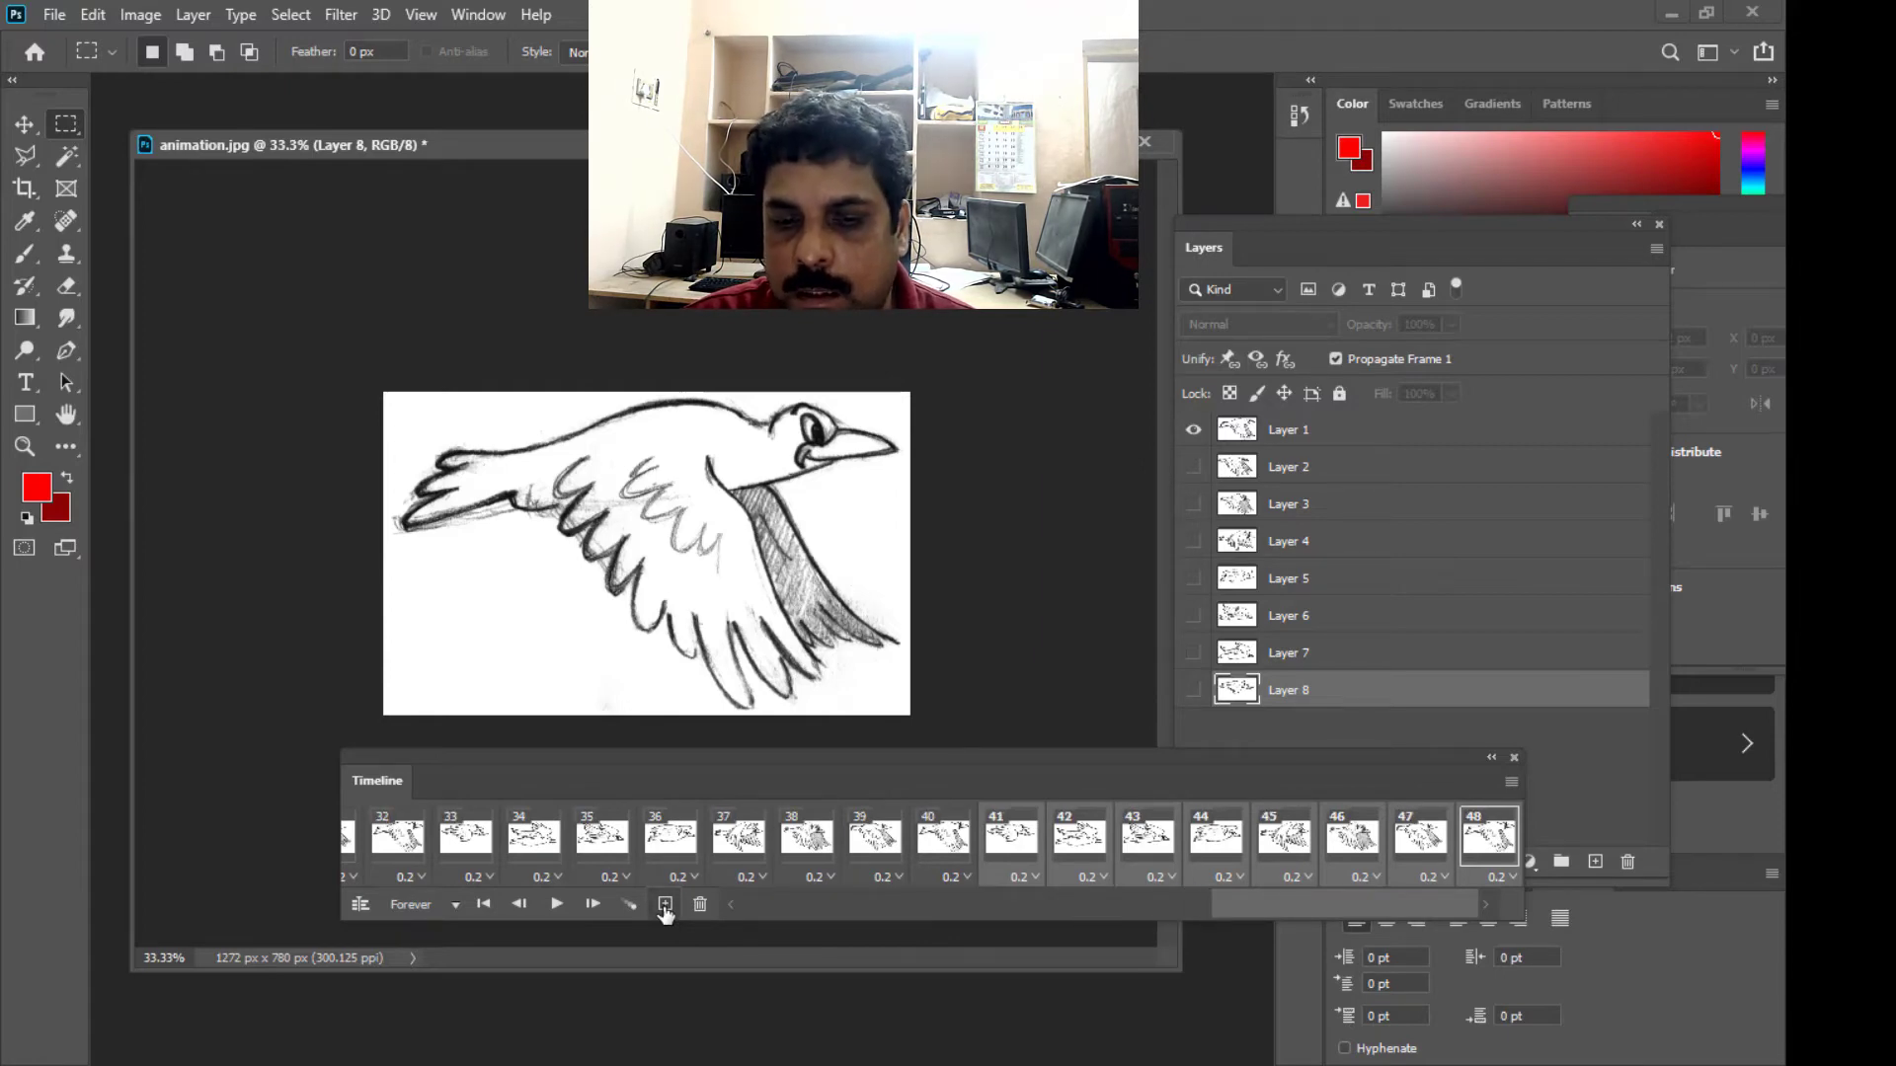
left_click(665, 906)
left_click(665, 907)
left_click(664, 906)
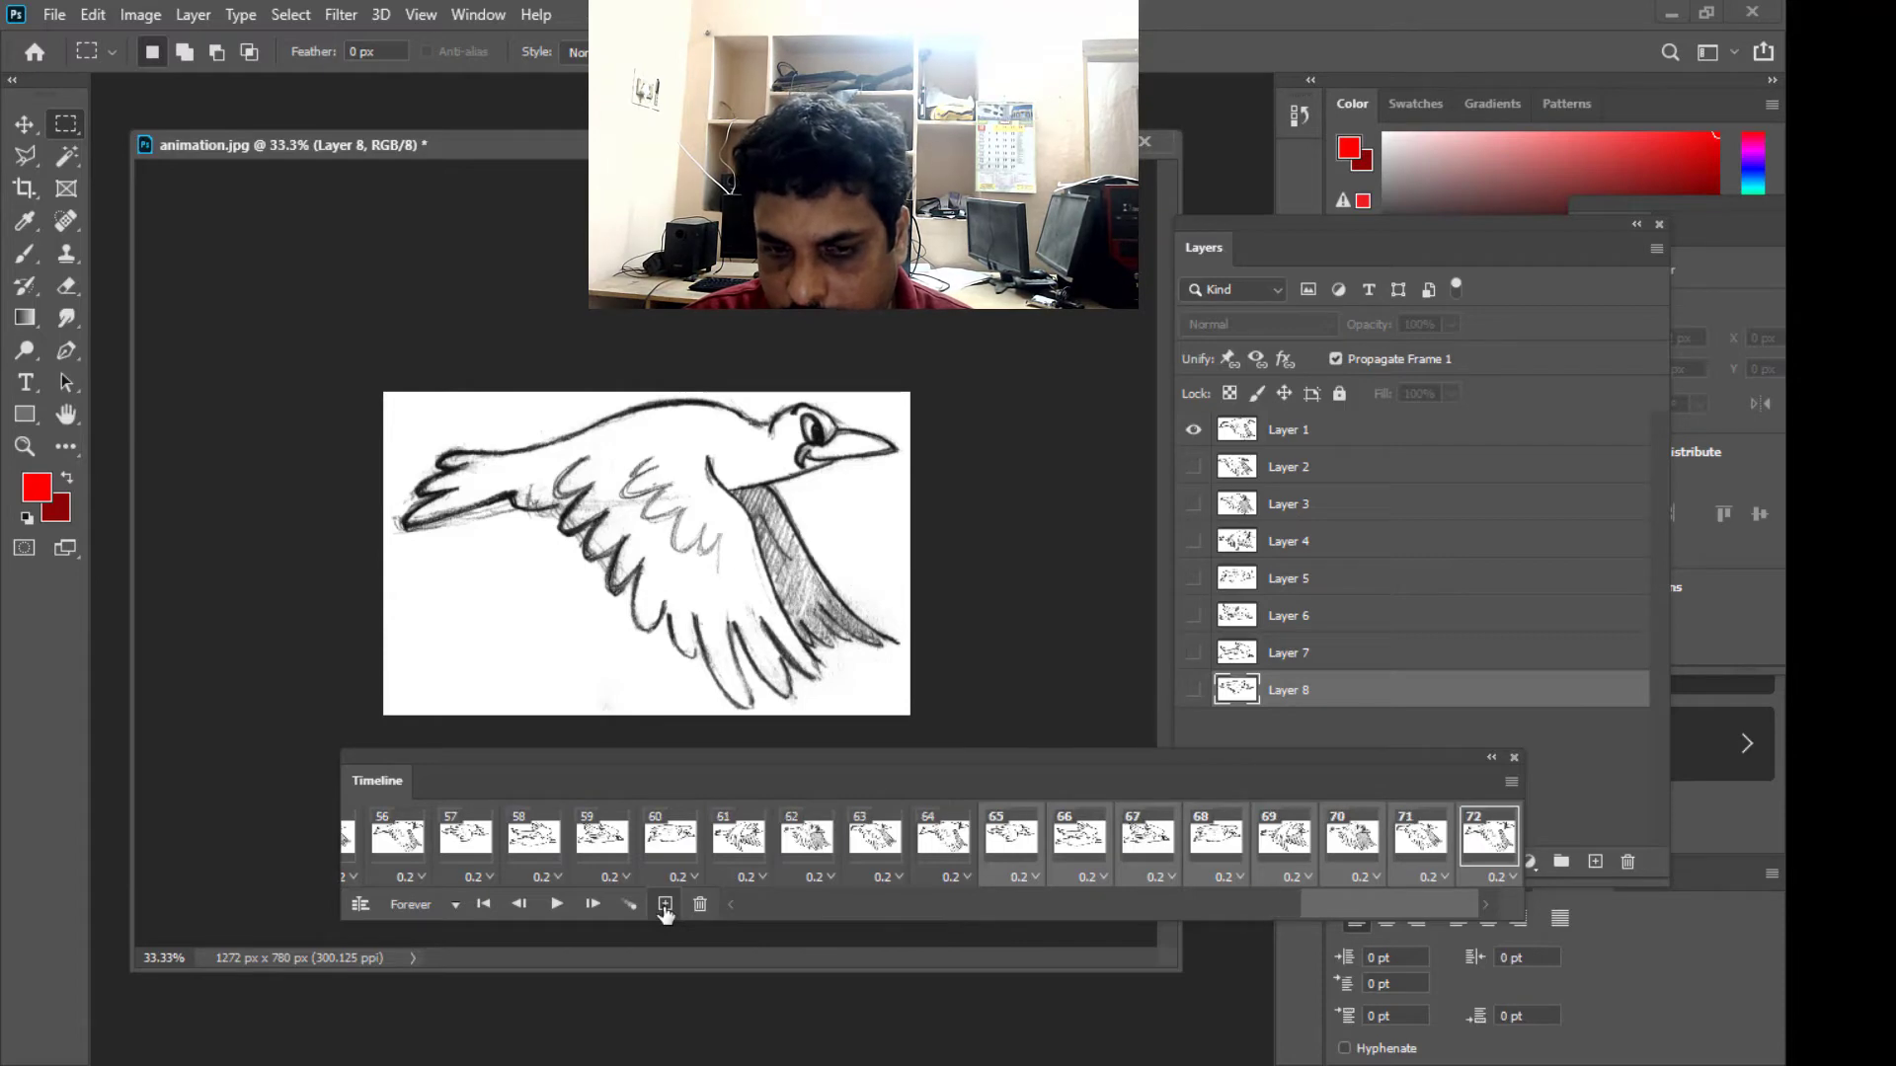
left_click(665, 906)
left_click(664, 906)
left_click(665, 906)
left_click(664, 907)
left_click(664, 906)
left_click(664, 907)
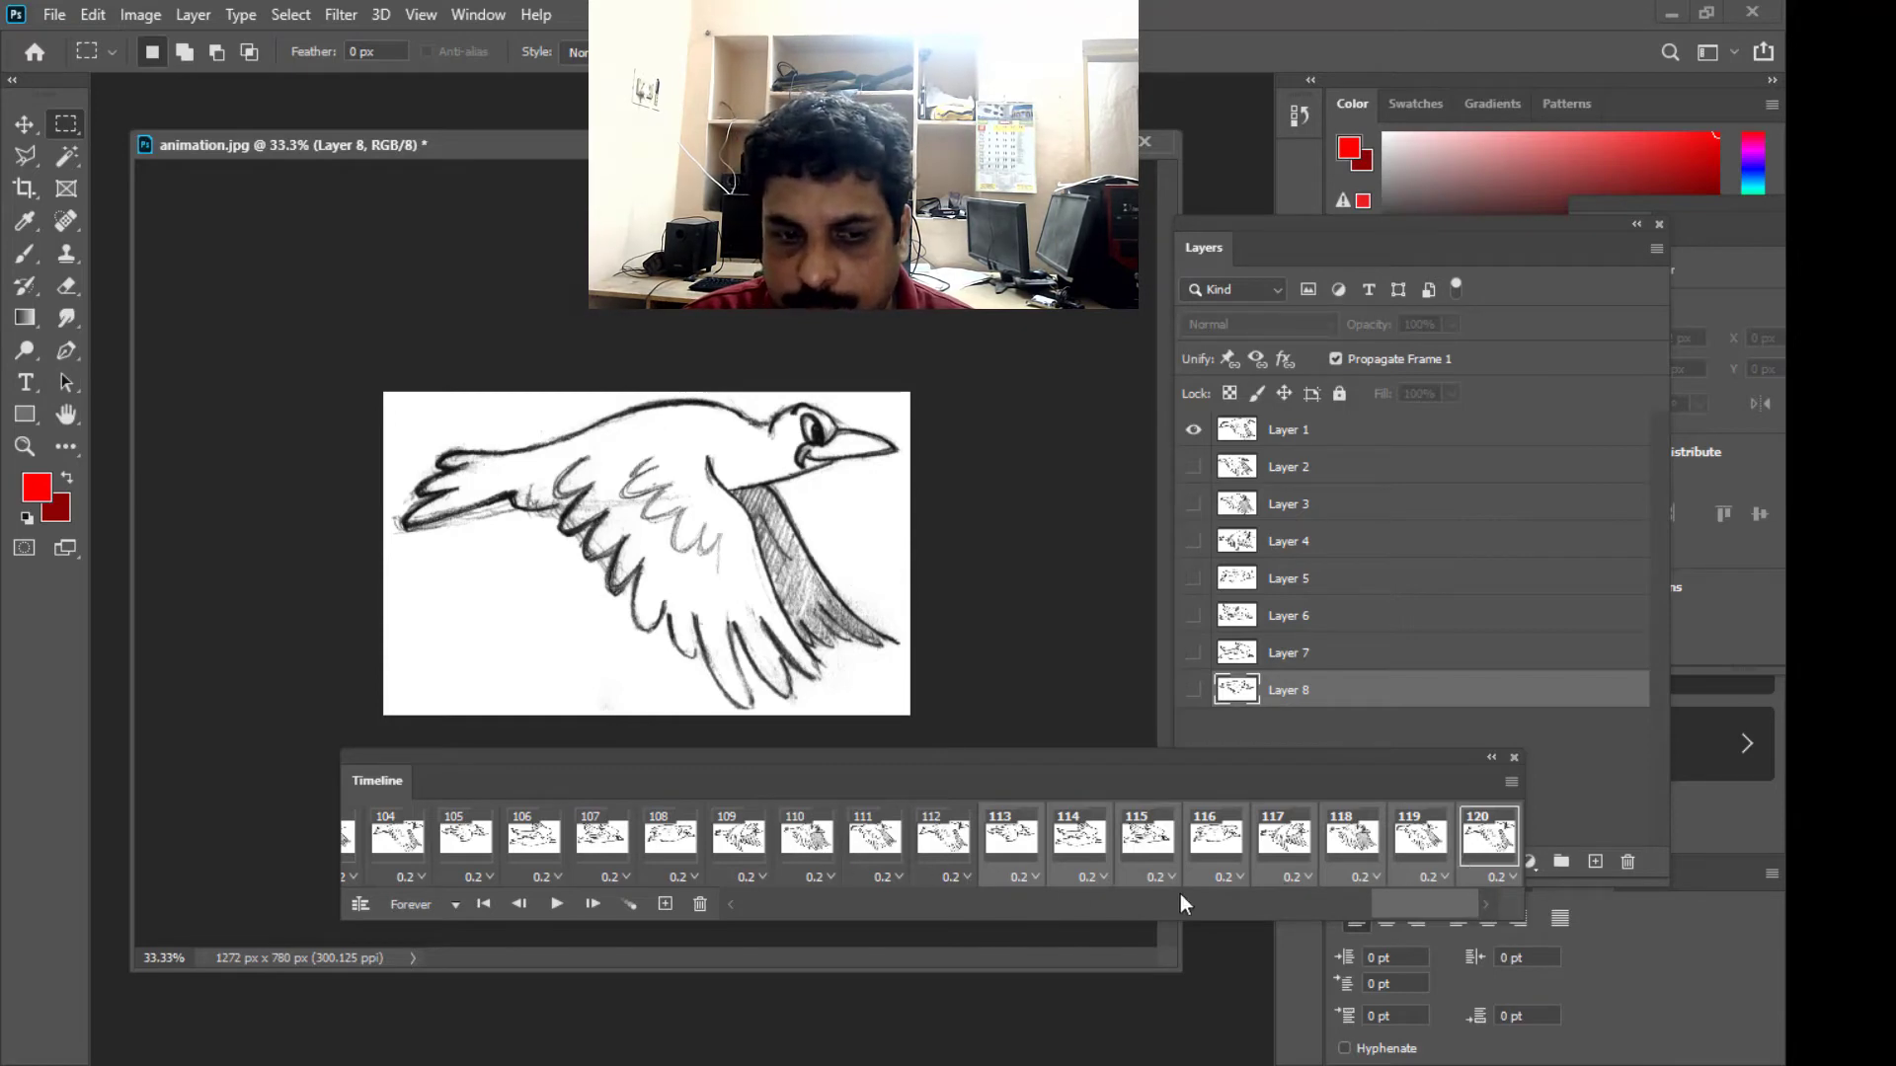
- Return the Timeline to its first frames and settle the panel just beneath the bird sketch
left_click_drag(1404, 907, 706, 933)
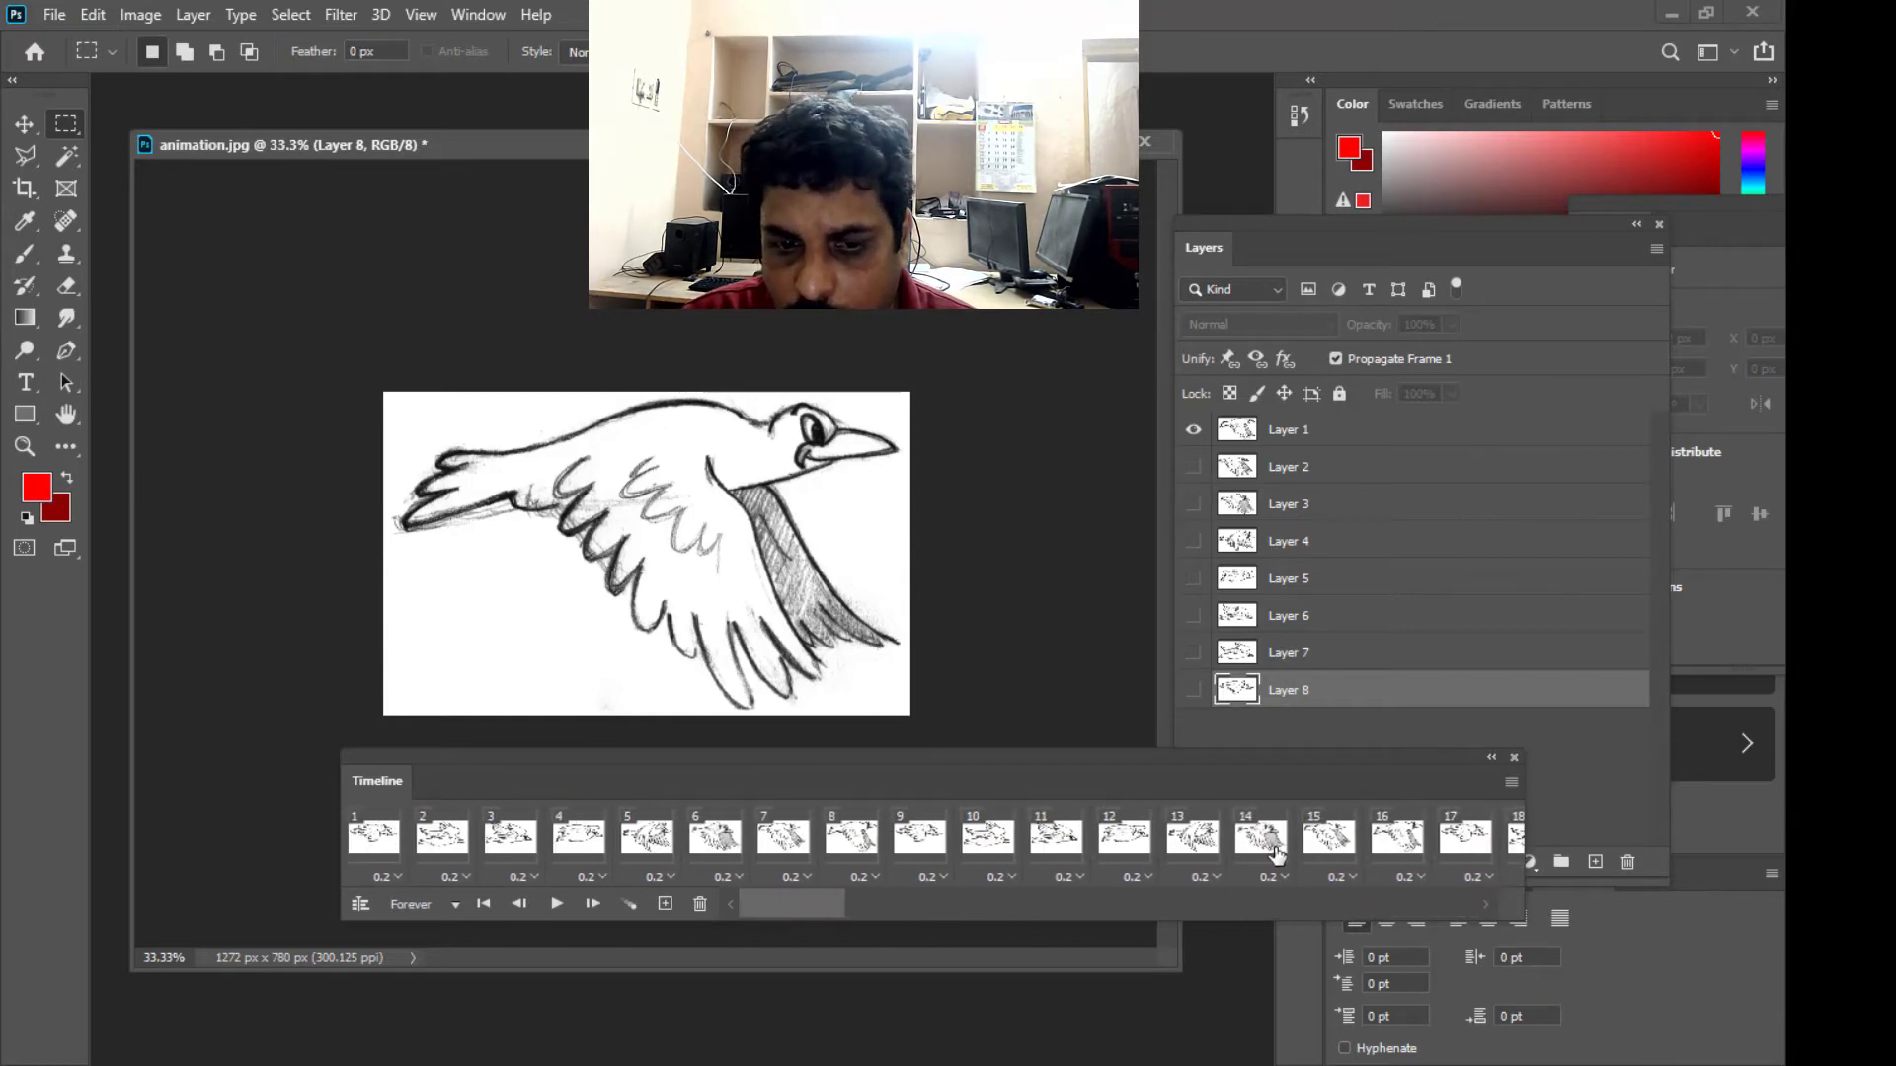
left_click_drag(1052, 757, 955, 780)
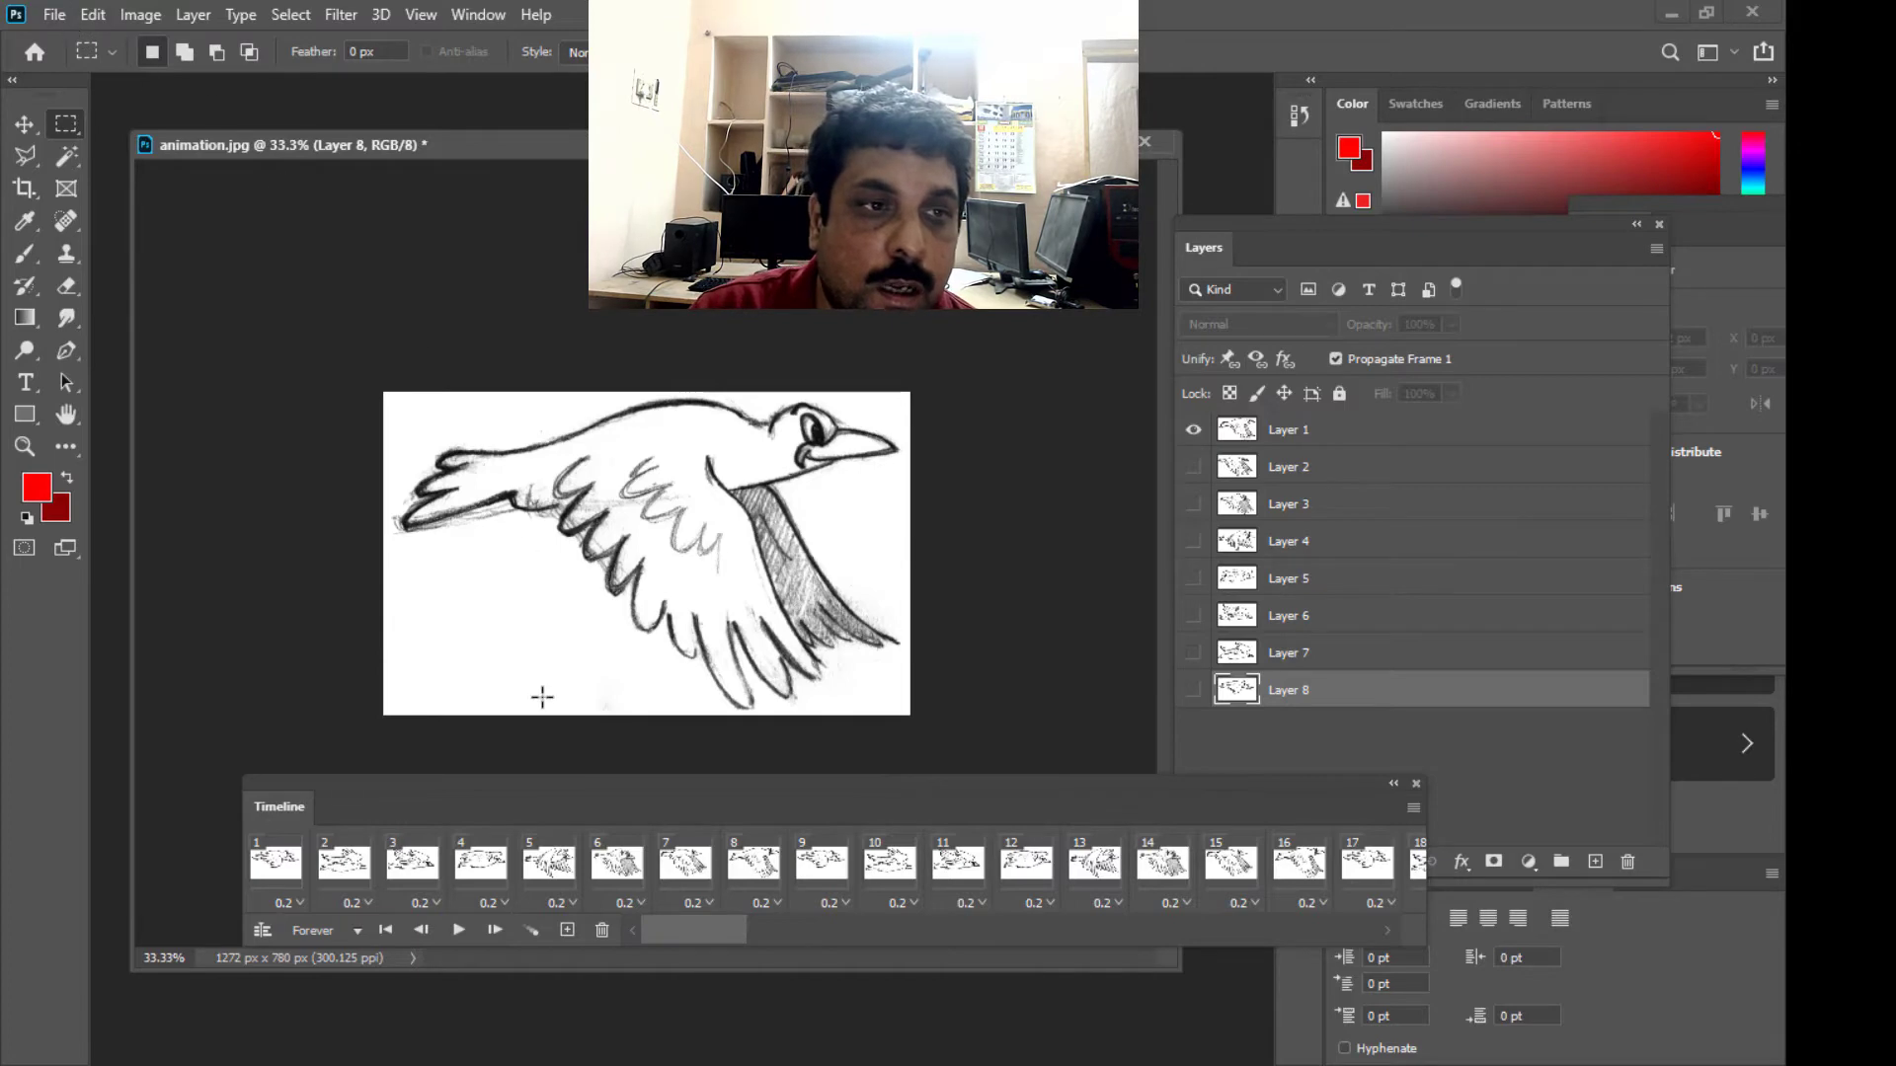
left_click_drag(558, 783, 513, 778)
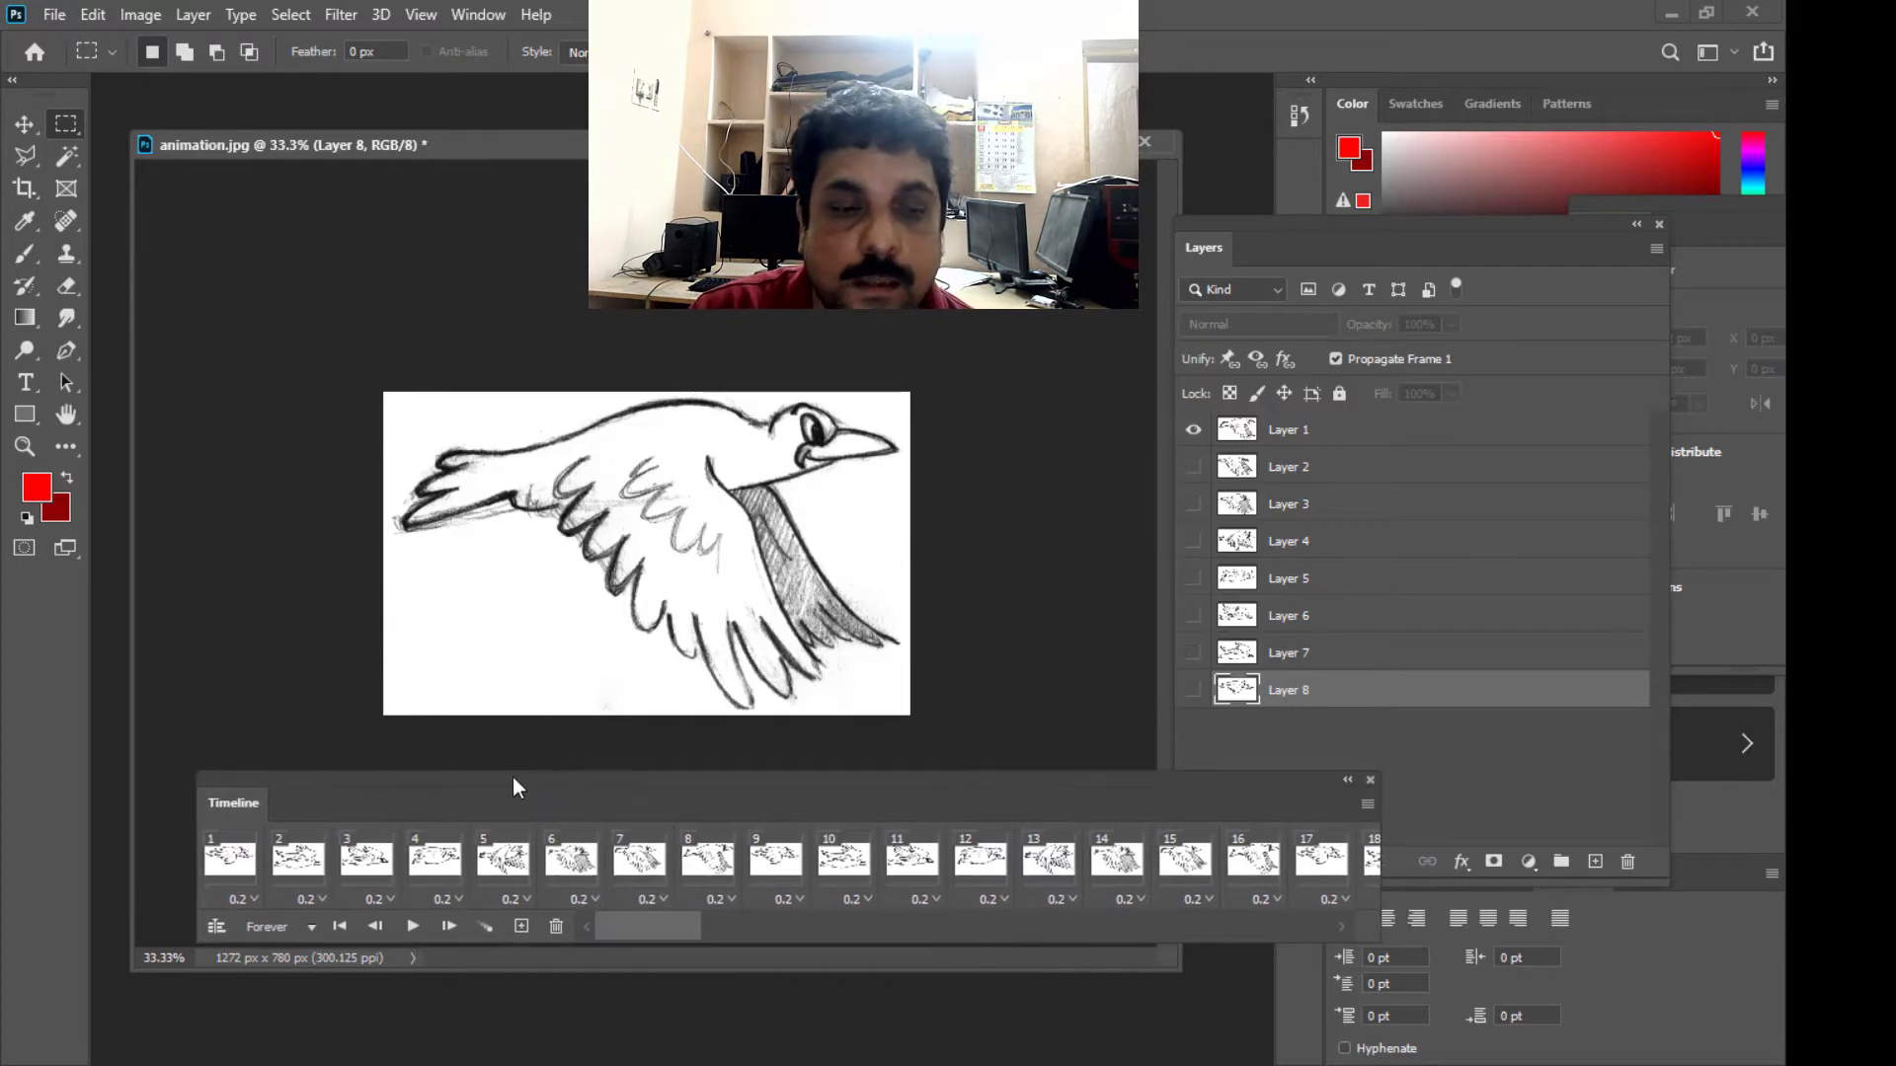
- Open Save for Web (Legacy) with the GIF format, zoom the preview out to 50%, and set the image width to 1000 px
left_click(52, 15)
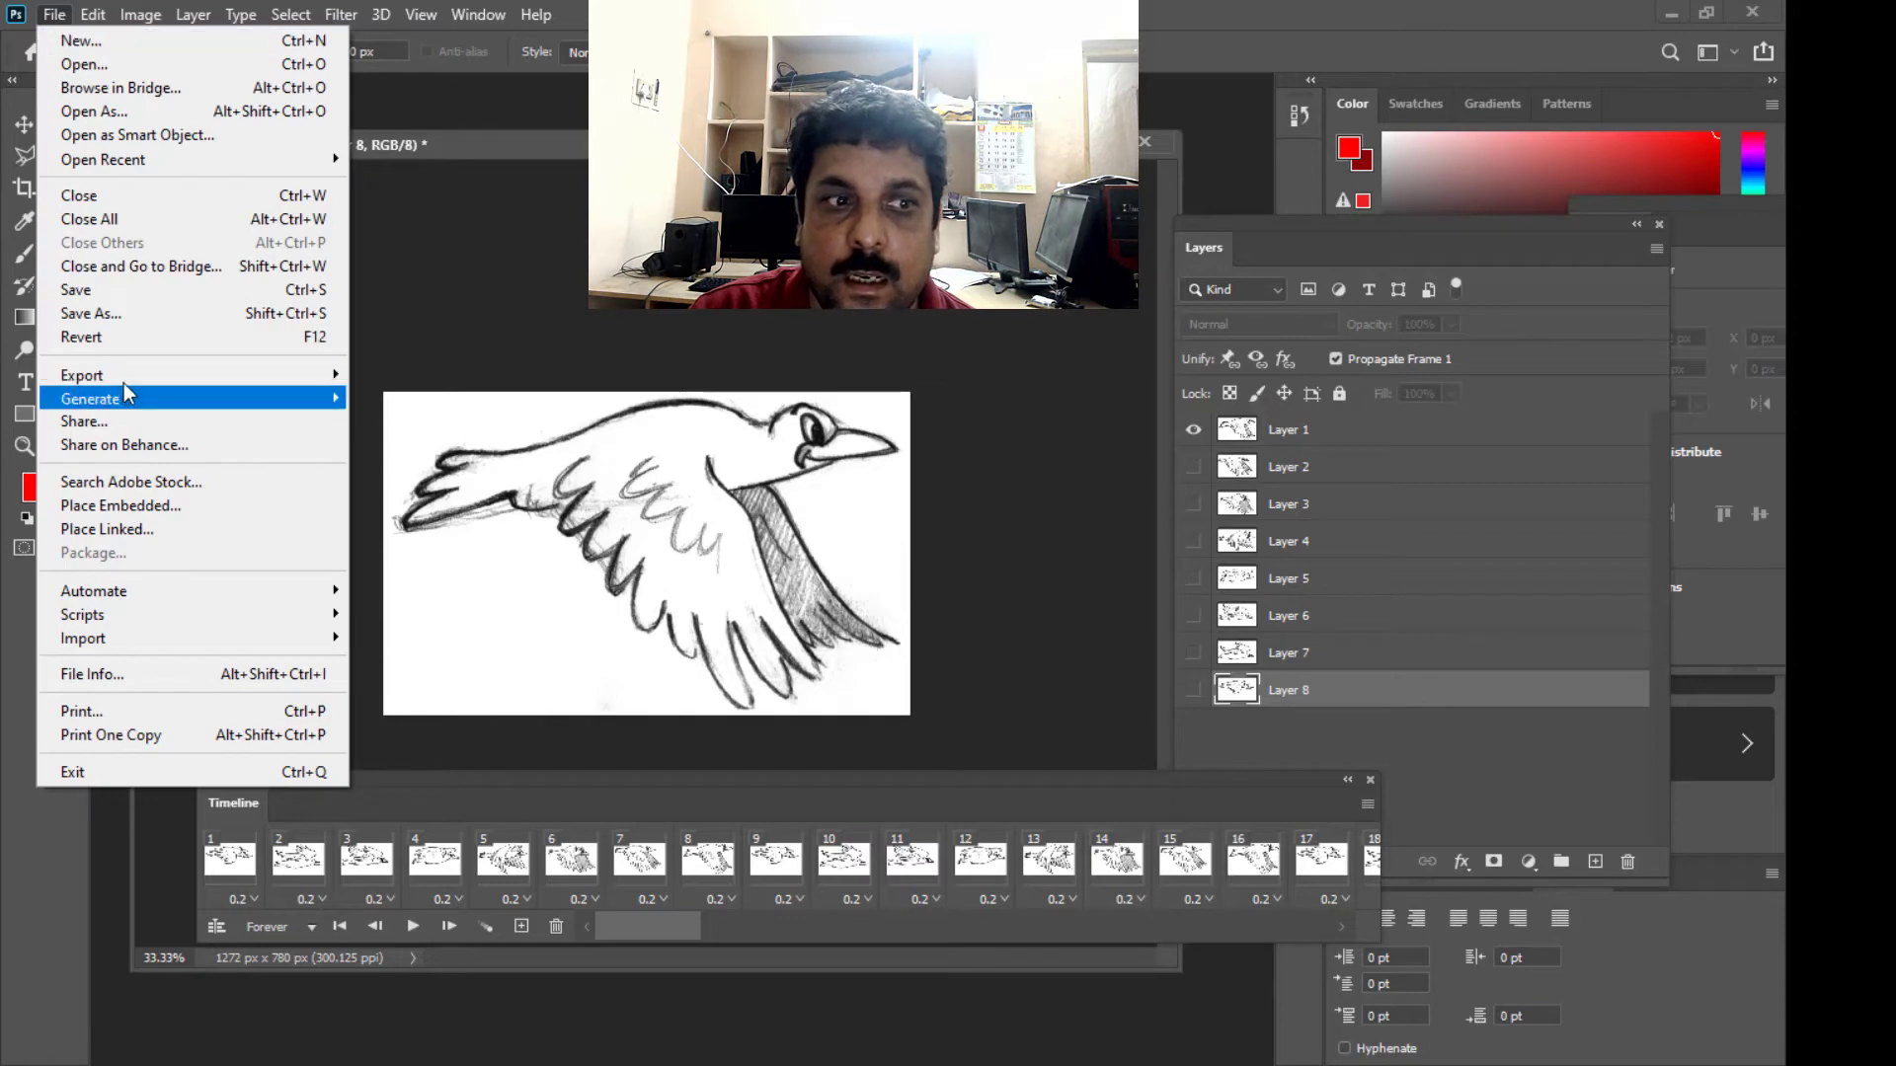
mouse_move(127, 378)
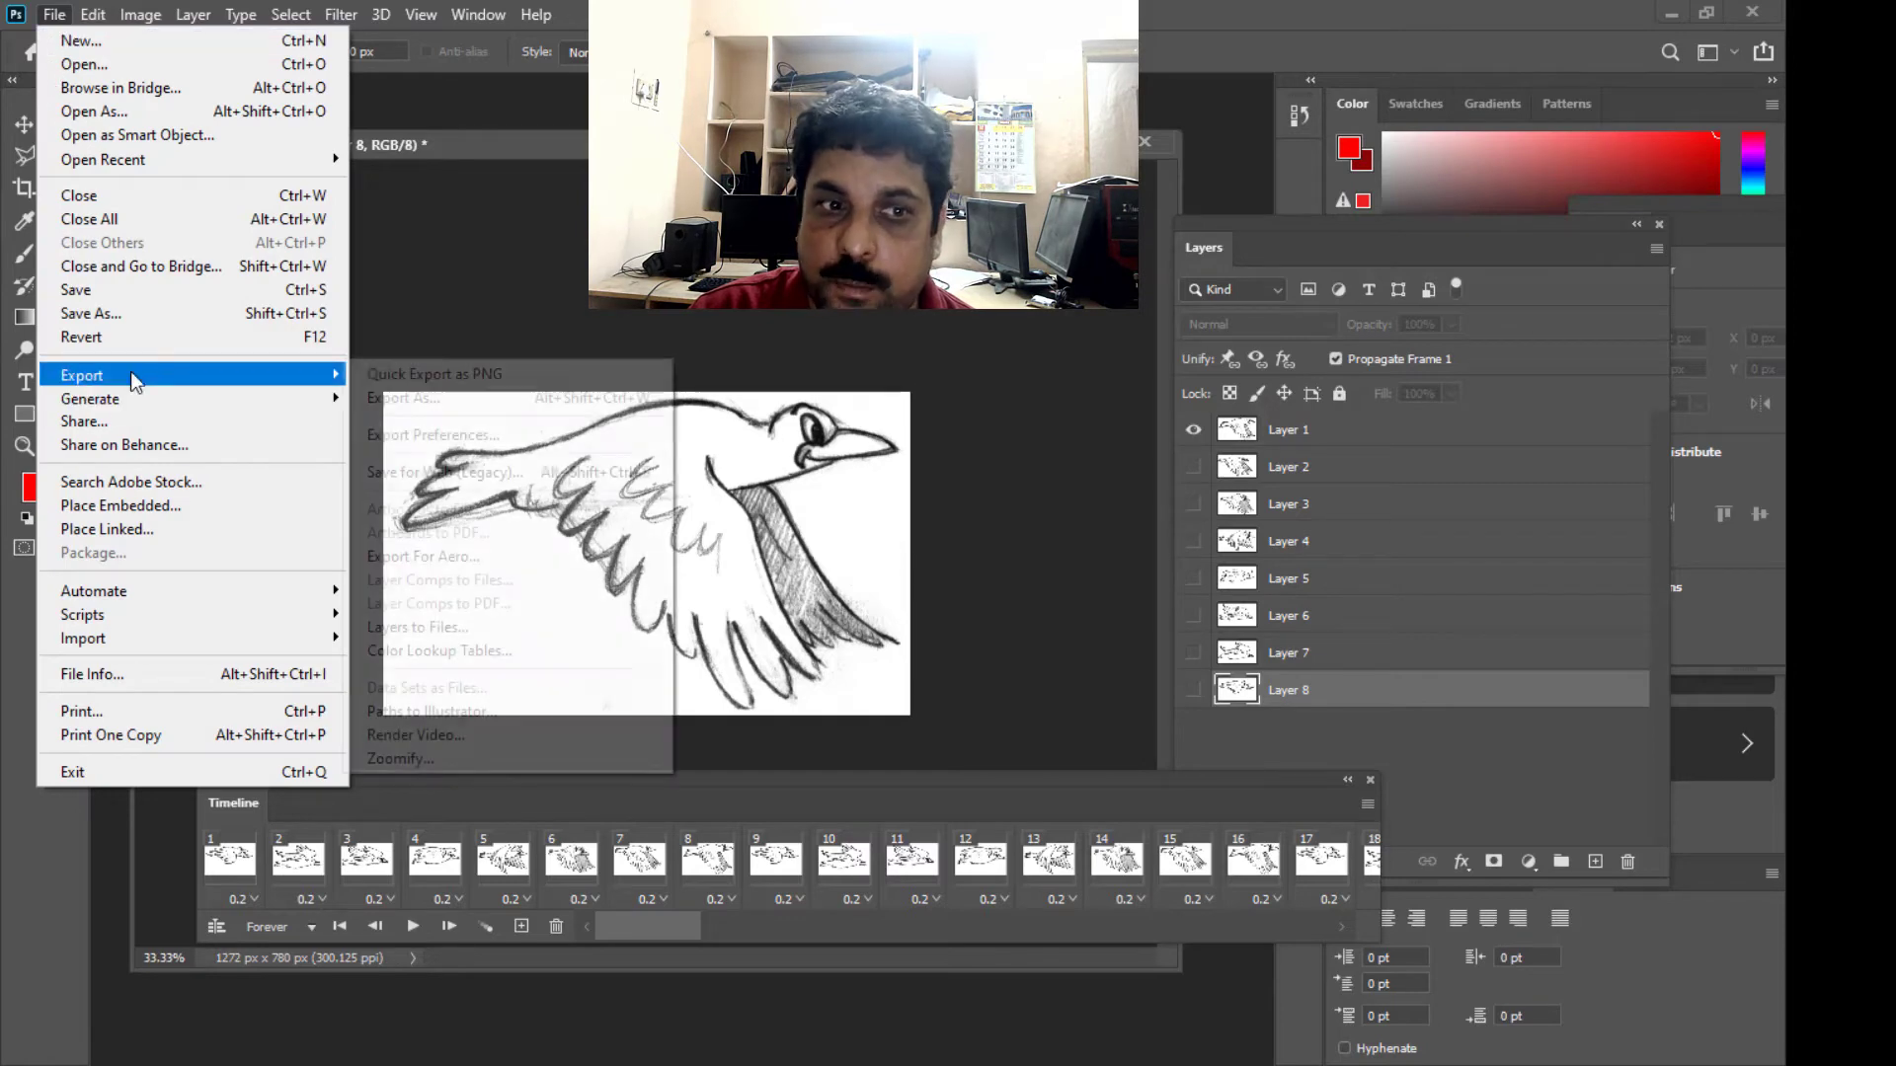
left_click(555, 472)
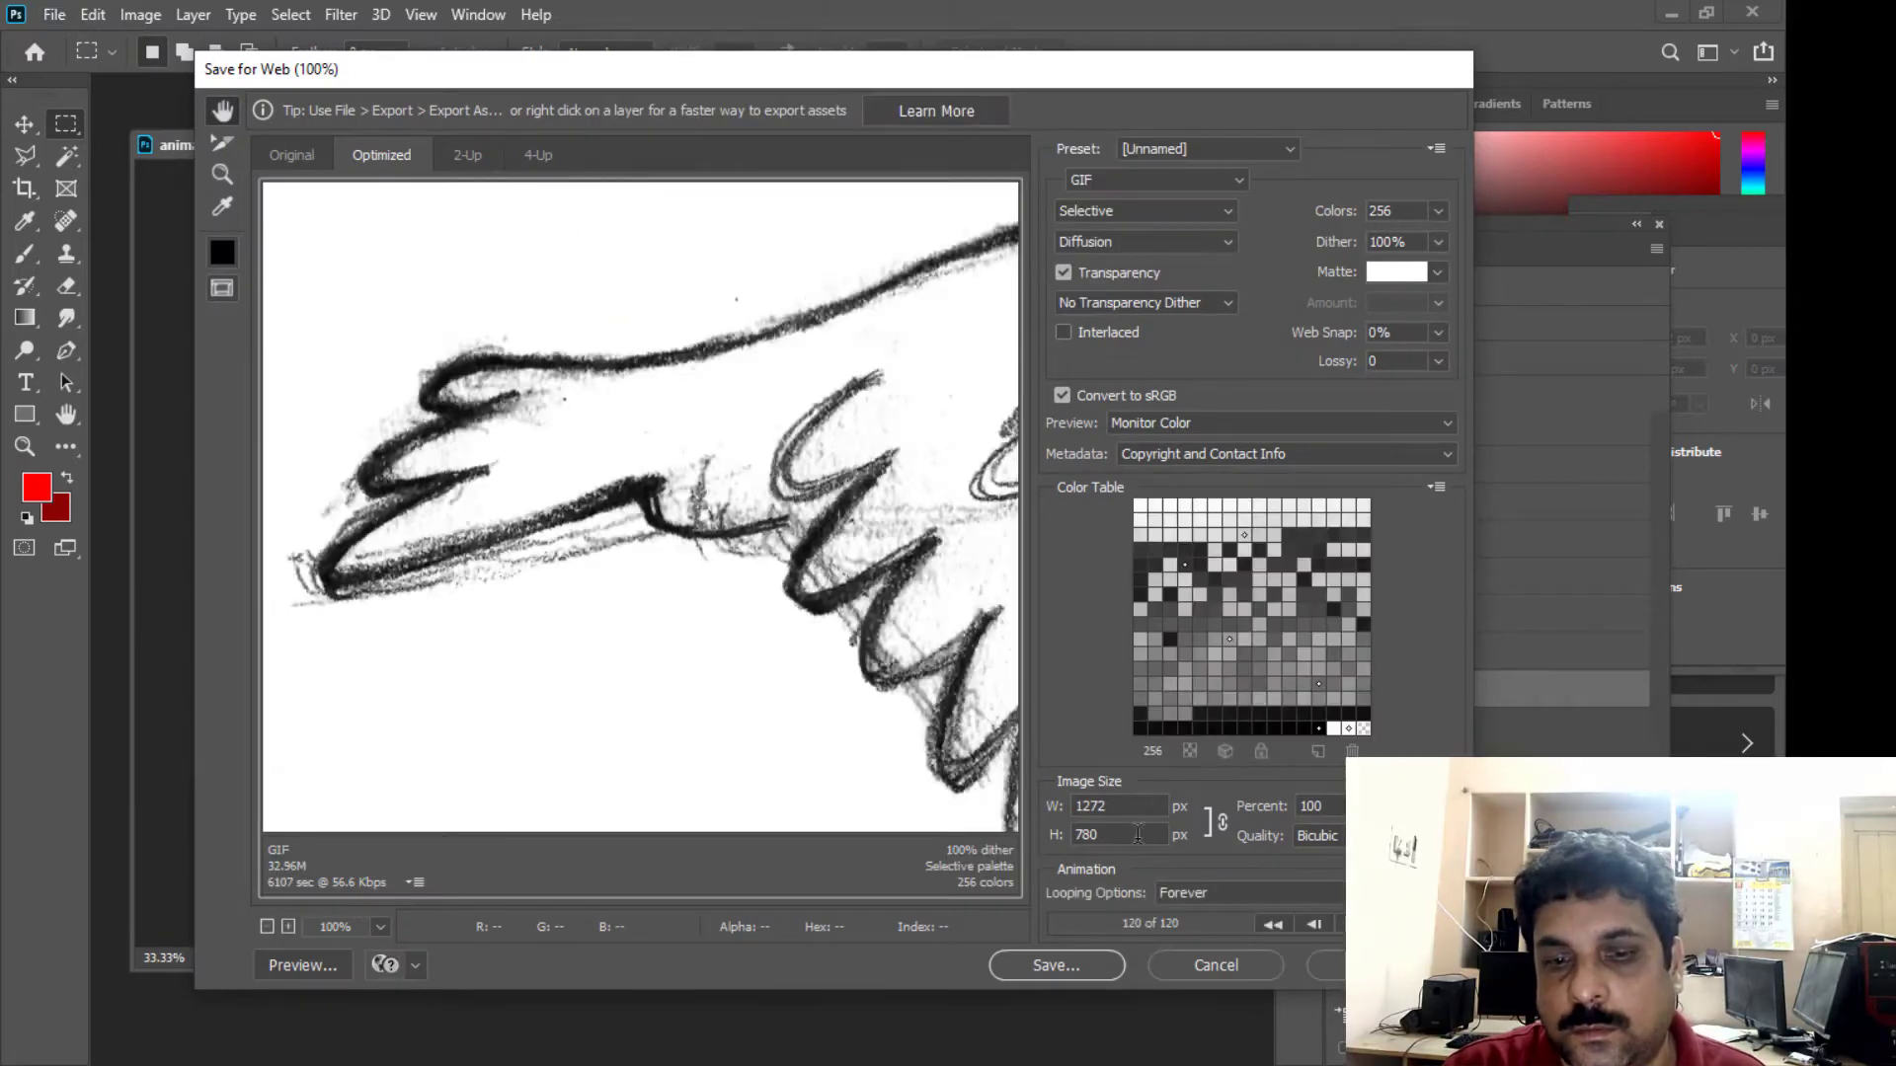
left_click(268, 928)
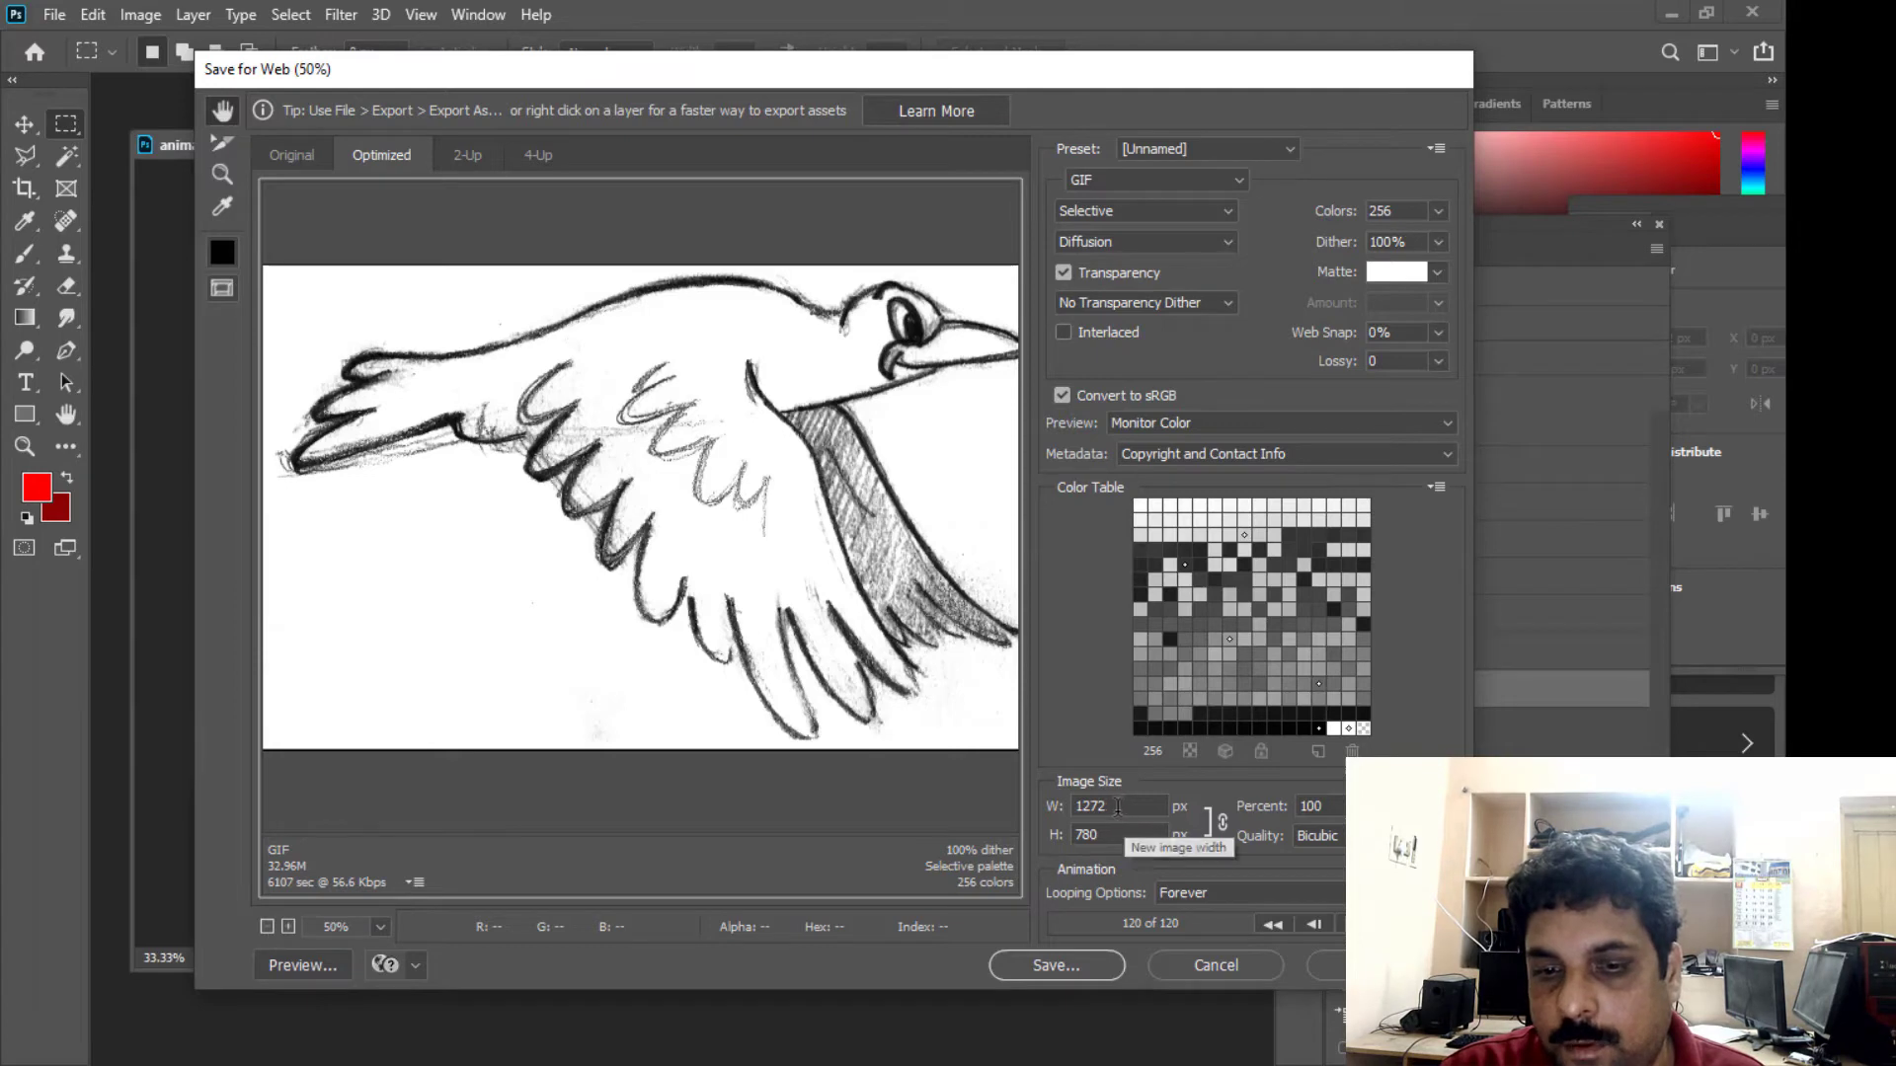
double_click(1119, 805)
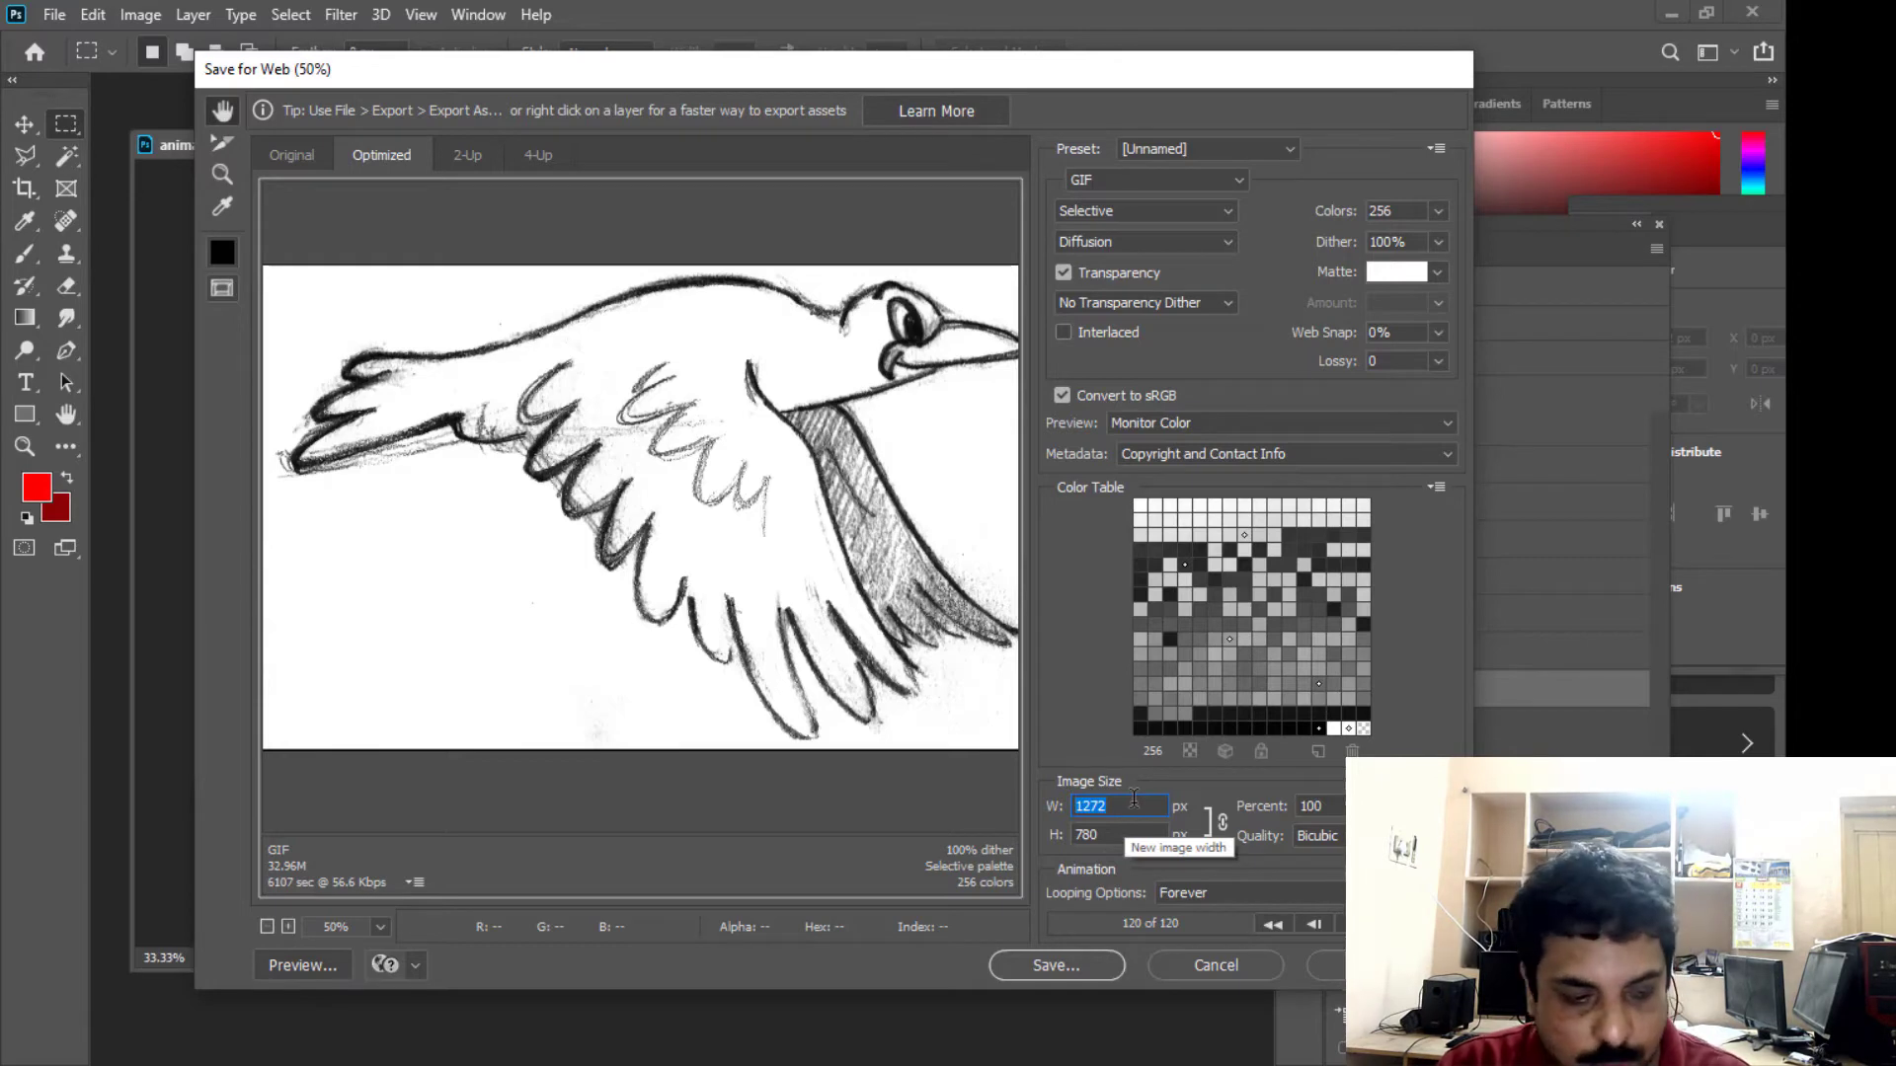
type("1000")
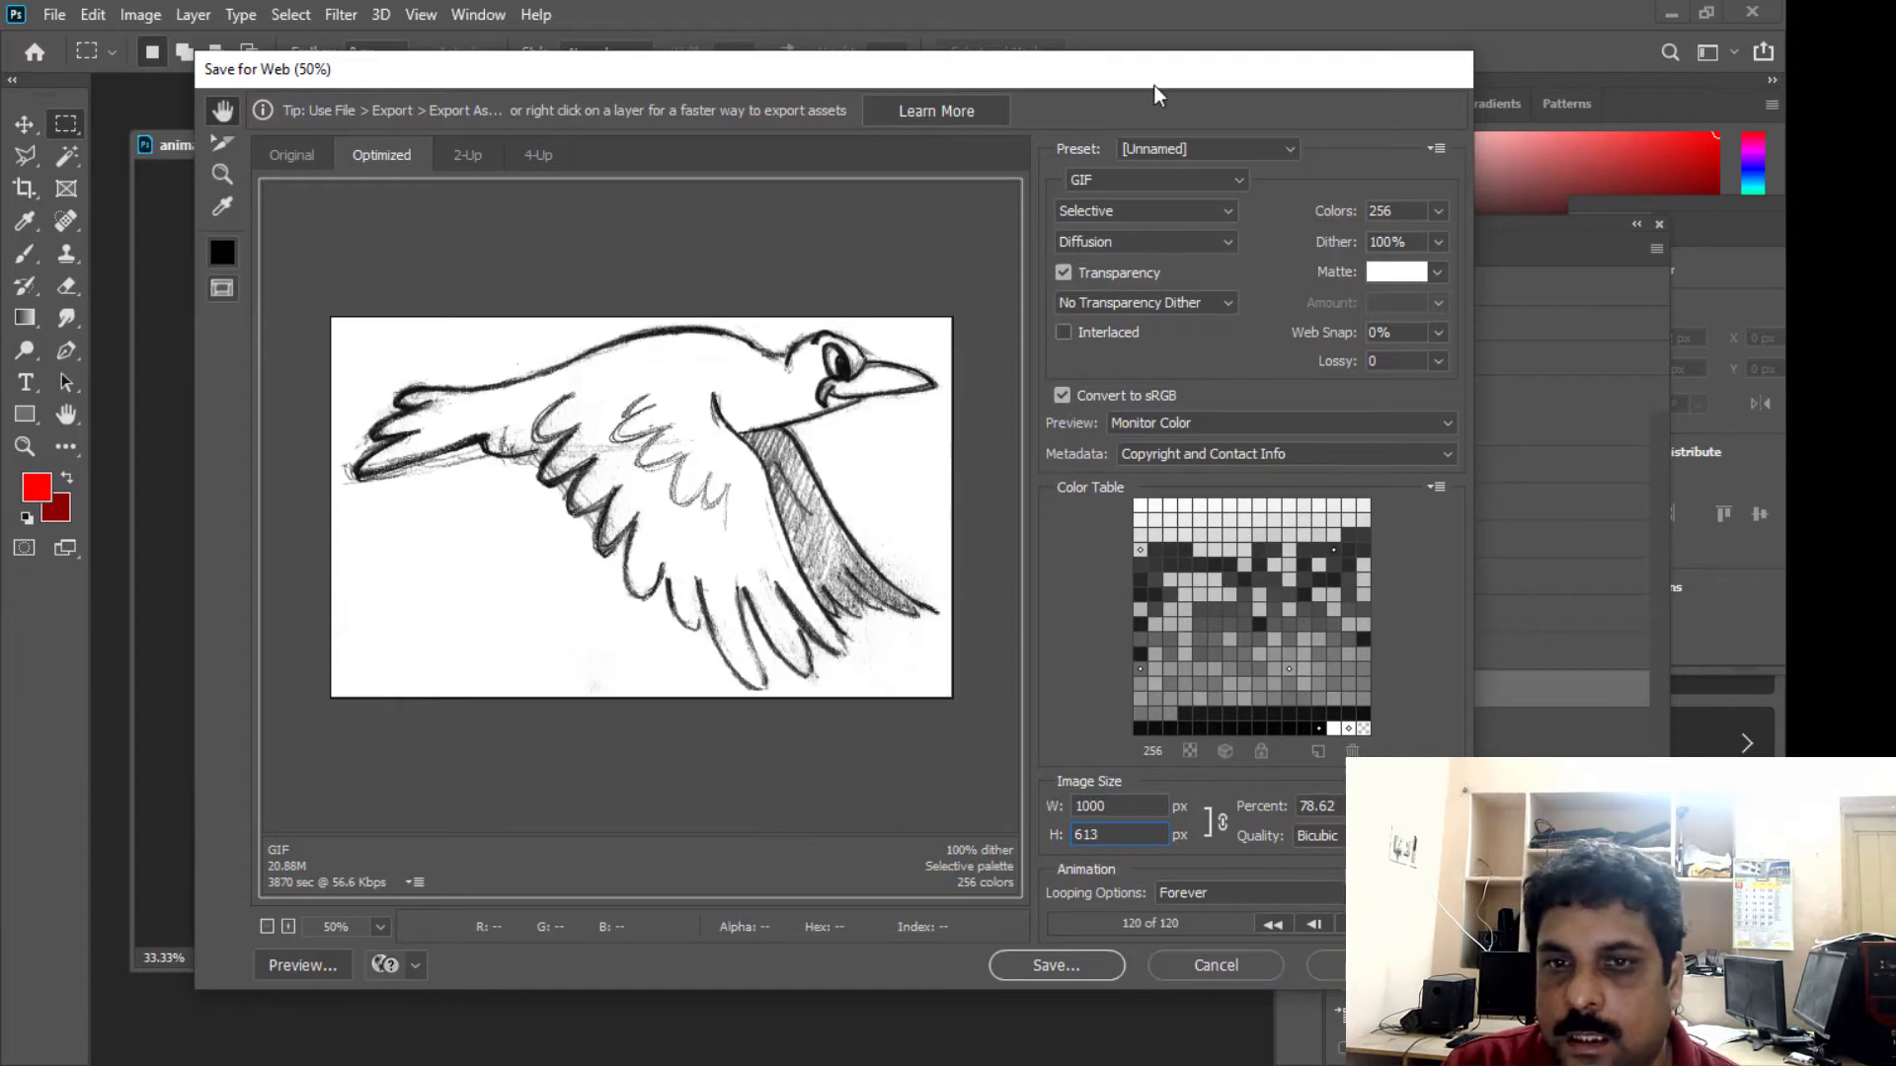
left_click_drag(1144, 81, 1111, 99)
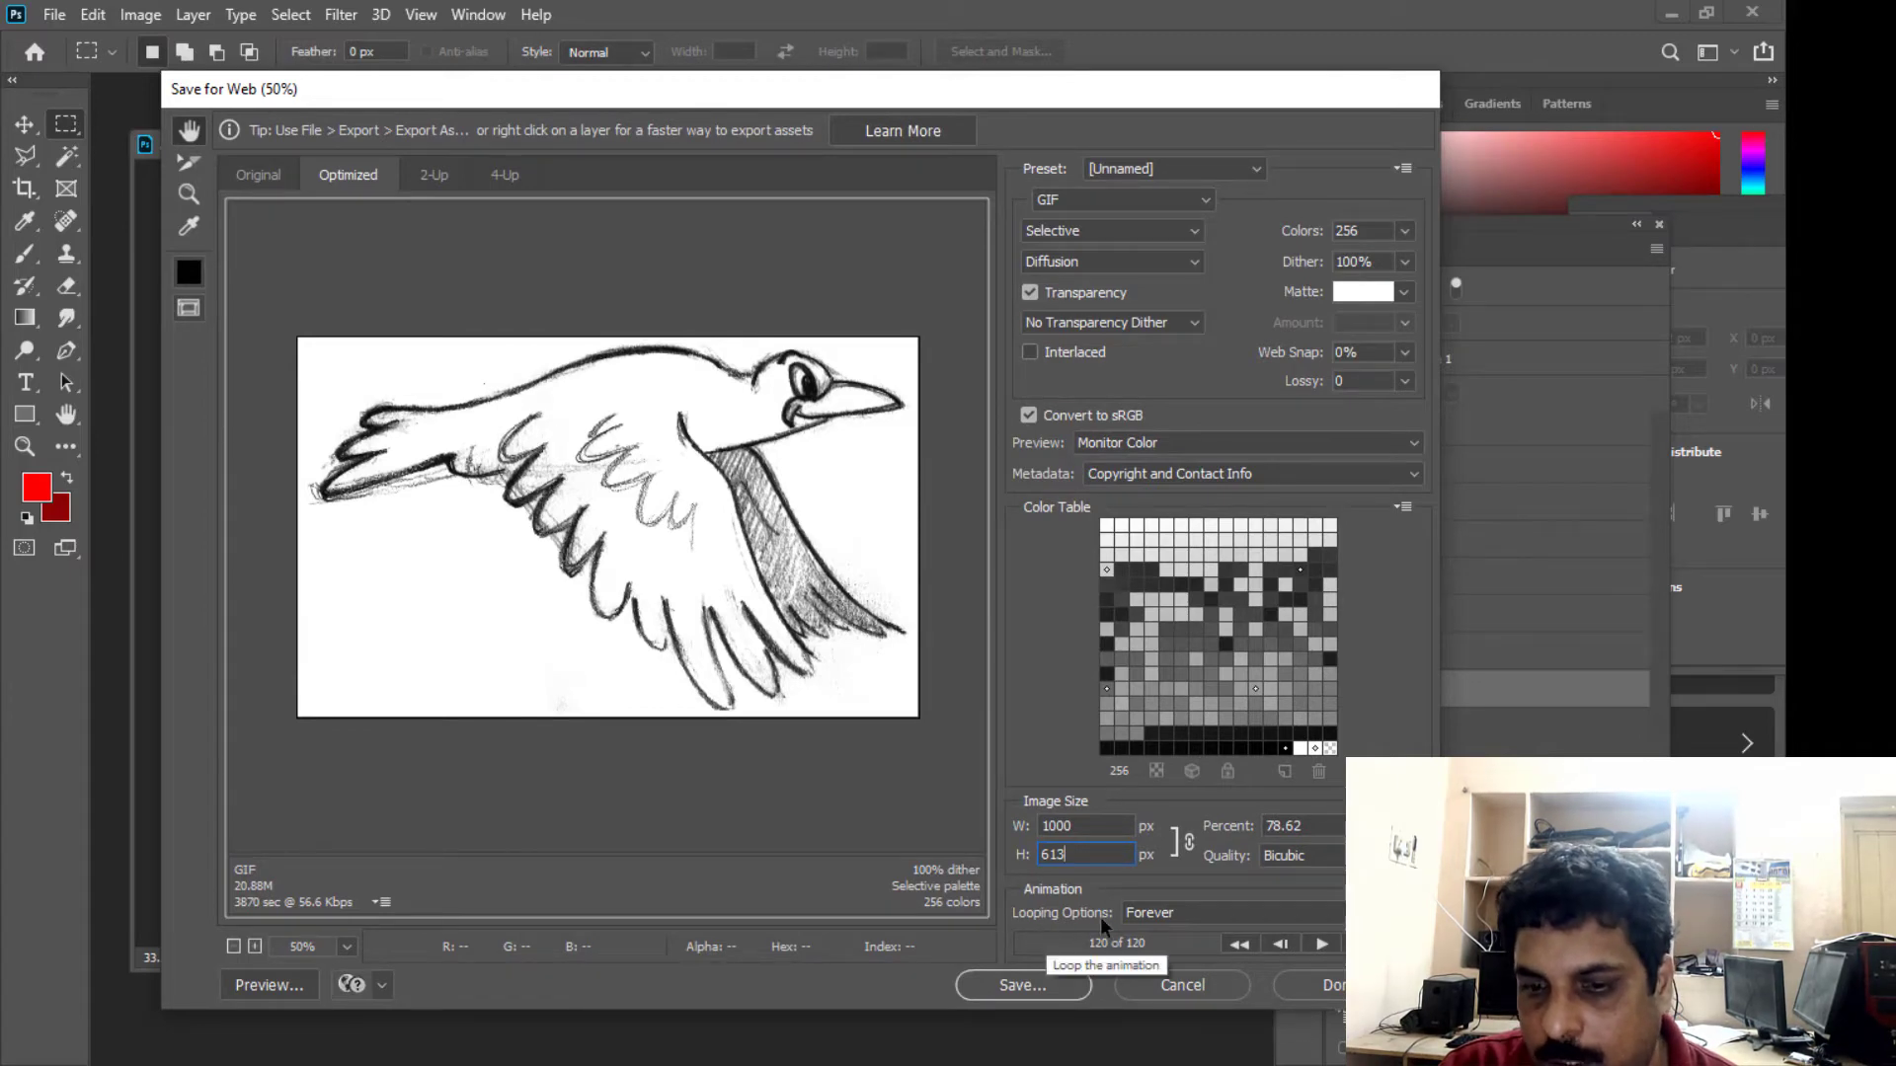
- Save the optimized GIF to the Desktop under the file name BIRDanimation
left_click(1022, 985)
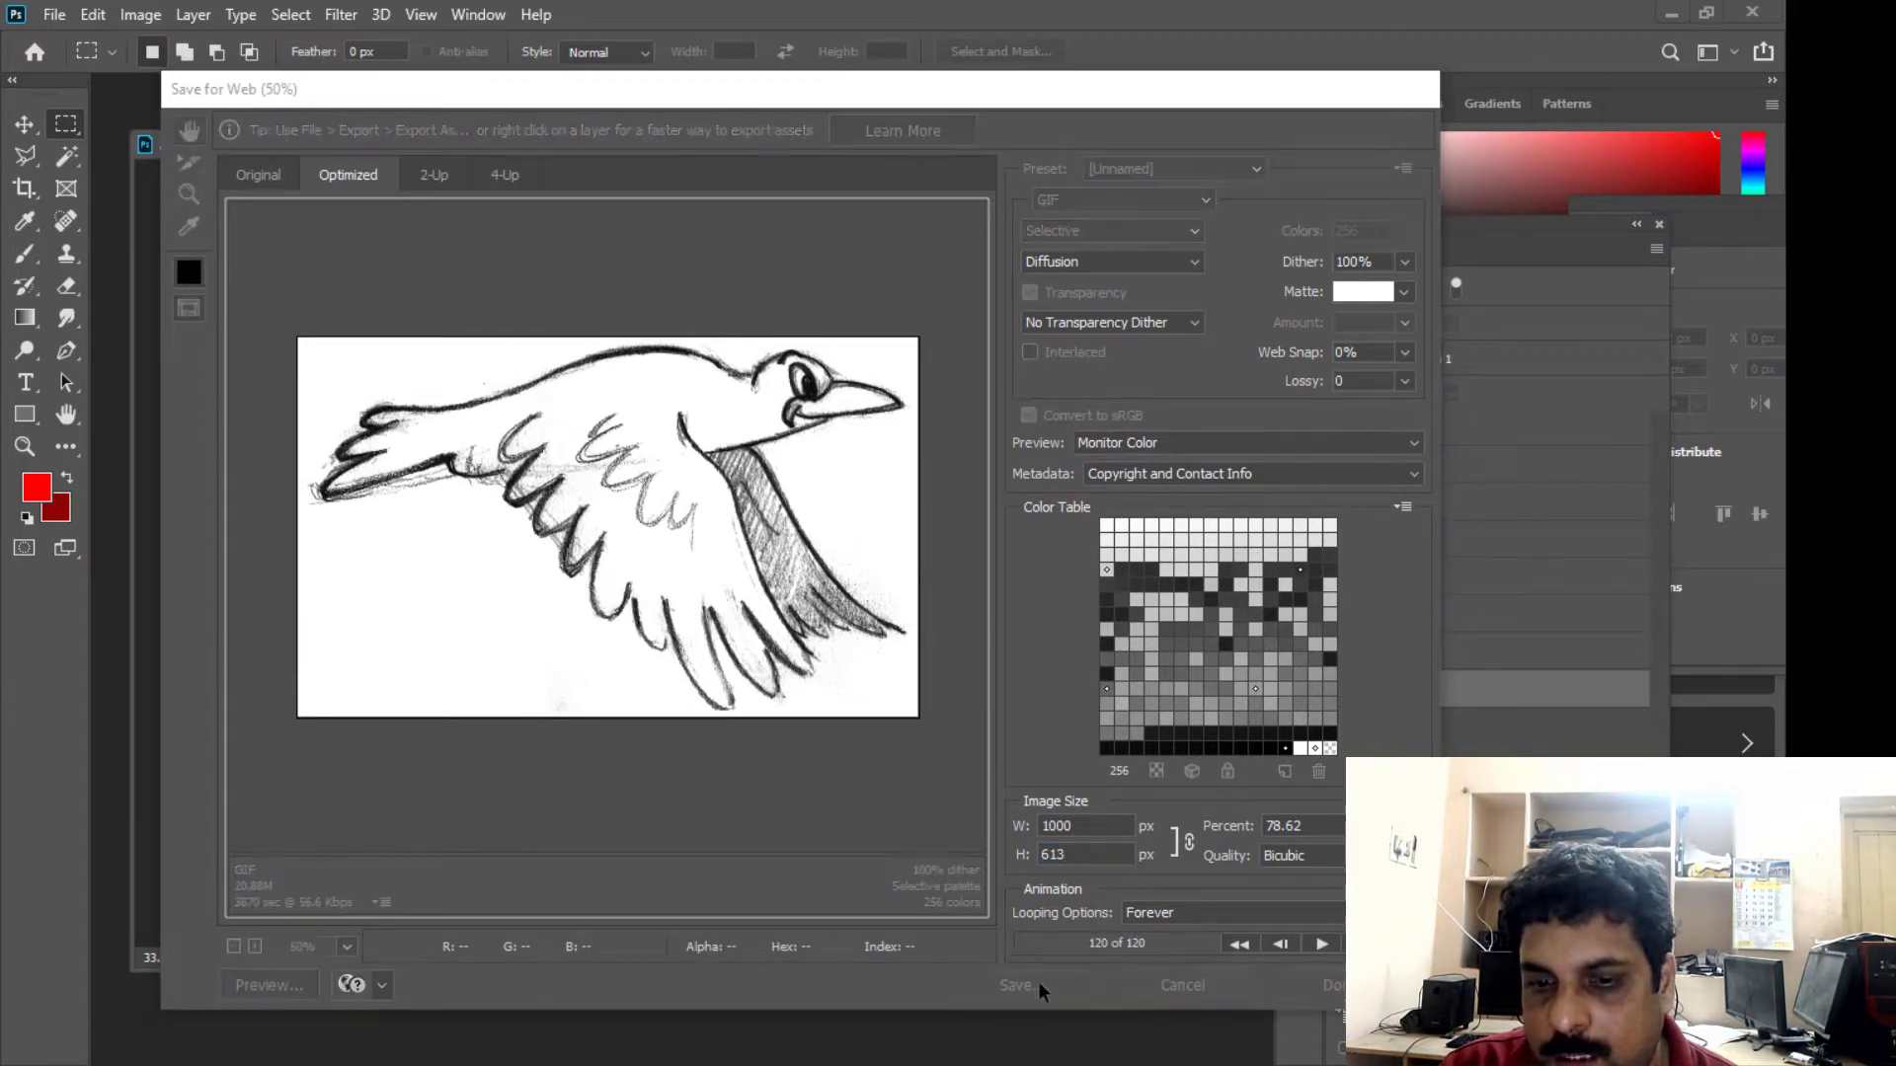
left_click(512, 569)
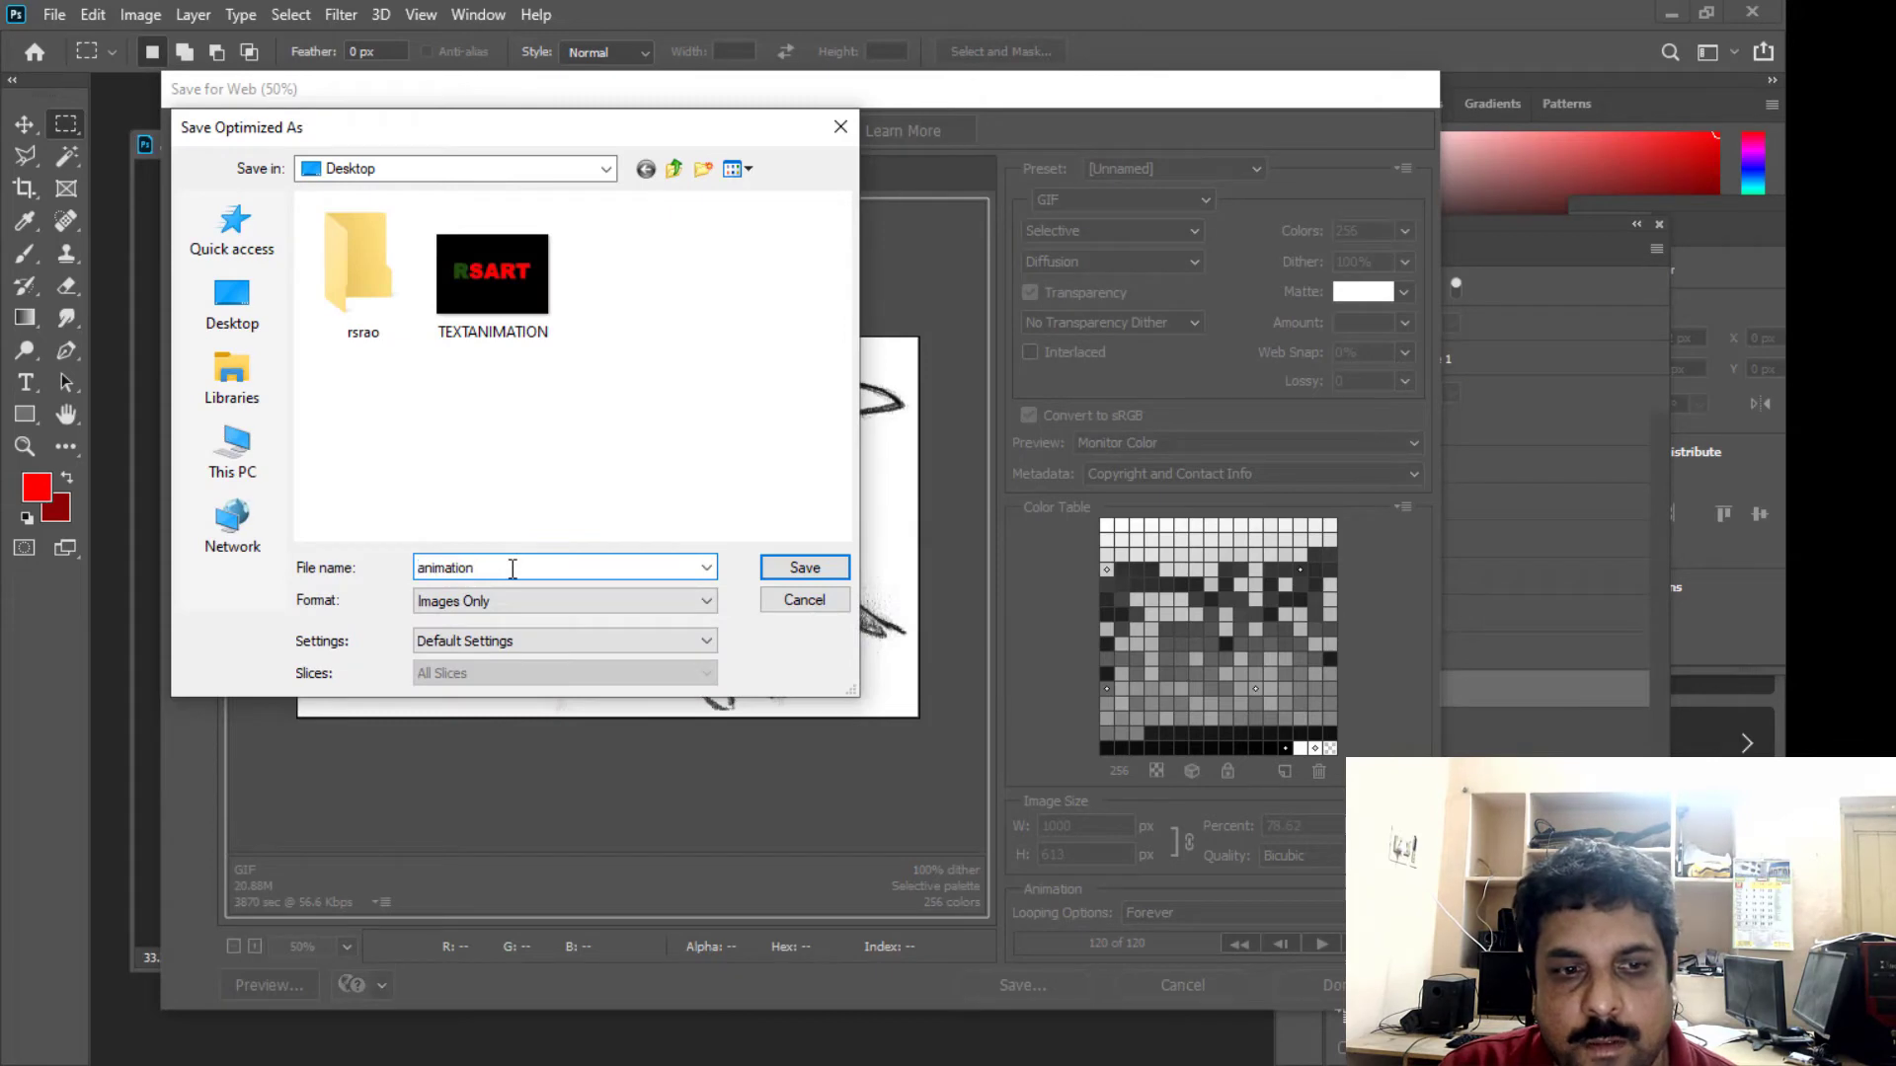
left_click(419, 569)
type("BIRD")
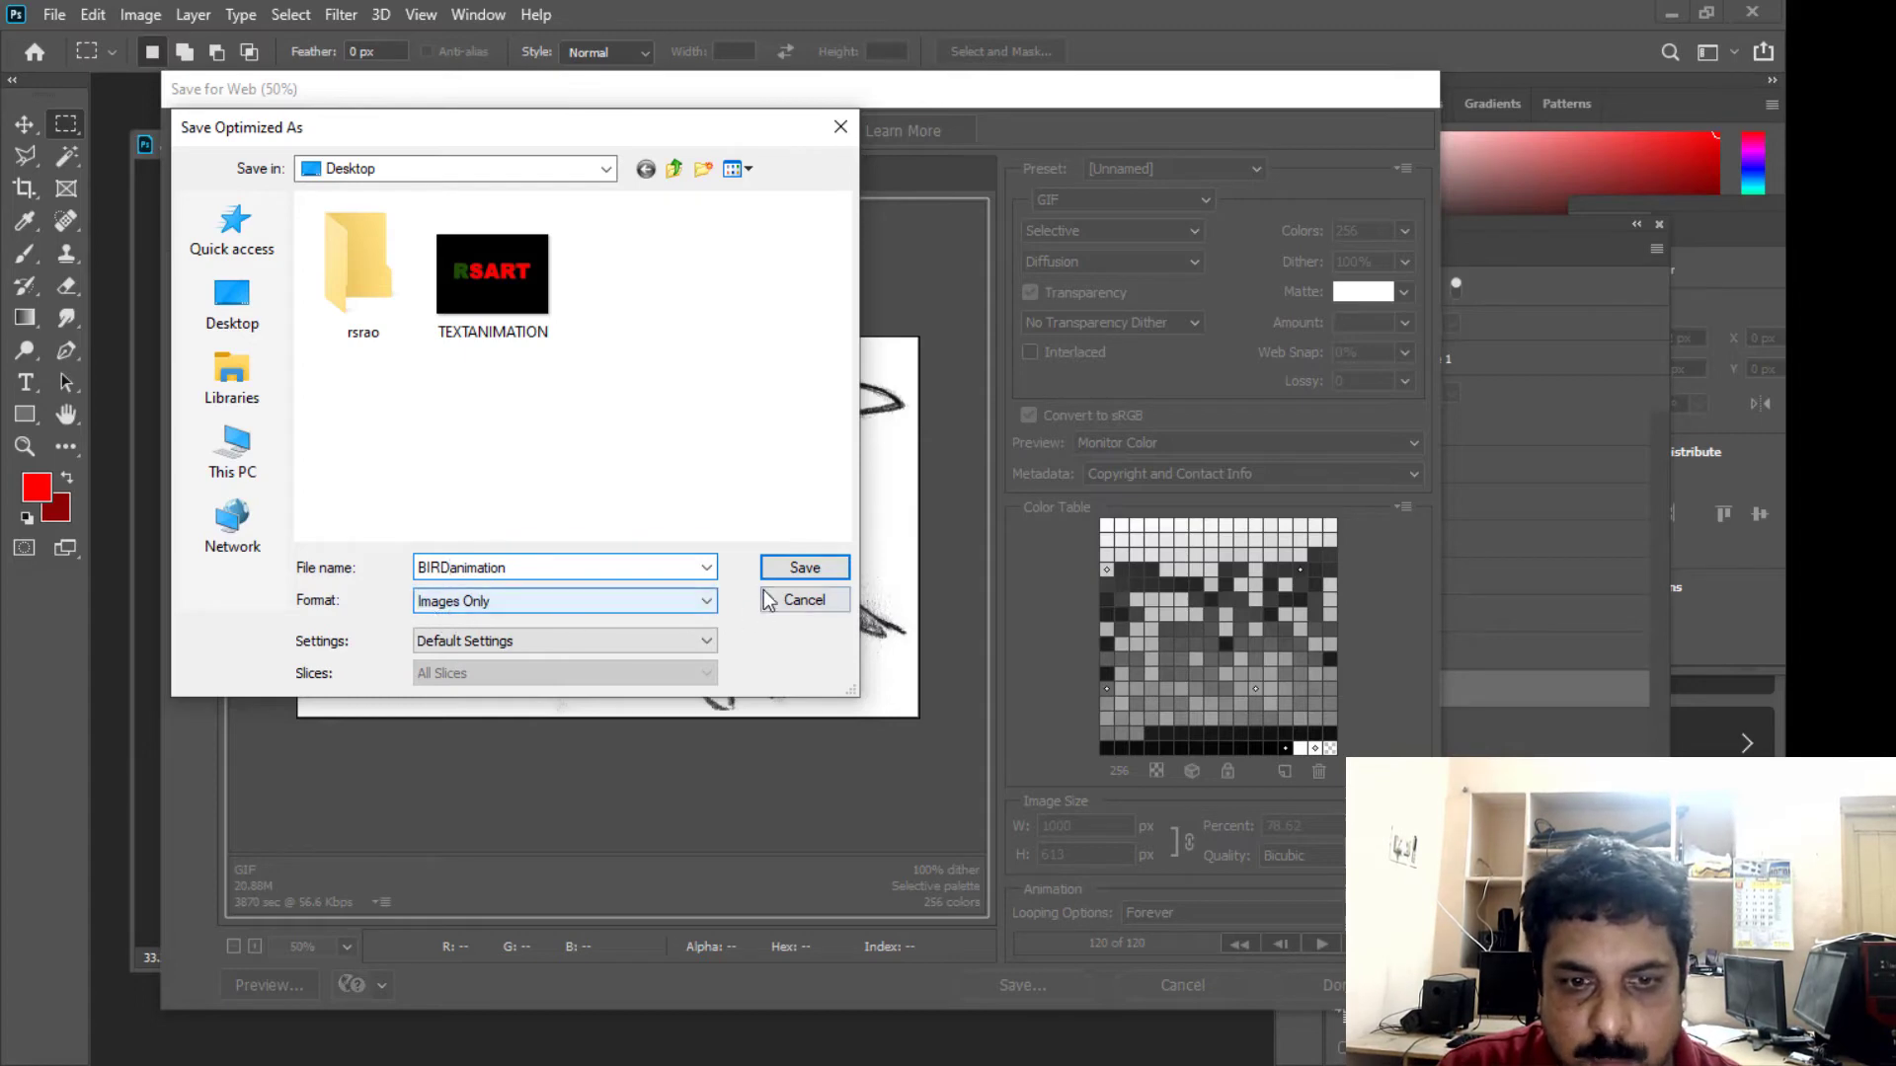
left_click(801, 571)
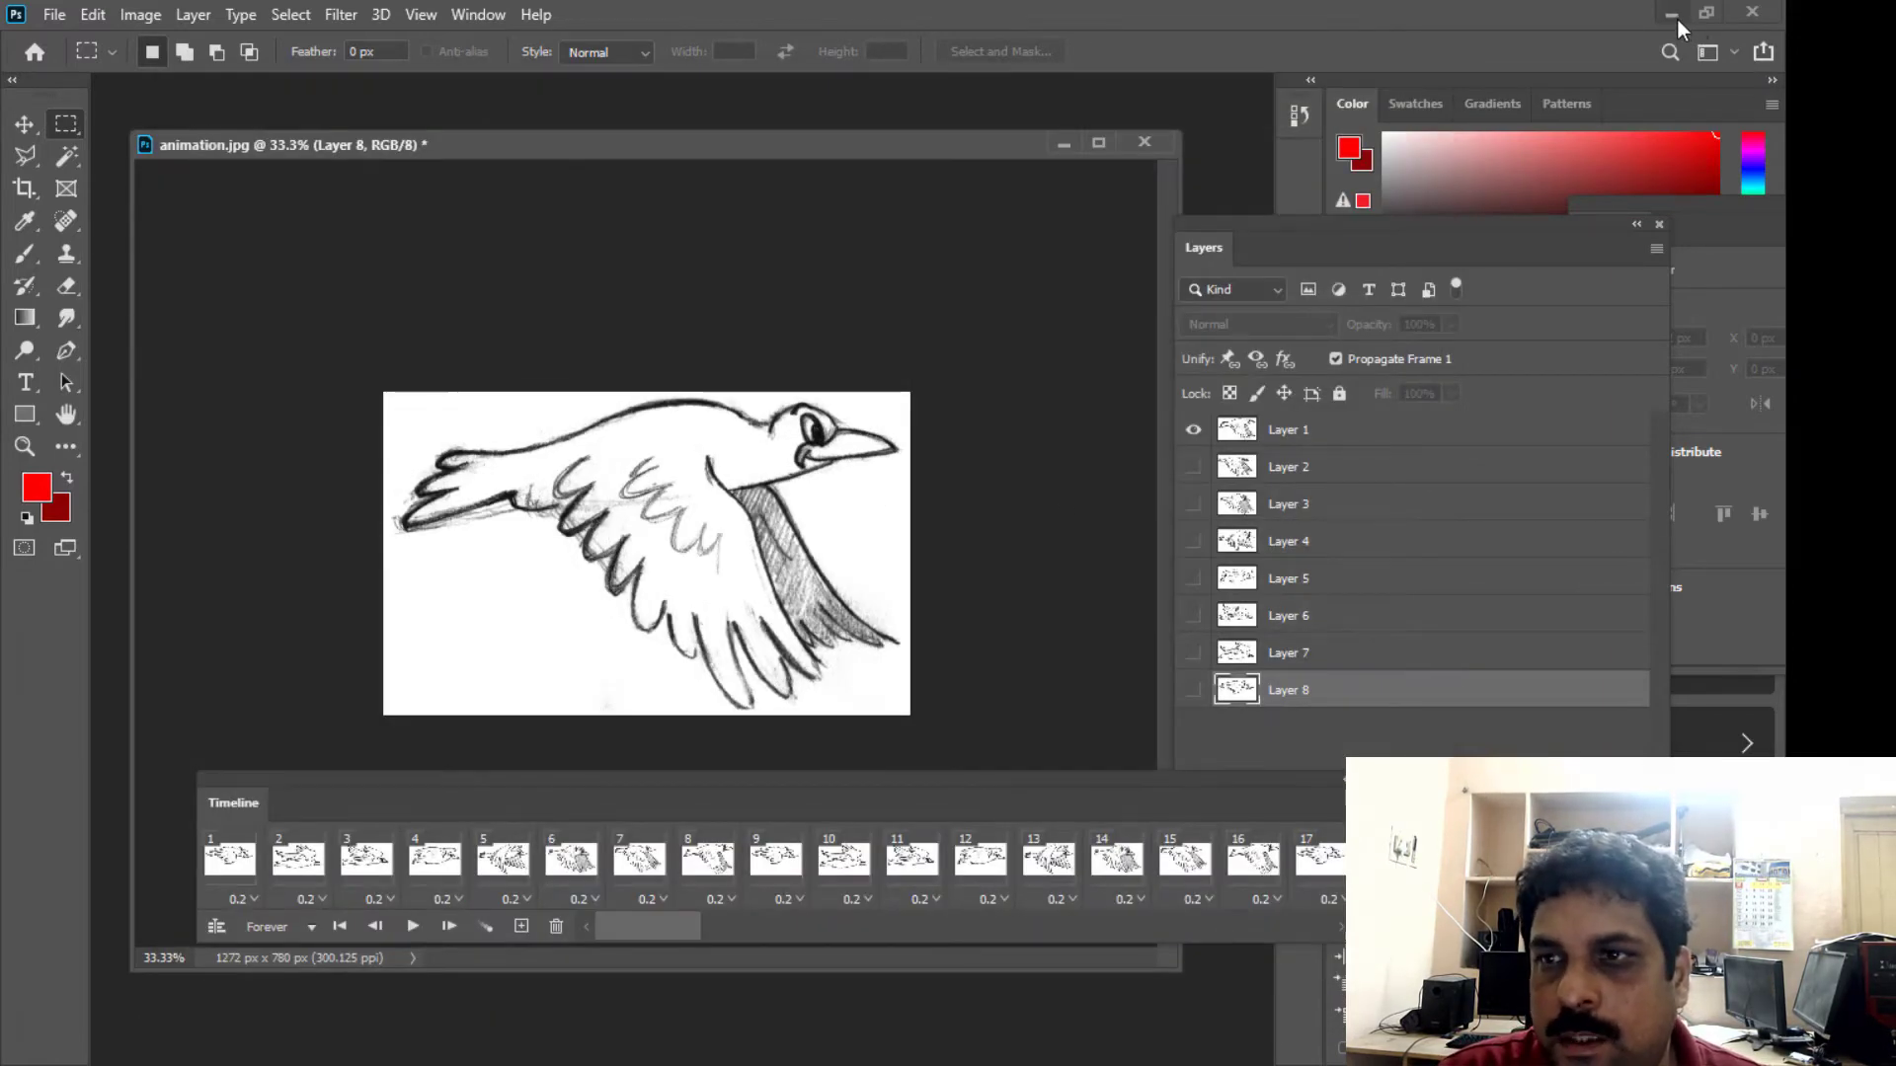
- Open BIRDanimation from the desktop to watch the exported flying bird, close the viewer, and return to Photoshop
left_click(1677, 24)
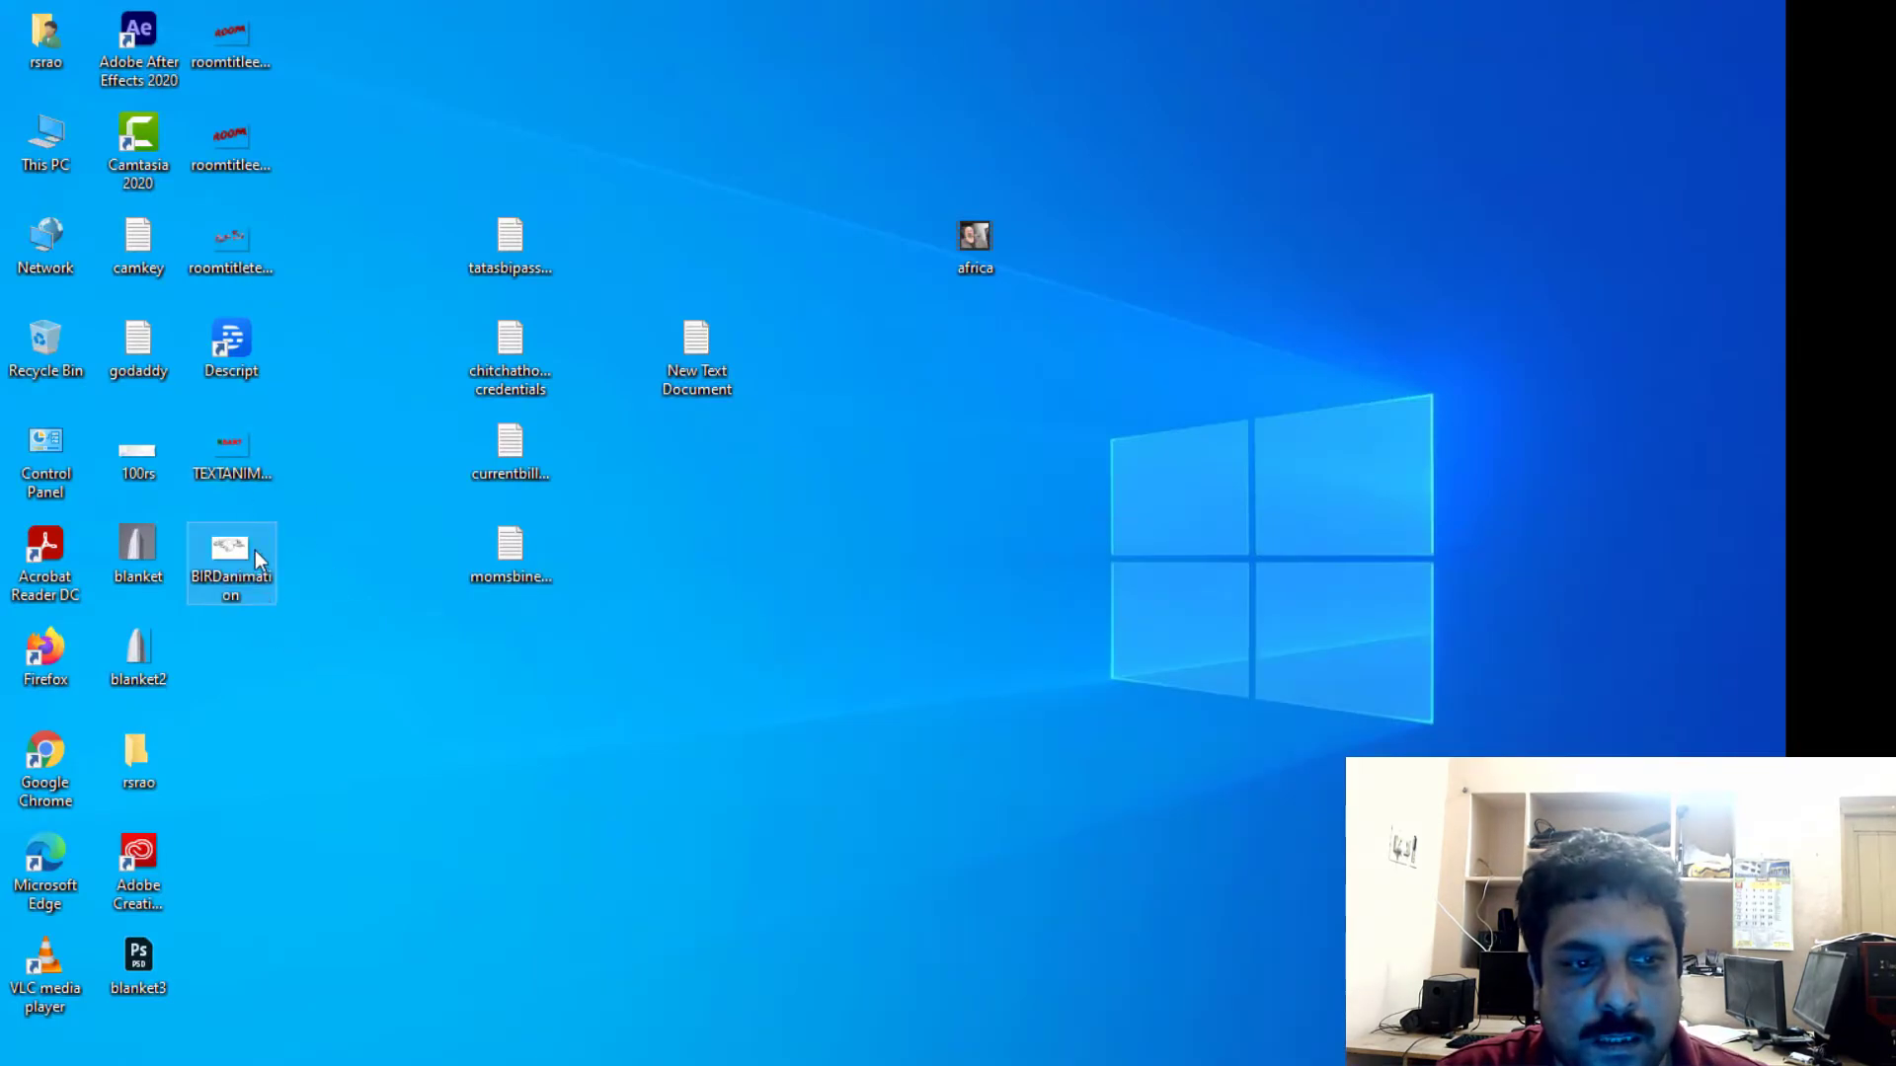
double_click(238, 560)
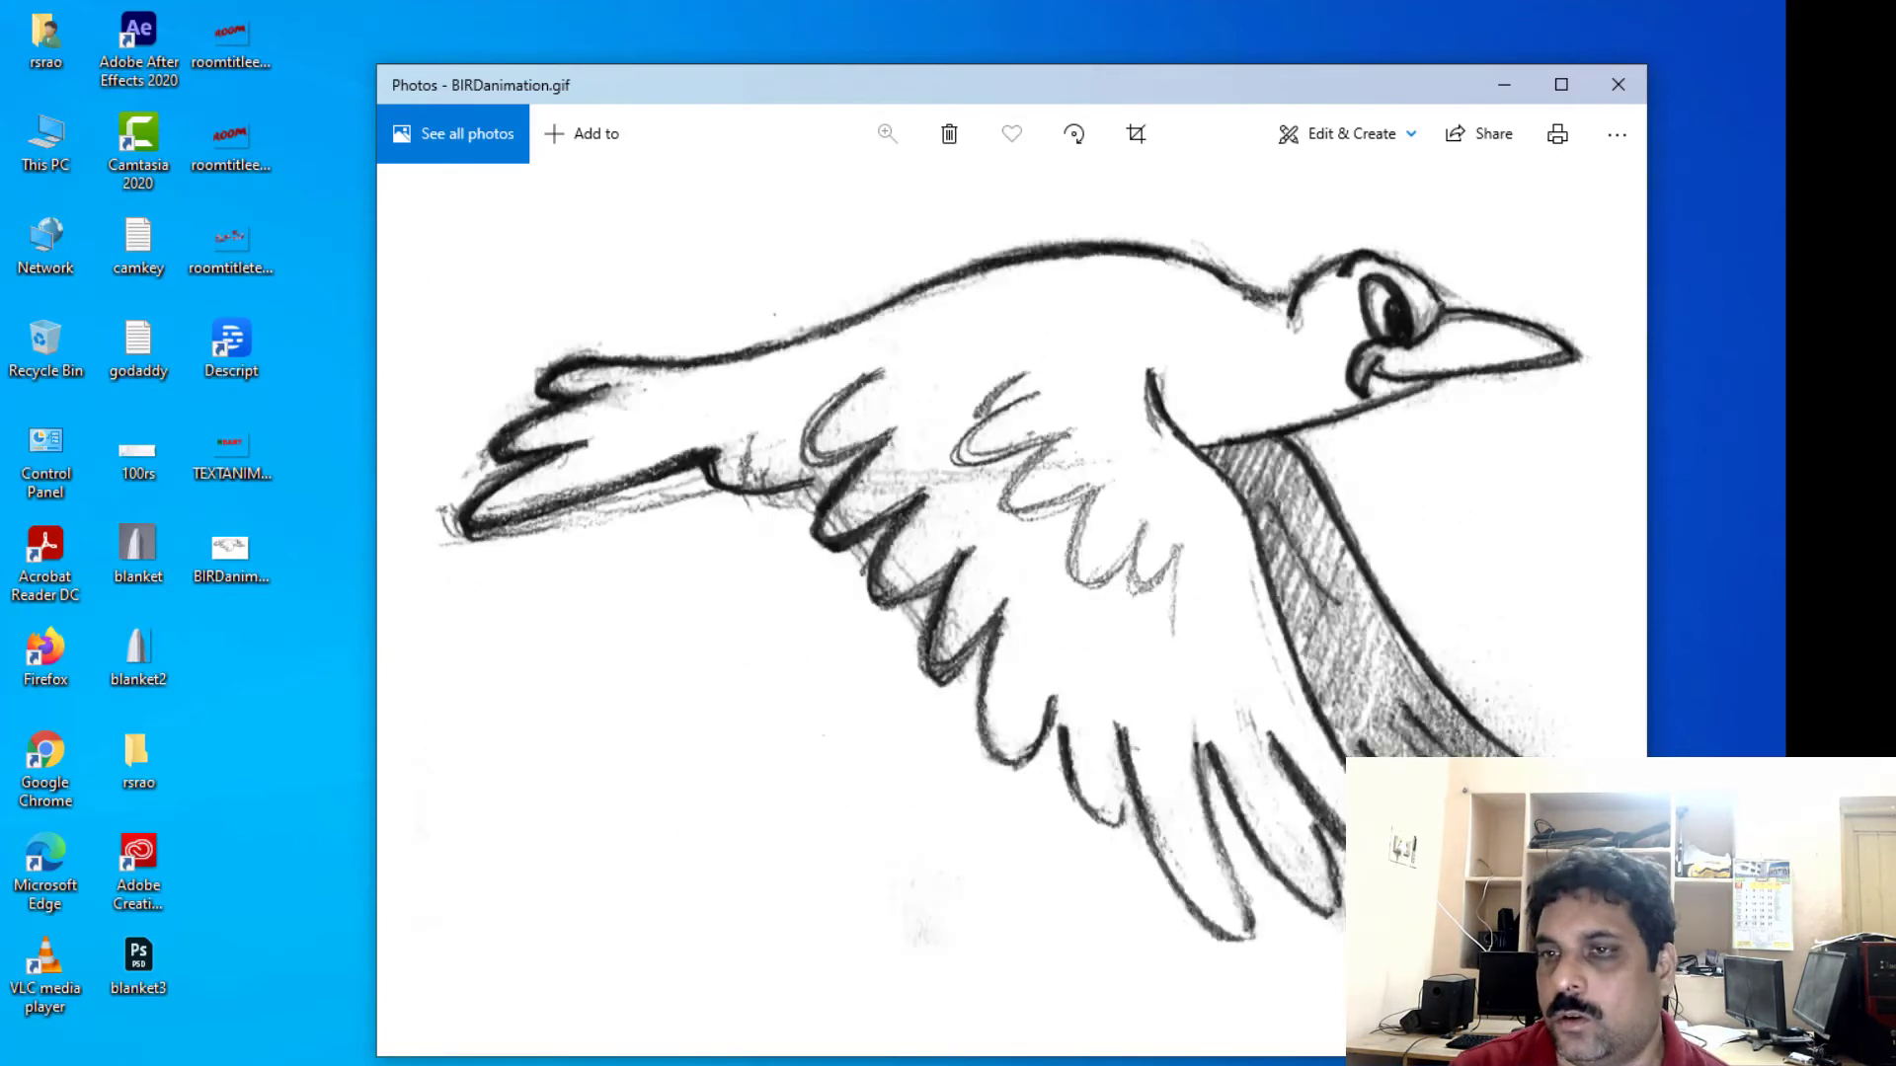
left_click(1621, 84)
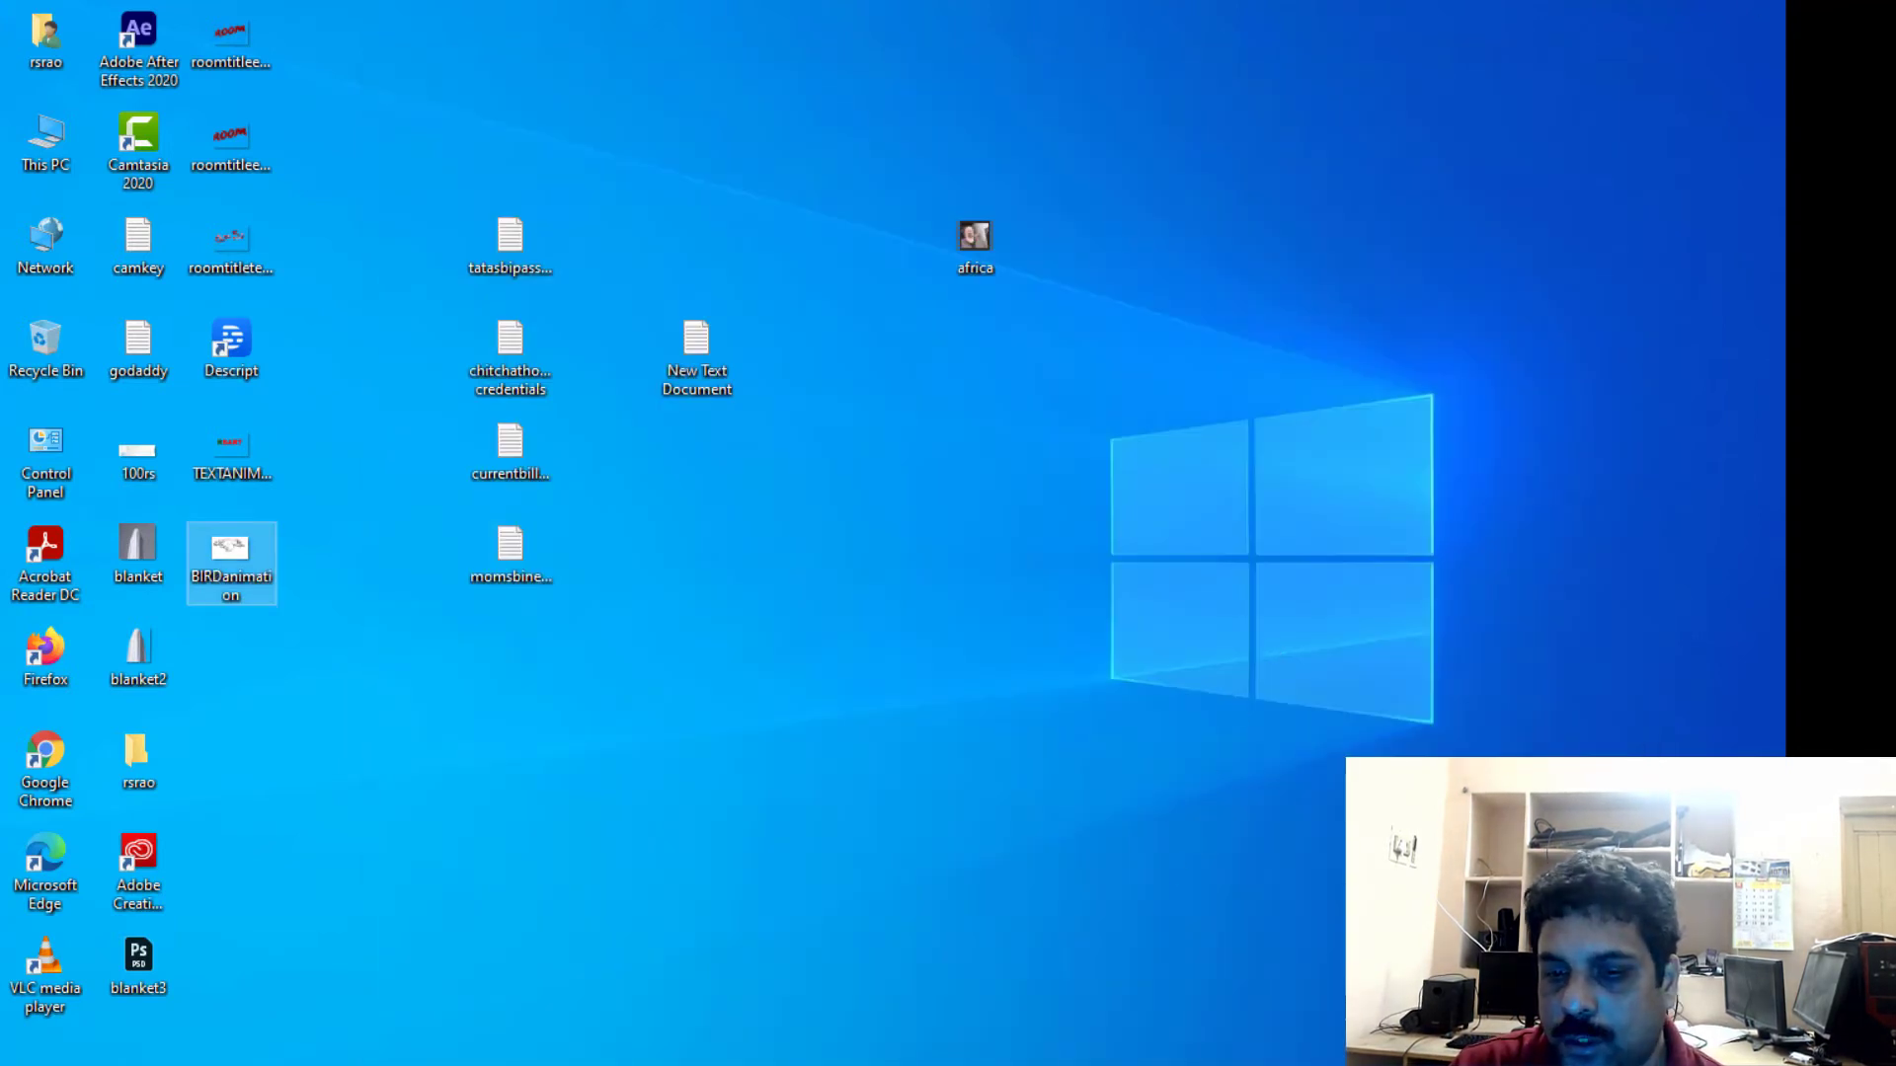
mouse_move(1003, 1065)
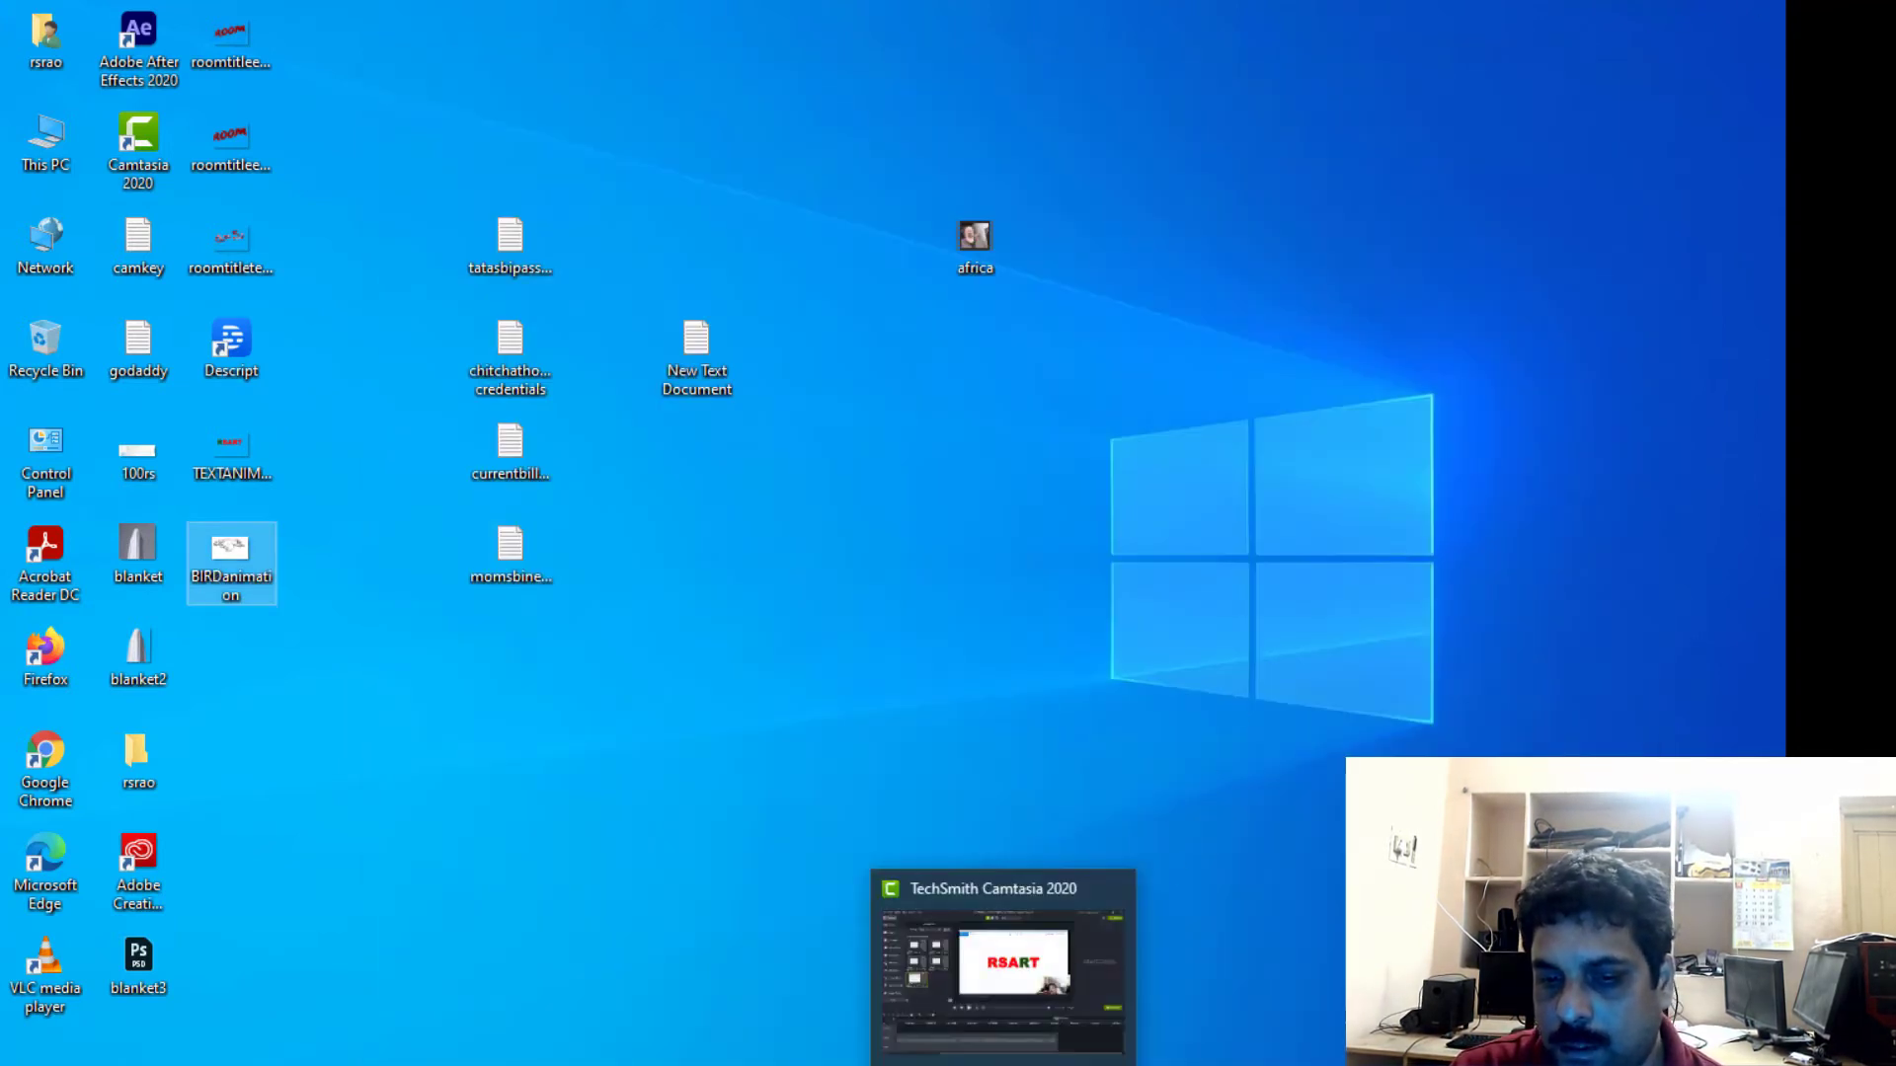
left_click(1120, 1064)
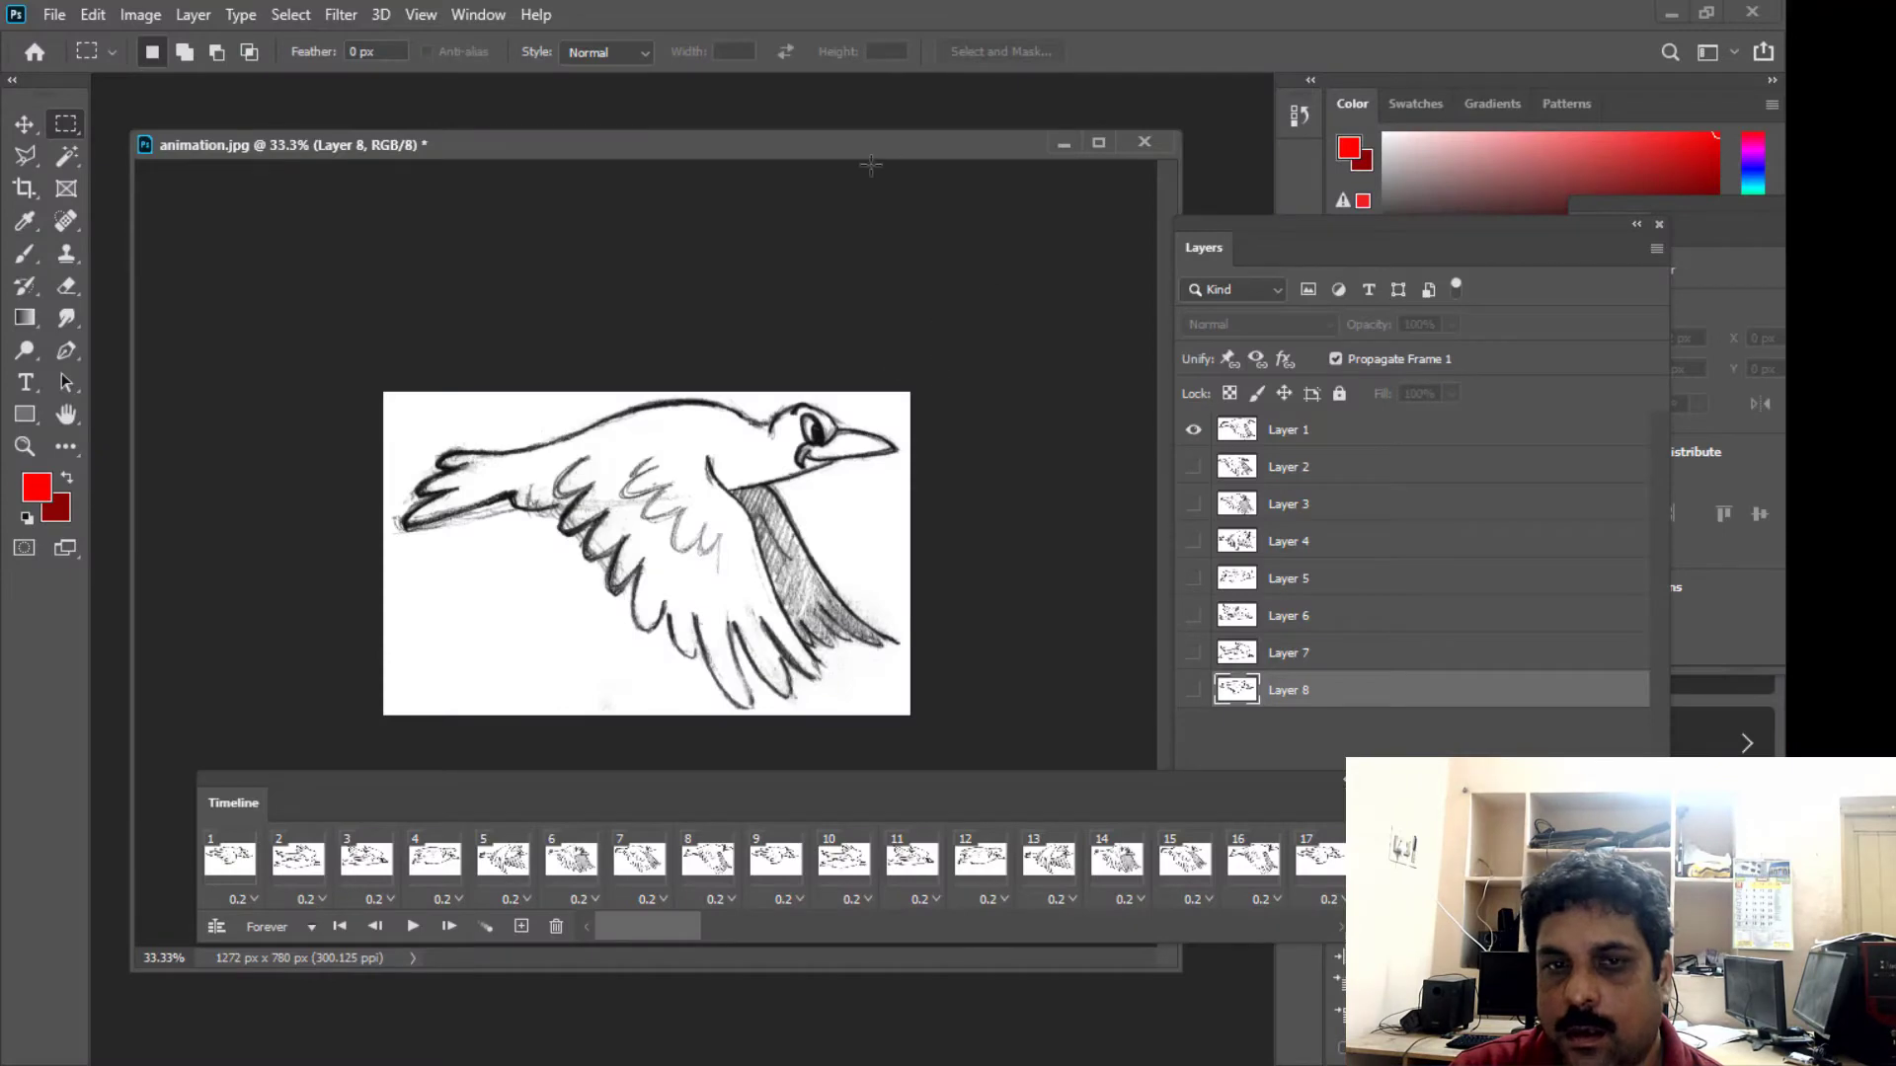
left_click_drag(823, 780, 831, 766)
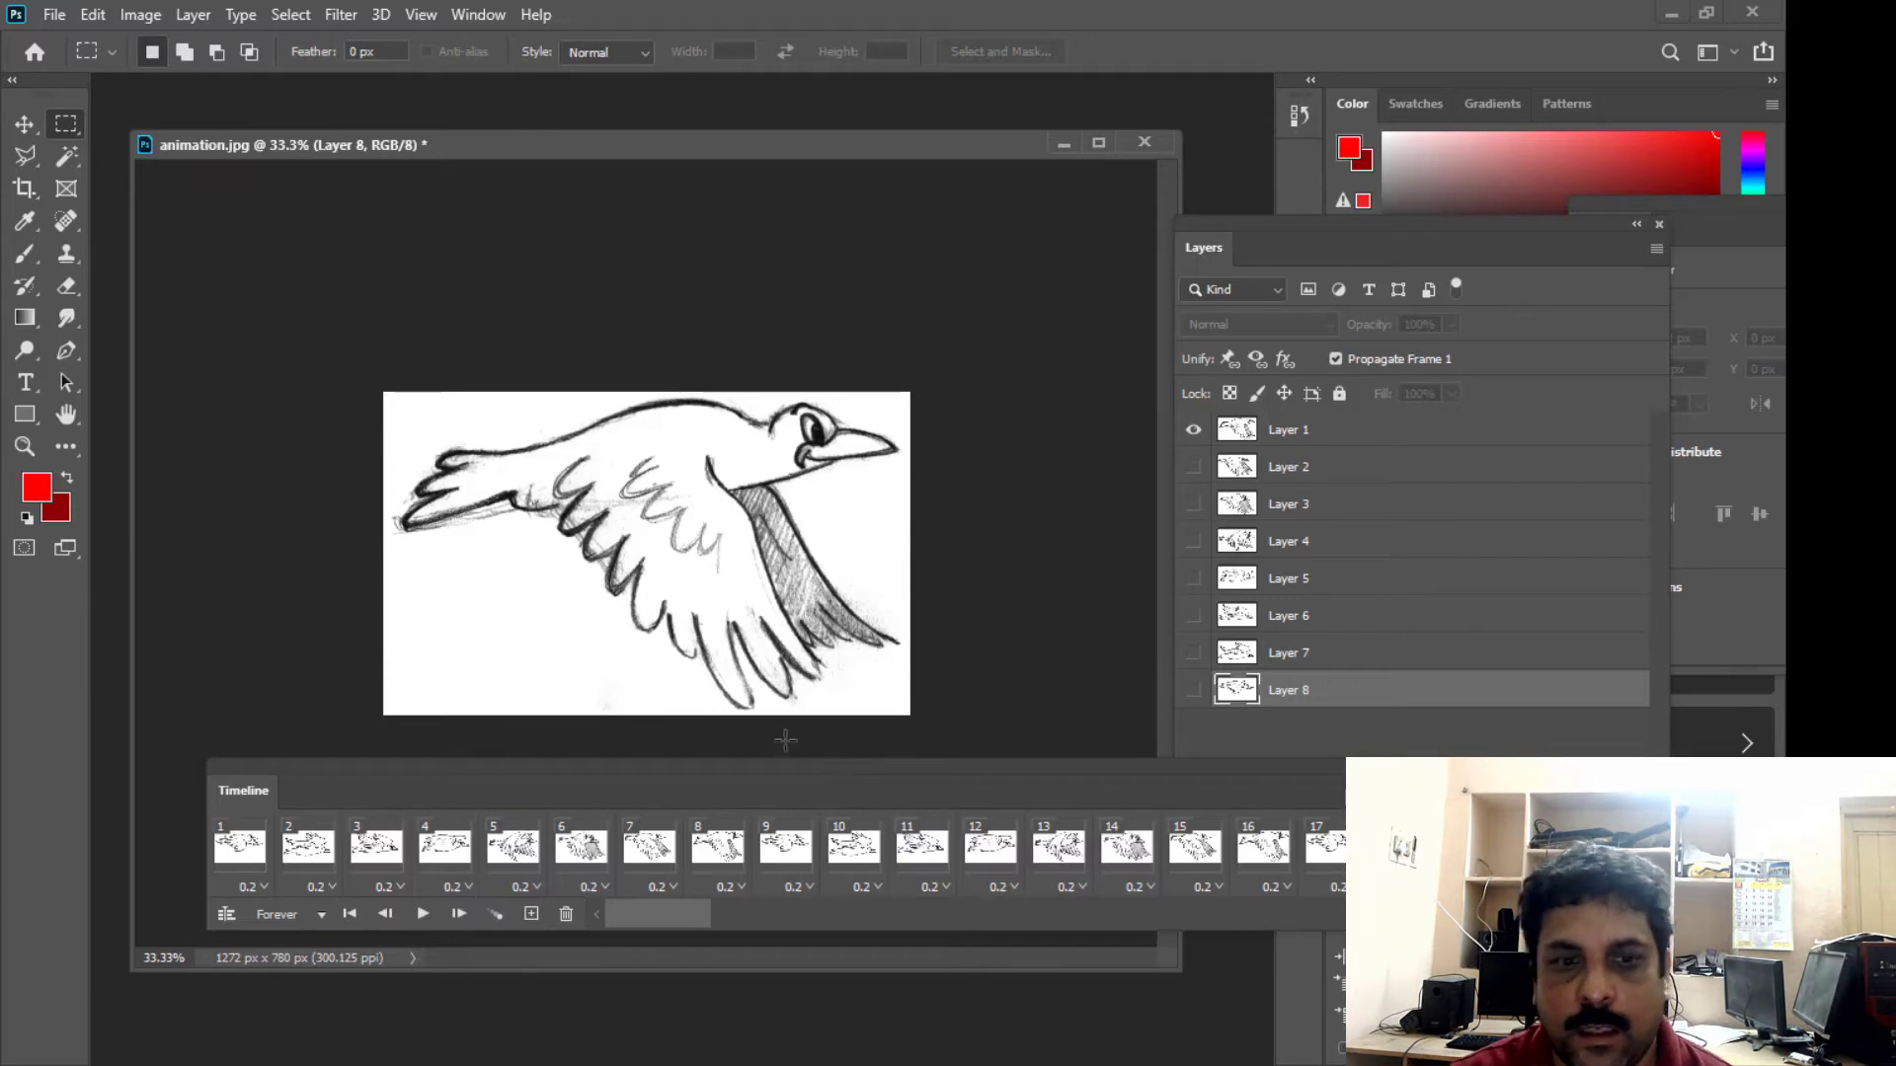
left_click_drag(763, 768, 697, 770)
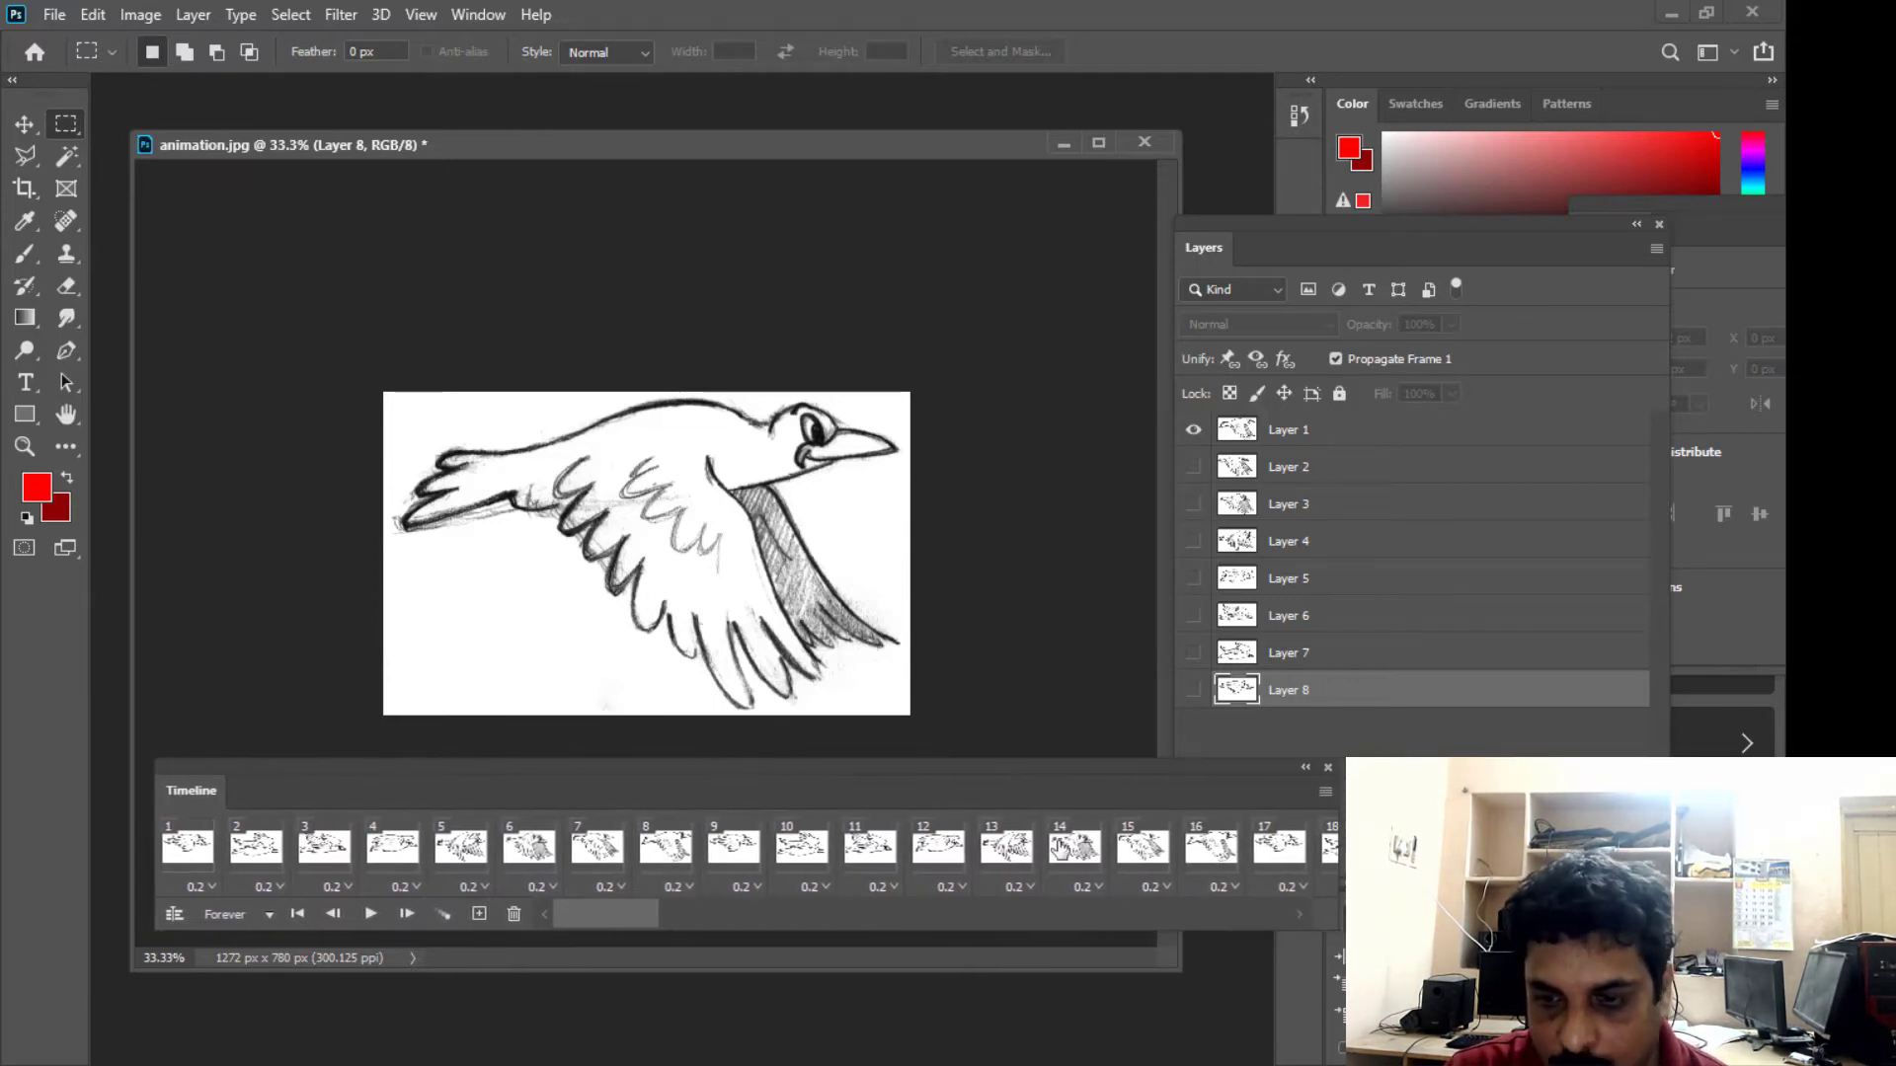
left_click(1325, 792)
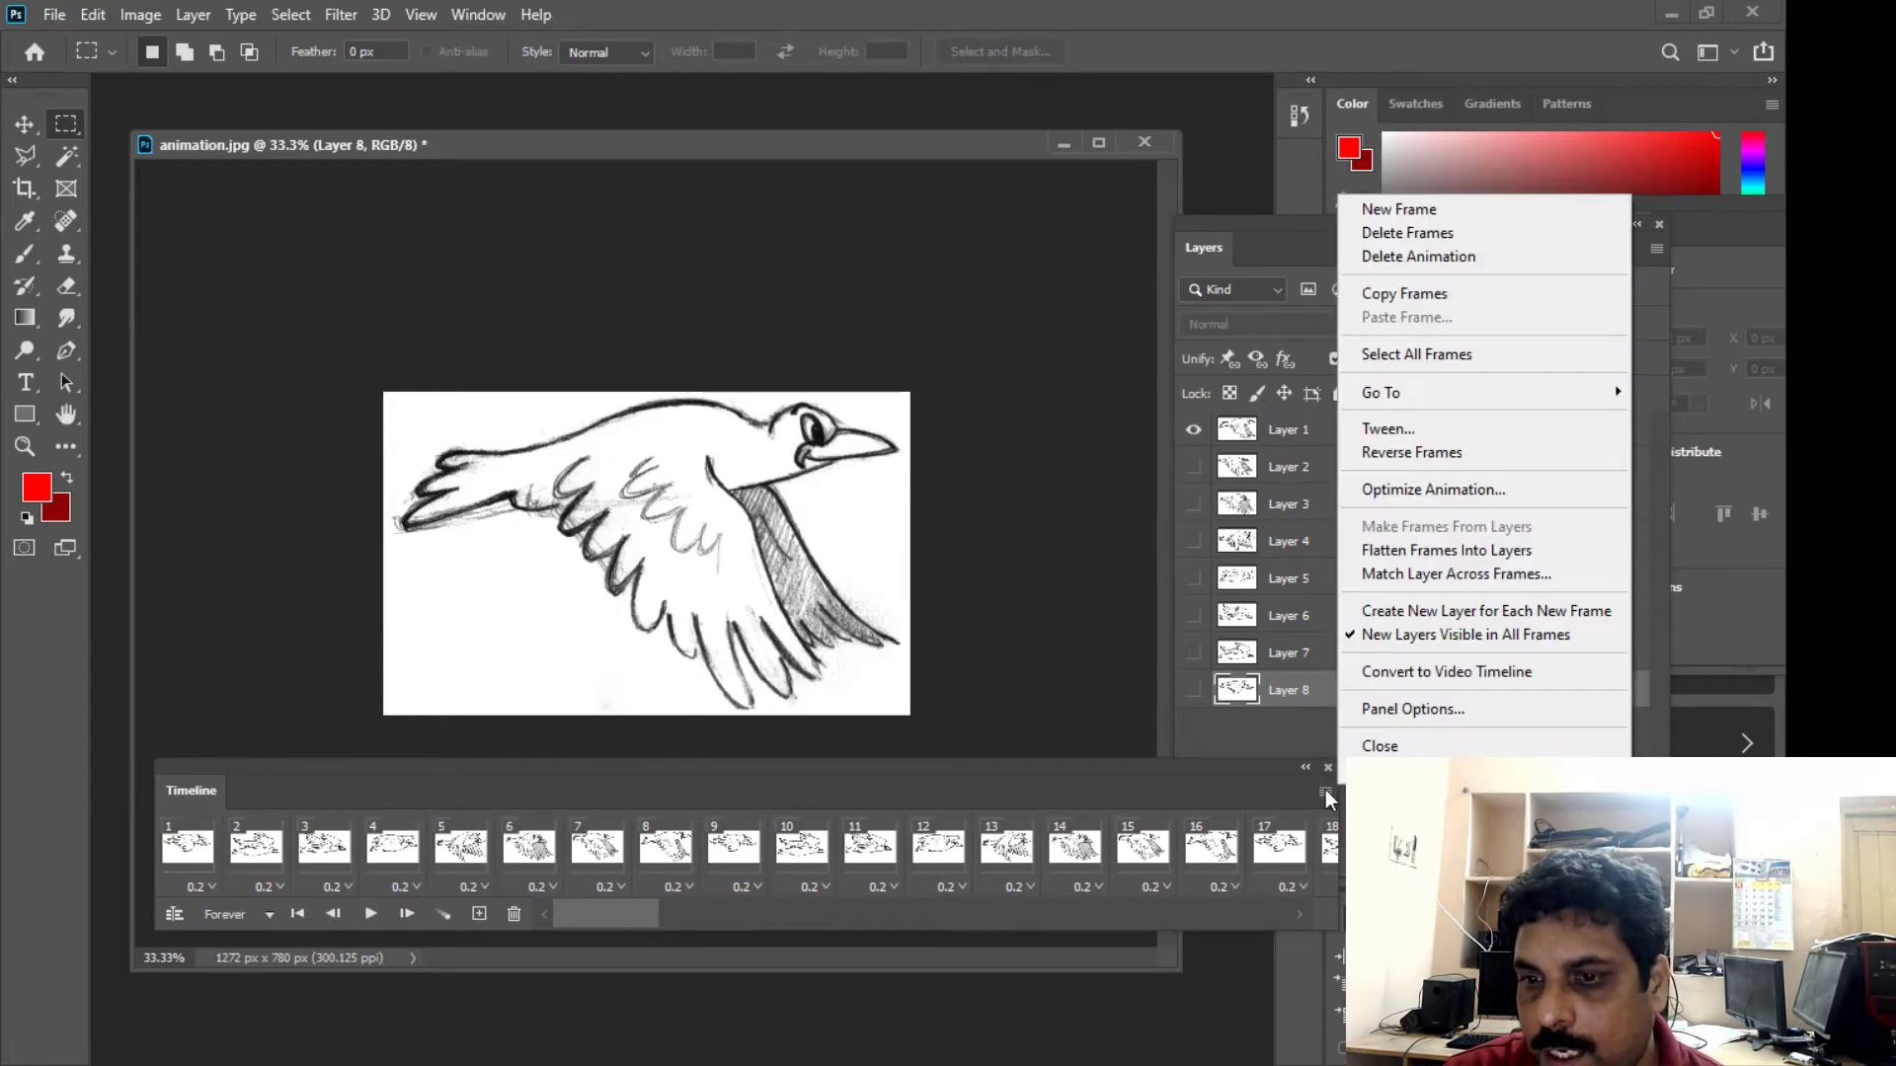
left_click(984, 768)
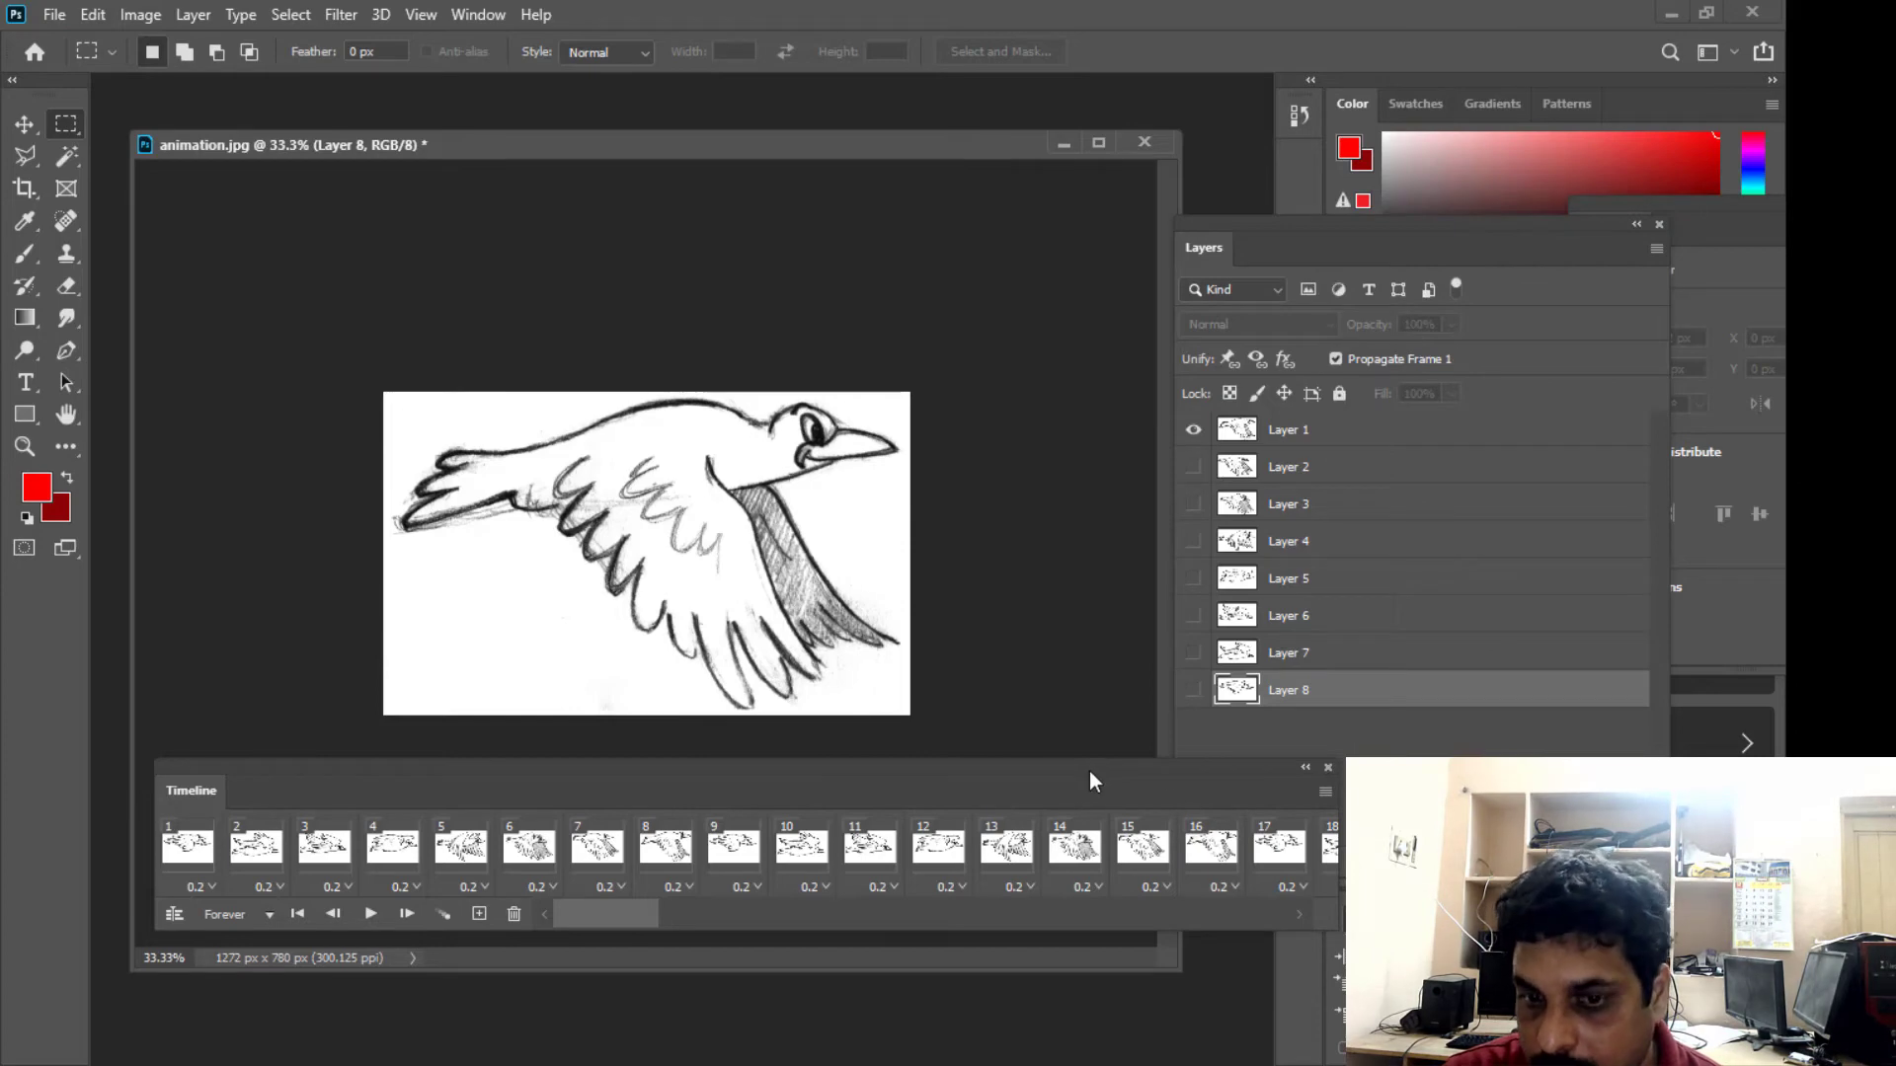
mouse_move(1086, 770)
left_mouse_down()
mouse_move(1062, 758)
mouse_move(1083, 769)
left_mouse_up()
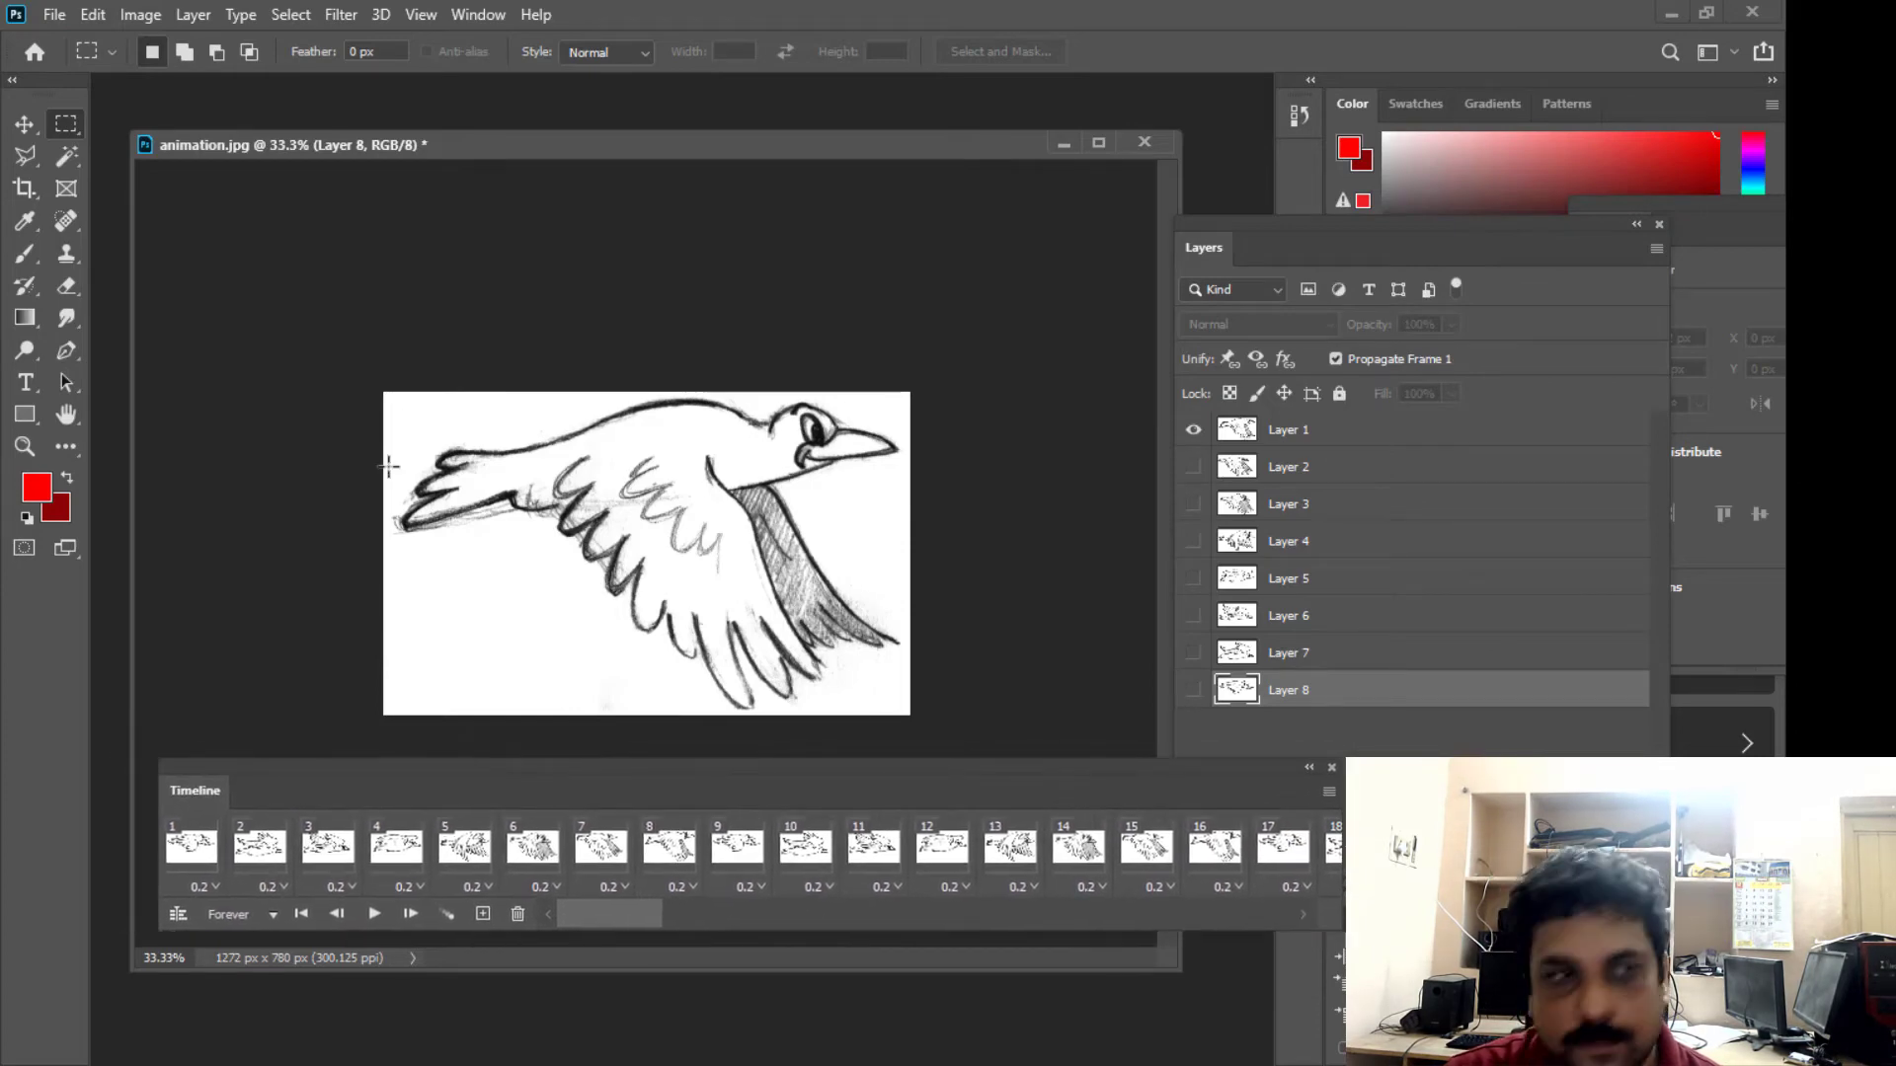
- Open the Render Video export for the bird animation and name the output file BIRDanimation.mp4
left_click(54, 16)
mouse_move(158, 373)
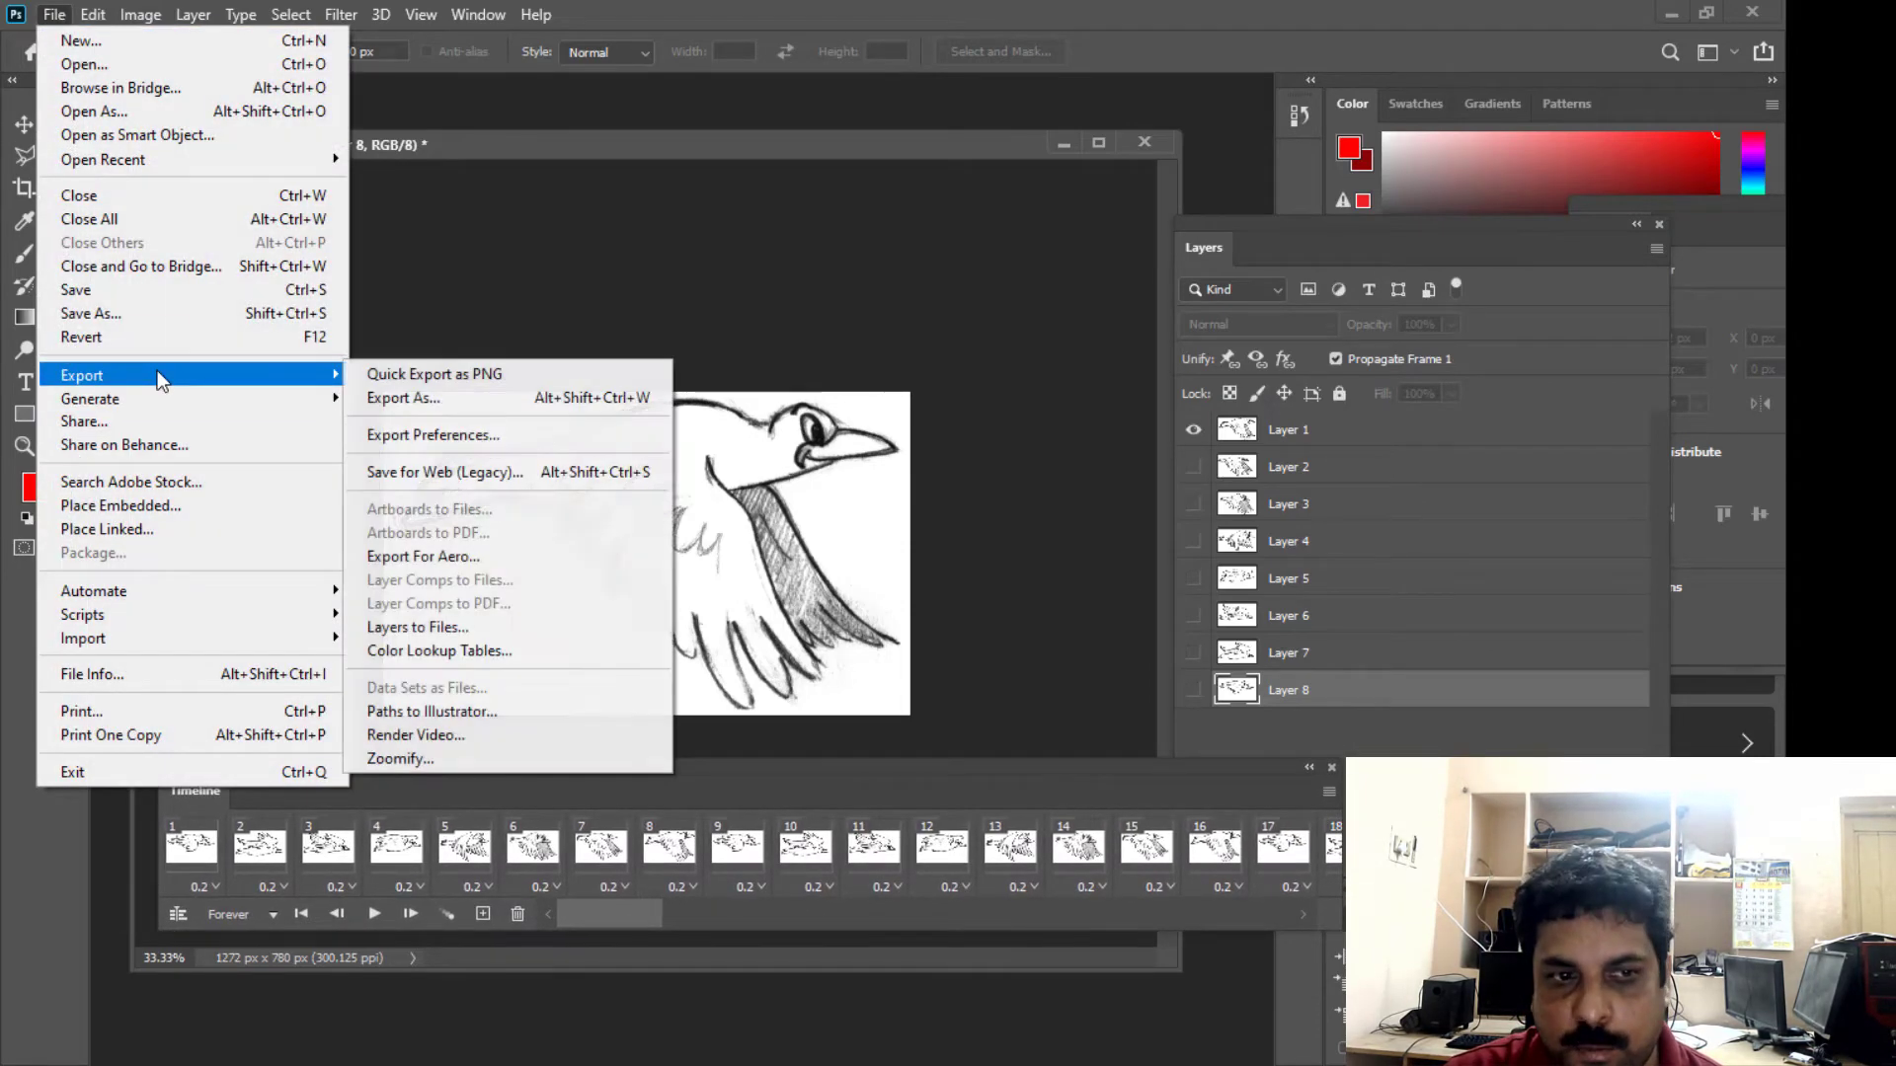
left_click(448, 737)
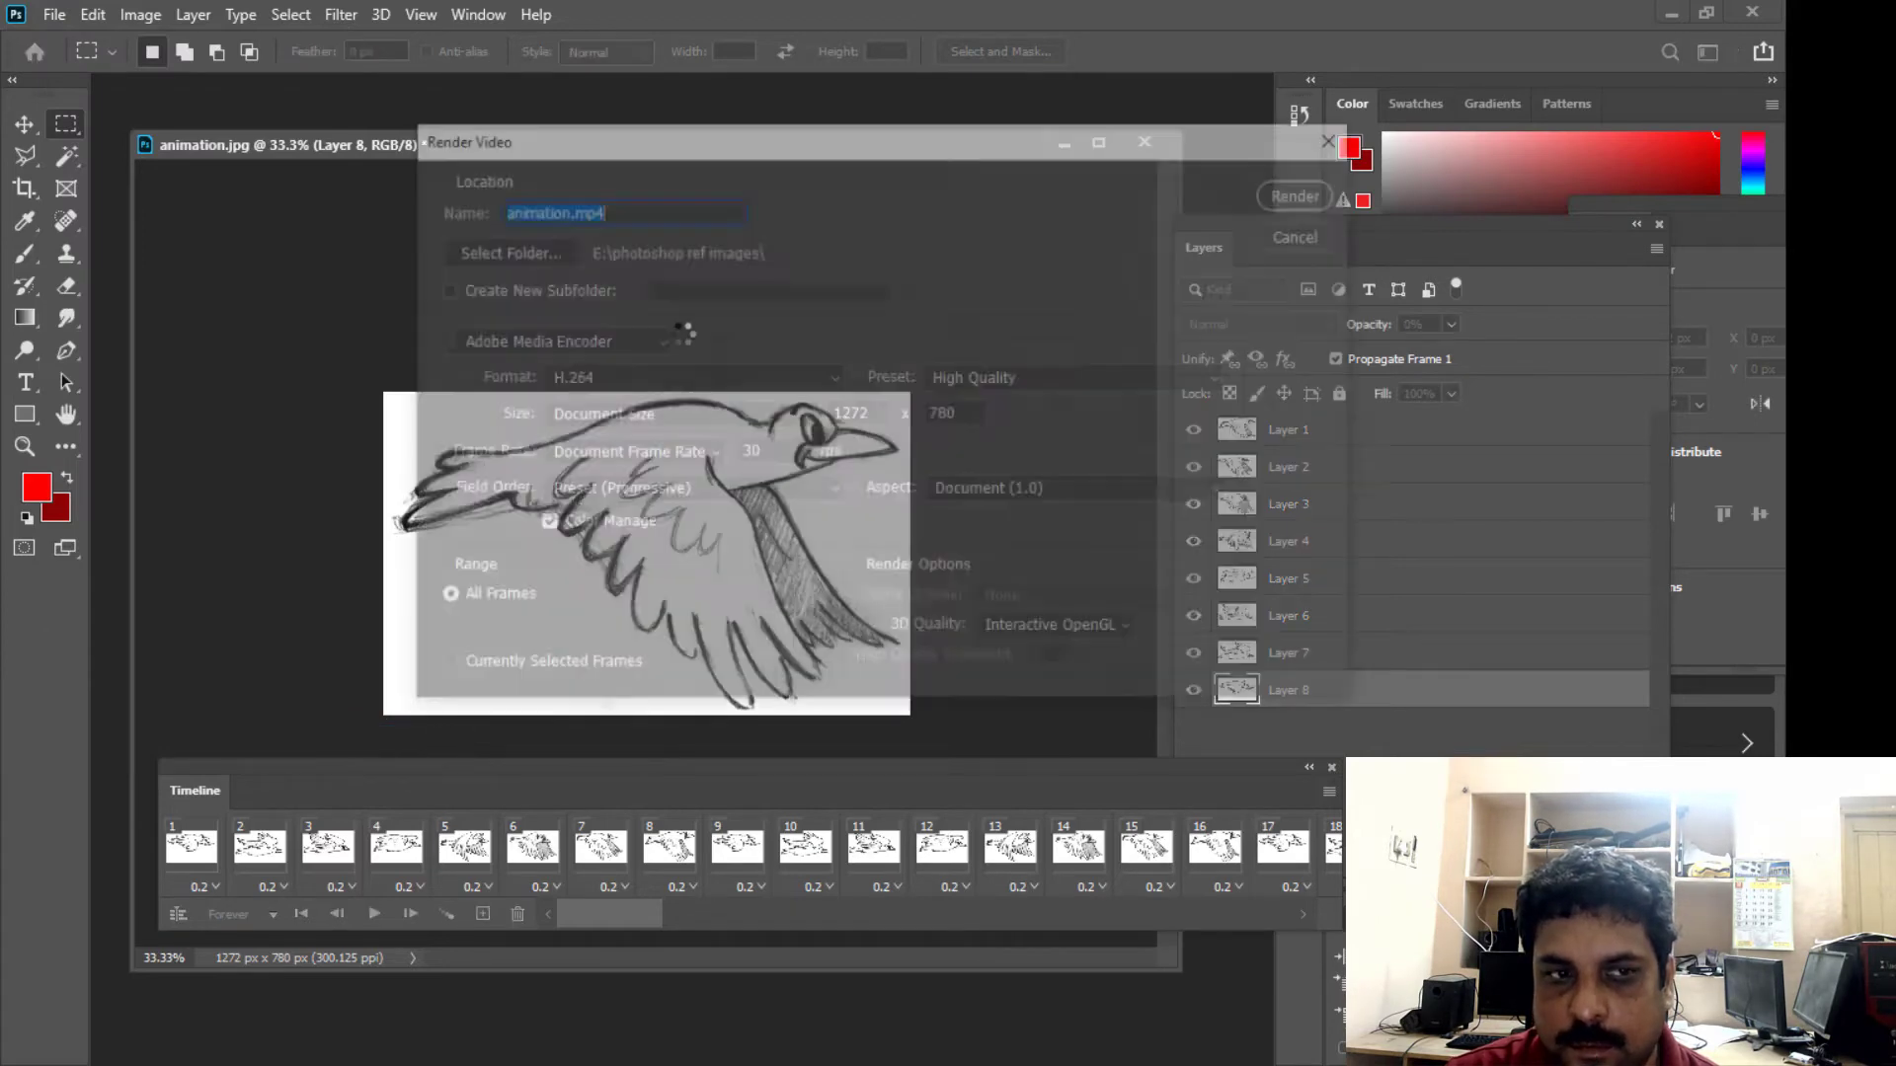
left_click_drag(685, 145, 754, 188)
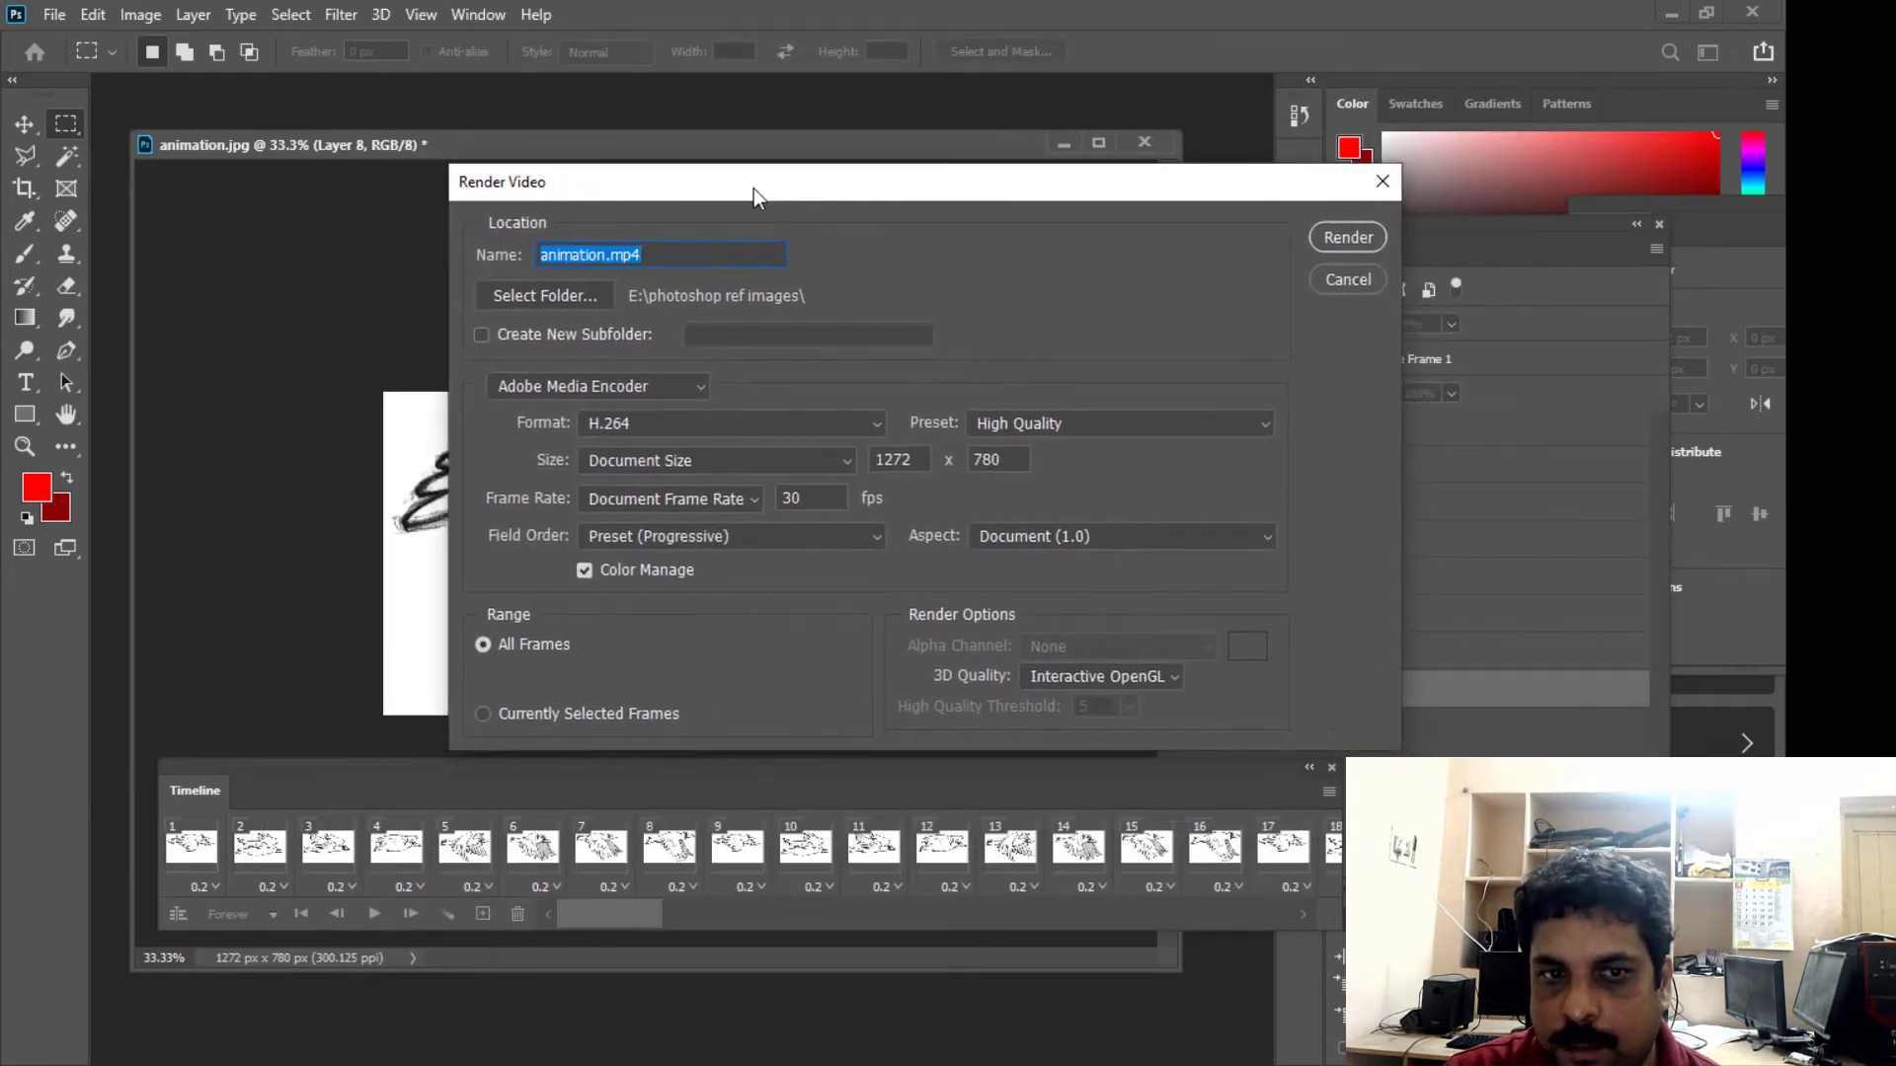
left_click(684, 264)
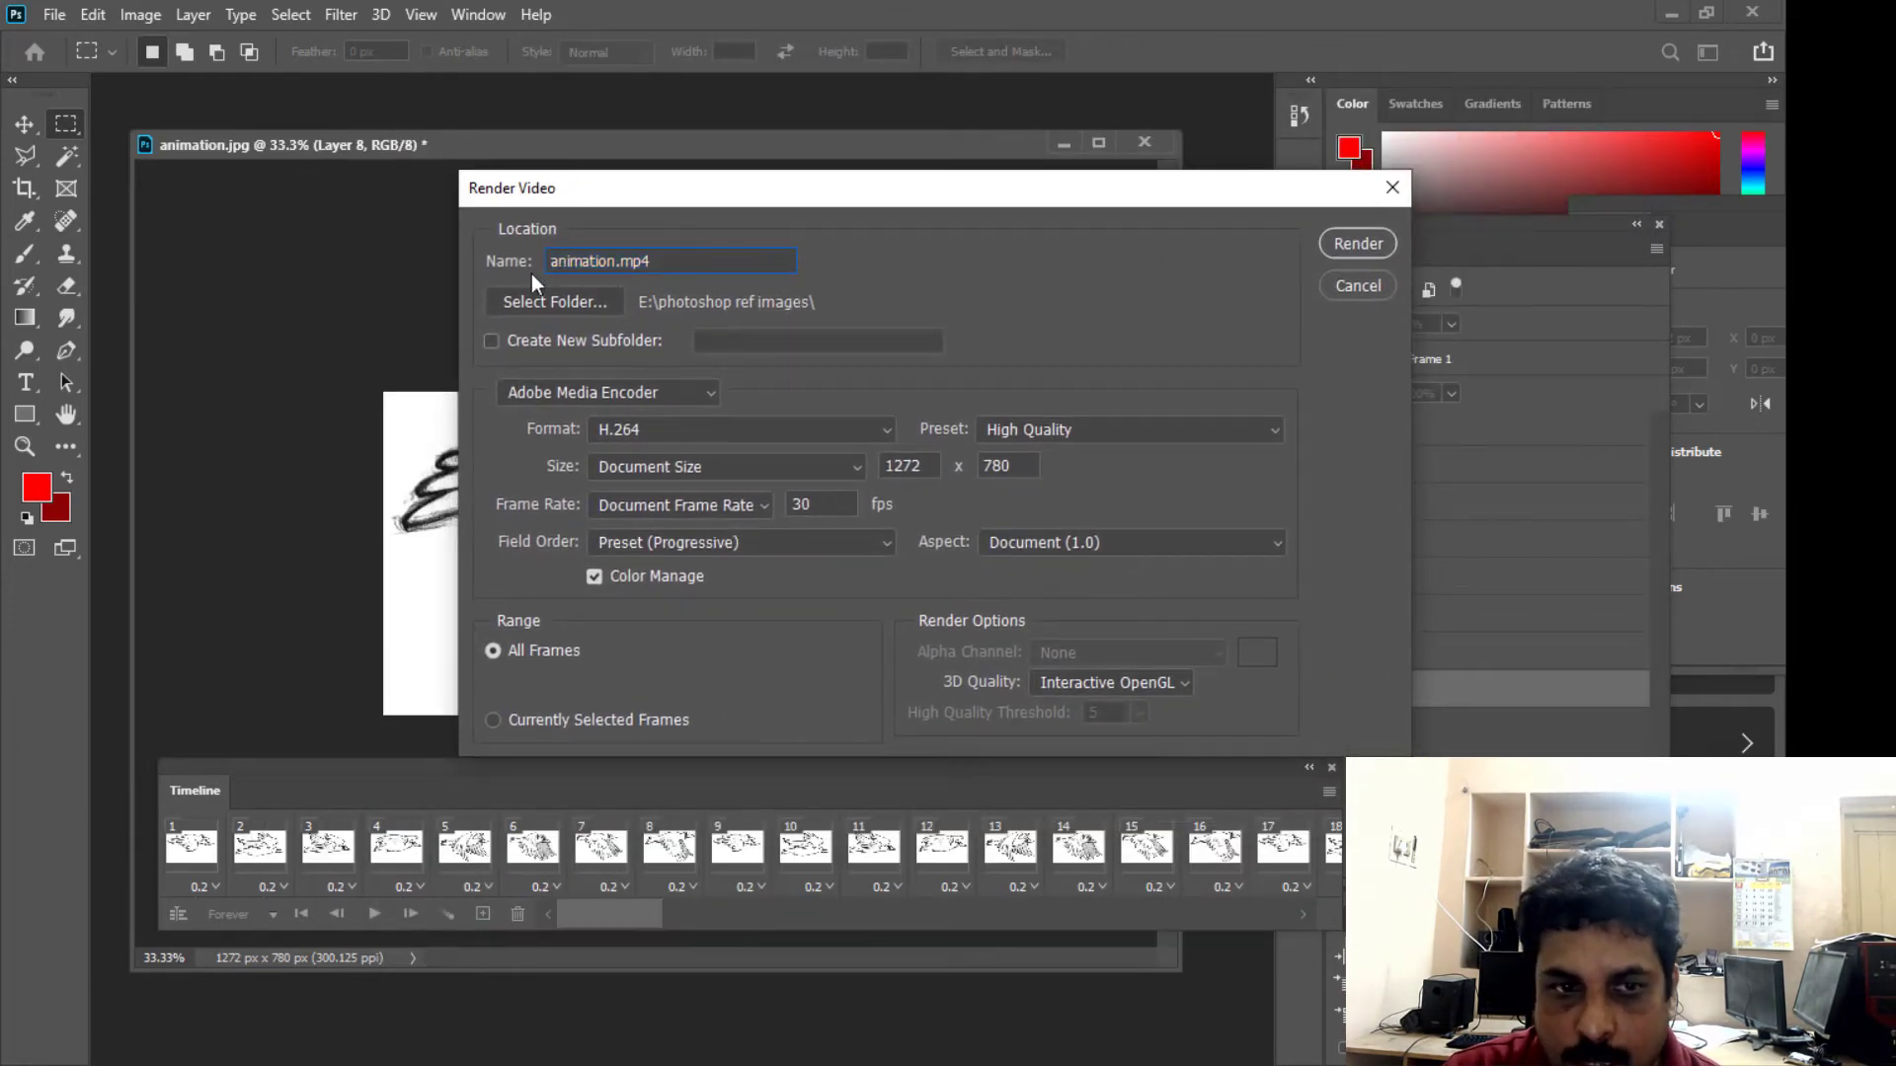
left_click_drag(685, 263, 547, 263)
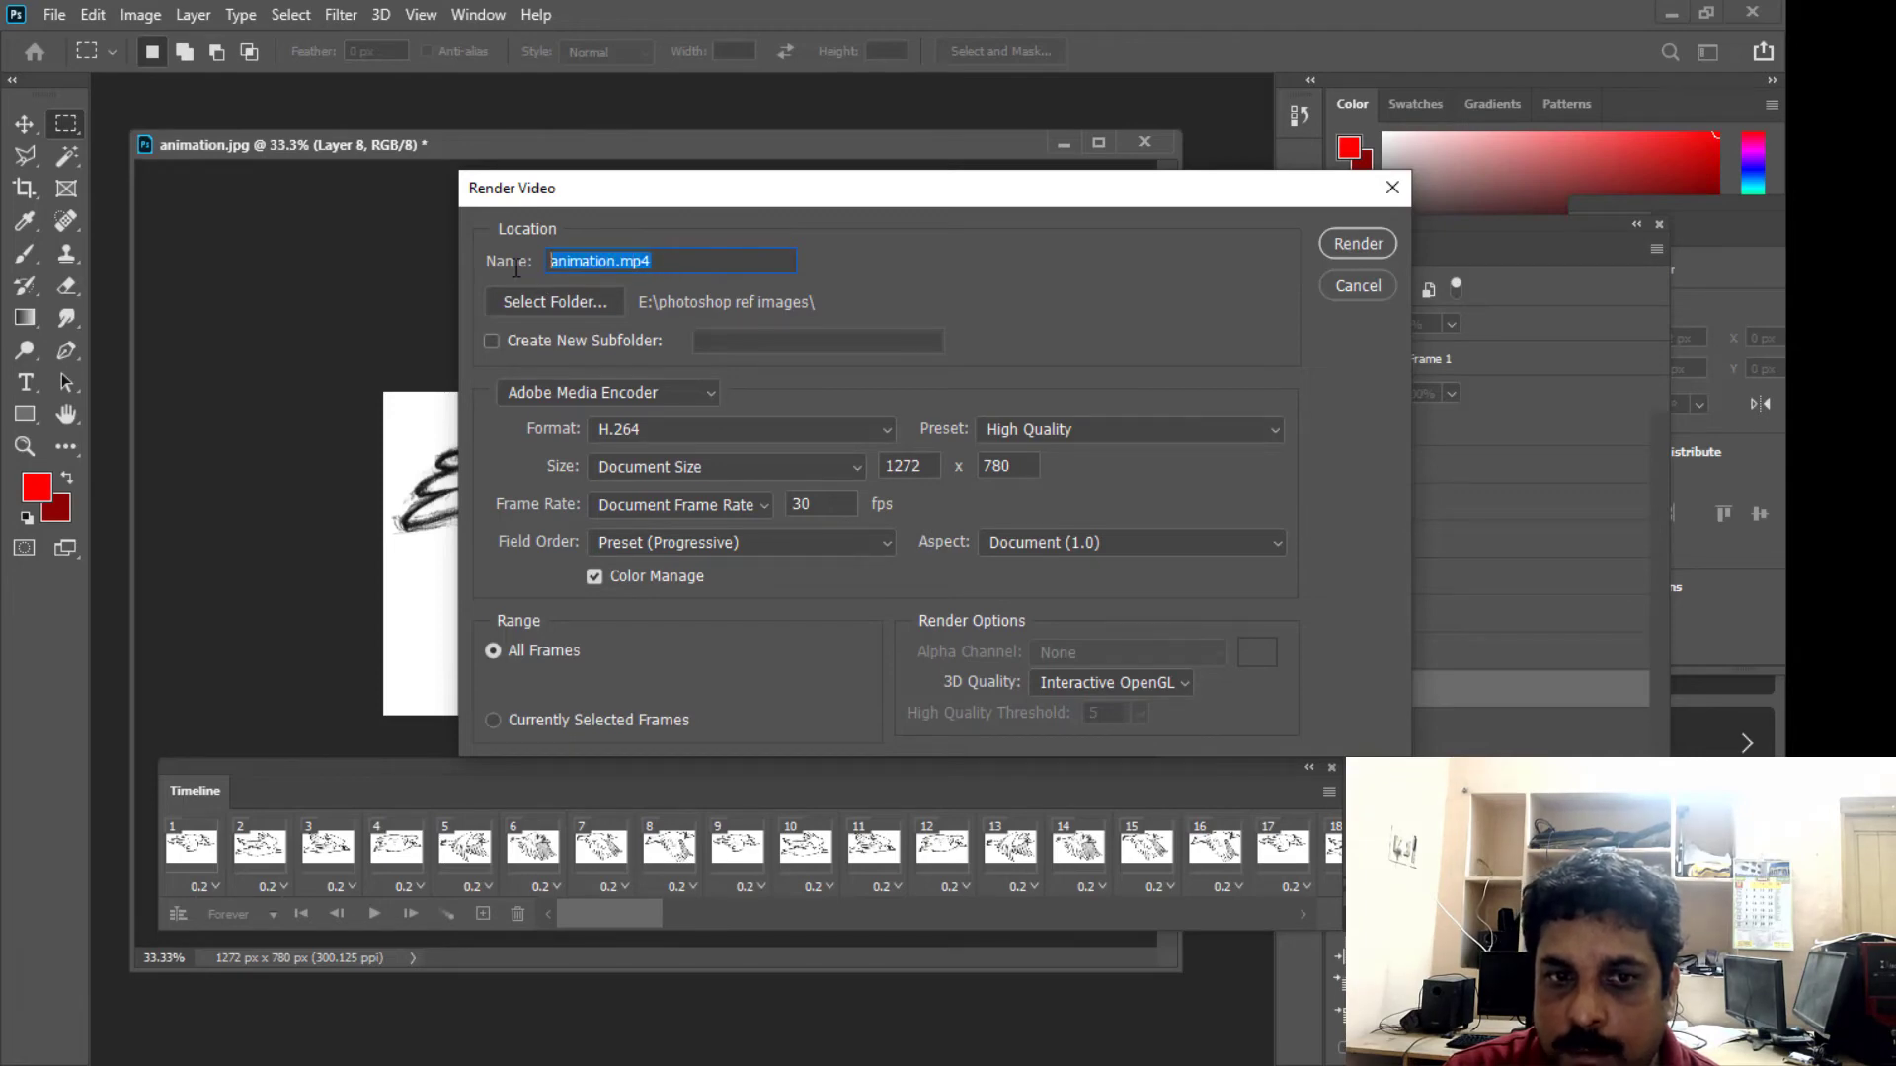
left_click(683, 257)
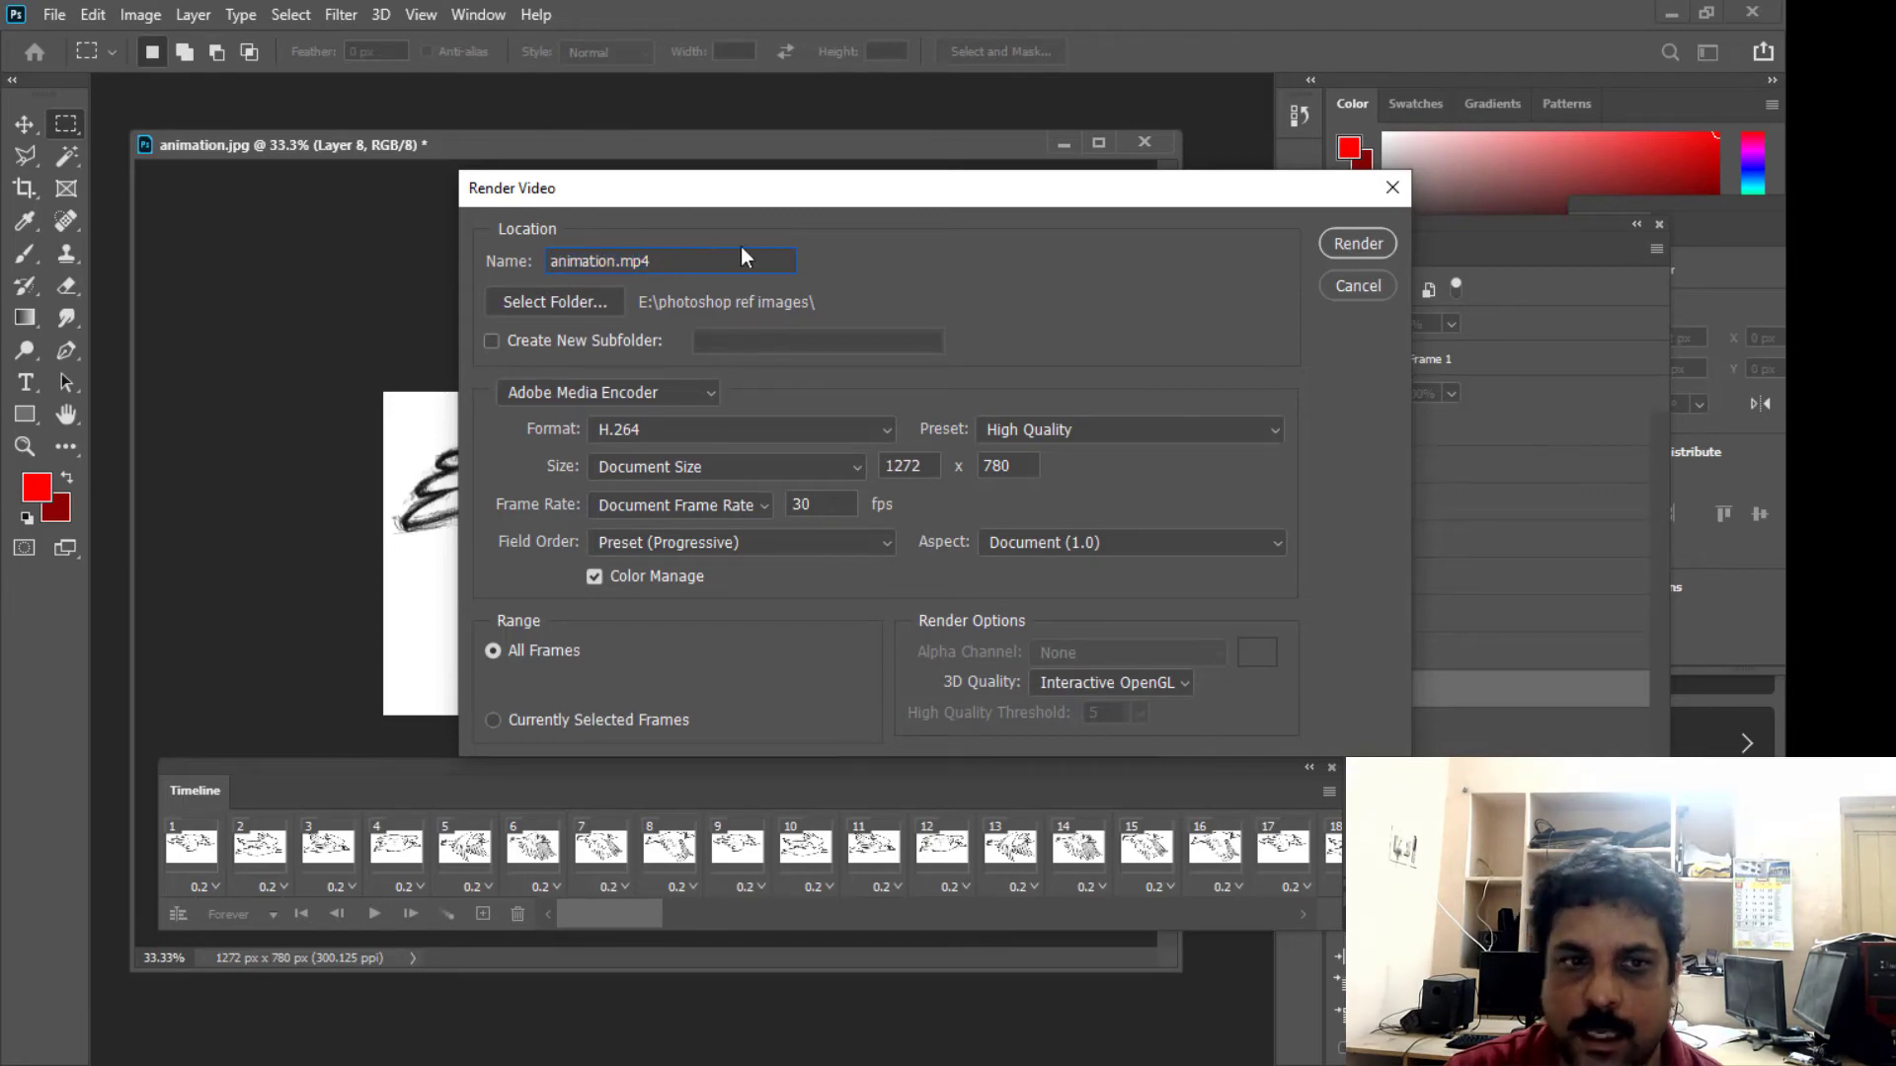
type("BIRD")
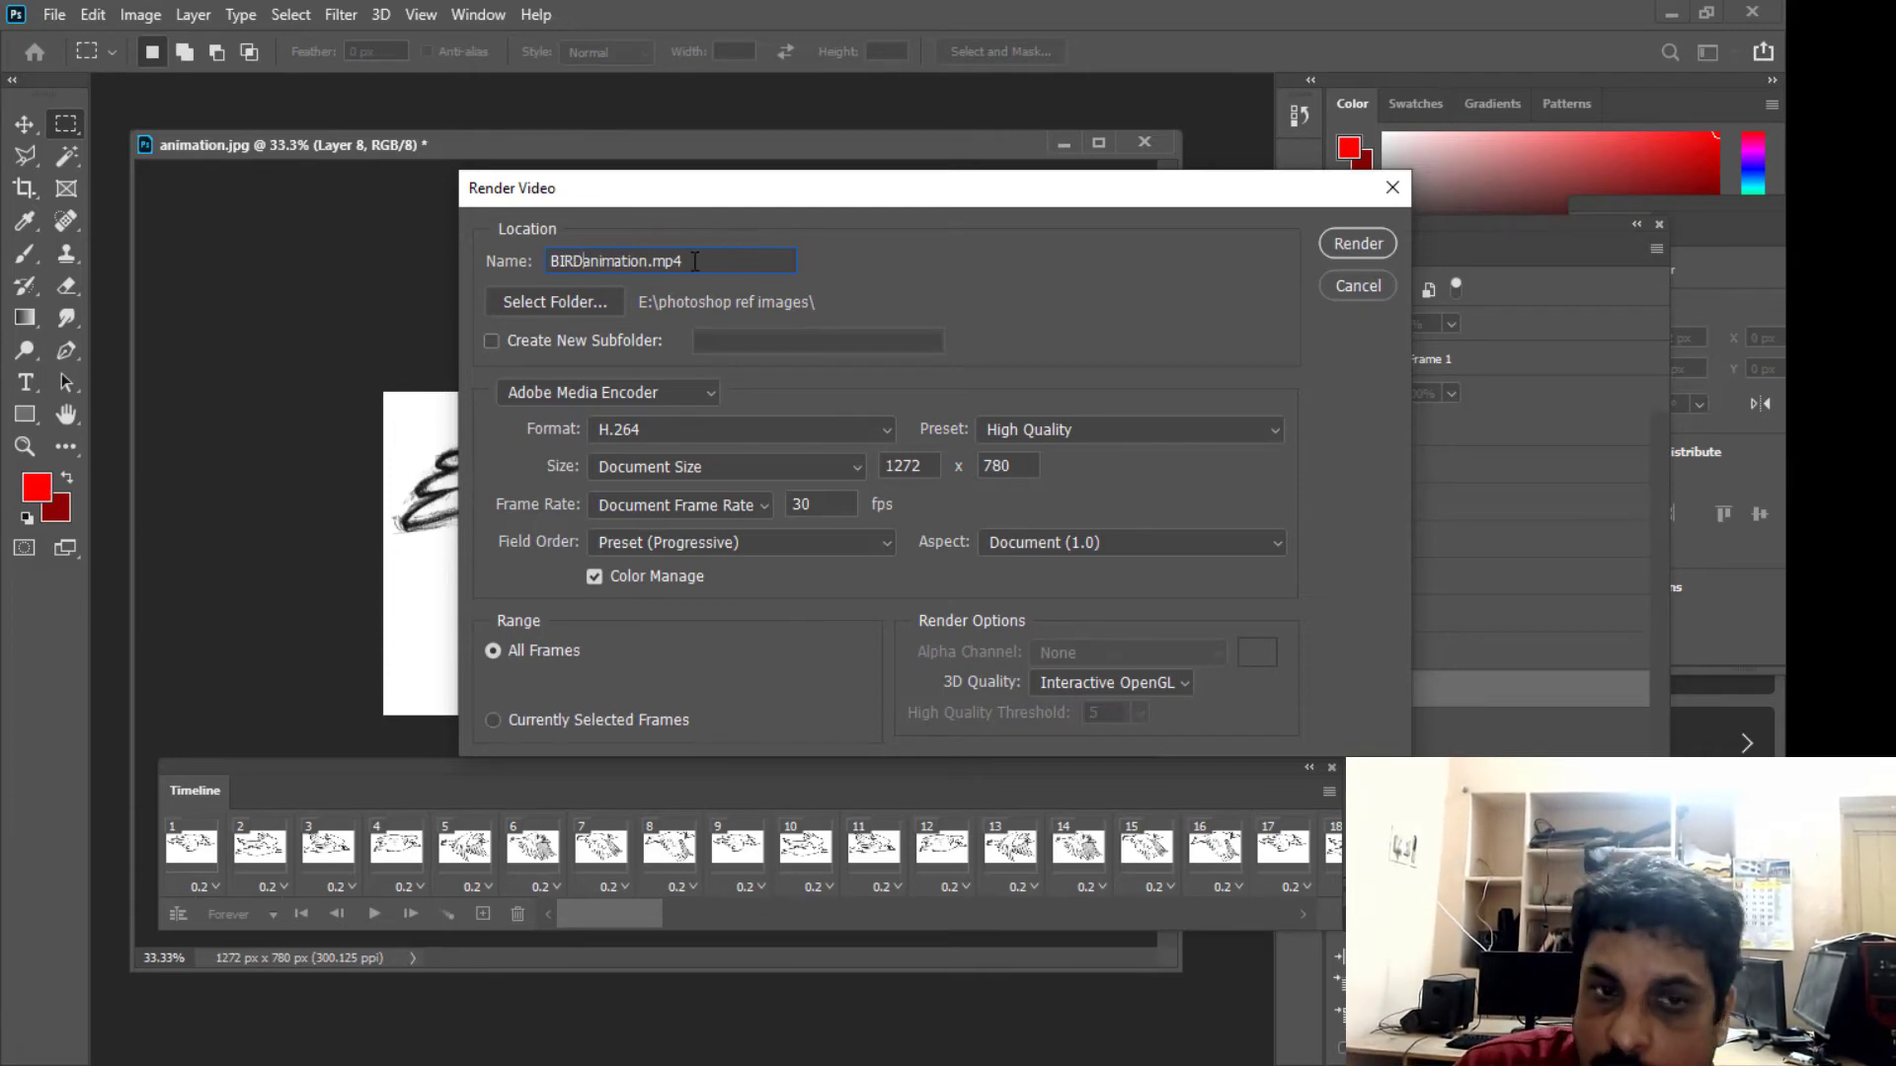
left_click_drag(694, 261, 651, 260)
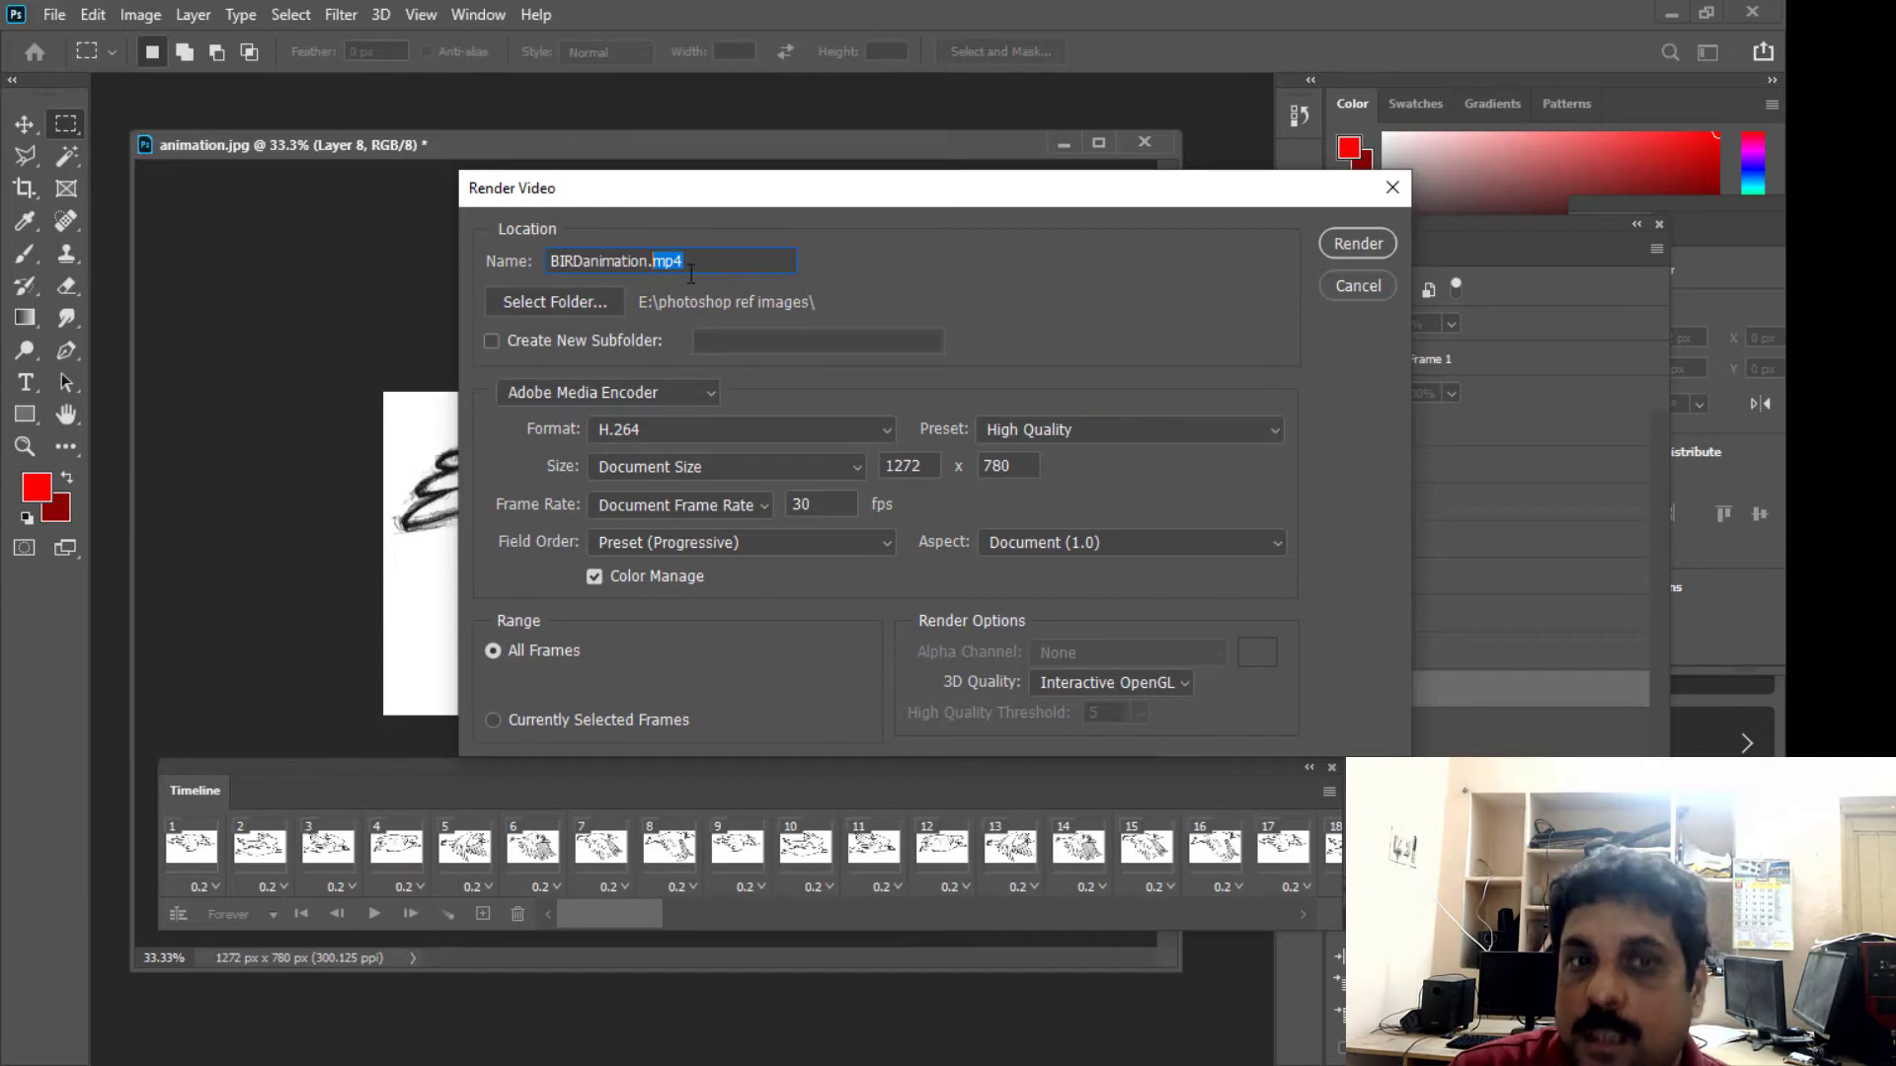
left_click(656, 268)
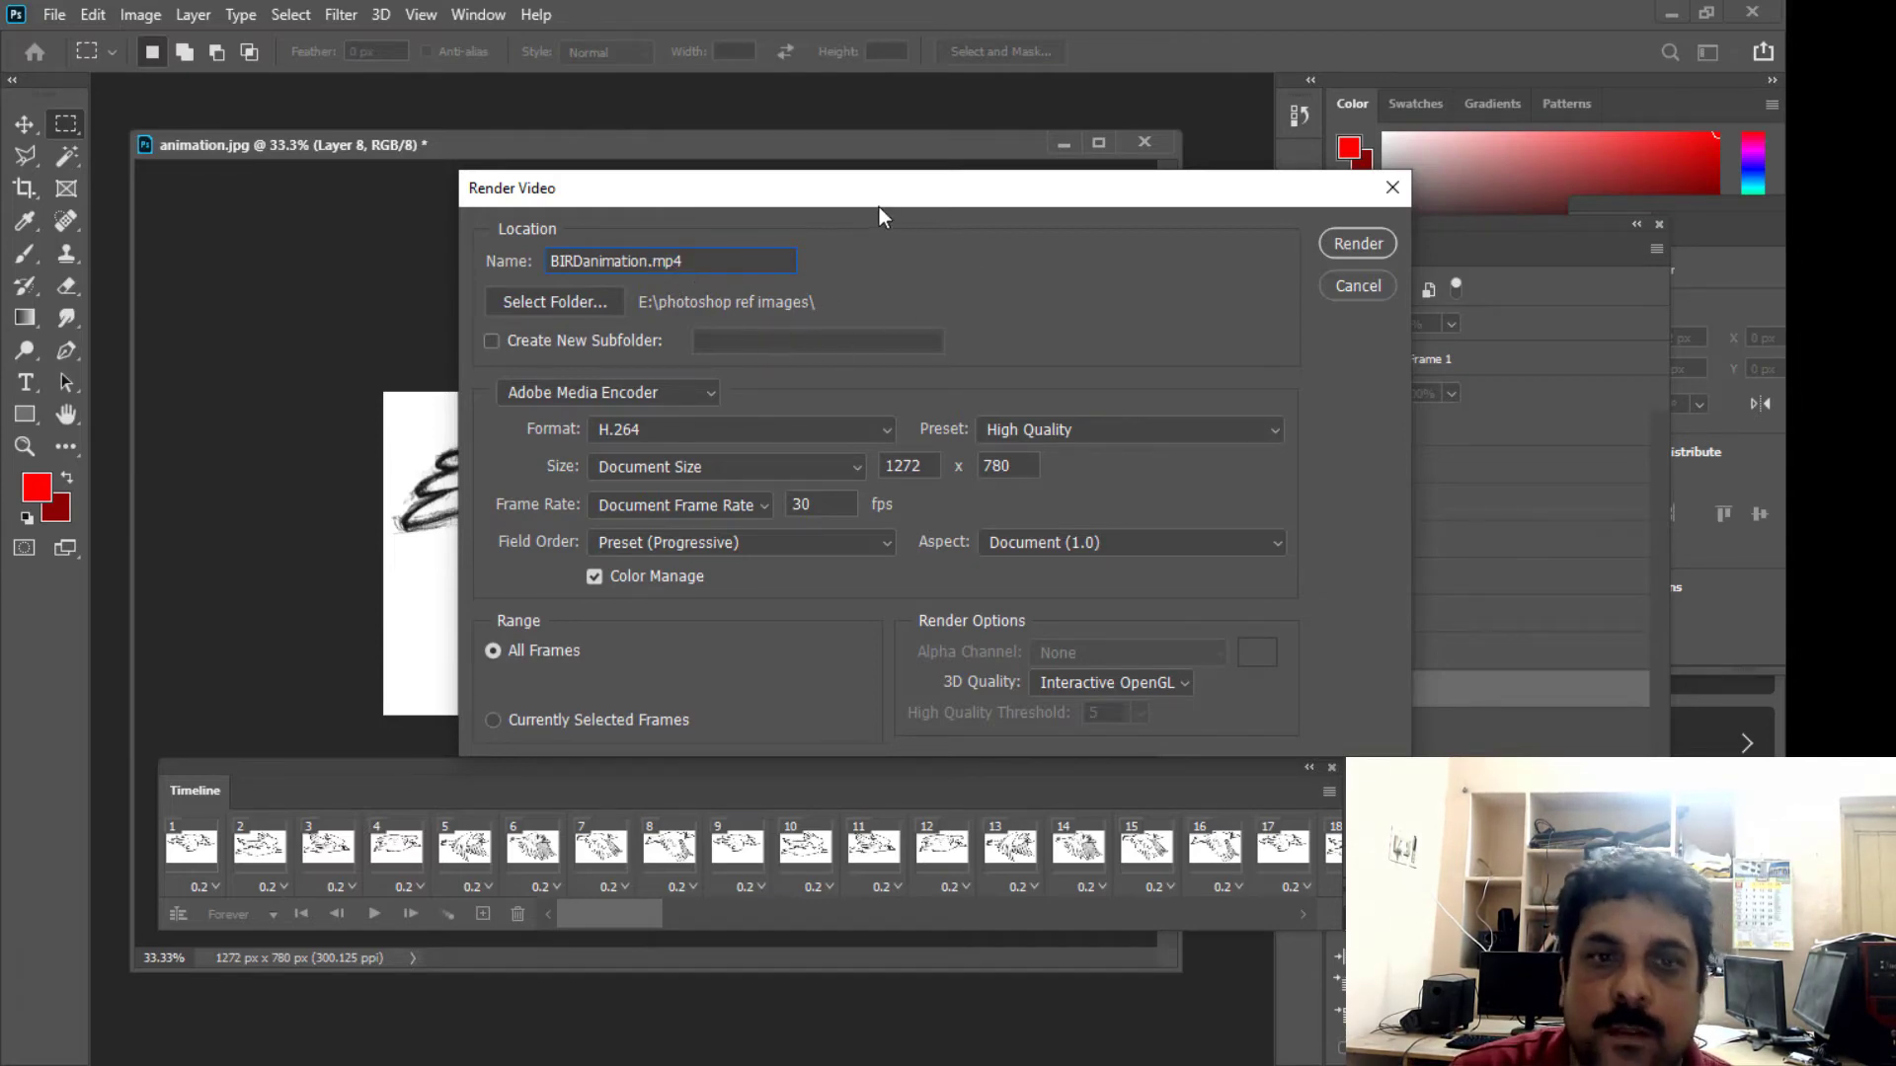
- Choose the Desktop as the destination folder for the rendered video
left_click_drag(880, 192, 896, 189)
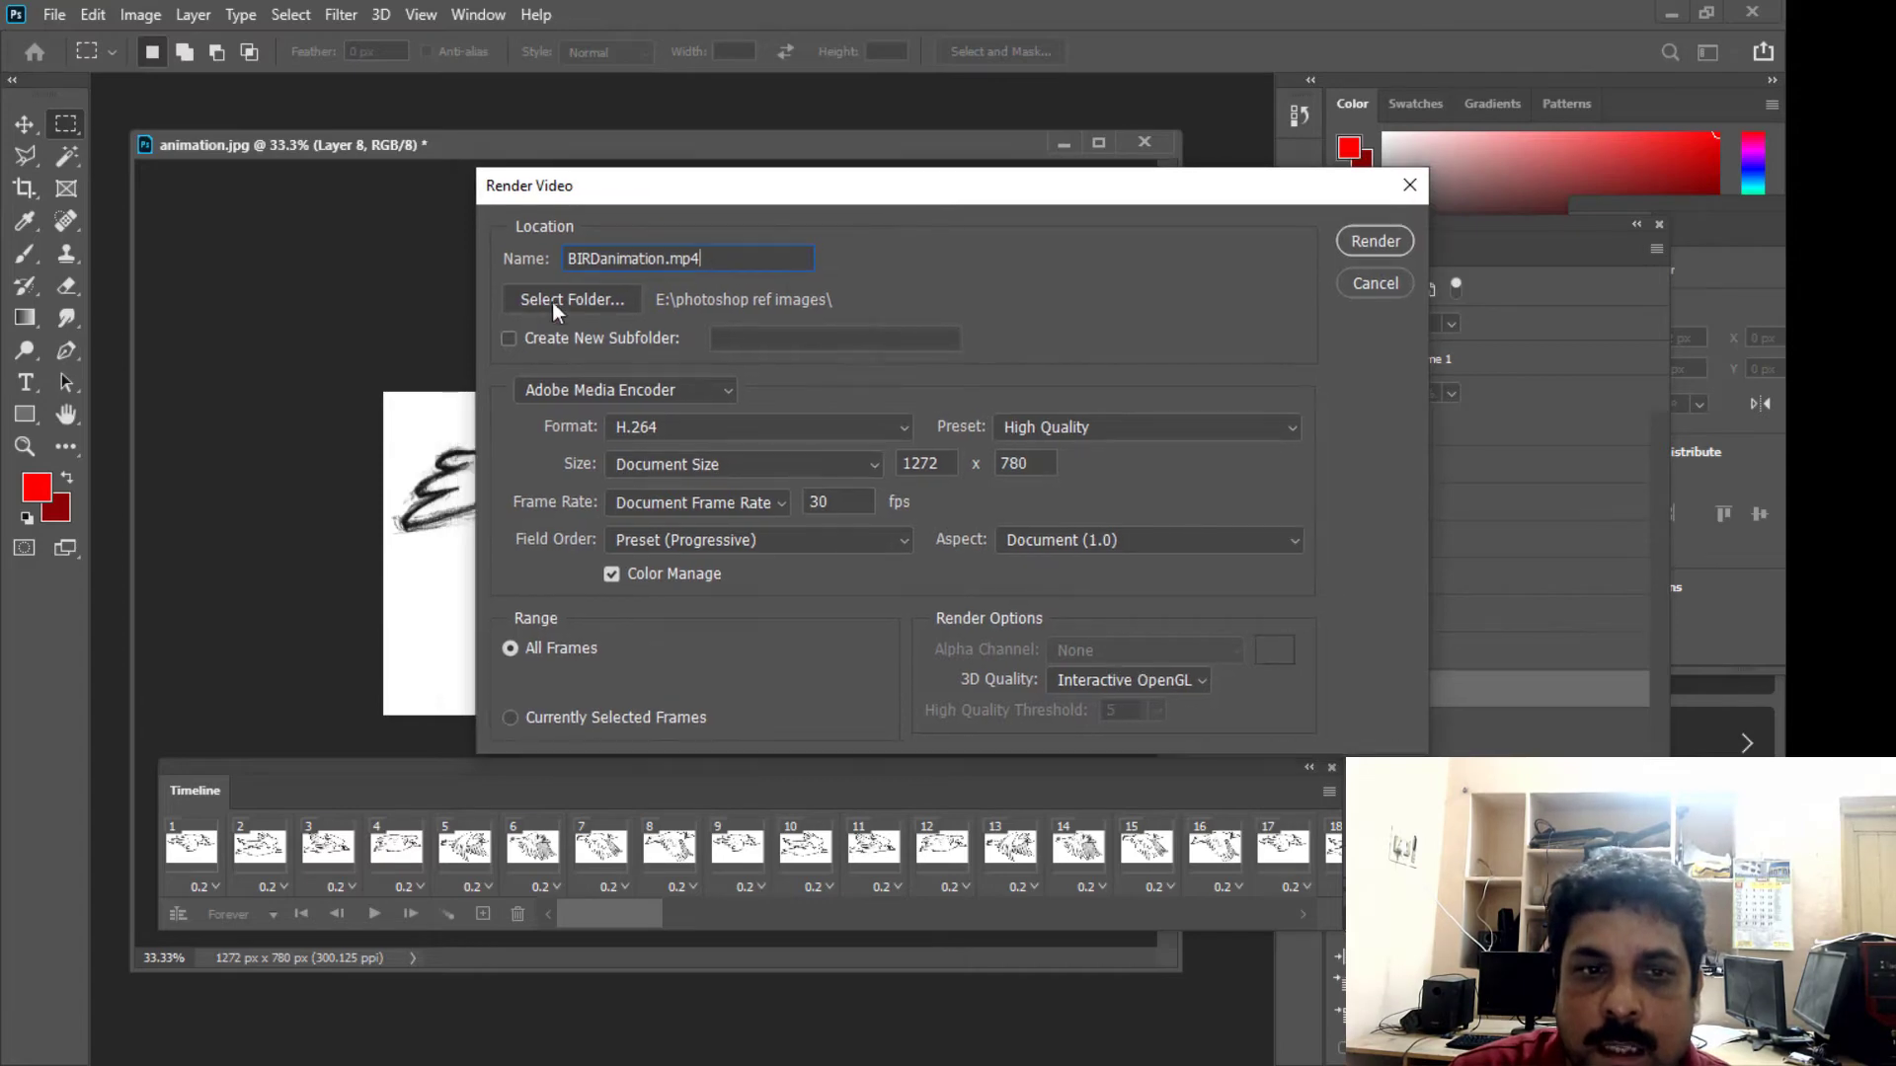
left_click(602, 298)
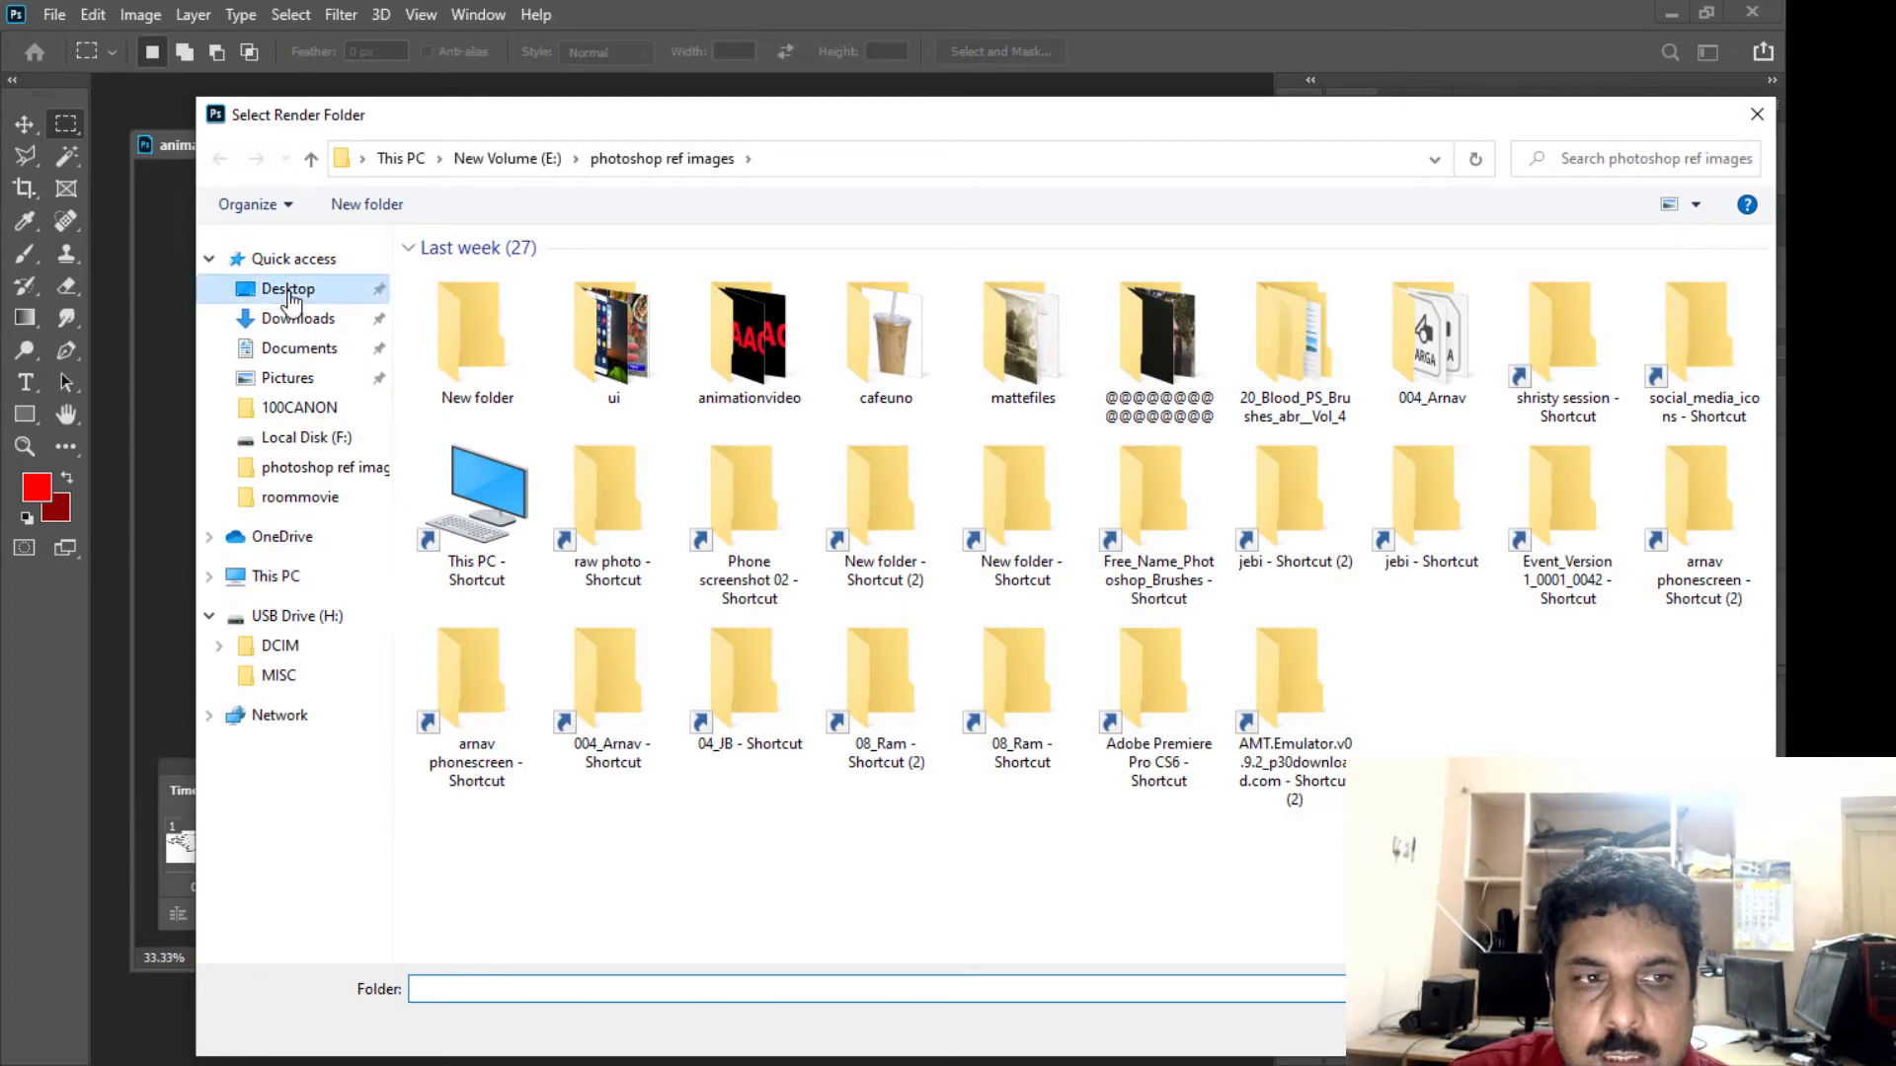
left_click(287, 291)
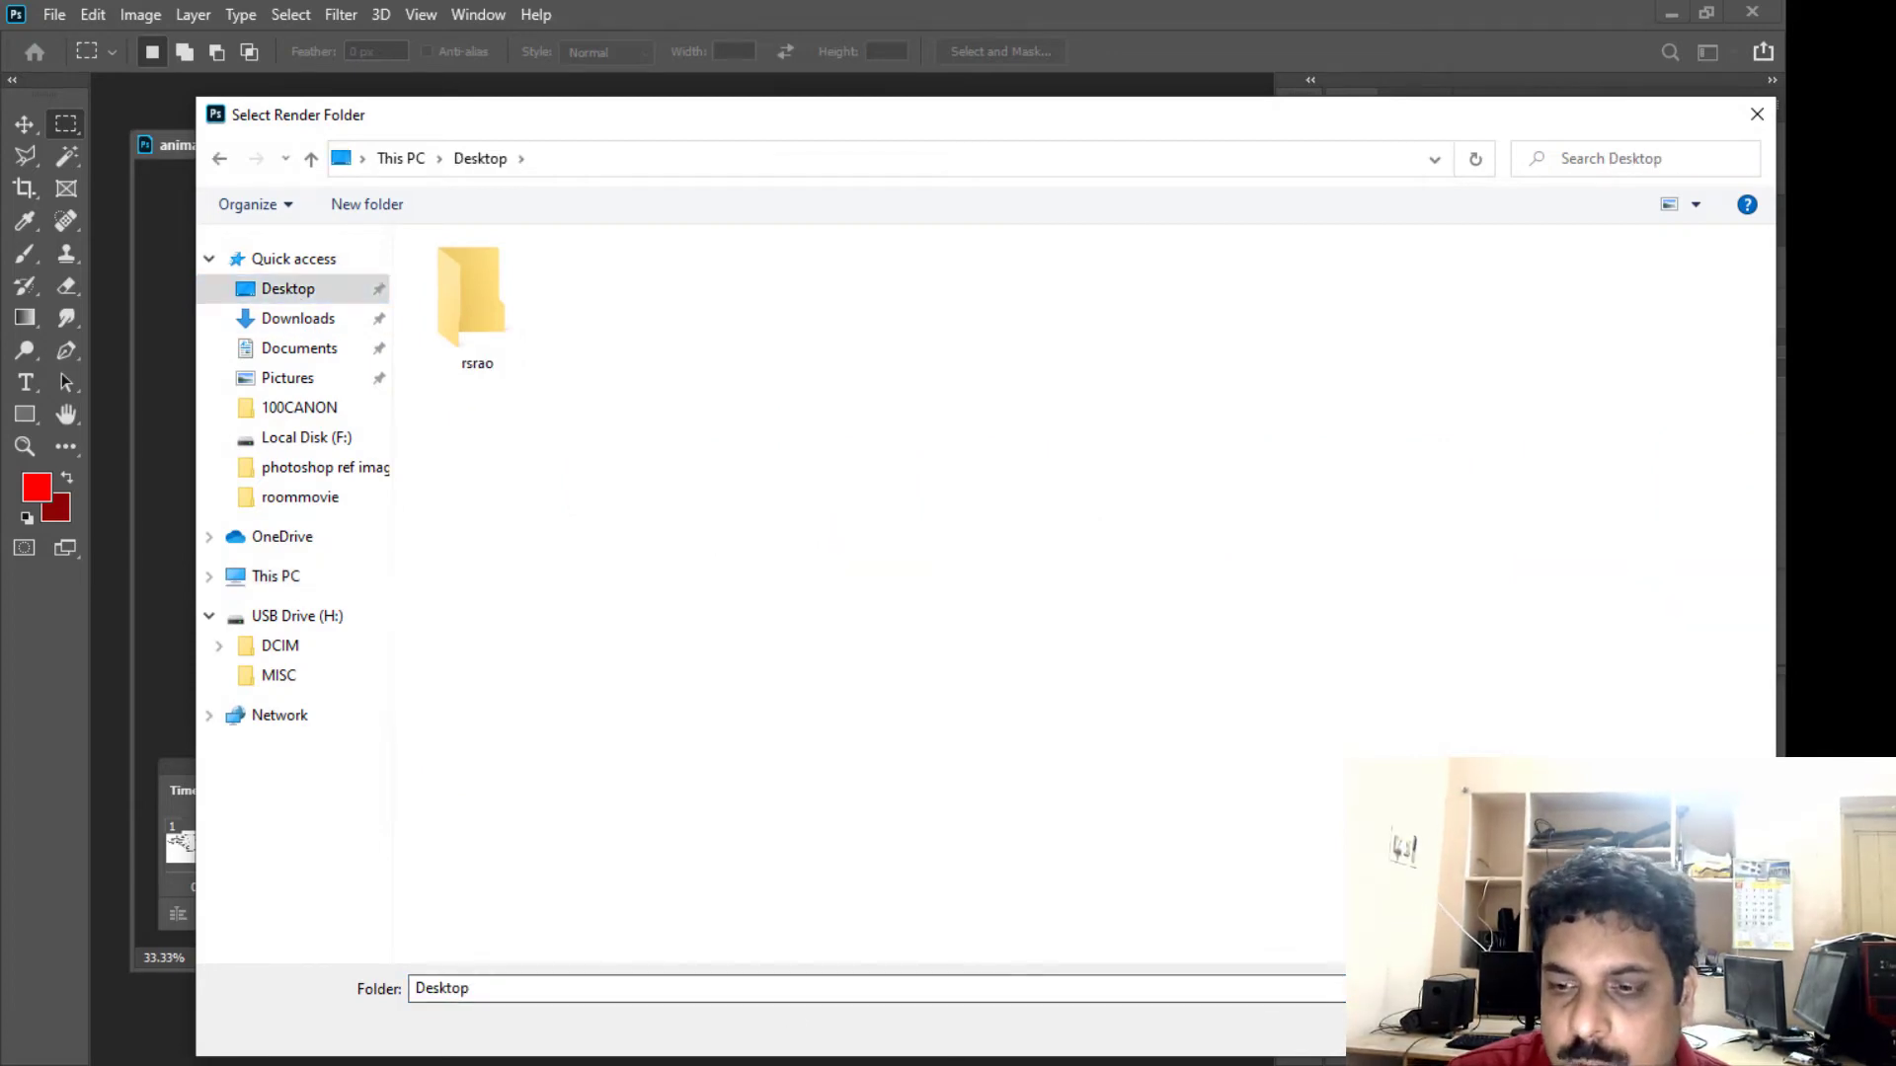
left_click(1570, 1028)
- Open the choice of quality presets for the H.264 video render
left_click_drag(810, 187, 731, 201)
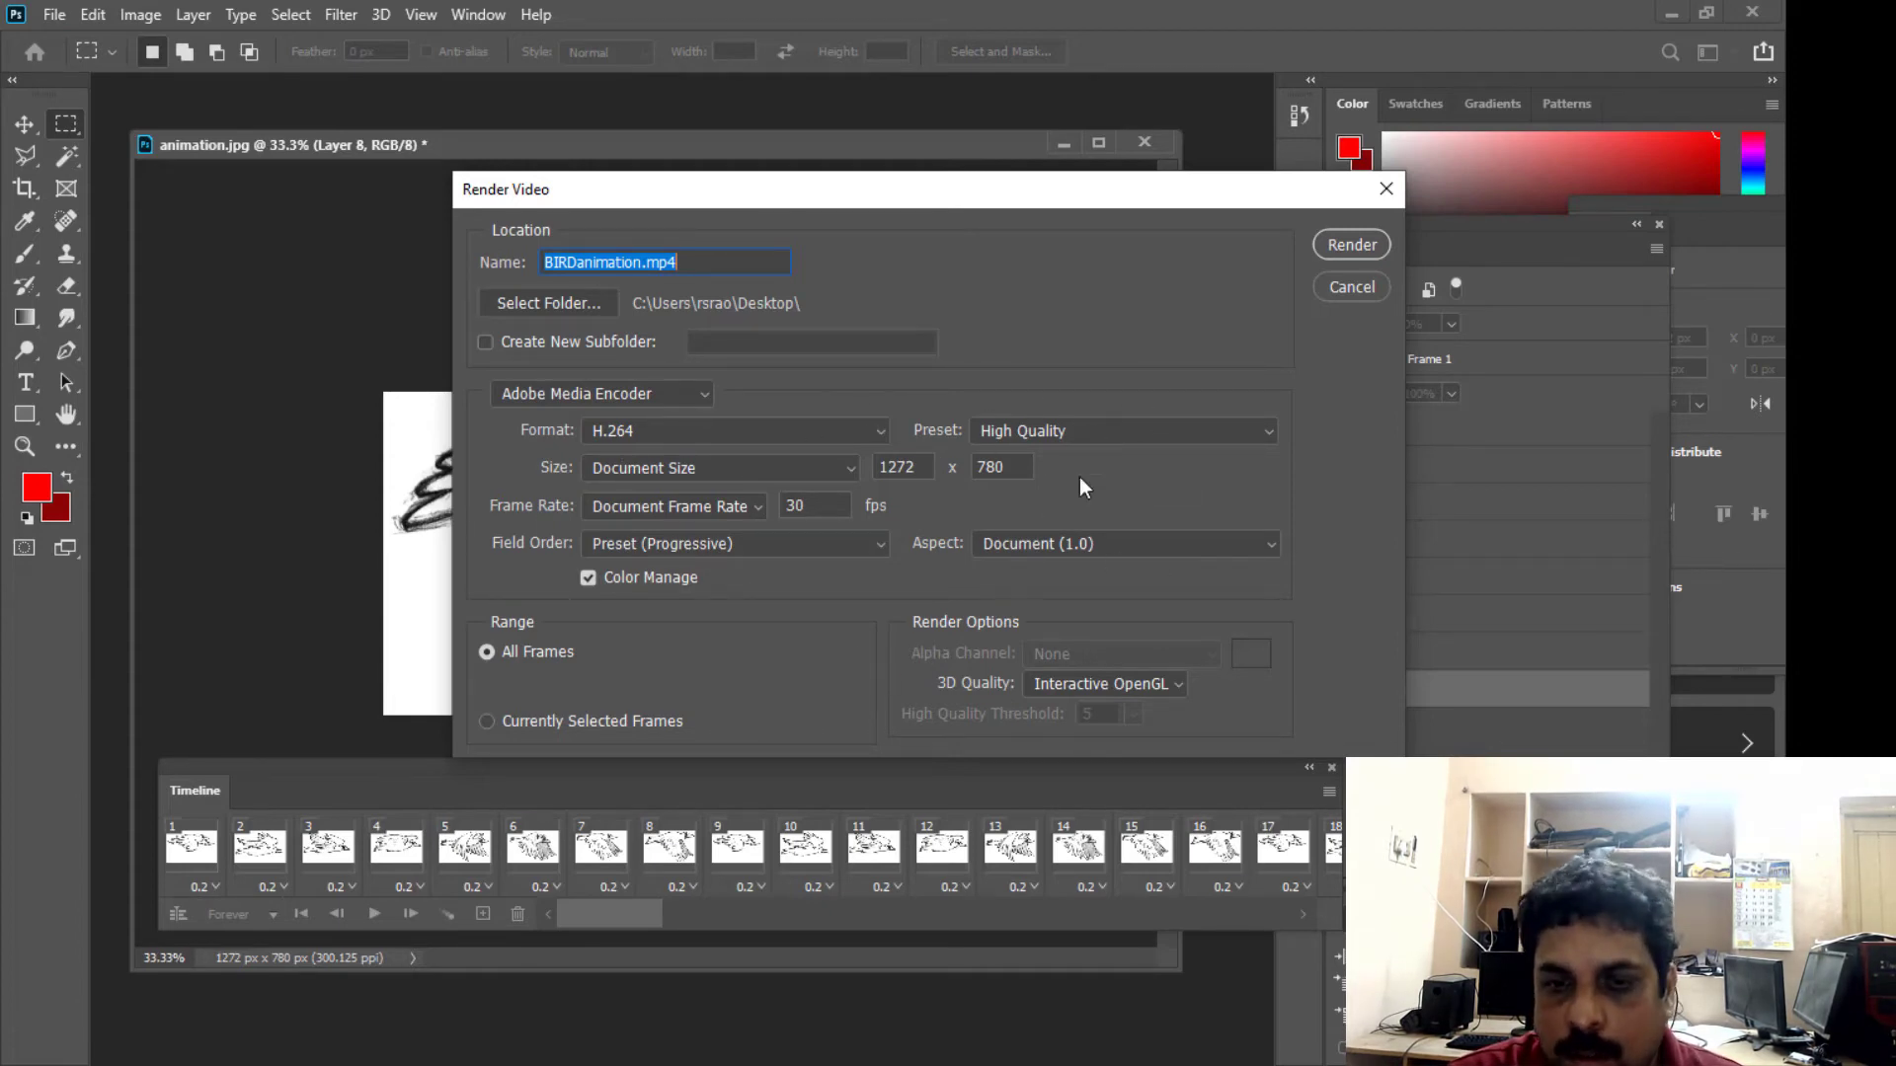
left_click(1135, 429)
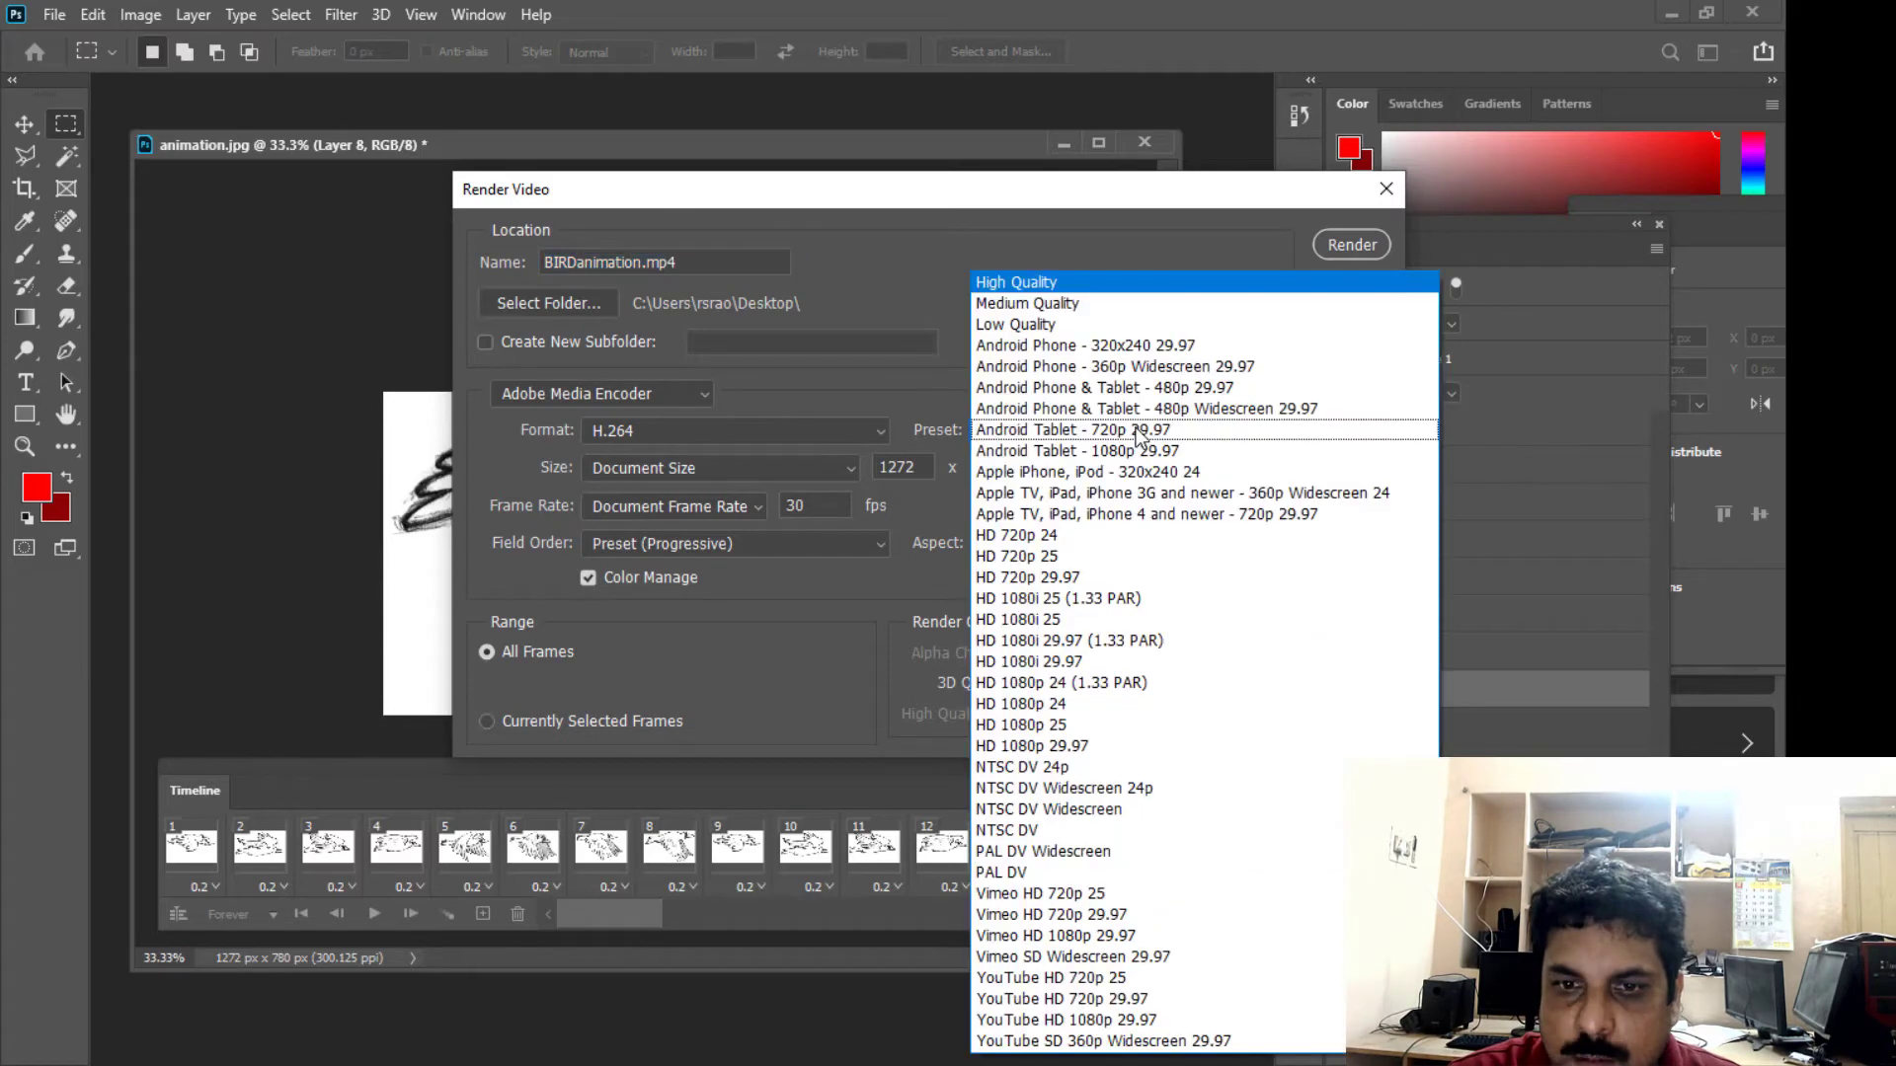
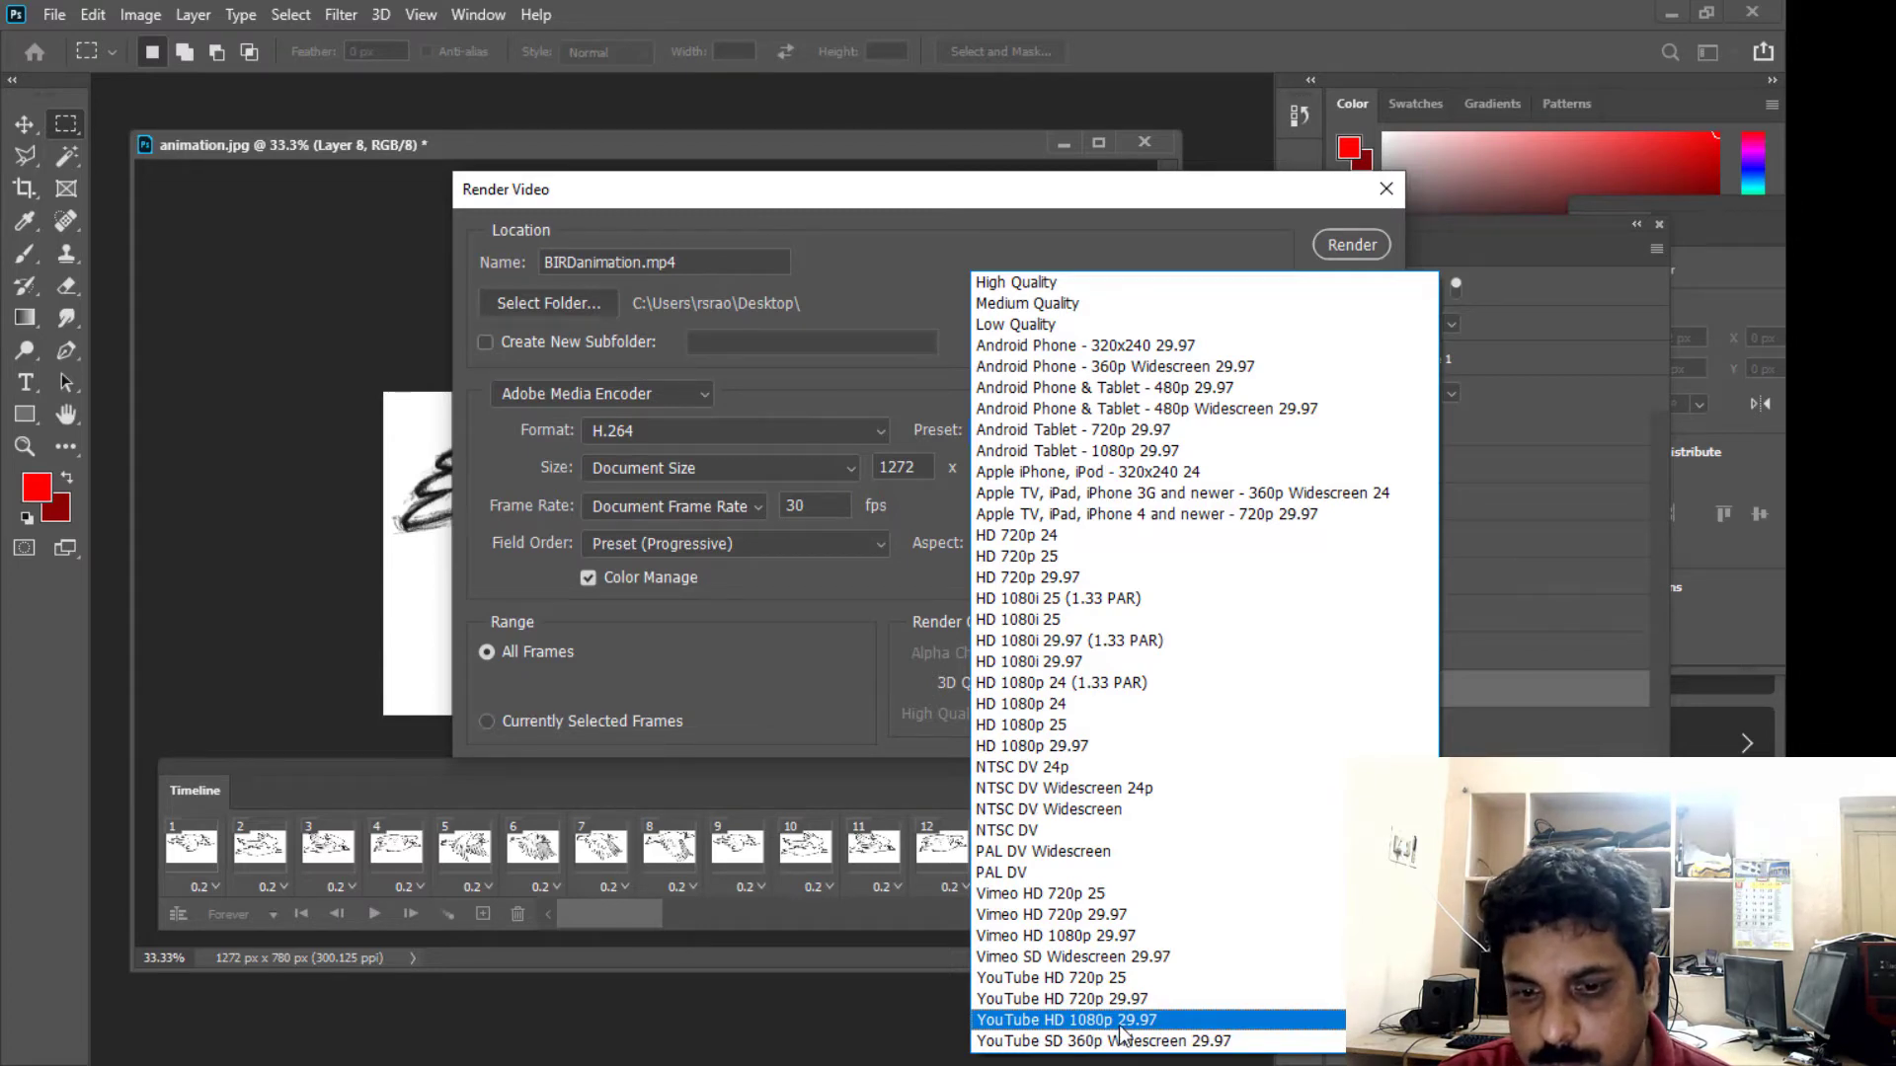
- Choose the High Quality preset for the video render and keep the format at H.264
left_click(995, 281)
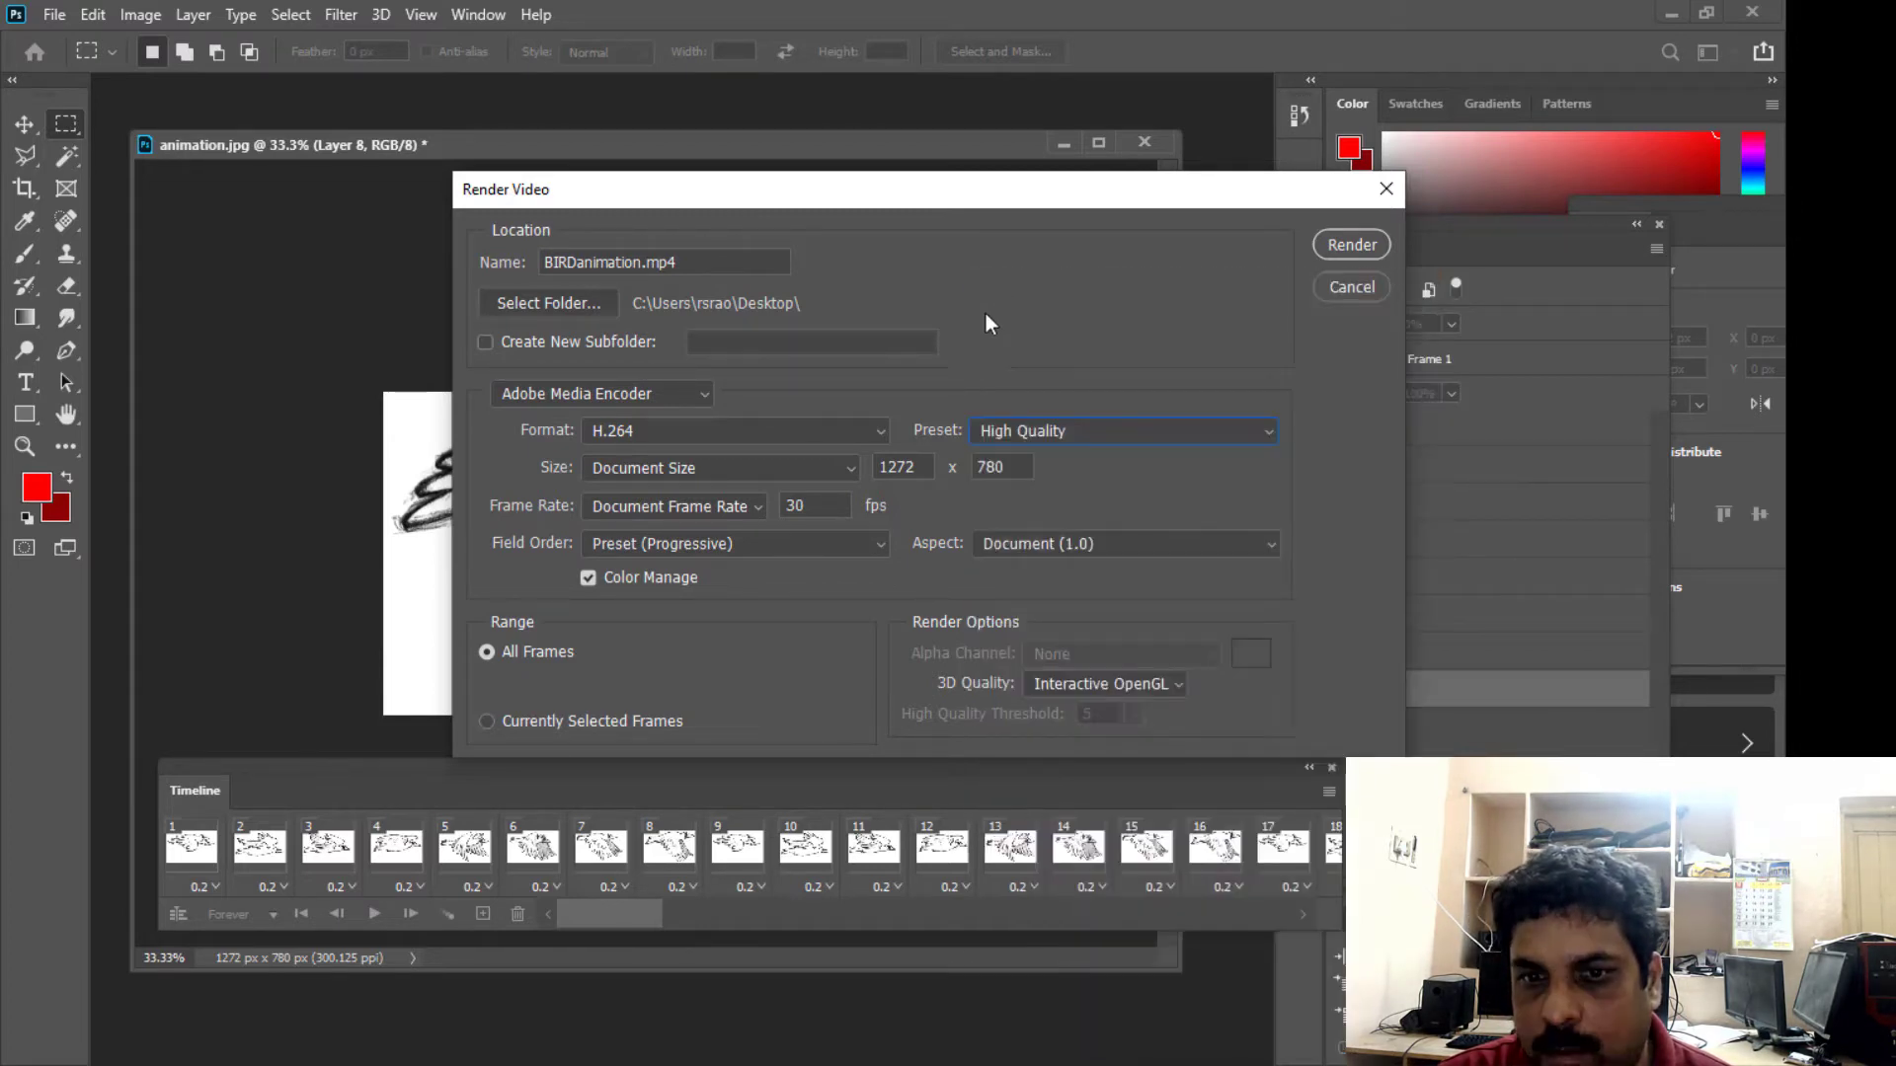
left_click_drag(855, 187, 899, 168)
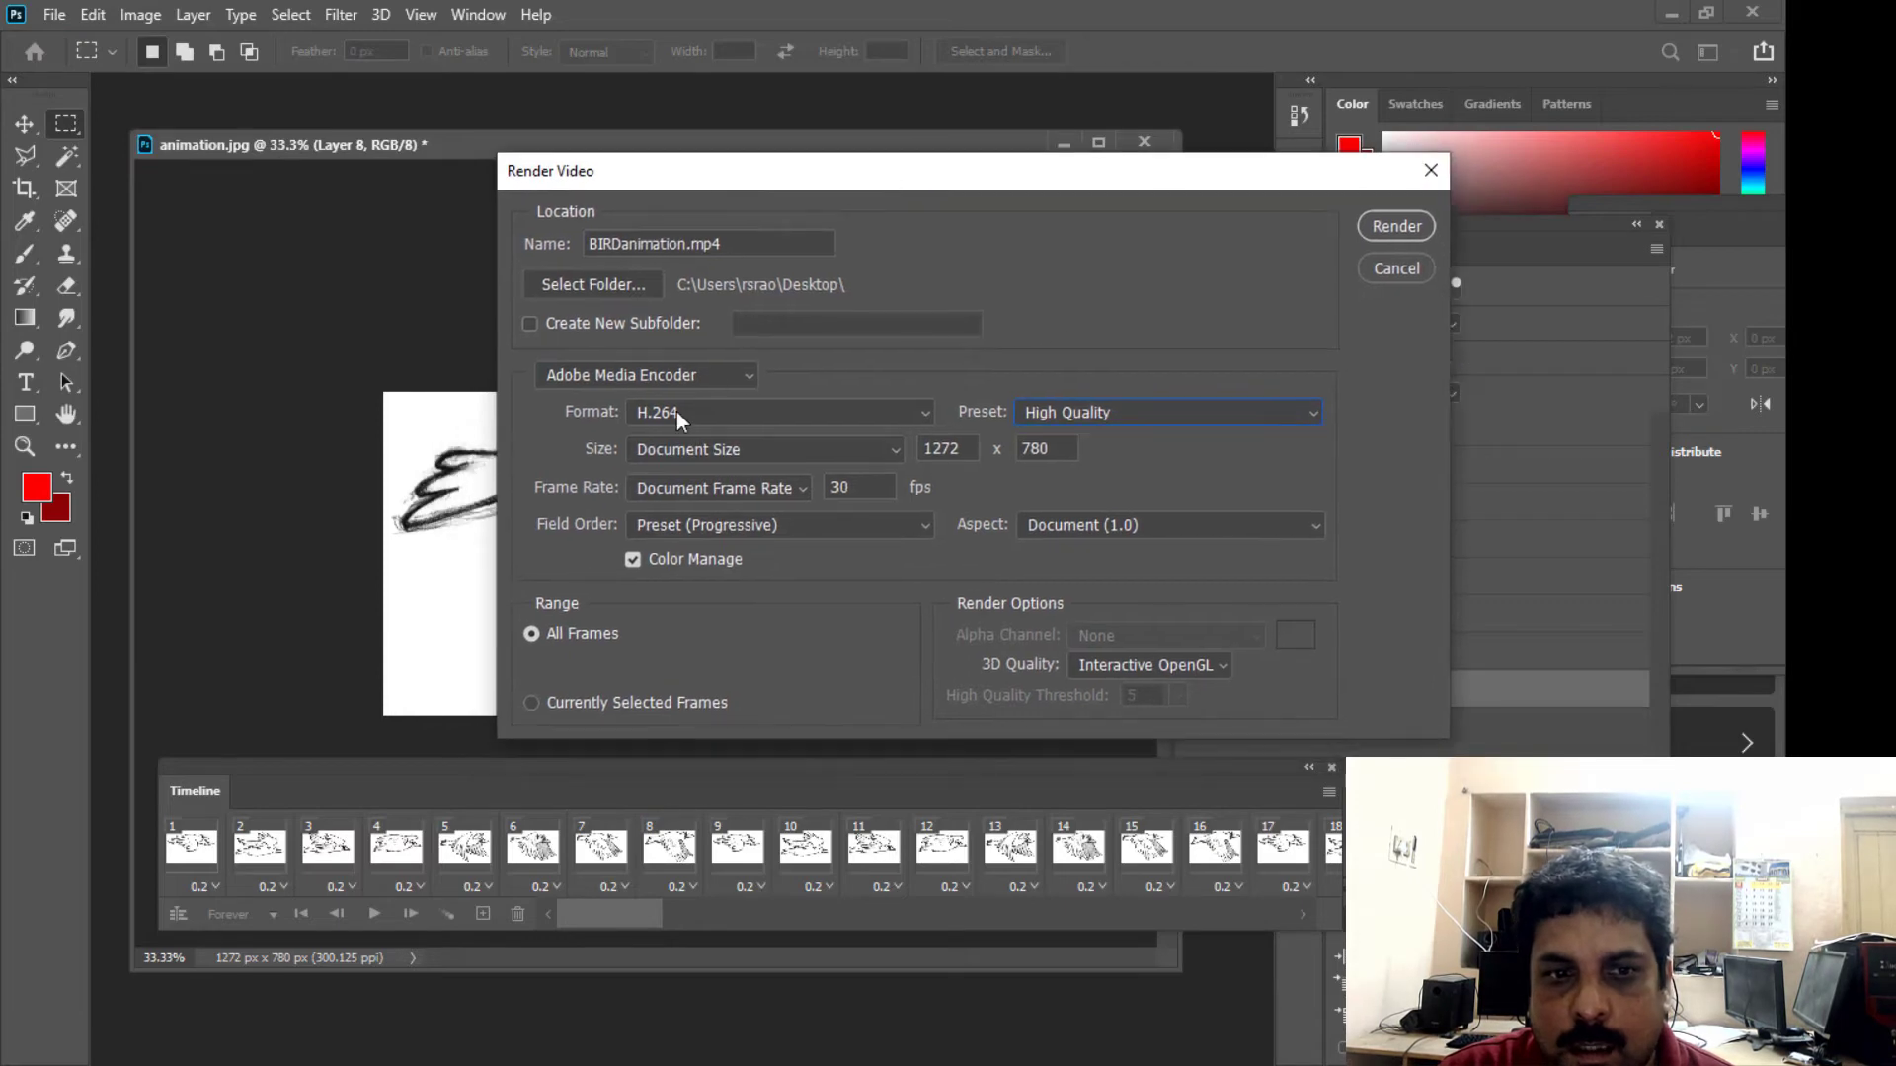
left_click(827, 409)
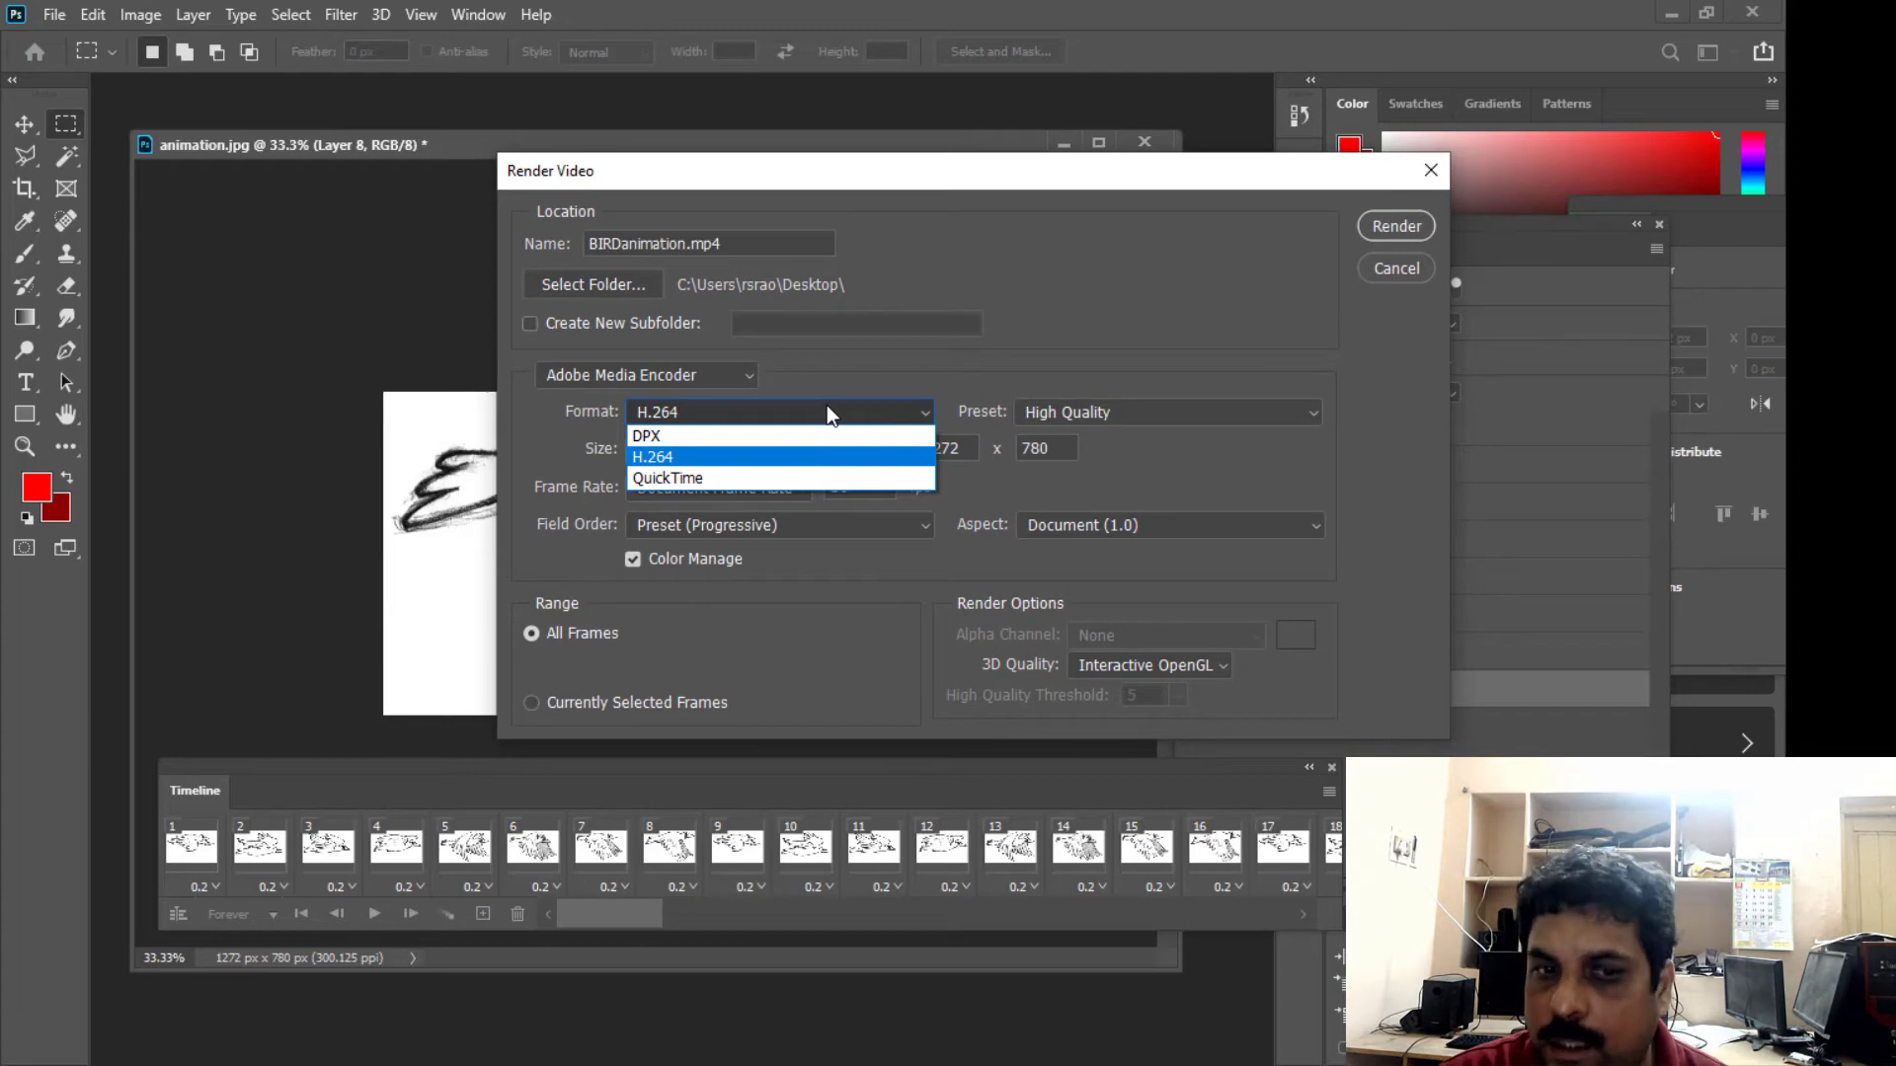
left_click(686, 458)
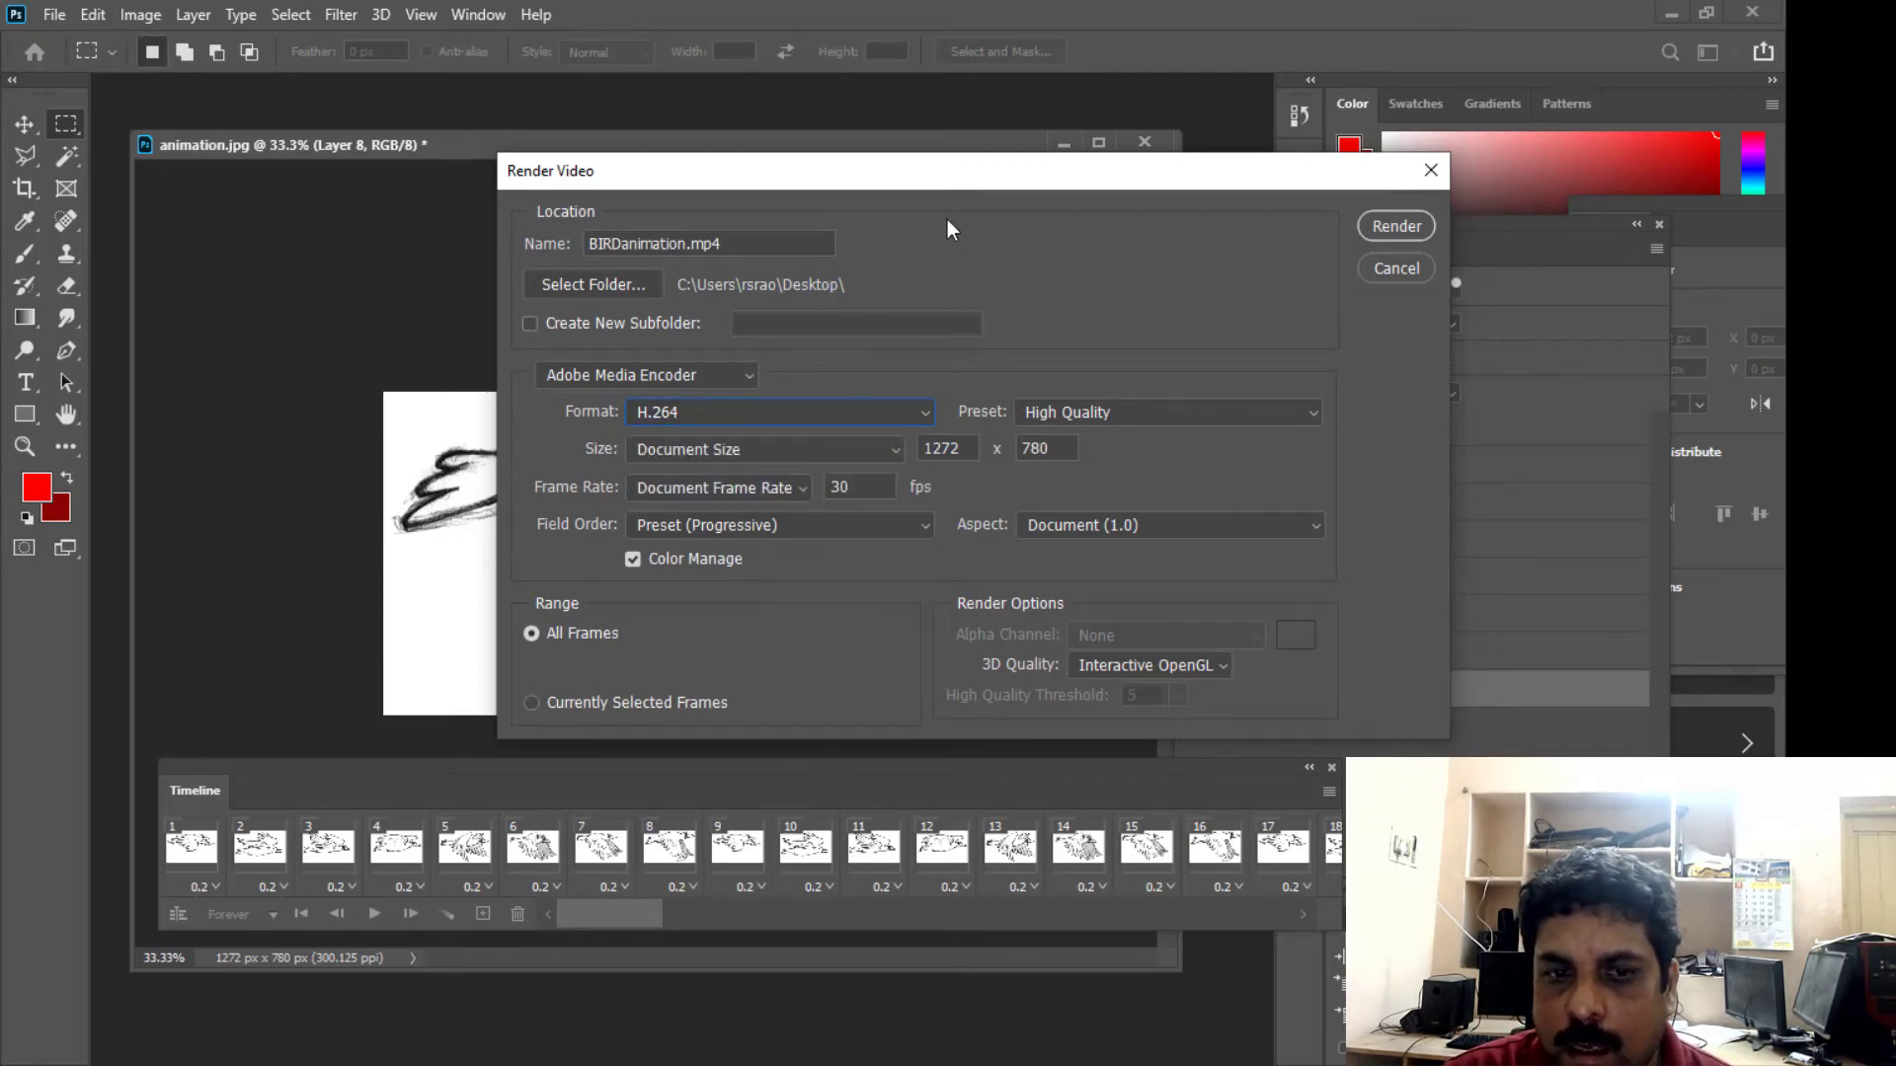
left_click_drag(963, 178, 914, 173)
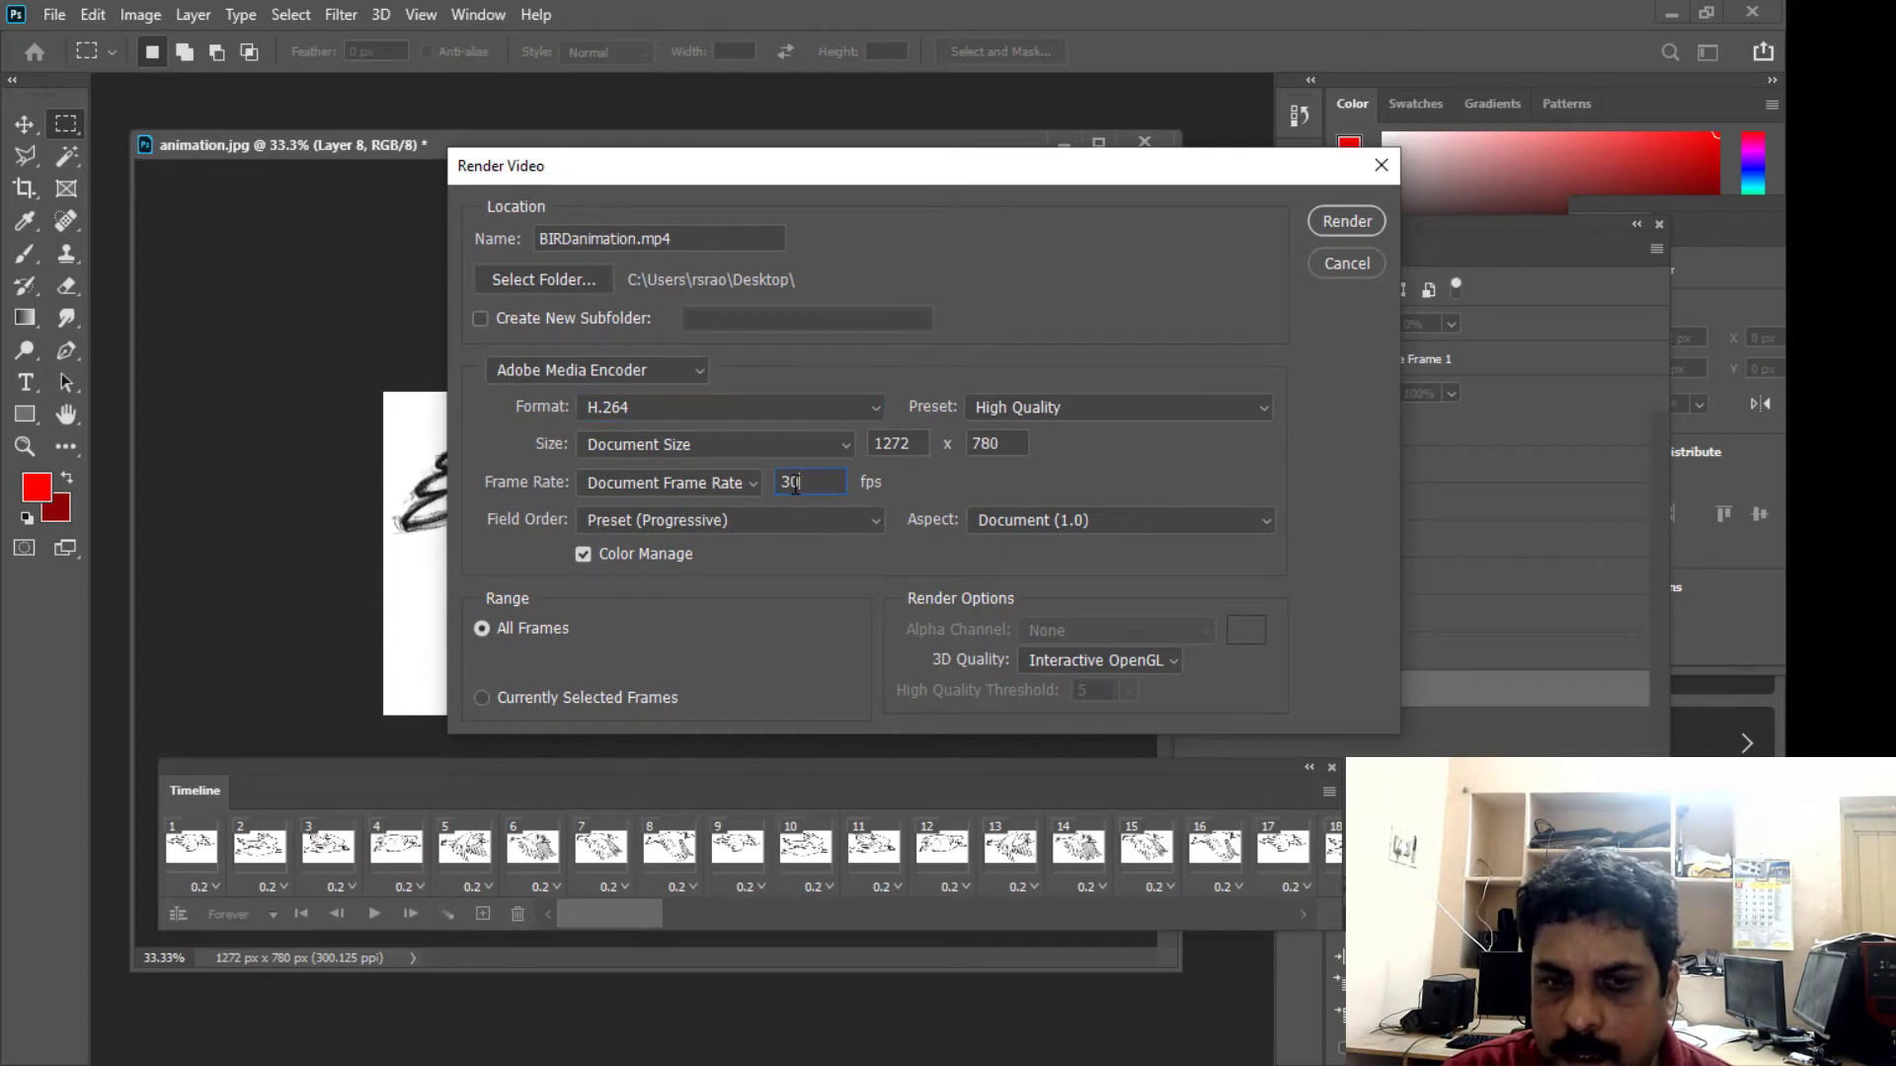
- Render BIRDanimation.mp4 with all frames at 30 fps and the document size of 1272 x 780
left_click_drag(795, 486, 768, 483)
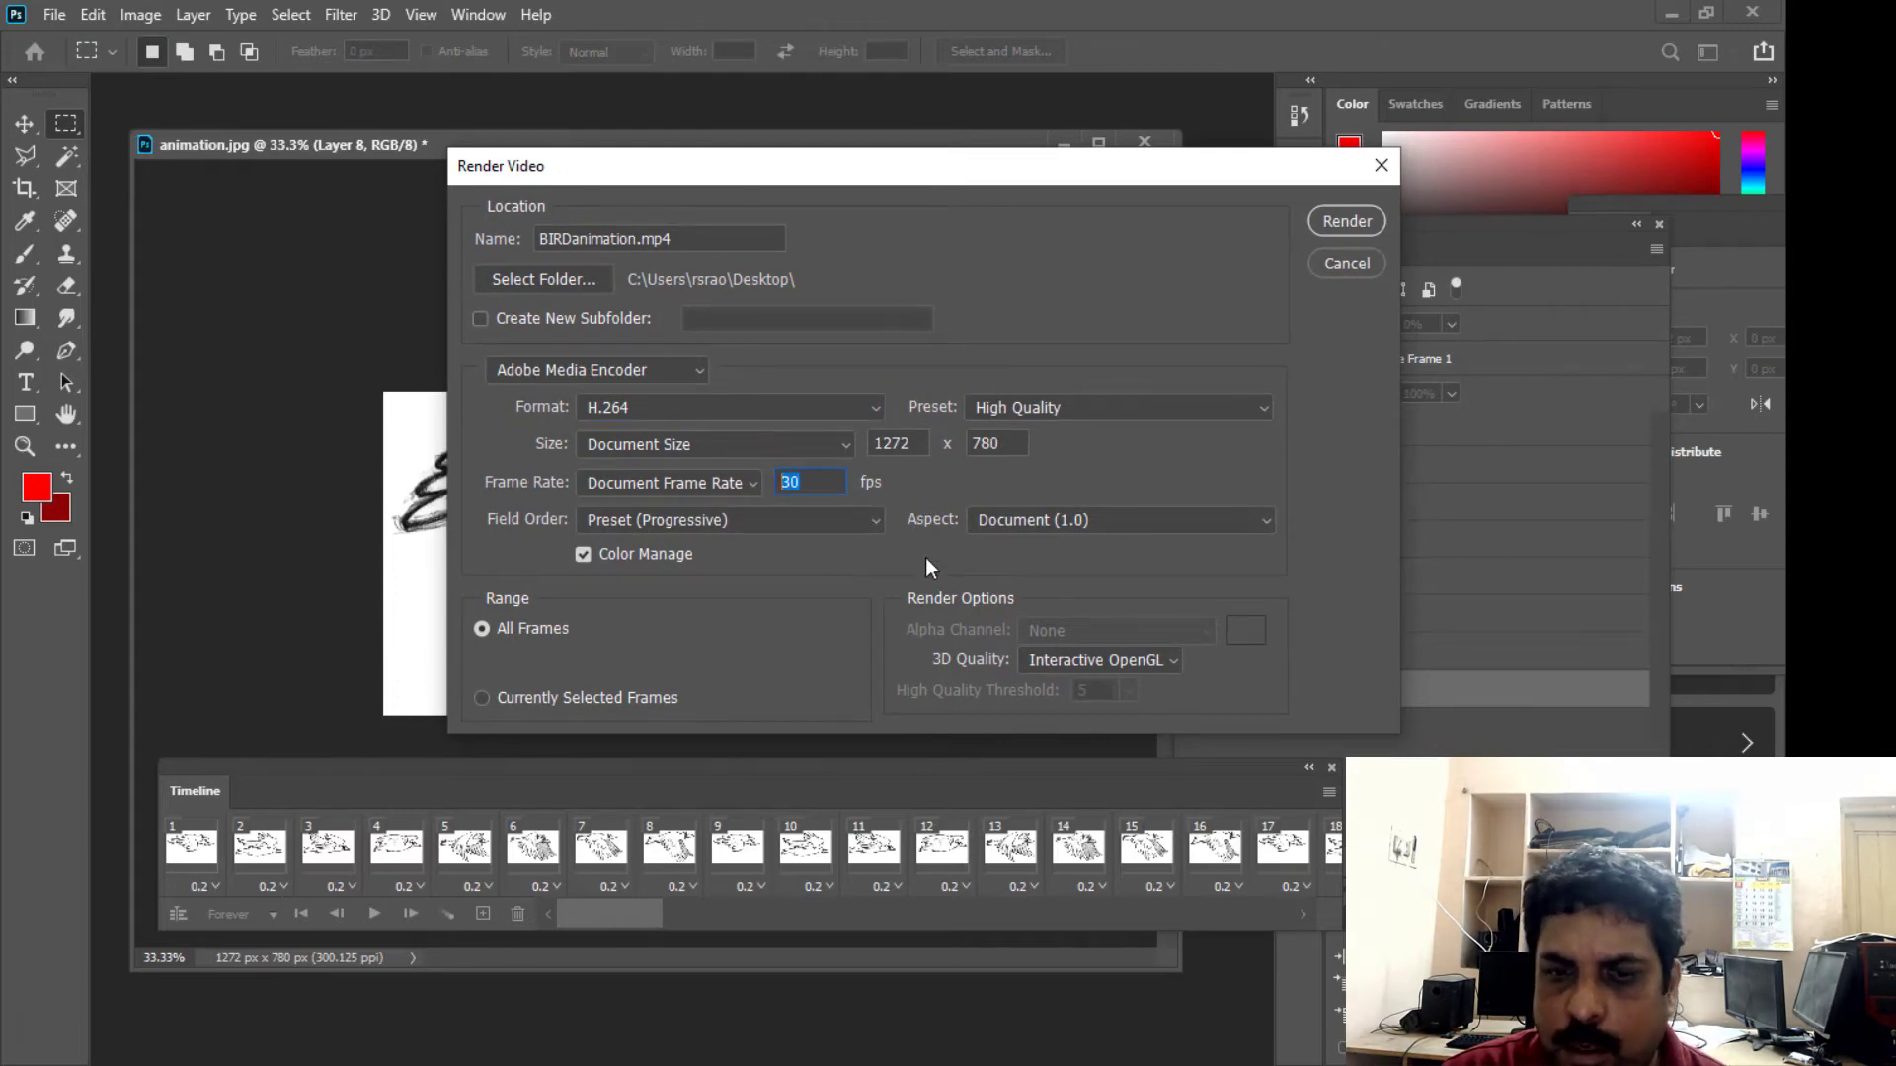
left_click_drag(821, 486, 773, 482)
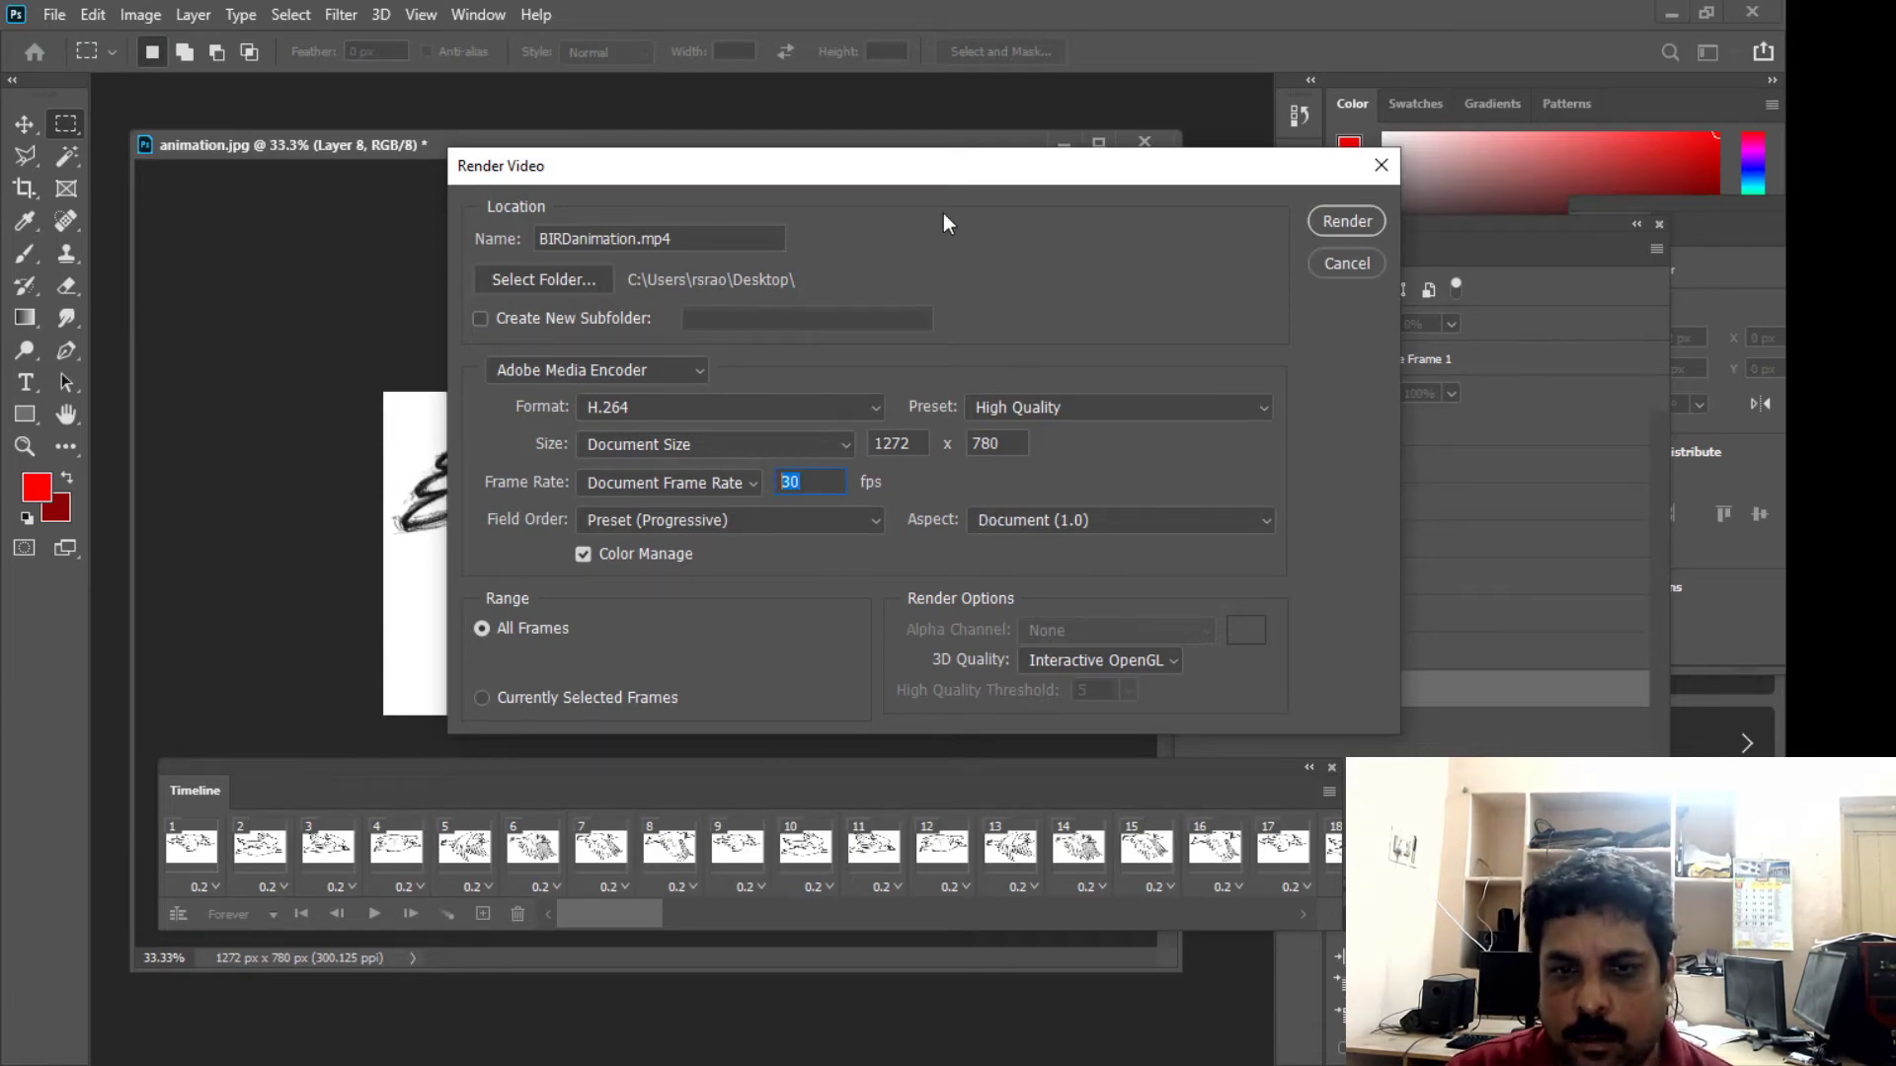
left_click_drag(926, 174, 897, 162)
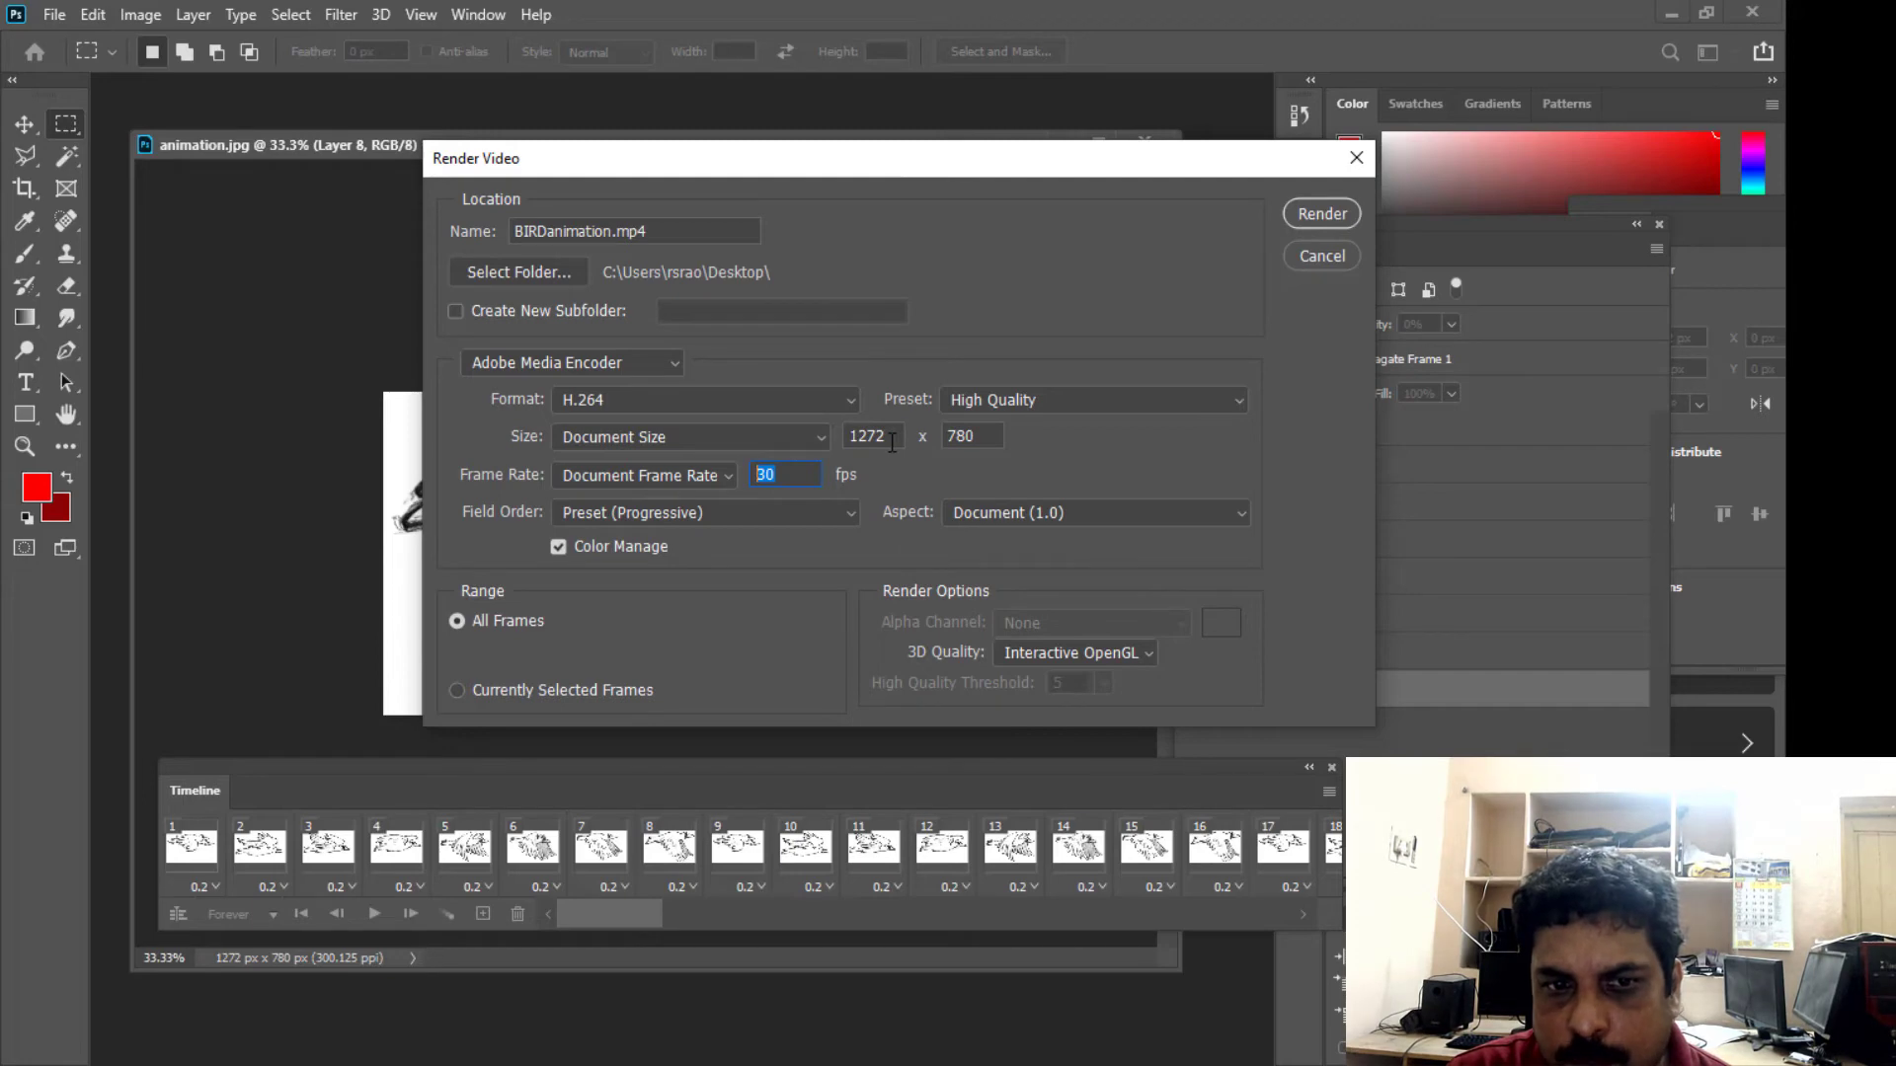
left_click_drag(892, 441, 827, 439)
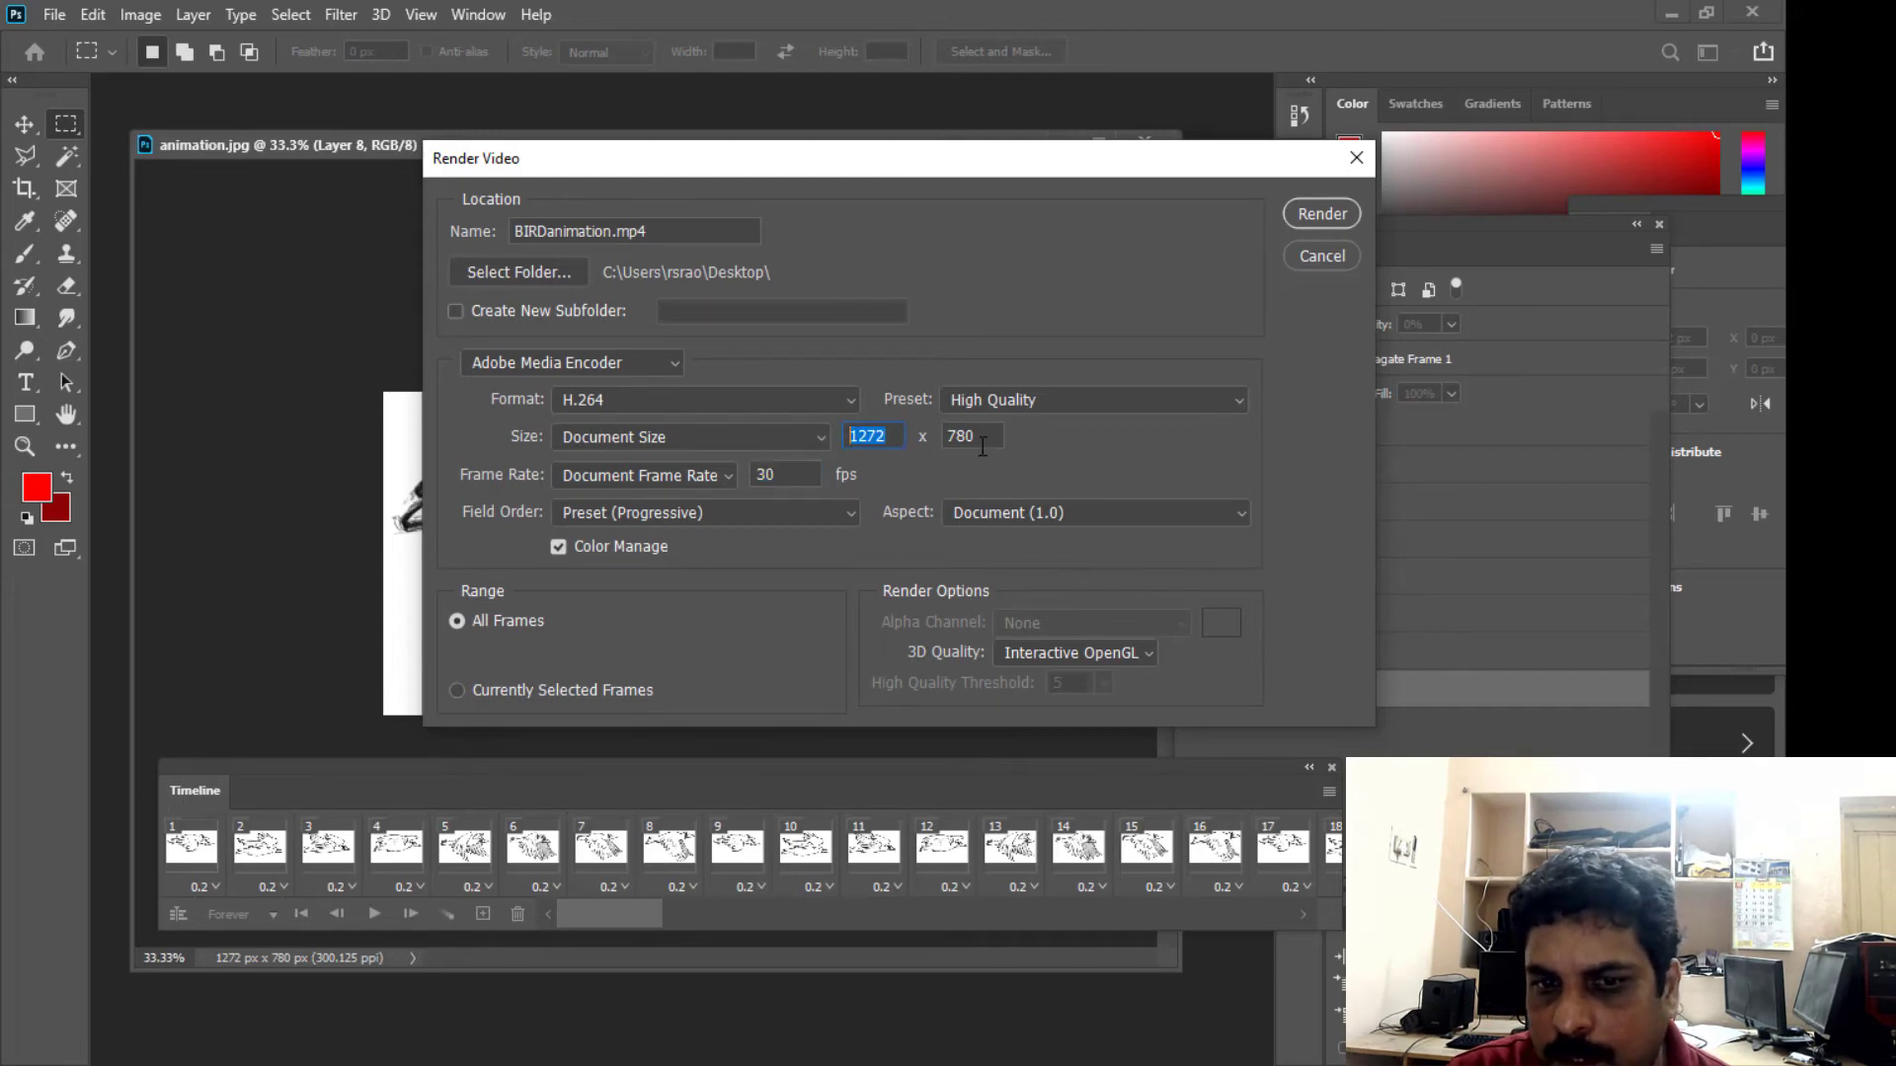
left_click_drag(983, 441, 934, 488)
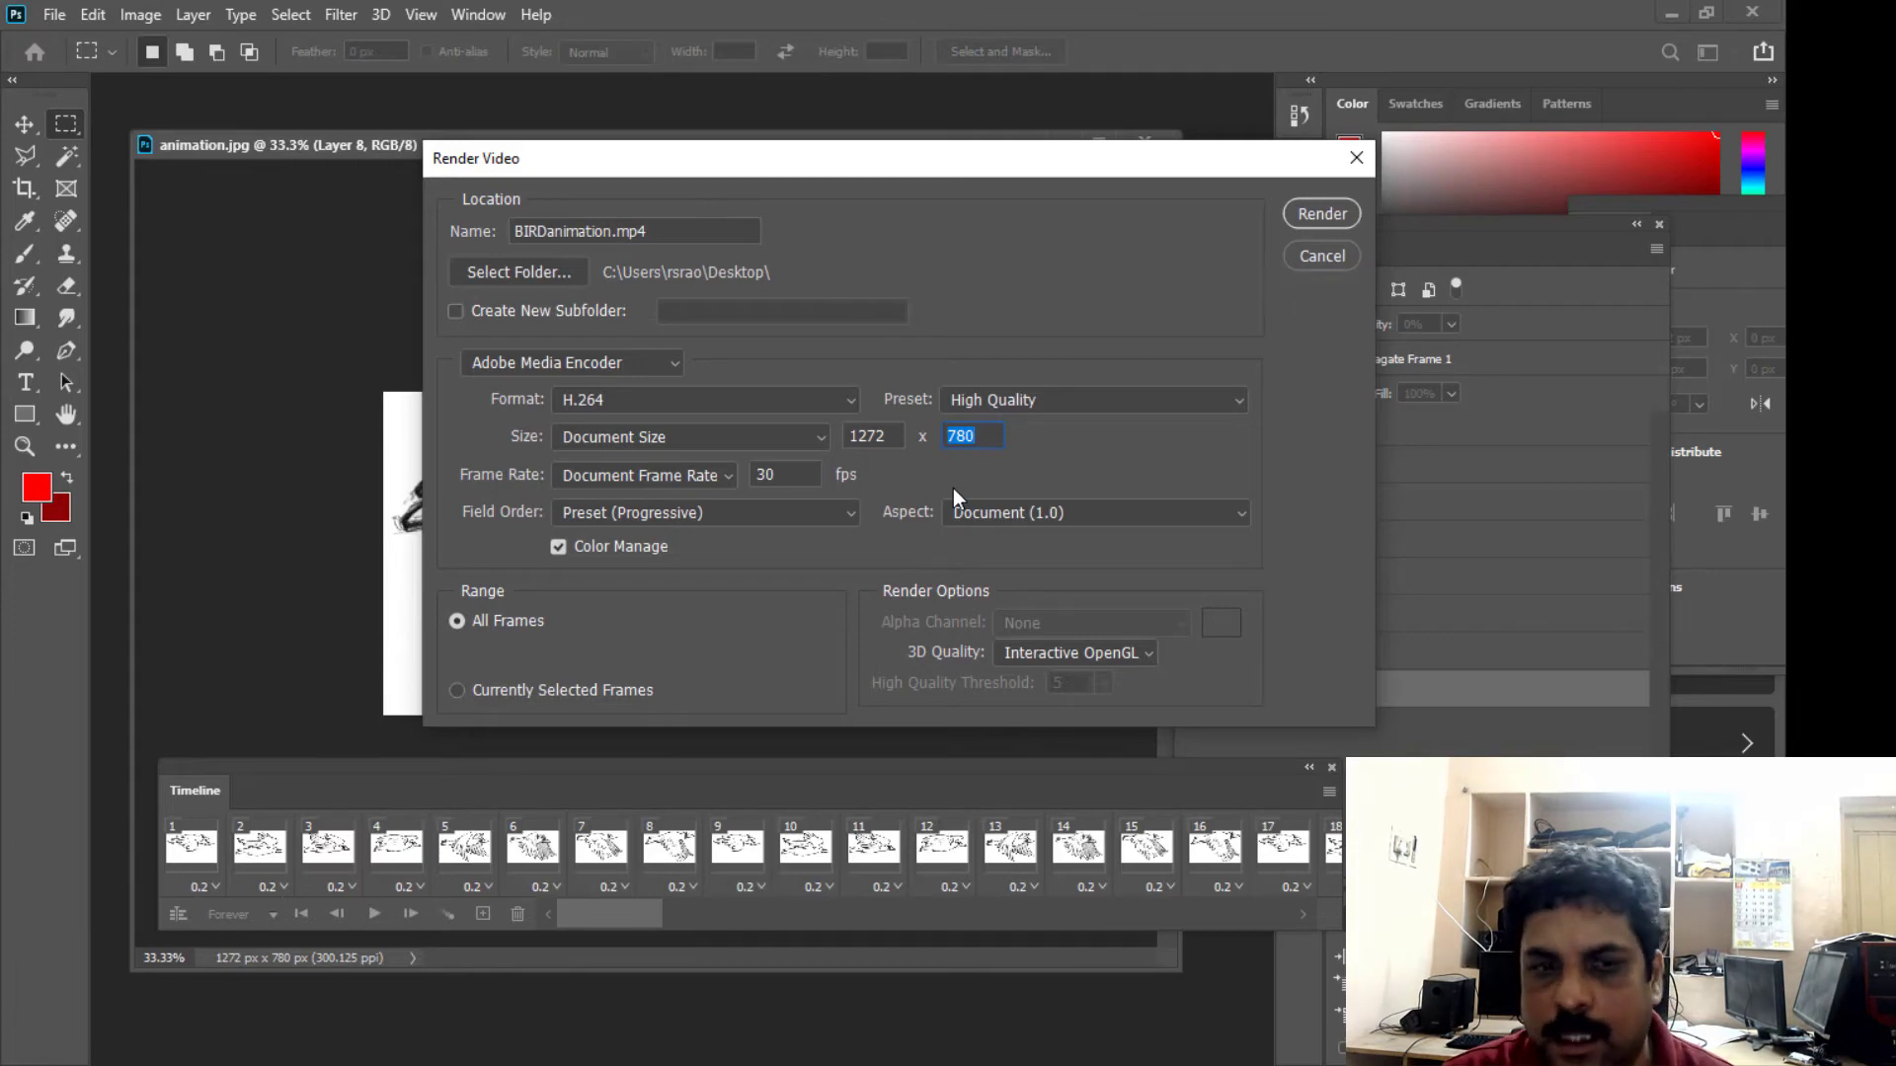
left_click_drag(856, 151, 744, 166)
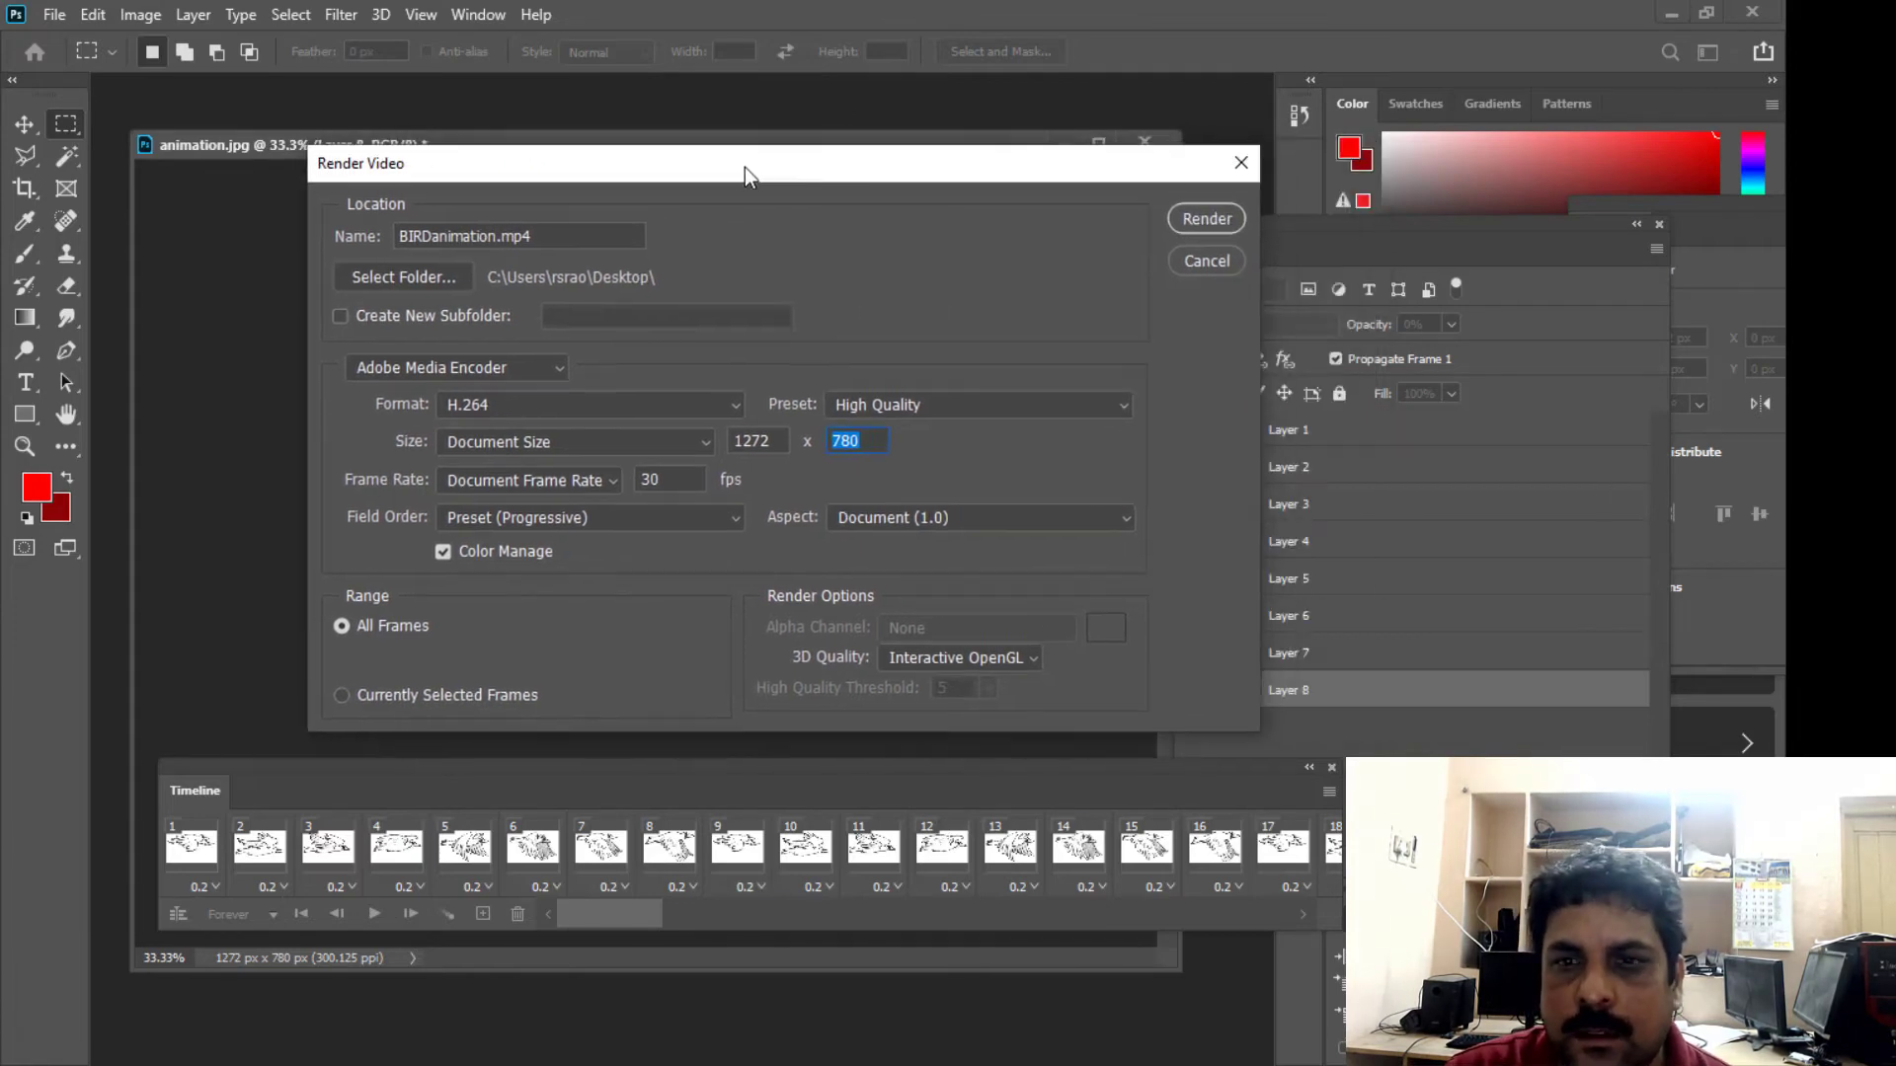
left_click(1204, 218)
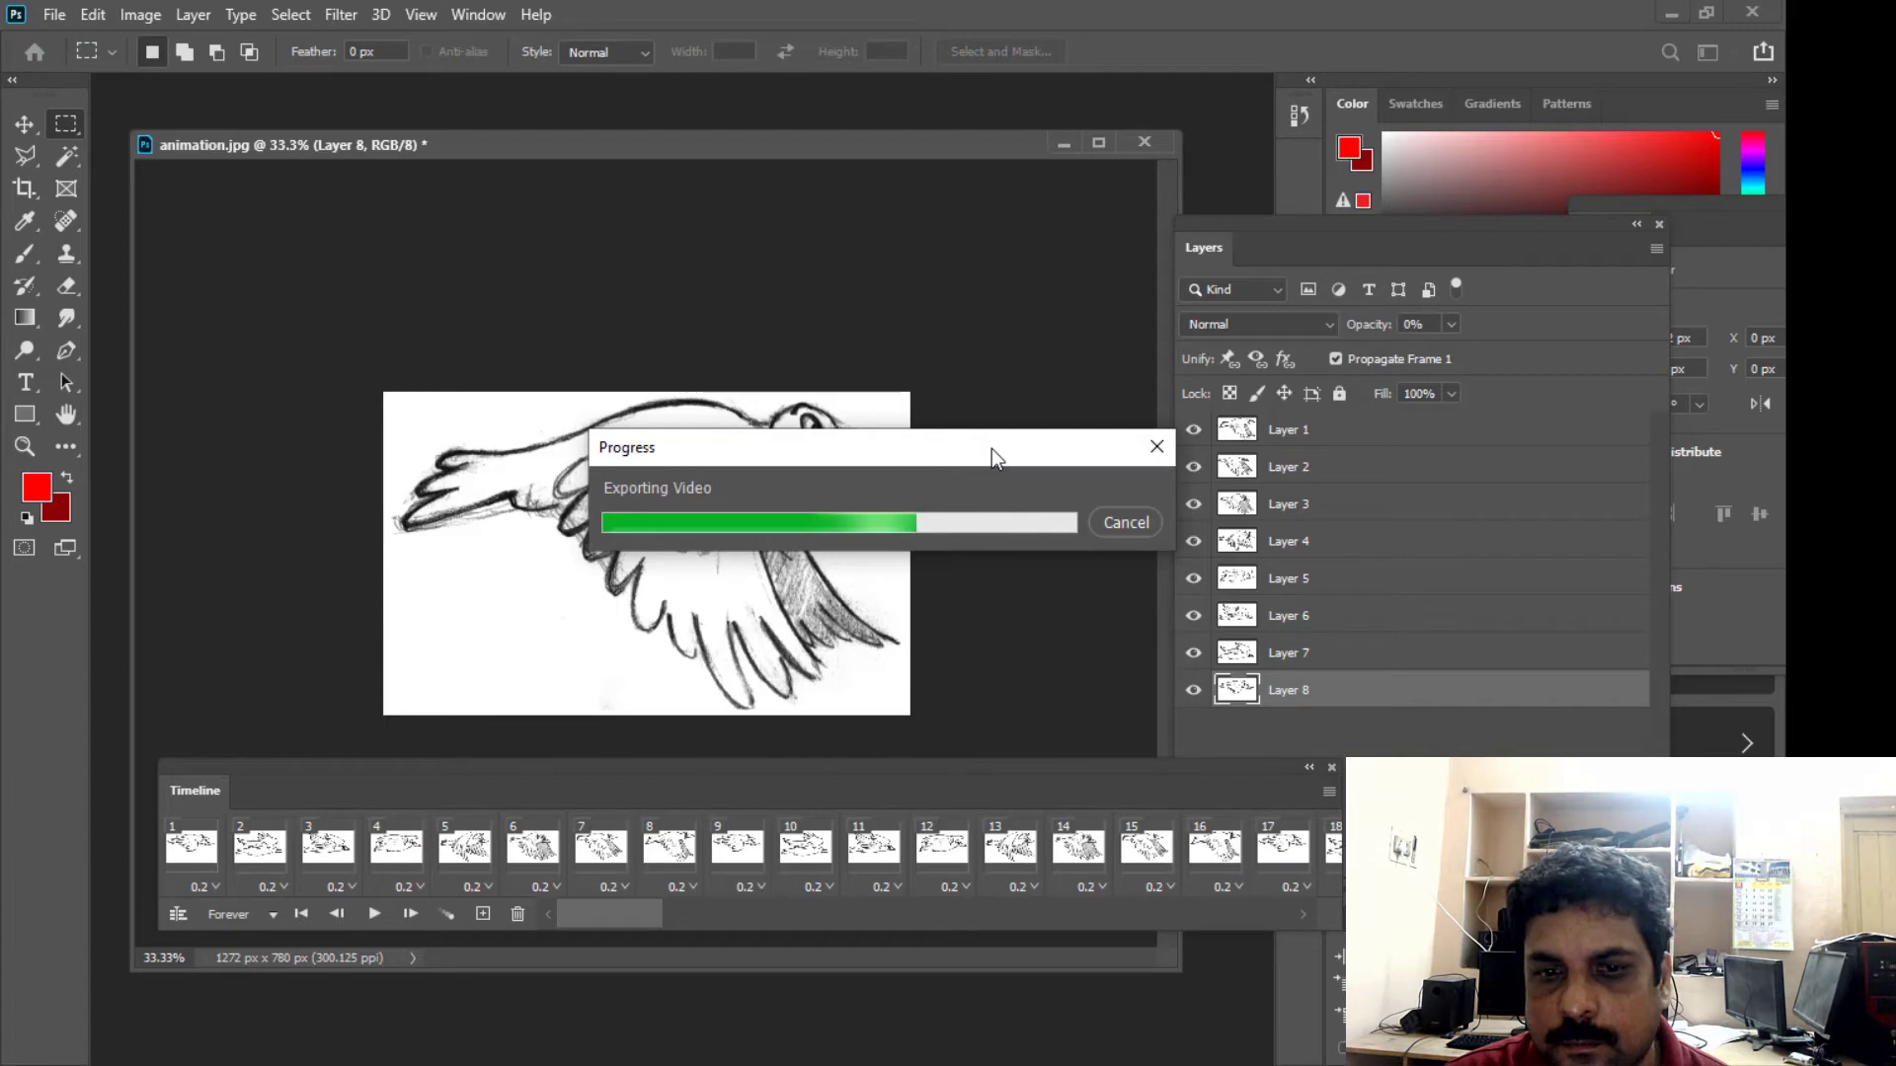
- Switch to the desktop and locate the rendered BIRDanimation video file
left_click(1669, 12)
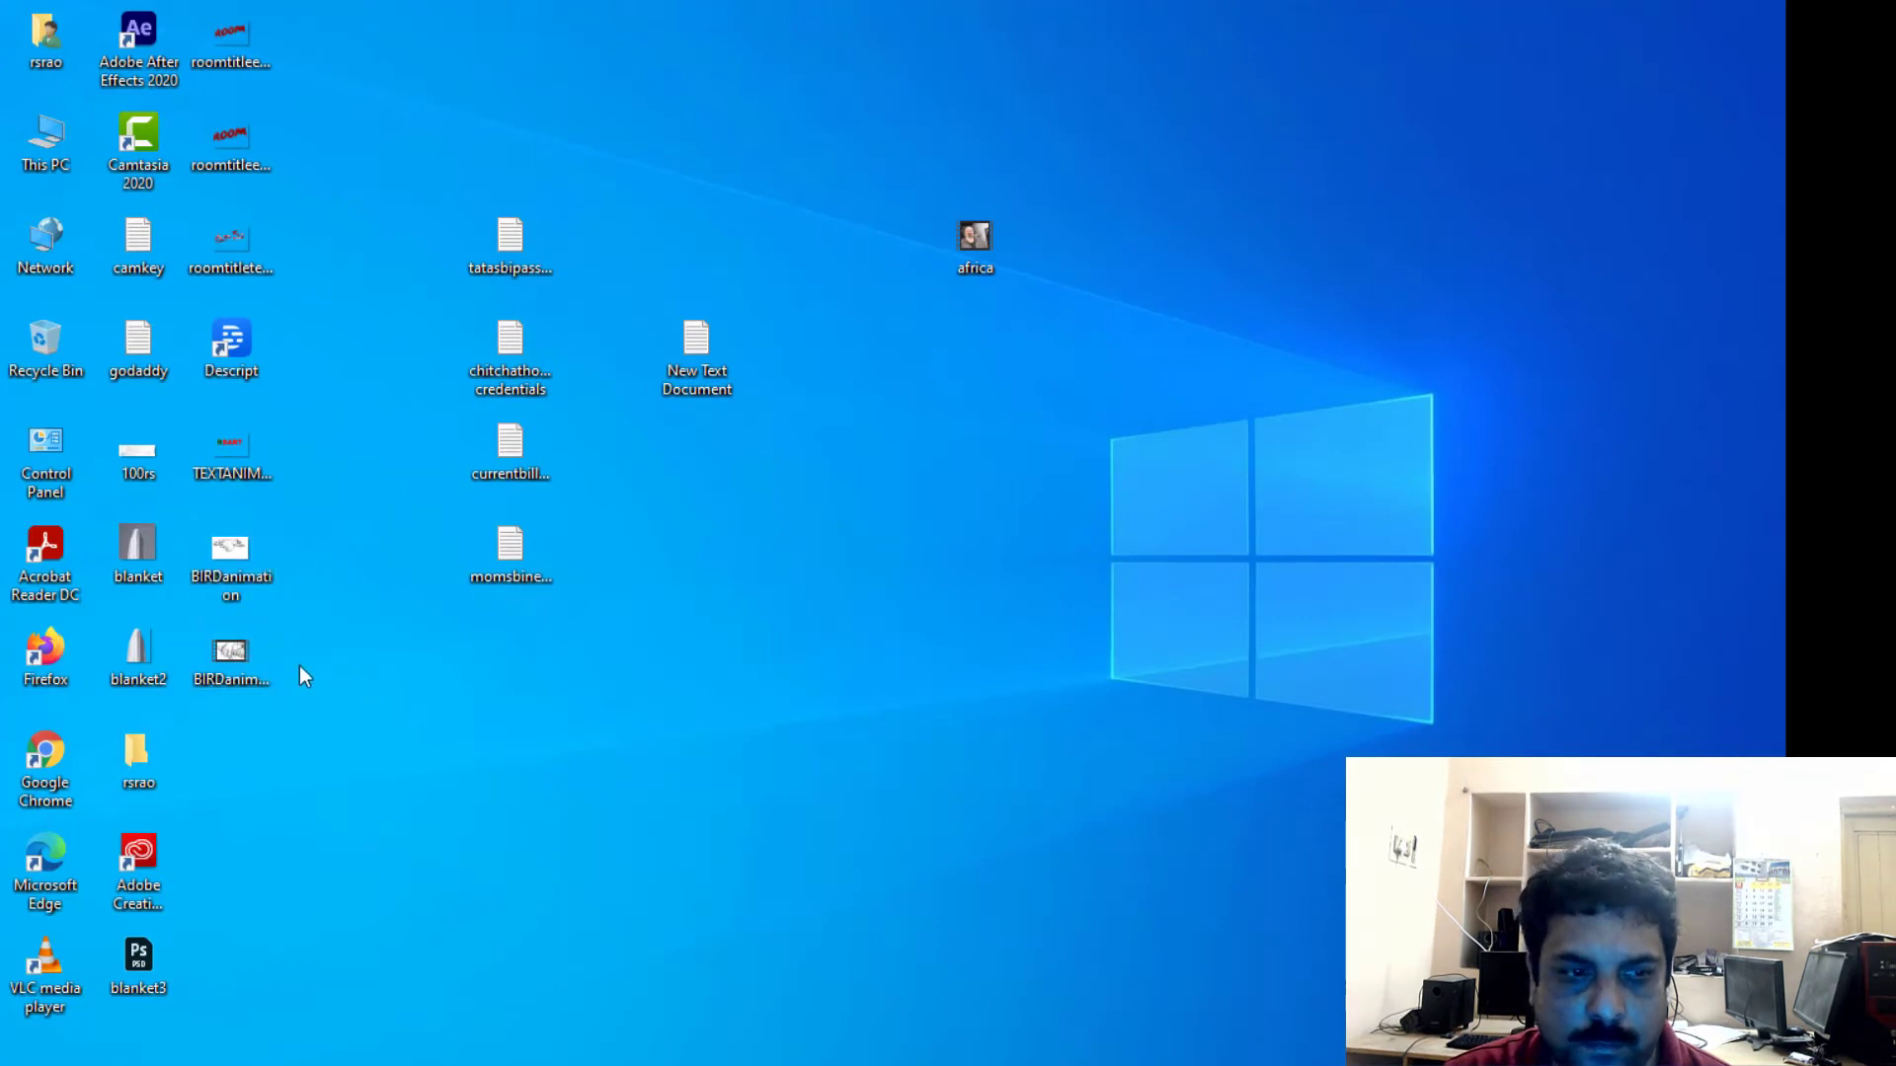
left_click(231, 657)
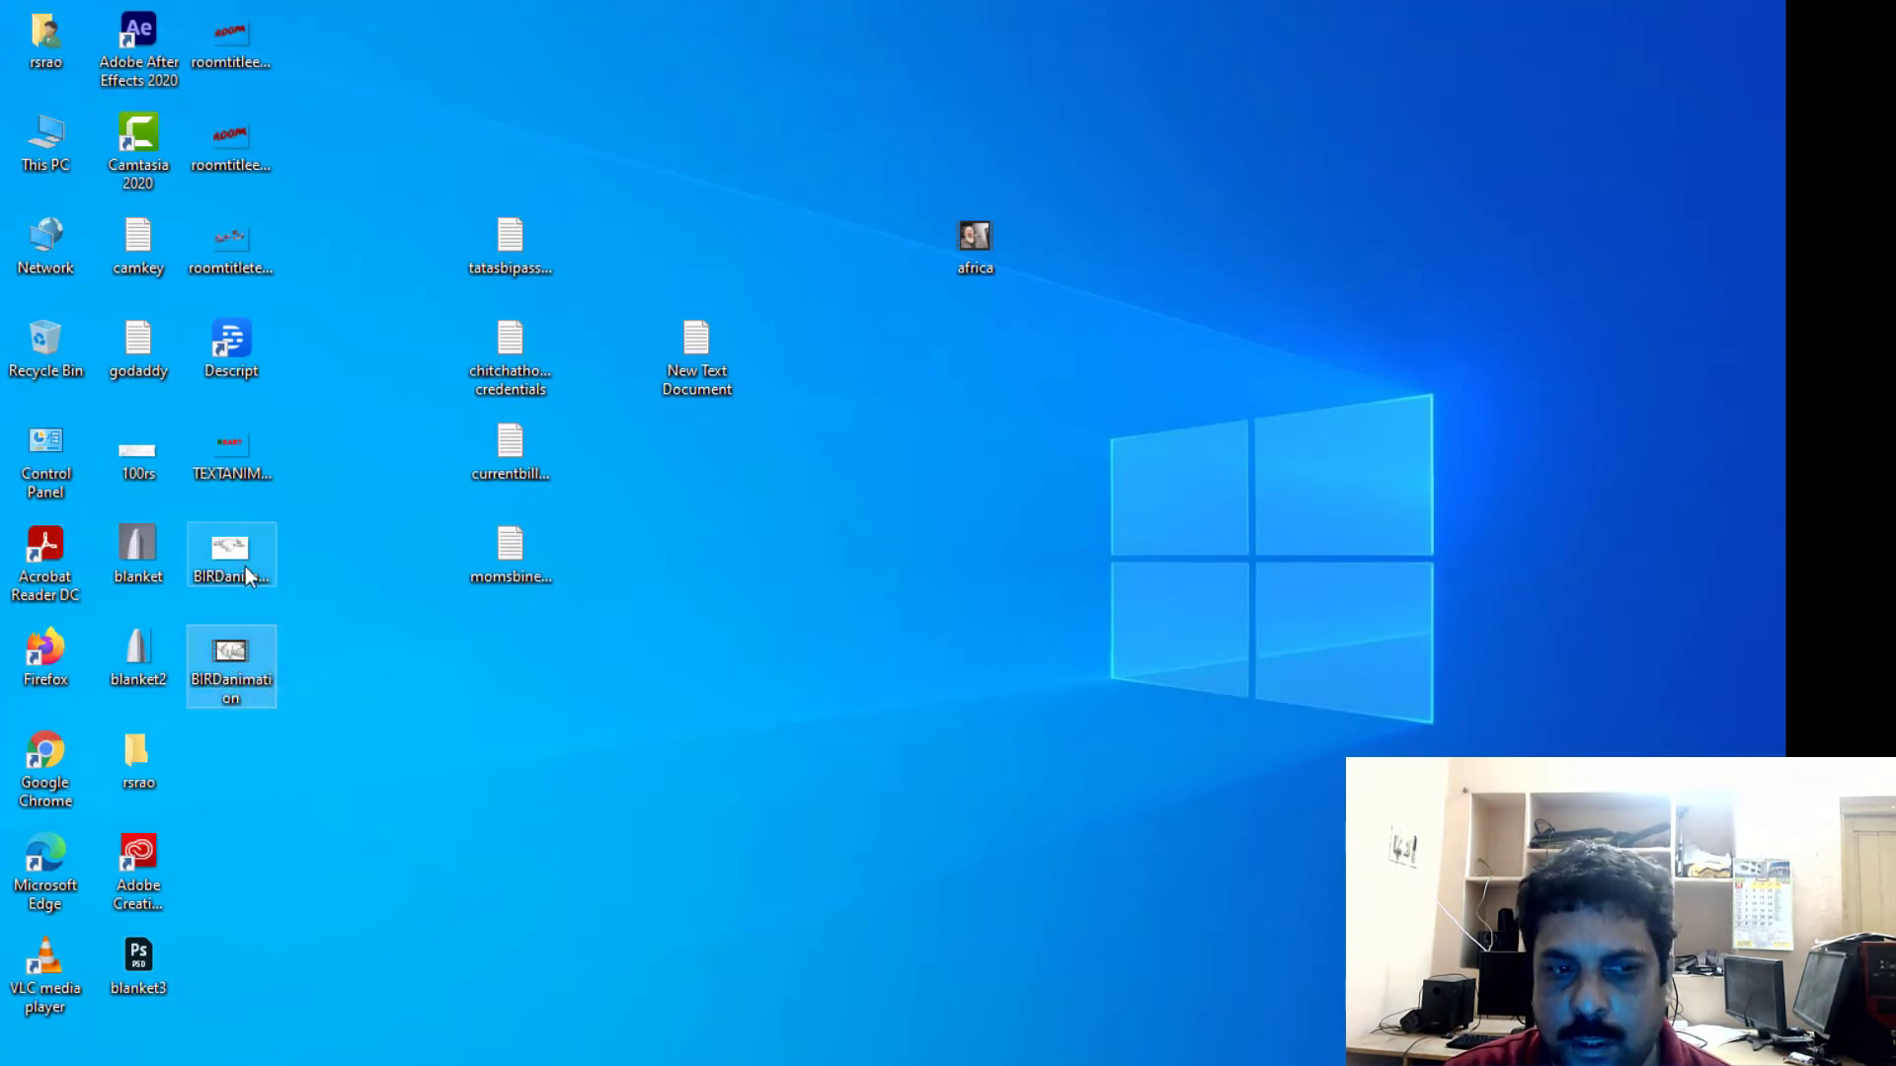
left_click(428, 722)
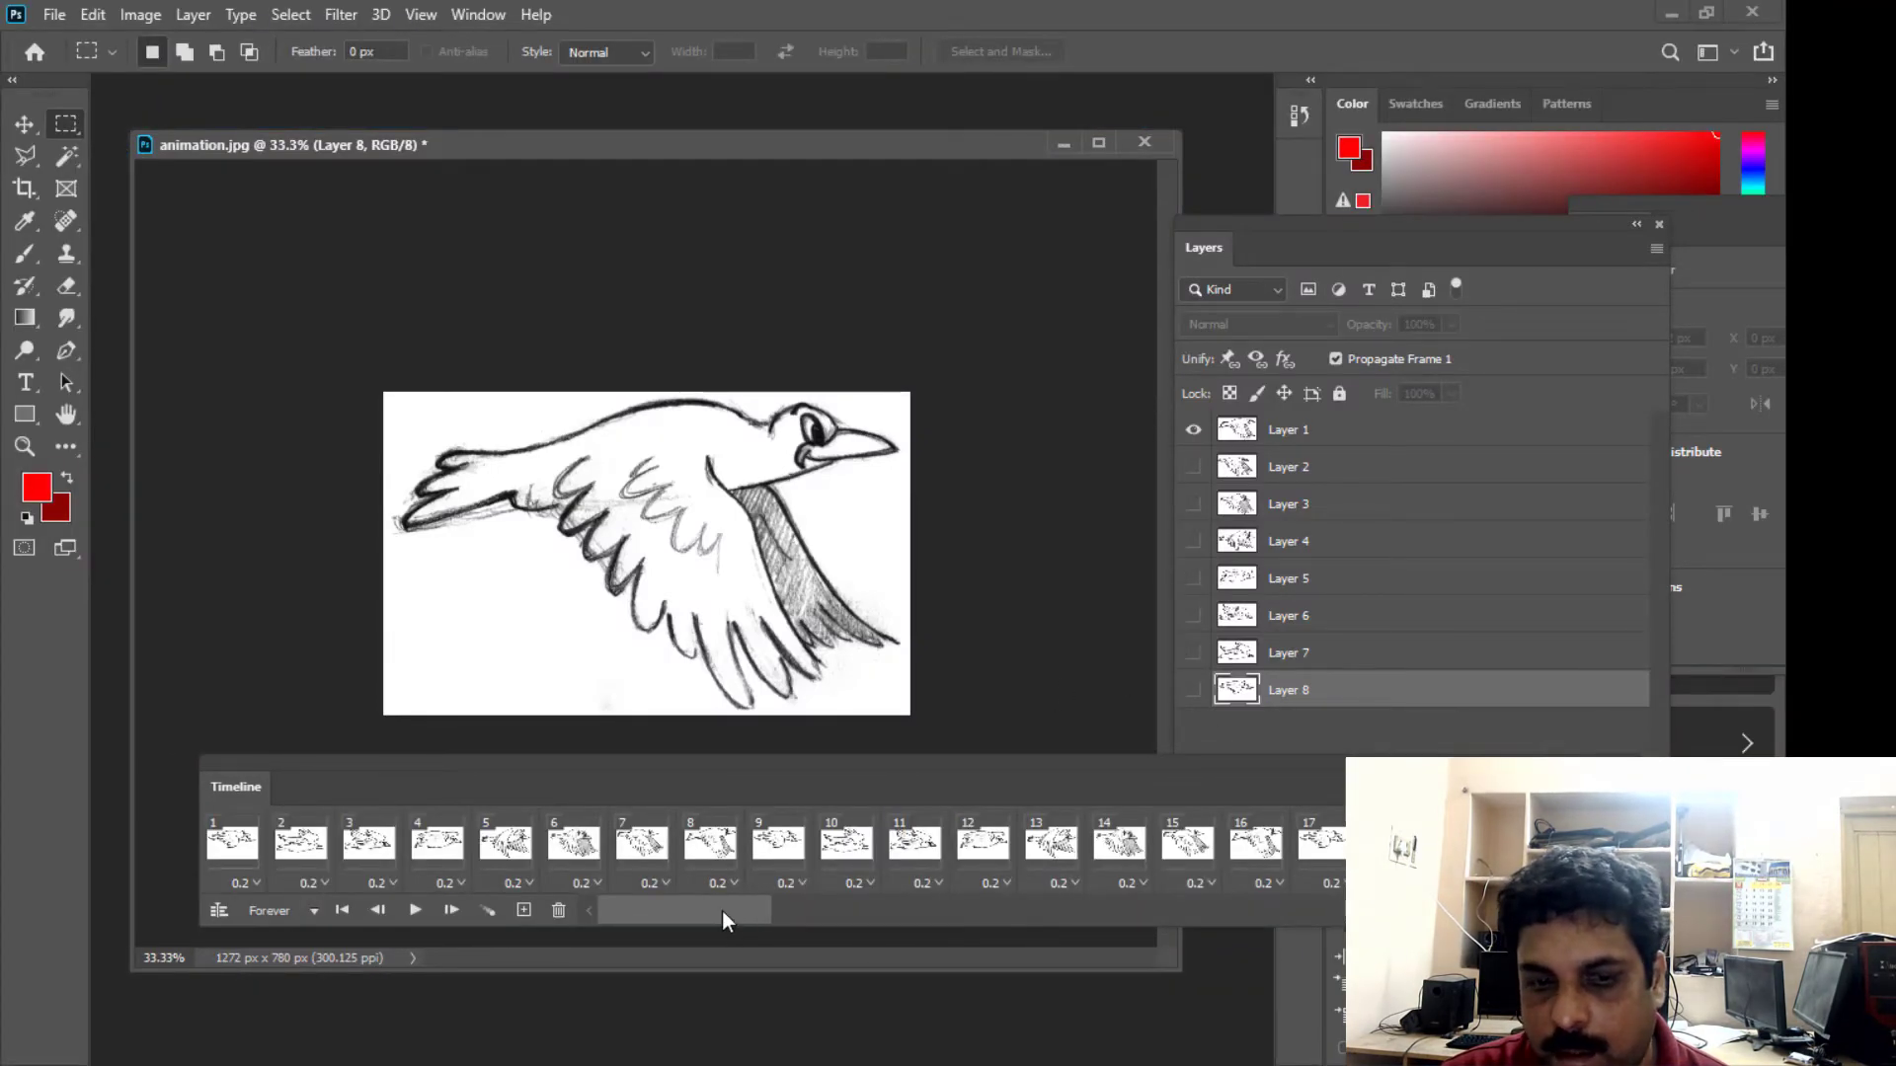
- Review the last frames of the bird timeline, and watch the rendered BIRDanimation video from the desktop before closing the player
left_click_drag(725, 920, 1323, 913)
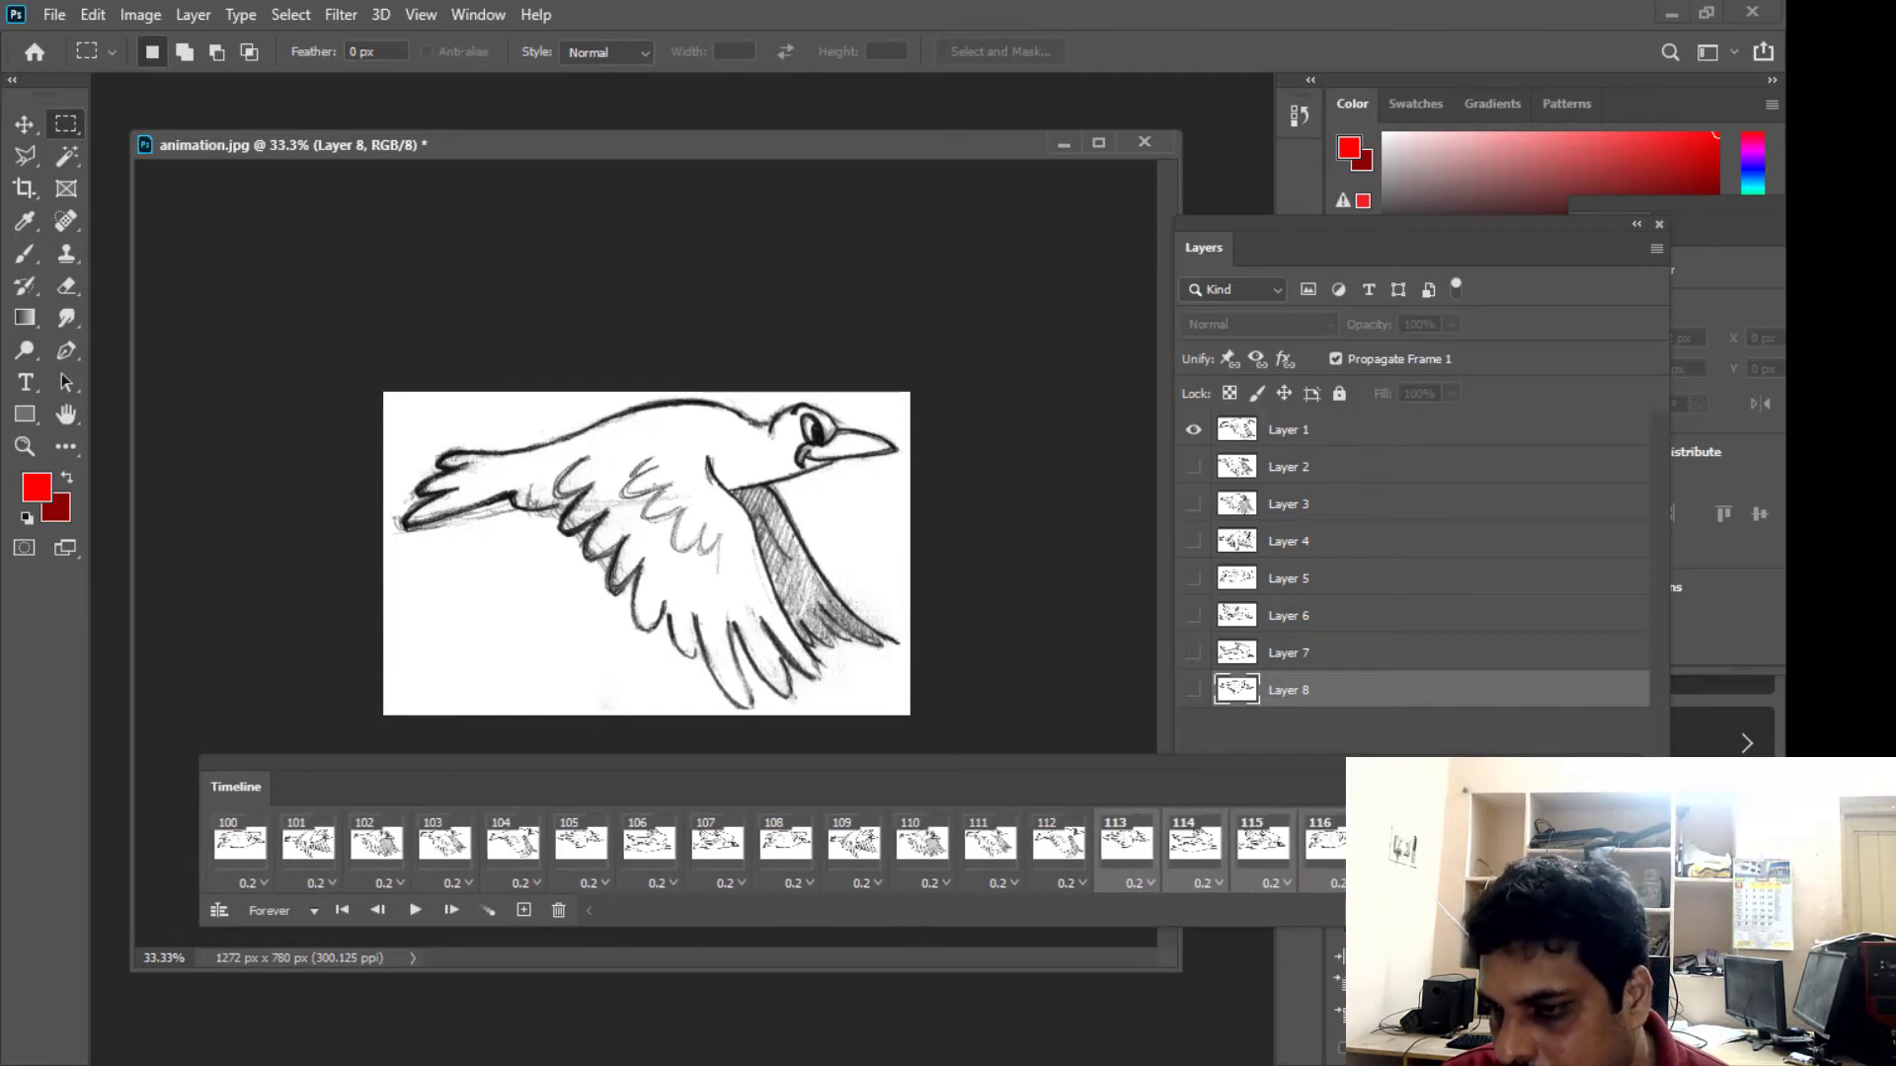
left_click(1669, 21)
double_click(237, 652)
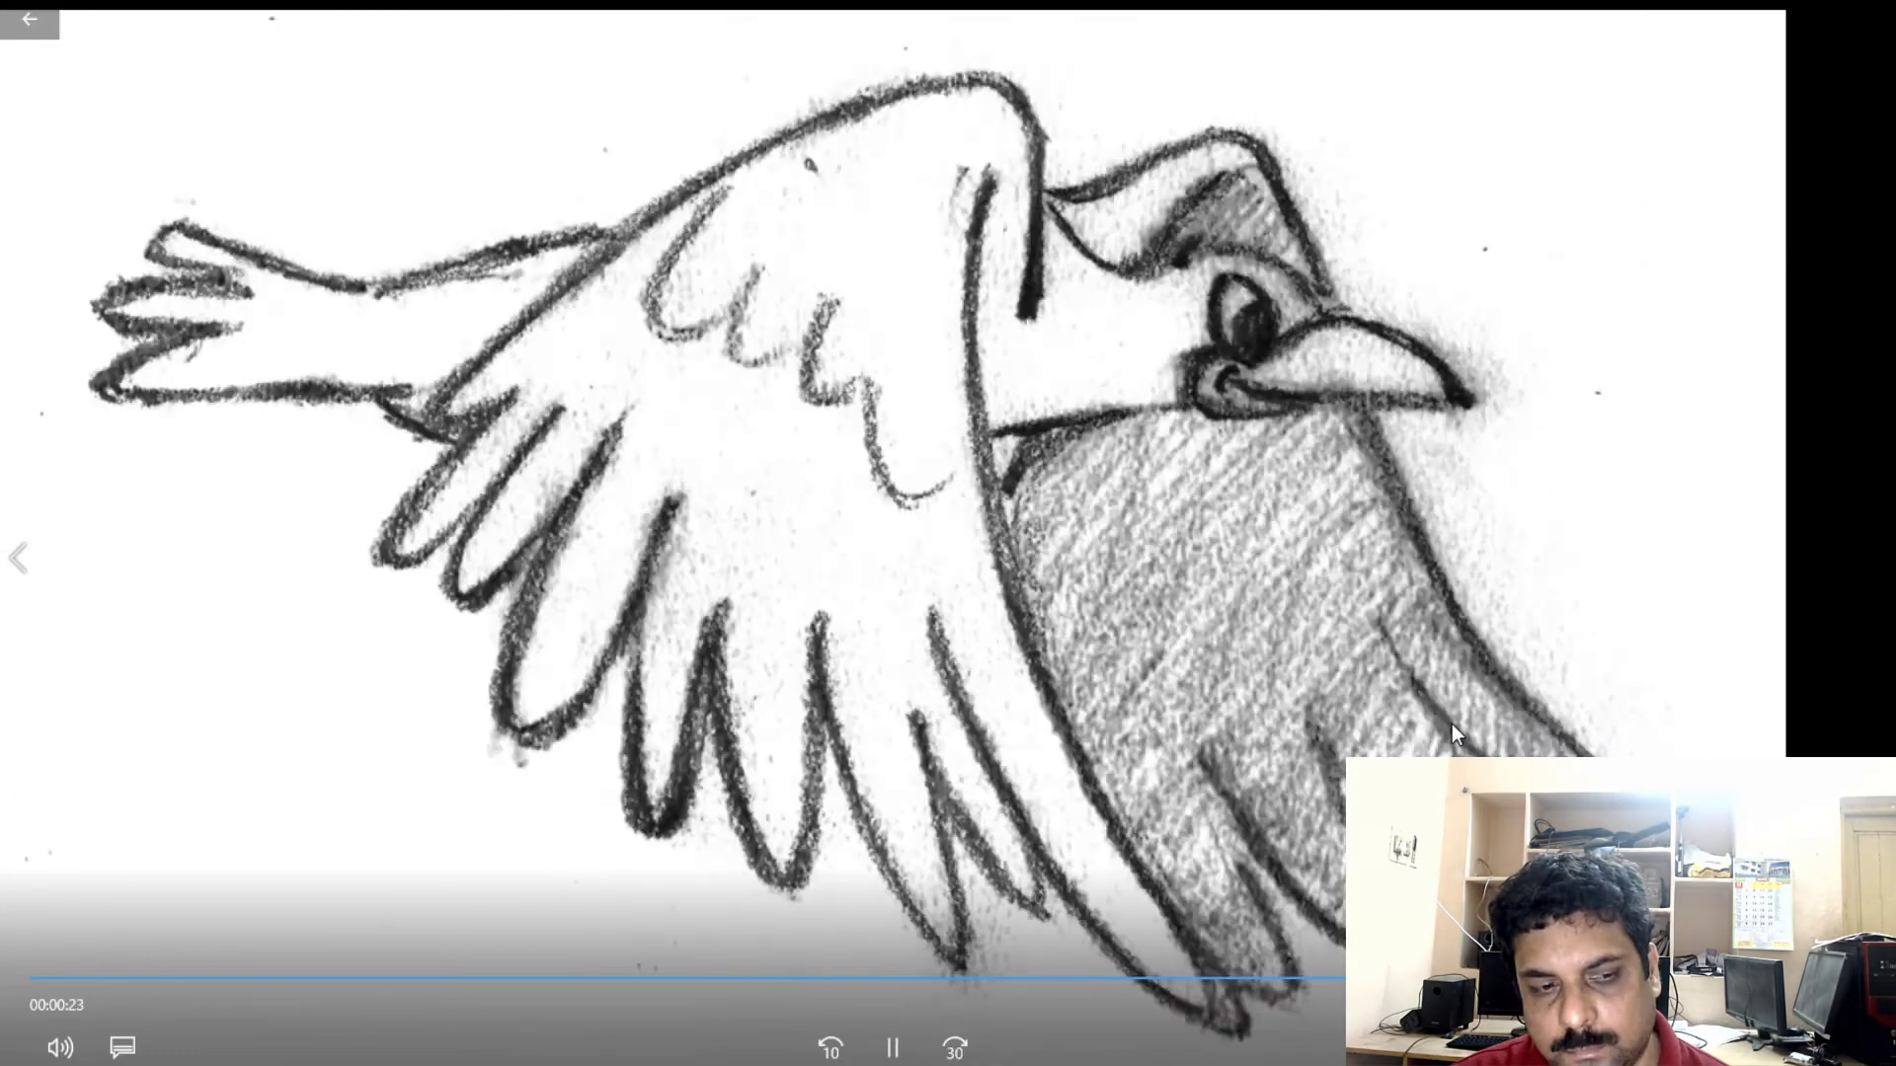
left_click(1451, 725)
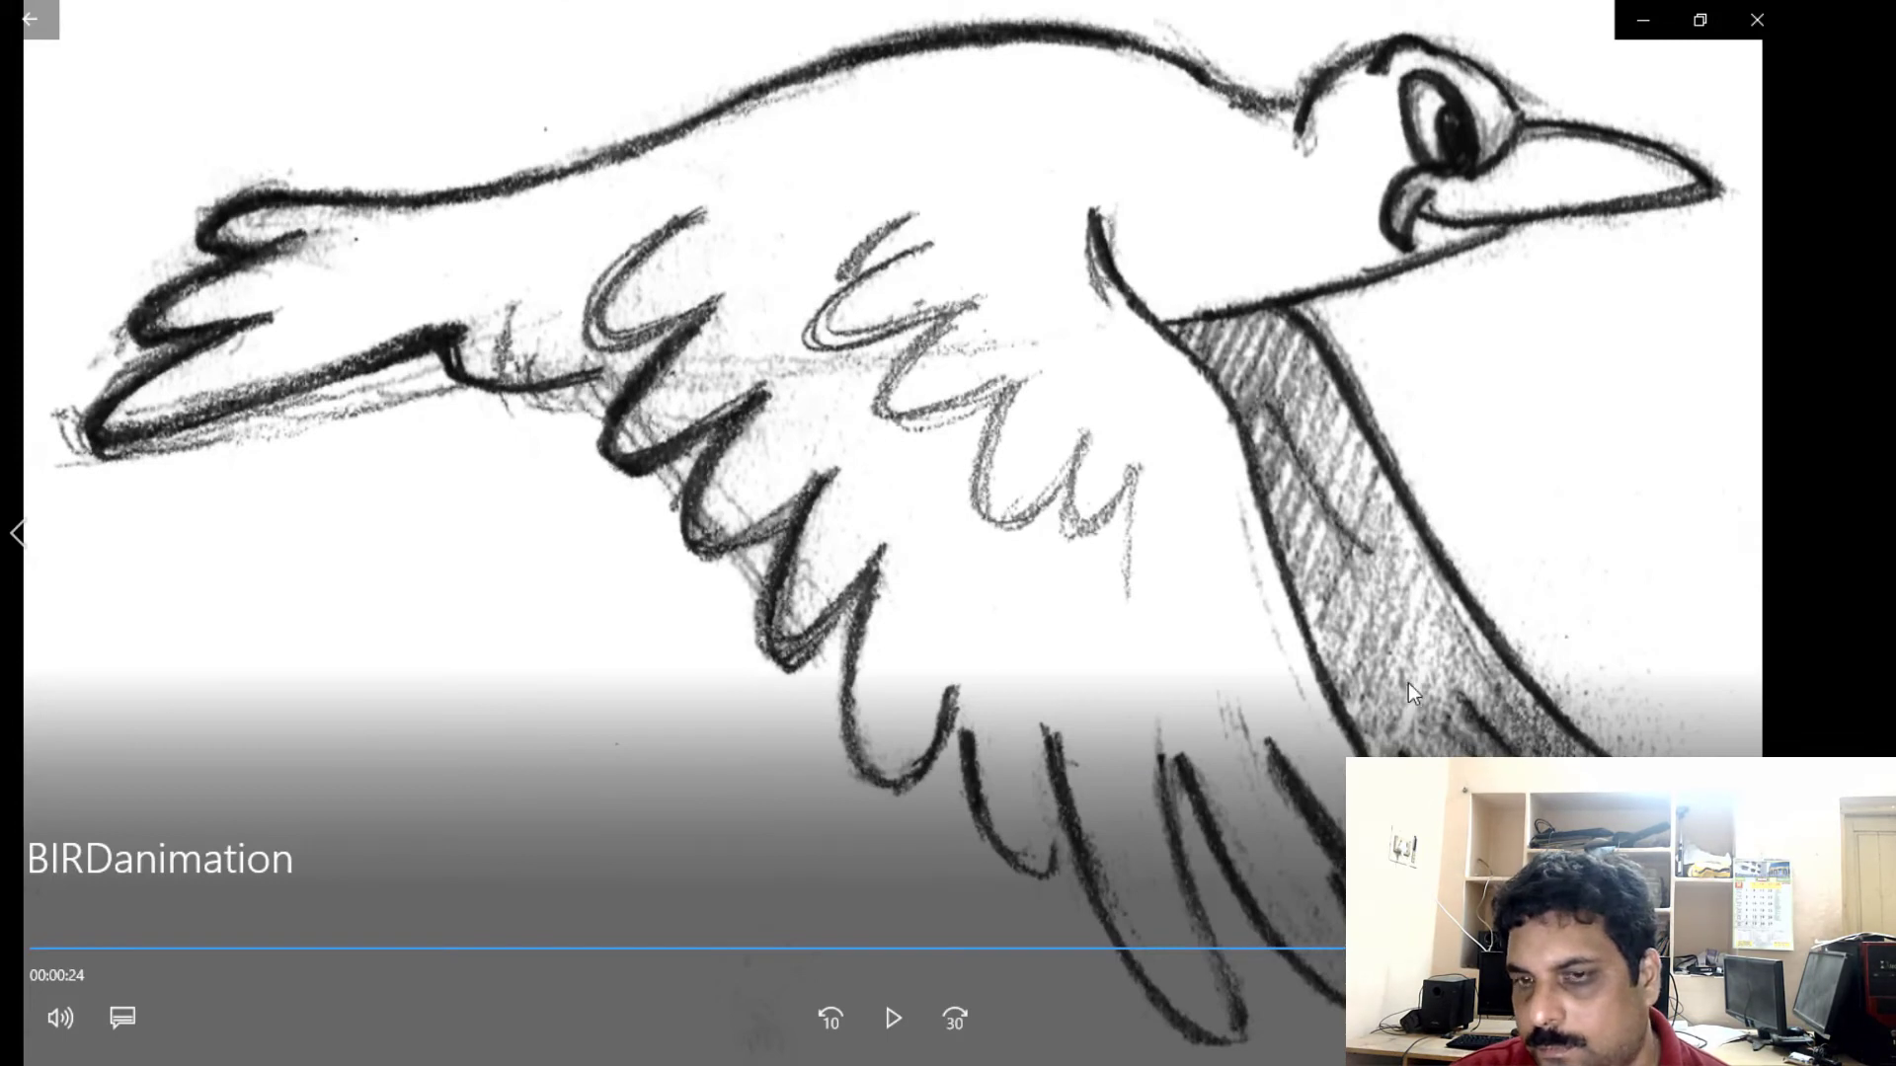
double_click(902, 635)
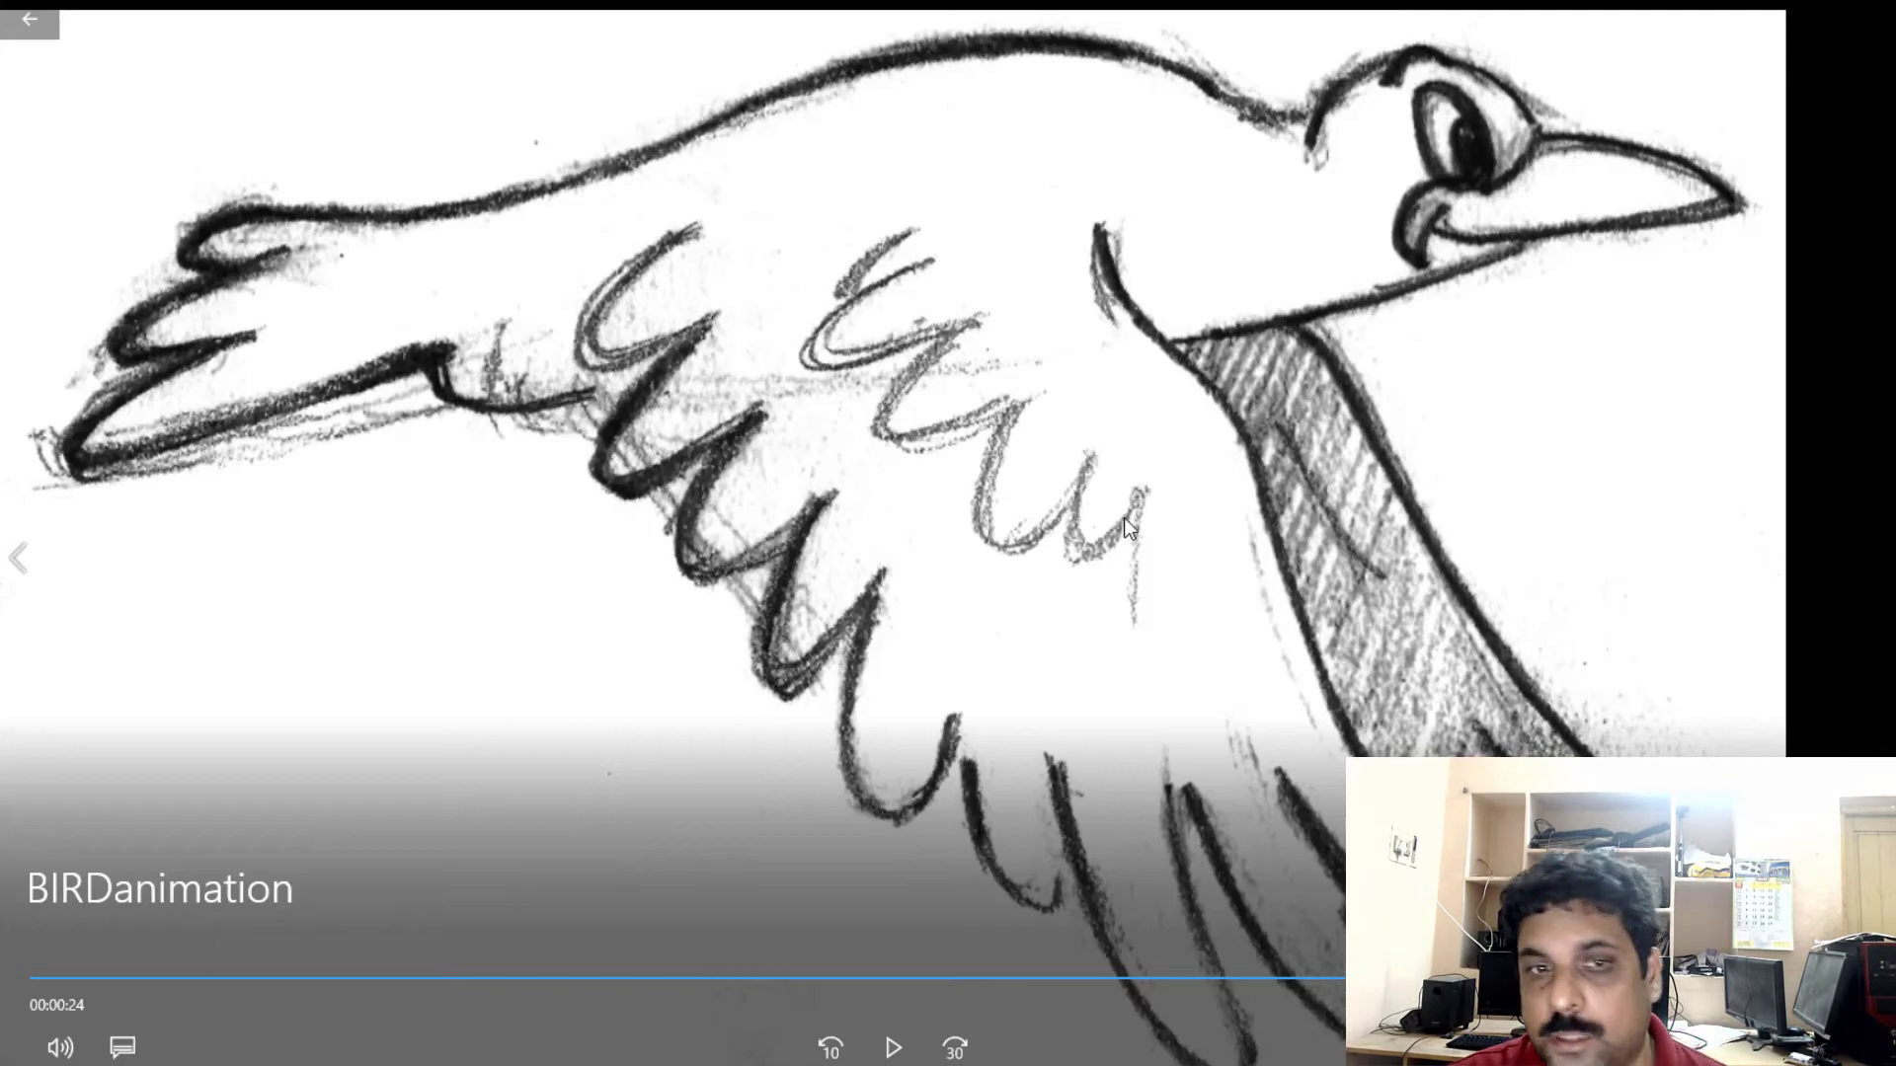
key("Escape")
left_click(1781, 14)
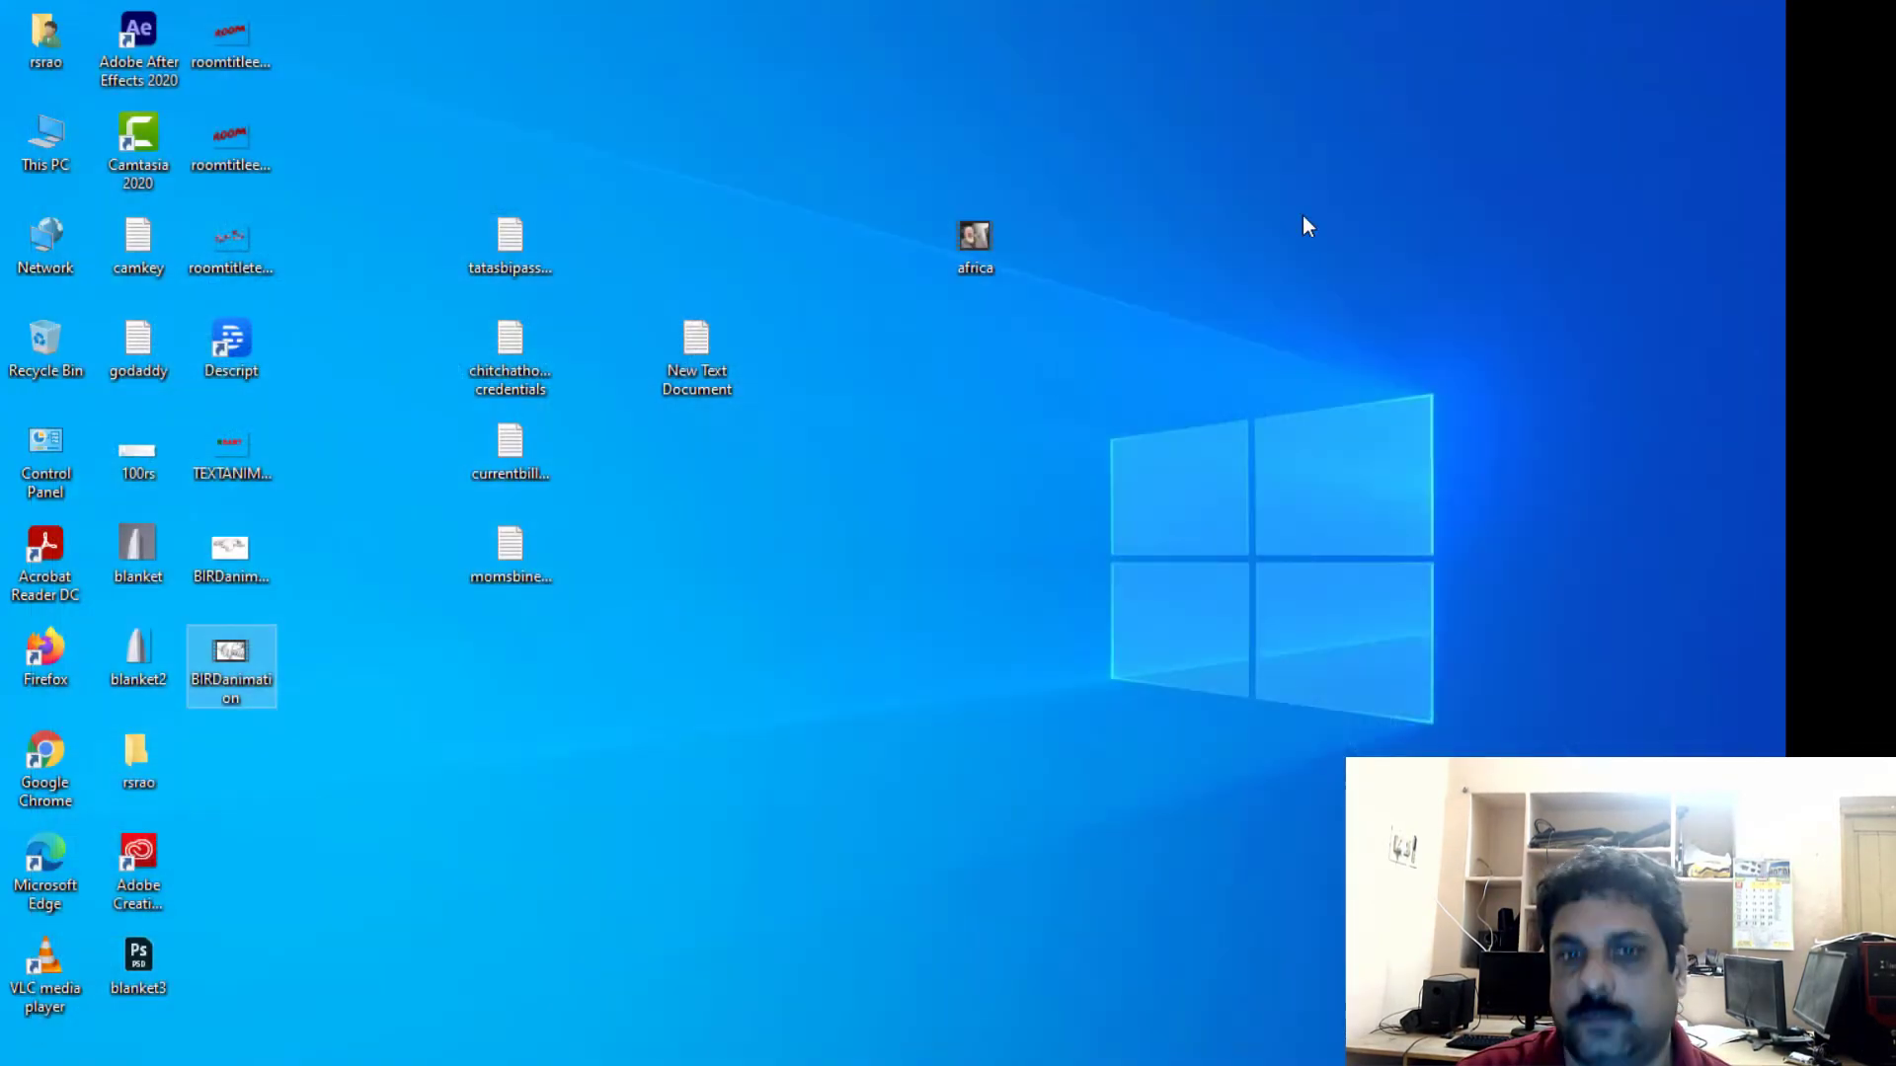
left_click(887, 572)
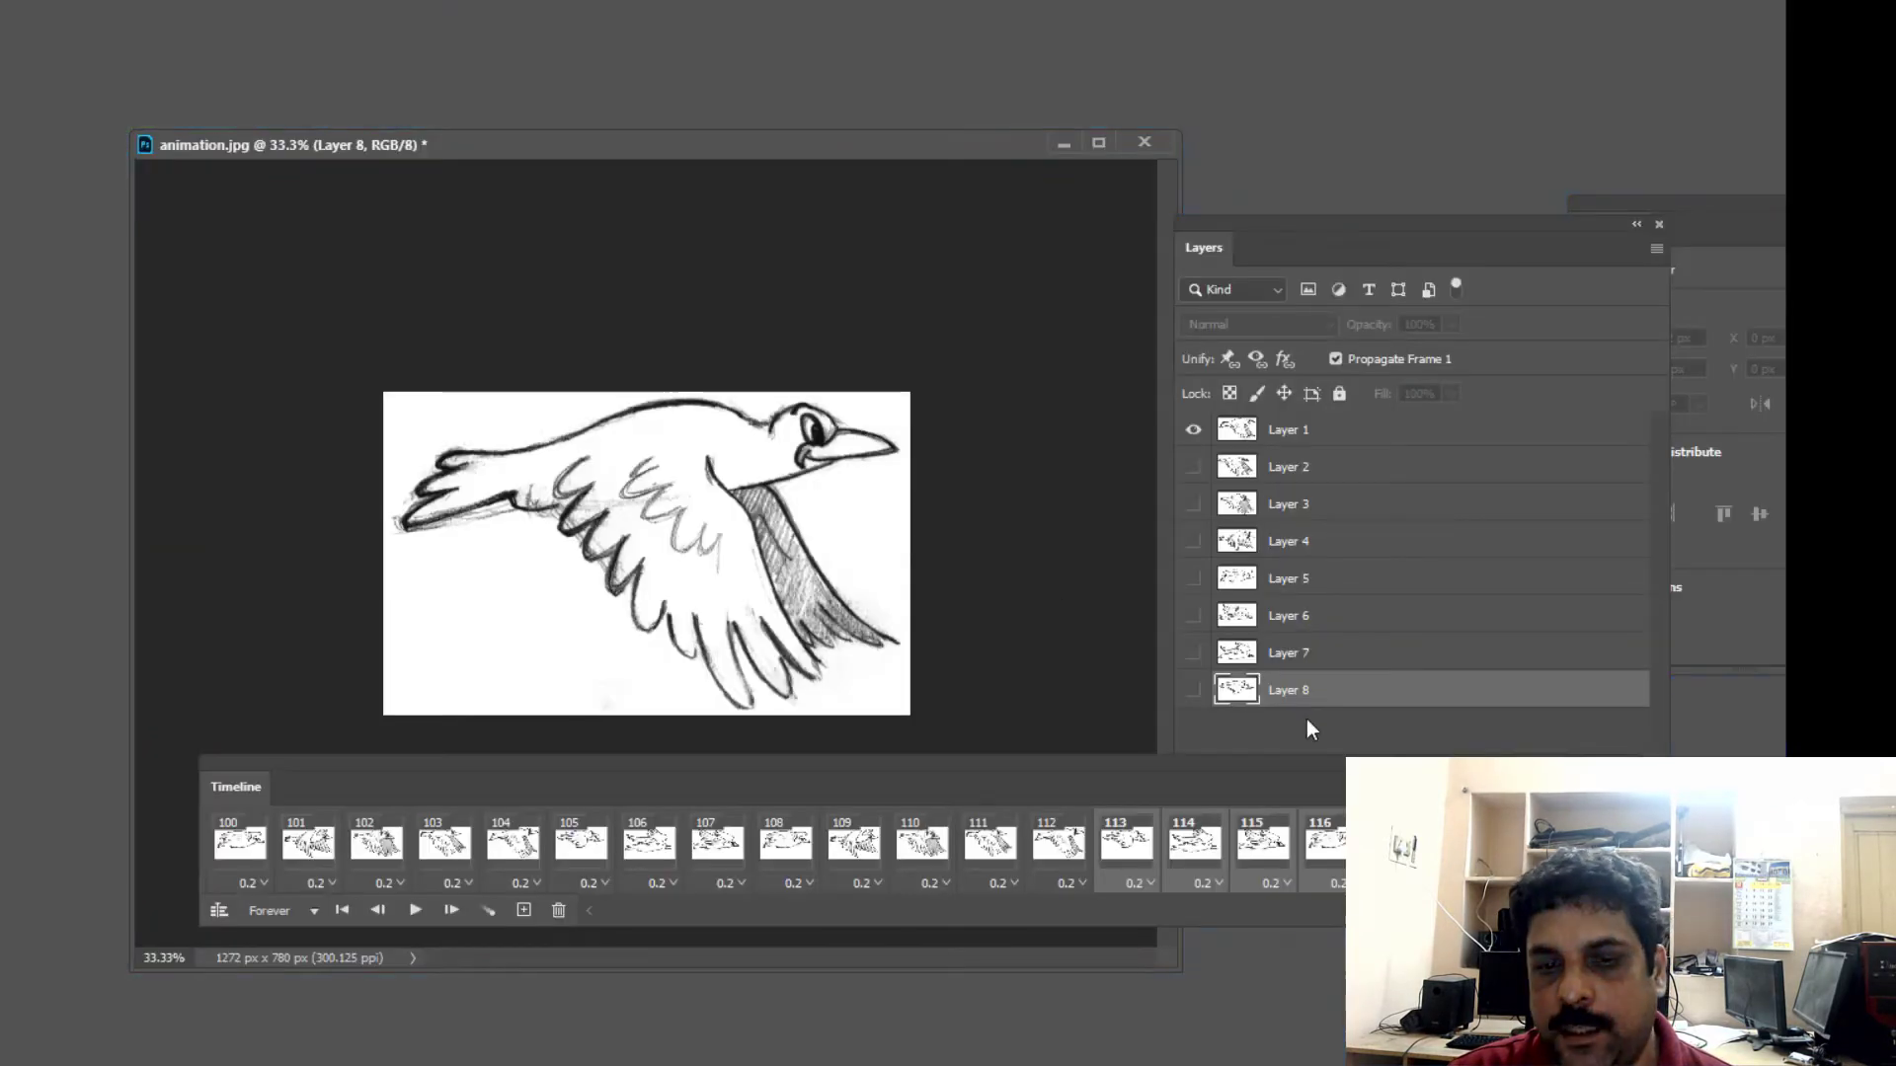
- Create a video timeline for the Untitled-1 document with the "Let your smile" and "Change the world" text layers
left_click_drag(886, 765, 844, 758)
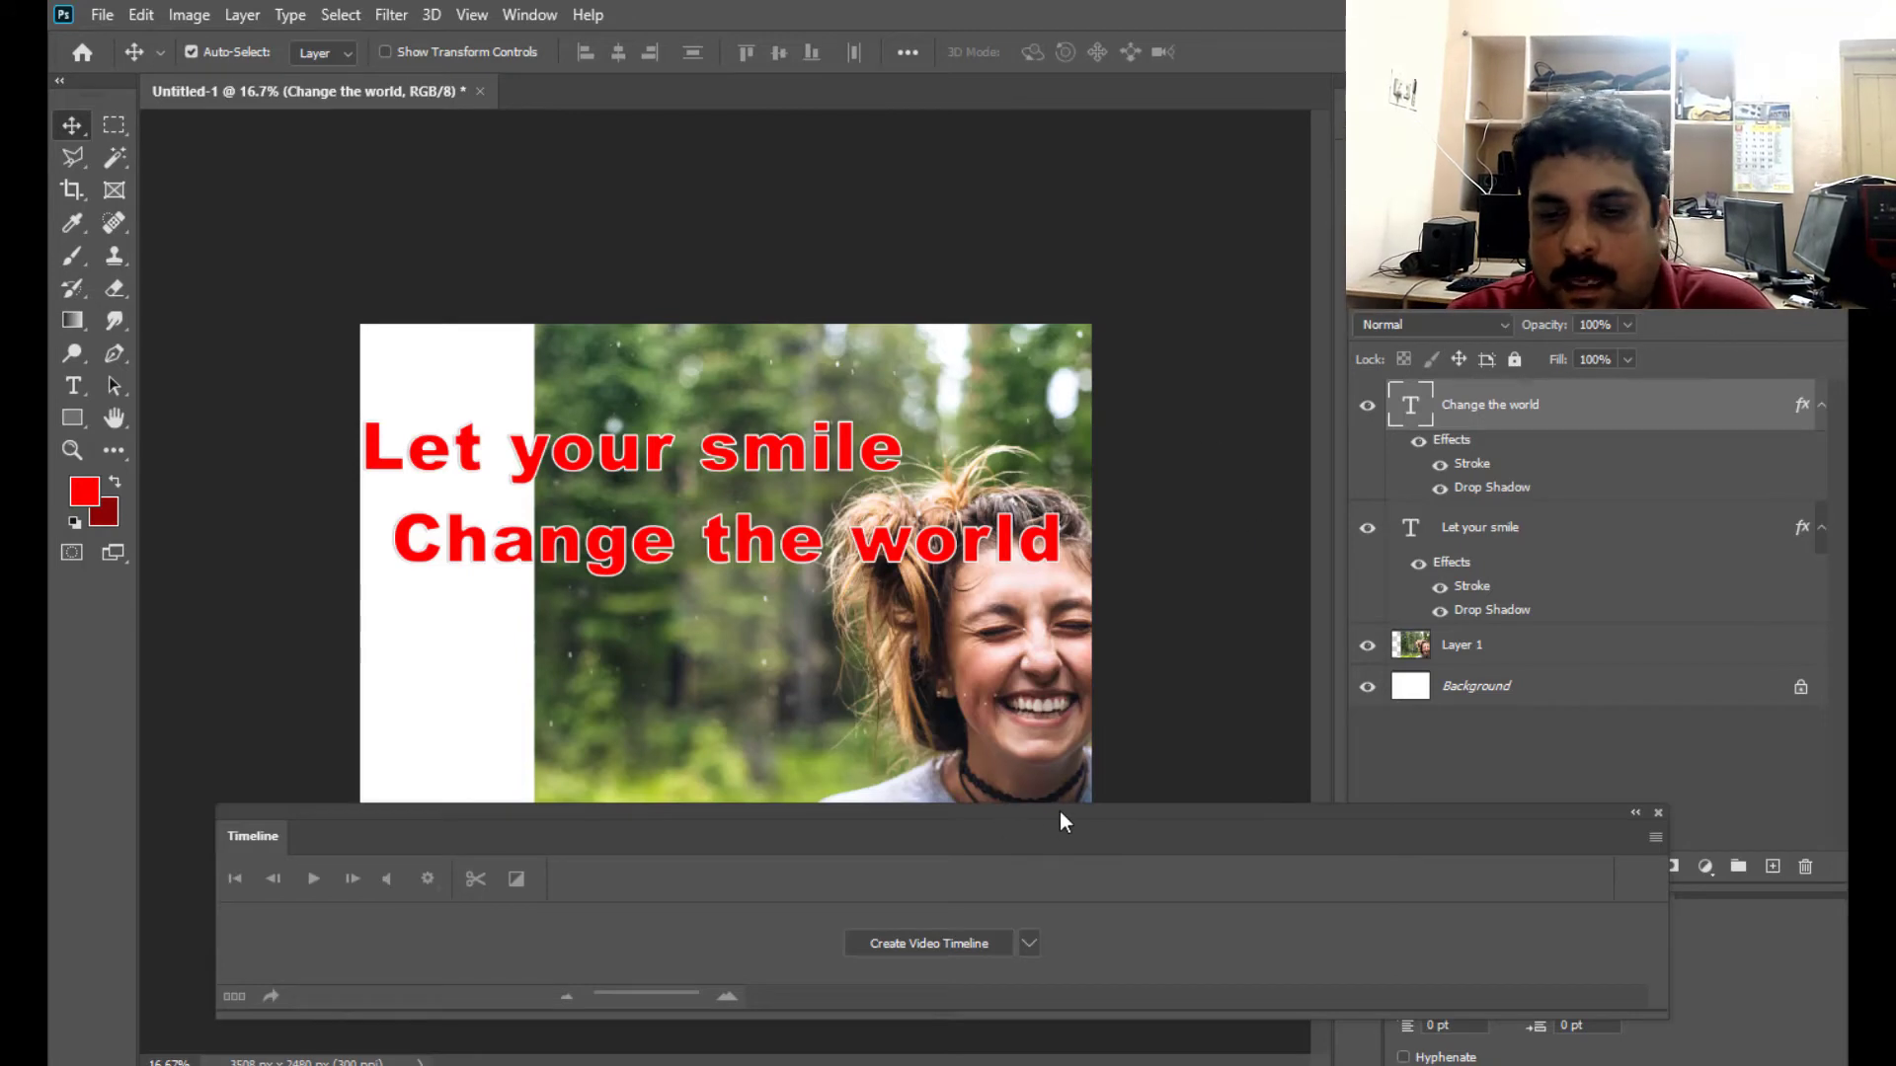
left_click_drag(1064, 822, 1087, 817)
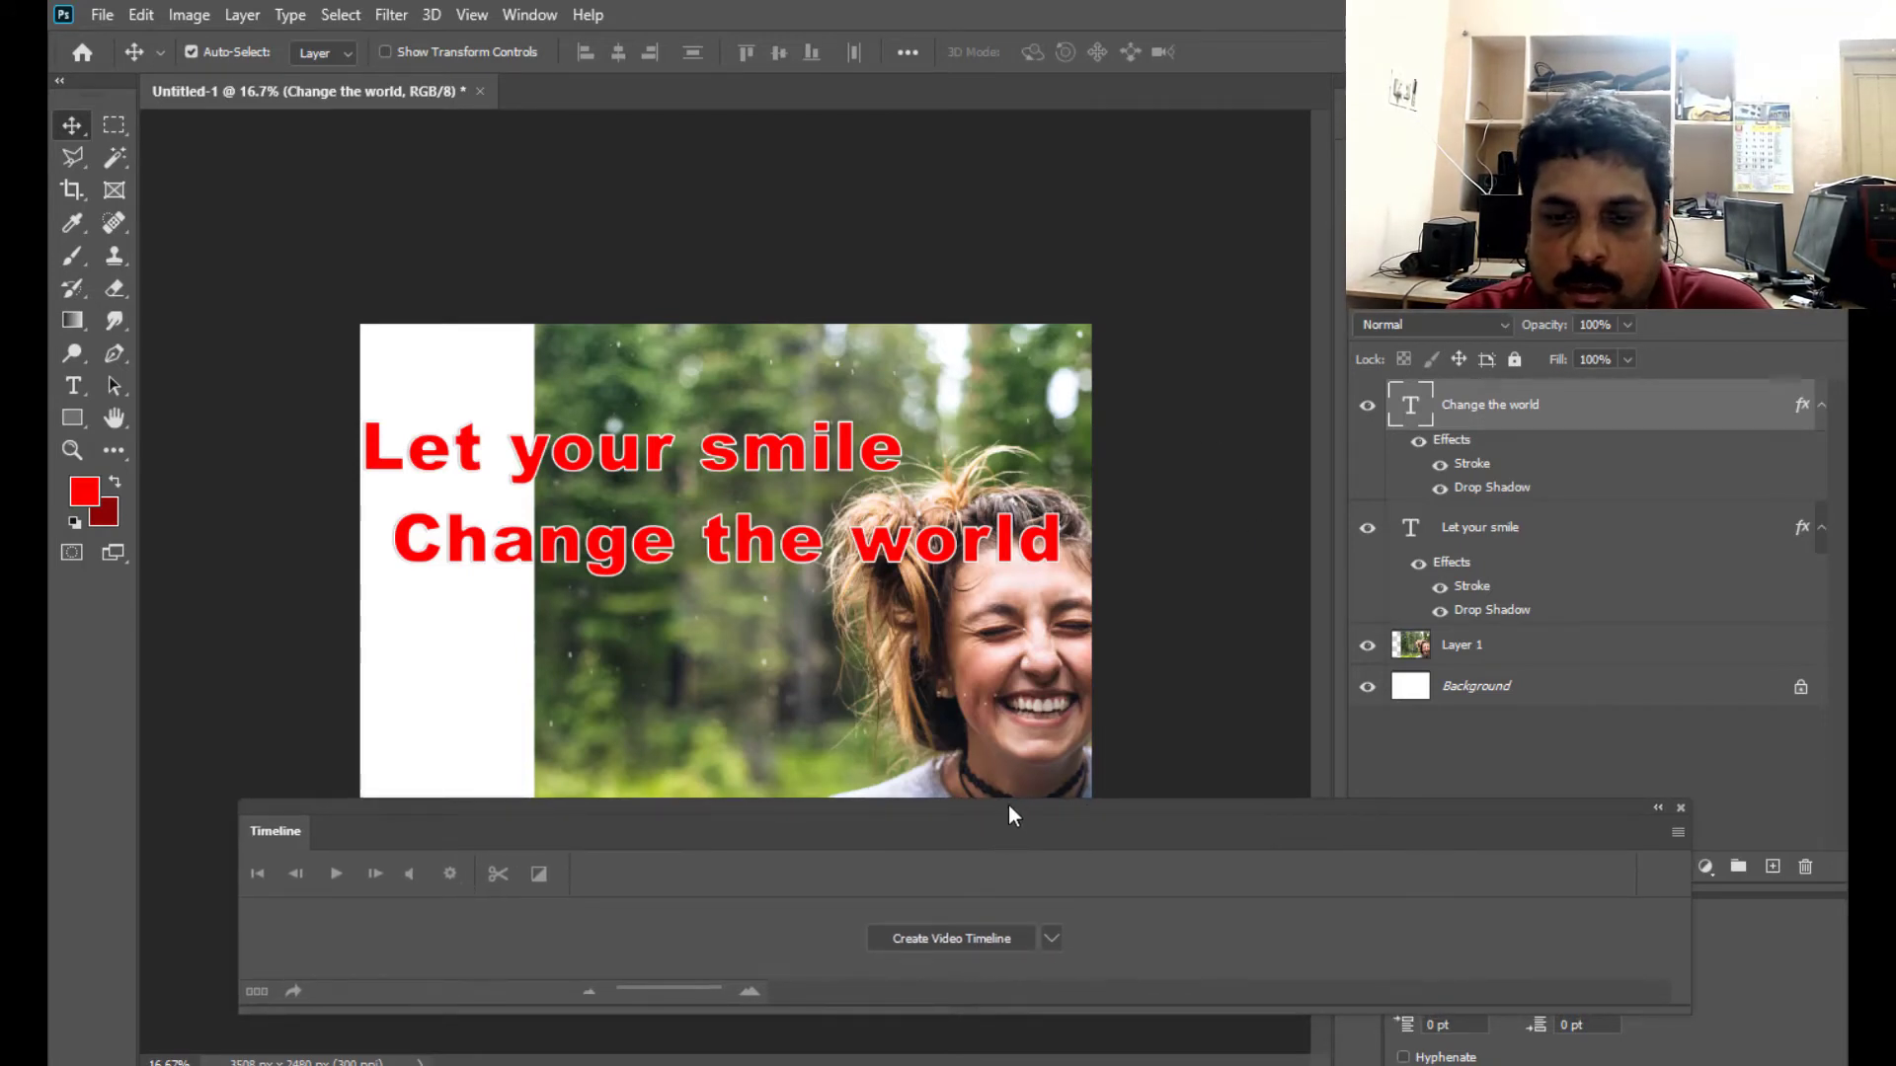
left_click_drag(1009, 815, 1043, 789)
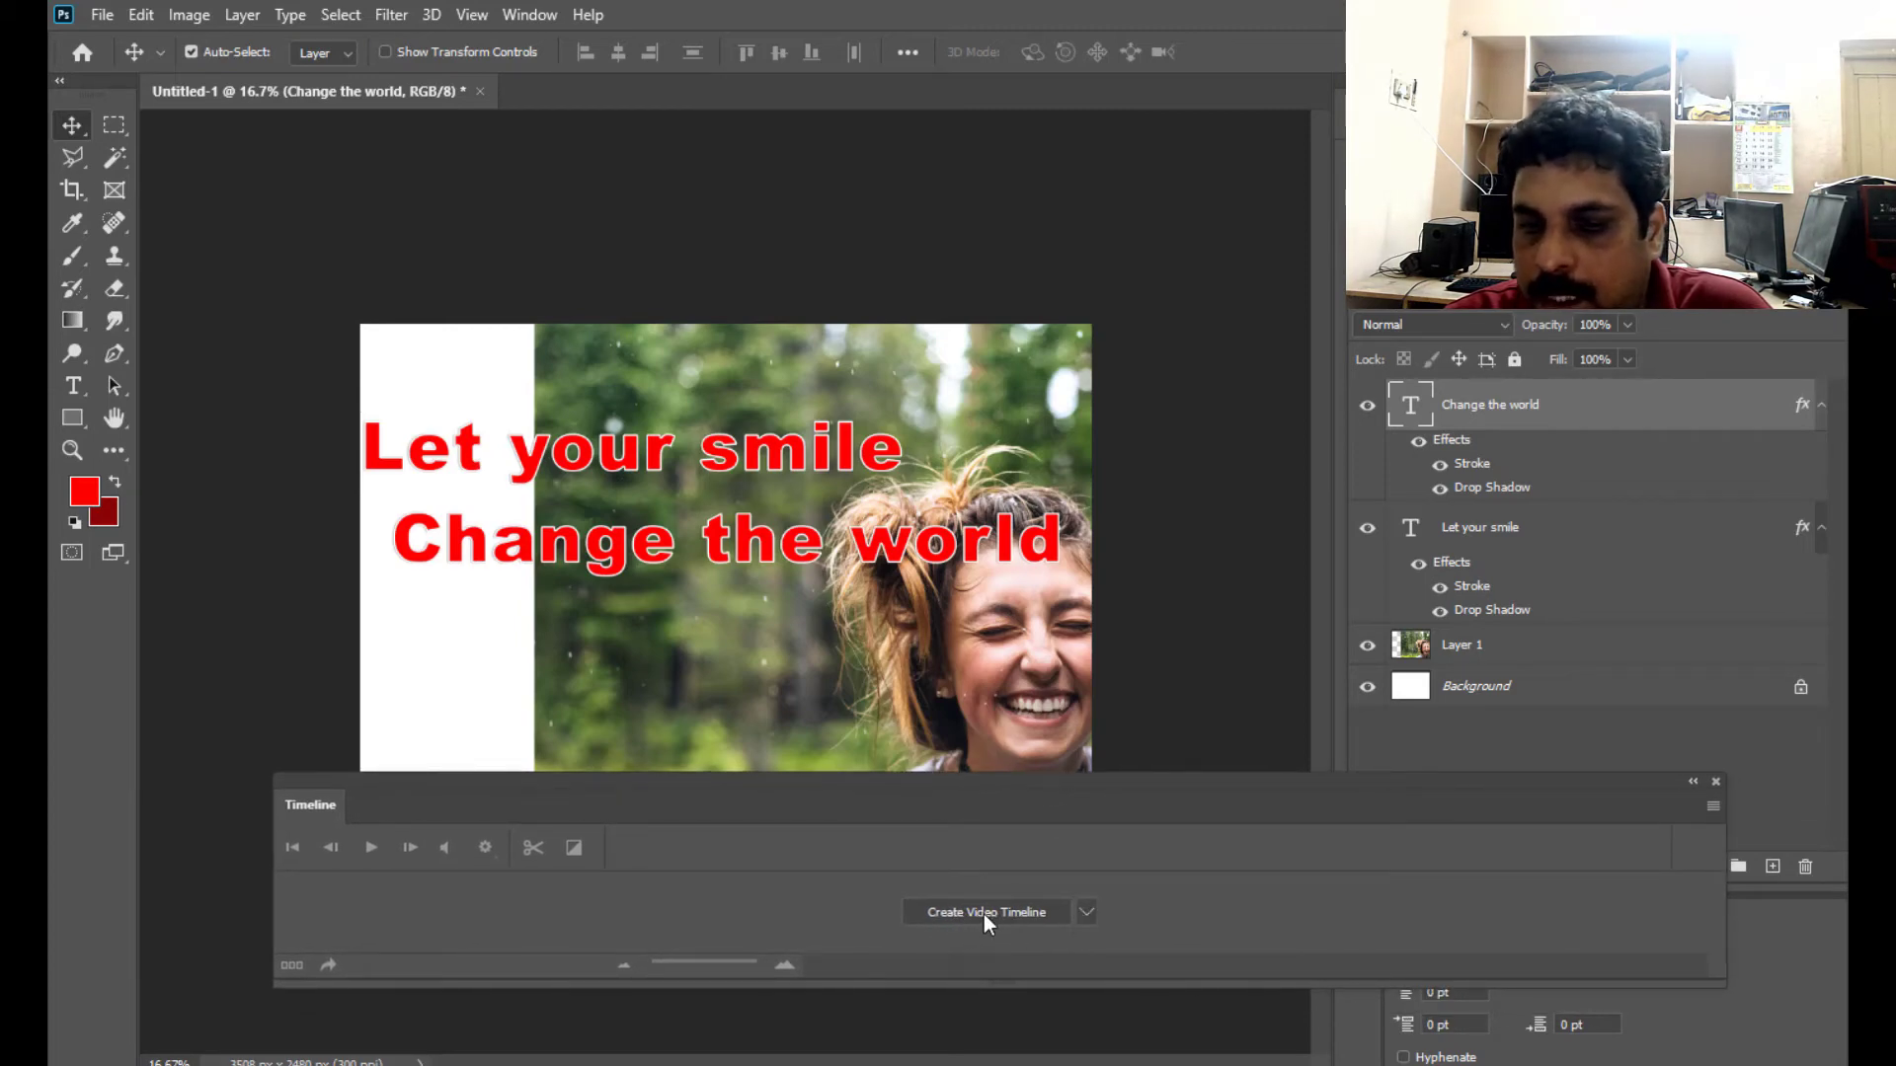
left_click(1086, 912)
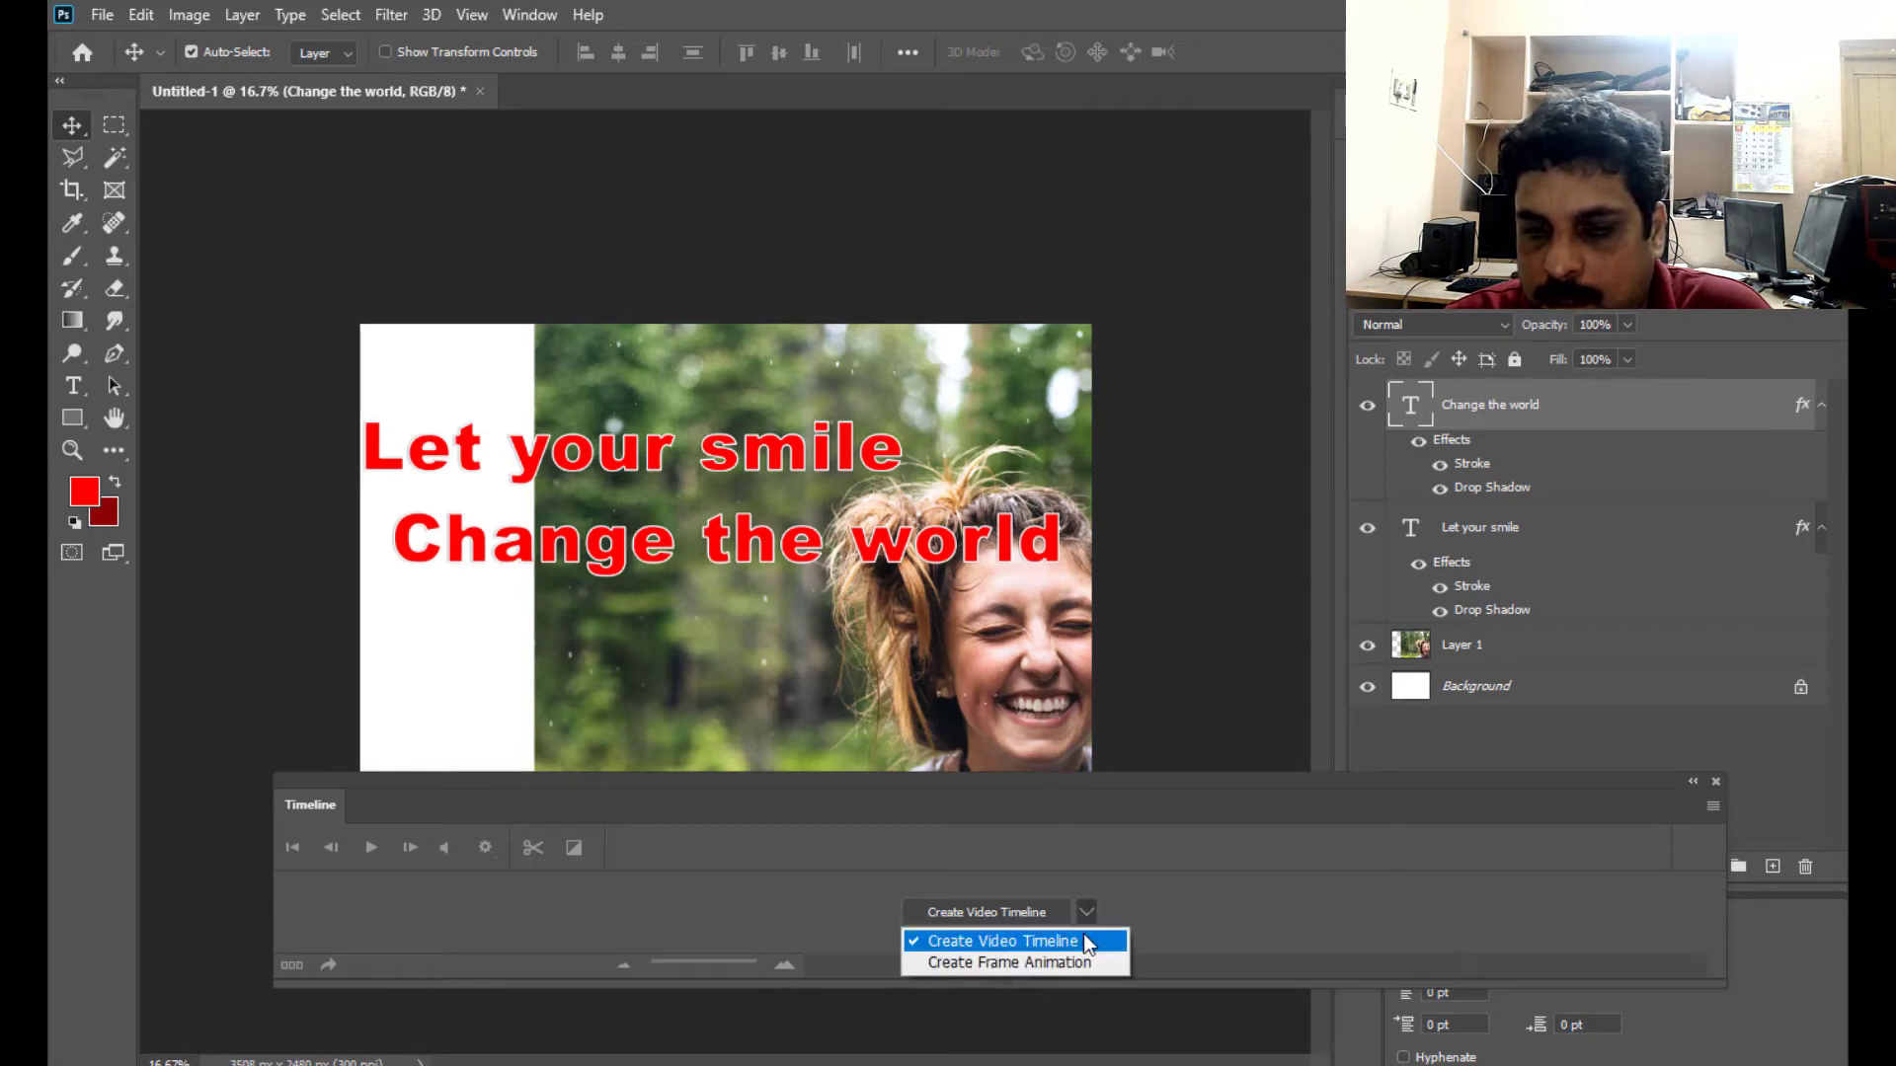
left_click(1027, 884)
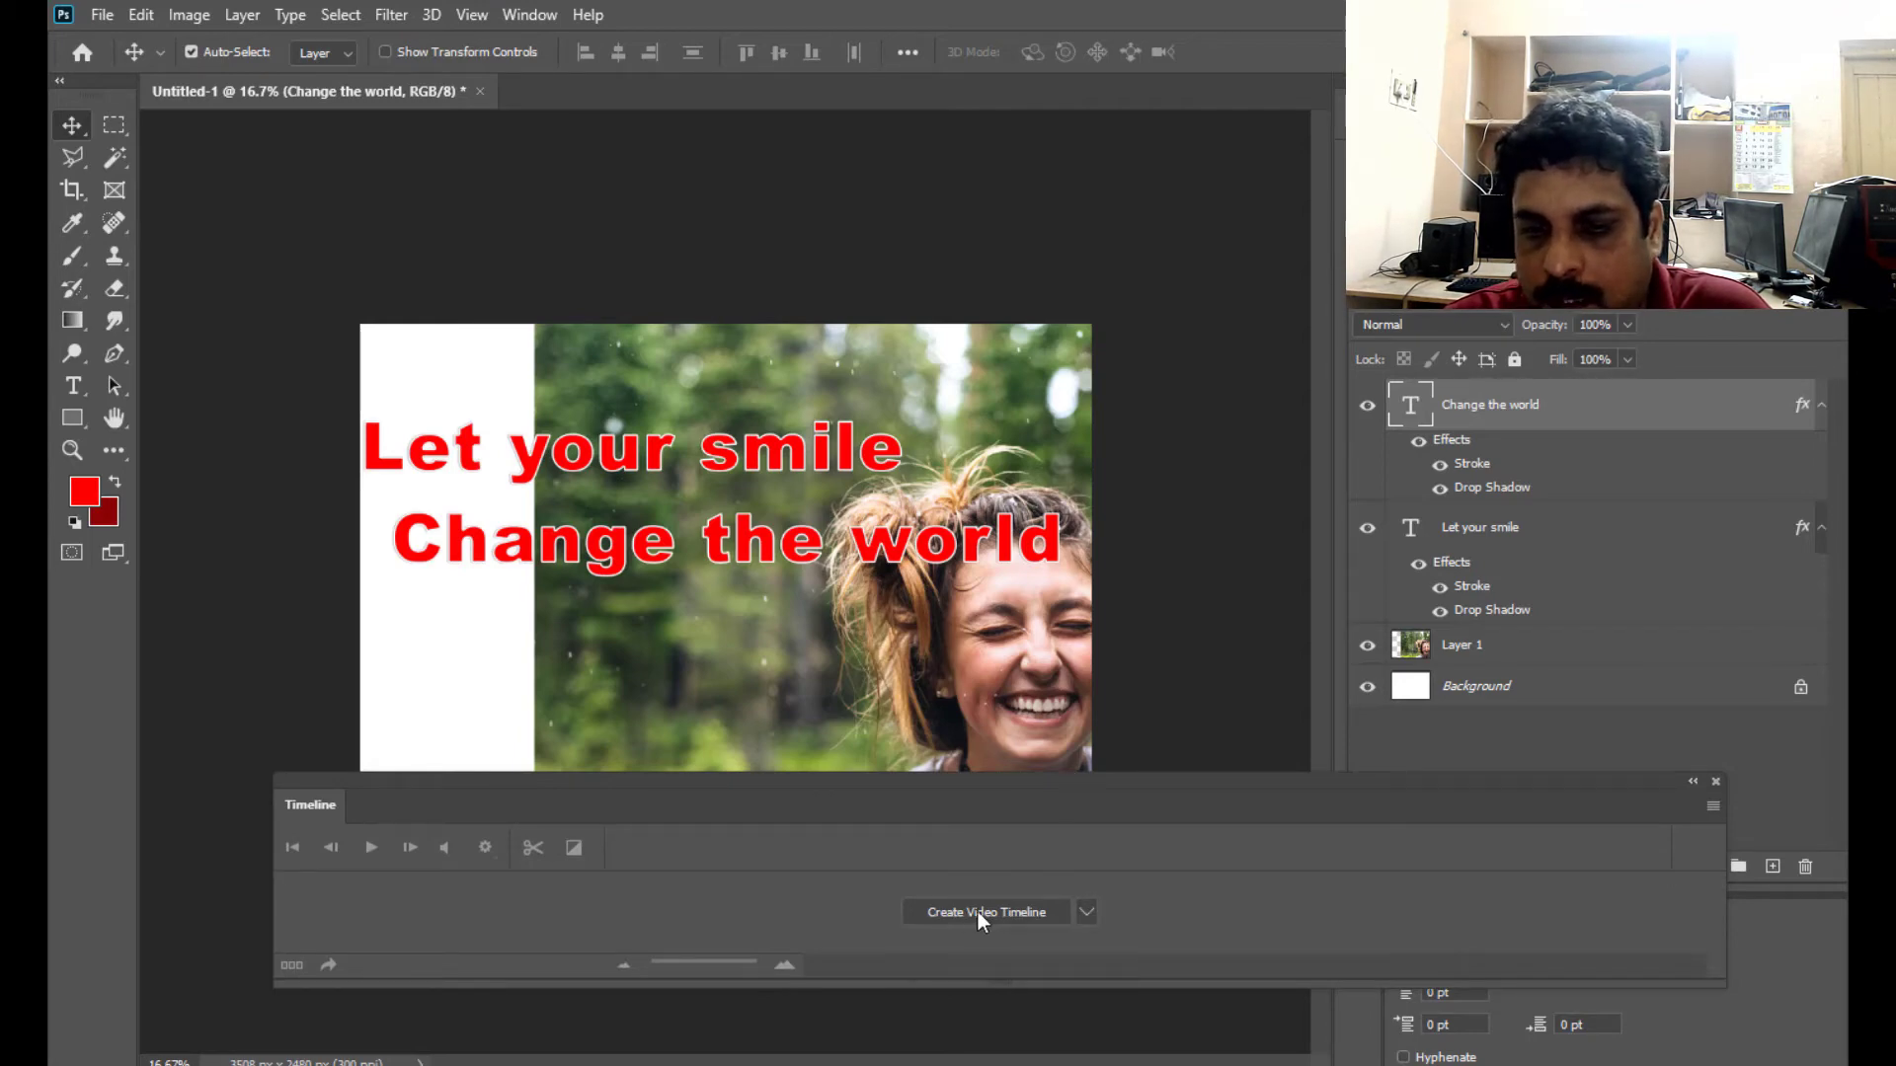
left_click(981, 914)
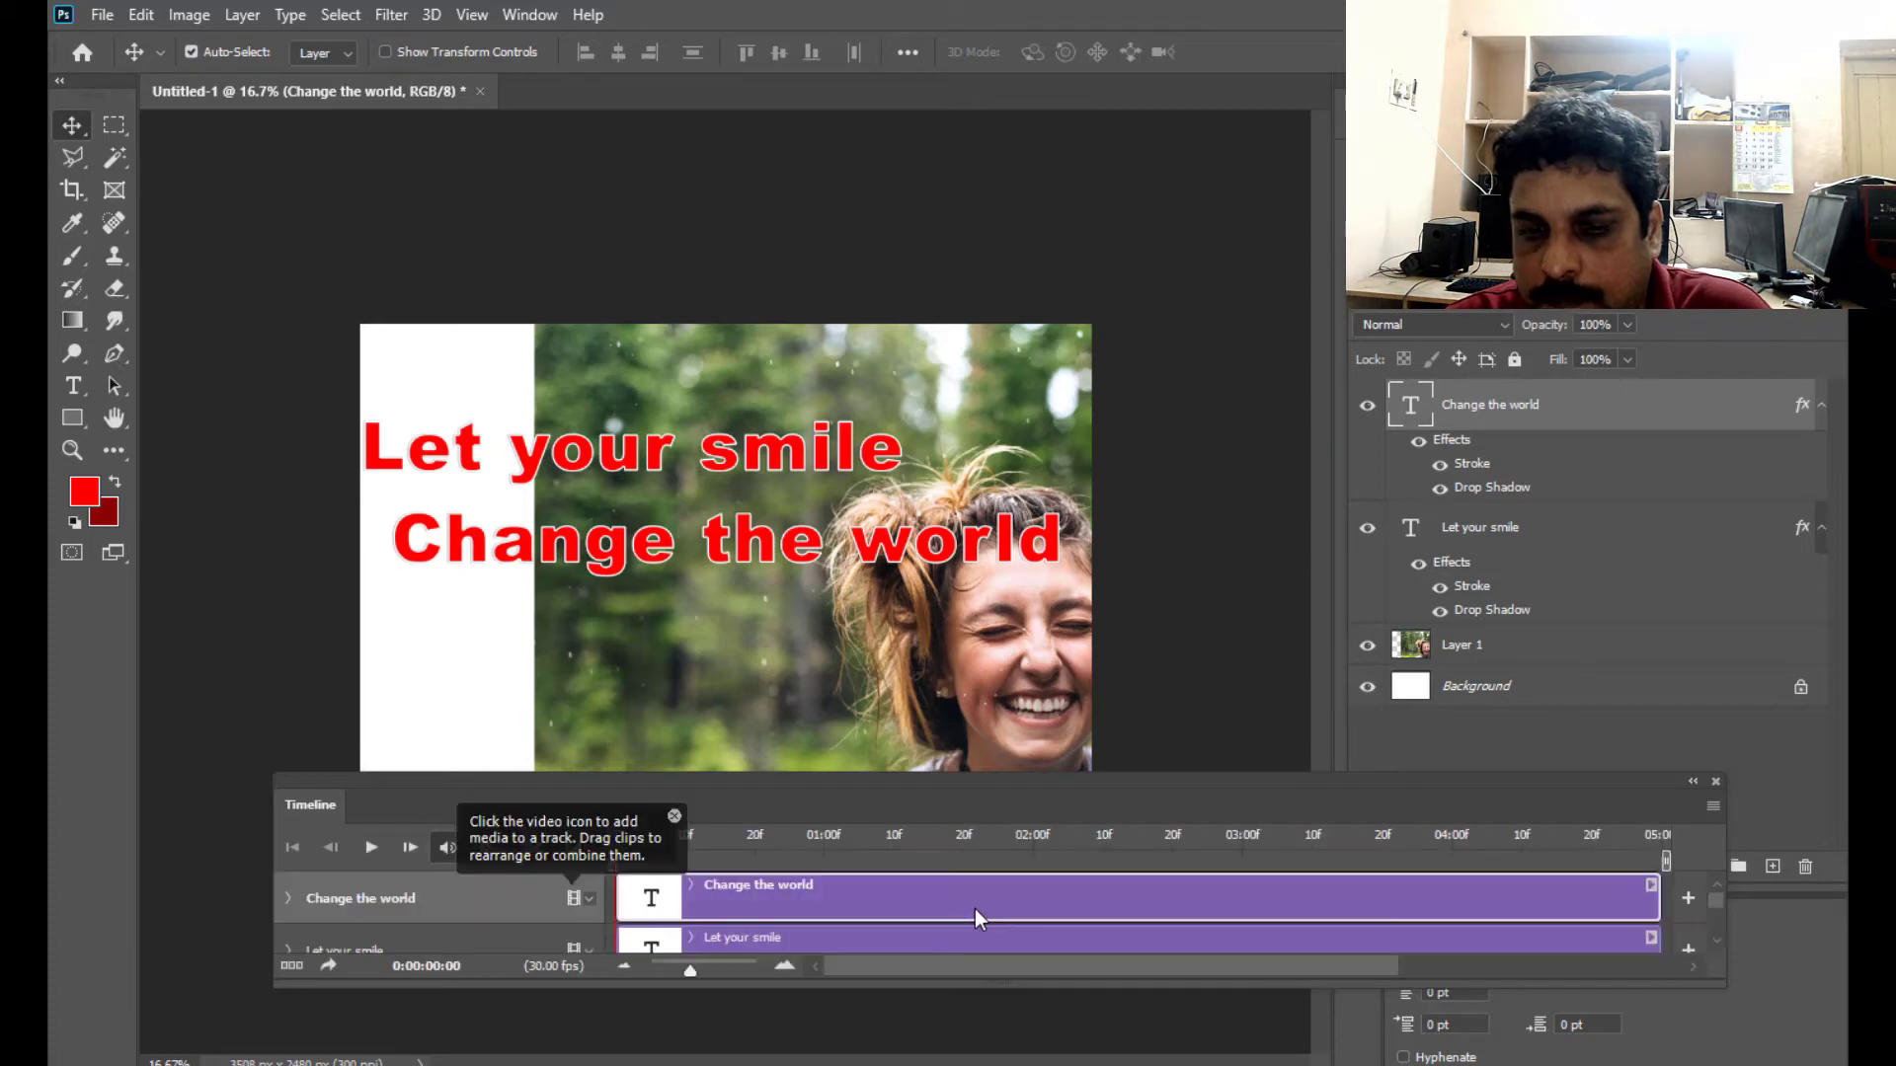
- Enlarge the Timeline panel to fit both text tracks, Layer 1 and the audio track, and place it over the lower canvas
left_click_drag(799, 790, 786, 675)
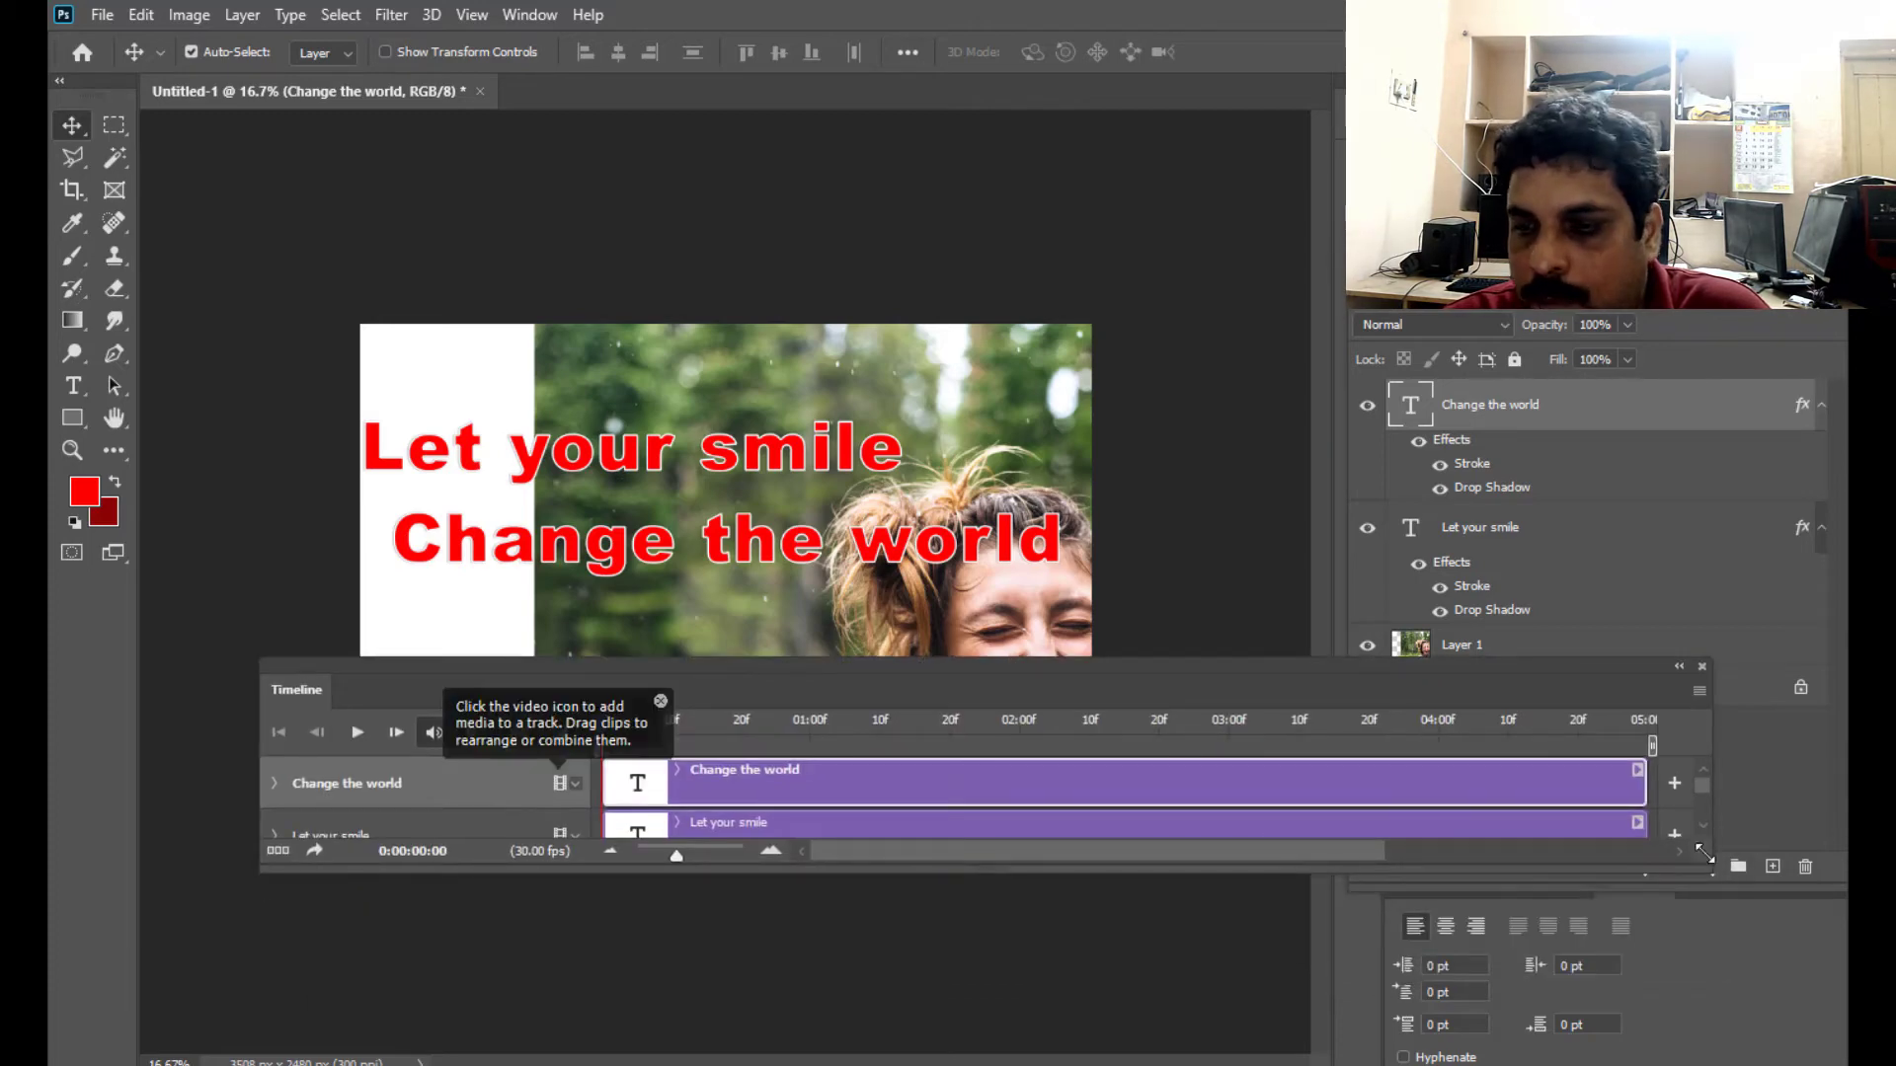
left_click_drag(1705, 866, 1801, 1039)
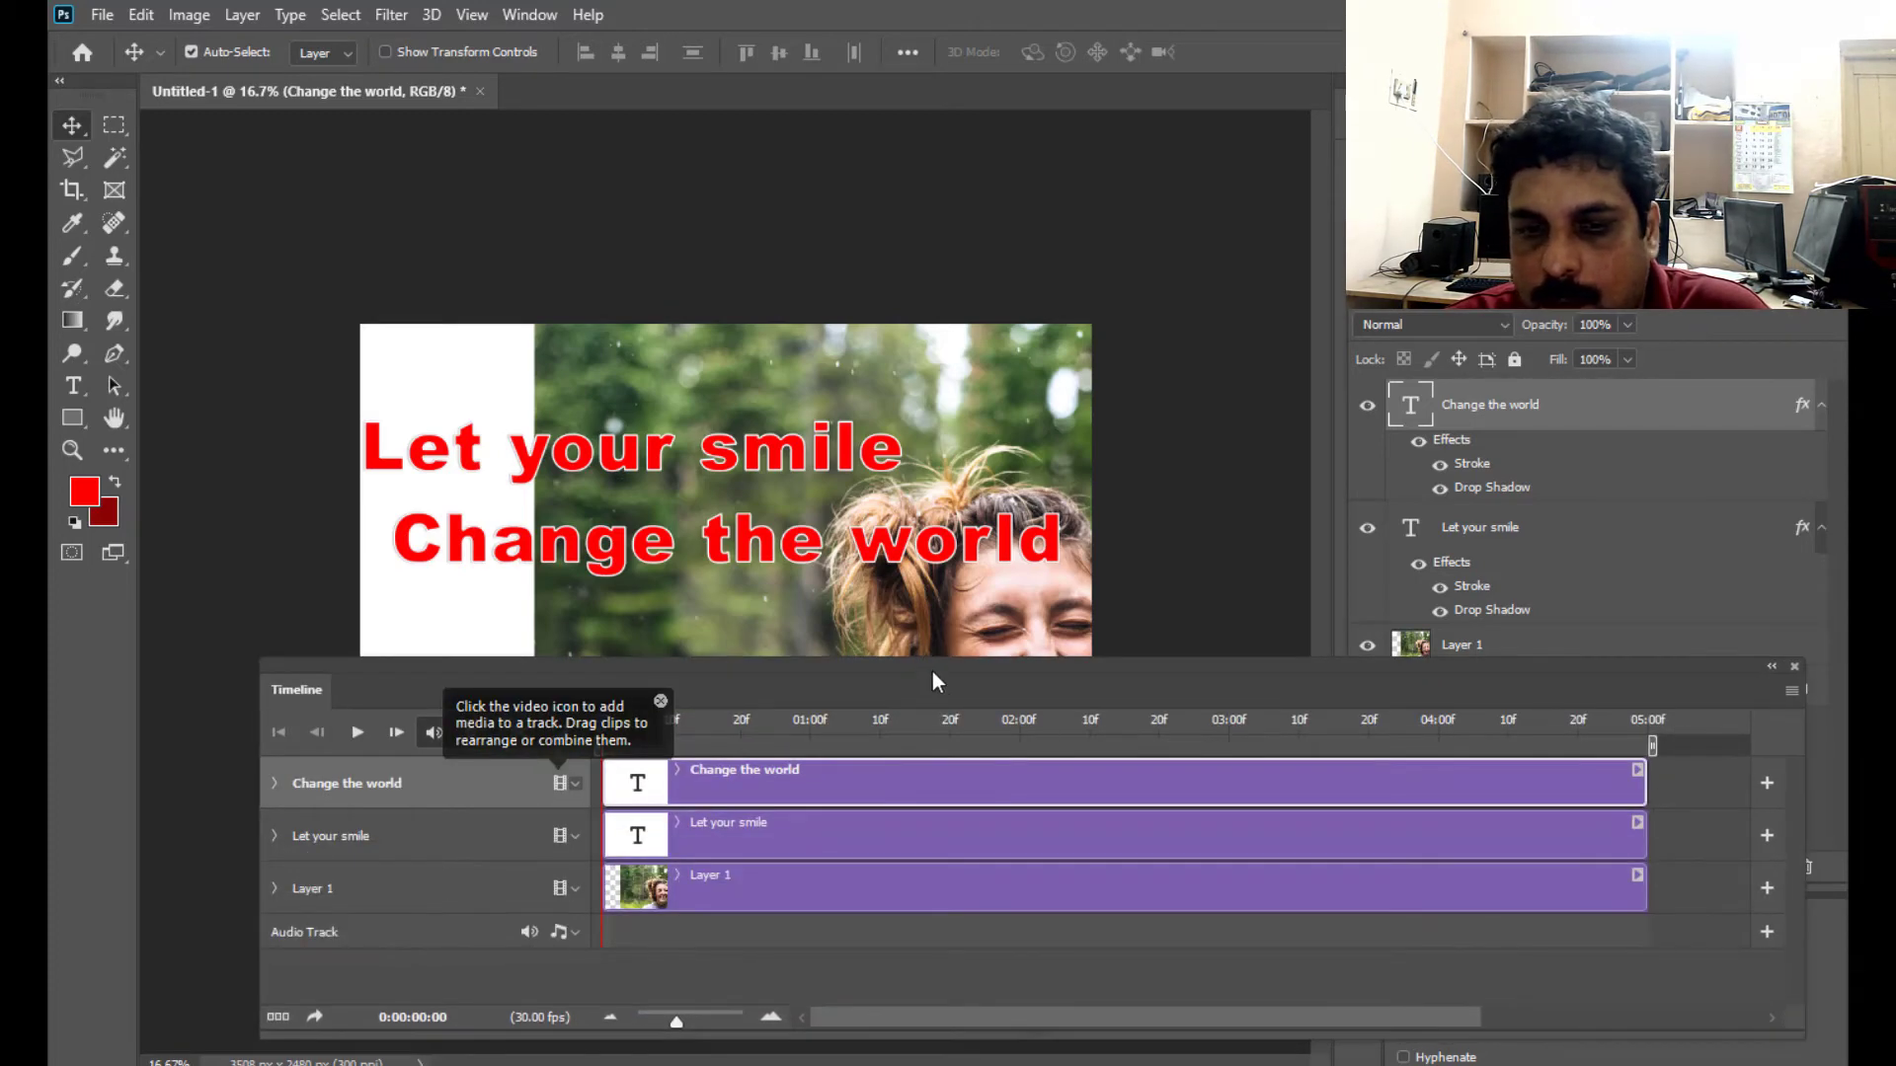
left_click_drag(934, 673, 966, 780)
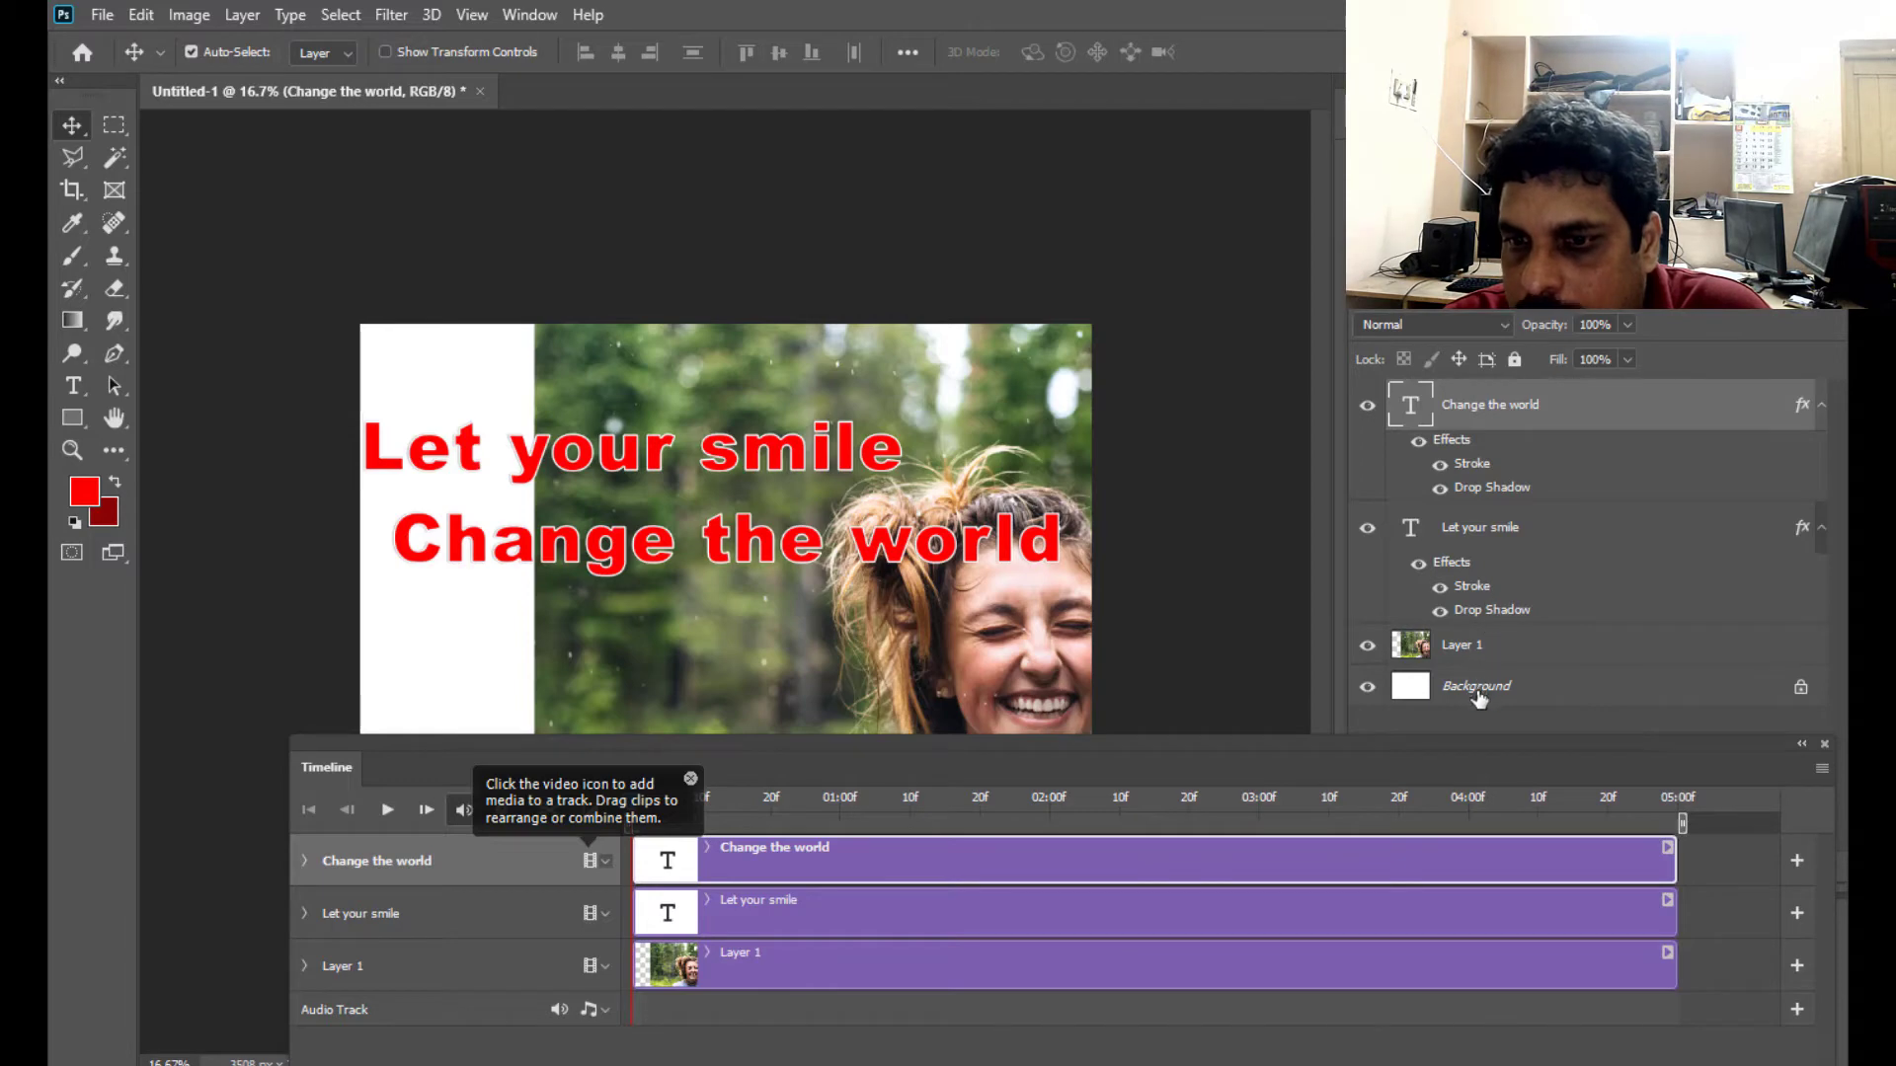
left_click_drag(1093, 755, 1231, 691)
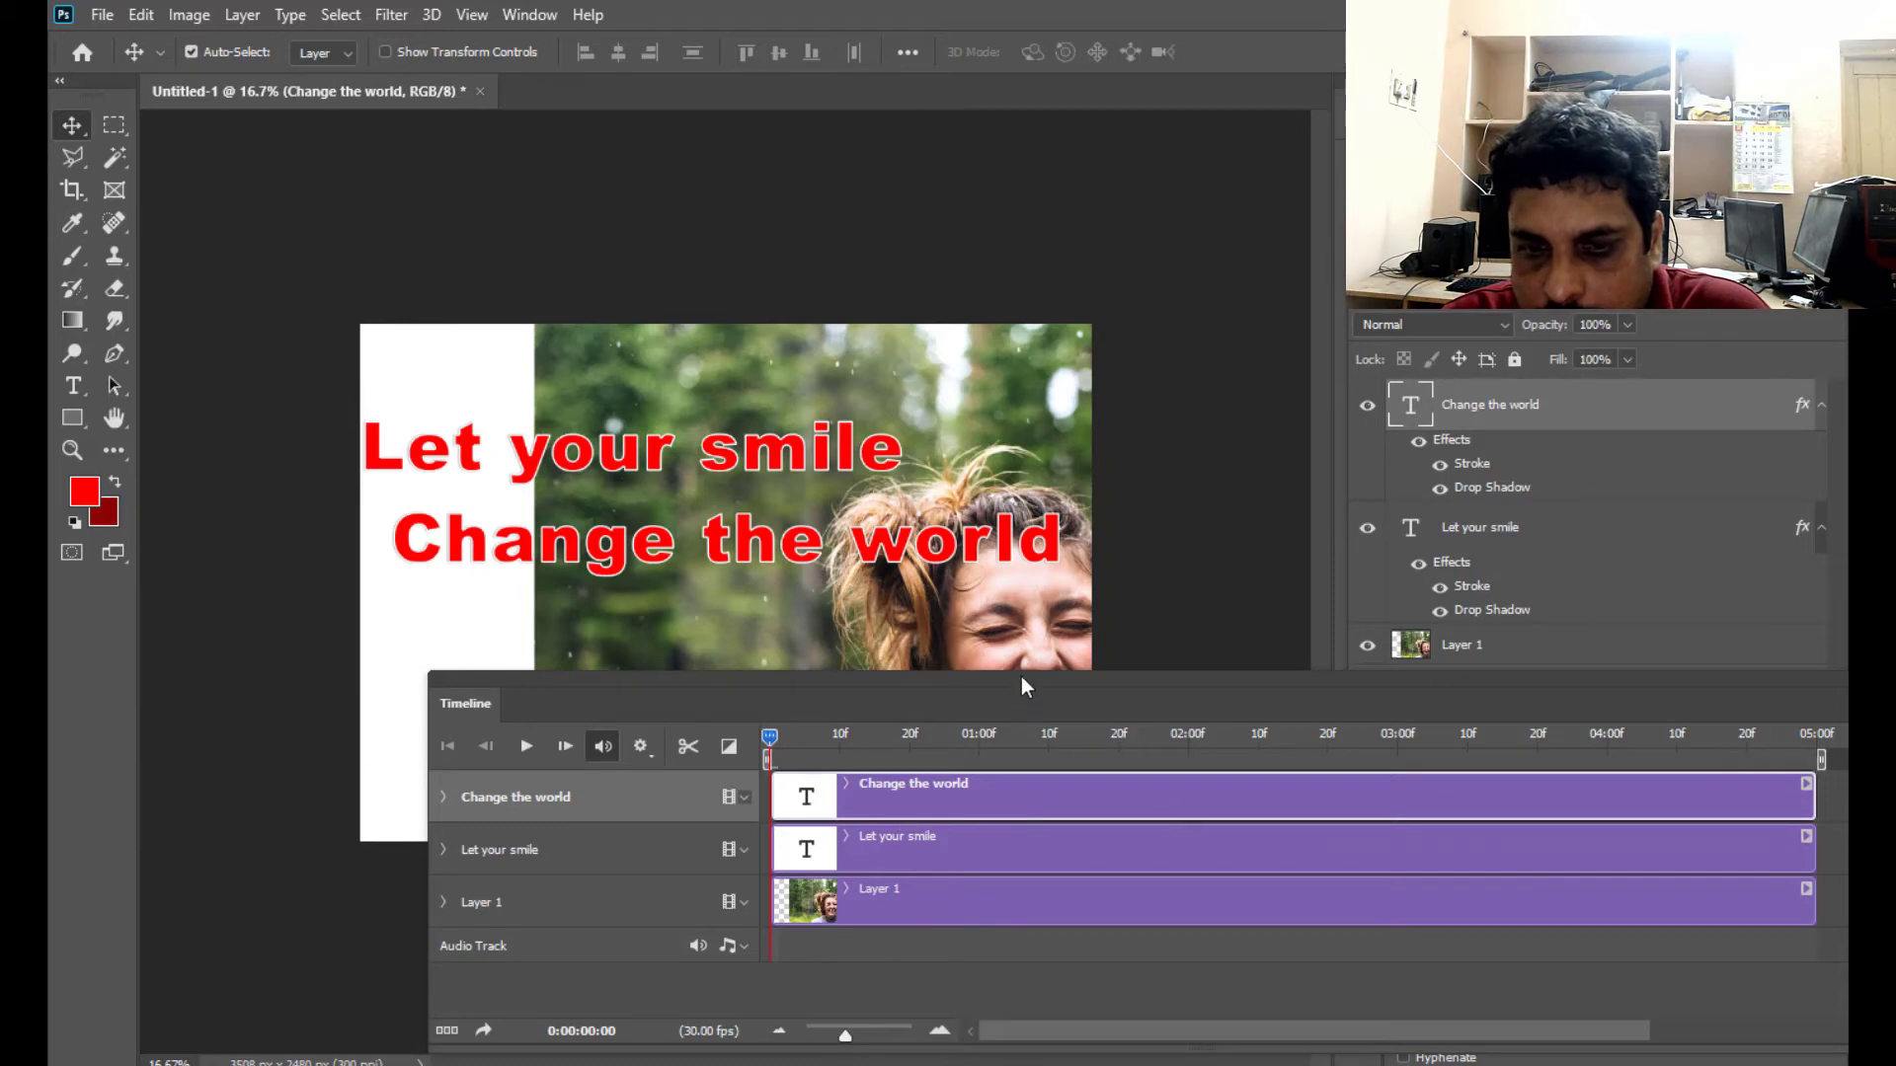
left_click_drag(1019, 678, 1010, 713)
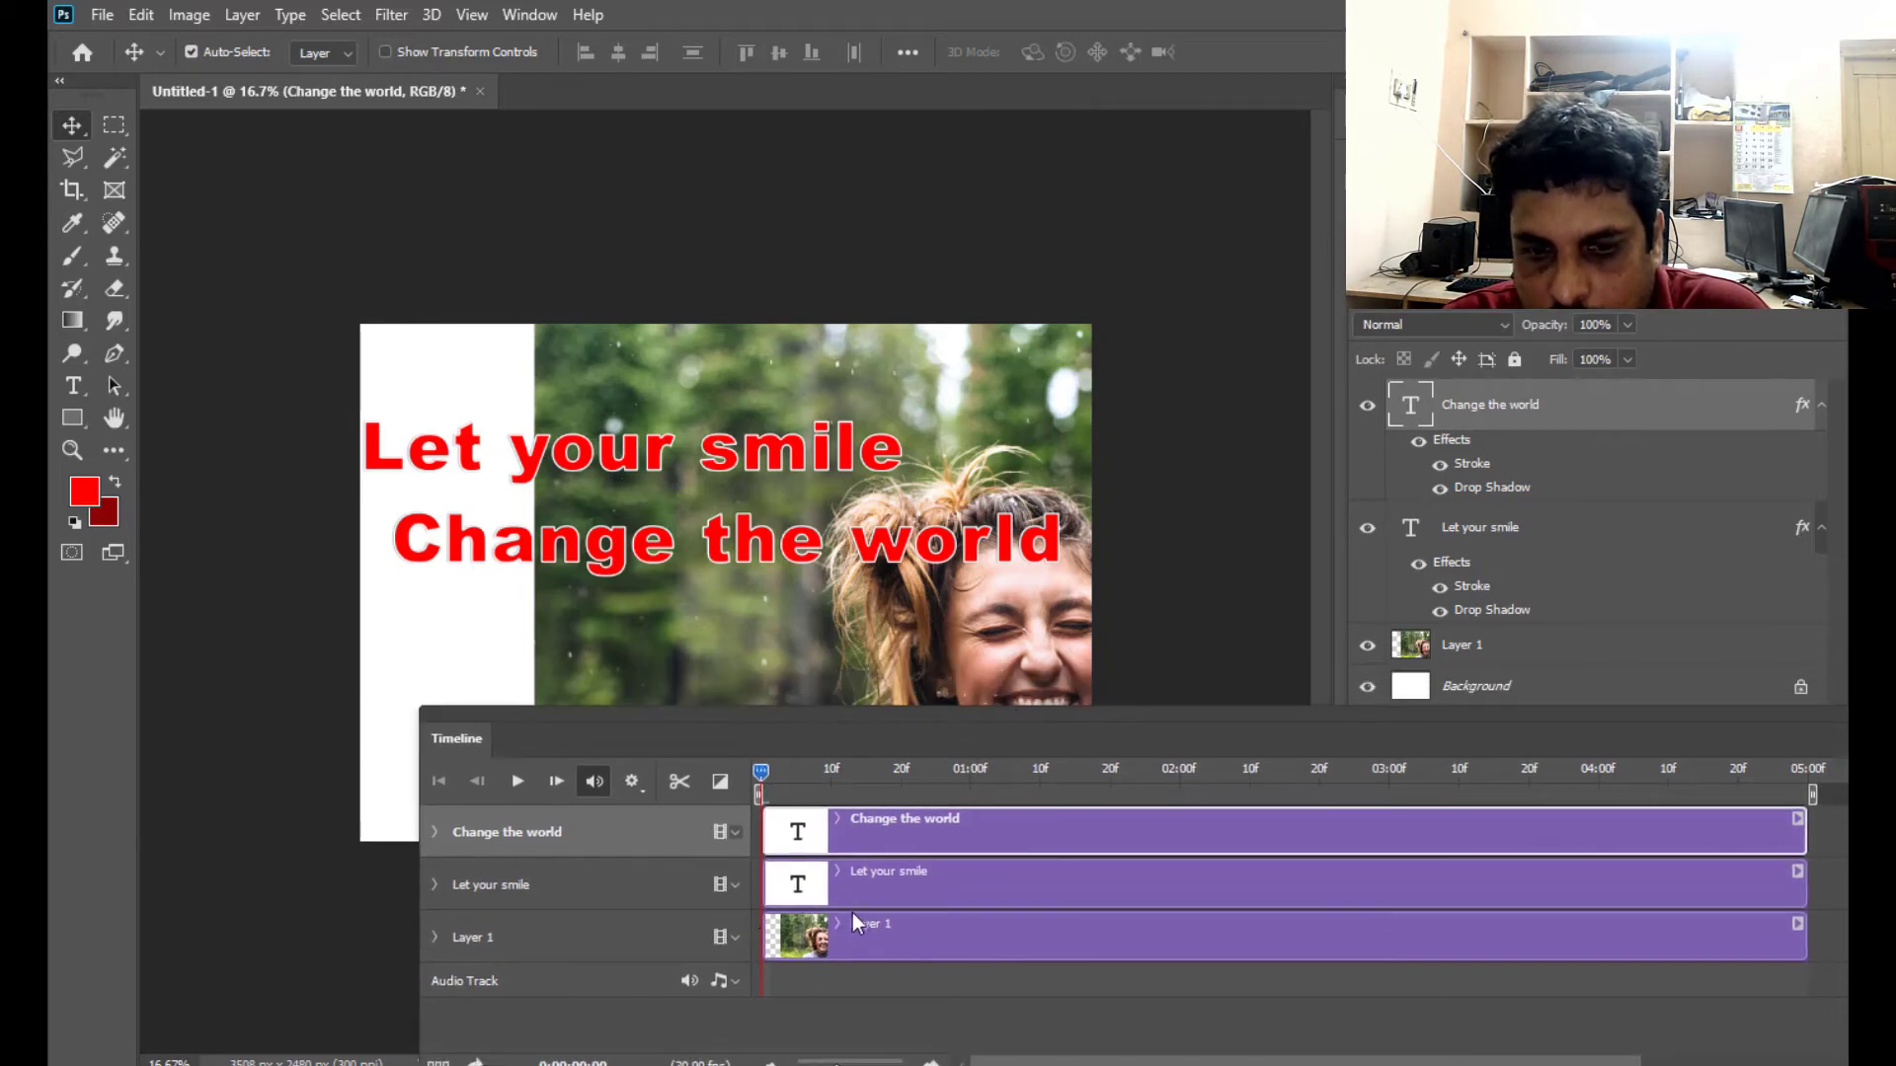
left_click_drag(907, 725, 965, 672)
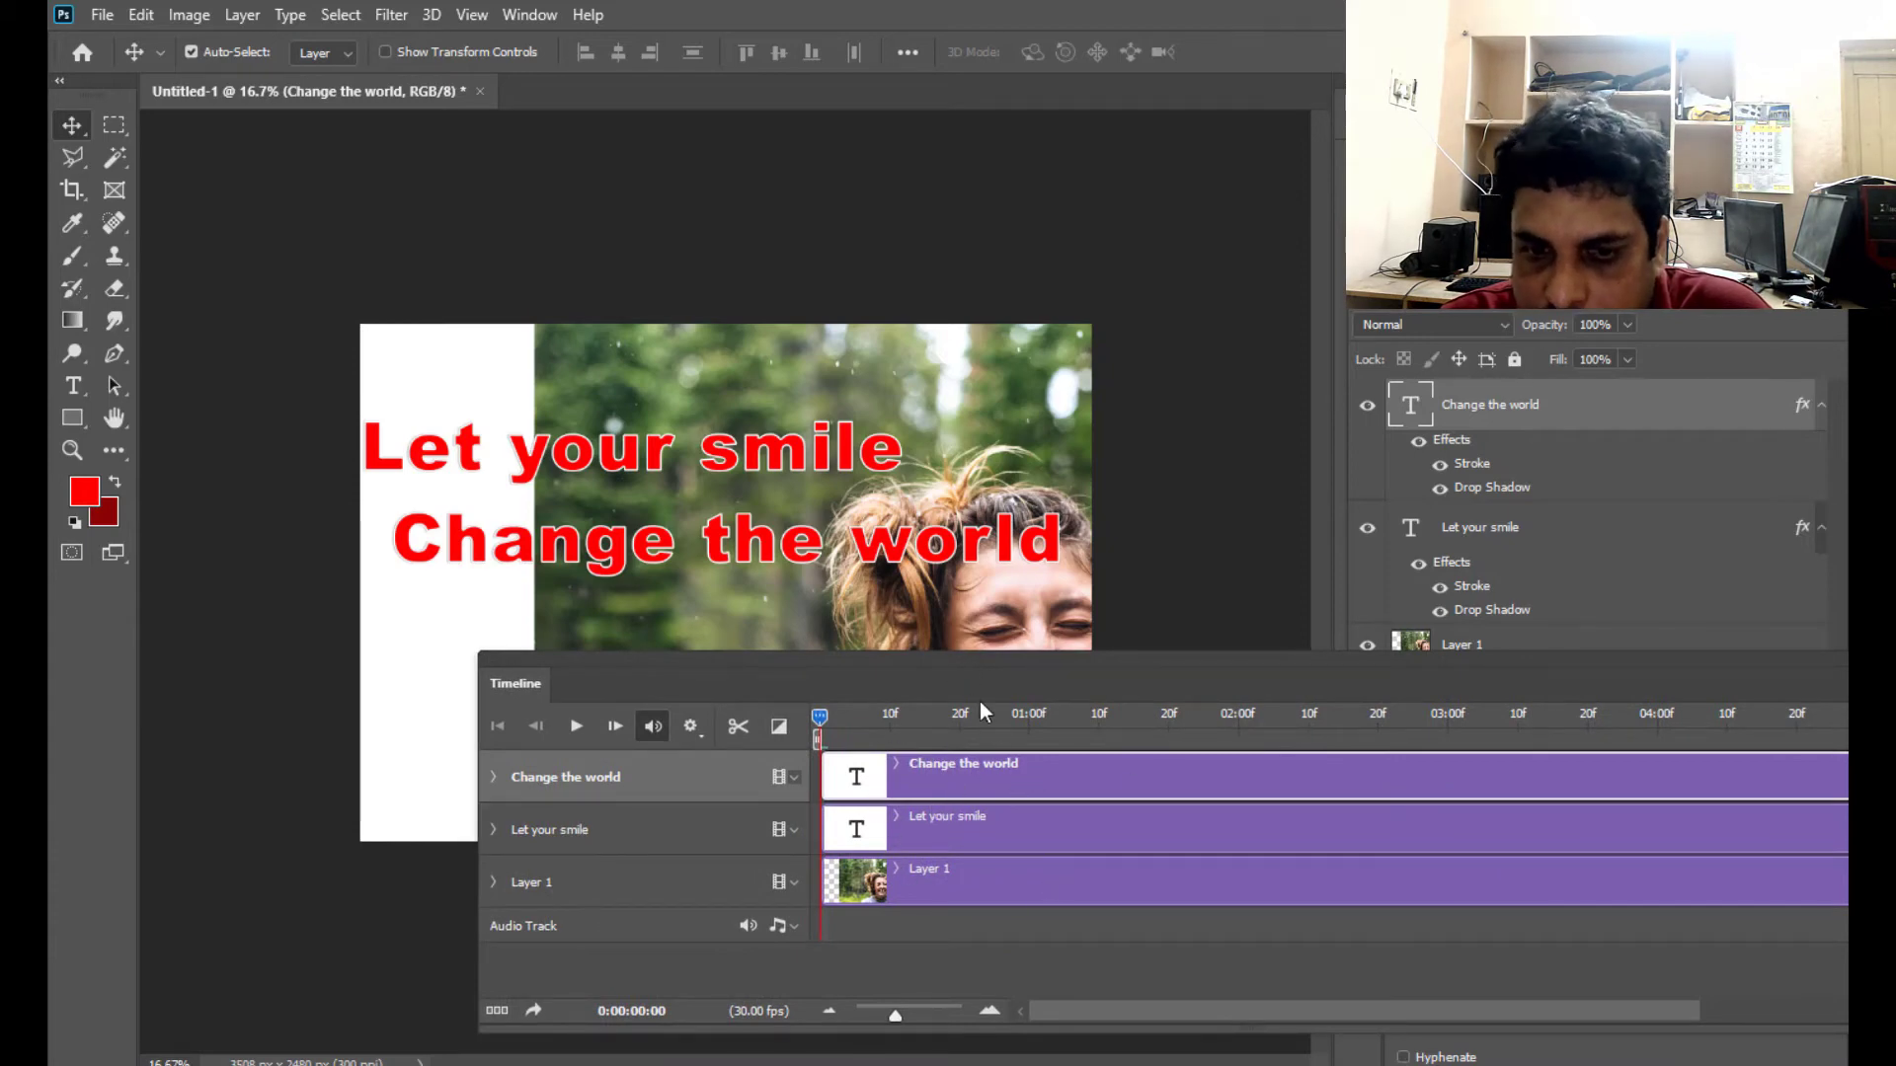
left_click_drag(936, 672, 870, 670)
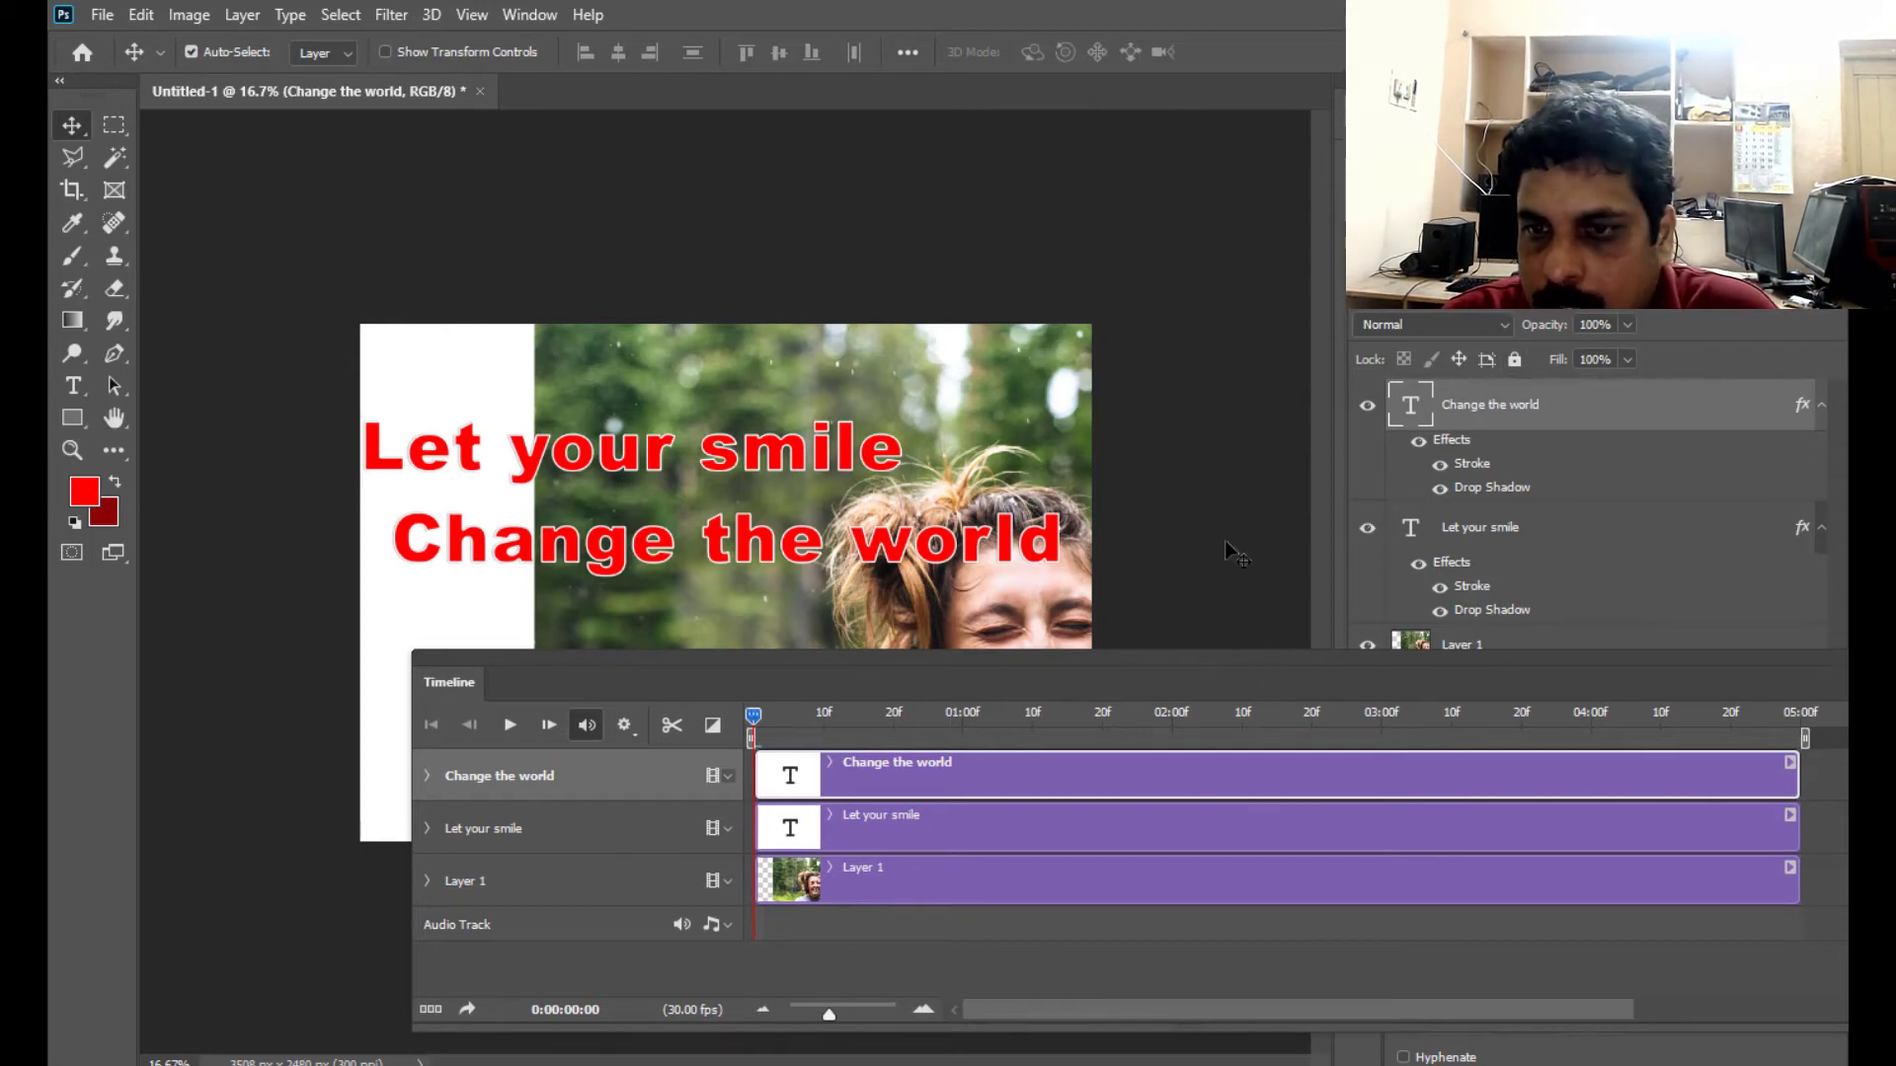
left_click_drag(1150, 669, 1214, 652)
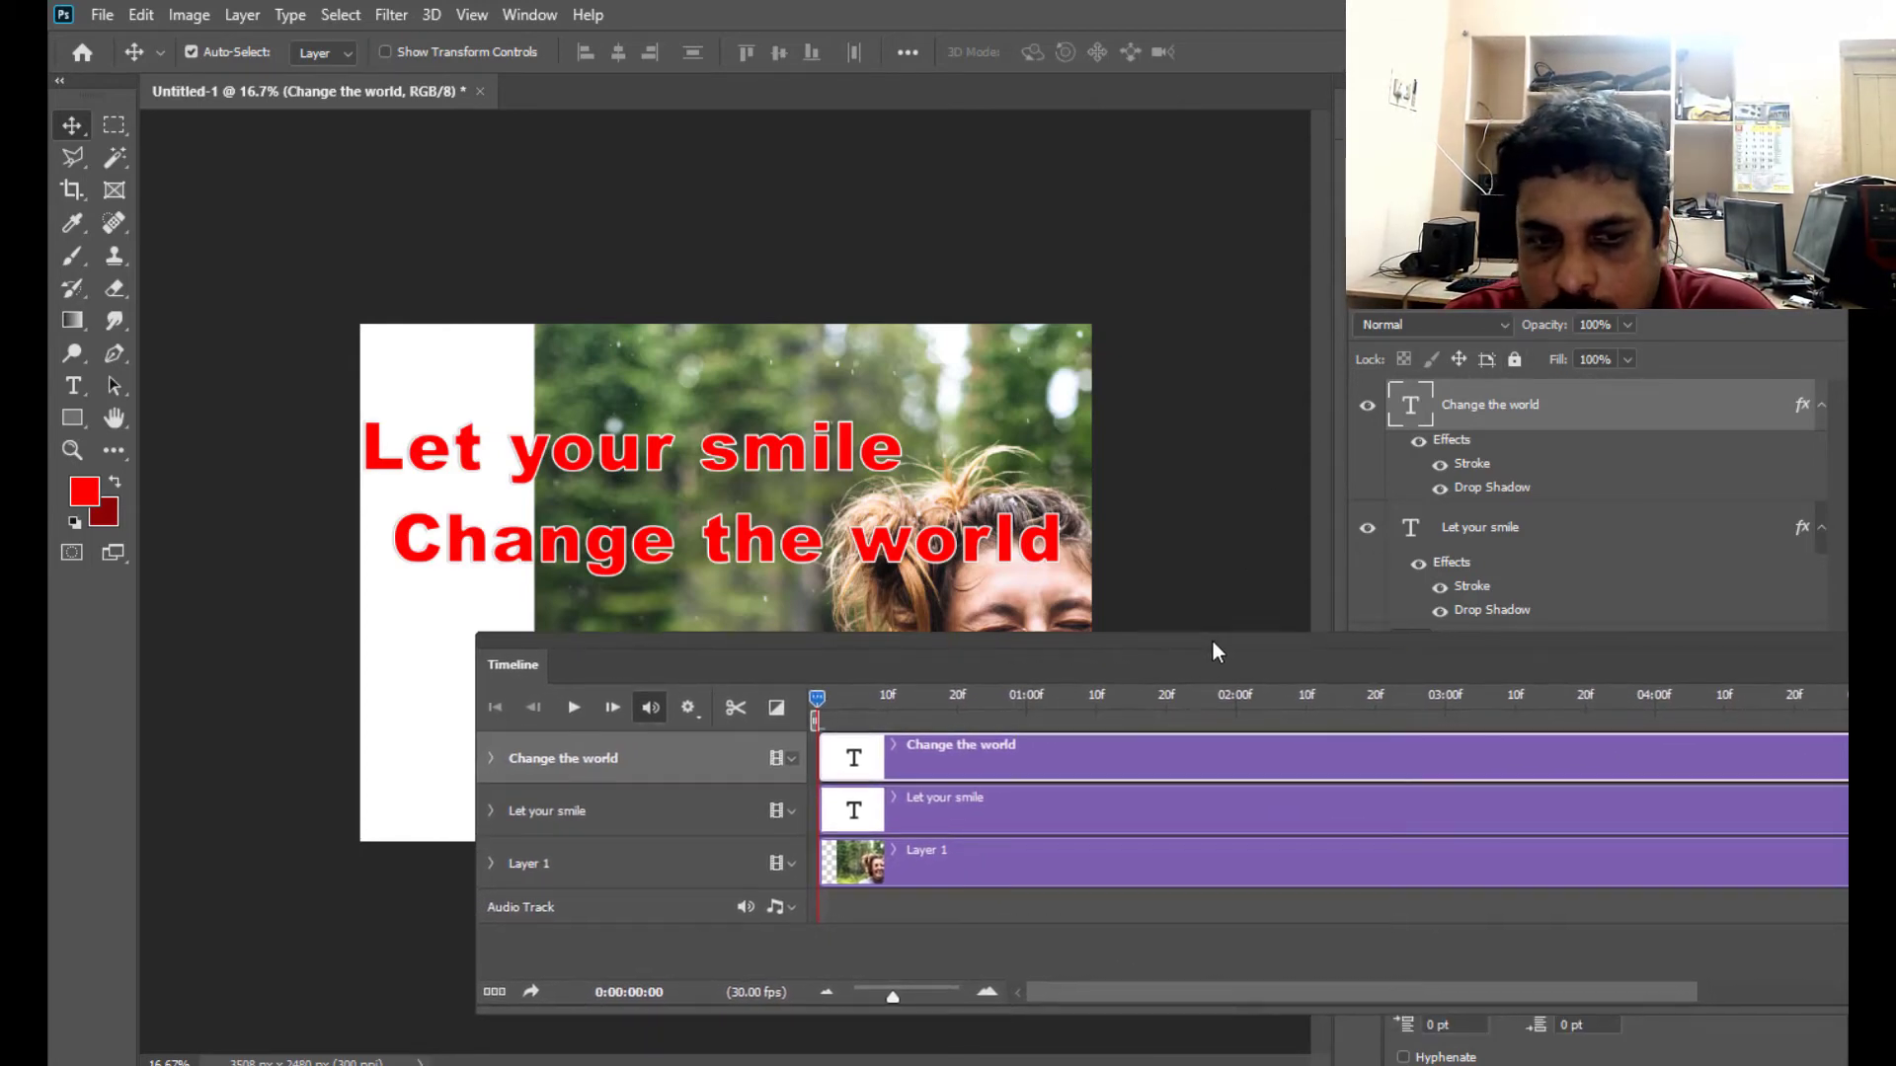
- Expand the "Change the world" track to show its keyframe properties, and reposition the Timeline panel so the whole clip up to 05:00 is in view
left_click_drag(748, 648, 810, 639)
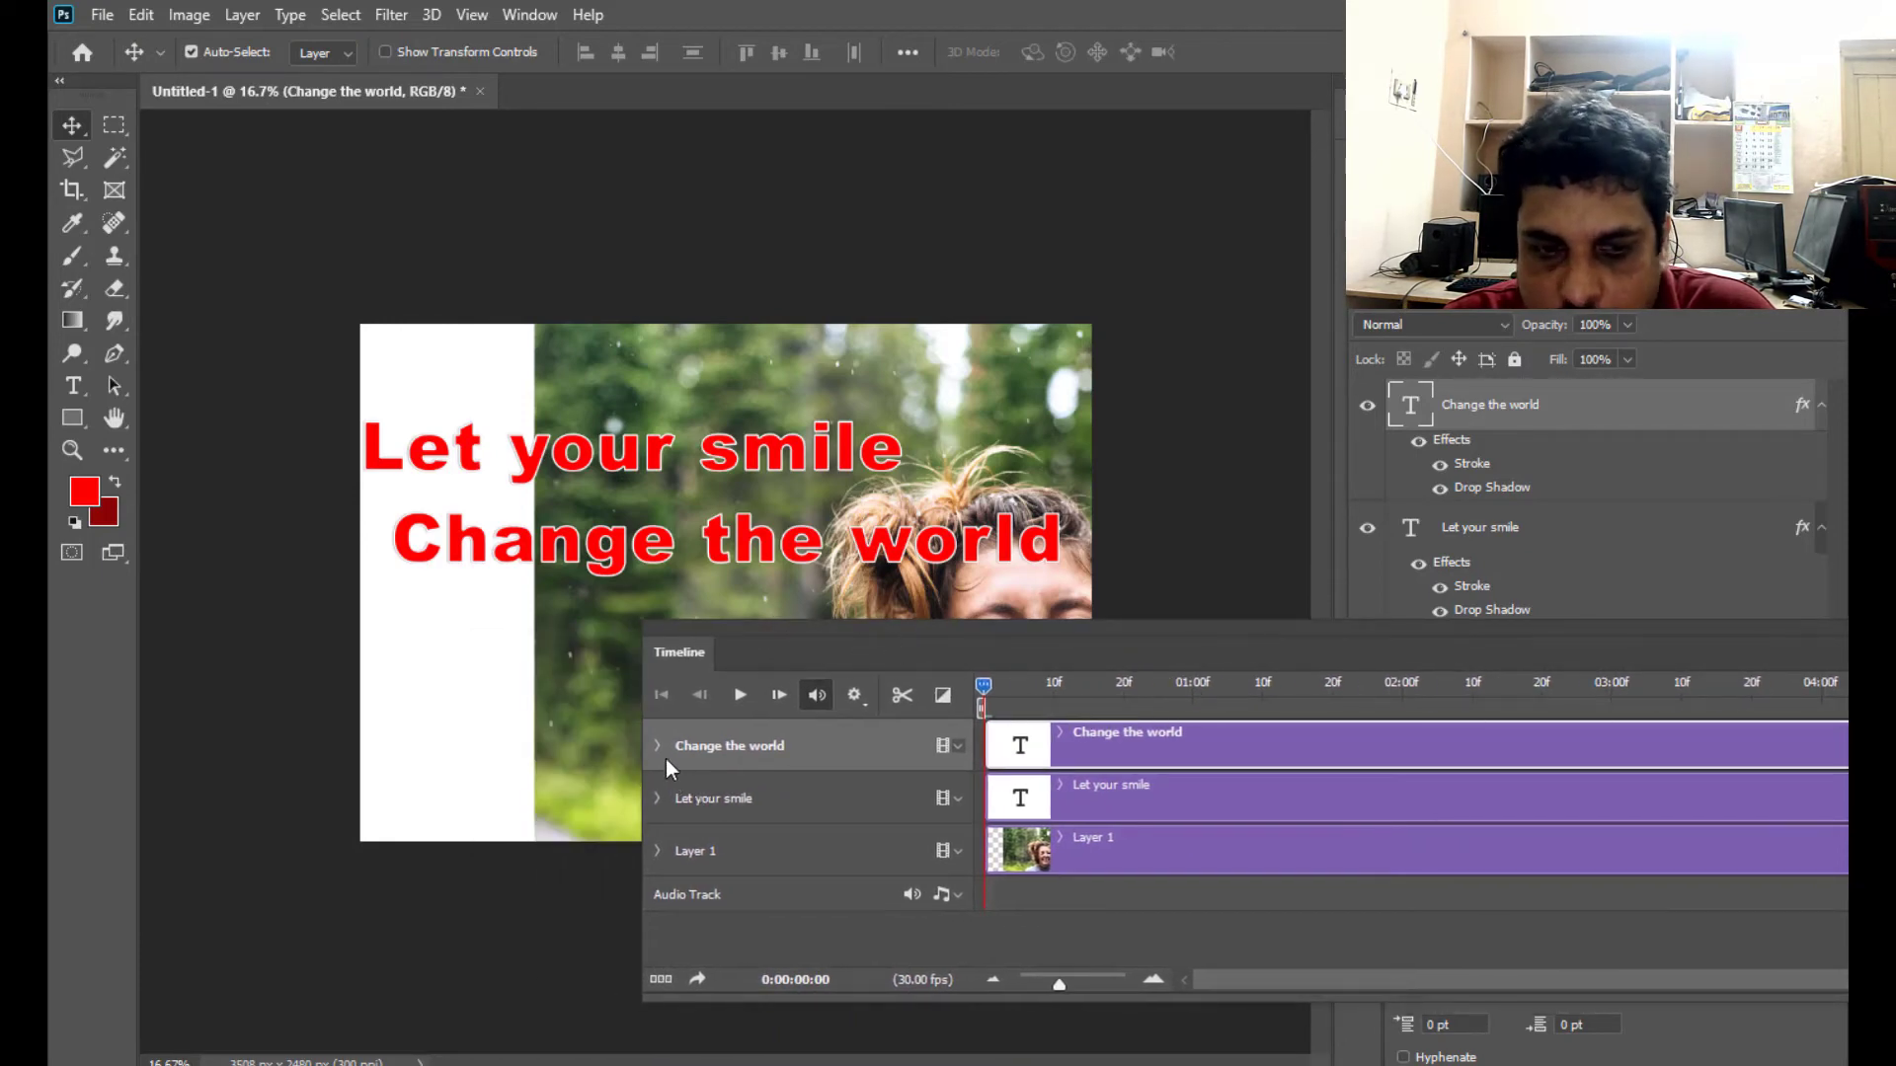
left_click(658, 747)
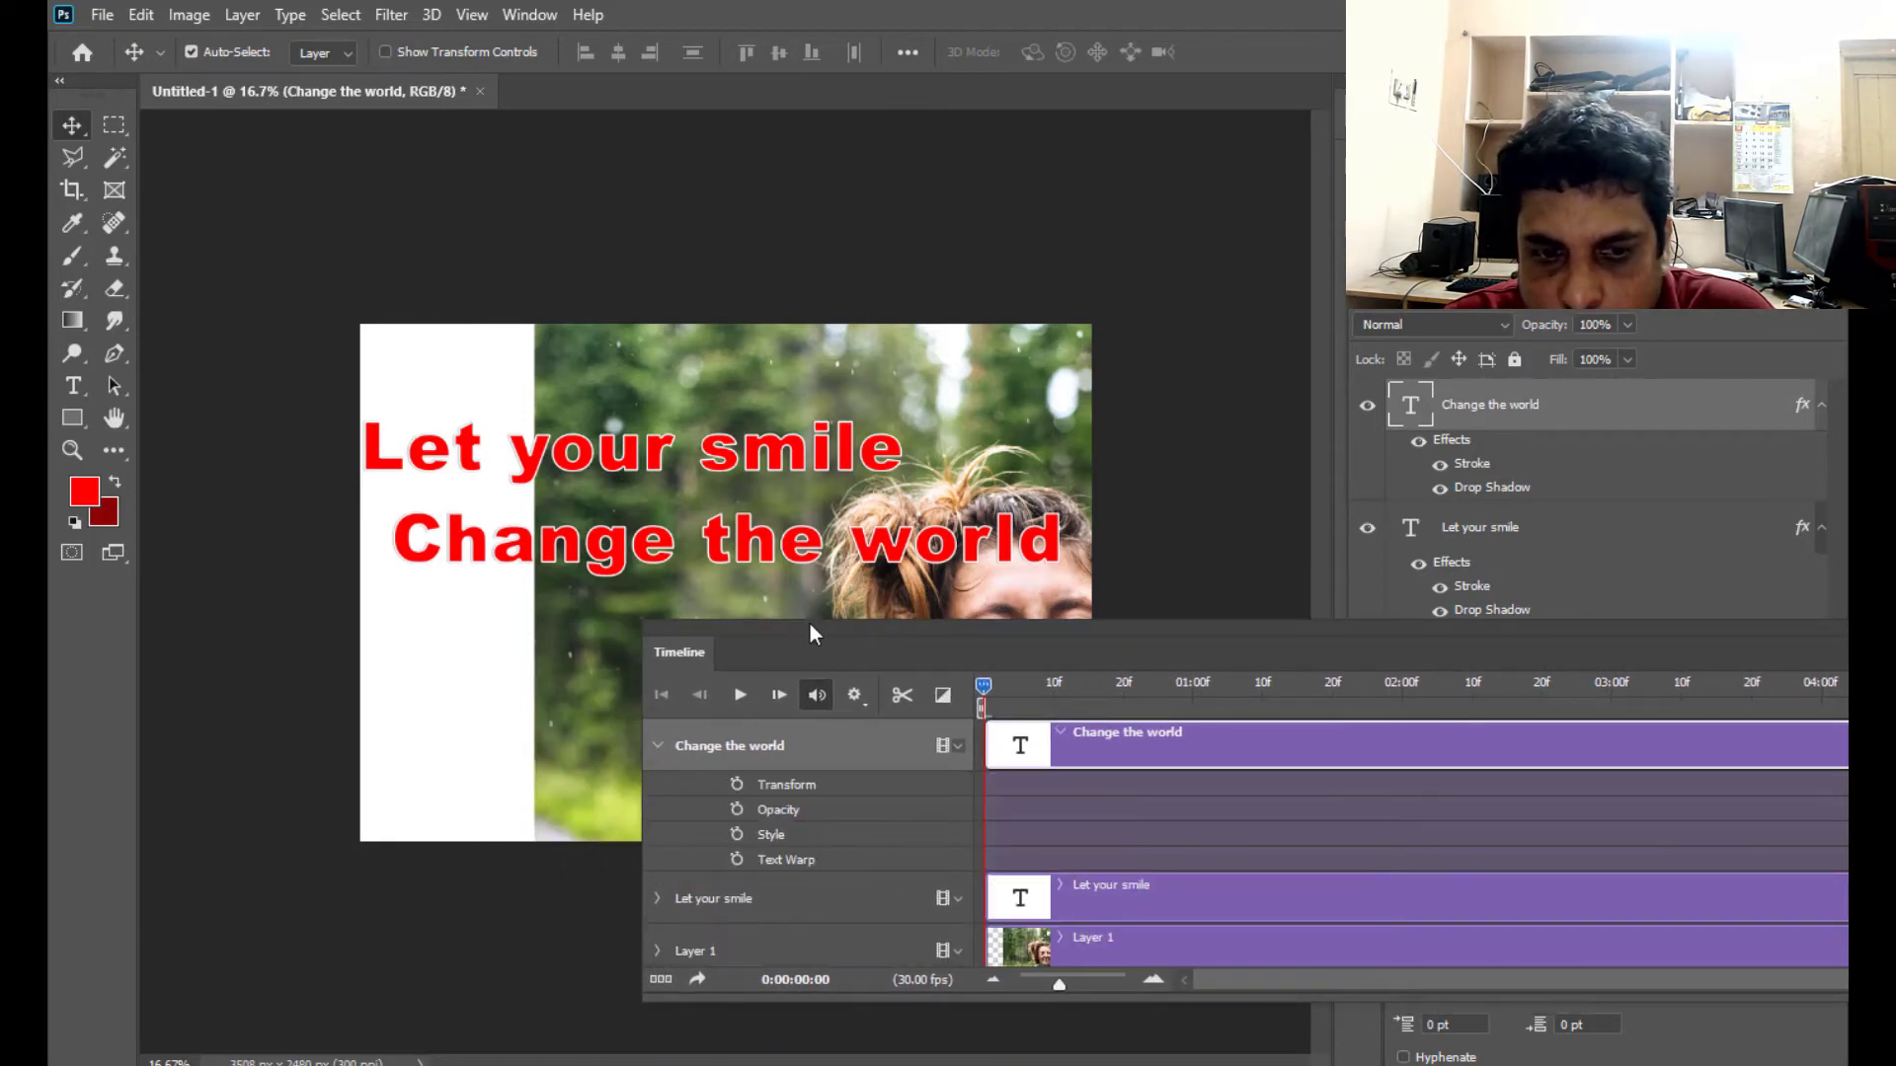
left_click_drag(805, 633, 1087, 583)
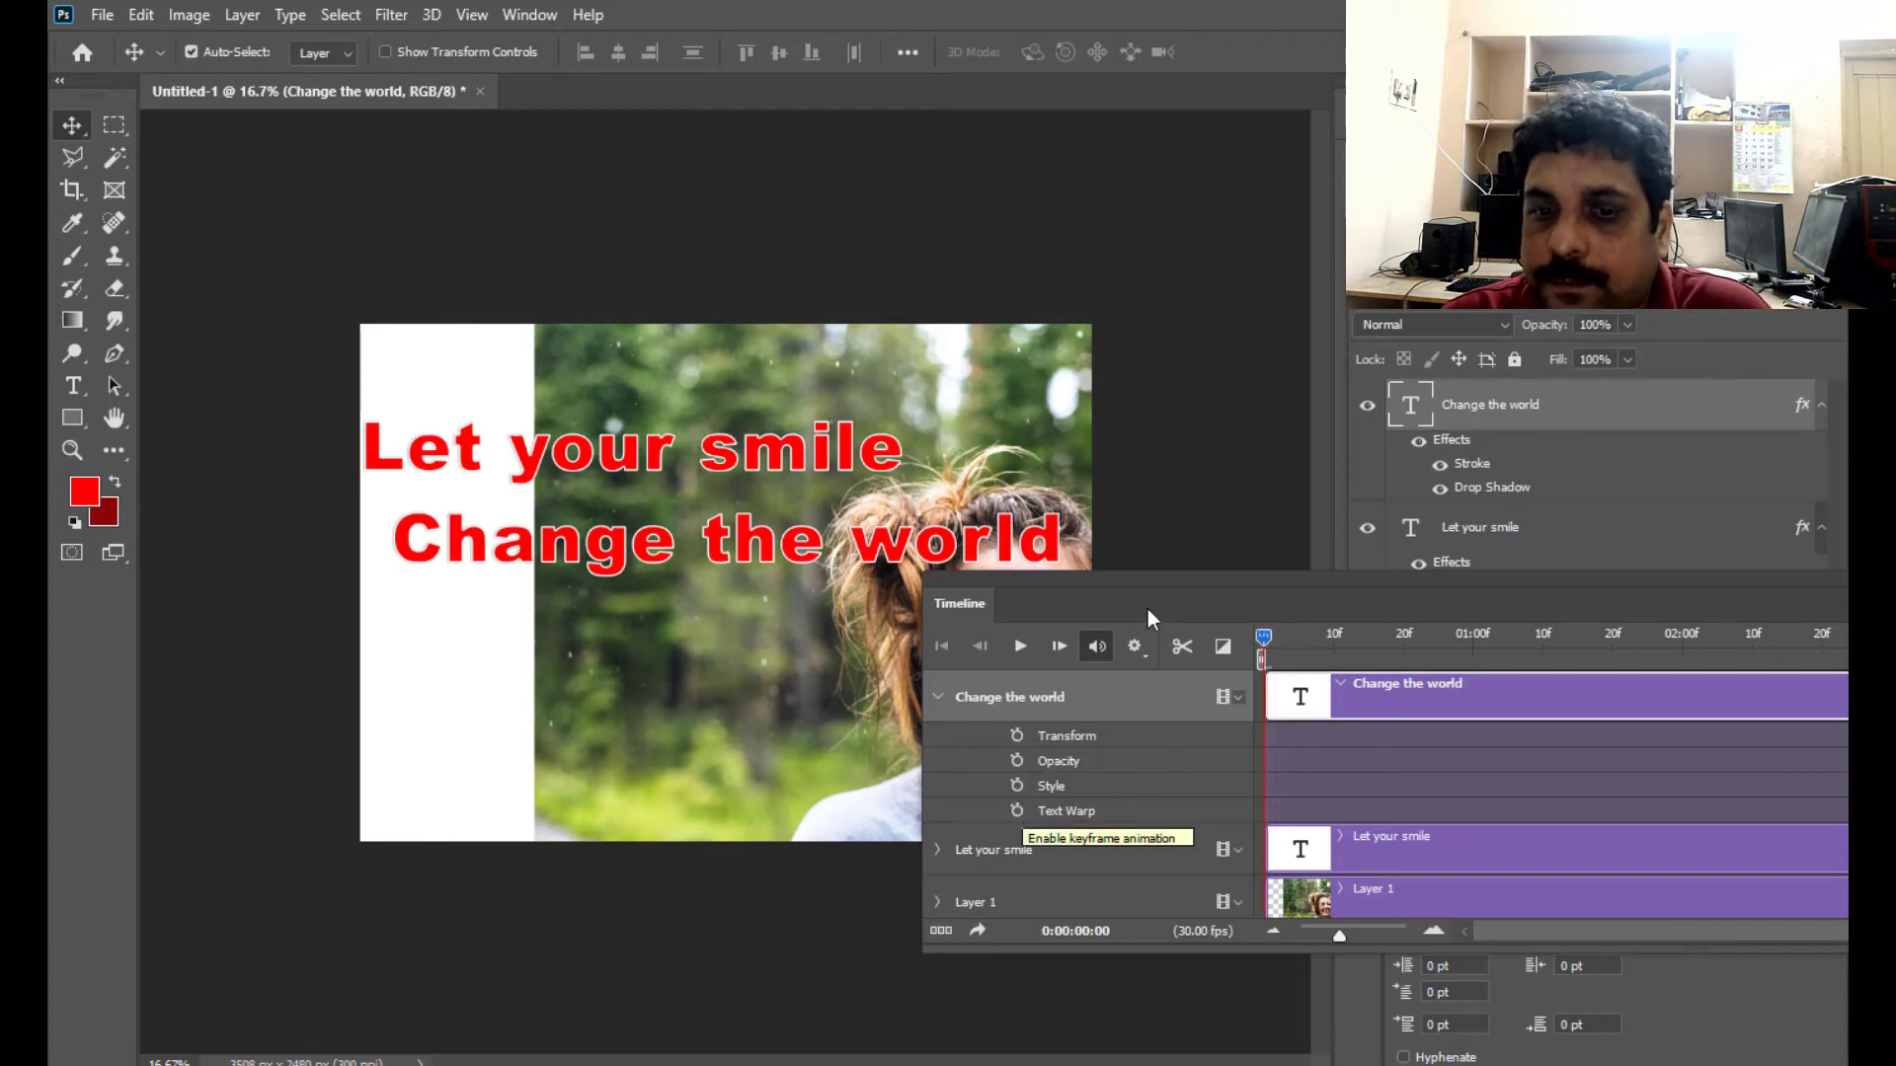
left_click_drag(1151, 573, 1007, 423)
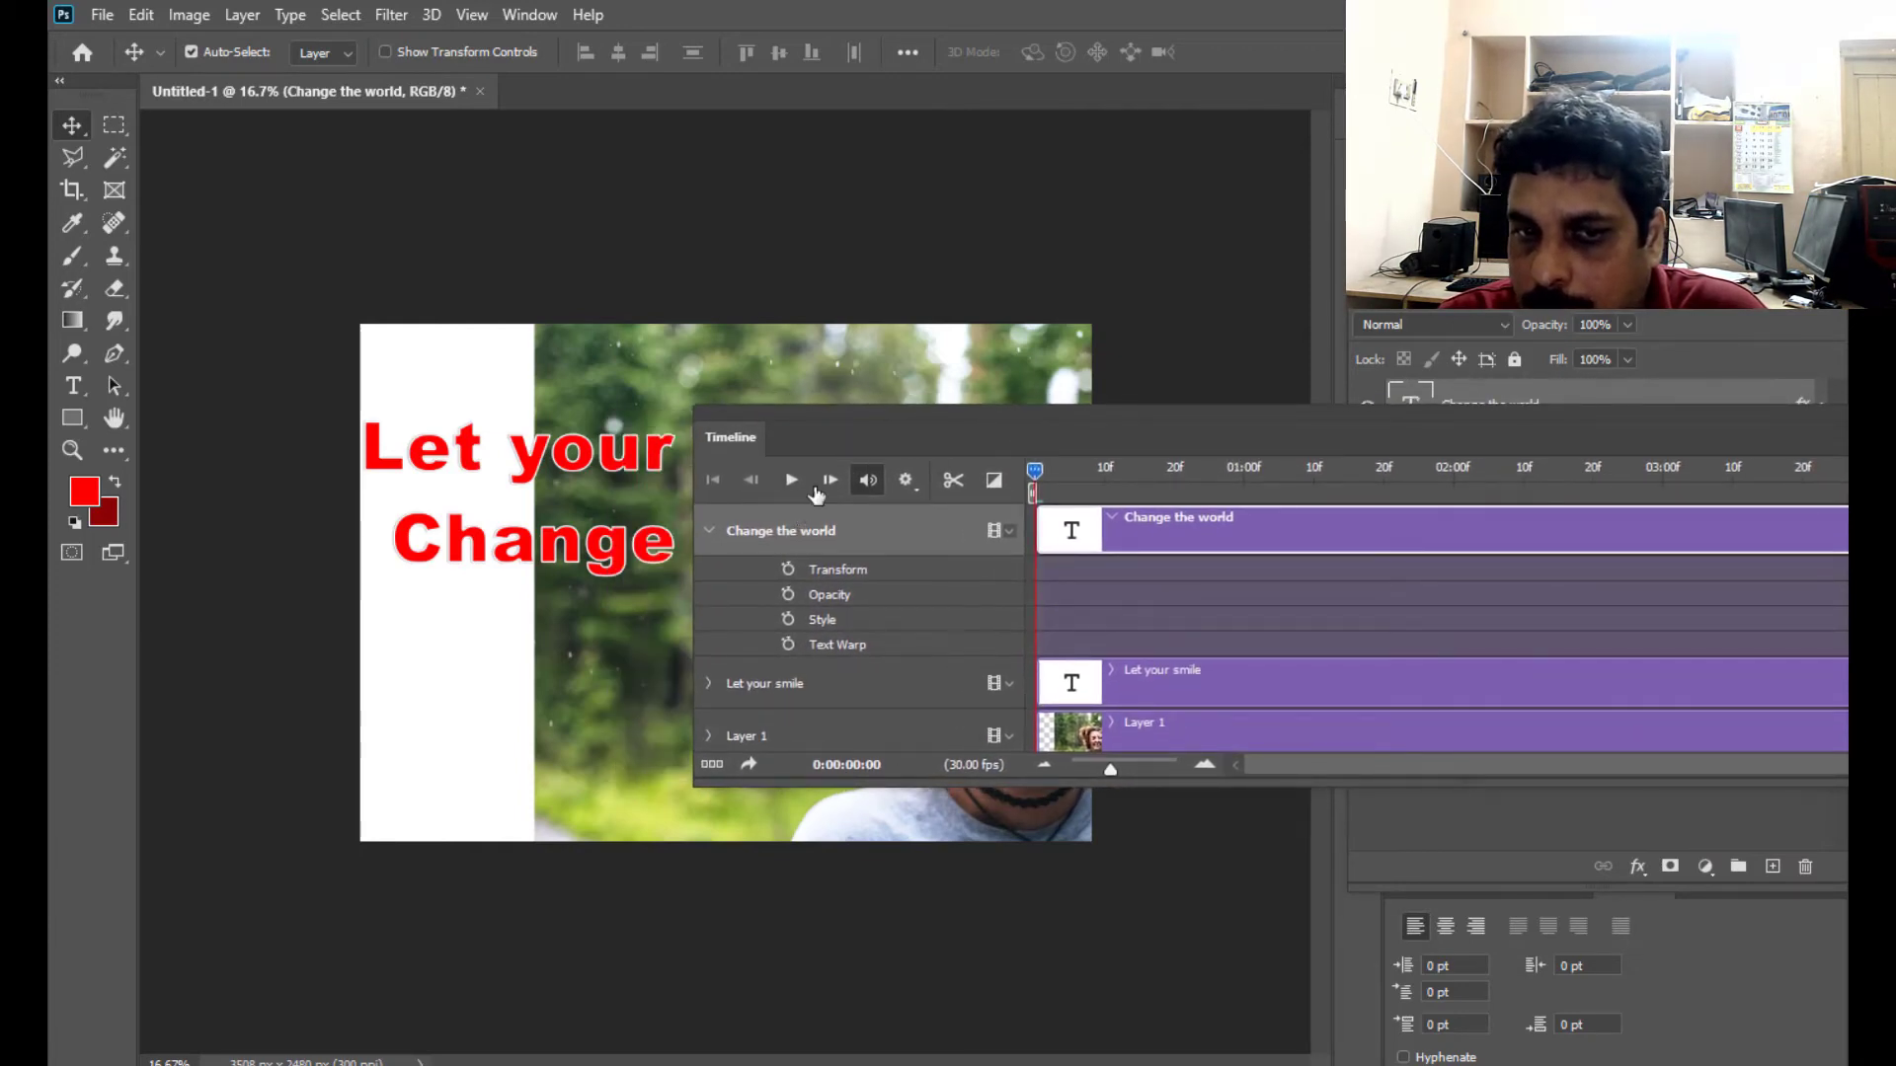
left_click_drag(970, 409, 642, 435)
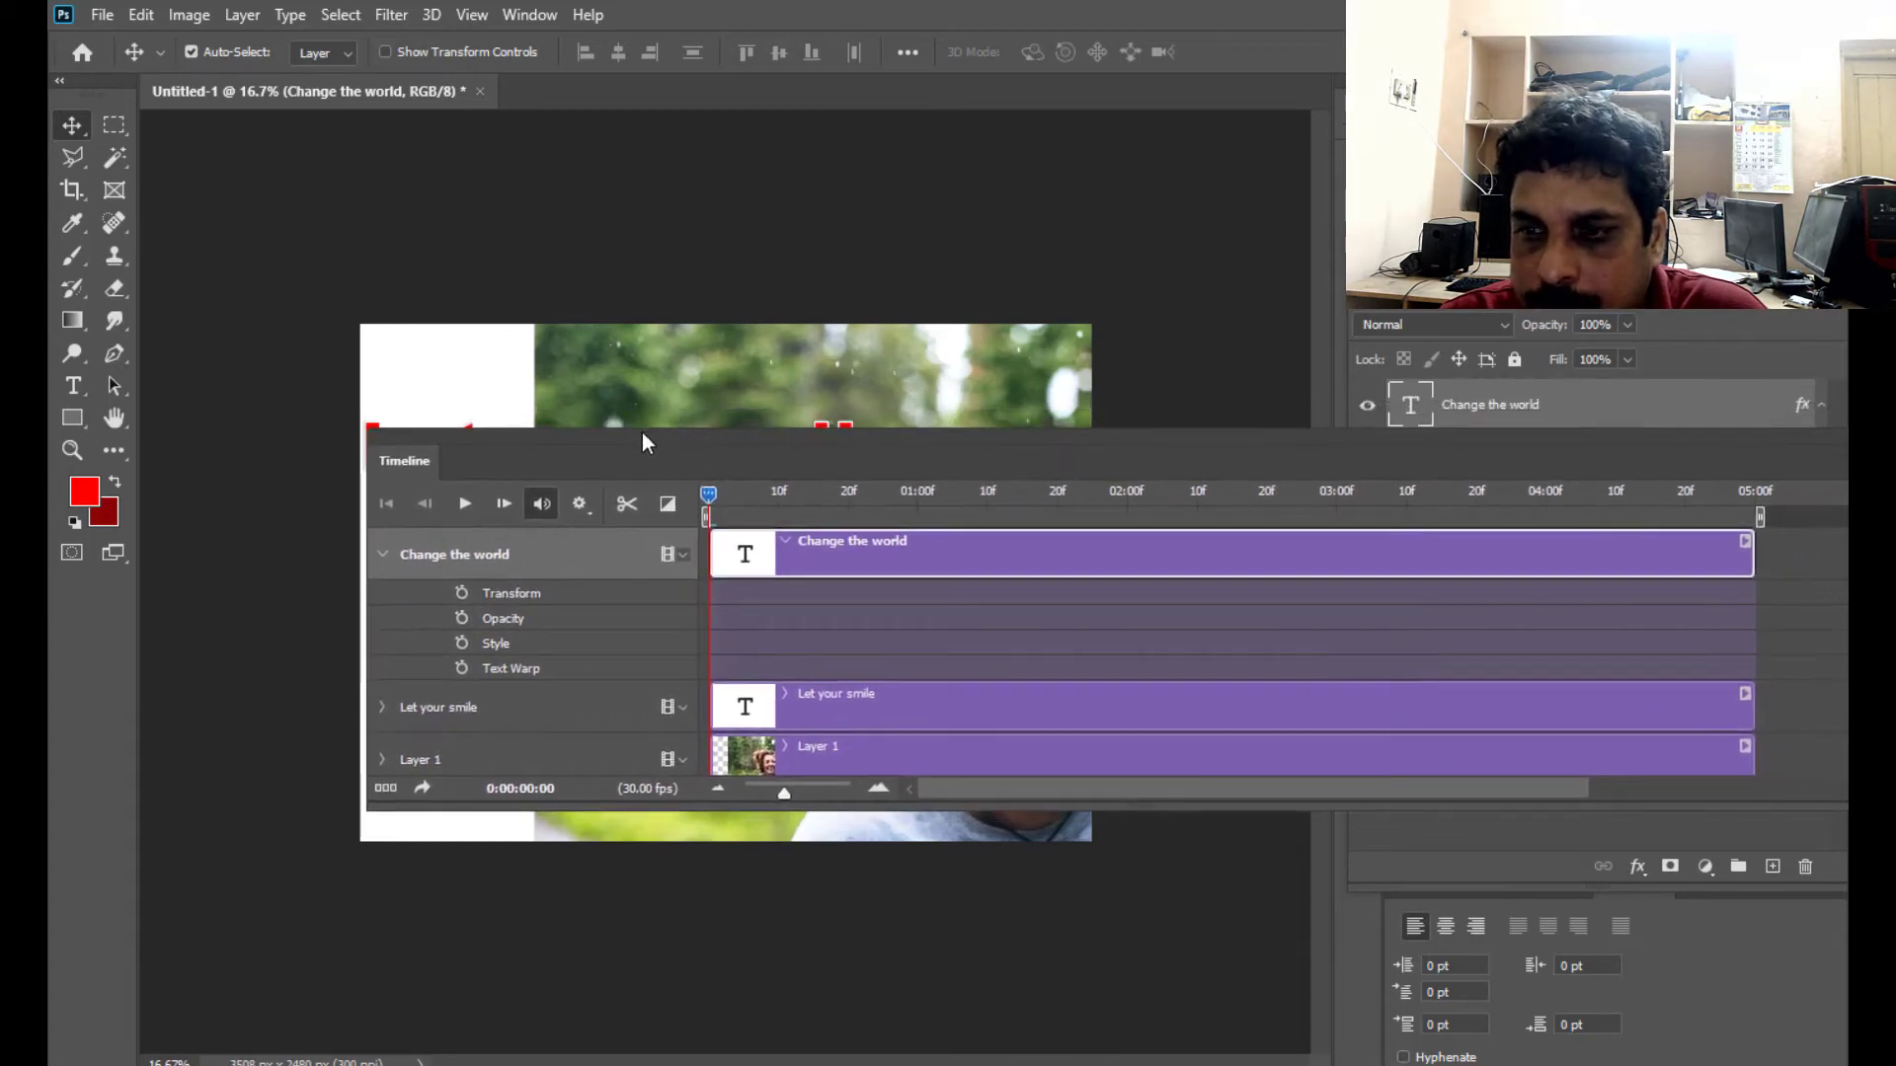
left_click_drag(1466, 436, 1360, 469)
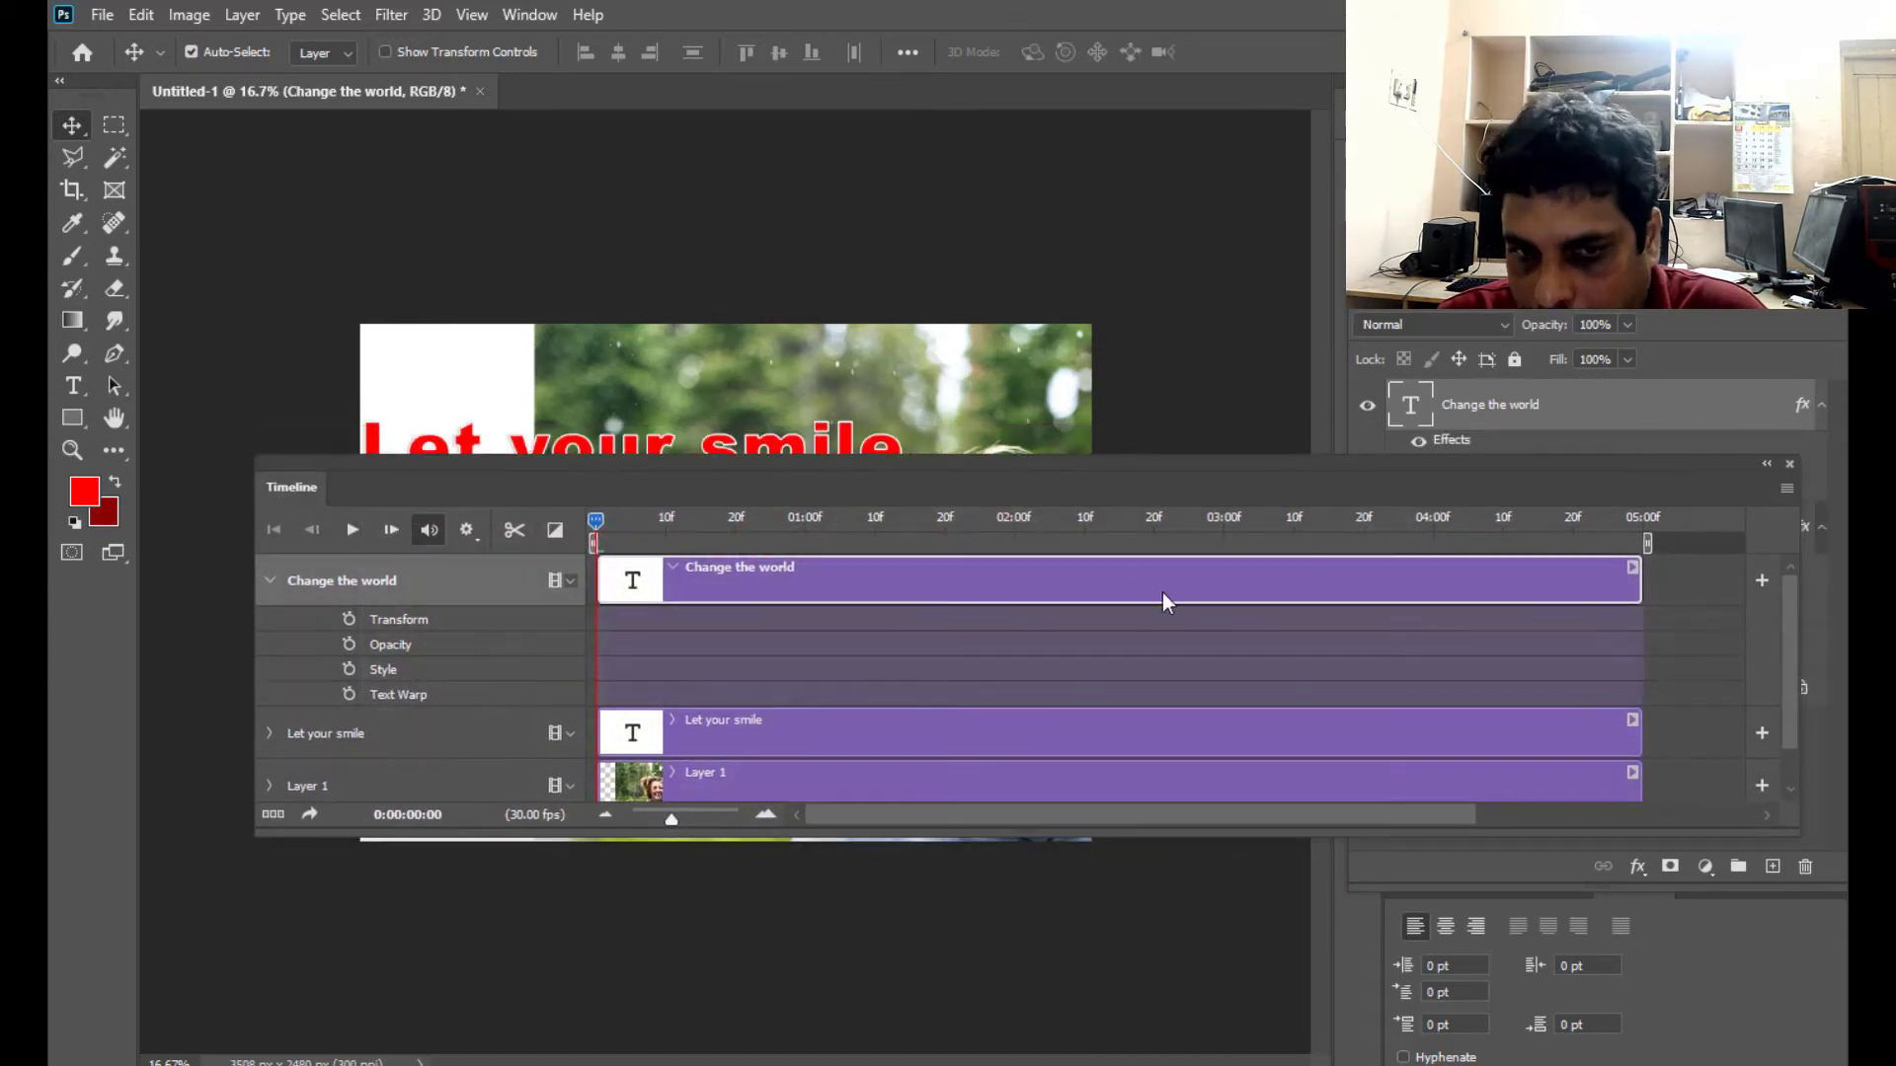
left_click_drag(1204, 466, 1166, 489)
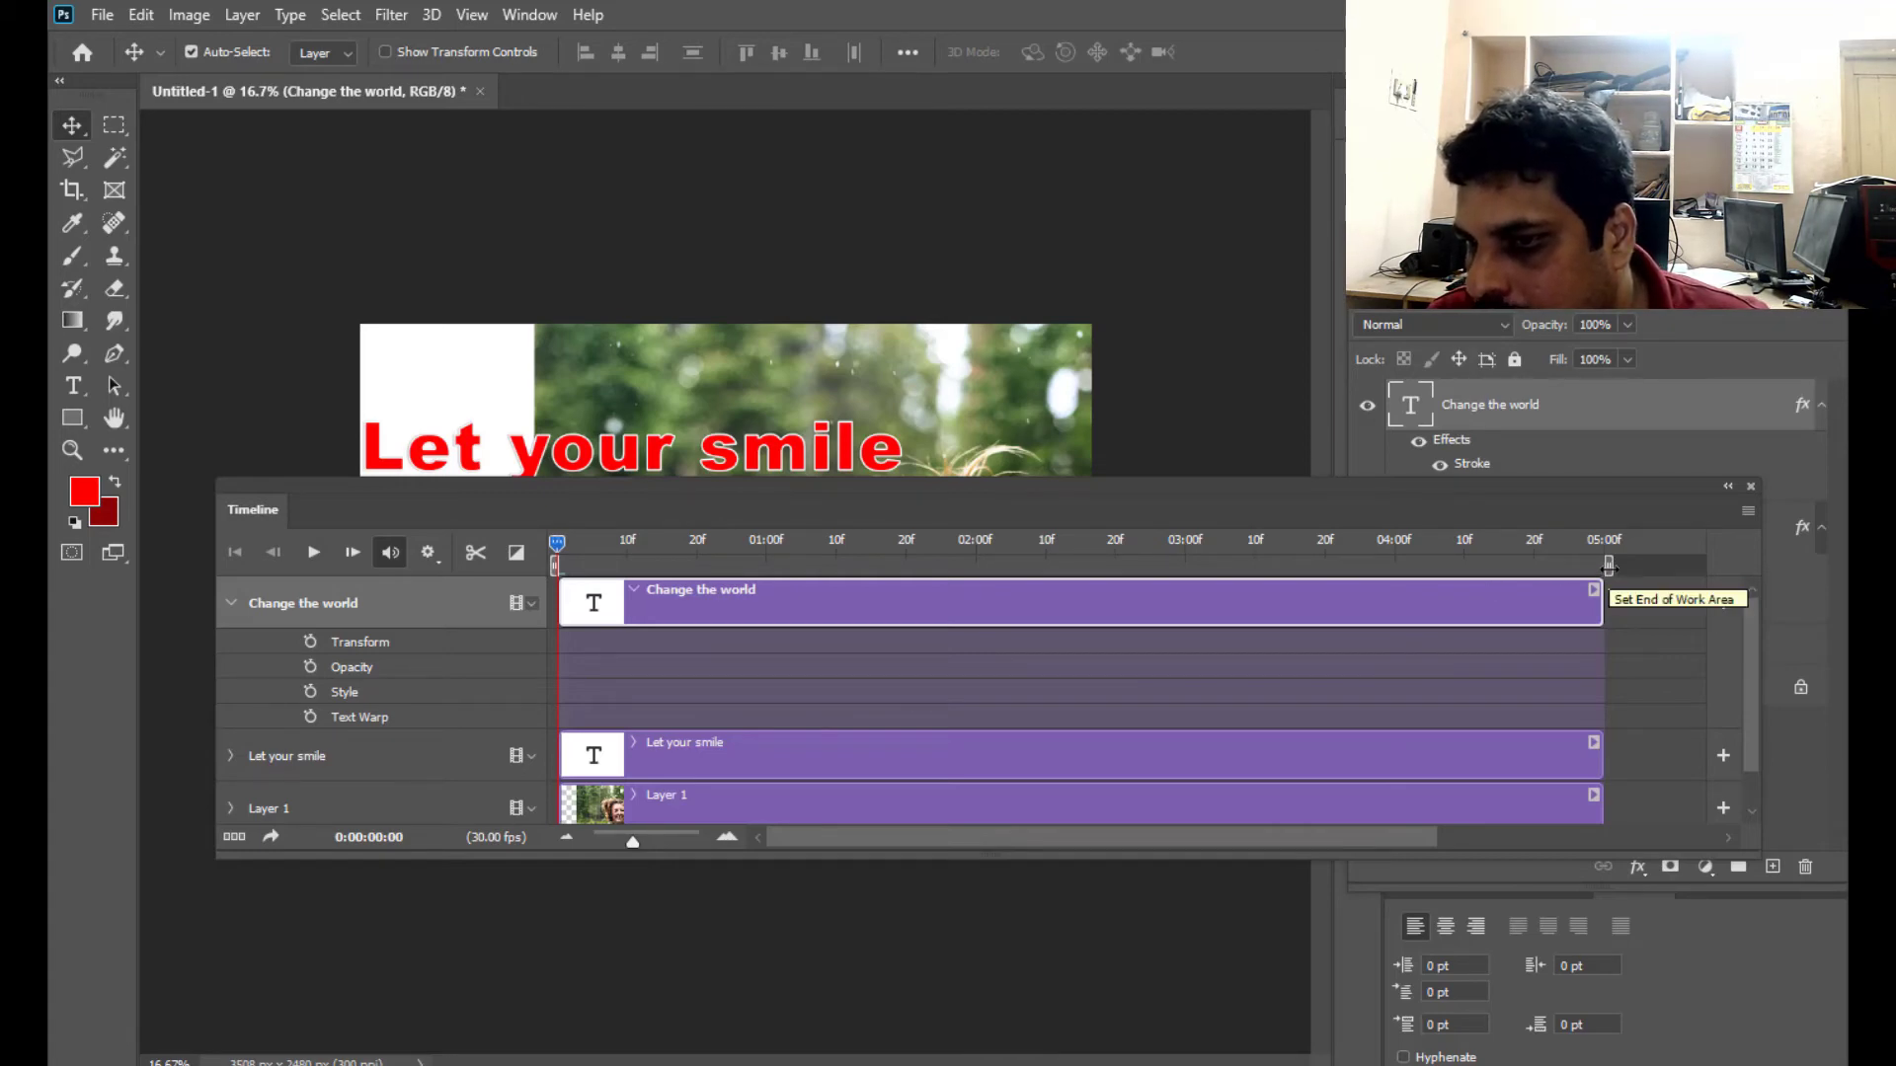
- Move the end of the work area slightly before the 05:00 mark and adjust the timeline scale to show 10-frame divisions
mouse_move(1607, 567)
left_mouse_down()
mouse_move(933, 570)
mouse_move(1592, 602)
left_mouse_up()
left_click_drag(726, 489, 928, 530)
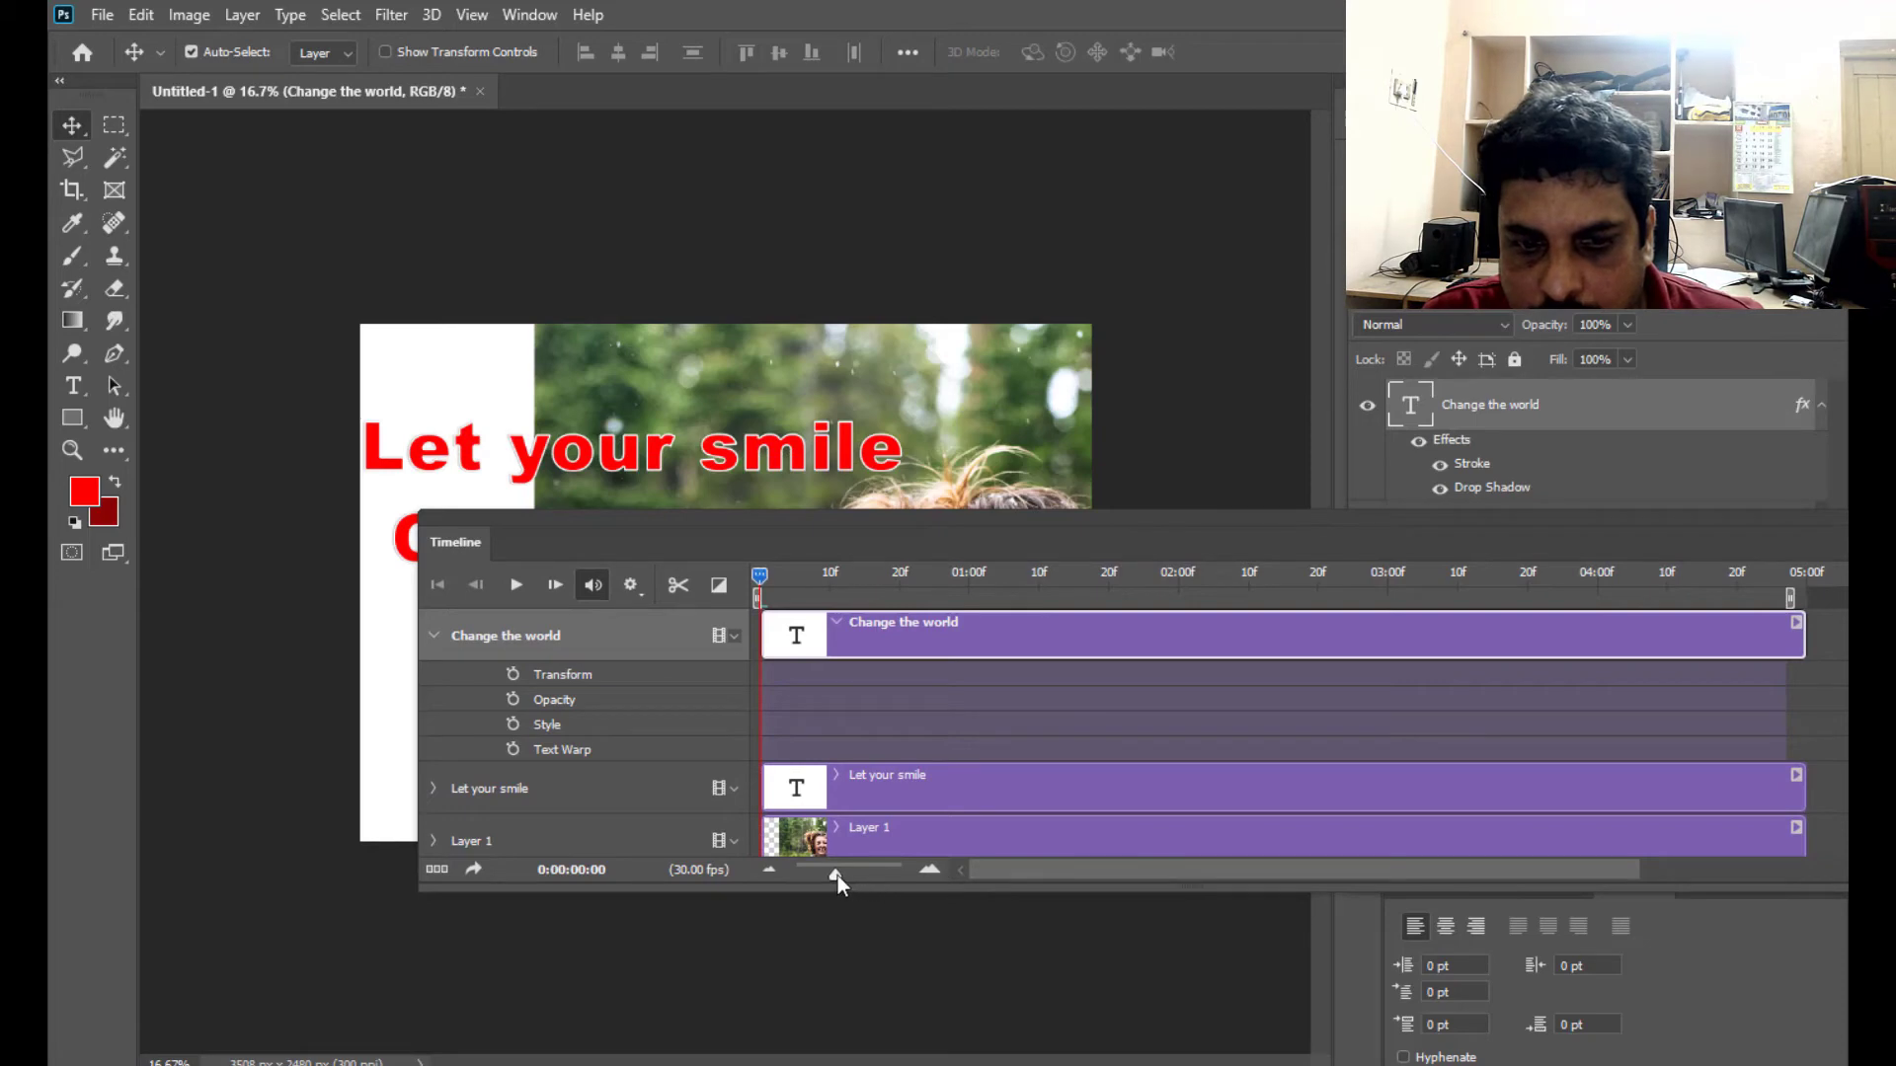
left_click_drag(837, 874, 823, 874)
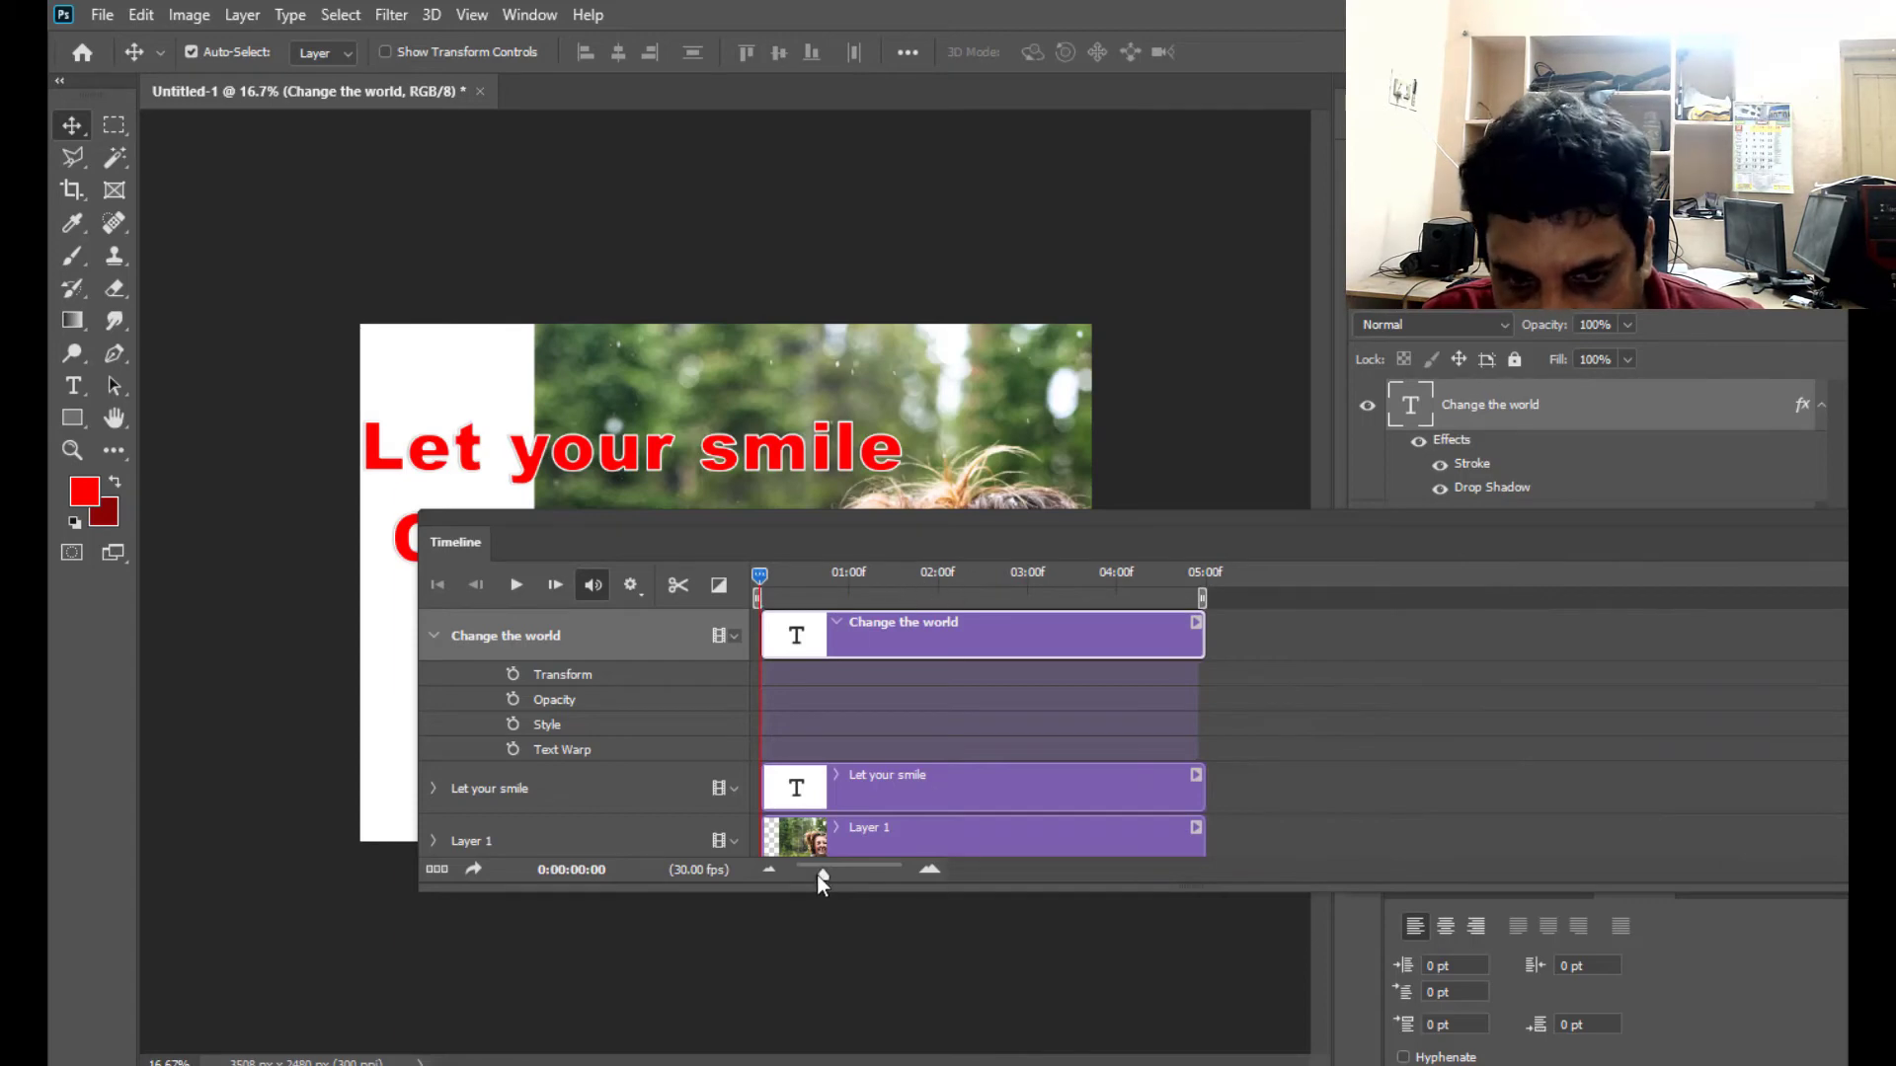
left_click_drag(823, 874, 833, 874)
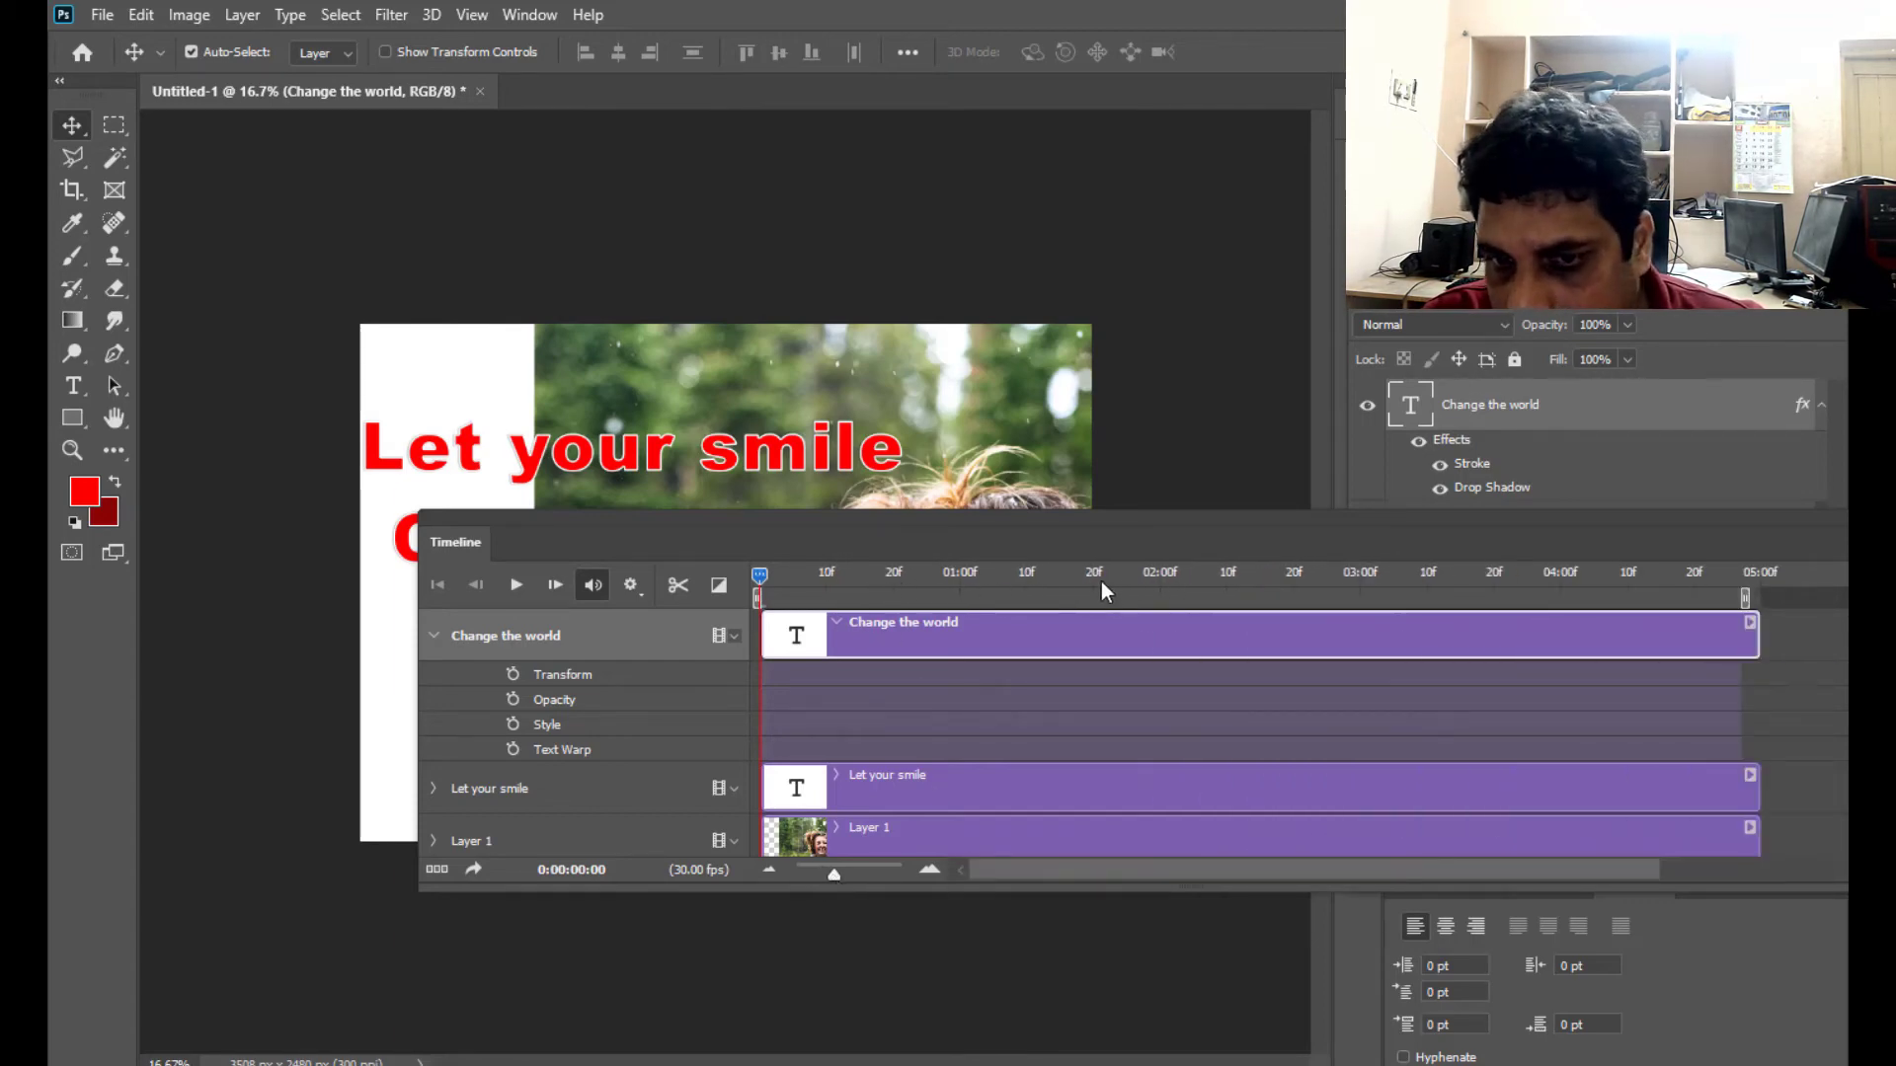
left_click_drag(999, 516, 957, 543)
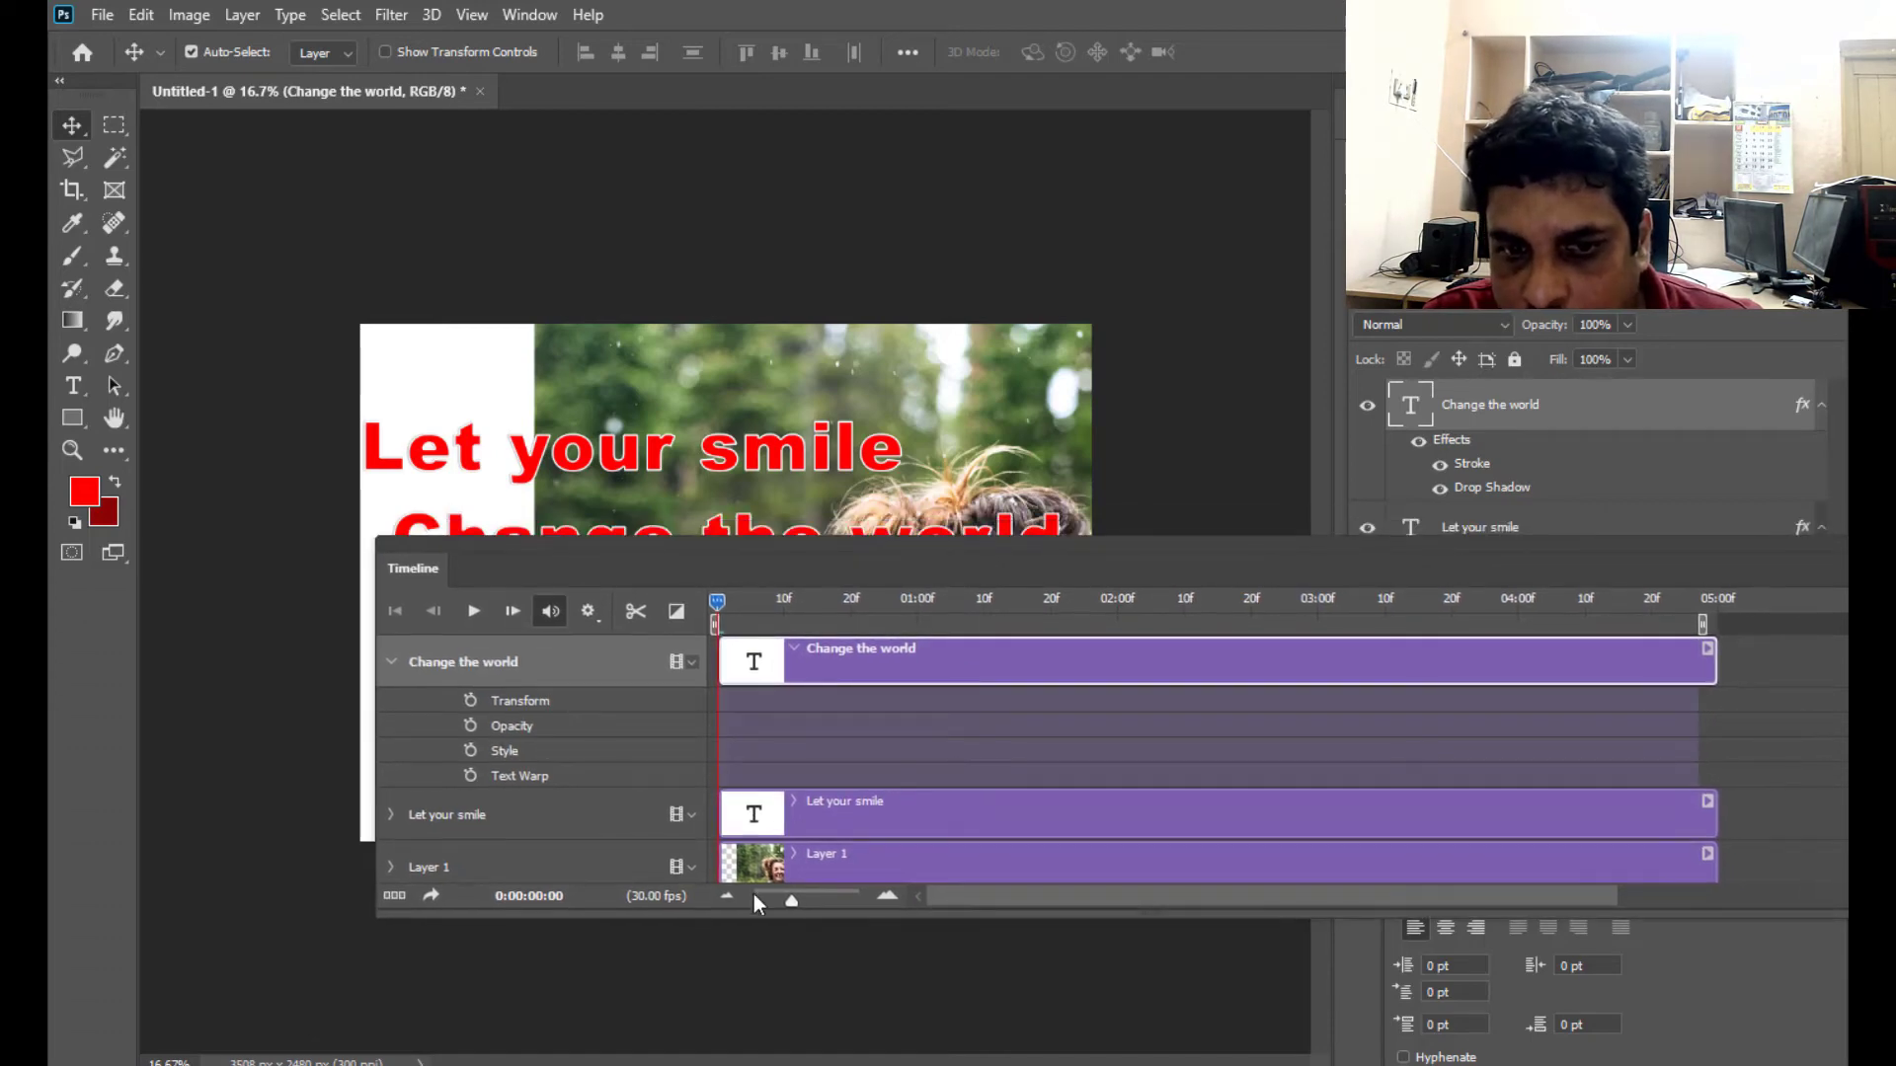
mouse_move(792, 898)
left_mouse_down()
mouse_move(869, 902)
mouse_move(764, 891)
mouse_move(798, 897)
left_mouse_up()
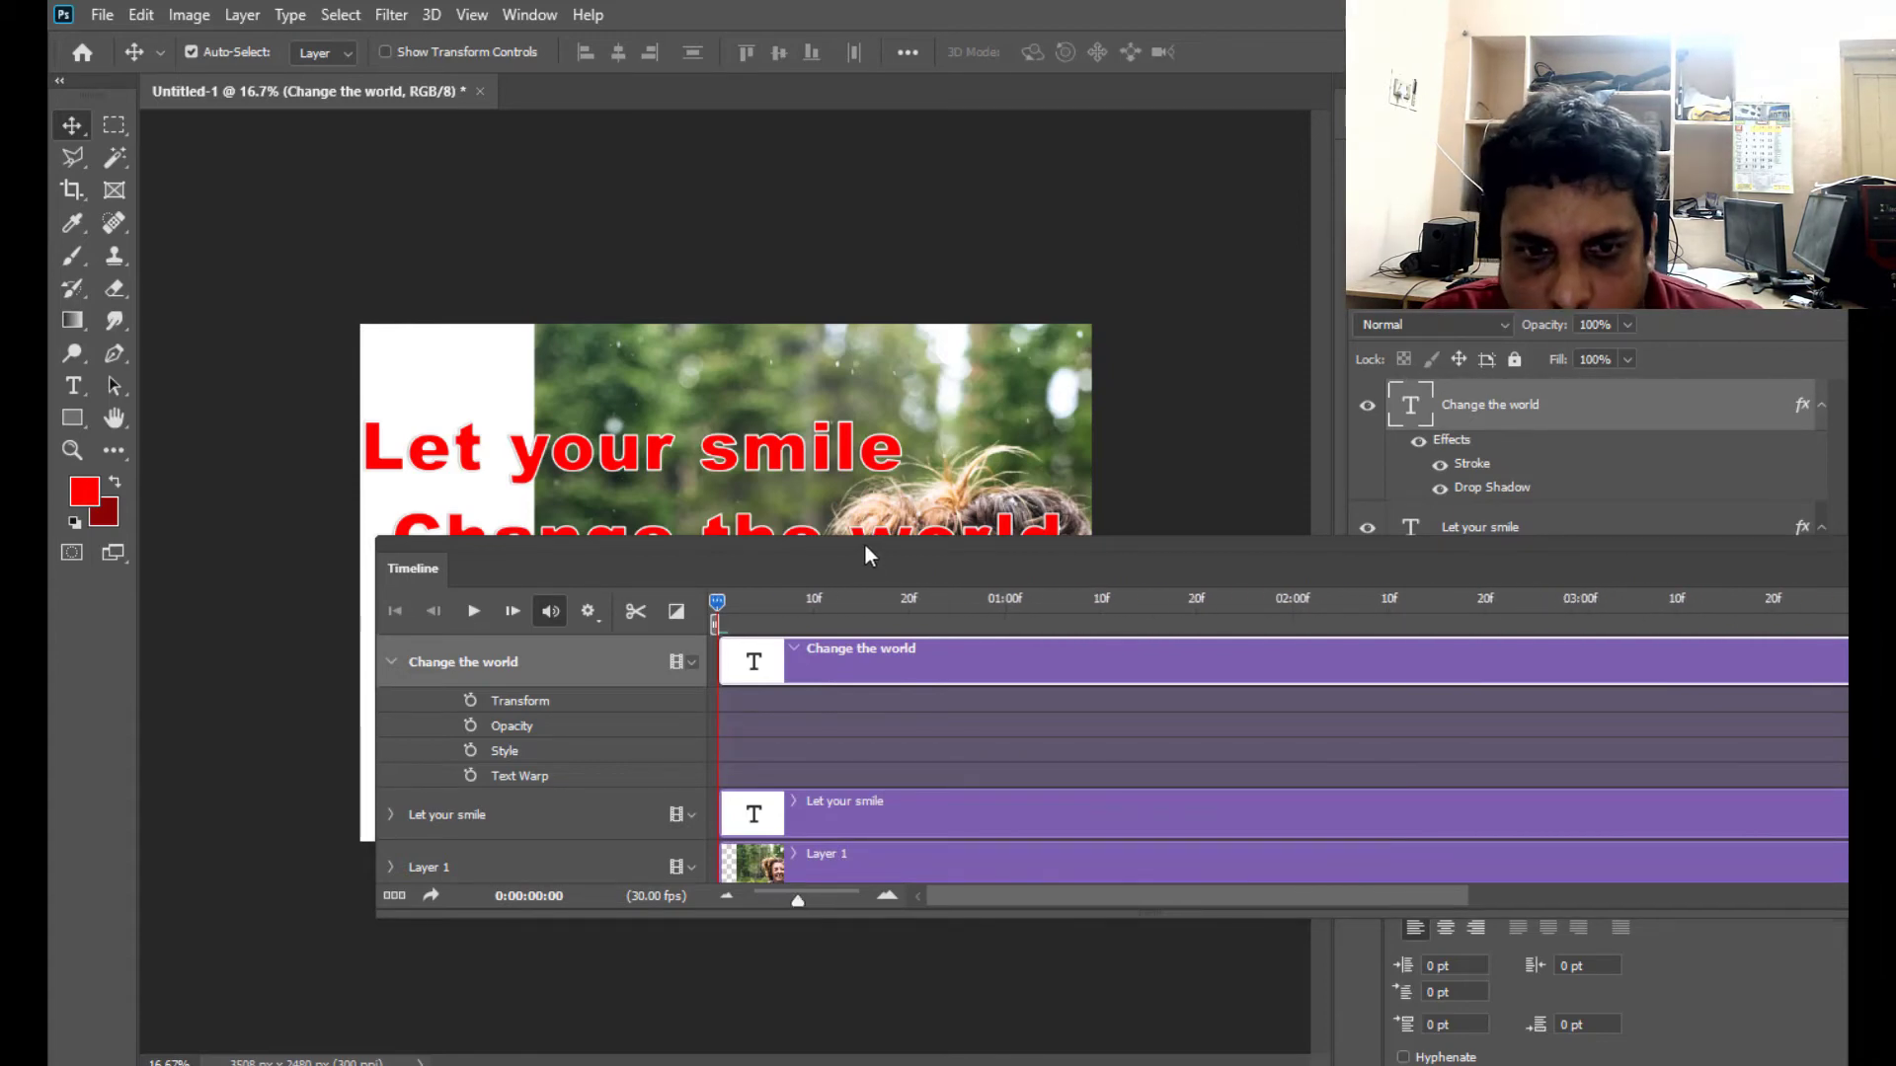
- Float the Untitled-1 document in its own window, shift the Layers panel inward, and make the Timeline panel taller to fit the audio track
left_click_drag(863, 543, 722, 668)
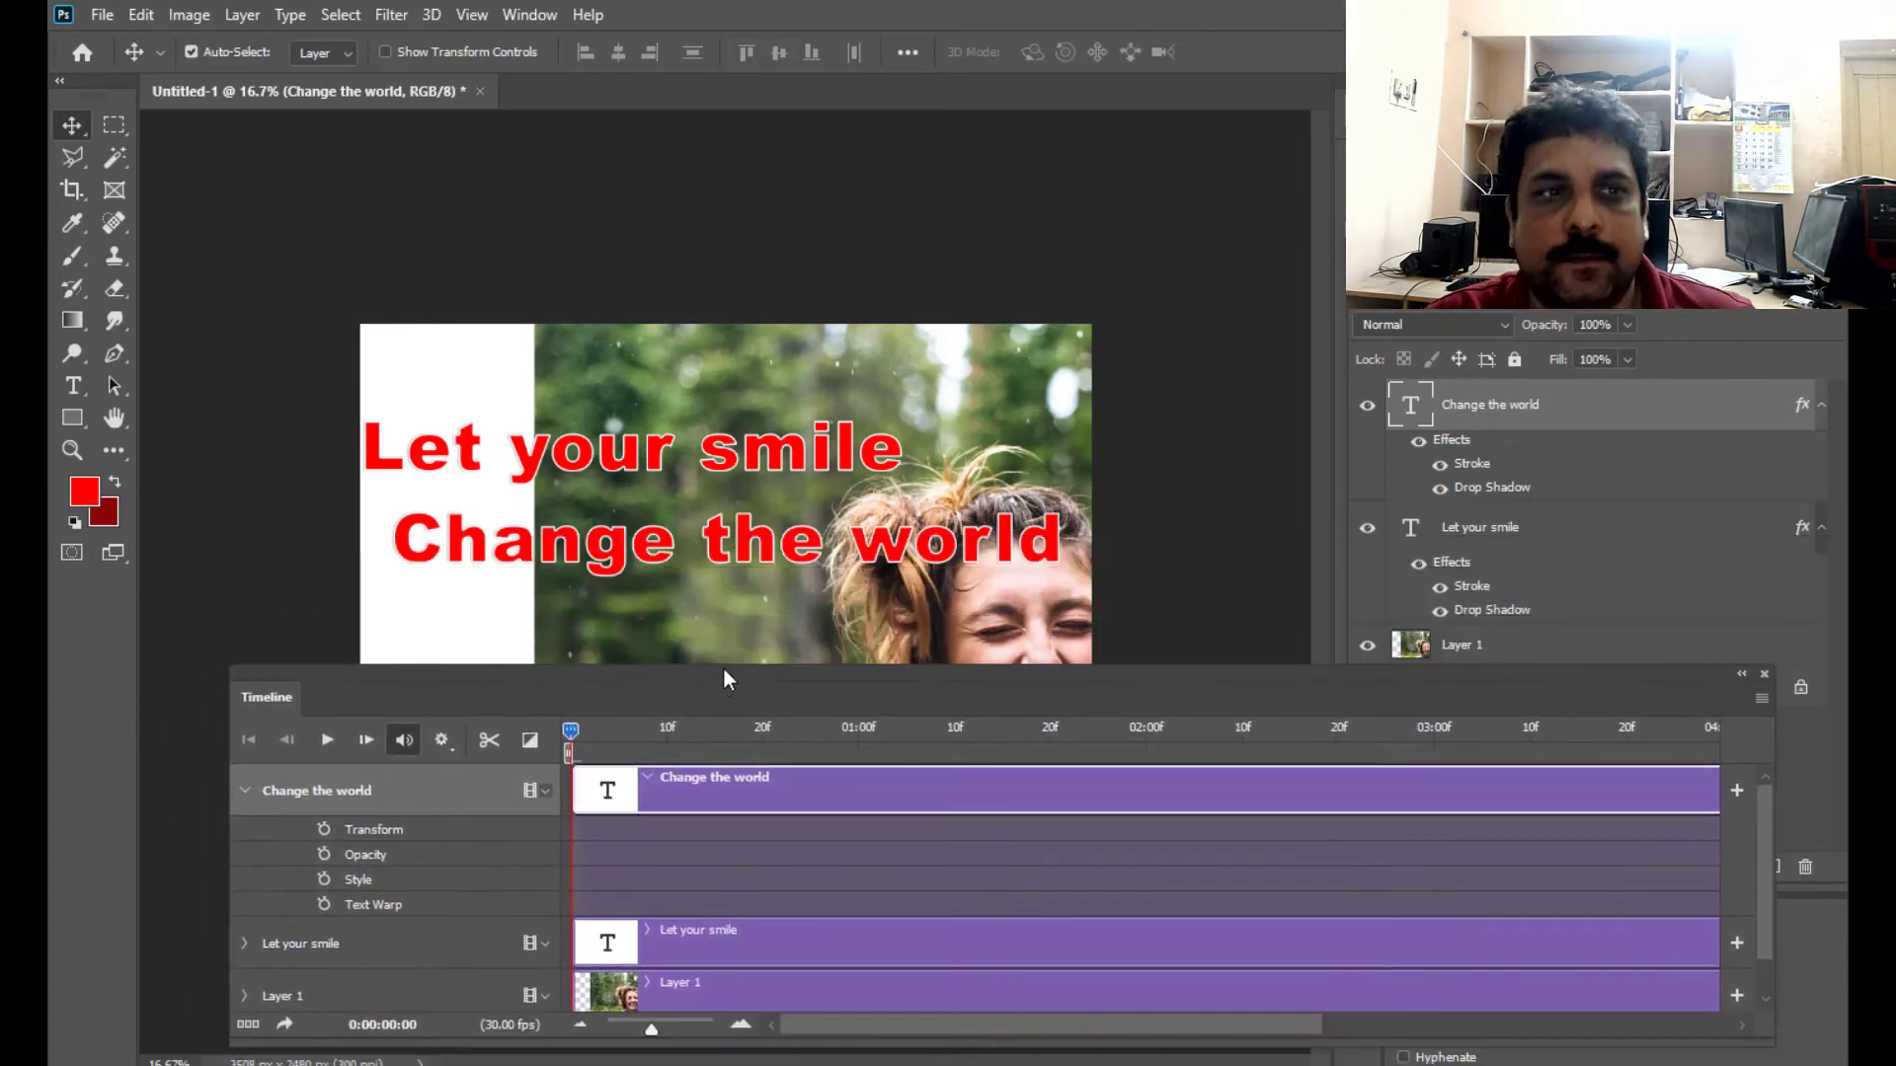
left_click_drag(329, 108, 678, 116)
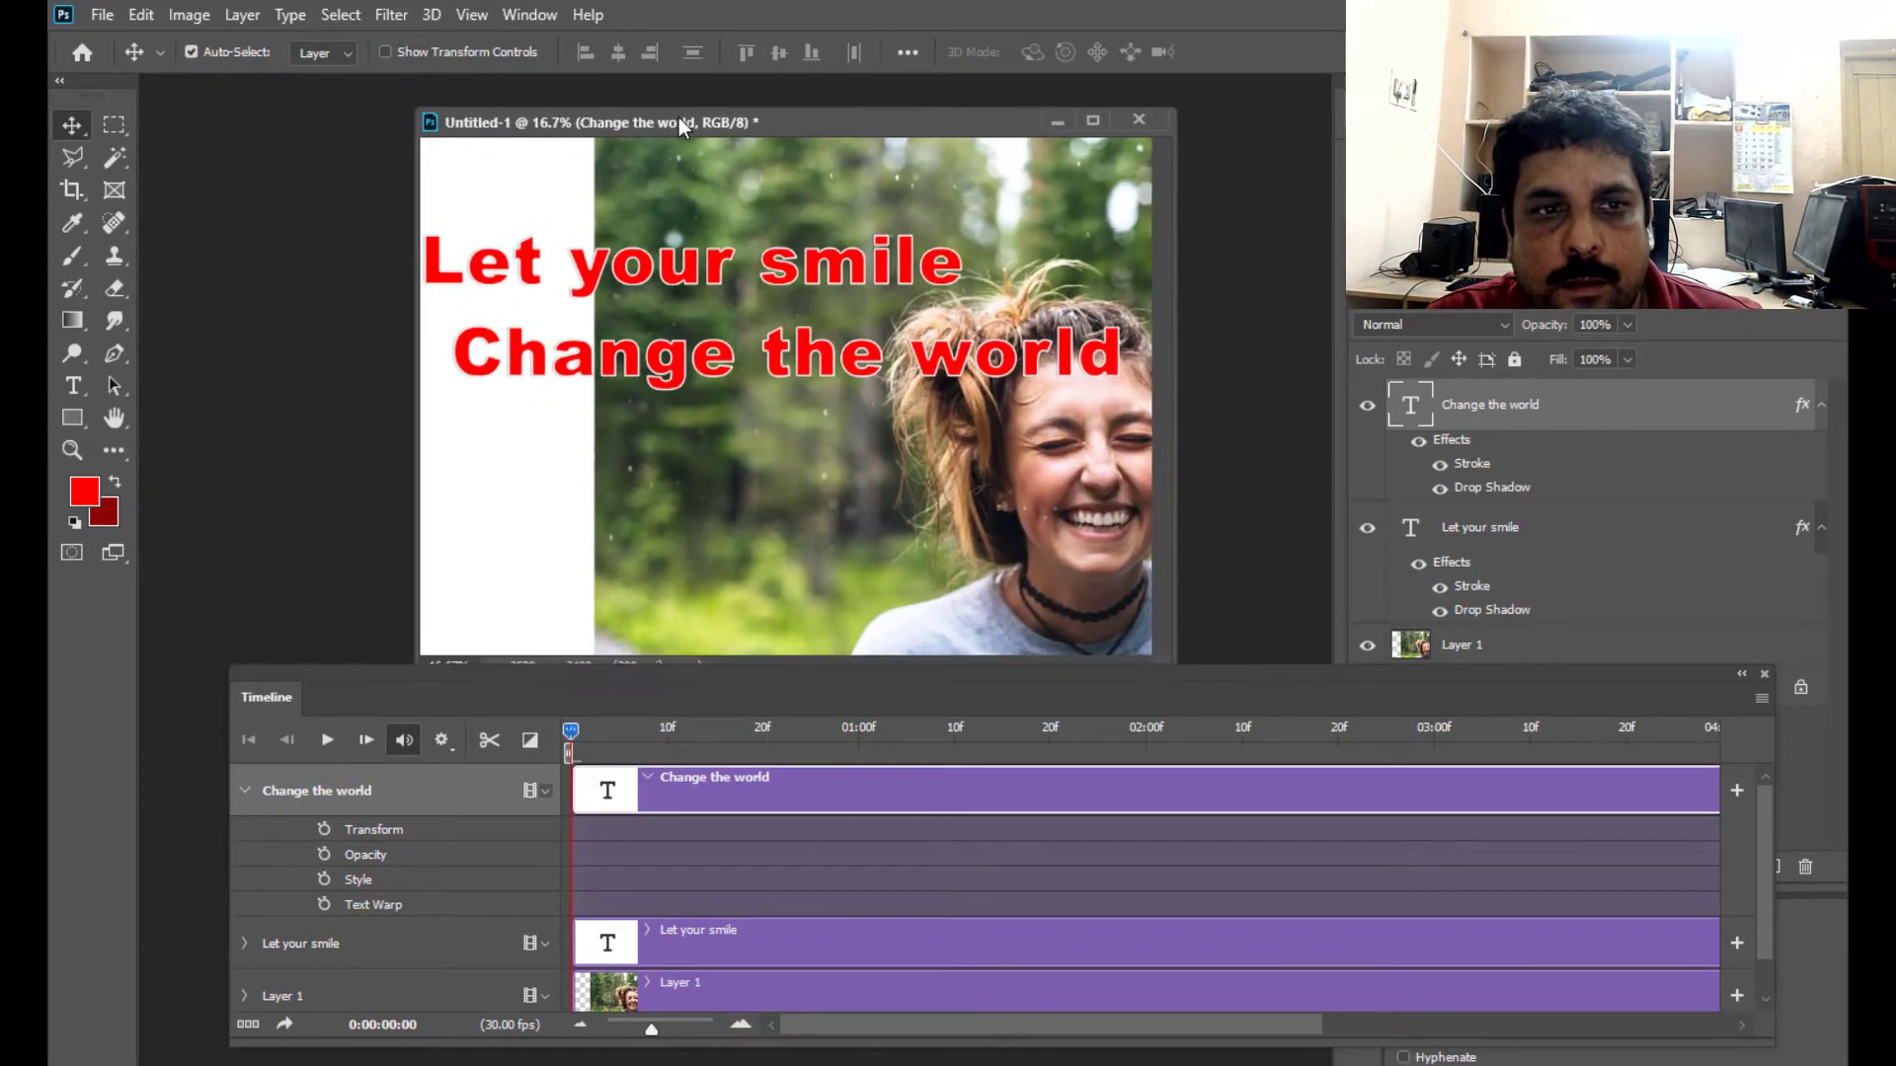
mouse_move(731, 674)
left_mouse_down()
mouse_move(720, 714)
mouse_move(732, 669)
left_mouse_up()
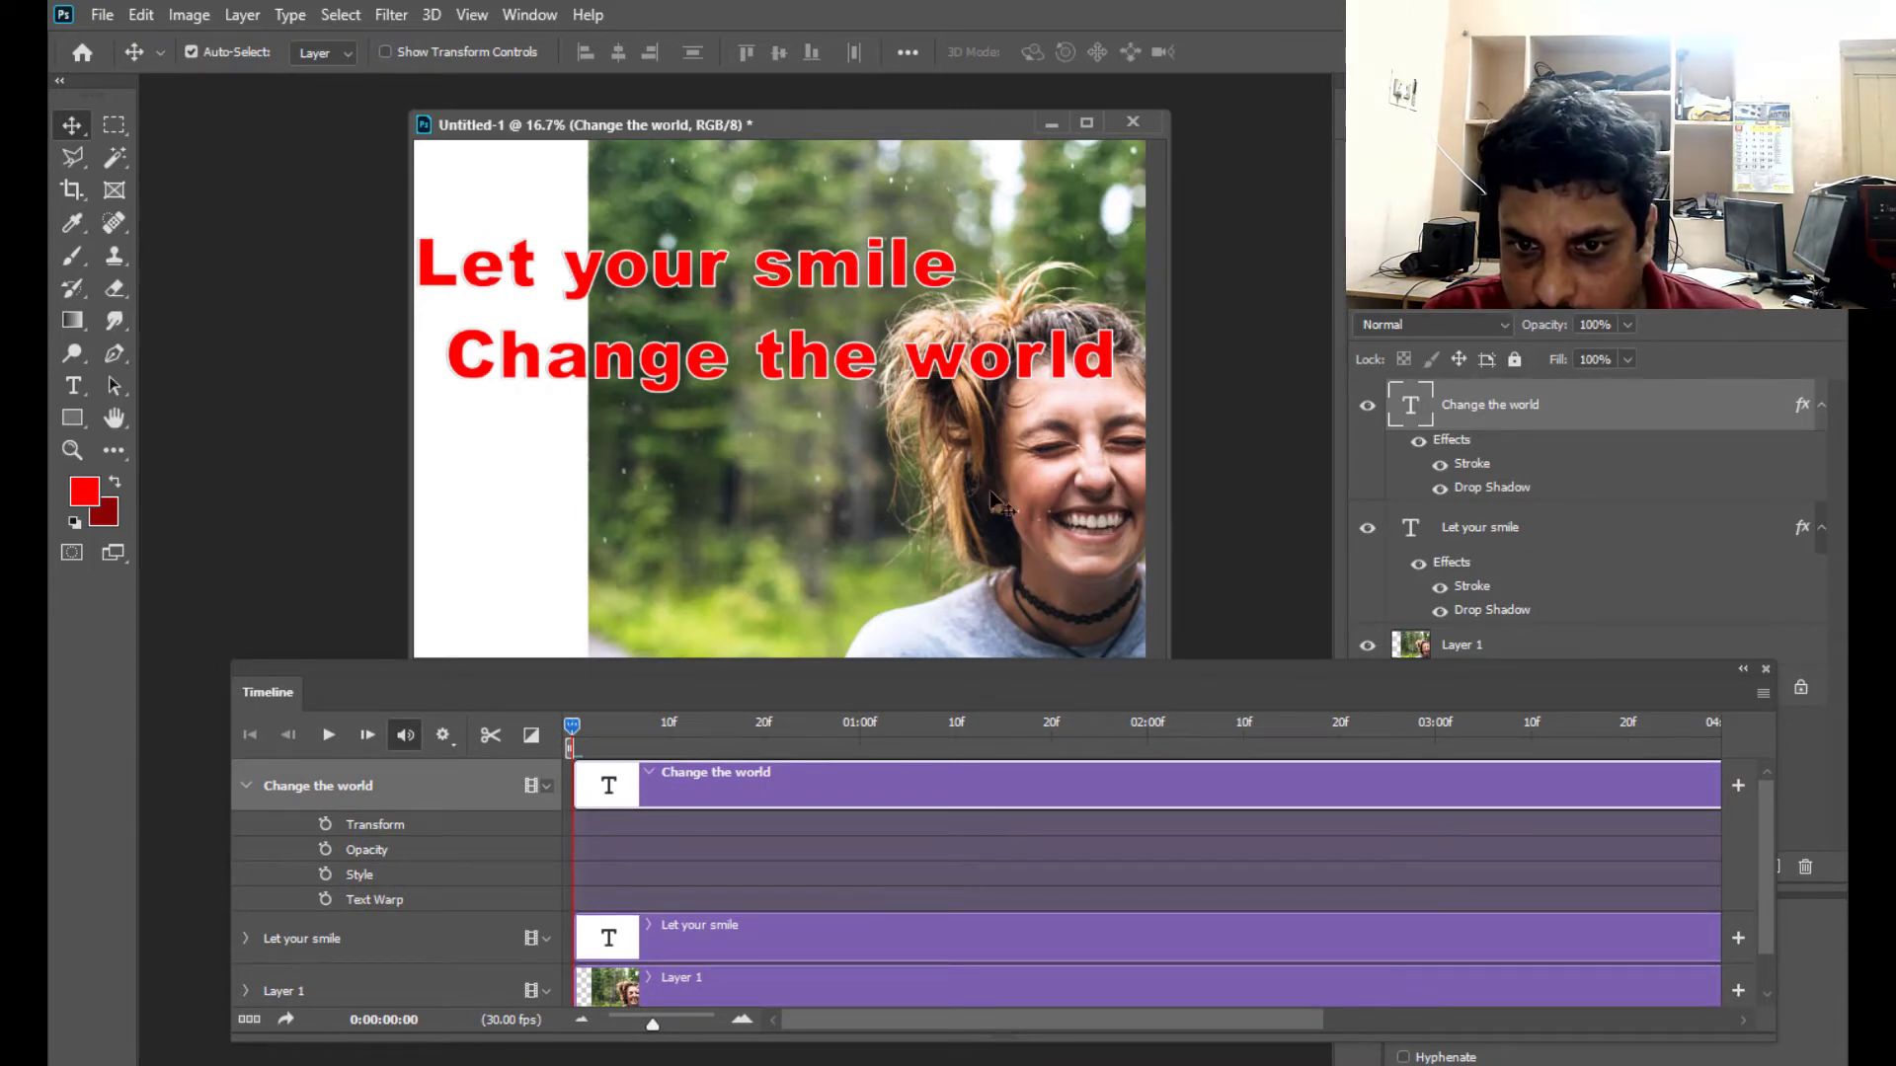
mouse_move(897, 677)
left_mouse_down()
mouse_move(945, 705)
mouse_move(913, 709)
left_mouse_up()
left_click_drag(1393, 230, 1285, 190)
left_click_drag(572, 695, 818, 513)
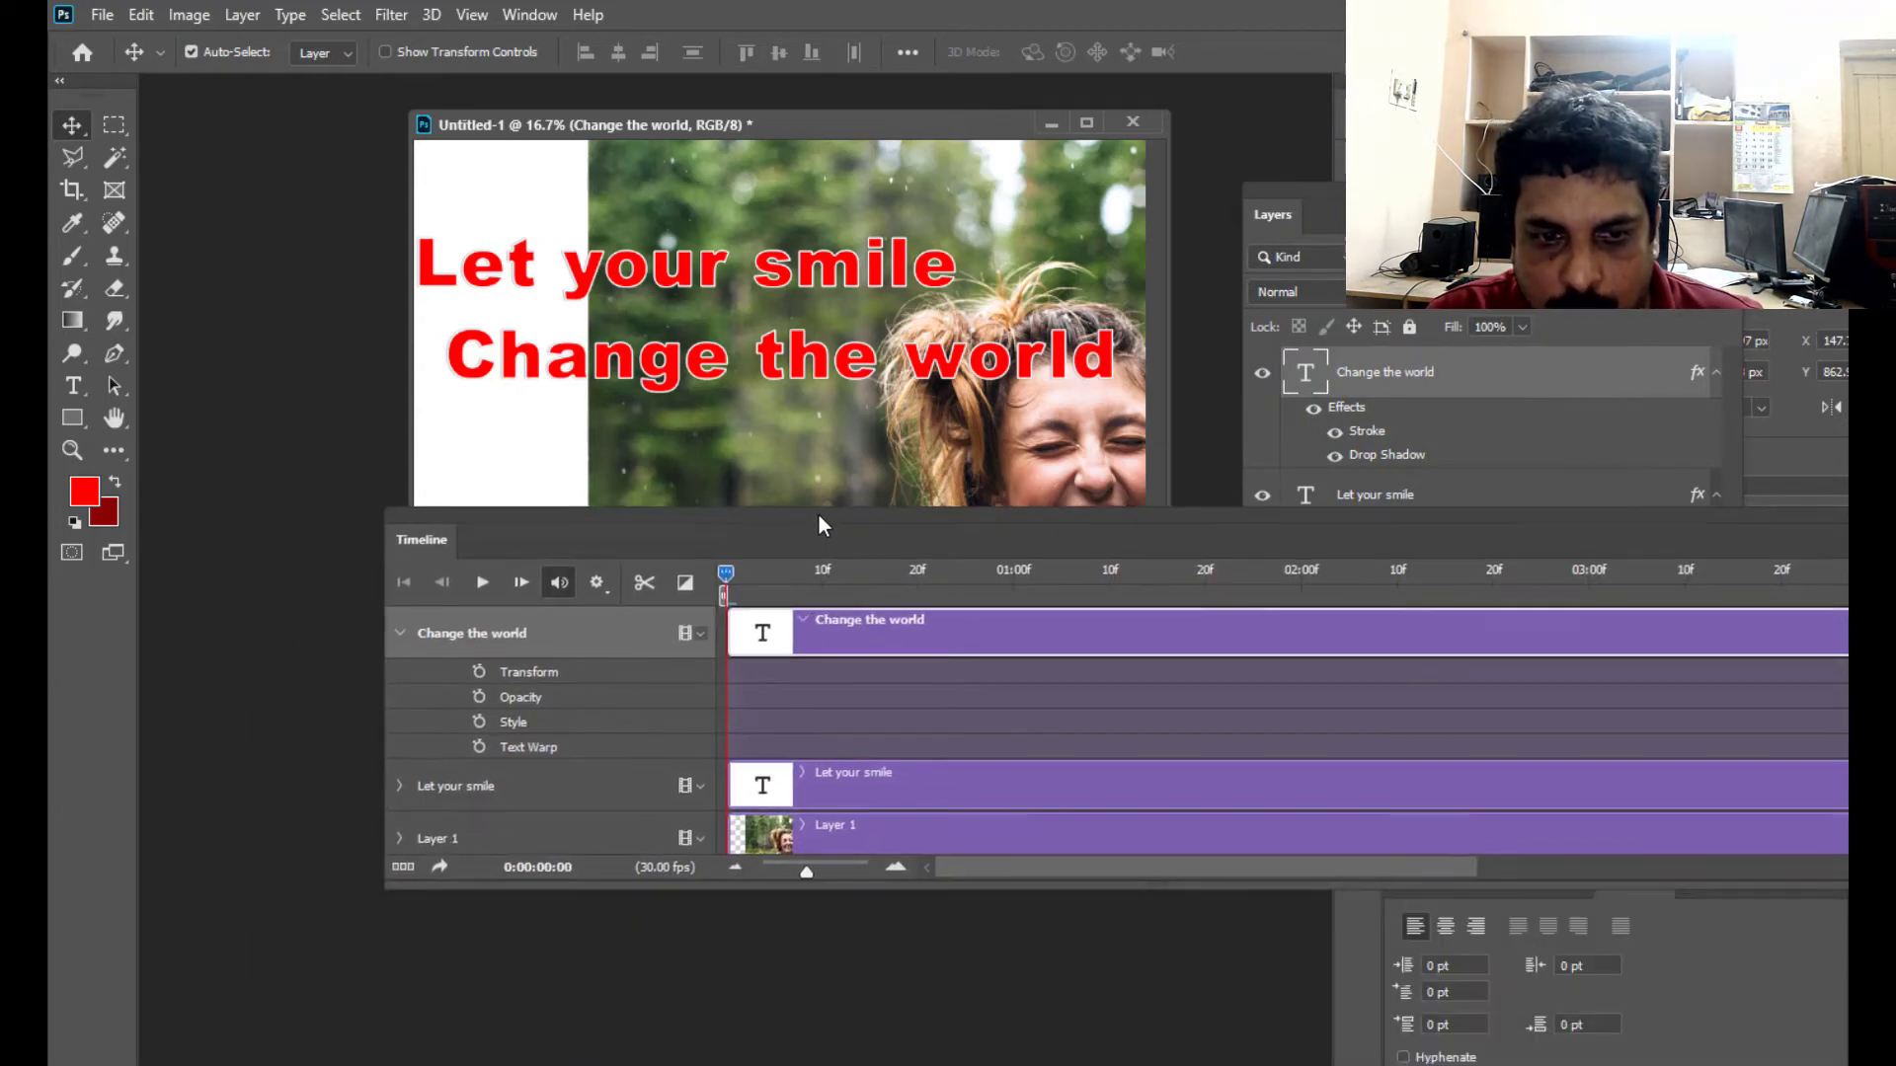
left_click_drag(977, 858, 974, 900)
left_click_drag(950, 488, 938, 510)
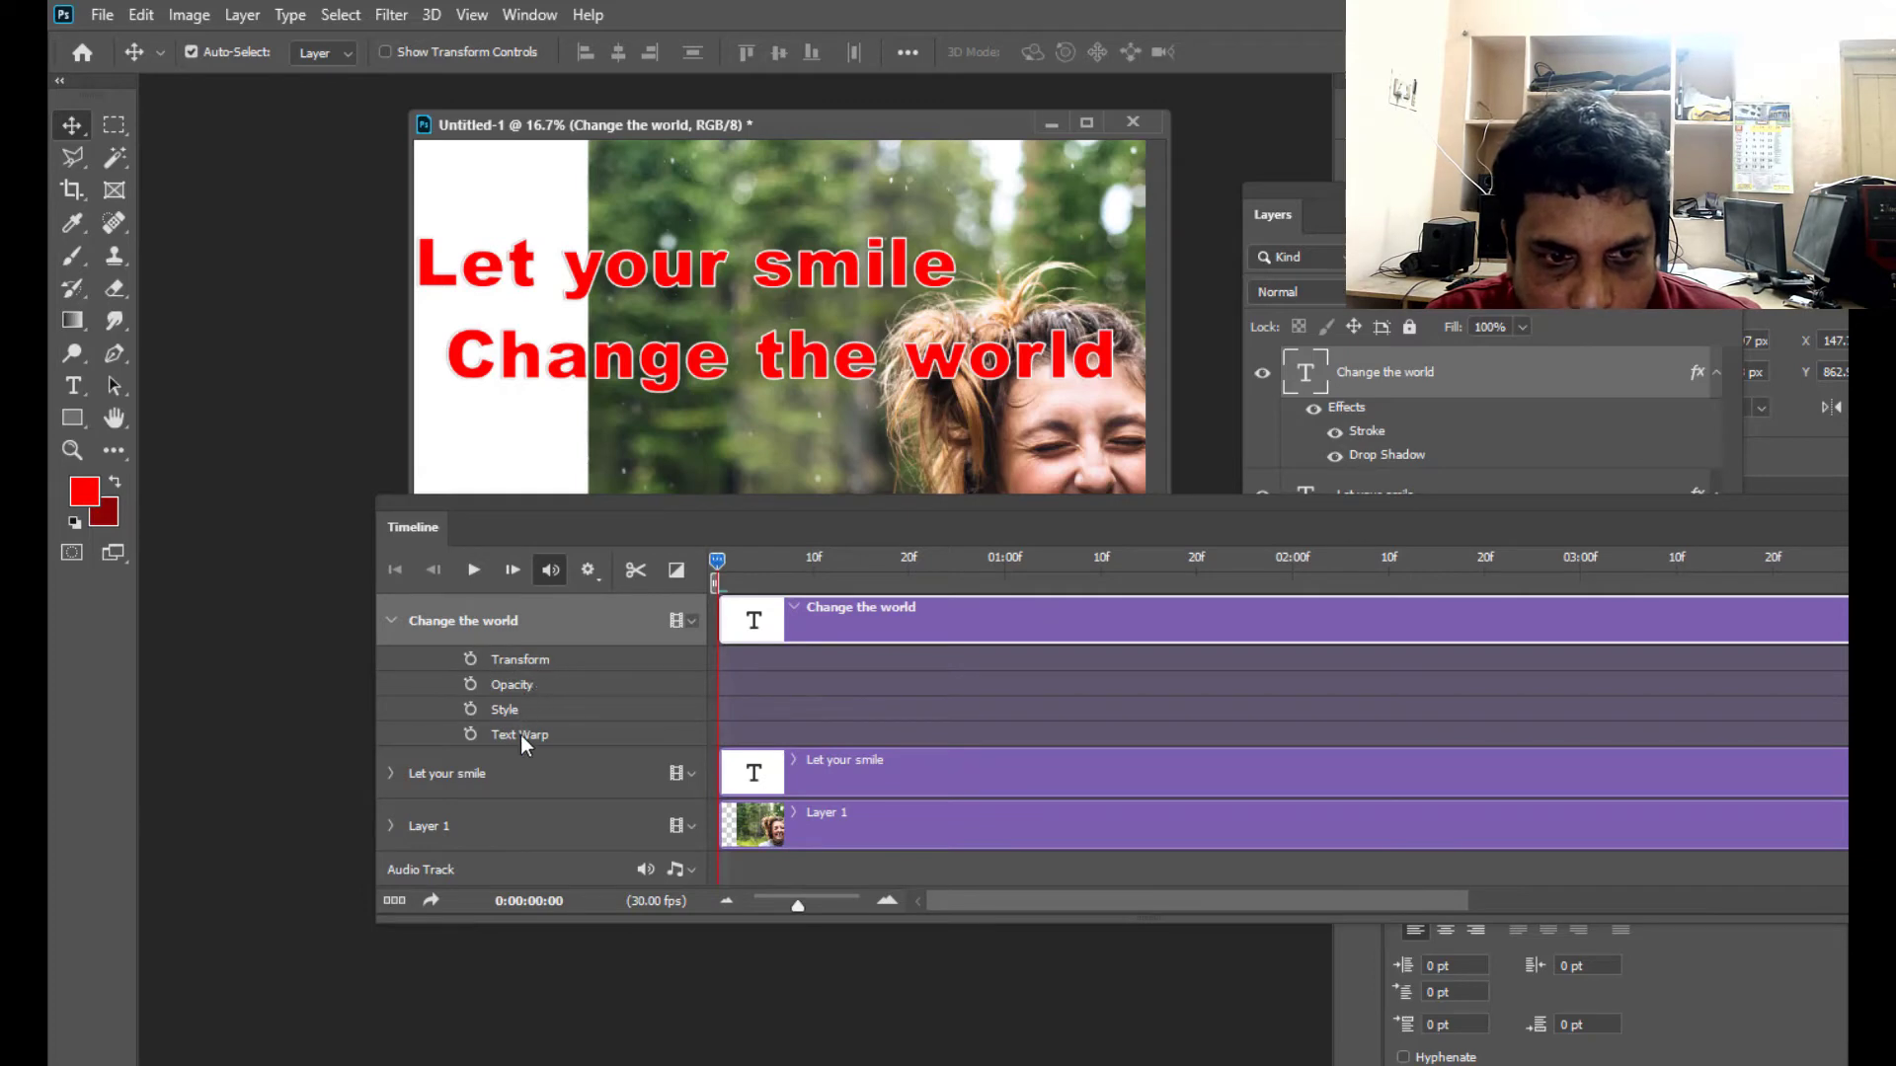
- Compare the animatable properties of the "Change the world" text track with those of Layer 1, leaving only Layer 1 expanded
left_click(391, 620)
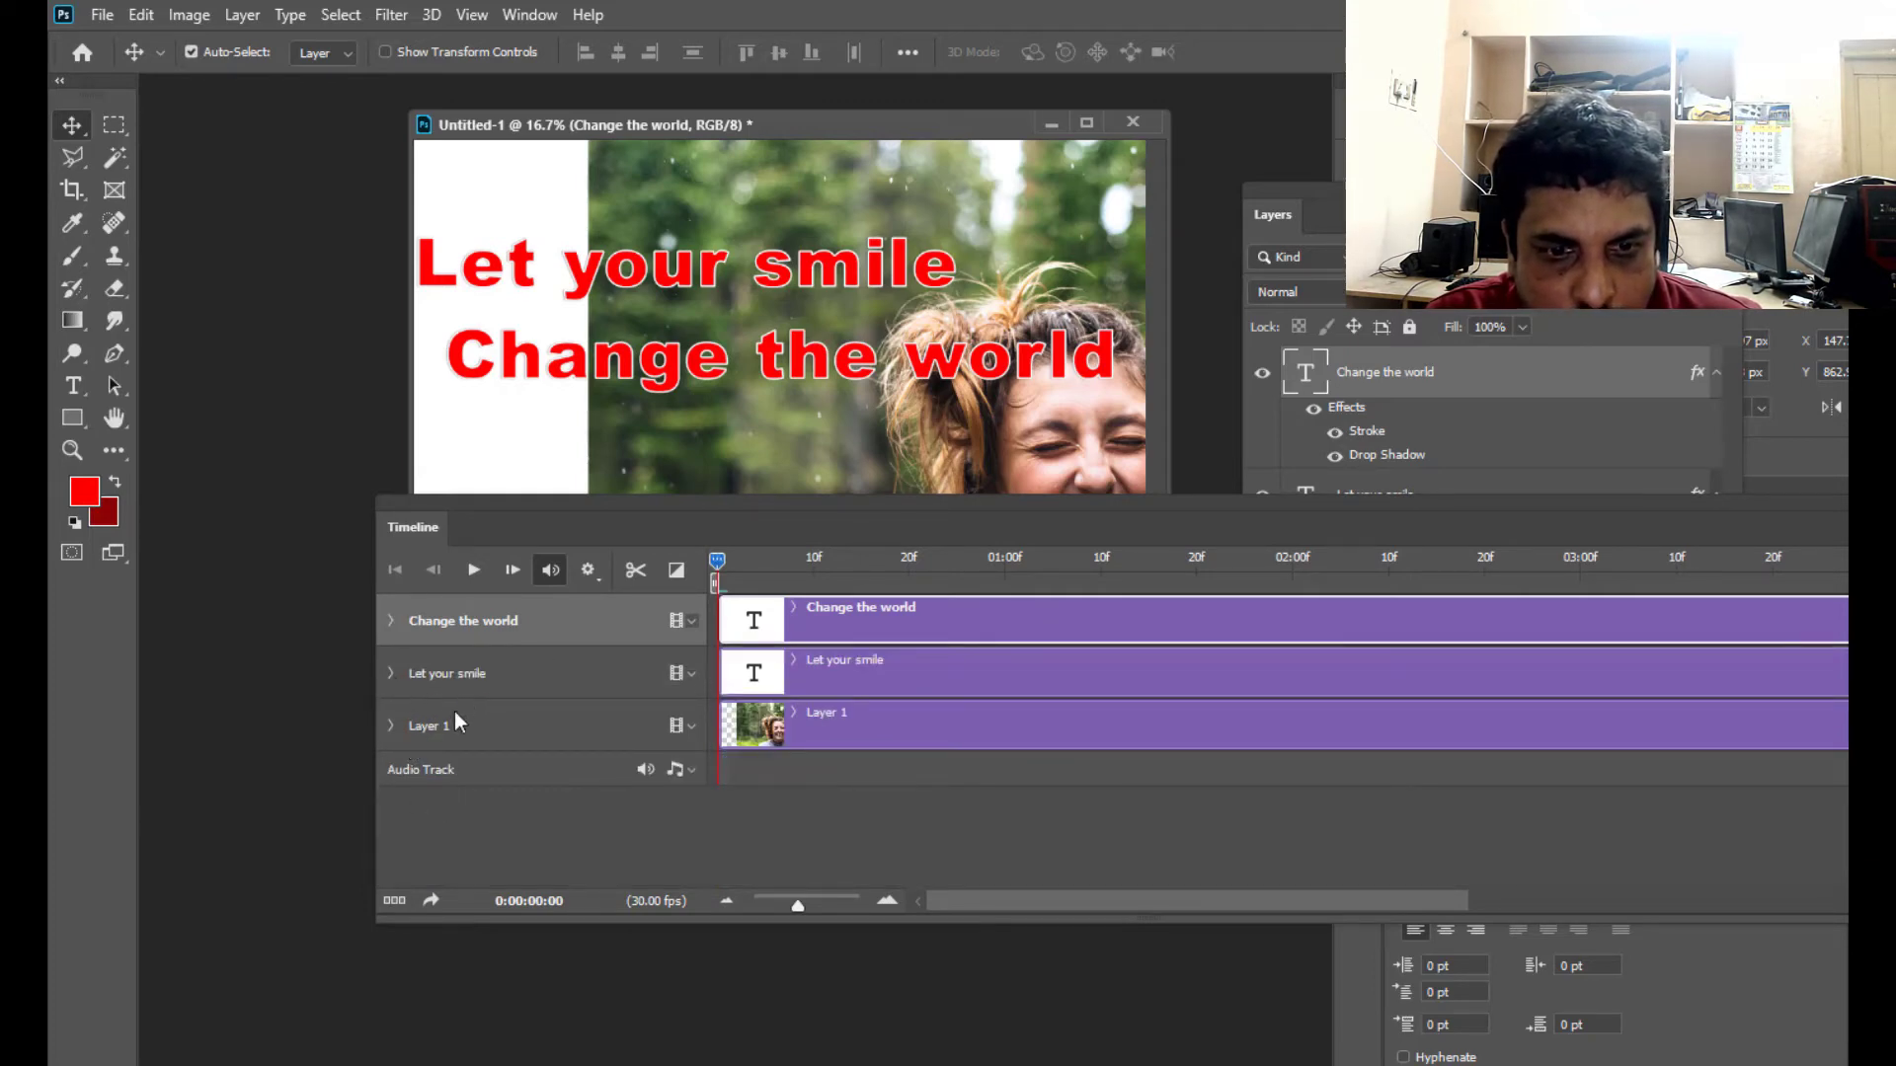
left_click(392, 726)
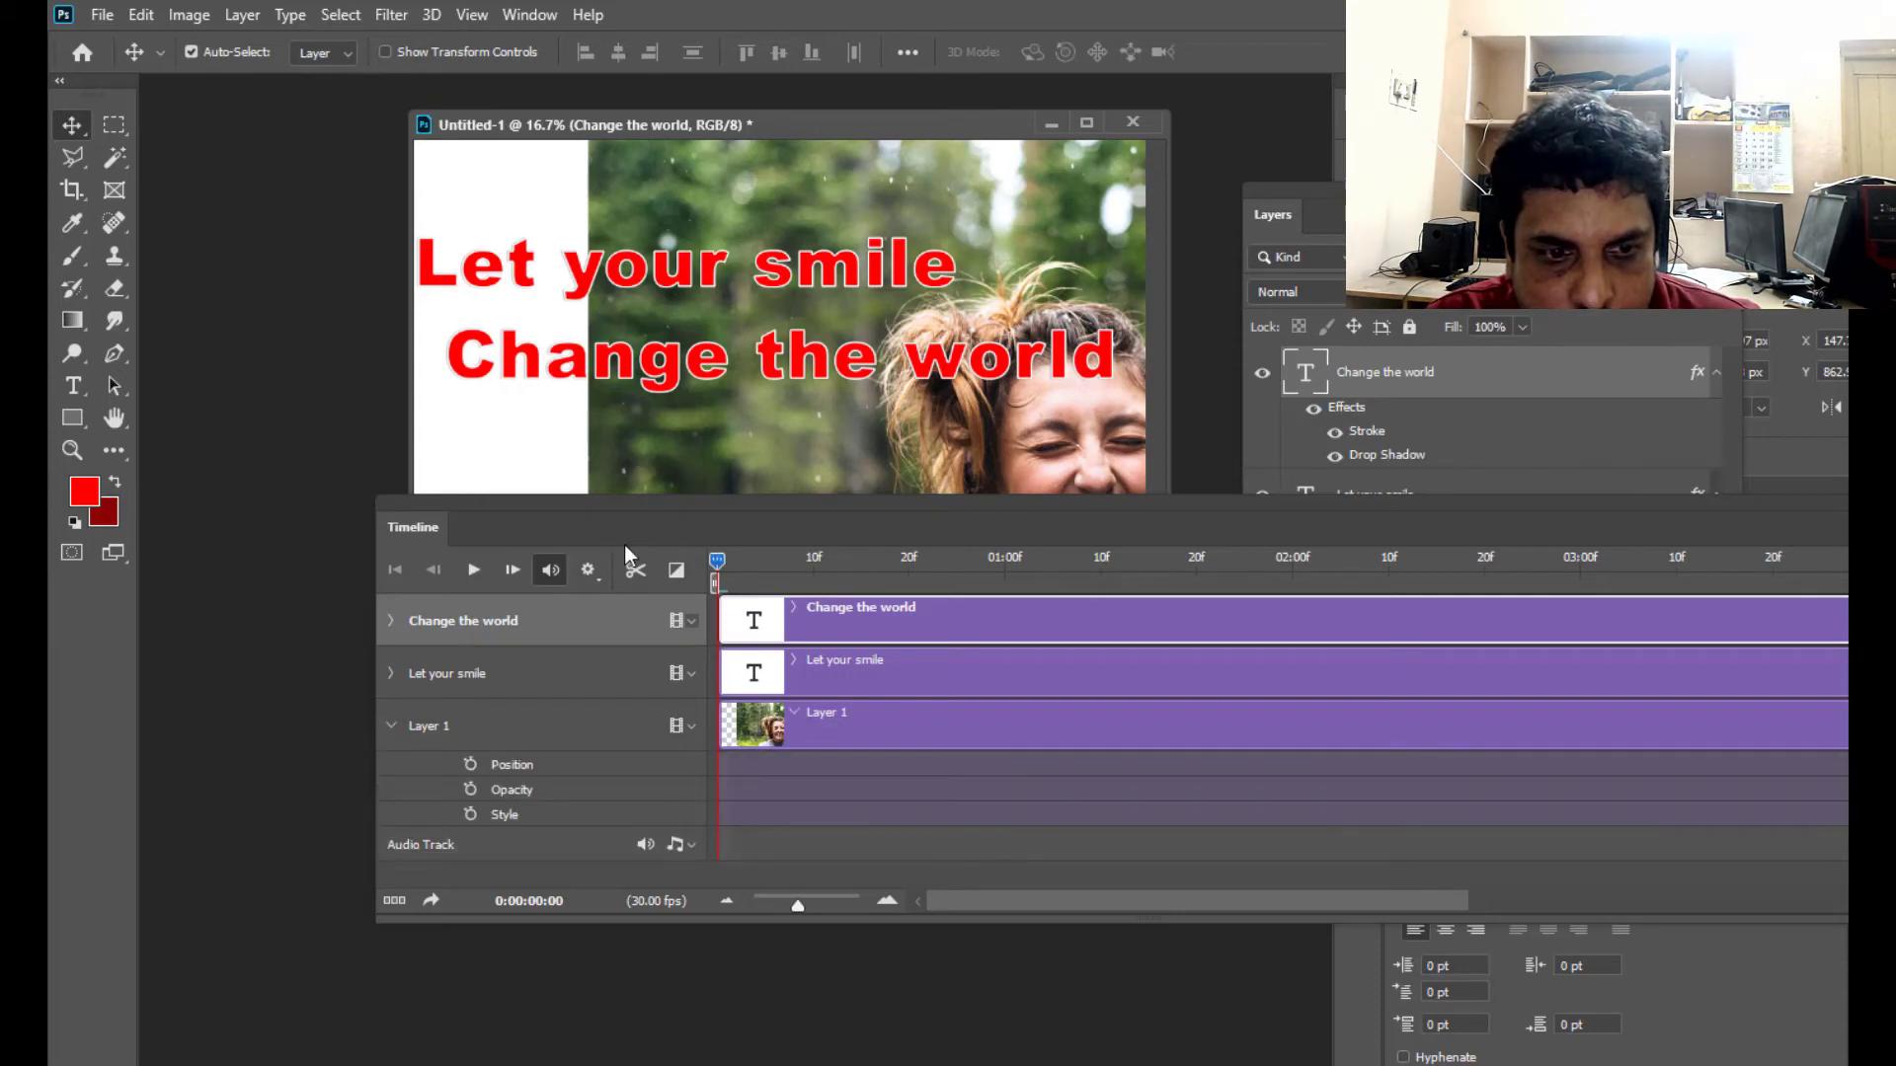
left_click_drag(648, 505, 572, 601)
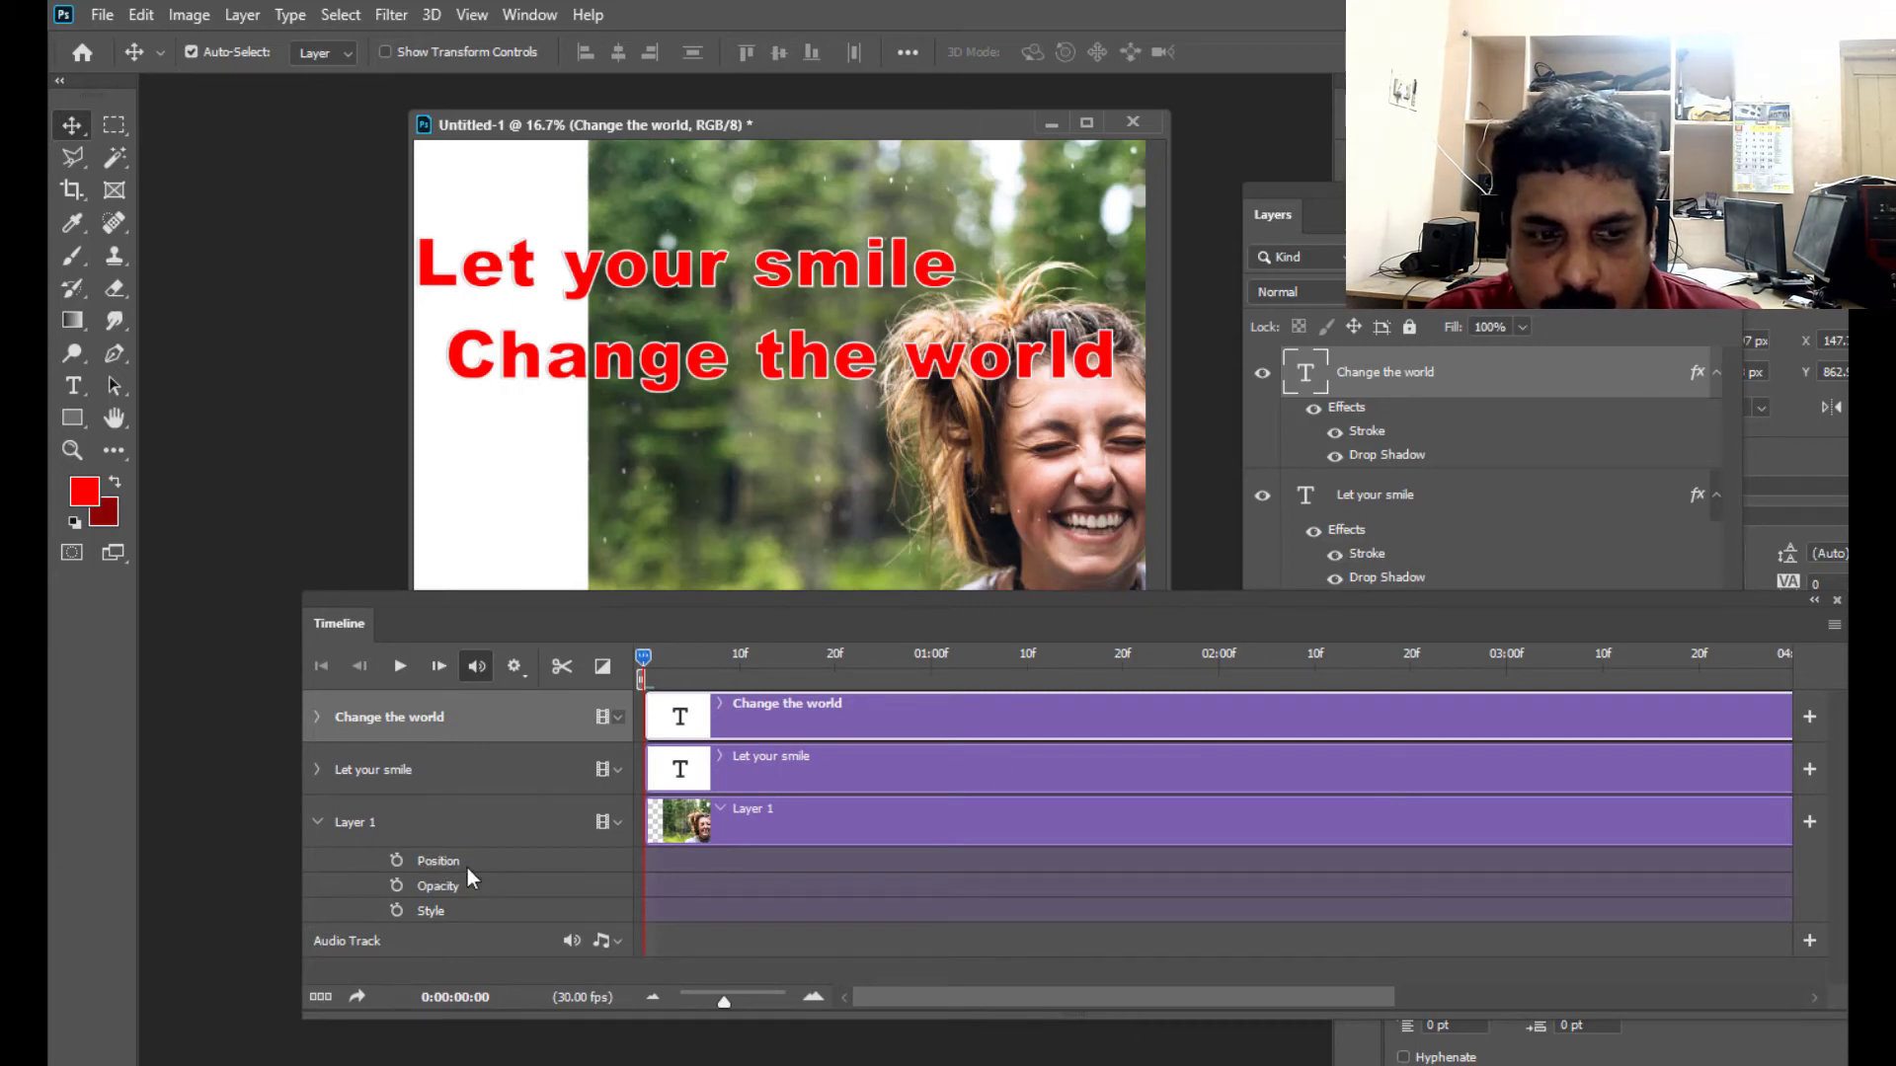
left_click(318, 714)
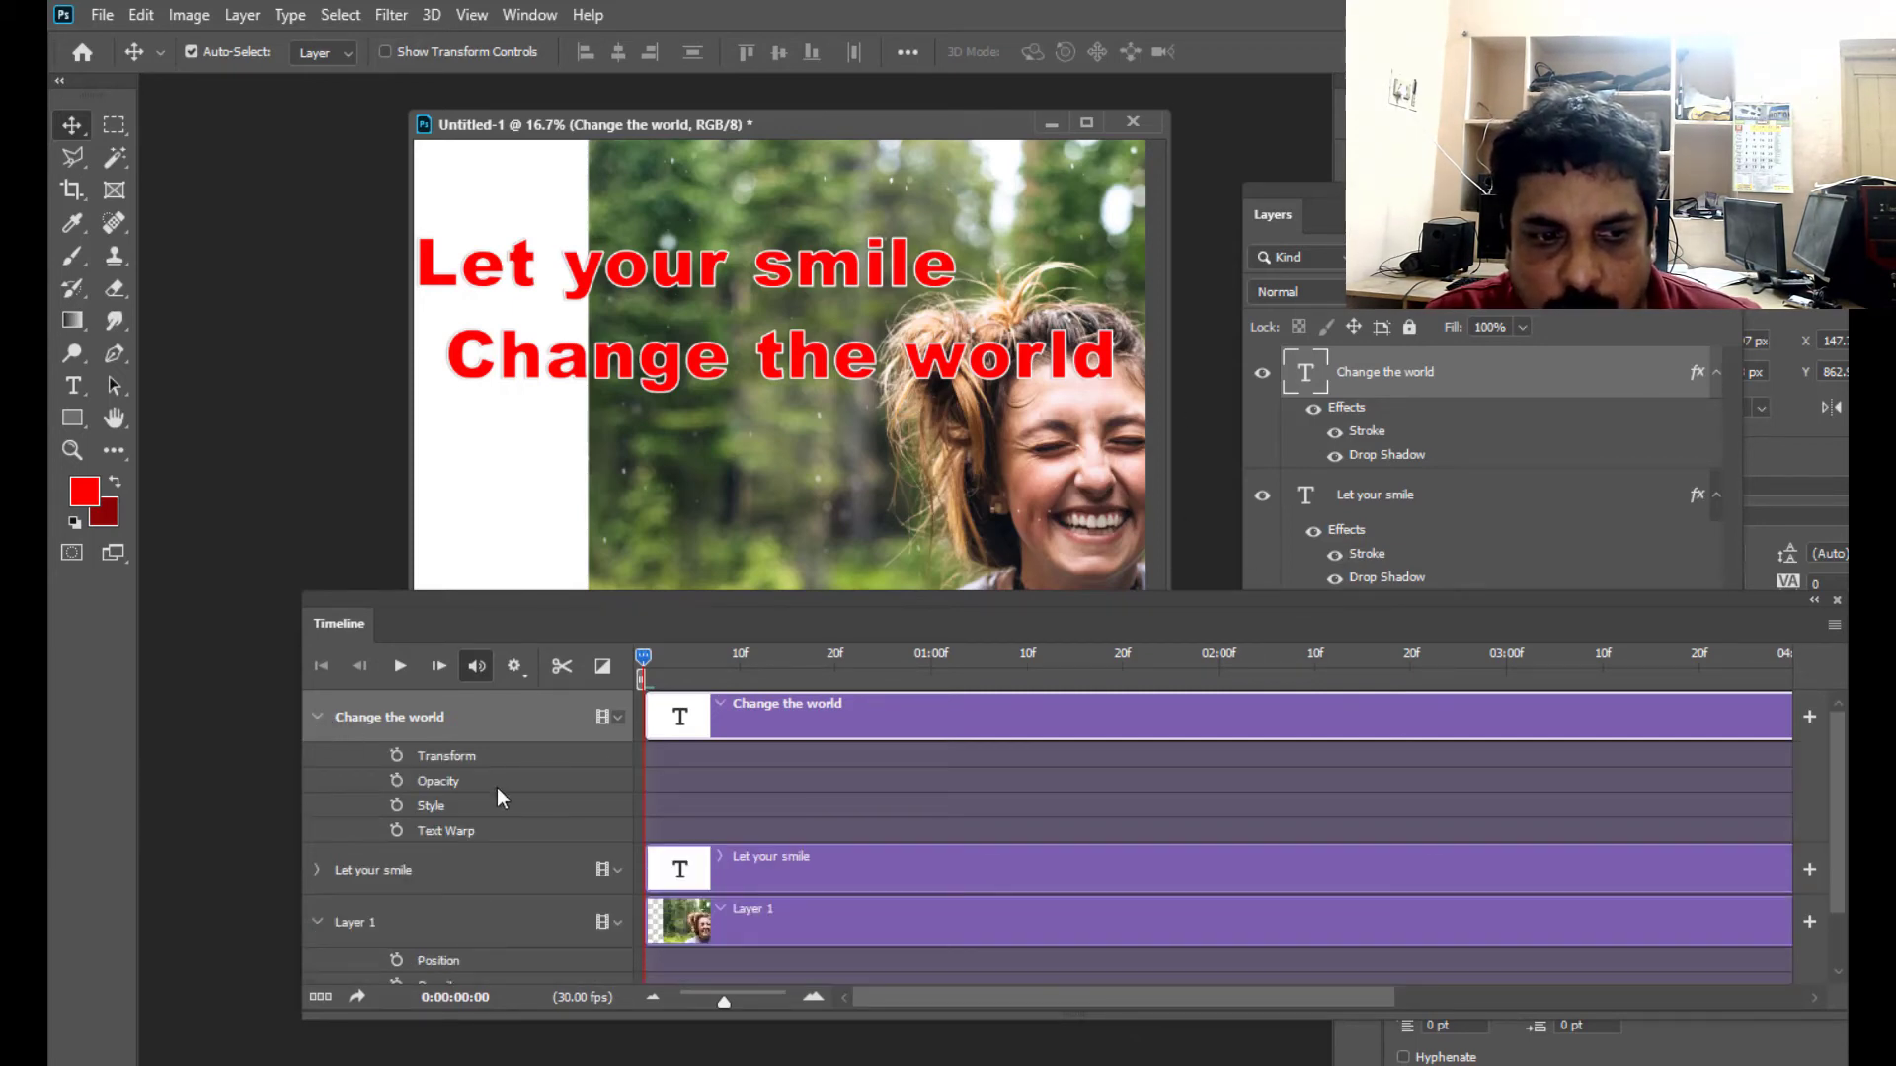
left_click(316, 716)
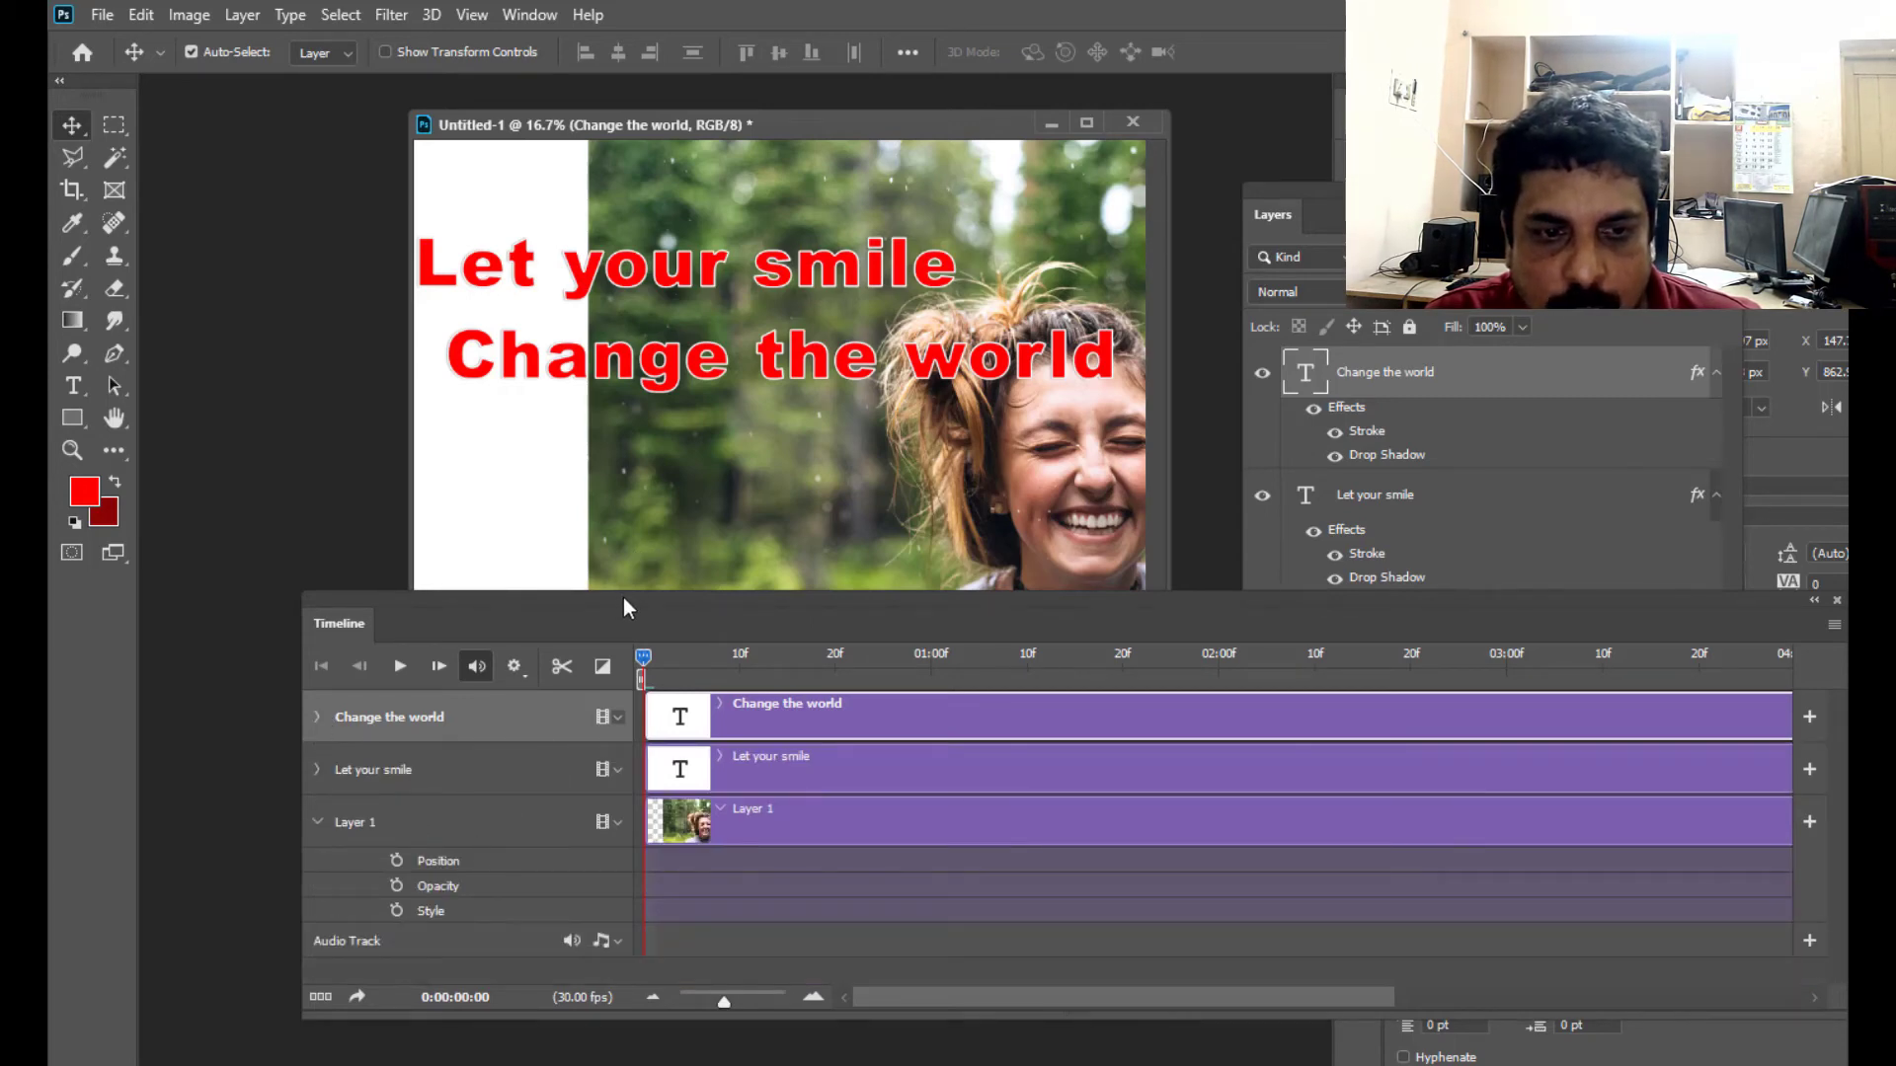
- Move the Timeline and Layers panels to uncover Layer 1, and convert that layer to a smart object
left_click_drag(624, 596, 699, 584)
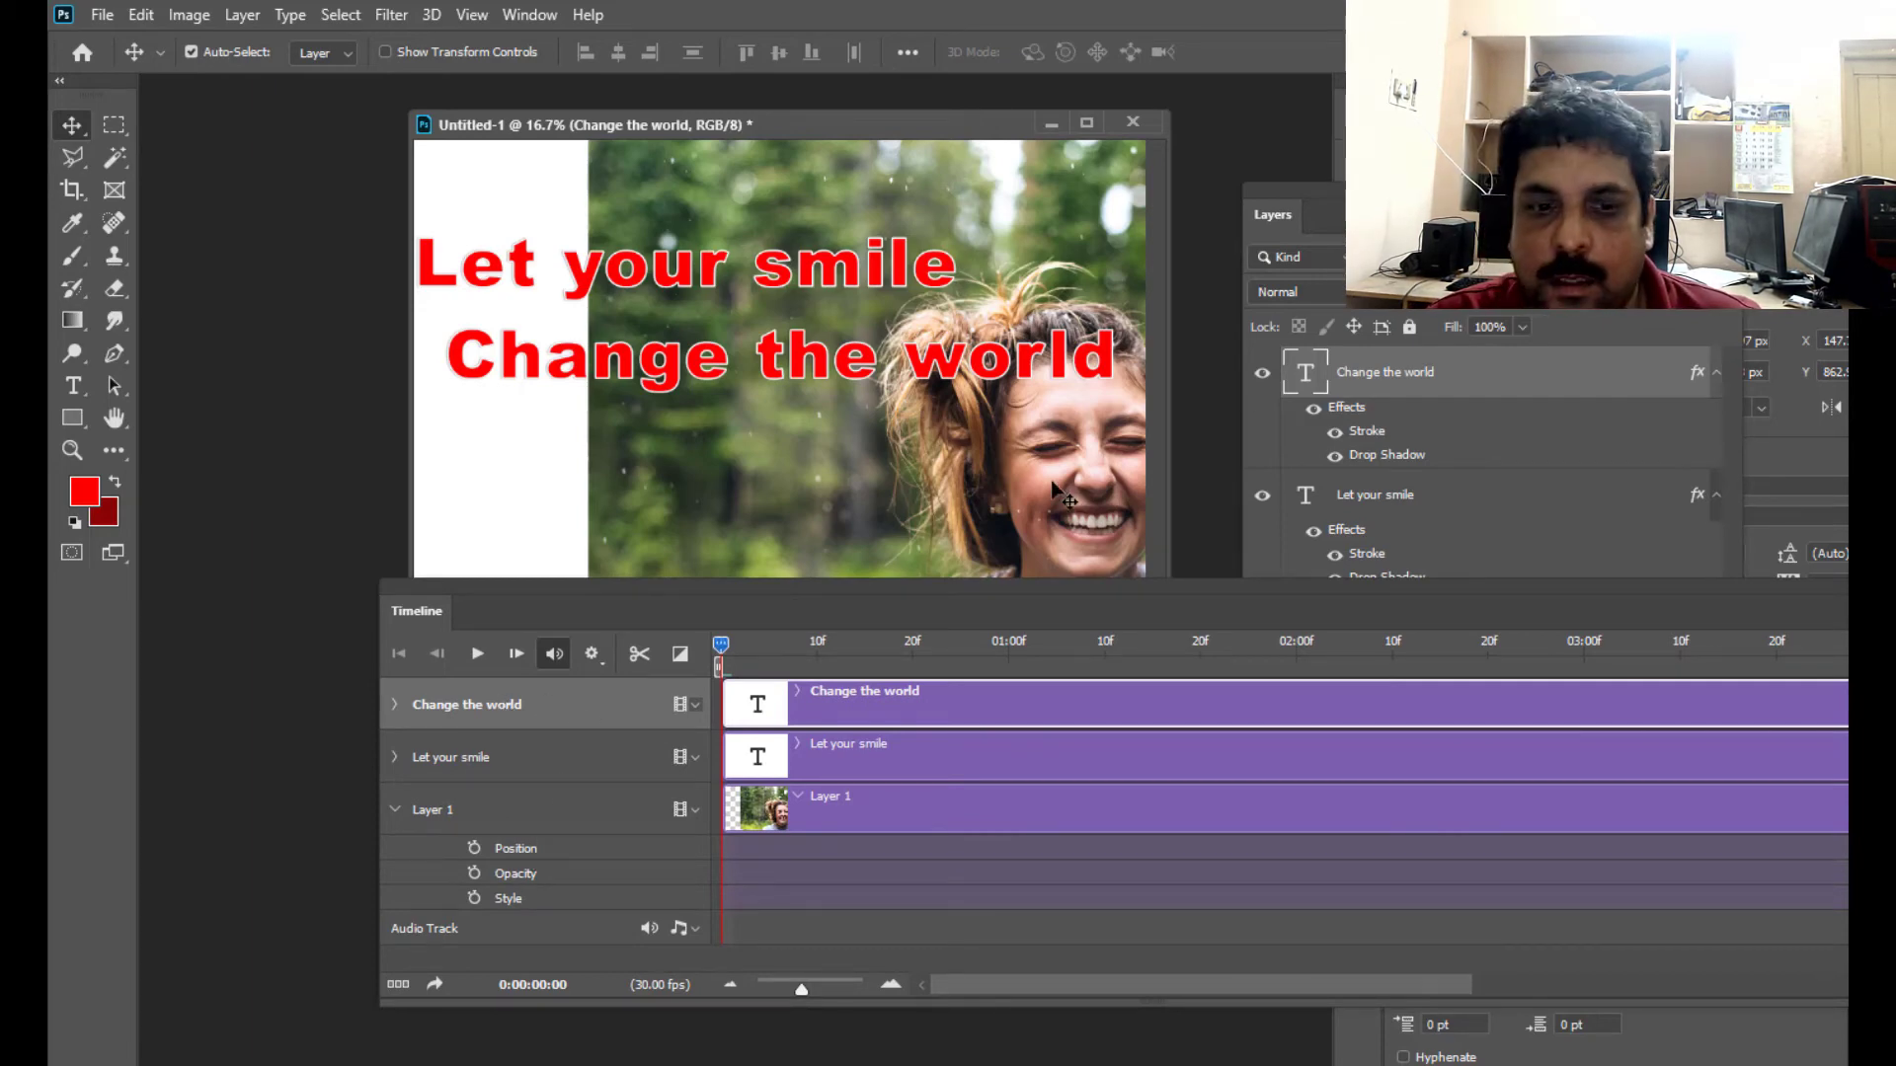
left_click_drag(867, 590, 766, 614)
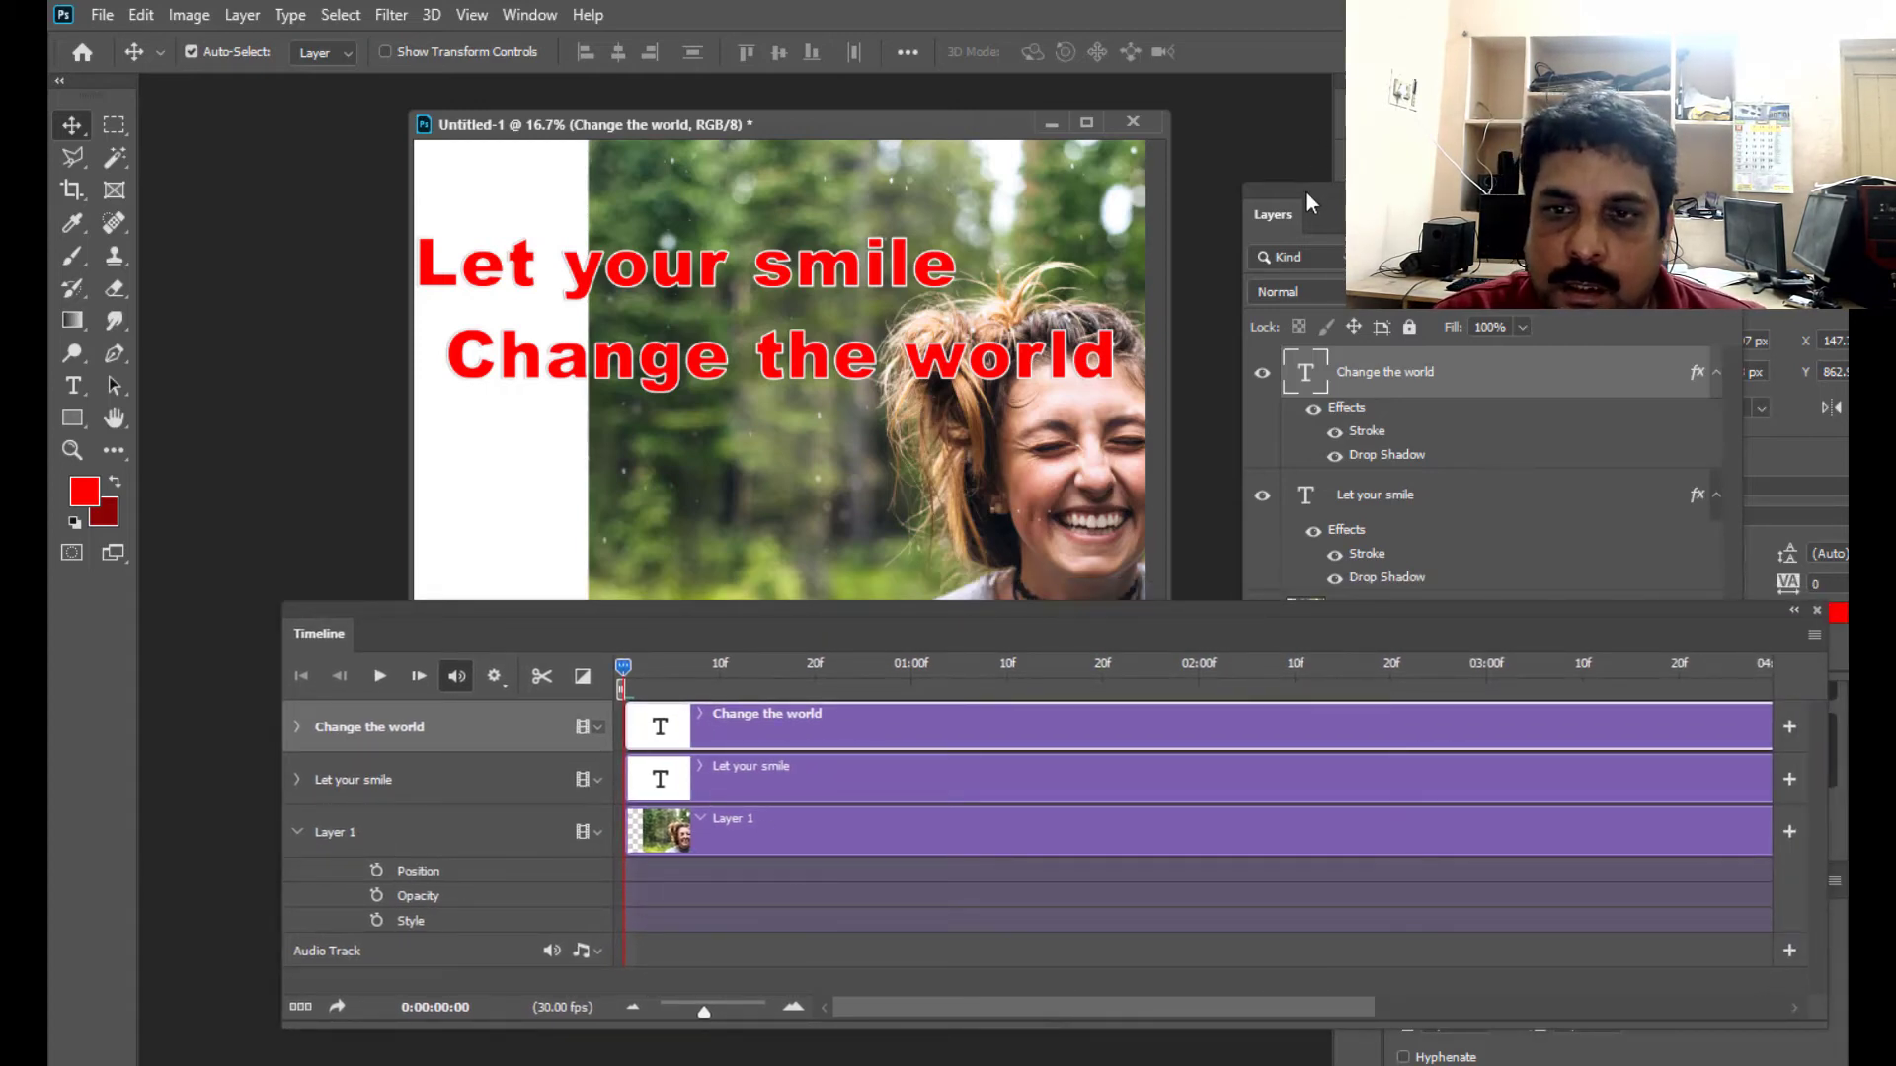
left_click_drag(996, 610, 886, 655)
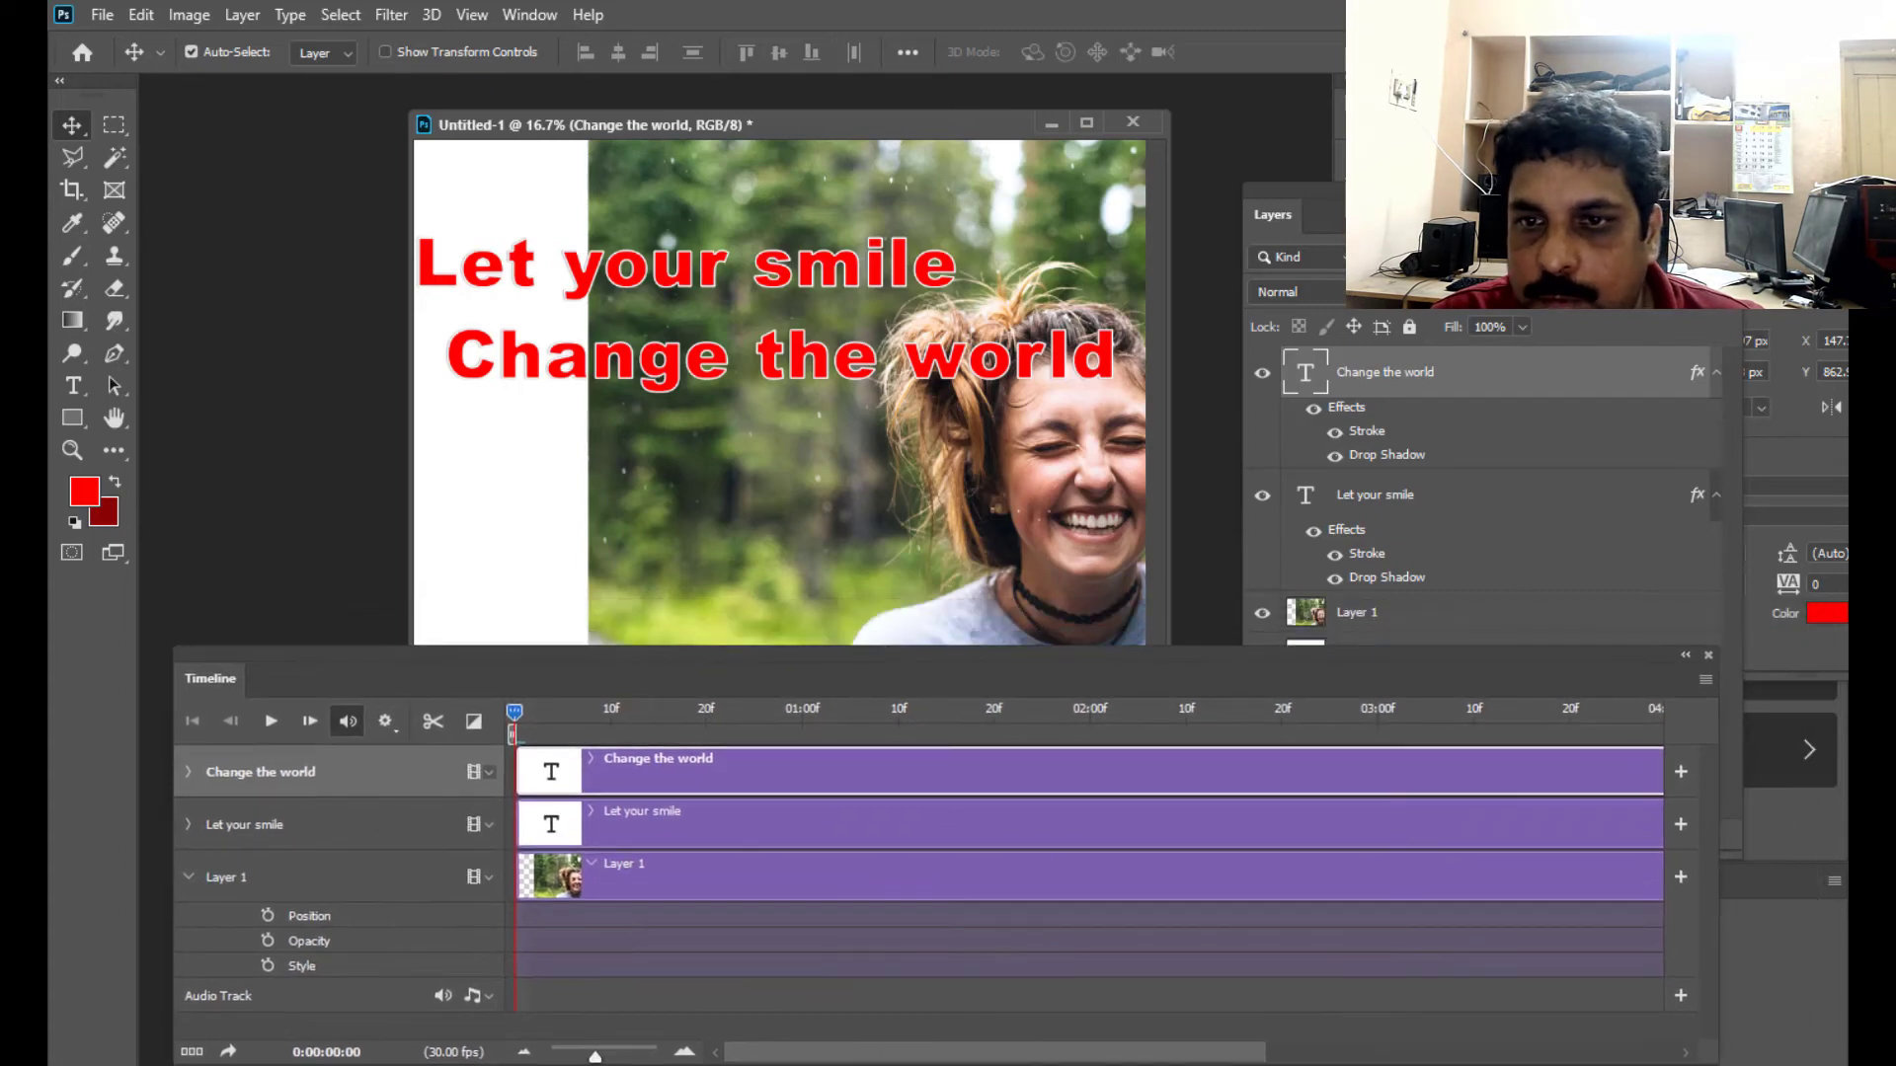
left_click_drag(1272, 214, 1309, 170)
left_click(1406, 578)
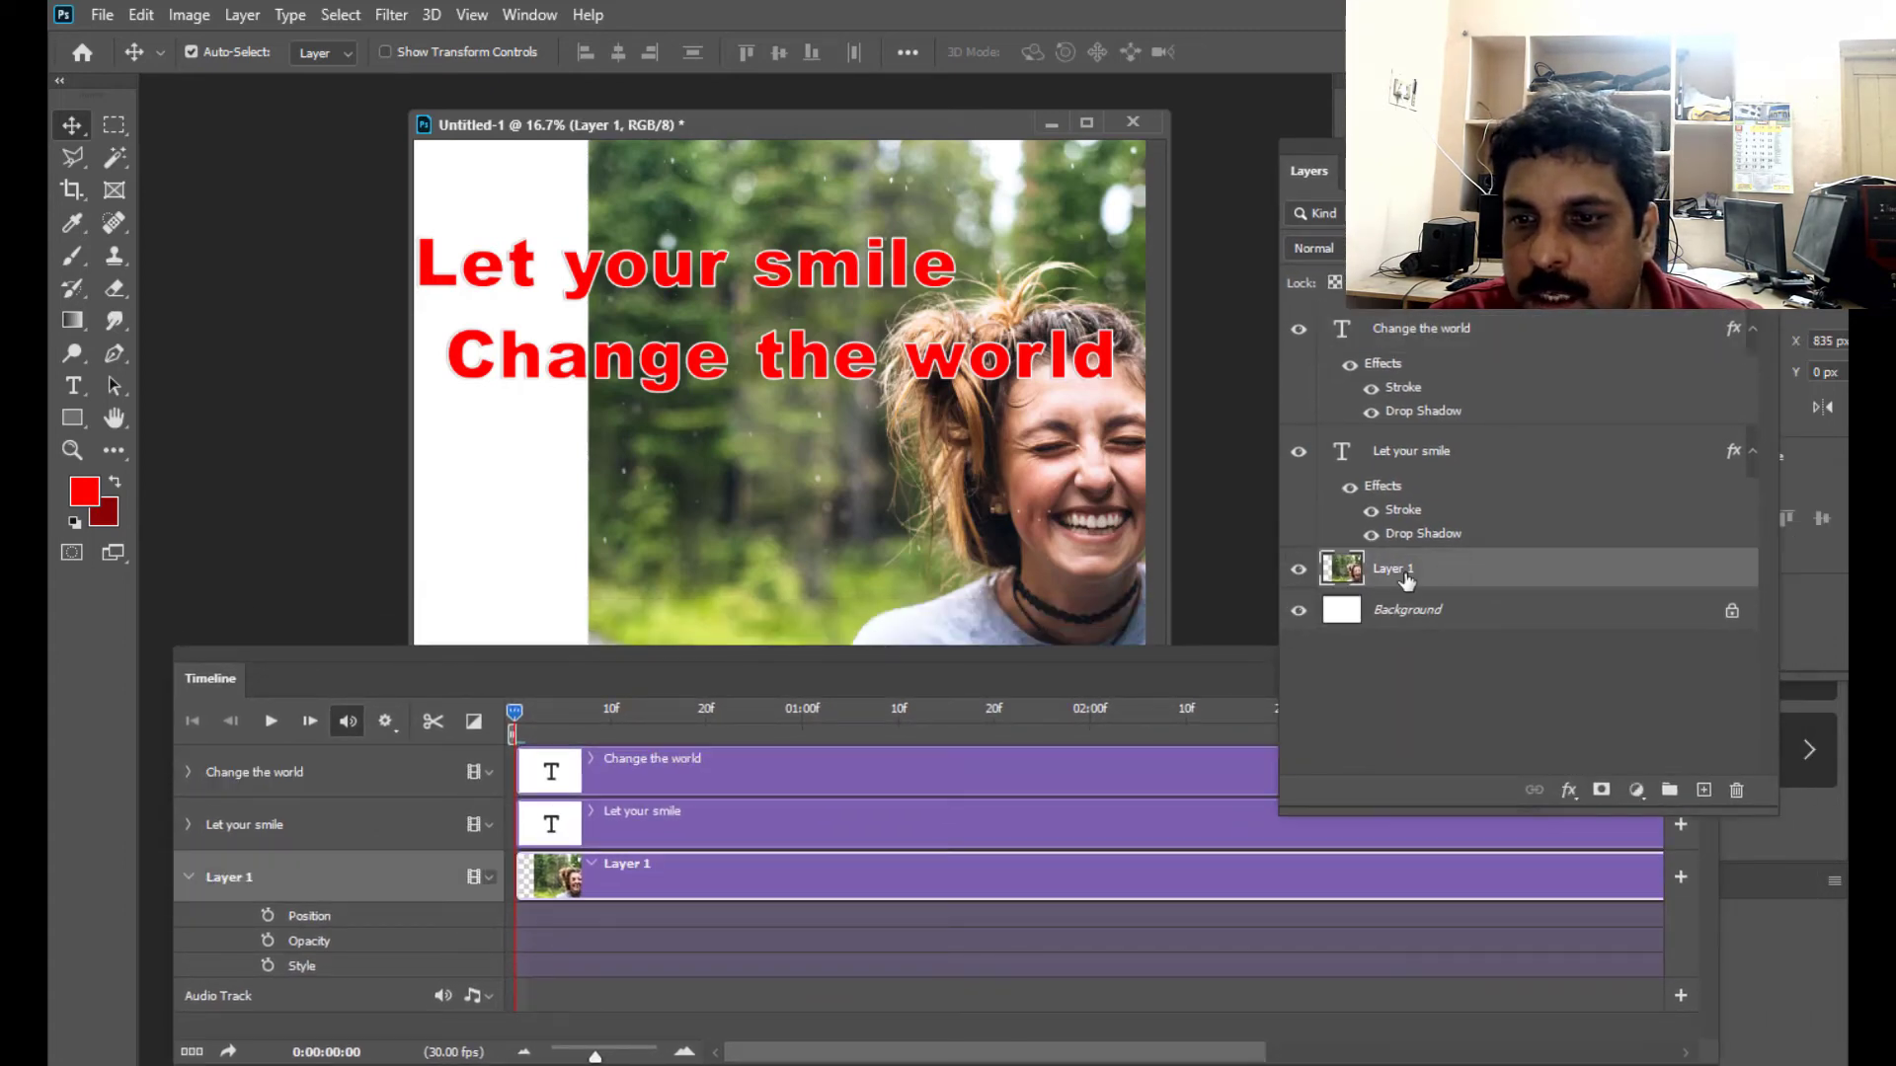
right_click(1439, 569)
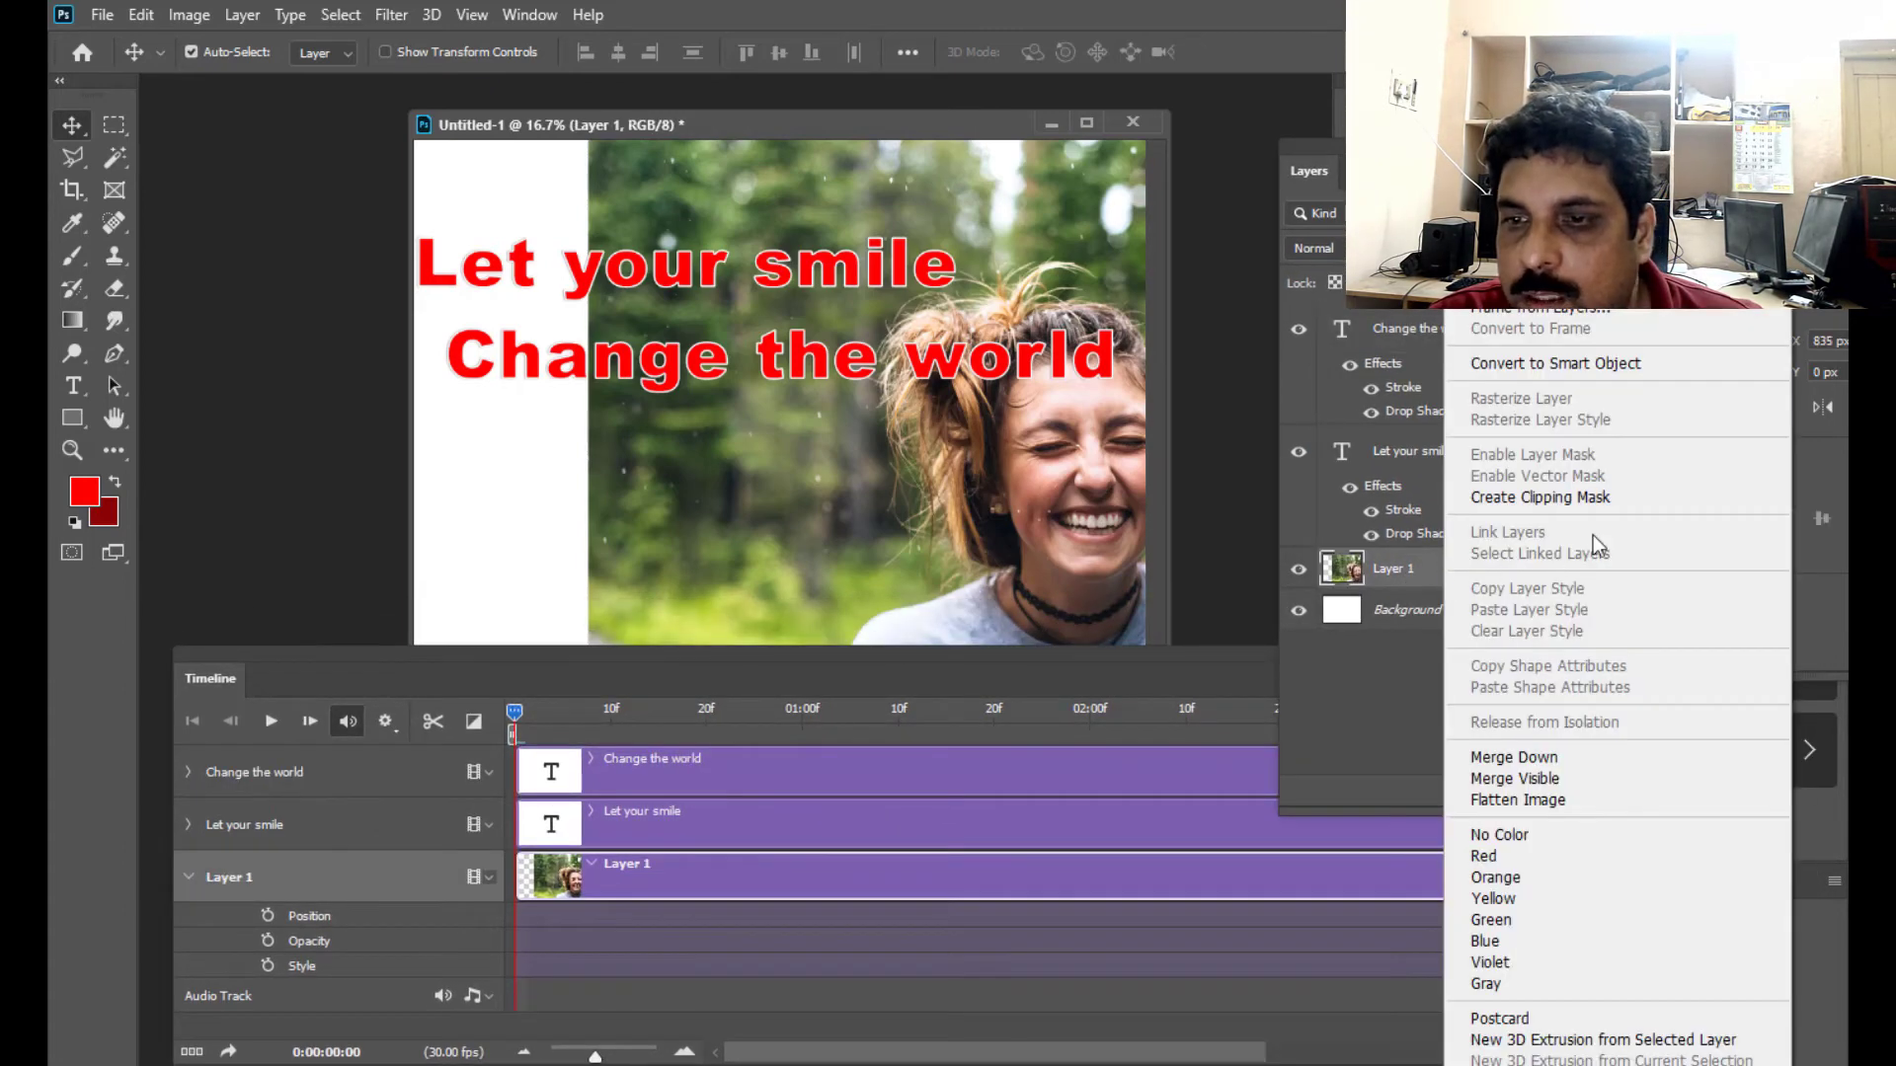
left_click(1570, 363)
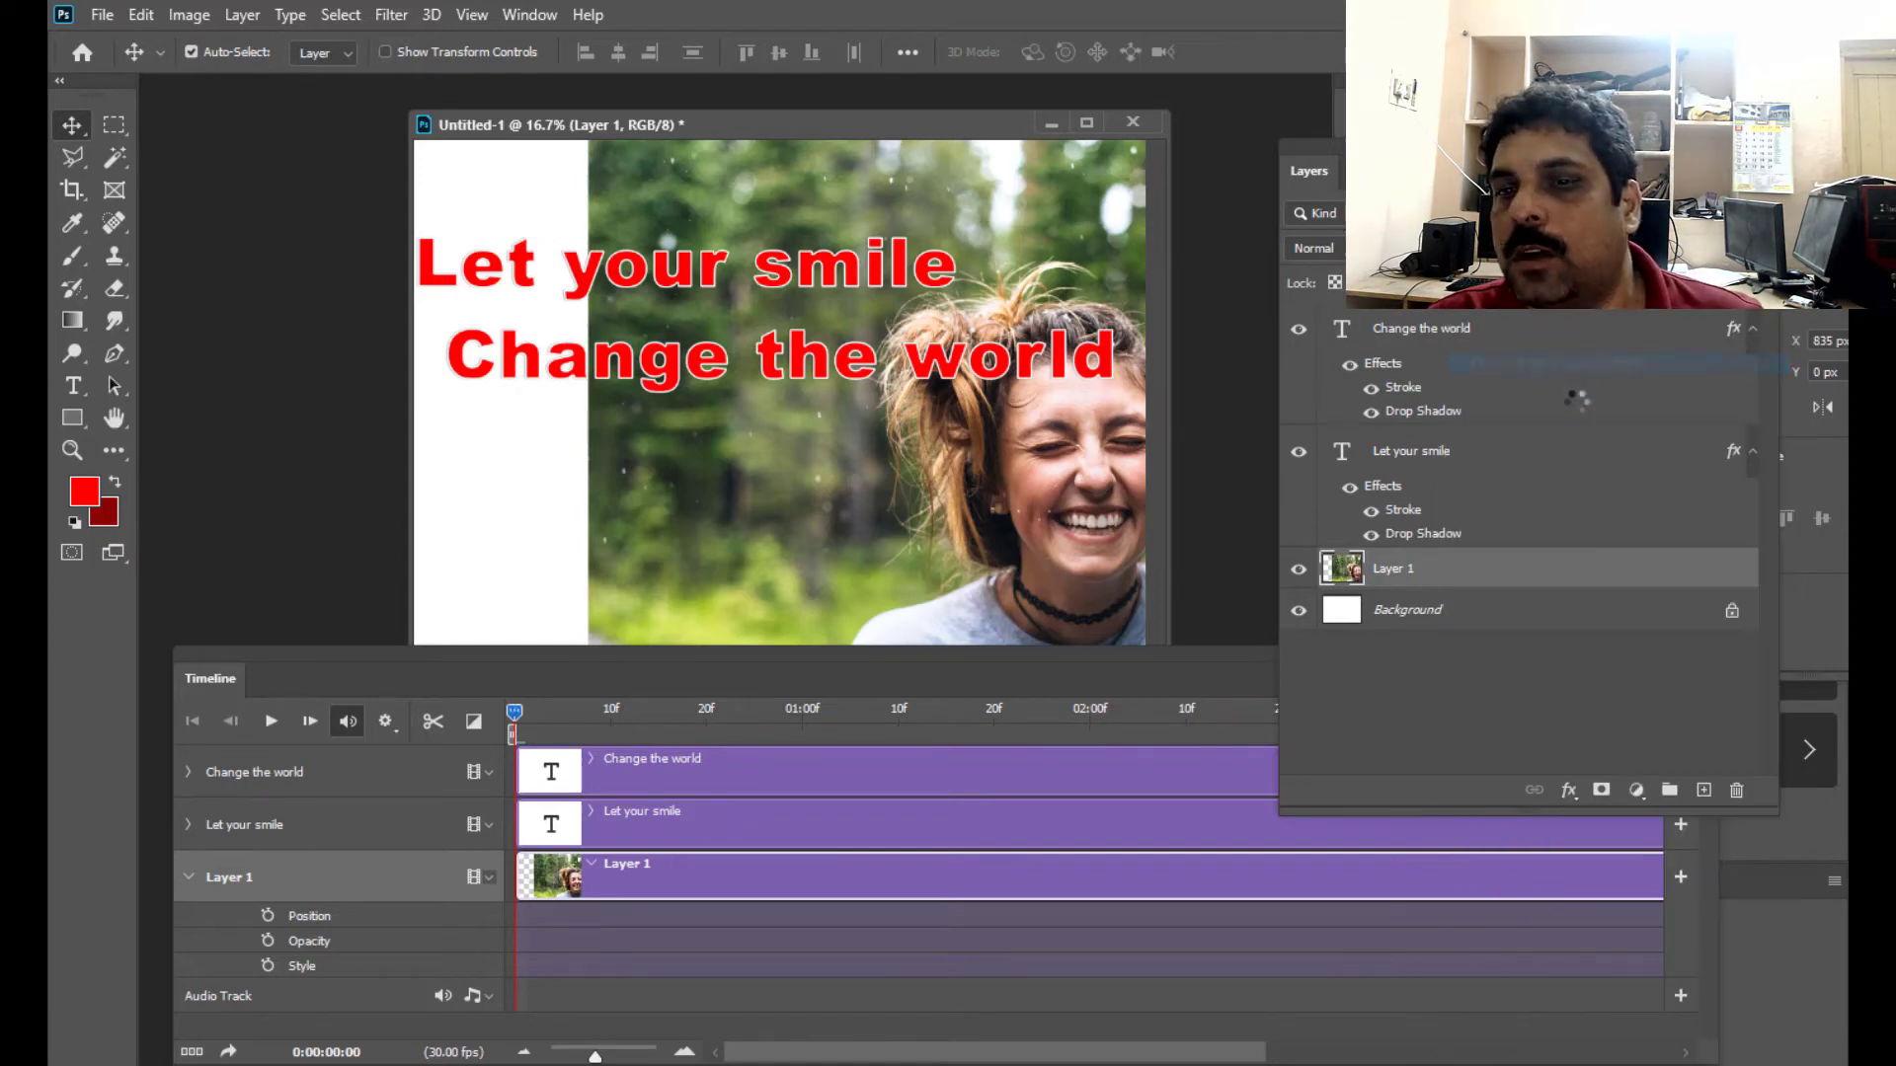
- Expand the keyframe properties of Layer 1, "Let your smile" and "Change the world", and place the Timeline panel below the image with Layer 1's properties in view
left_click_drag(667, 656, 810, 671)
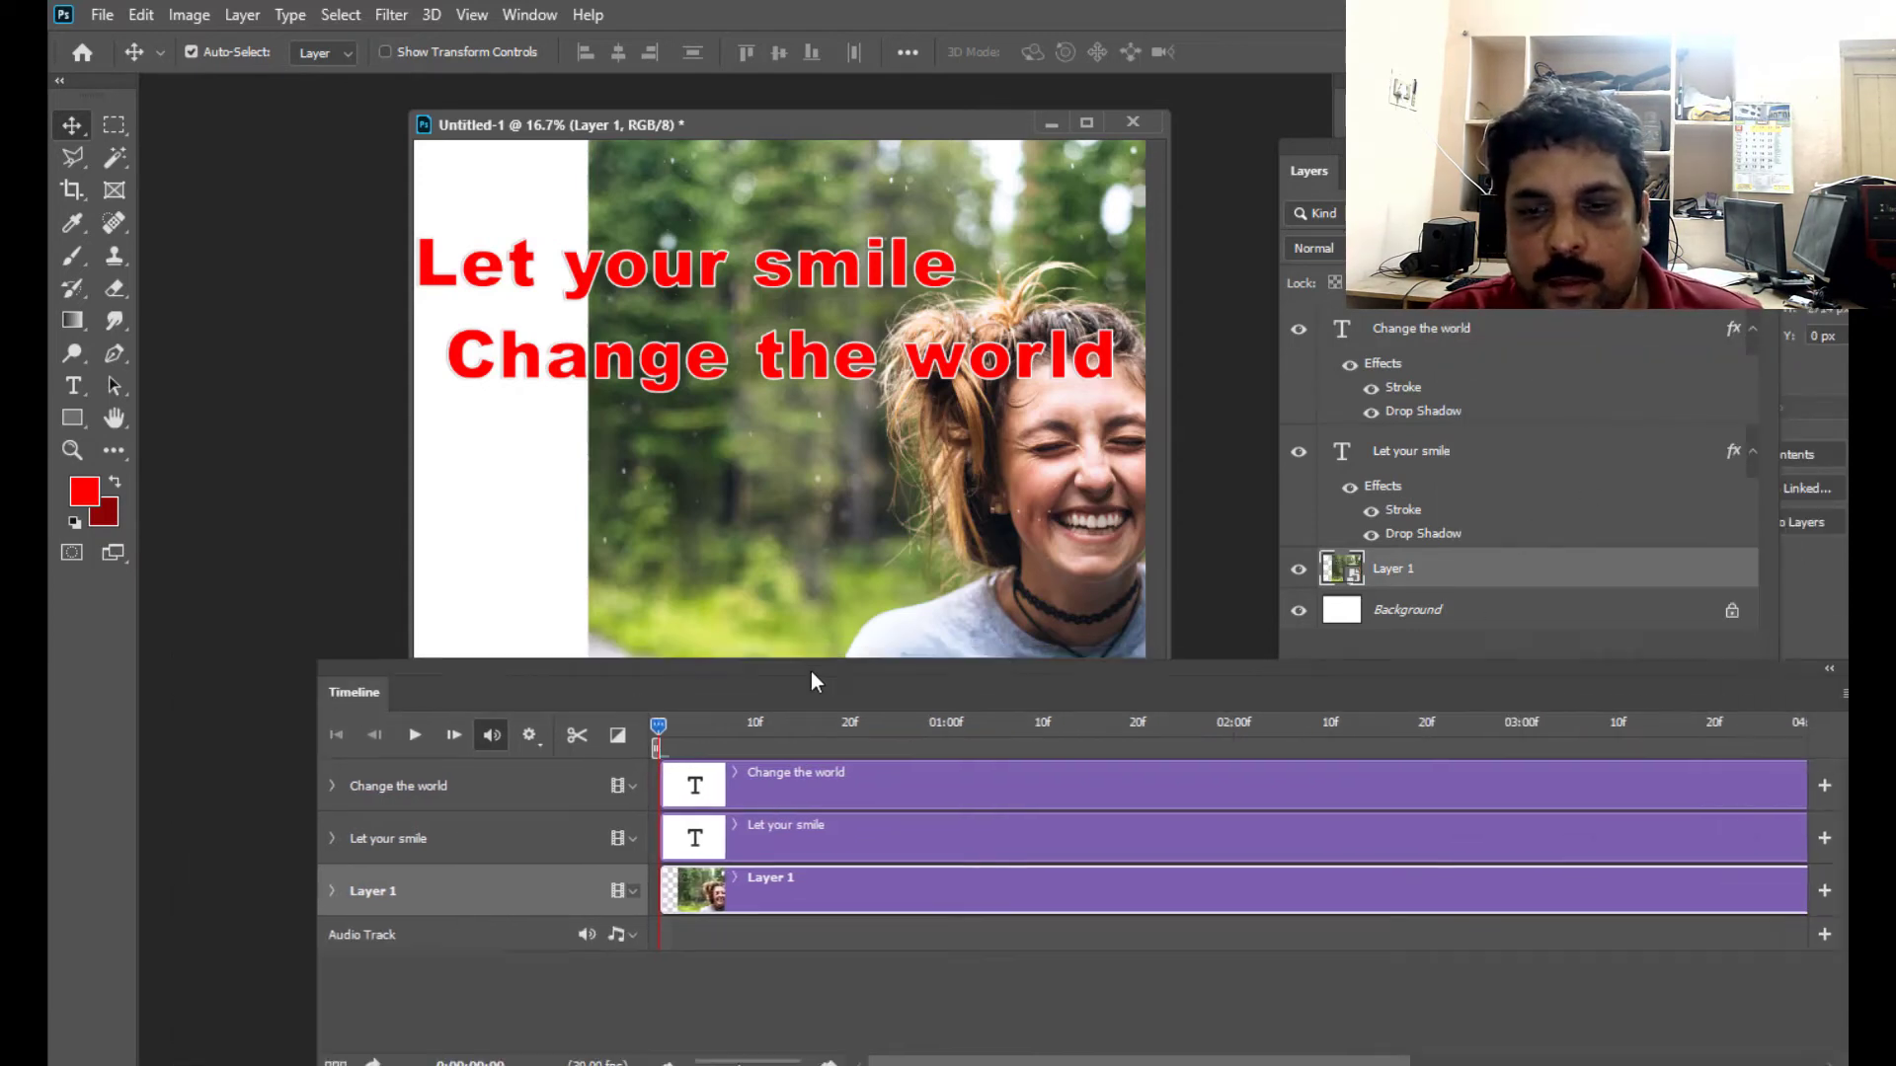
left_click(331, 891)
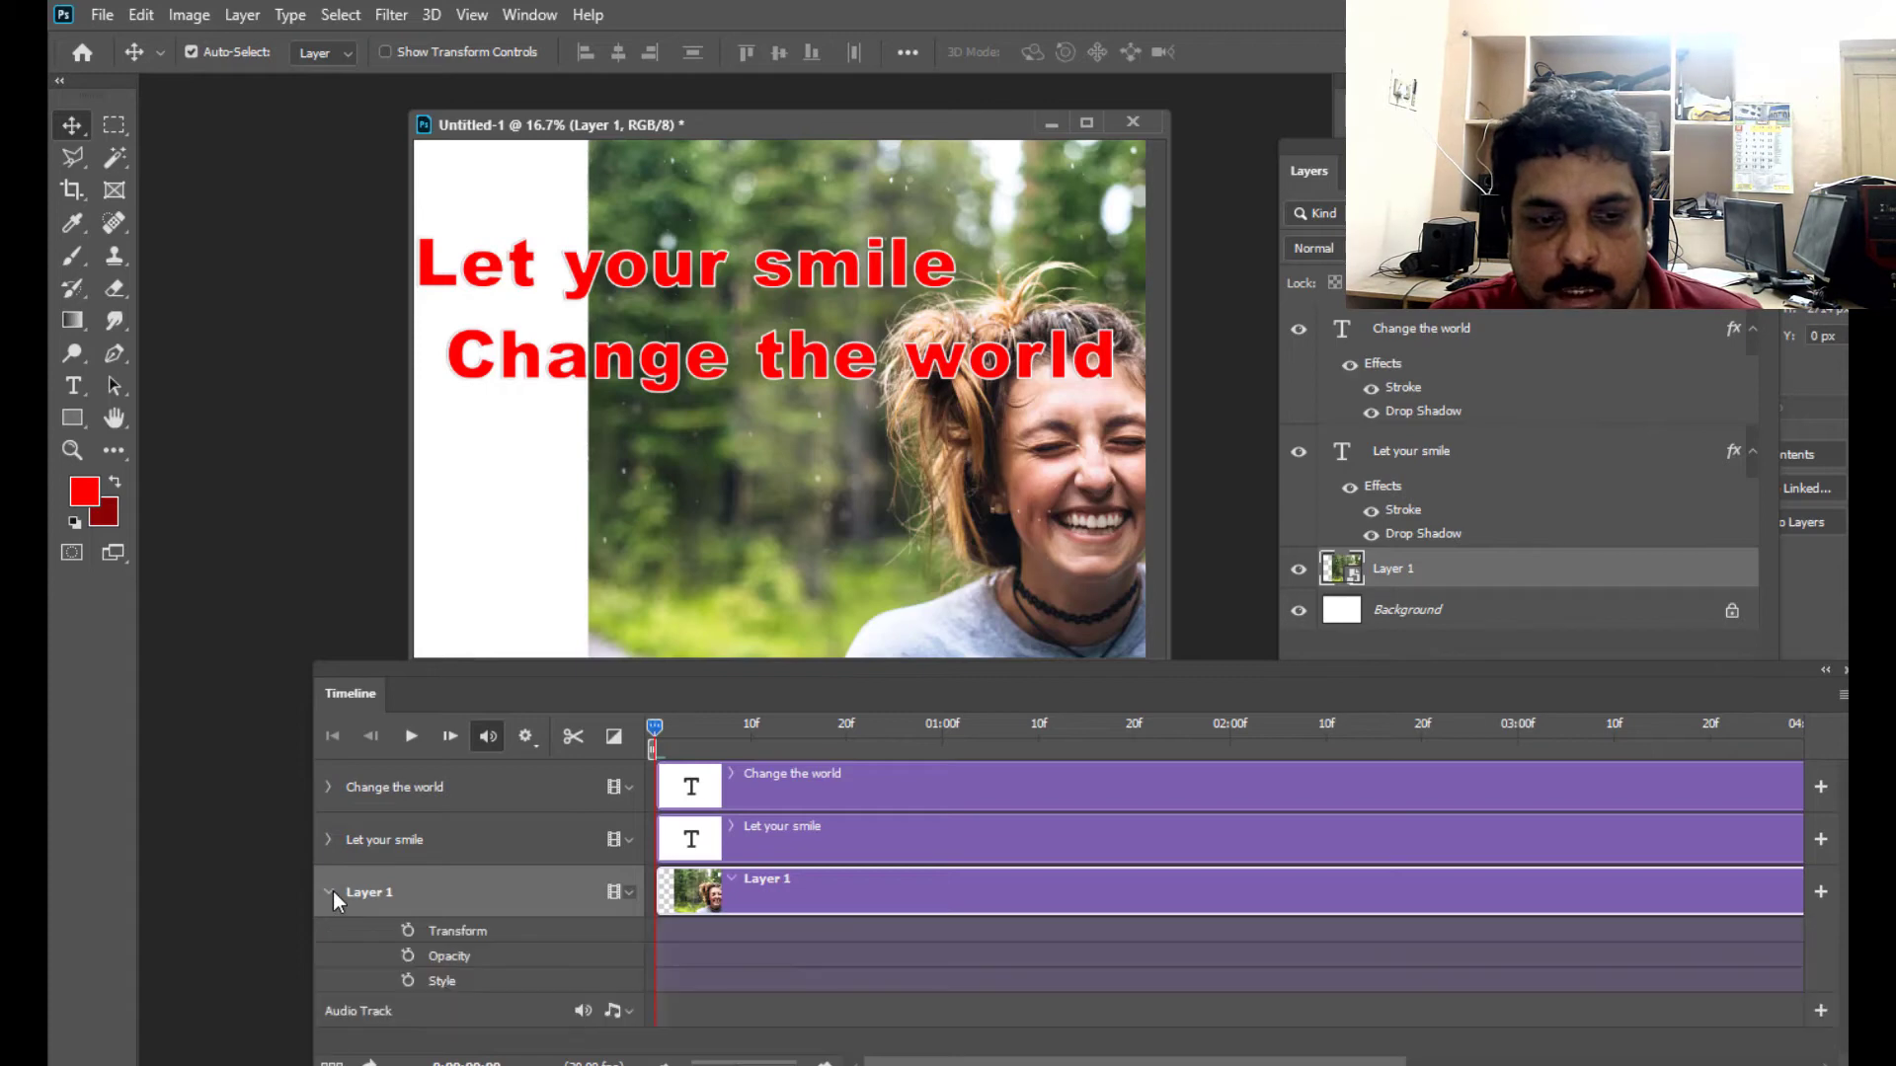
left_click(325, 835)
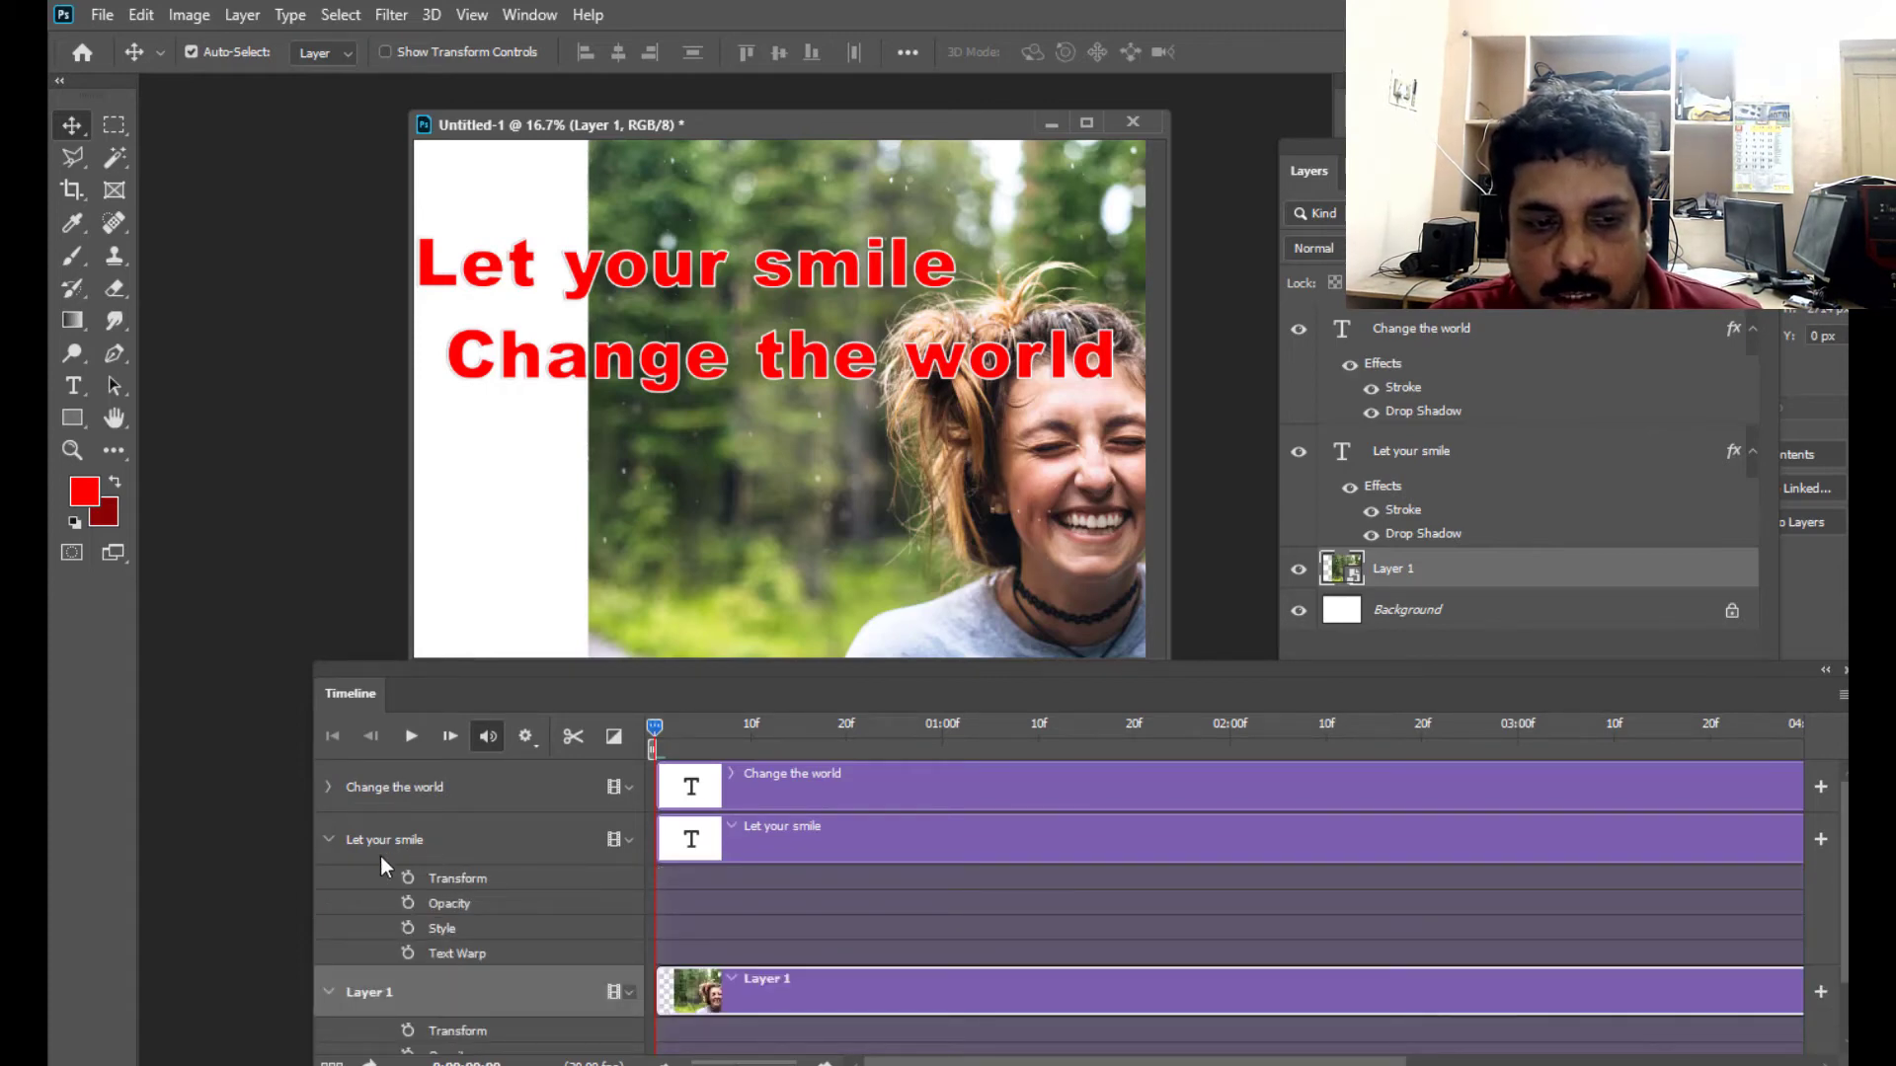
left_click(328, 786)
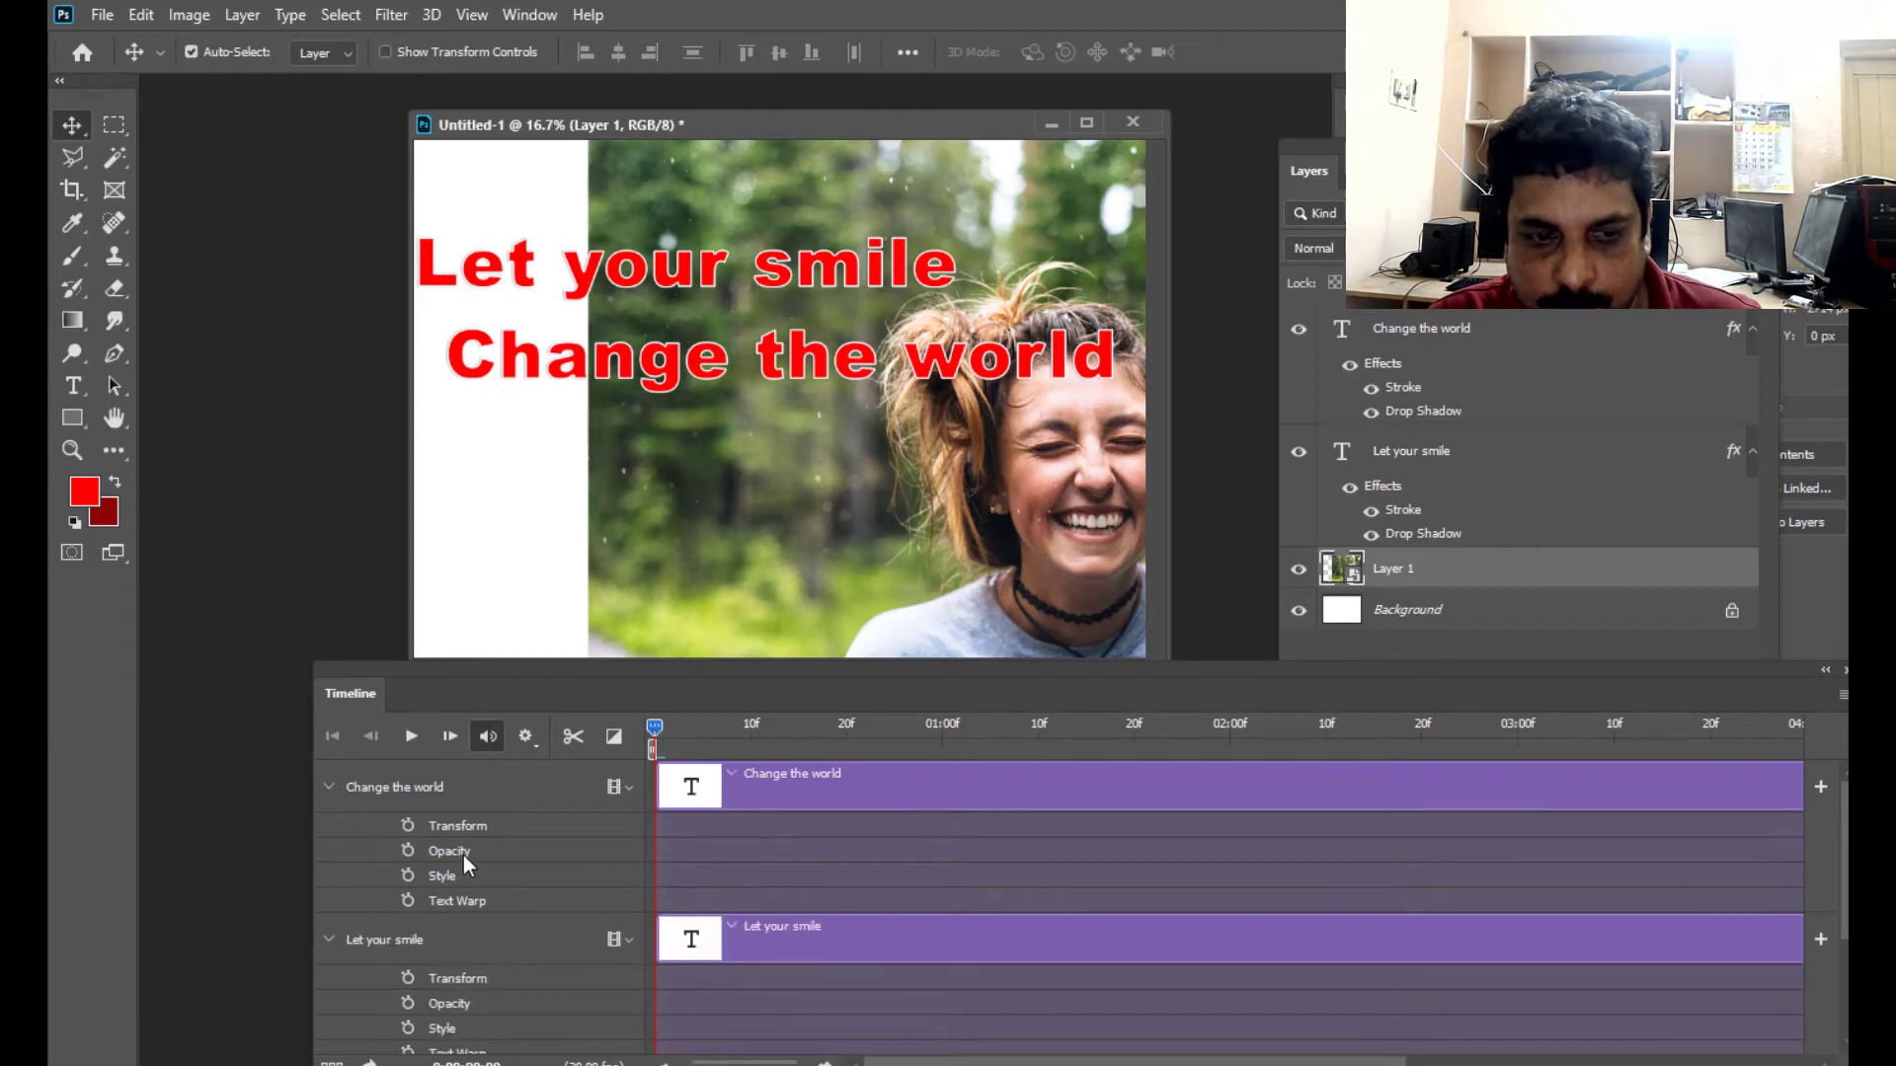
left_click_drag(588, 671, 608, 503)
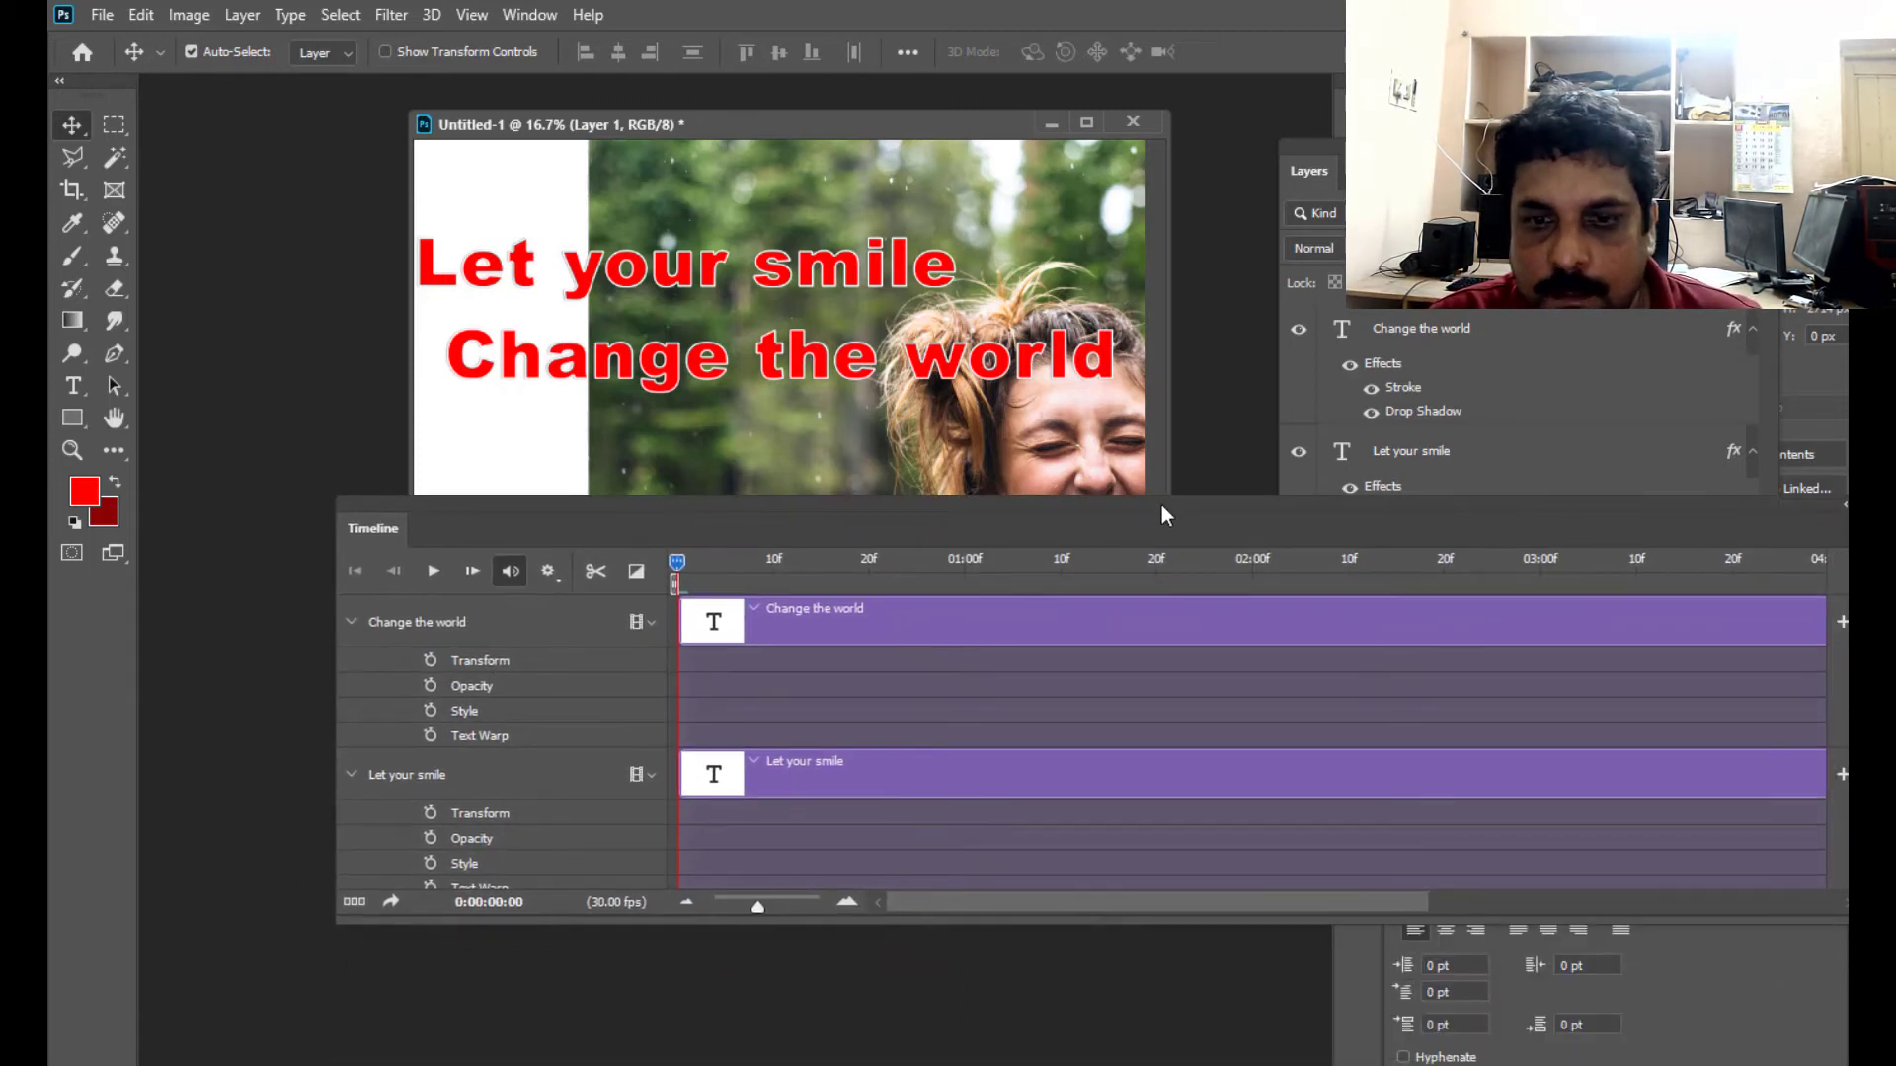
left_click_drag(1161, 506, 947, 499)
scroll(1659, 746, "down", 4)
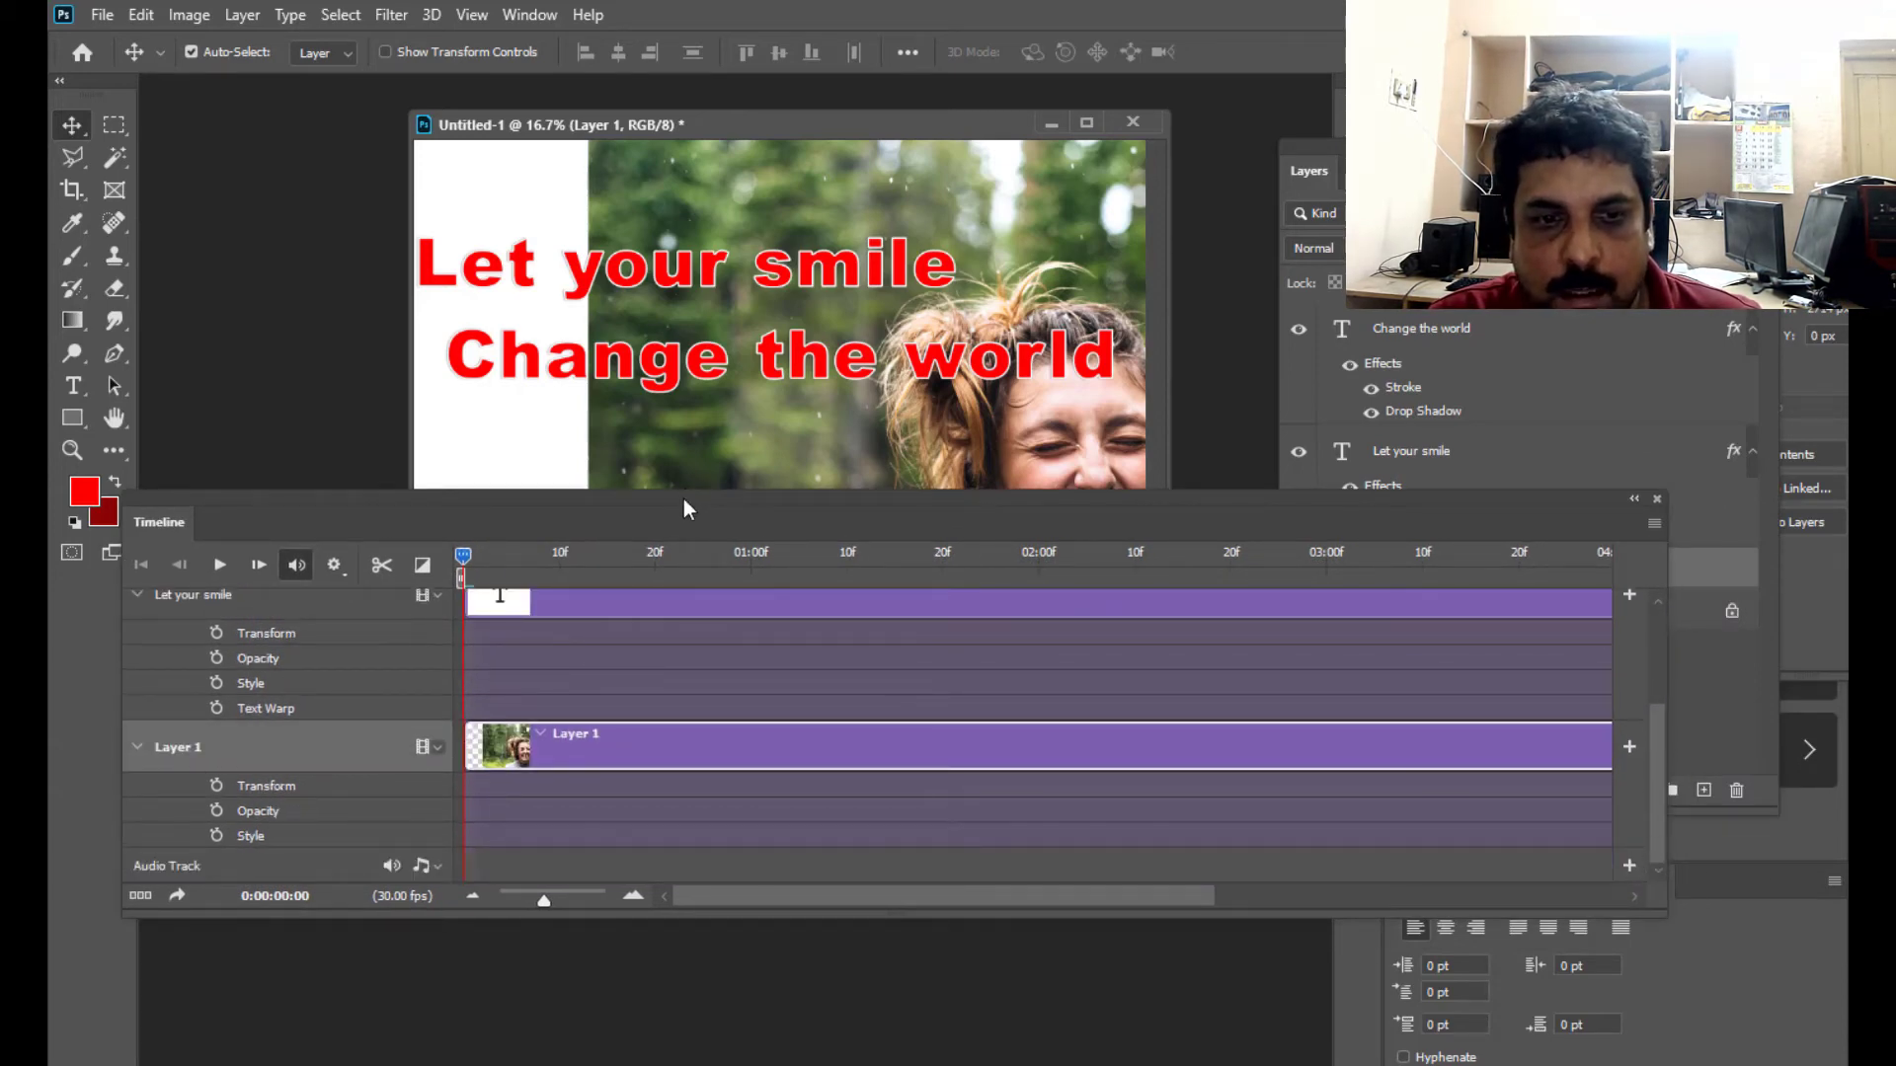
left_click_drag(684, 501, 838, 632)
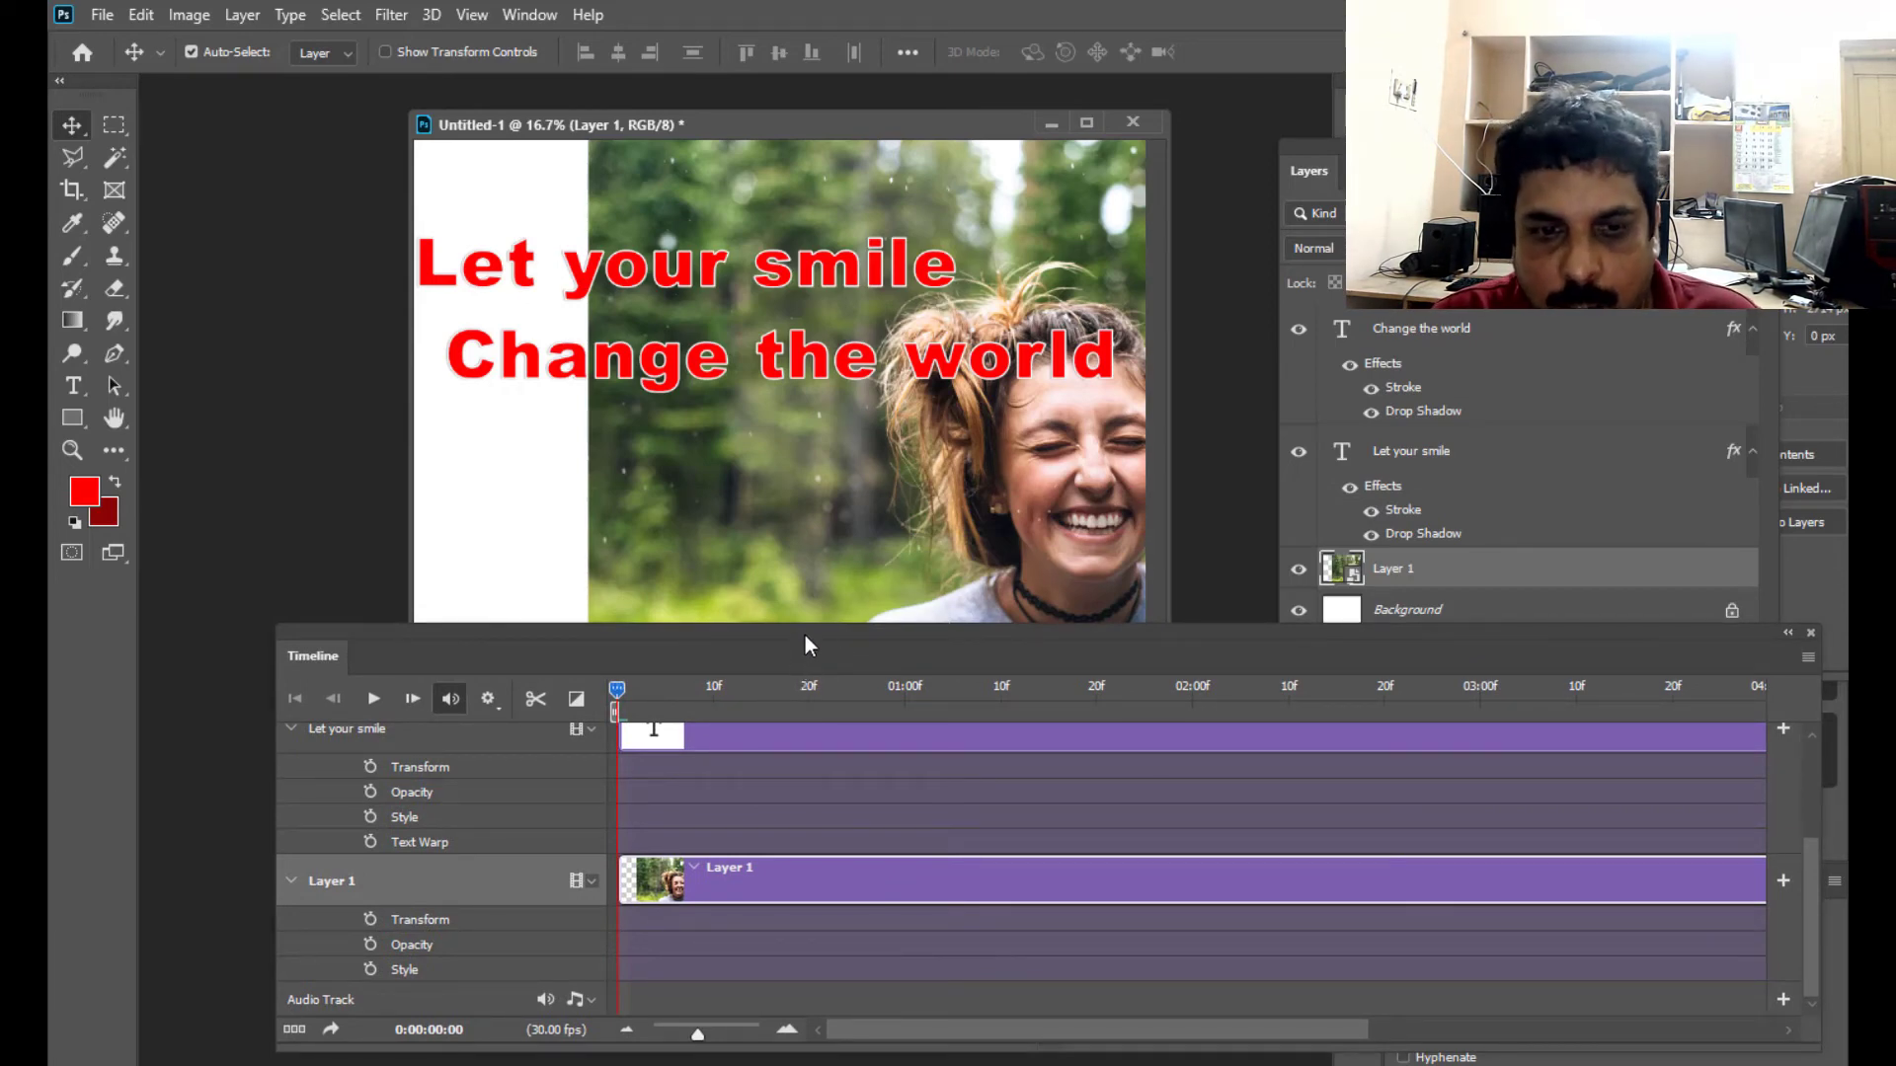
- Convert the "Change the world" and "Let your smile" text layers into separate smart objects
left_click_drag(805, 636, 784, 696)
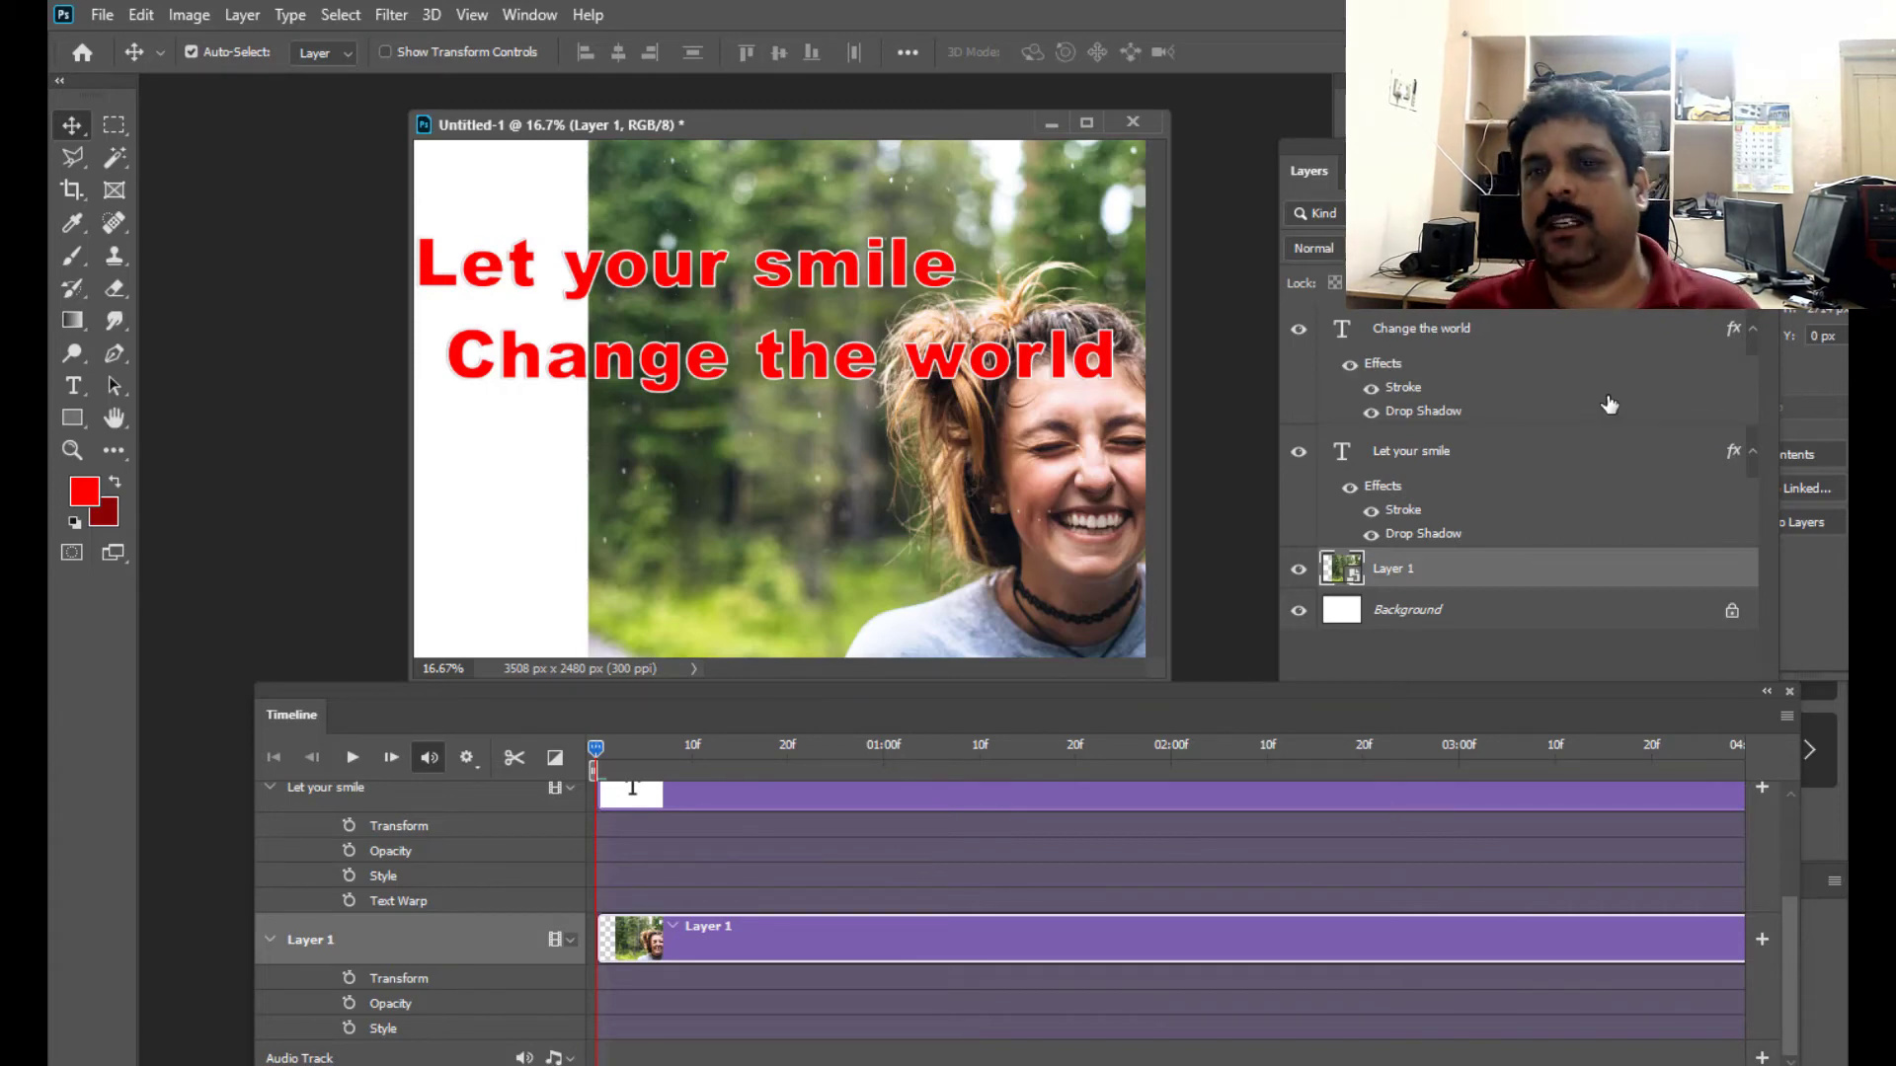
left_click(1501, 341)
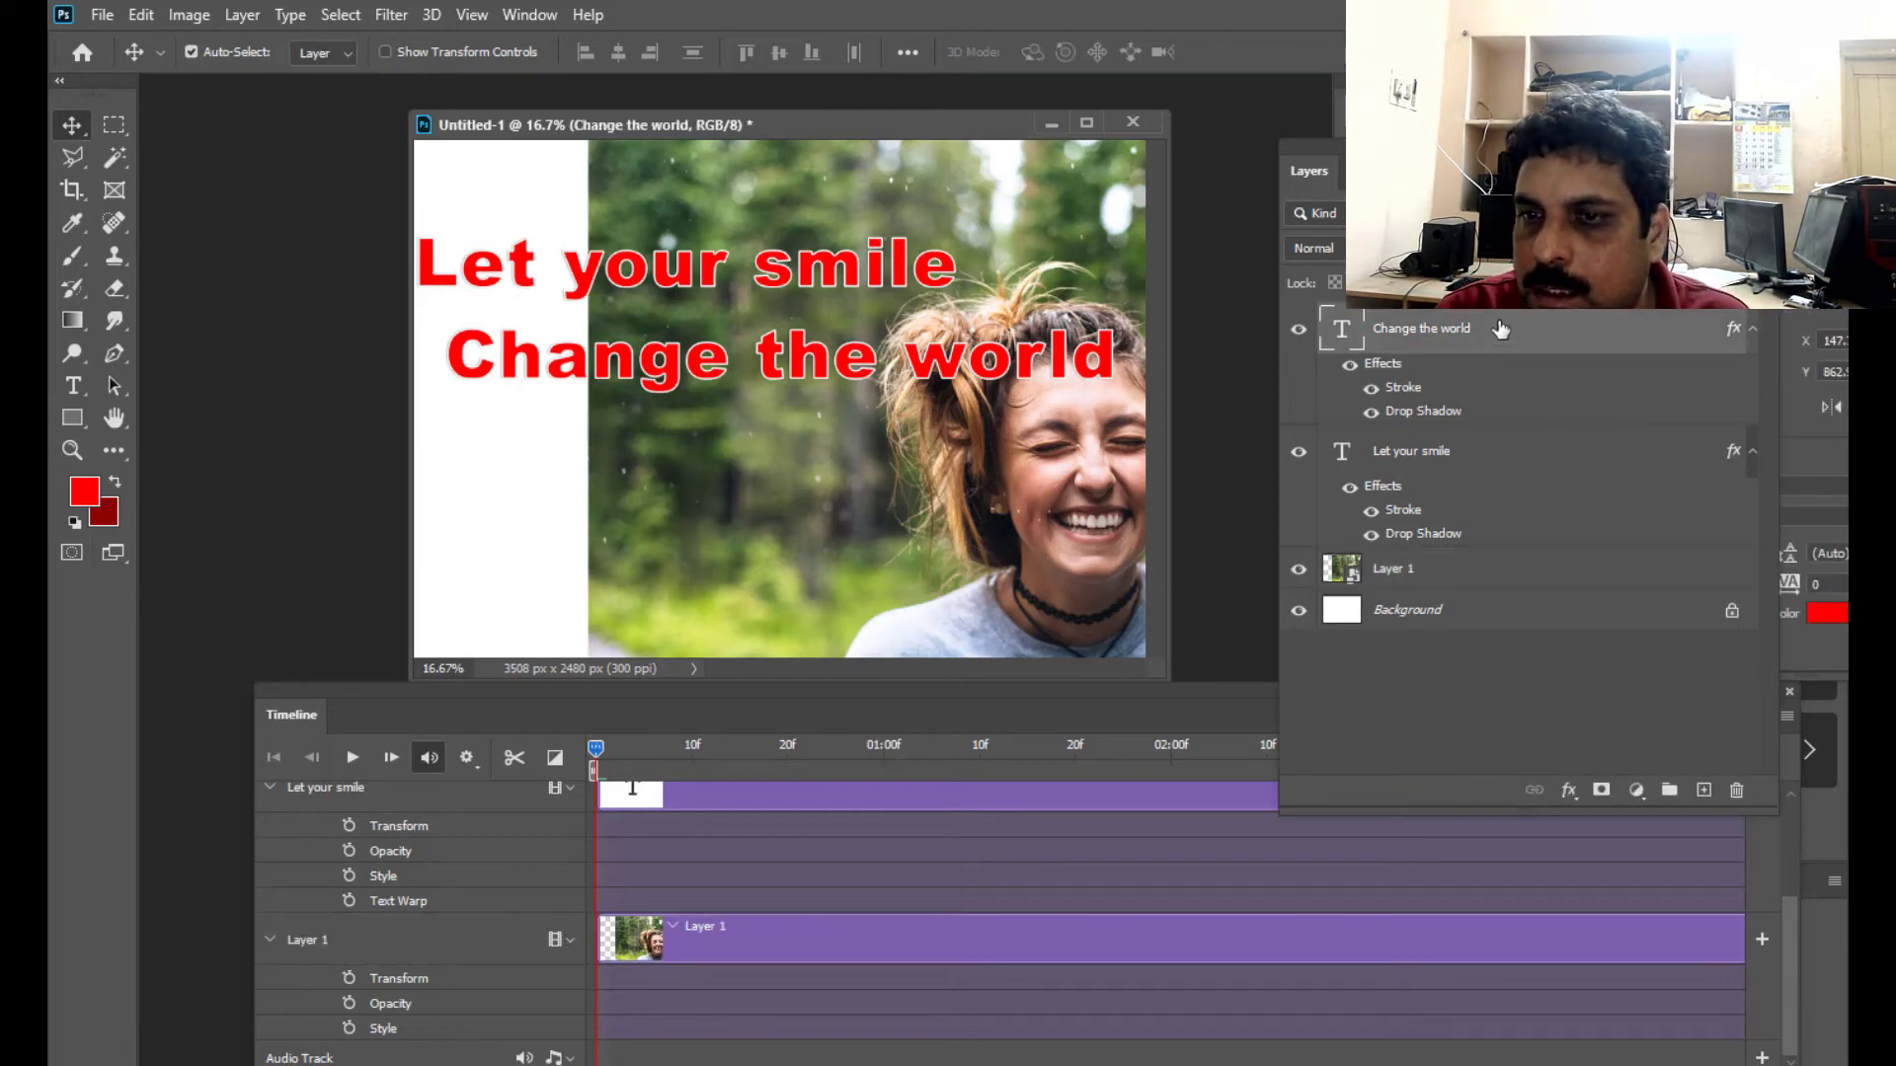
right_click(1501, 326)
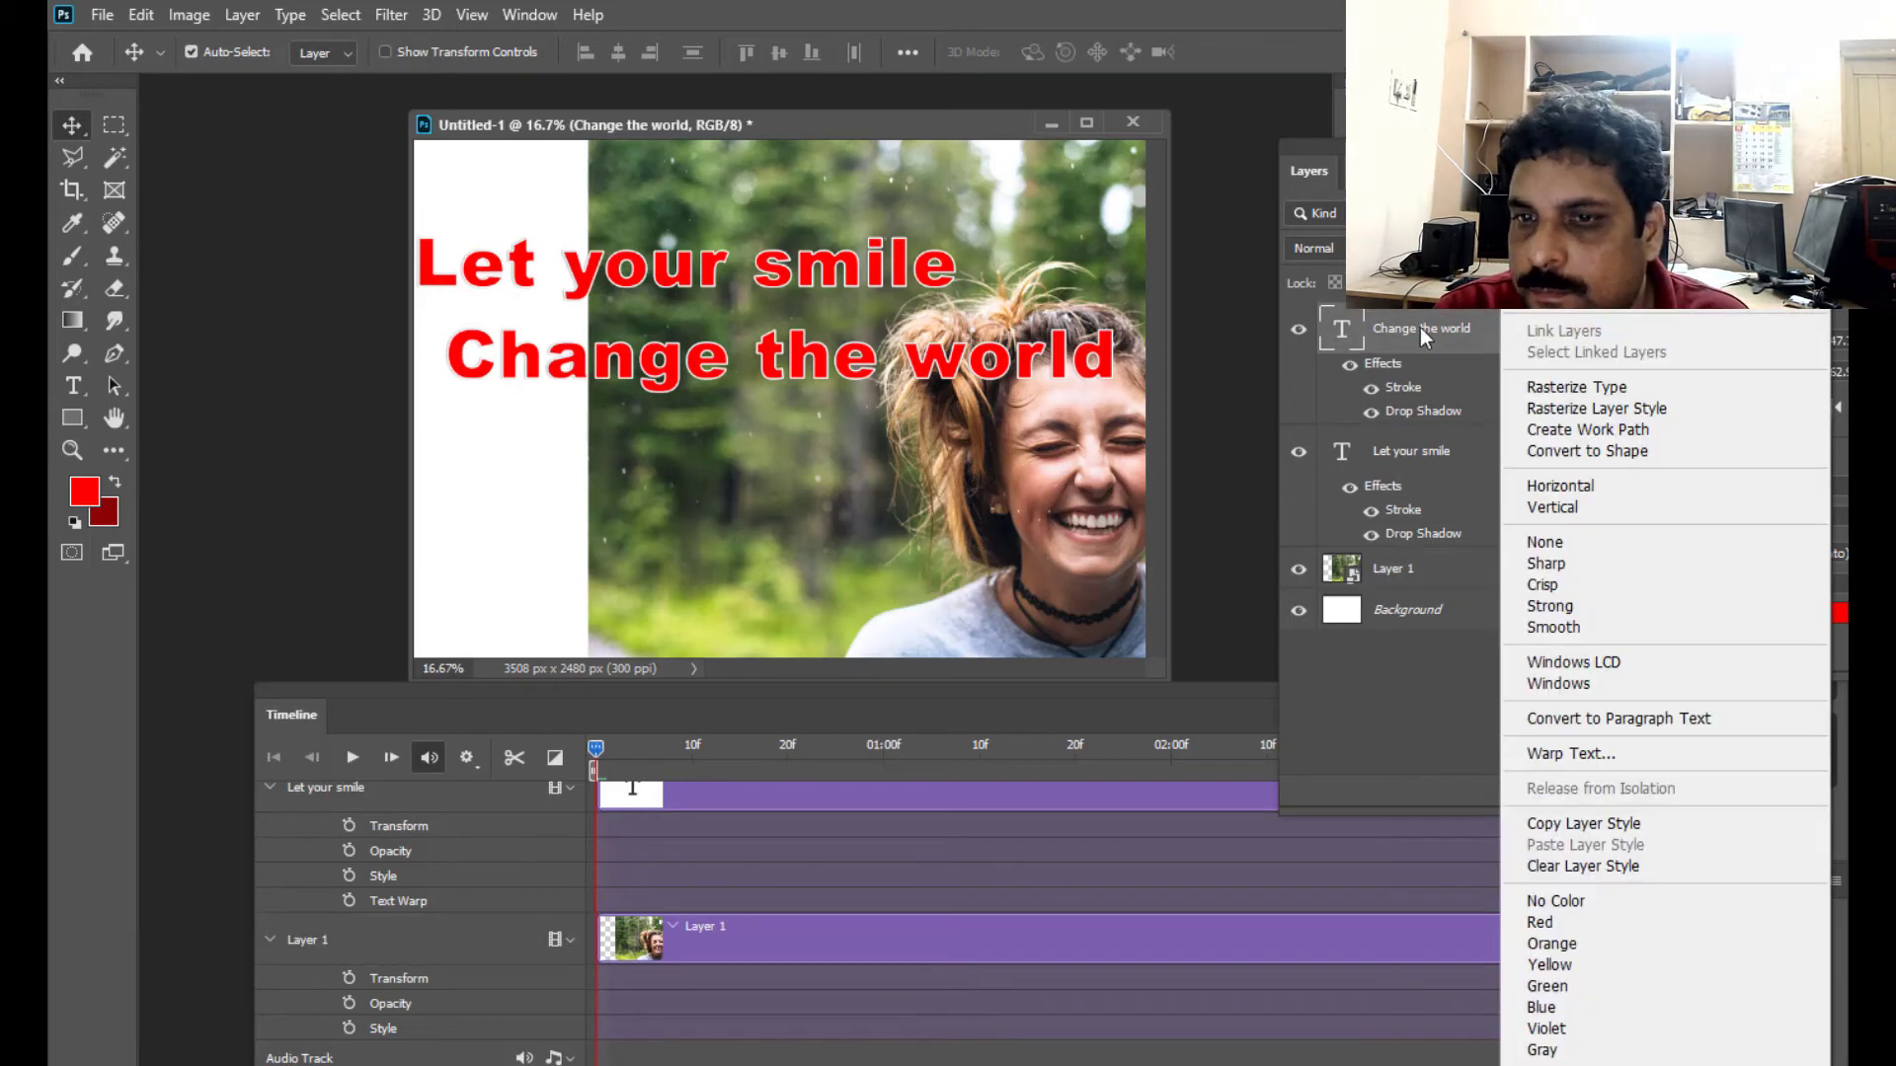
left_click(1639, 312)
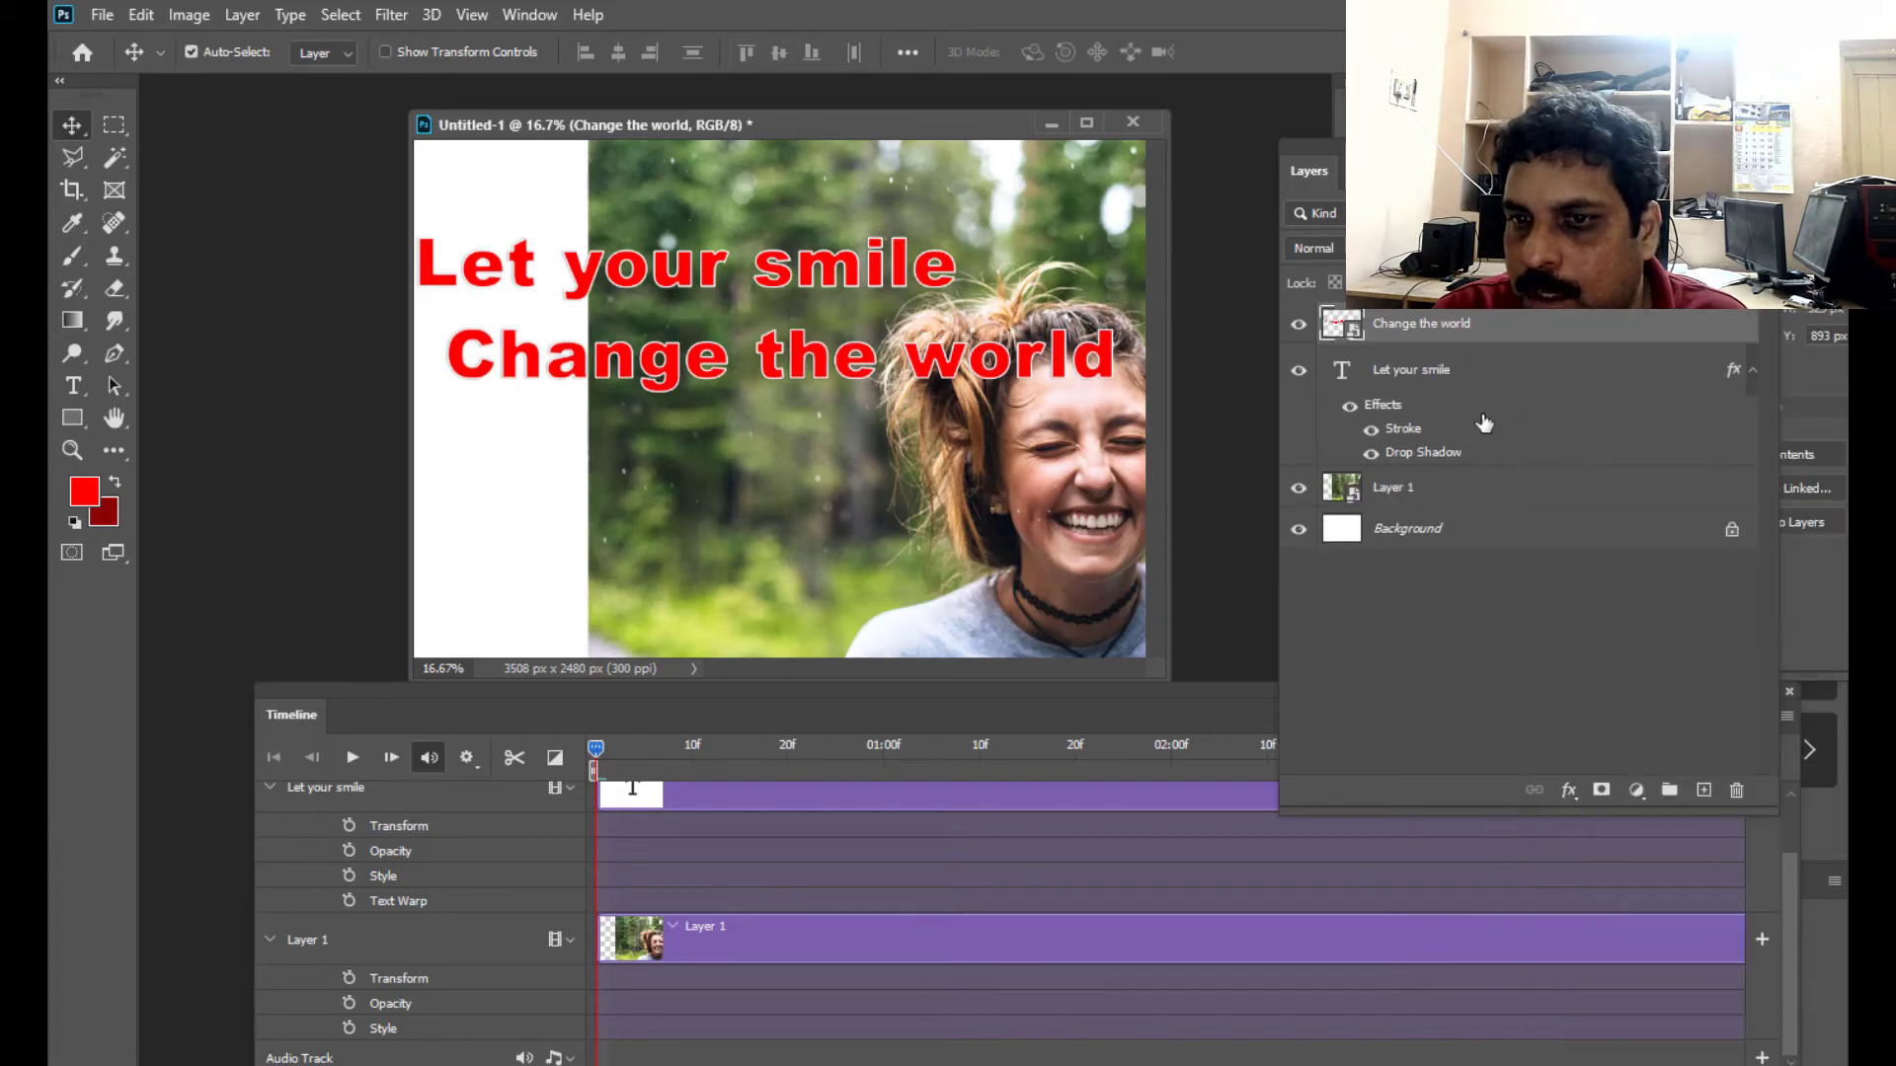
left_click(1510, 488)
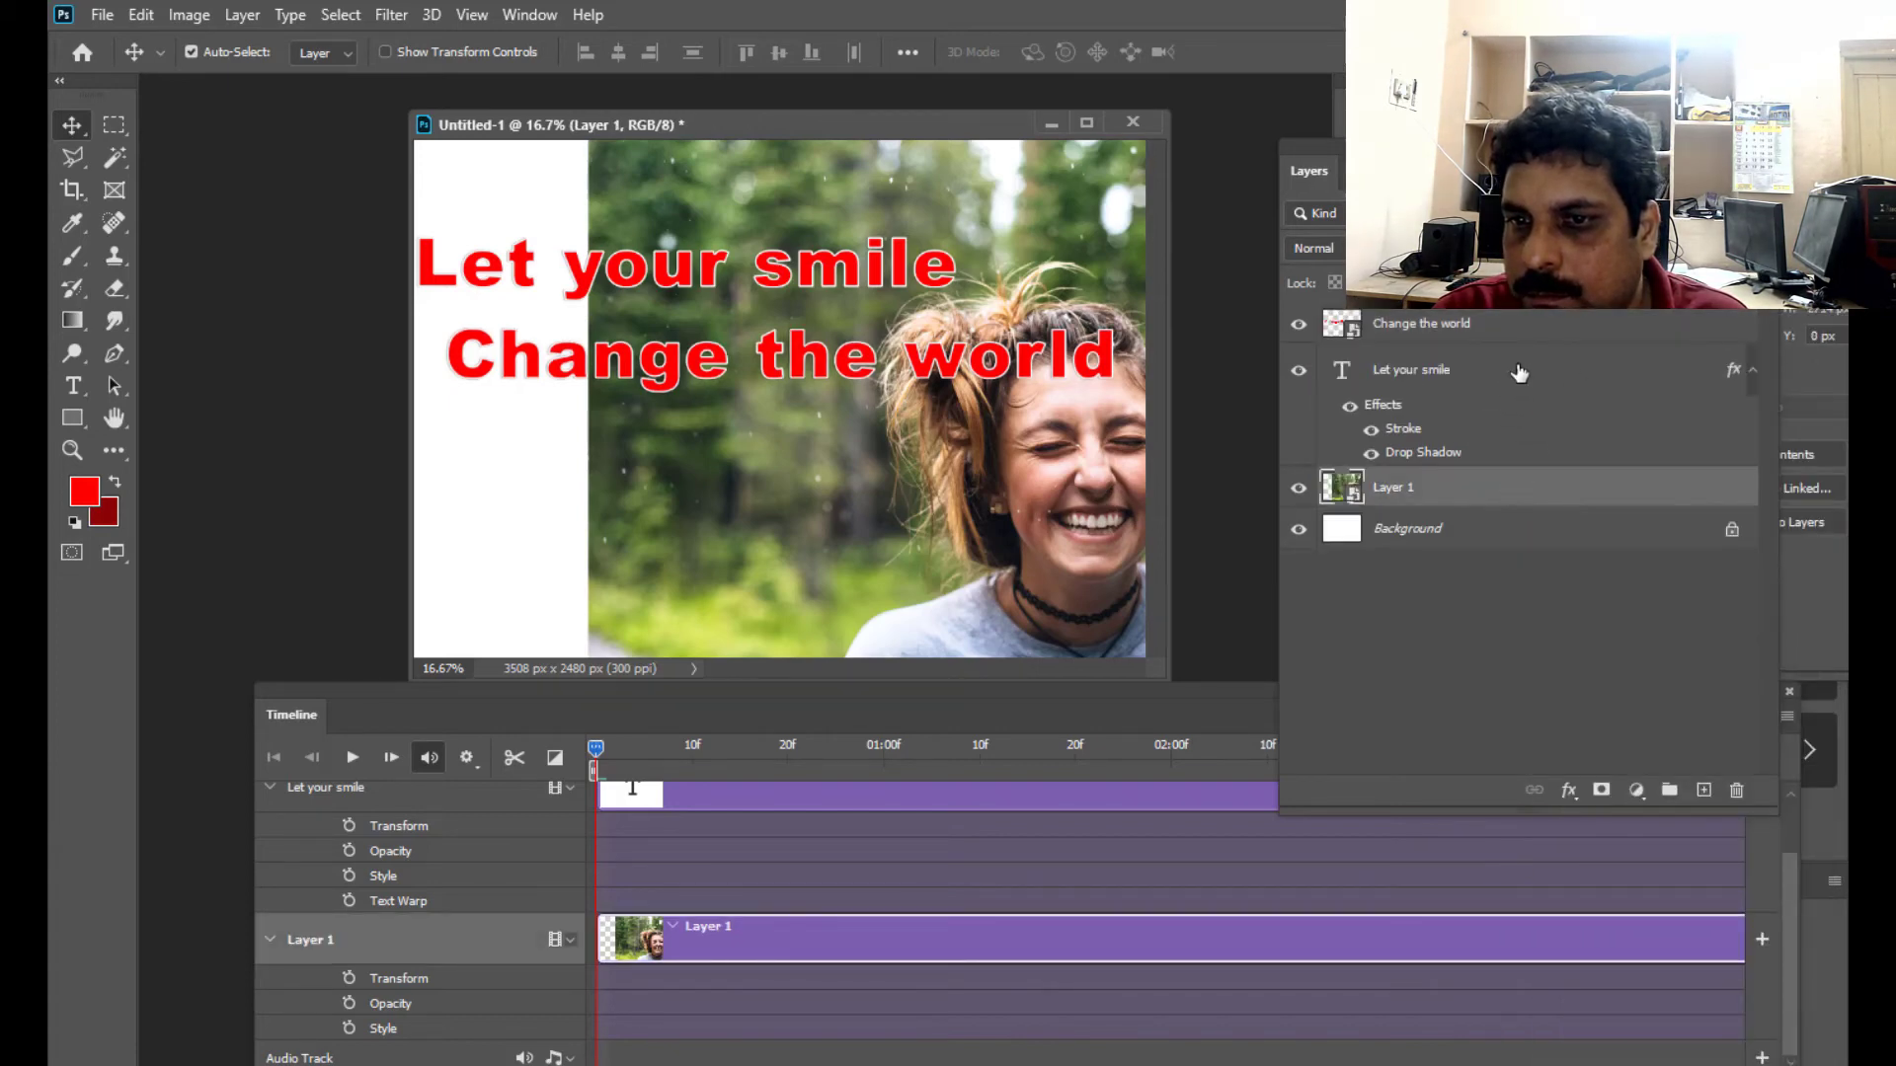
left_click(1511, 373)
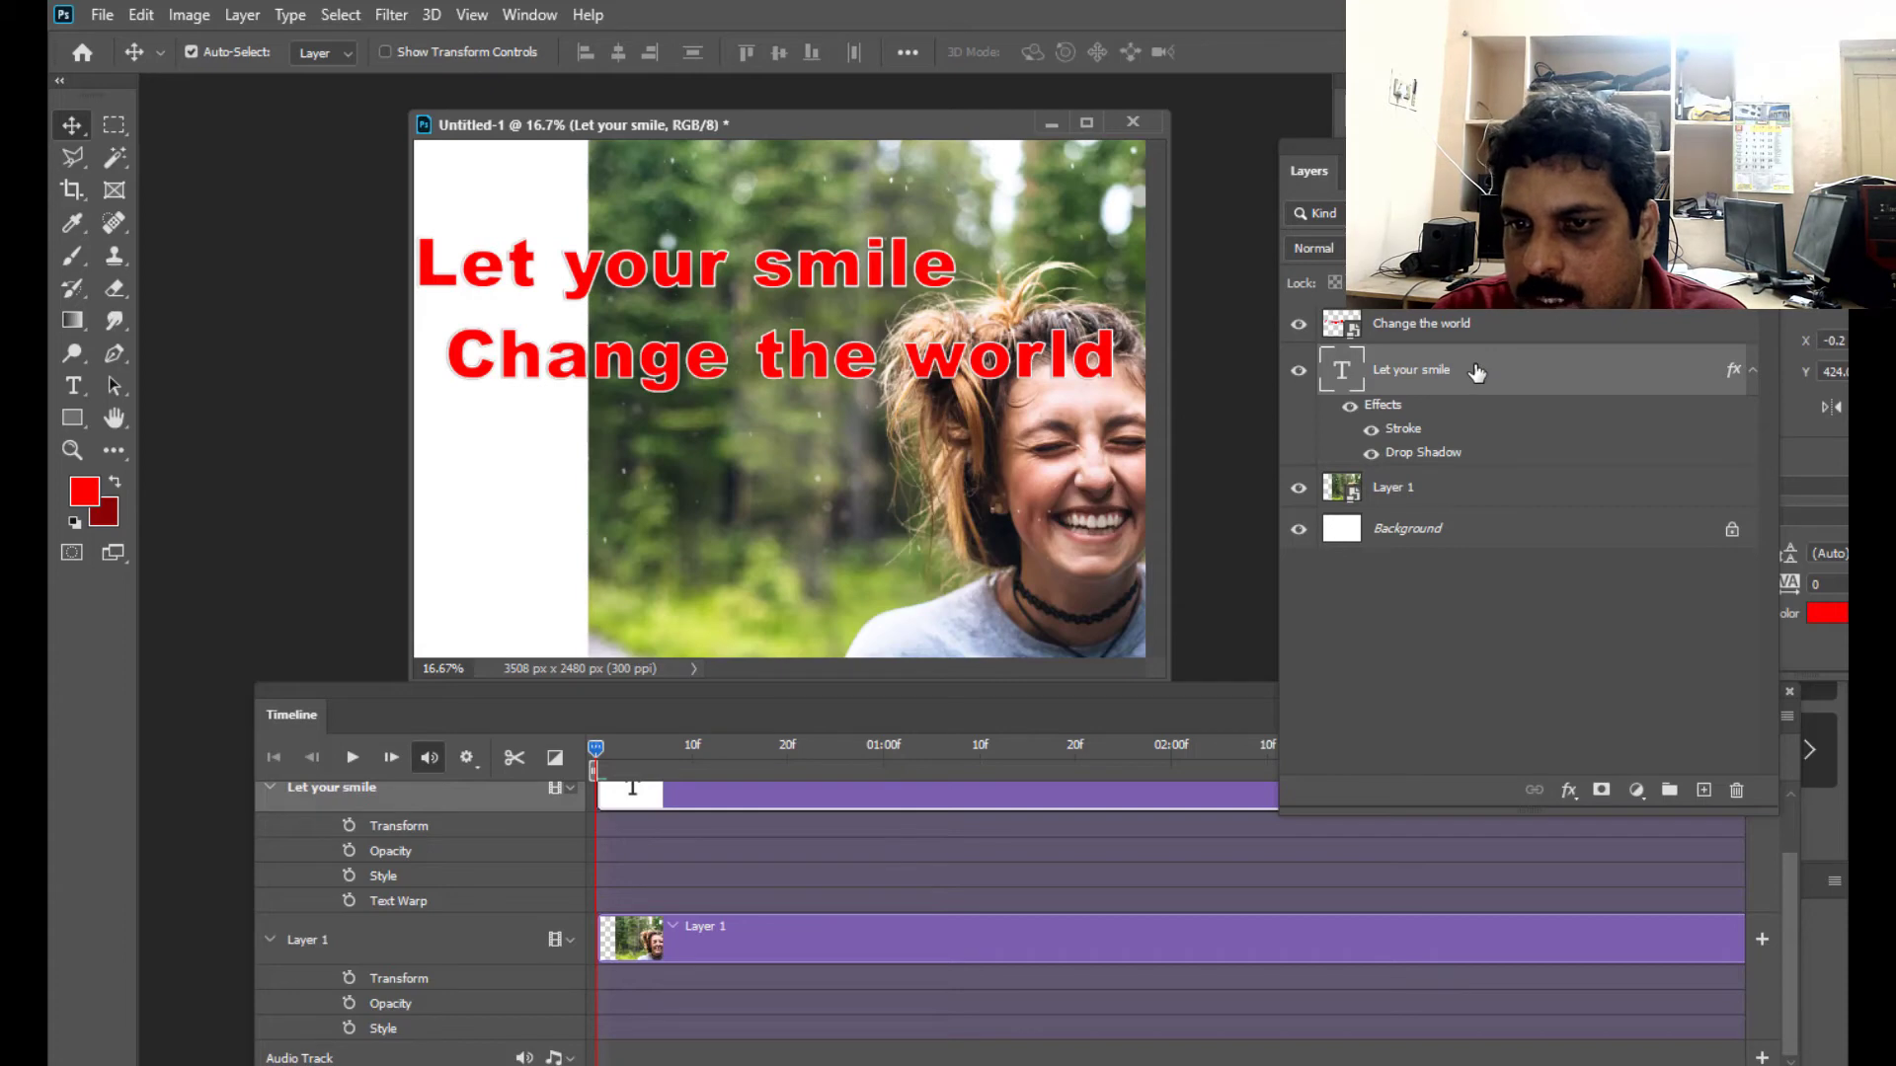
right_click(1476, 371)
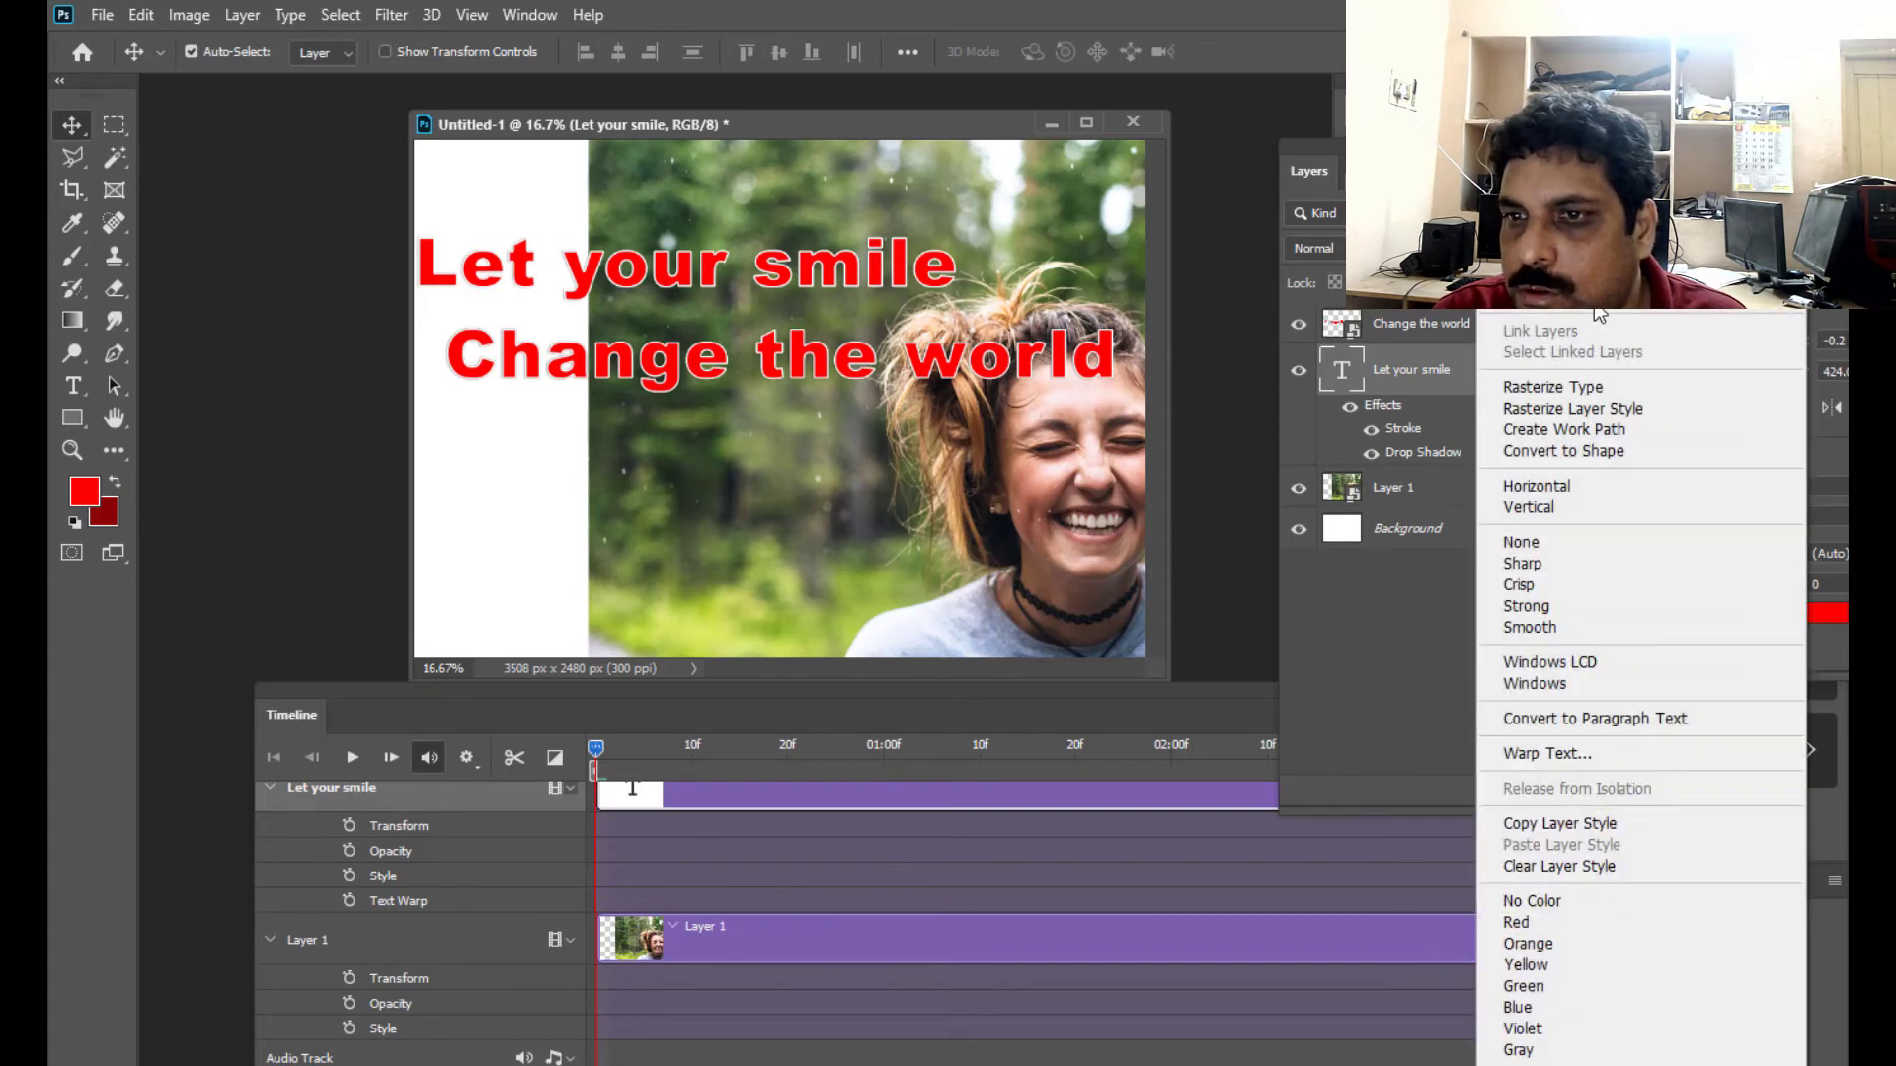
left_click(1560, 297)
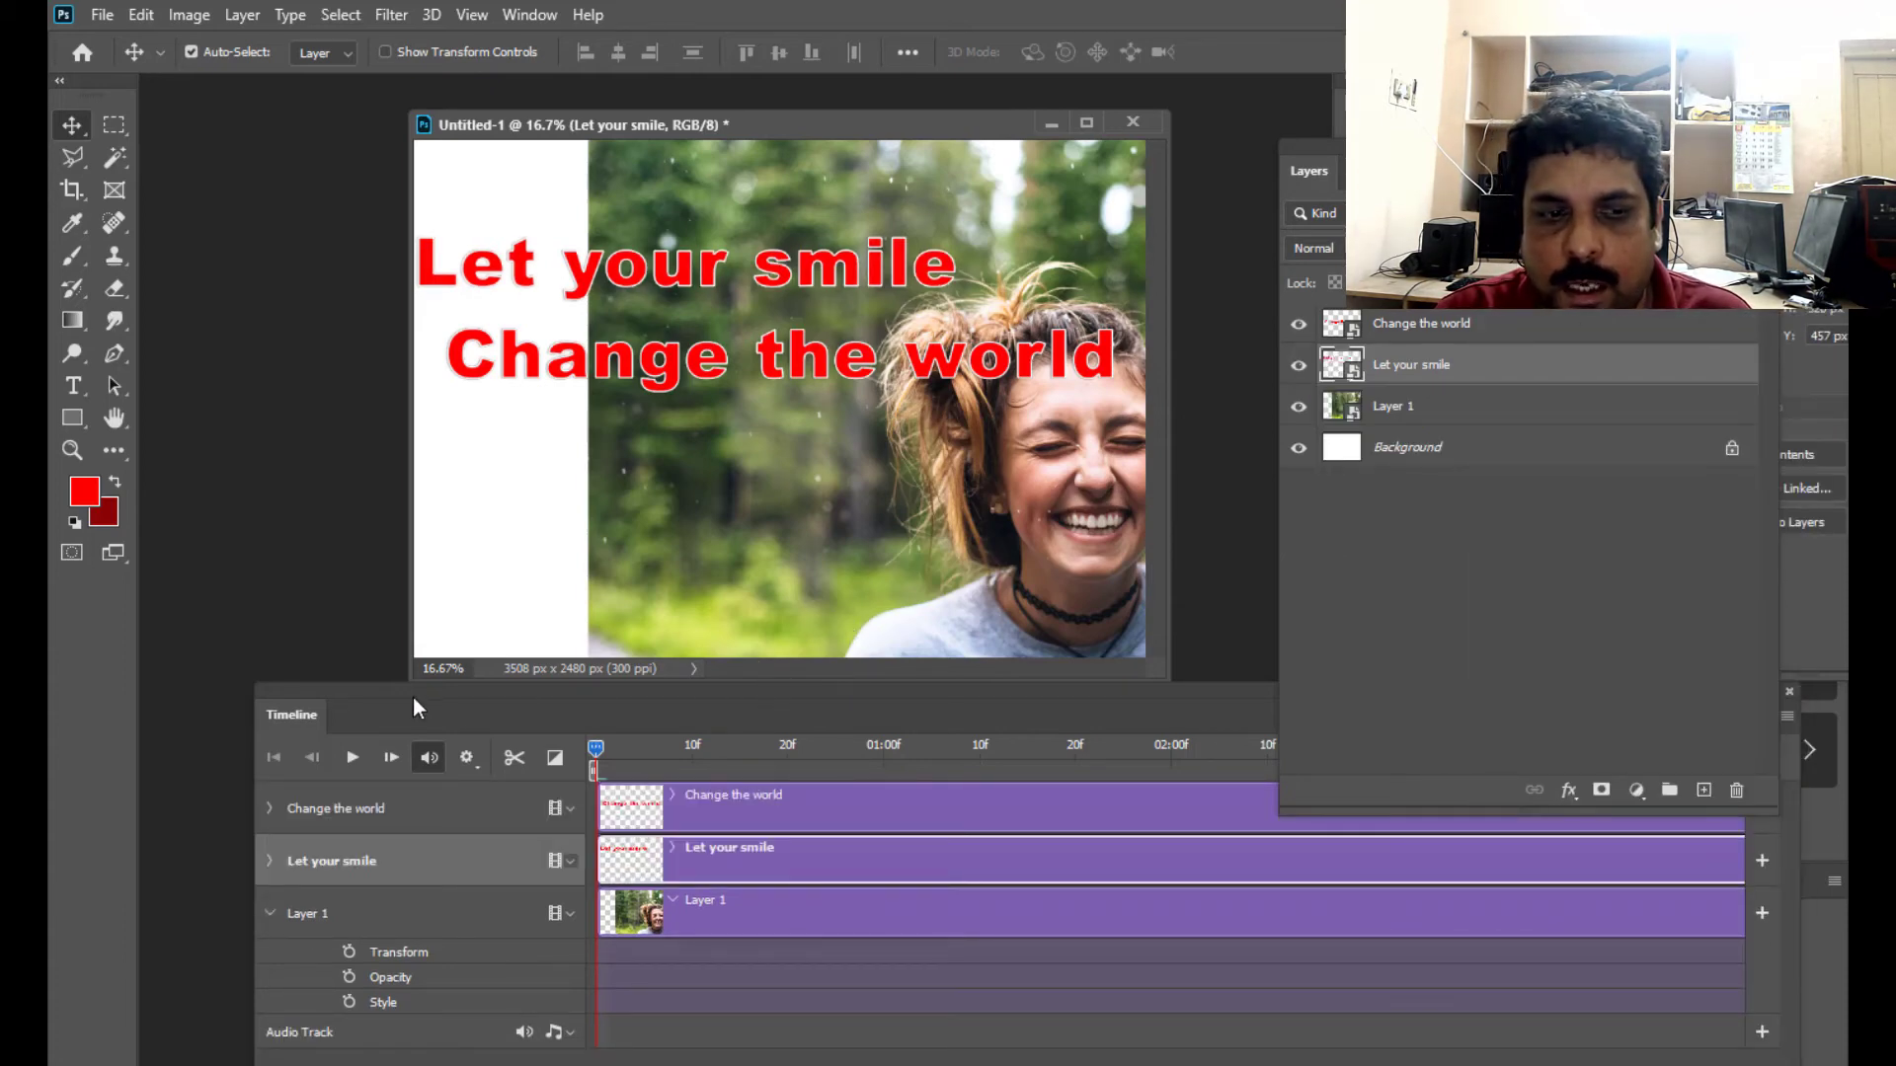
- Enlarge the floating document window, zoom out to 12.5%, and arrange it above the Timeline so empty space surrounds the canvas
left_click_drag(415, 691, 462, 669)
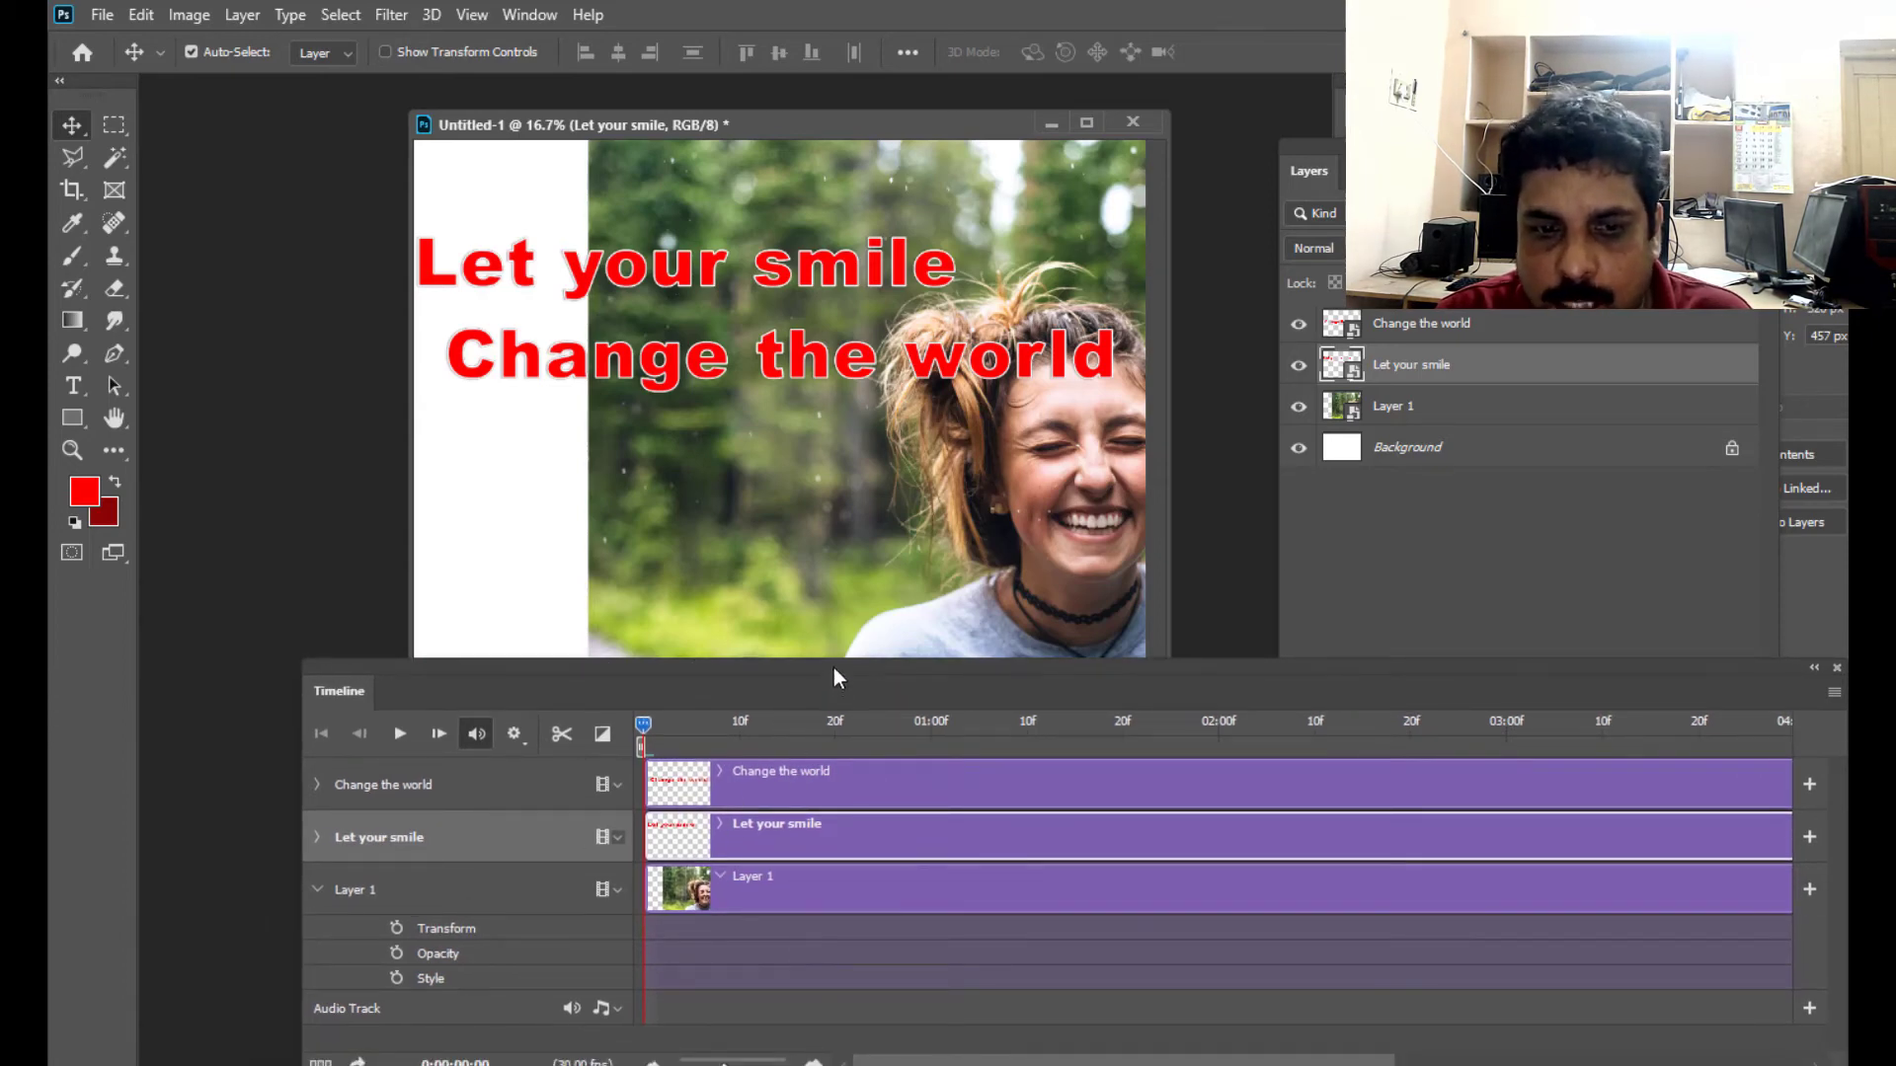
left_click_drag(820, 659, 766, 702)
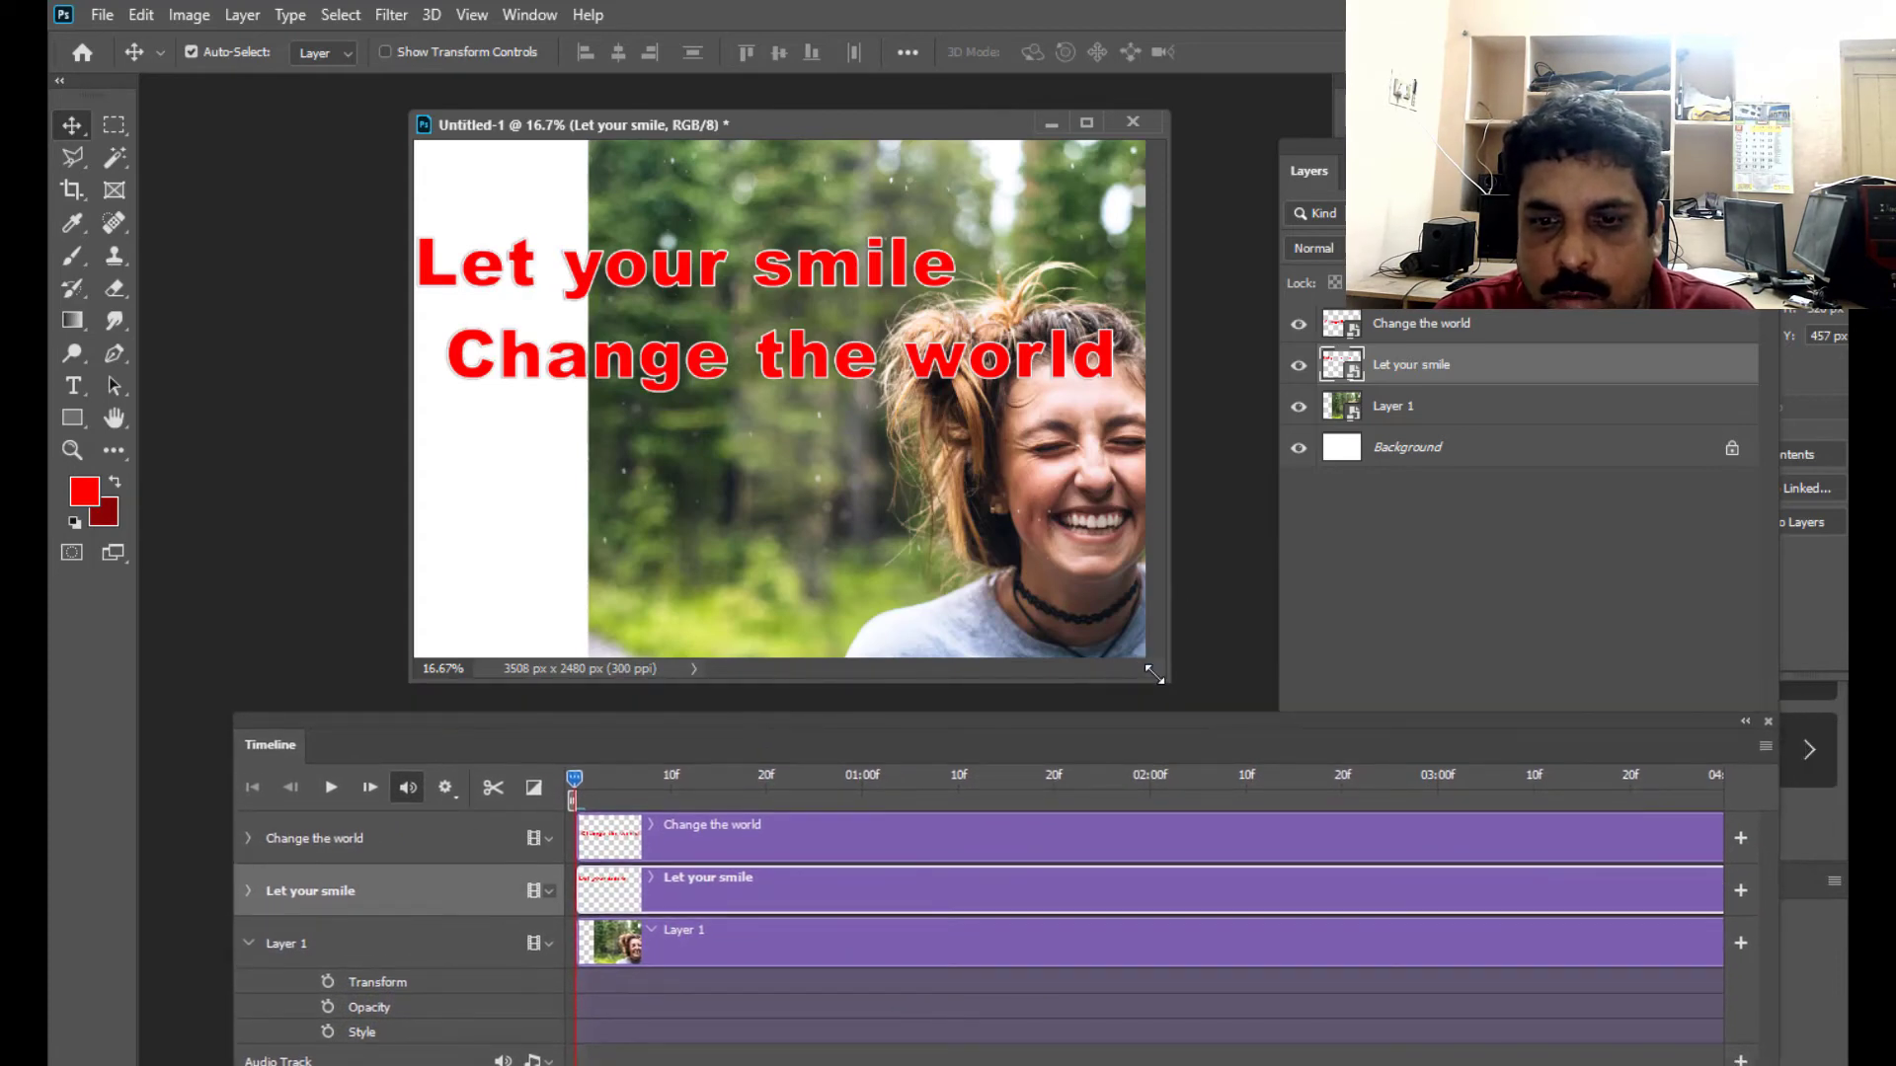
left_click_drag(1157, 674, 1505, 702)
left_click_drag(747, 120, 549, 117)
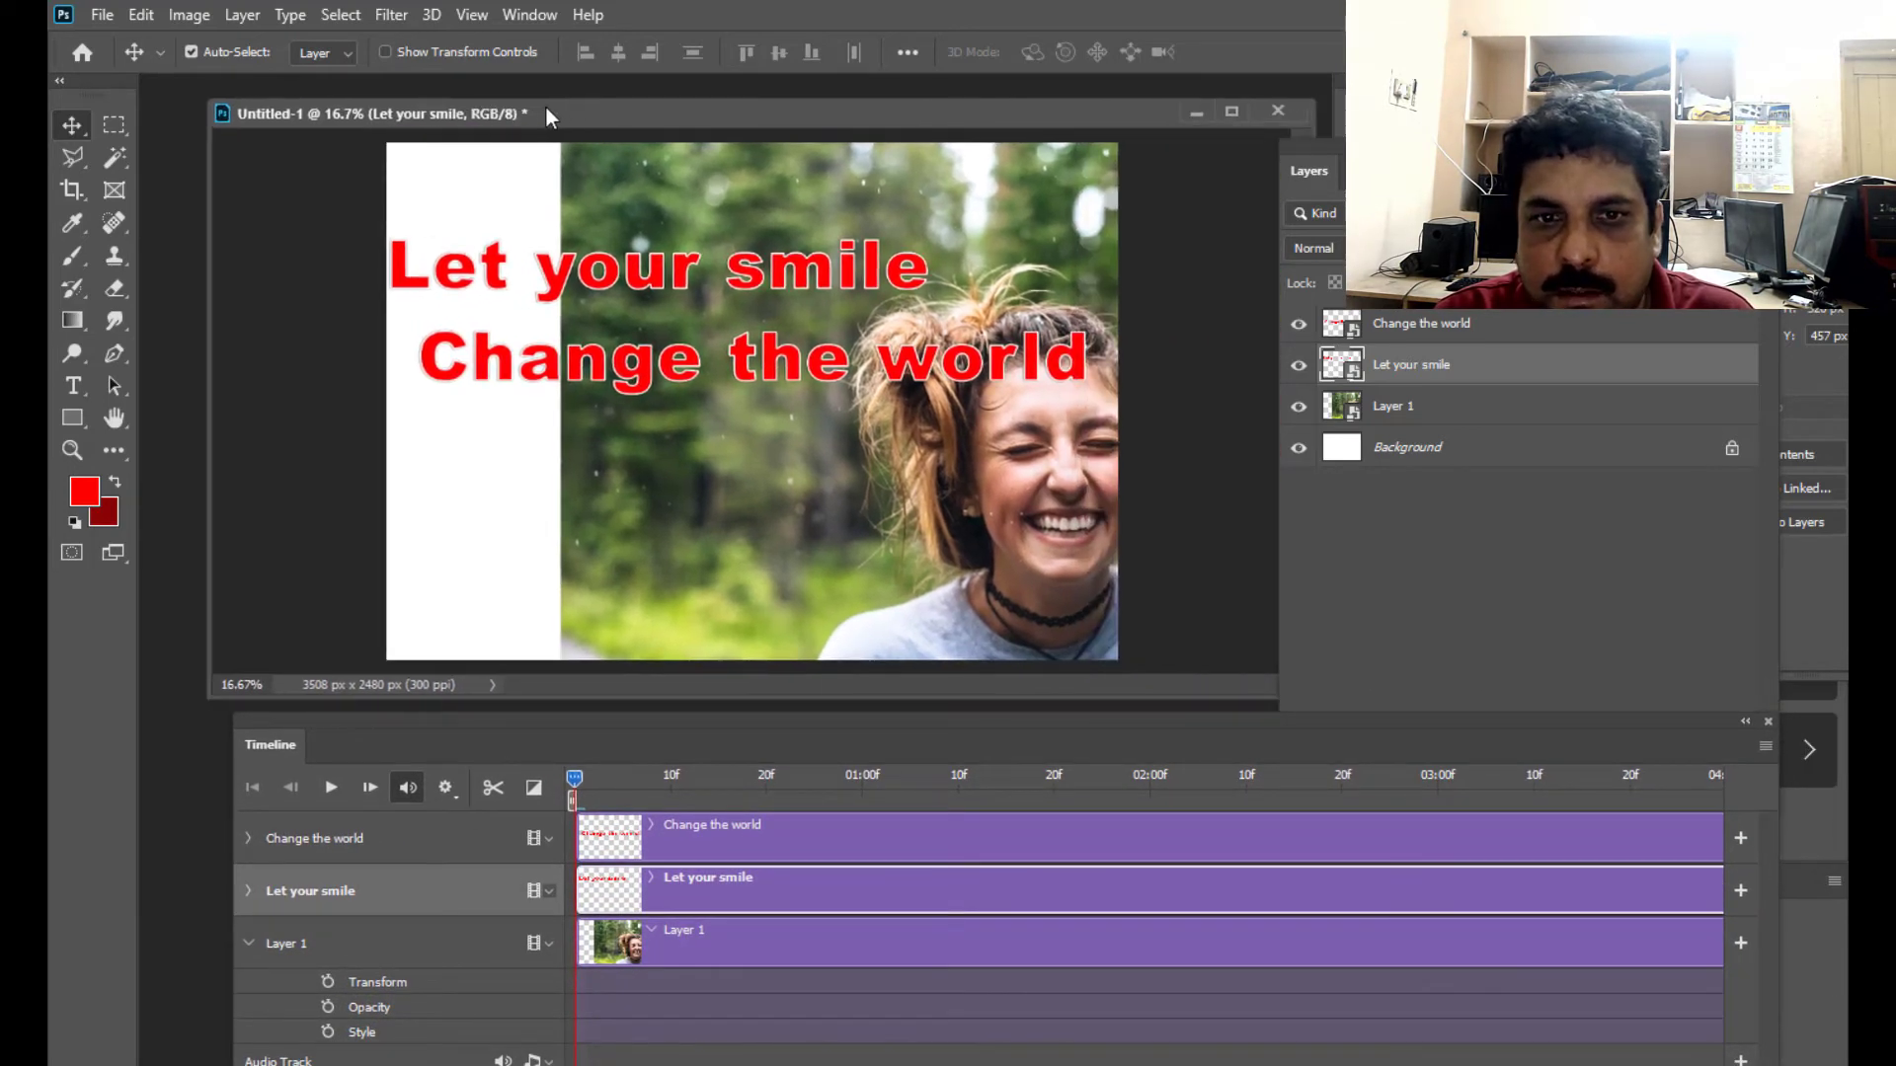
key("ctrl+minus")
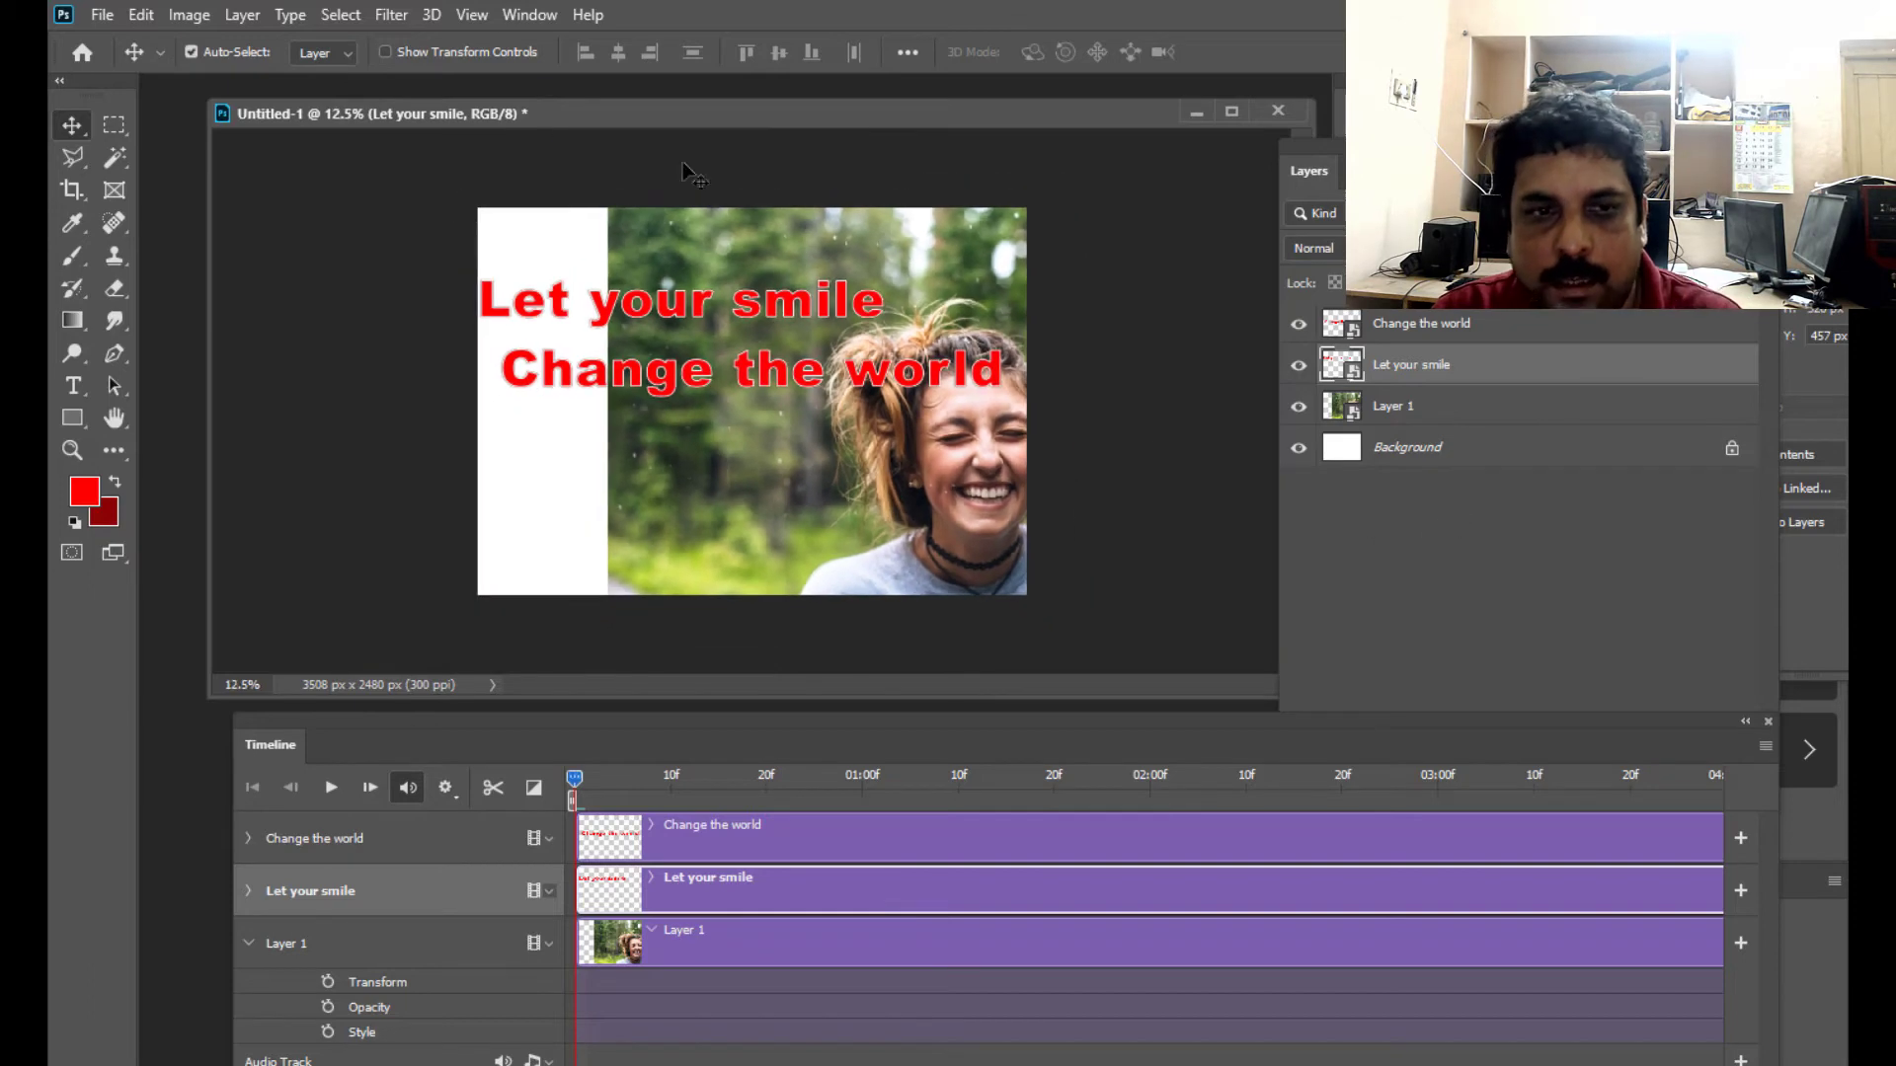
left_click_drag(743, 123, 769, 138)
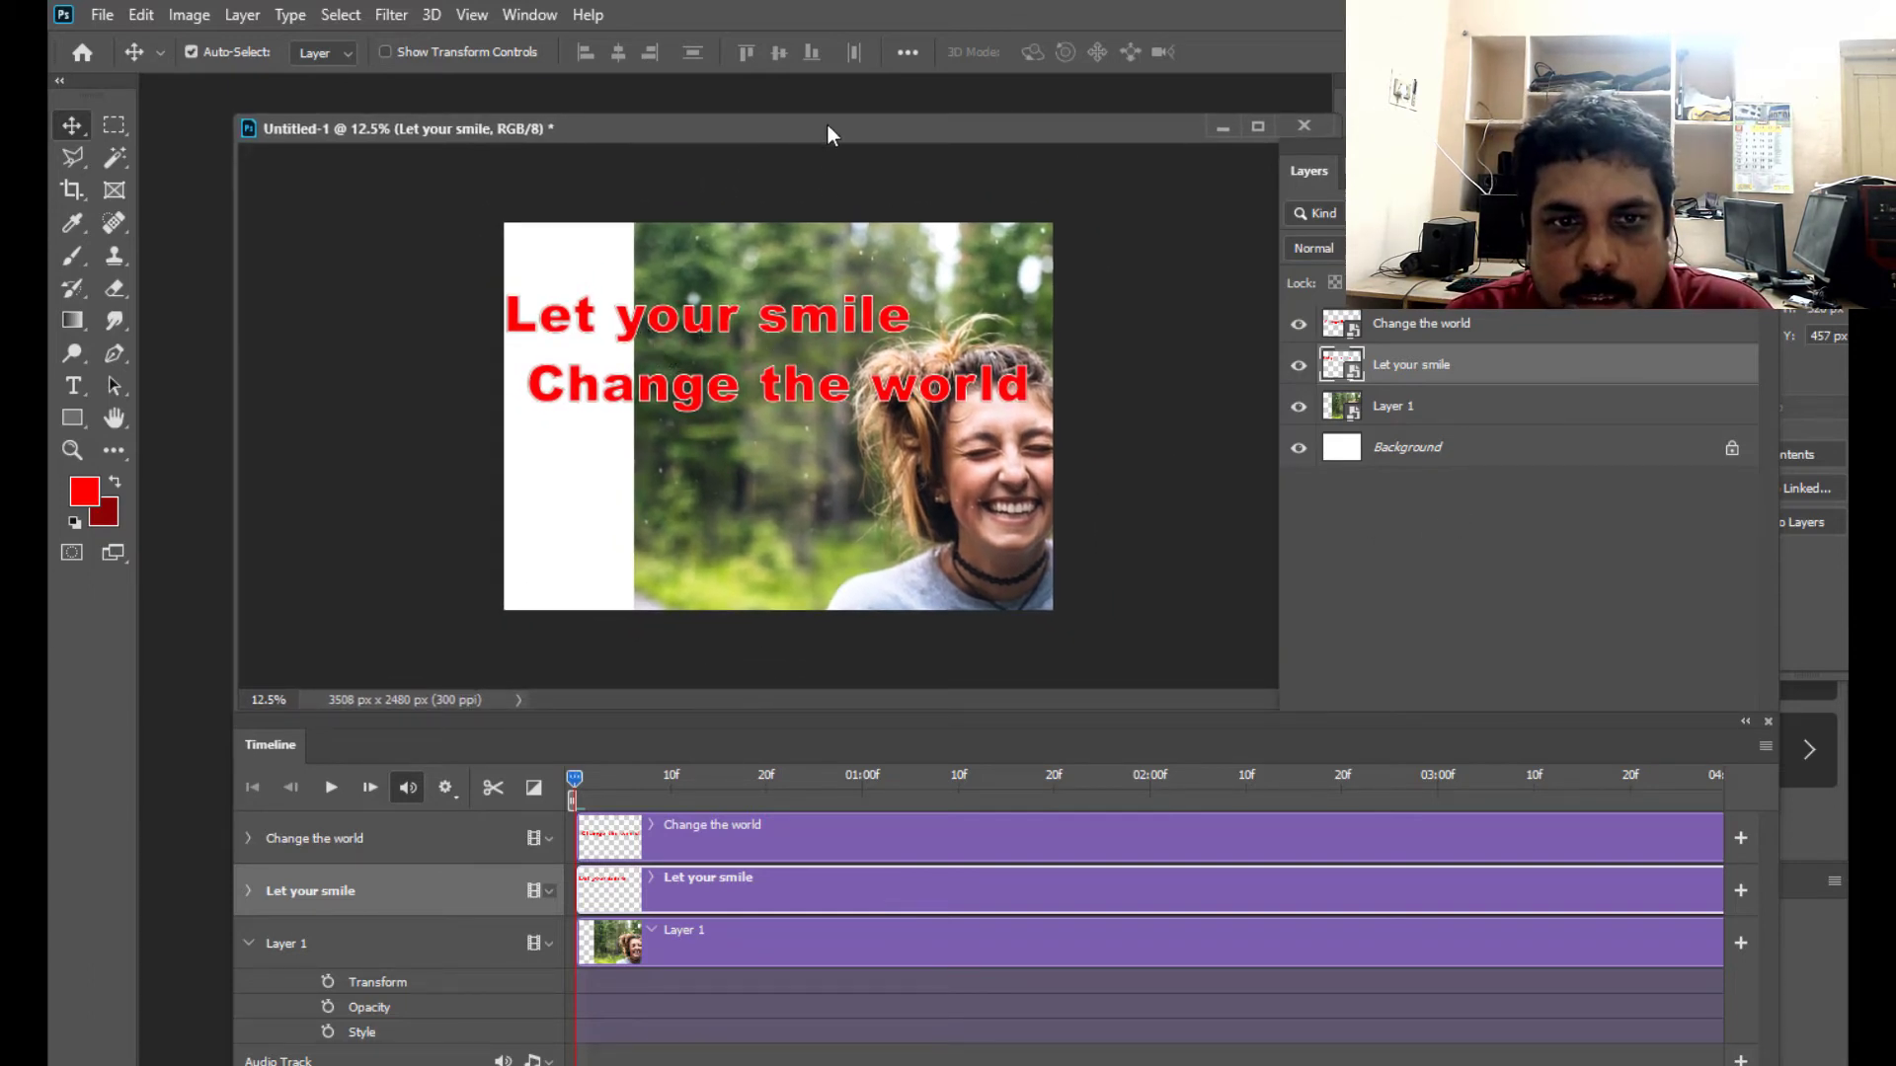
left_click_drag(827, 124, 863, 145)
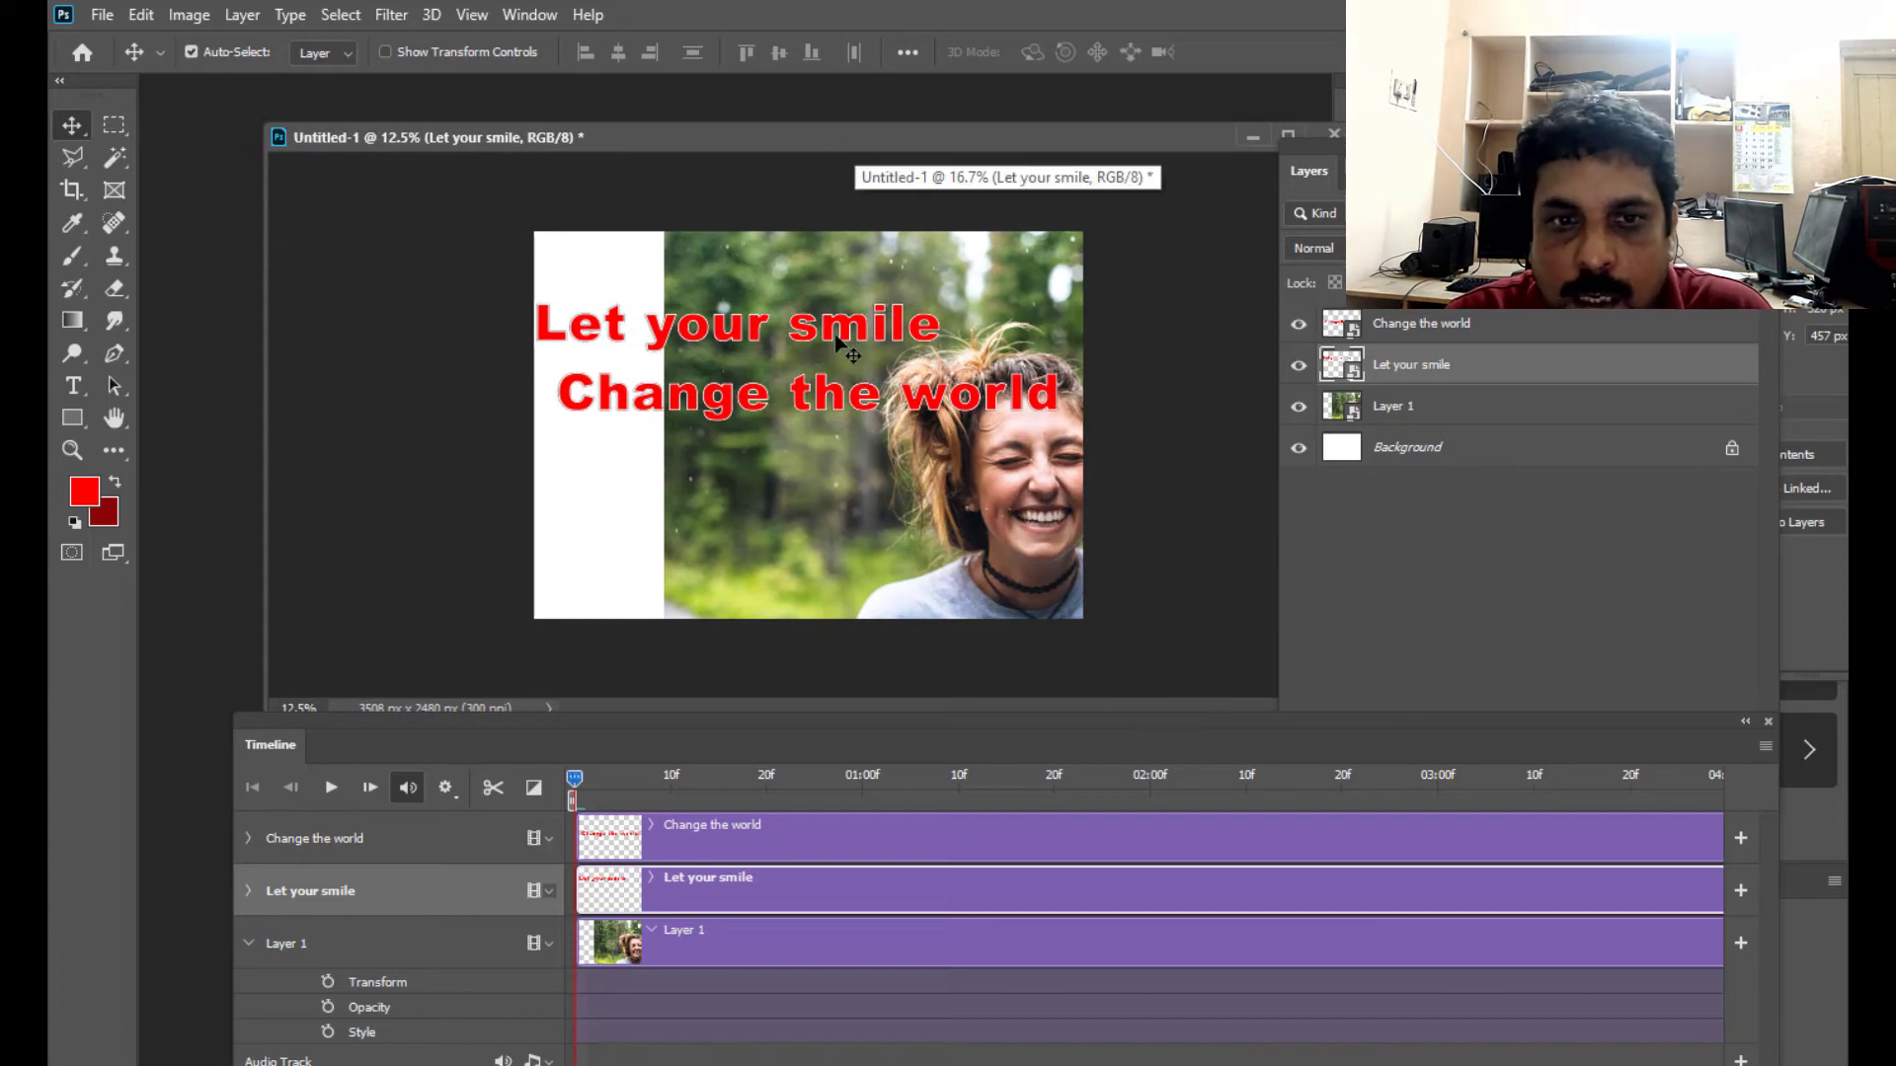
- Move both text layers off the canvas past its left edge, and Layer 1 completely off past its right edge
left_click_drag(855, 341, 419, 341)
left_click_drag(808, 403, 276, 421)
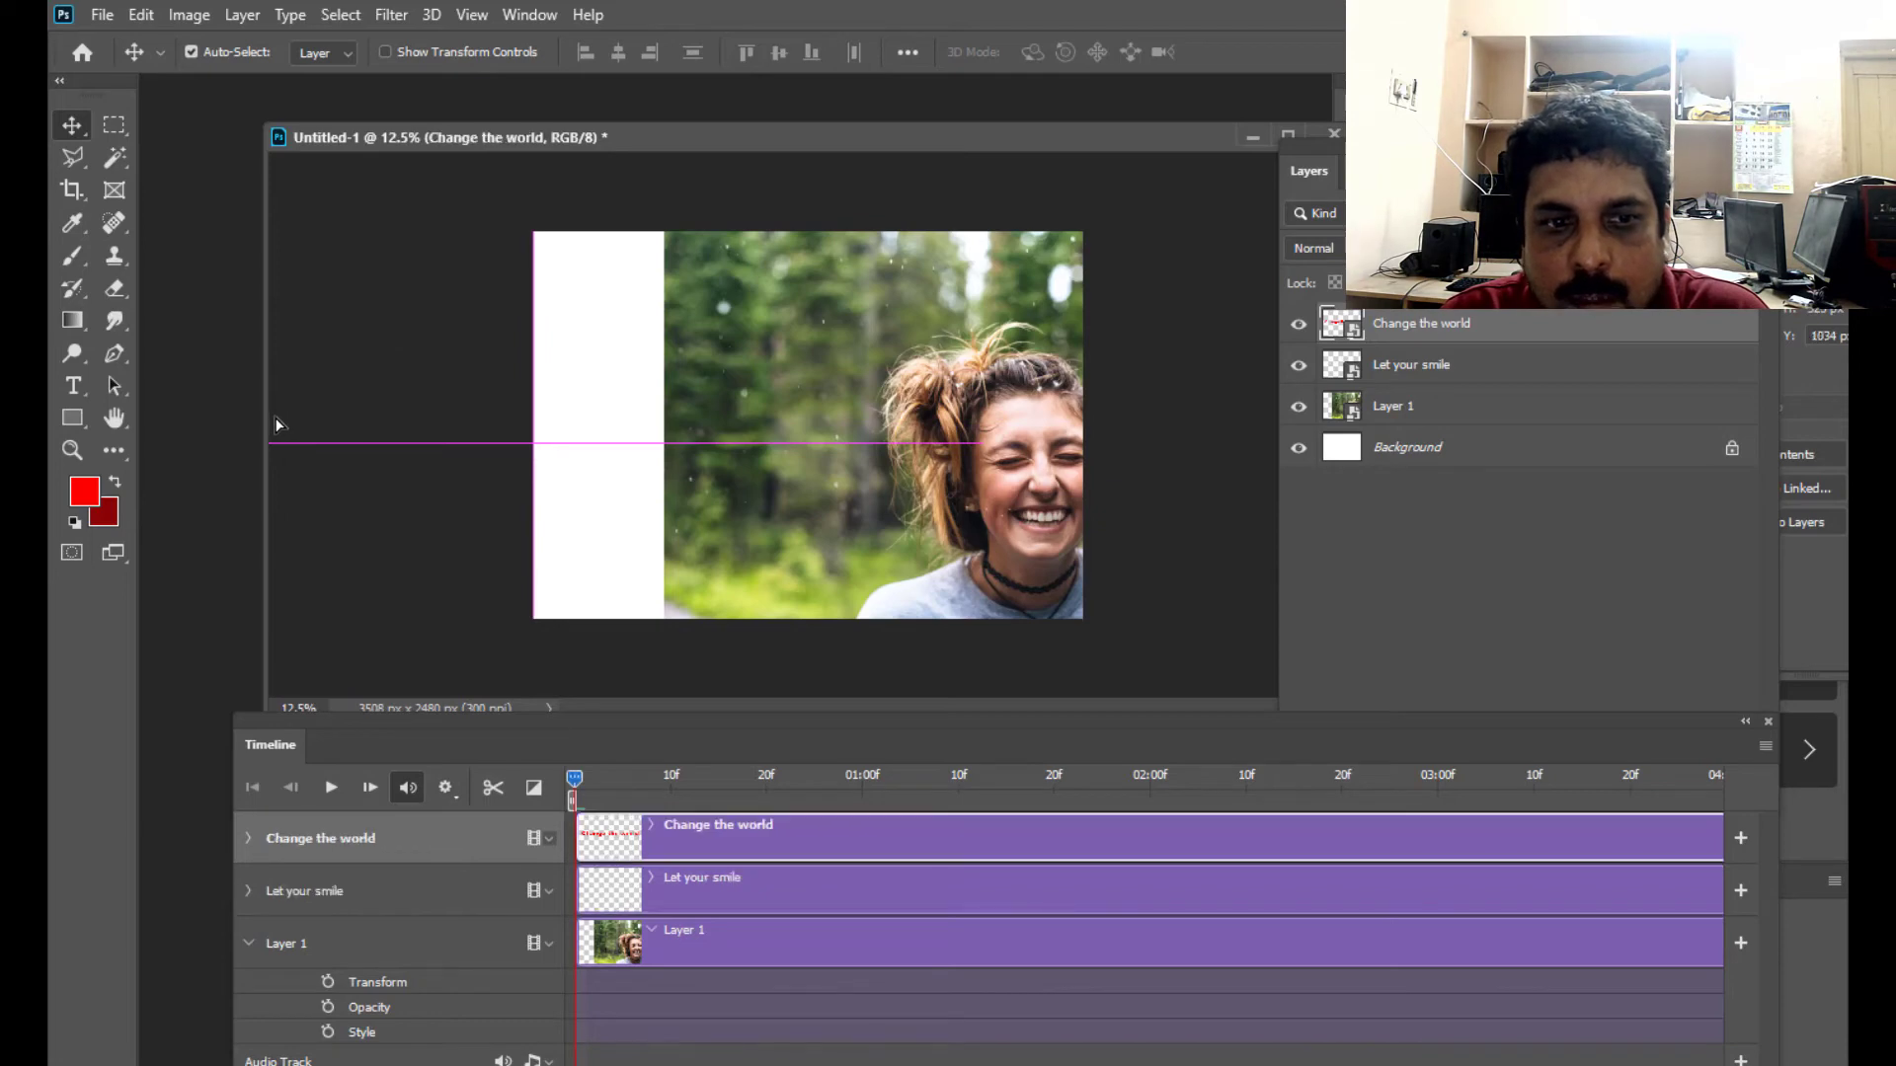
left_click(1402, 408)
left_click_drag(847, 474, 1240, 484)
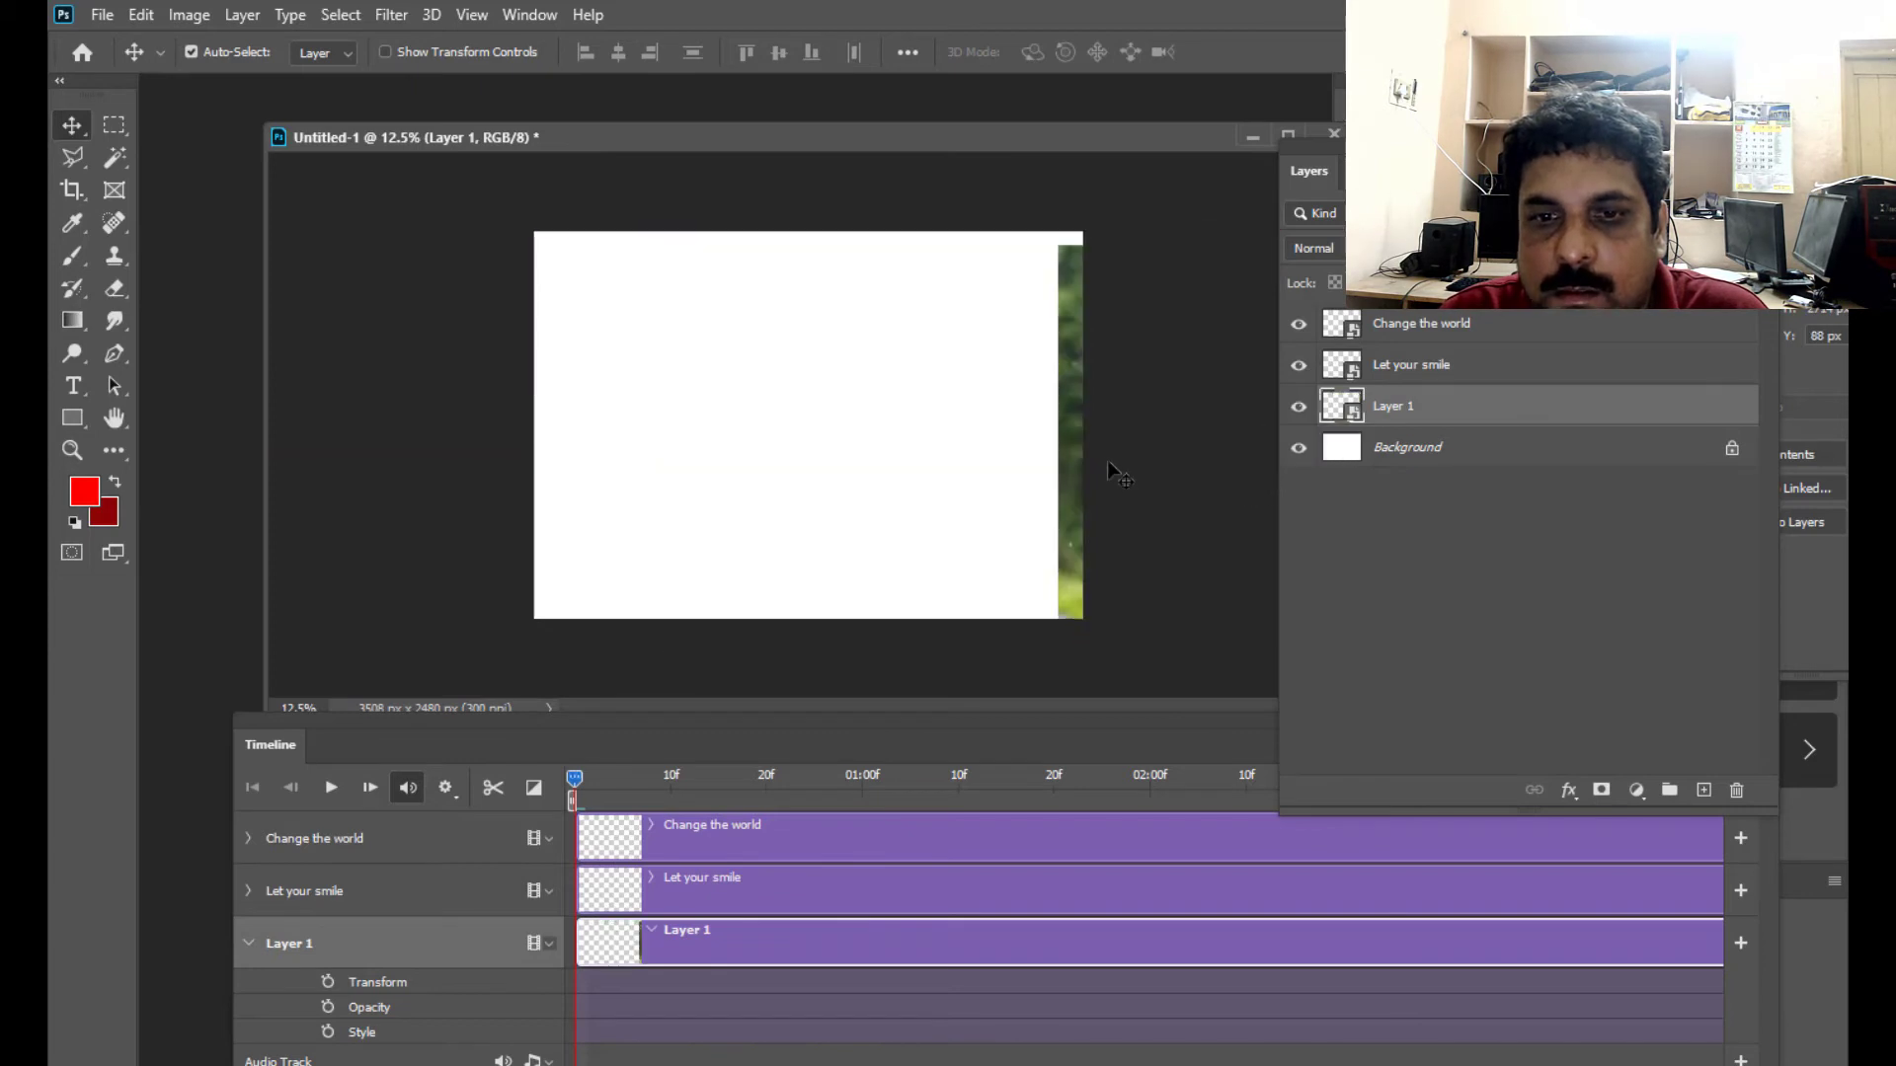
left_click_drag(1074, 456, 1163, 434)
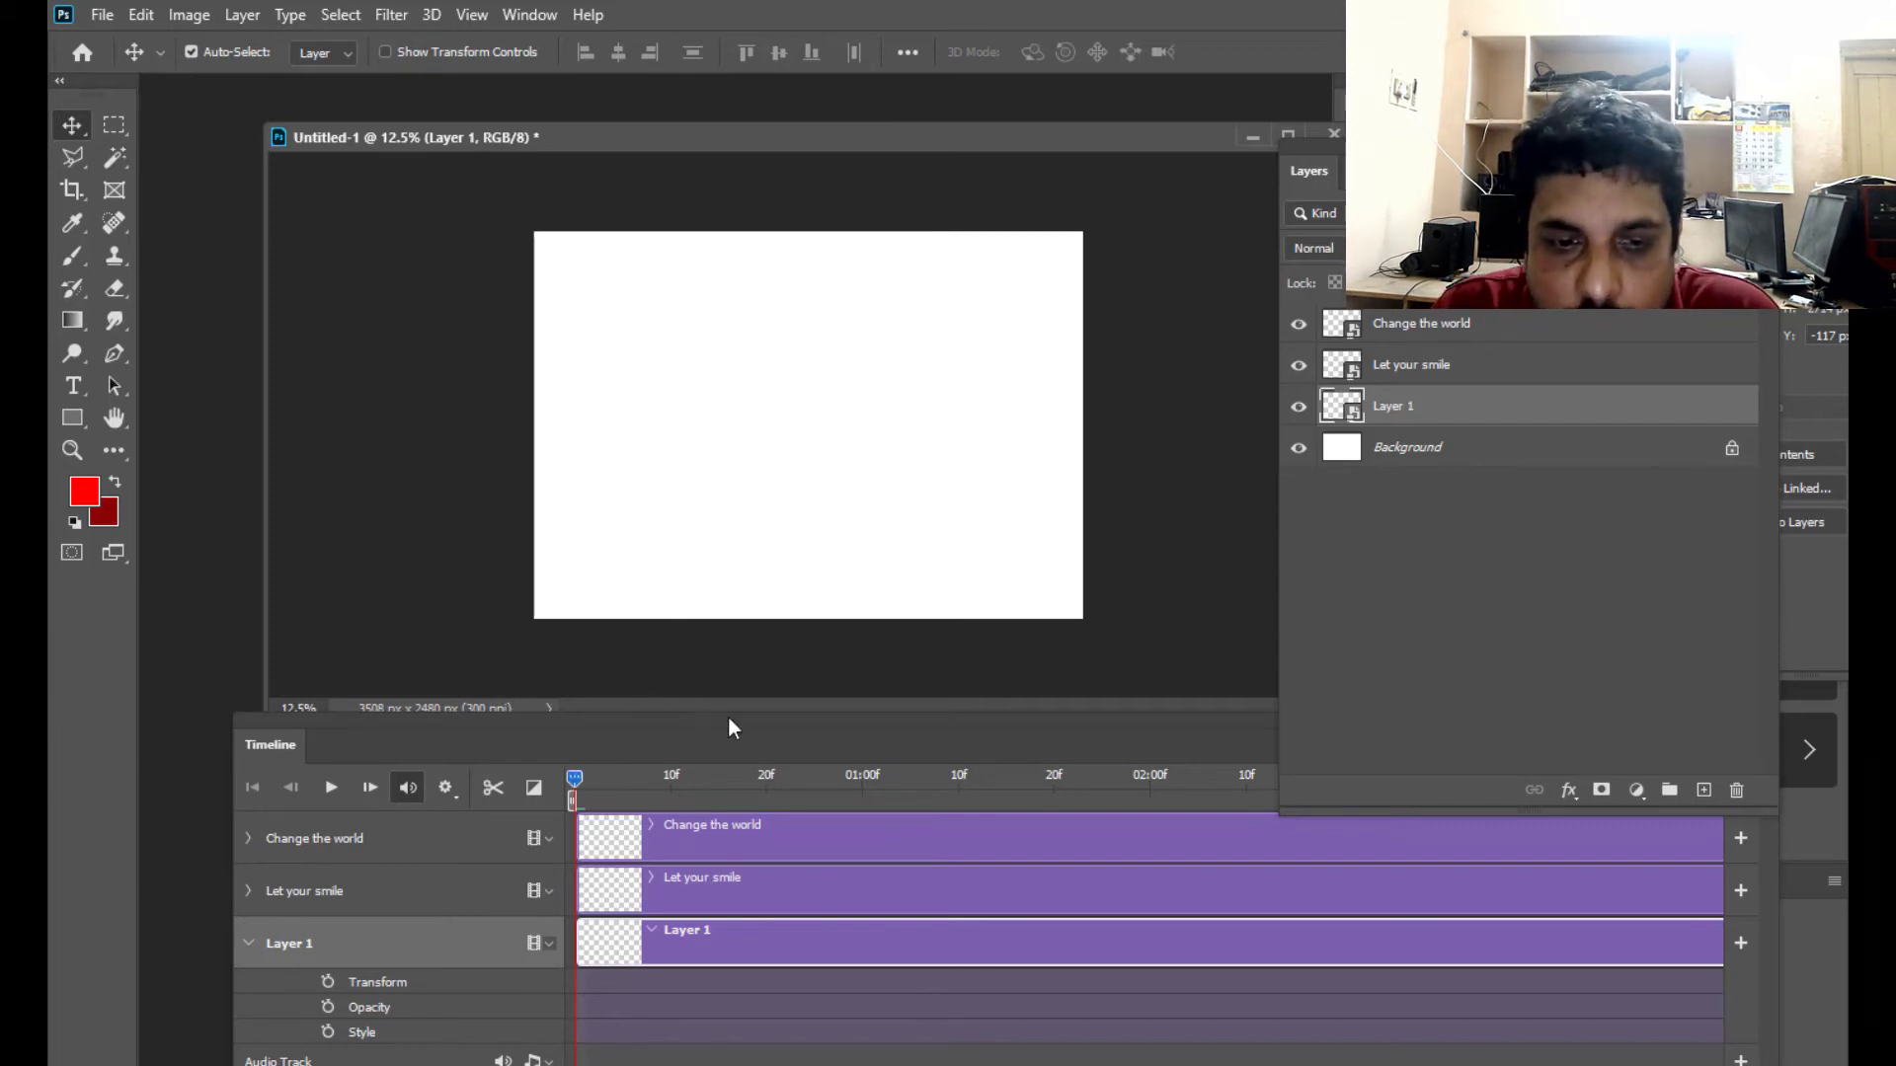
- Expand the "Let your smile" track's properties and enable Transform keyframing with a first keyframe at 0:00
mouse_move(766, 721)
left_mouse_down()
mouse_move(802, 715)
mouse_move(784, 721)
left_mouse_up()
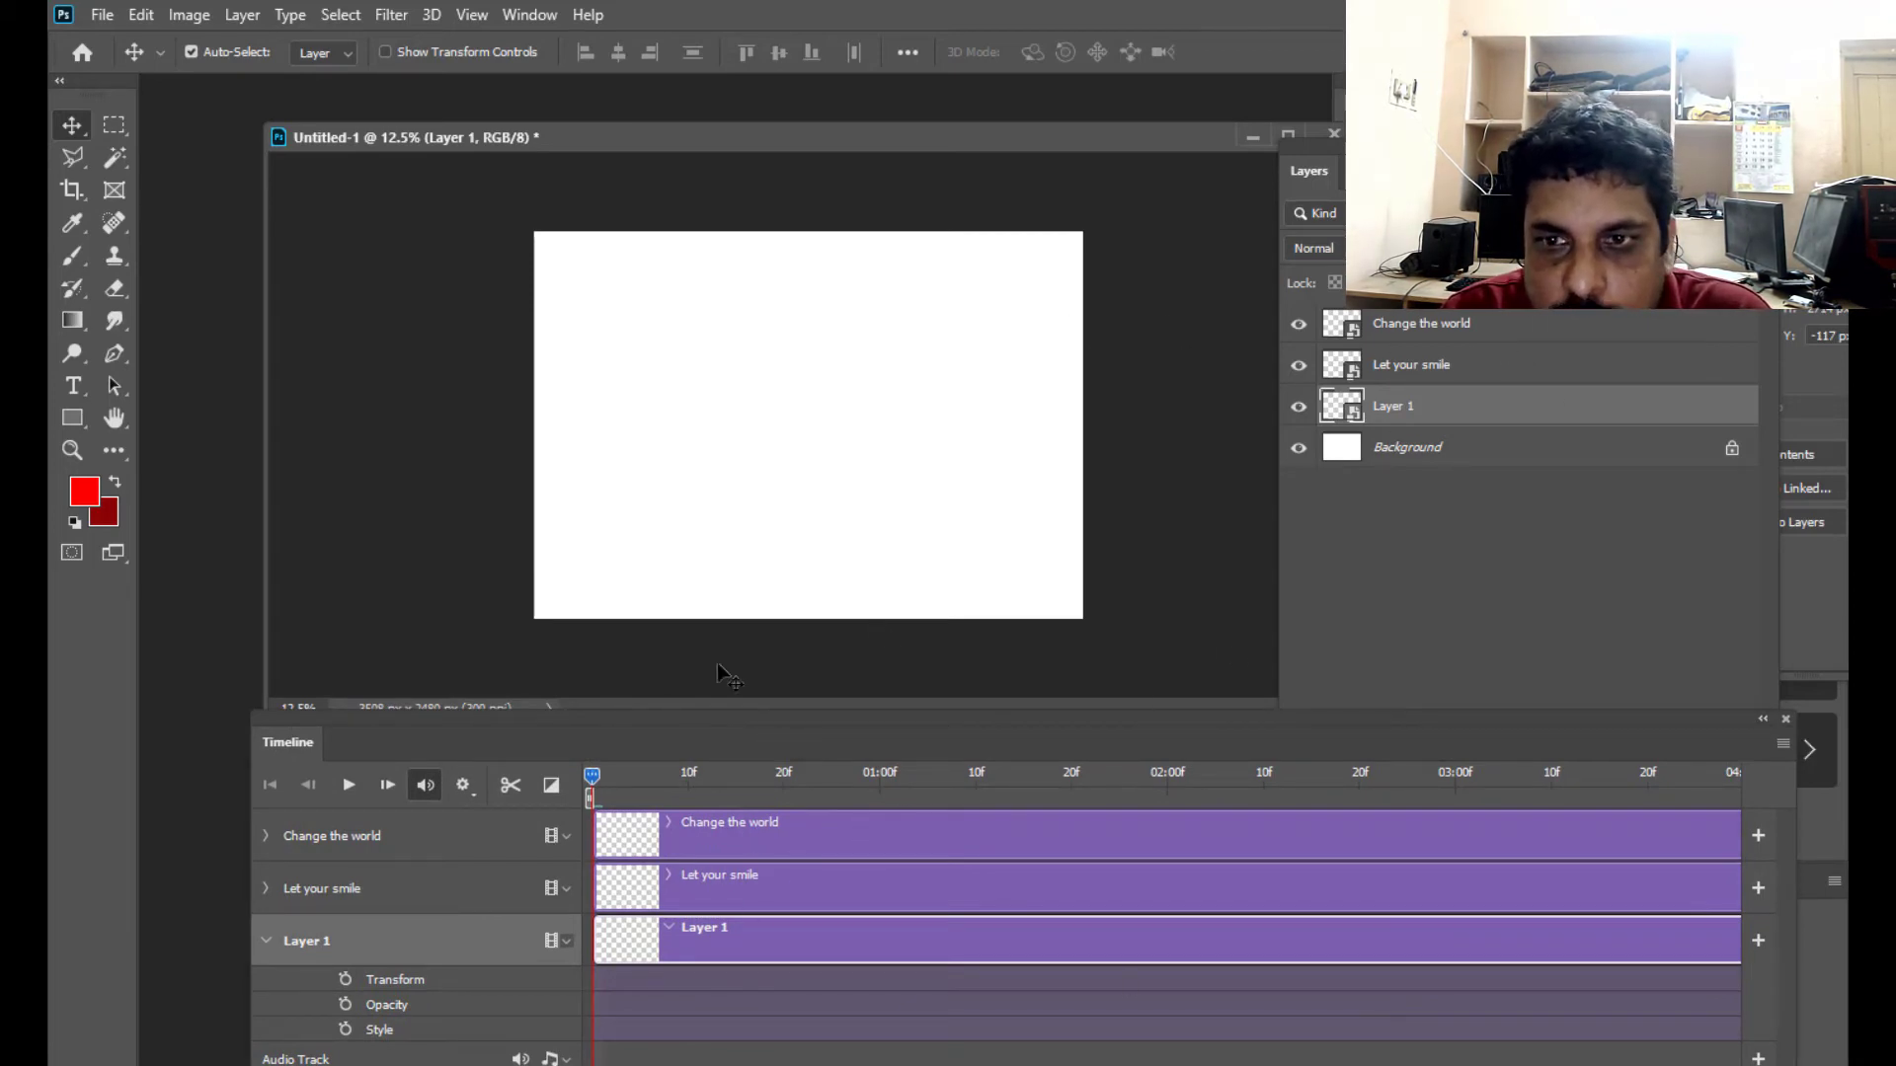
left_click_drag(624, 743, 651, 724)
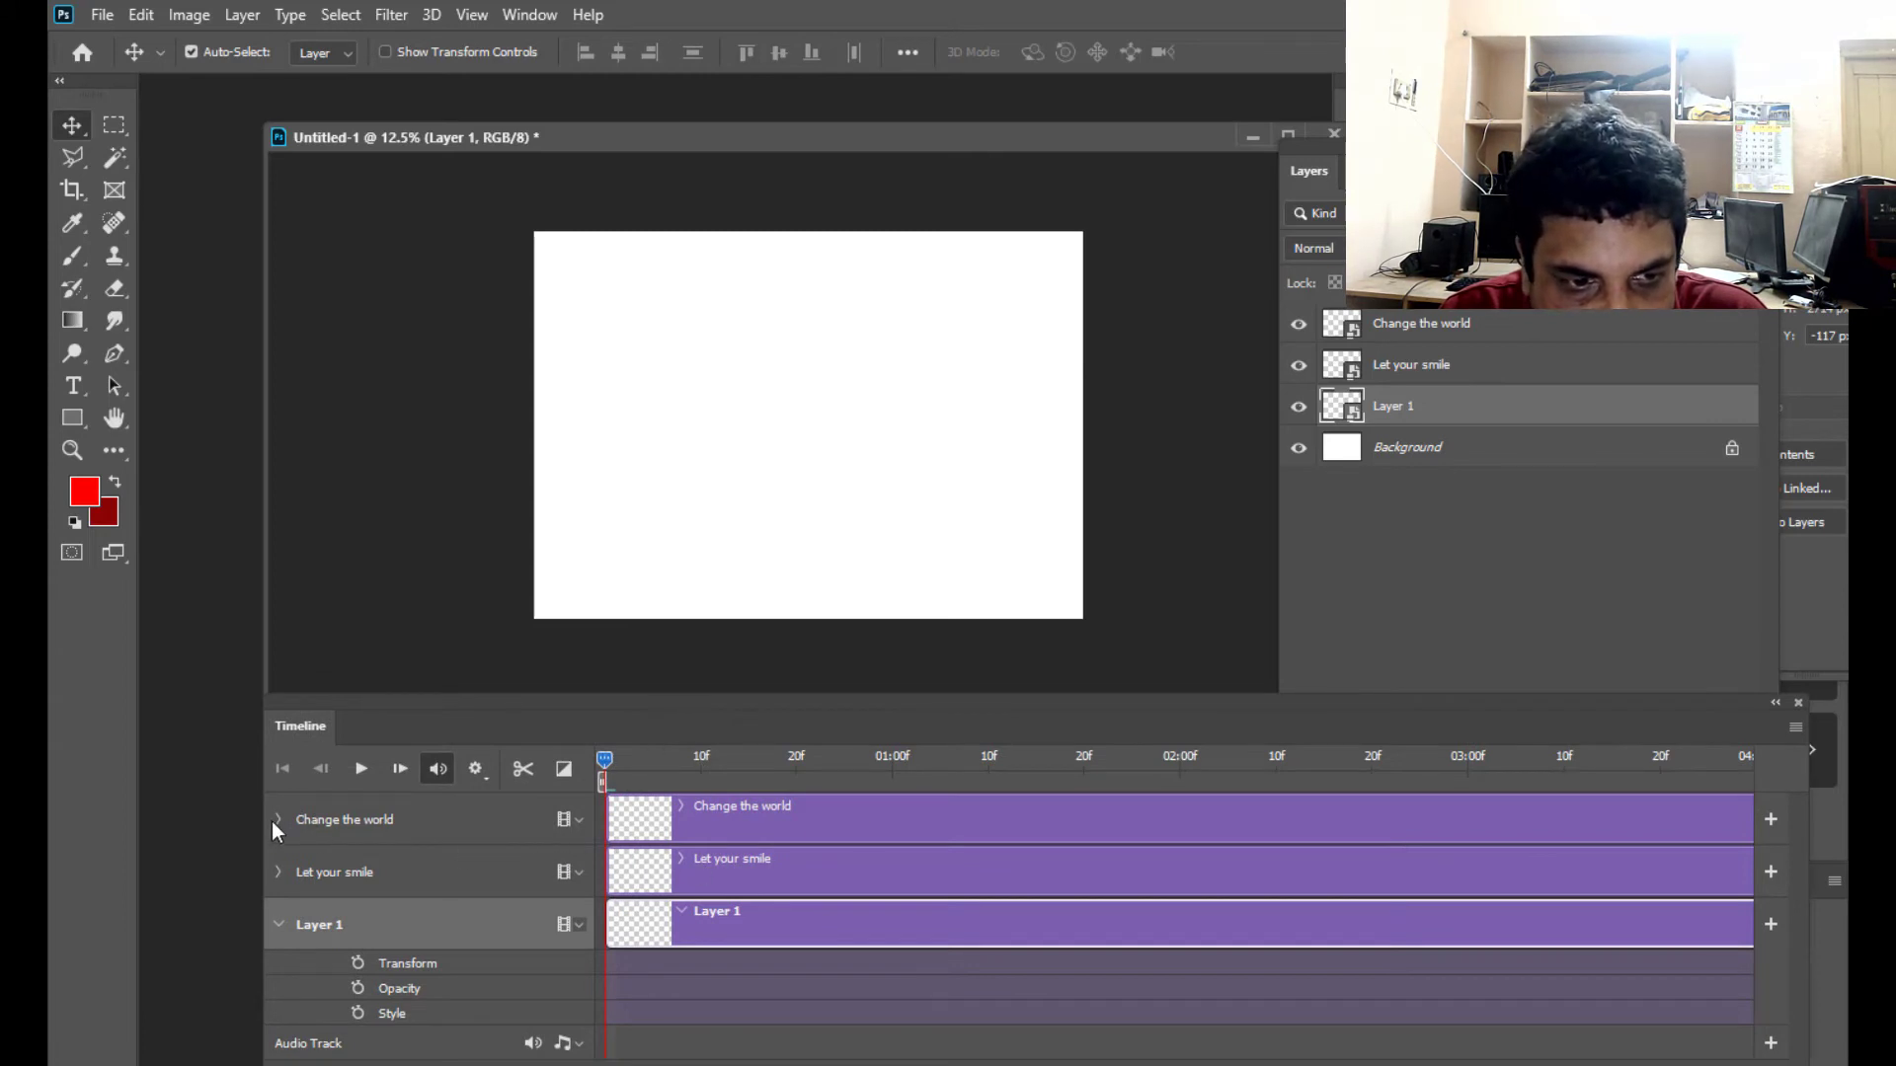
left_click(427, 879)
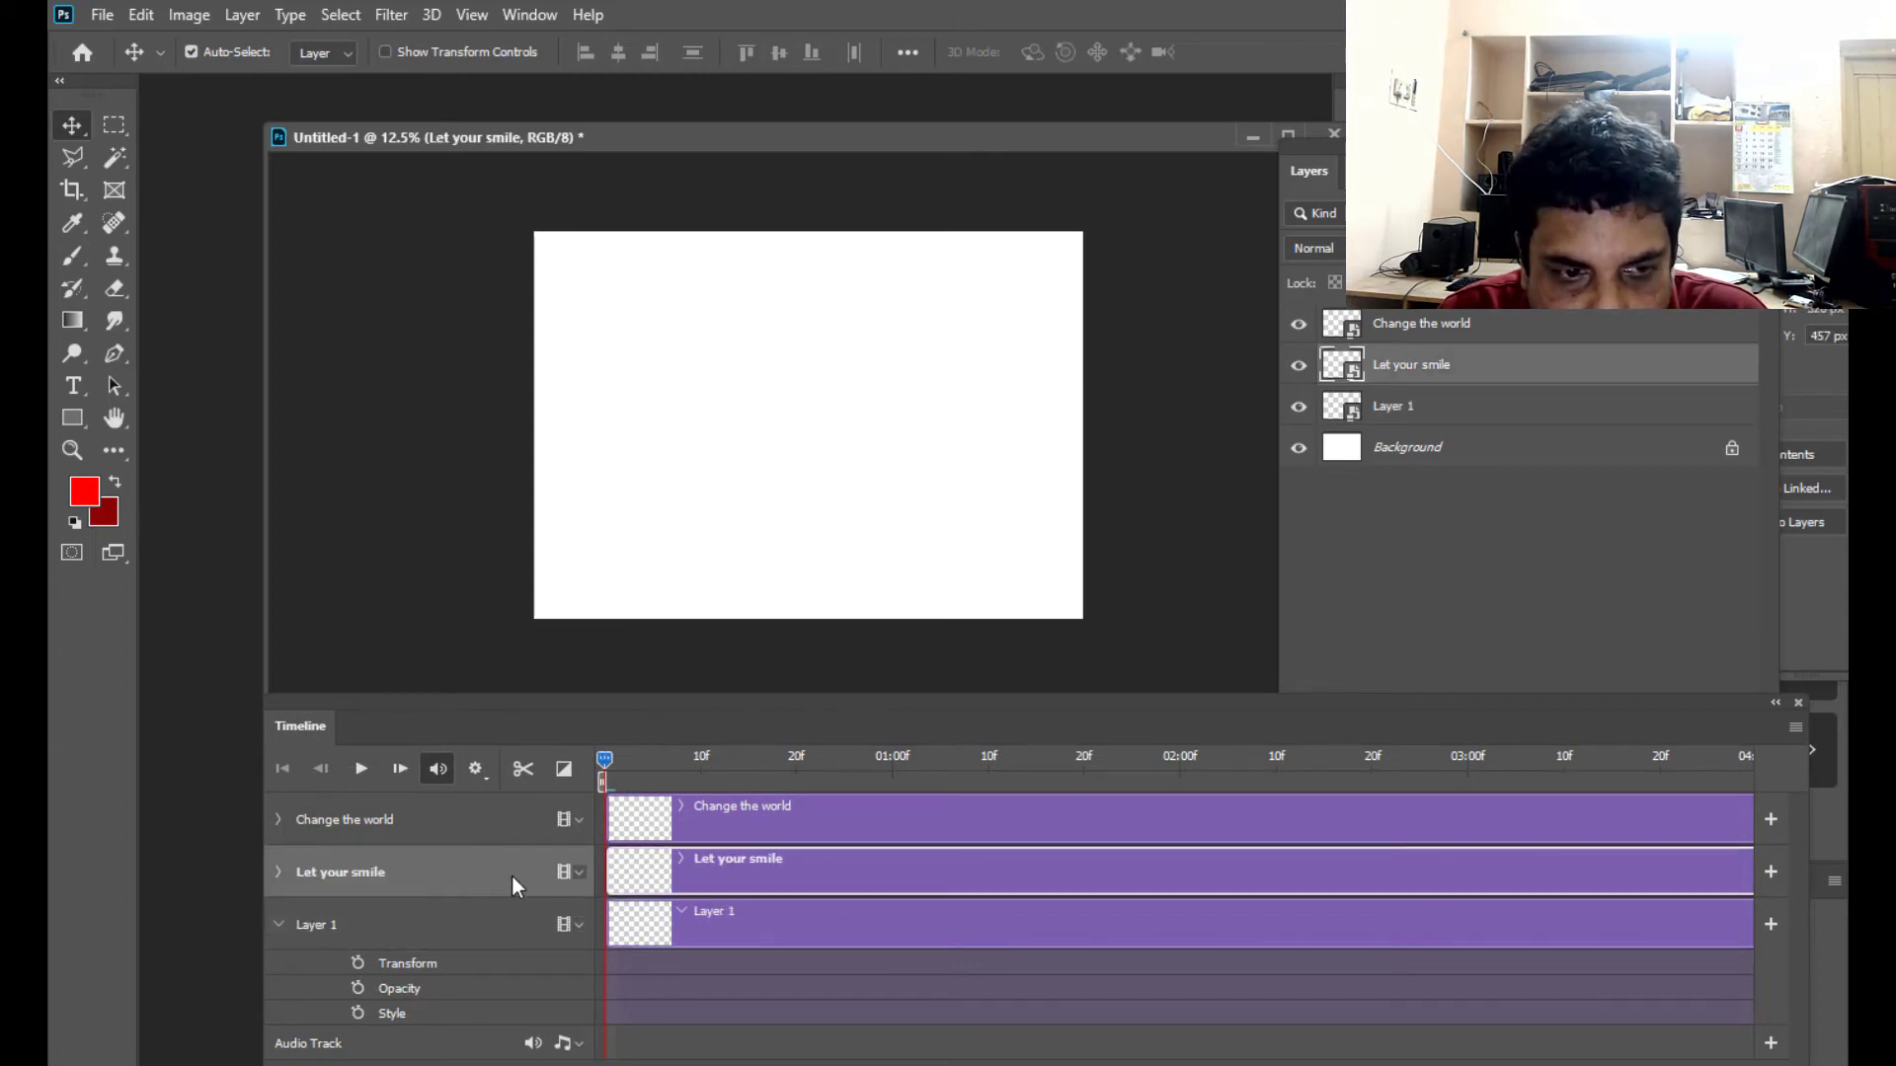
left_click(279, 871)
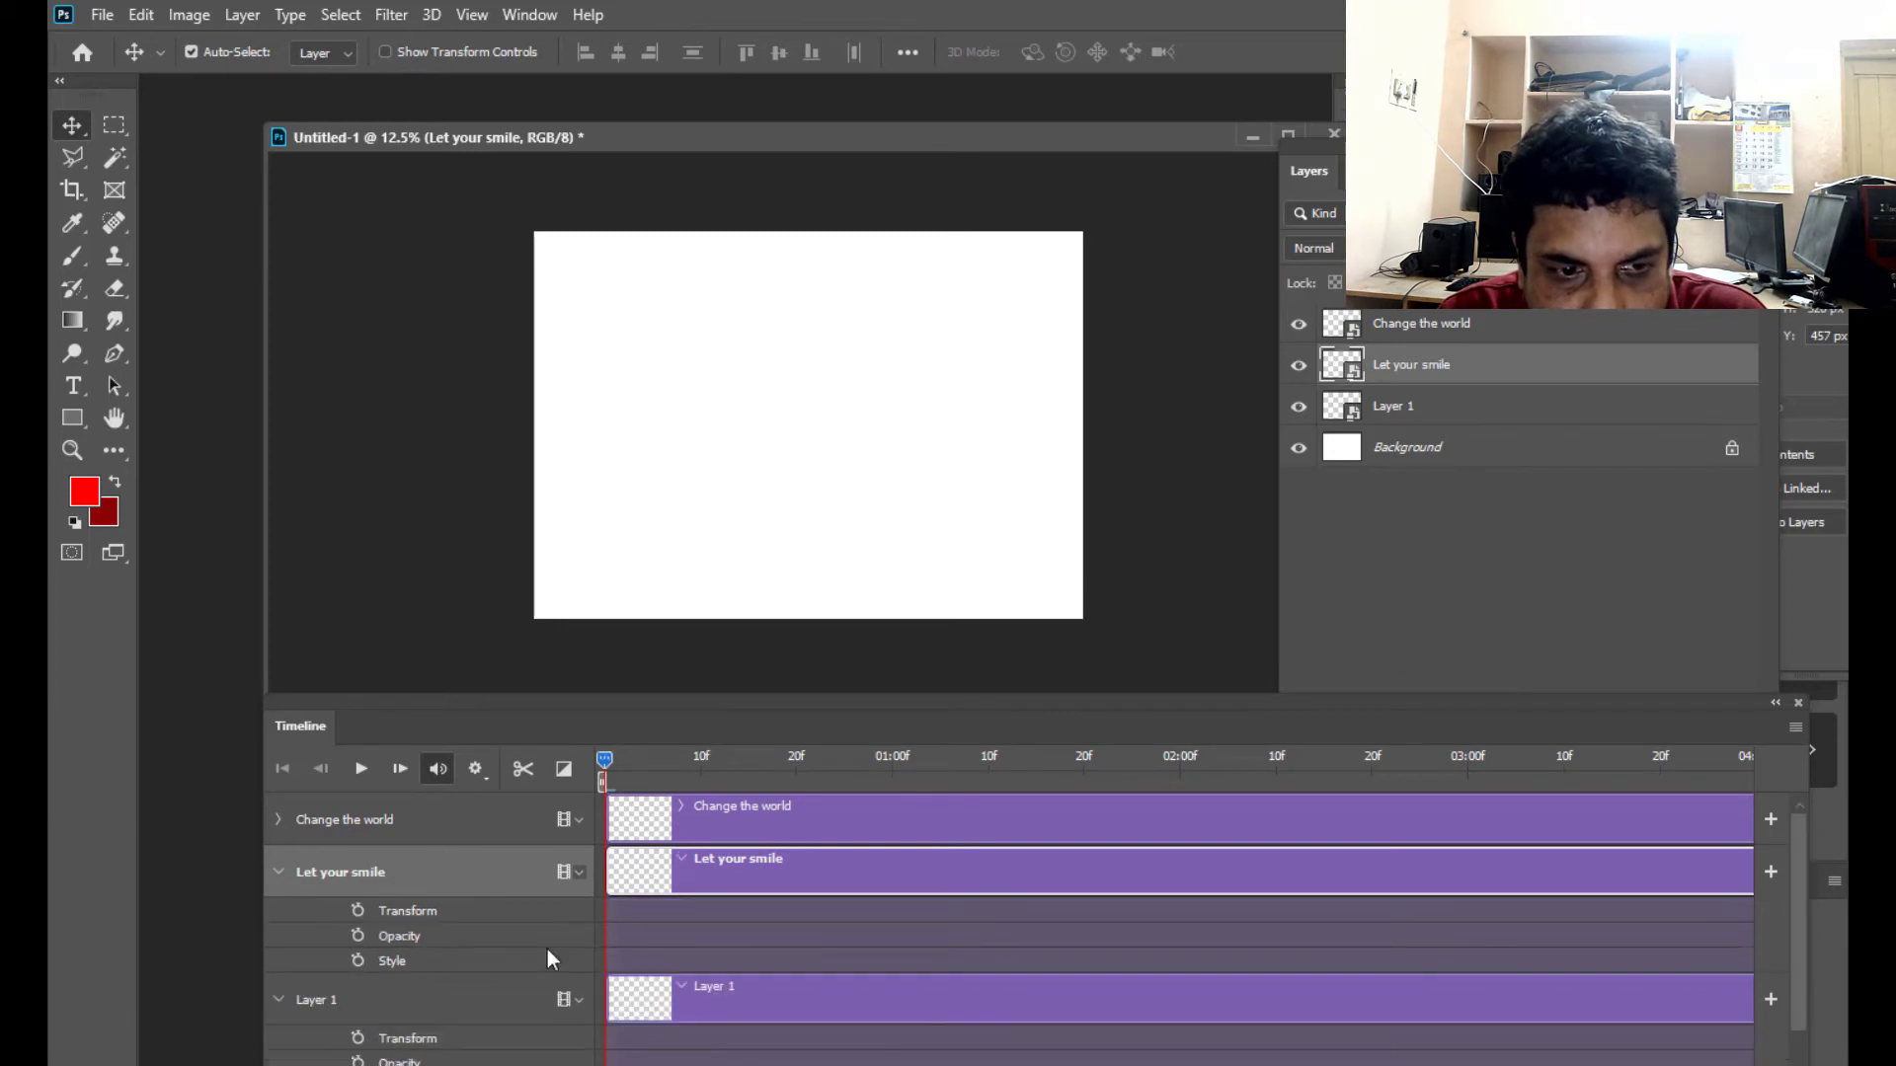
left_click_drag(819, 707, 838, 687)
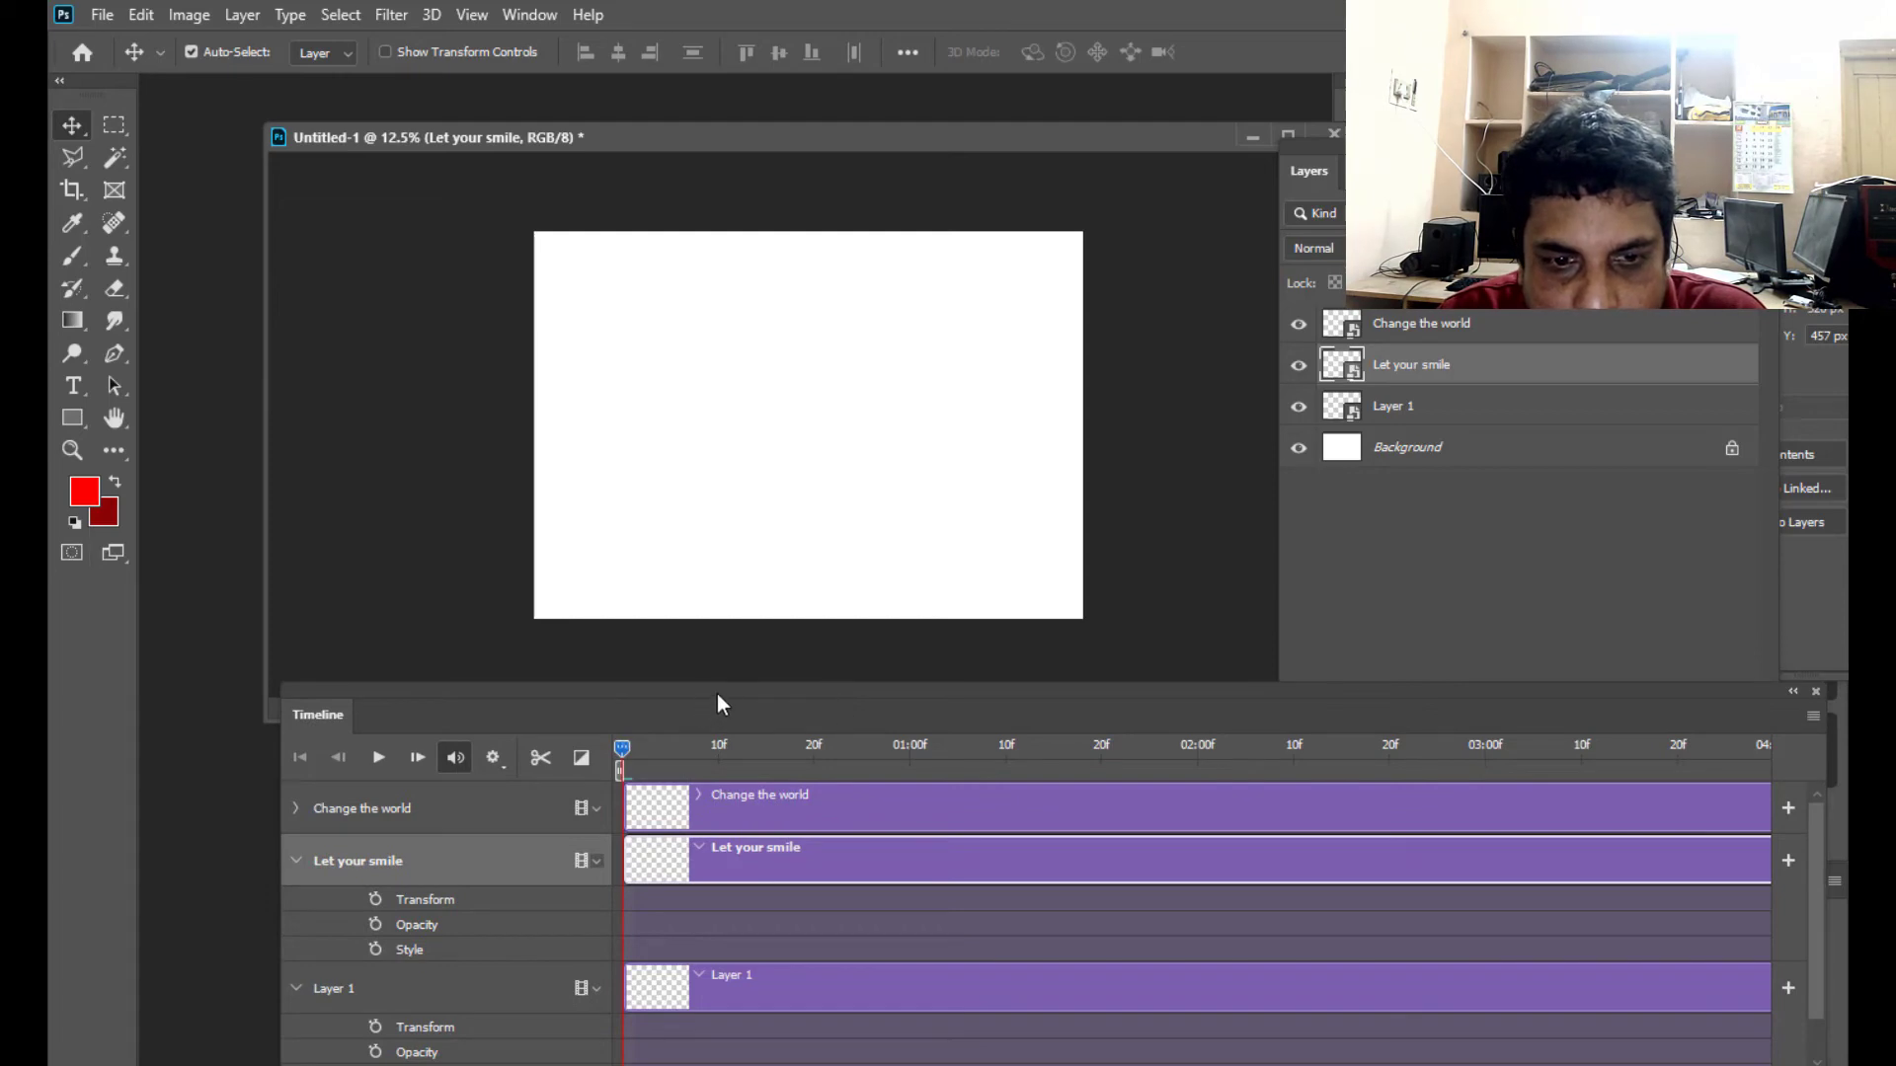
left_click_drag(717, 697, 752, 666)
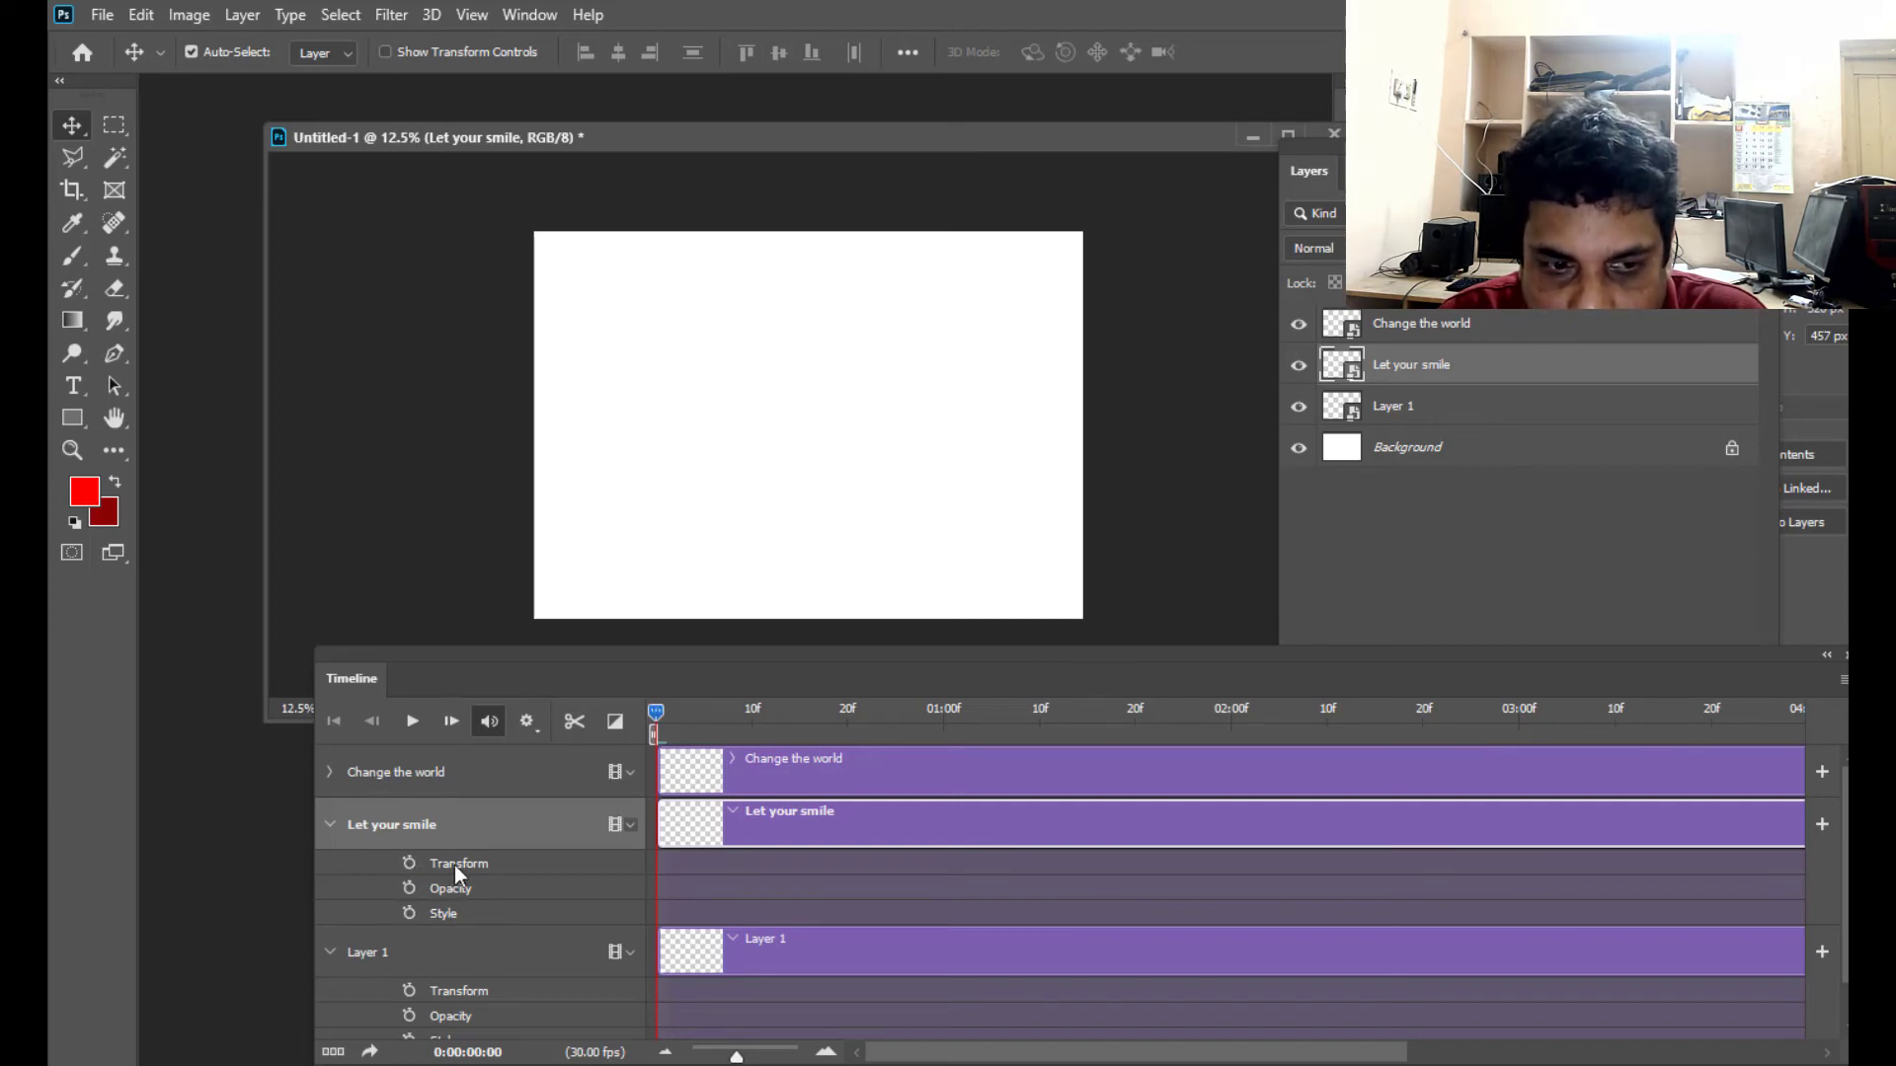
left_click(407, 861)
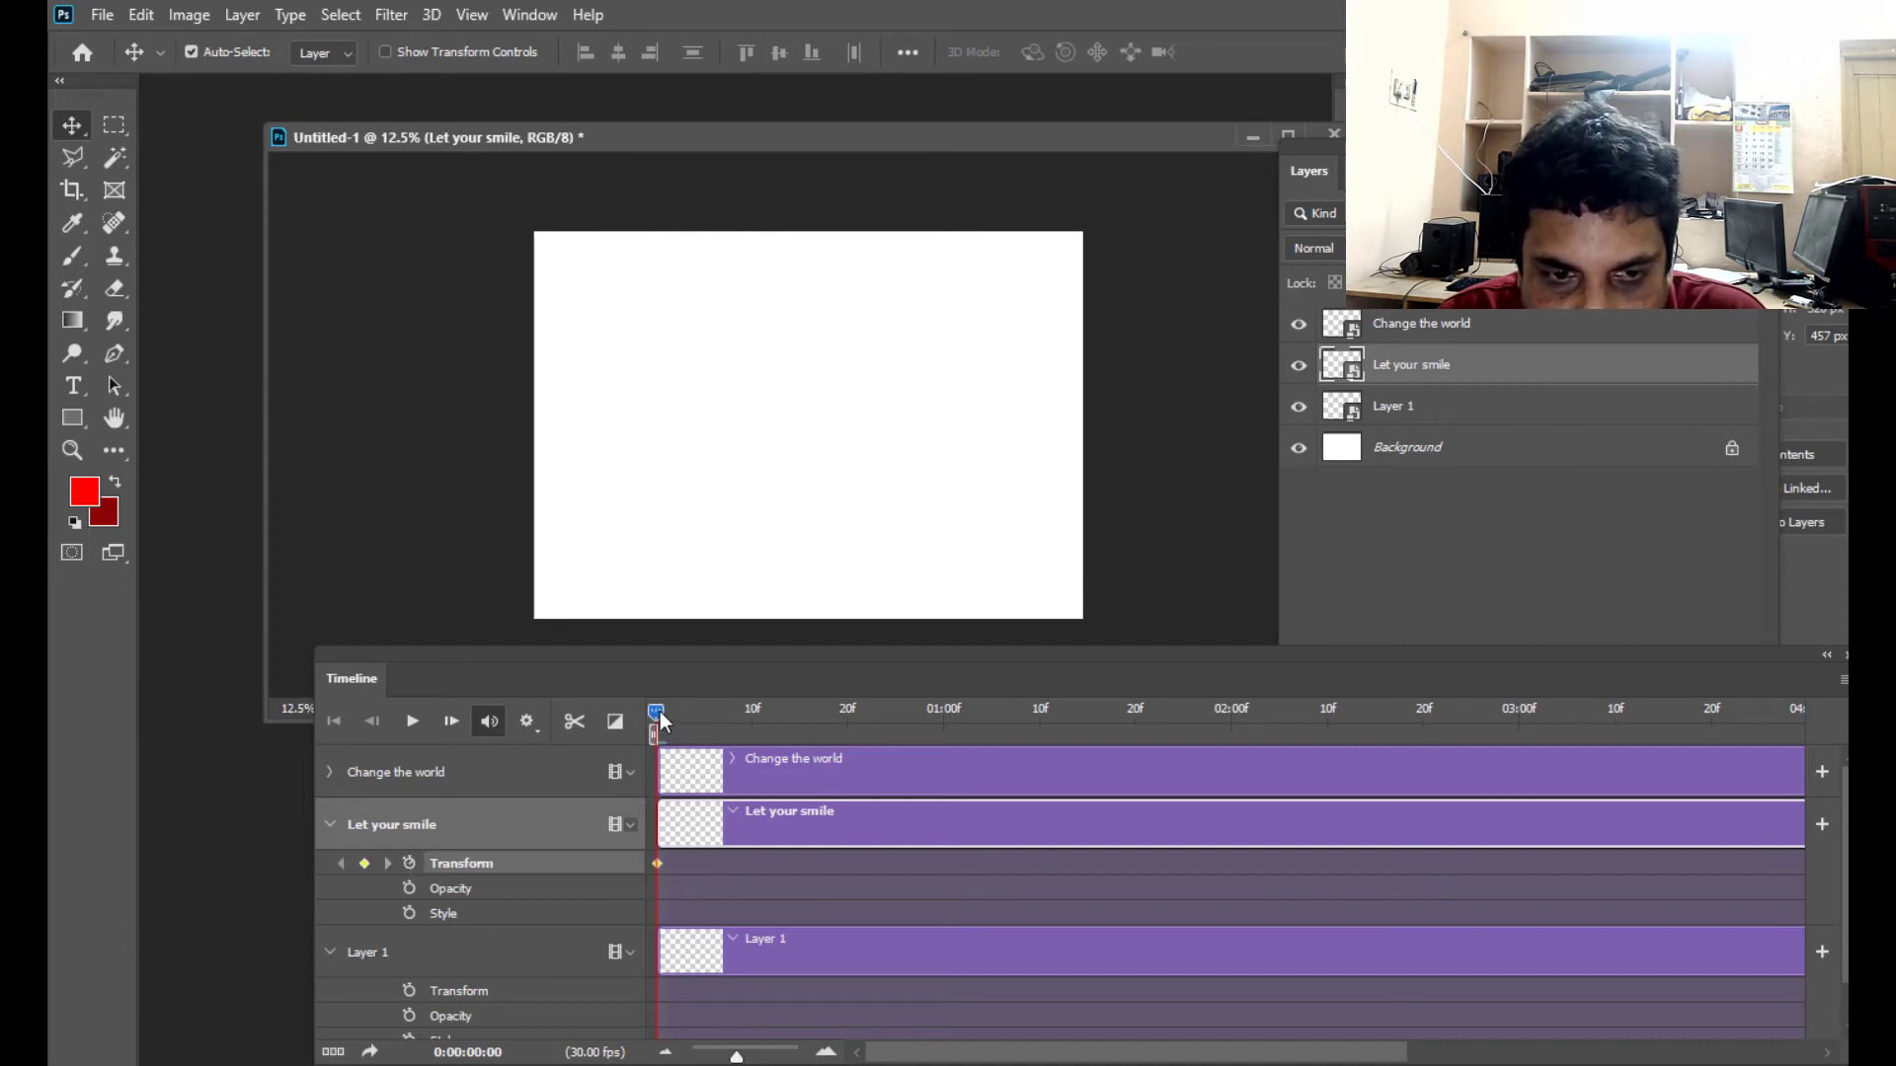
- At 01:00 on the timeline, free-transform "Let your smile" onto the upper part of the canvas to record a second Transform keyframe
left_click_drag(655, 711, 703, 714)
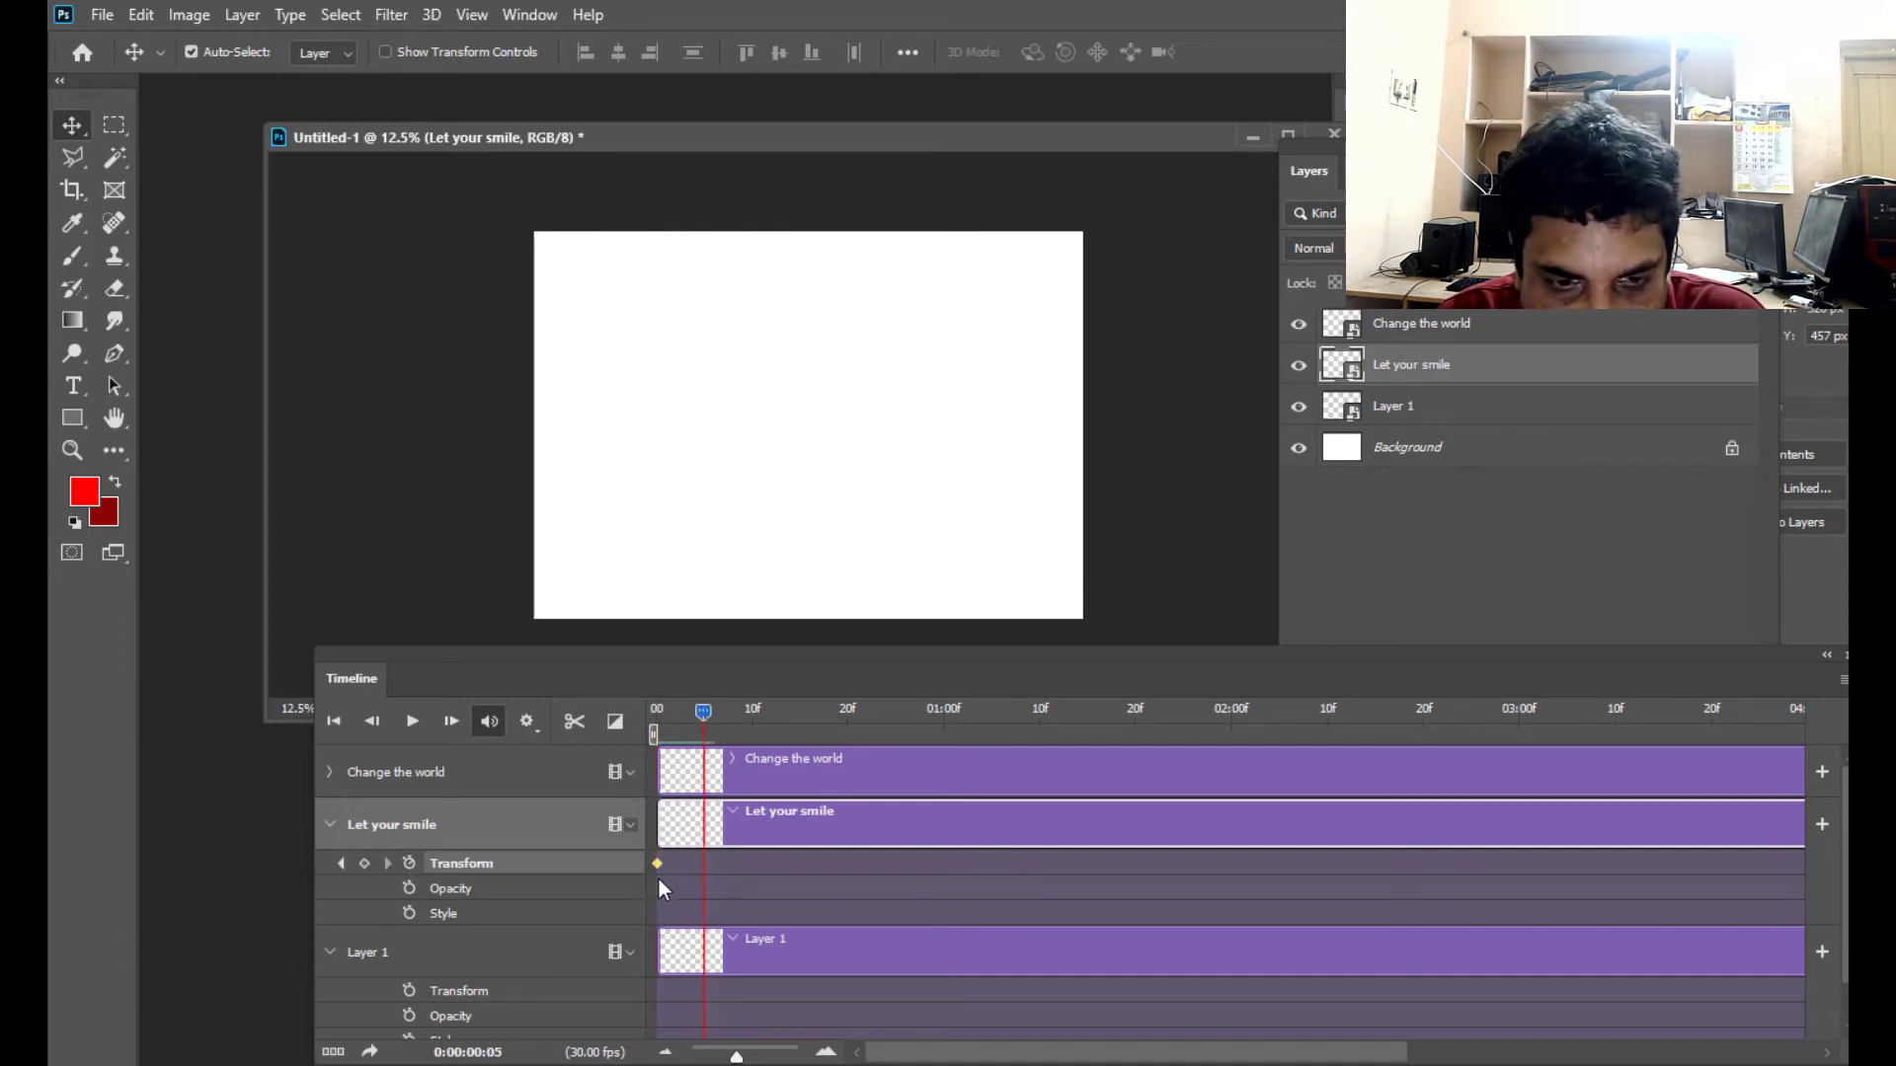
left_click_drag(714, 713, 950, 753)
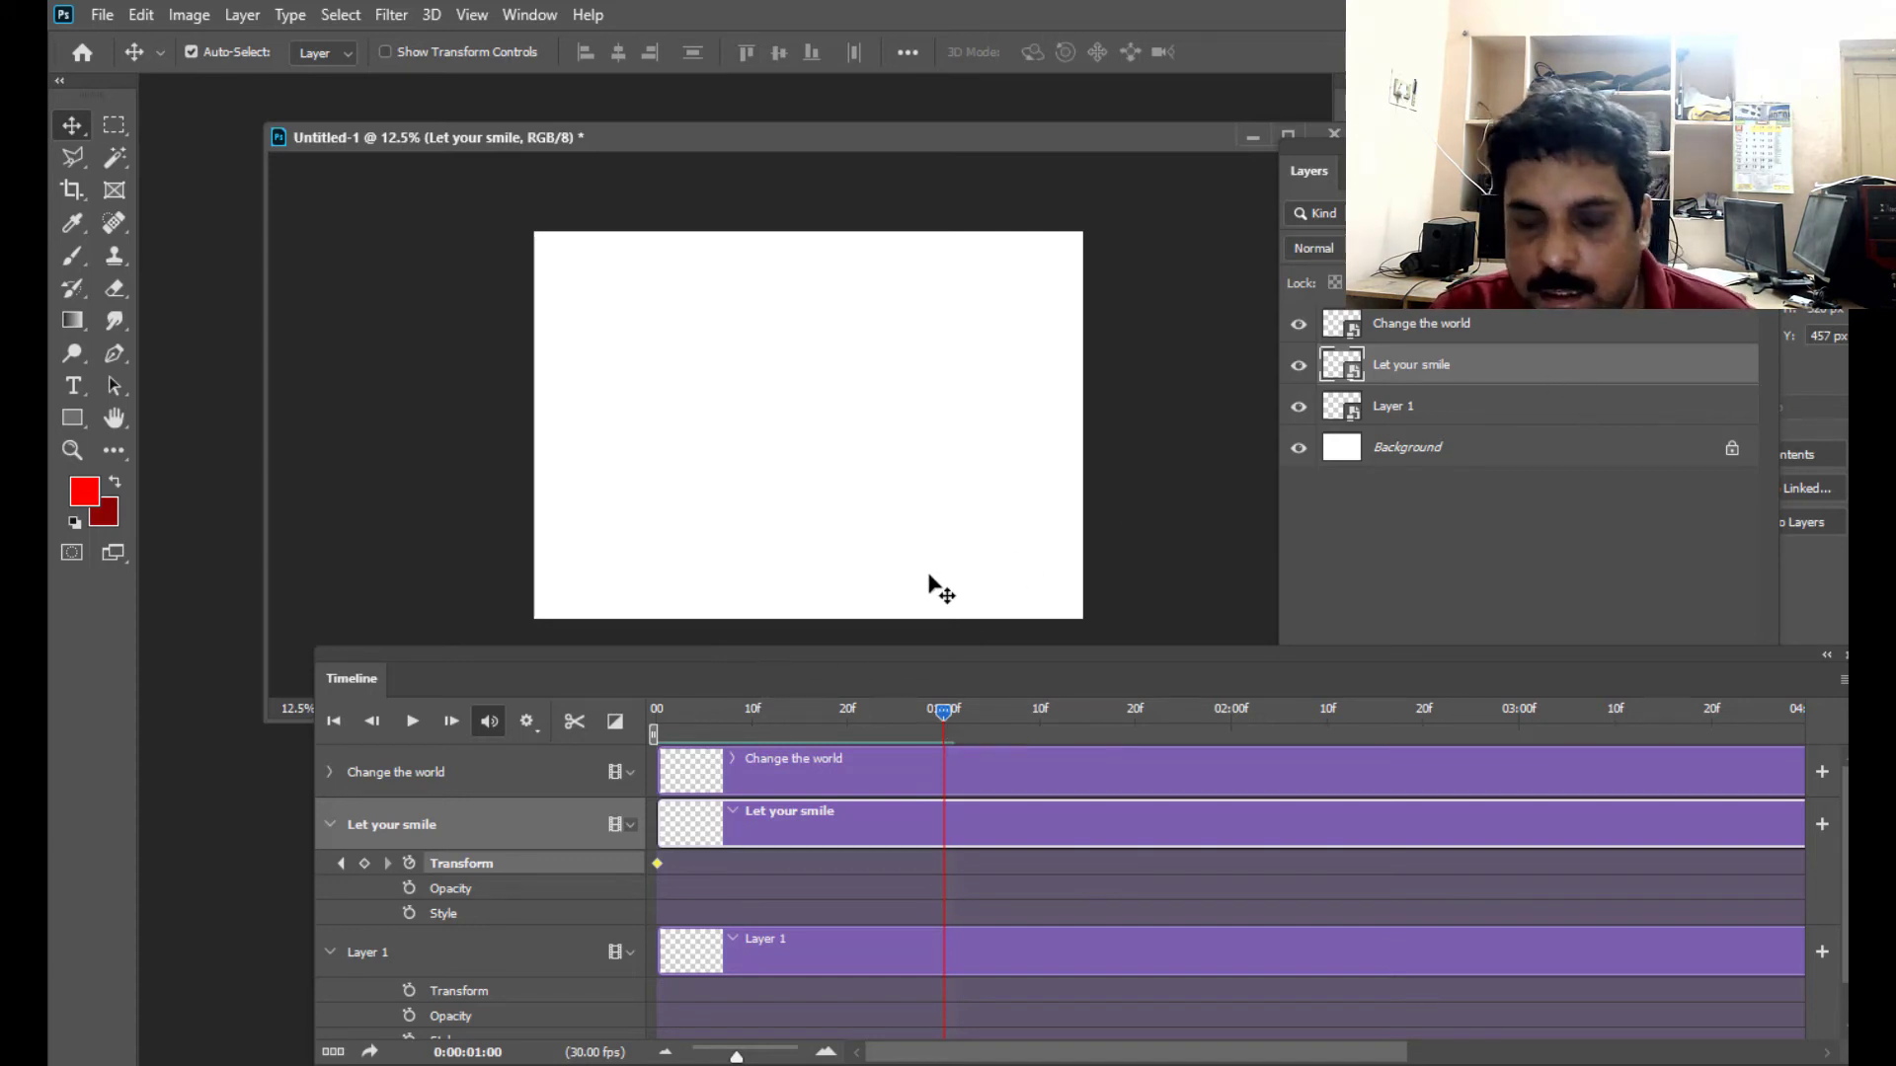
key("ctrl+t")
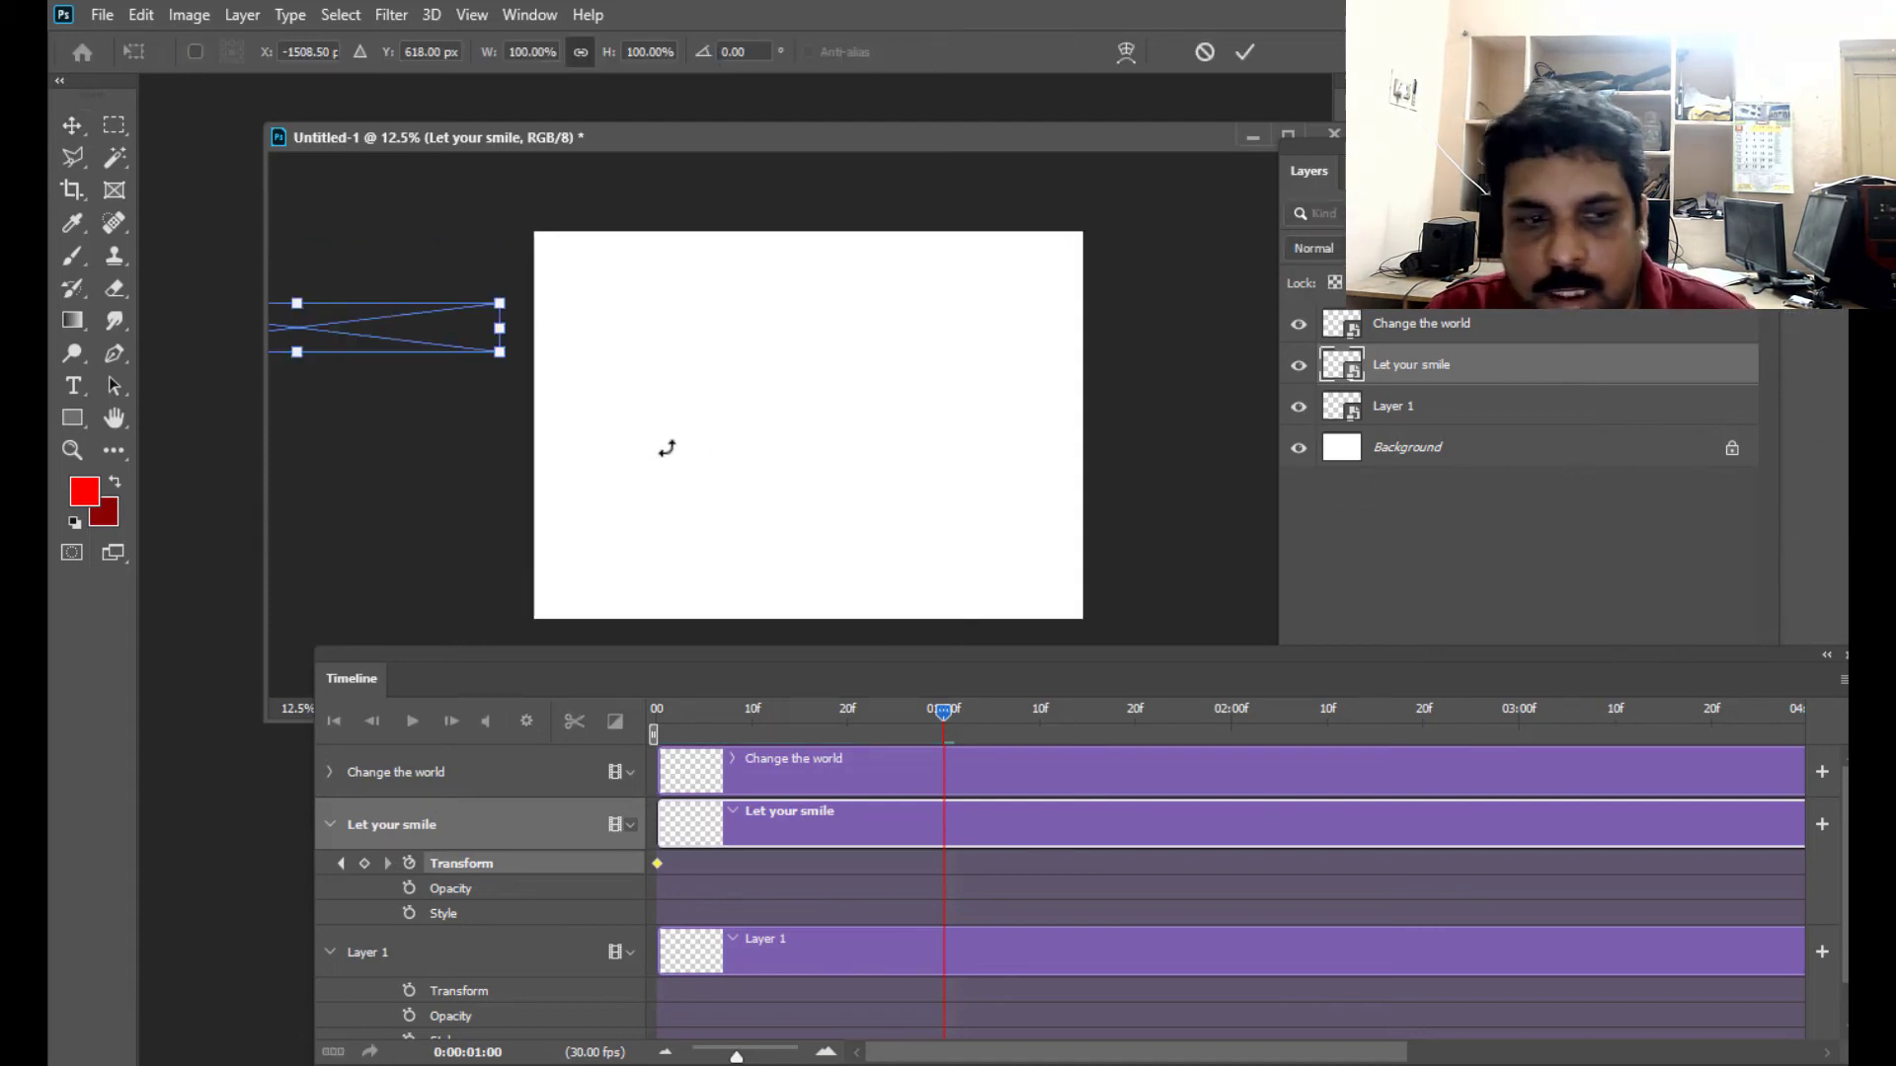
left_click_drag(370, 340, 819, 333)
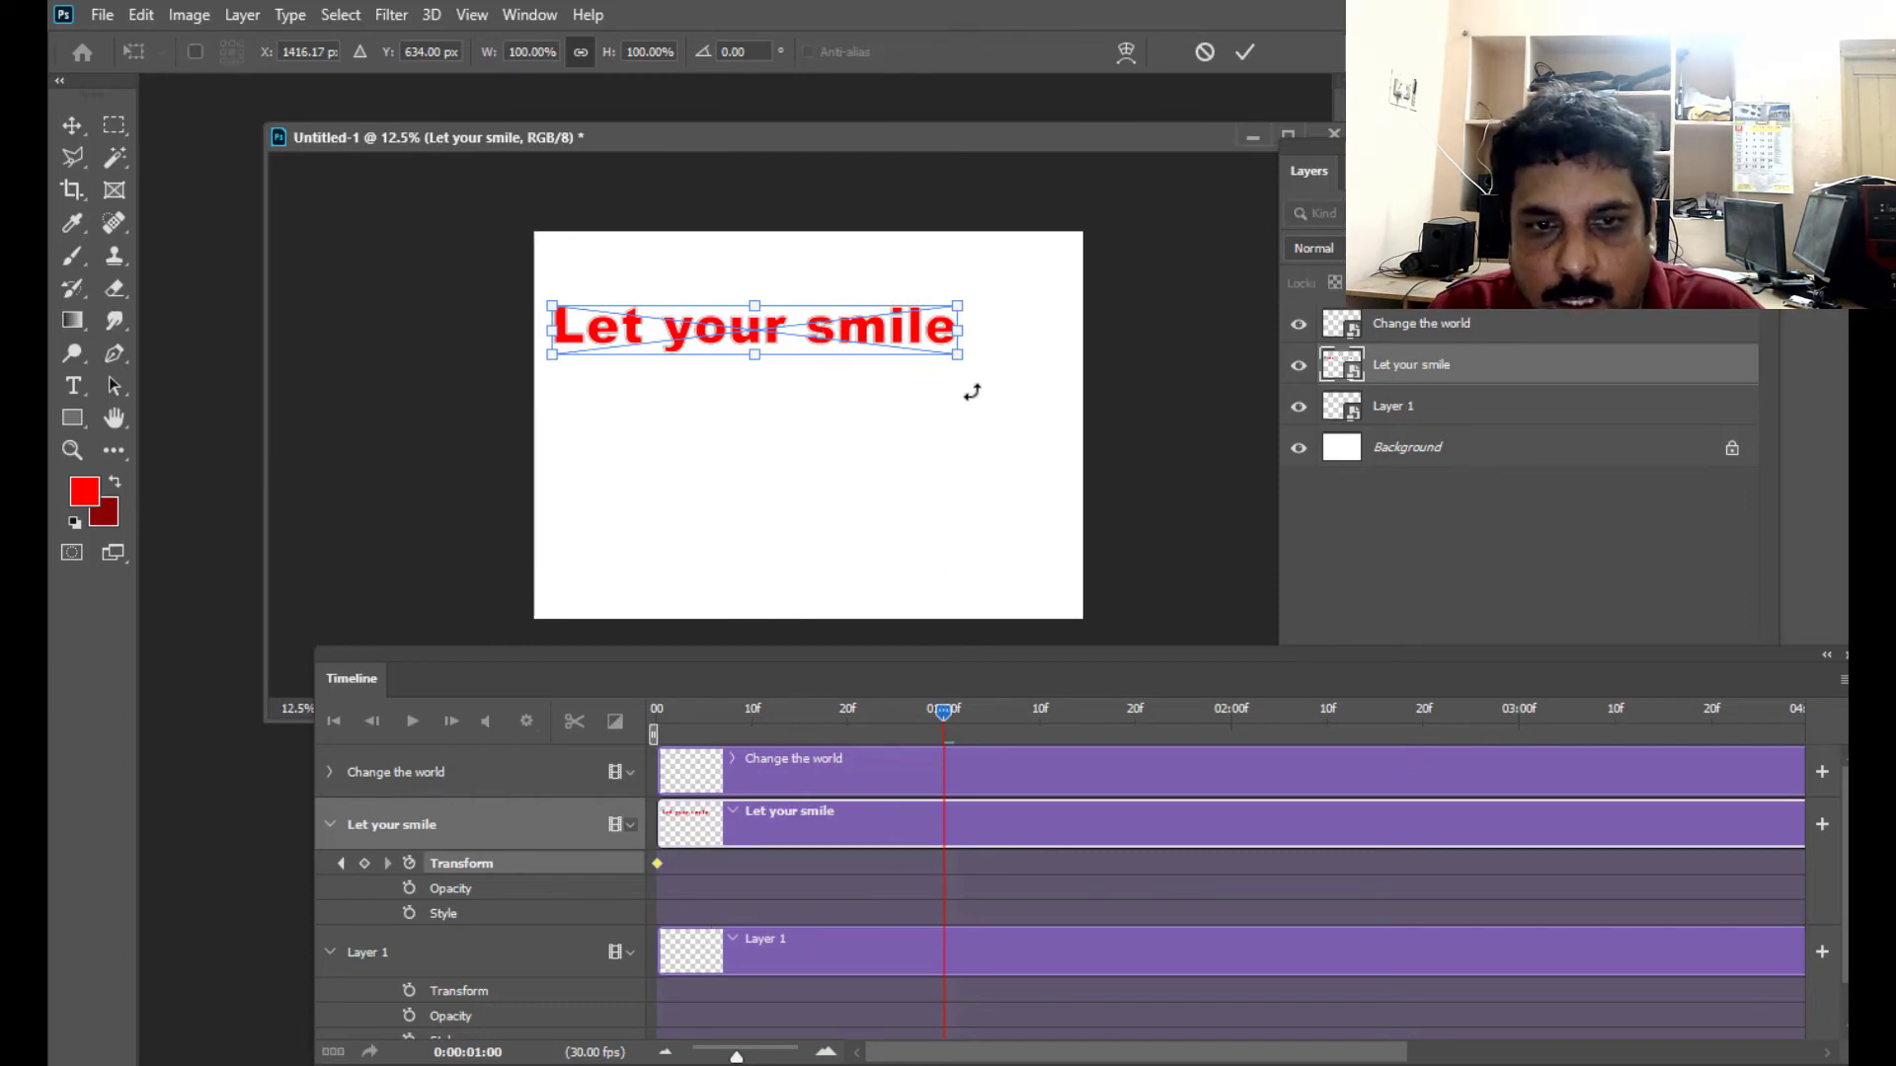
key("Return")
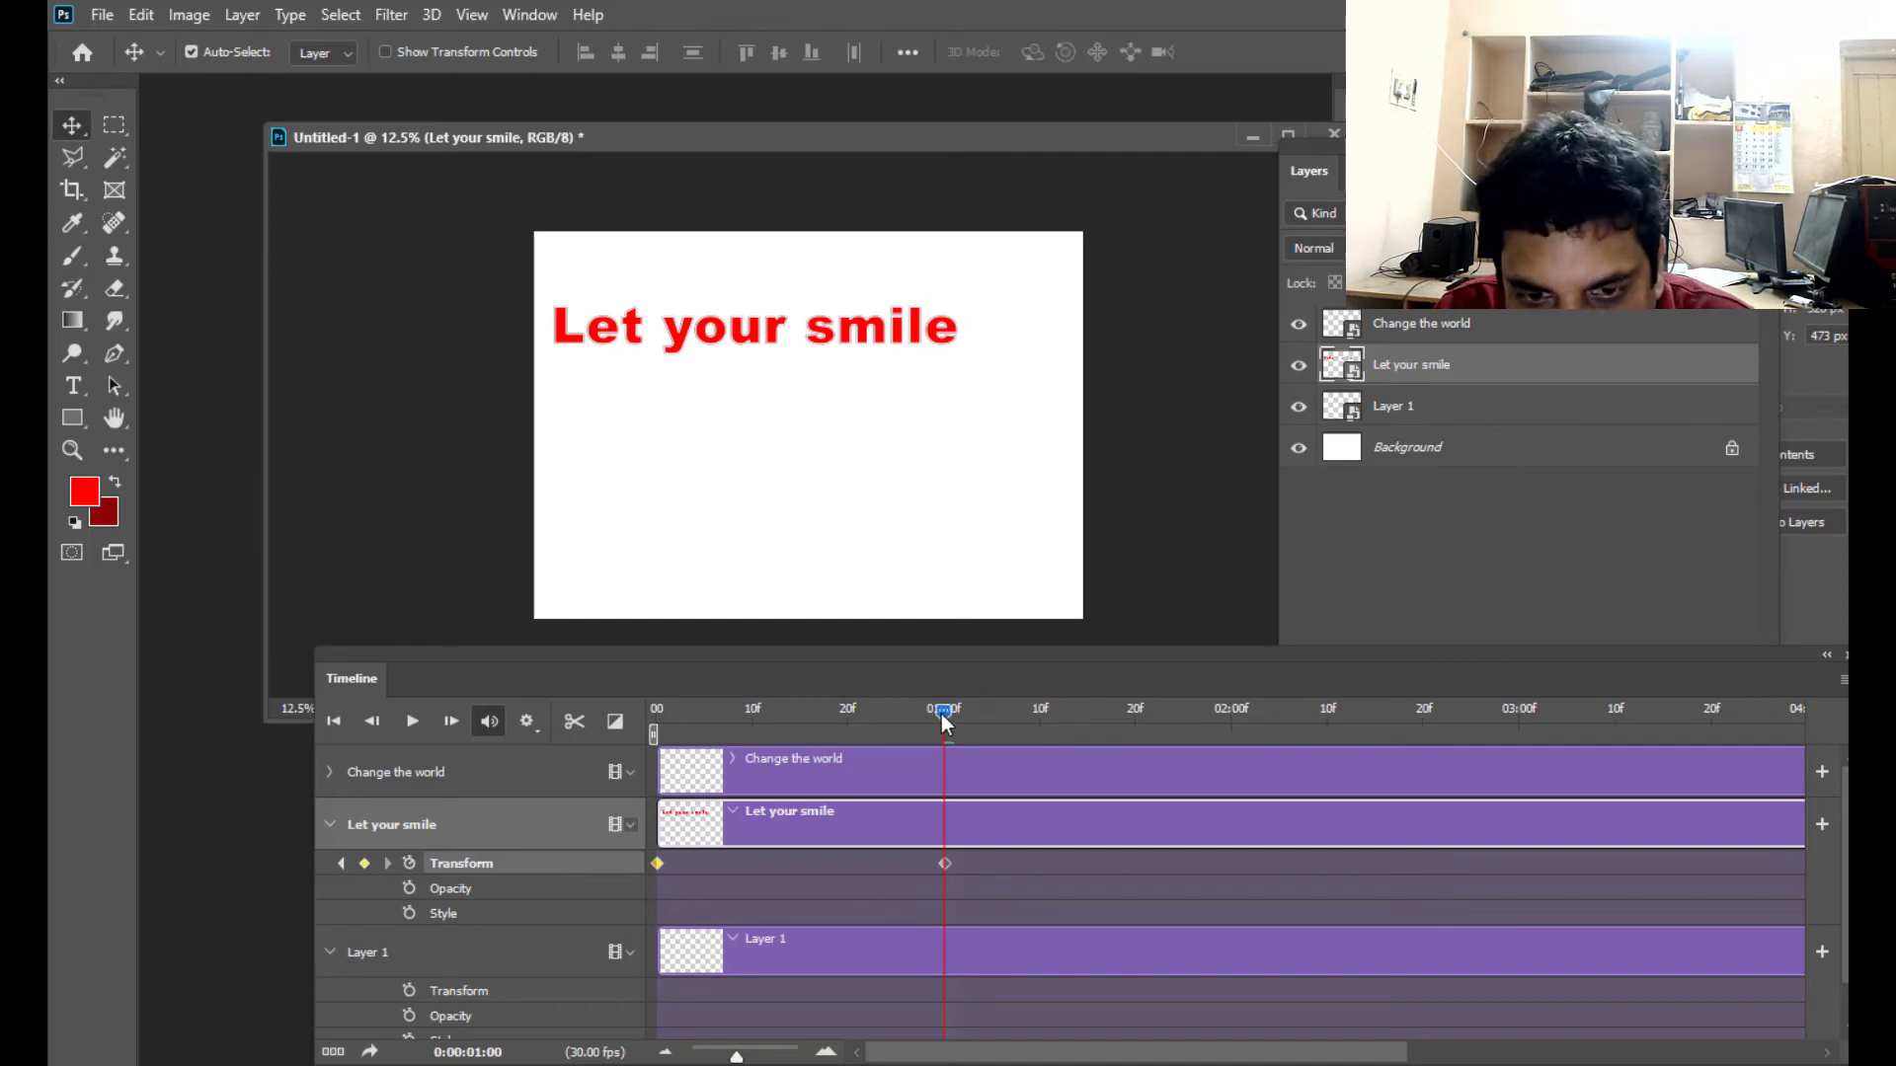
- Preview the "Let your smile" slide-in by scrubbing and playing it from the start, and return the playhead to 0:00
left_click_drag(943, 714, 981, 713)
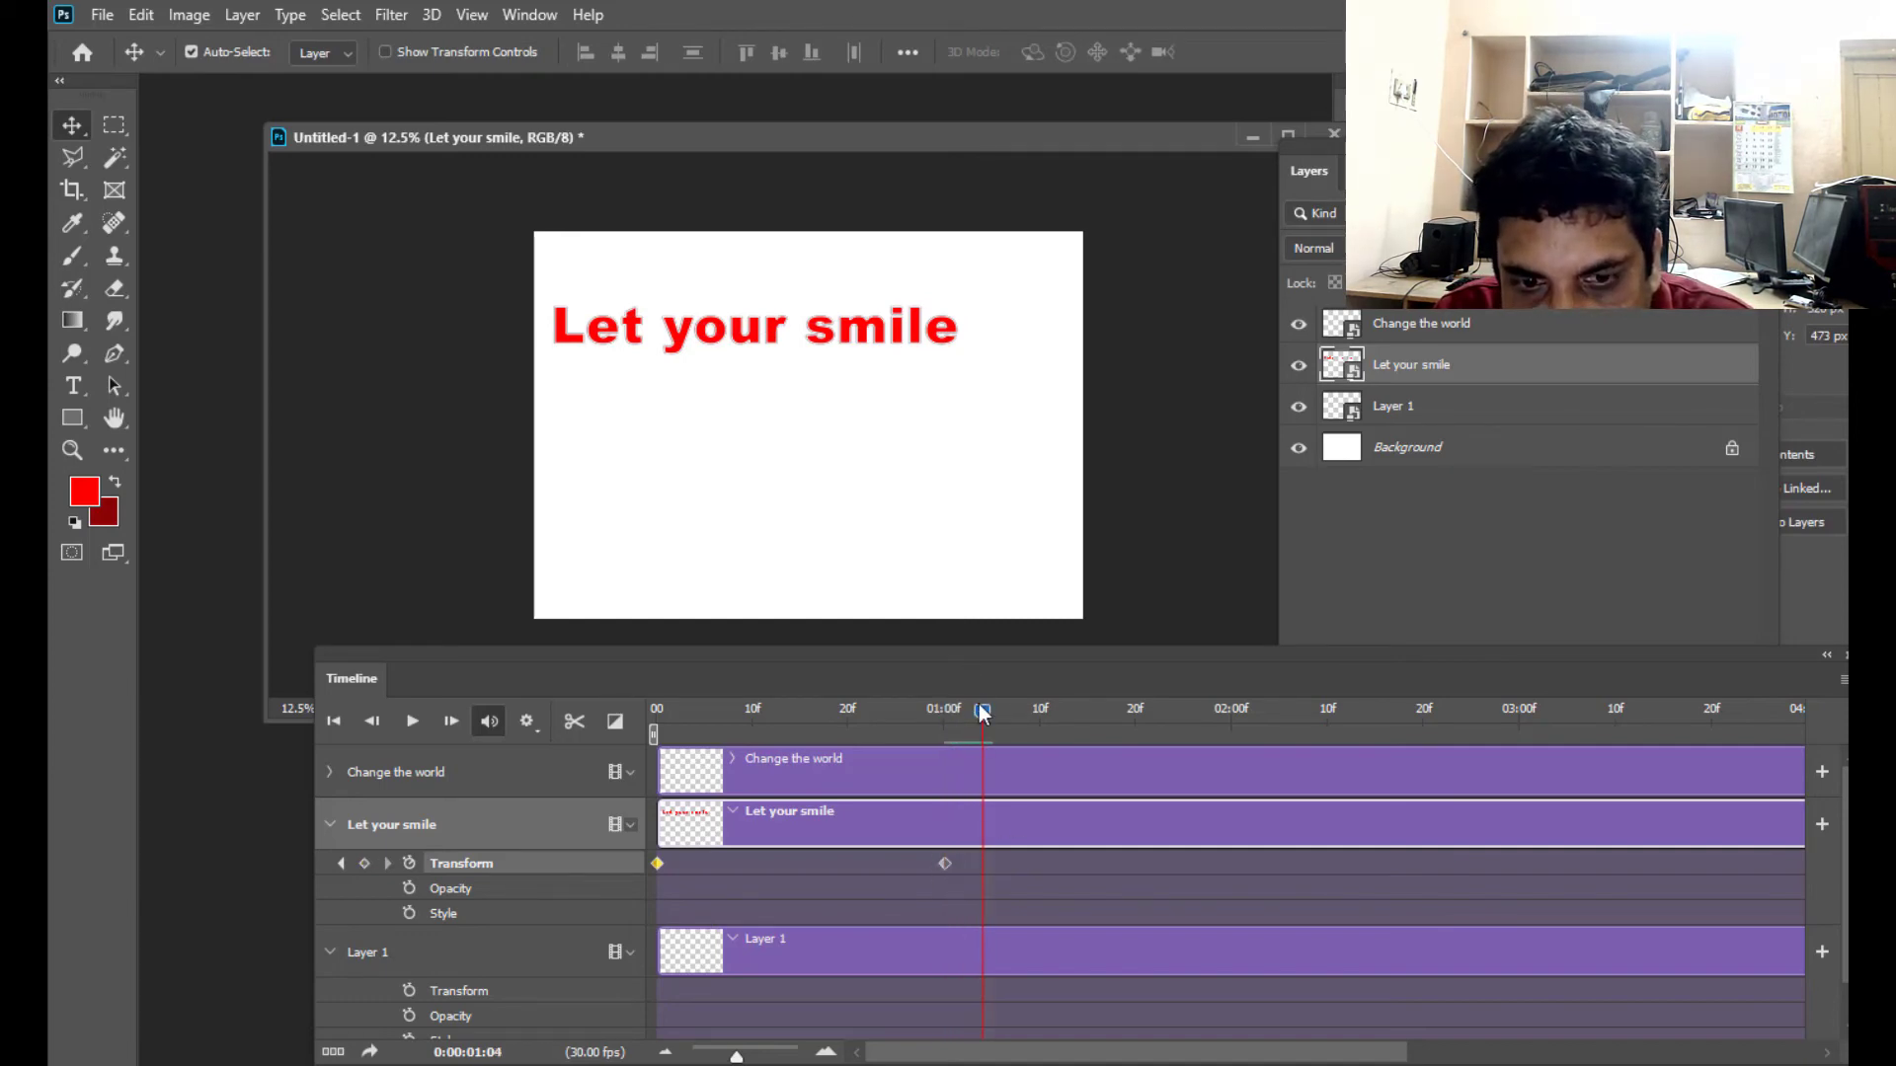
left_click_drag(969, 713, 614, 725)
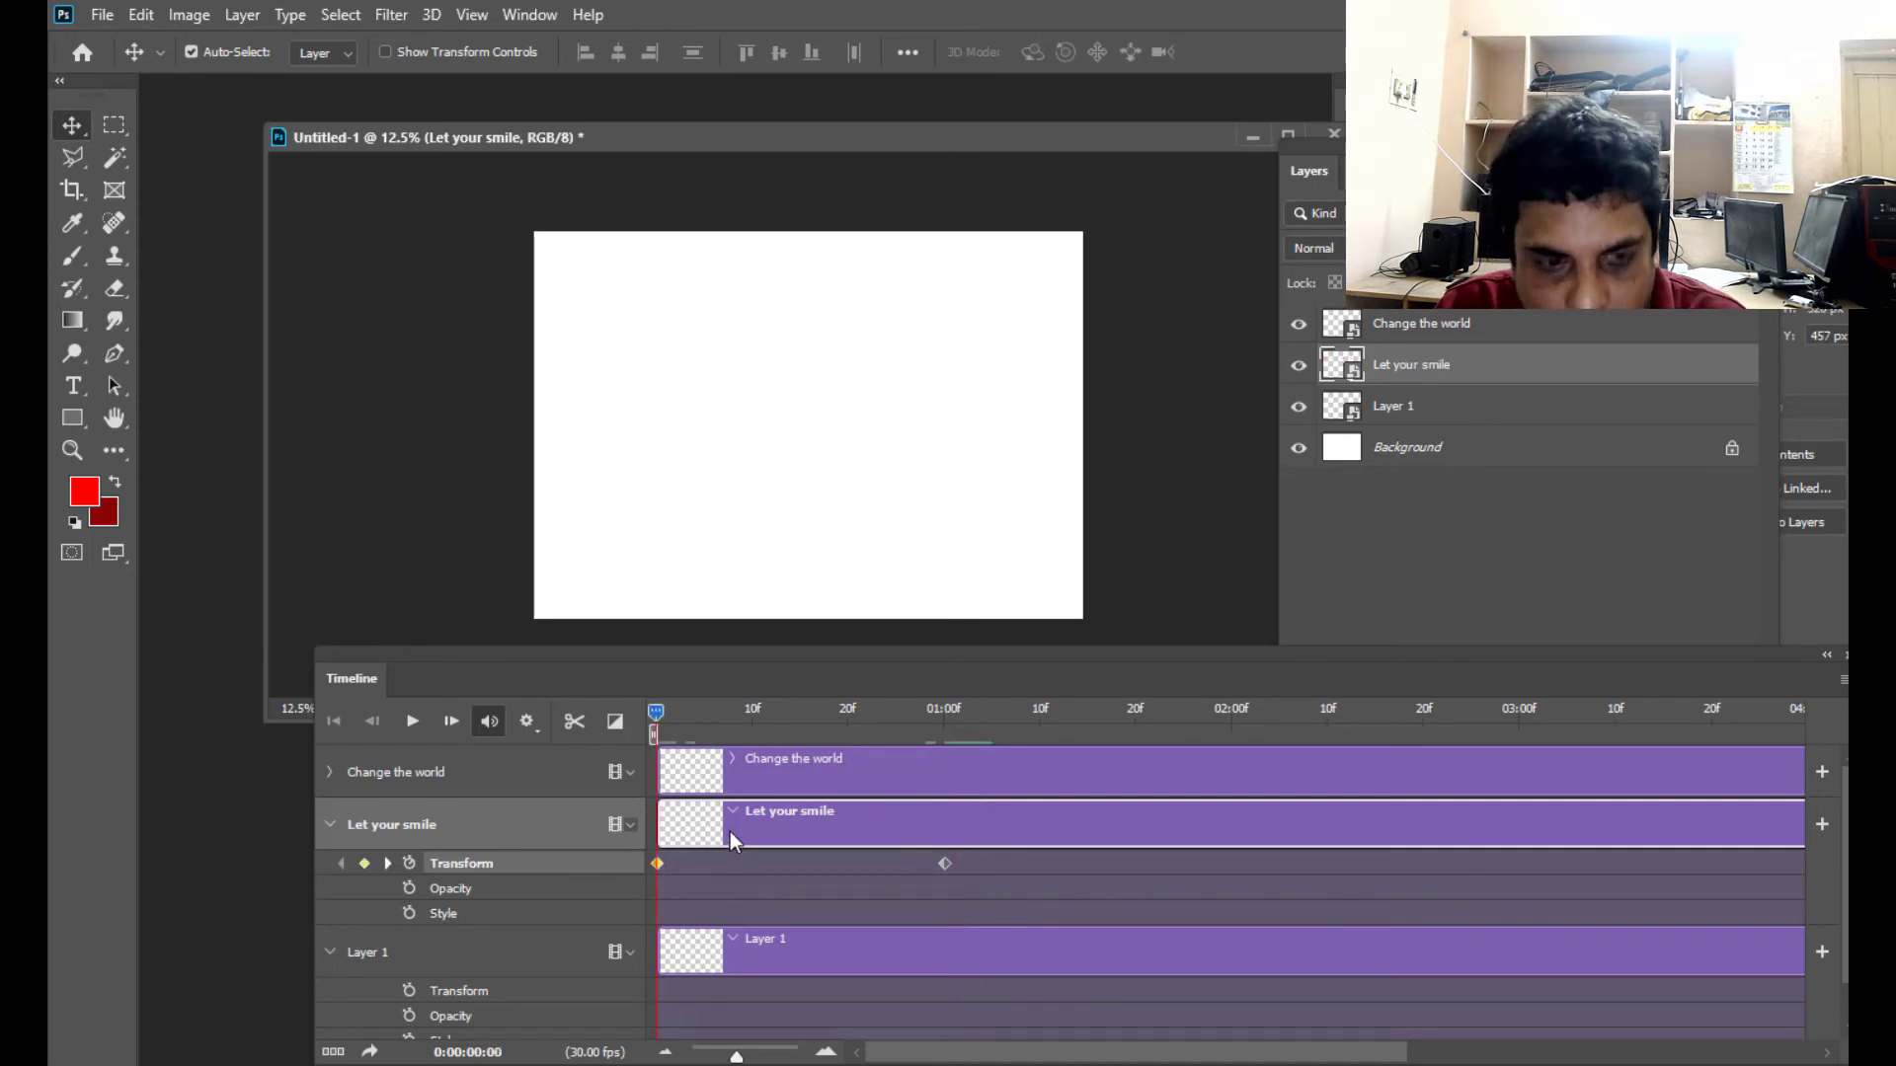
left_click(411, 722)
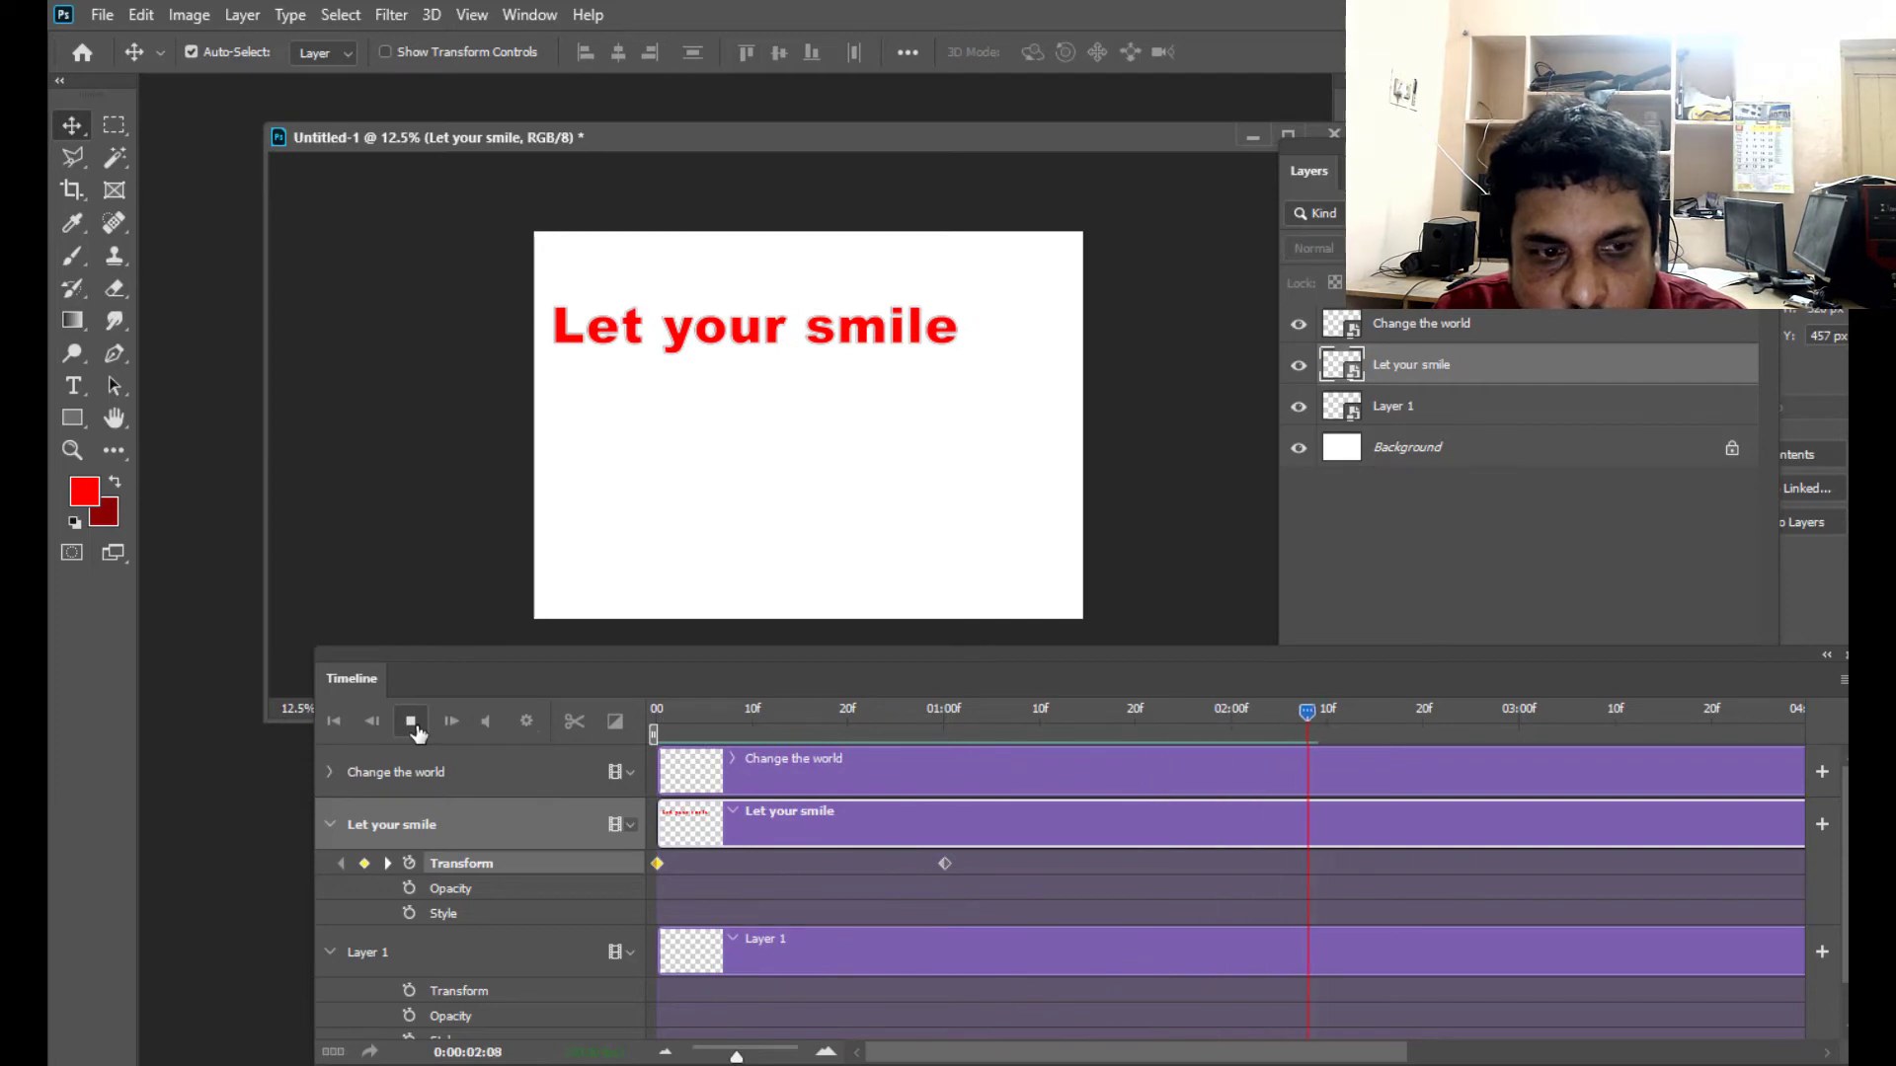
left_click(420, 729)
left_click_drag(1432, 716, 646, 769)
- Slow down the "Let your smile" slide-in by shifting its second Transform keyframe to 02:00, and play the animation
left_click(945, 863)
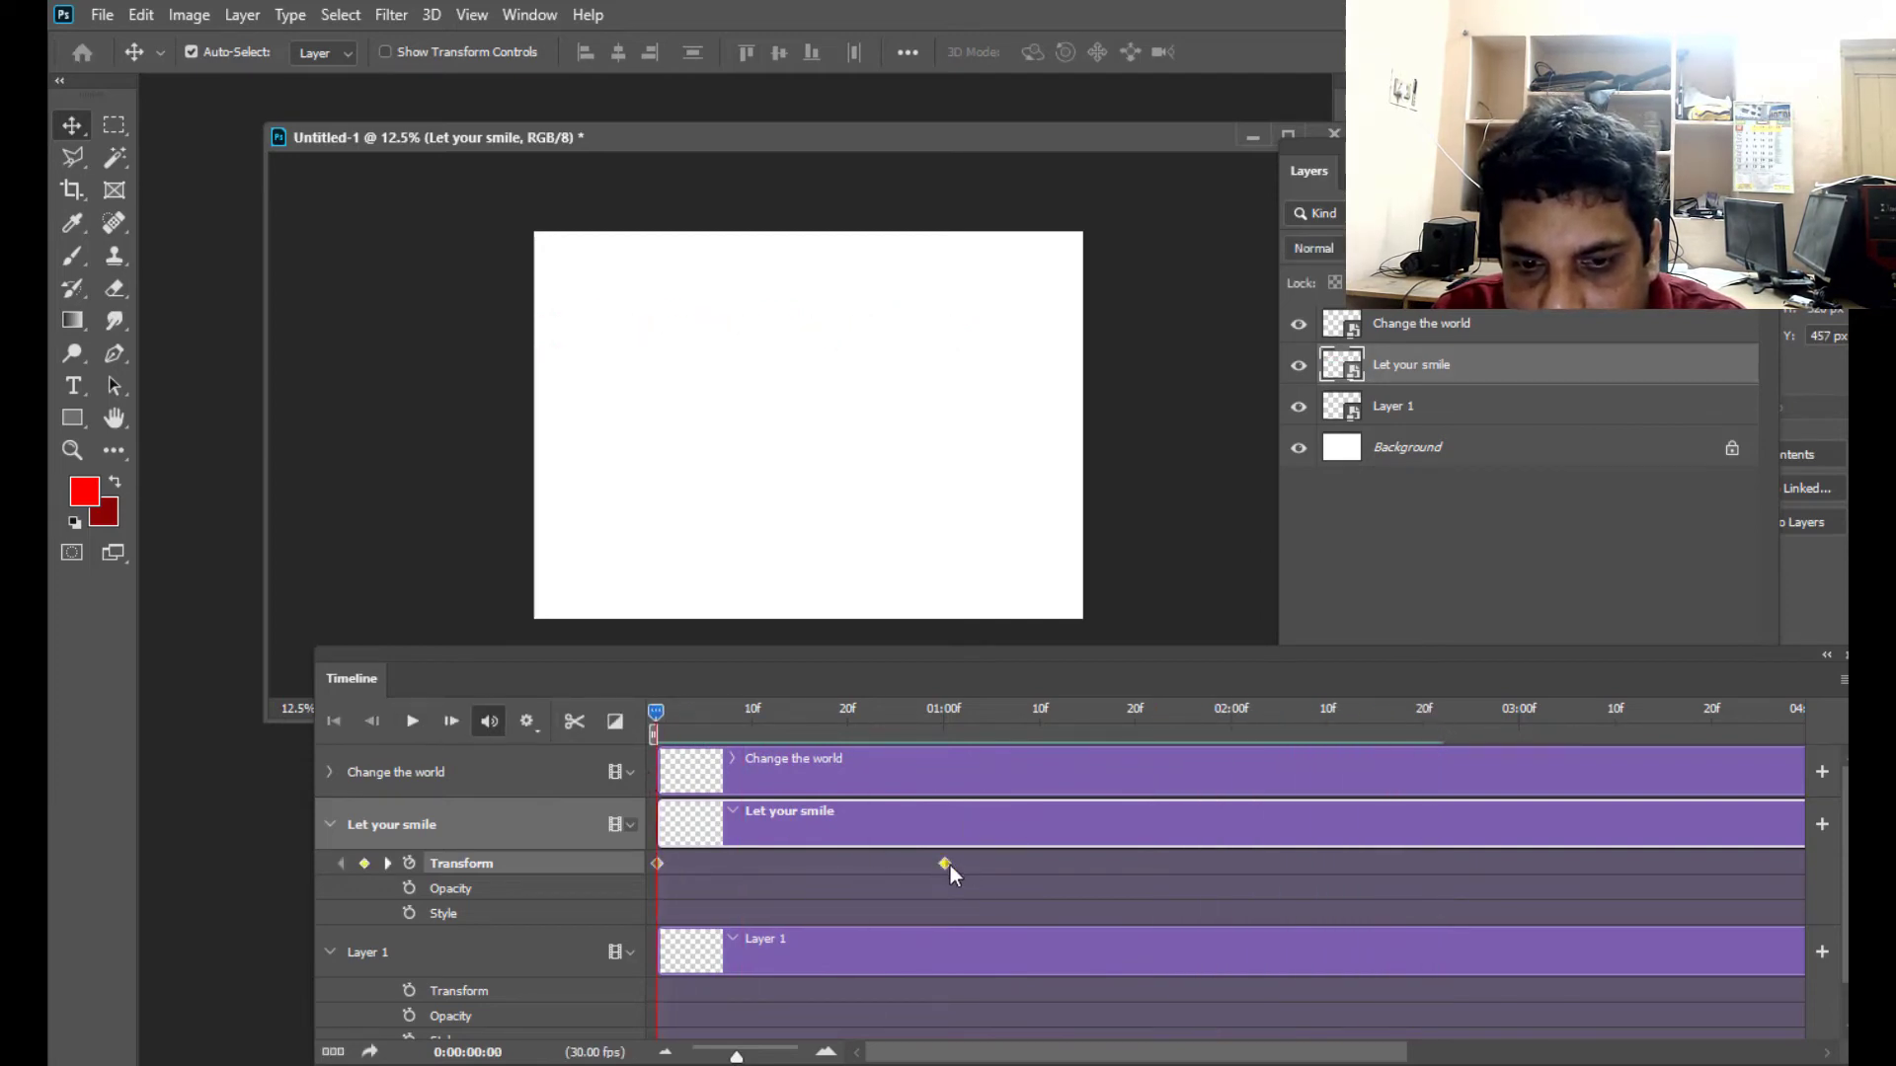
left_click_drag(946, 868, 1233, 867)
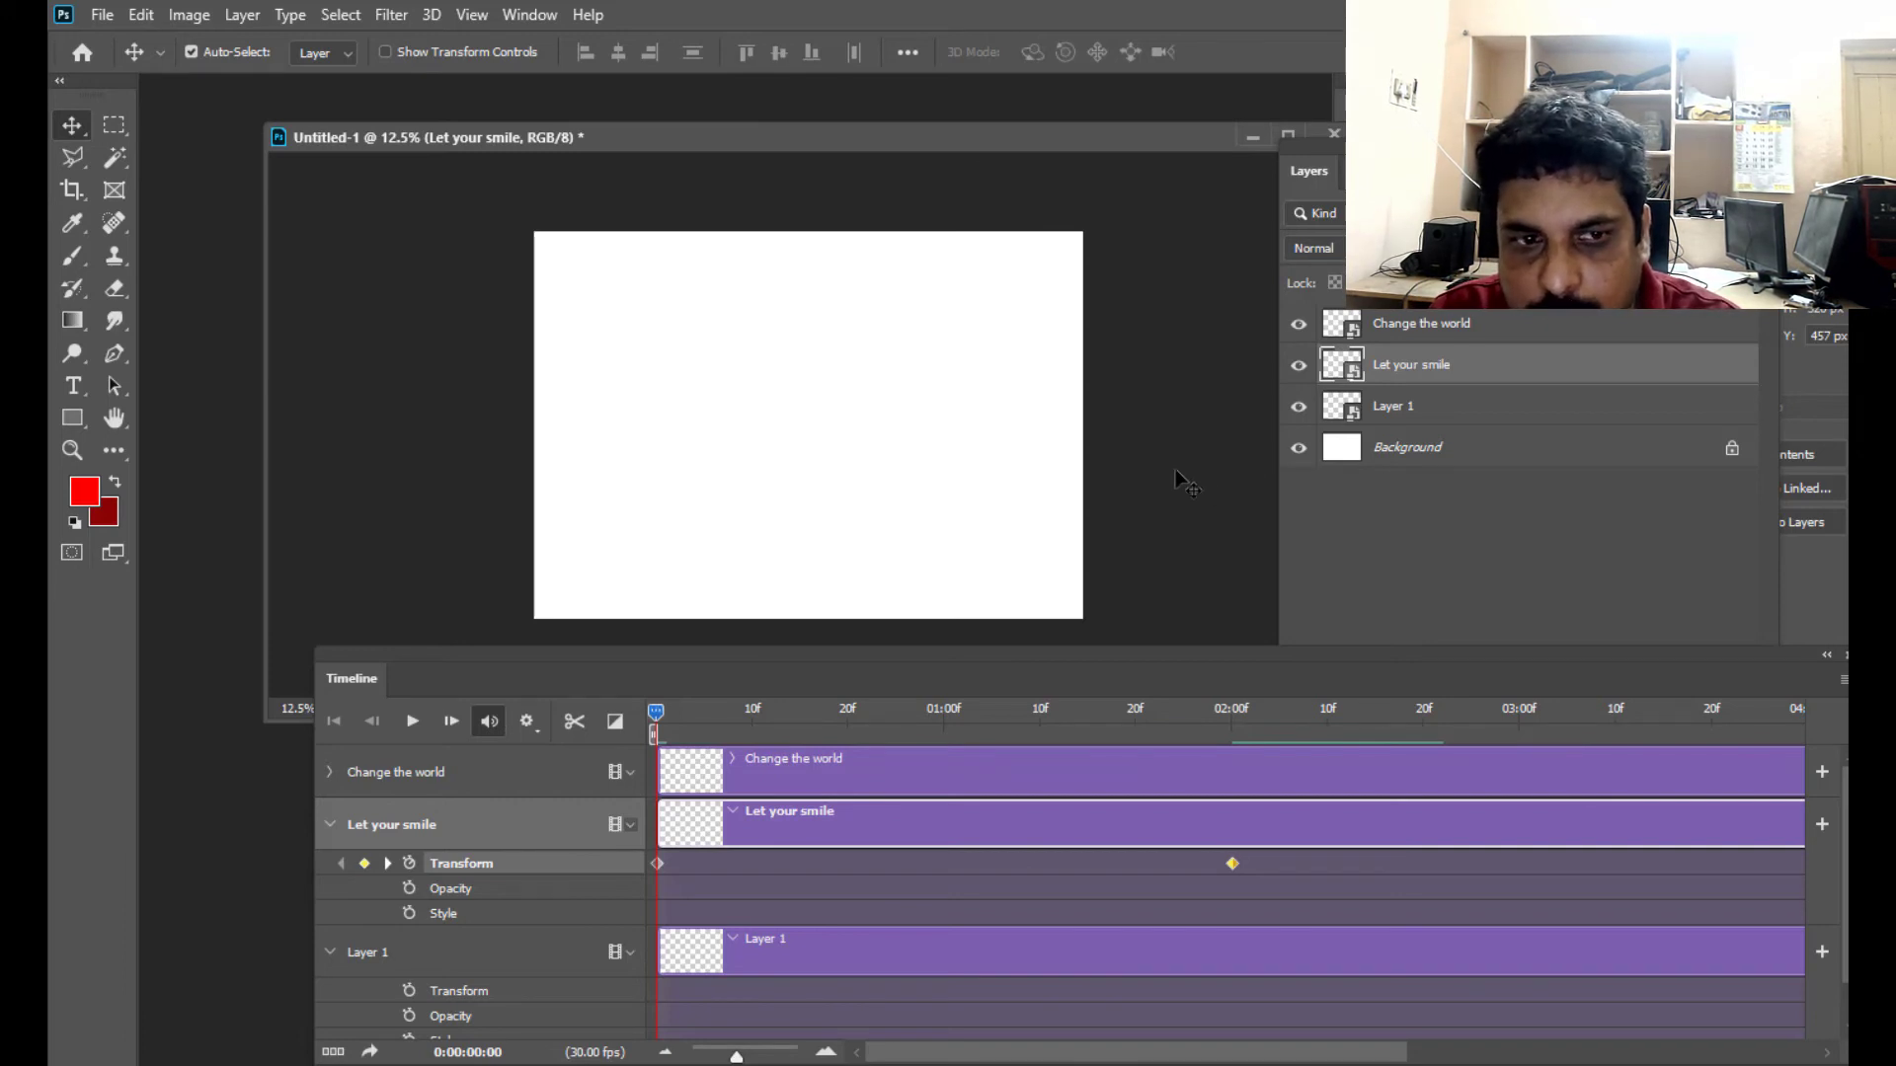
left_click(412, 723)
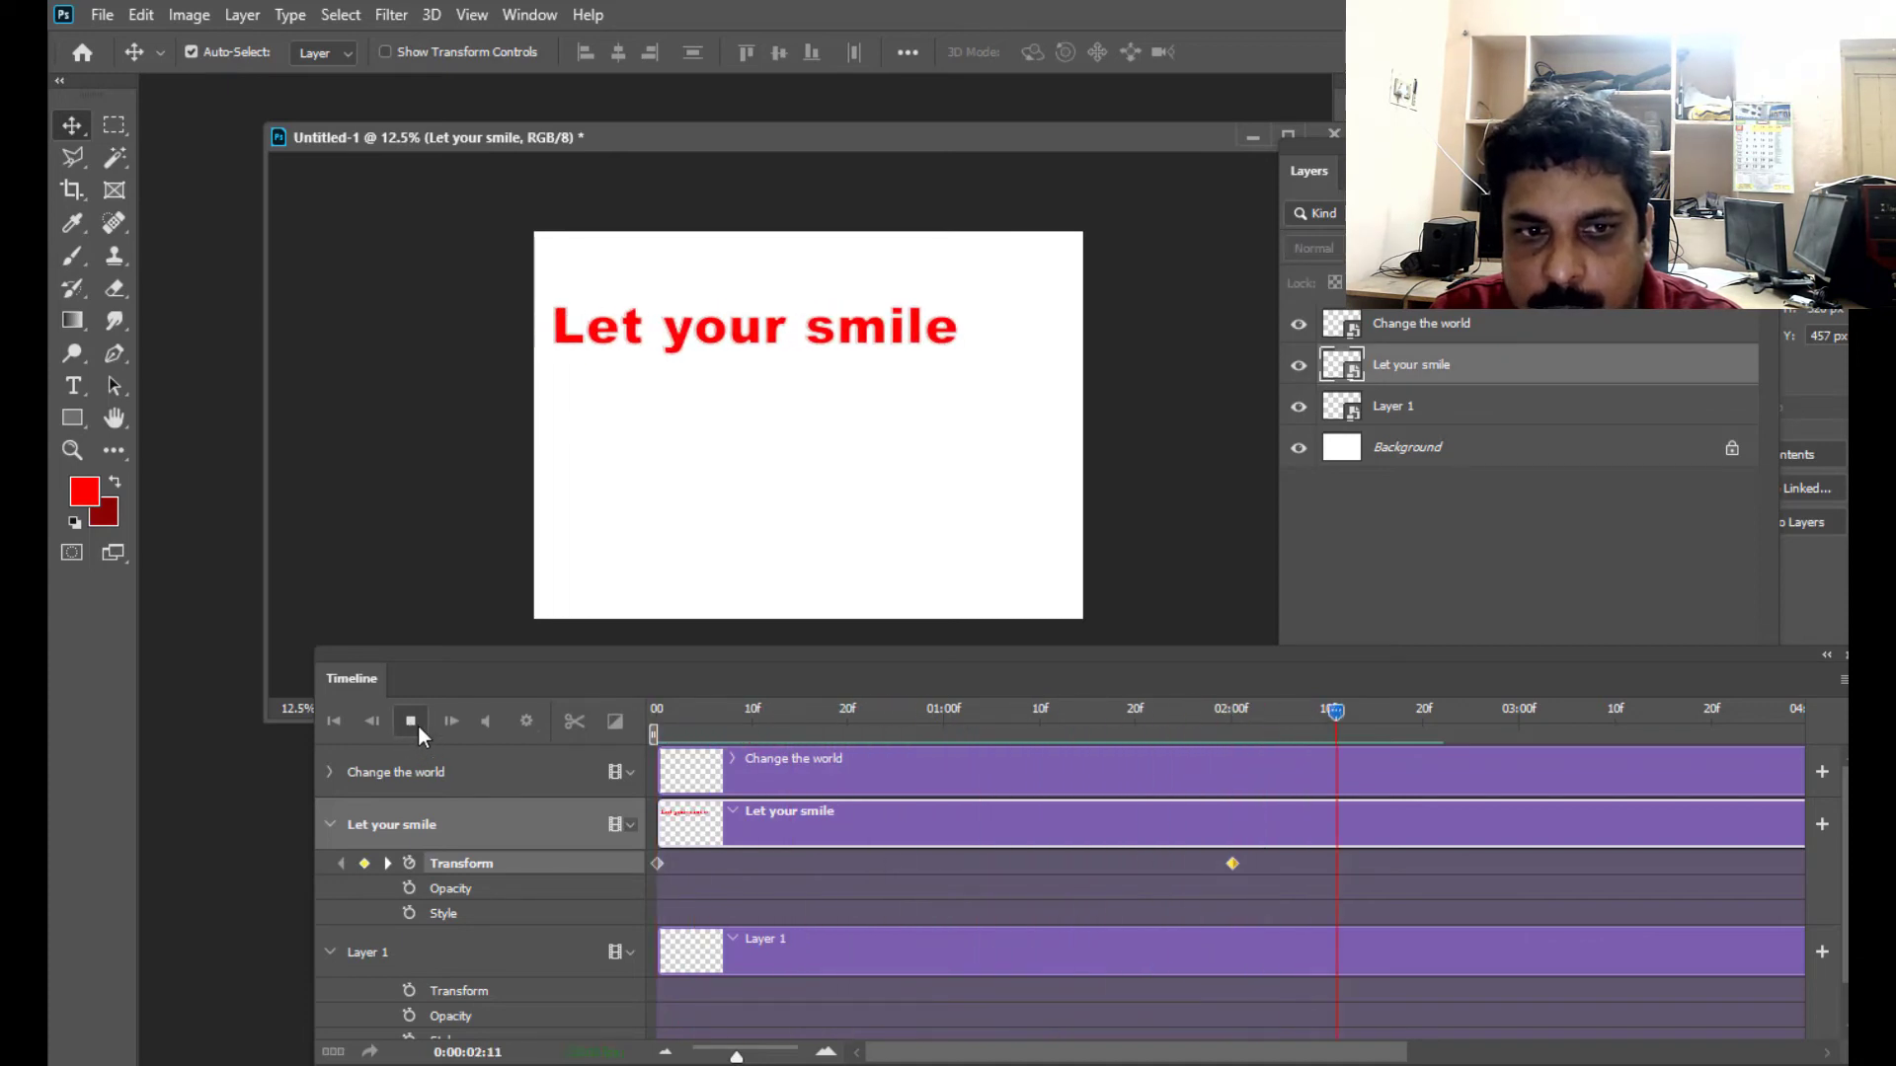
- Stop playback, expand the "Change the world" track's properties, and enable Transform keyframing with a first keyframe at 02:00
left_click(417, 727)
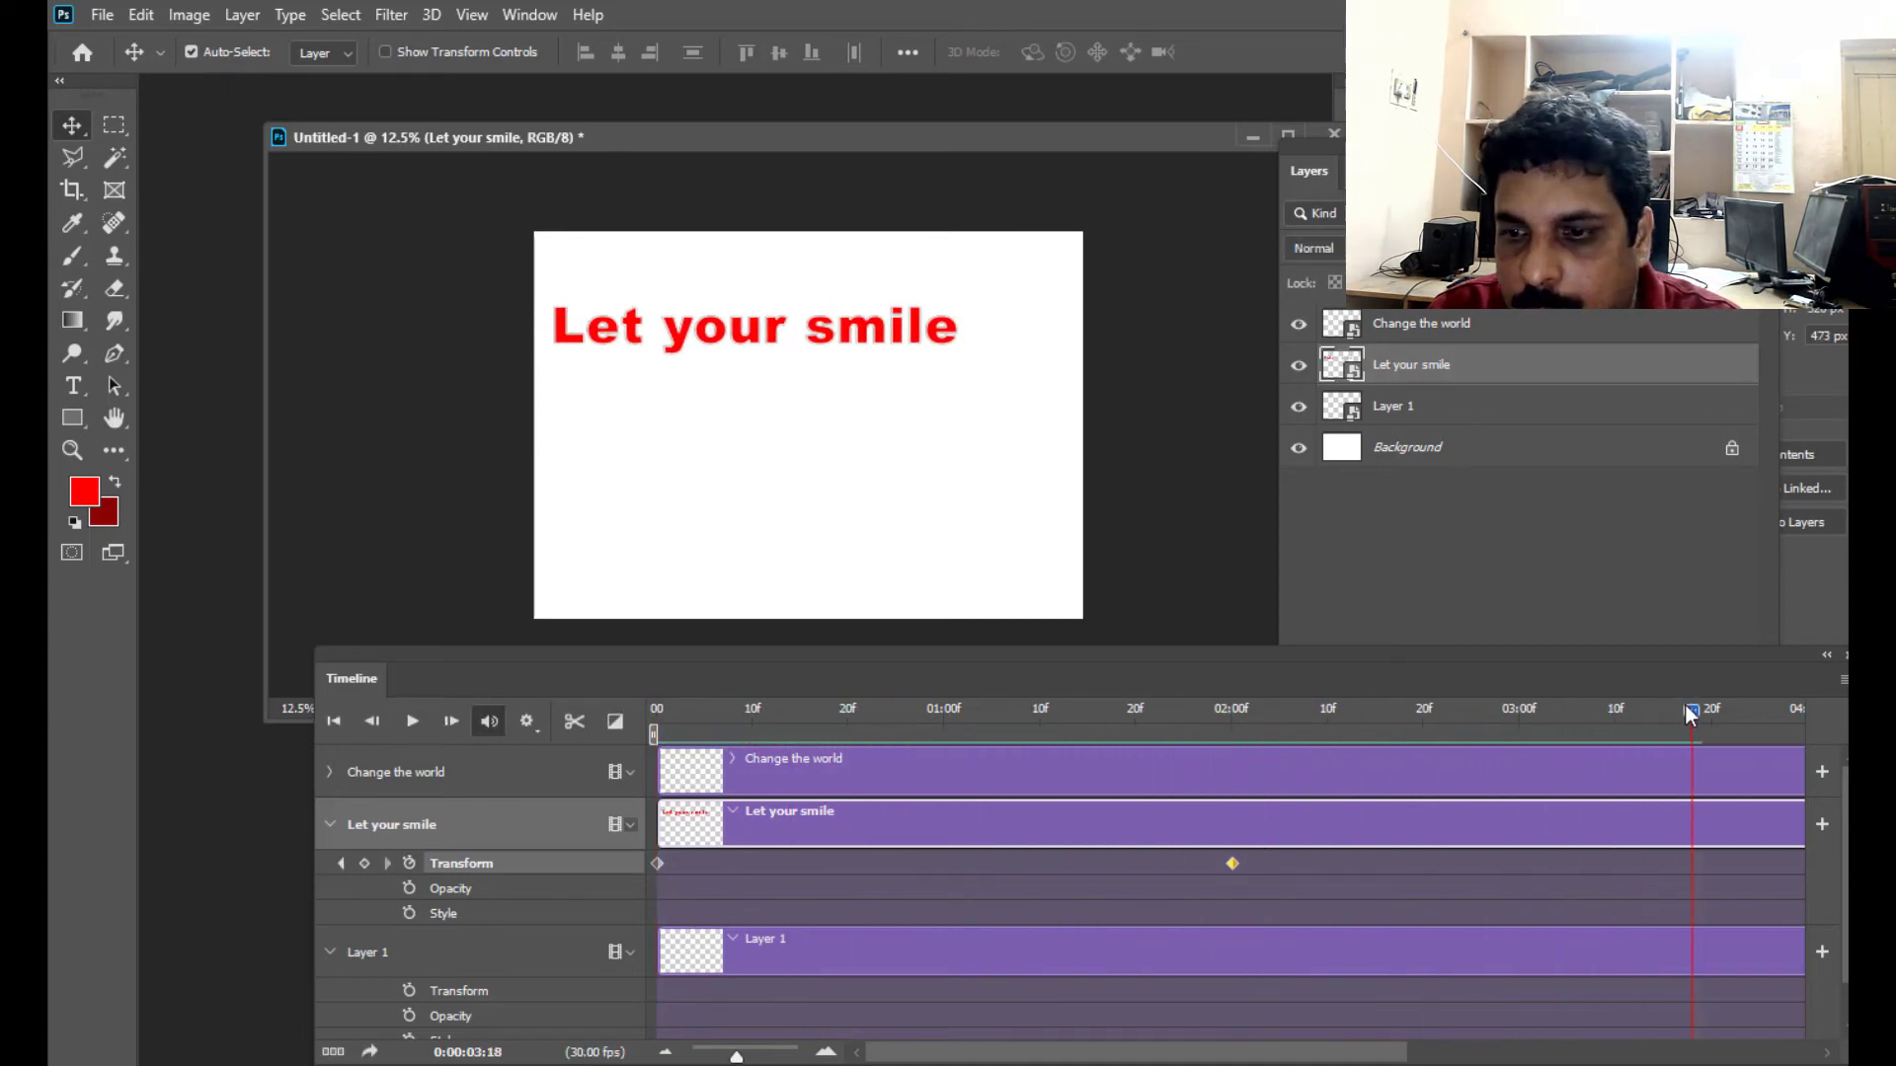
left_click_drag(1688, 707, 1230, 801)
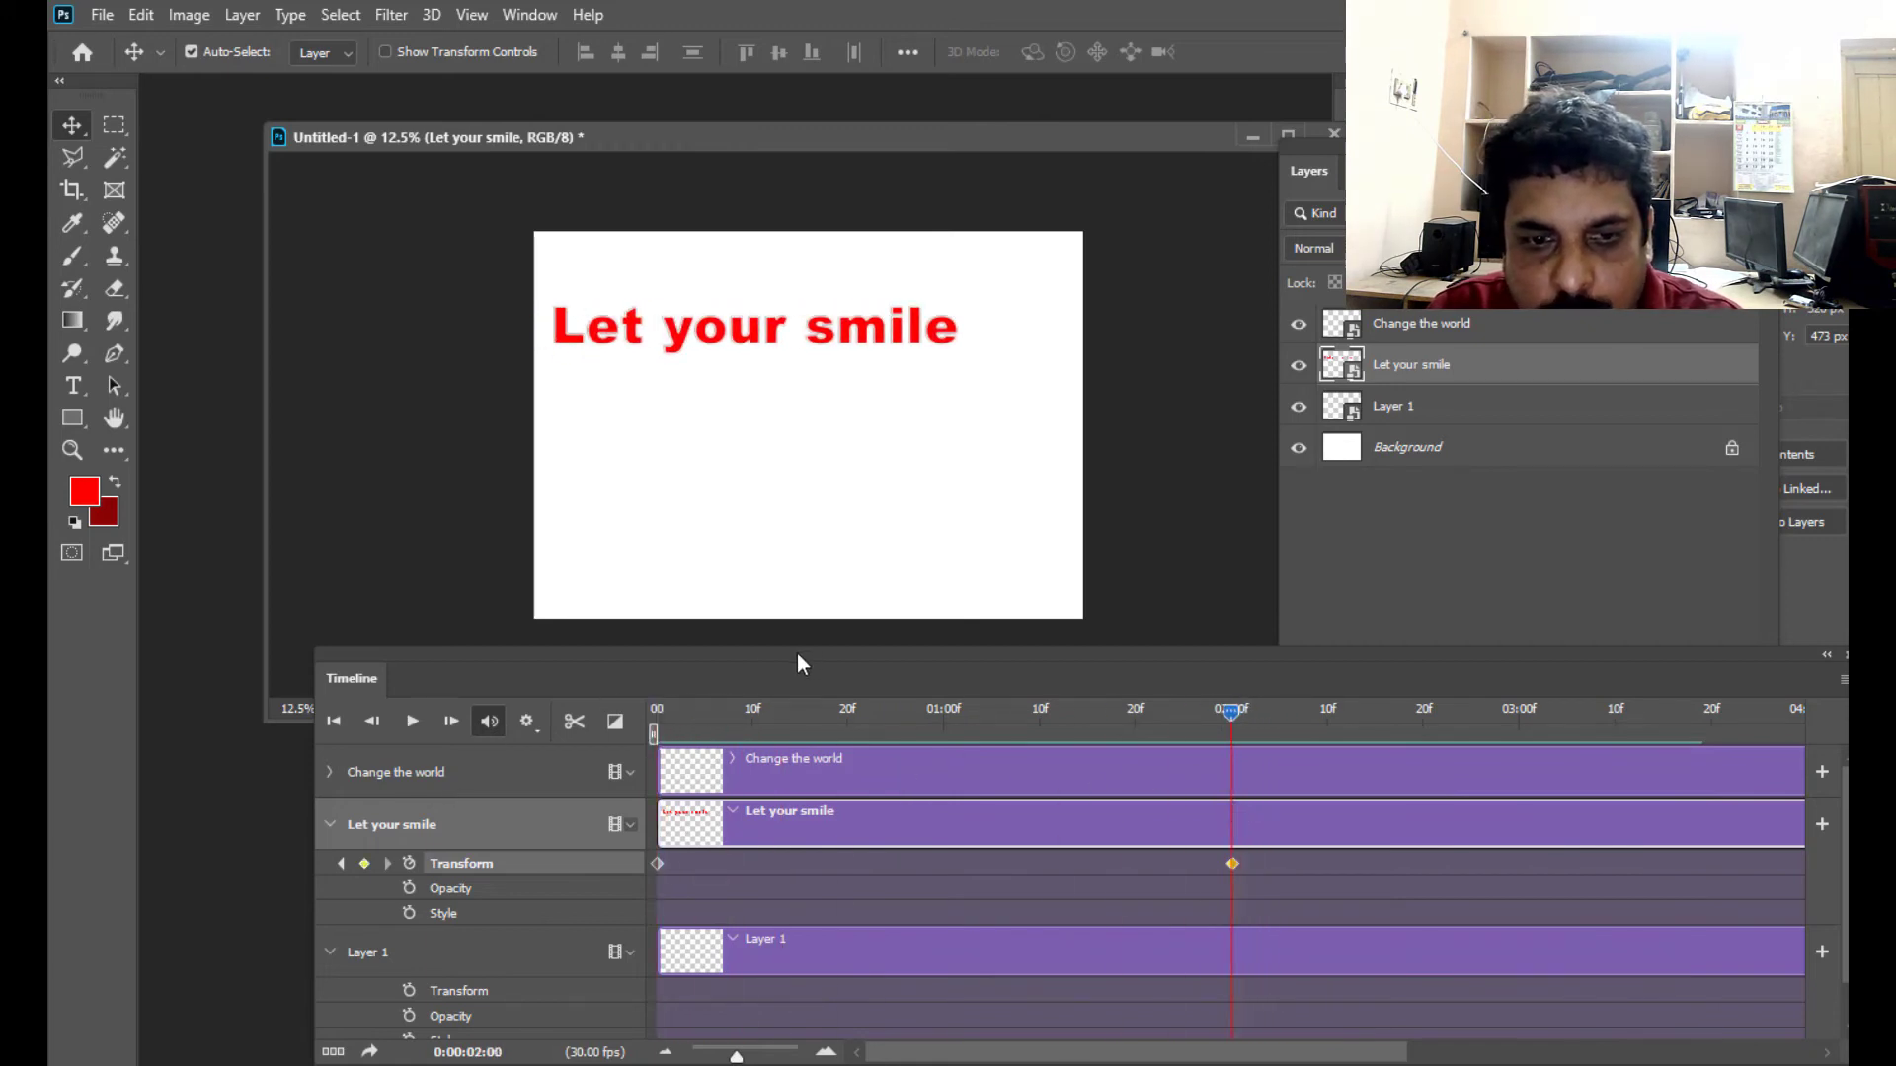
left_click(330, 772)
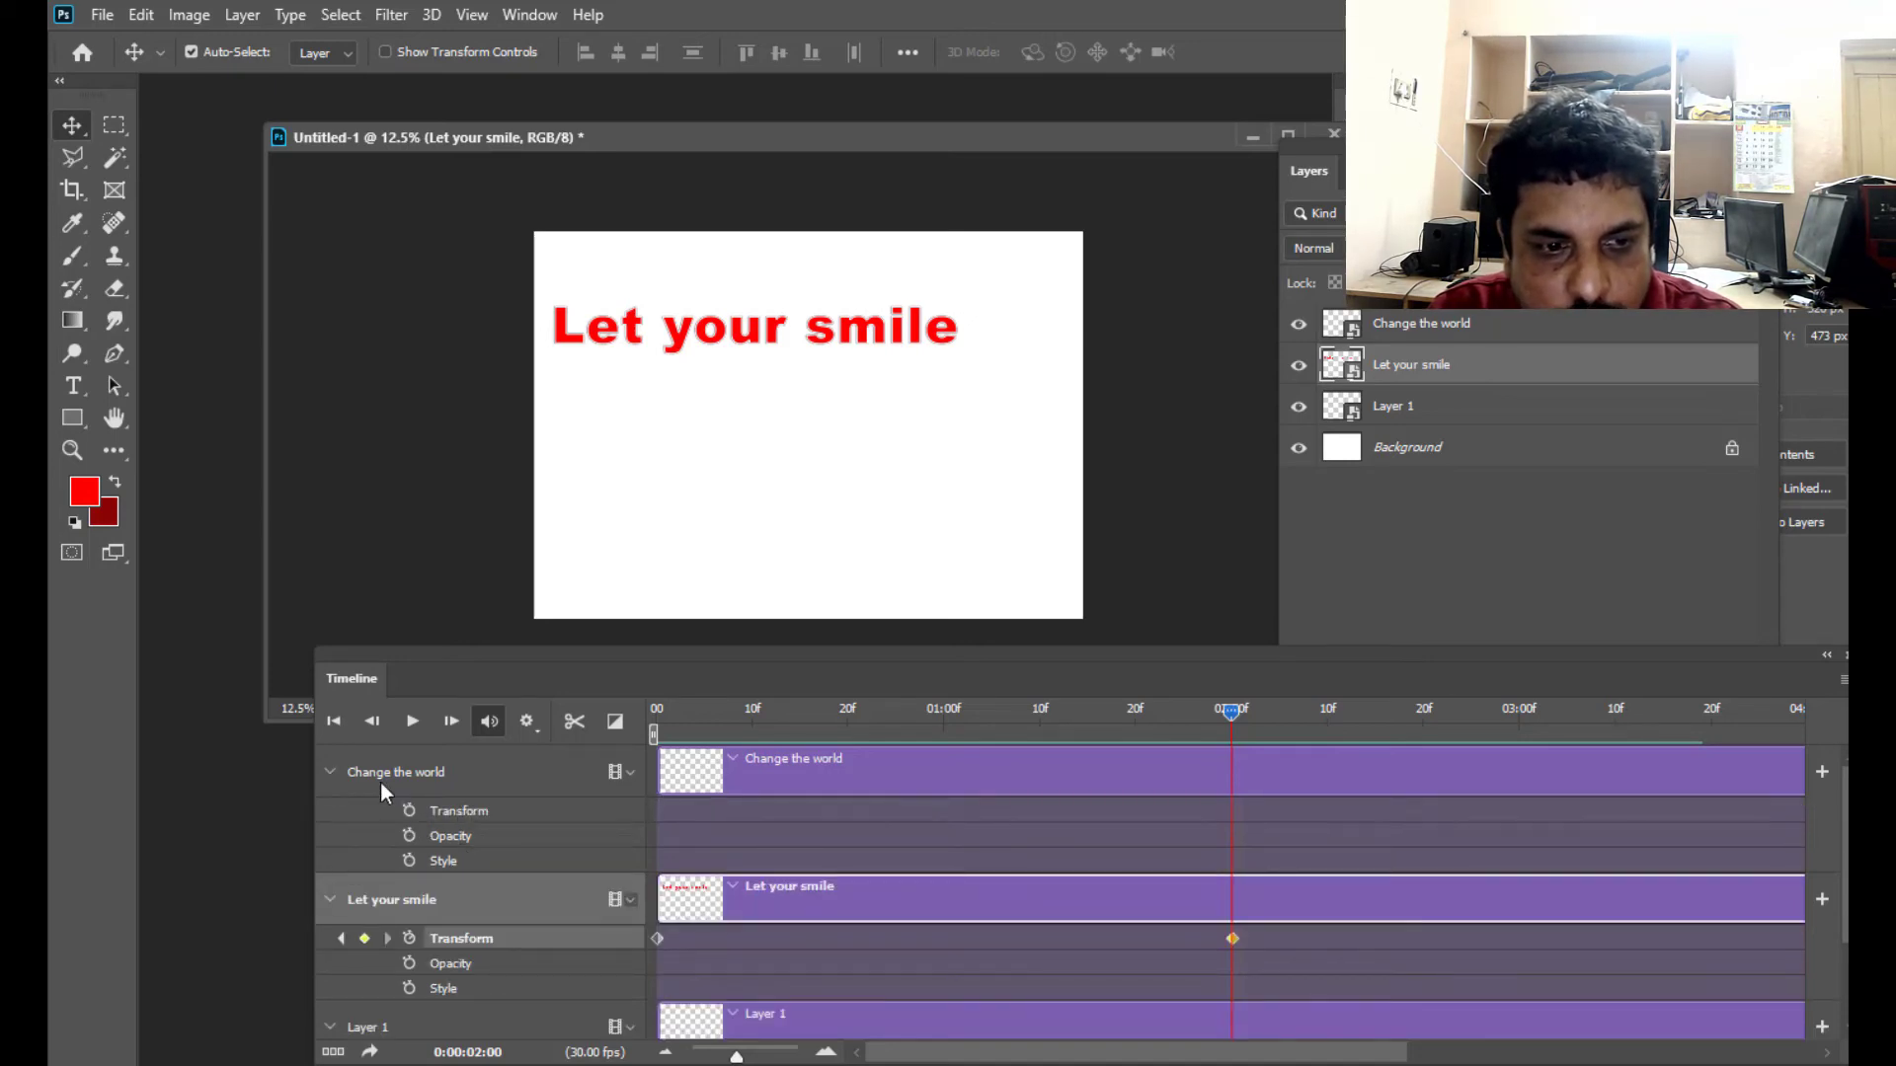
left_click_drag(687, 708, 655, 711)
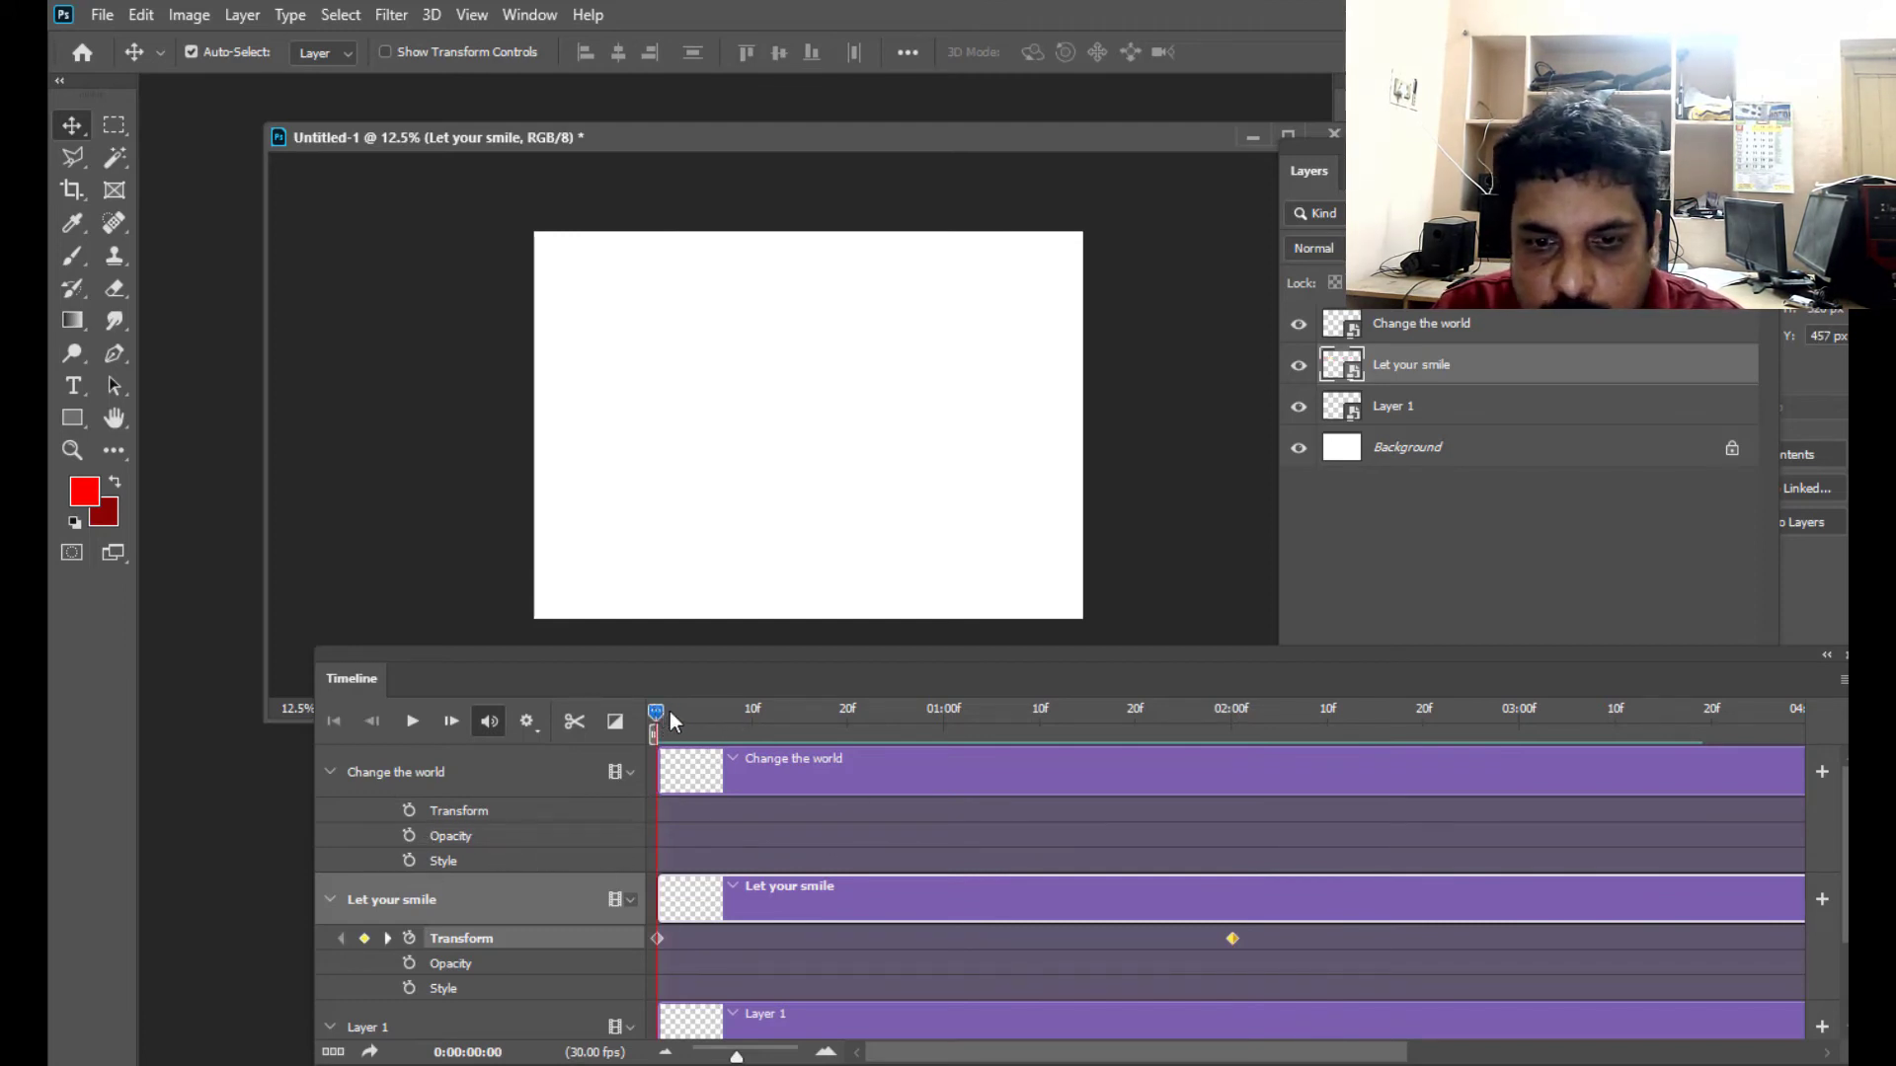
left_click_drag(658, 718, 1234, 739)
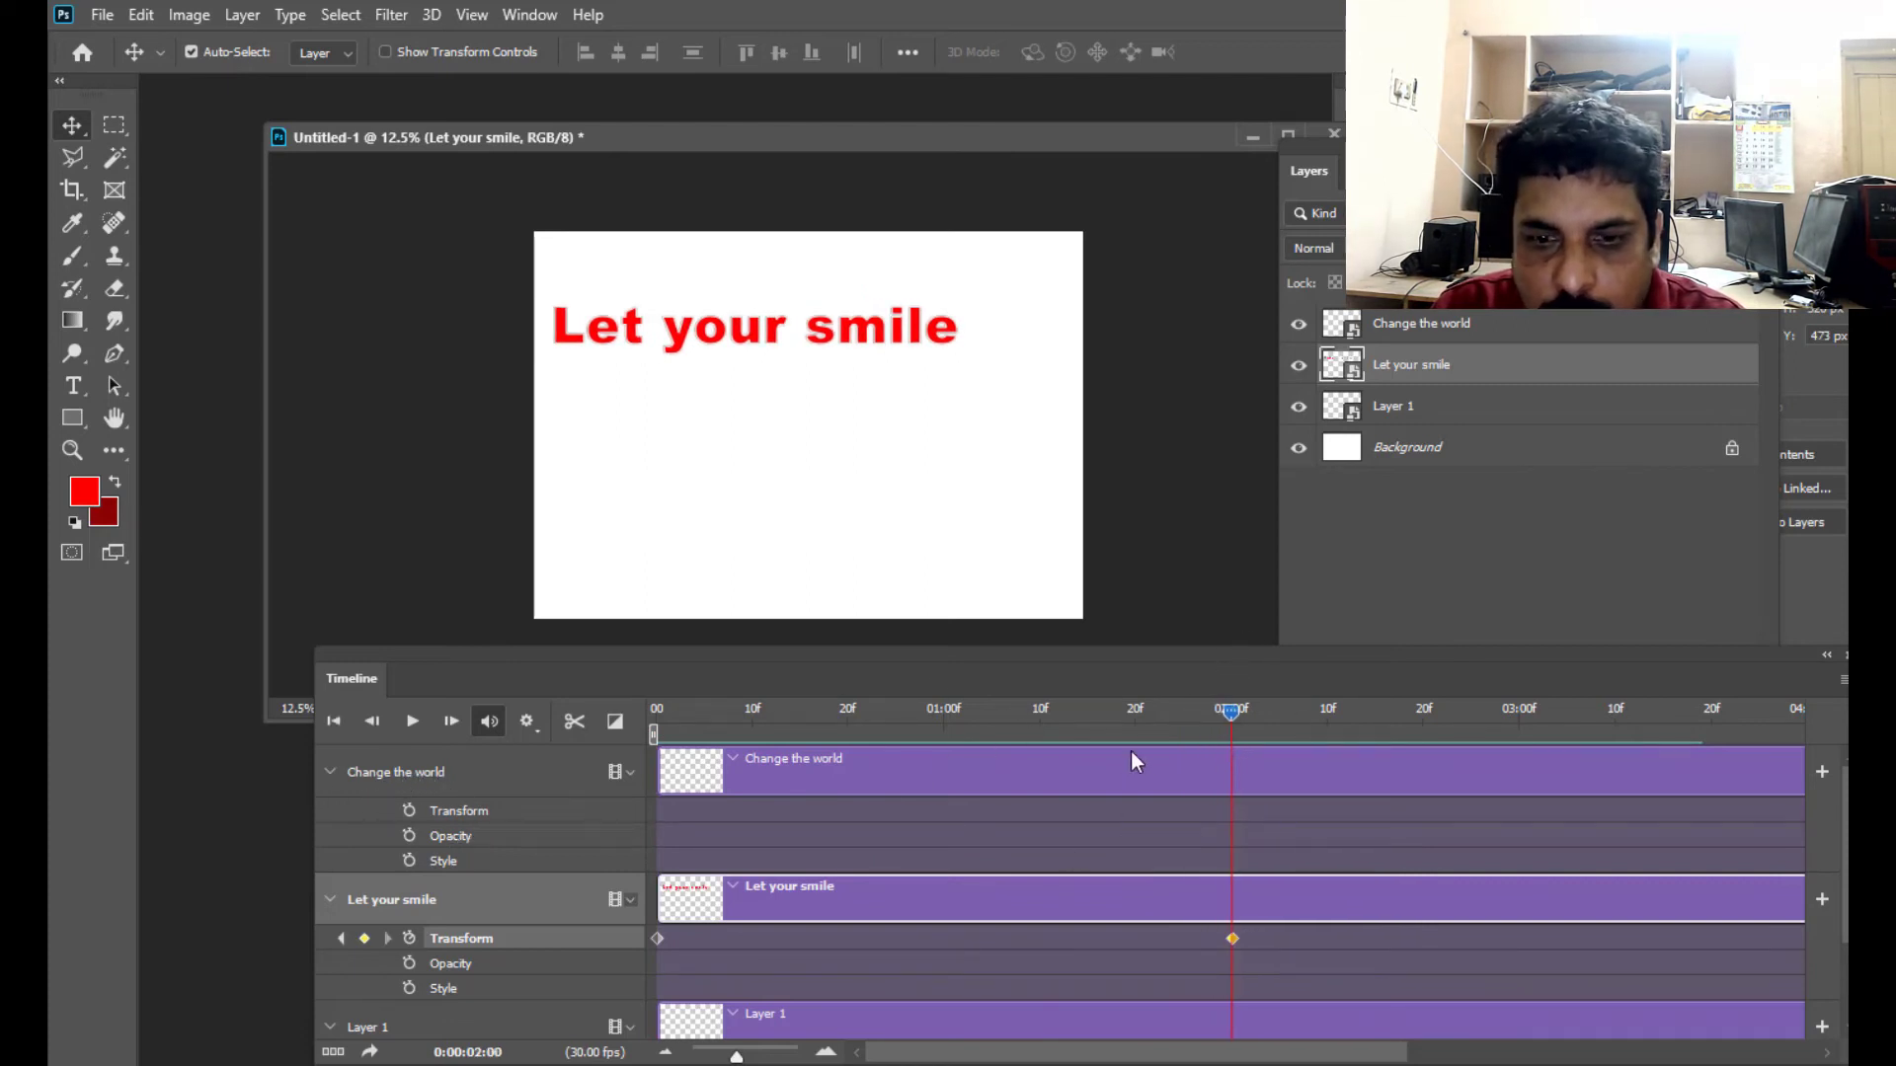
left_click(409, 810)
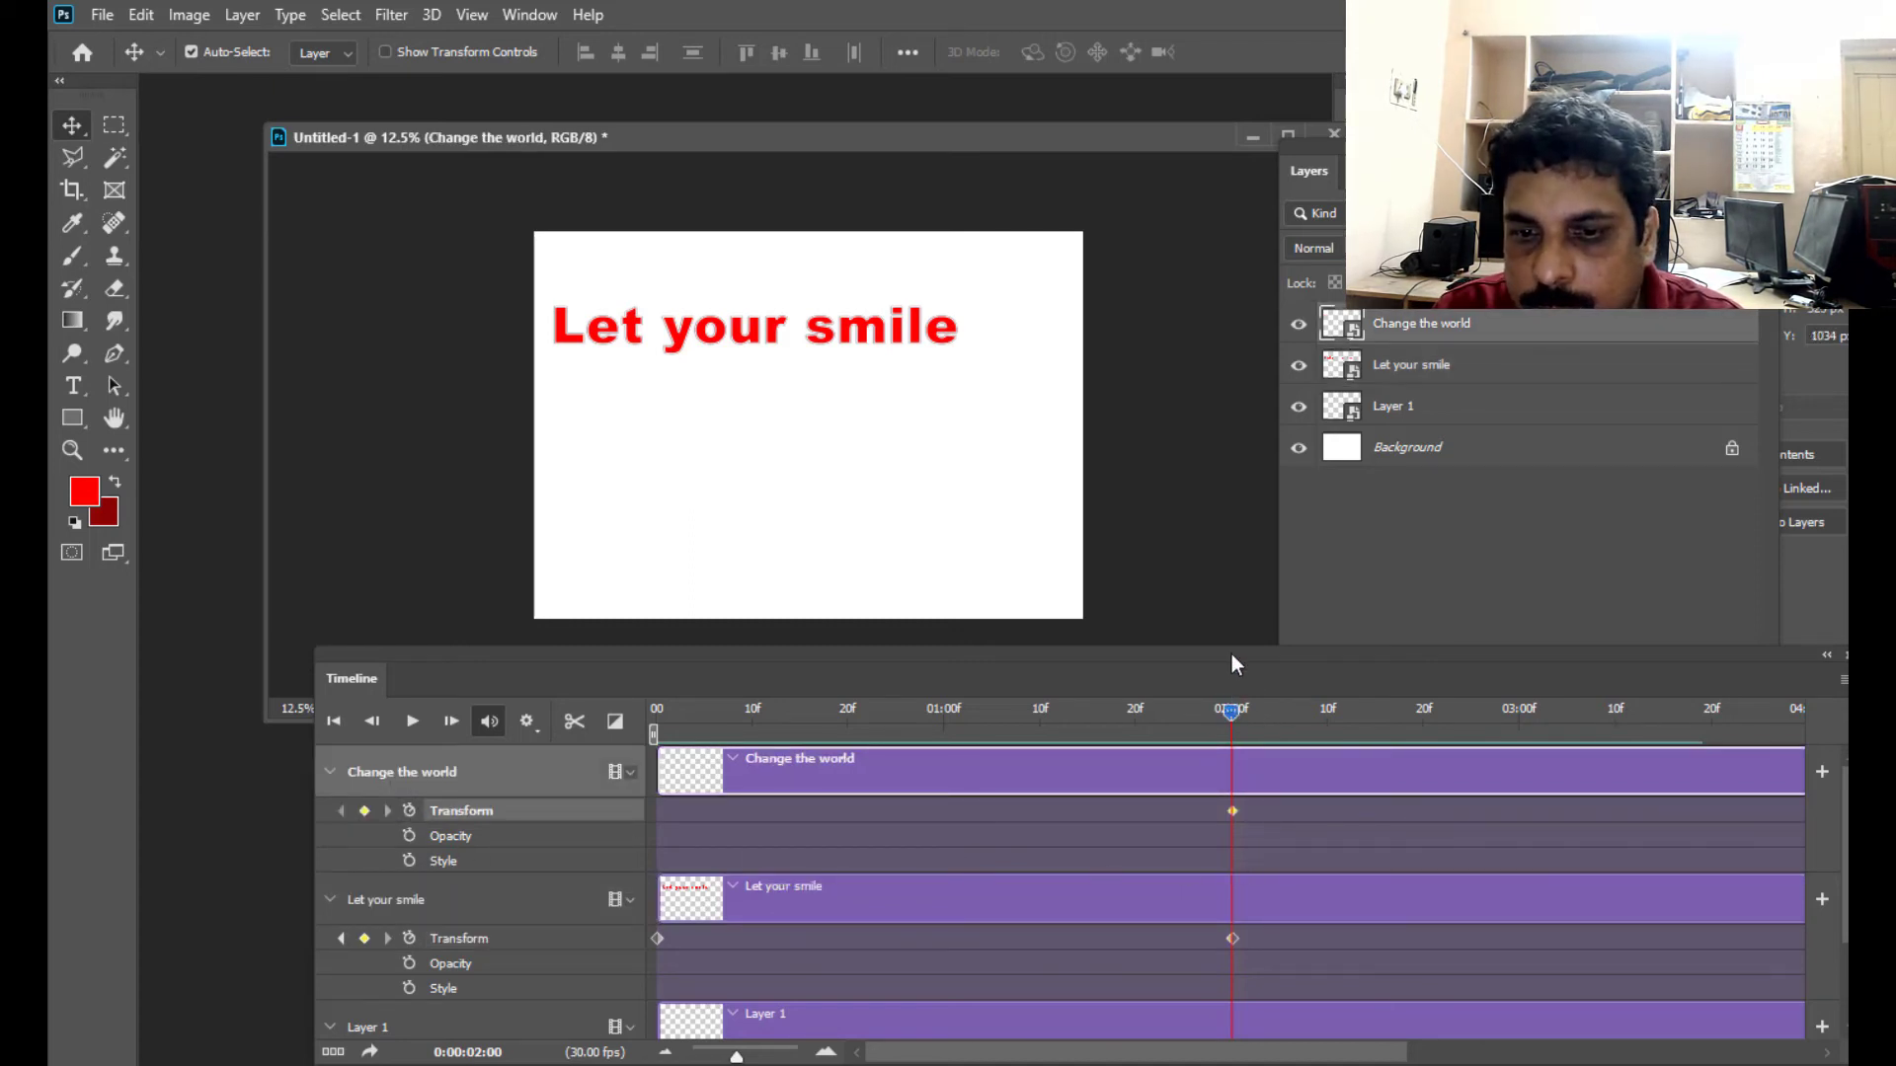
left_click_drag(1230, 653, 1121, 670)
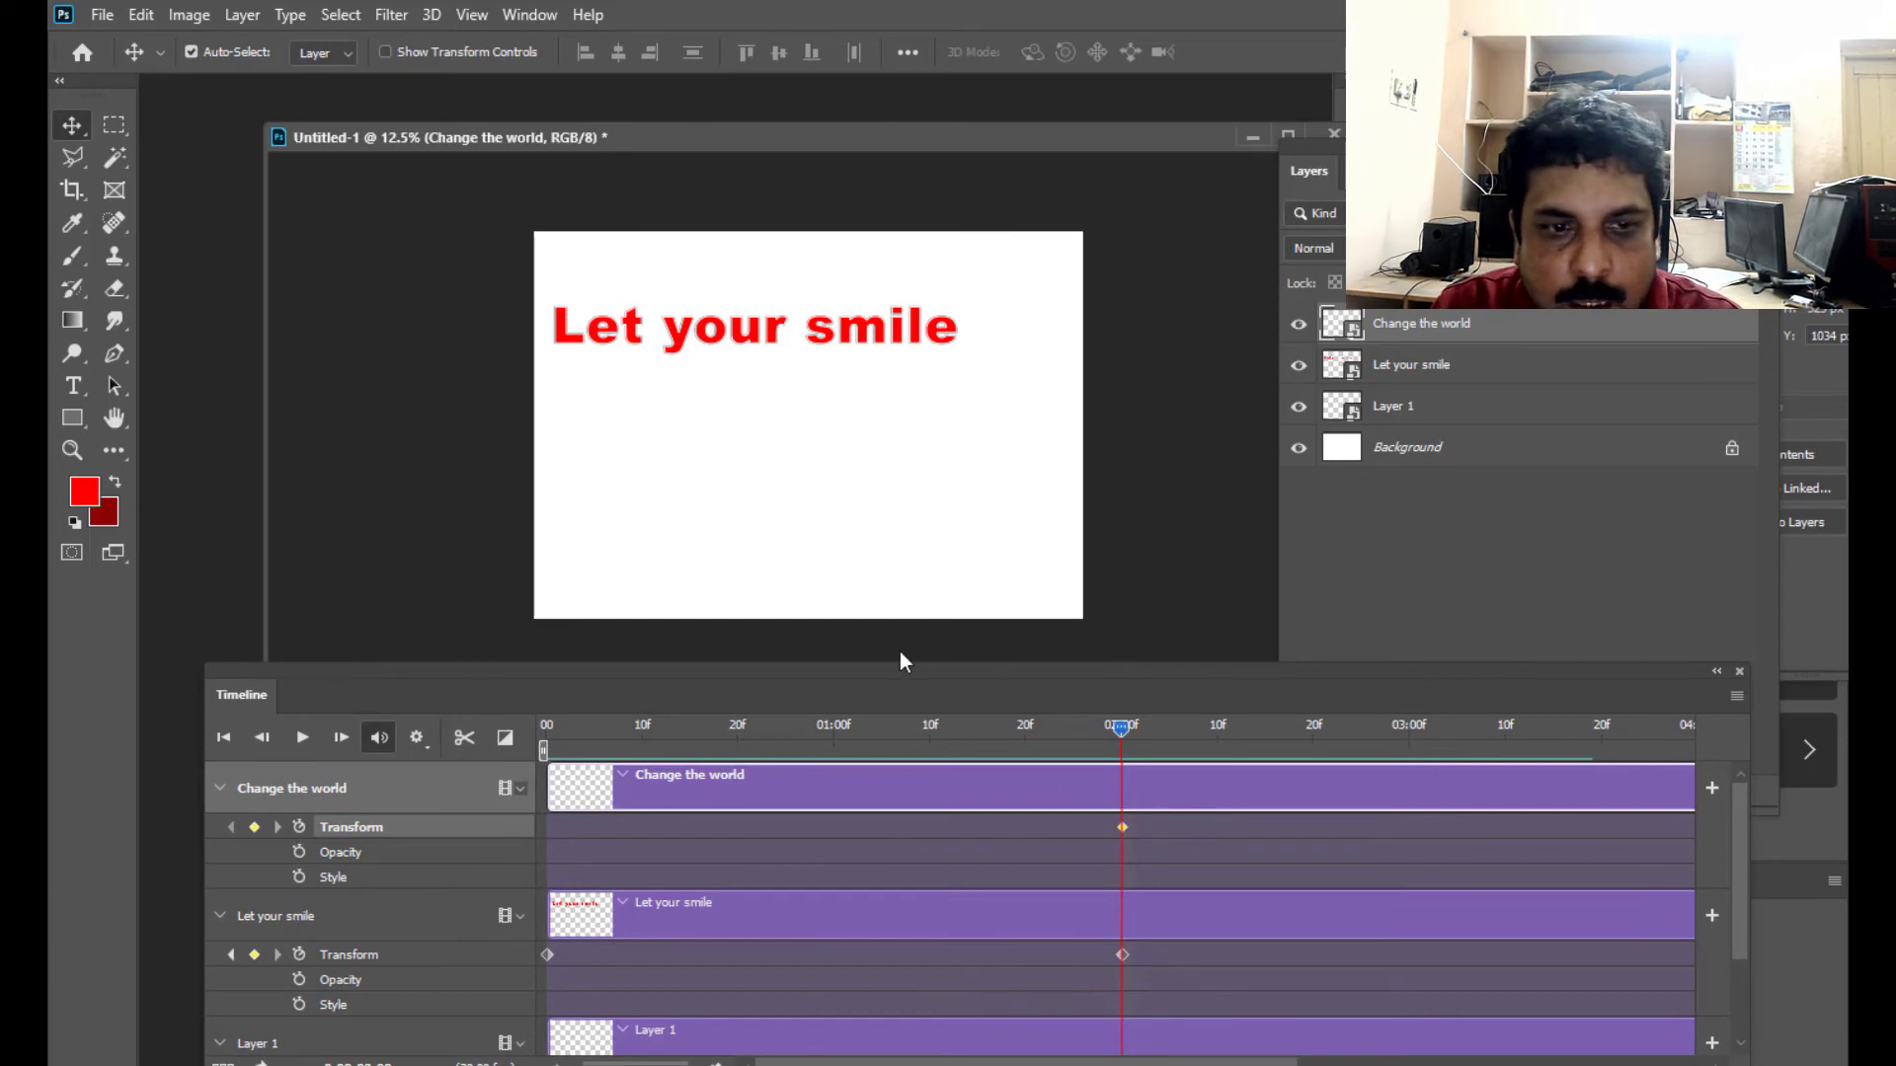
key("ctrl")
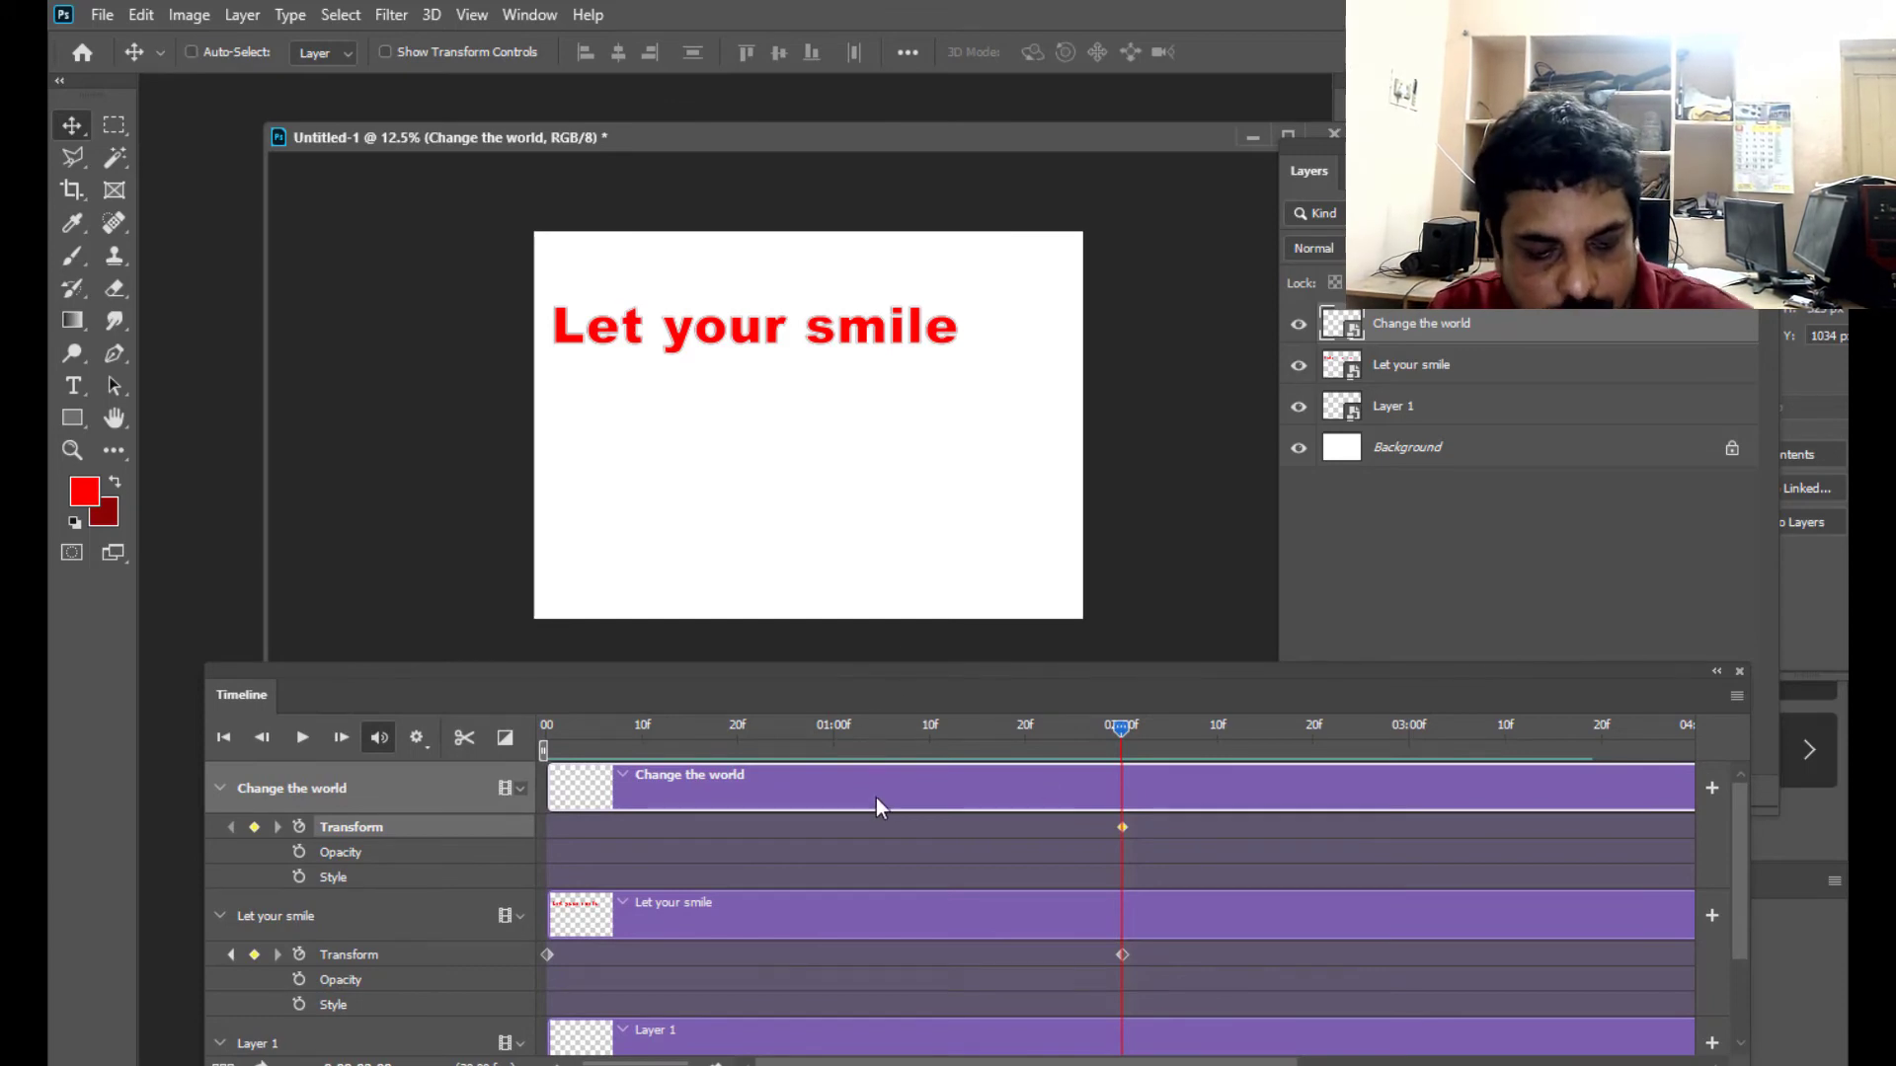
key("ctrl+t")
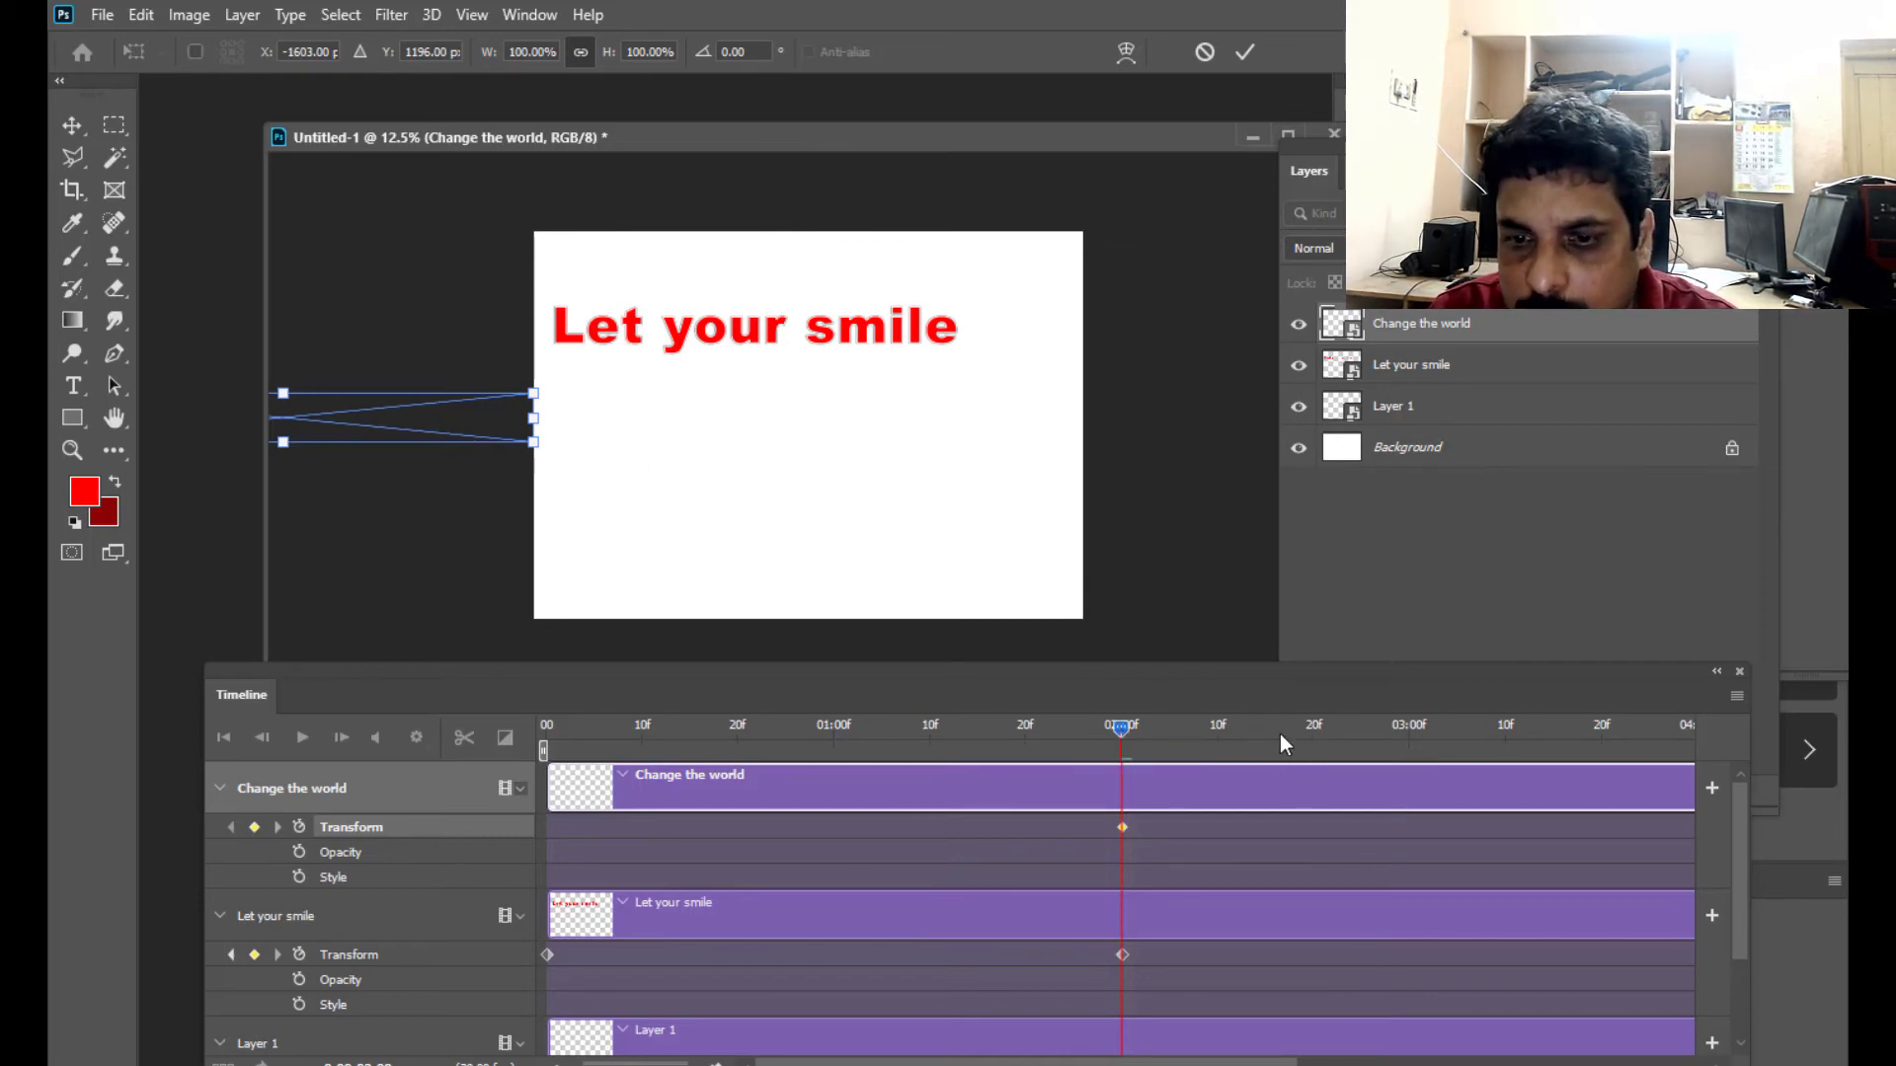
key("Return")
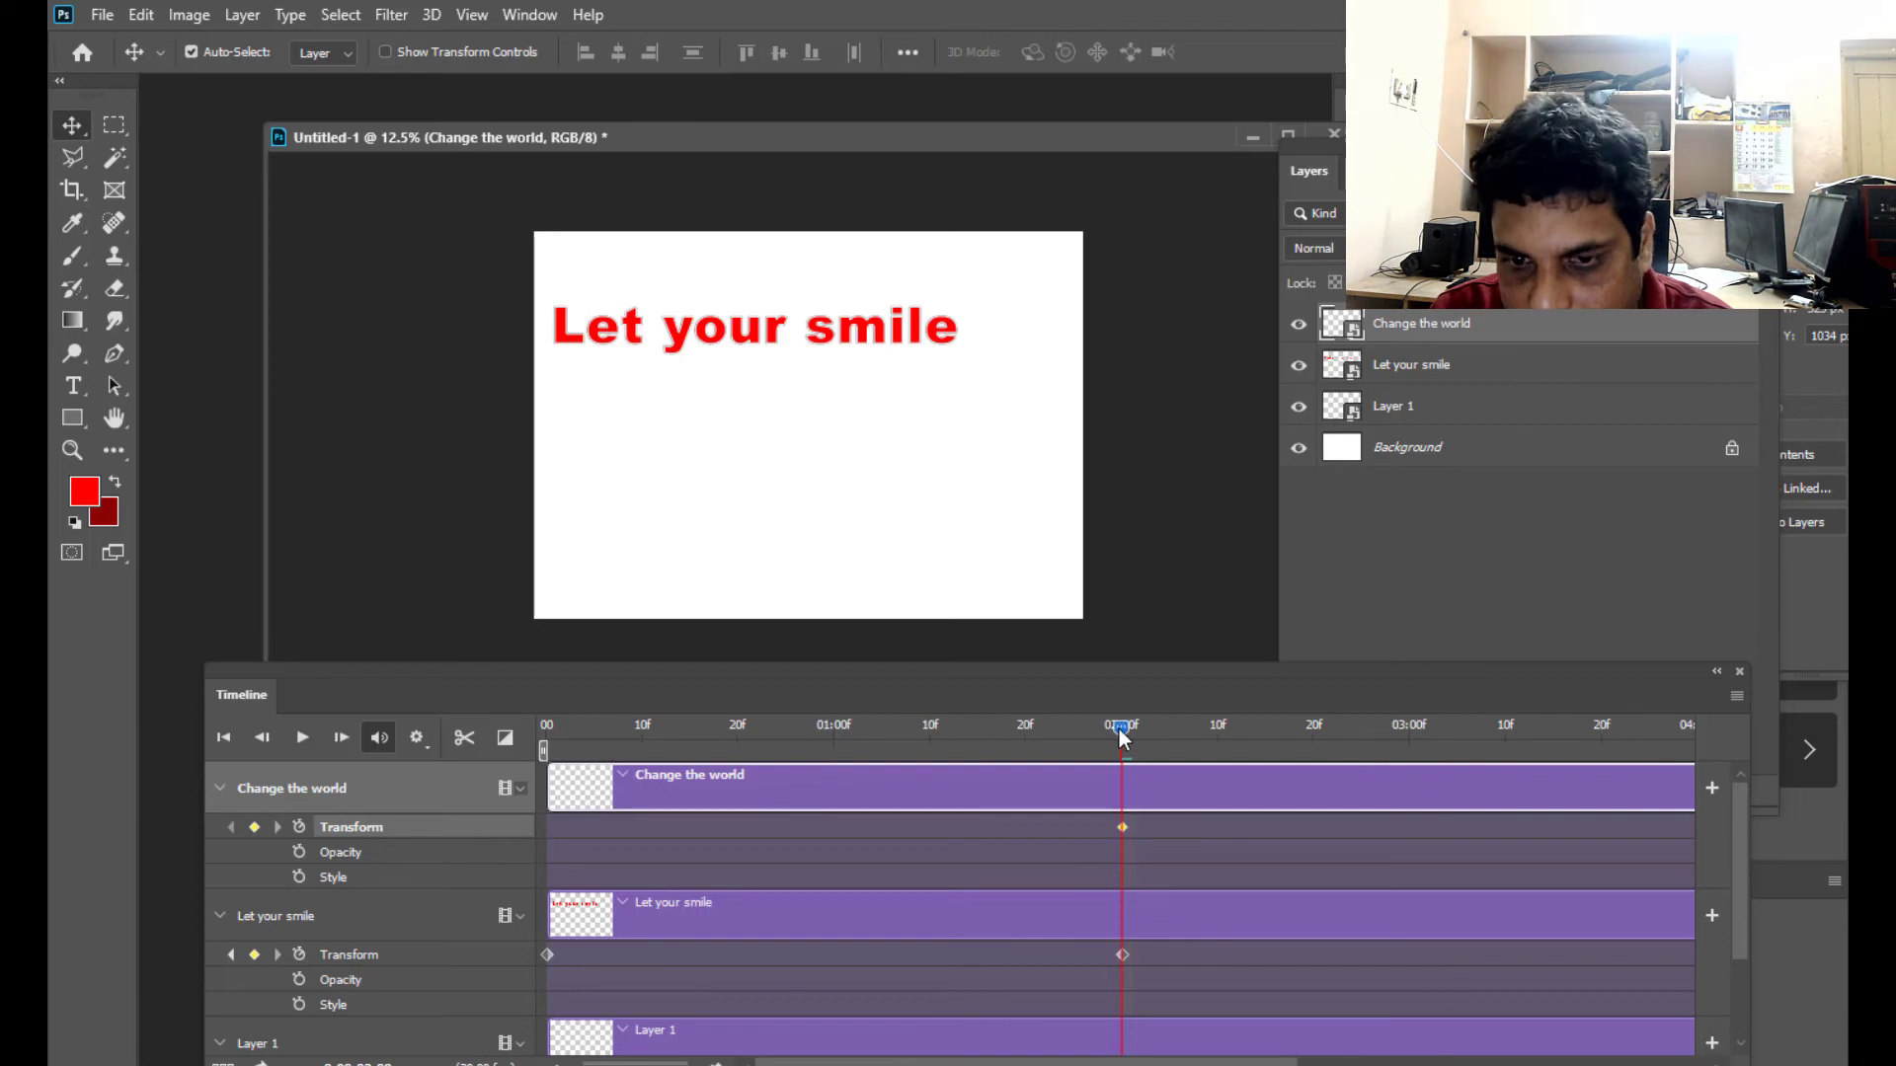
- At 03:00 on the timeline, free-transform "Change the world" onto the canvas below "Let your smile" to record a second Transform keyframe
left_click_drag(1134, 732, 1410, 731)
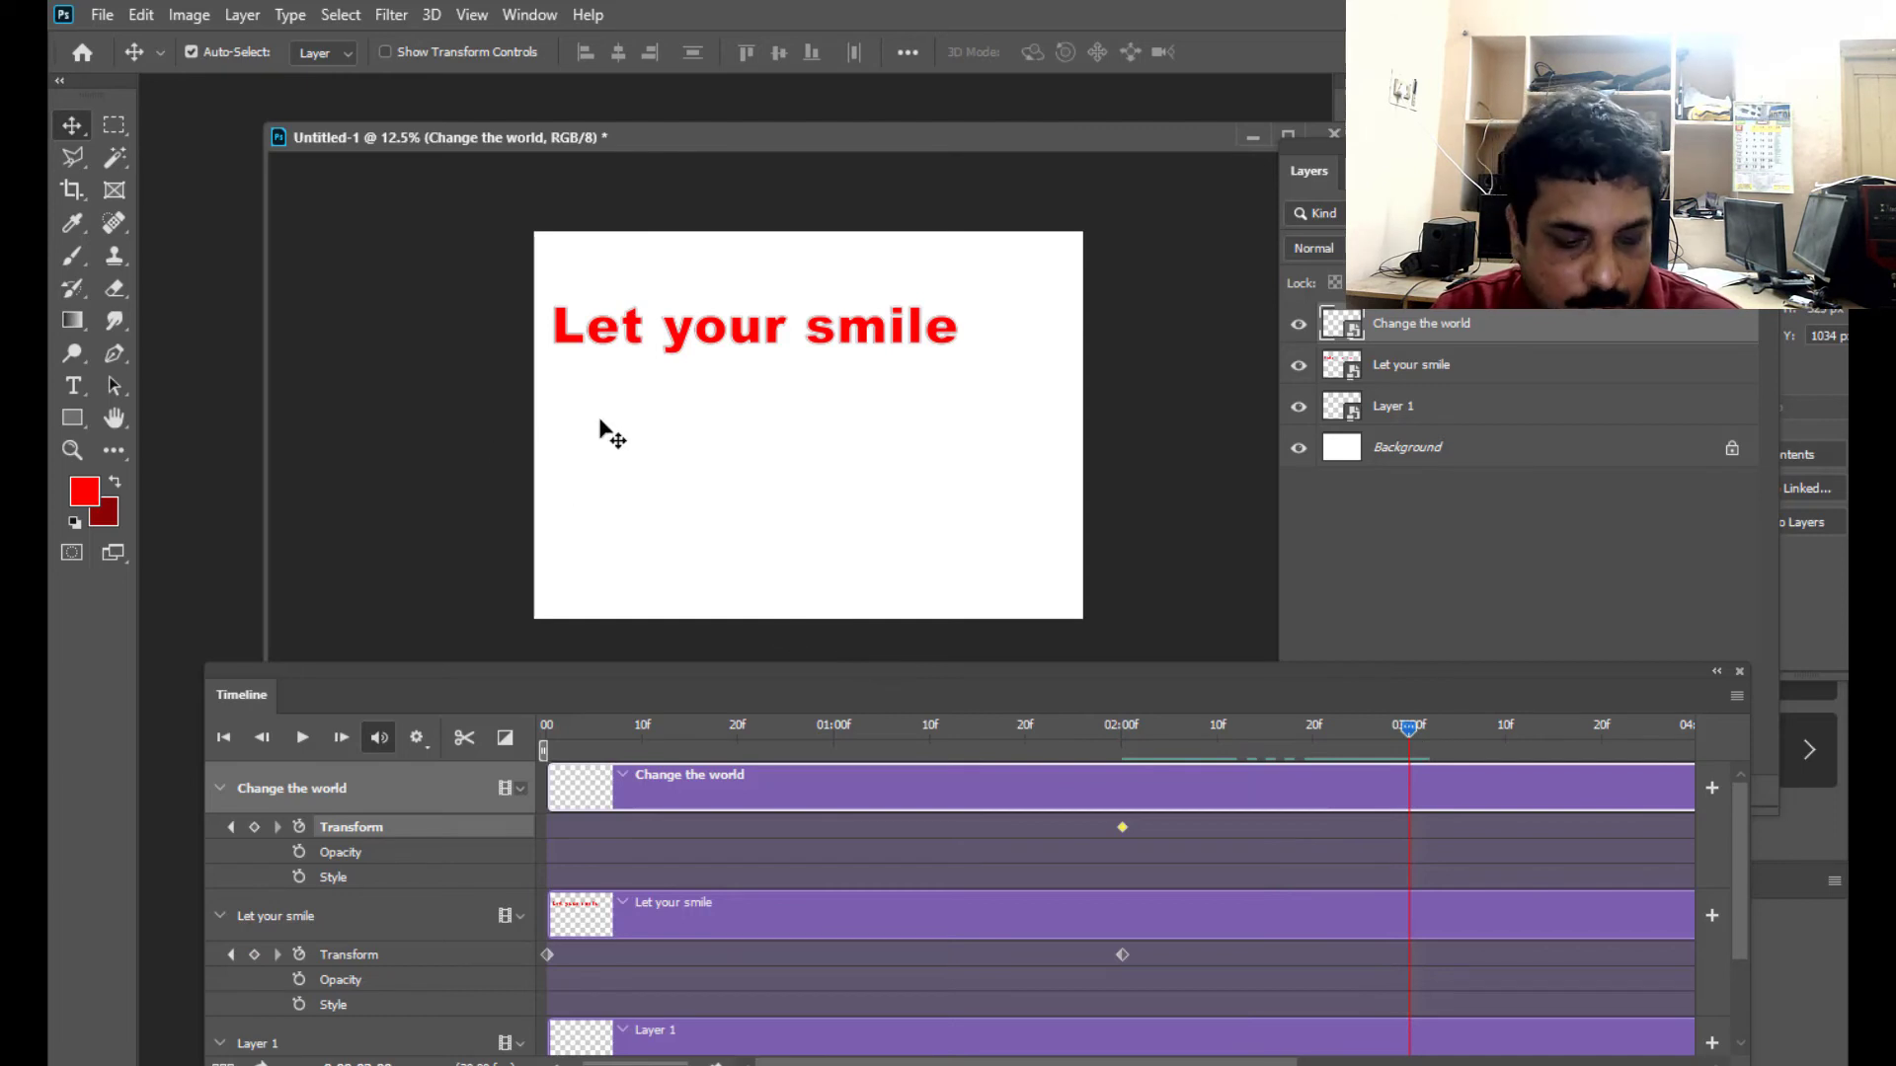
key("ctrl+t")
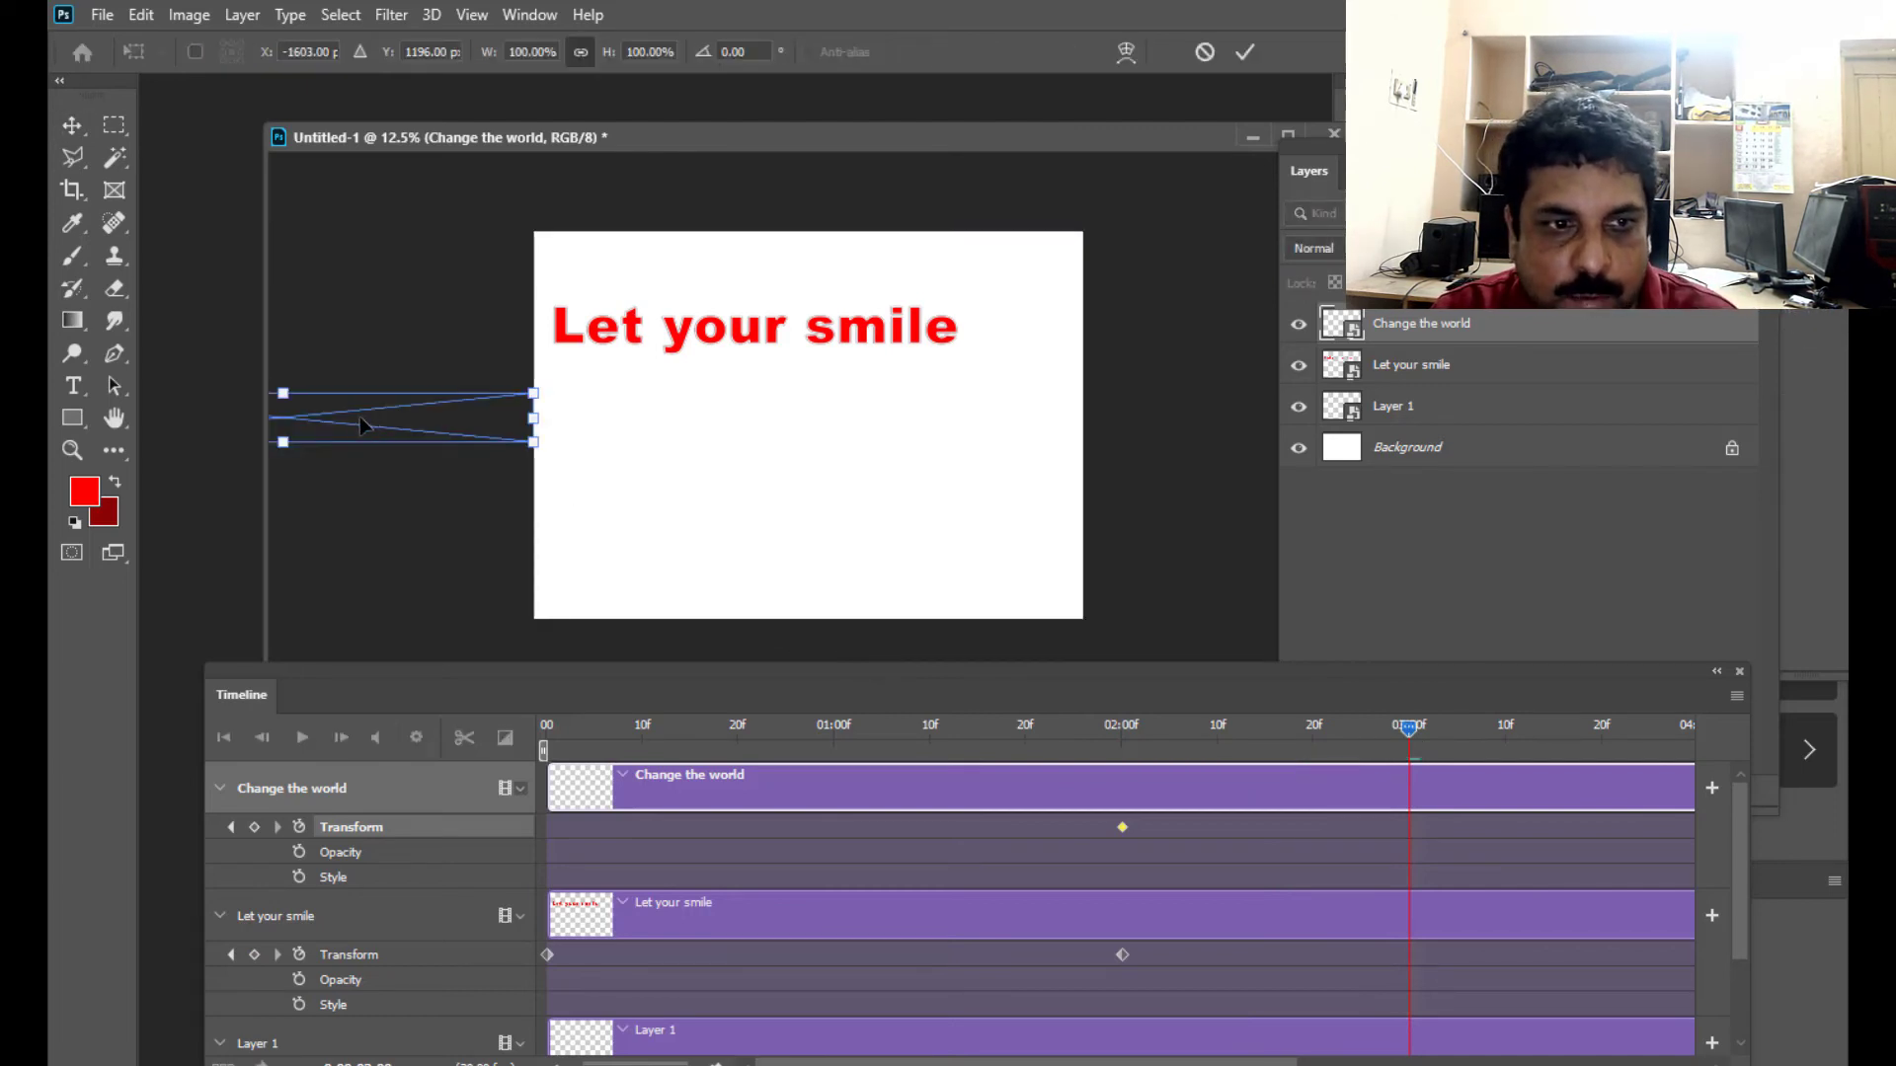
left_click_drag(338, 425, 873, 416)
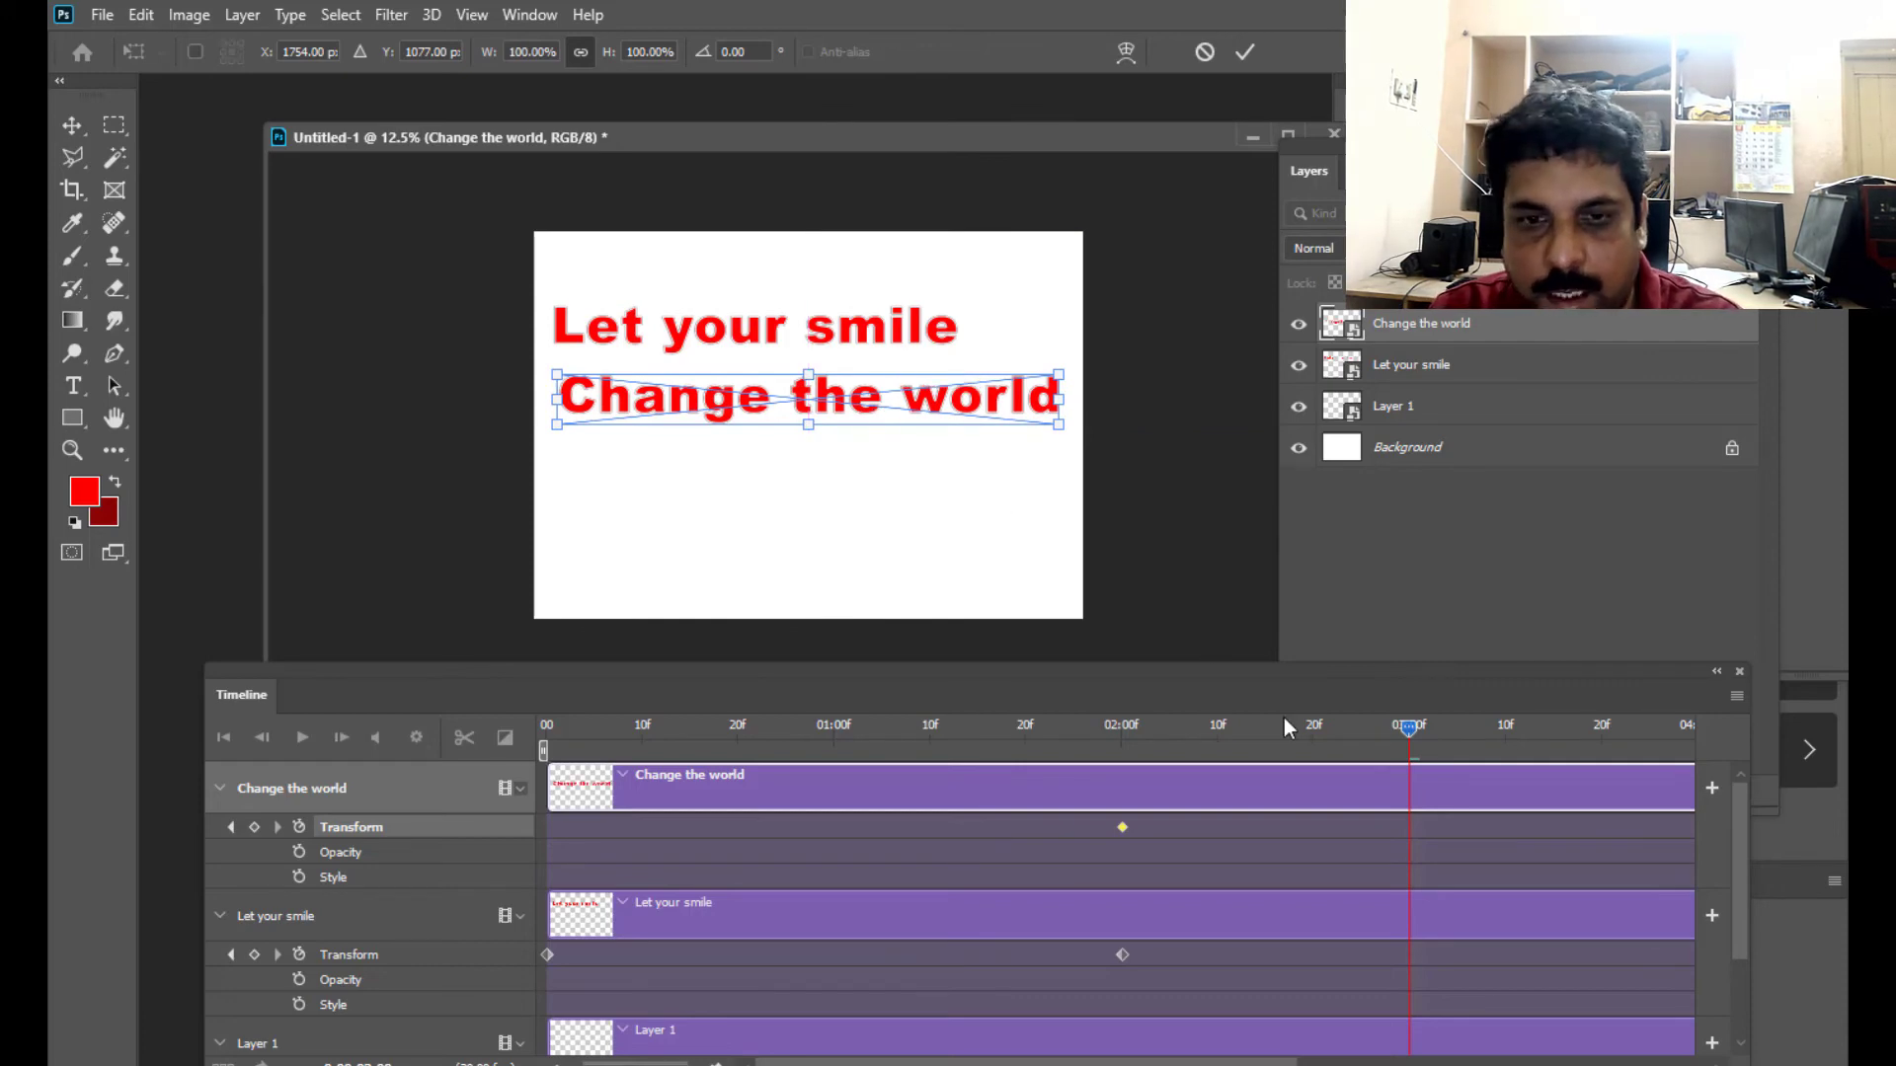
key("Return")
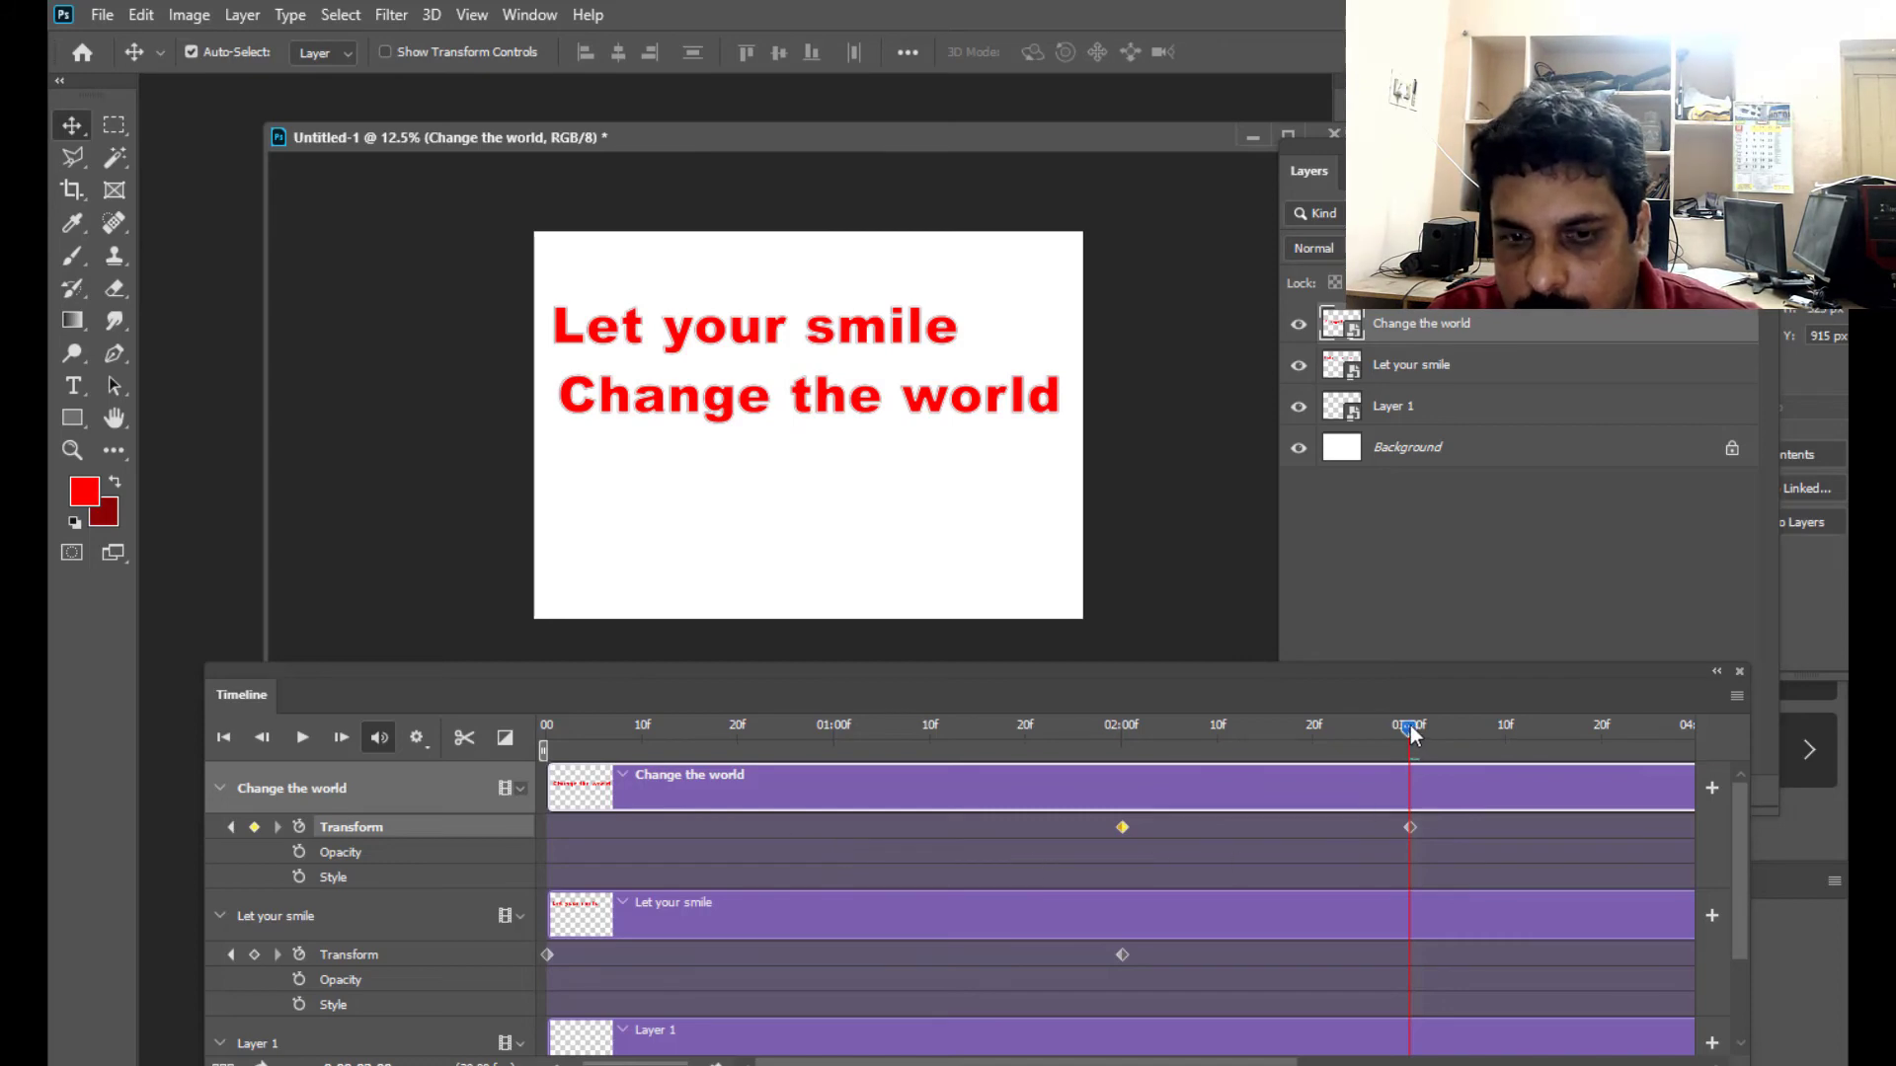
- Preview both text slide-ins by playing the animation from 0:00 and scrubbing through the timeline
left_click_drag(1412, 731, 545, 730)
left_click(305, 739)
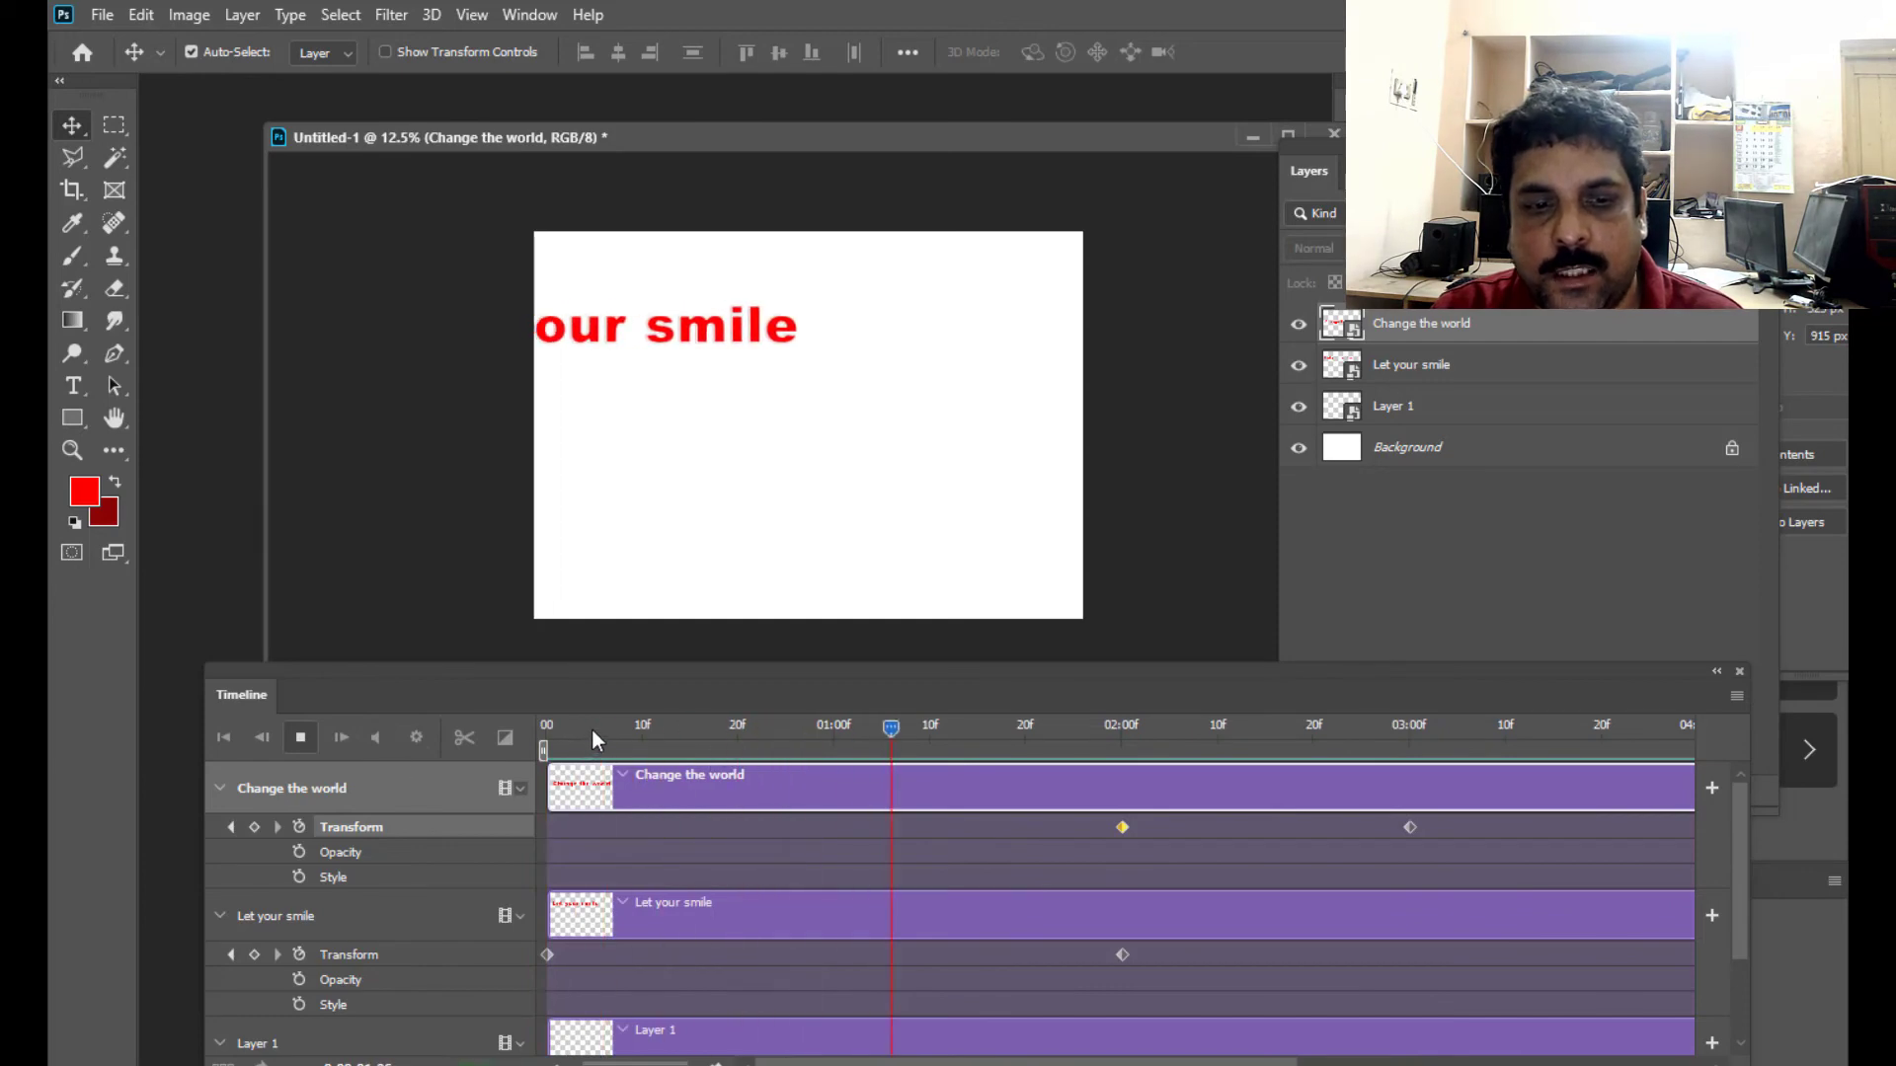
left_click_drag(590, 727, 1351, 827)
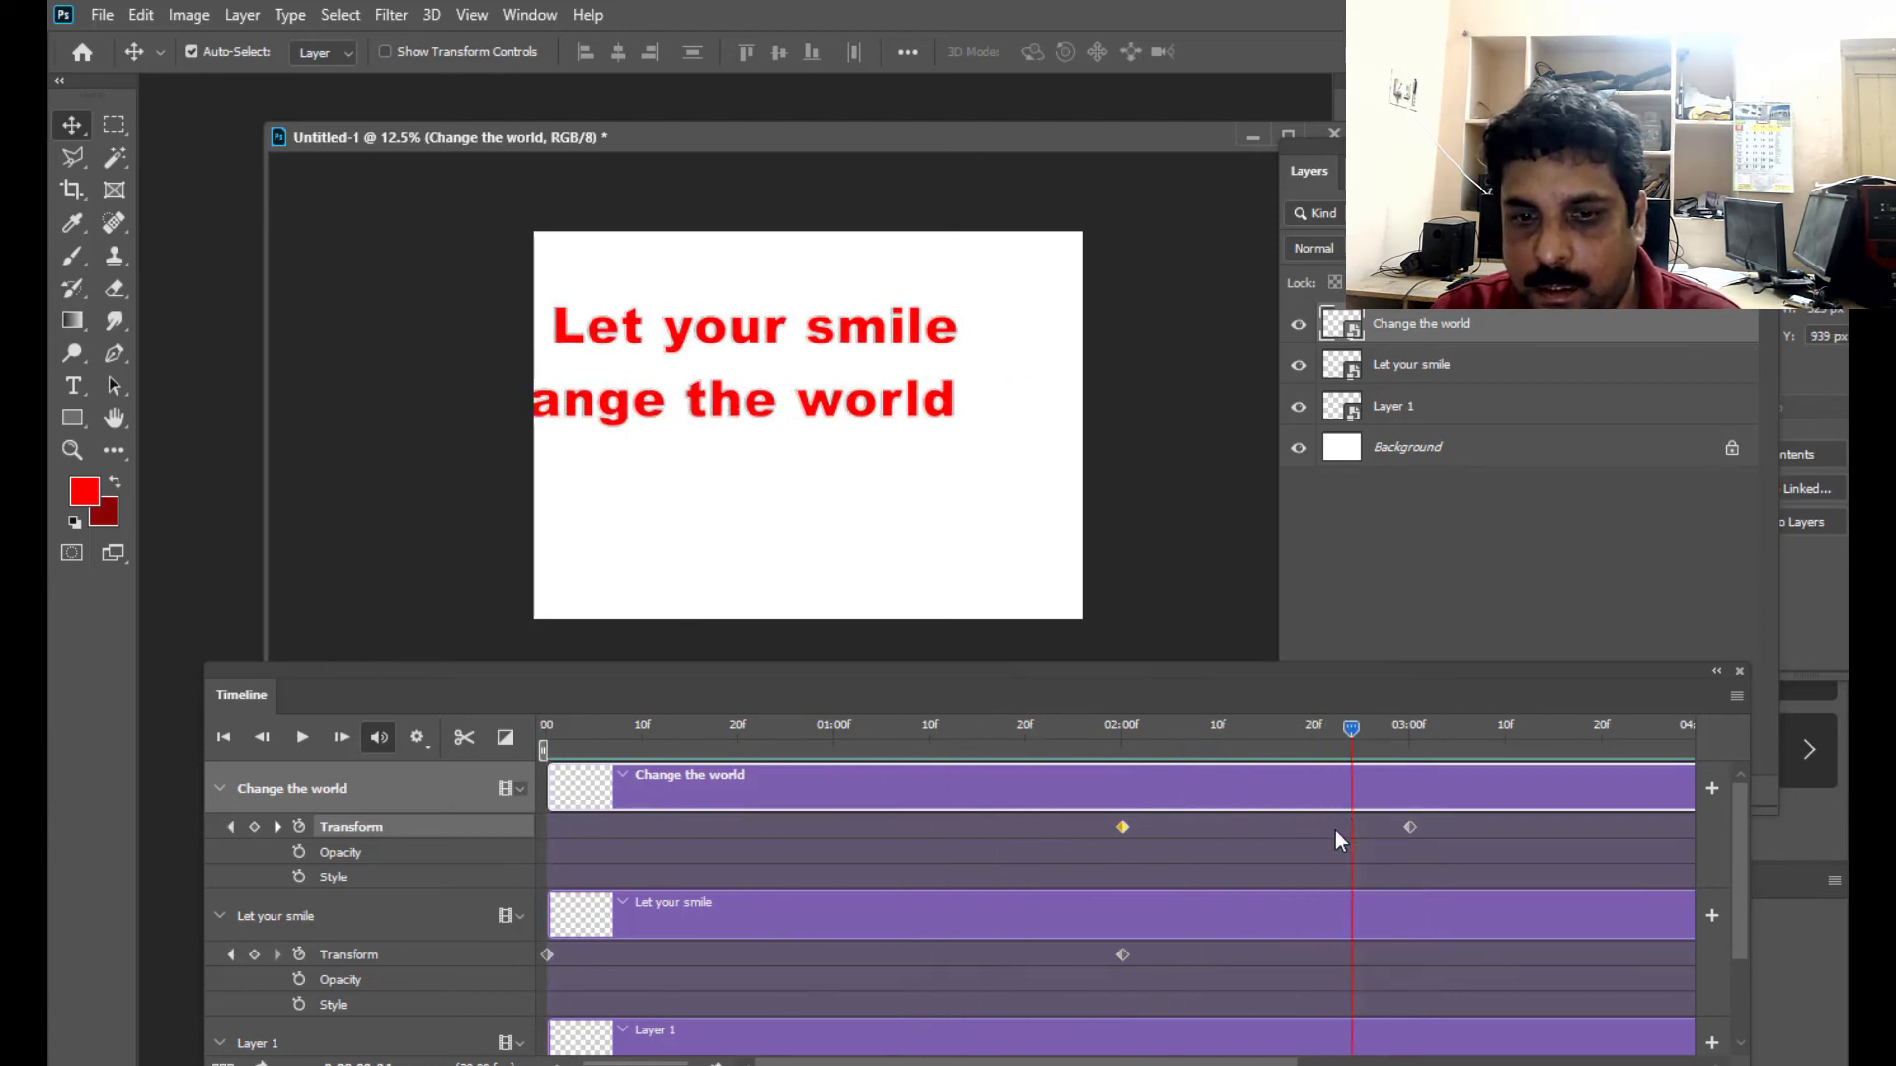
- Select Layer 1 and enable its Transform and Opacity keyframing with first keyframes at 03:00, keeping its Timeline track in view
left_click(1455, 414)
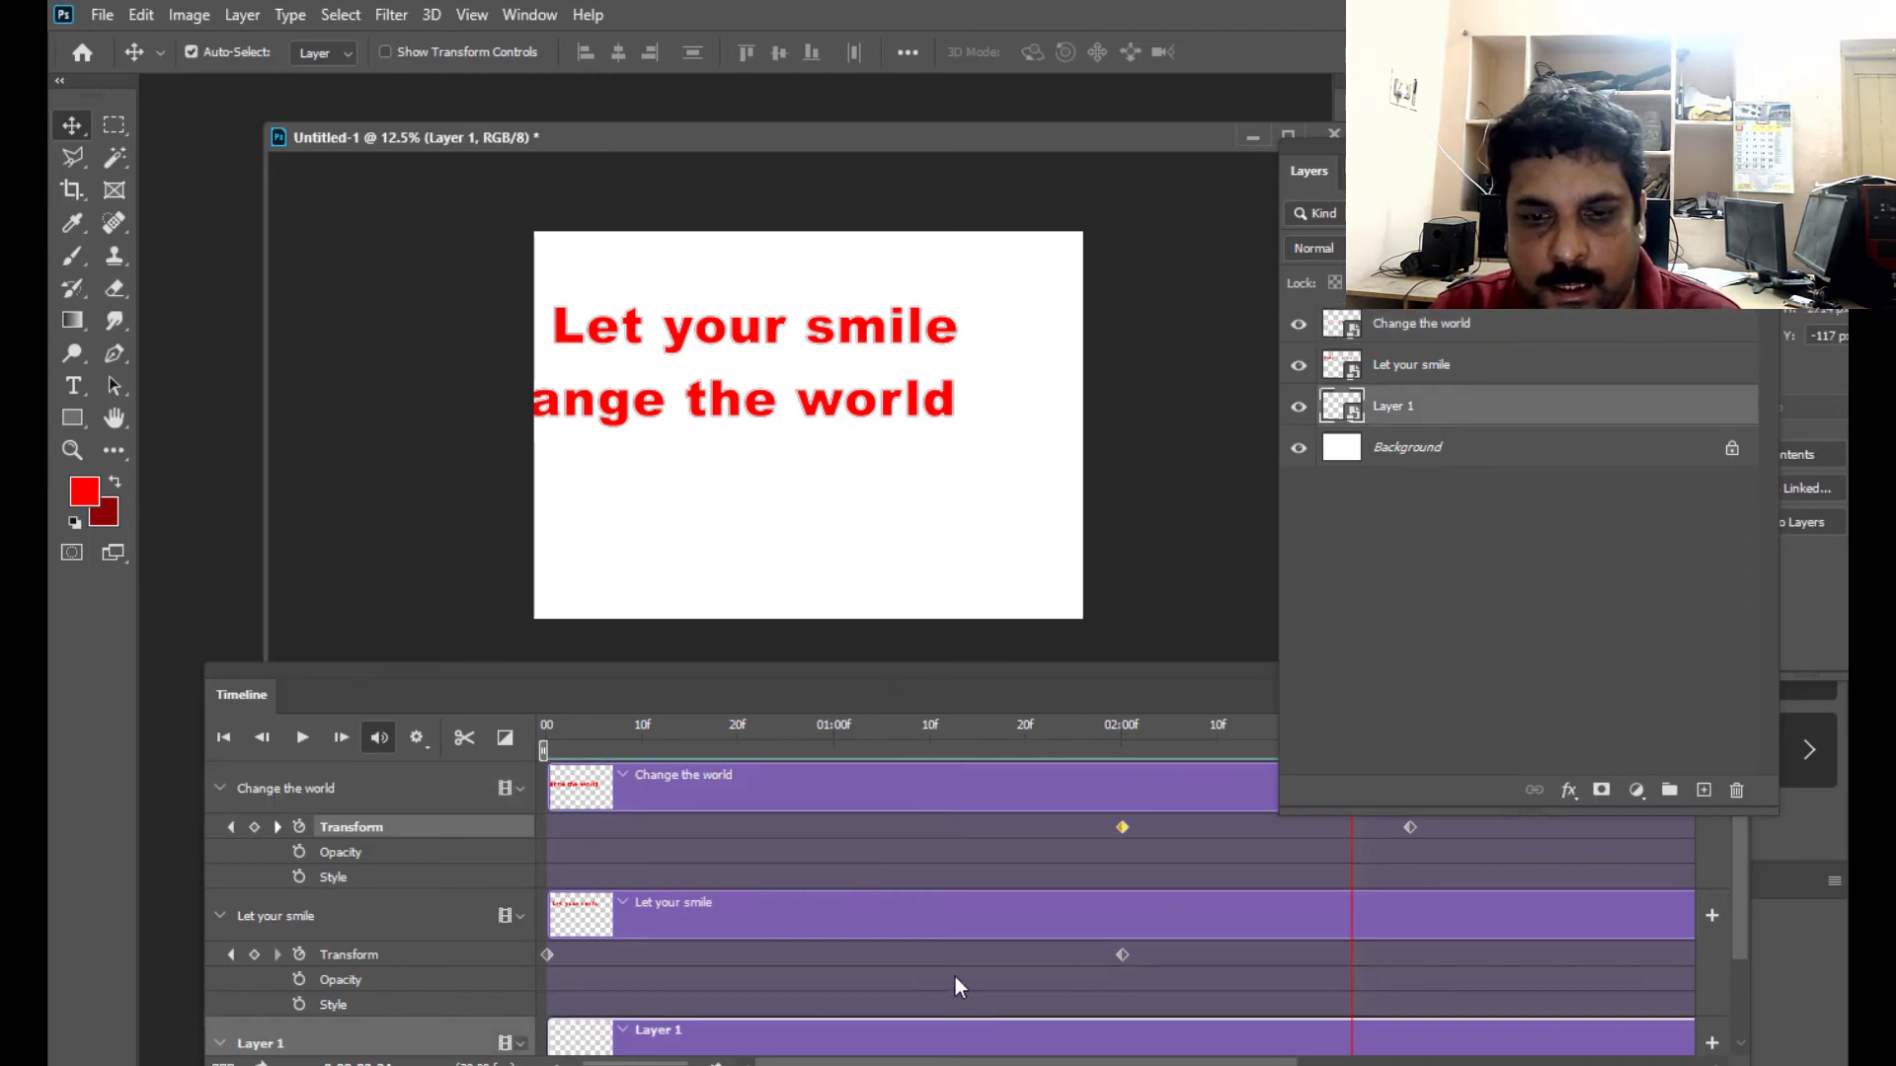
left_click_drag(1090, 676, 949, 681)
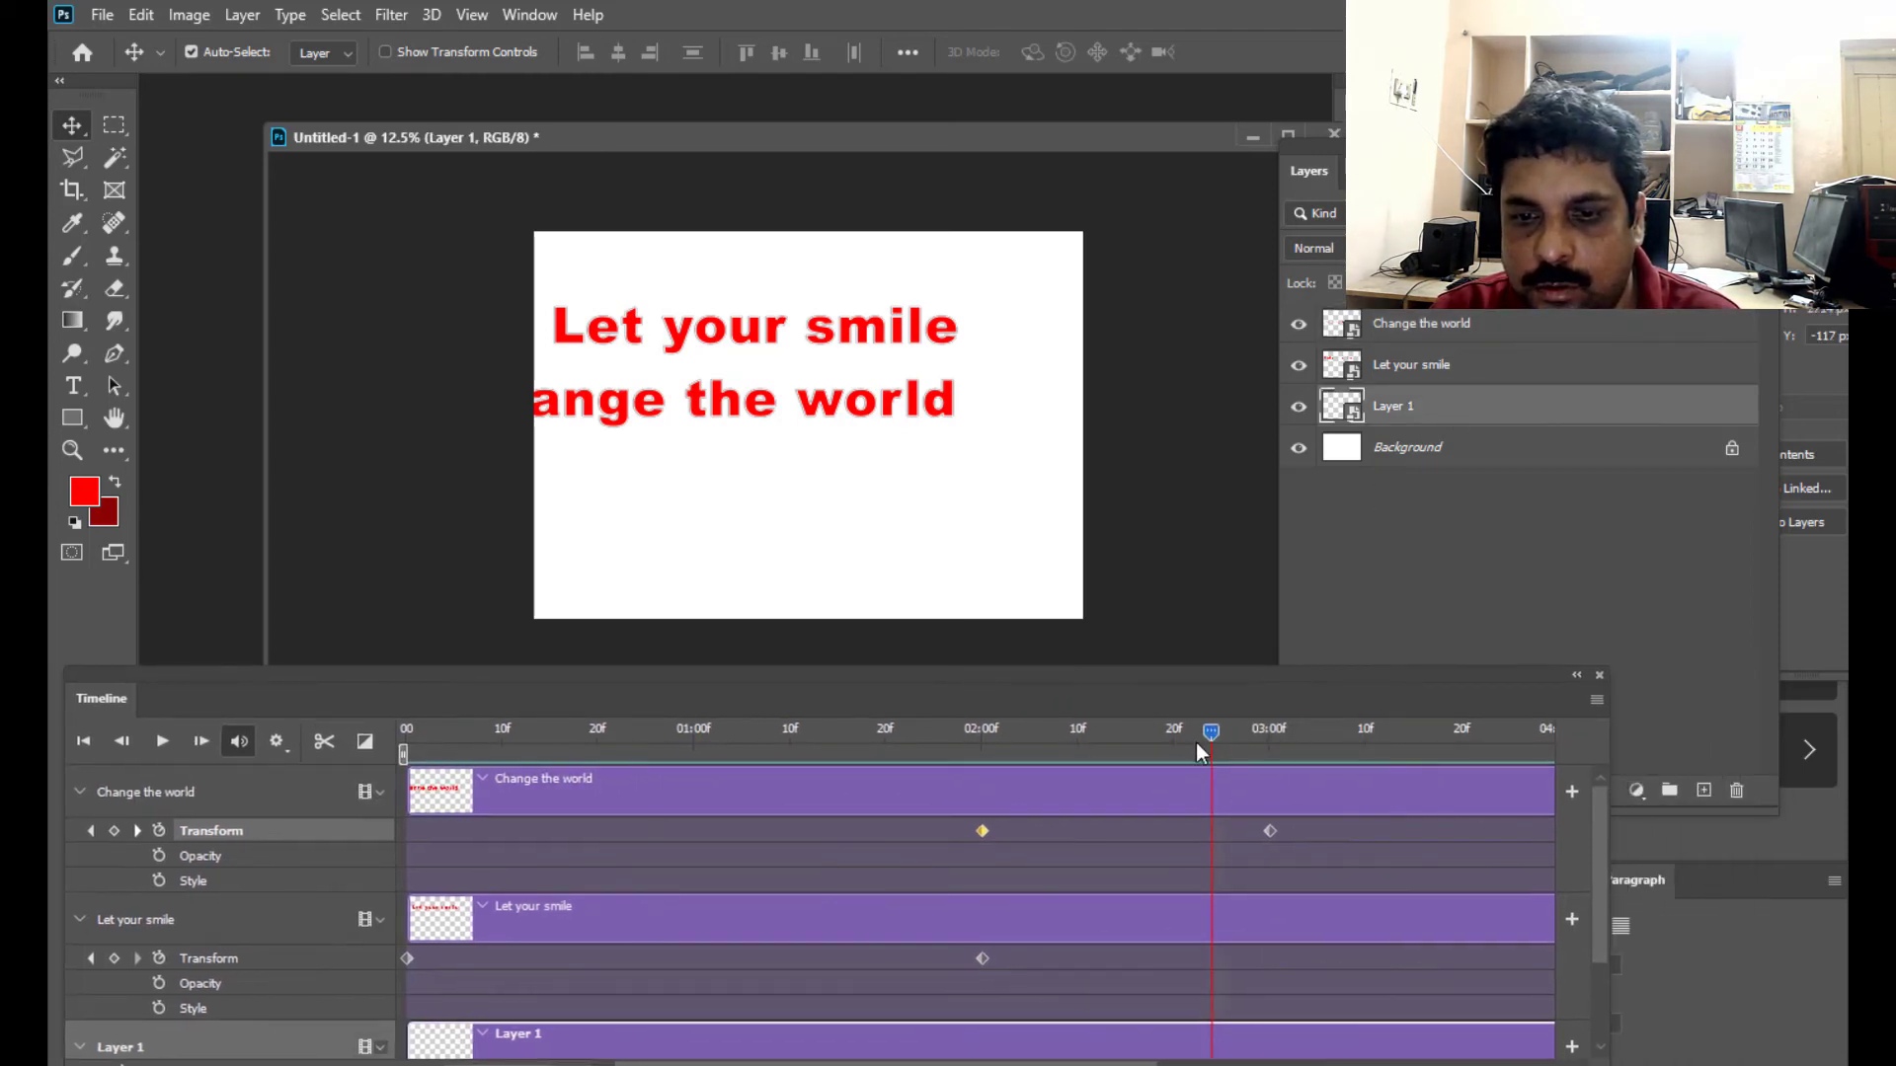
left_click_drag(1212, 731, 1267, 735)
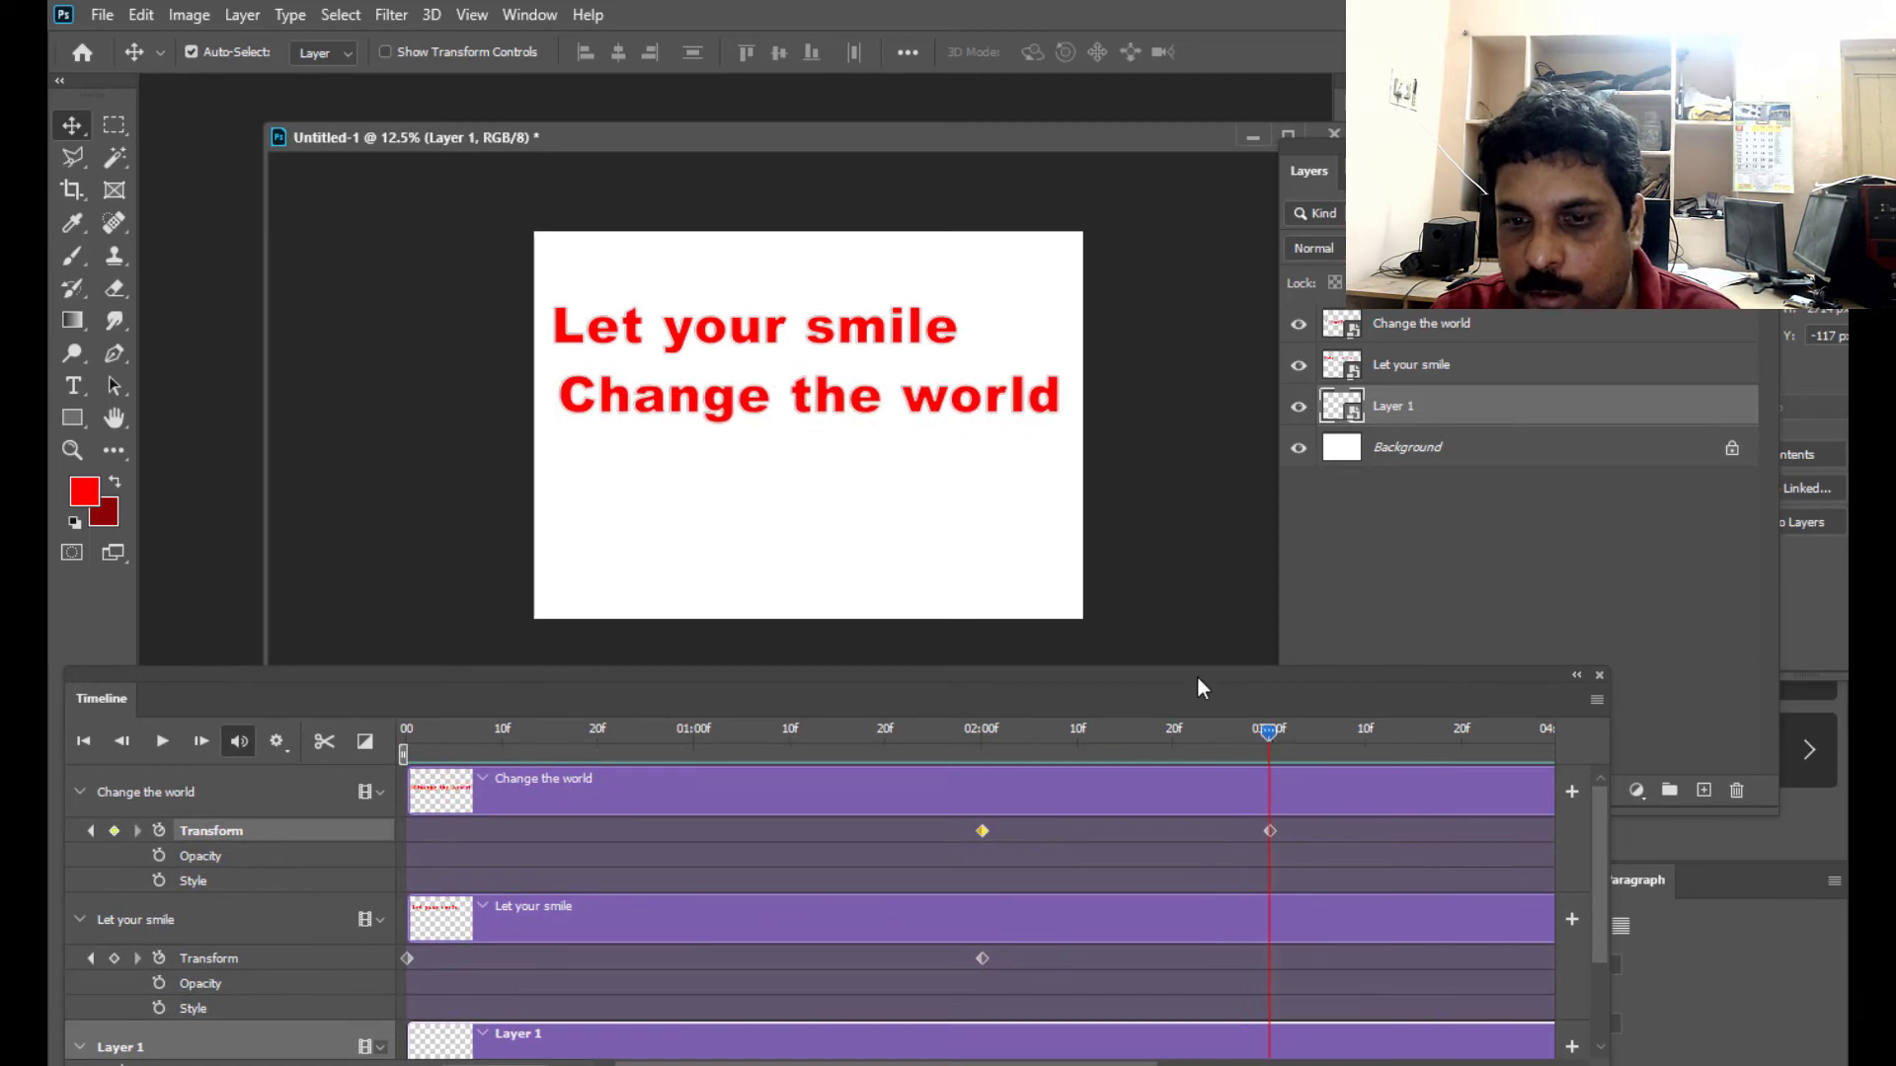
left_click_drag(1197, 675, 1331, 620)
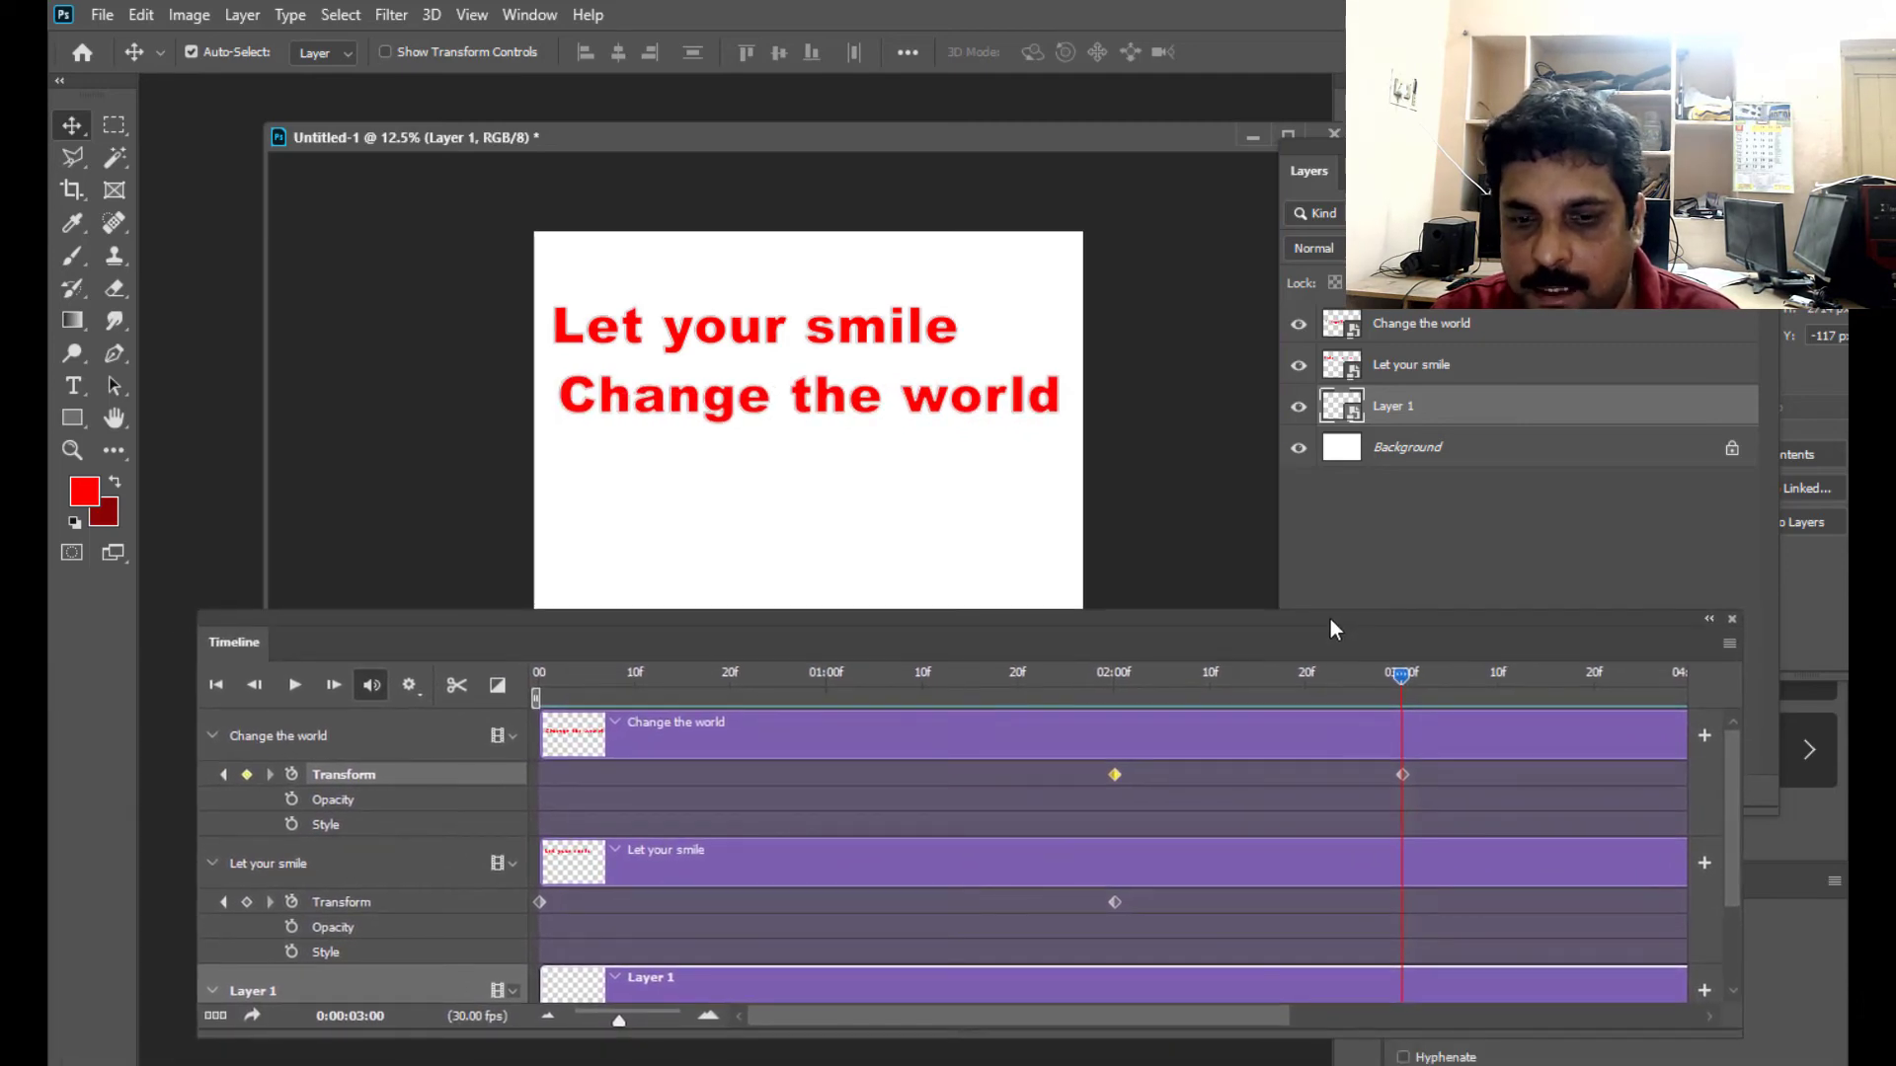
left_click_drag(1167, 618, 1159, 614)
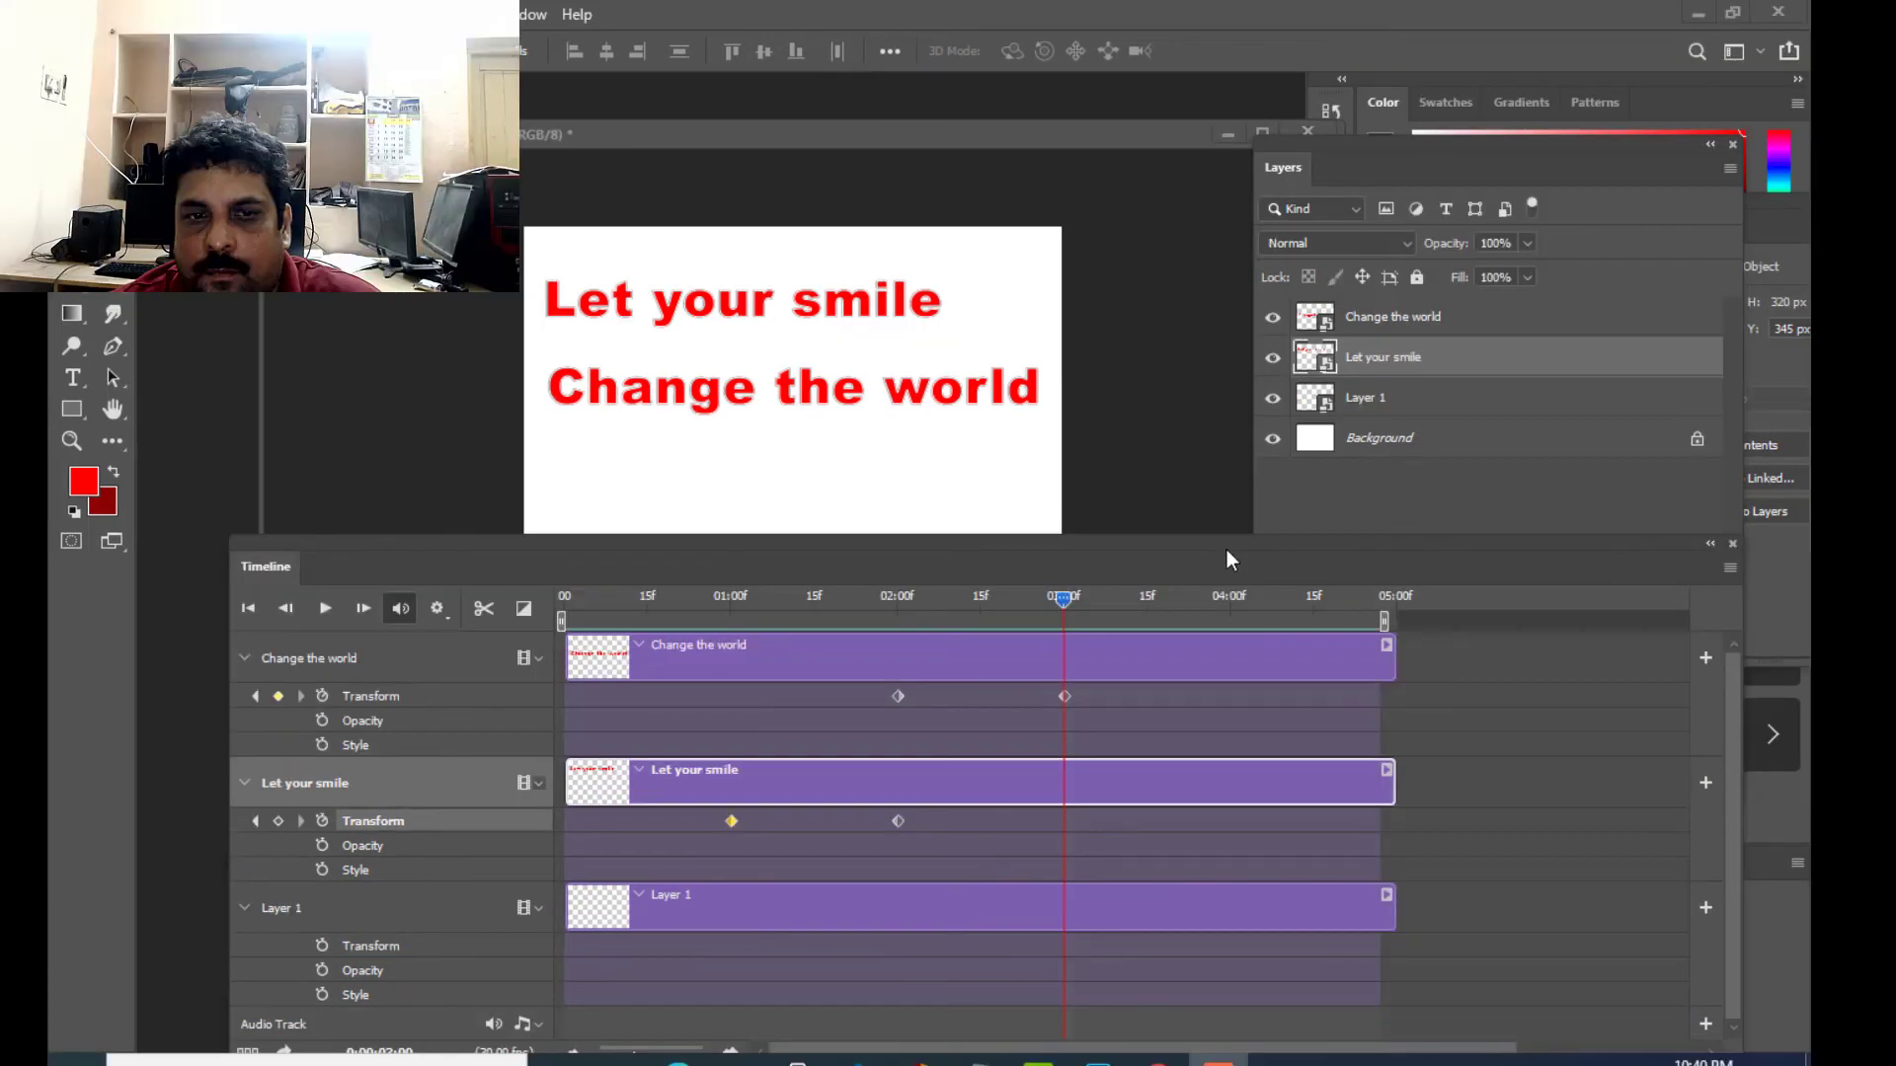
left_click_drag(1149, 541, 1160, 581)
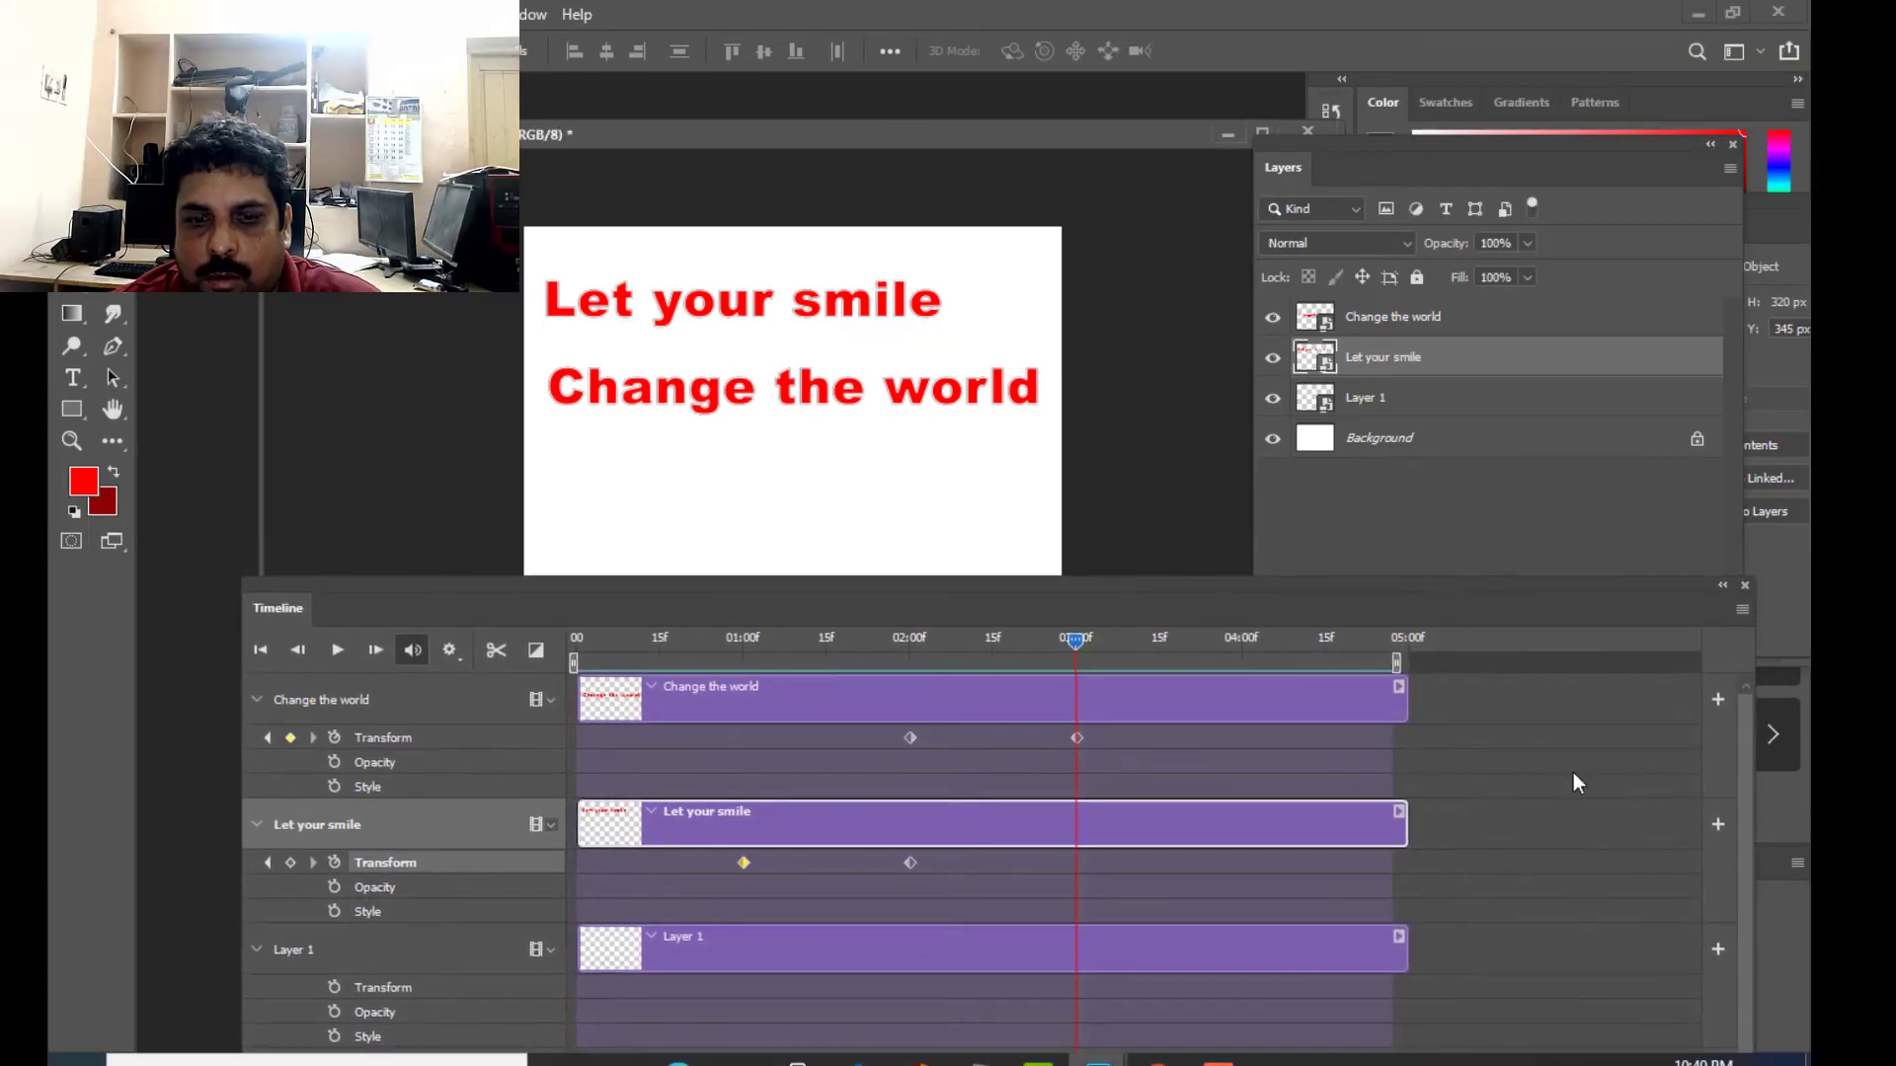
mouse_move(696, 591)
left_mouse_down()
mouse_move(727, 591)
mouse_move(713, 577)
left_mouse_up()
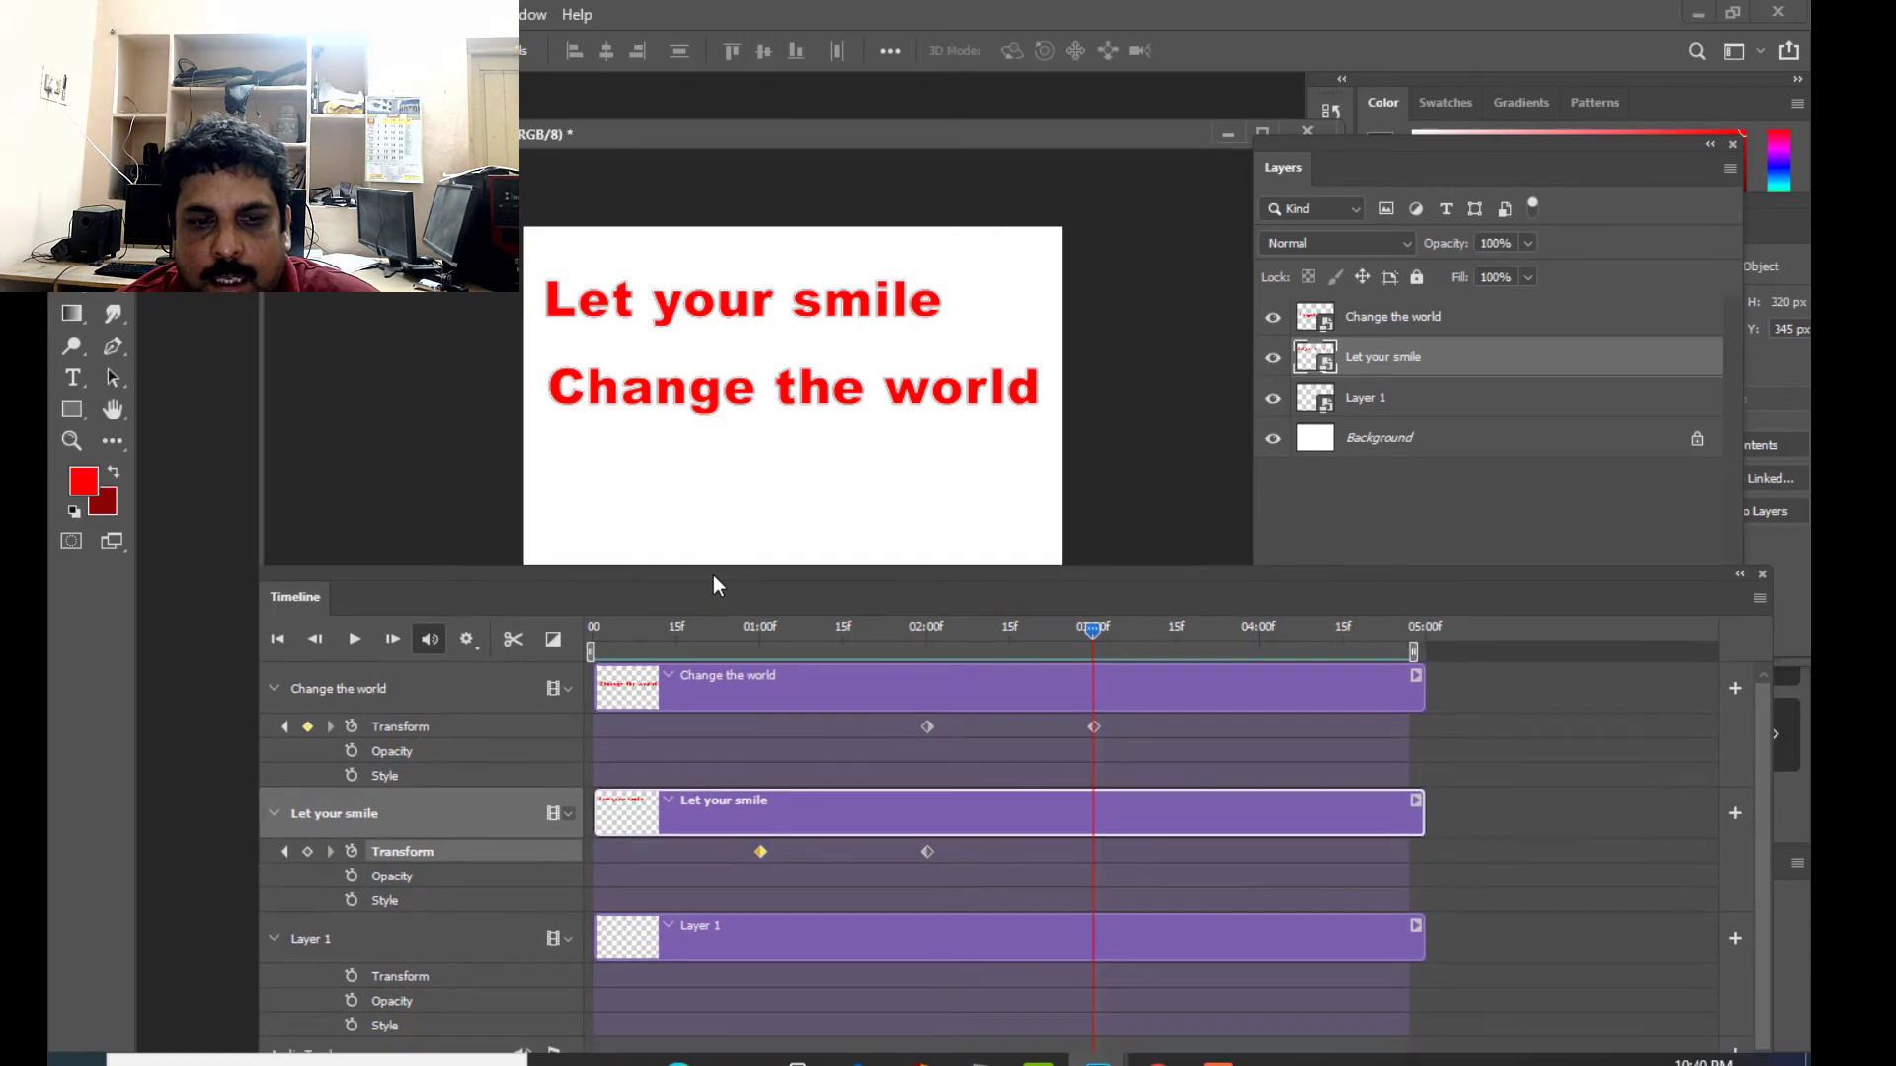
left_click_drag(952, 571, 974, 562)
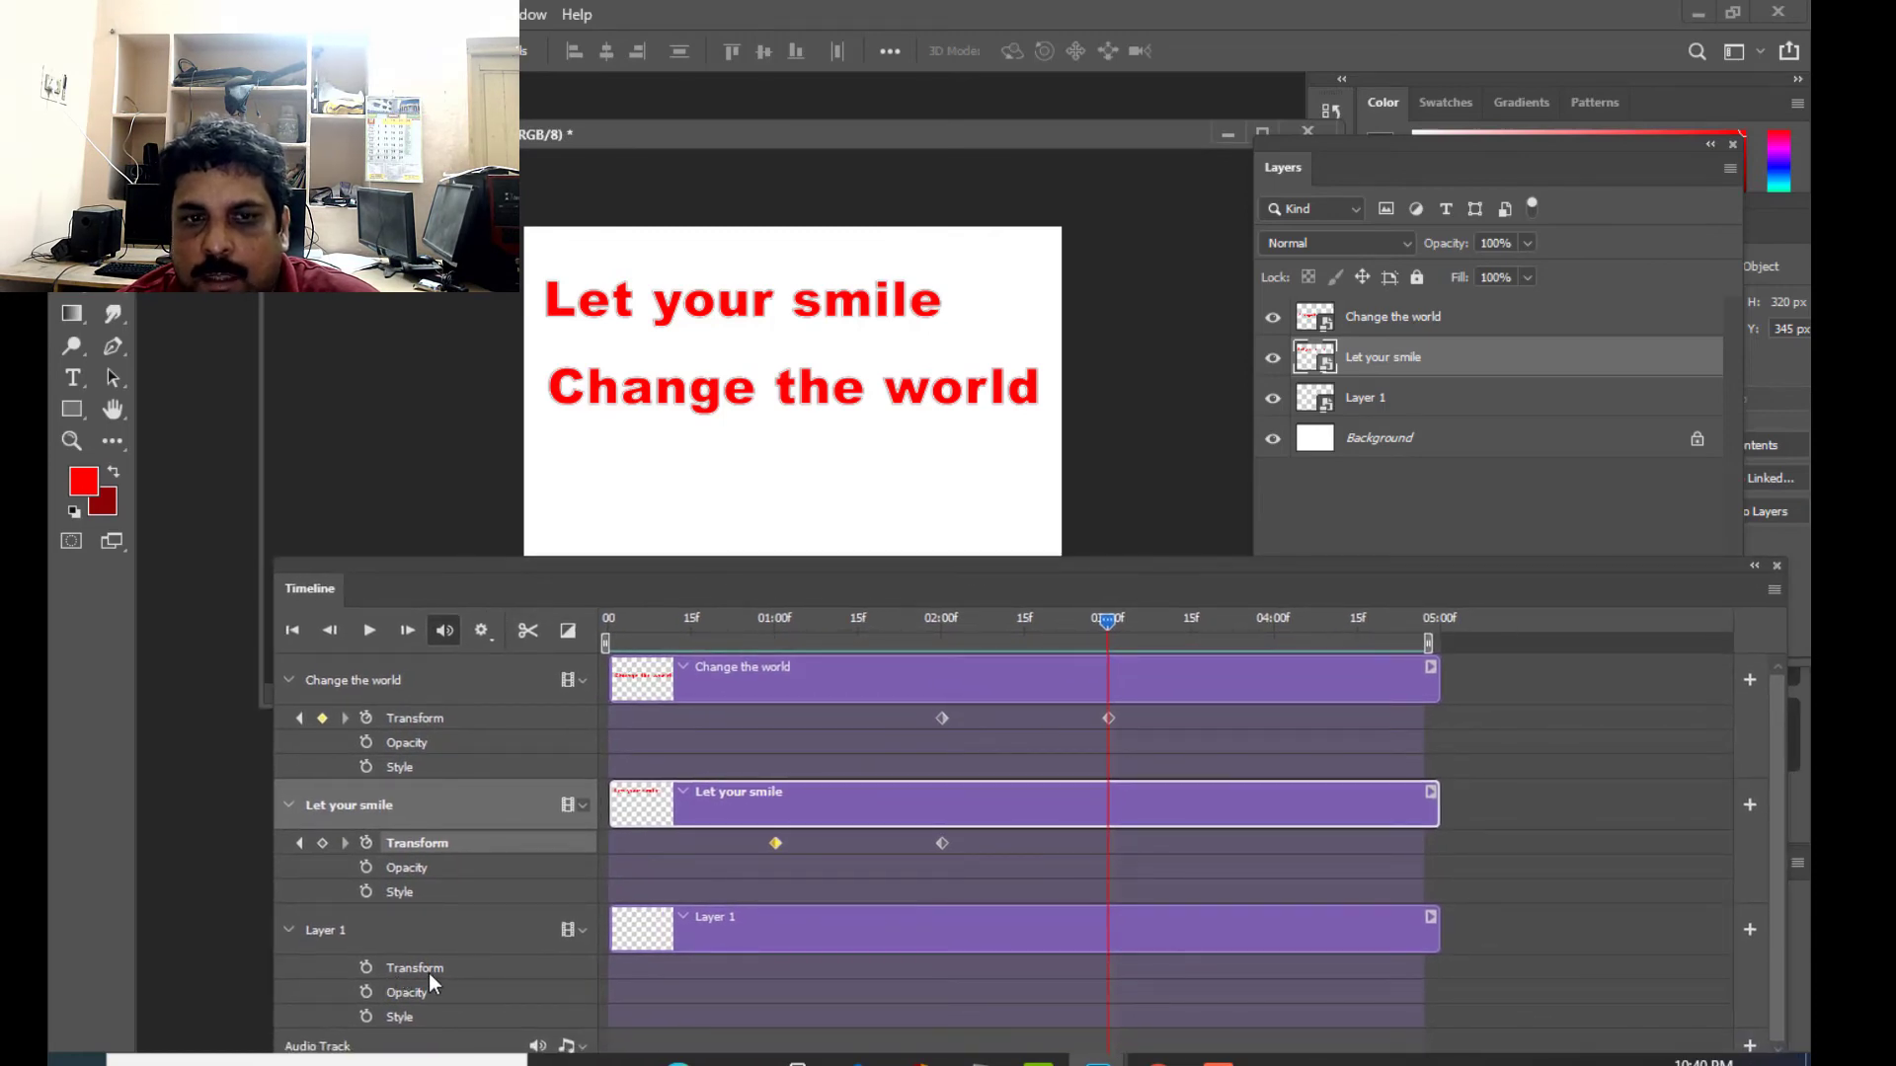
left_click(366, 968)
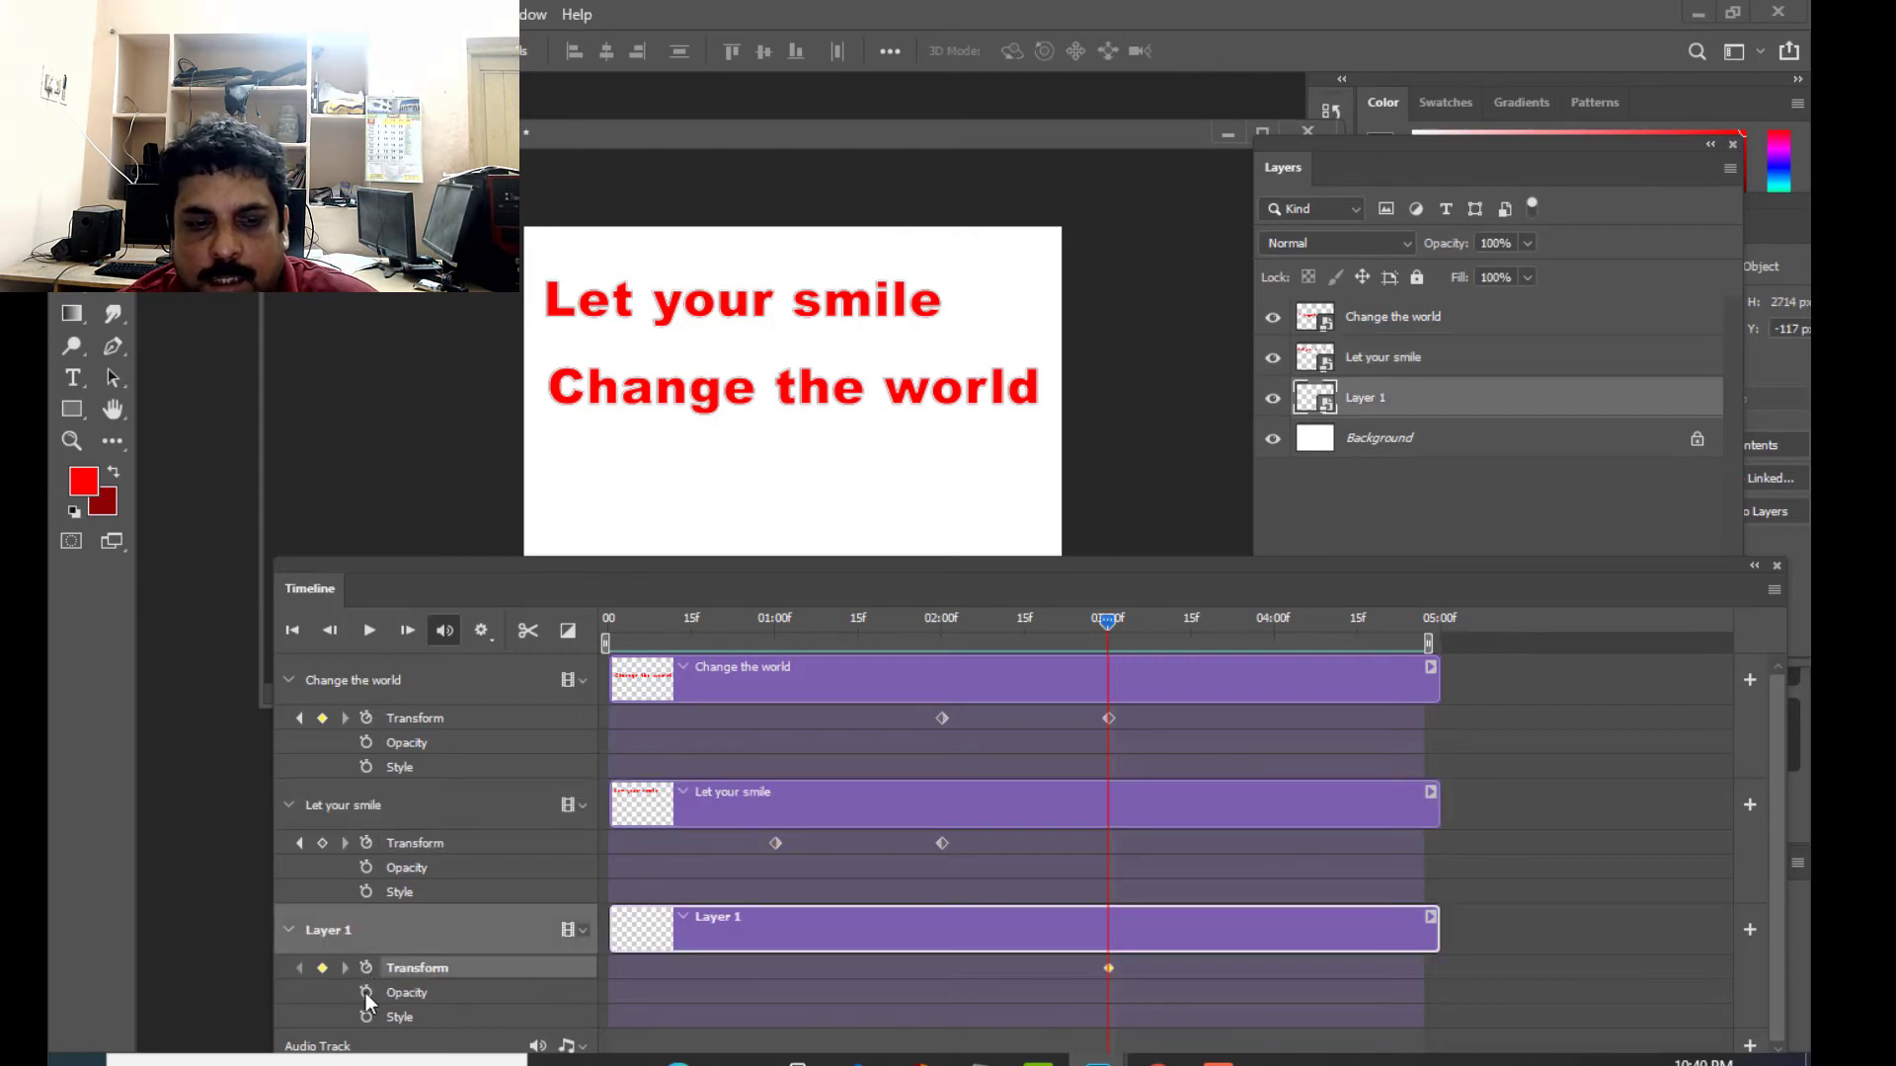
left_click(366, 993)
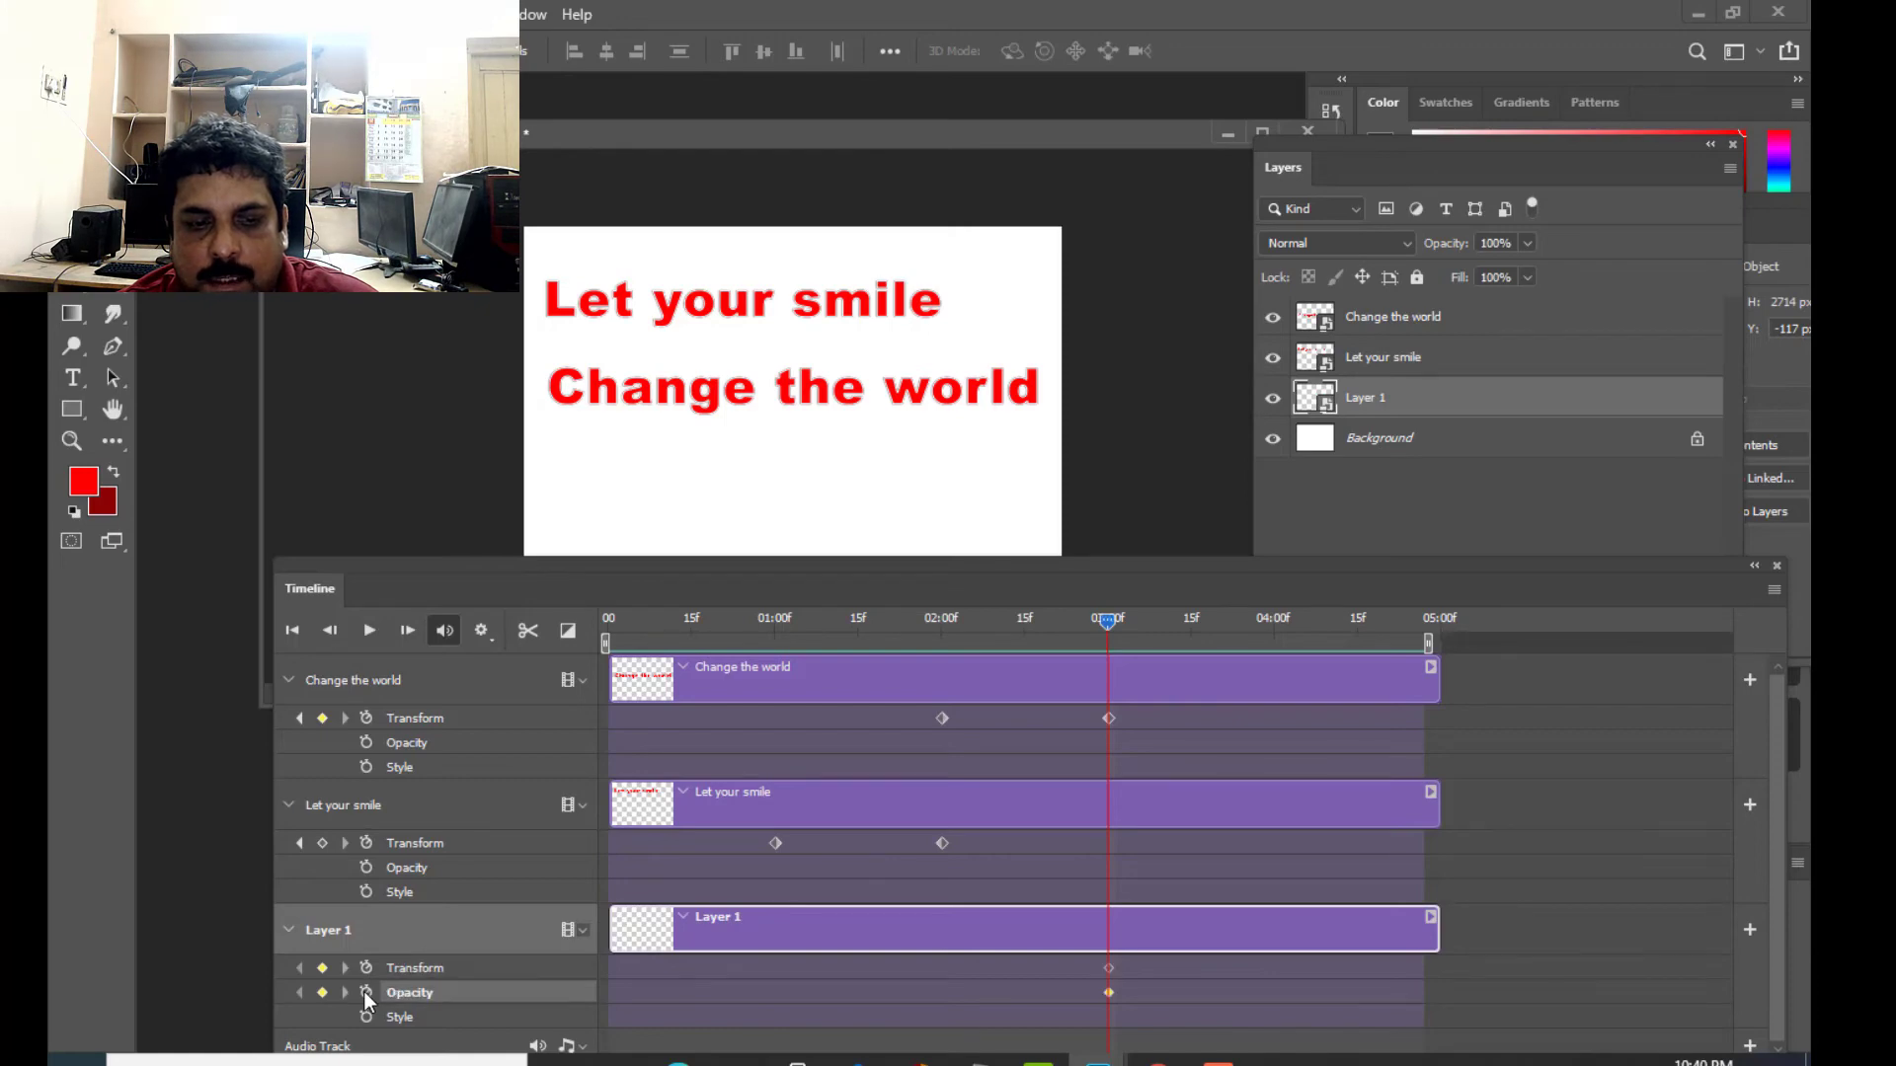
- Set Layer 1's opacity to 0% at its 03:00 keyframe and shift the Layers panel away from the canvas
left_click(1527, 244)
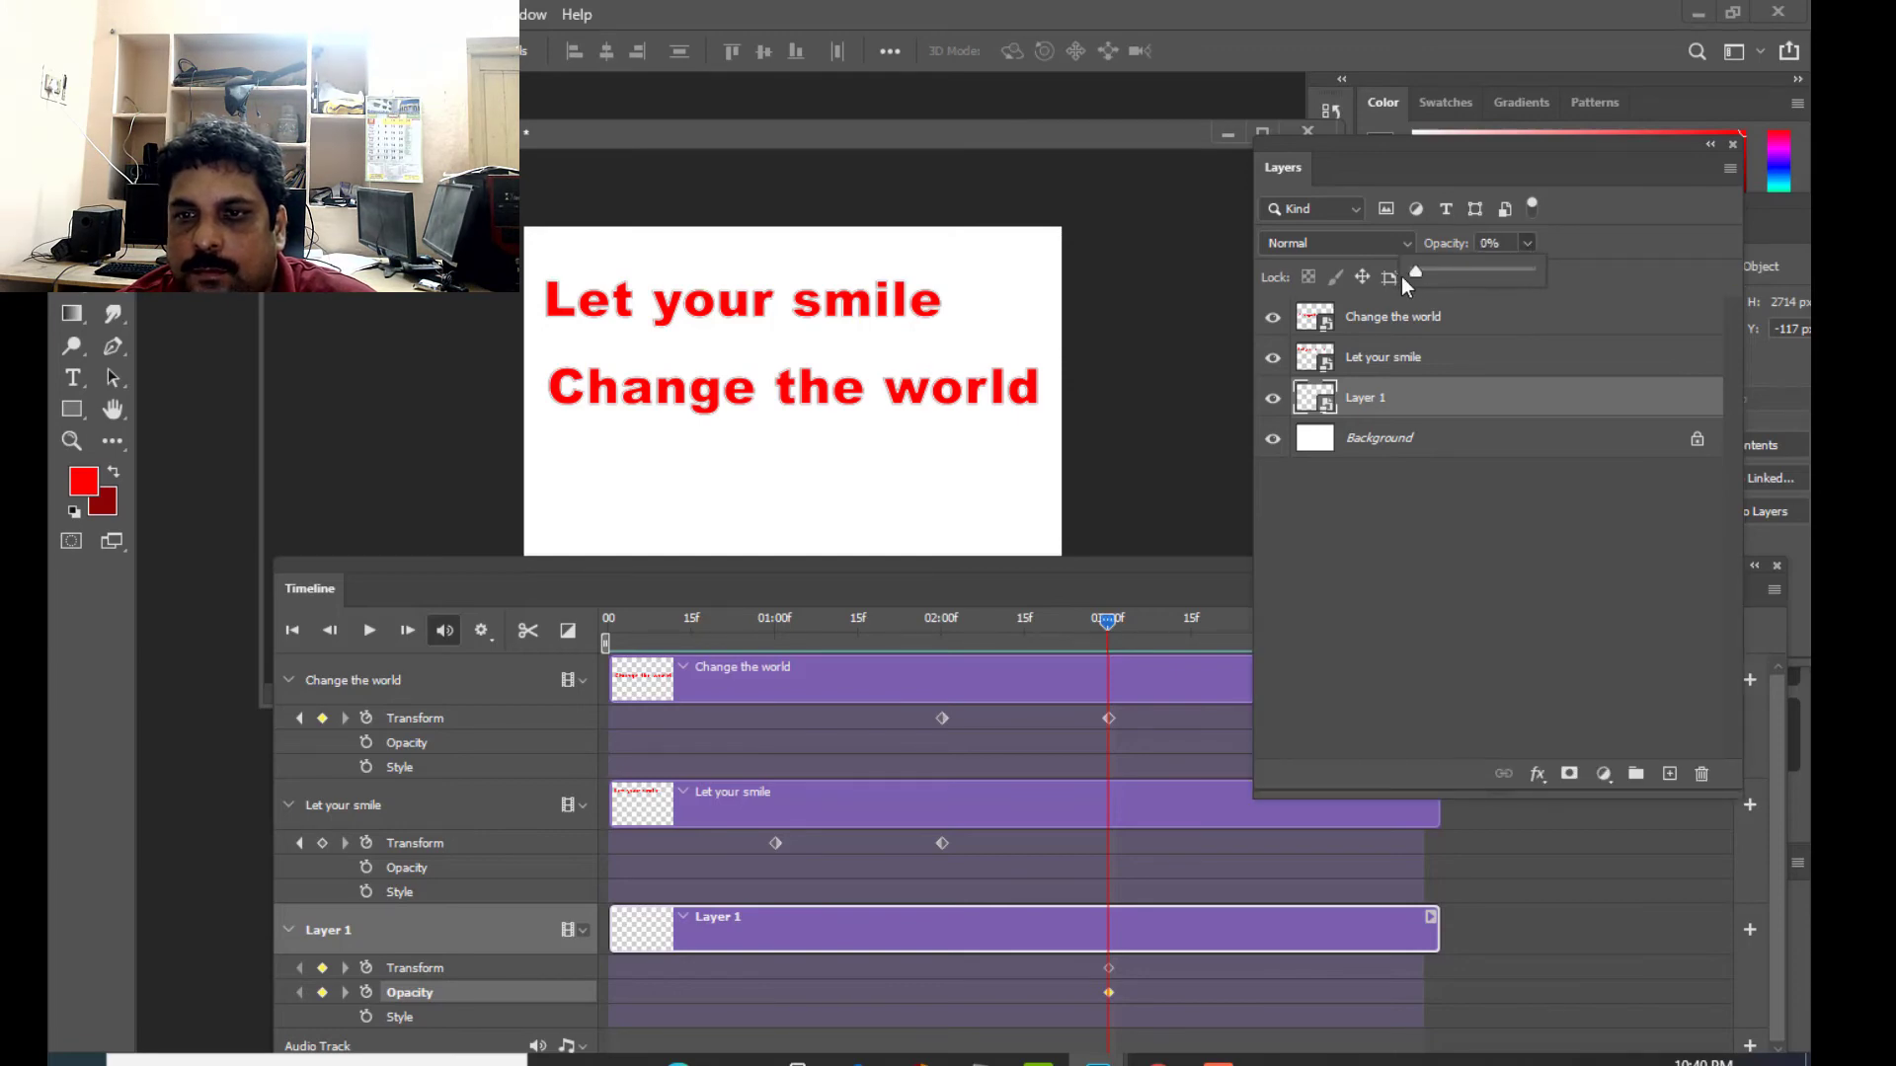
left_click(1626, 205)
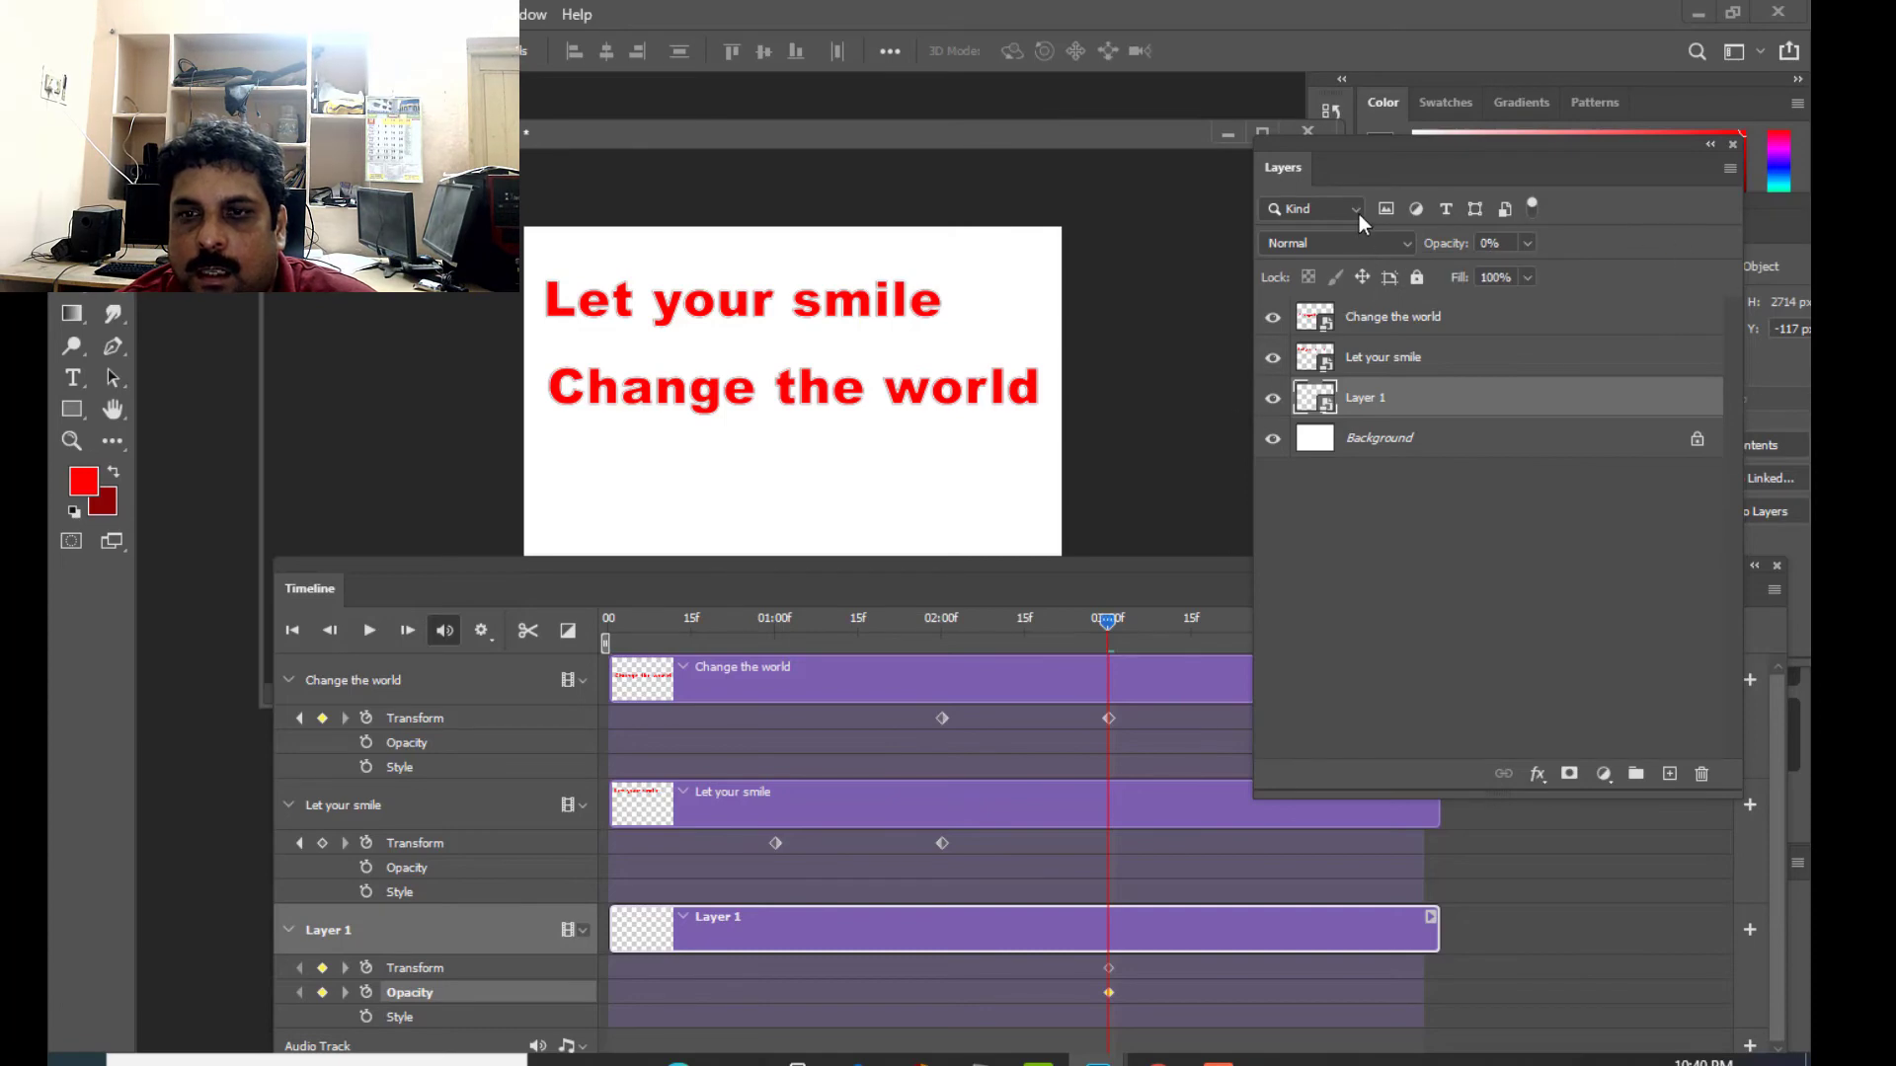
left_click_drag(1313, 145, 1380, 149)
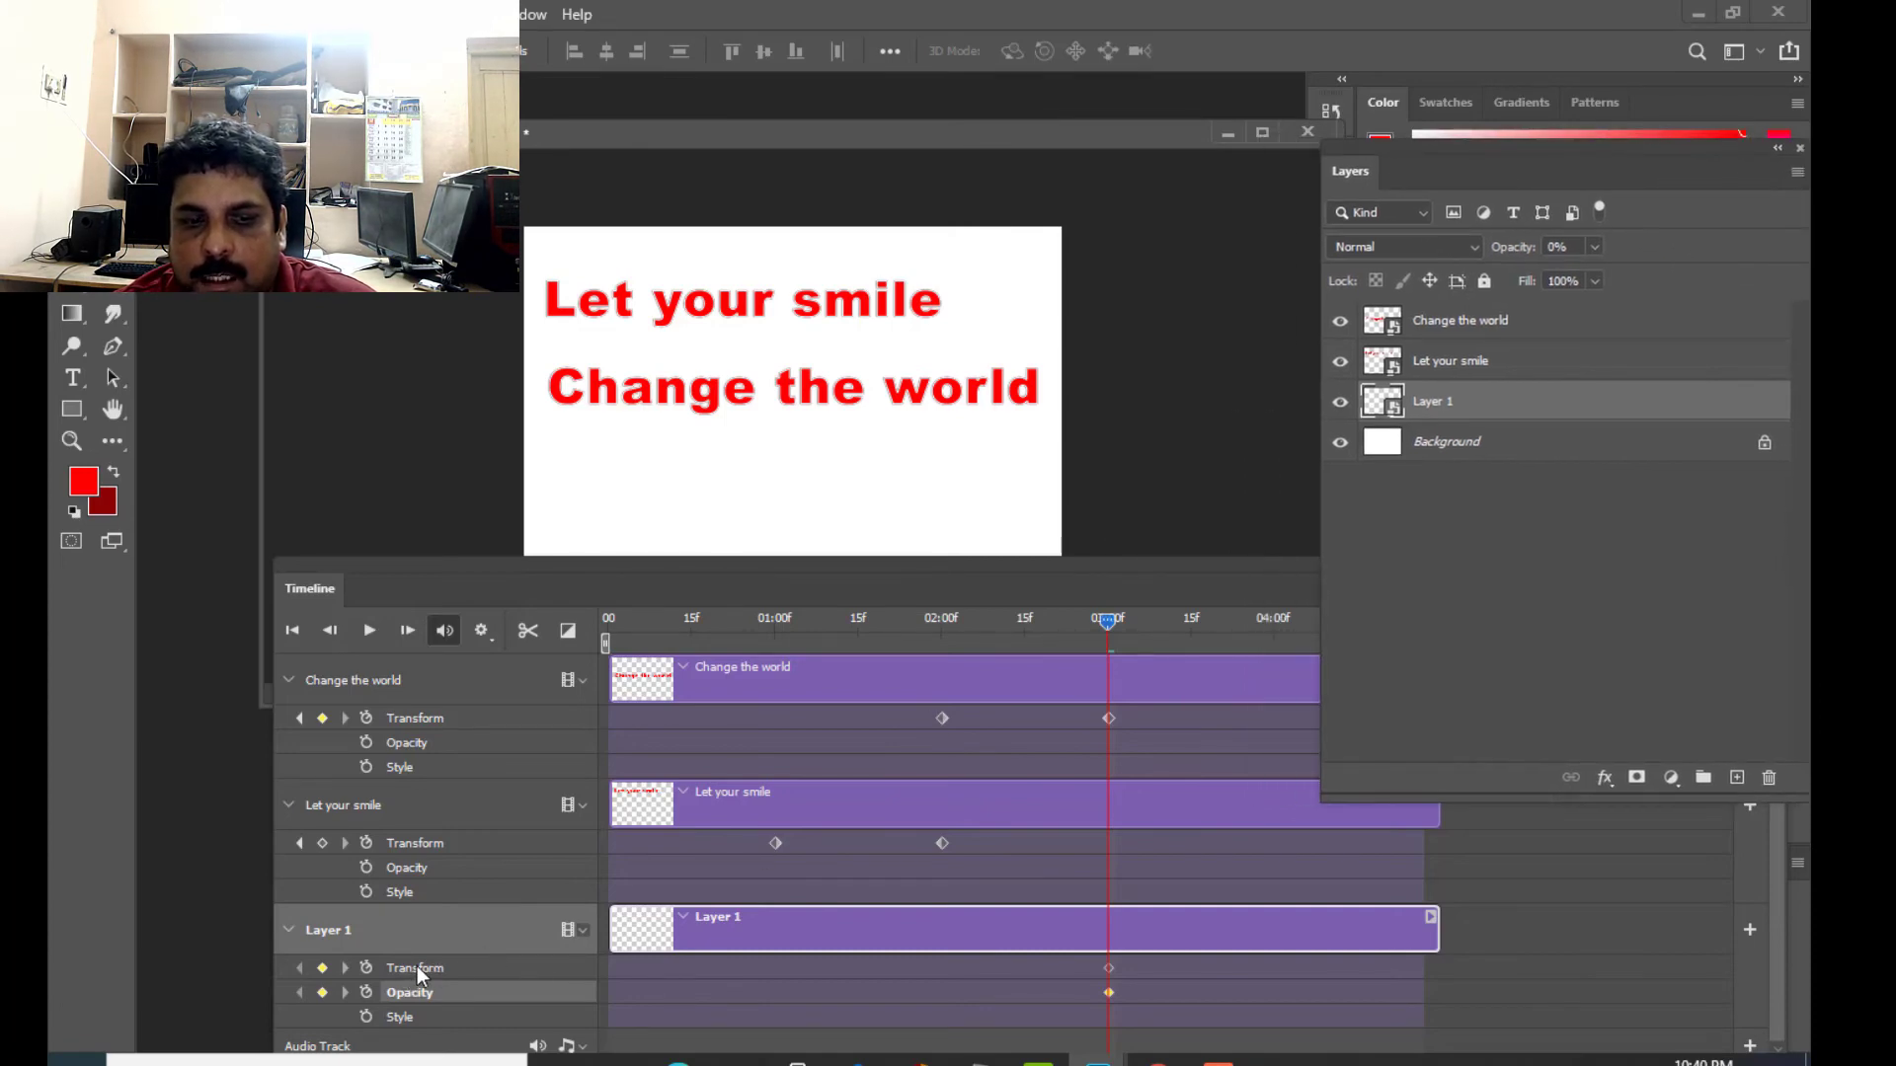
- At about 04:00 on the timeline, free-transform Layer 1's photo leftward onto the canvas to record a second Transform keyframe
left_click_drag(1116, 577, 1051, 565)
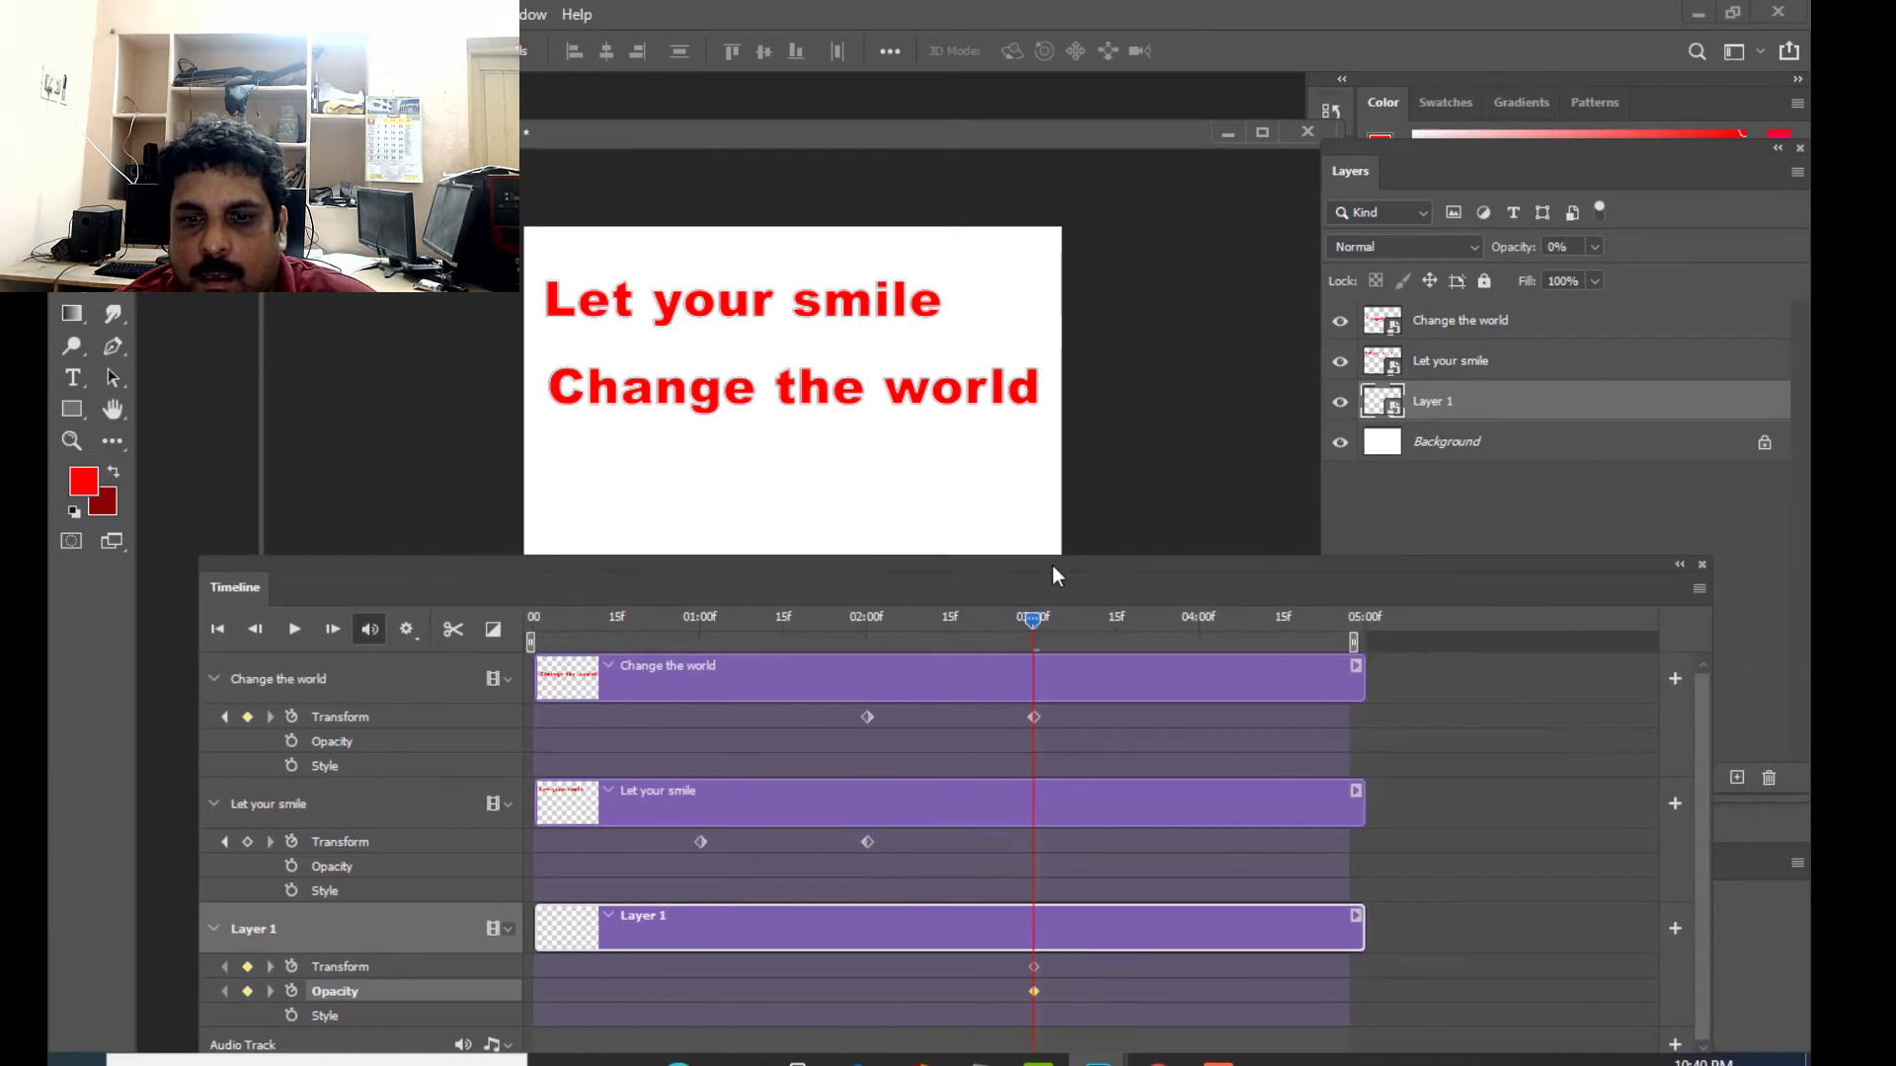
left_click(1194, 619)
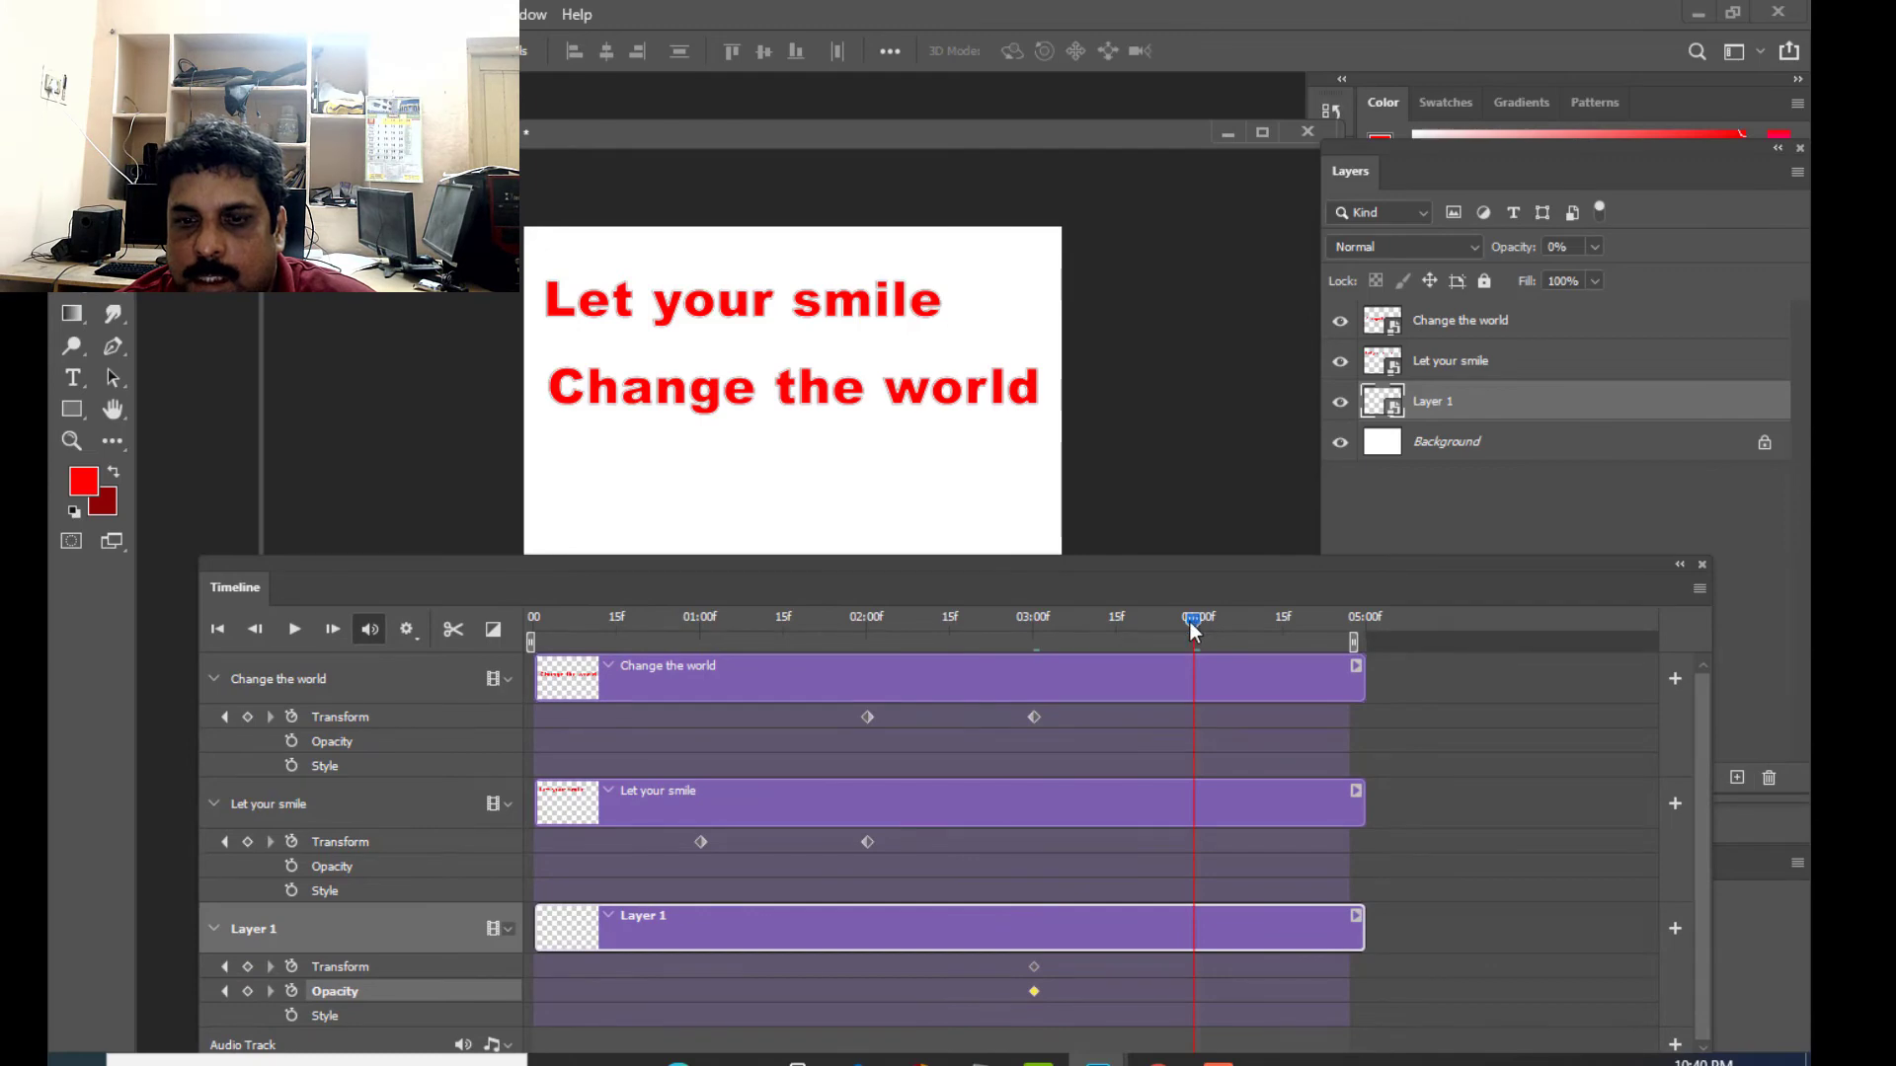
left_click_drag(1209, 563, 1203, 566)
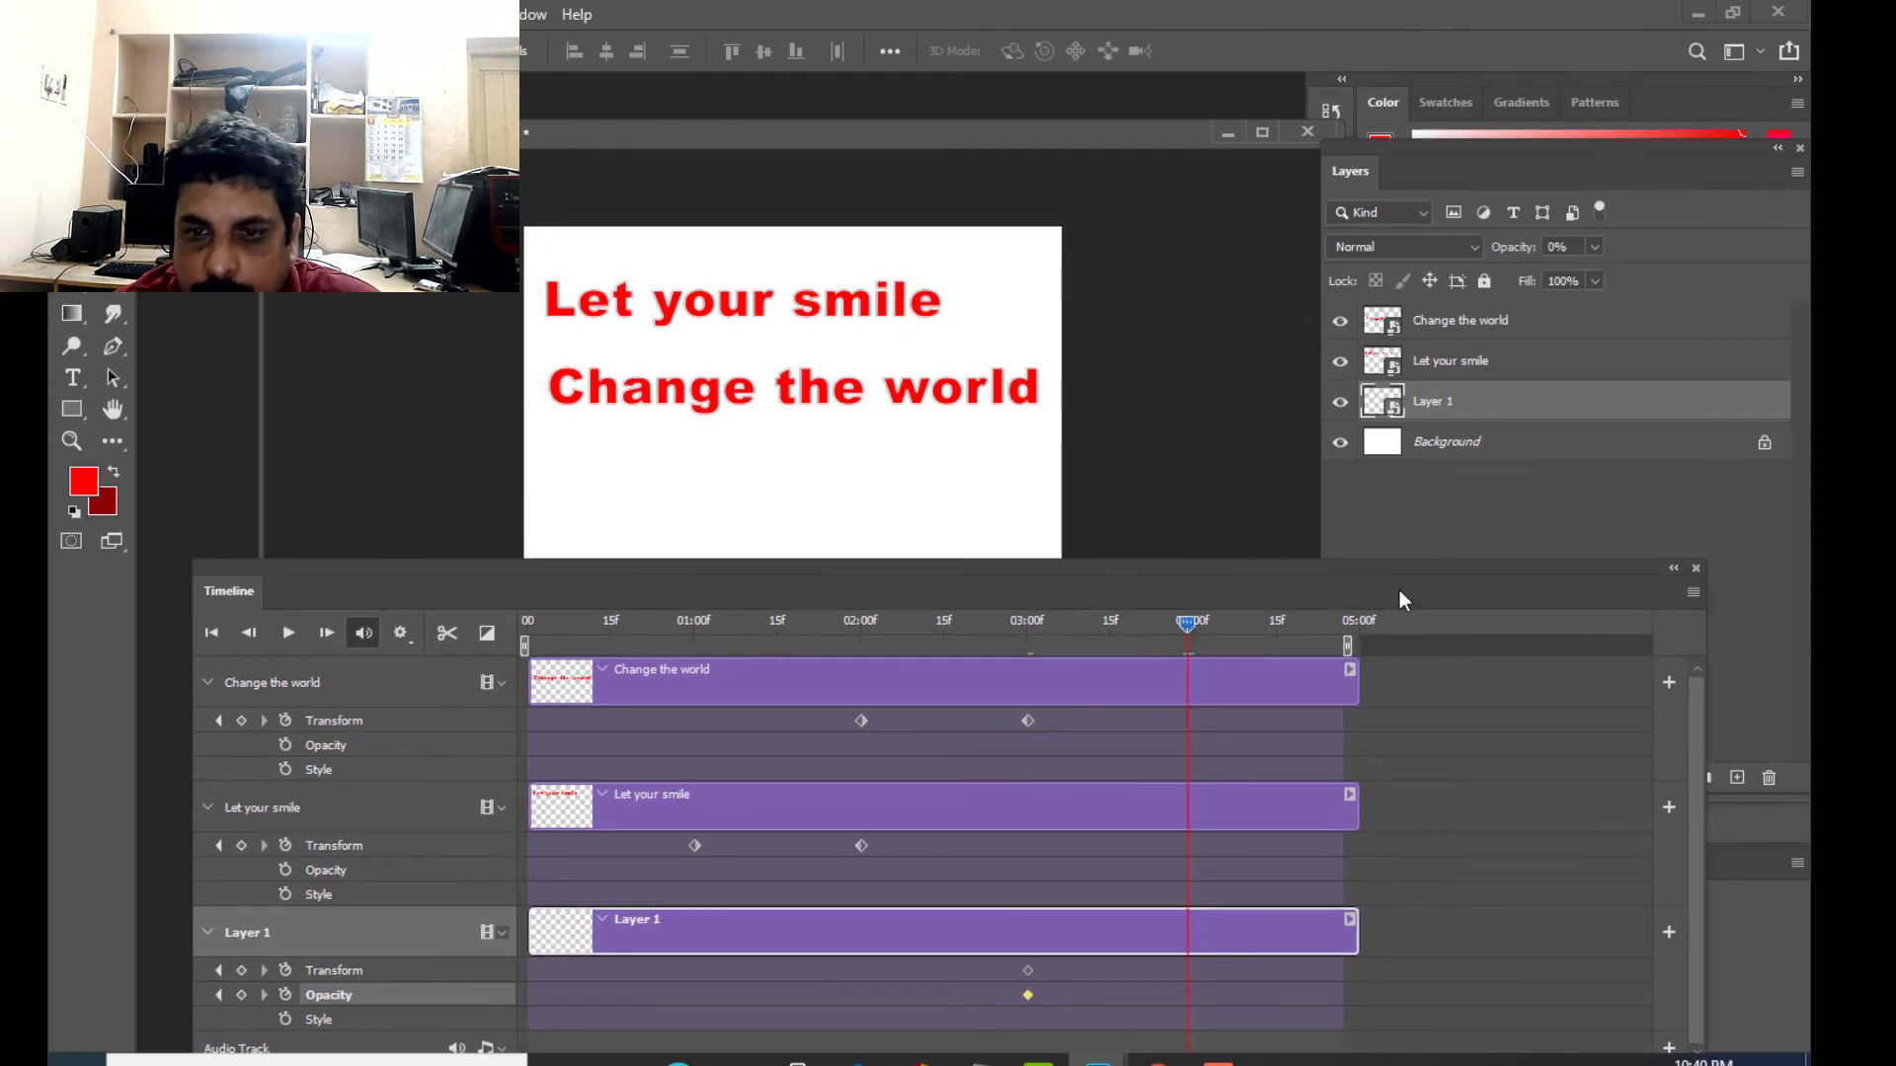
left_click_drag(1197, 565, 1180, 570)
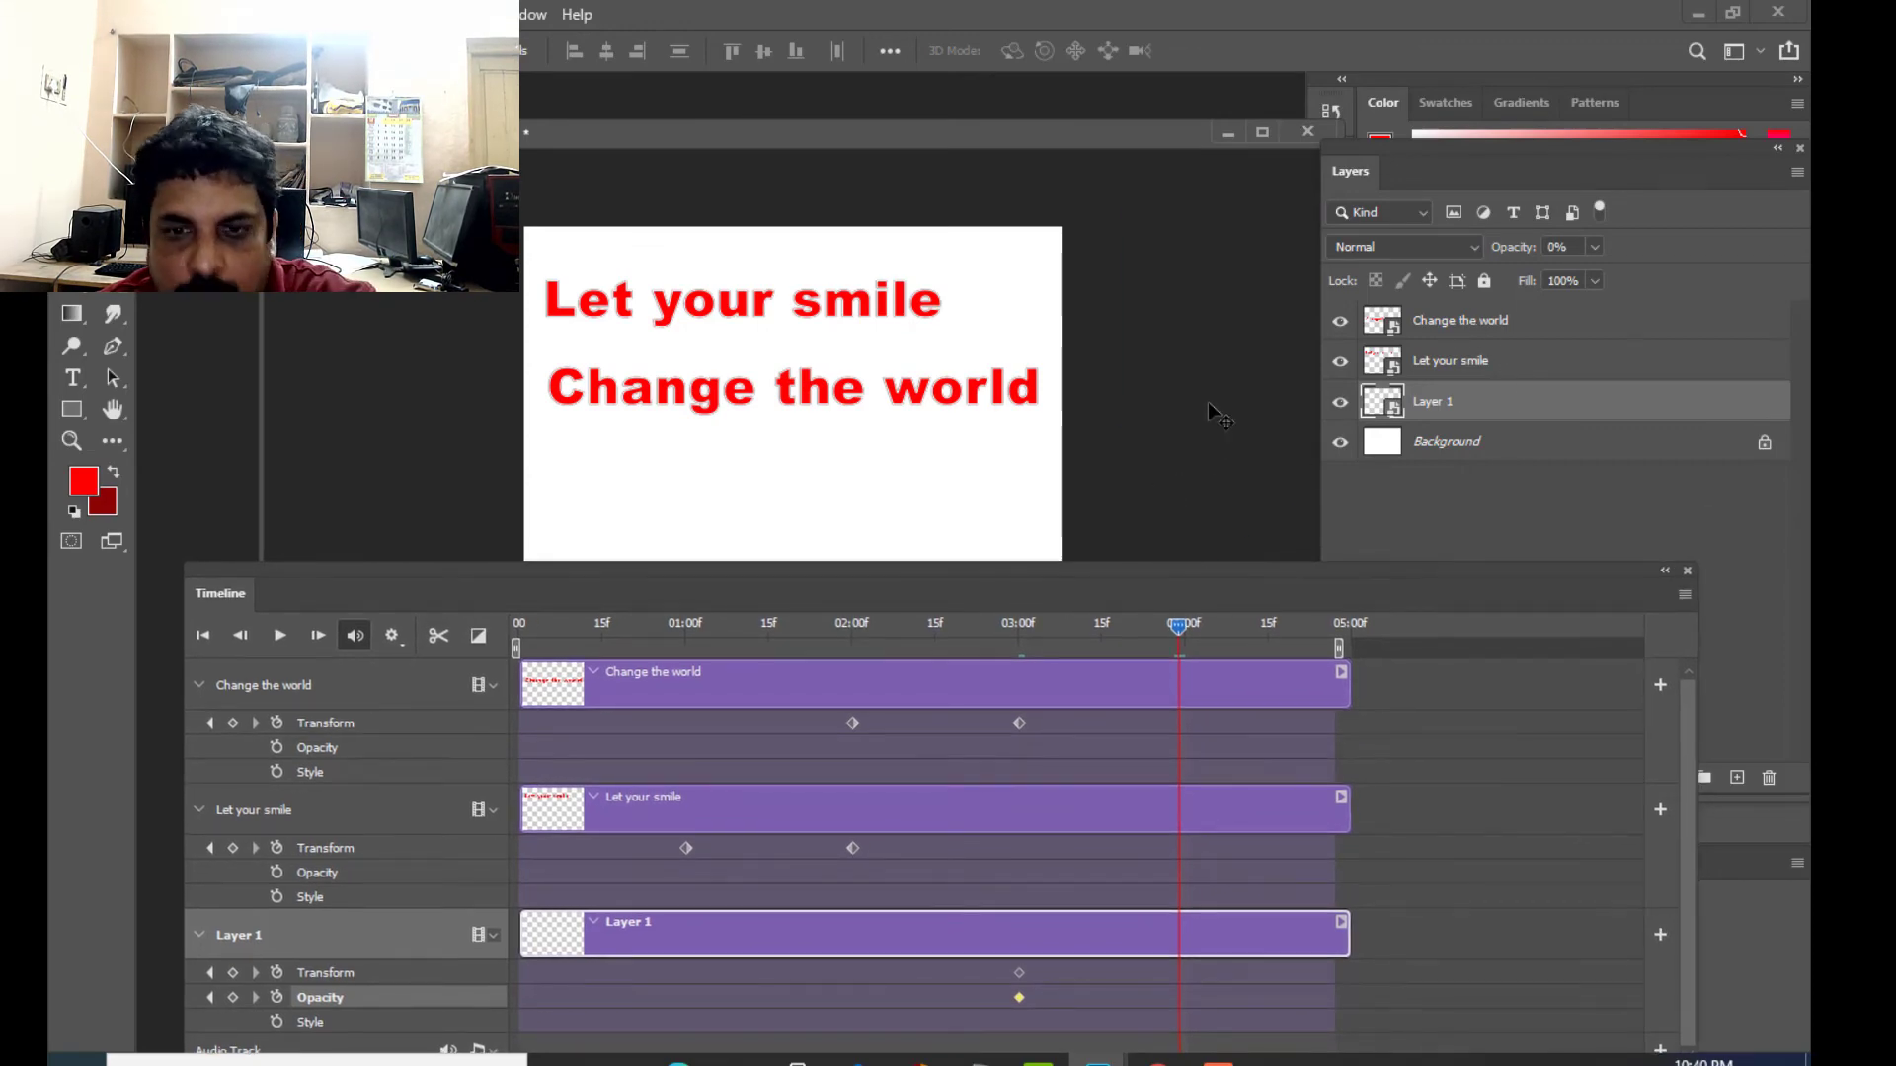
key("ctrl+t")
left_click_drag(1373, 146, 1471, 164)
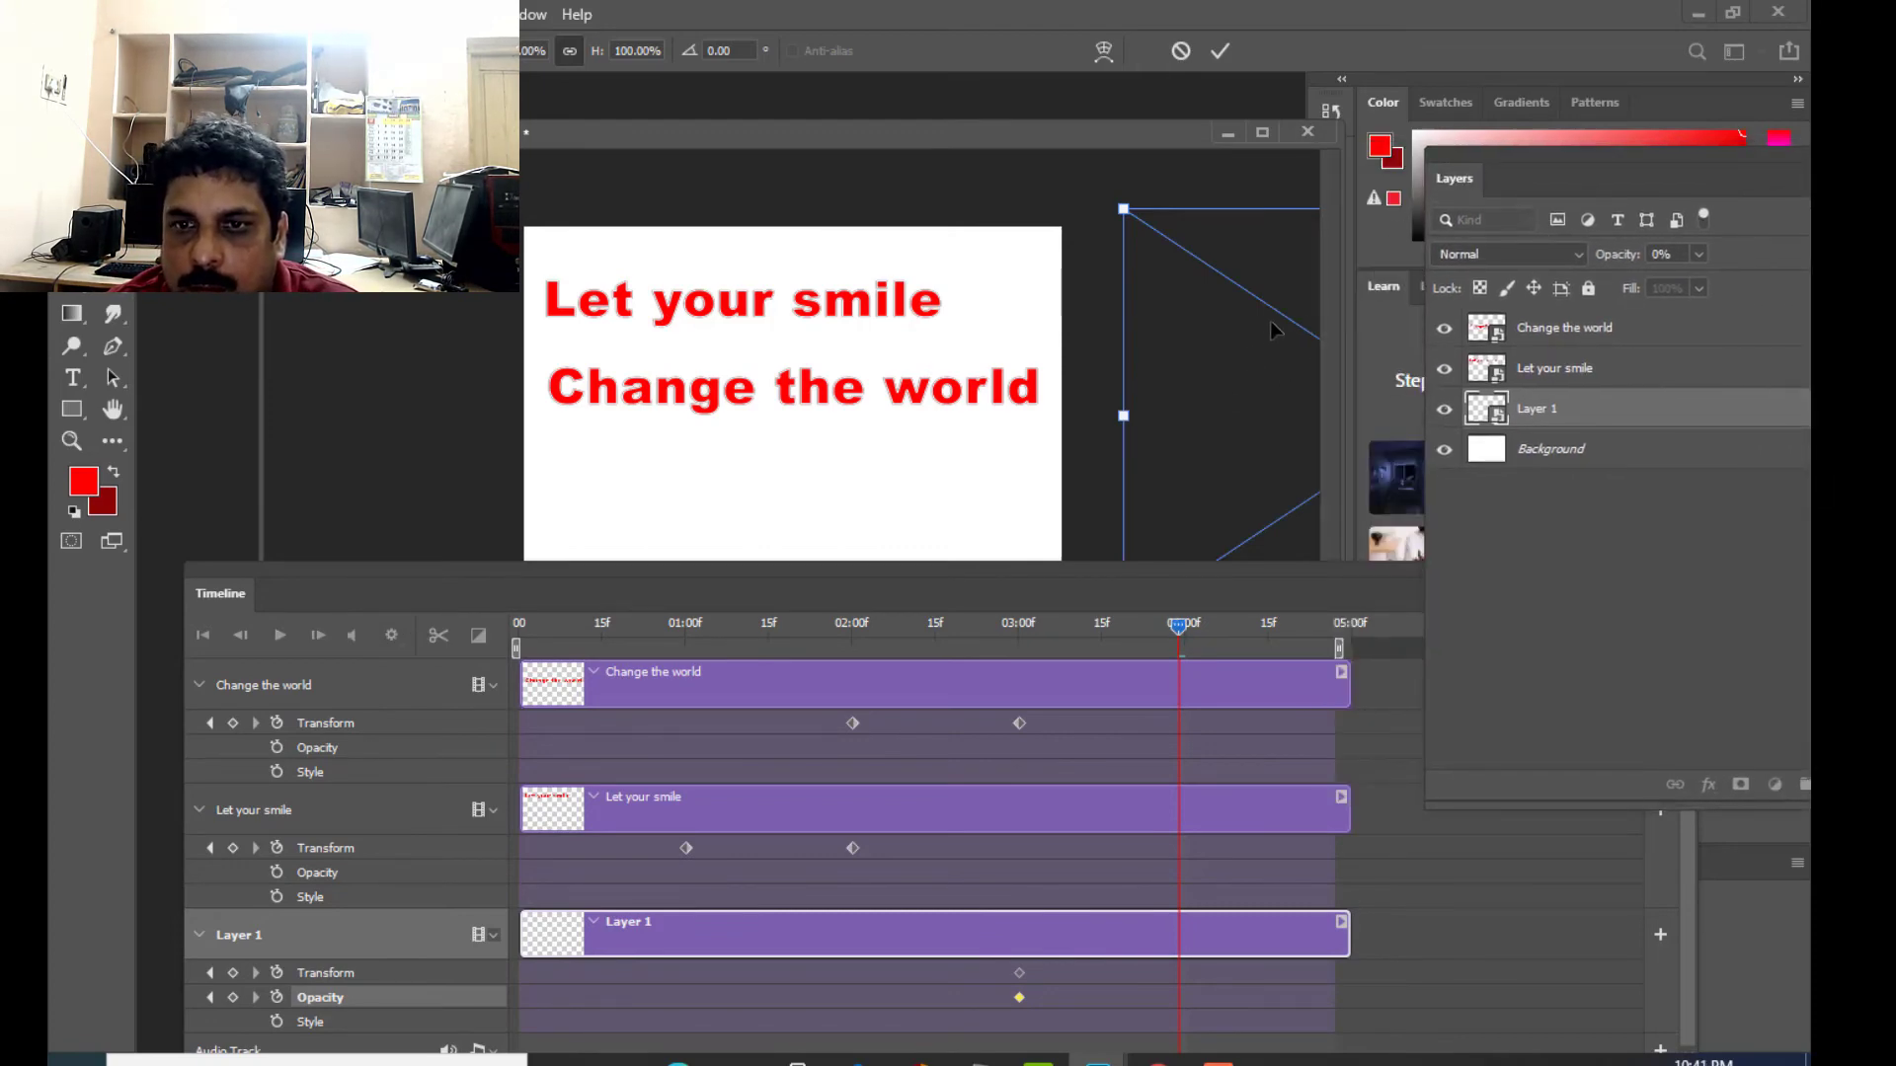
left_click_drag(1270, 320, 1050, 442)
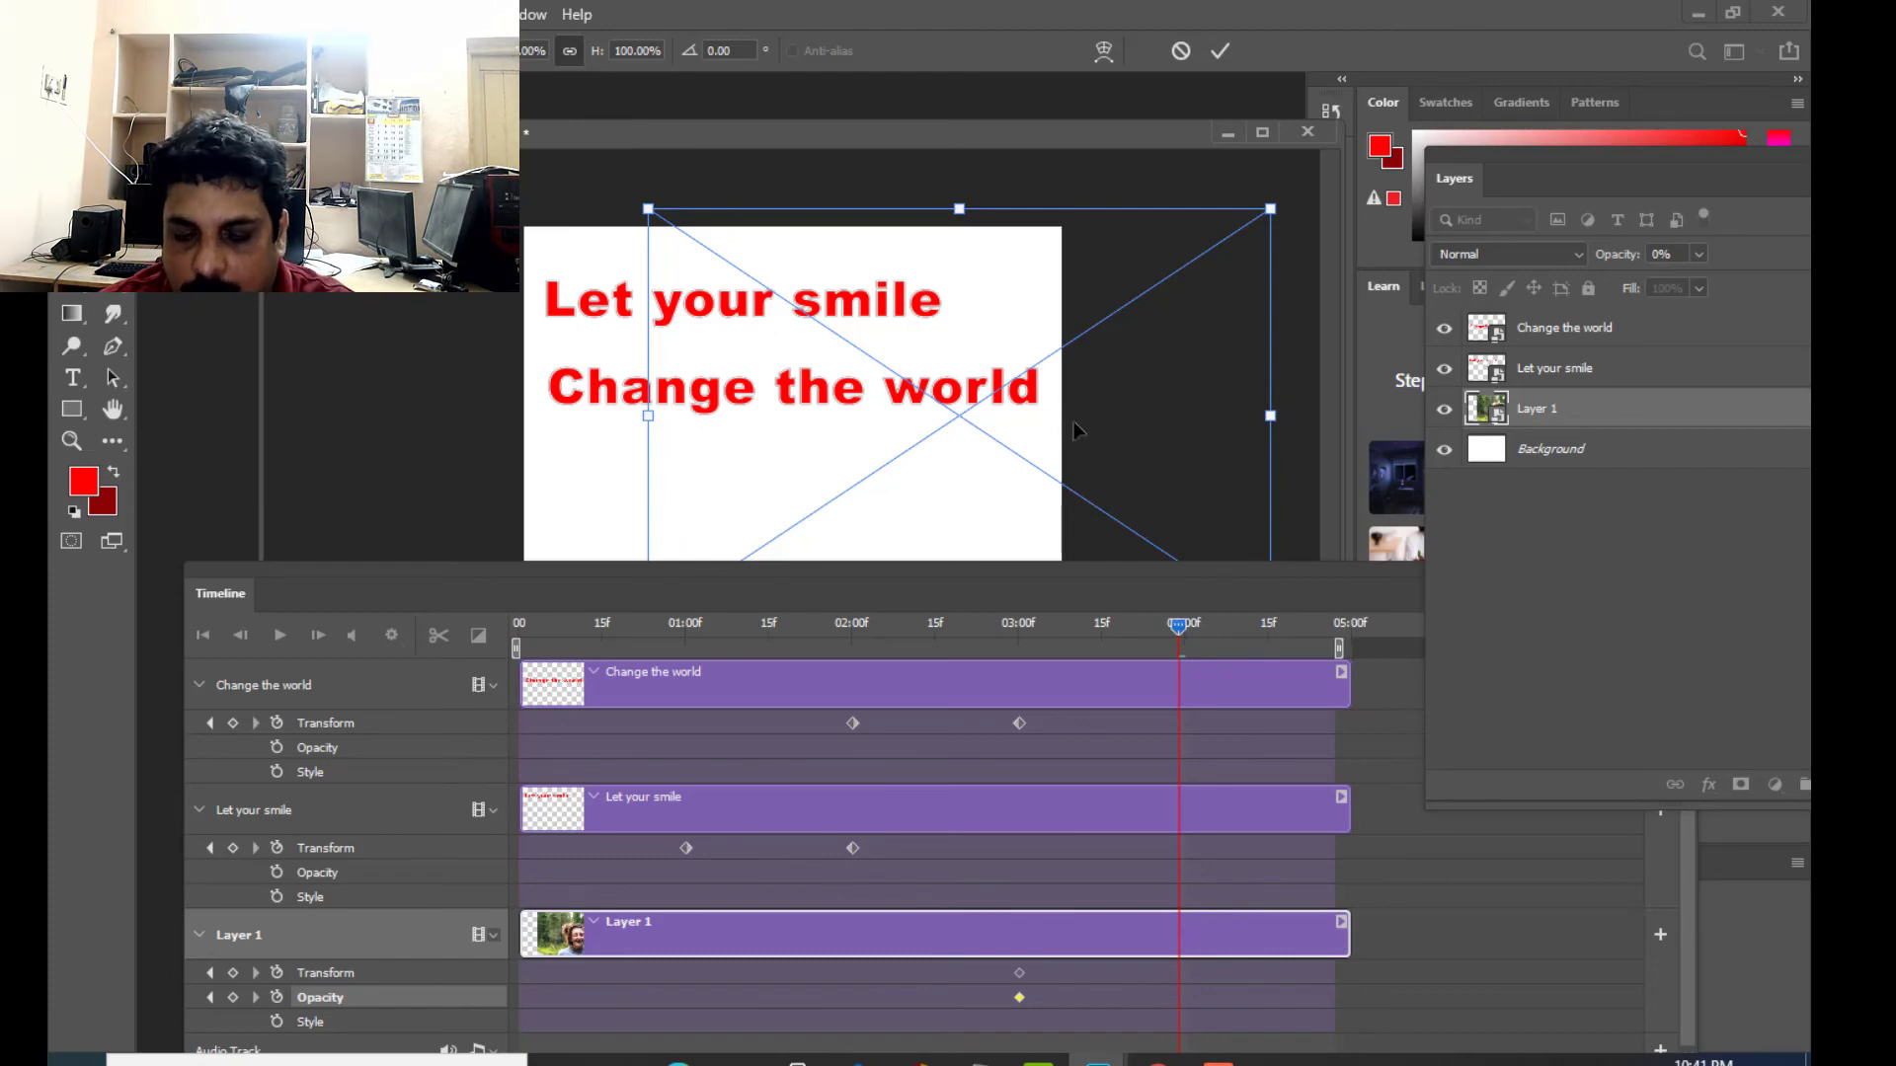
key("Return")
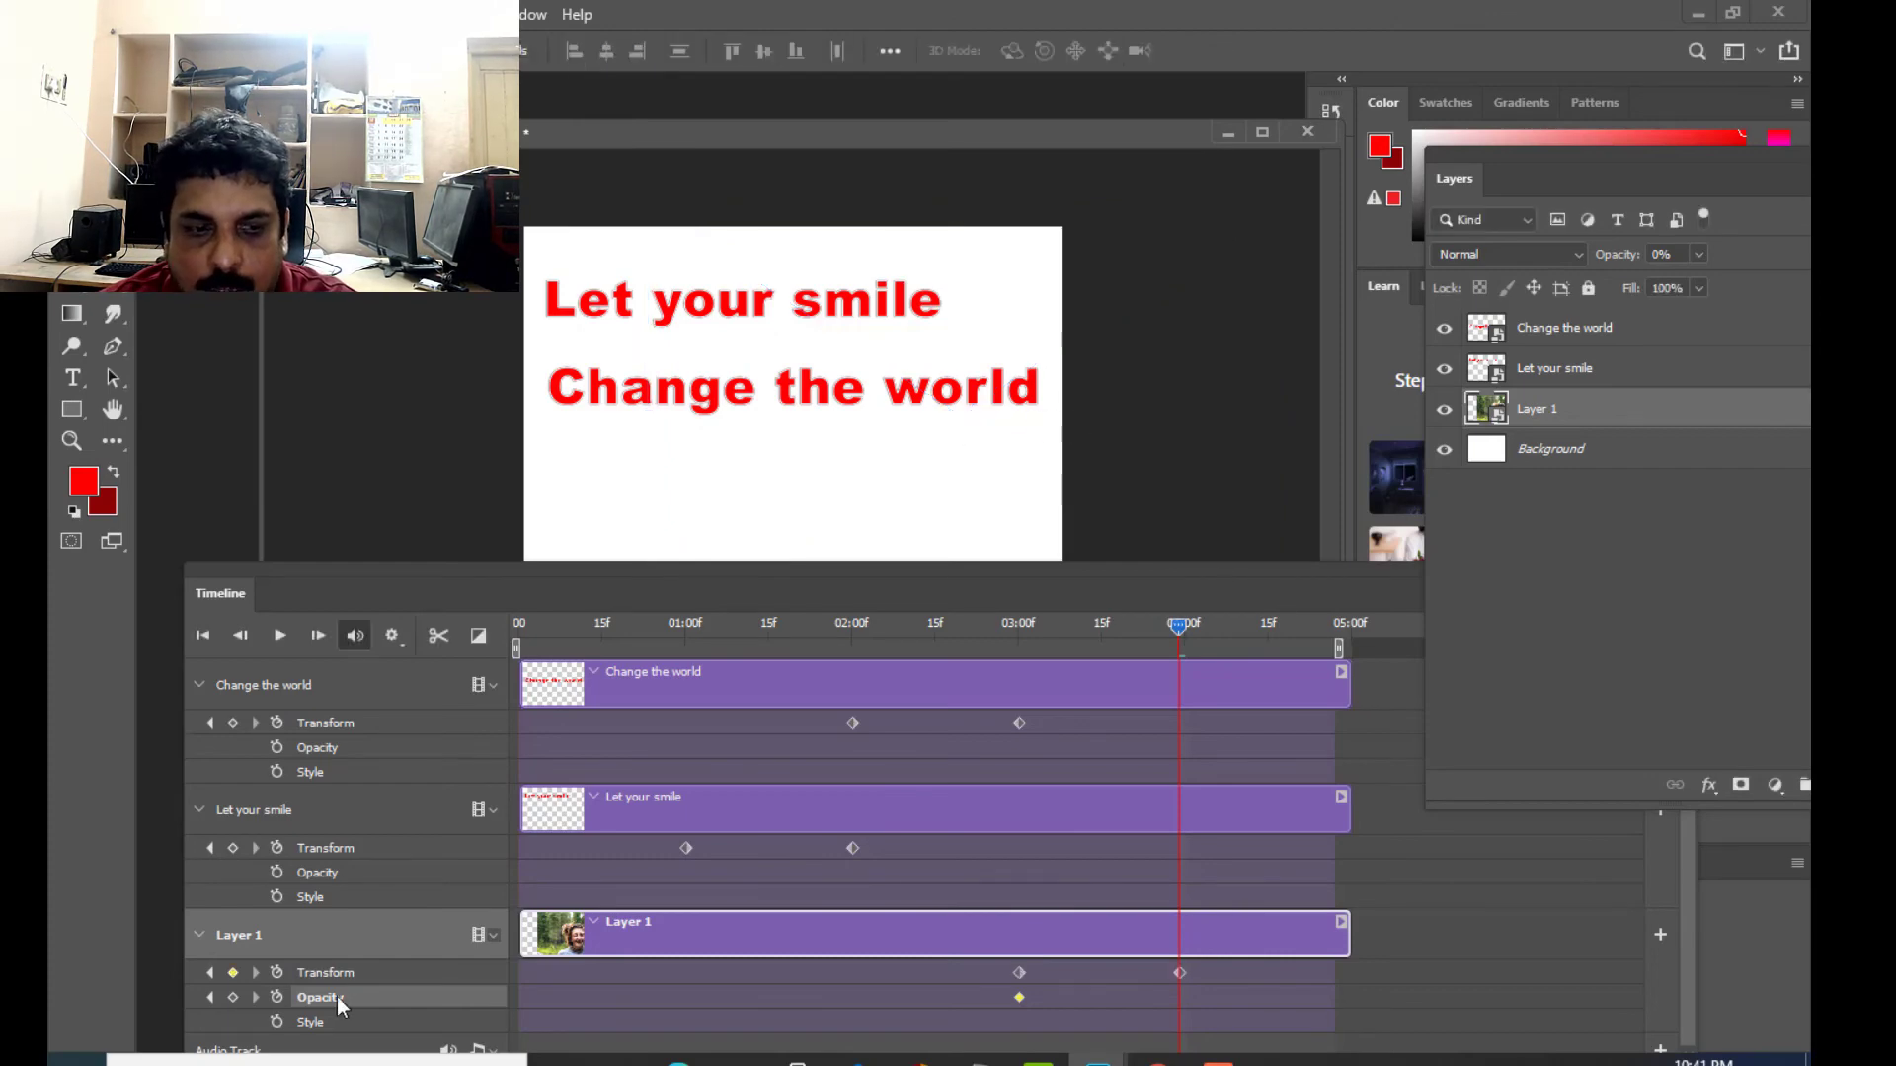
- Set Layer 1's opacity to 100% at about 04:00 and move the photo slightly further into the canvas
left_click(1699, 255)
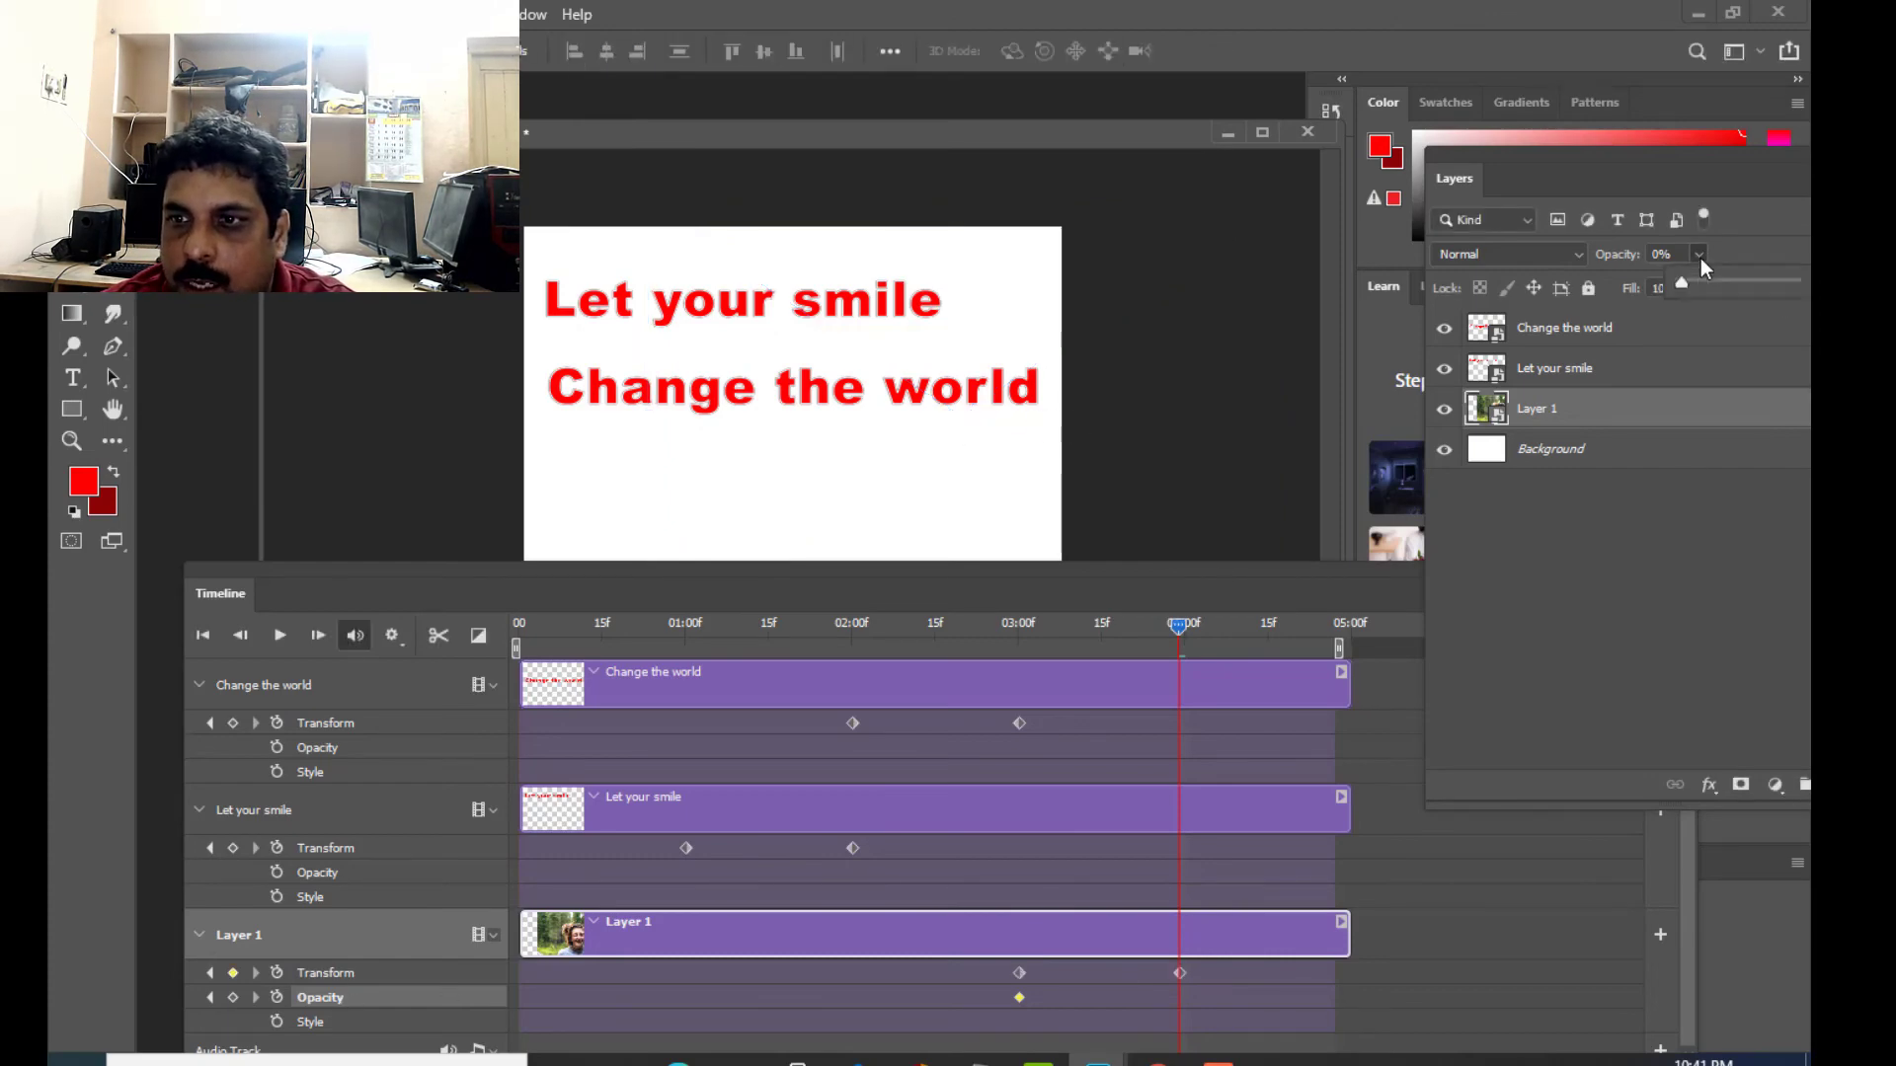
left_click_drag(1726, 278, 1753, 280)
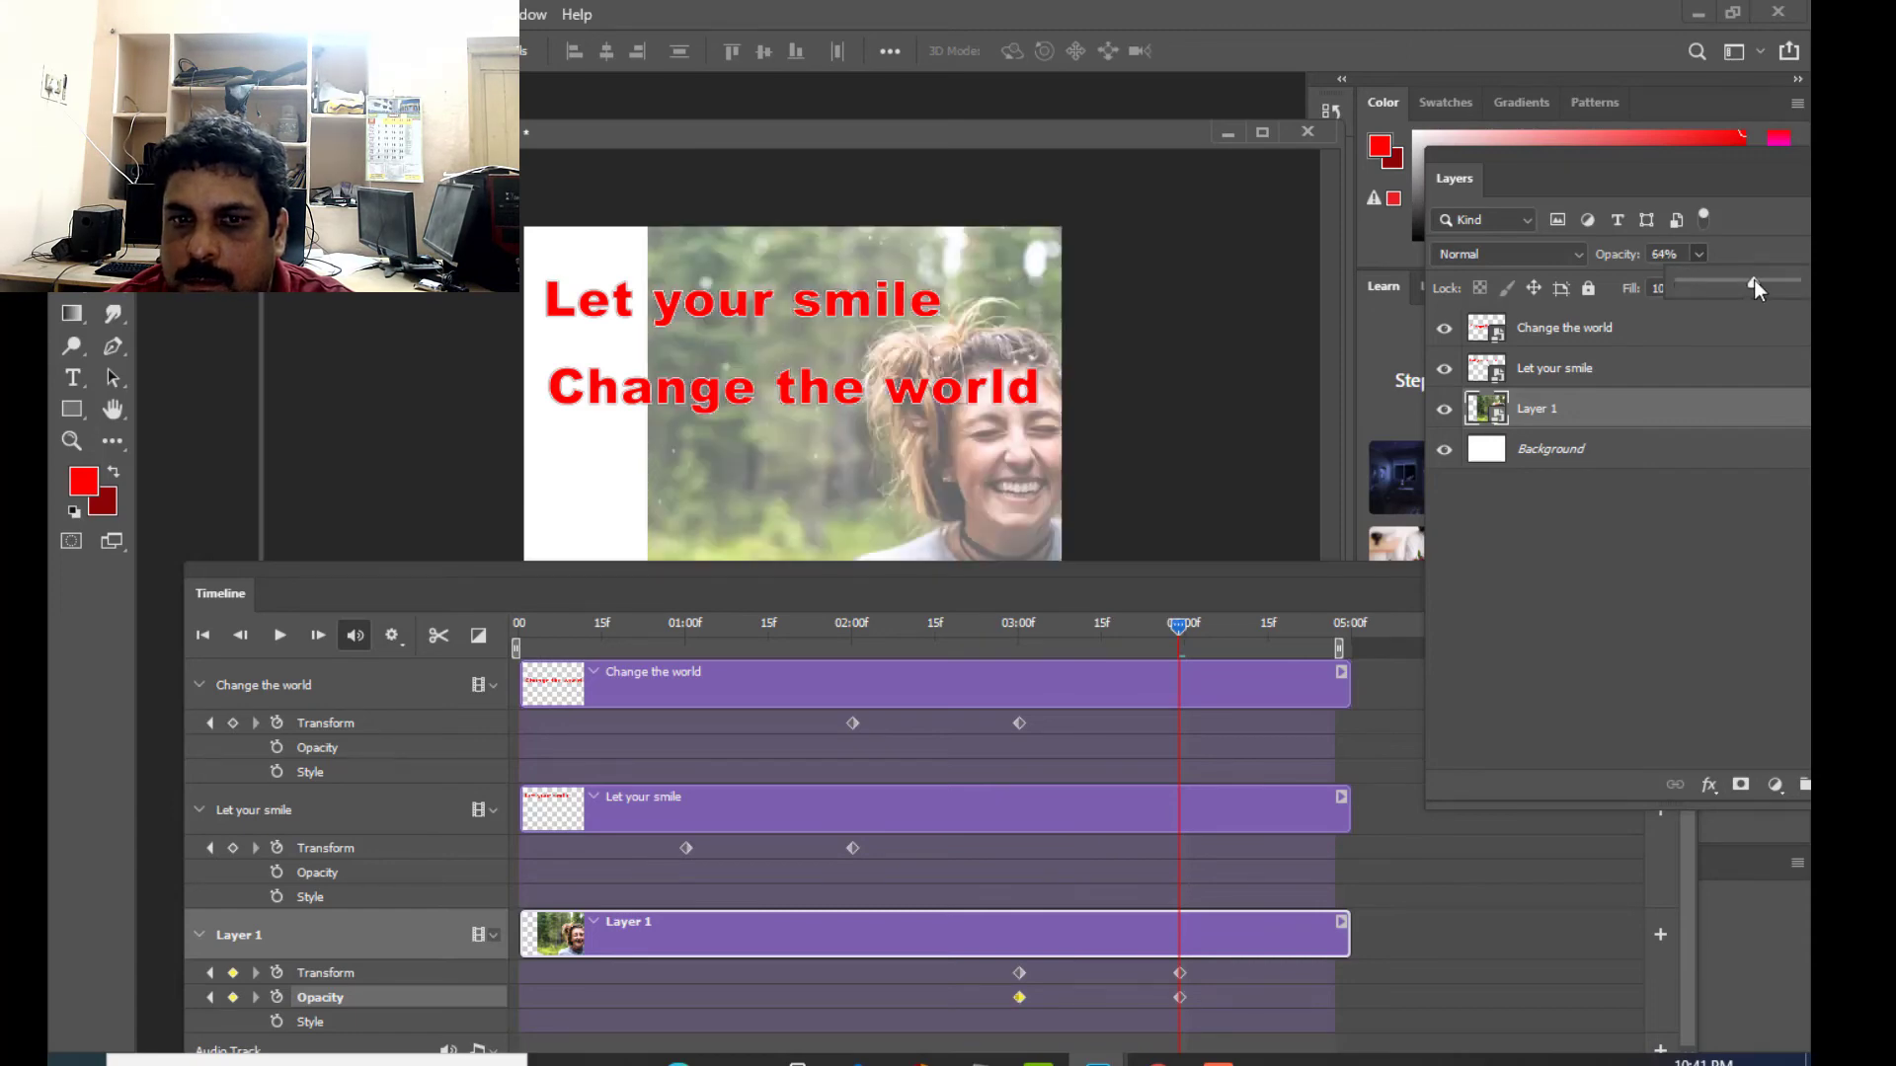
left_click_drag(1753, 281, 1773, 282)
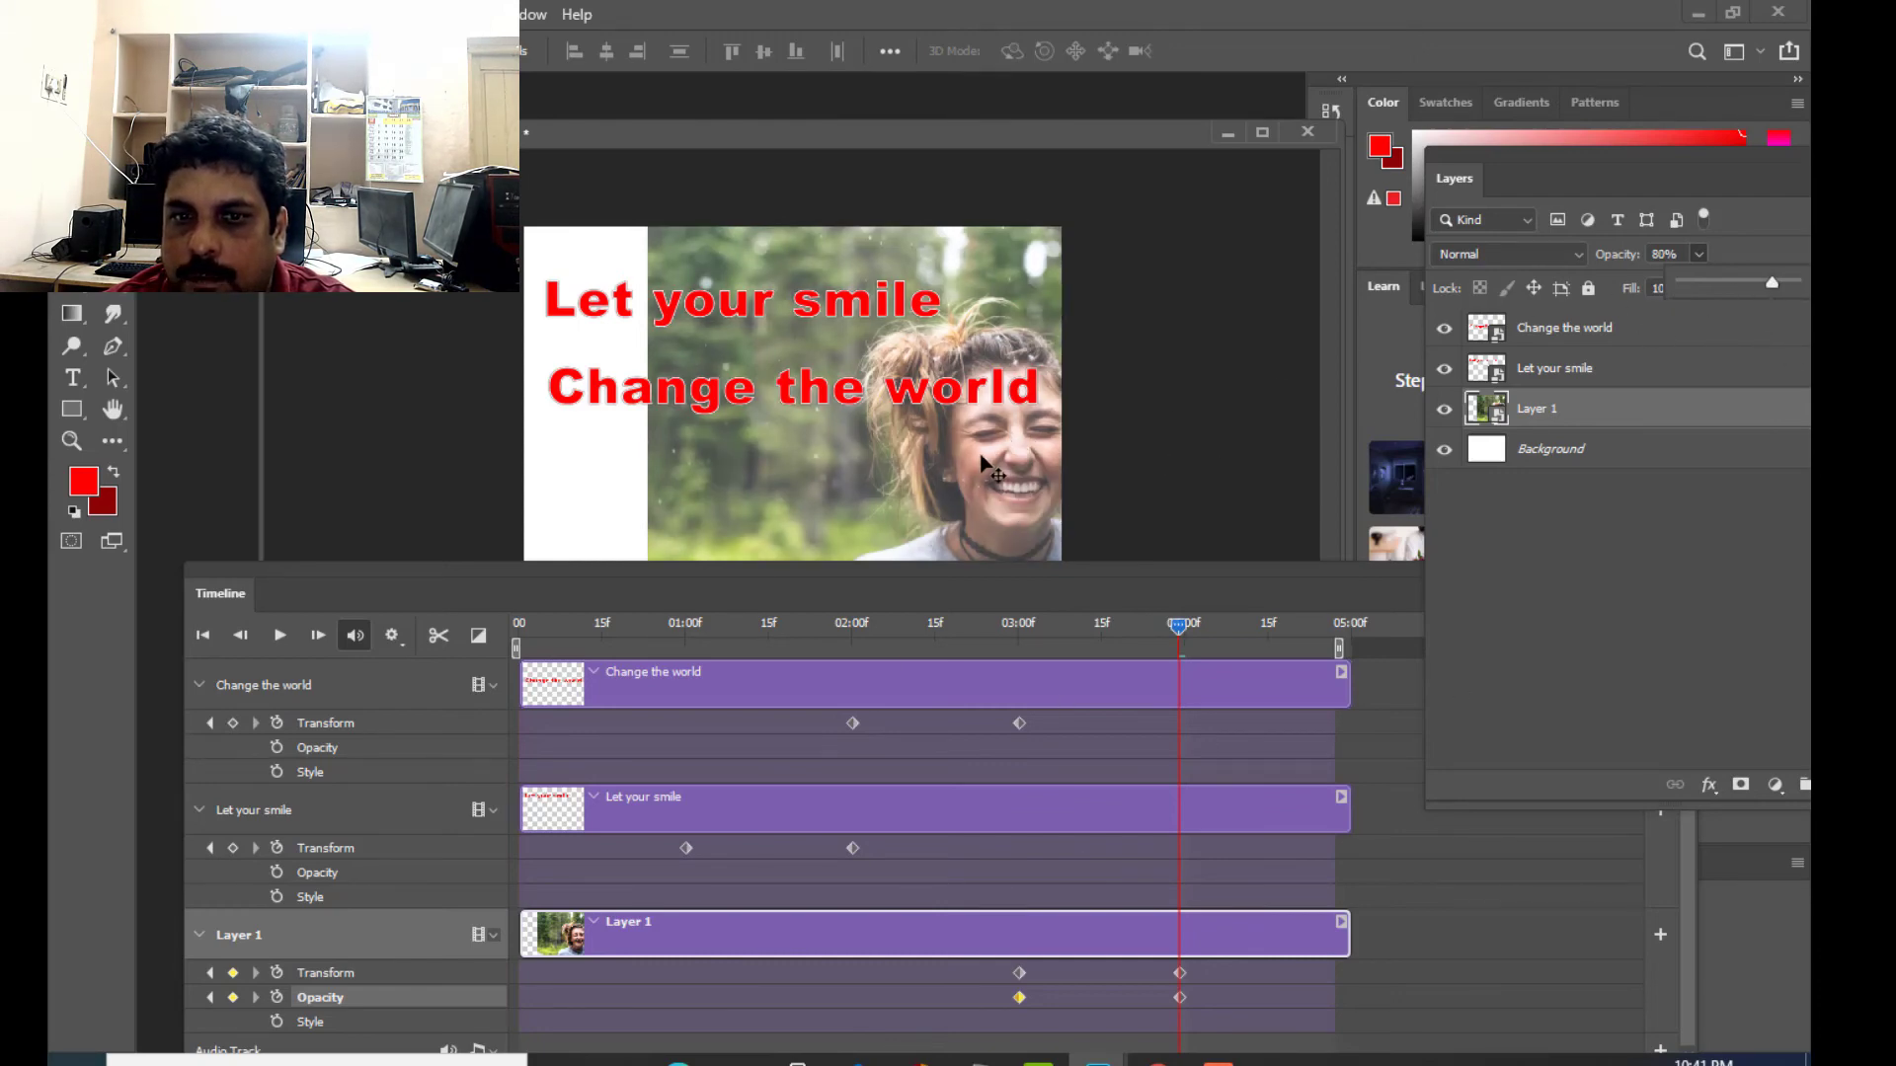
mouse_move(974, 464)
left_mouse_down()
mouse_move(938, 459)
mouse_move(999, 498)
mouse_move(982, 499)
left_mouse_up()
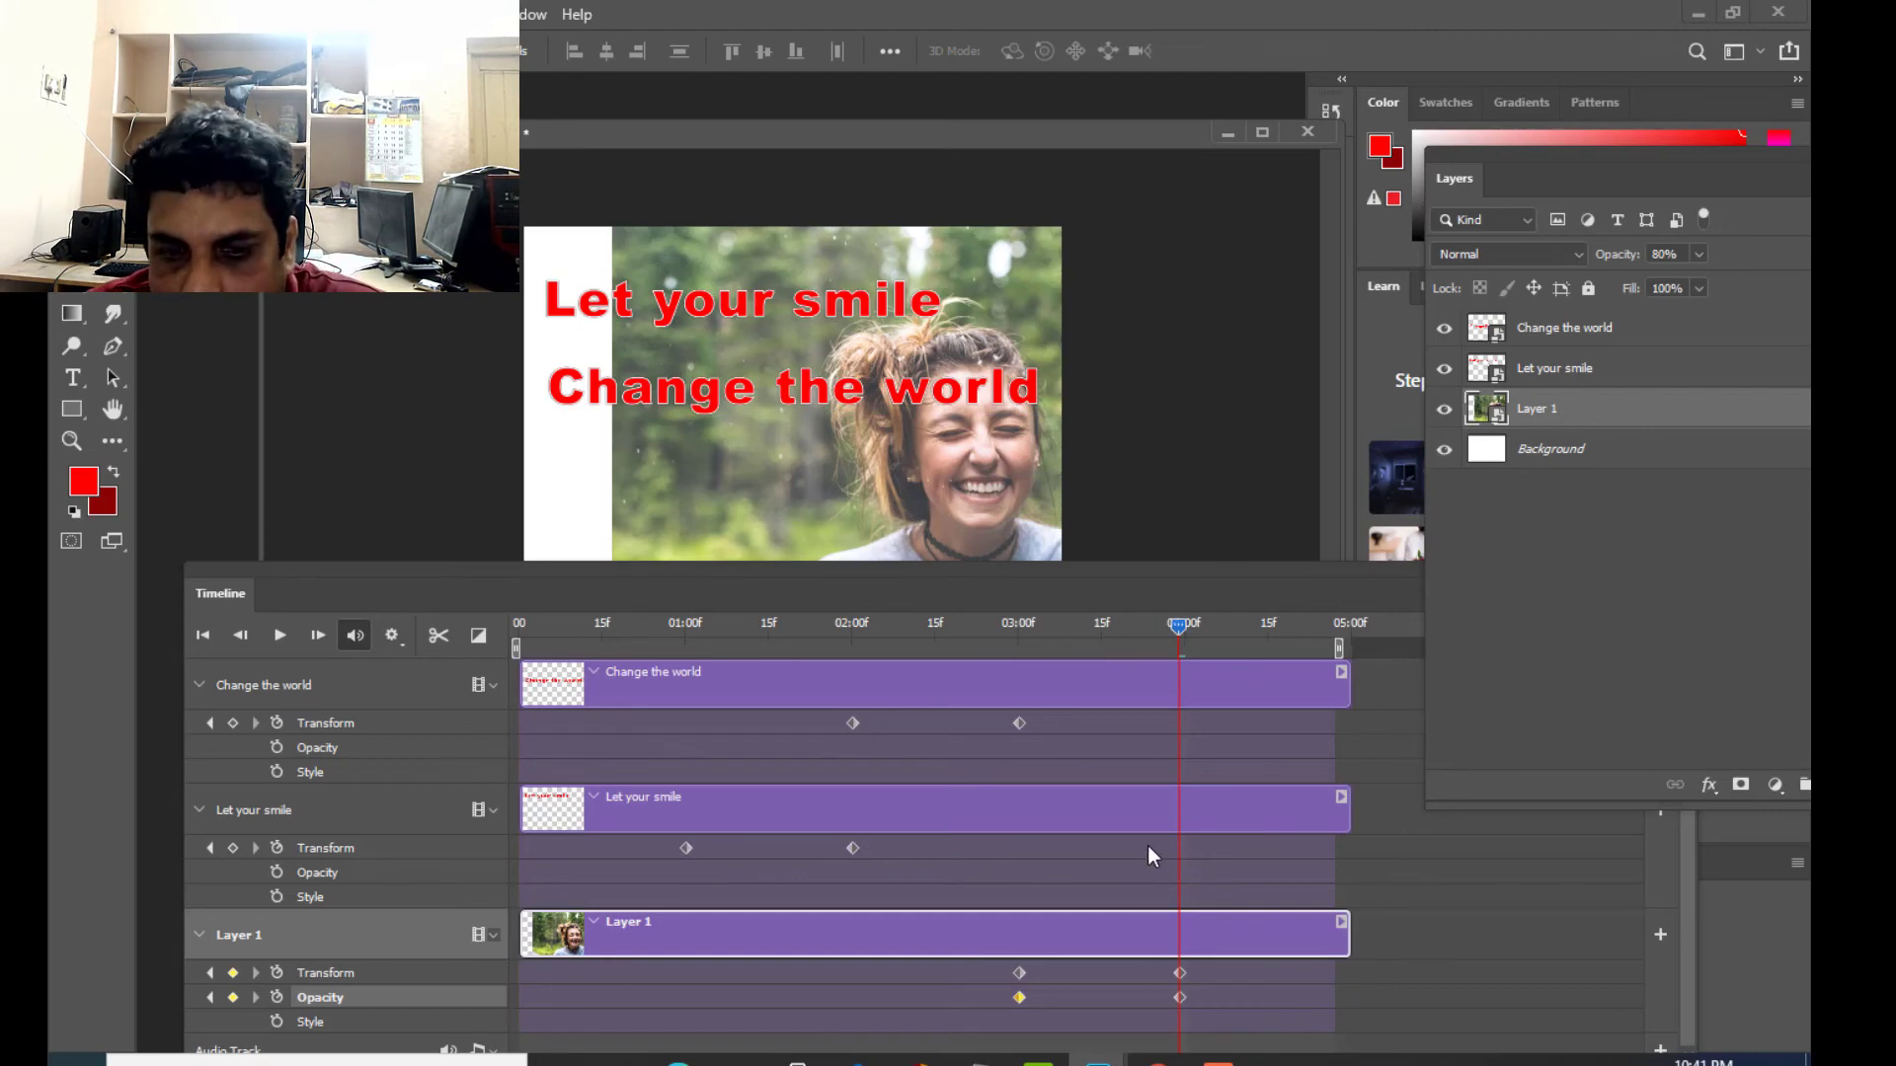
left_click_drag(1010, 567, 1023, 571)
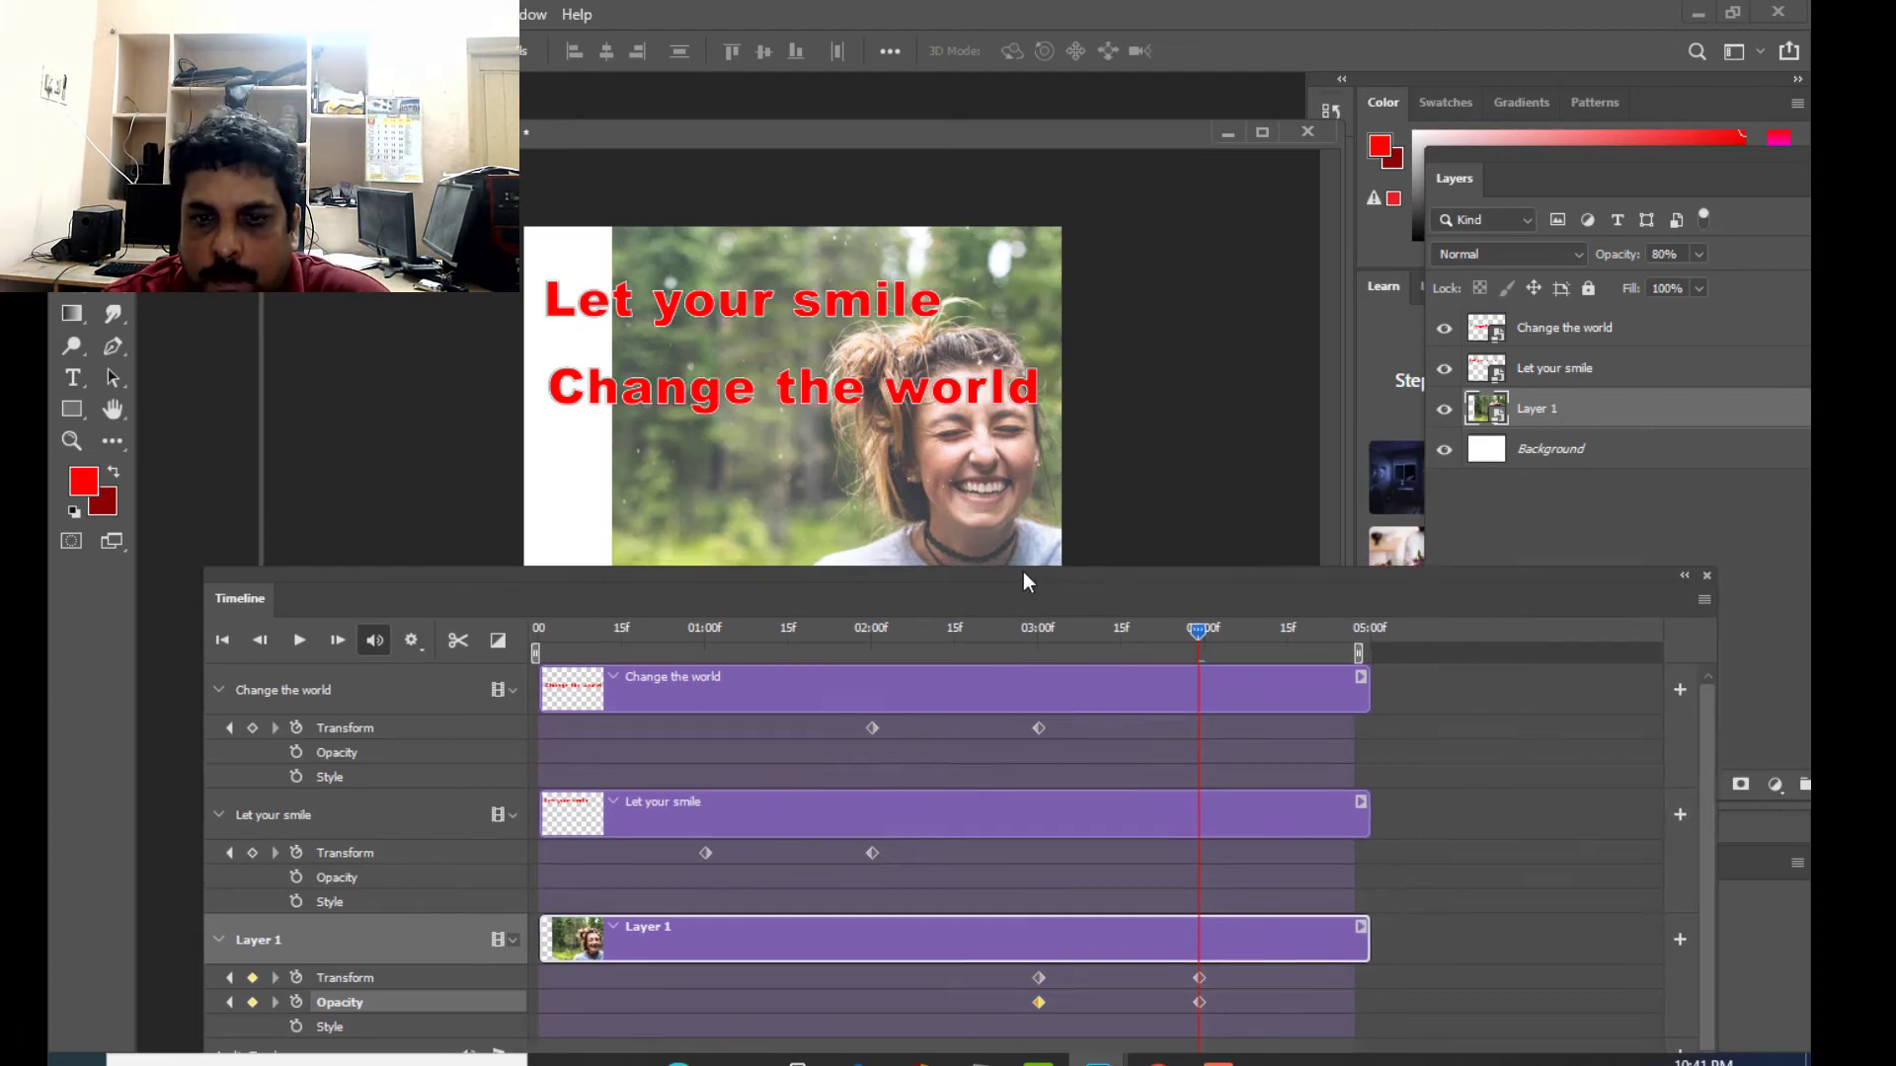
left_click(1699, 254)
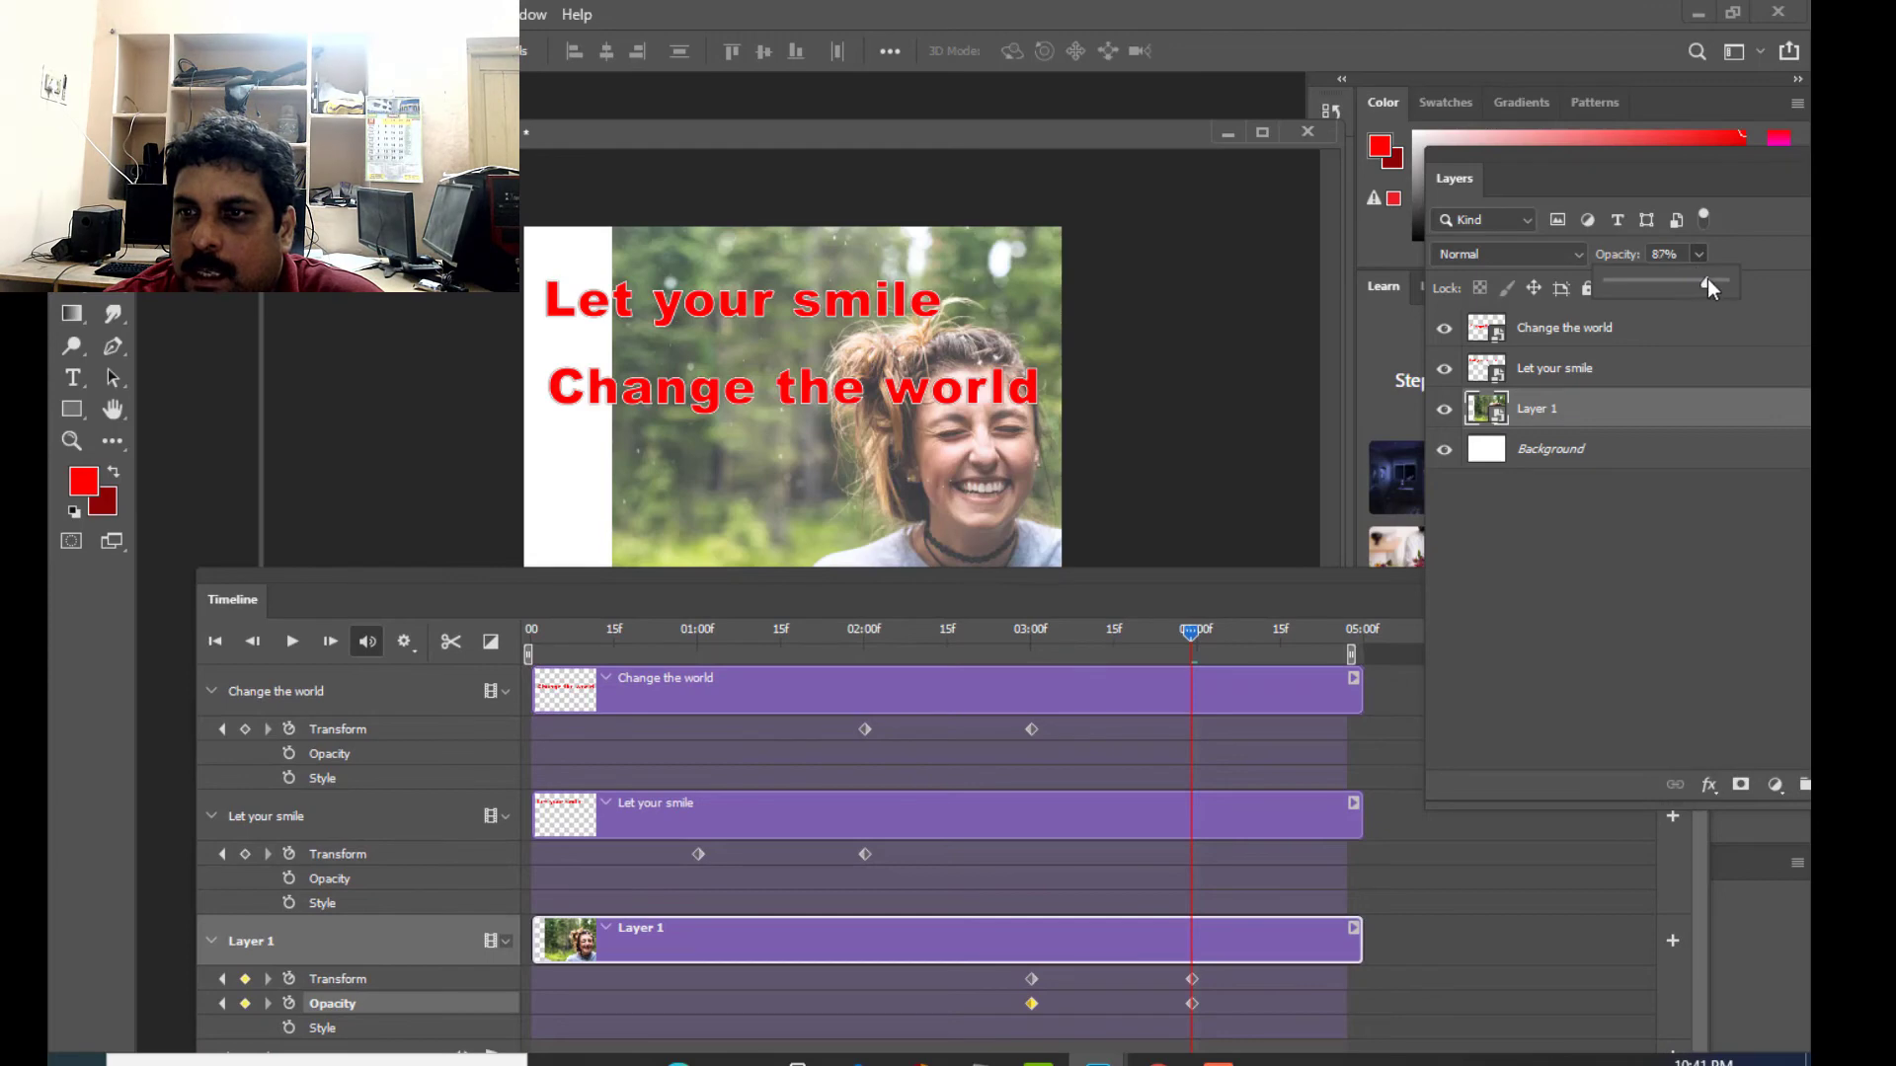
left_click_drag(1707, 281, 1763, 294)
left_click(1779, 204)
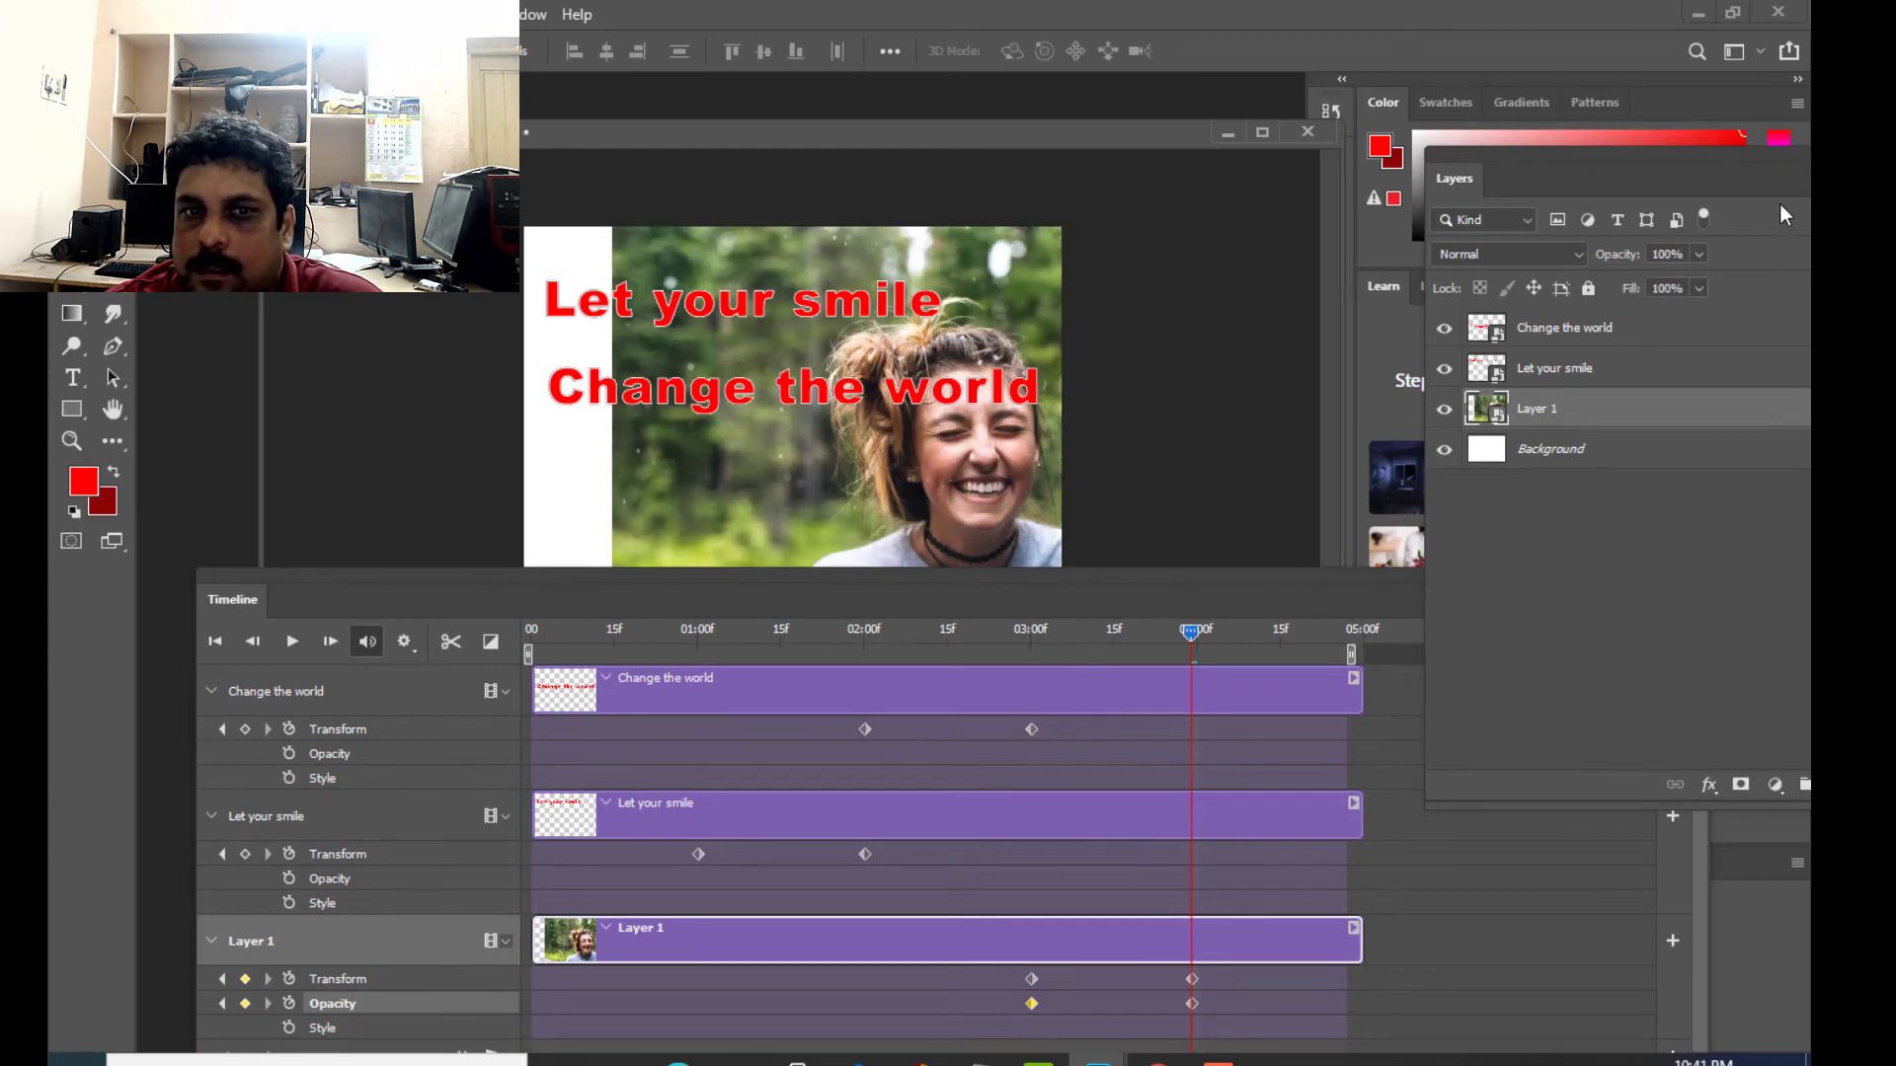
- Play the animation from 0:00 to preview the photo sliding and fading in after the two texts
left_click_drag(969, 570, 1141, 672)
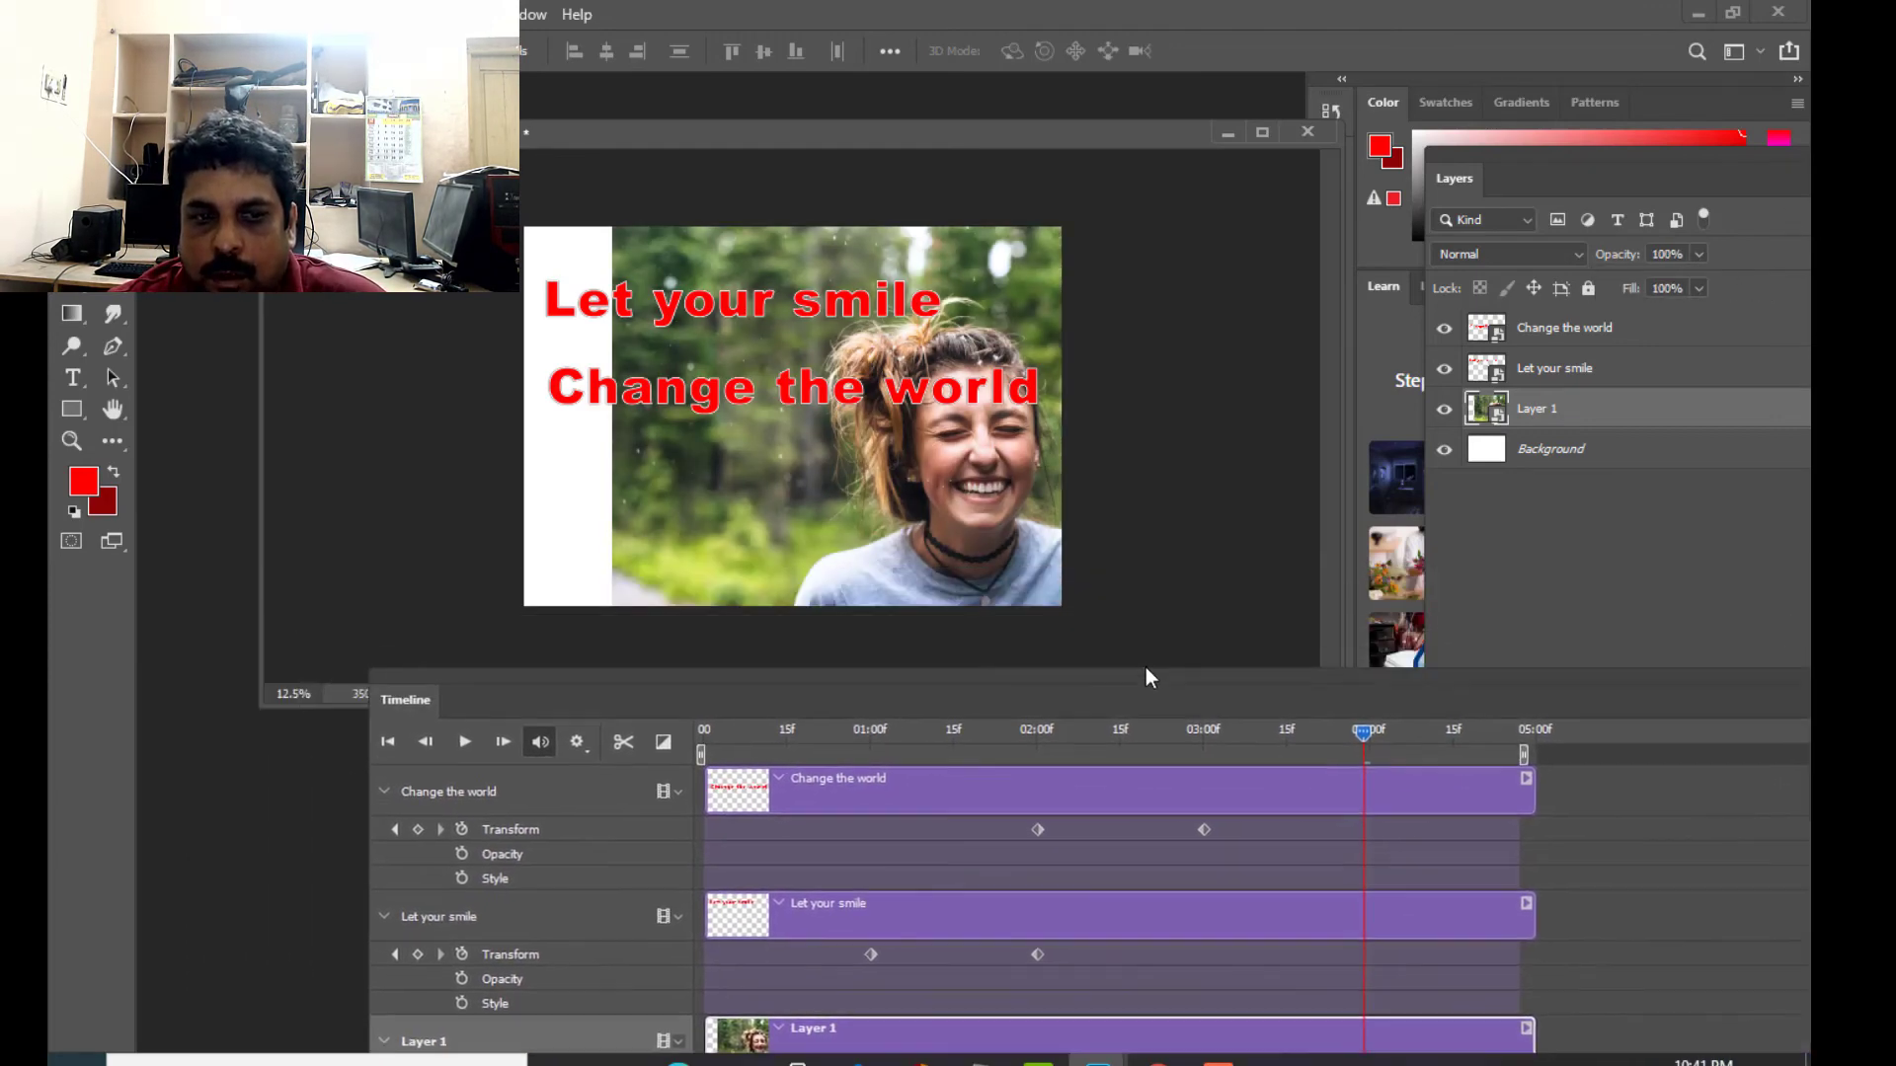
left_click(711, 729)
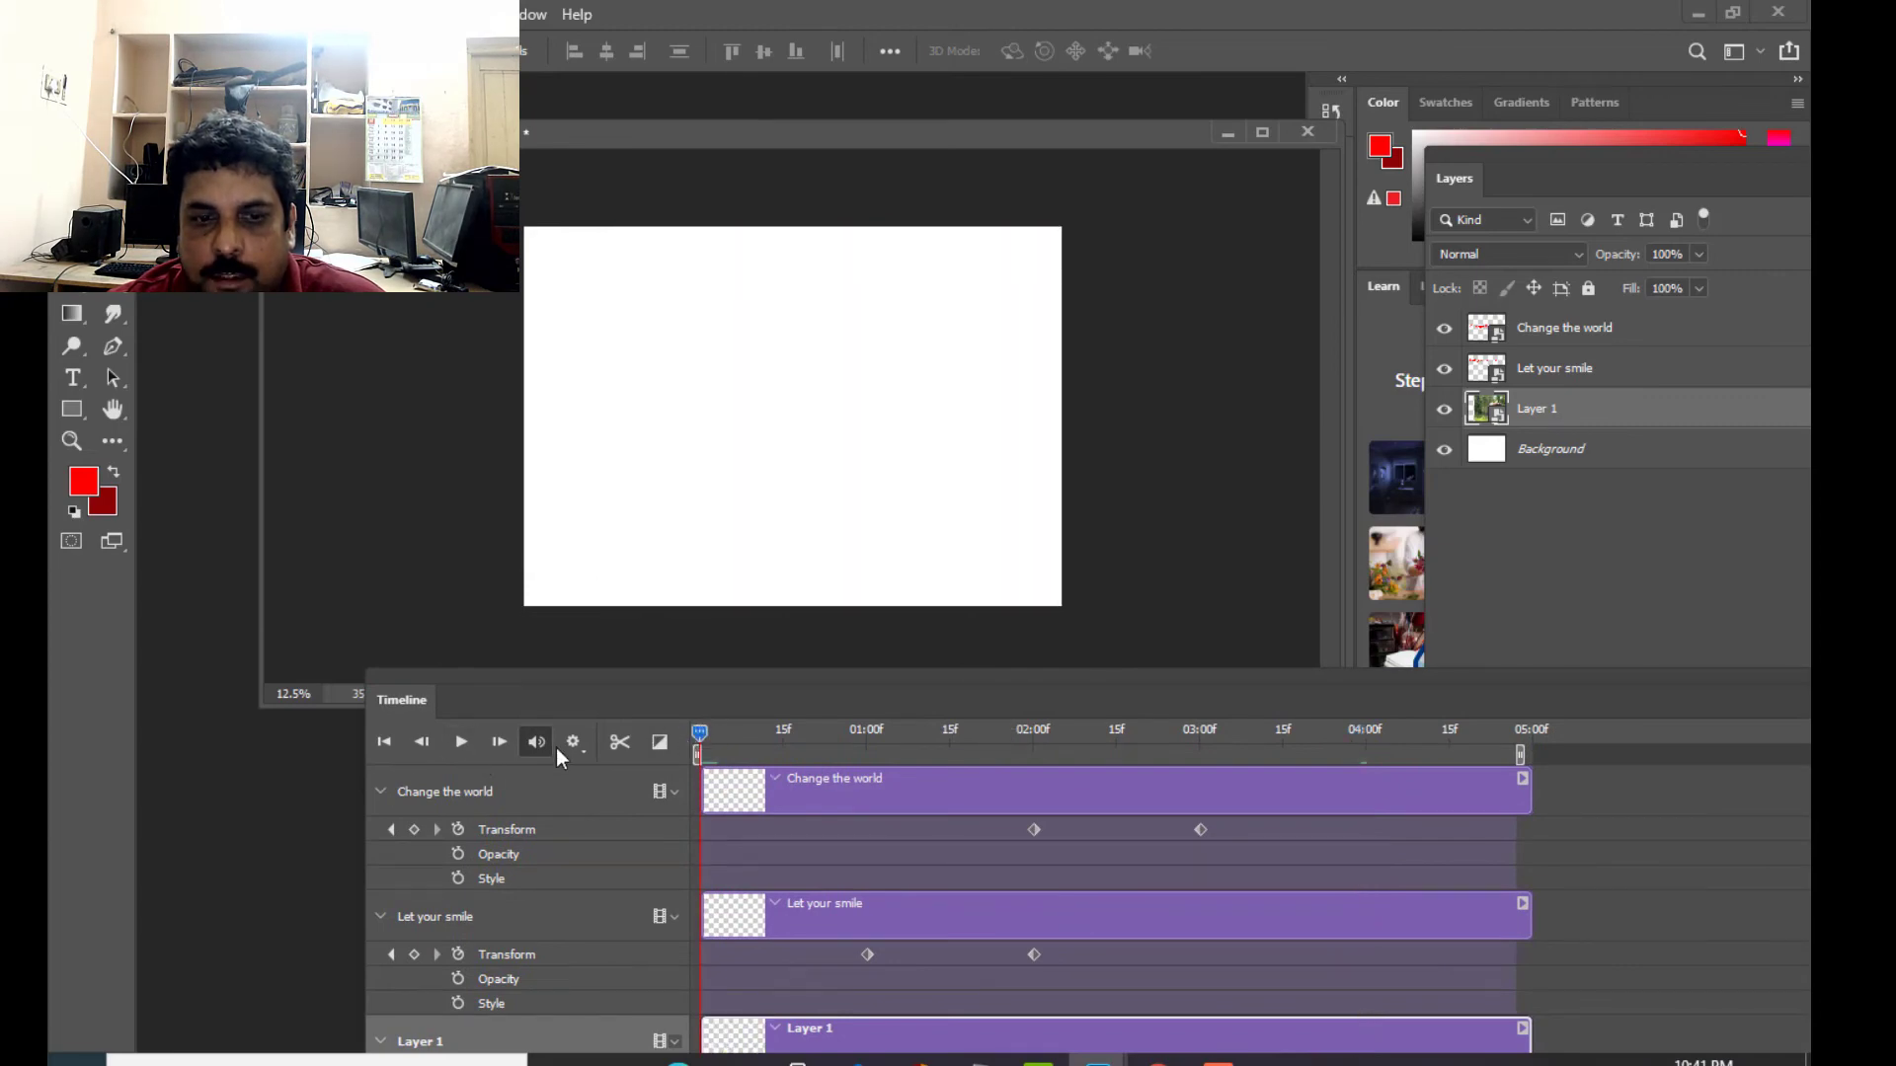
left_click(461, 752)
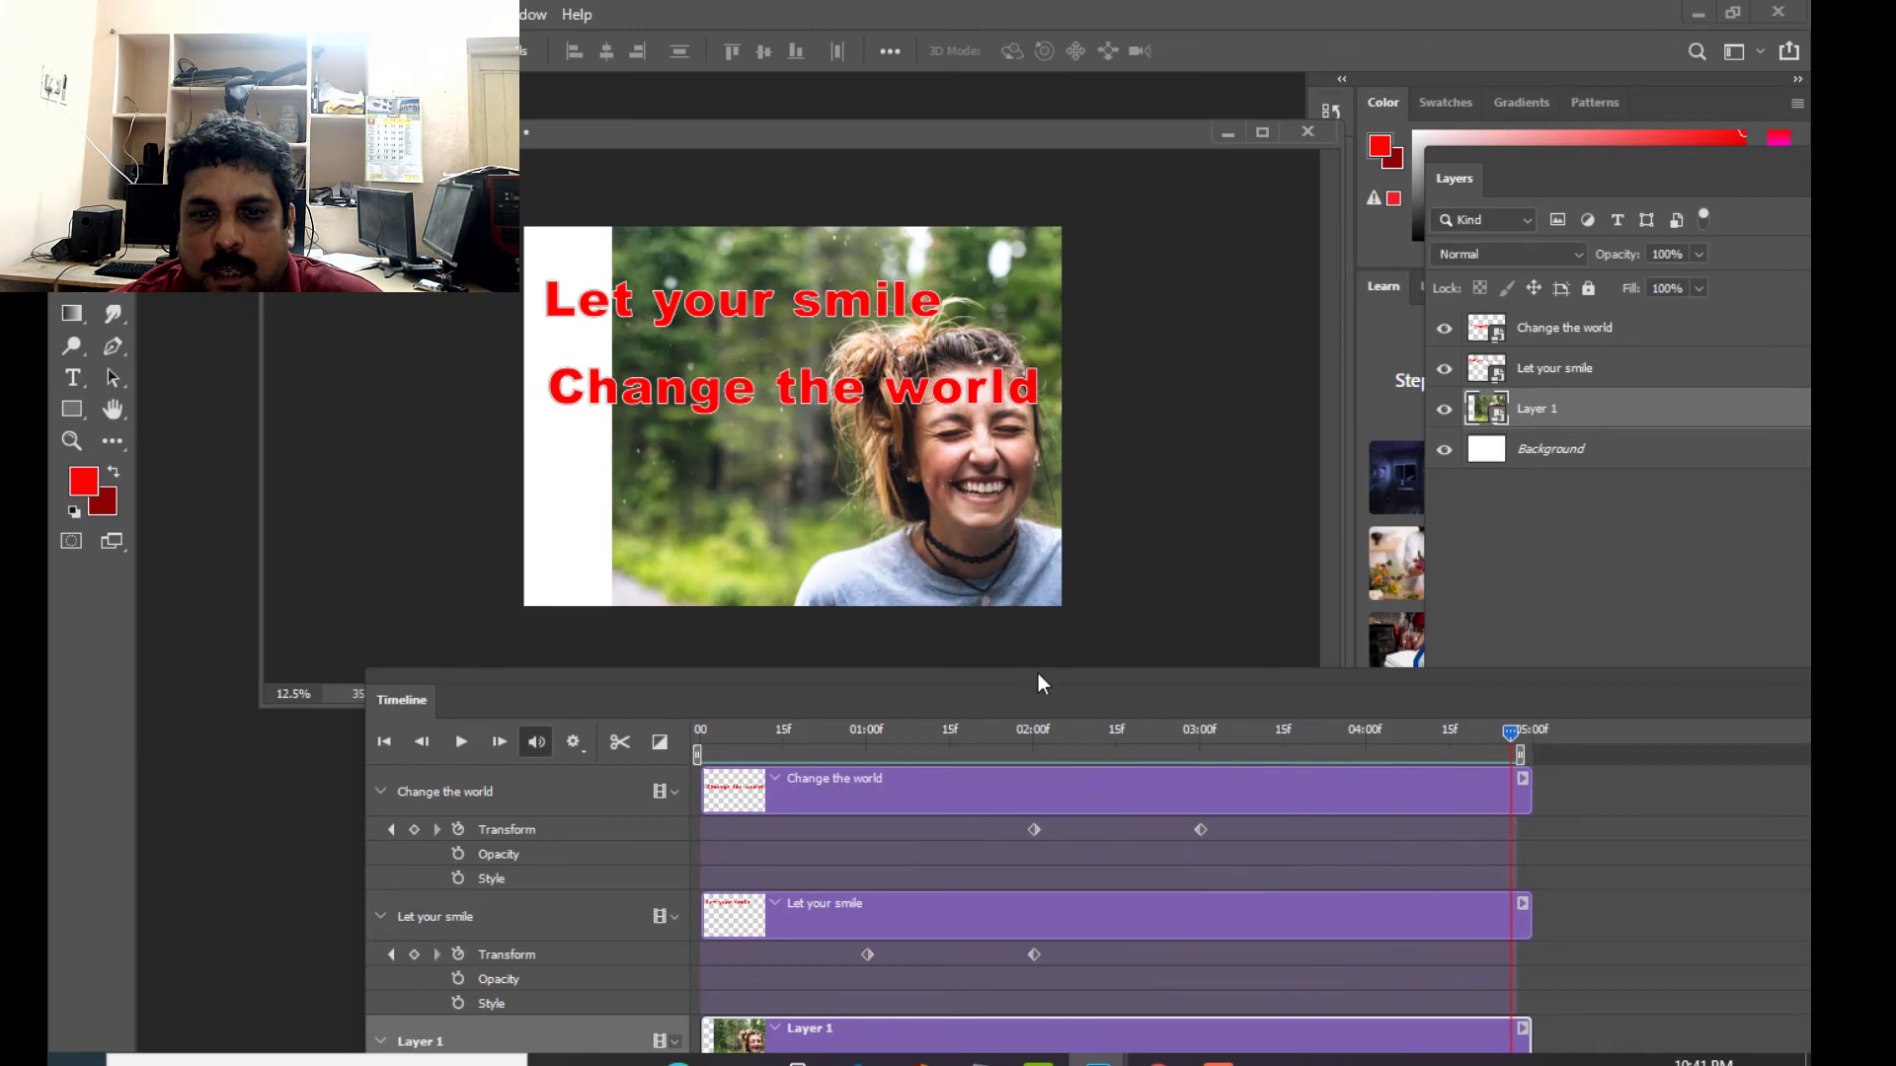
- Trim Layer 1's clip to start just before its 03:00 keyframes and end at the work area's end
left_click_drag(1039, 674, 1035, 529)
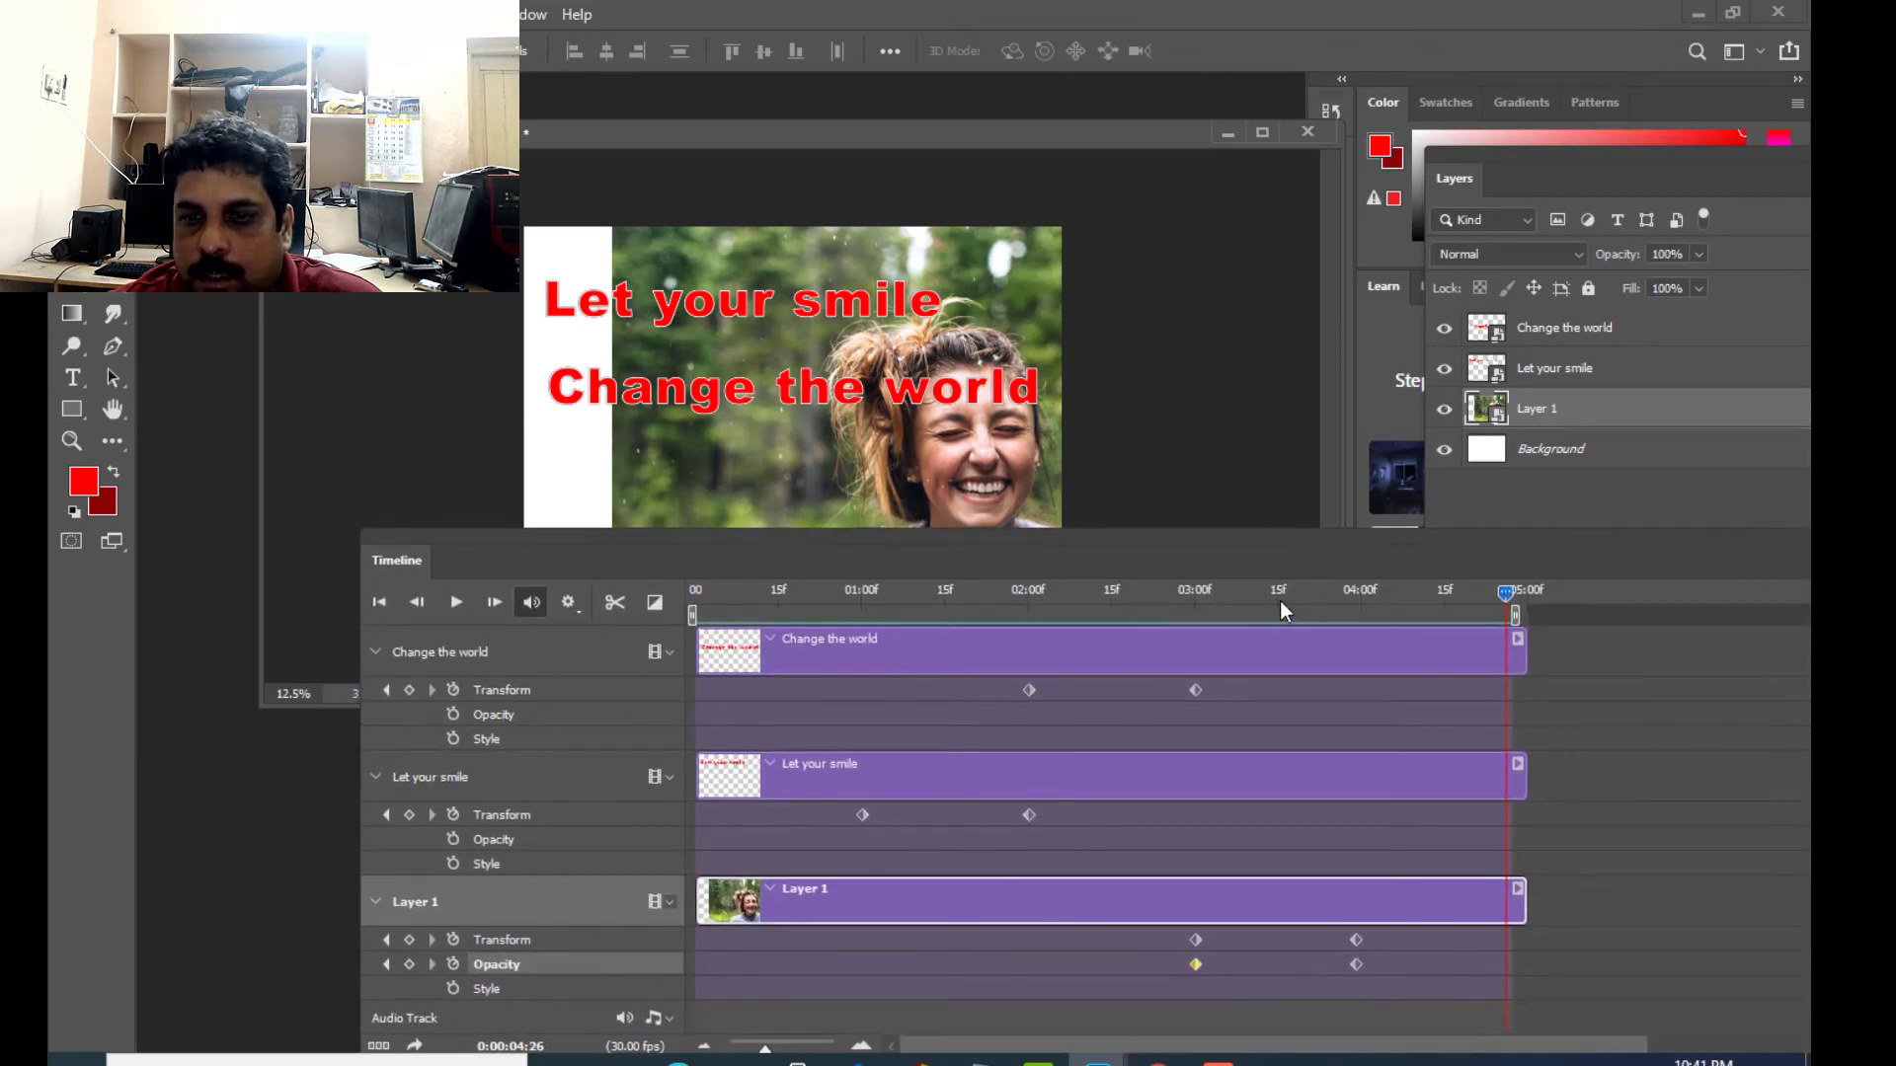
left_click_drag(1499, 592, 1195, 682)
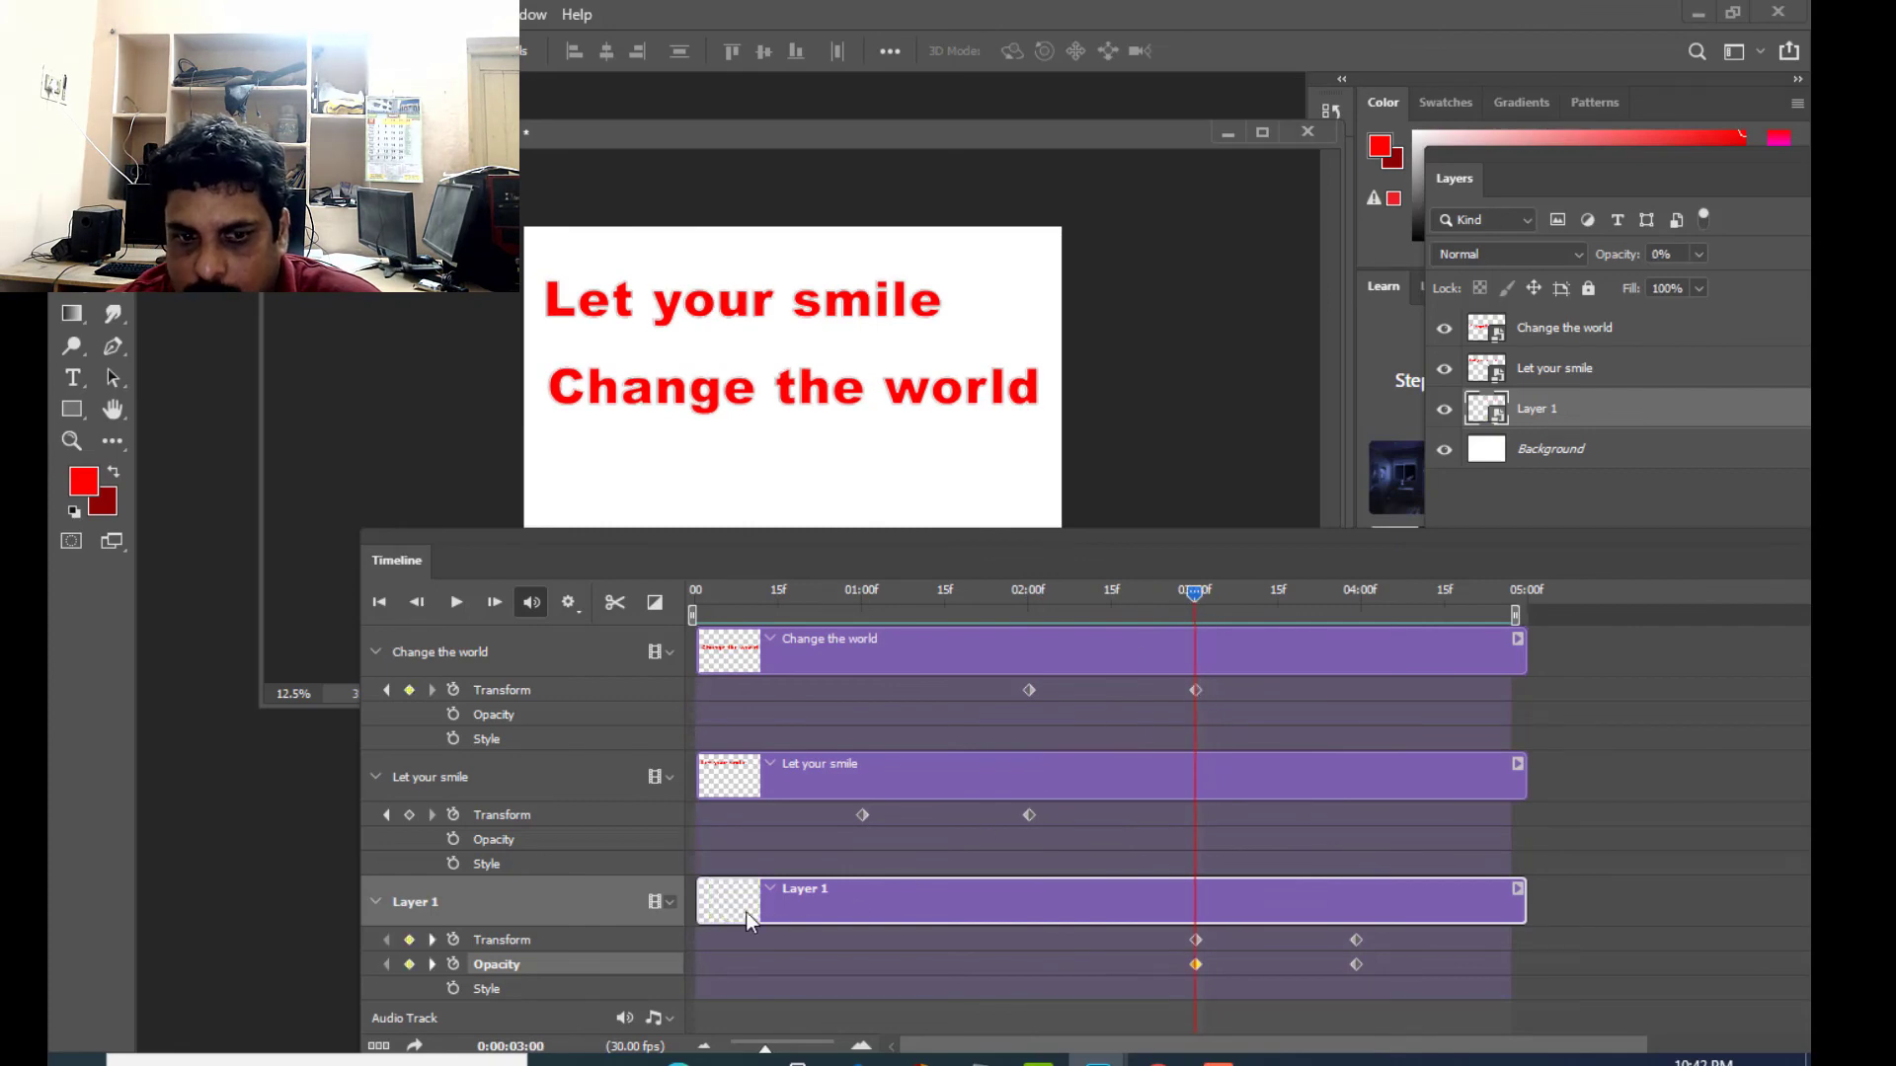
left_click_drag(695, 910, 1162, 906)
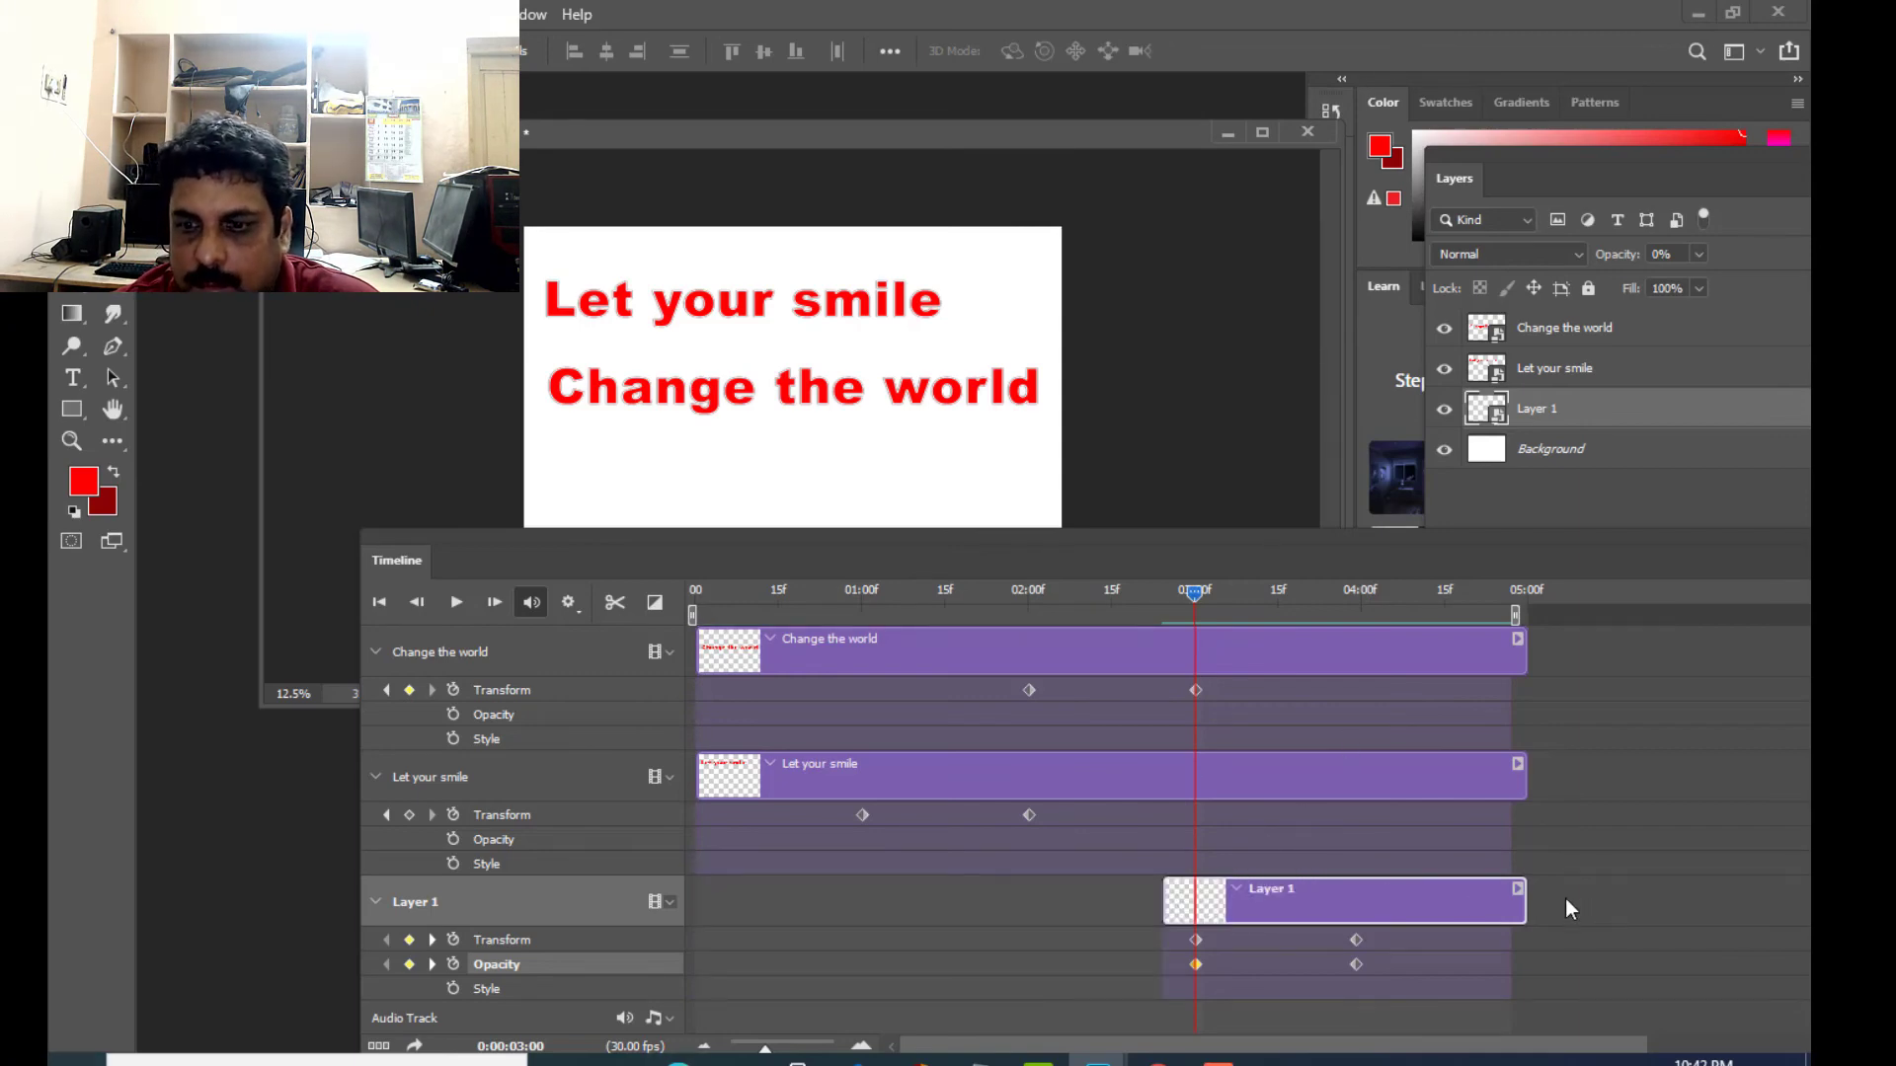
left_click_drag(1528, 903, 1501, 901)
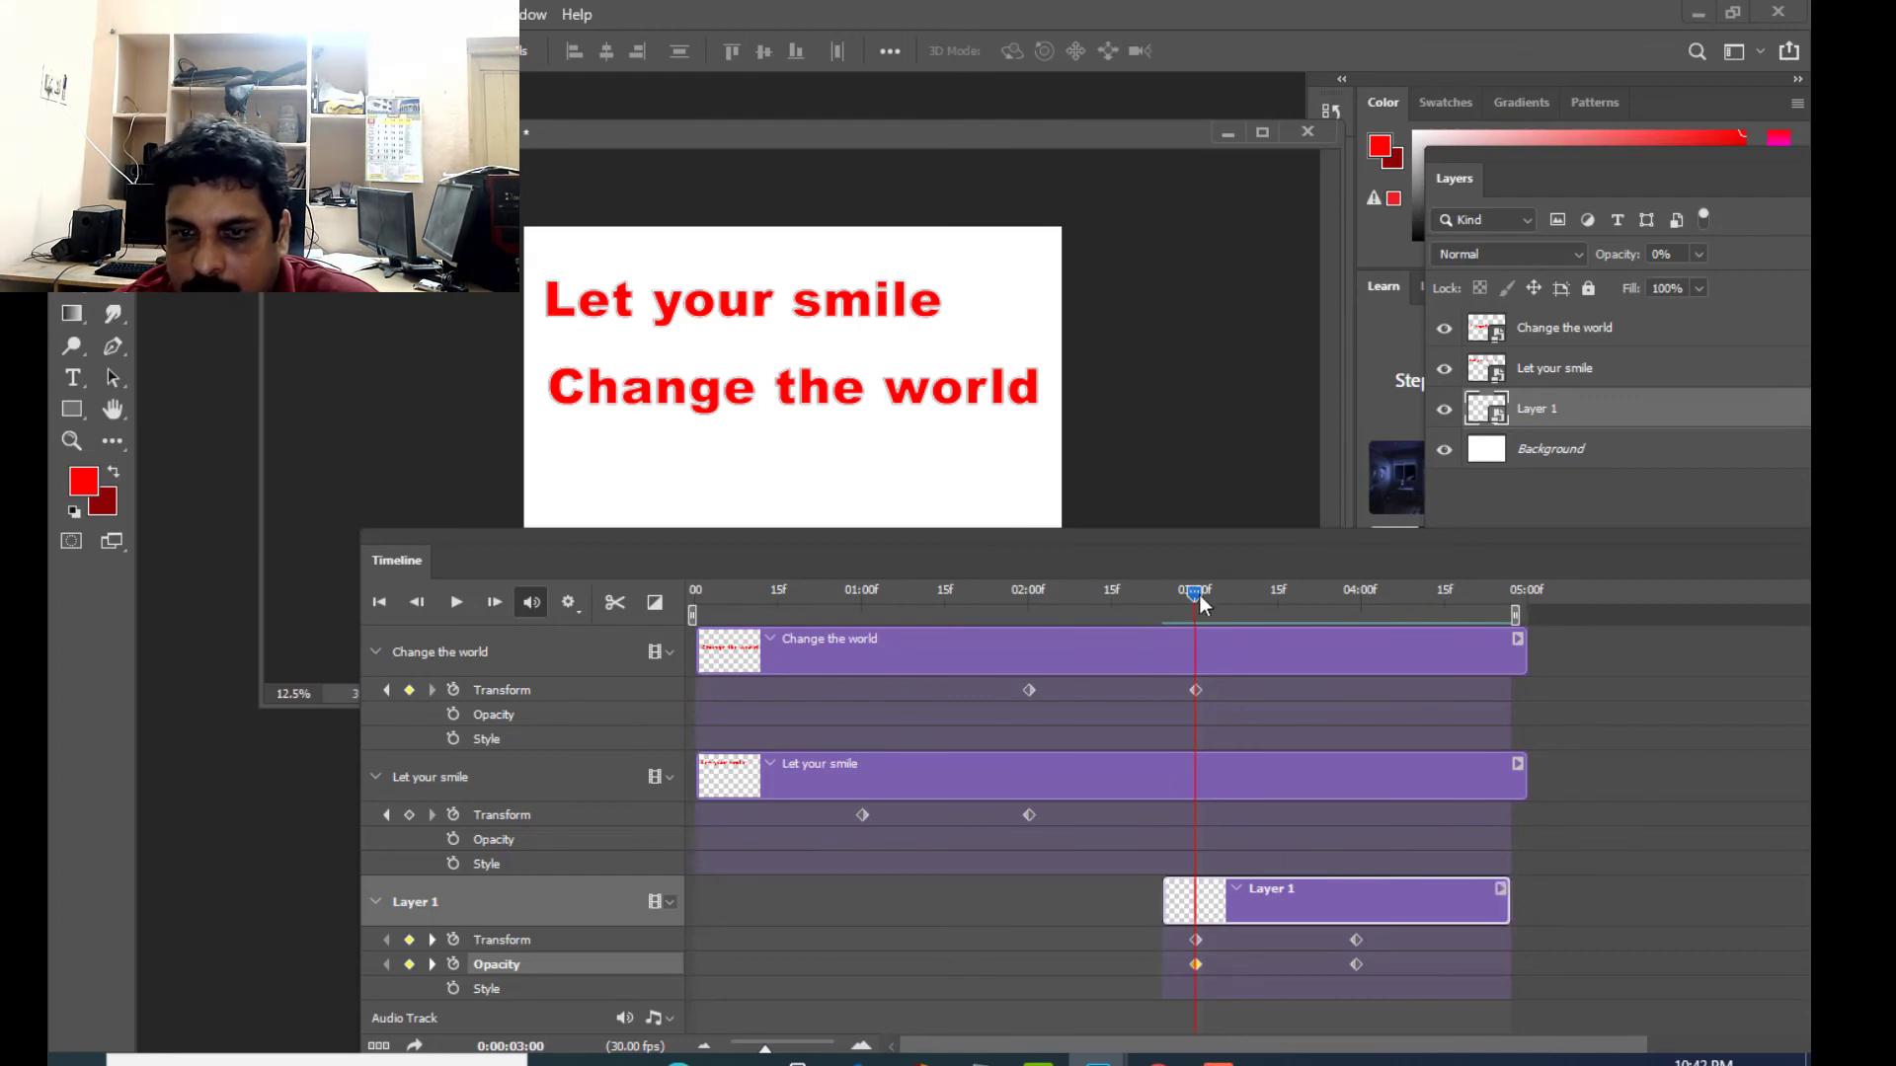
- Scrub through the photo's entrance and add a Layer 1 Opacity keyframe of 0% at 03:10
left_click_drag(1181, 595, 1141, 598)
left_click_drag(1179, 605, 1273, 688)
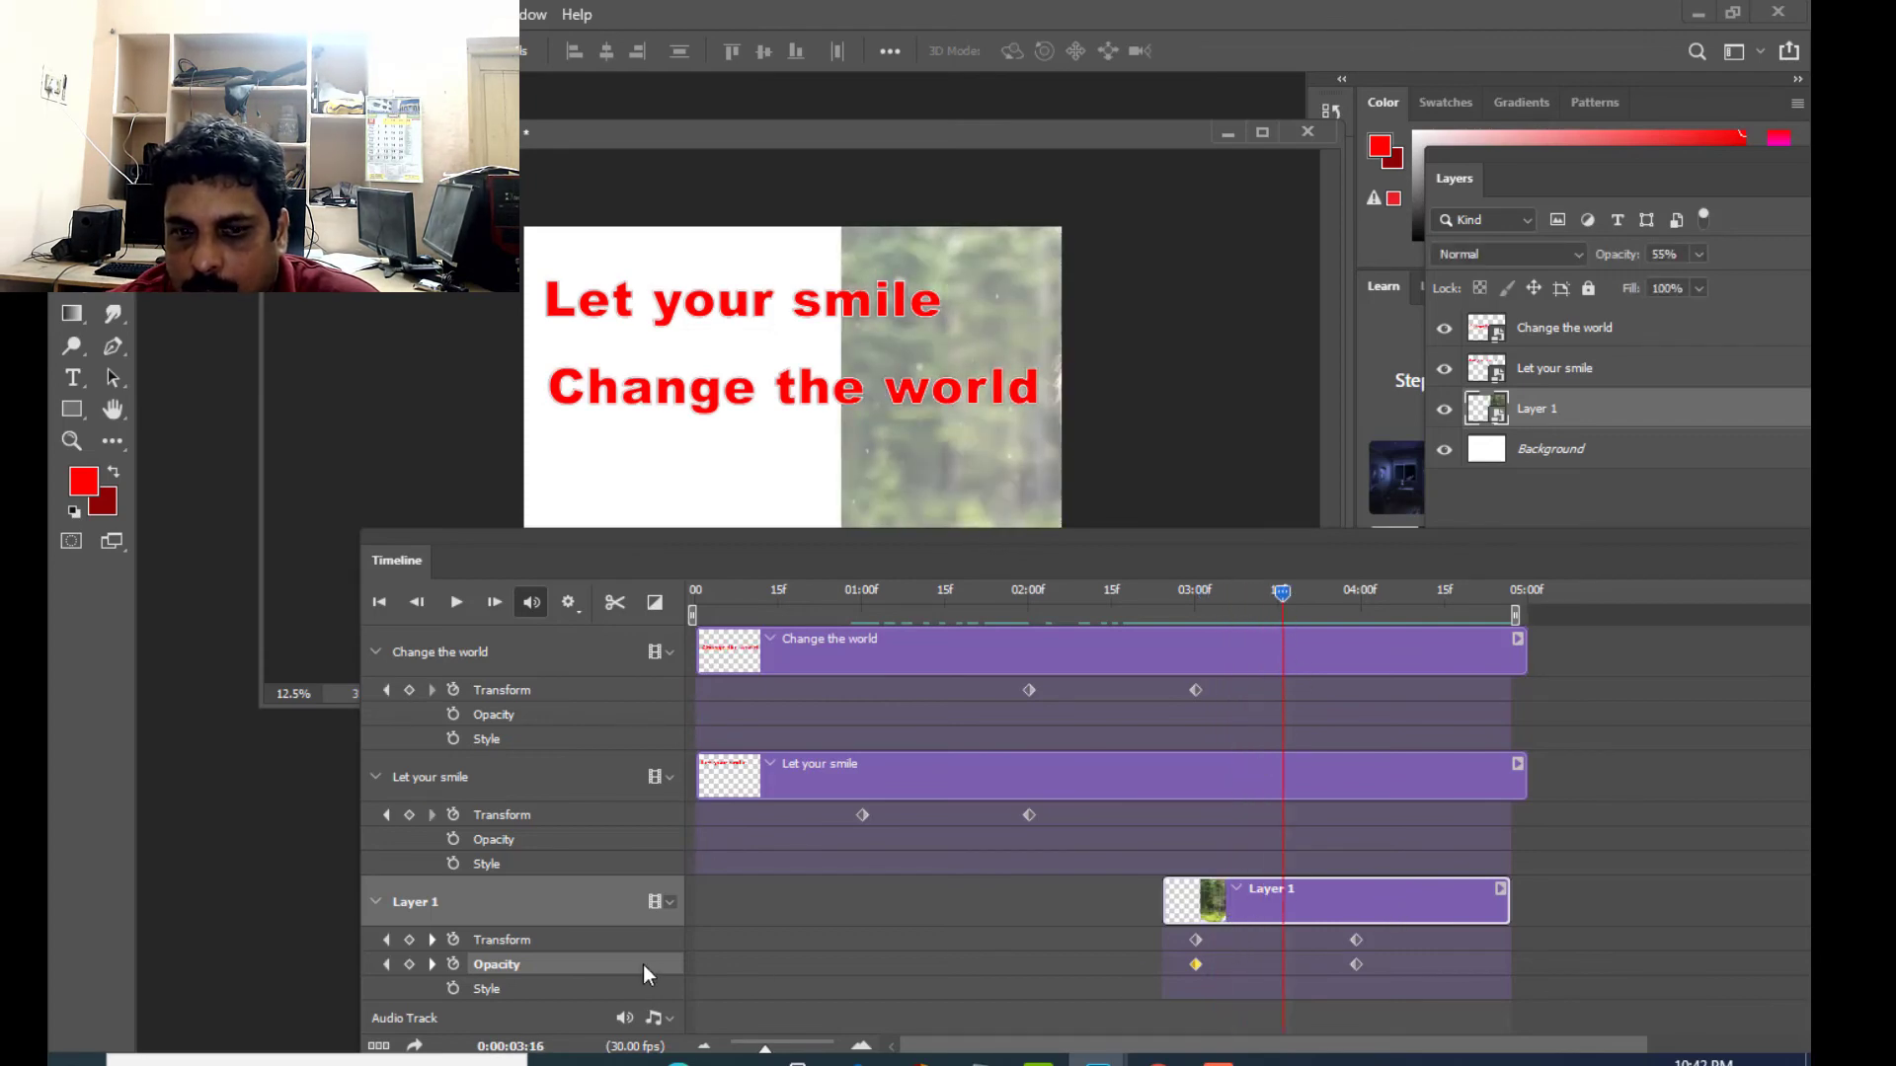
left_click_drag(954, 541, 918, 542)
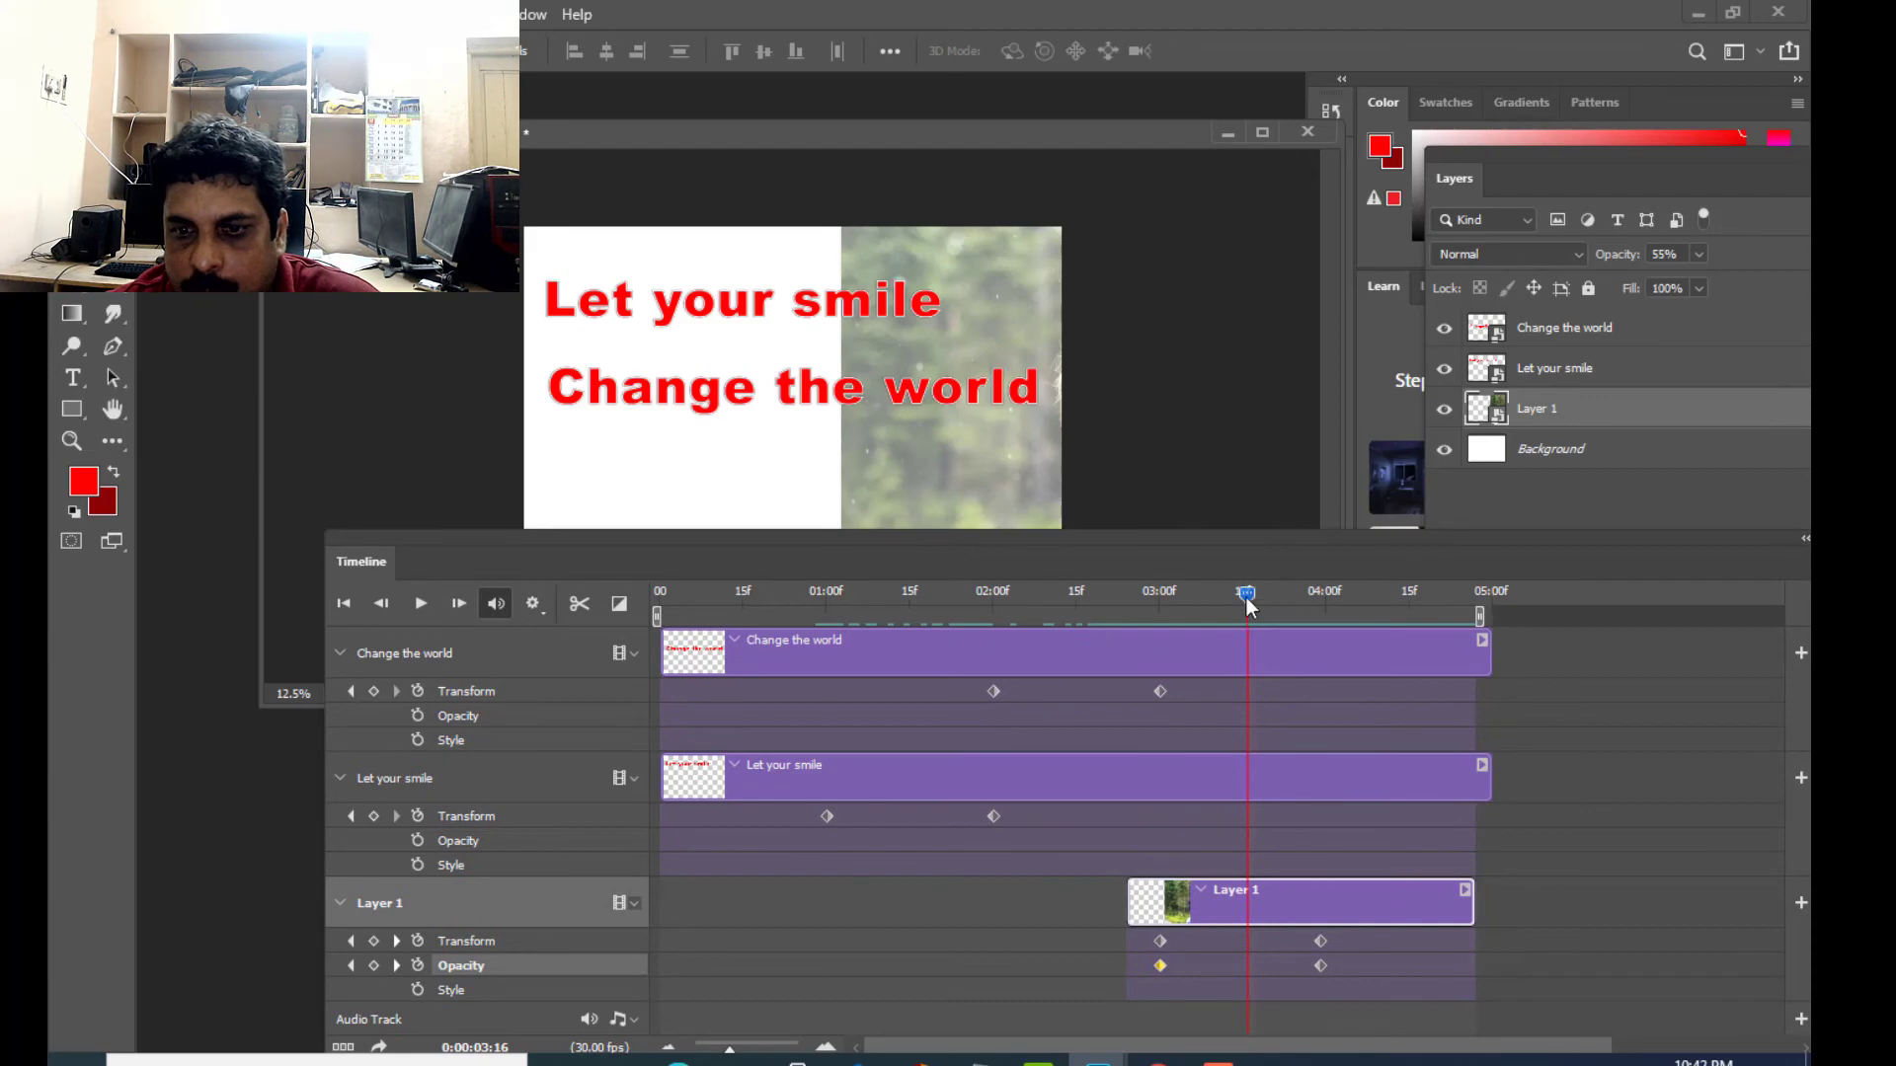
left_click_drag(1248, 604, 1212, 595)
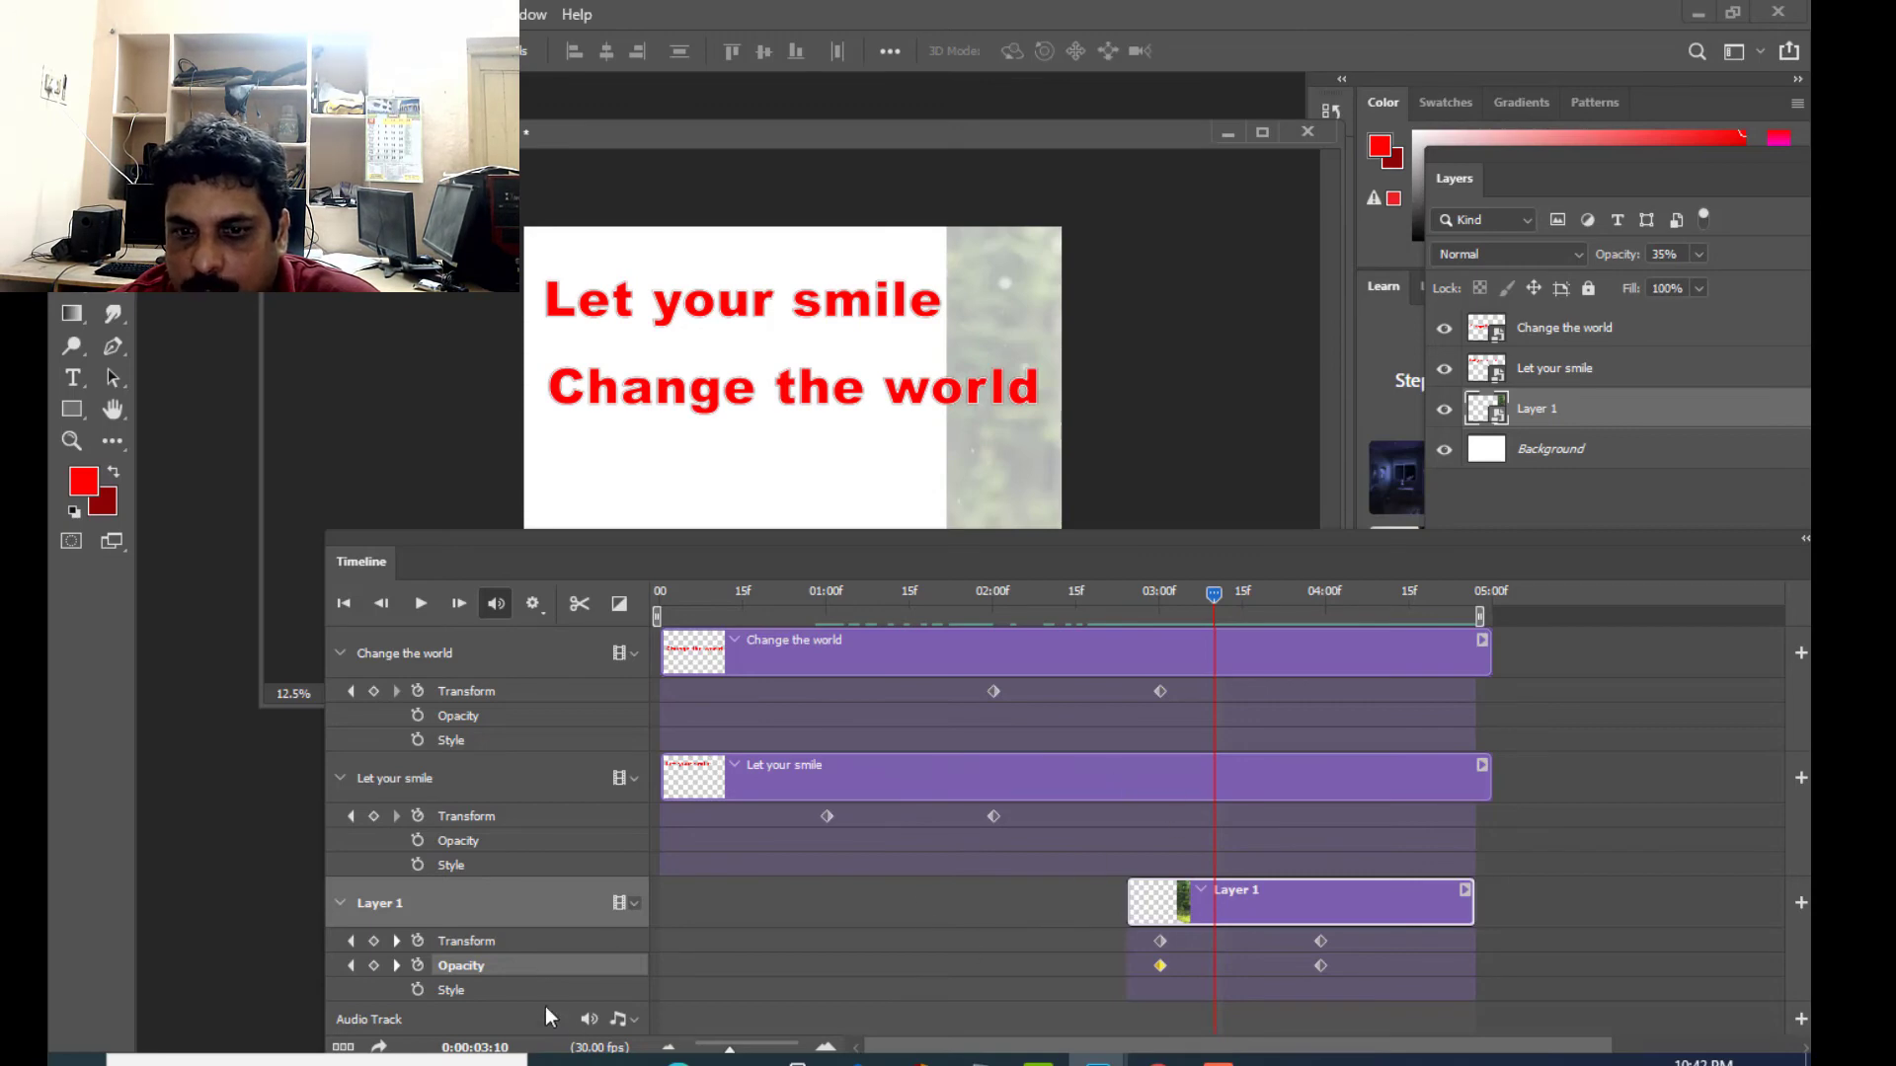
left_click(1697, 255)
left_click_drag(1697, 284, 1660, 283)
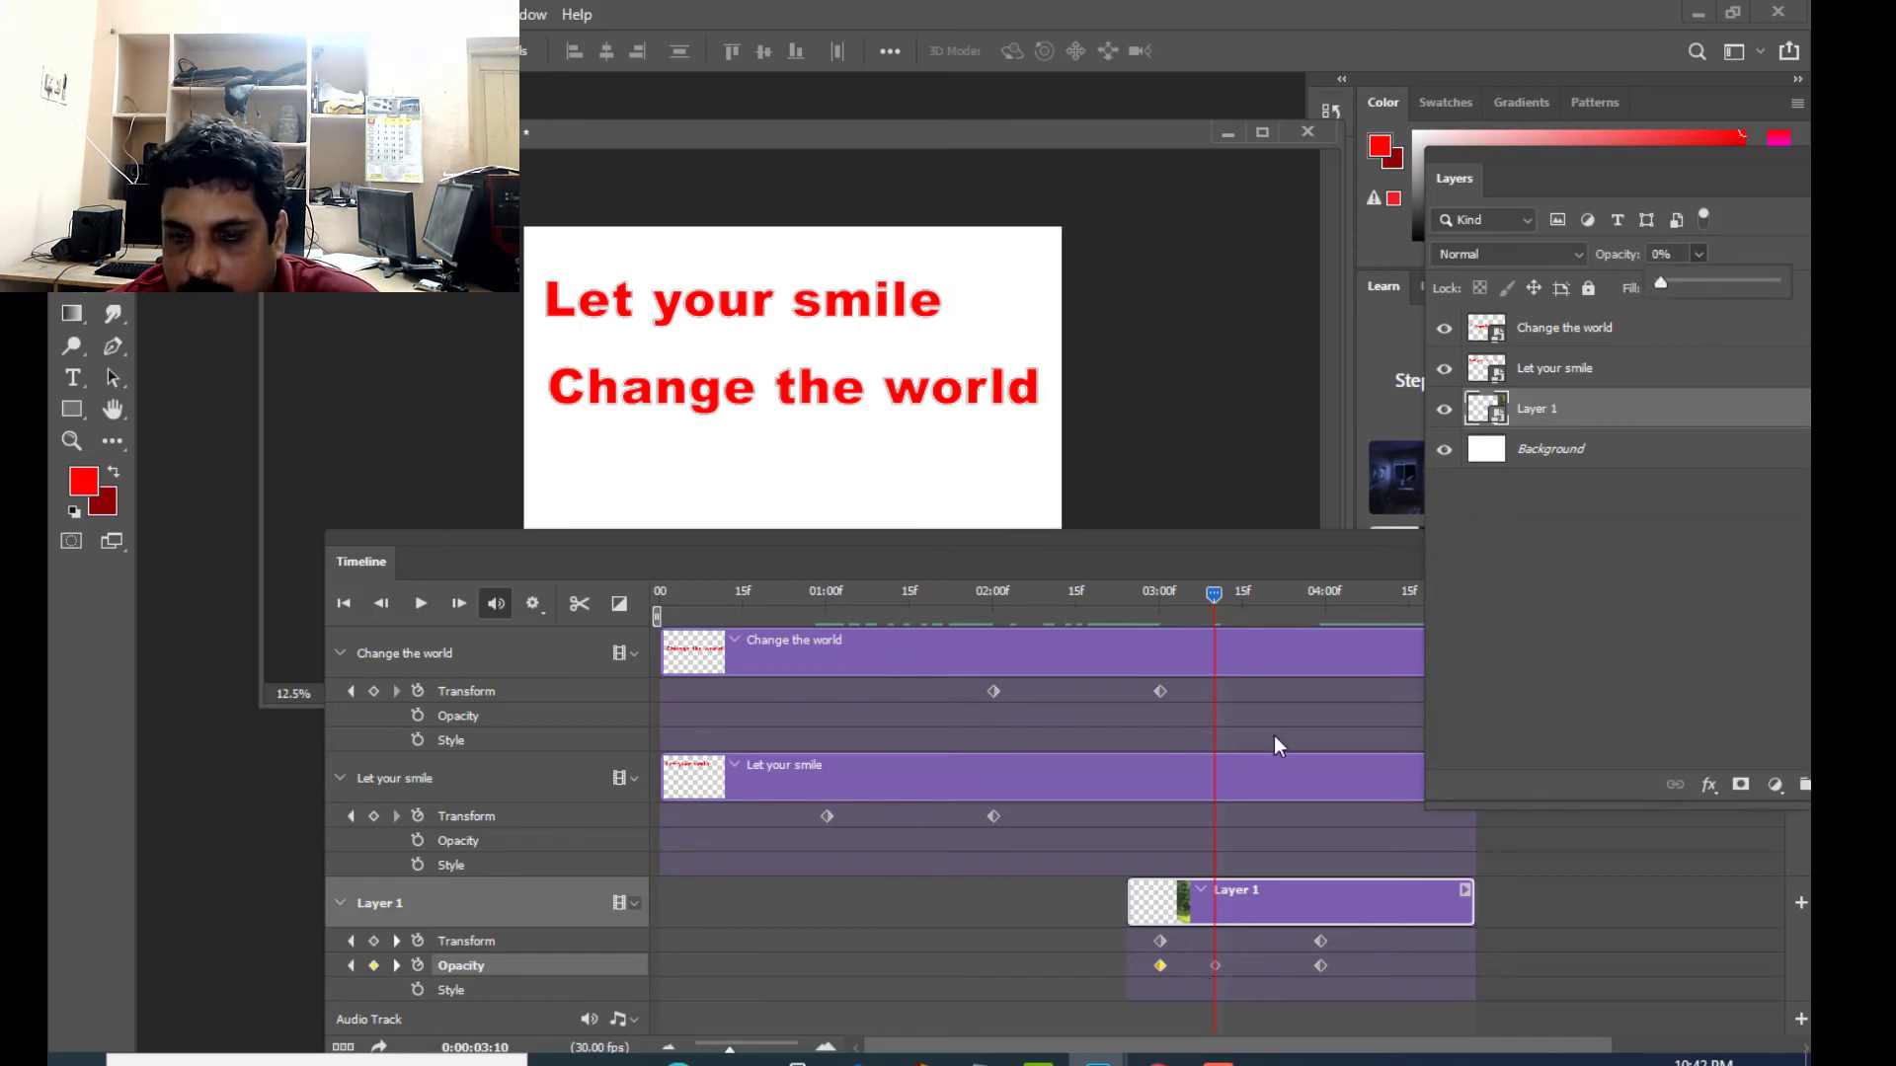
- Add a Layer 1 Opacity keyframe of 23% at 03:20 and check the photo at its last keyframe at 03:29
left_click_drag(1212, 597, 1272, 649)
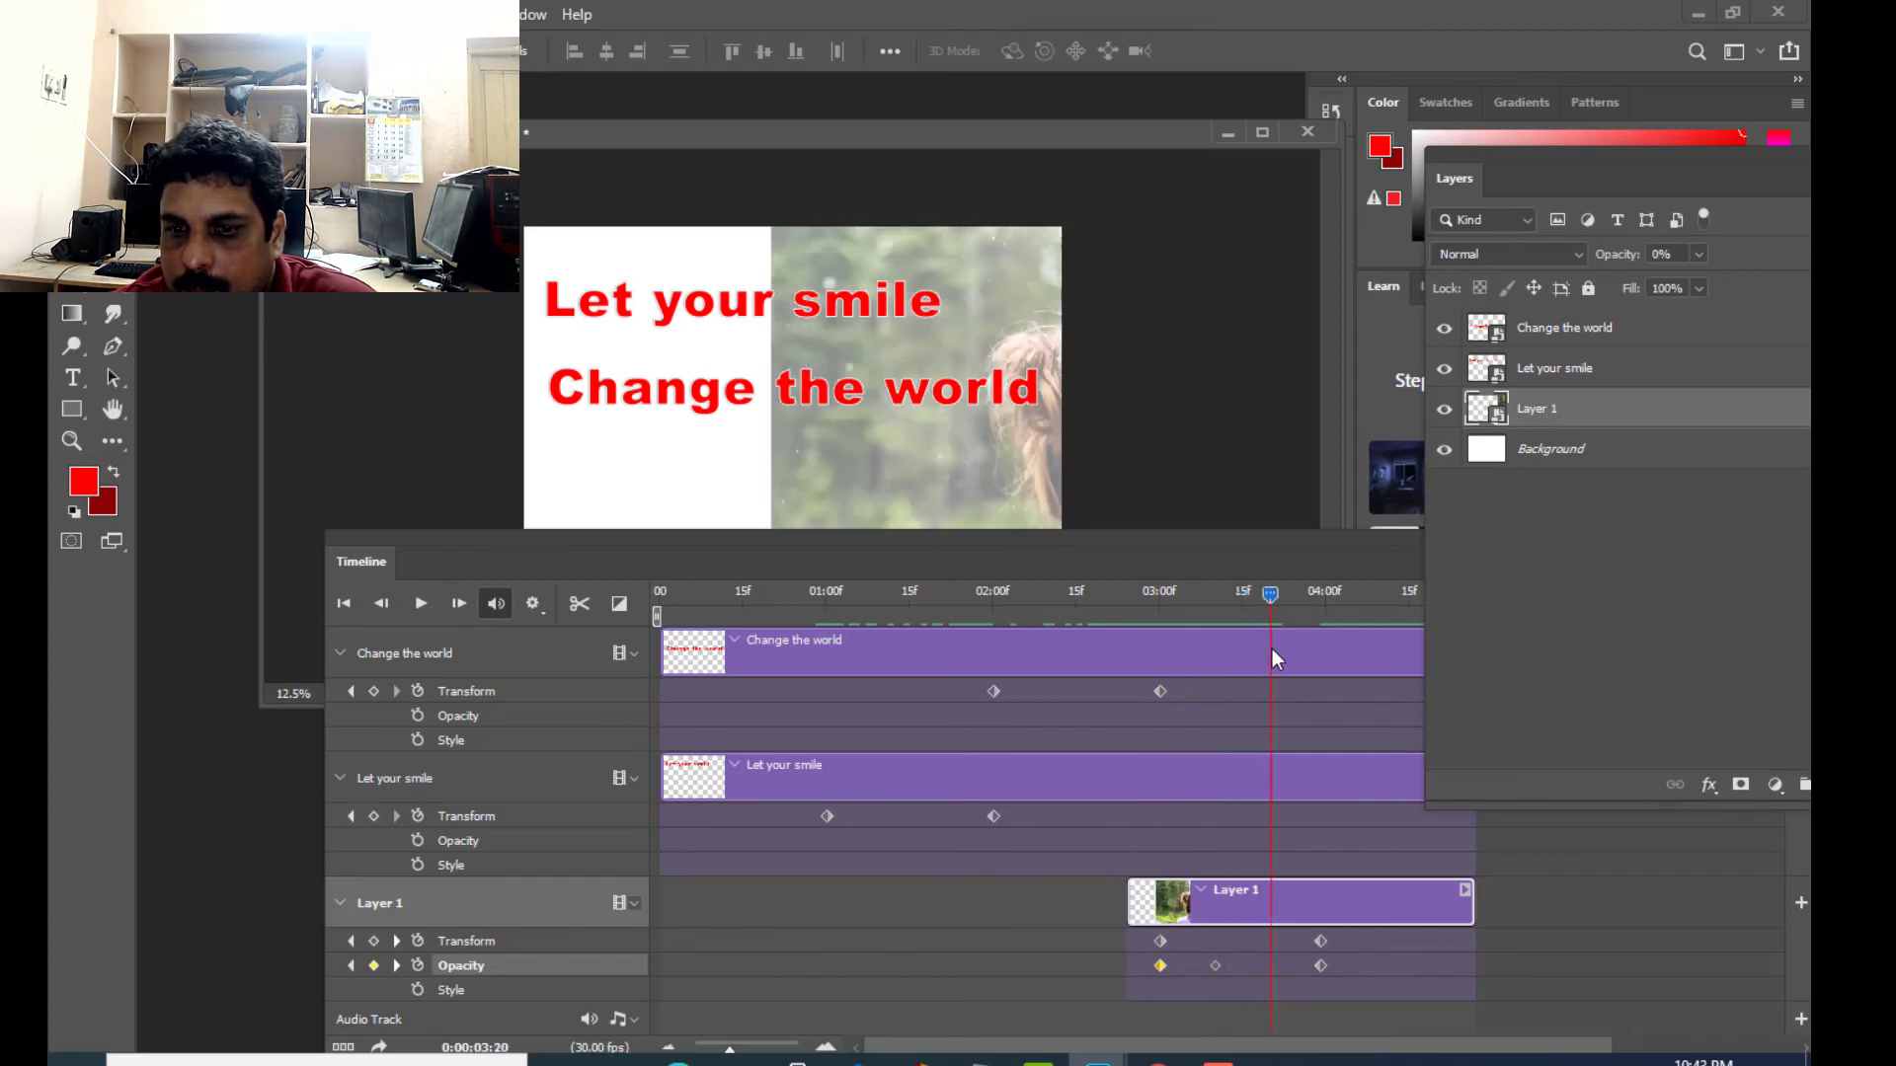
left_click(1698, 256)
left_click_drag(1685, 279, 1666, 280)
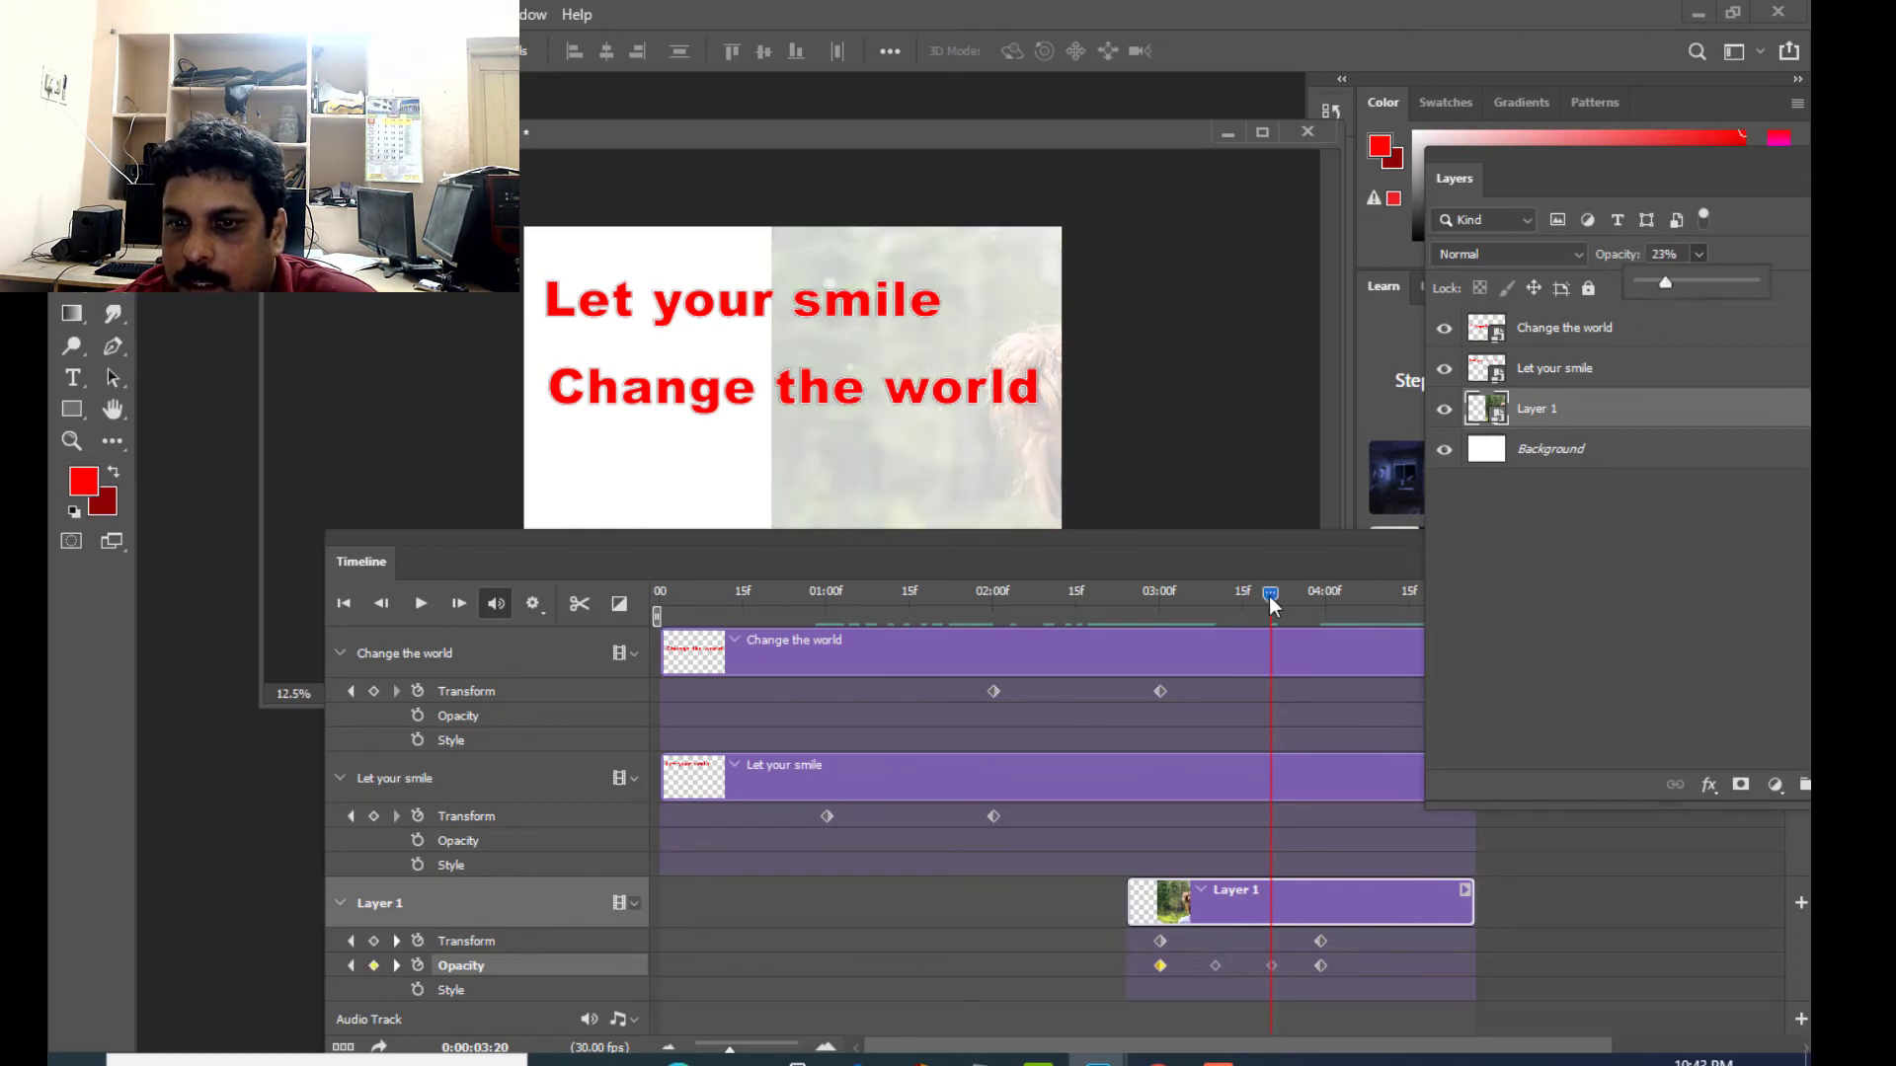
left_click_drag(1273, 594, 1323, 590)
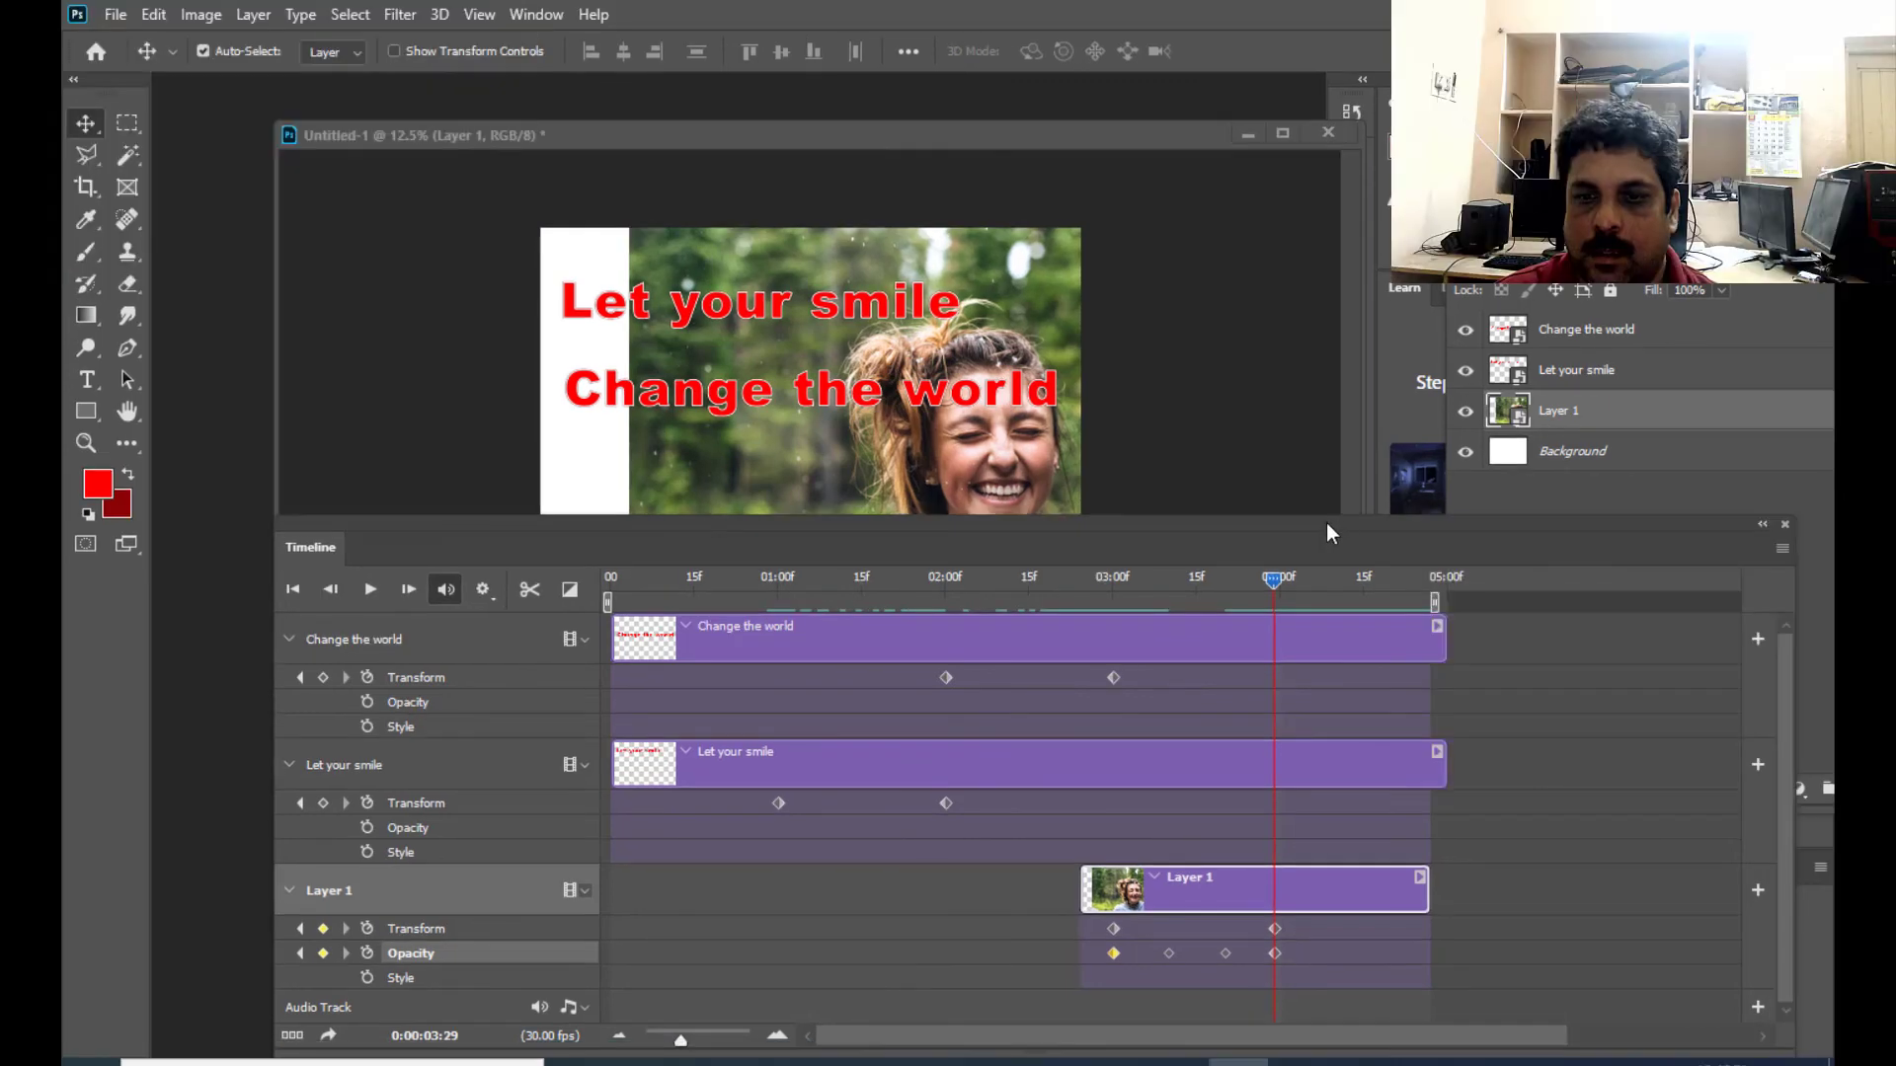
- Replay the animation from the beginning to preview the photo's delayed fade-in
left_click_drag(1327, 525, 1258, 606)
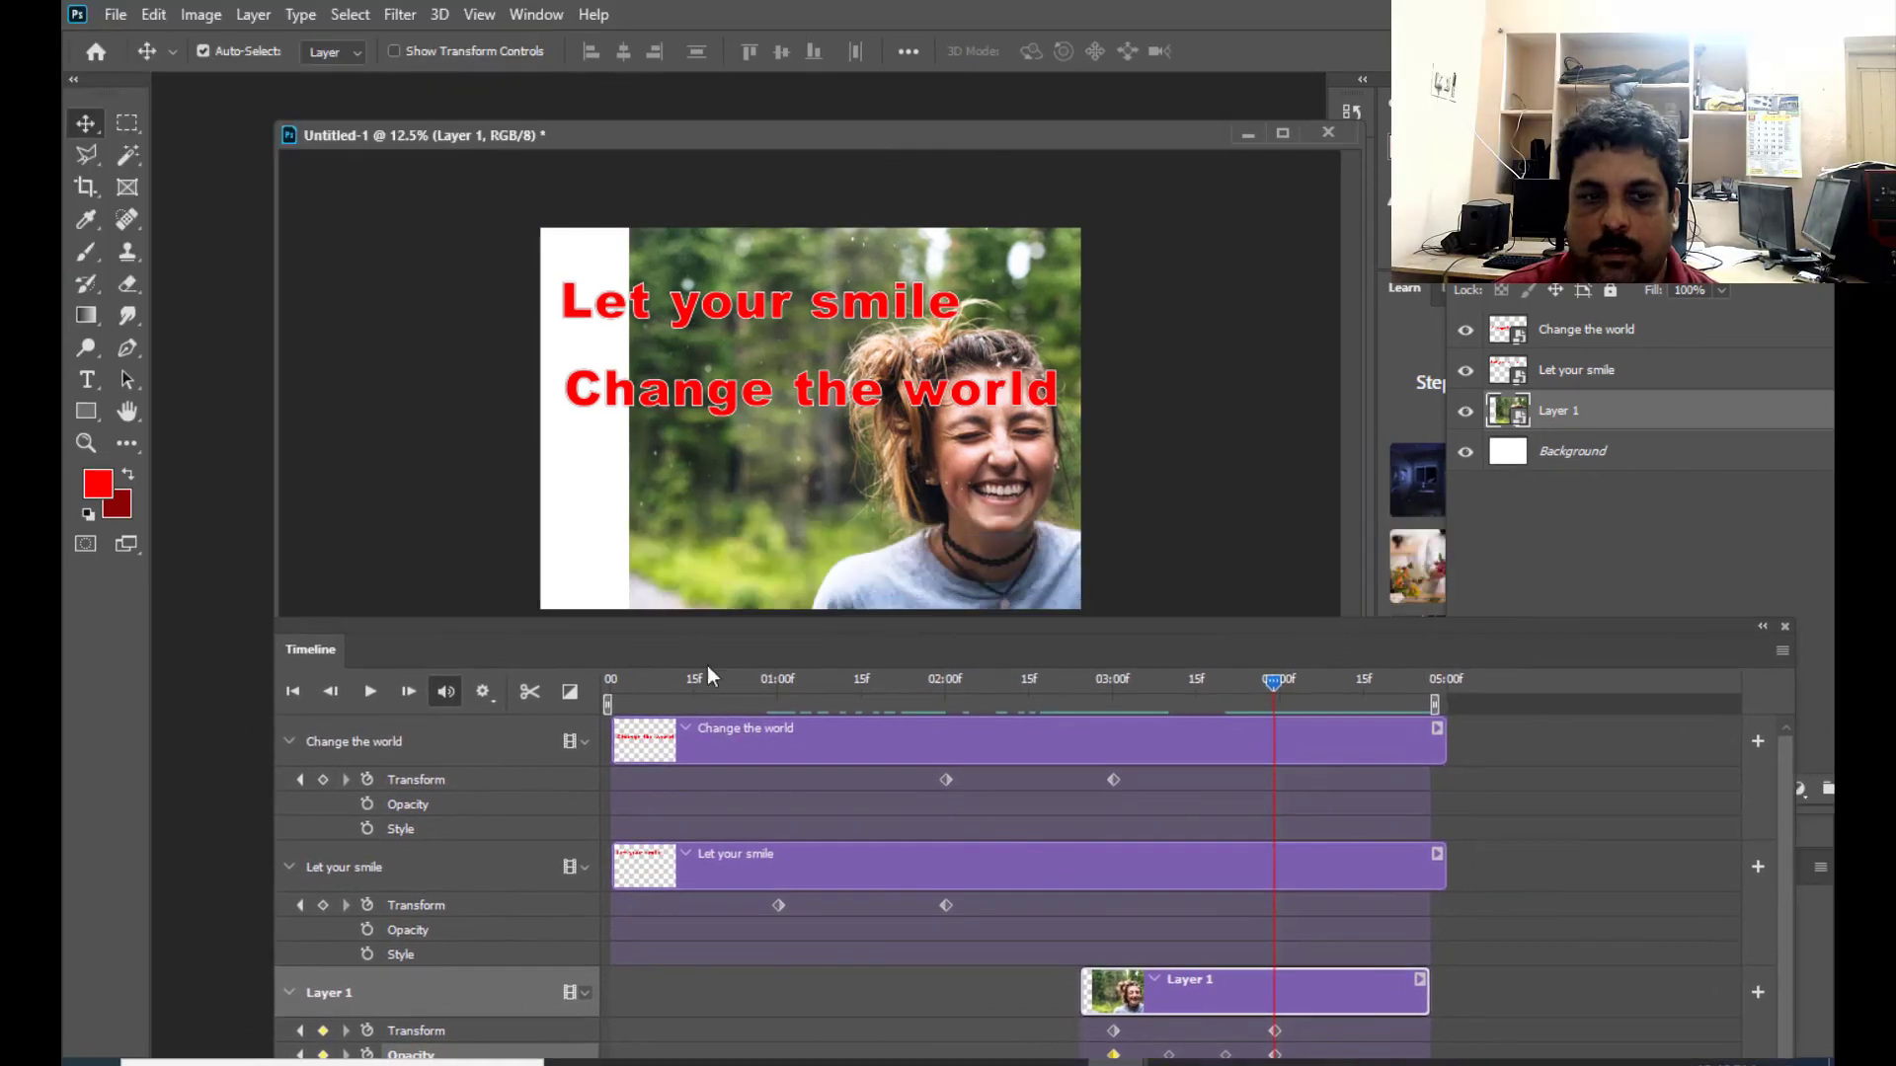
left_click(629, 684)
key("space")
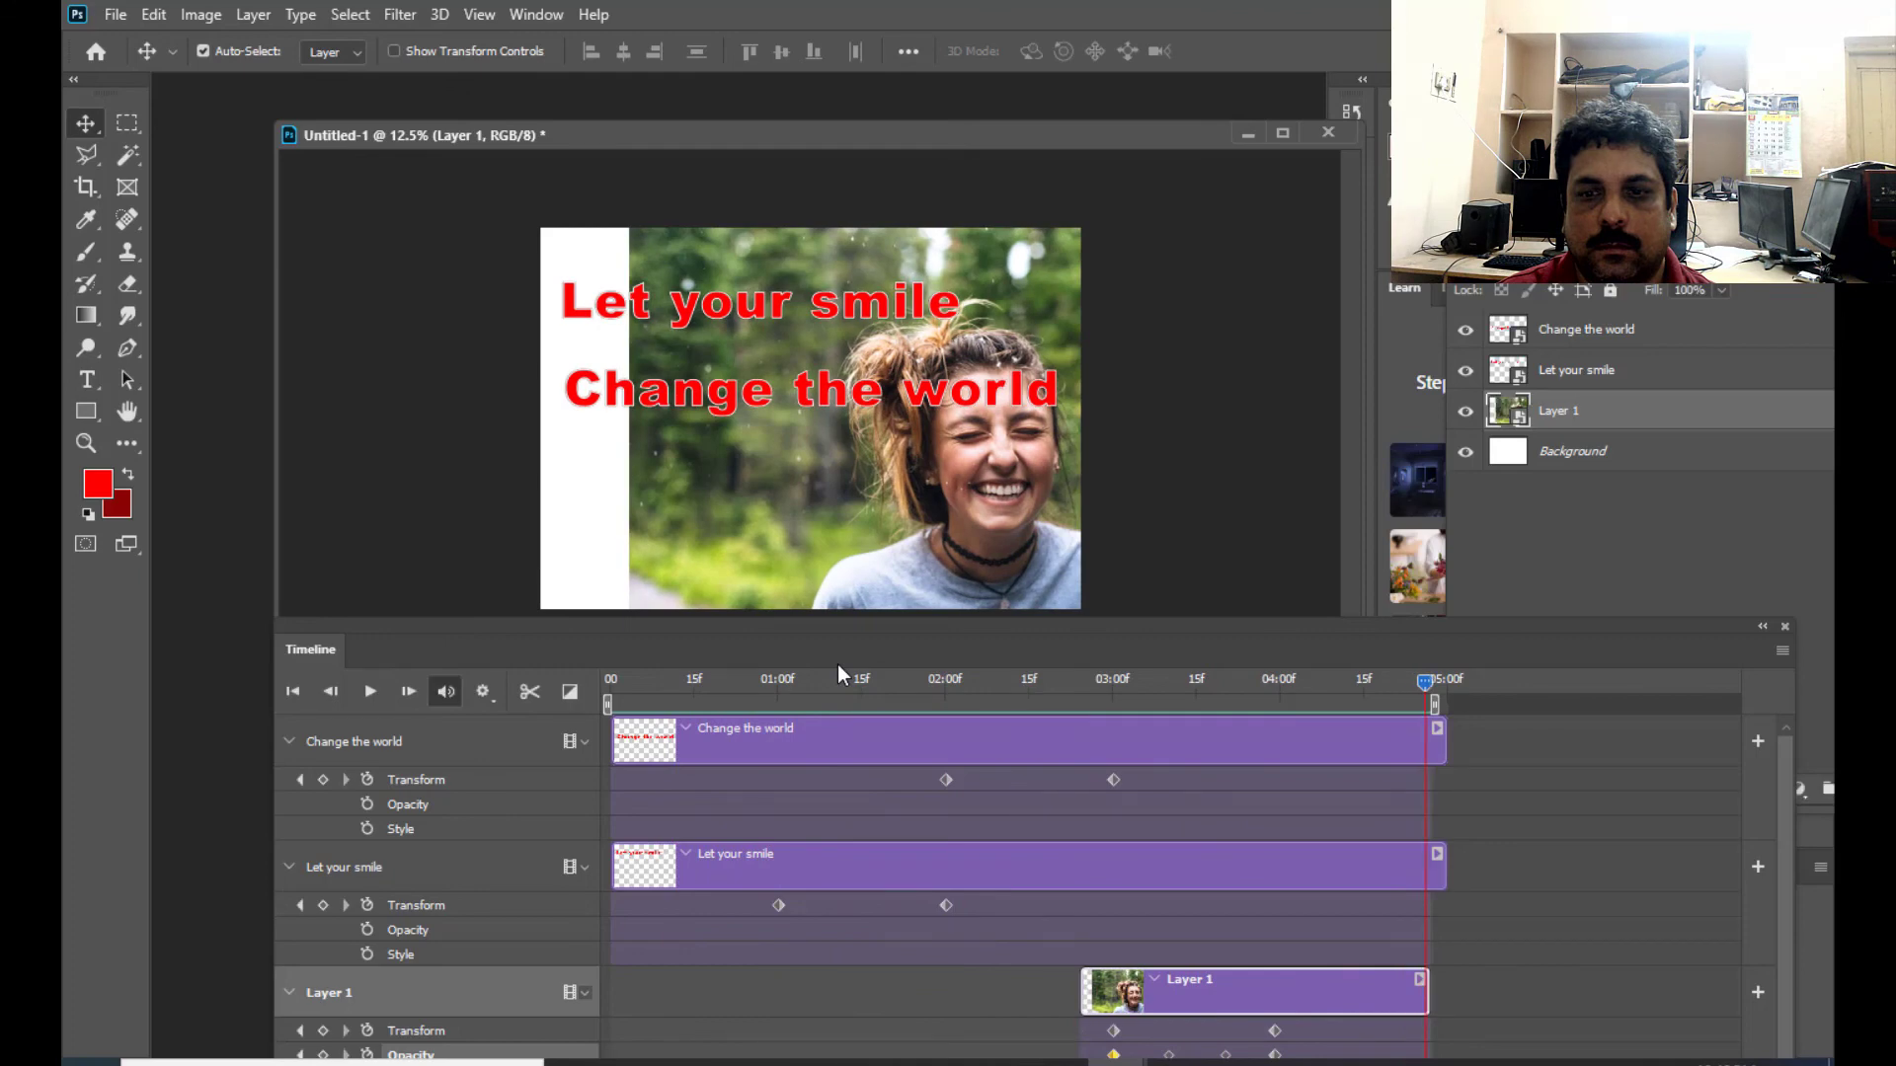
- Extend the work area's end past 05:15 and shift Layer 1's clip later so its last keyframes align with 04:26
left_click_drag(1142, 631, 1079, 612)
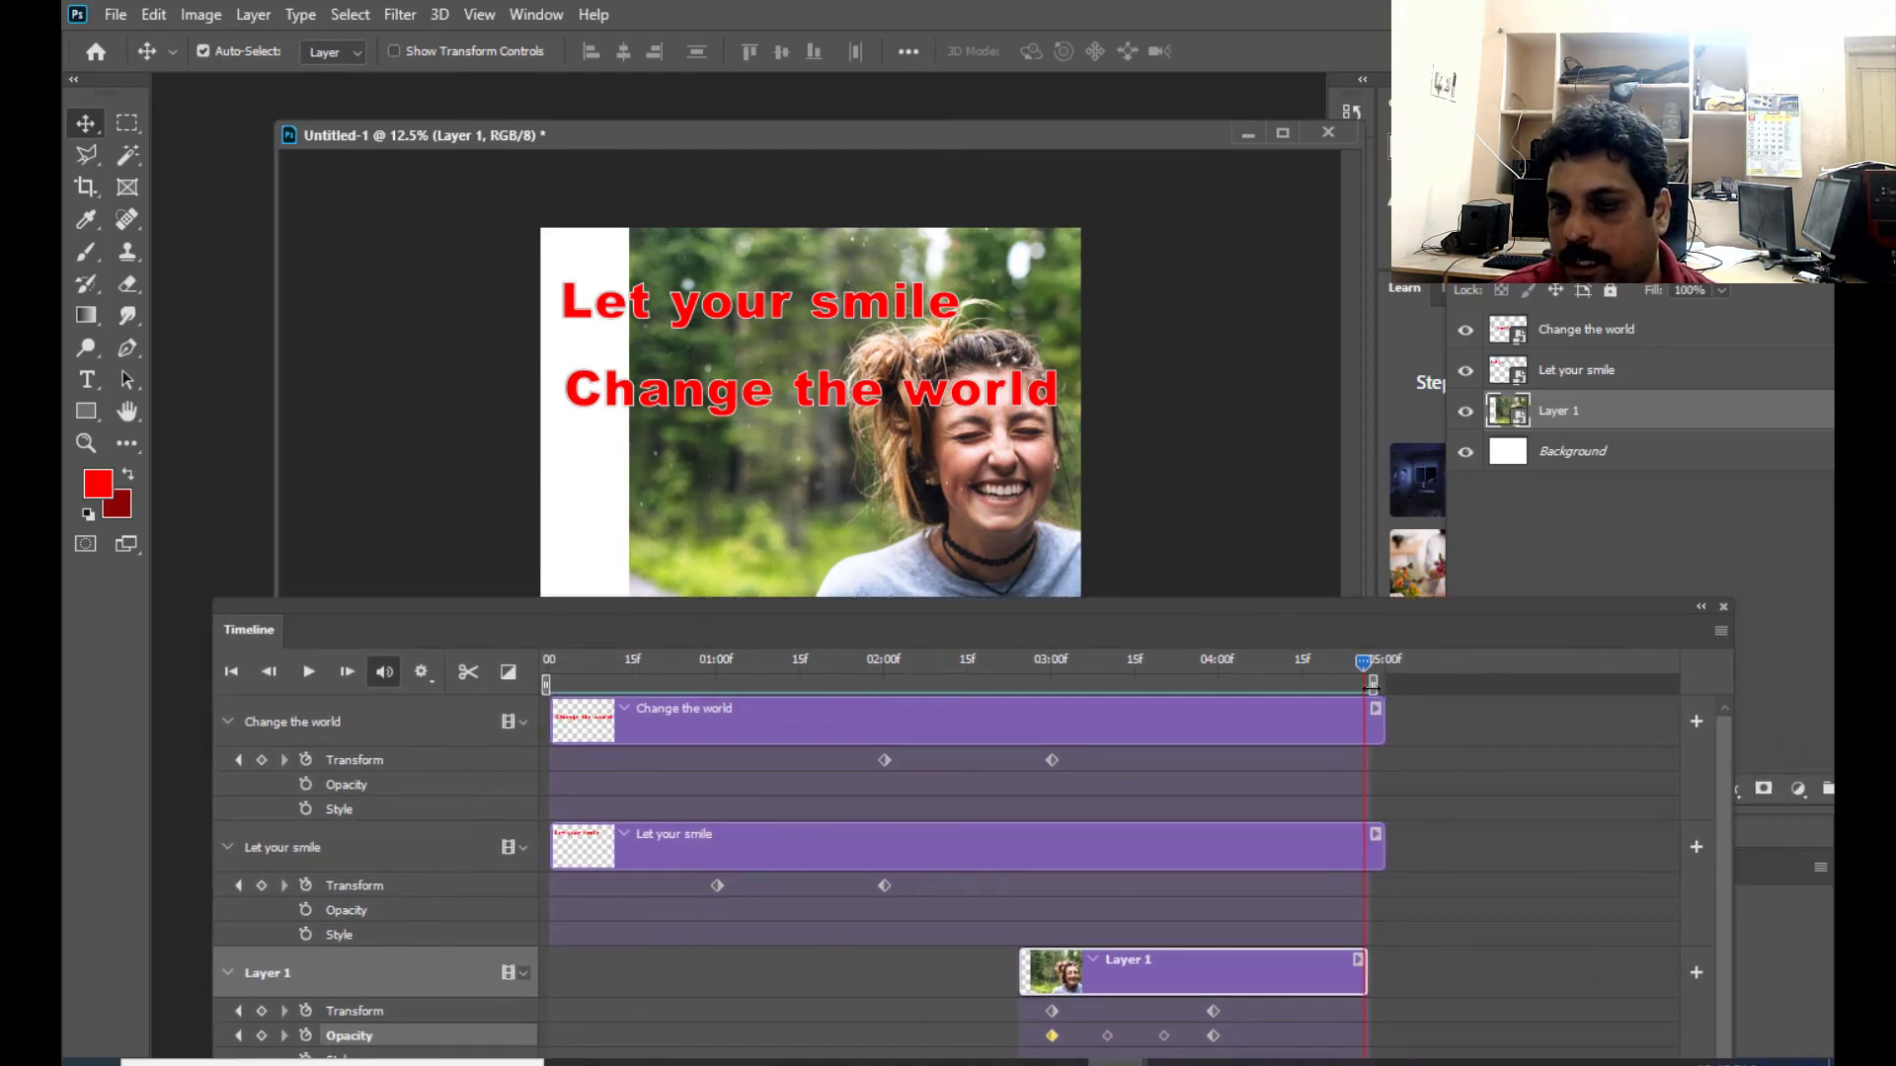
left_click_drag(1373, 684, 1392, 685)
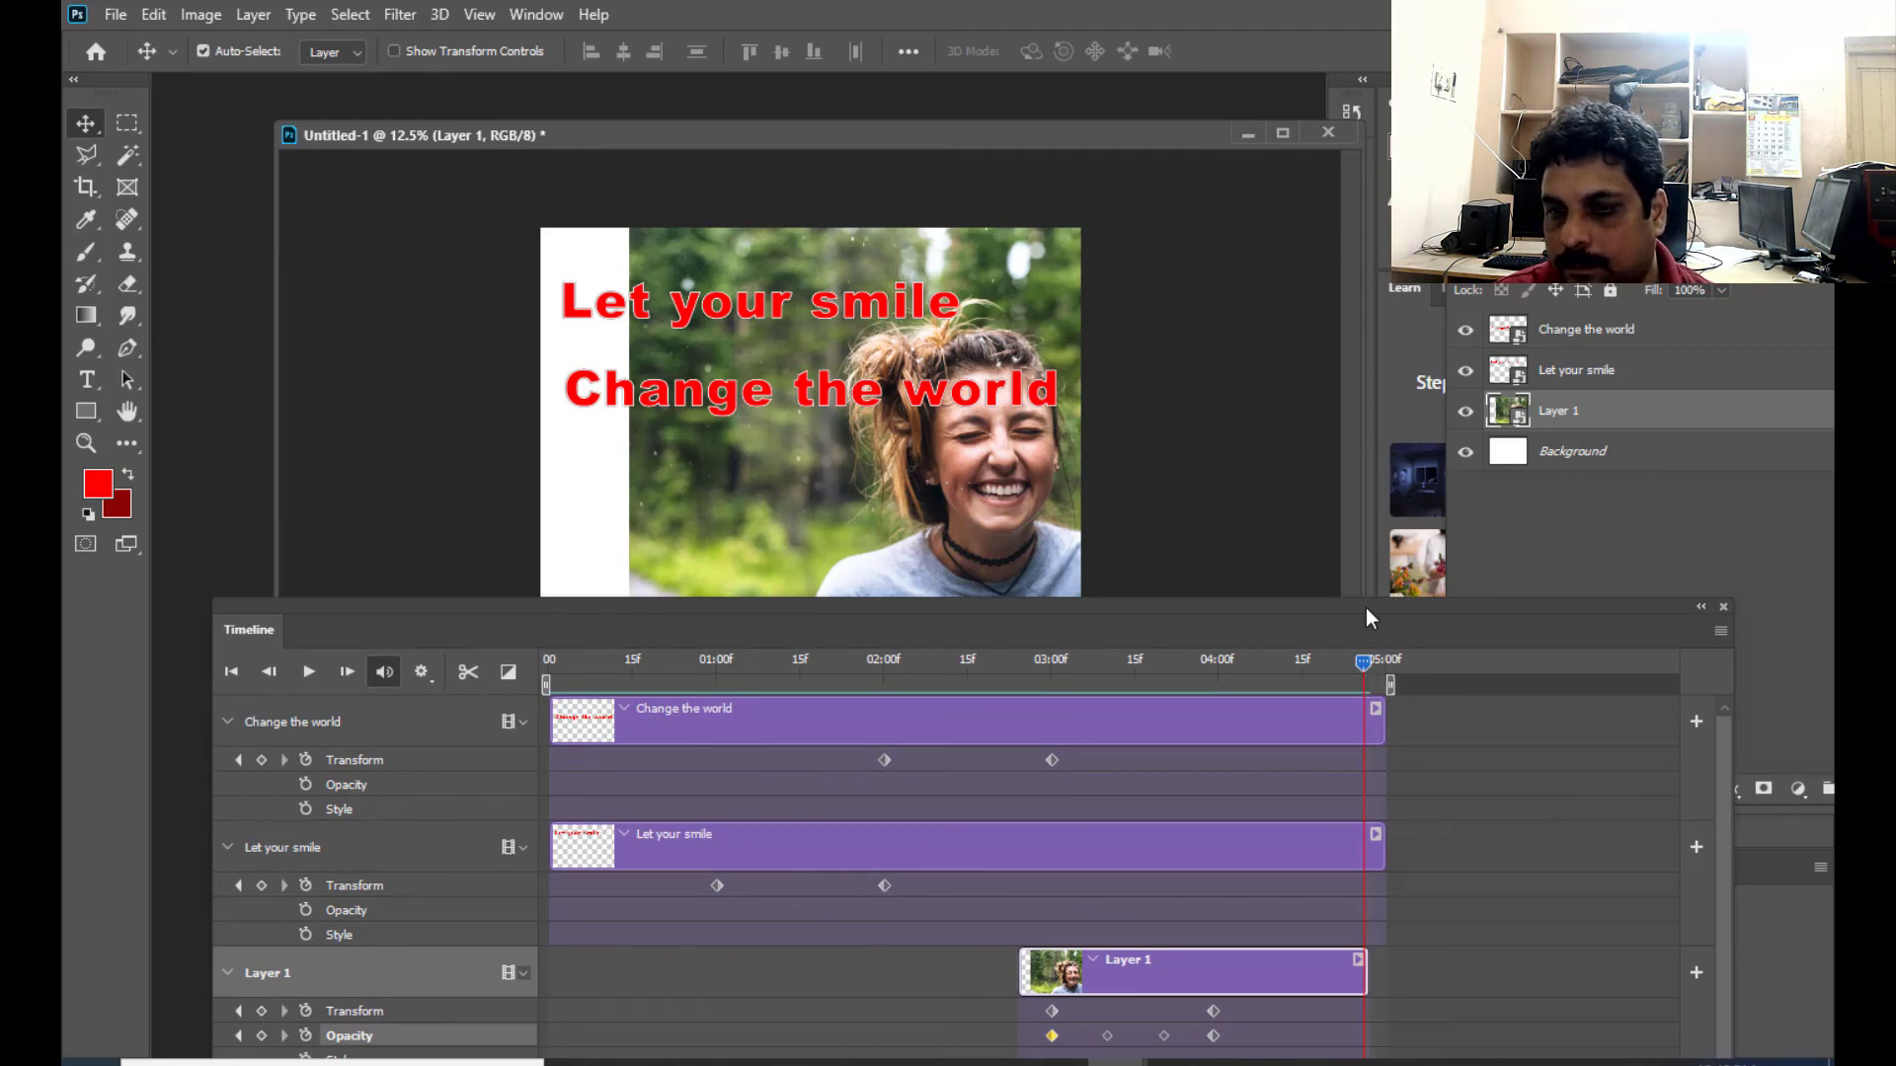
left_click_drag(1365, 607, 1249, 488)
left_click_drag(1200, 856, 1240, 855)
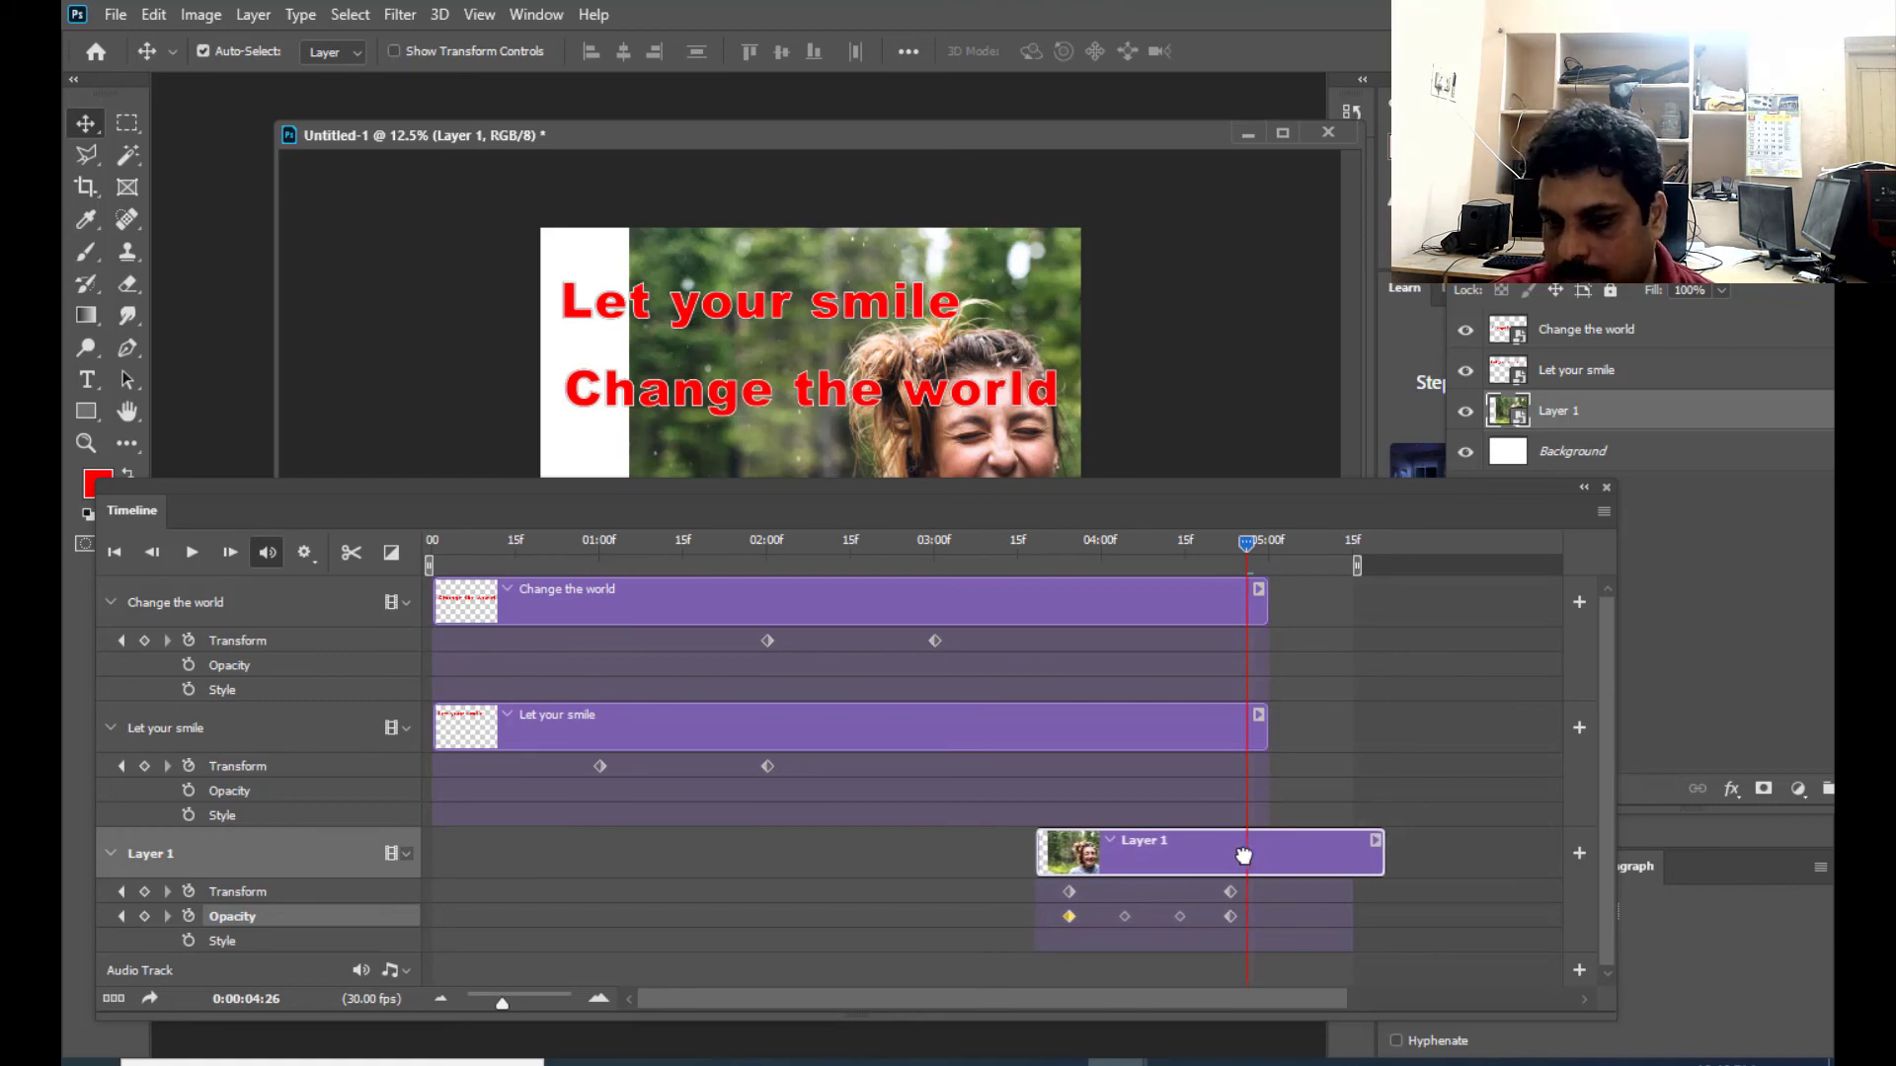
left_click_drag(1356, 565, 1390, 565)
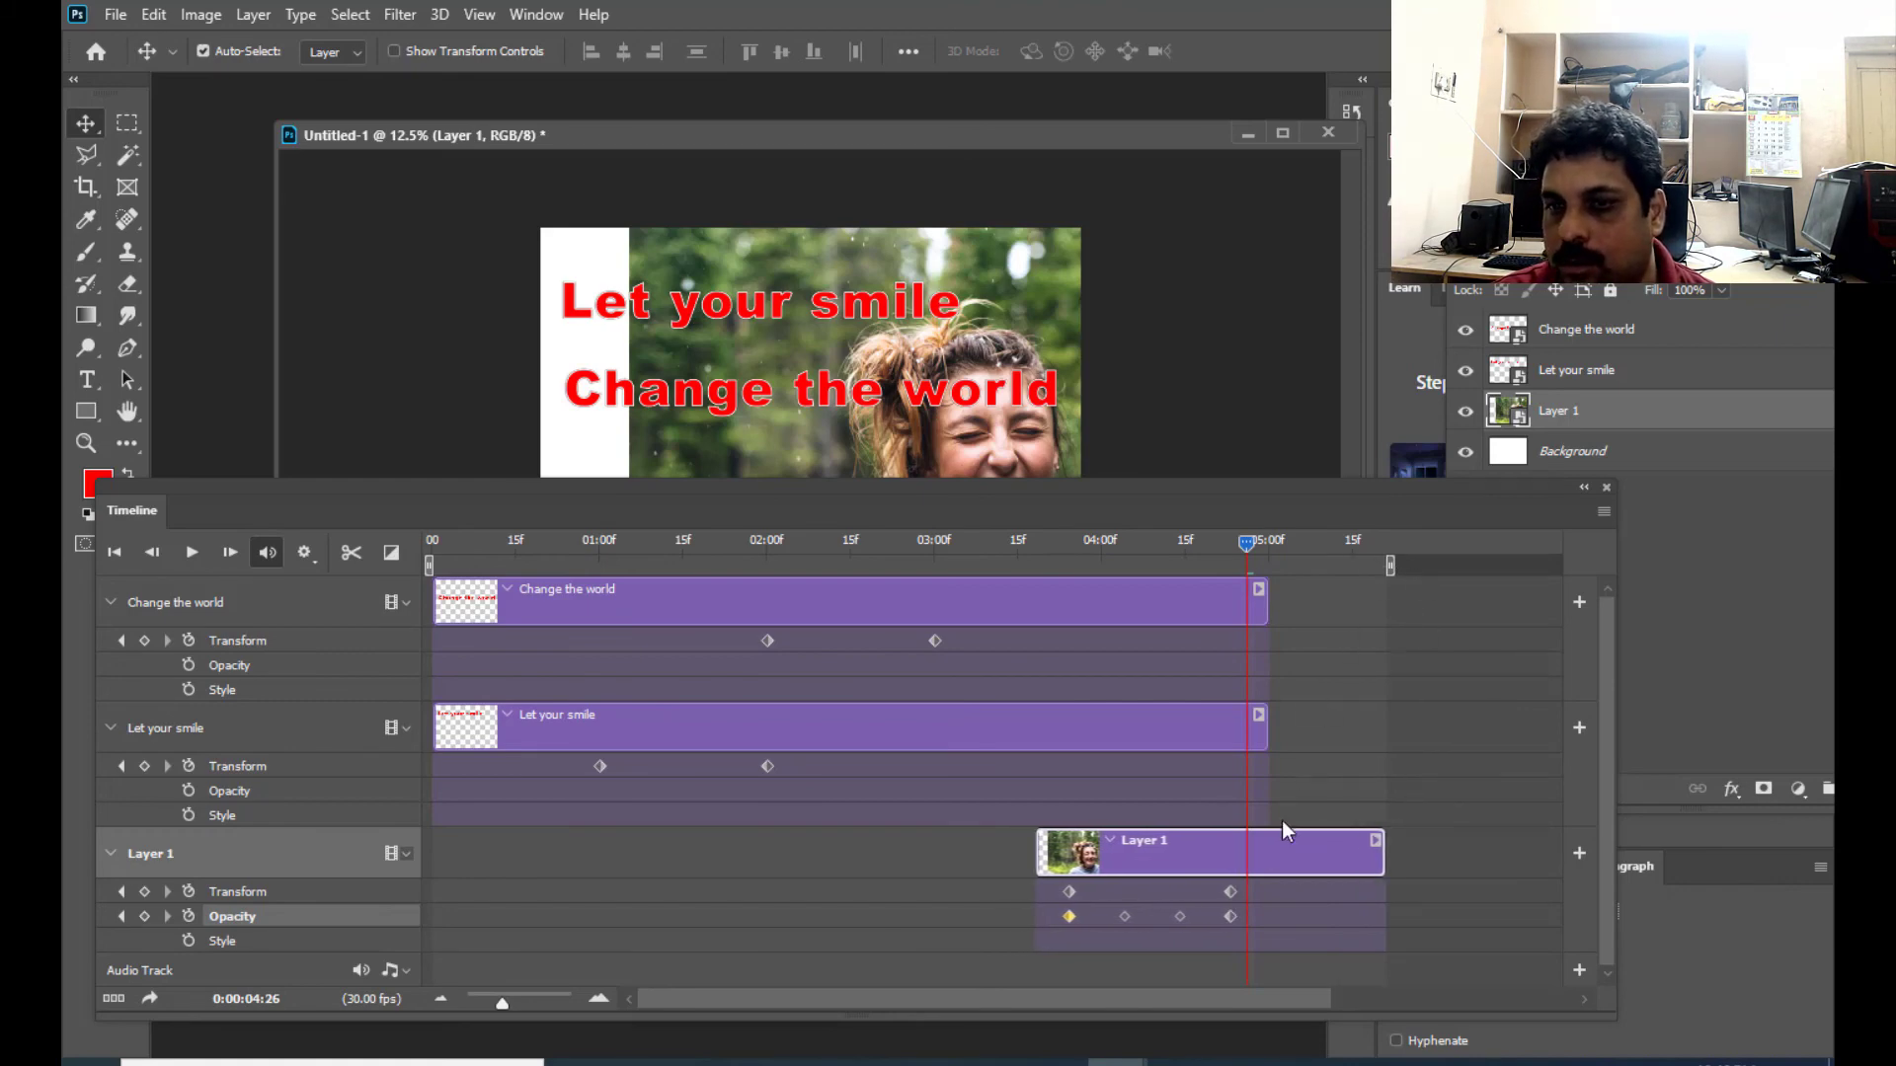
left_click_drag(1282, 855, 1299, 851)
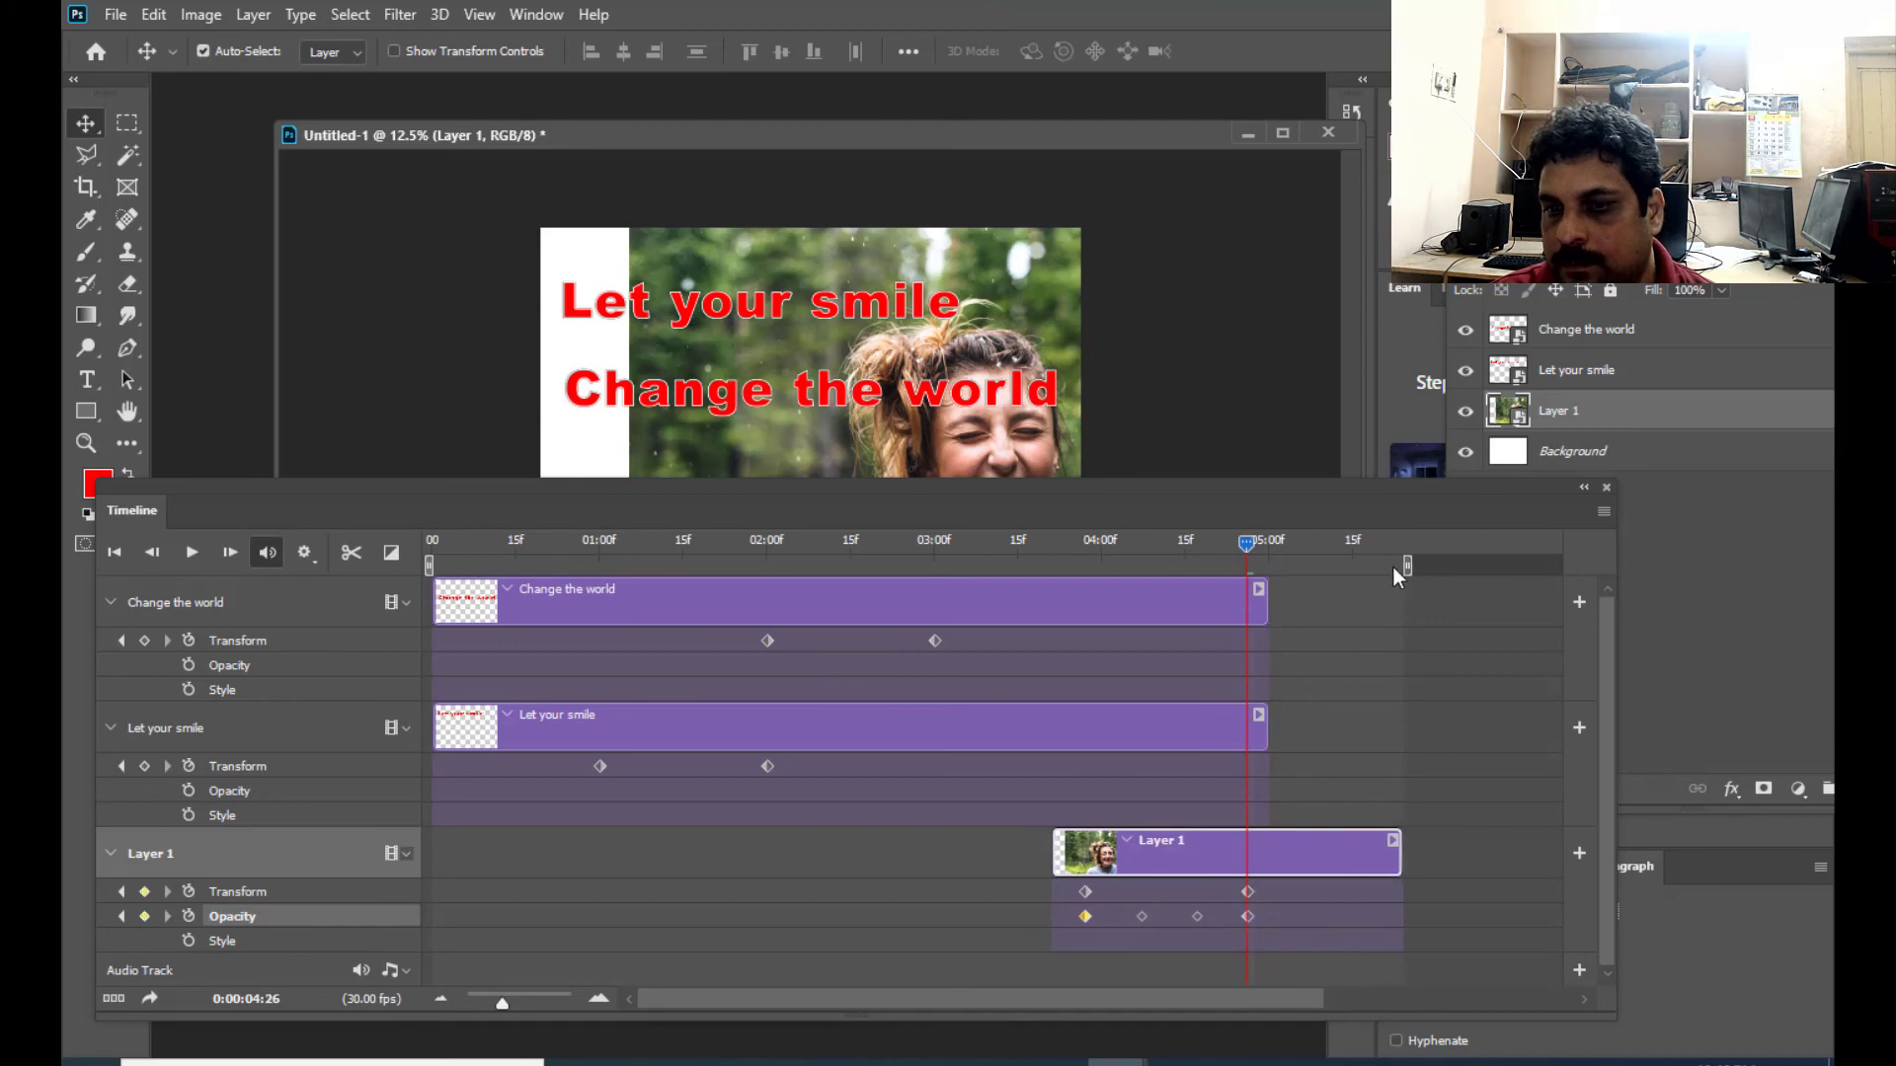
- Reposition the timeline so its tracks and the canvas are accessible, and move the playhead back to 00
left_click_drag(1265, 492, 1266, 511)
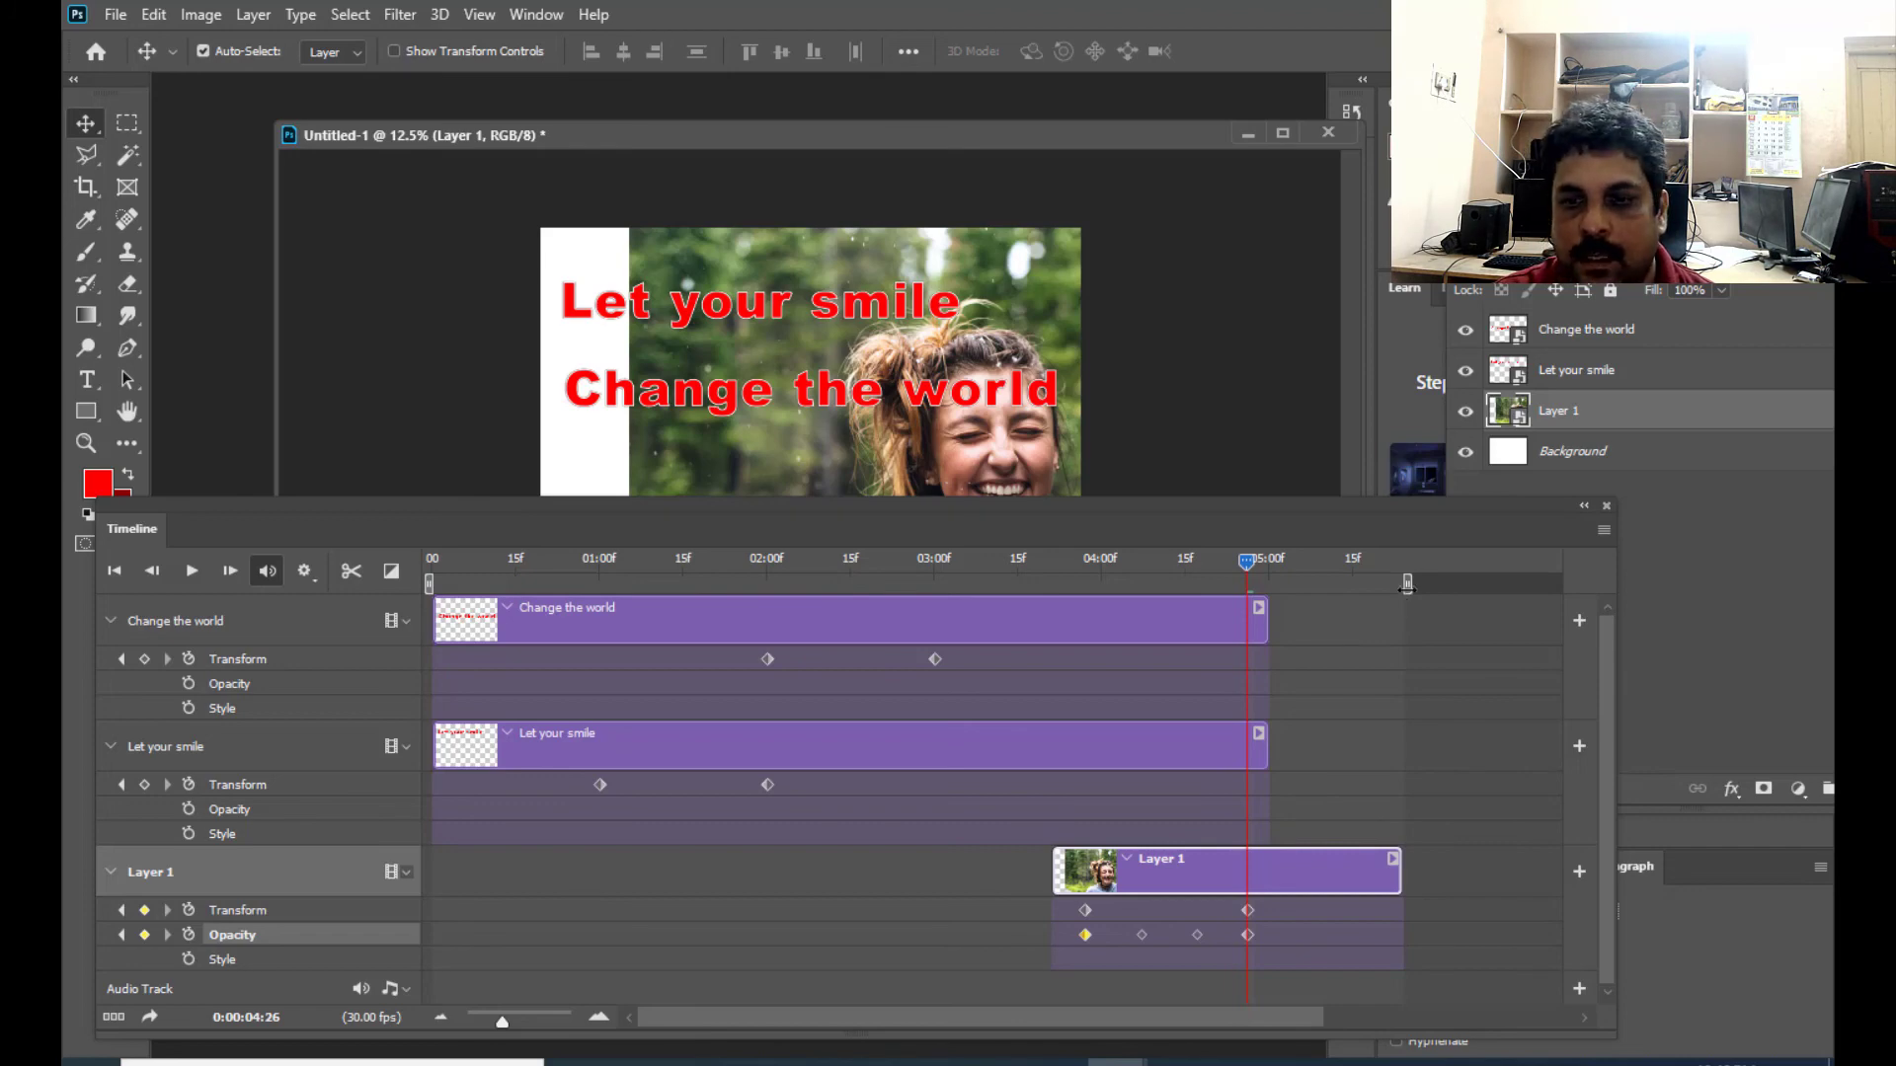
mouse_move(1407, 585)
left_mouse_down()
mouse_move(1330, 585)
mouse_move(1407, 586)
left_mouse_up()
left_click_drag(1200, 501, 1335, 577)
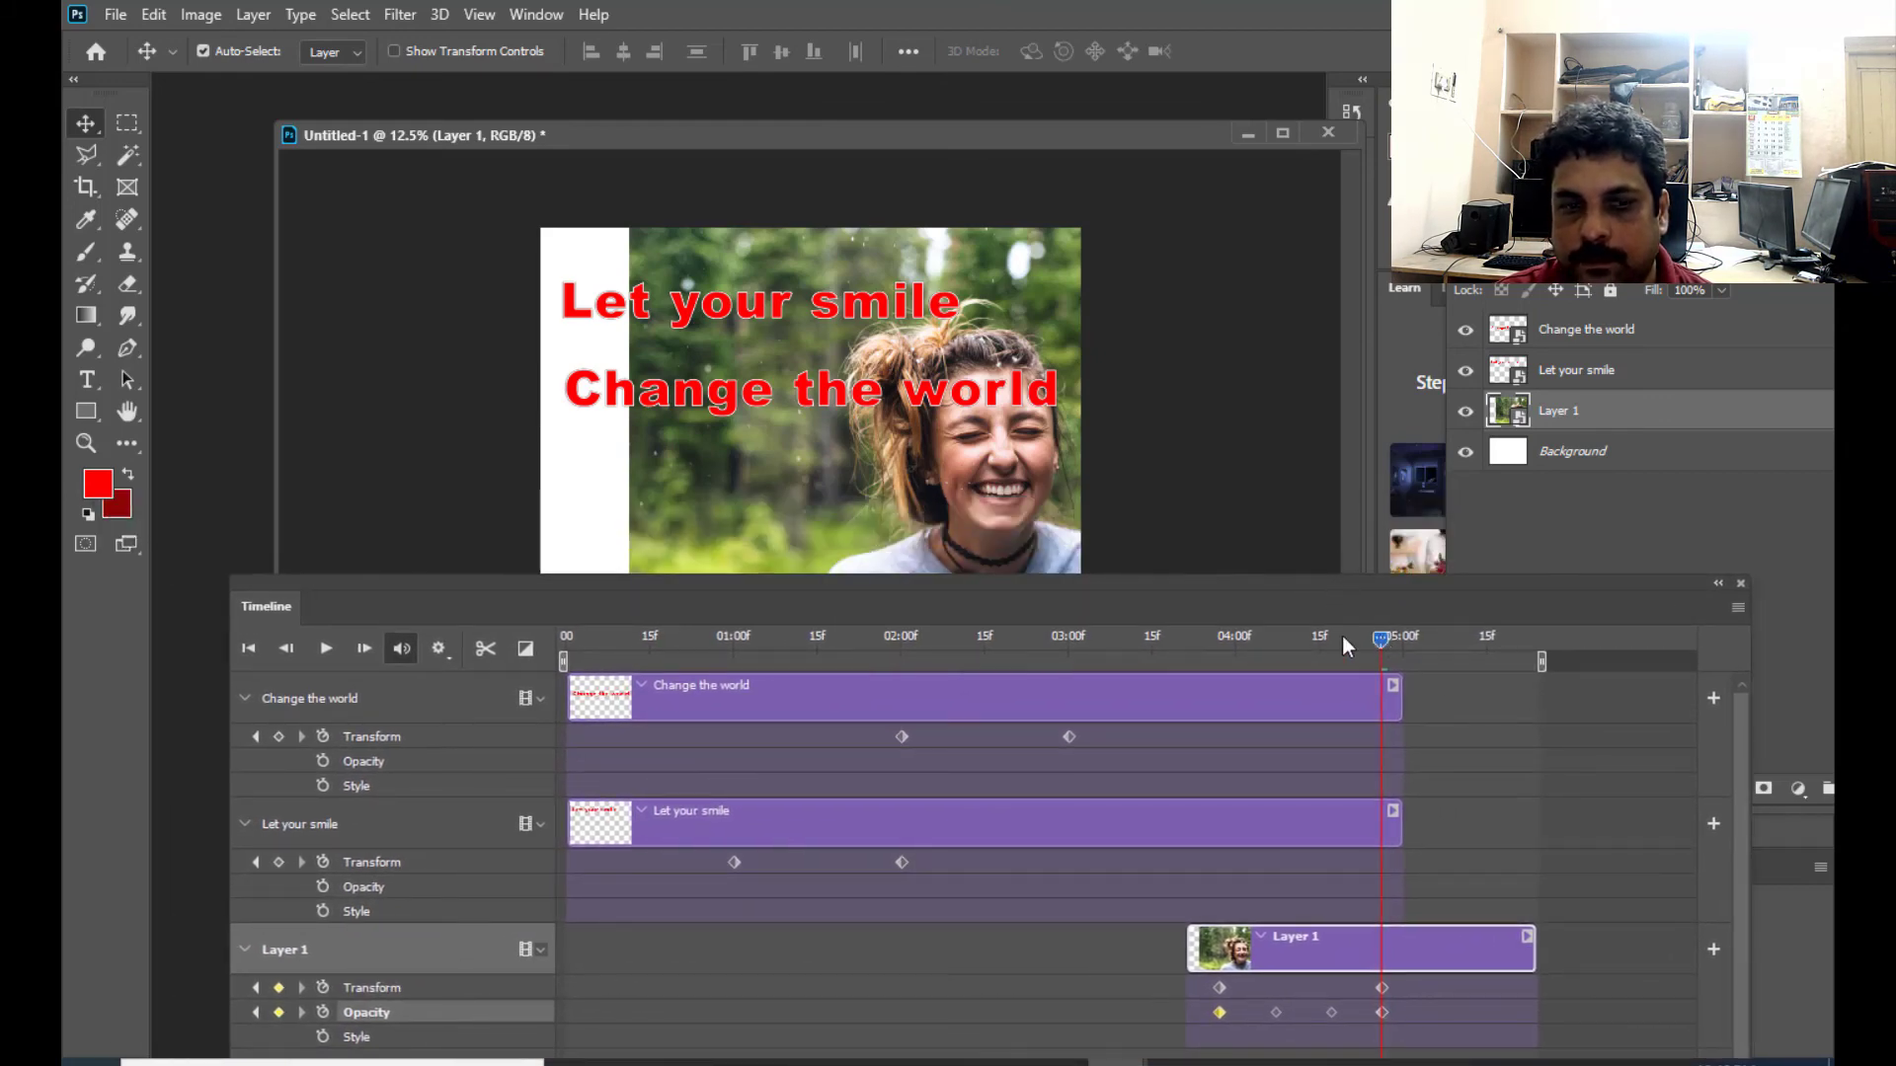
left_click_drag(1374, 638, 543, 653)
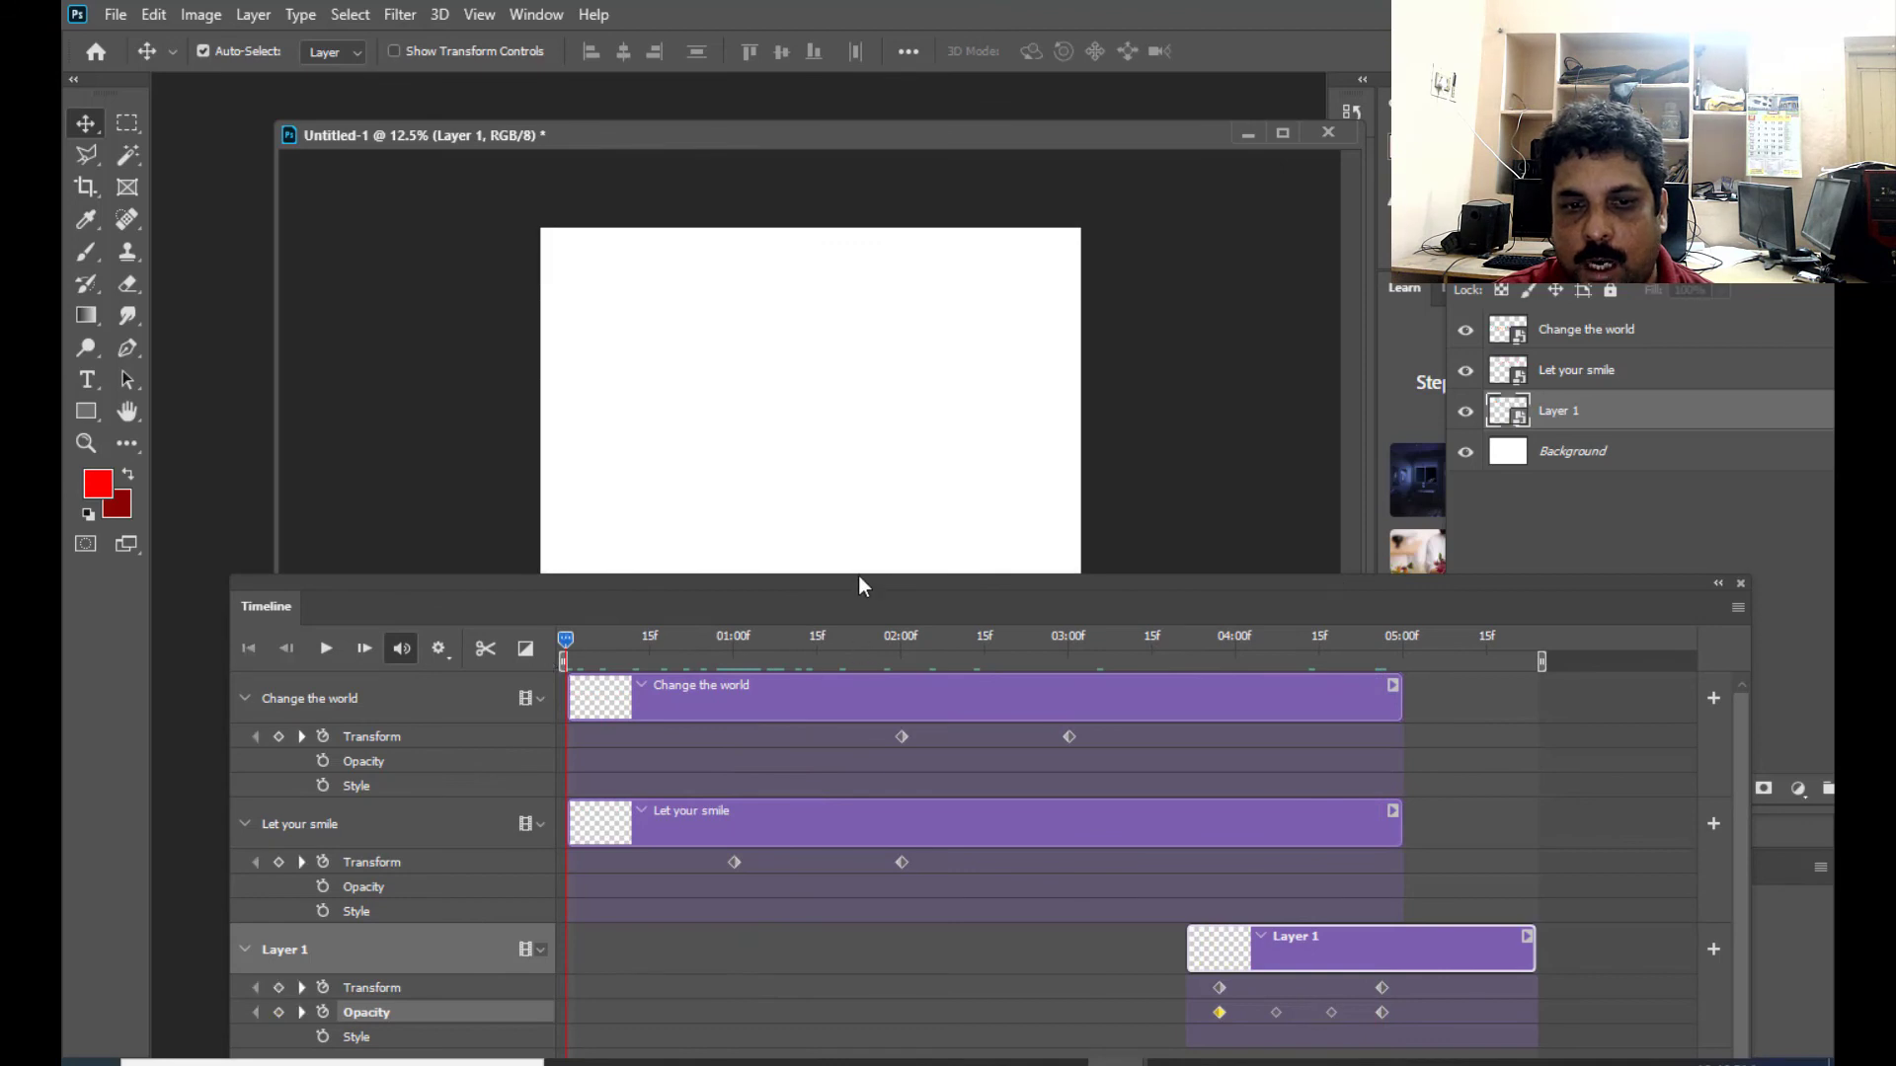
left_click_drag(857, 576, 875, 531)
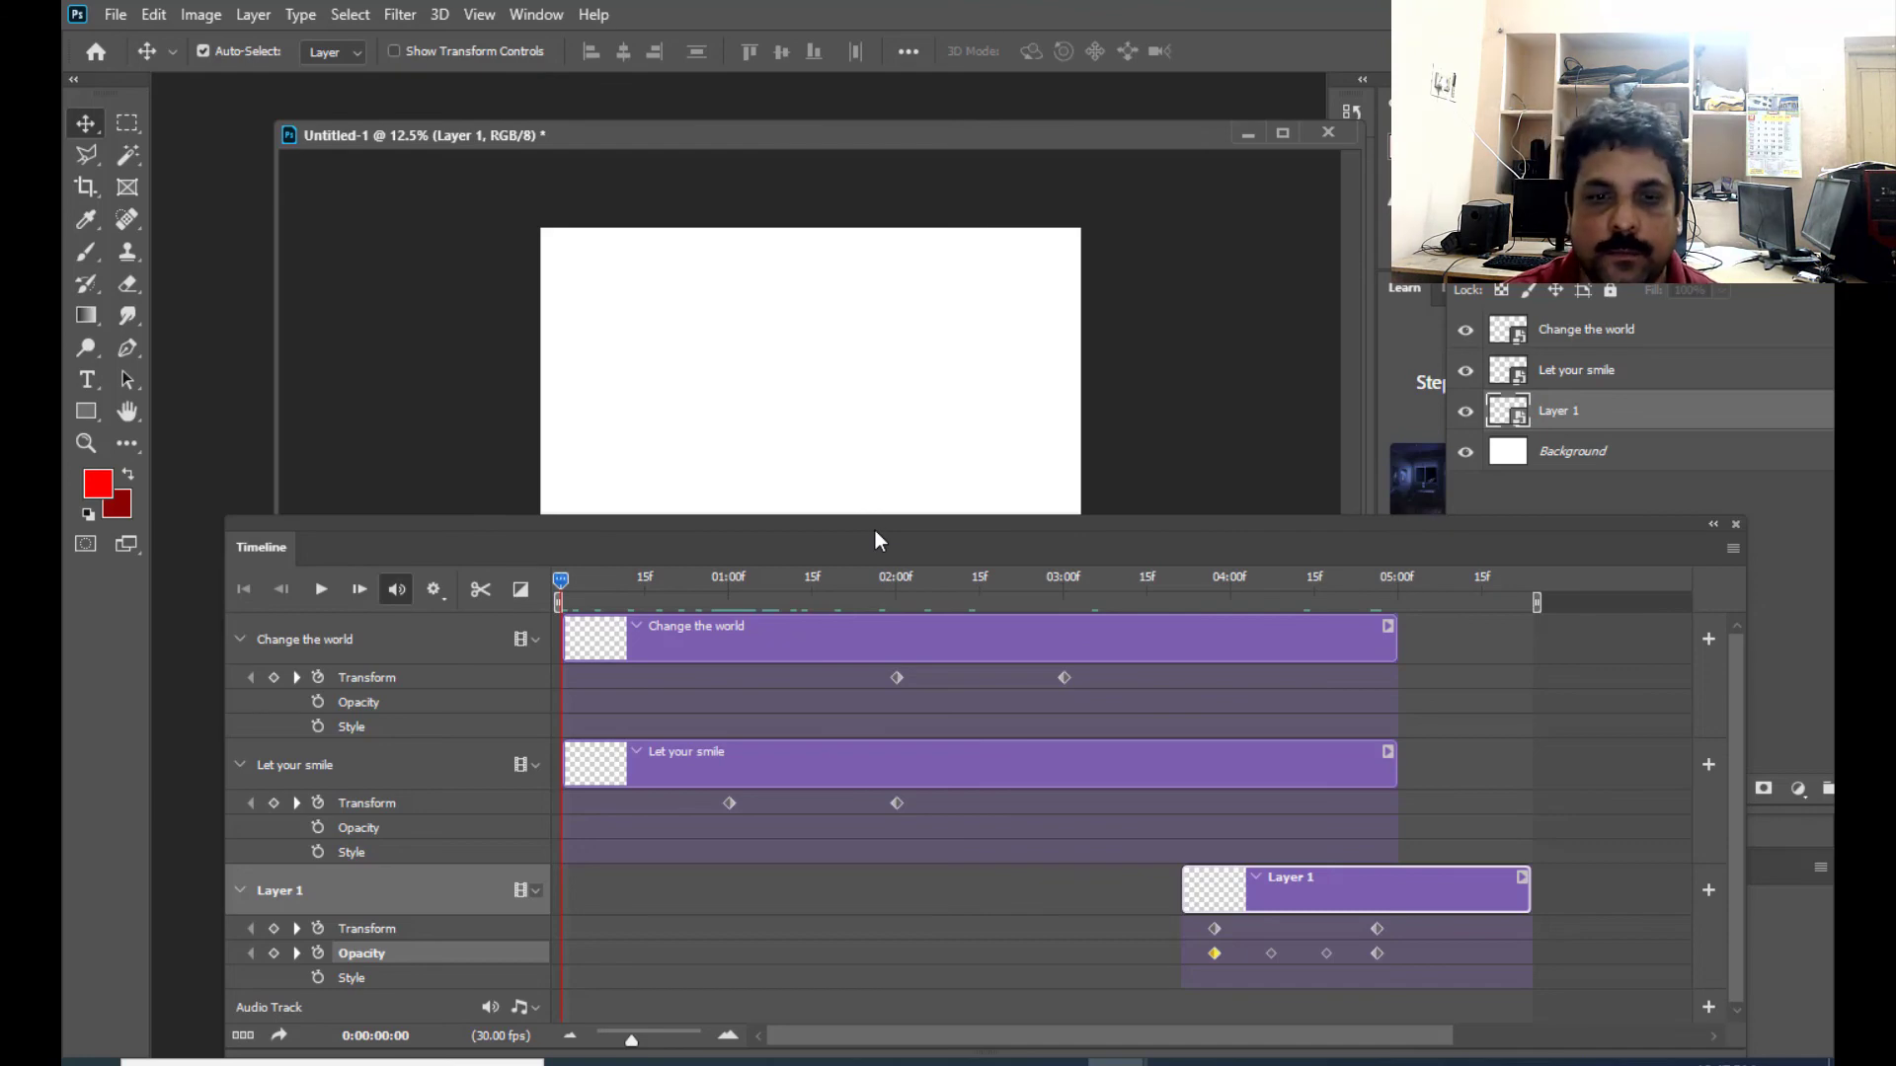
left_click_drag(875, 531, 856, 526)
- Start a Render Video export of the animation and name the output file smile.mp4
left_click(115, 18)
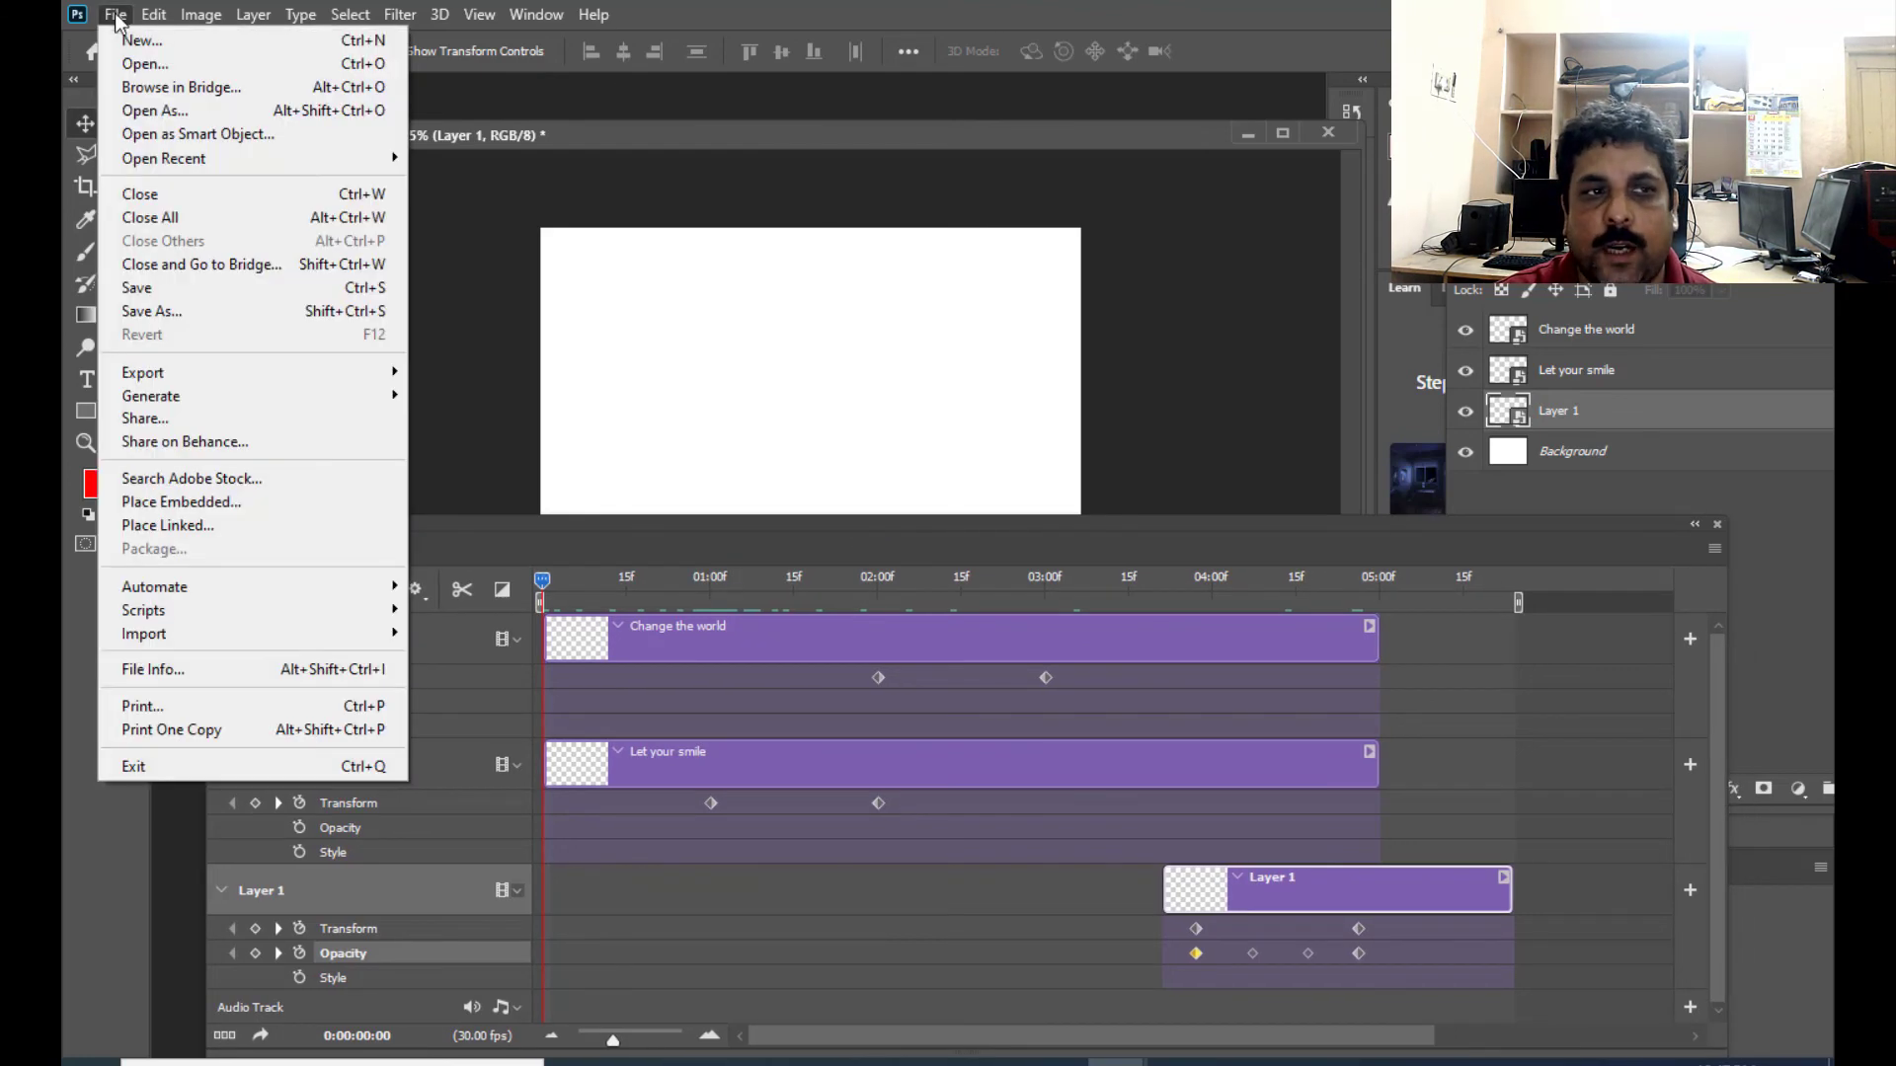
mouse_move(183, 375)
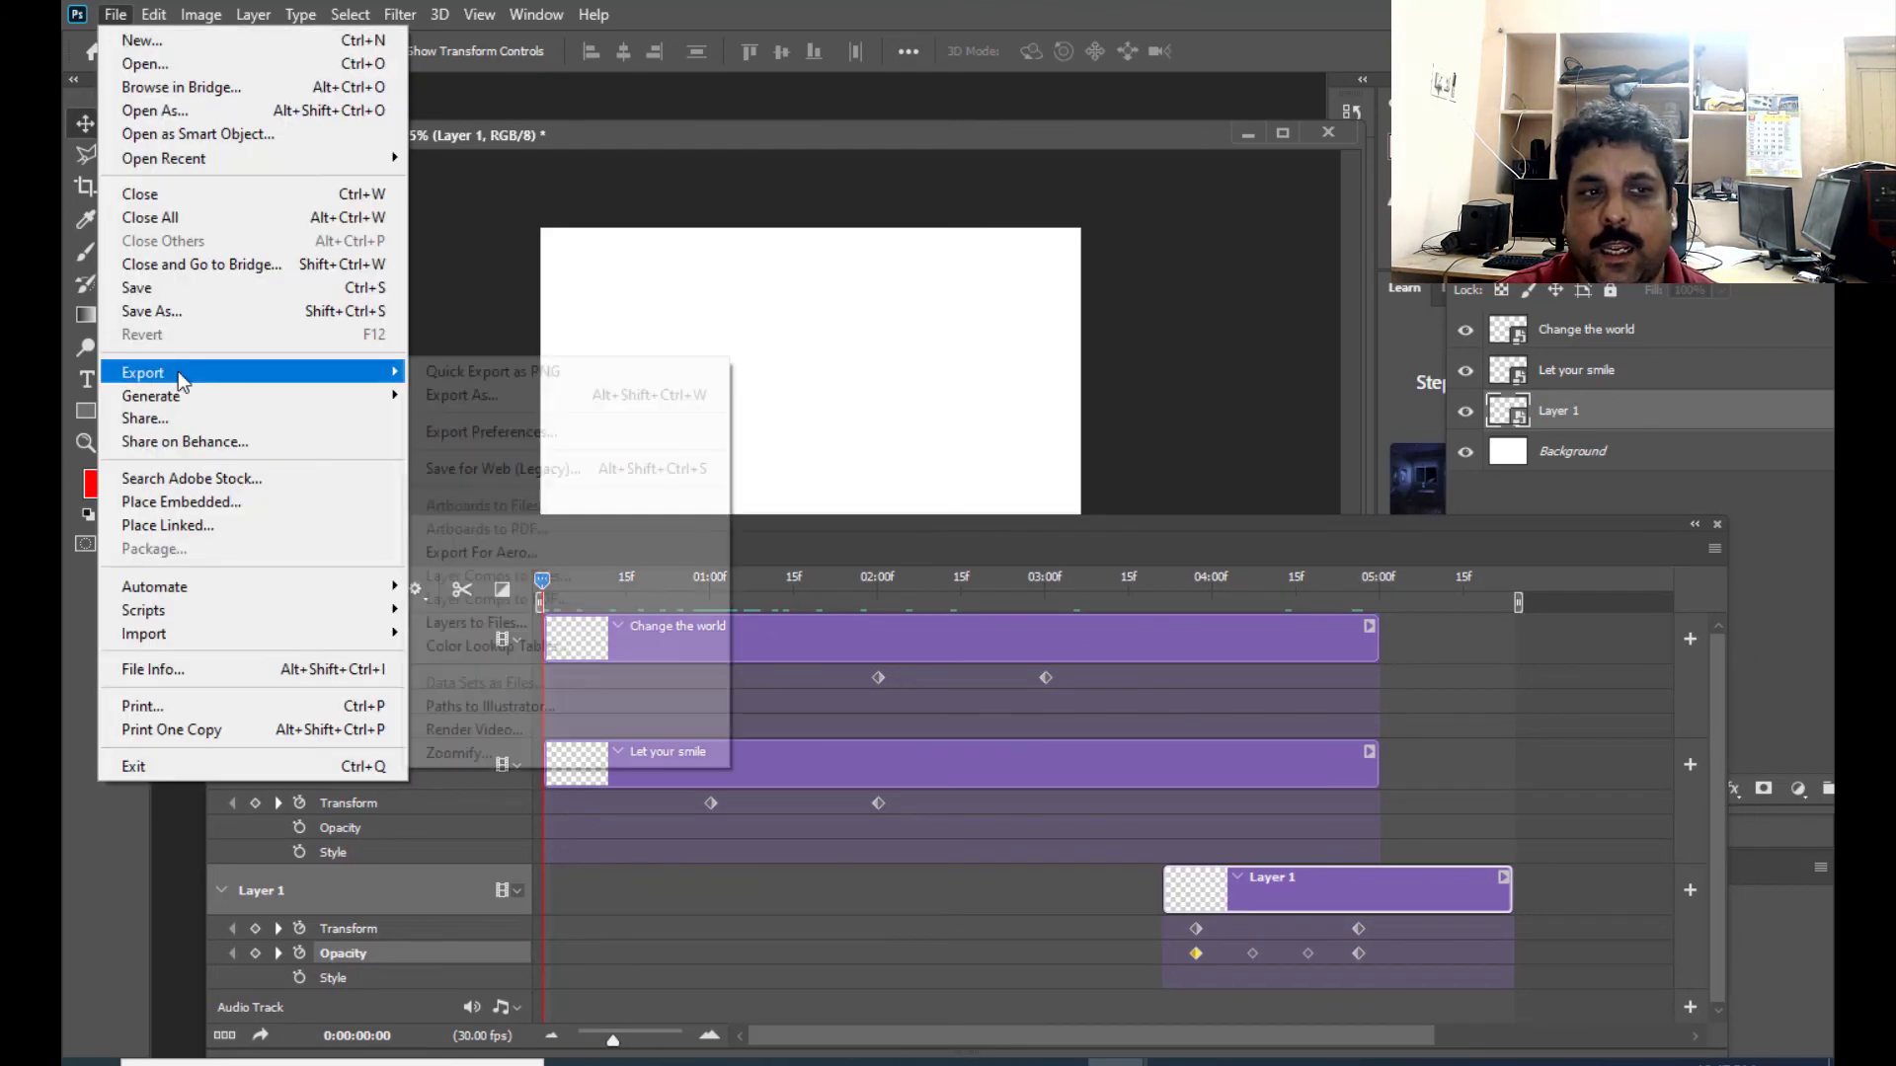
left_click(478, 730)
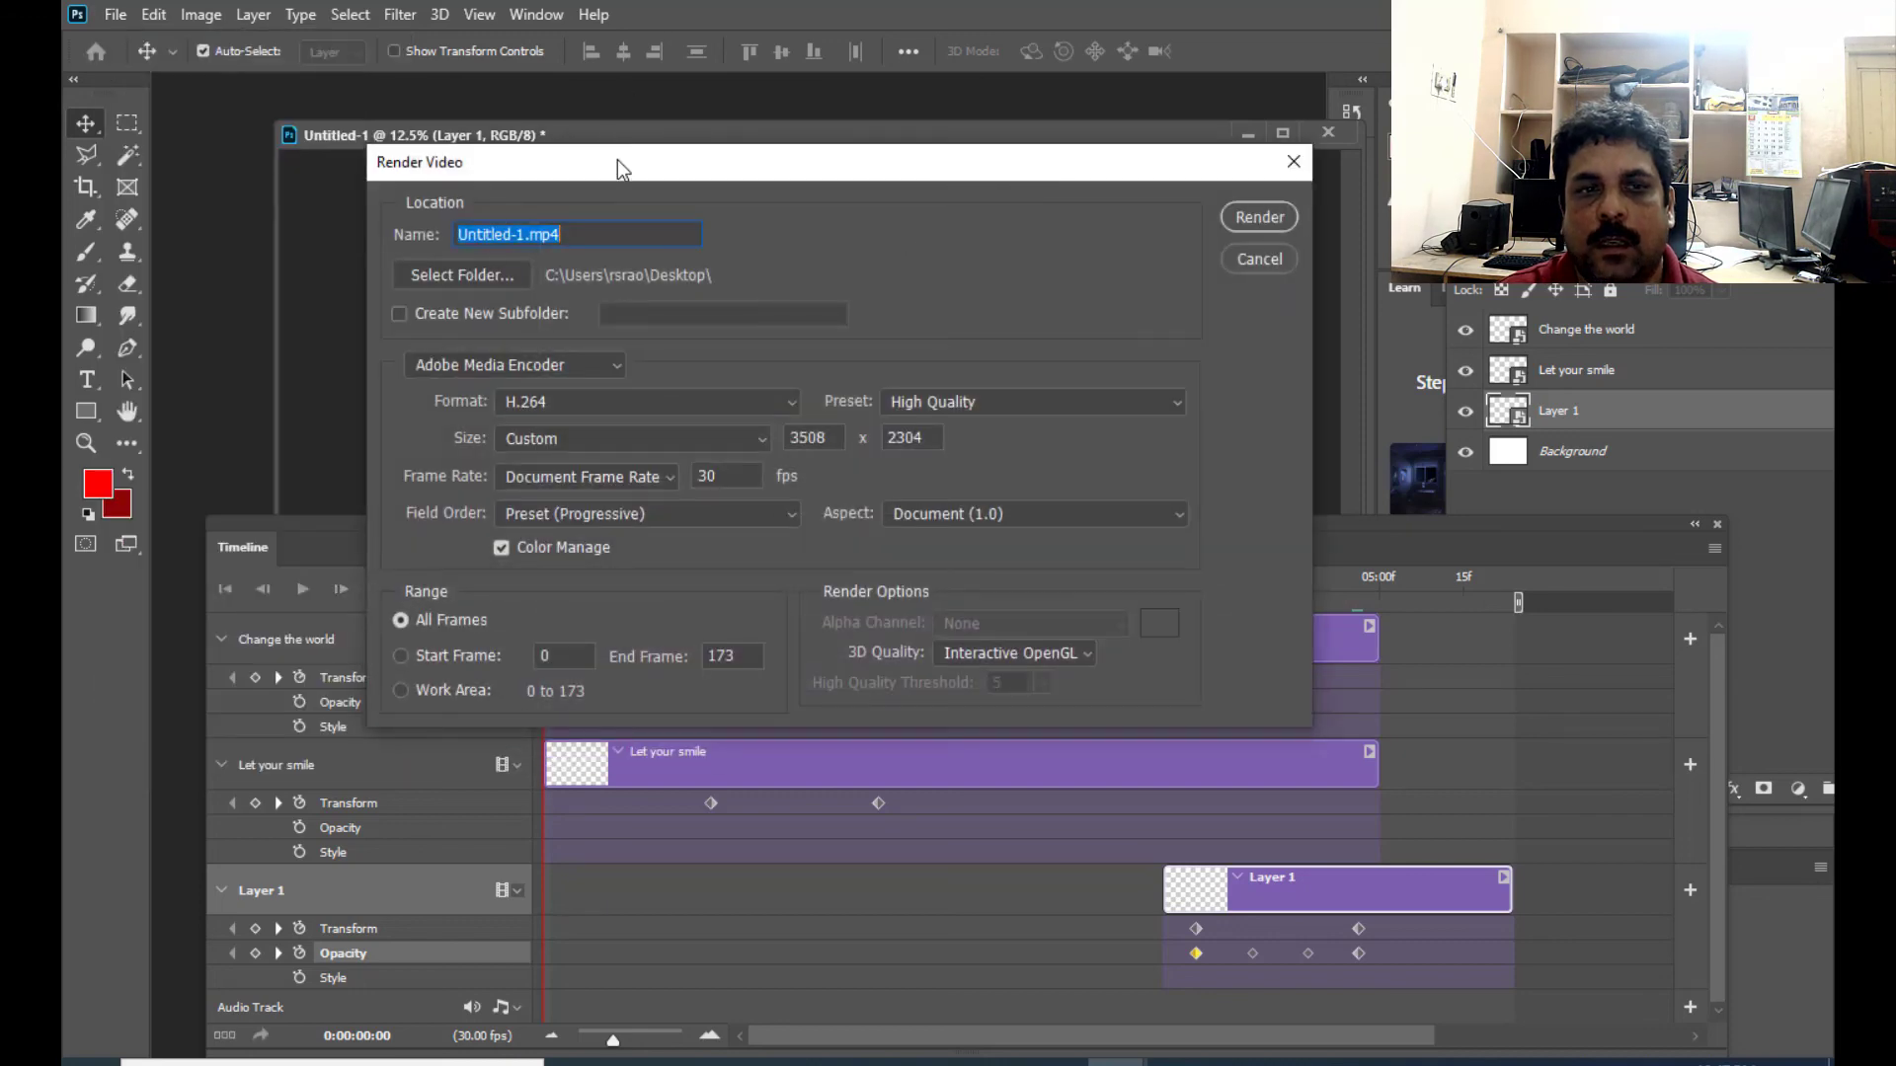
left_click_drag(618, 158, 1001, 215)
left_click_drag(907, 293, 838, 293)
left_click_drag(1074, 229, 1138, 255)
left_click_drag(1013, 323, 874, 312)
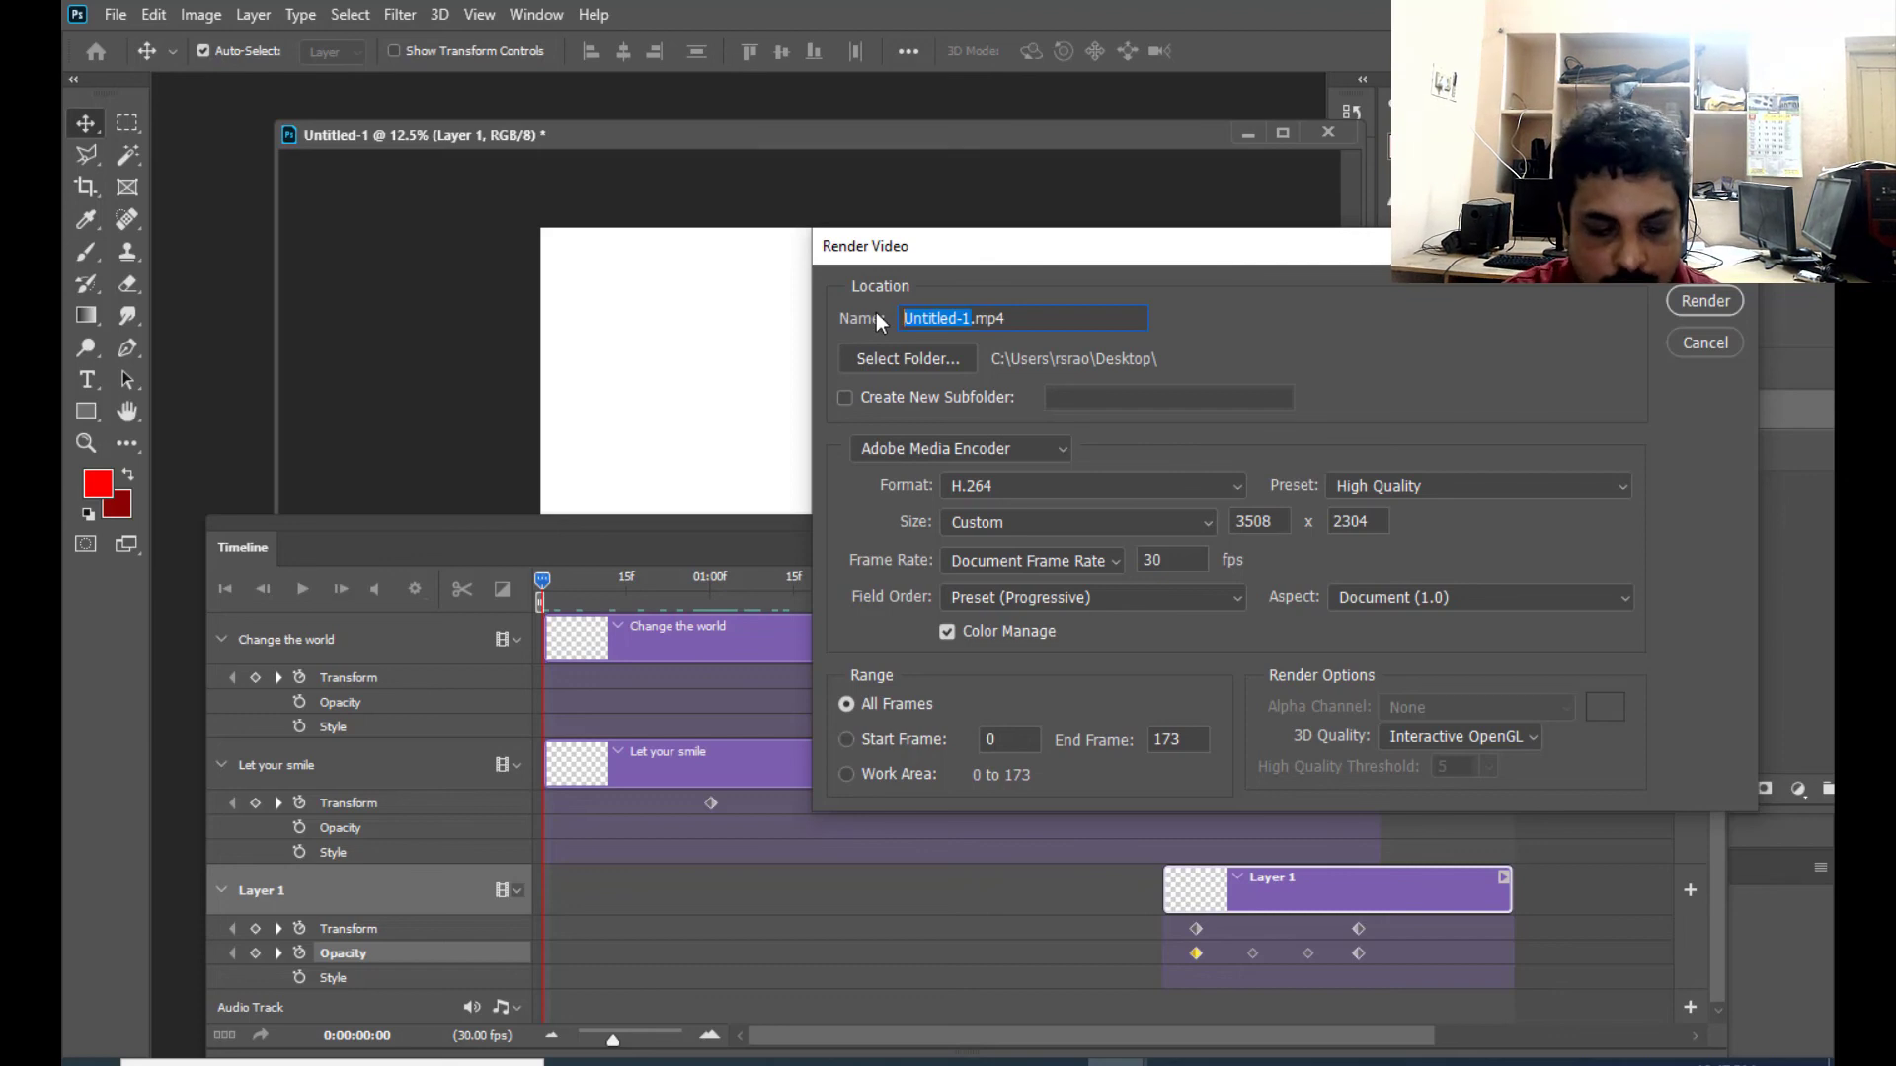
type("smile")
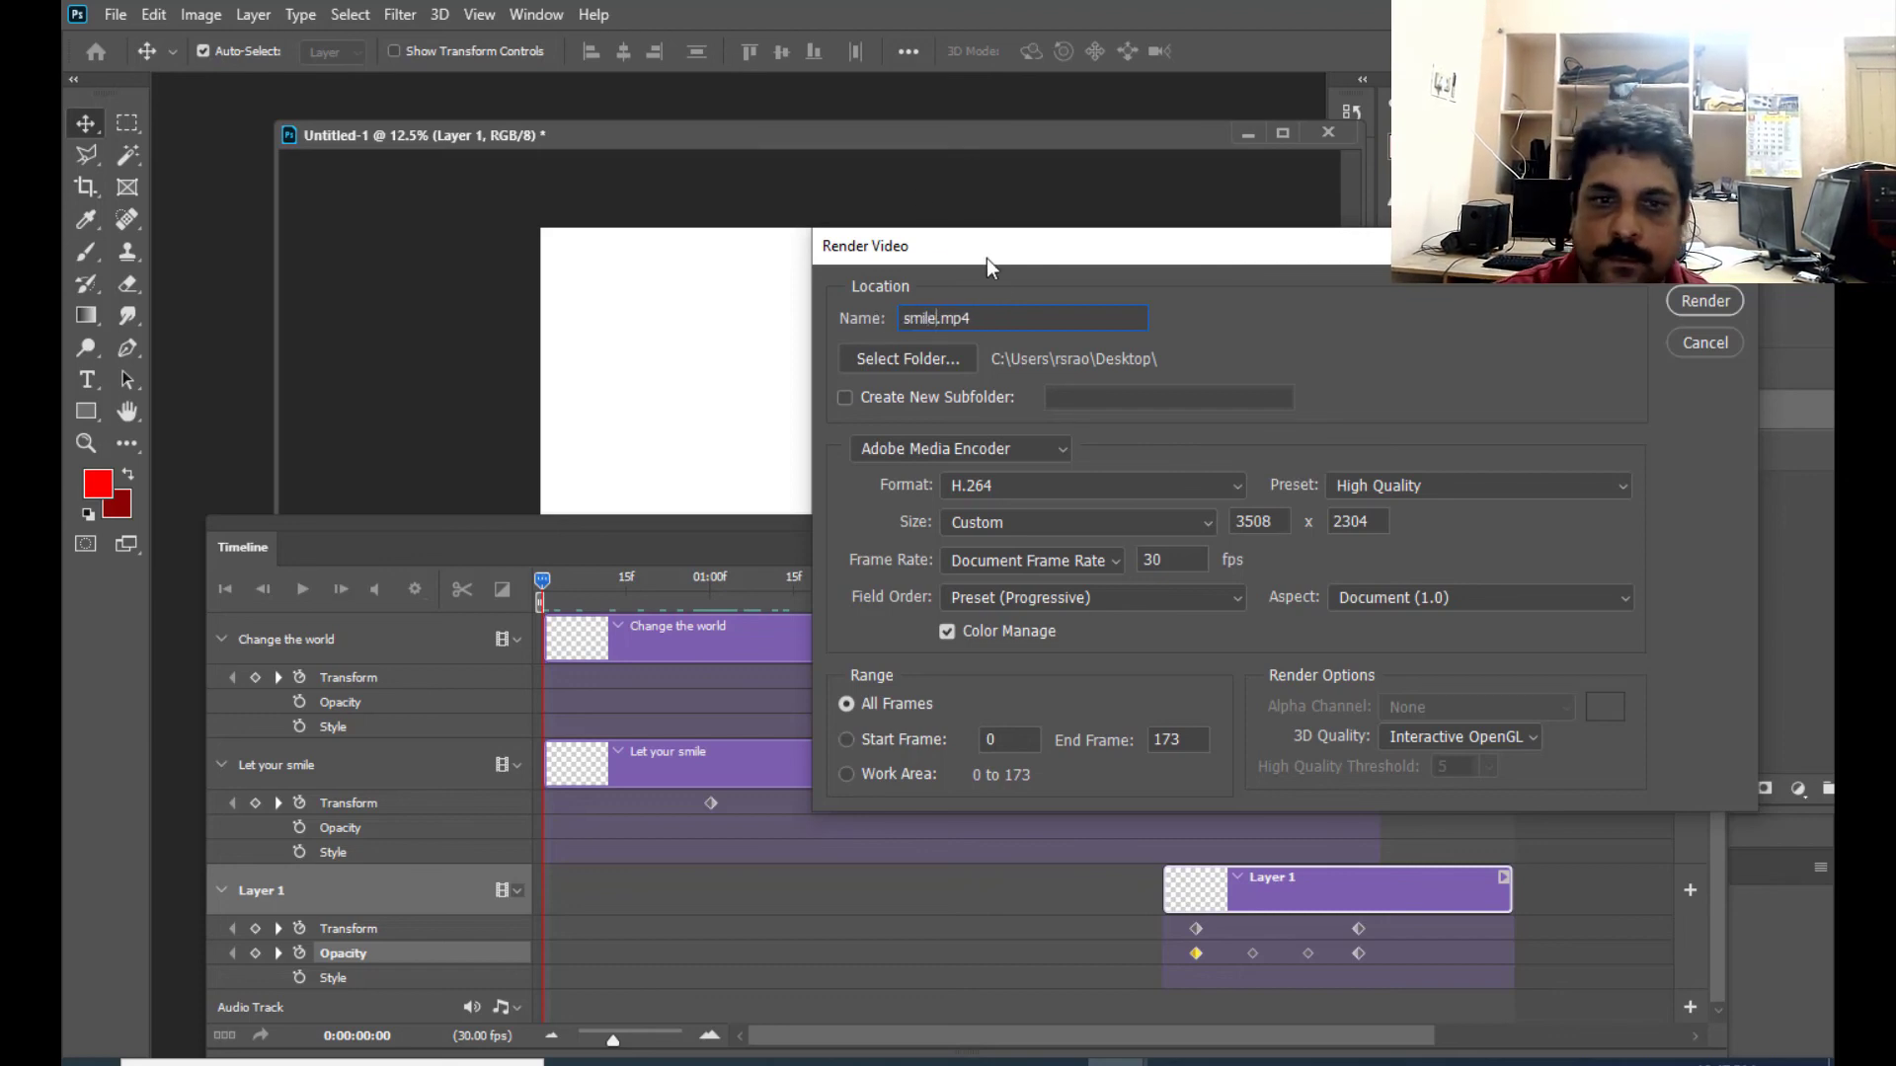
left_click(998, 314)
left_click_drag(1035, 246, 890, 240)
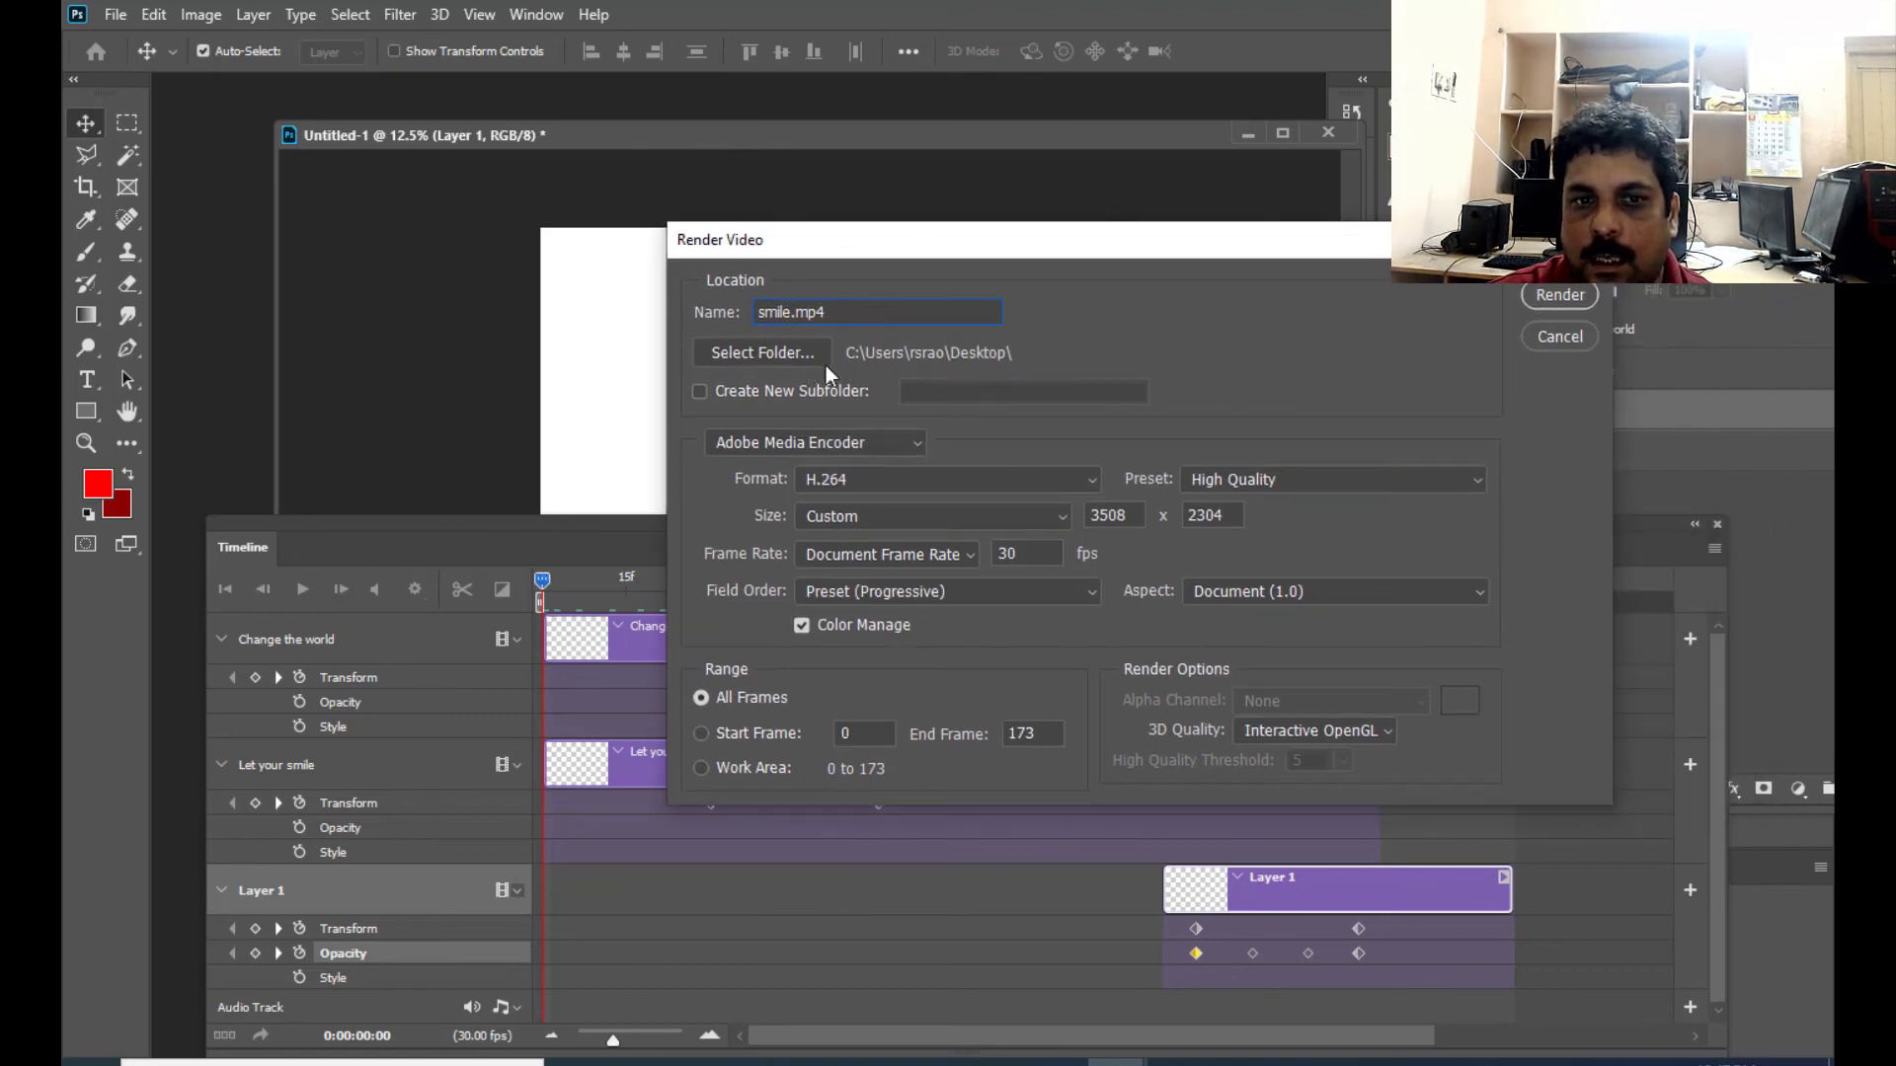
left_click(786, 358)
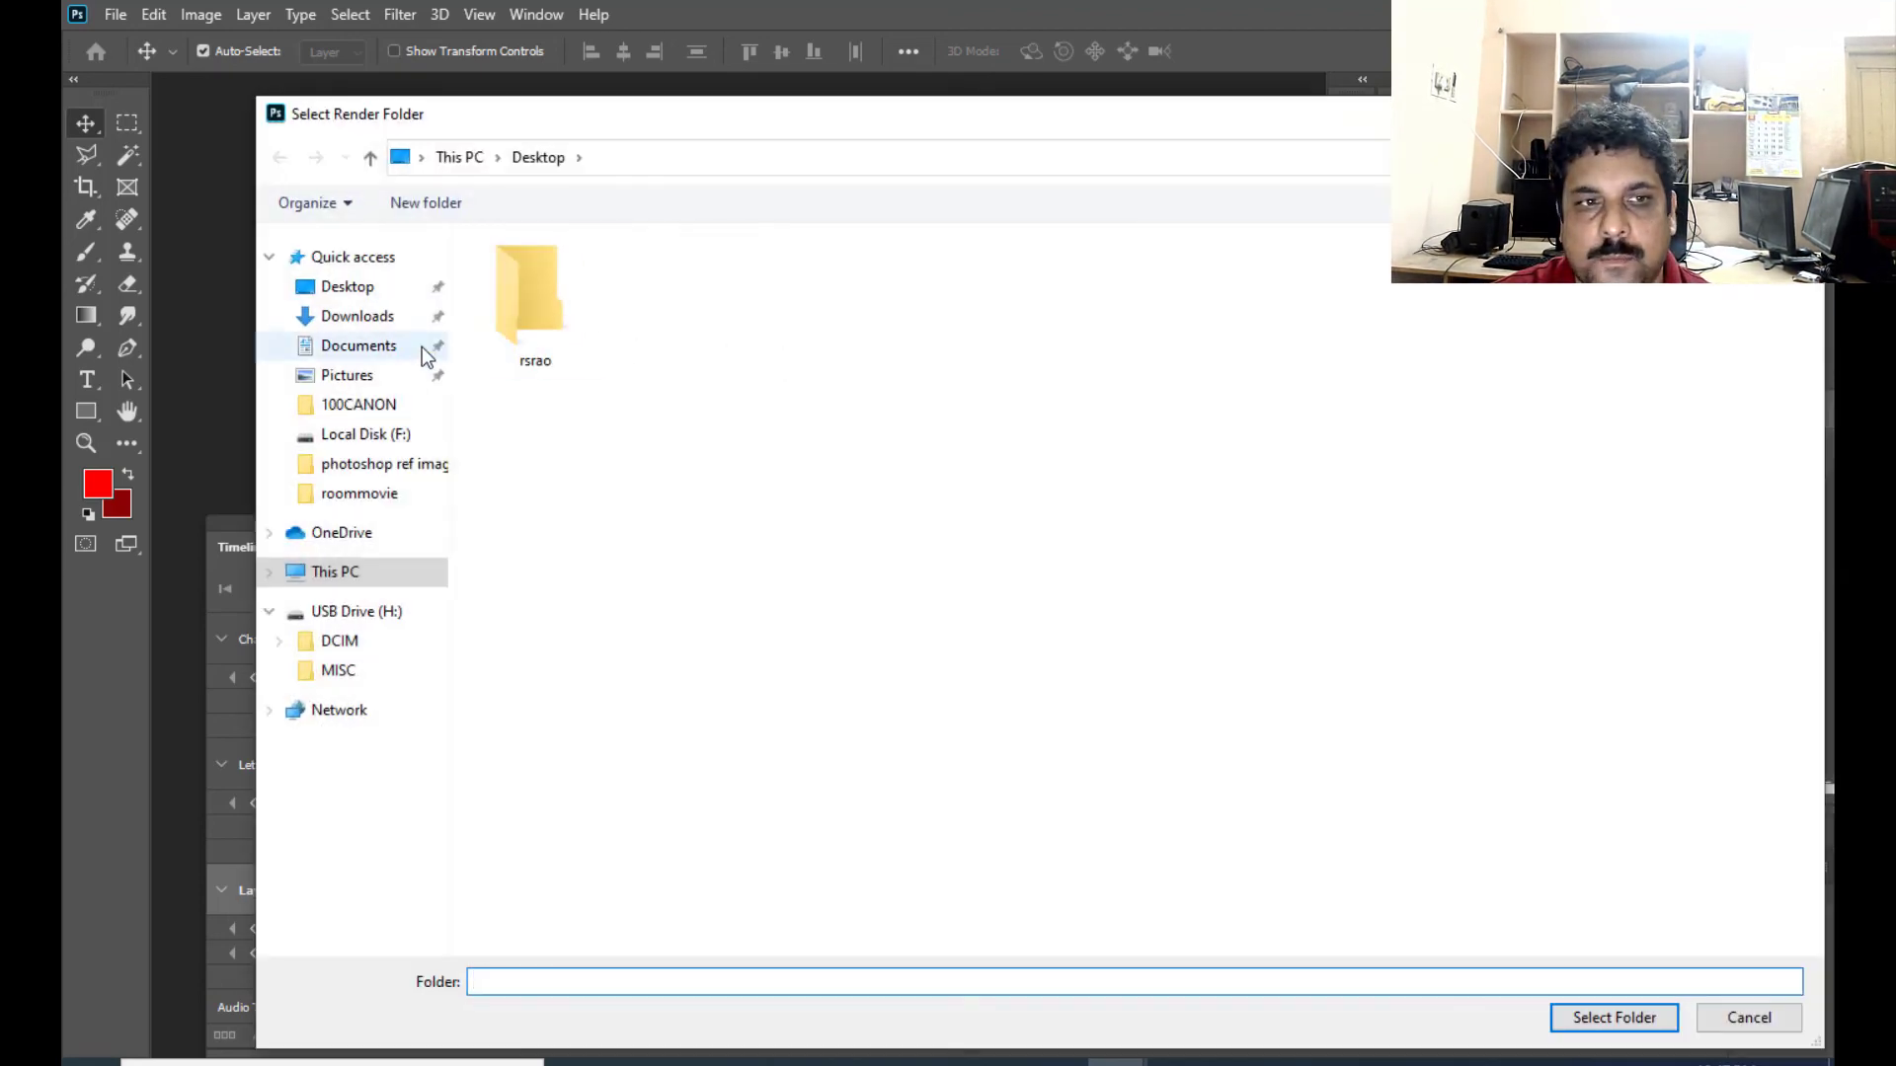
left_click(1749, 1017)
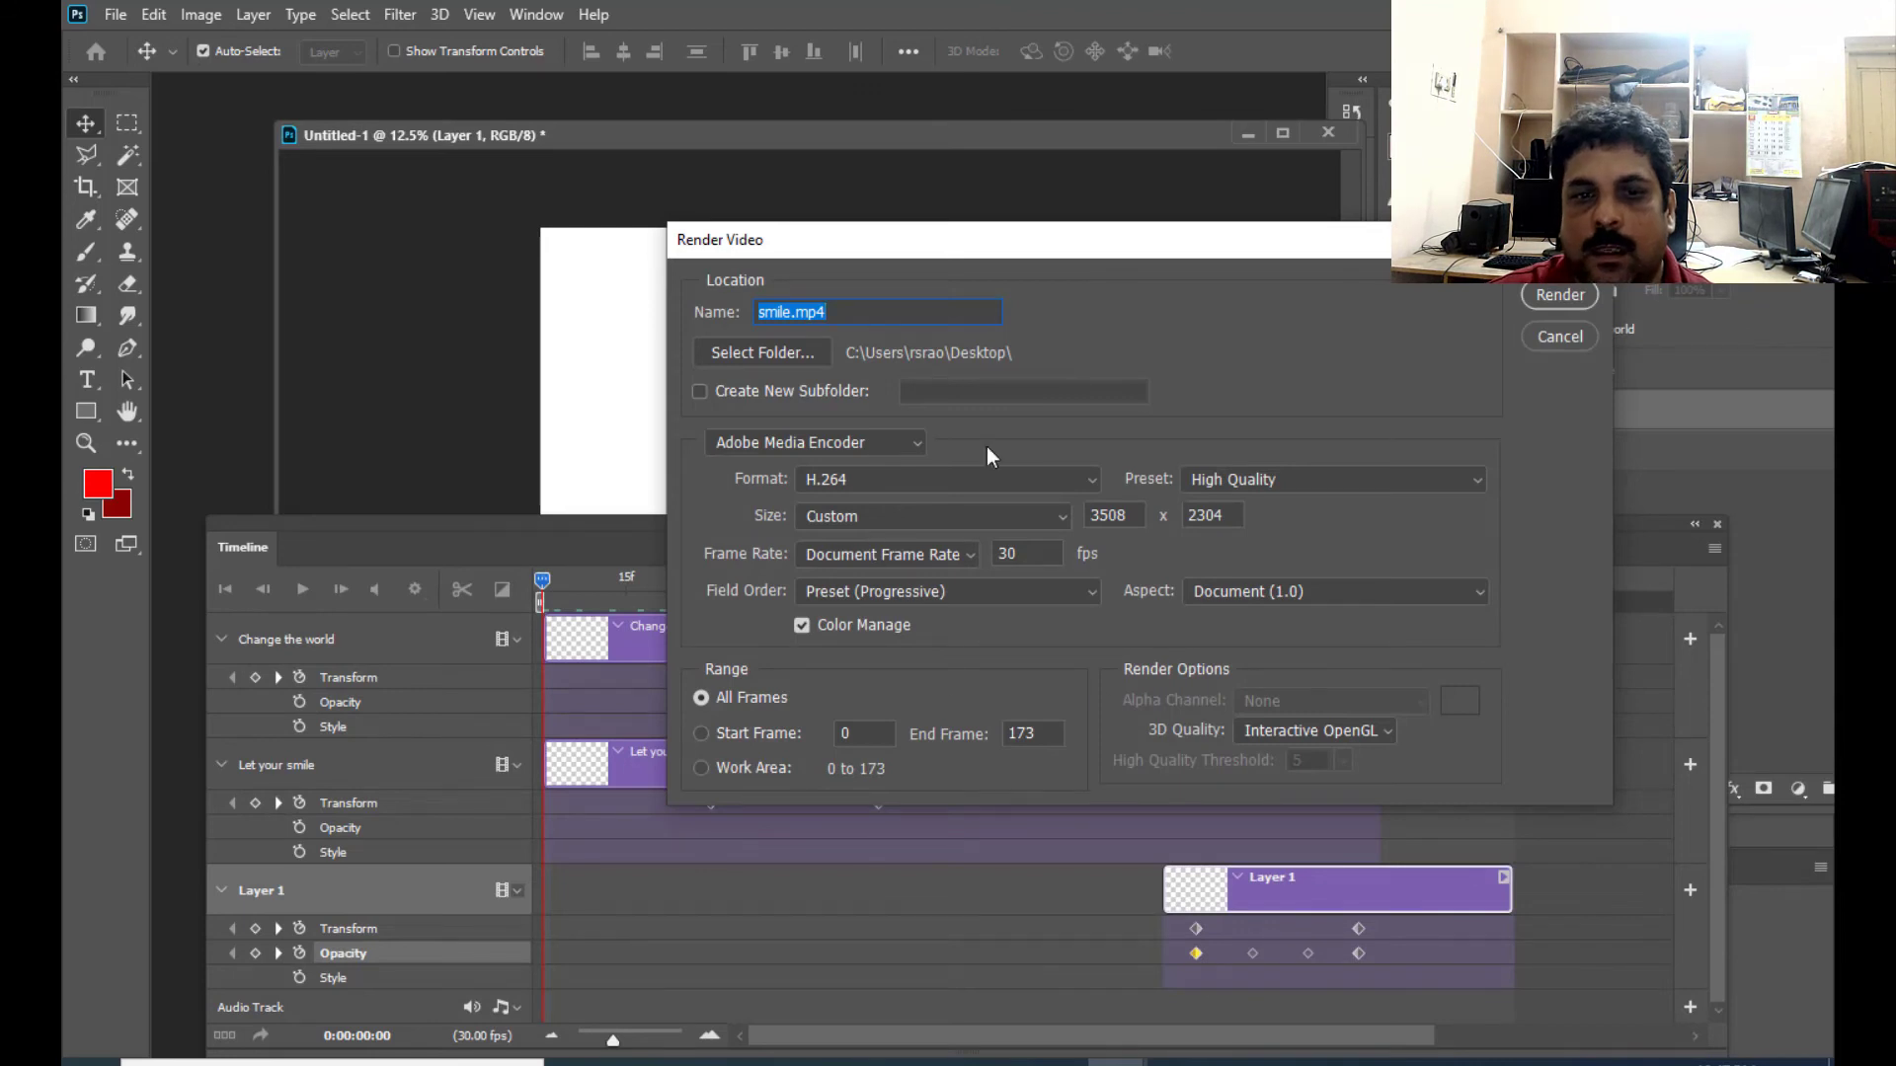
left_click_drag(988, 249, 864, 239)
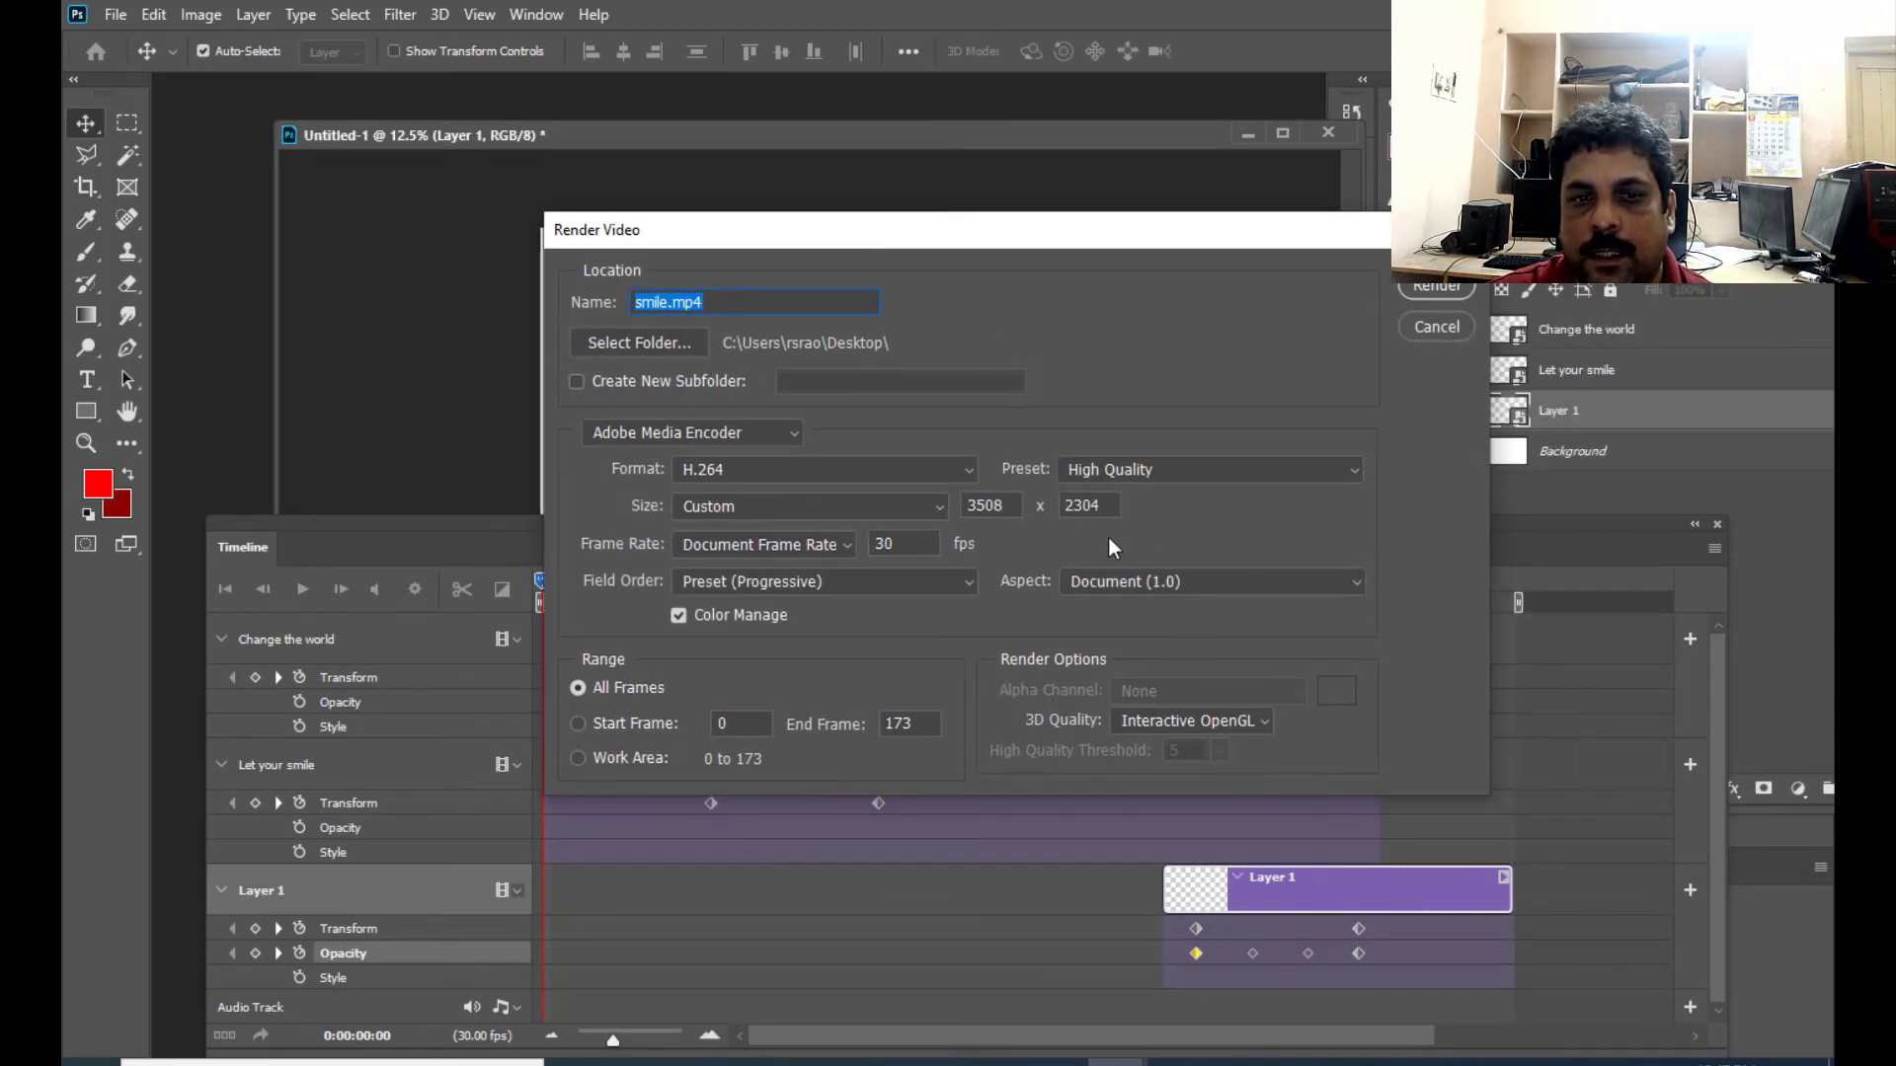
- Choose the YouTube HD 1080p 29.97 preset for smile.mp4 and render all frames
left_click(1165, 468)
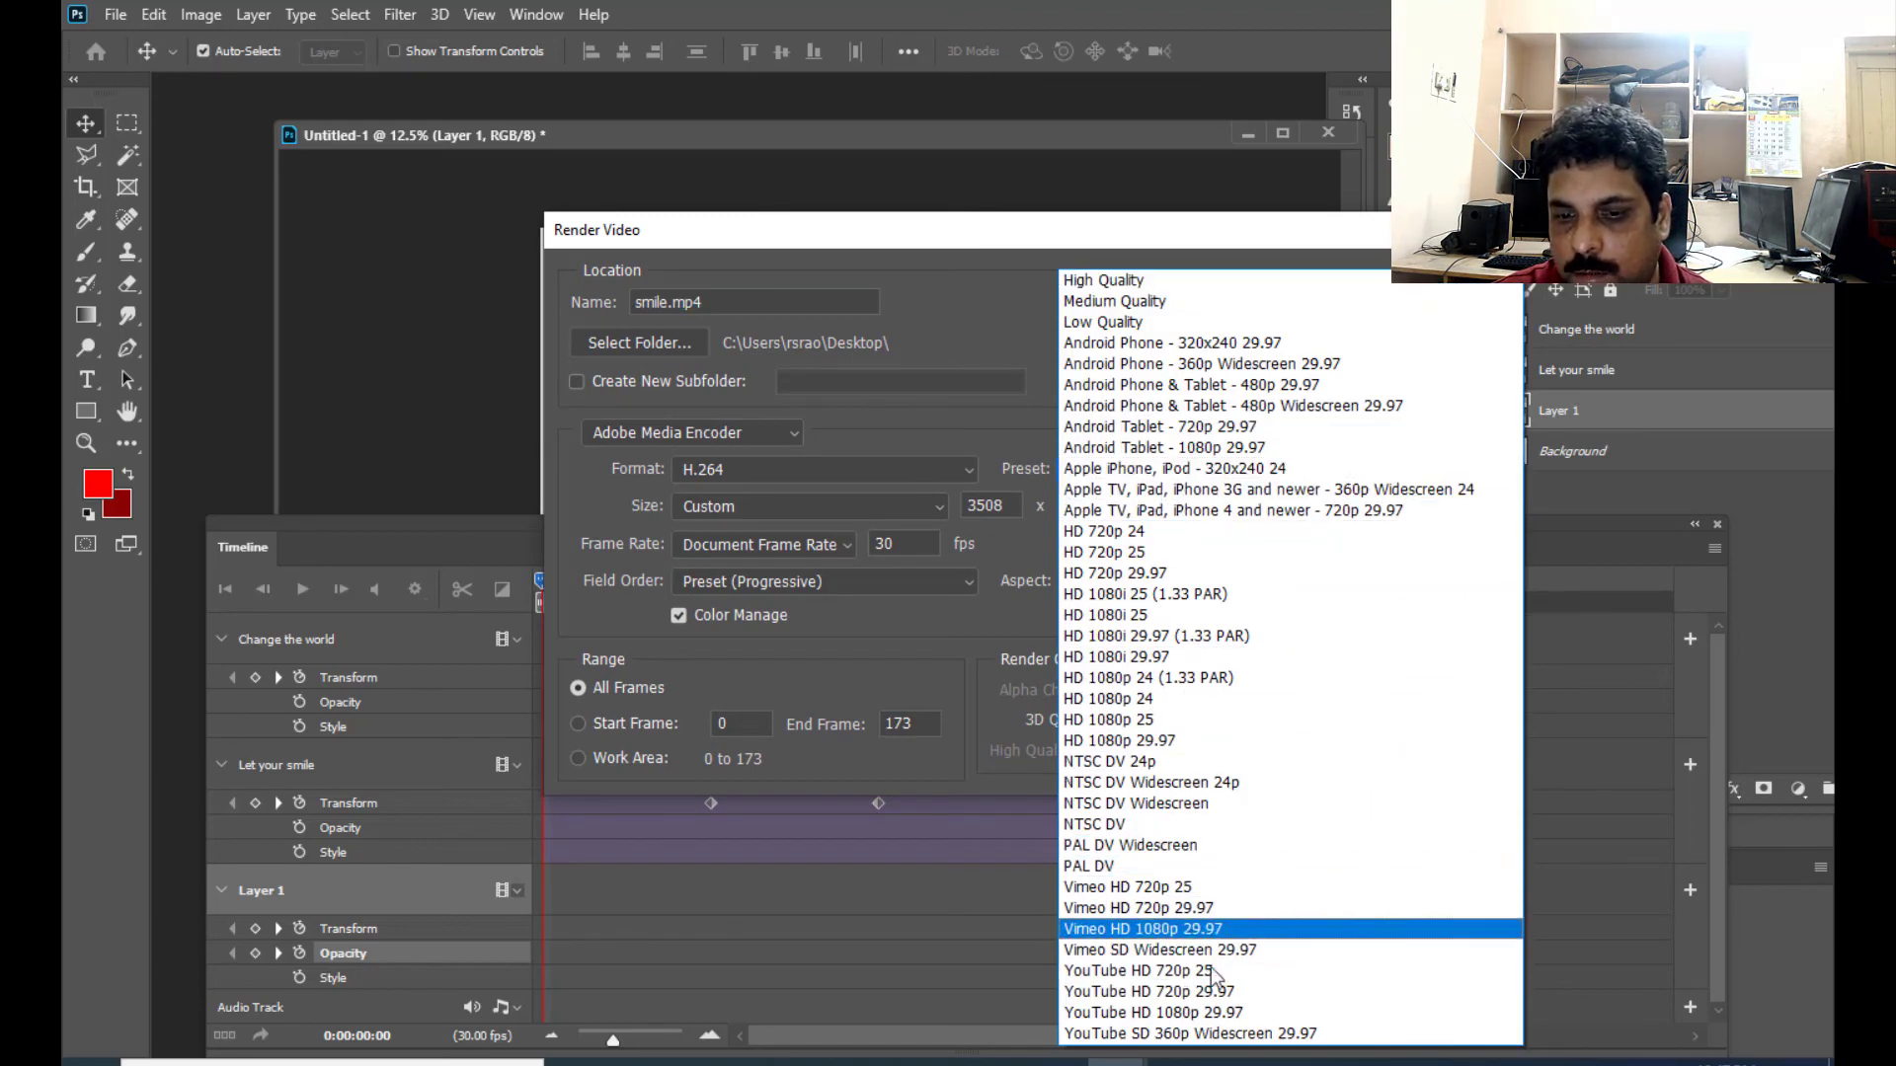
left_click(1189, 1016)
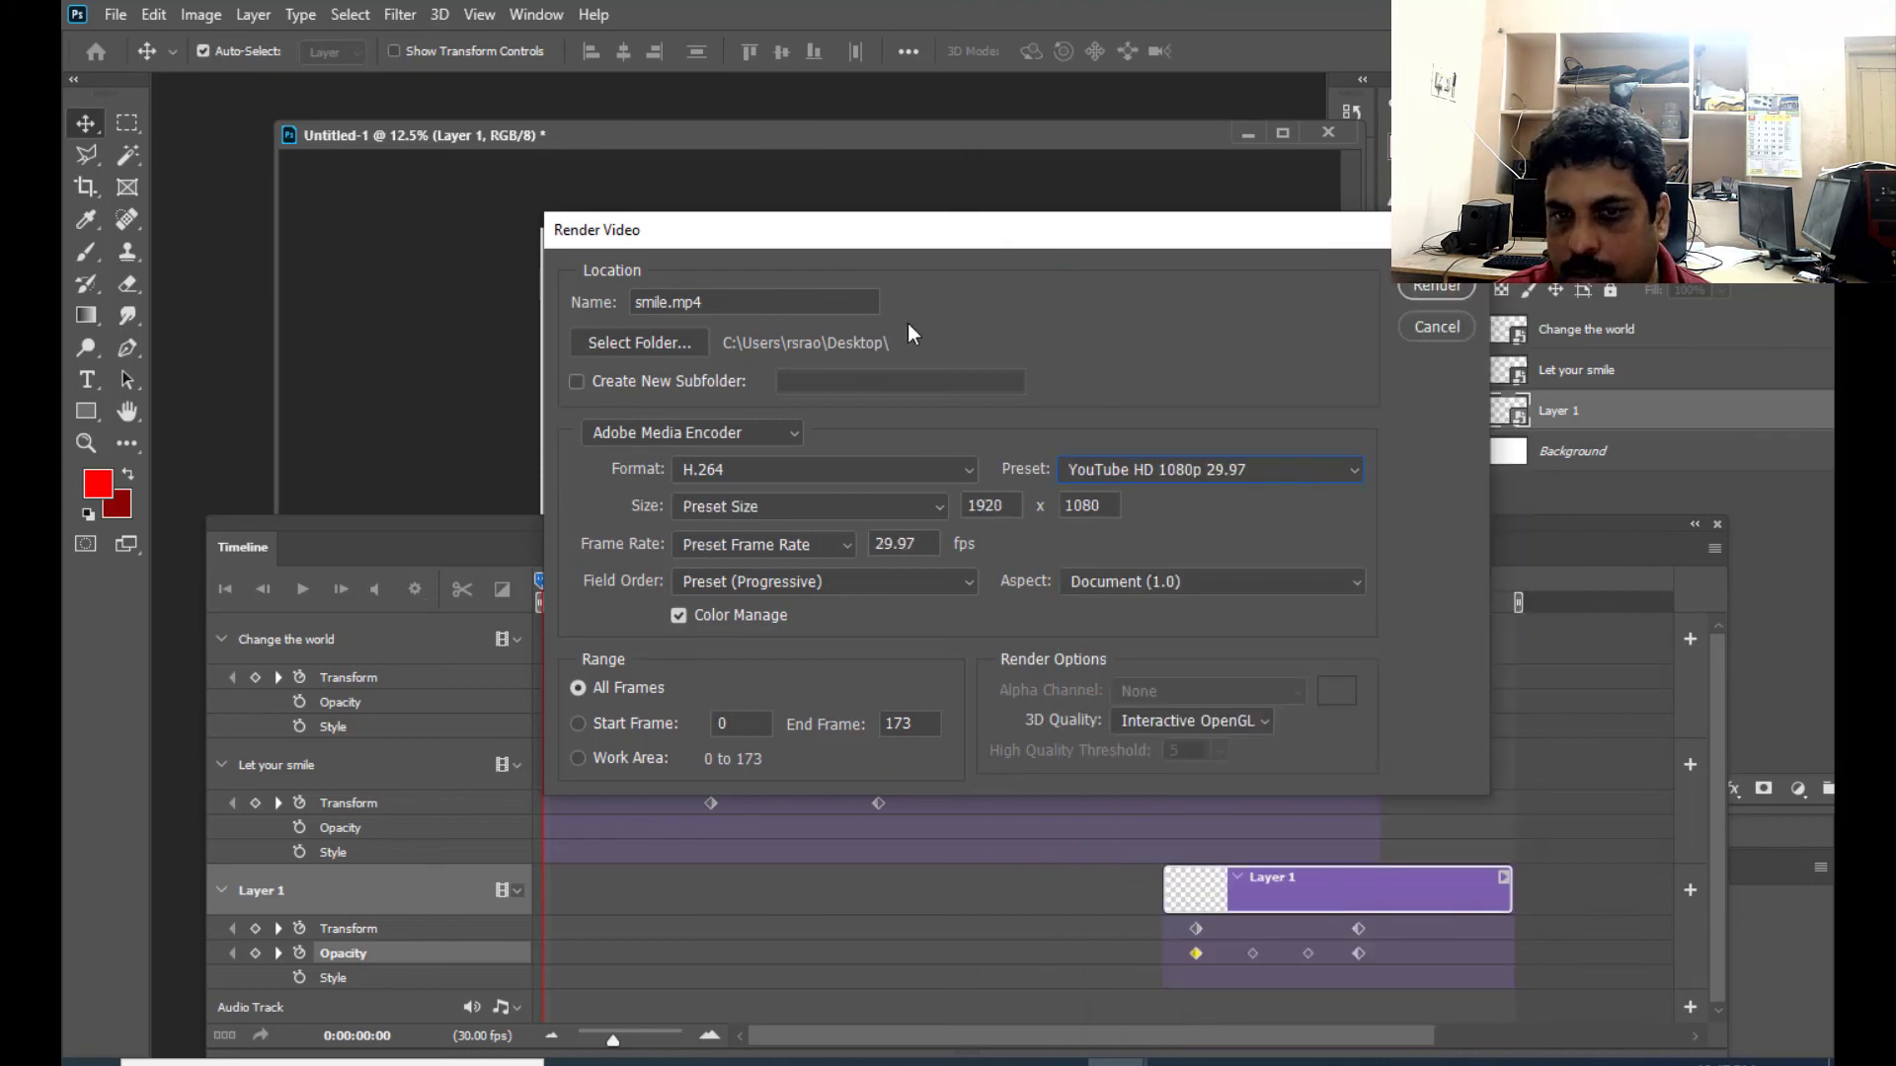
left_click_drag(1029, 240, 1098, 261)
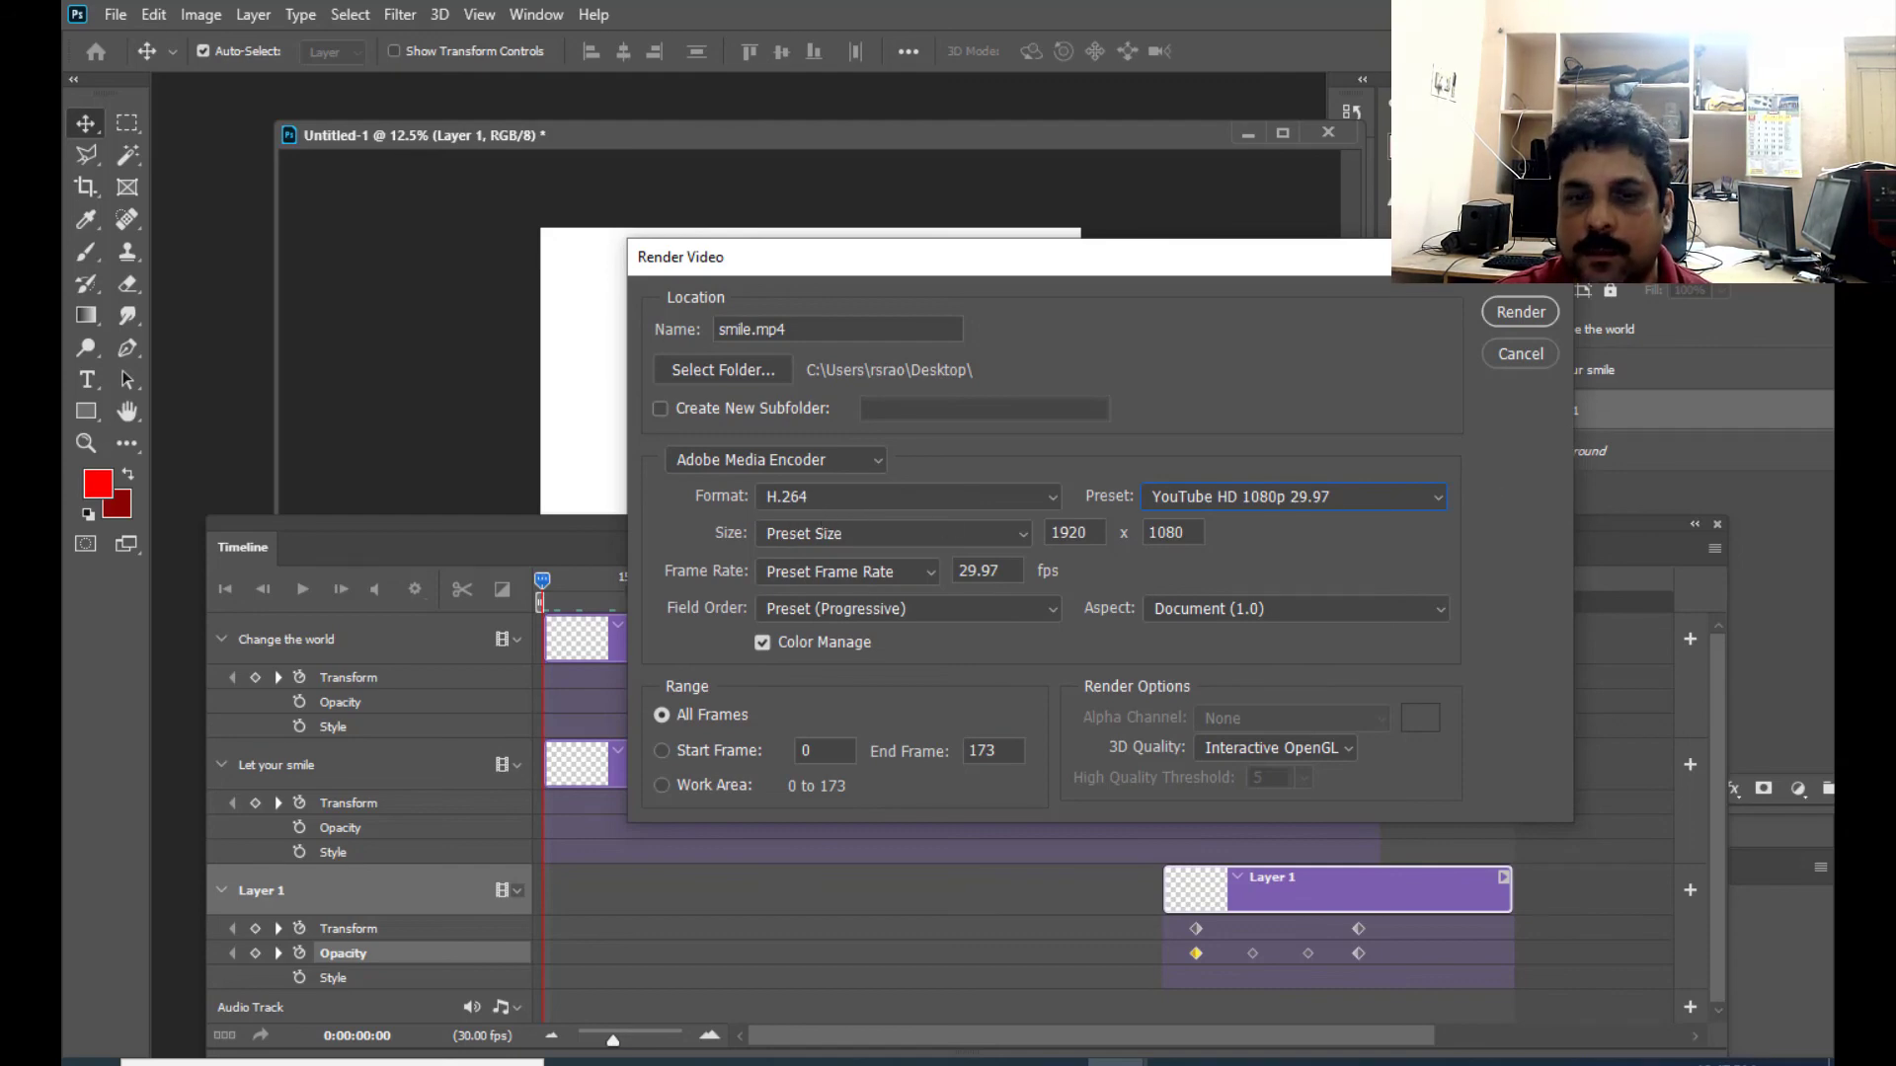
left_click_drag(1355, 264, 1329, 219)
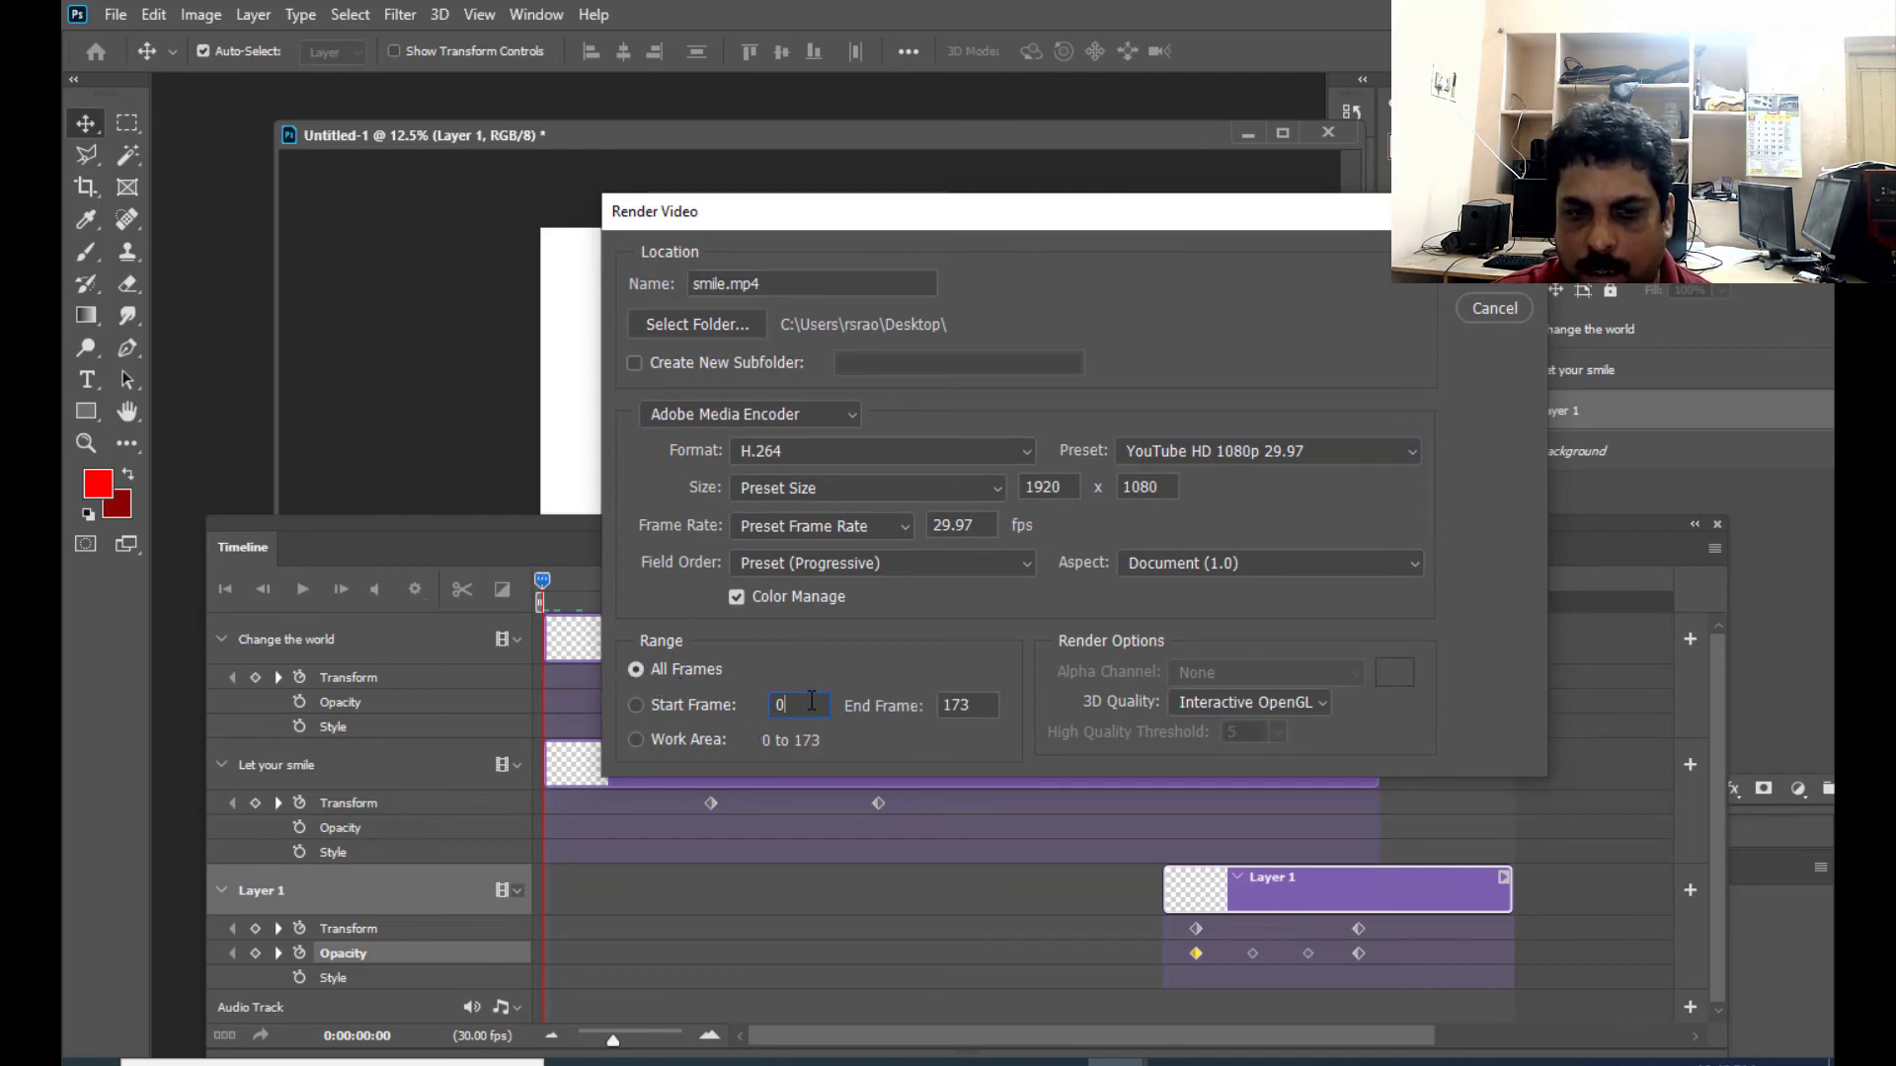
left_click_drag(811, 700, 768, 704)
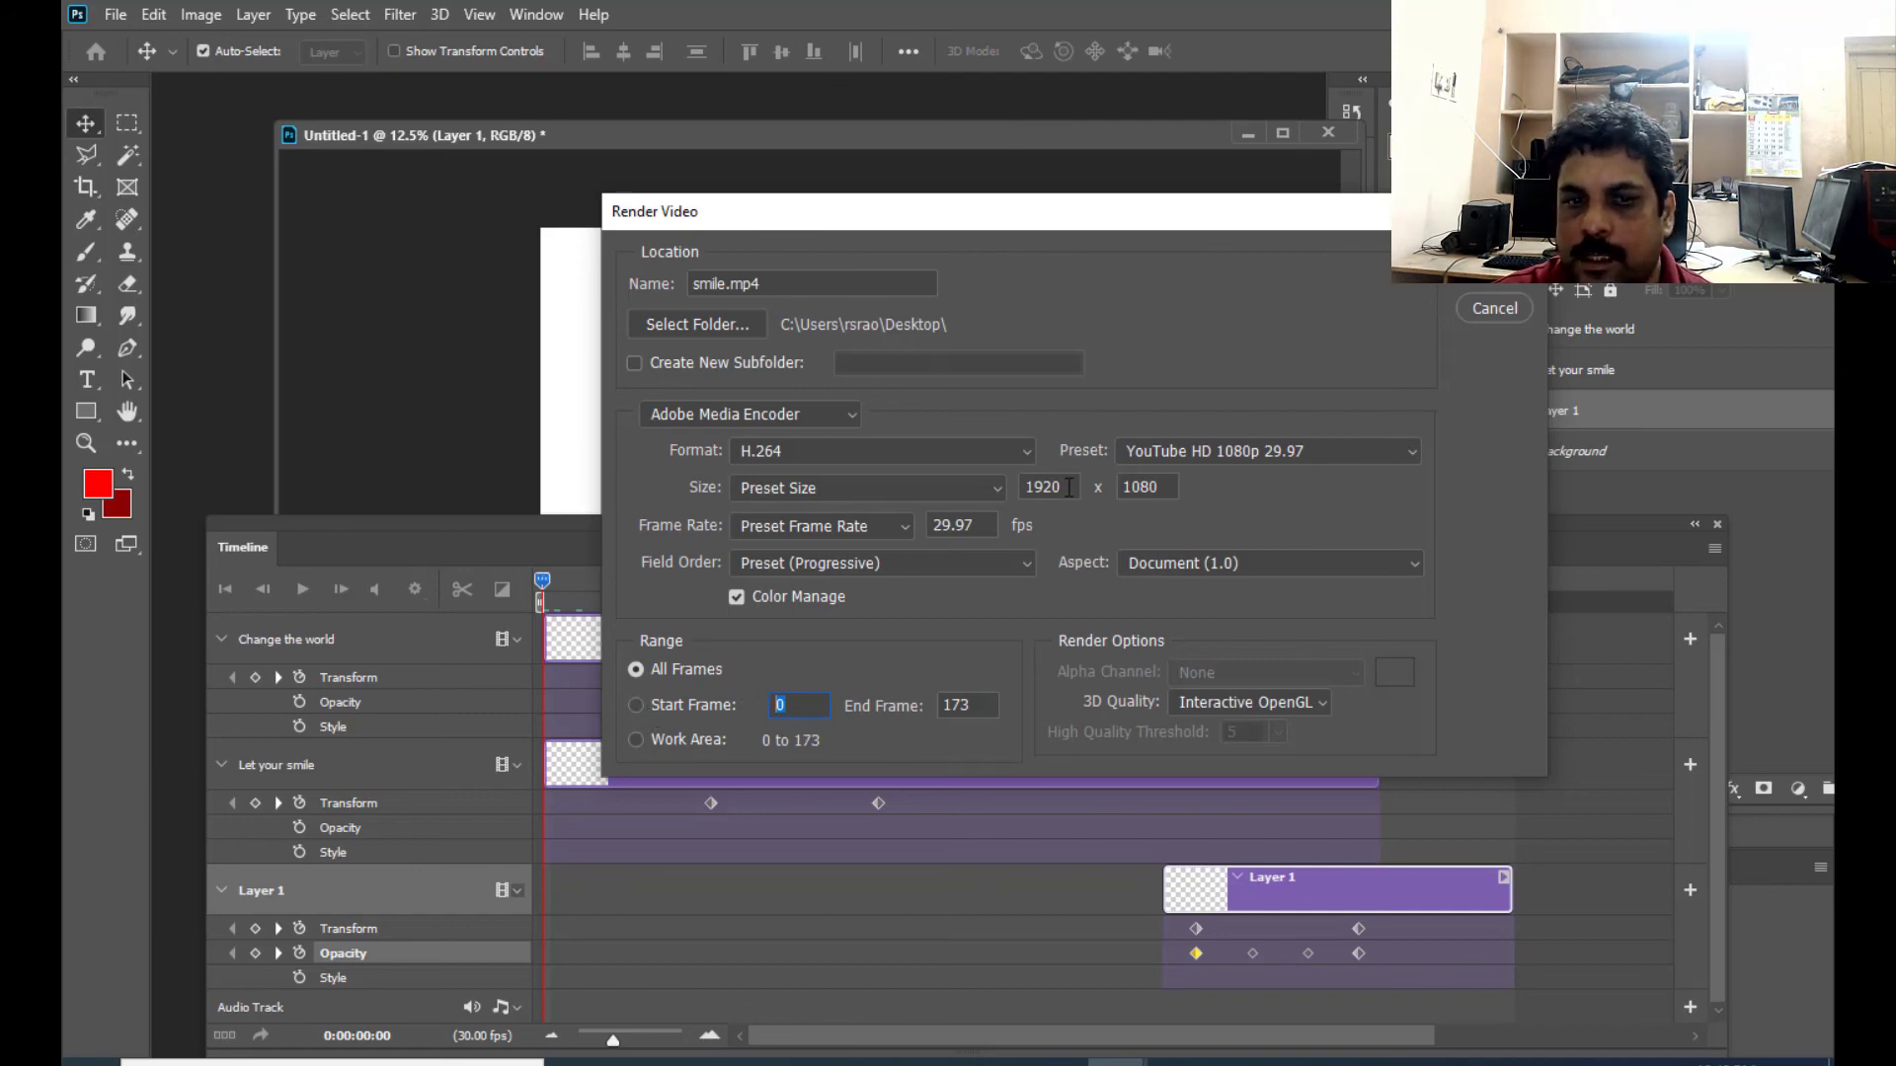
left_click_drag(993, 219, 928, 224)
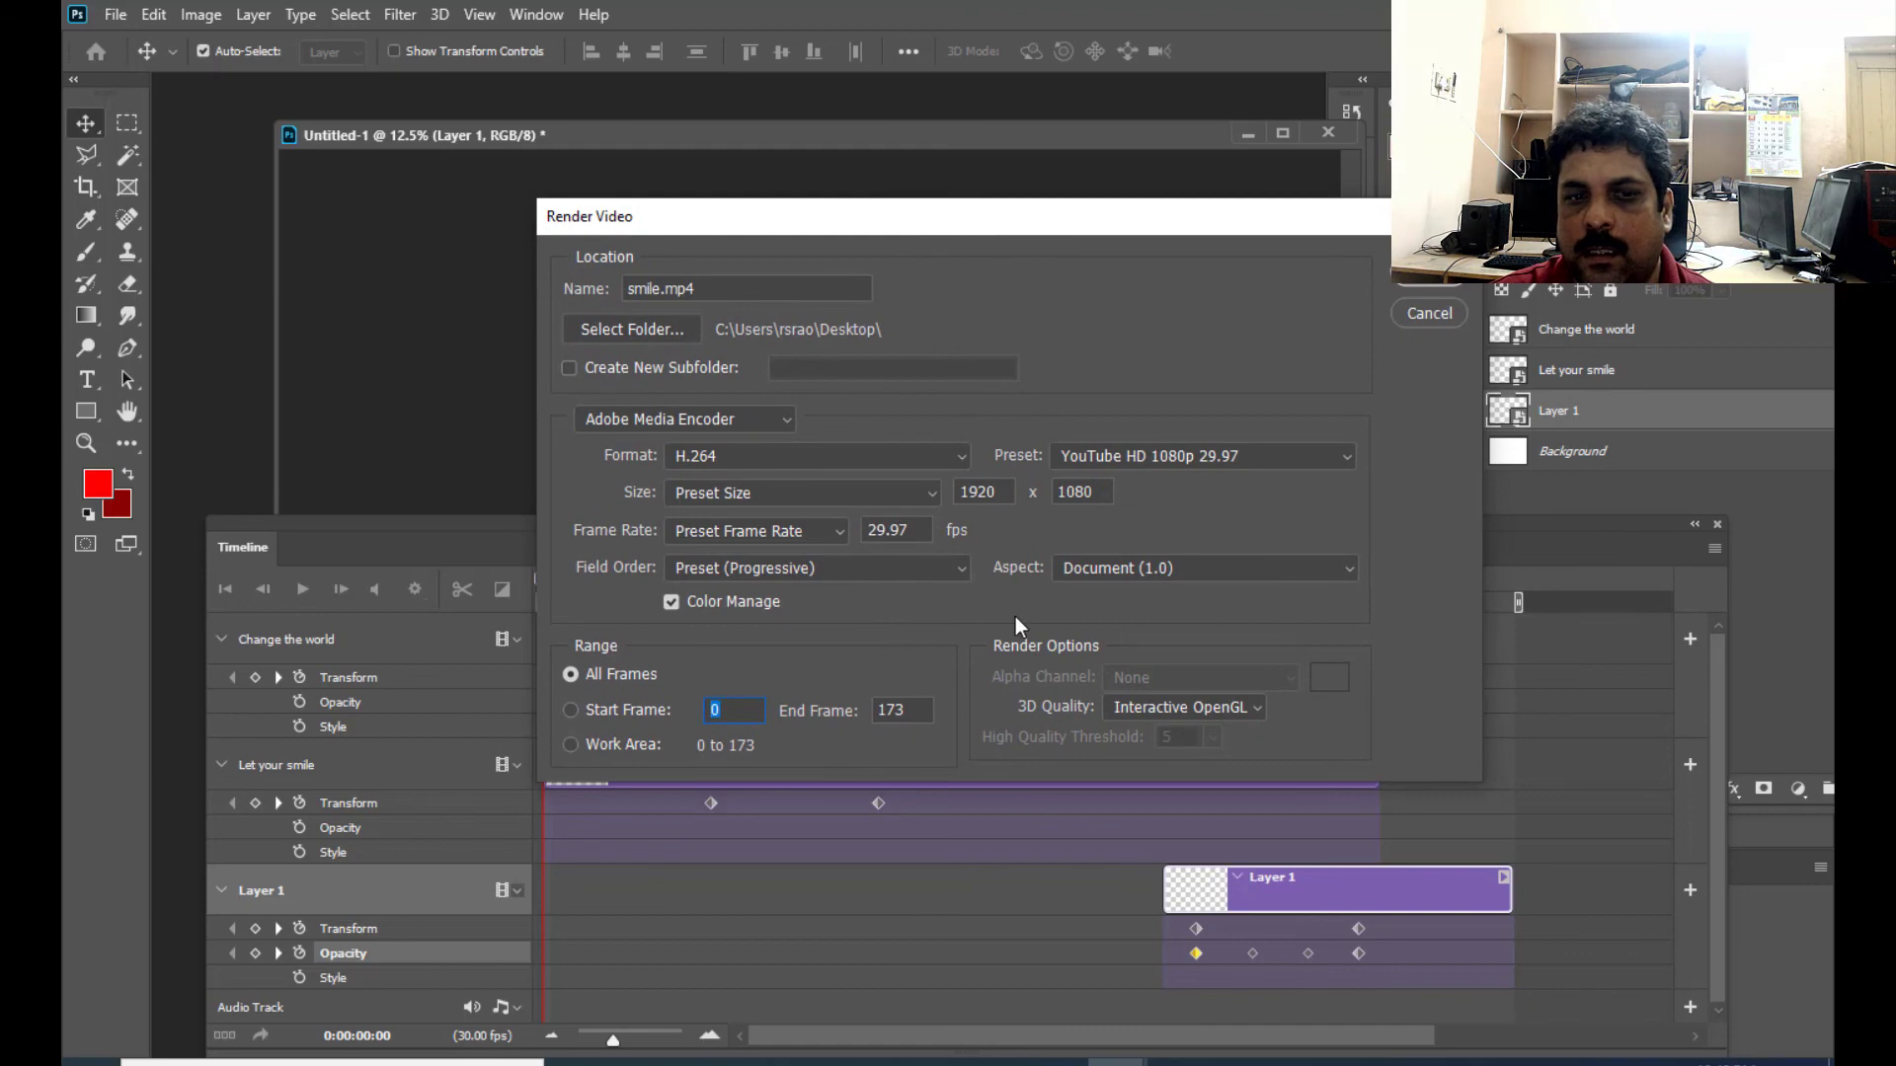
left_click_drag(926, 228, 855, 238)
left_click(1356, 280)
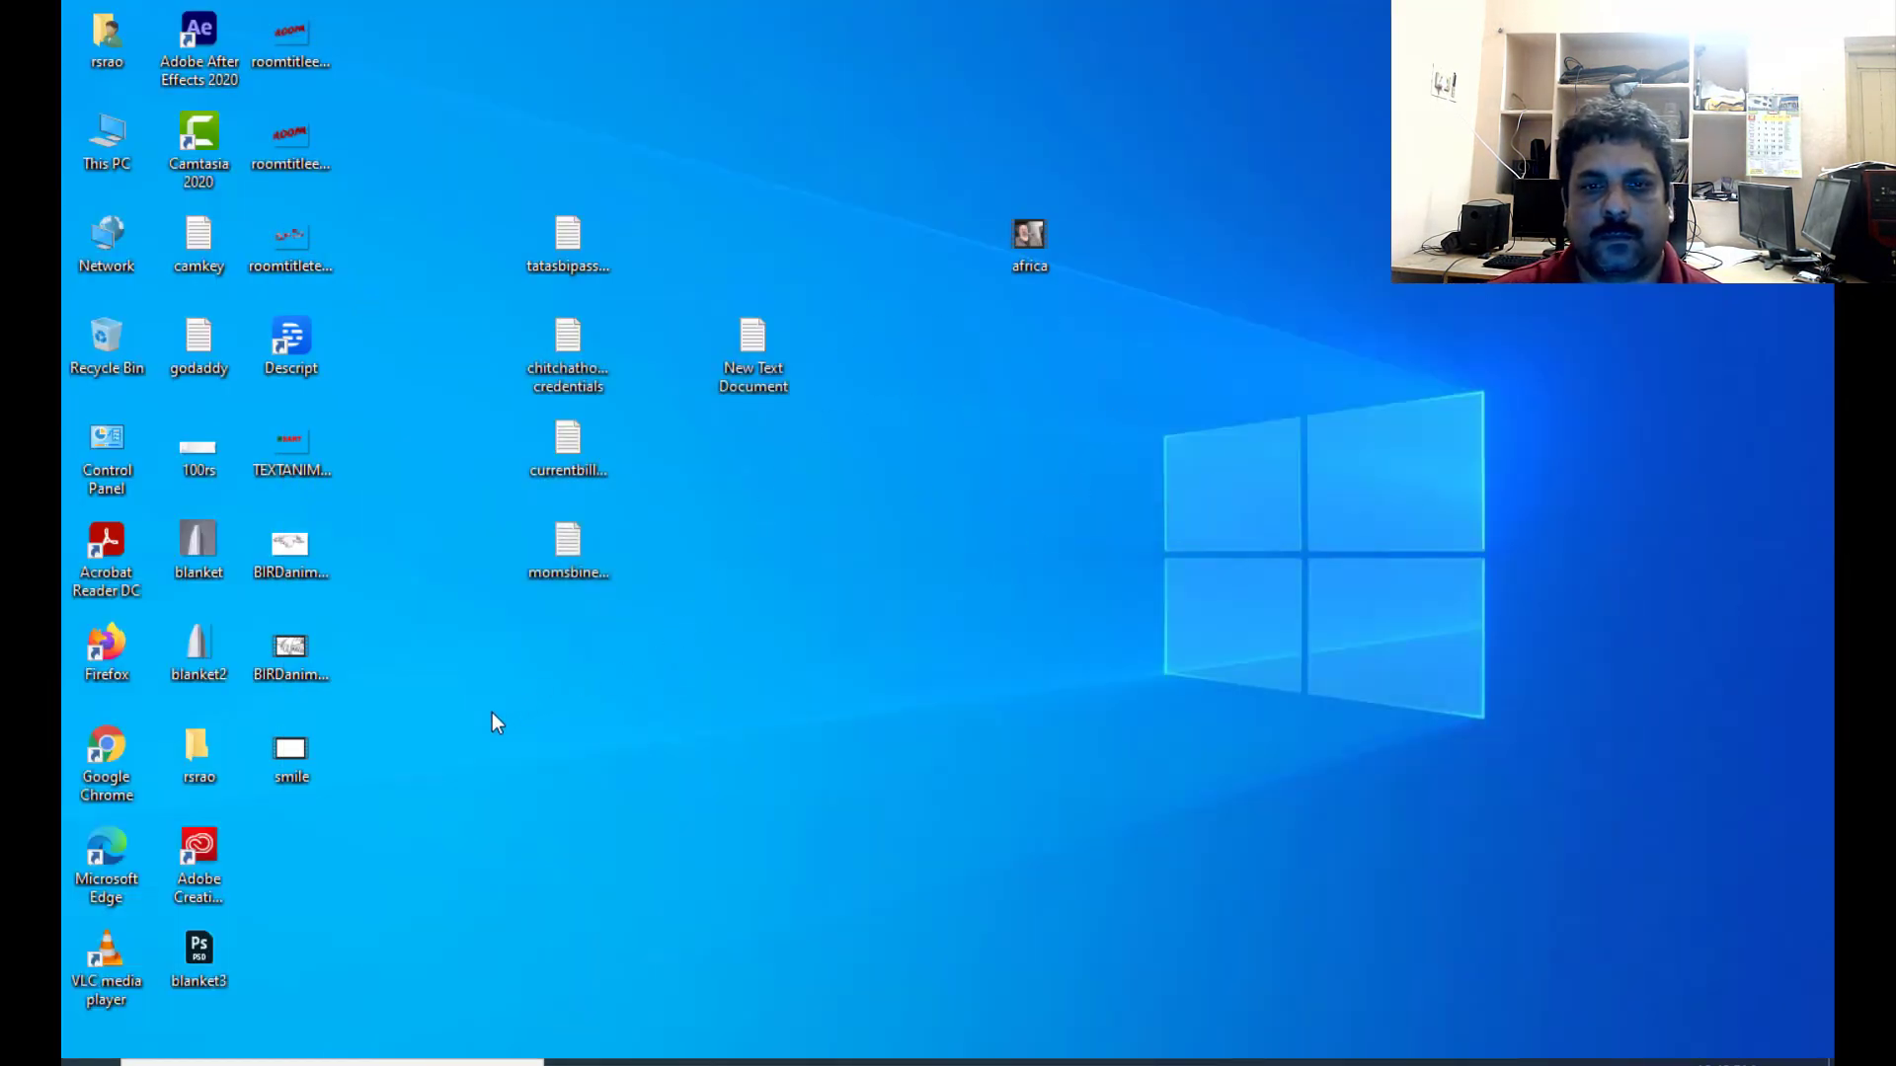
- Play the exported smile video from the desktop, close it and switch back to Photoshop
double_click(308, 749)
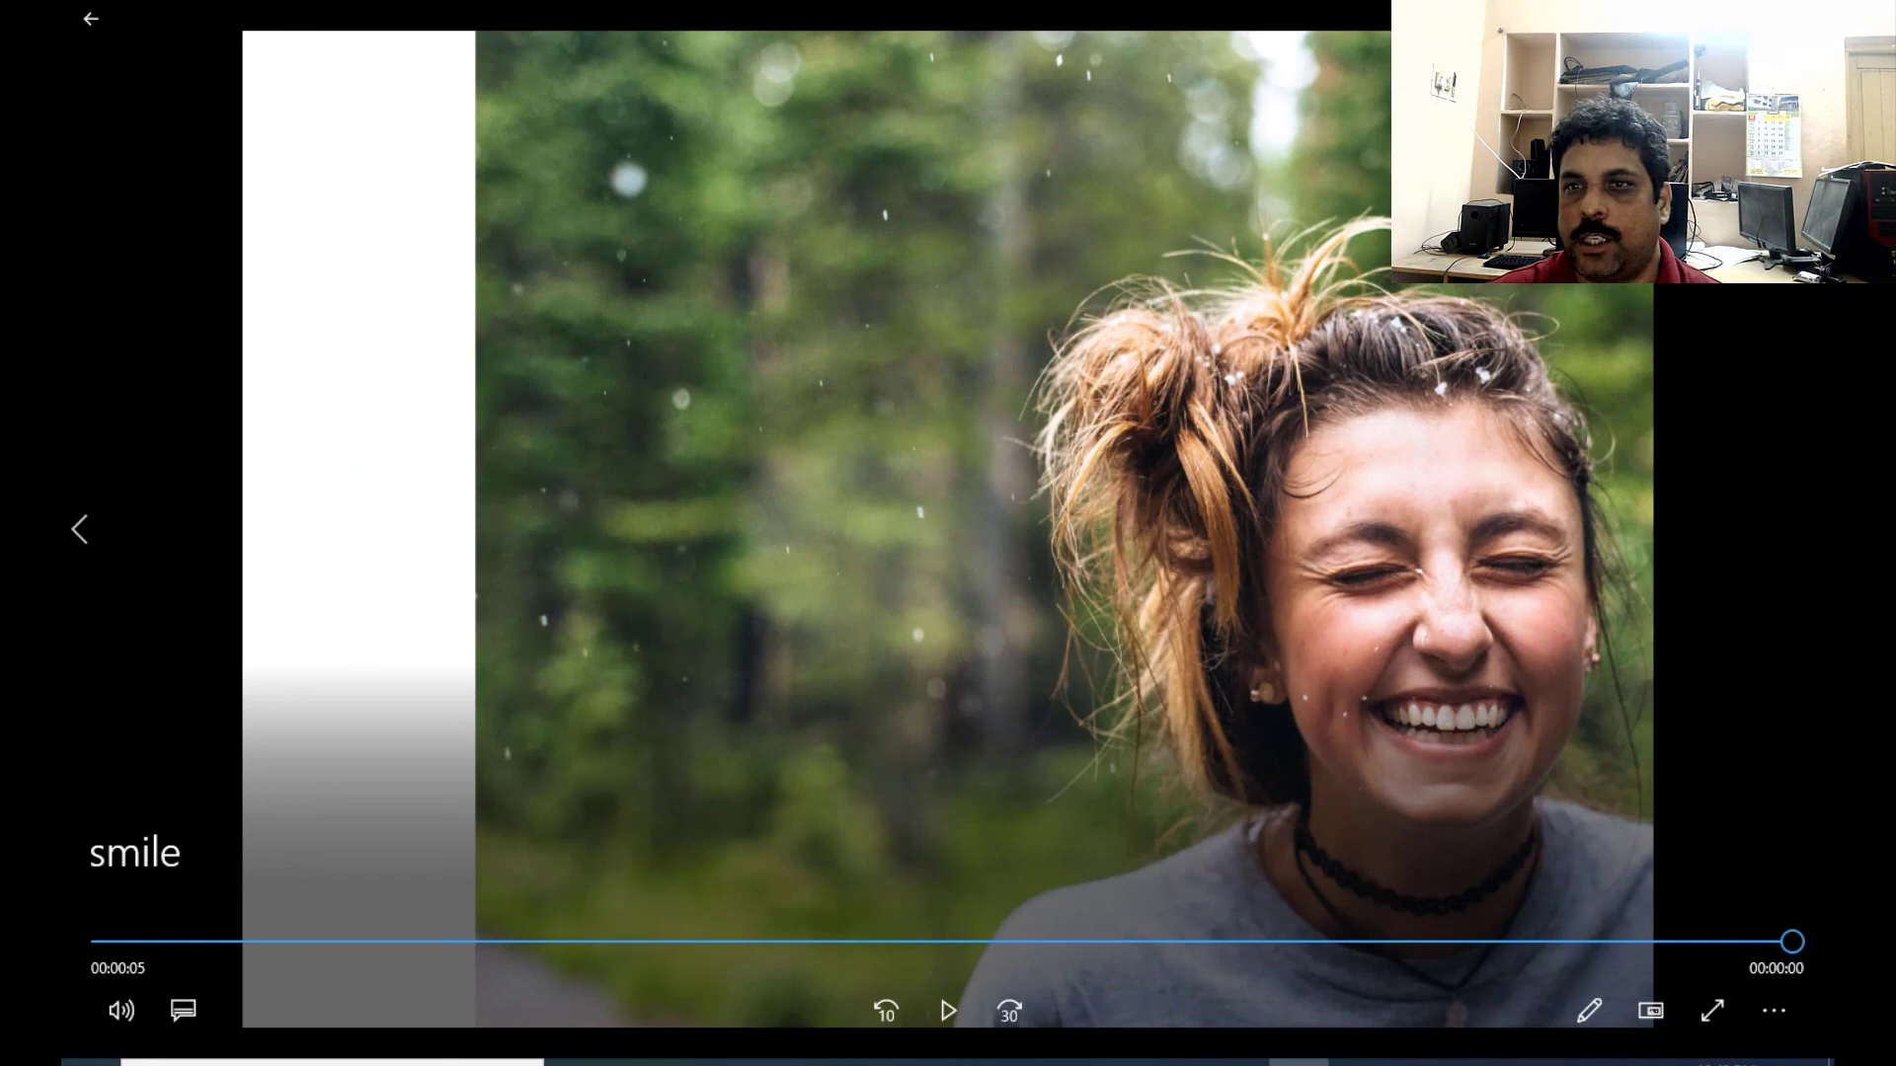
key("alt+F4")
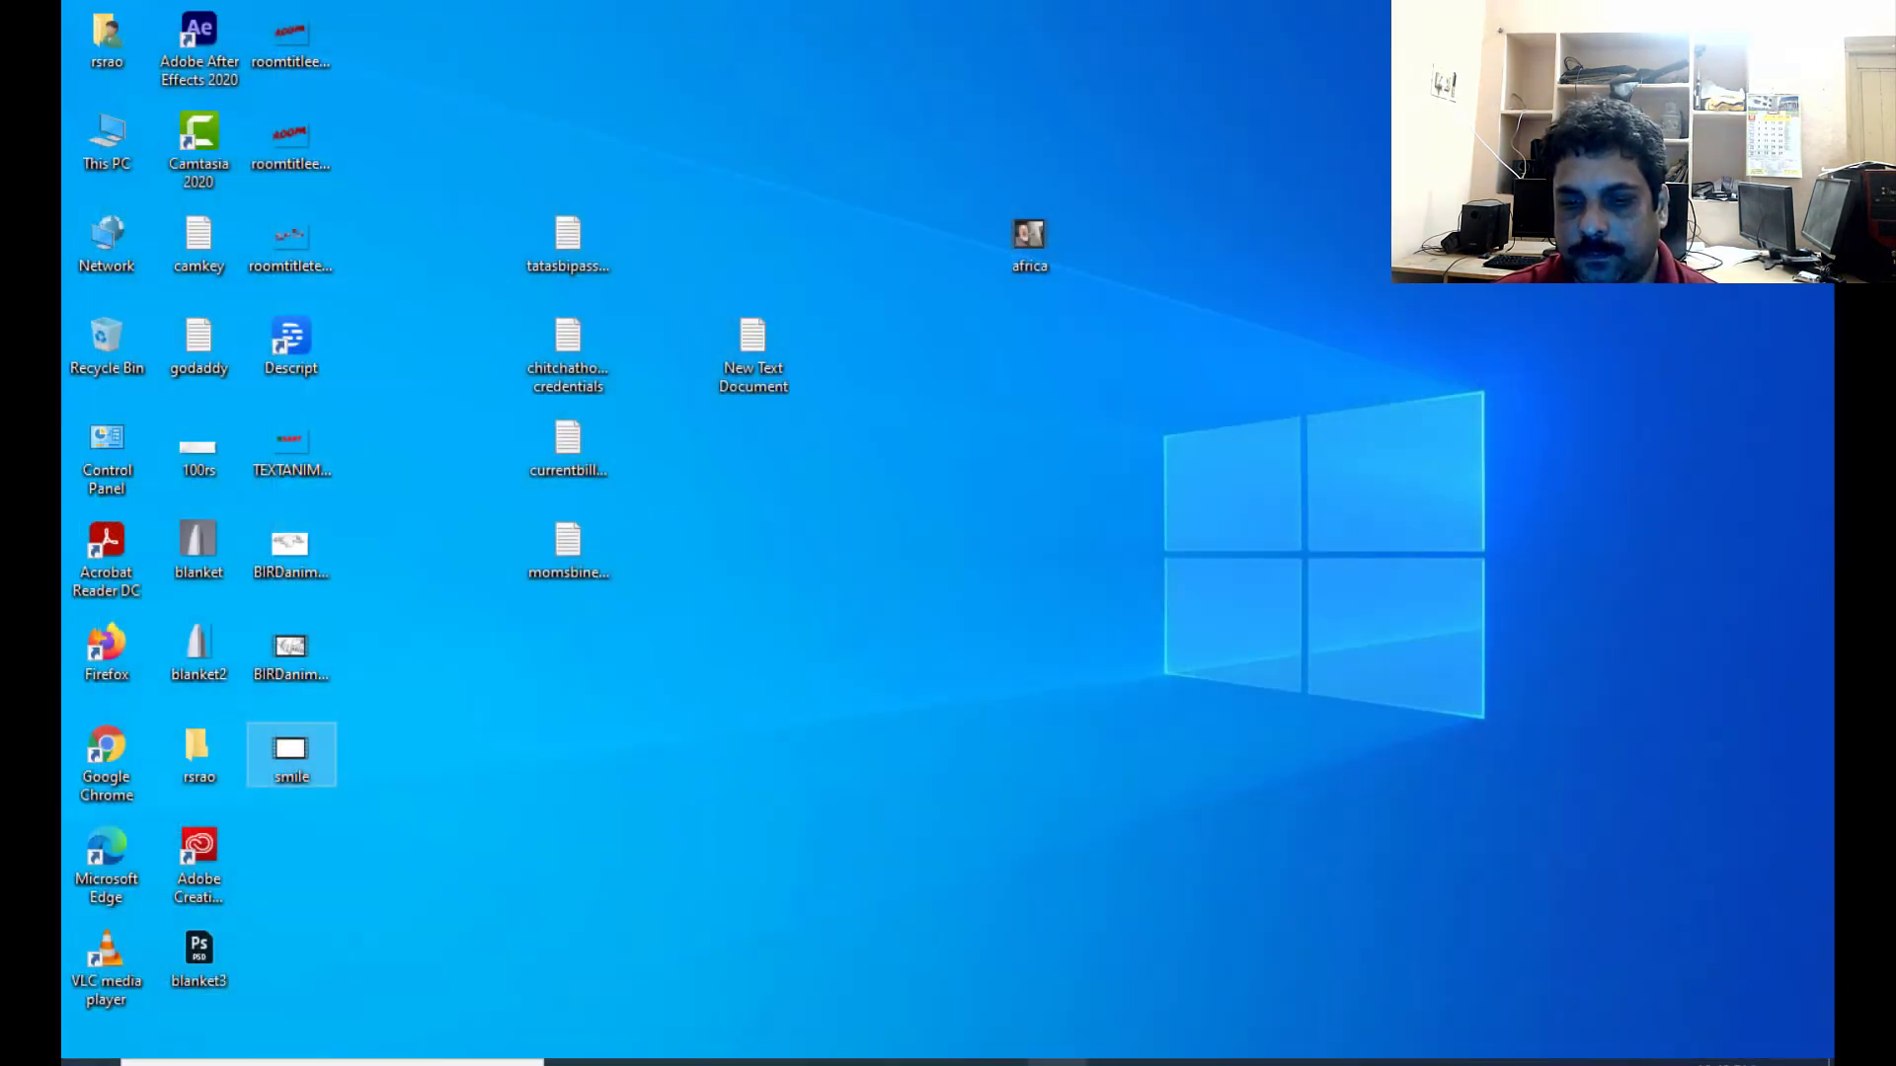
mouse_move(1057, 1063)
left_click(1117, 1062)
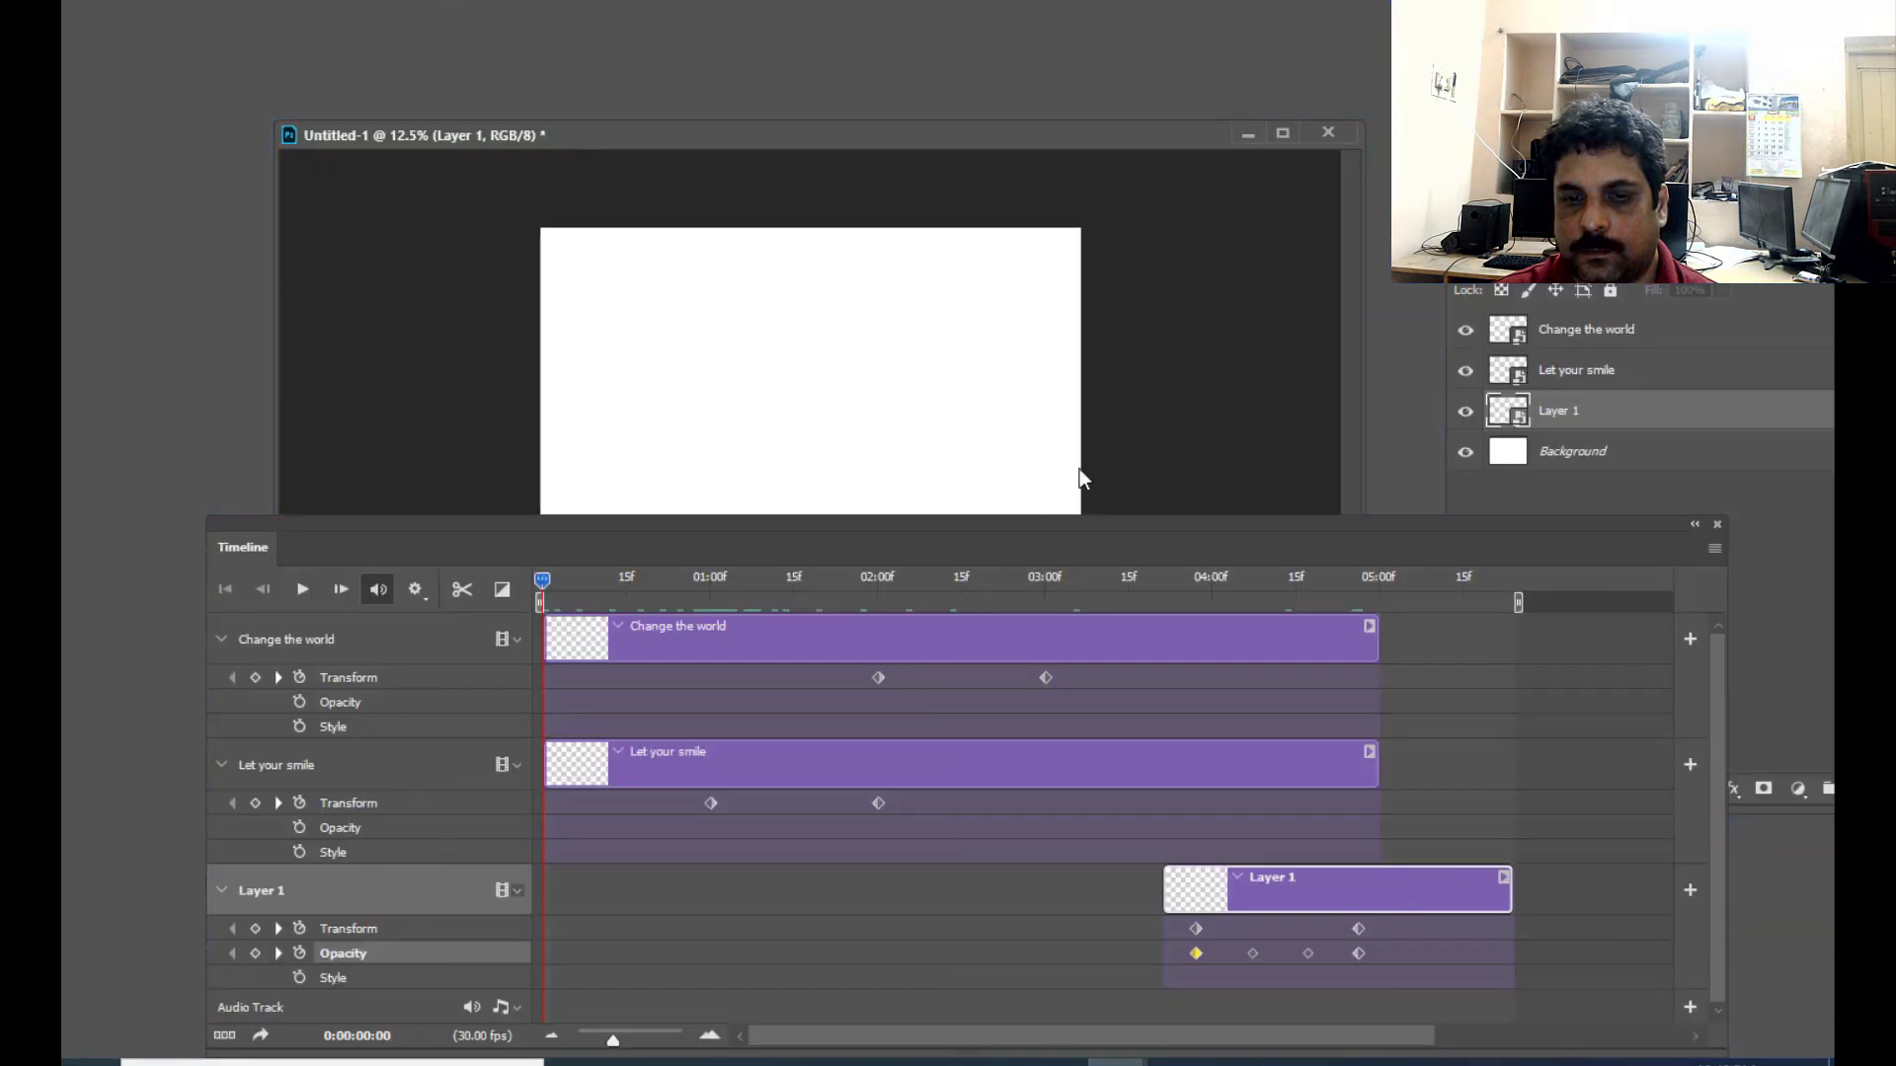
- Extend the Change the world and Let your smile clips to the end of Layer 1's clip
left_click_drag(981, 525, 936, 547)
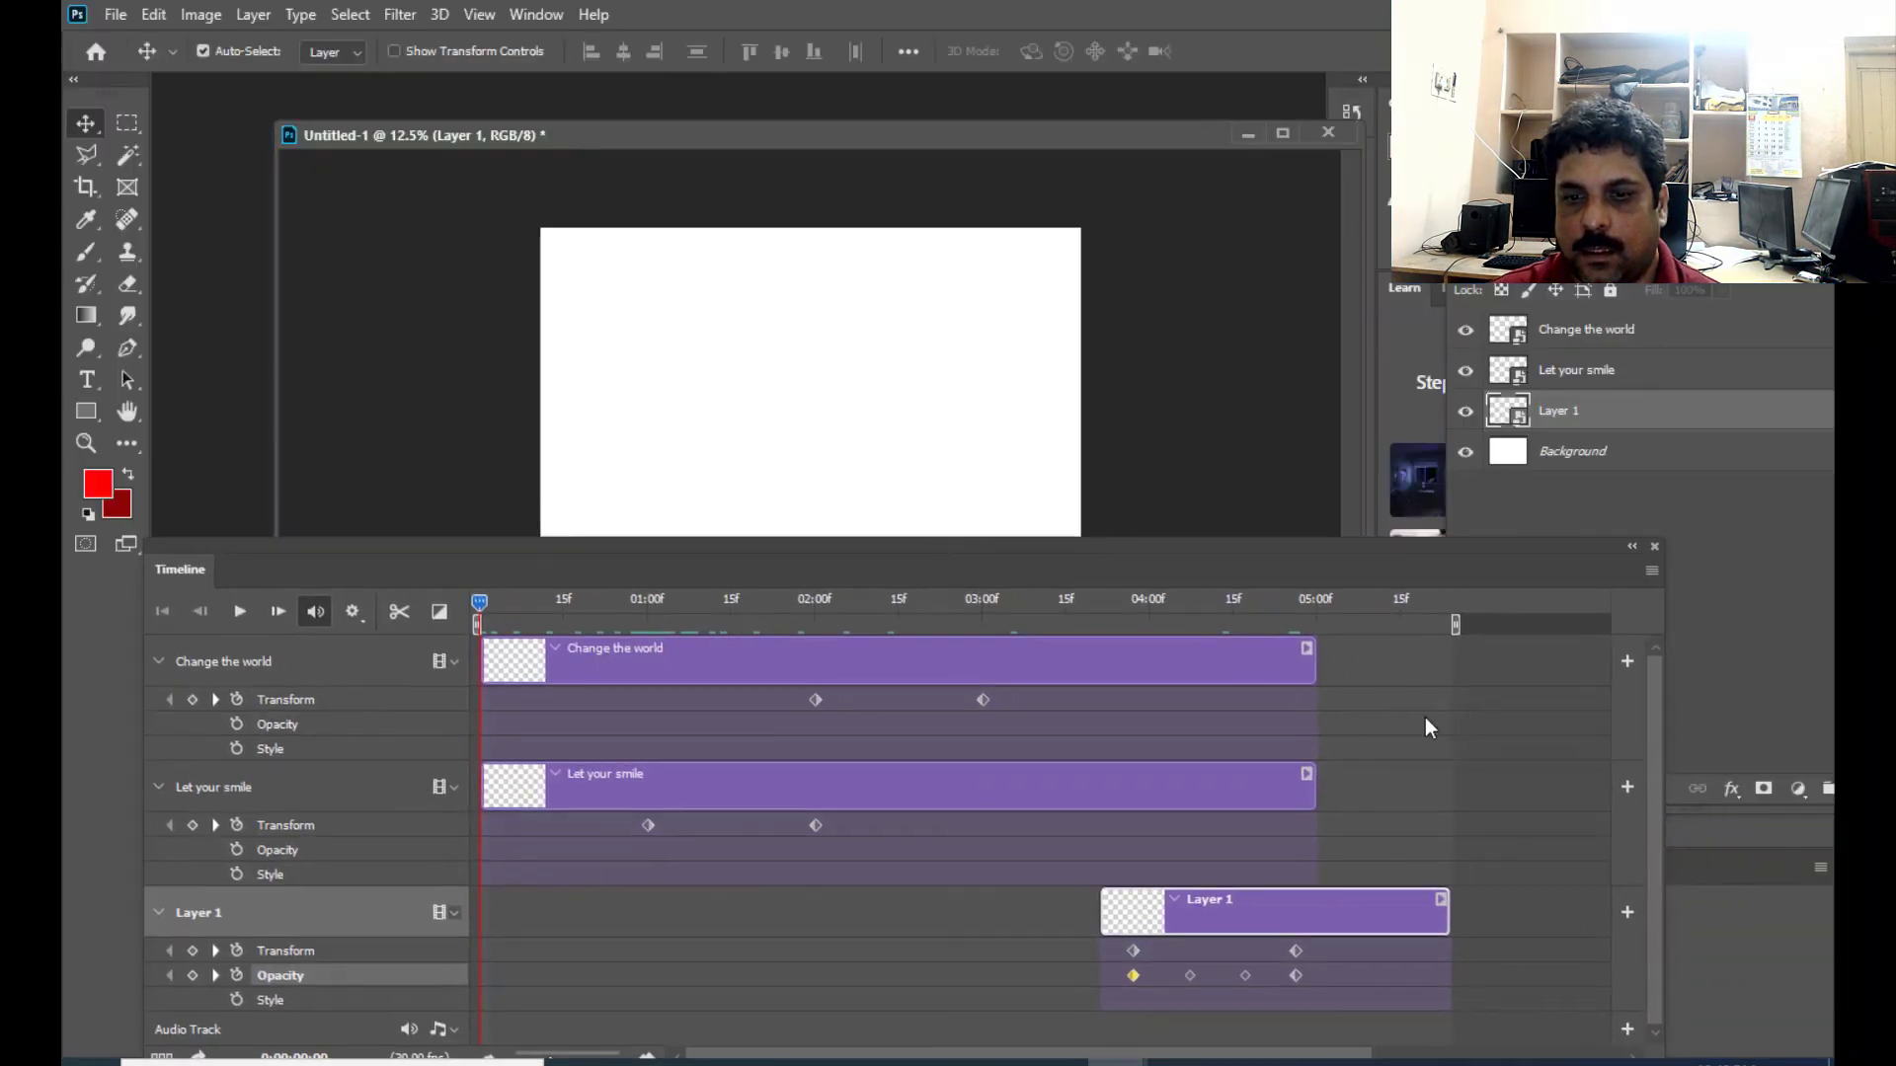
left_click_drag(1315, 663, 1449, 671)
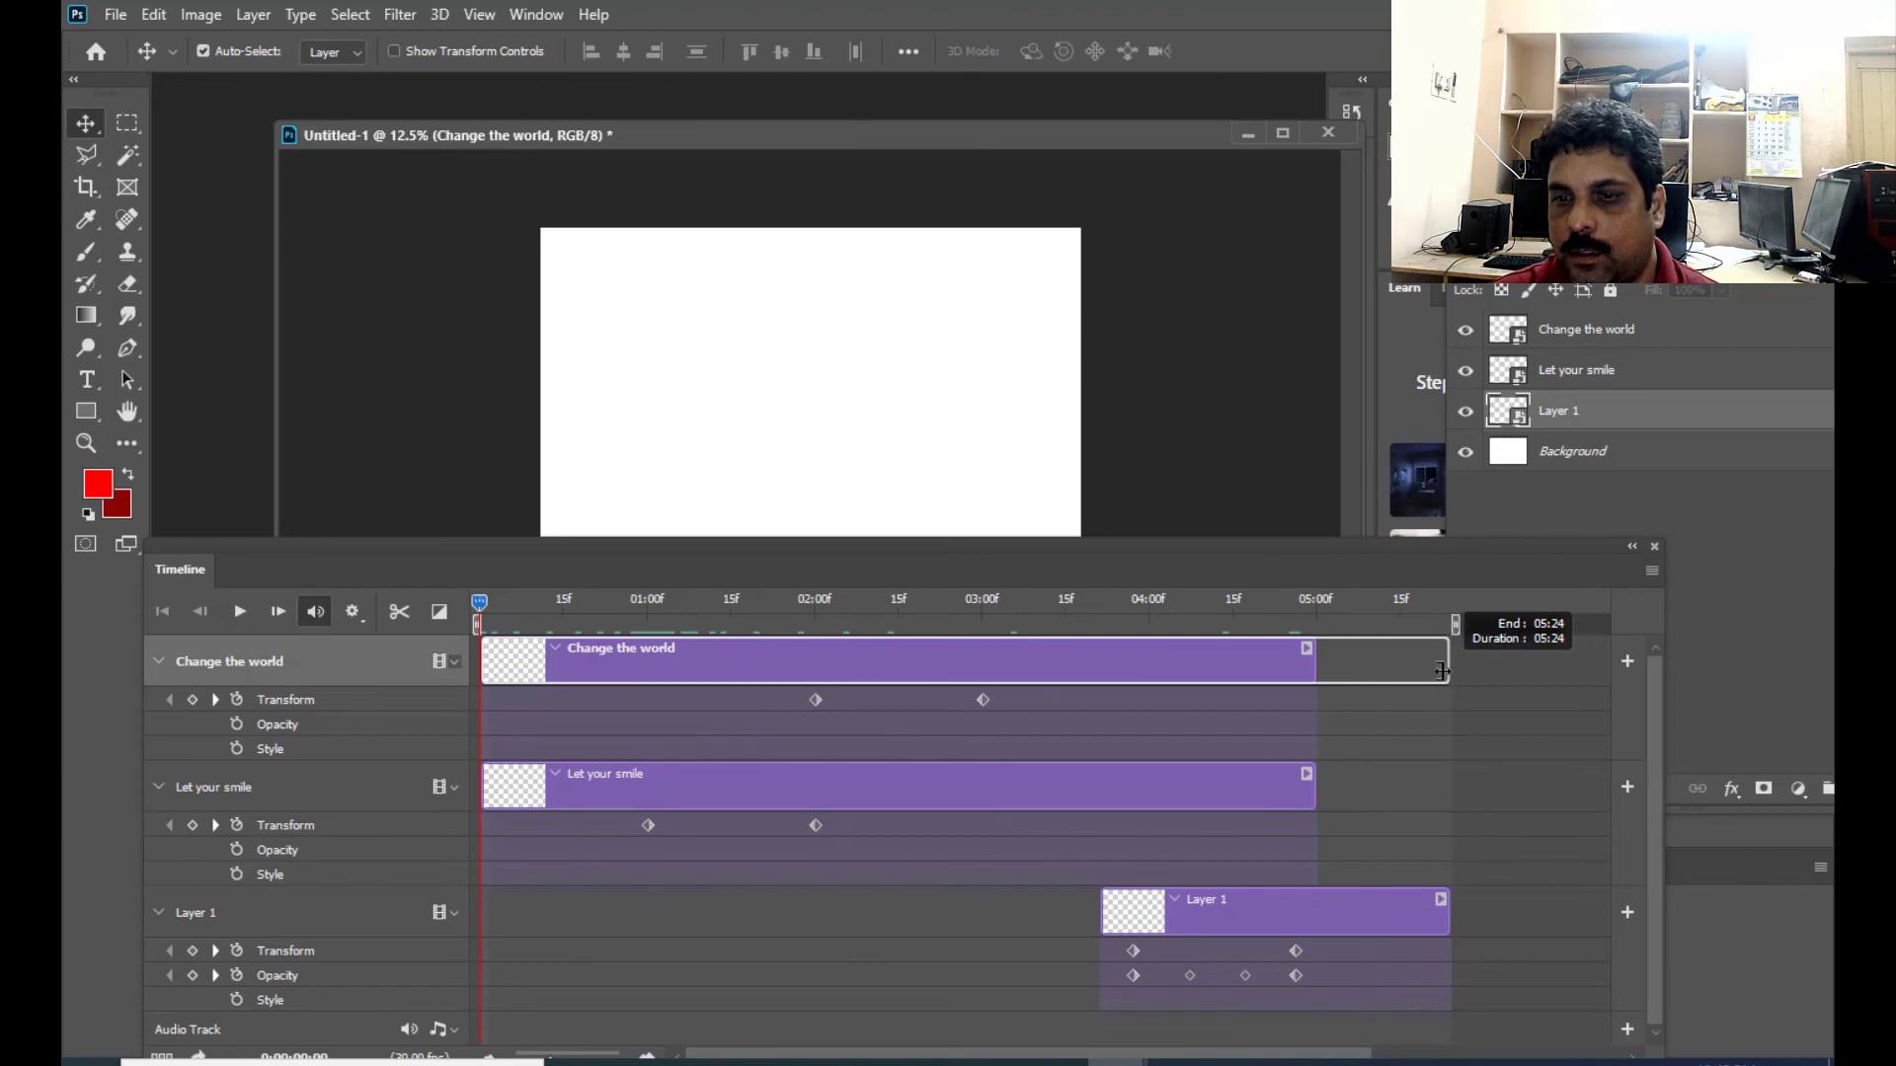
left_click(1314, 785)
left_click_drag(1314, 785, 1450, 784)
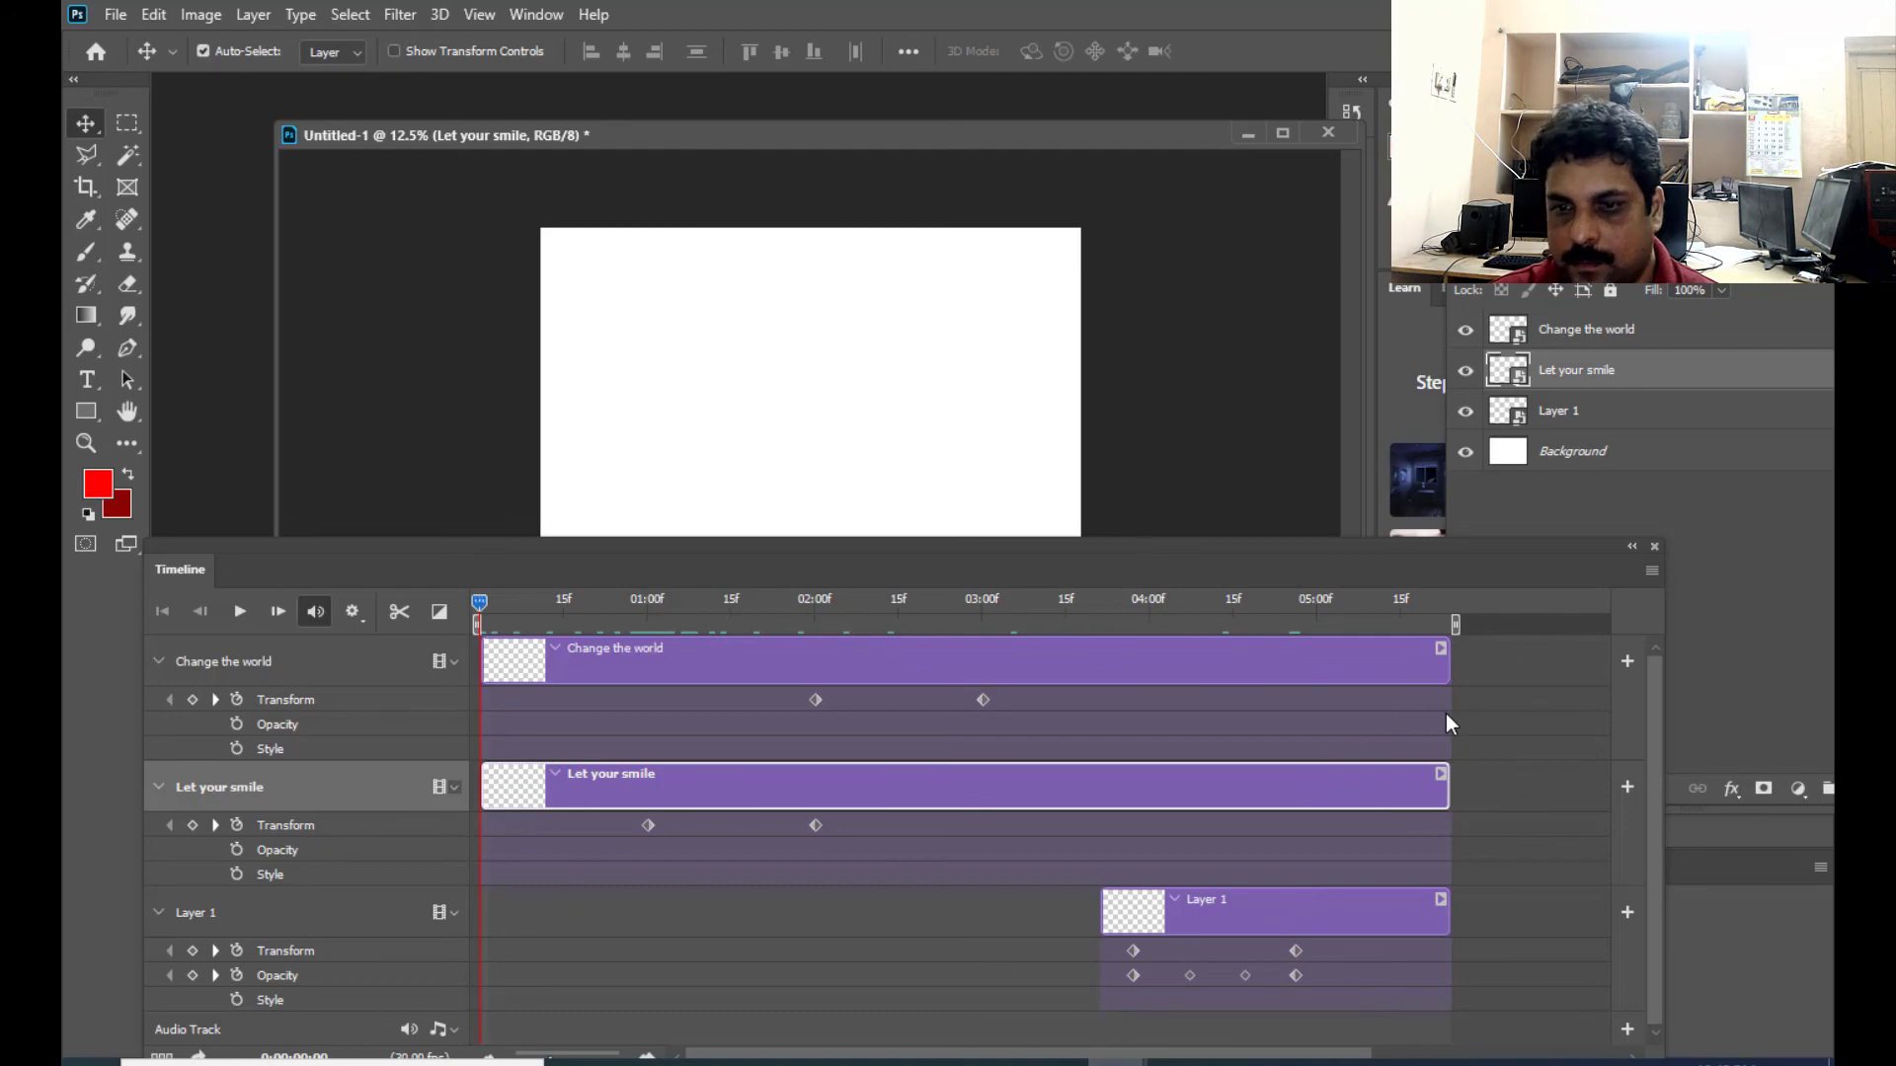
left_click_drag(1315, 542, 1342, 547)
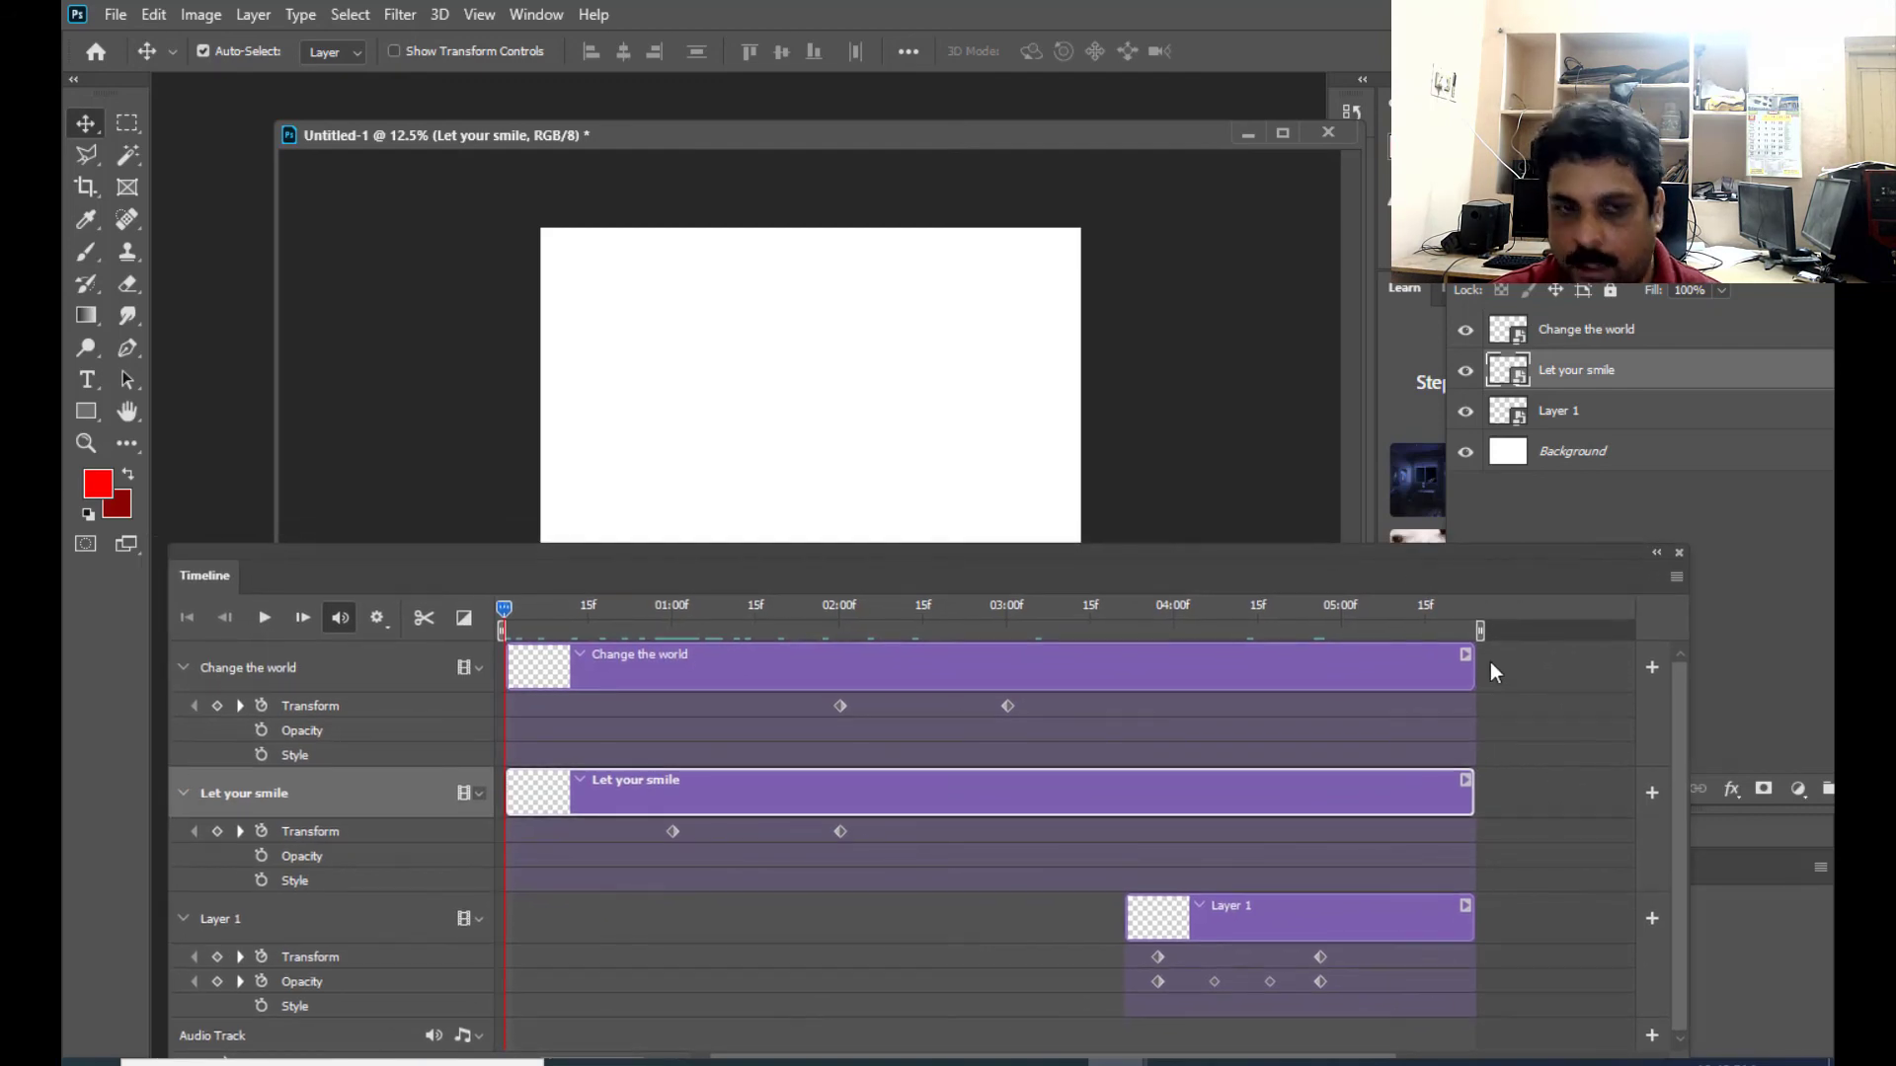
left_click_drag(1015, 559, 998, 572)
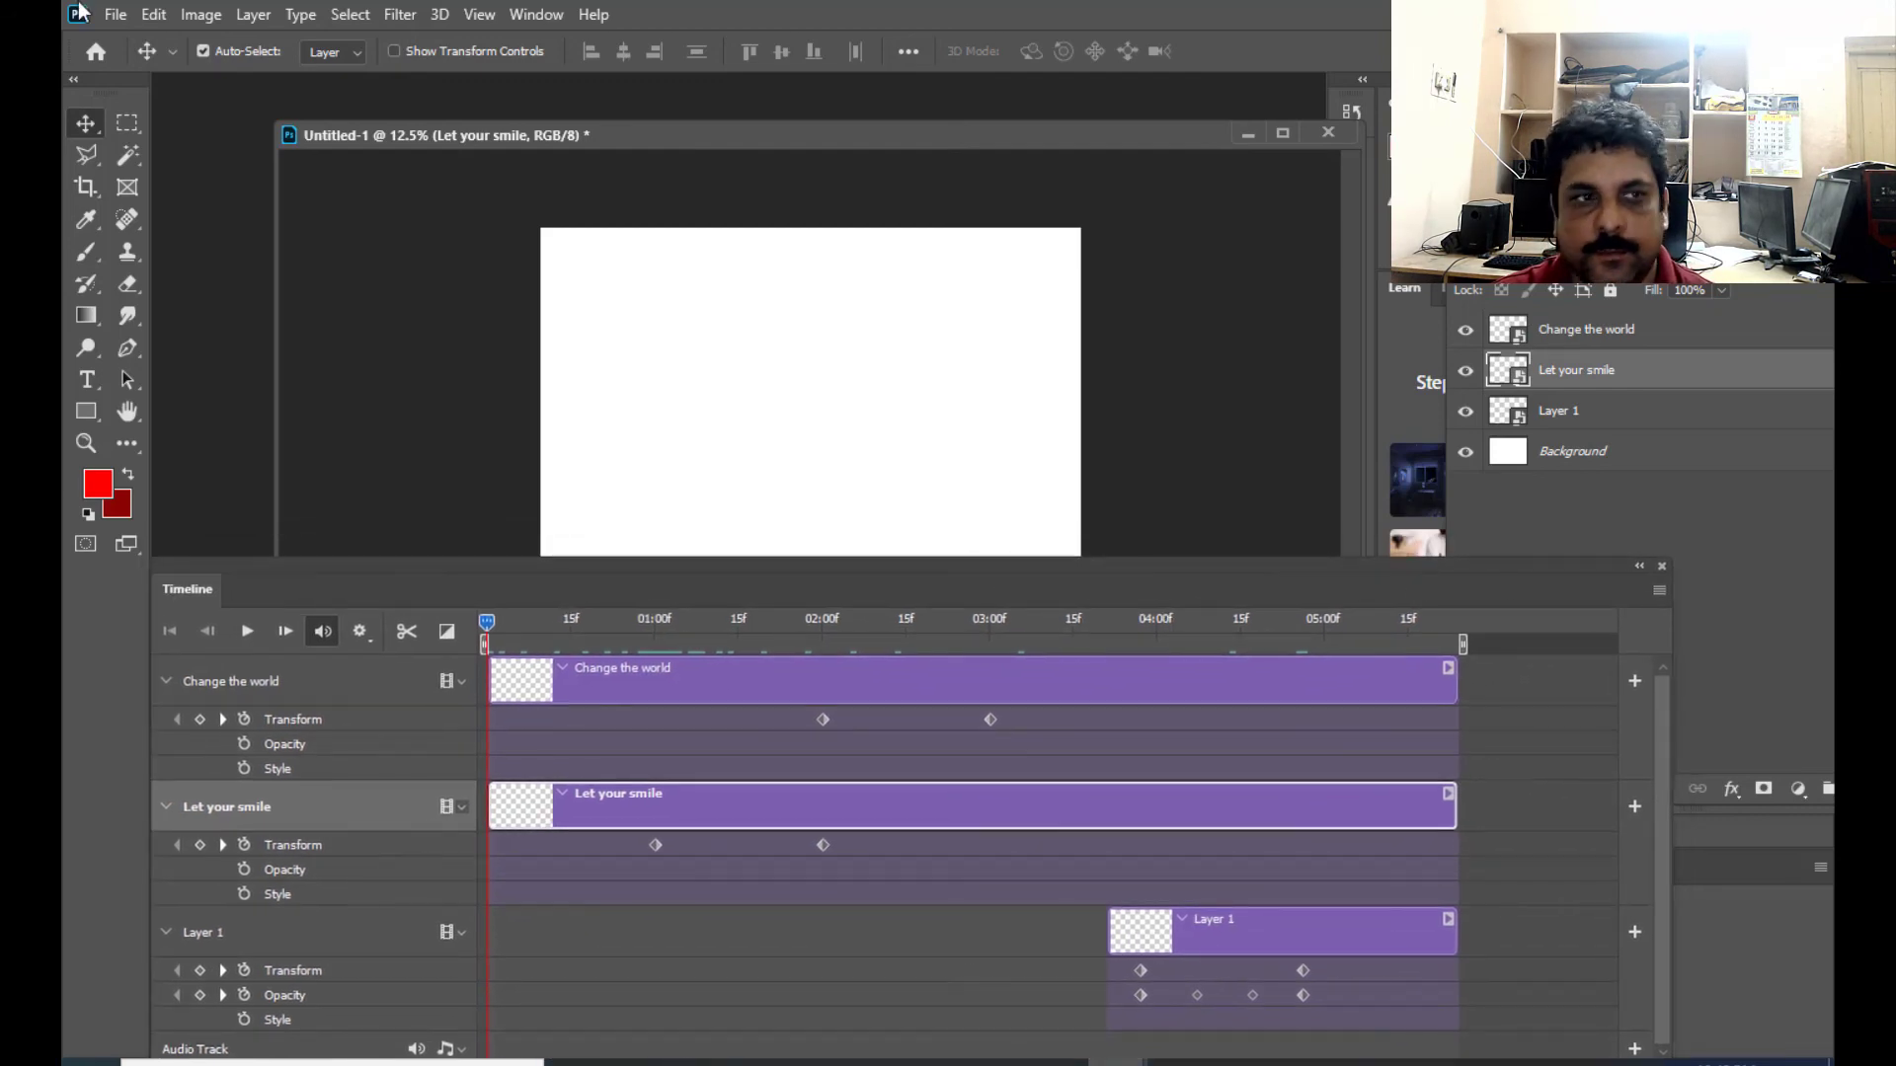
- Render all frames of the animation as smileagain.mp4 with the YouTube HD 1080p 29.97 preset
left_click(112, 14)
mouse_move(199, 374)
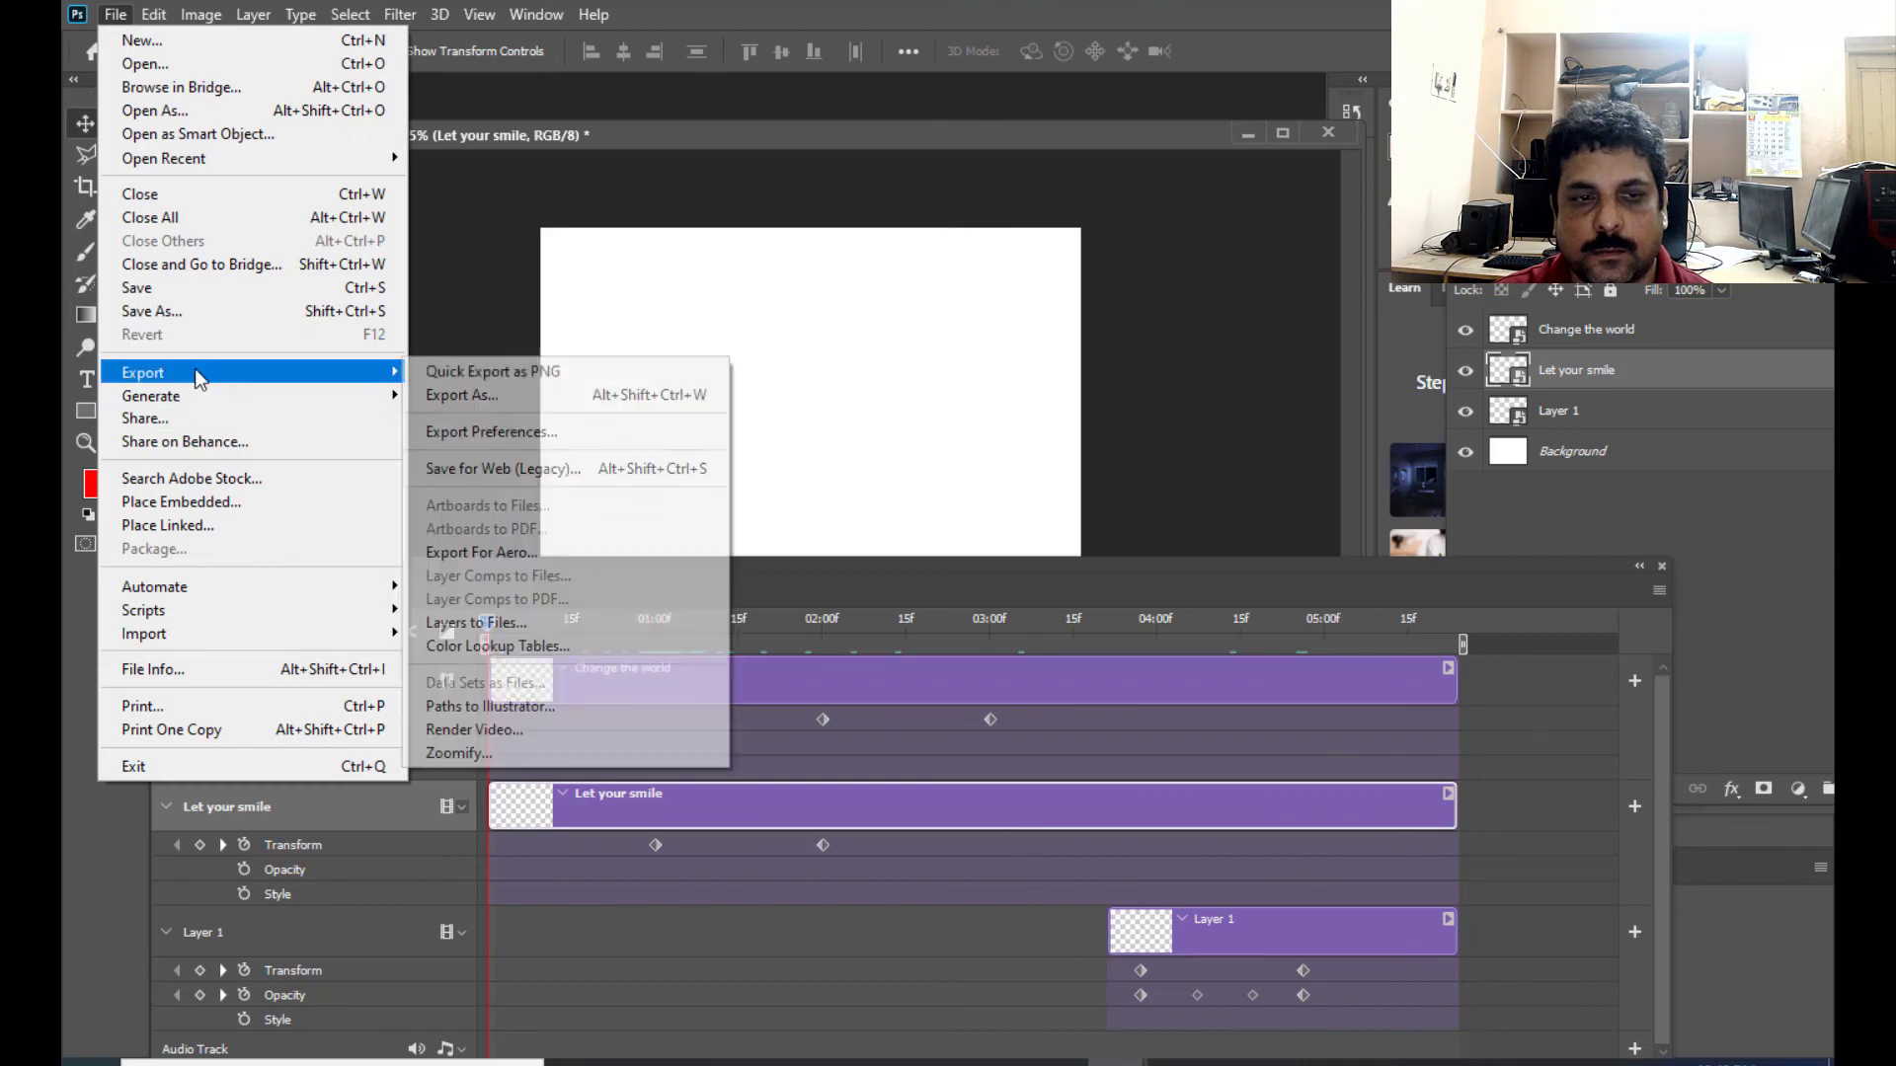
left_click(520, 731)
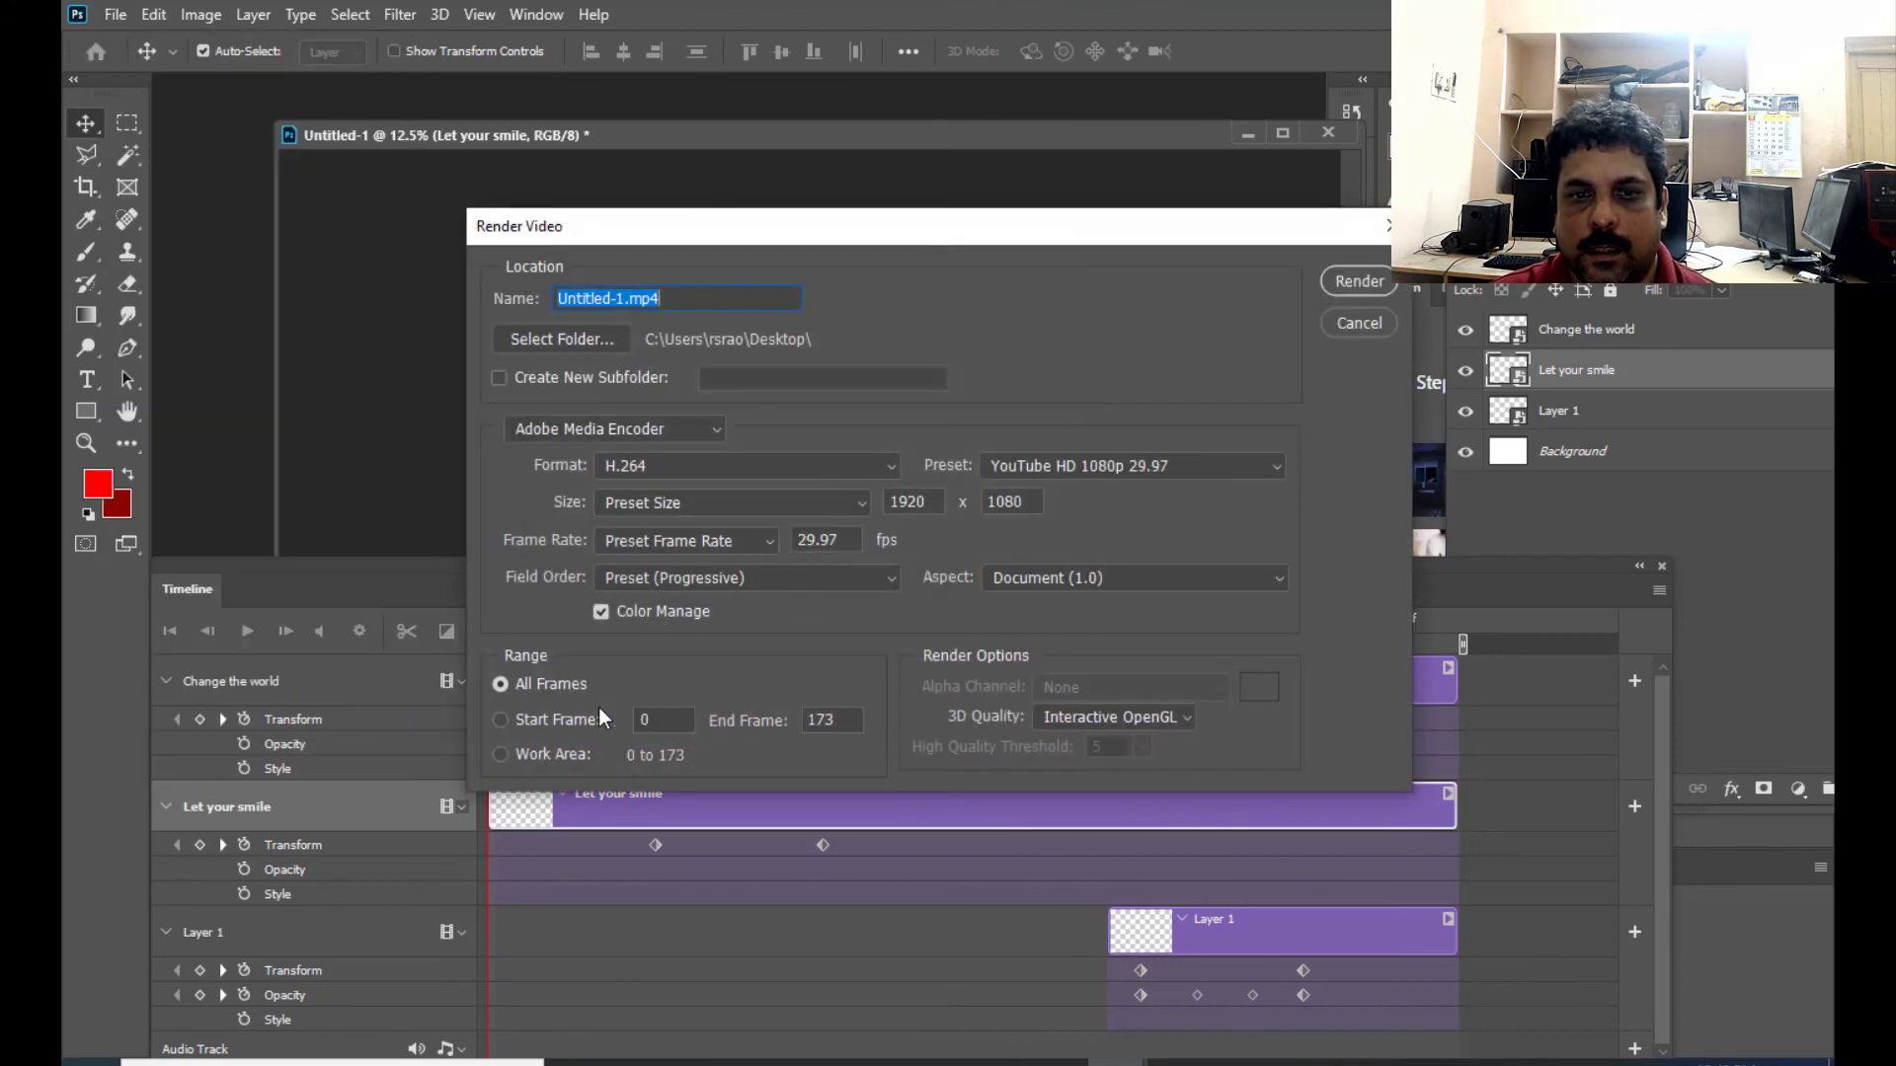
left_click_drag(614, 298, 453, 291)
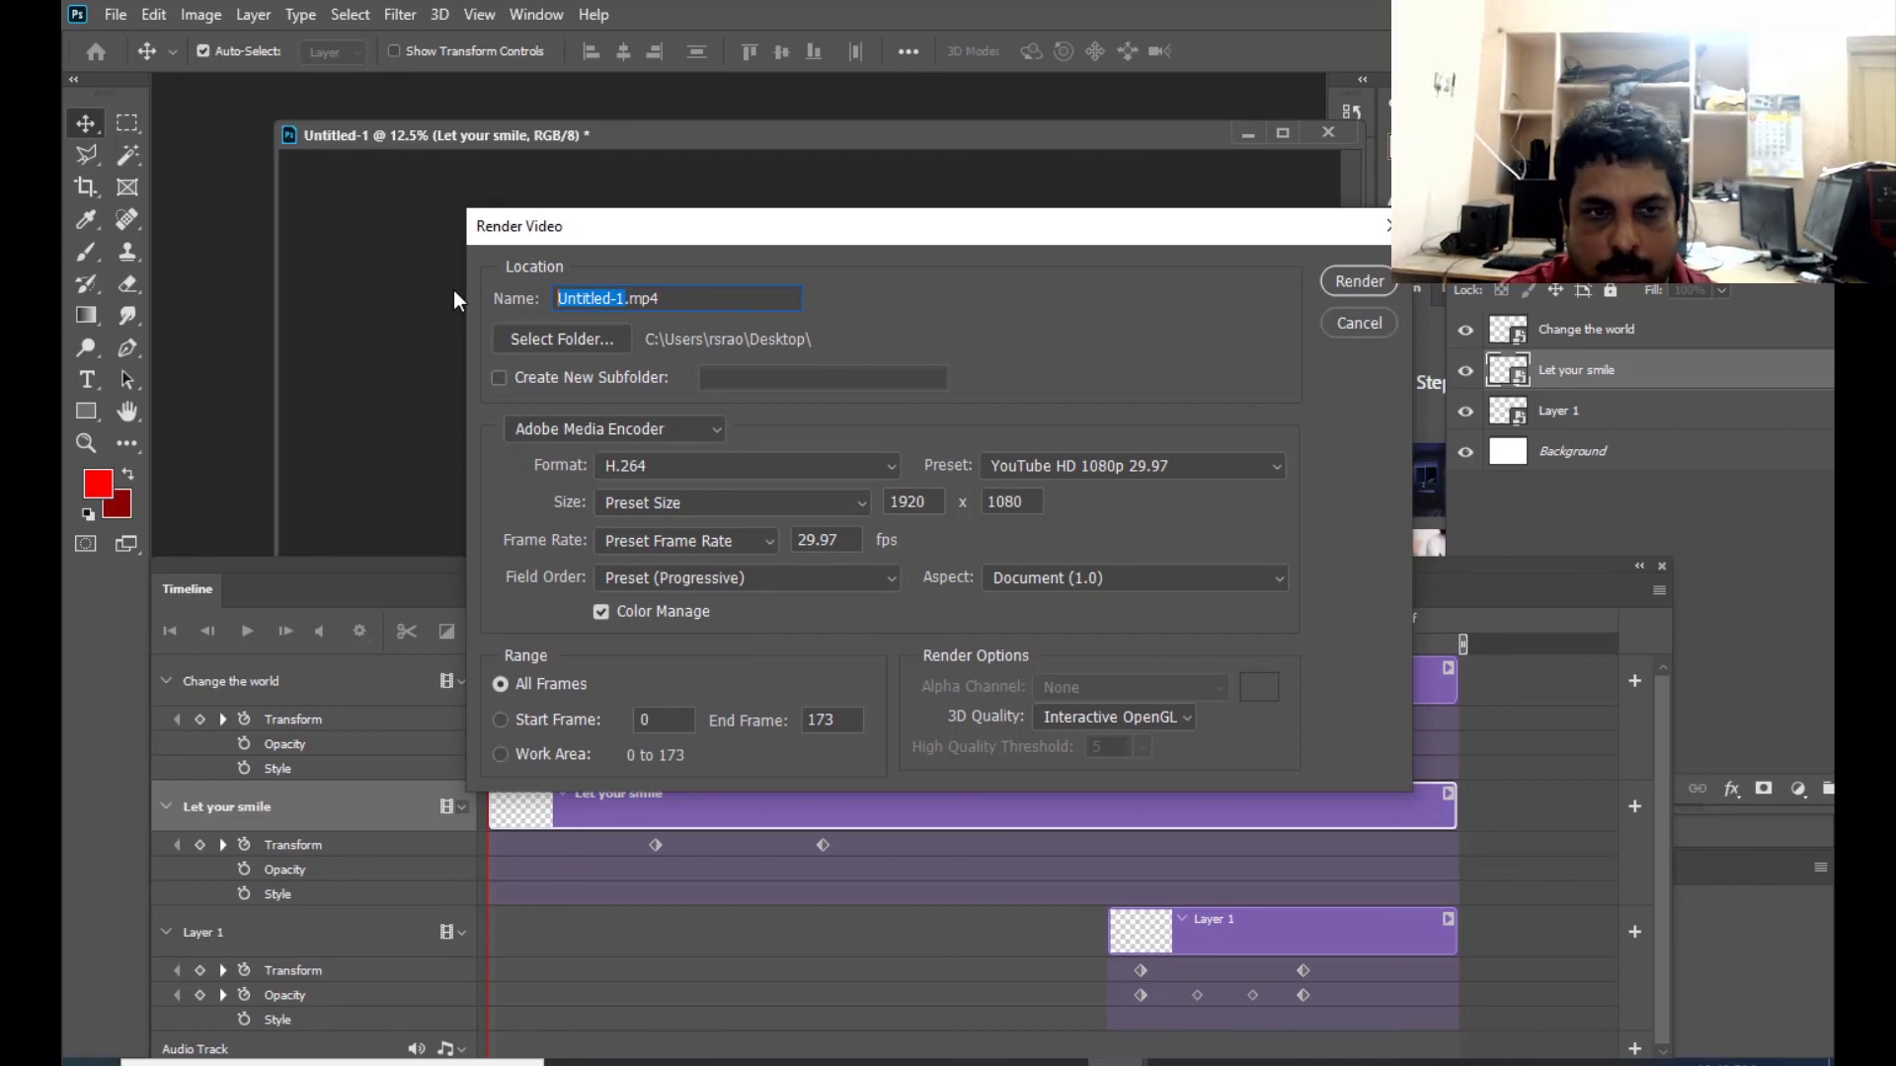
type("smileagain")
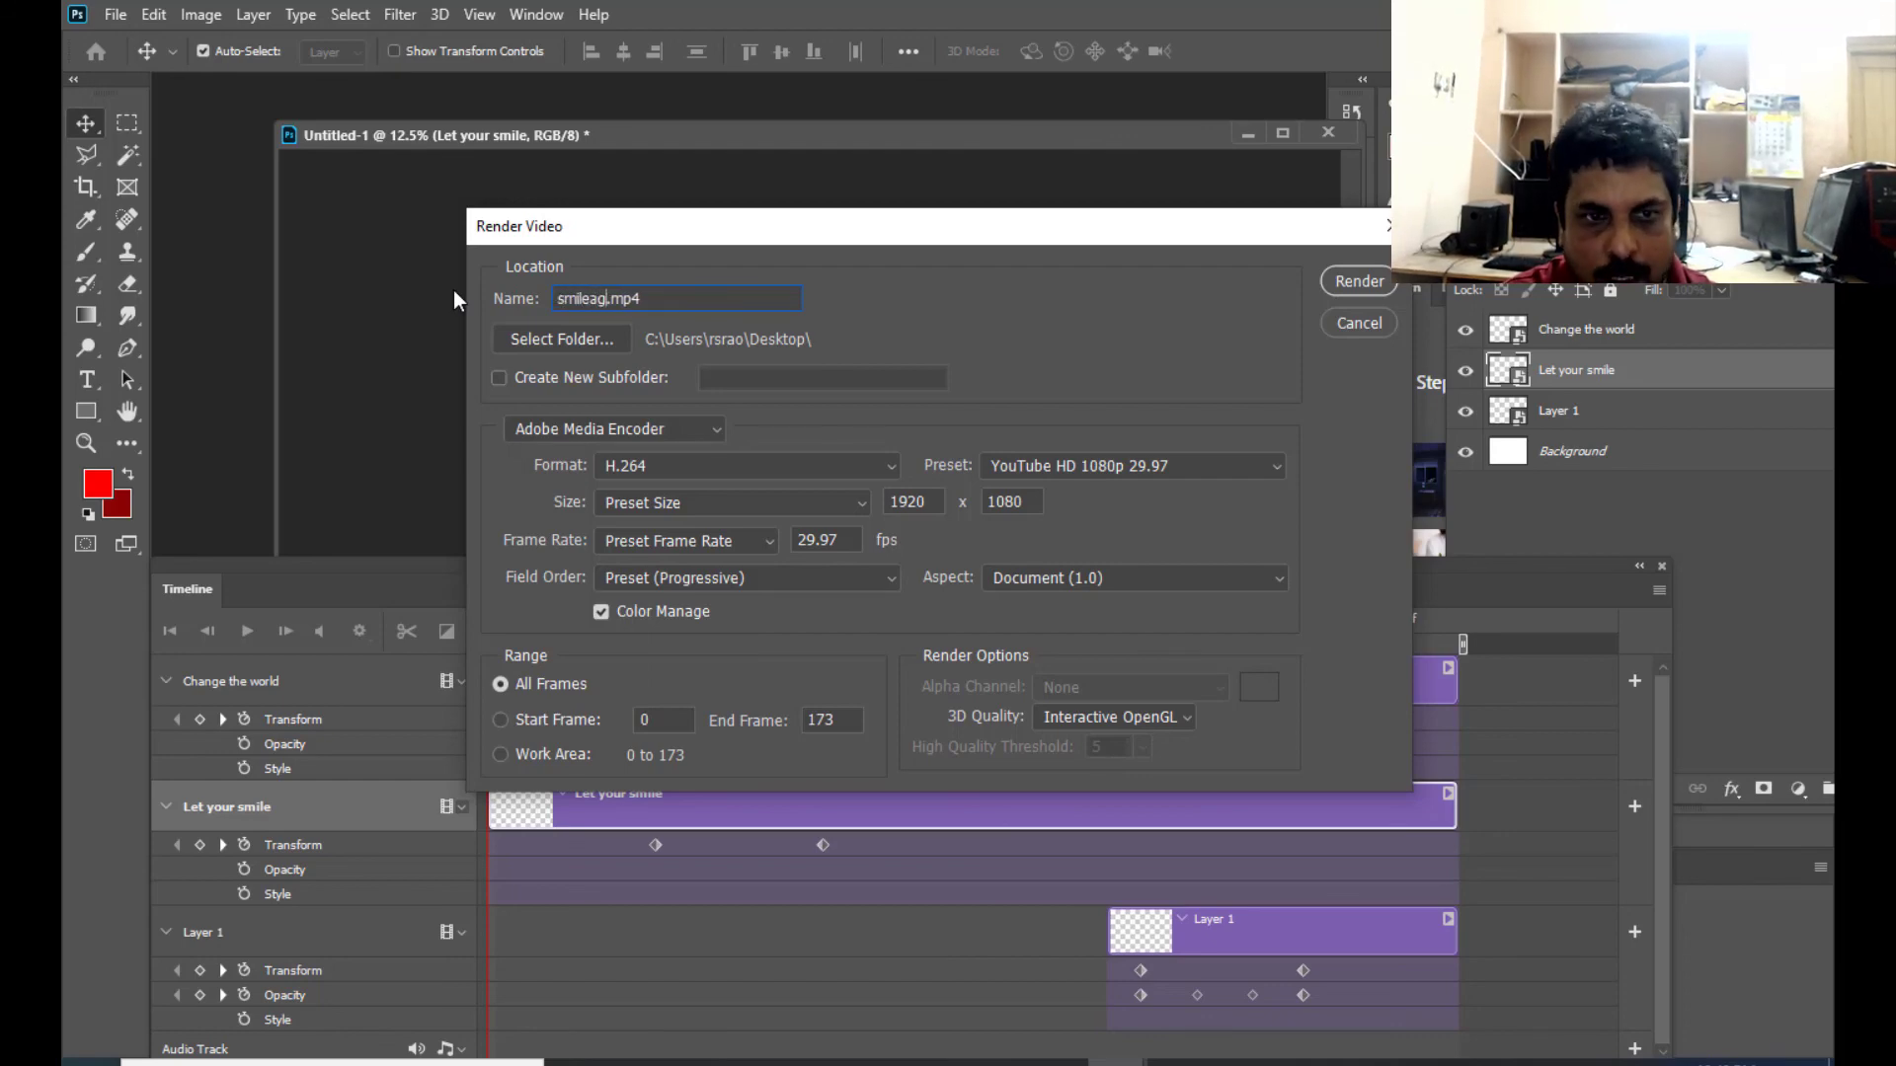
left_click(697, 300)
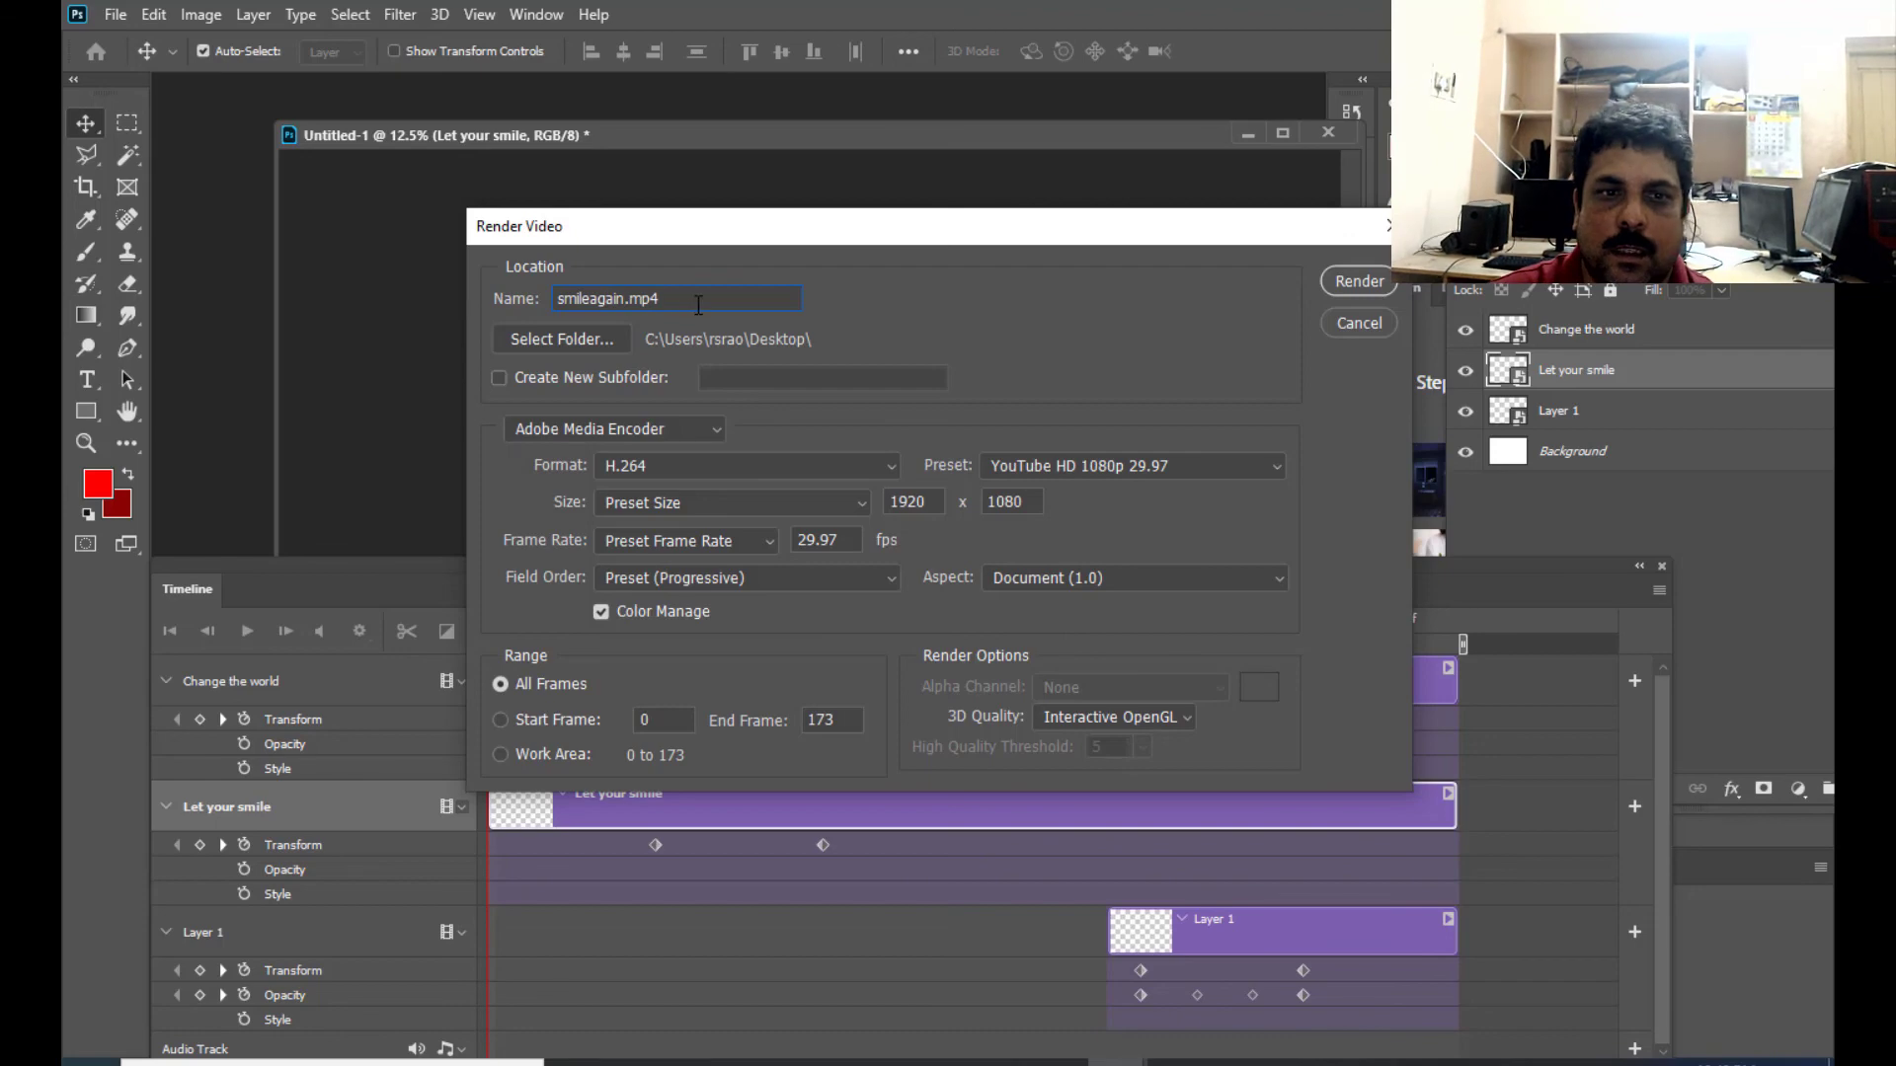
left_click(1376, 280)
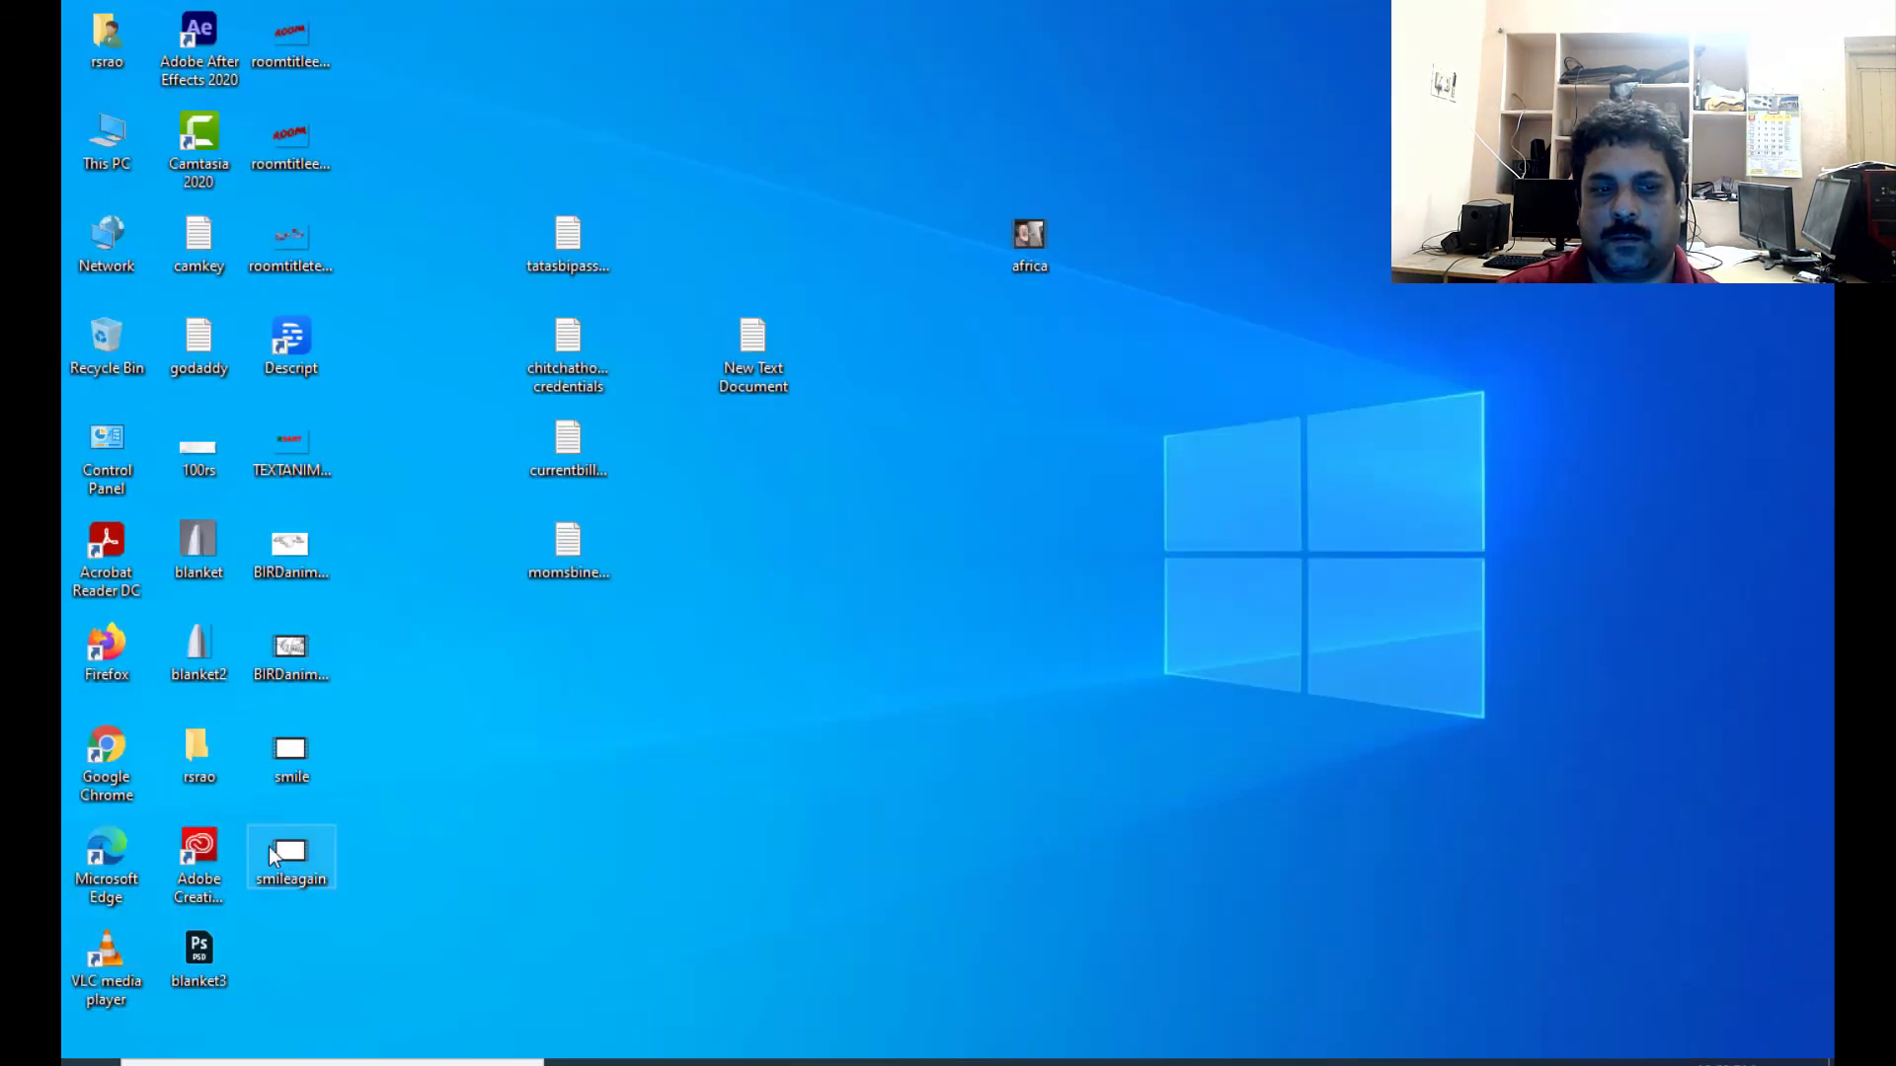
- Play the smileagain video from the desktop, replay it, close it and switch back to Photoshop
double_click(293, 851)
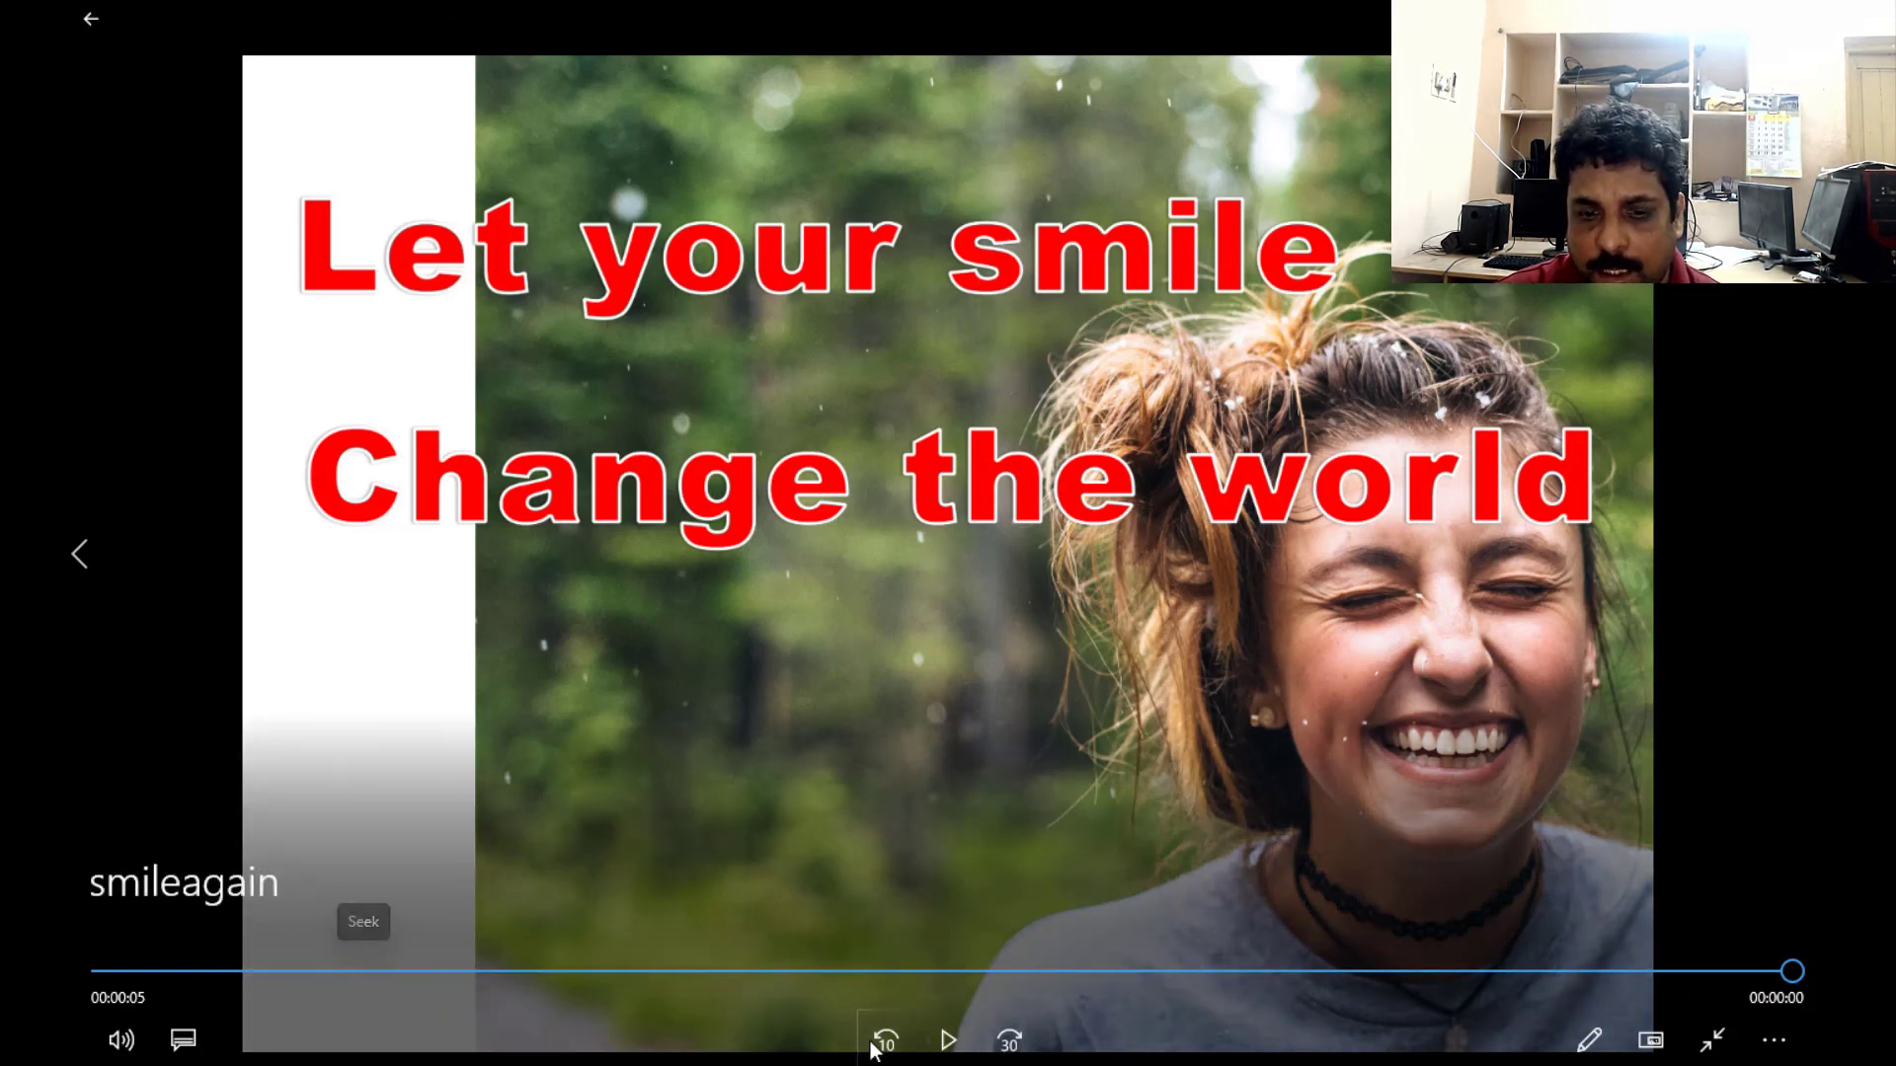
left_click(950, 1040)
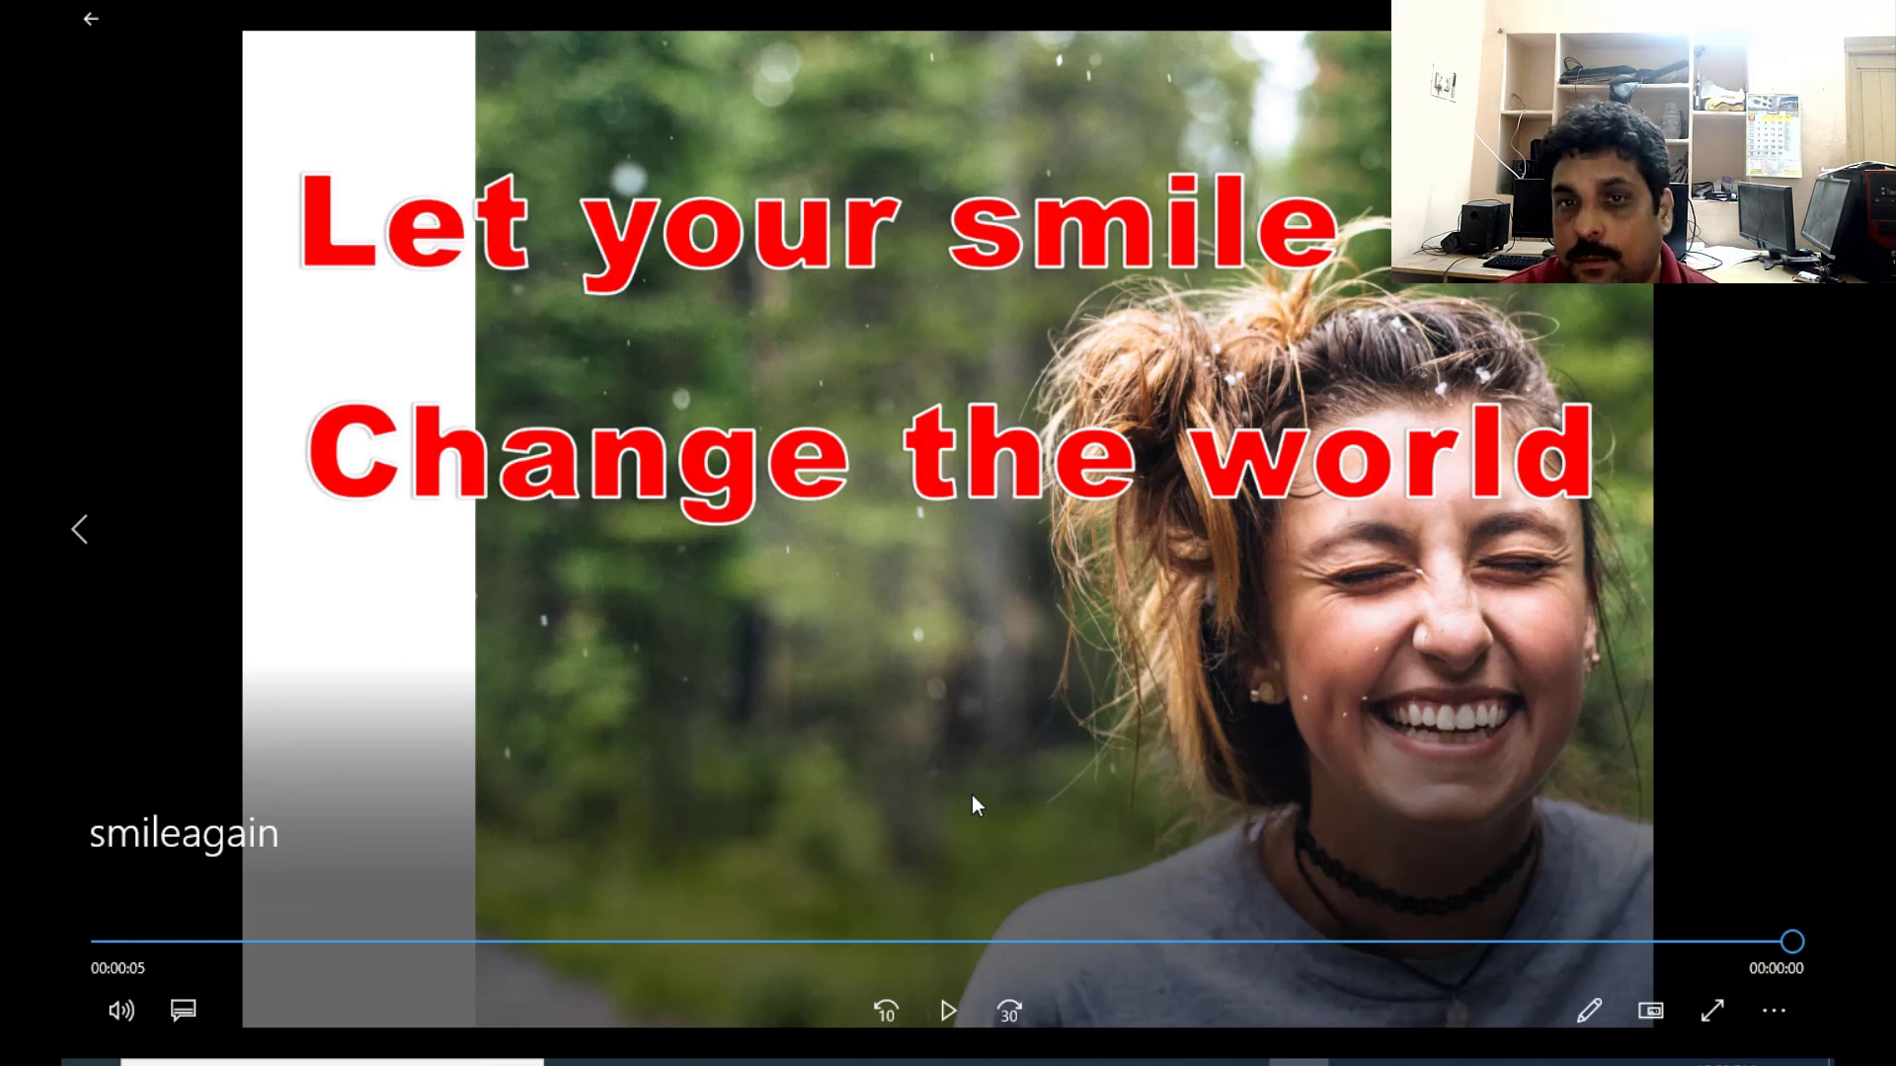
left_click(1805, 18)
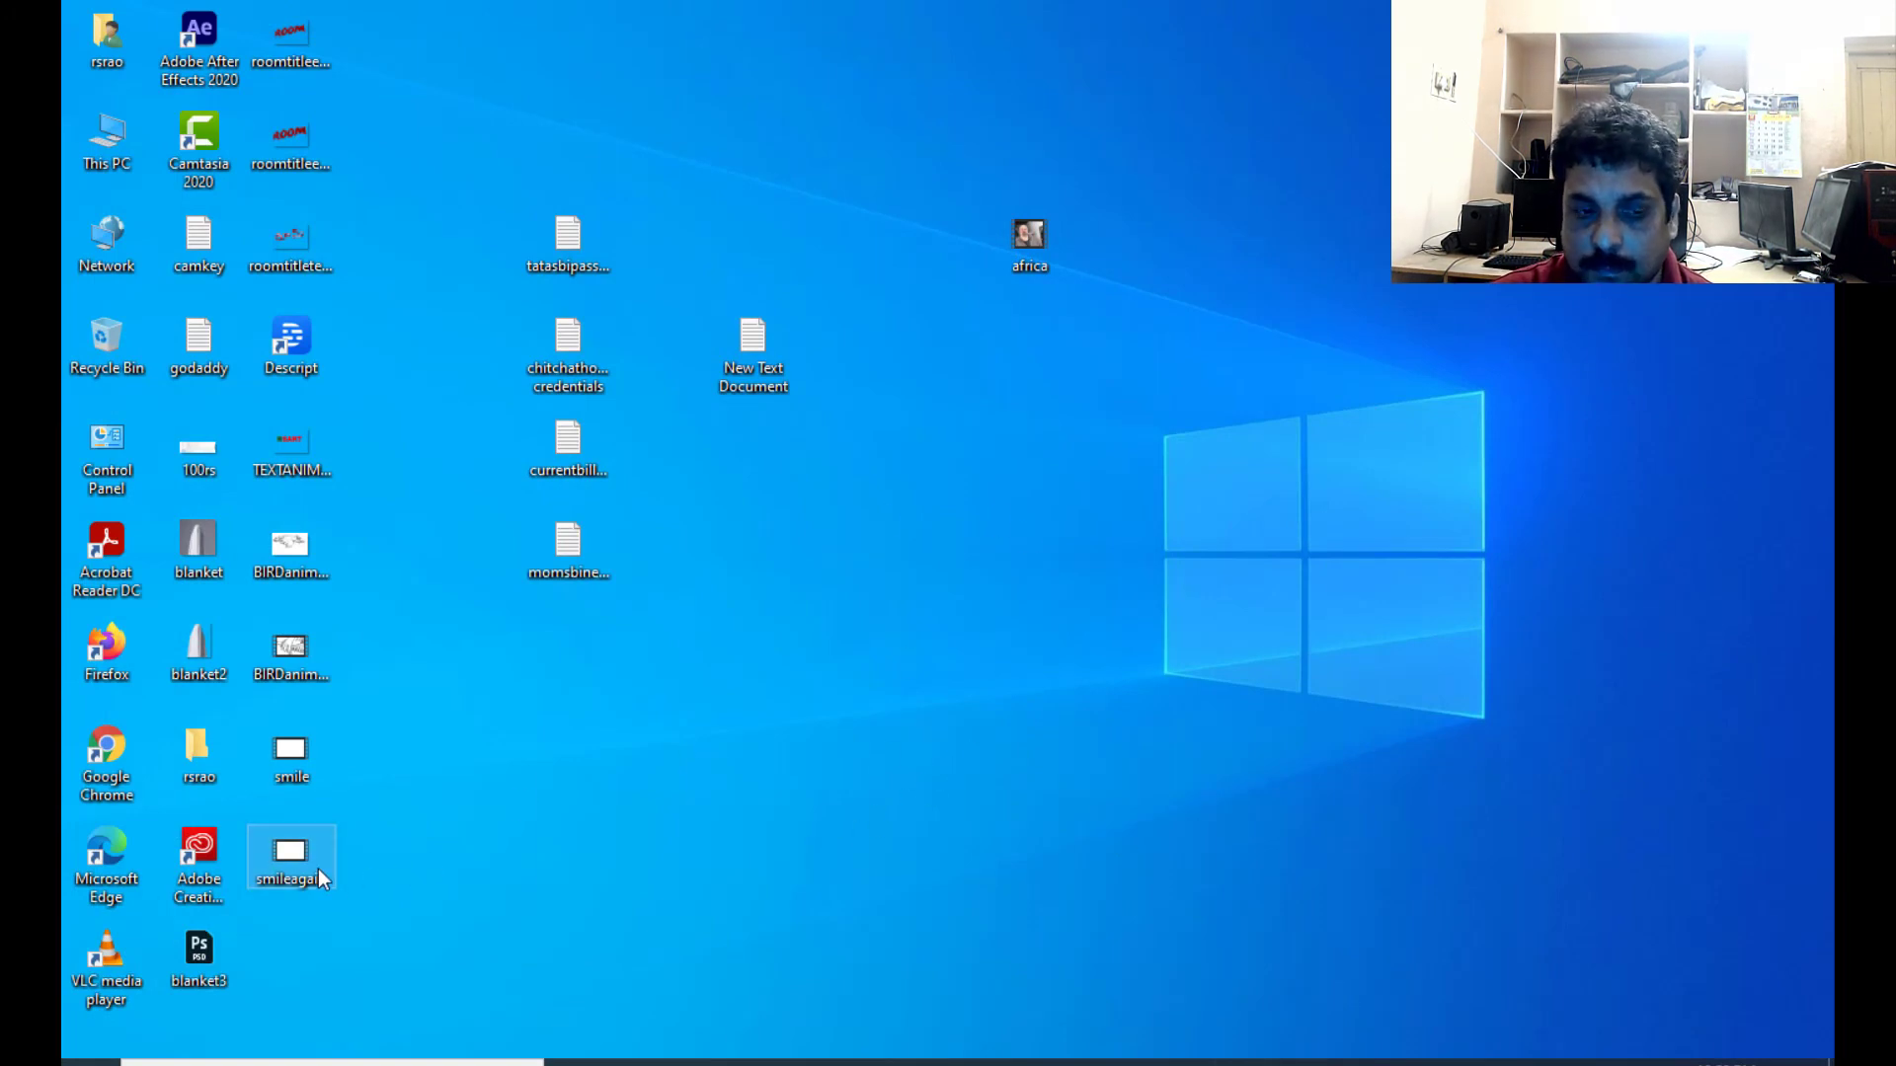
left_click(1117, 1062)
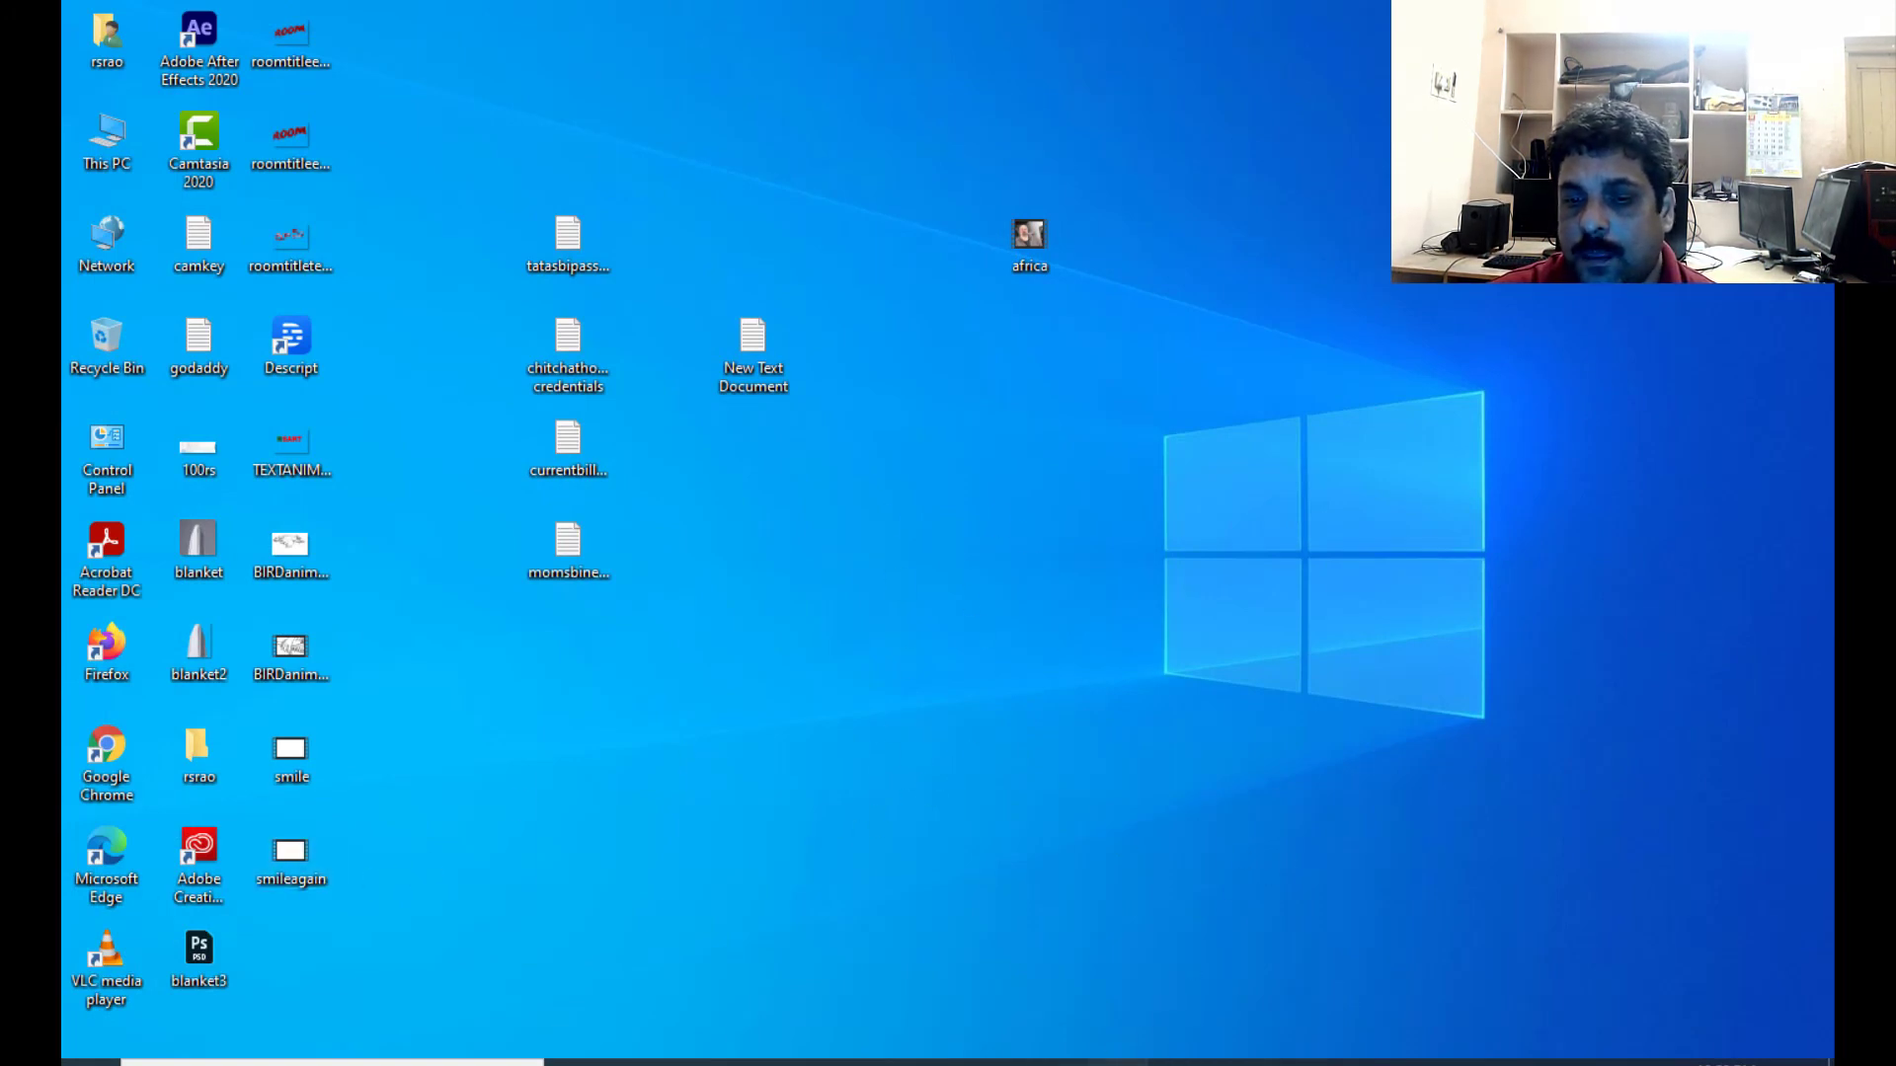
left_click_drag(1016, 564, 1086, 537)
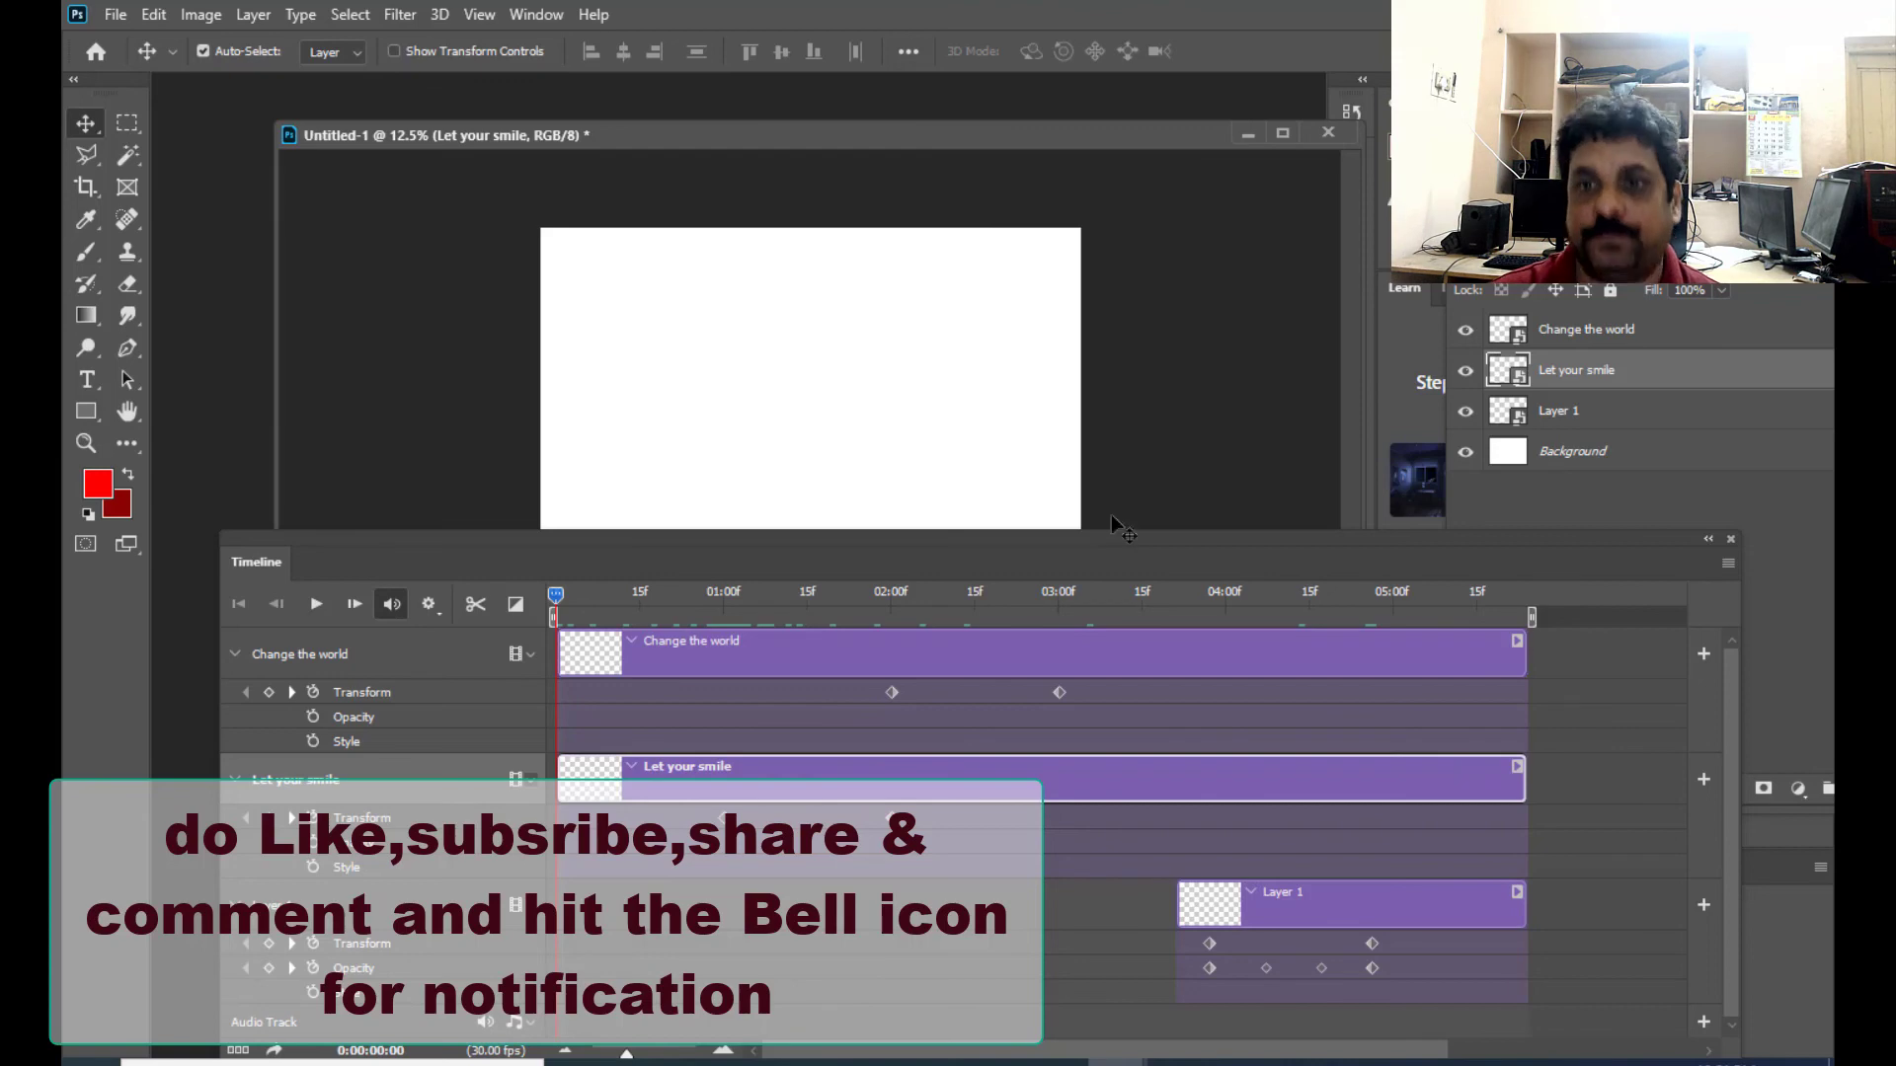
left_click_drag(1151, 541, 1109, 465)
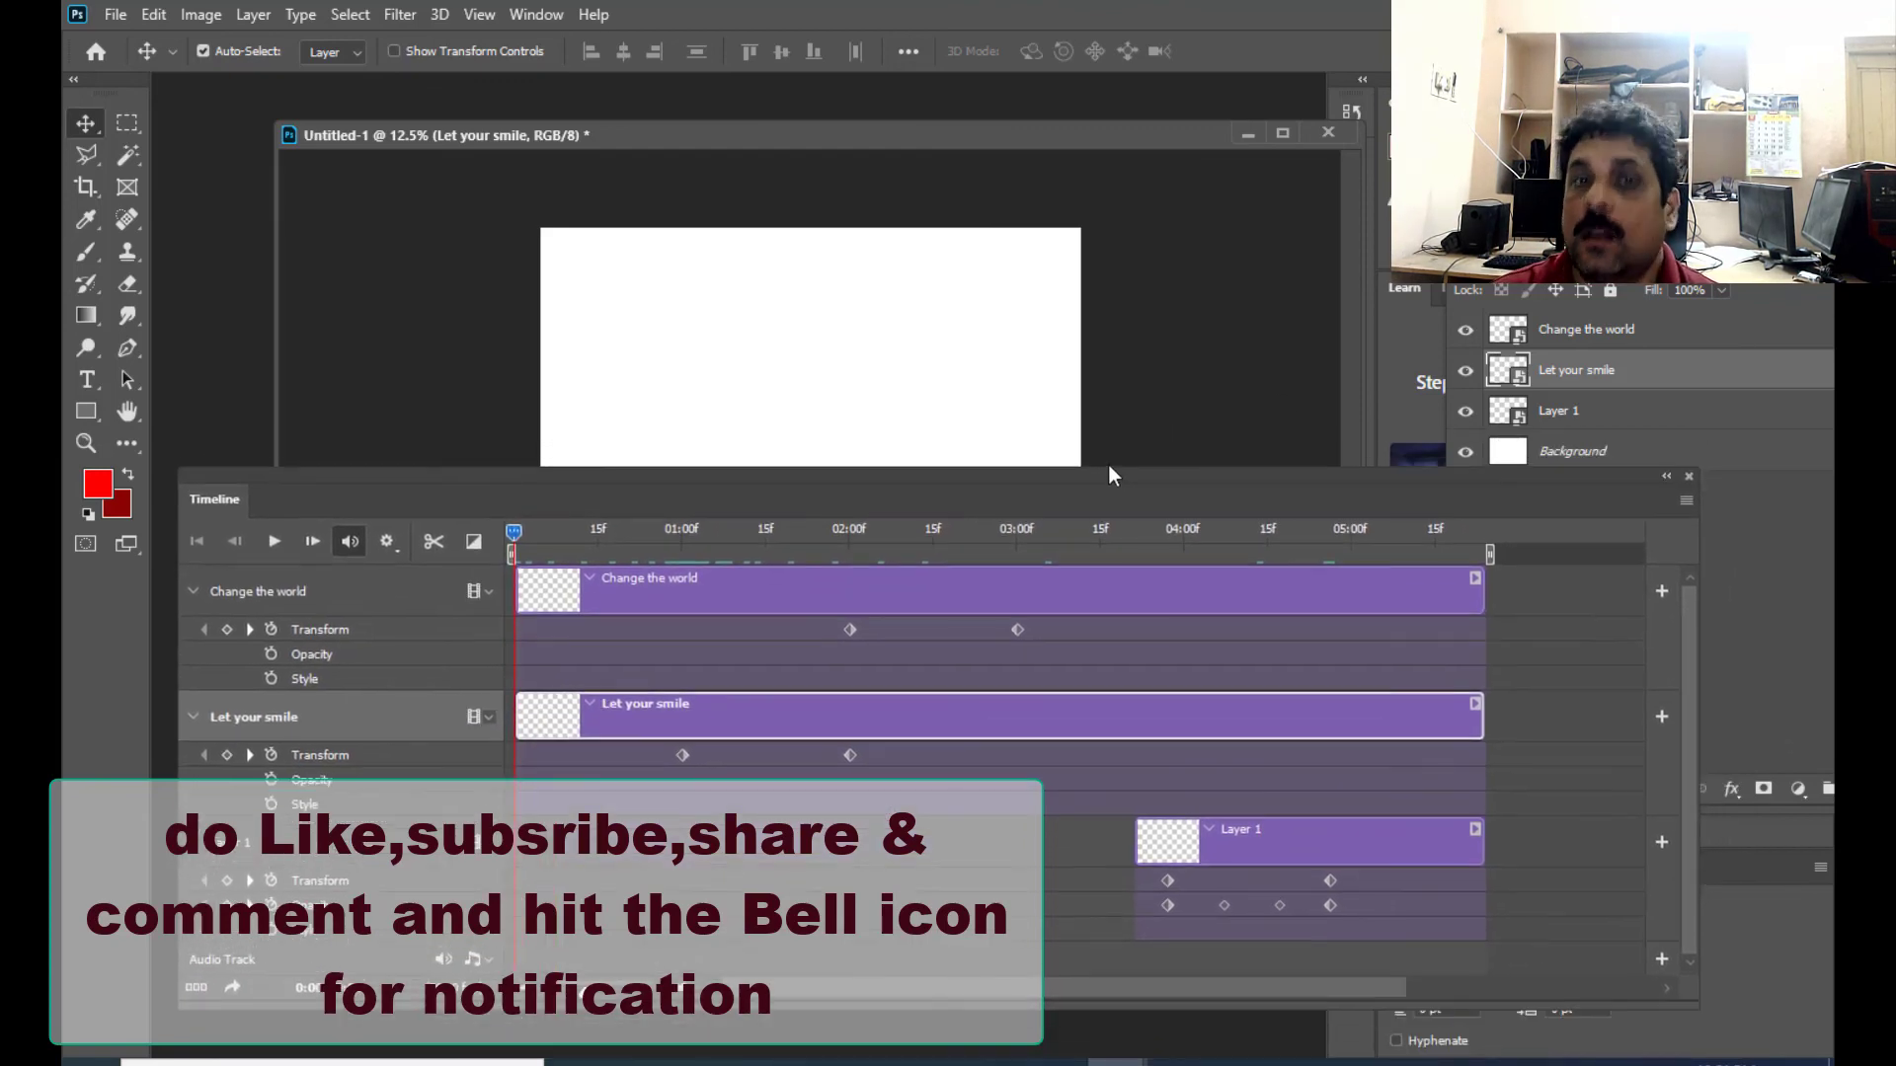